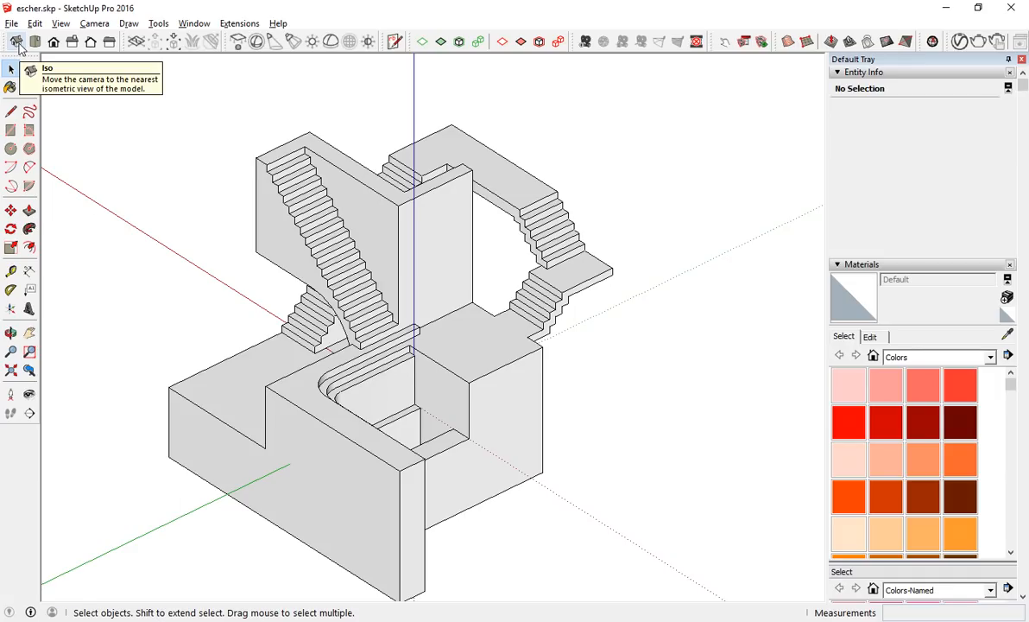
Set the camera to the nearest isometric view of the model, and orbit slightly away from it.
click(17, 42)
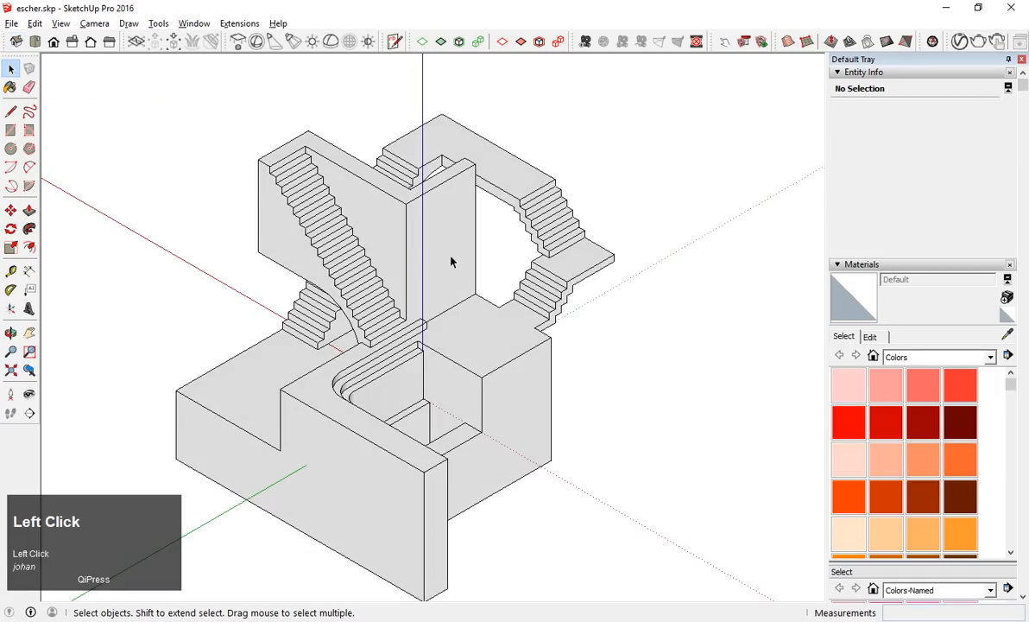
middle_click(525, 362)
drag(444, 358, 458, 378)
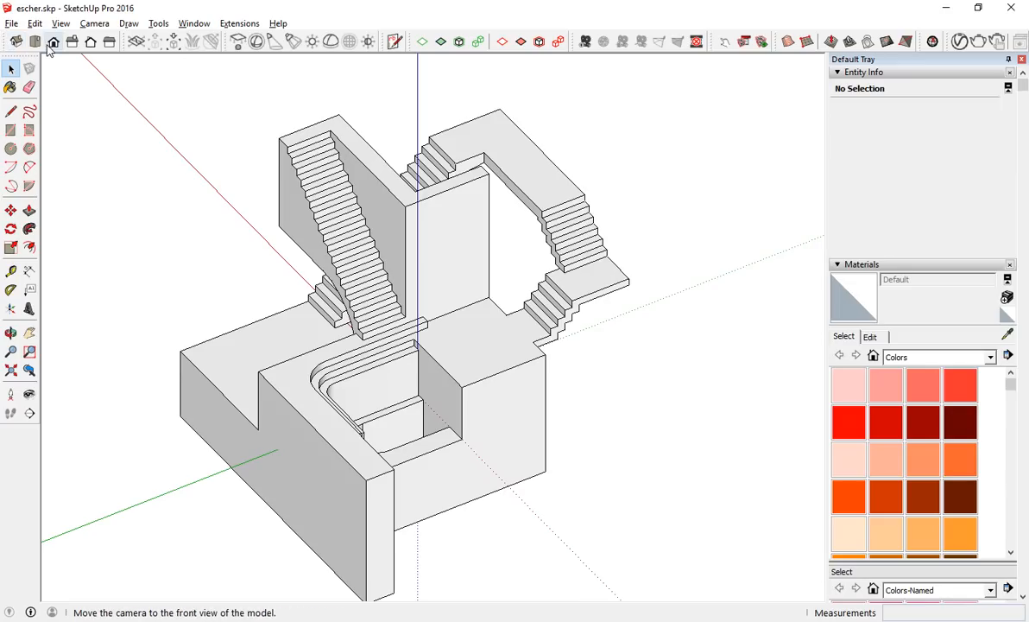
Hide the Views toolbar and show it again.
right_click(10, 47)
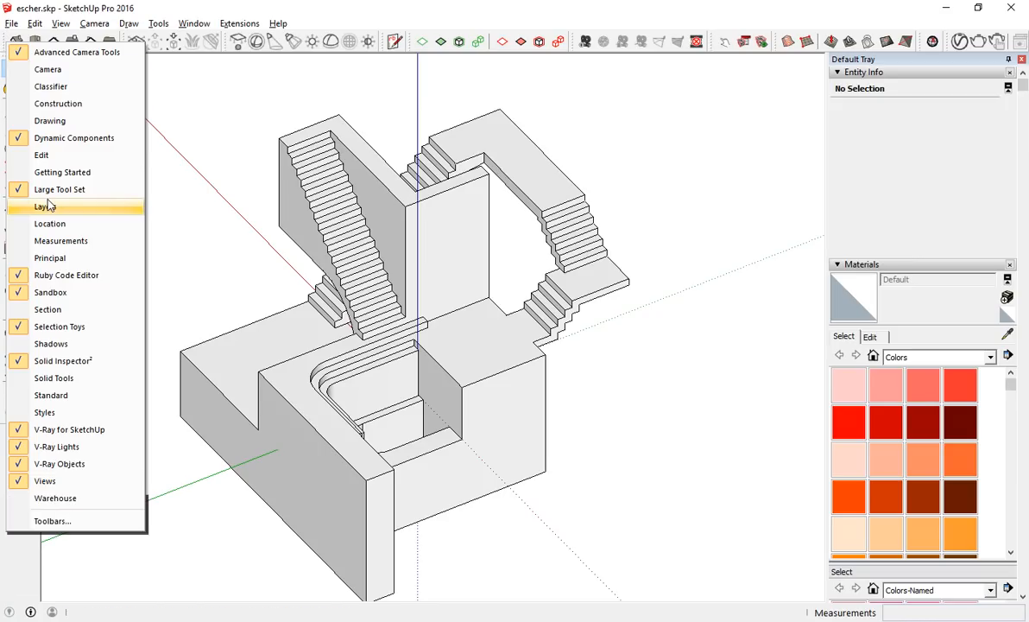
click(47, 486)
right_click(25, 42)
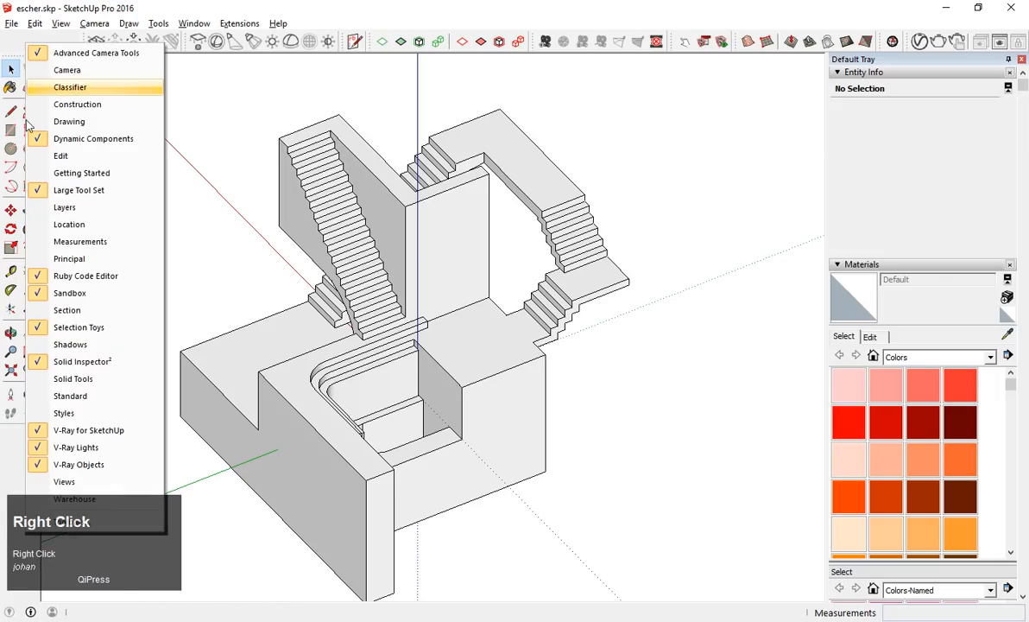
click(50, 482)
Examine the model from several sides, snapping to the nearest isometric view after each orbit.
drag(145, 131, 410, 432)
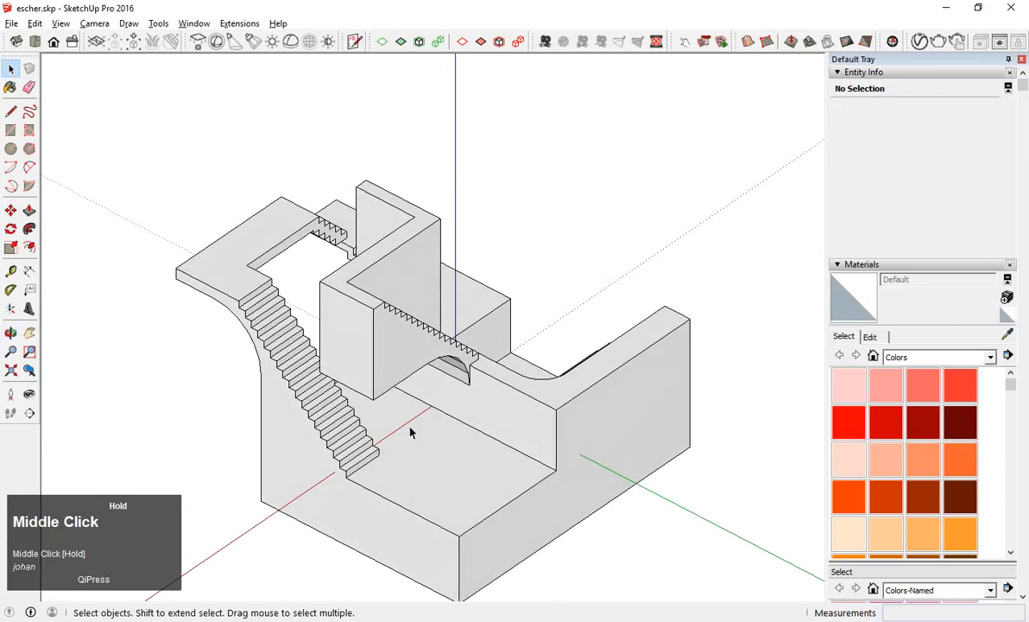
click(17, 43)
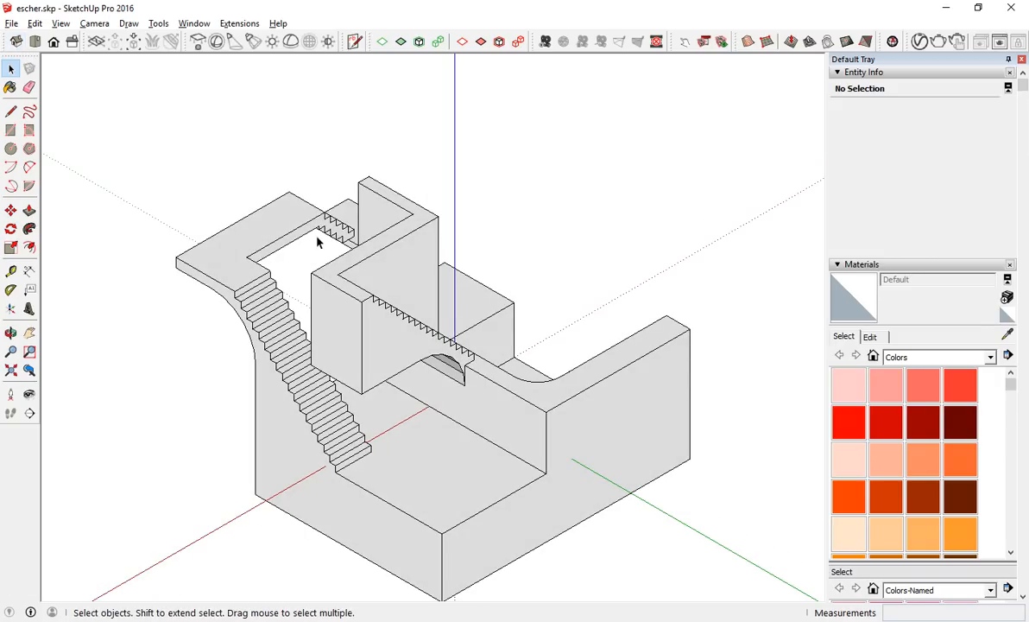
drag(355, 389, 92, 46)
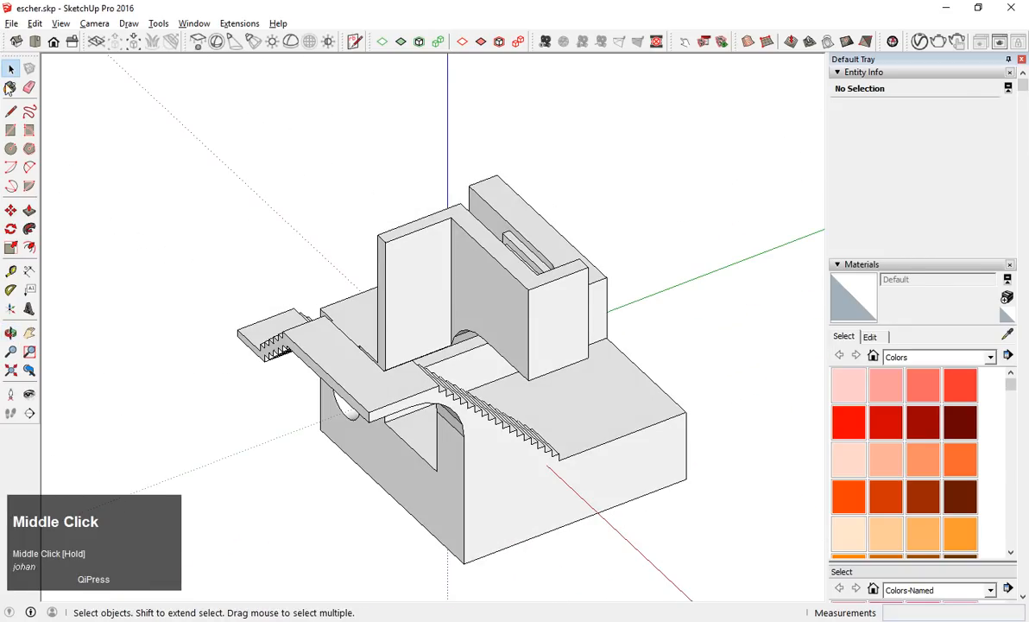
click(18, 45)
drag(403, 324, 218, 143)
click(13, 45)
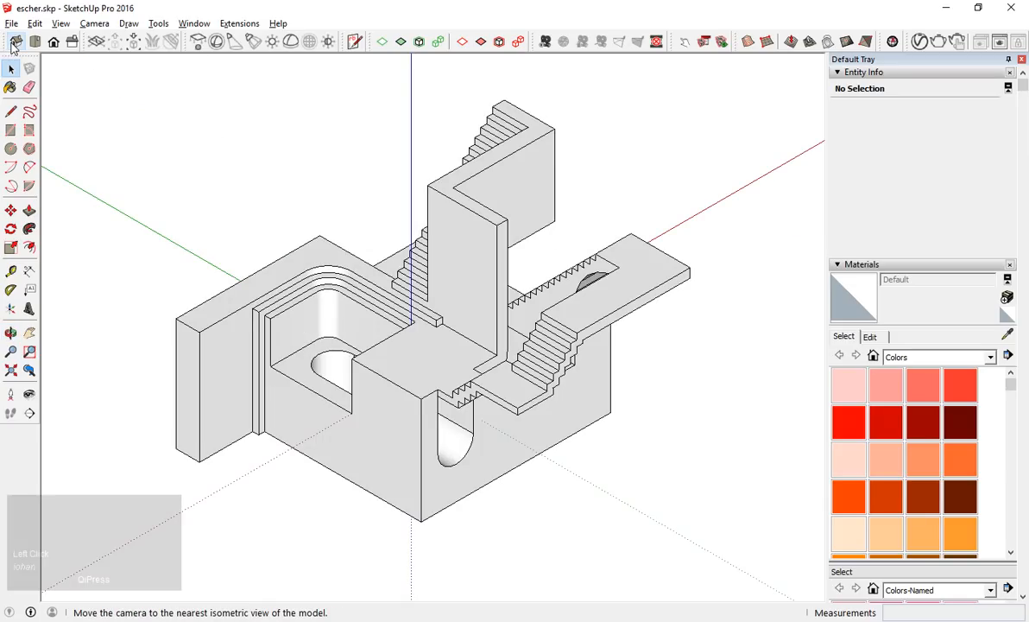
drag(272, 229, 713, 267)
click(16, 42)
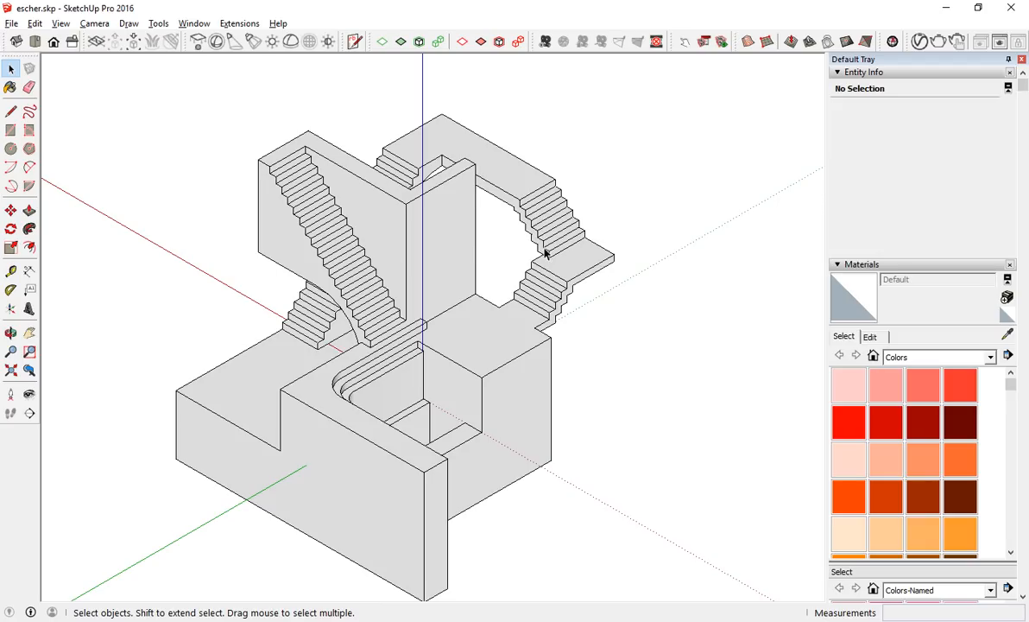
Frame the whole model in isometric view from the side showing the long staircase, and save the view as a scene.
scroll(559, 242, up, 2)
scroll(410, 384, down, 1)
scroll(406, 393, up, 2)
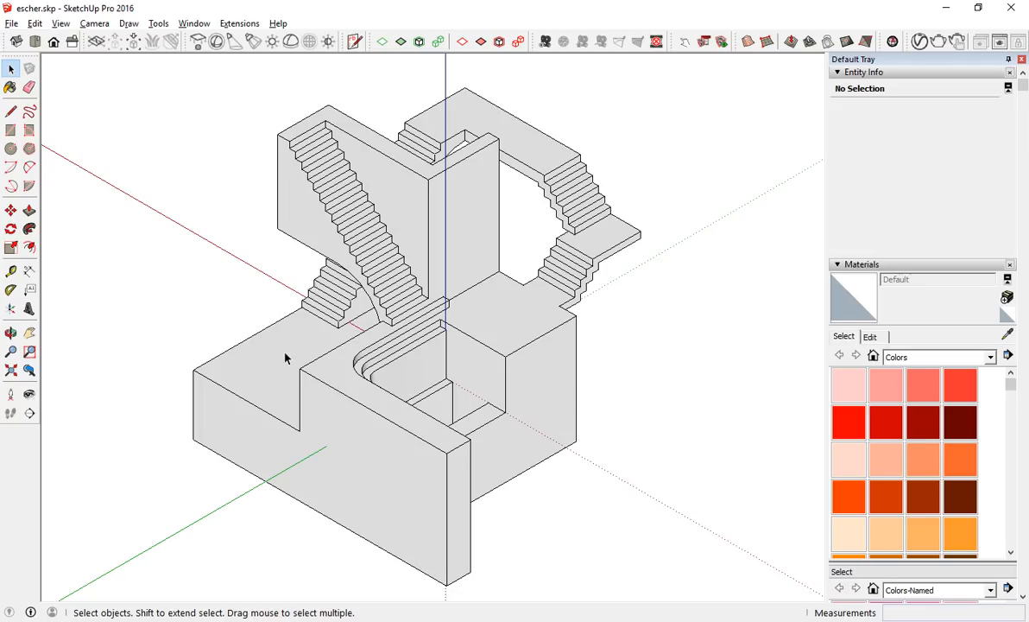
drag(355, 232, 466, 411)
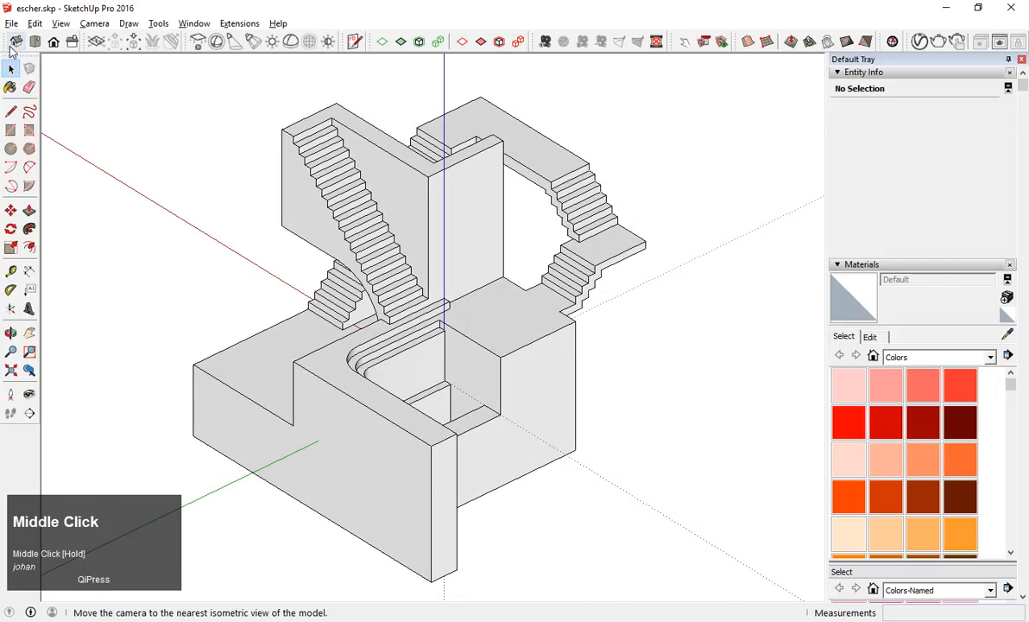
click(14, 45)
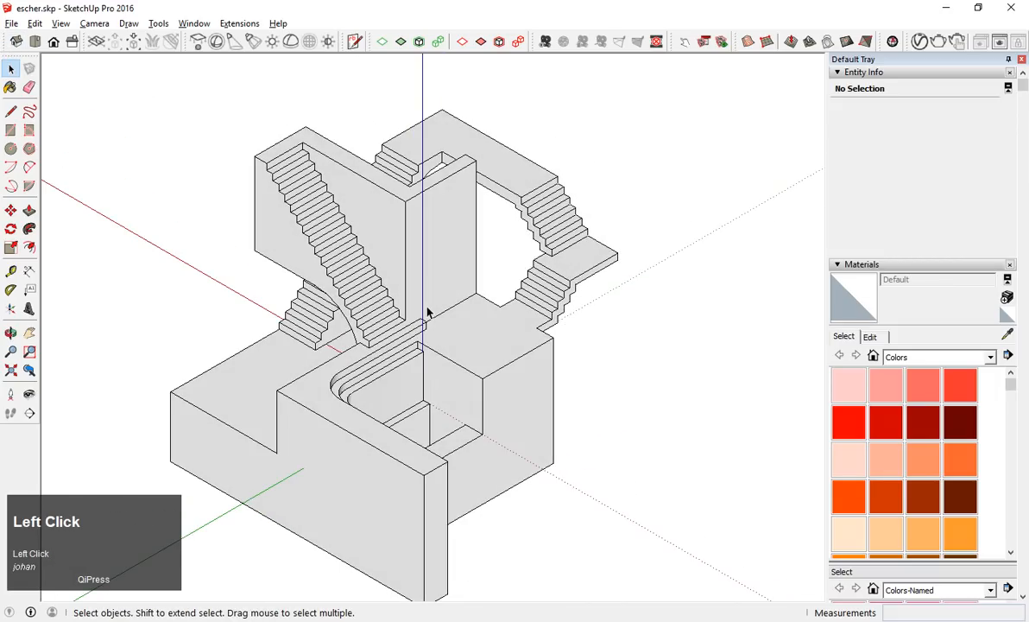
scroll(466, 329, down, 3)
scroll(412, 456, up, 2)
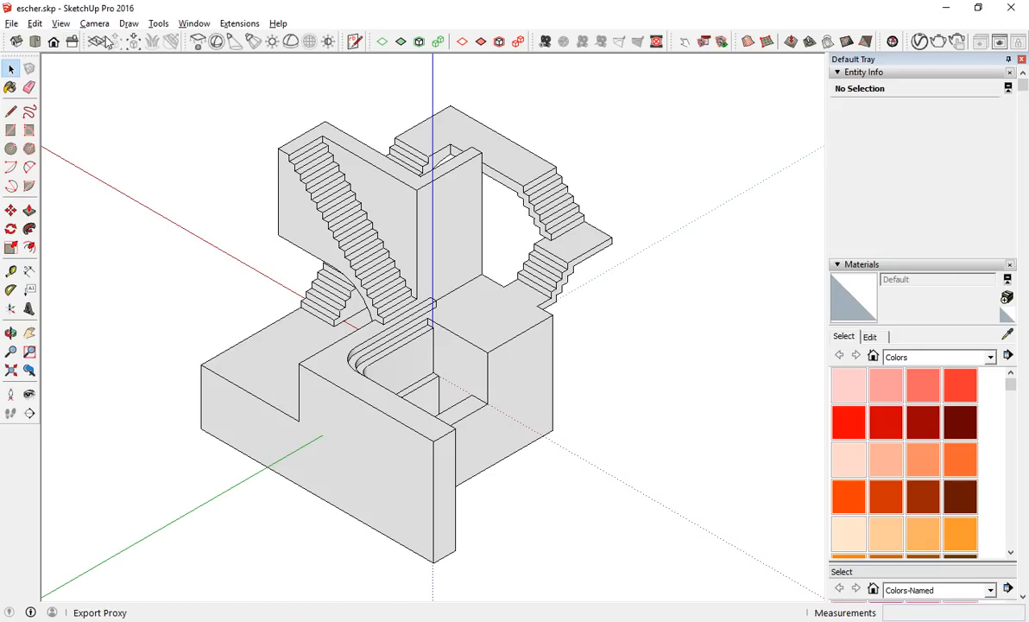
click(42, 25)
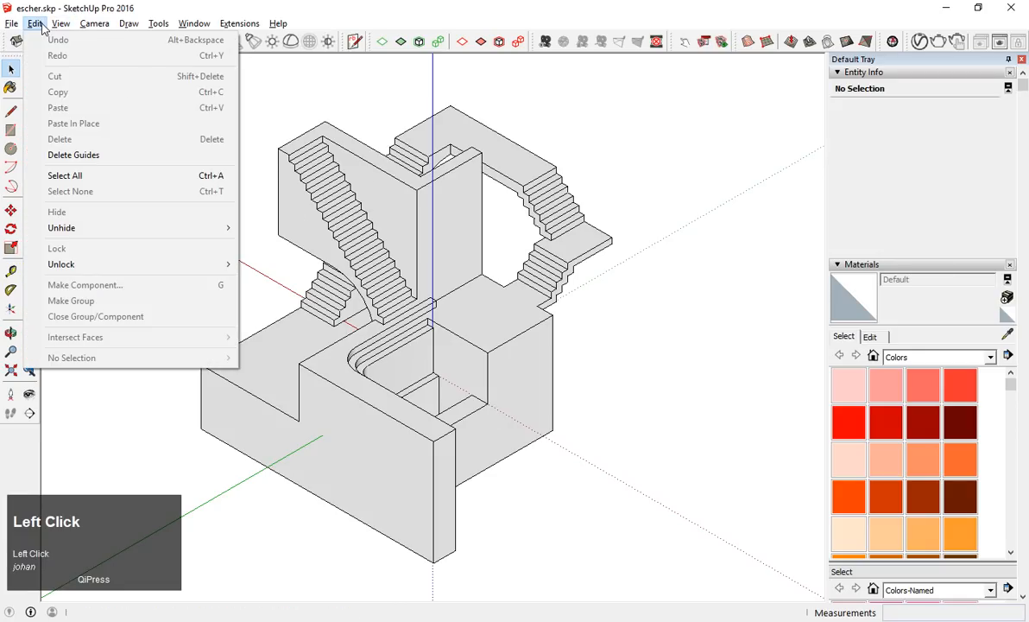
mouse_move(60, 24)
mouse_move(136, 250)
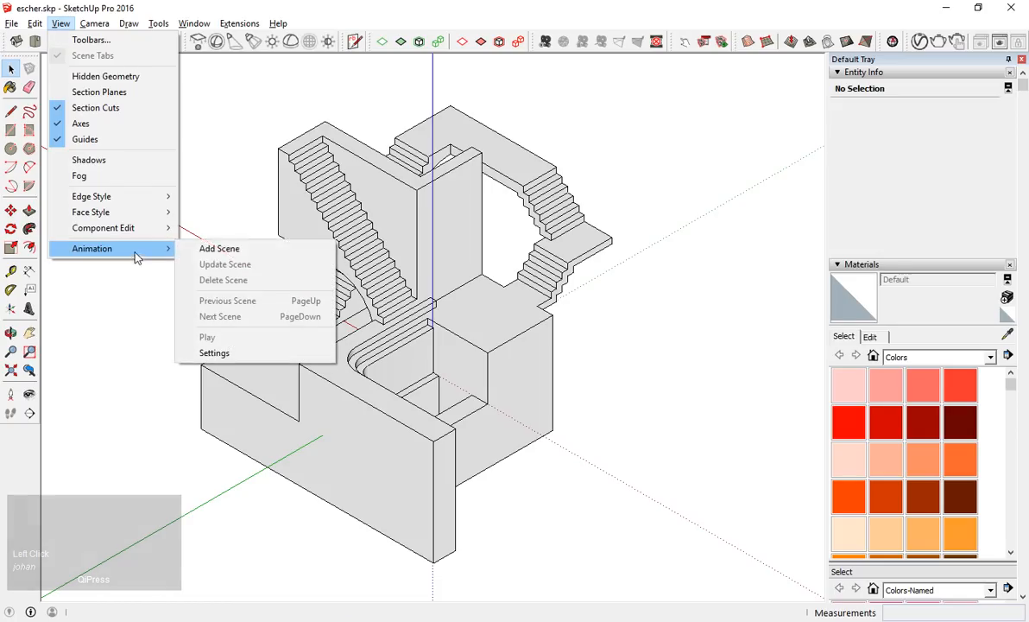
click(218, 249)
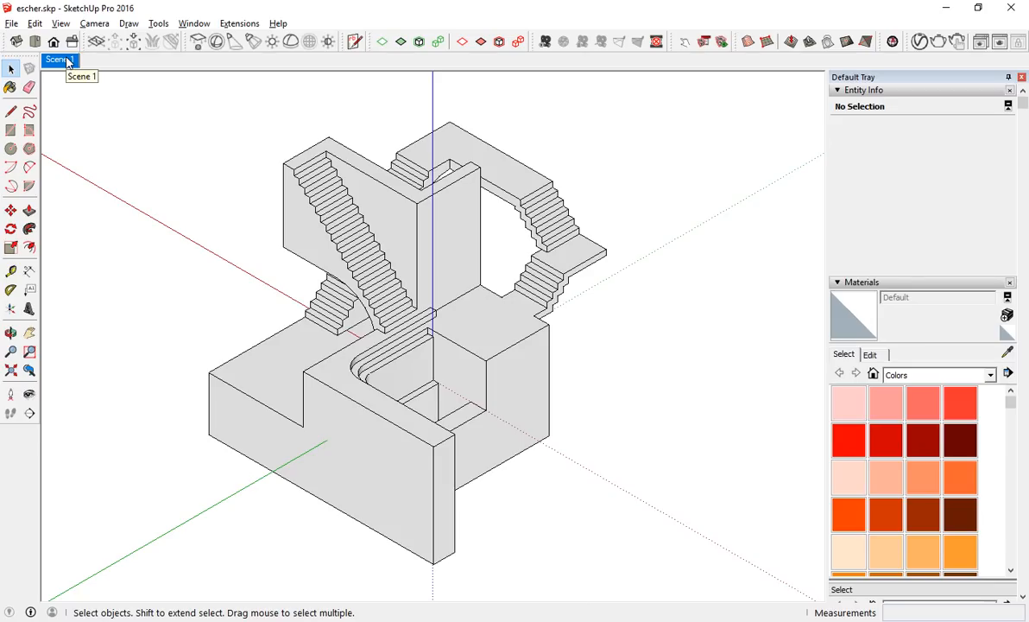
Orbit away from the saved view and restore it by recalling Scene 1.
drag(247, 246, 559, 273)
scroll(559, 273, down, 2)
scroll(449, 319, up, 4)
drag(440, 316, 384, 287)
scroll(384, 287, down, 2)
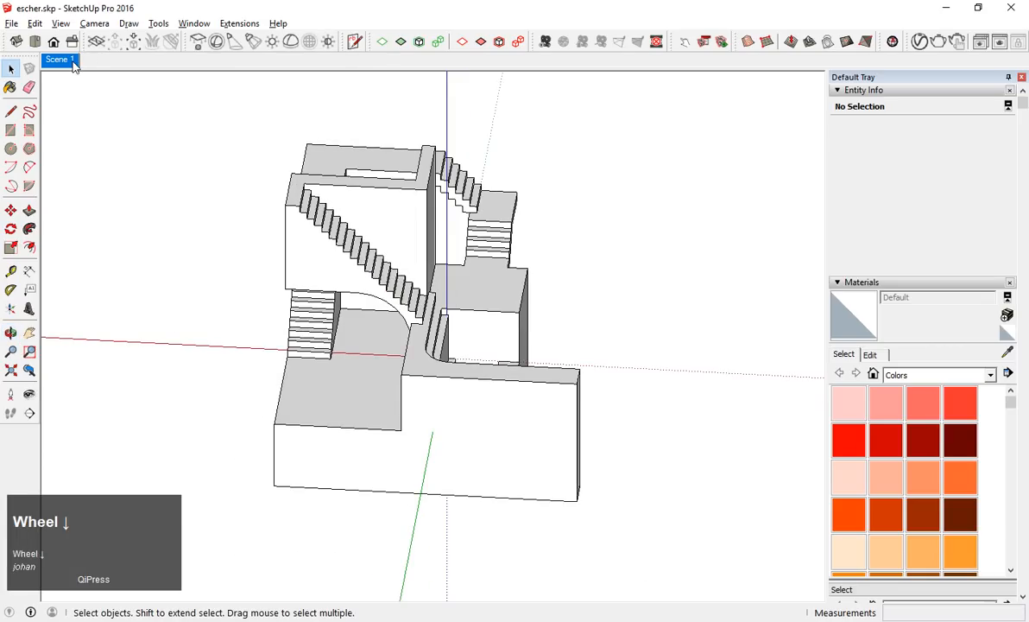
click(73, 64)
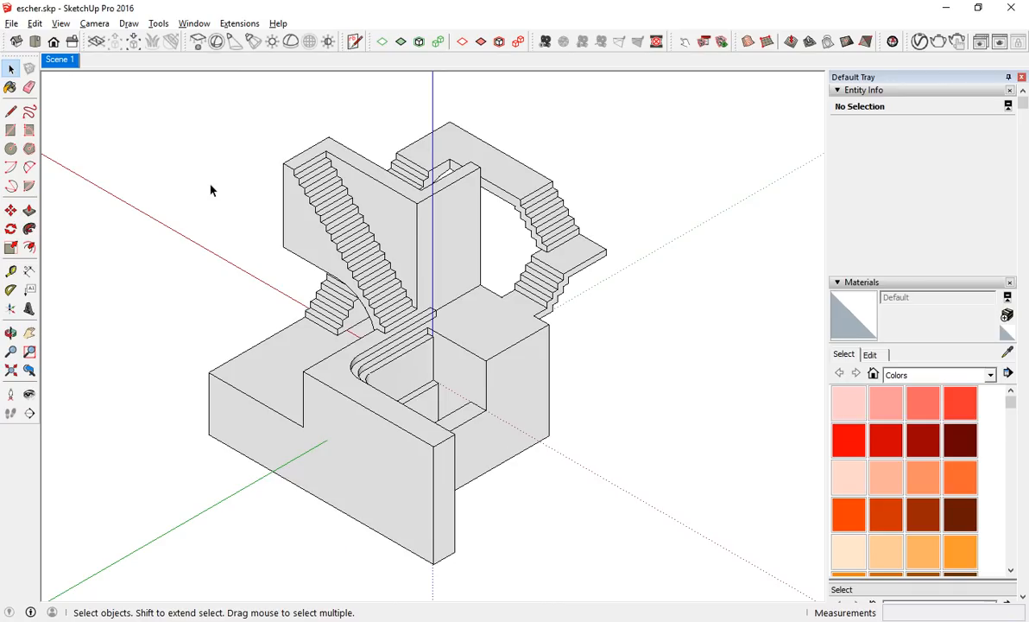
Orbit the model to another side, snap to its nearest isometric view, and add that view as a second scene.
drag(265, 394, 579, 416)
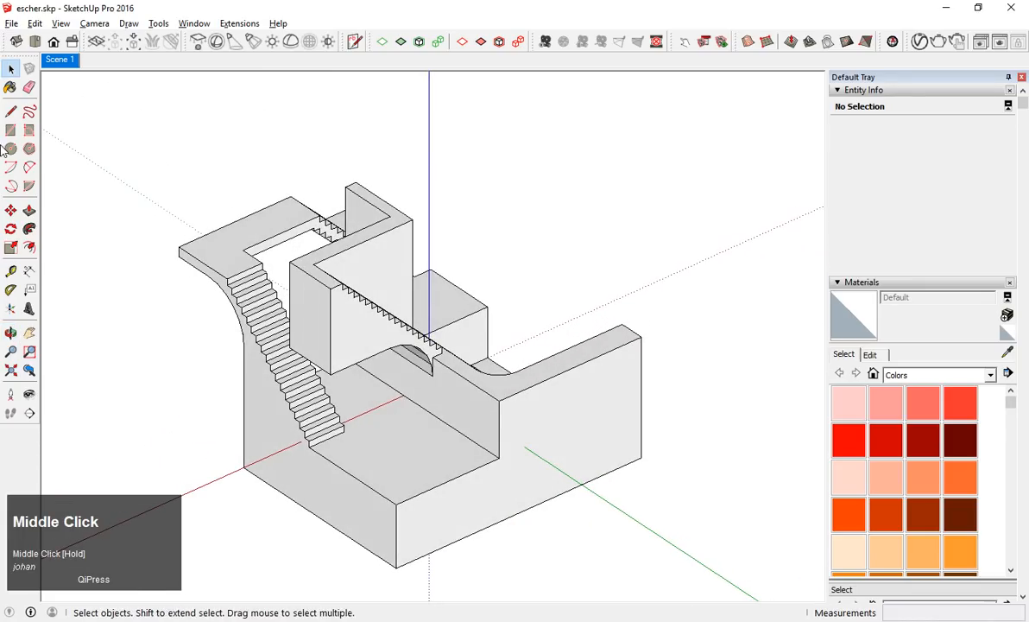
click(17, 42)
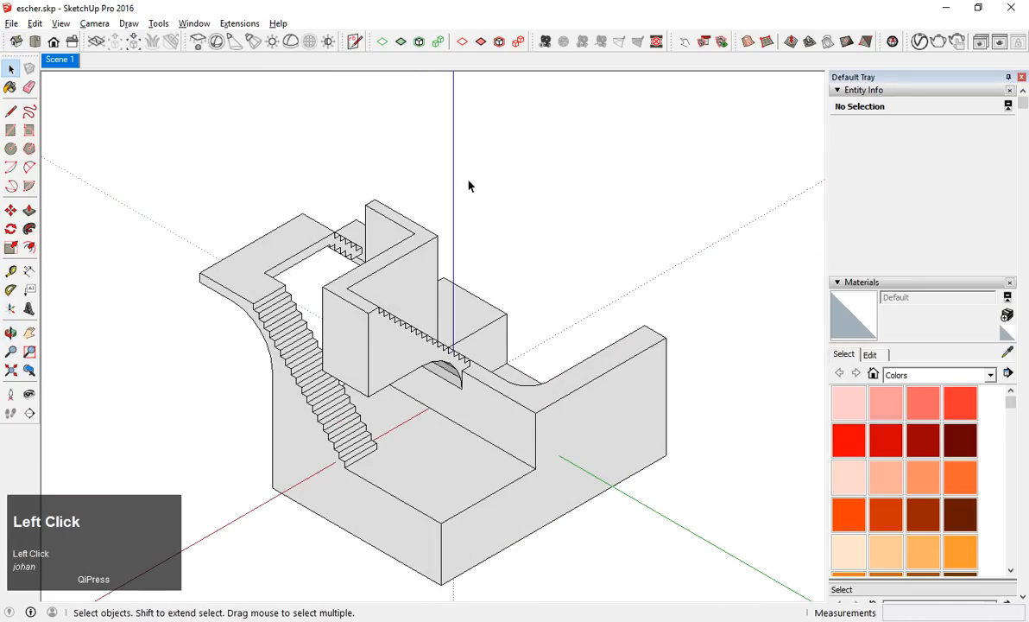
right_click(59, 62)
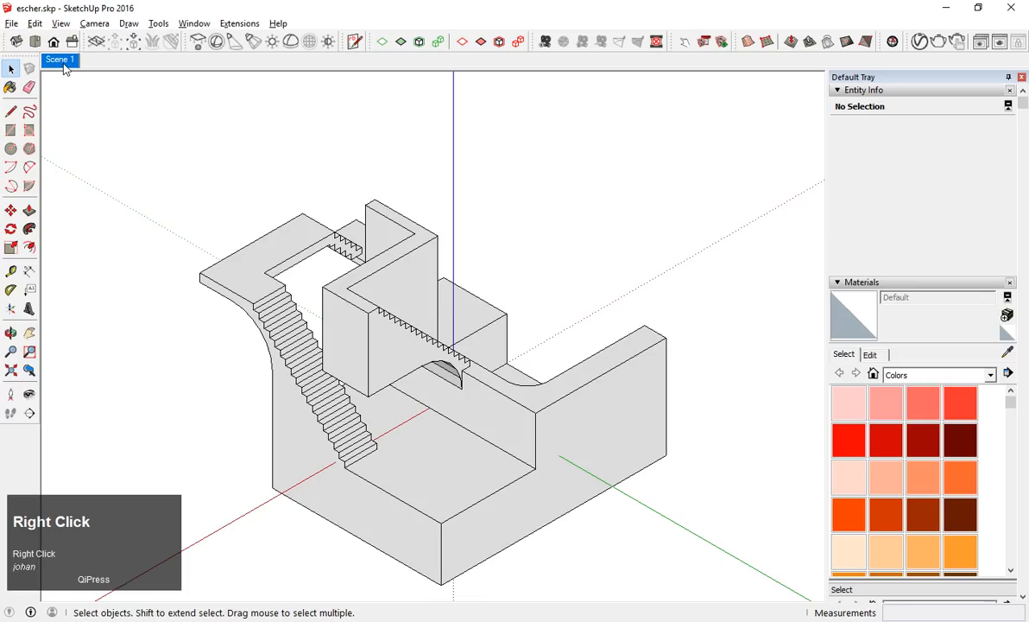
click(106, 109)
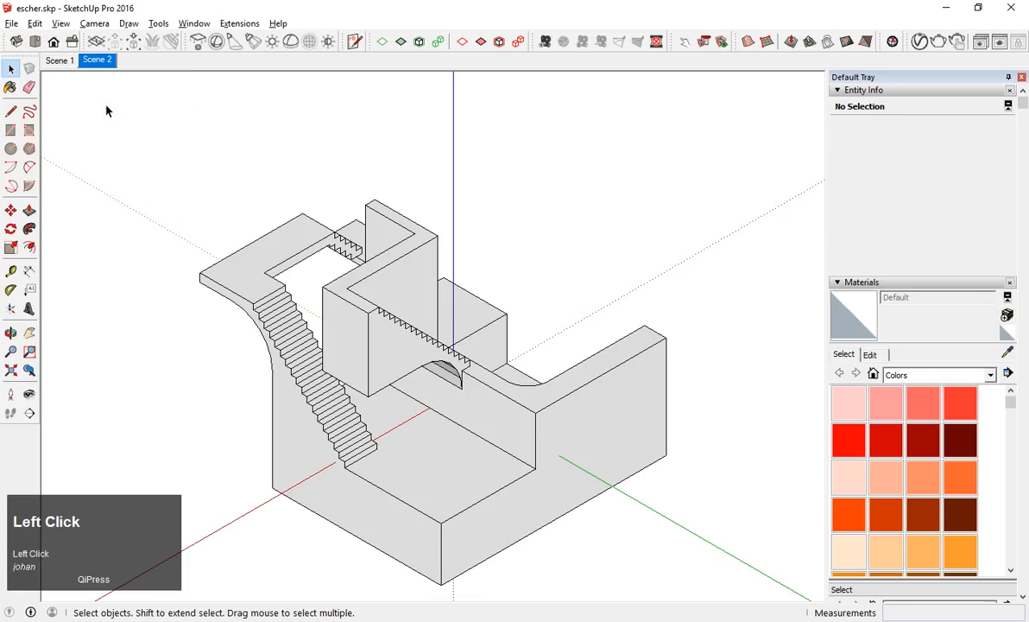
Switch between Scene 1 and Scene 2 to check both saved views, ending on Scene 1.
click(59, 59)
click(105, 62)
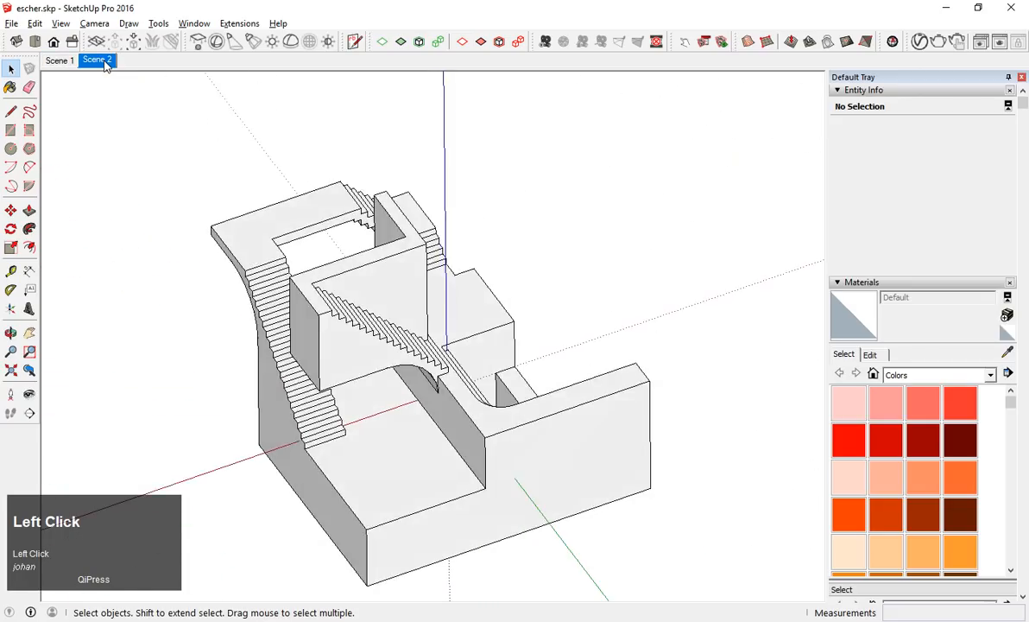
click(53, 61)
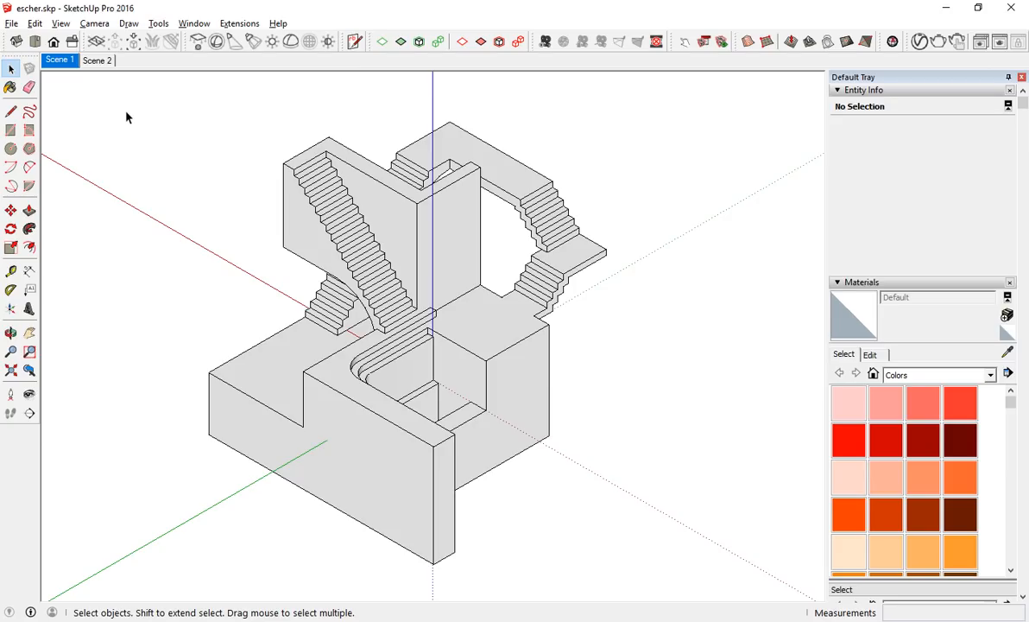
Start exporting the current scene as a 2D graphic.
click(11, 23)
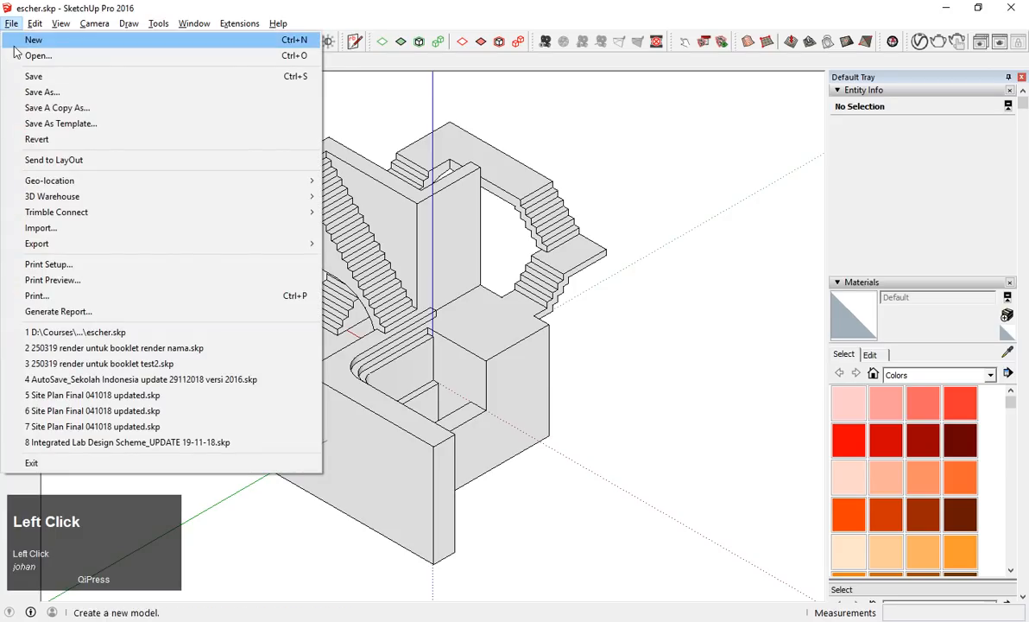
mouse_move(223, 244)
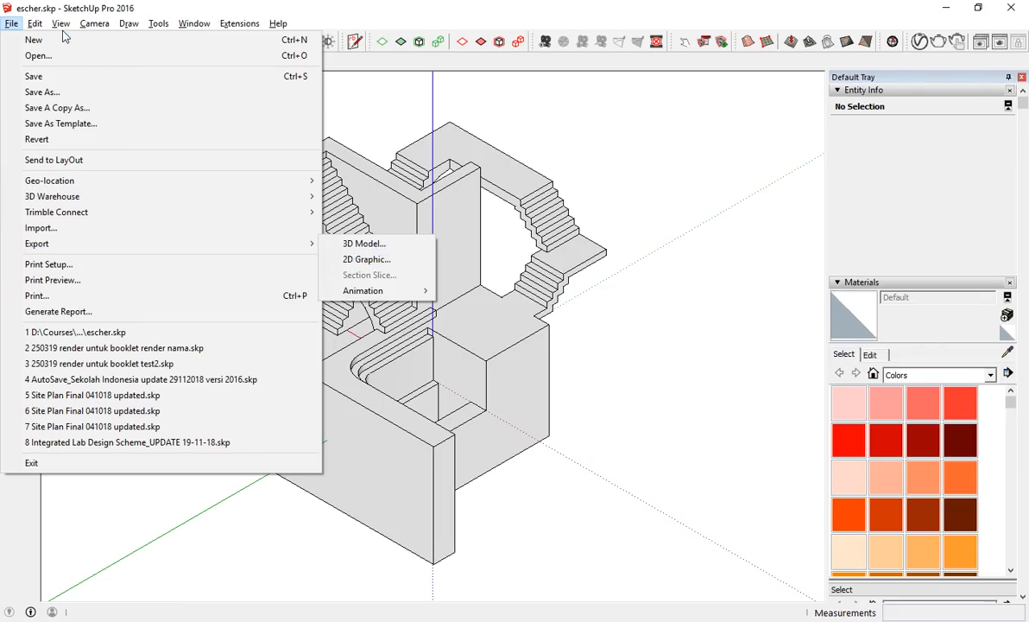
click(246, 243)
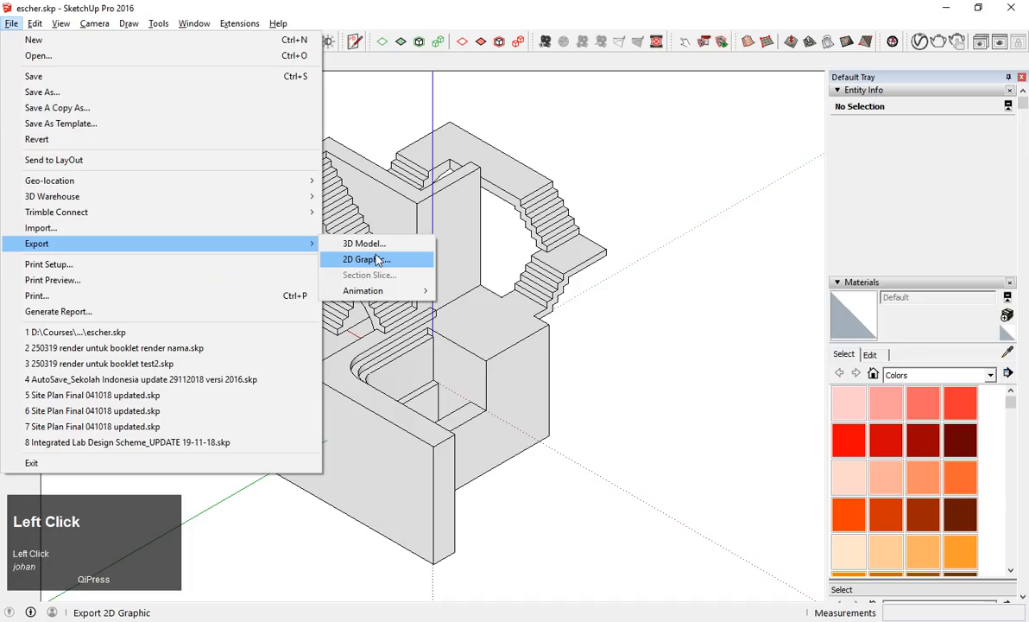
click(377, 260)
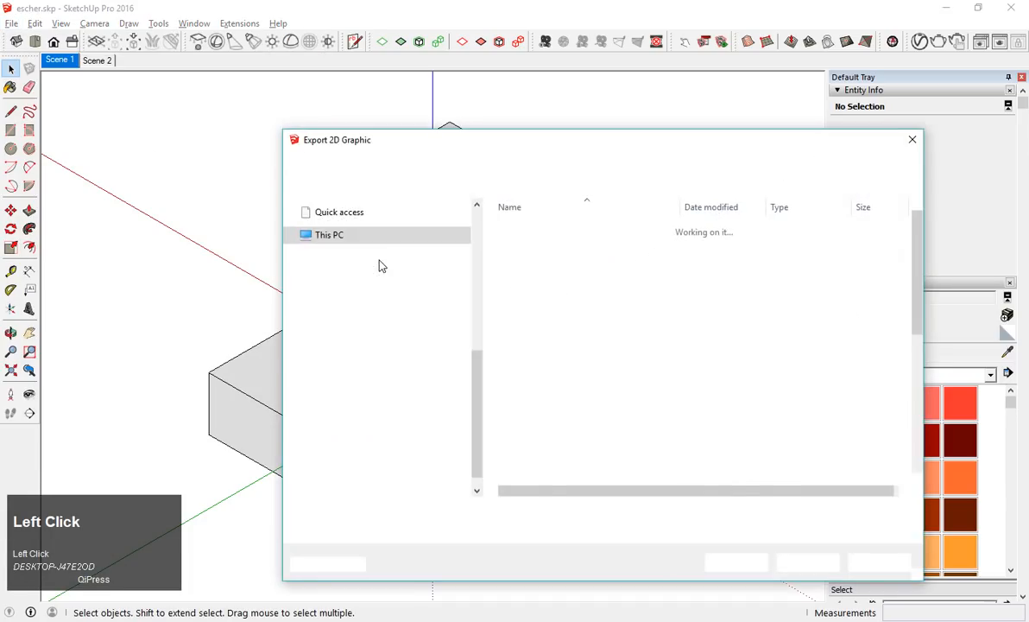
Set the export location to the folder Courses\MDD\2019\escher\to illustrator on the Data (D:) drive.
scroll(346, 272, down, 1)
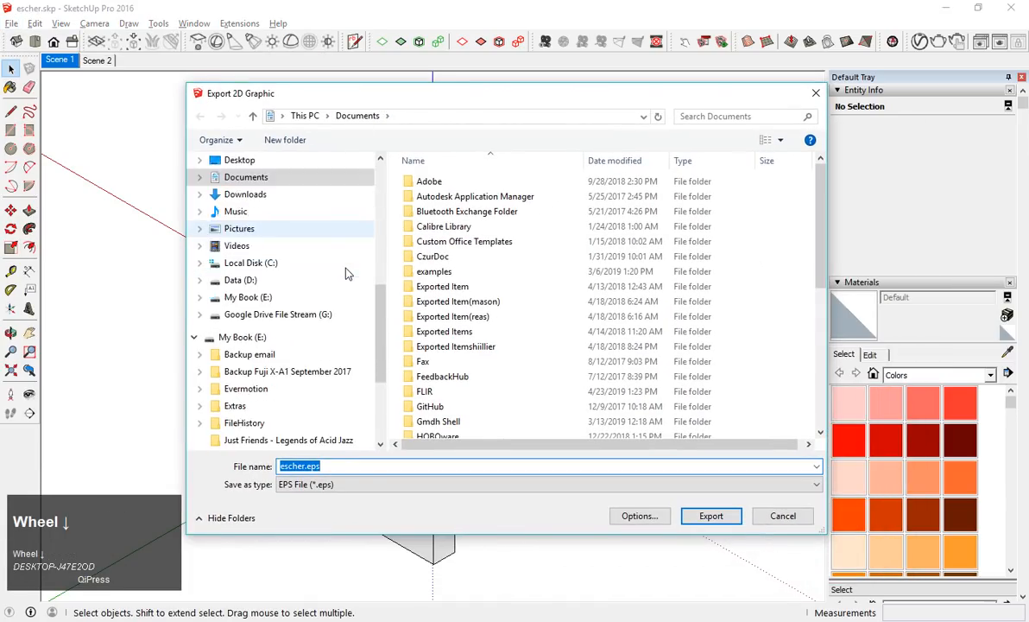
scroll(346, 273, down, 3)
scroll(322, 337, up, 2)
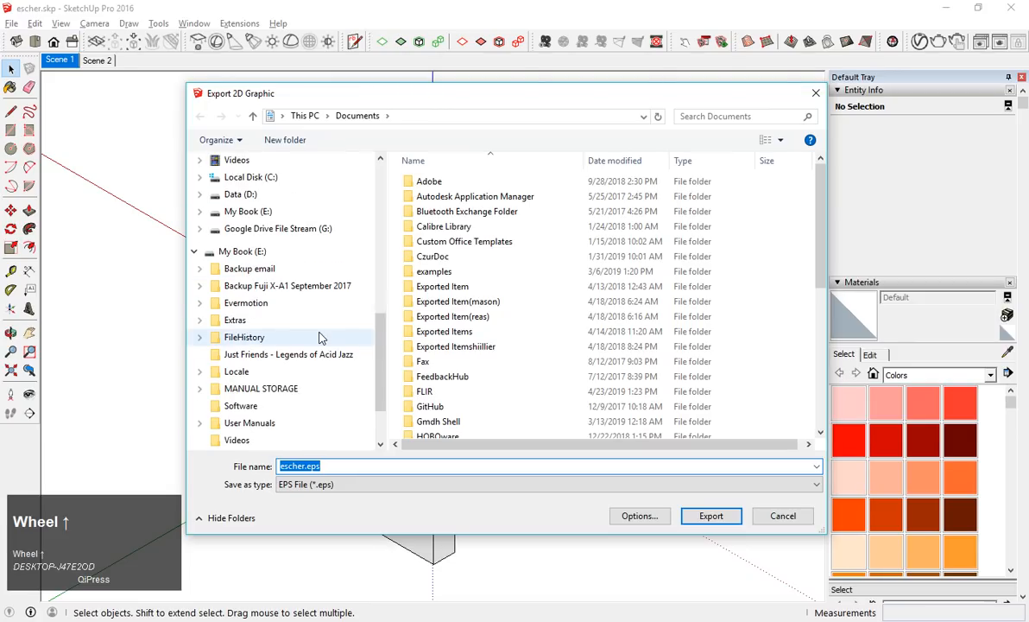
click(234, 196)
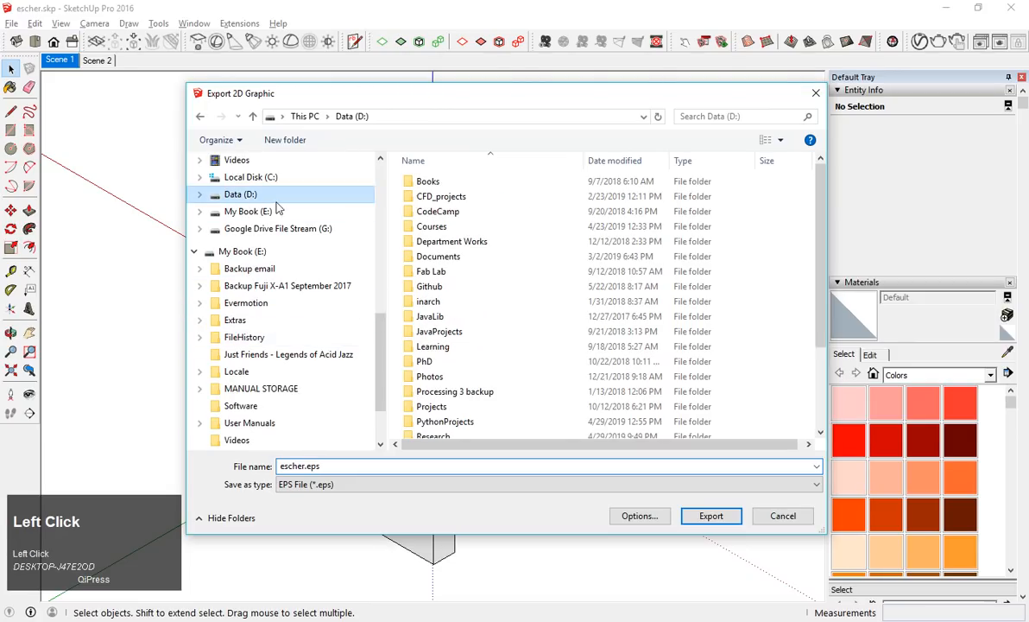
double_click(430, 226)
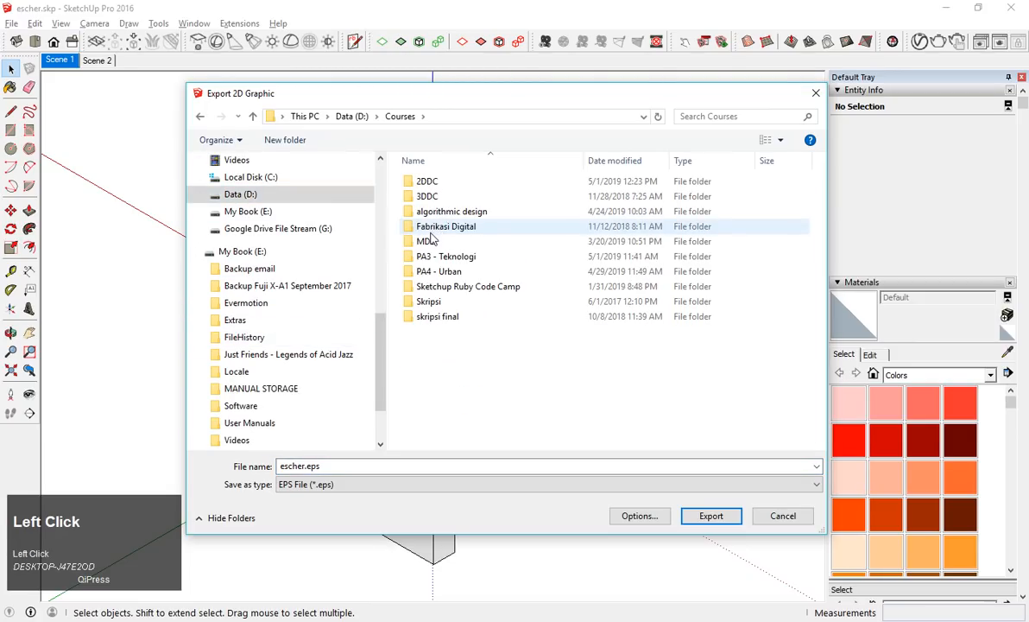
double_click(429, 239)
click(600, 220)
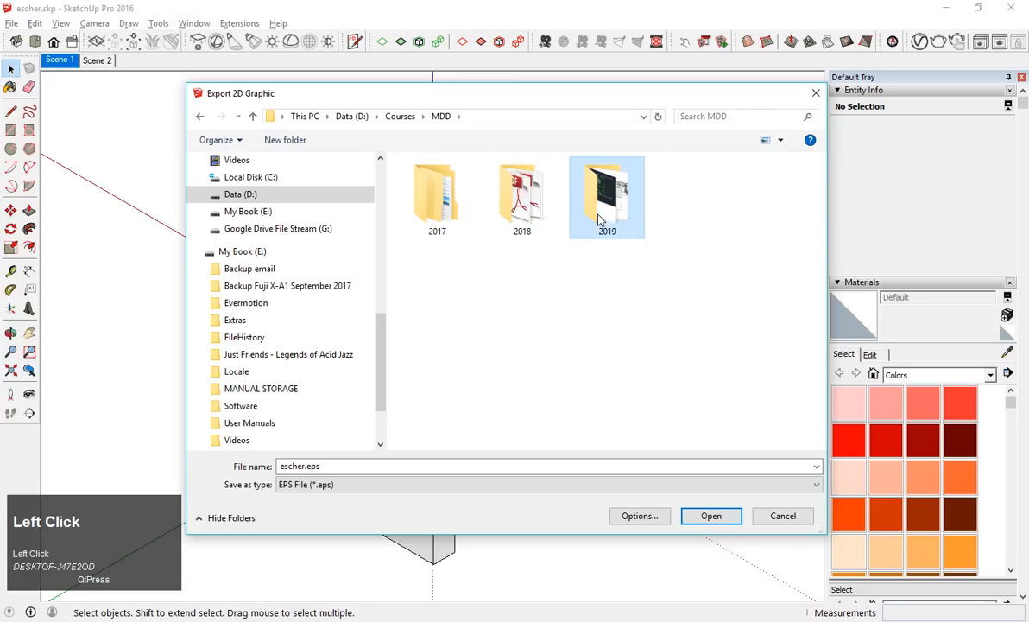
double_click(600, 221)
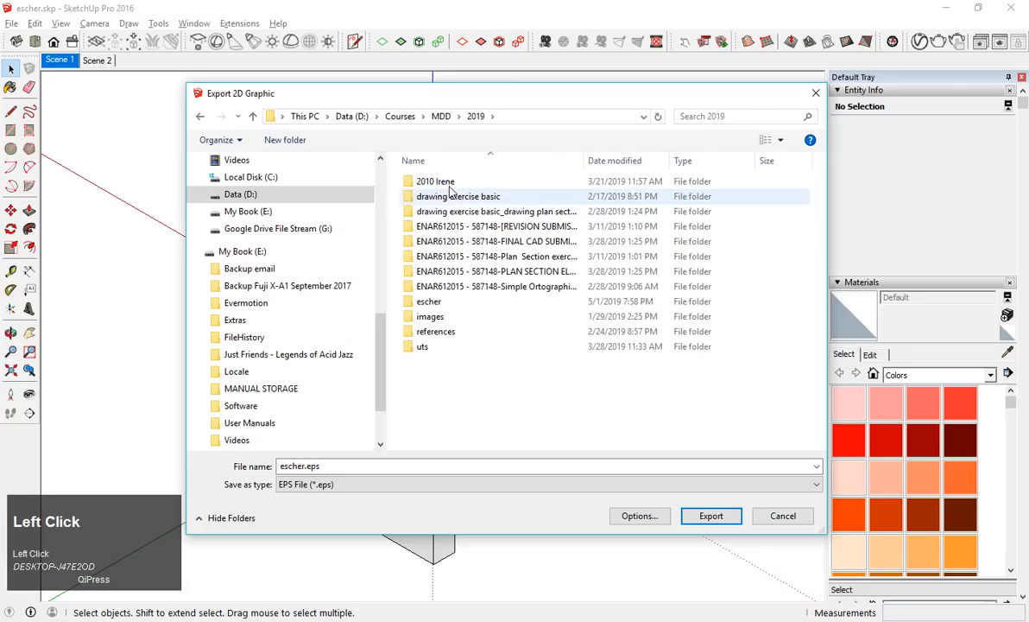
double_click(448, 309)
double_click(432, 196)
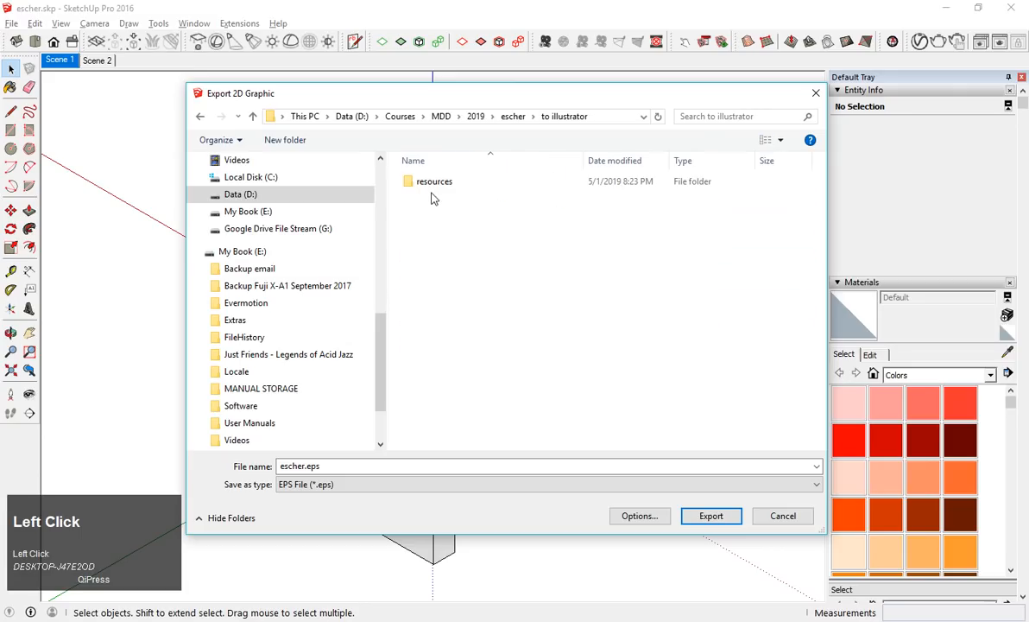
Open the EPS hidden line options for escher.eps and try the Full Scale (1:1) drawing size.
click(354, 465)
click(337, 466)
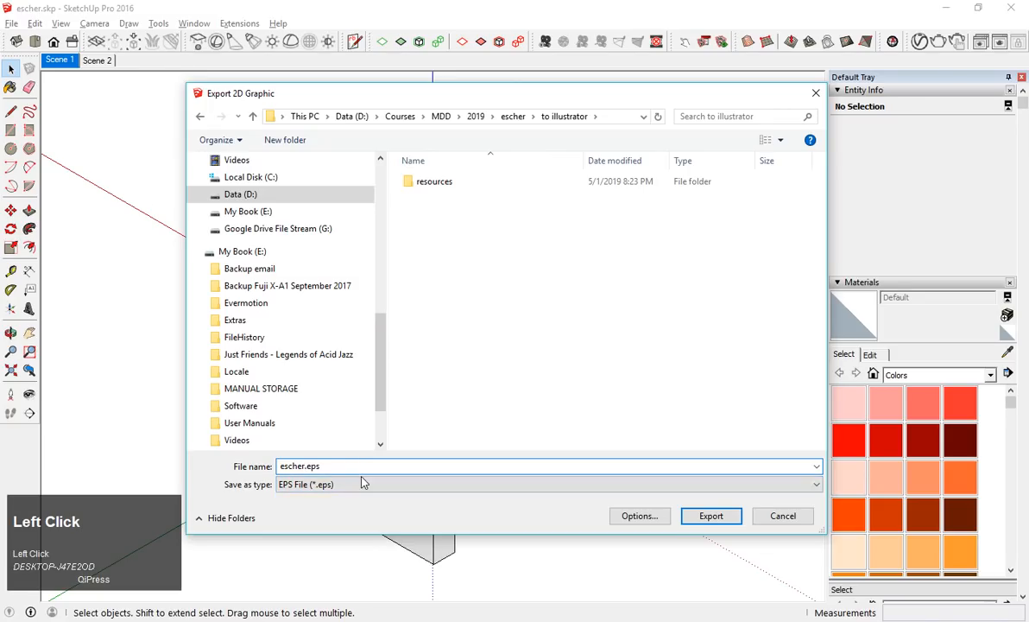
click(639, 515)
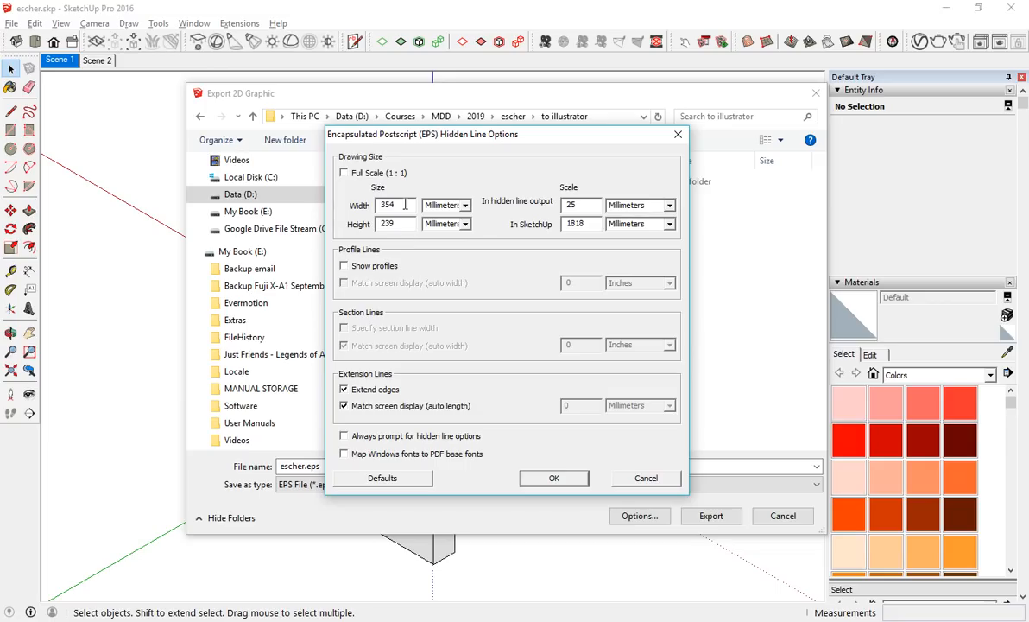
drag(404, 205, 361, 194)
drag(431, 145, 468, 137)
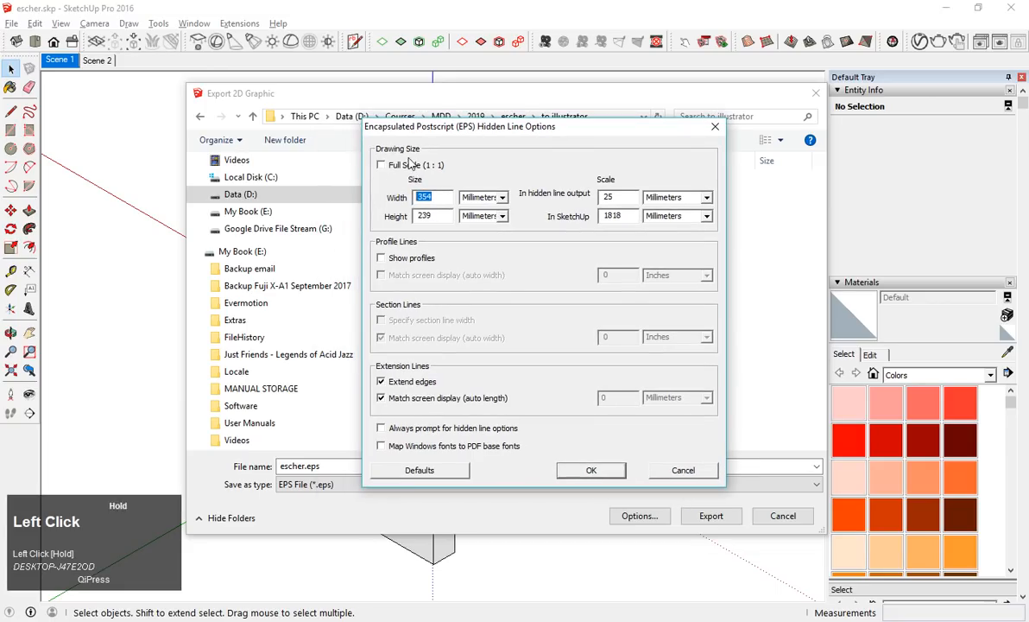
click(381, 164)
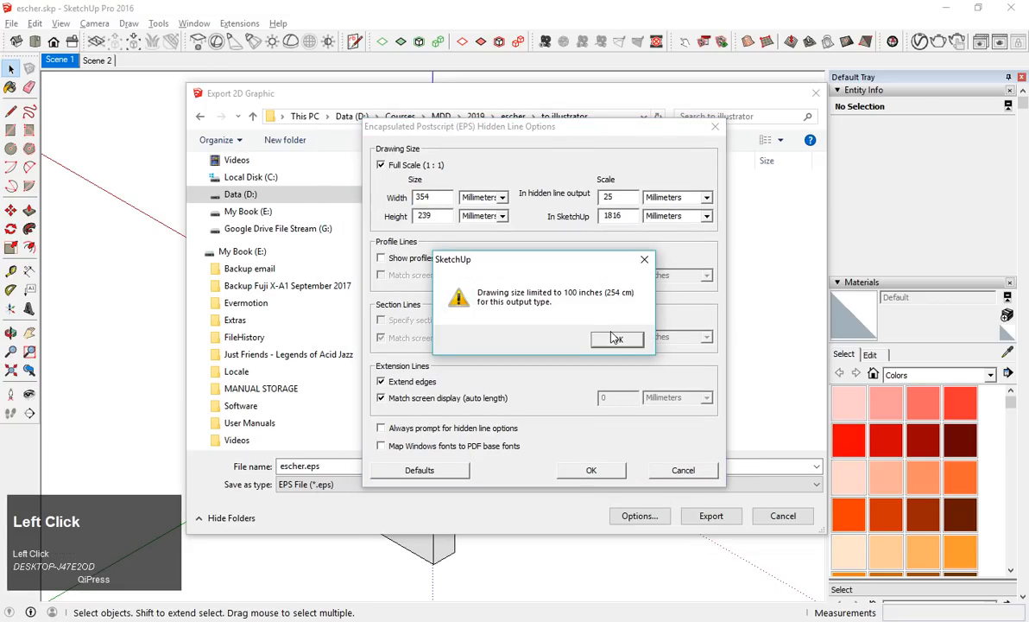
click(617, 341)
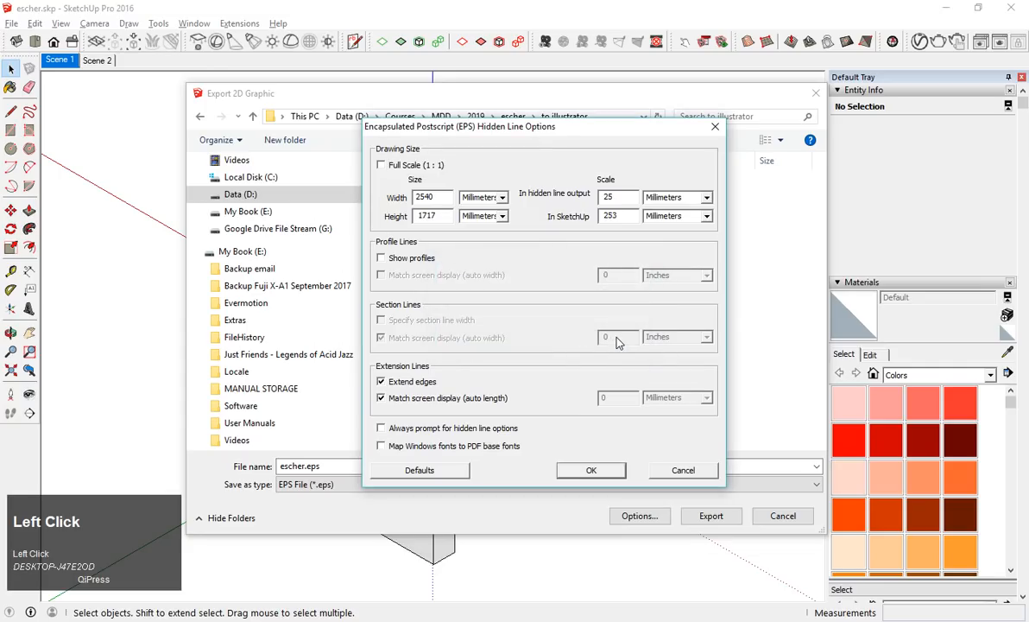
Set the EPS drawing width to 200 with millimeters as its unit.
double_click(439, 198)
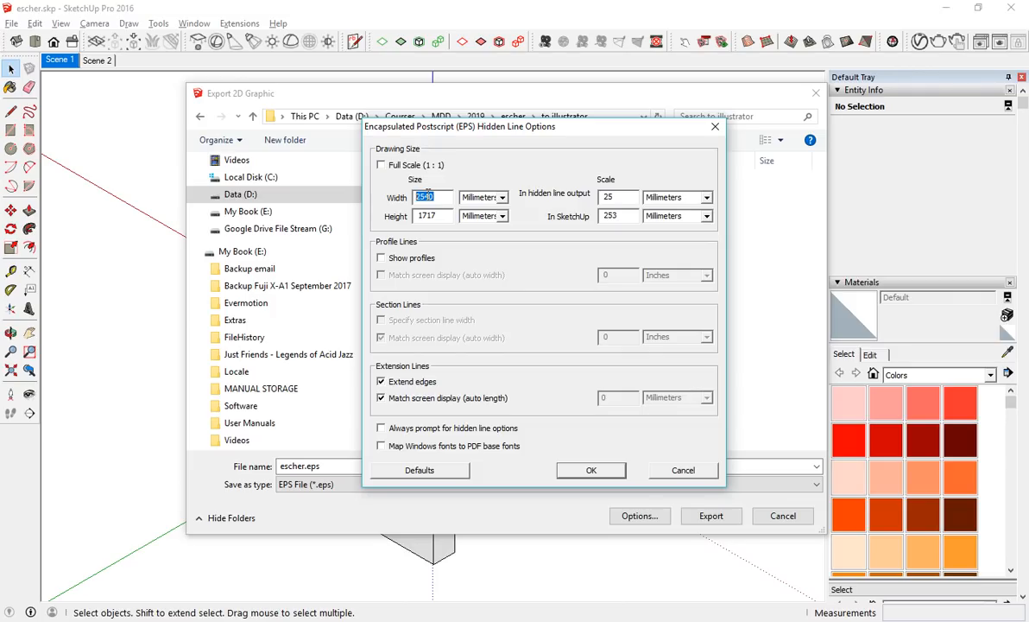
text(200)
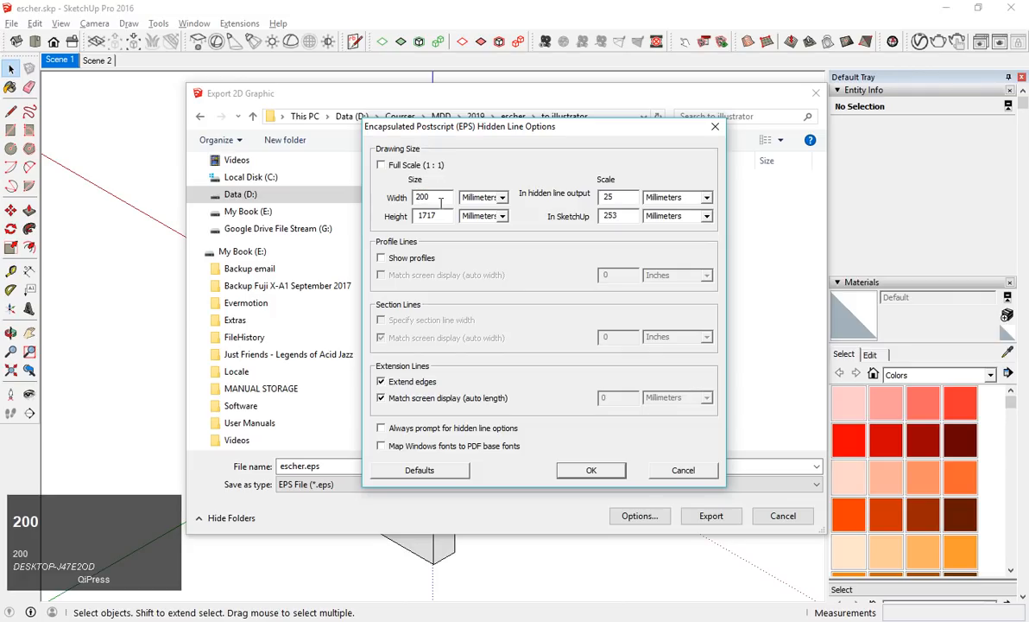
double_click(425, 216)
text(200)
click(434, 199)
drag(433, 198, 398, 196)
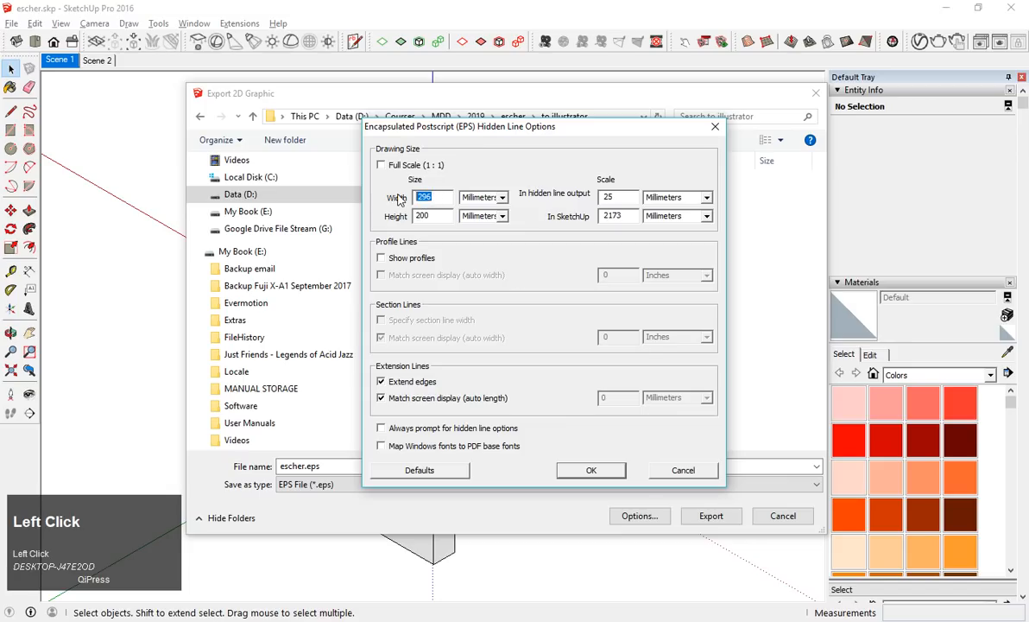
text(200)
click(431, 219)
click(482, 197)
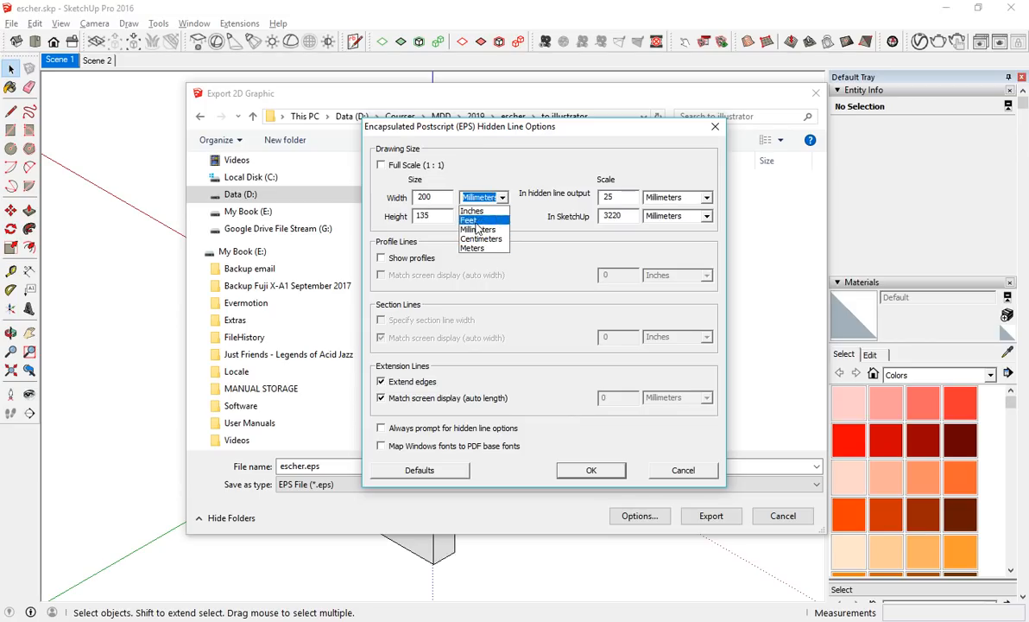
click(477, 229)
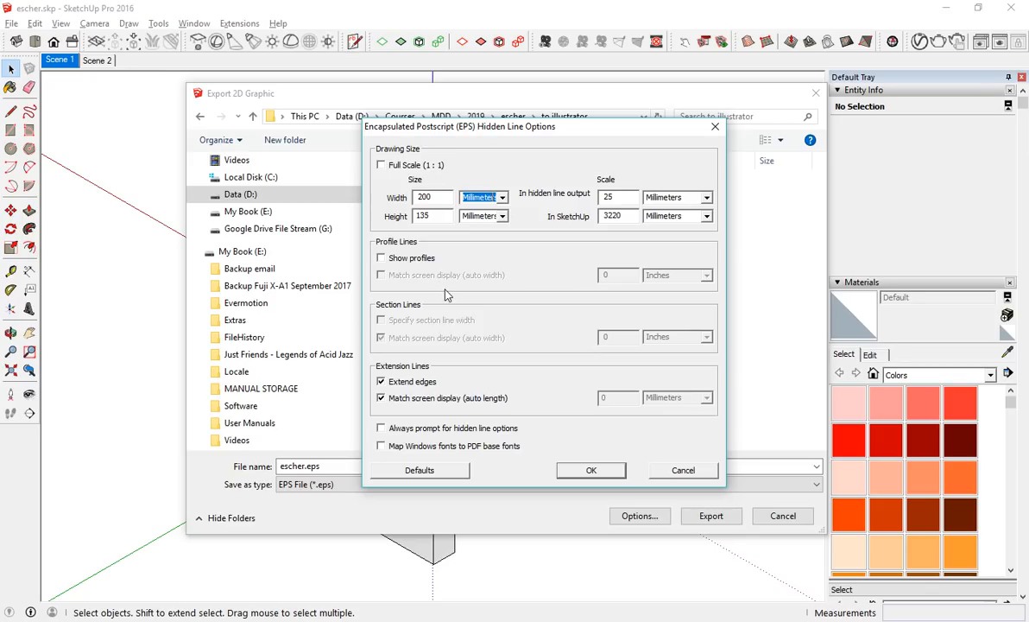
Turn off extended edges in the EPS options and export the scene as escher.eps.
click(392, 386)
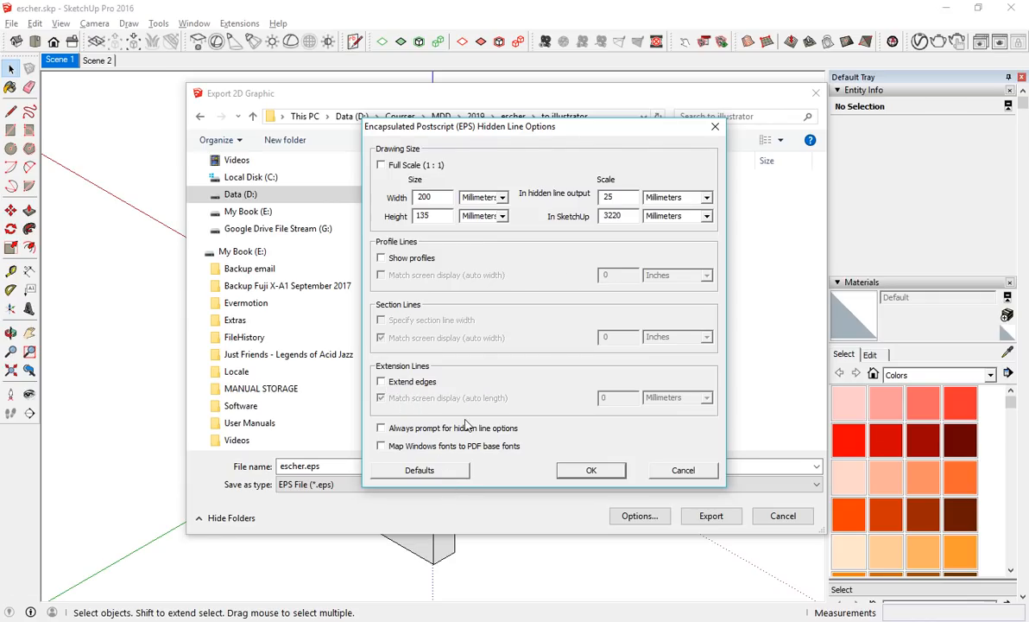
click(592, 470)
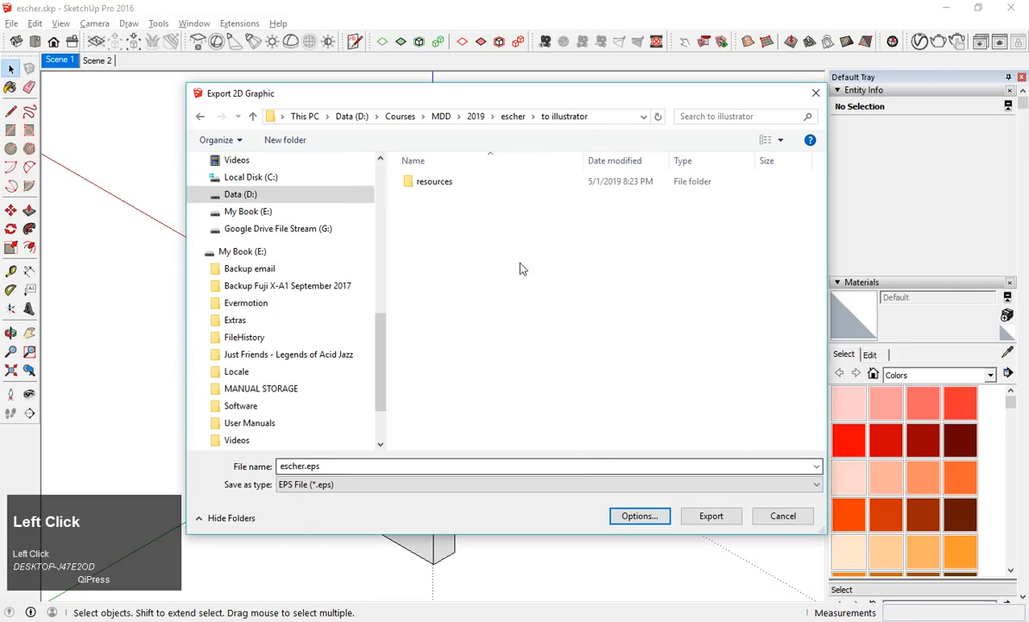
click(701, 520)
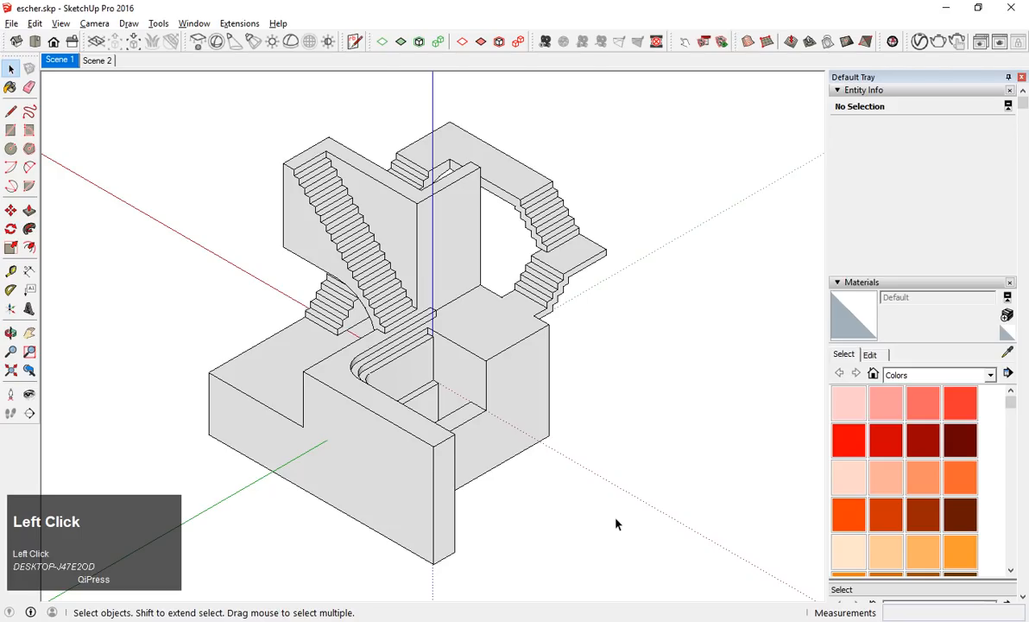
Switch to File Explorer and select the exported escher.eps in the to illustrator folder.
key(alt+Tab)
key(alt+Tab)
key(alt+Tab)
key(alt+Tab)
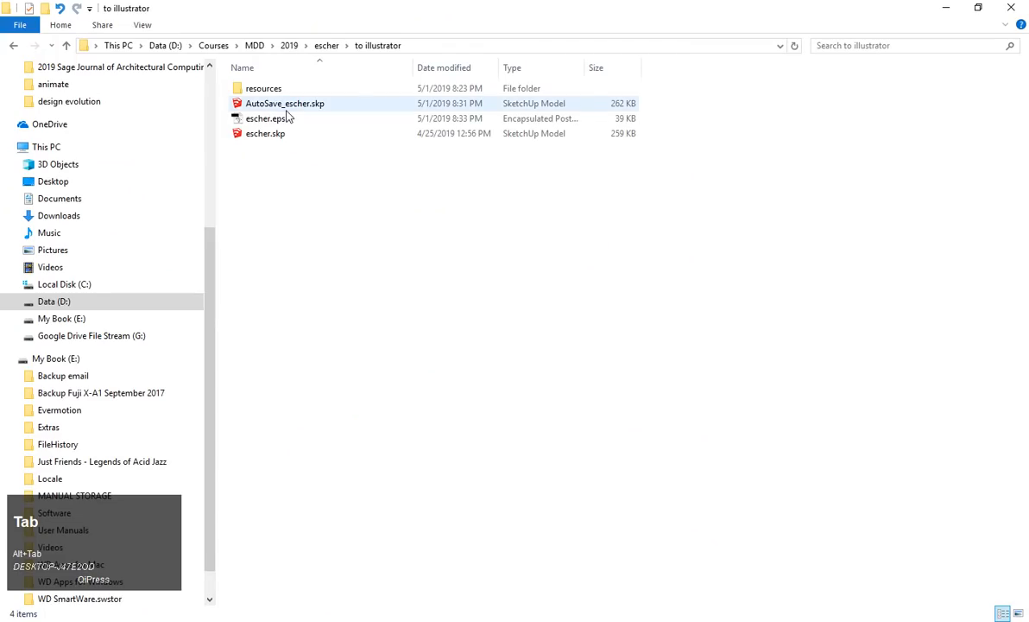
click(289, 118)
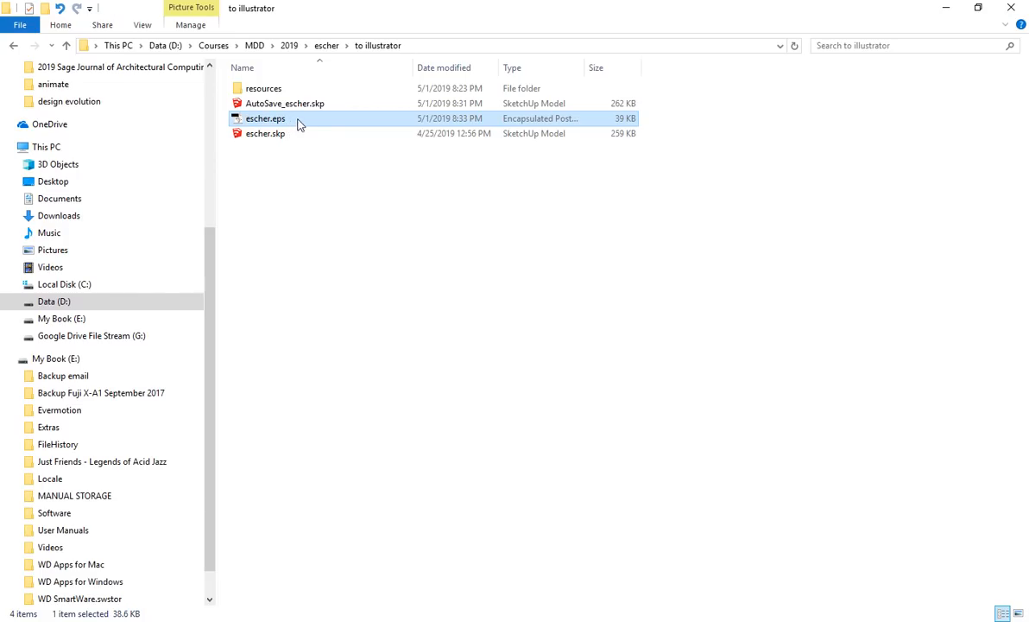
Switch to Adobe Illustrator and start a new document.
key(alt+Tab)
key(alt+Tab)
key(alt+Tab)
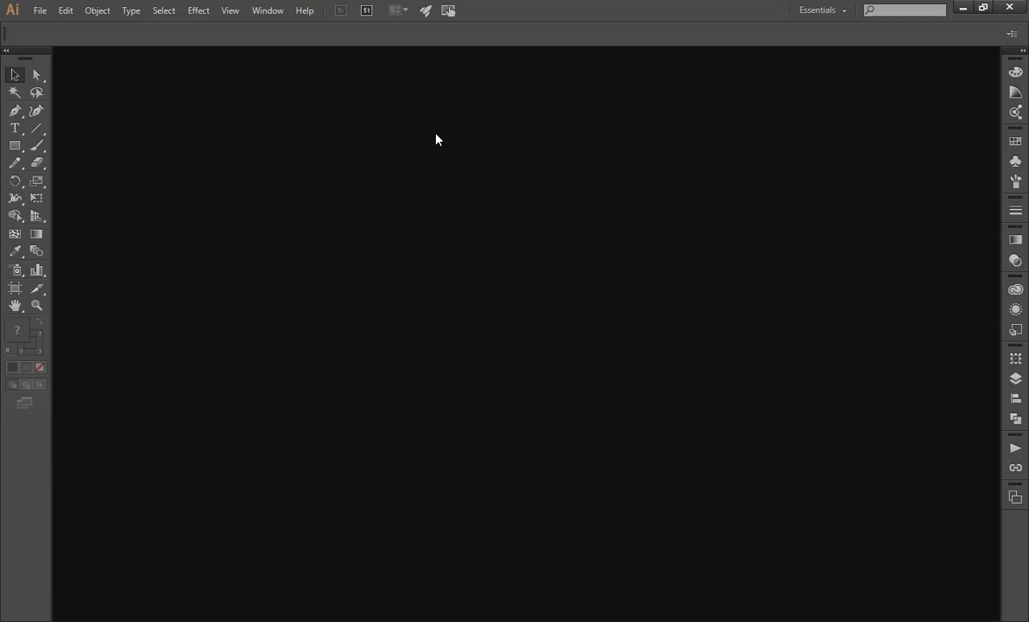
click(39, 12)
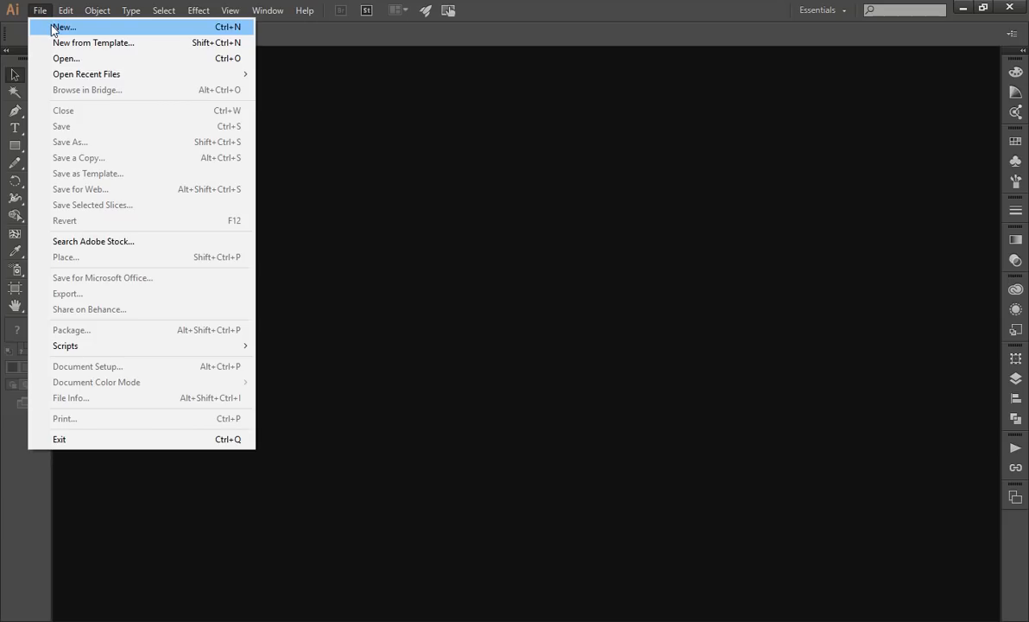
click(49, 28)
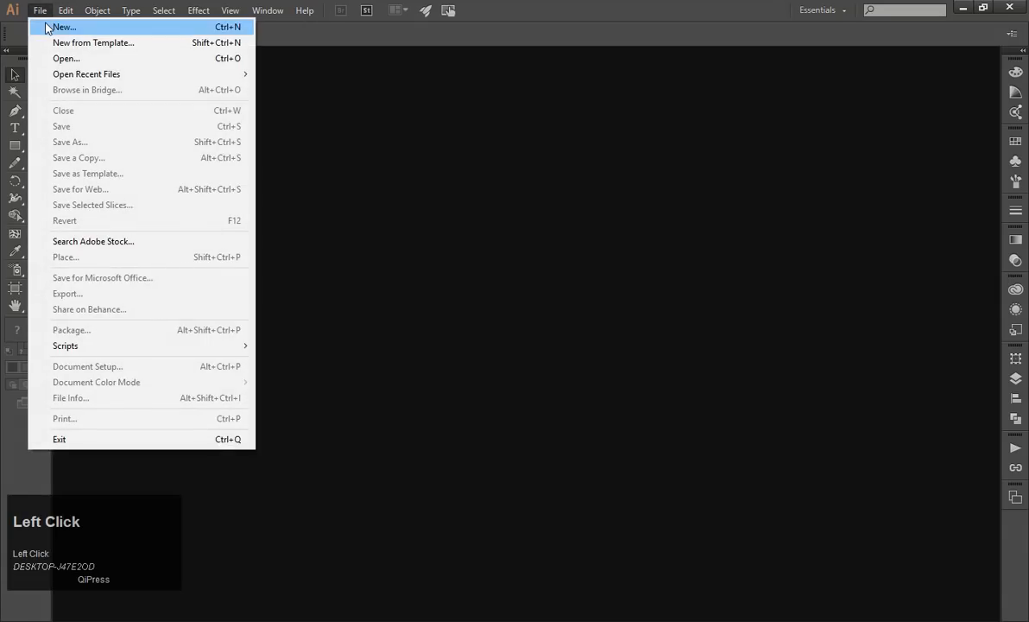
drag(412, 84, 506, 114)
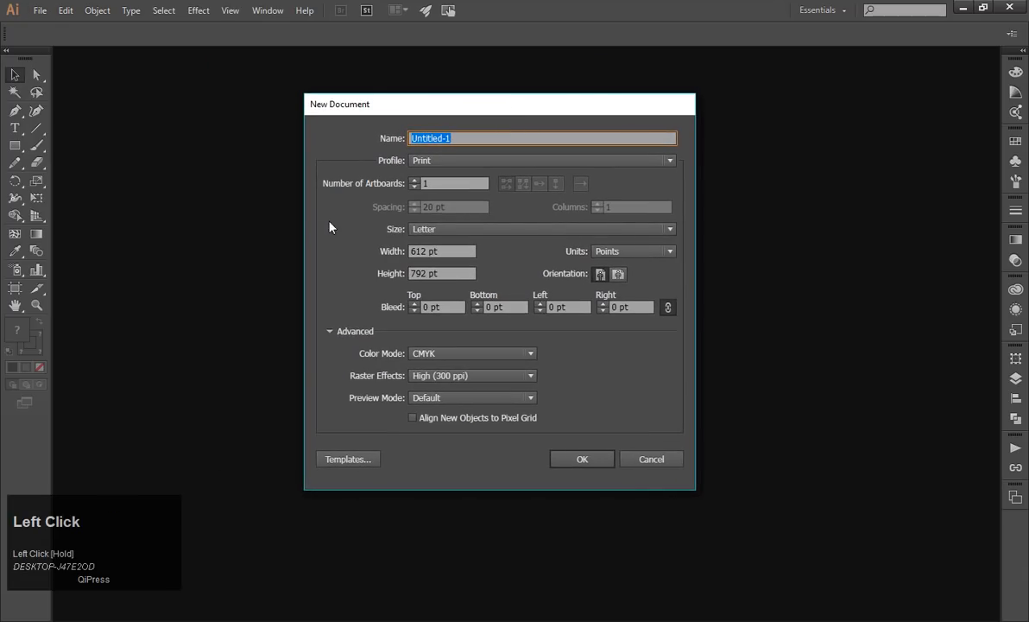
Set the new document's size to A4 and its units to millimeters.
click(460, 231)
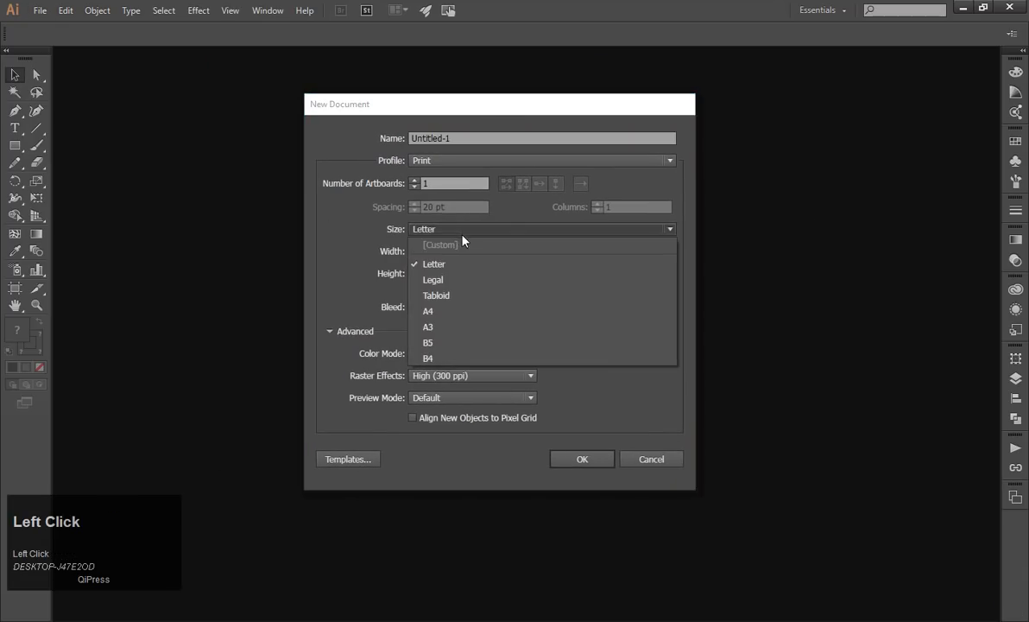
click(444, 311)
click(596, 253)
click(618, 308)
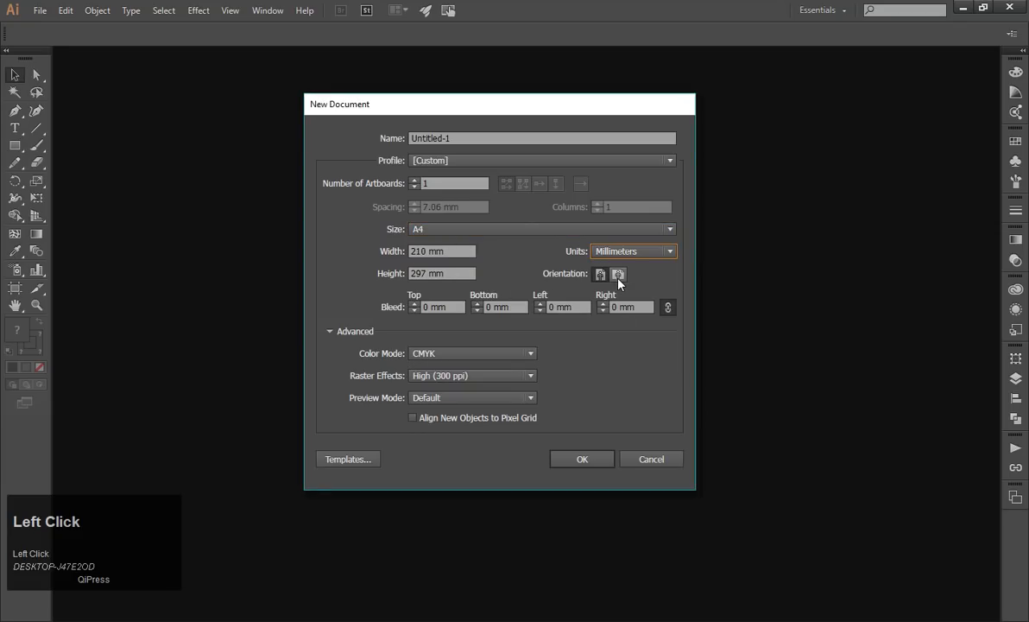
Try landscape orientation for the new document and switch back to portrait.
click(618, 276)
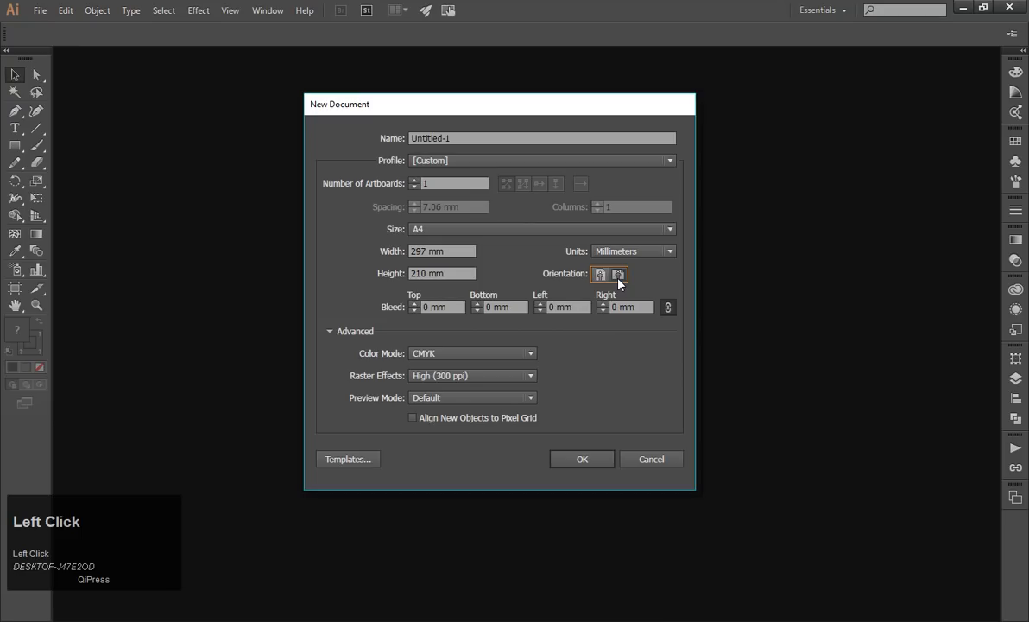
click(601, 277)
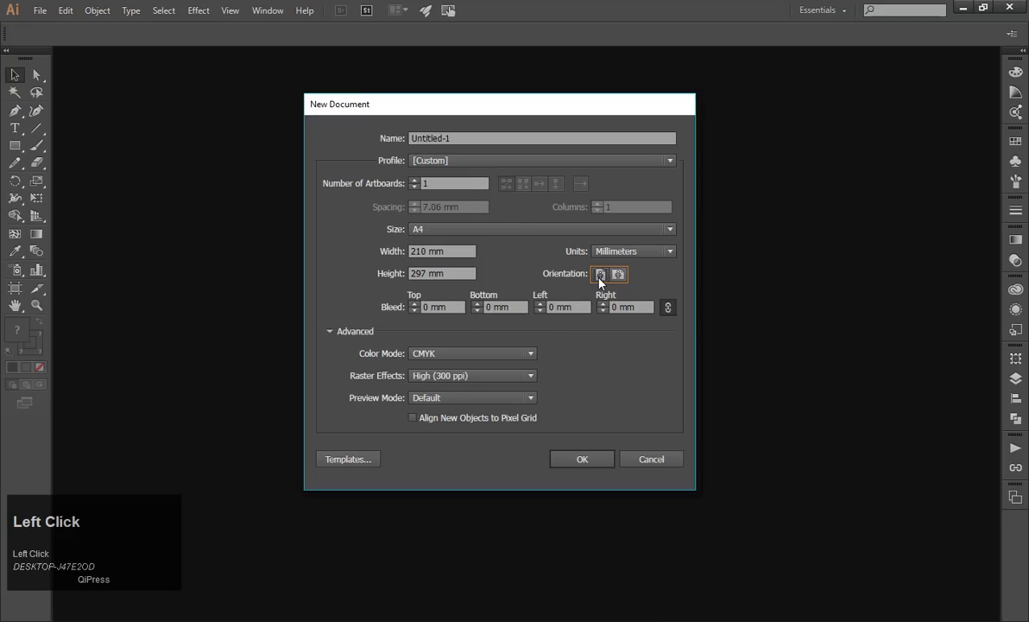
click(616, 277)
click(604, 277)
Set the new document's width and height to 200 mm each.
drag(449, 253, 373, 265)
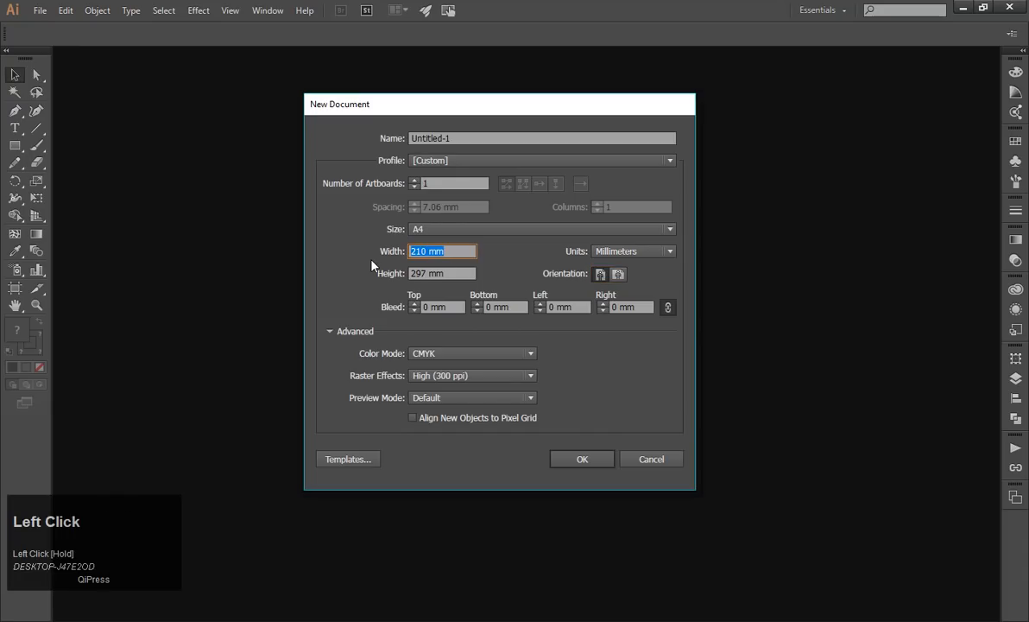
text(200)
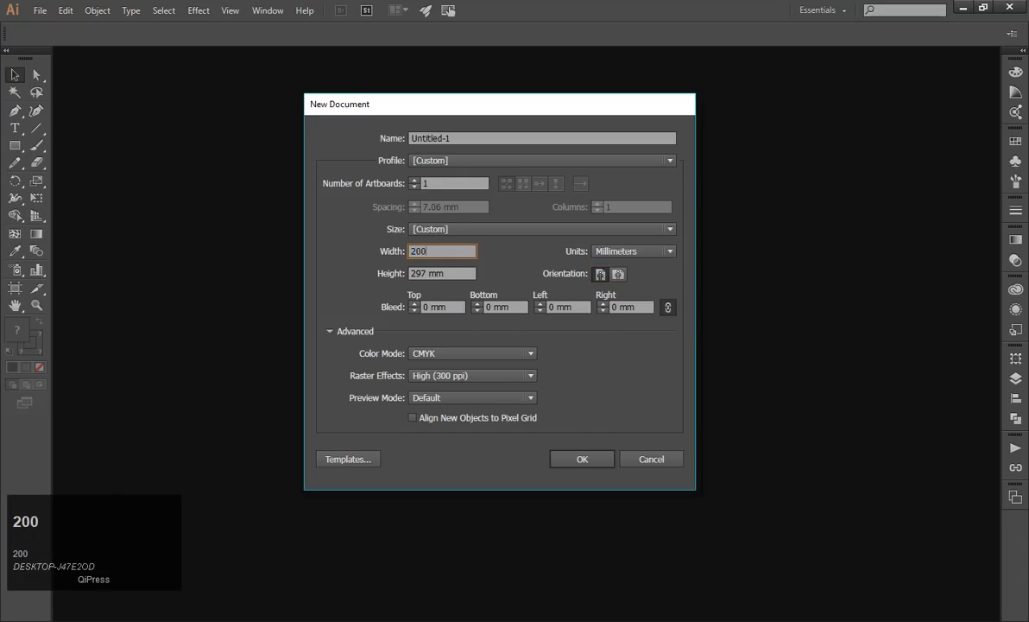
drag(427, 272, 340, 266)
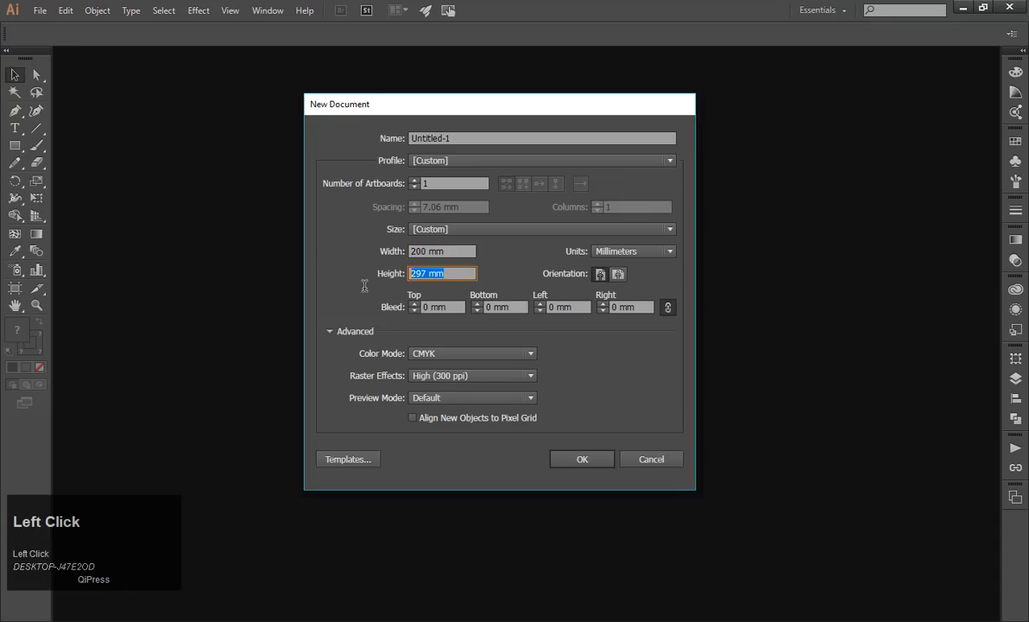
text(200)
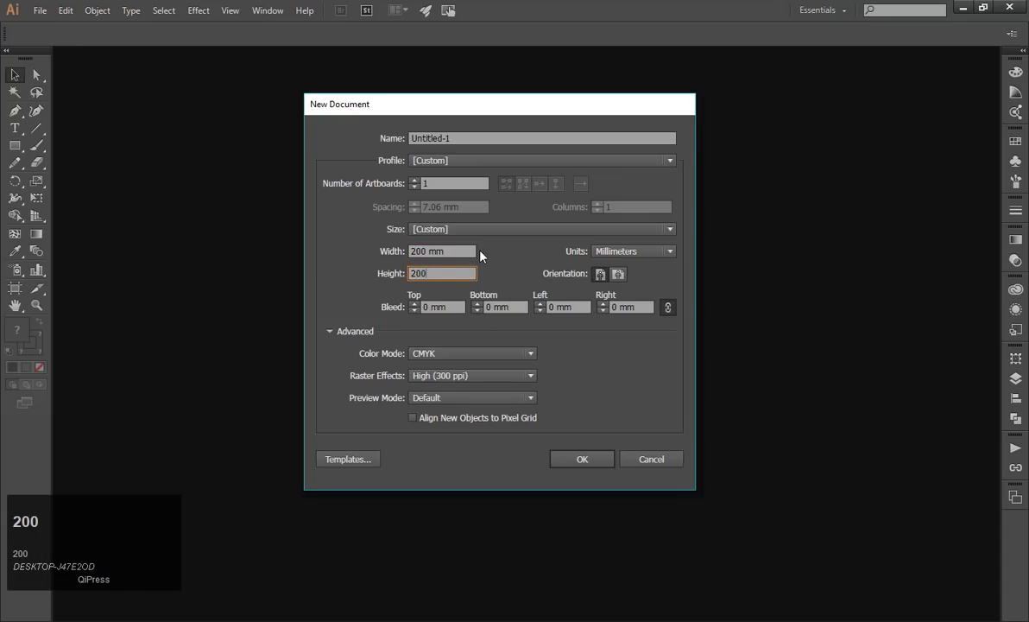
click(455, 252)
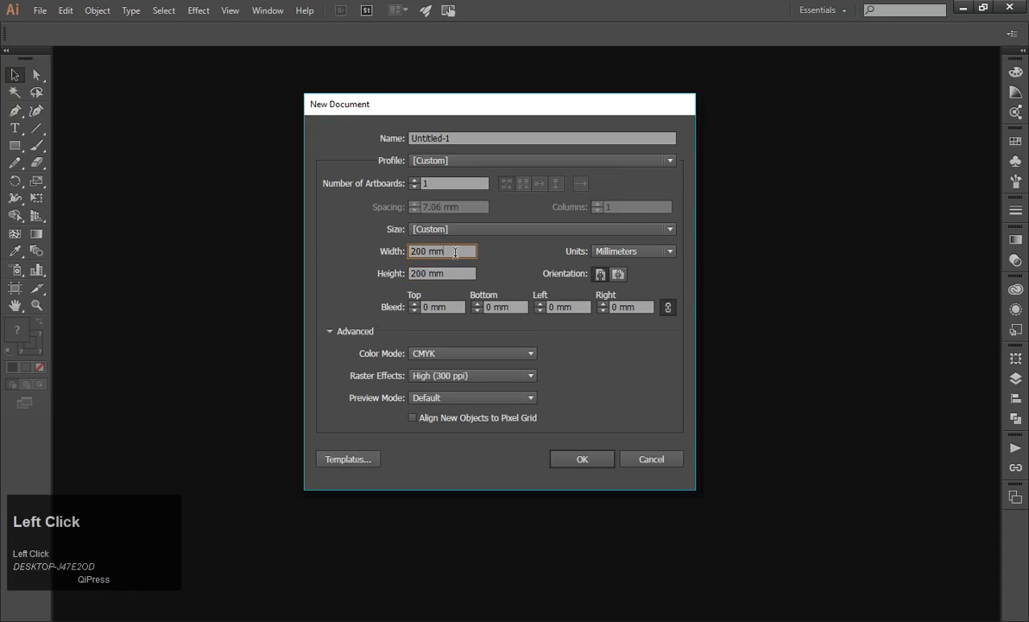
Change the color mode to RGB and create the new document.
click(513, 356)
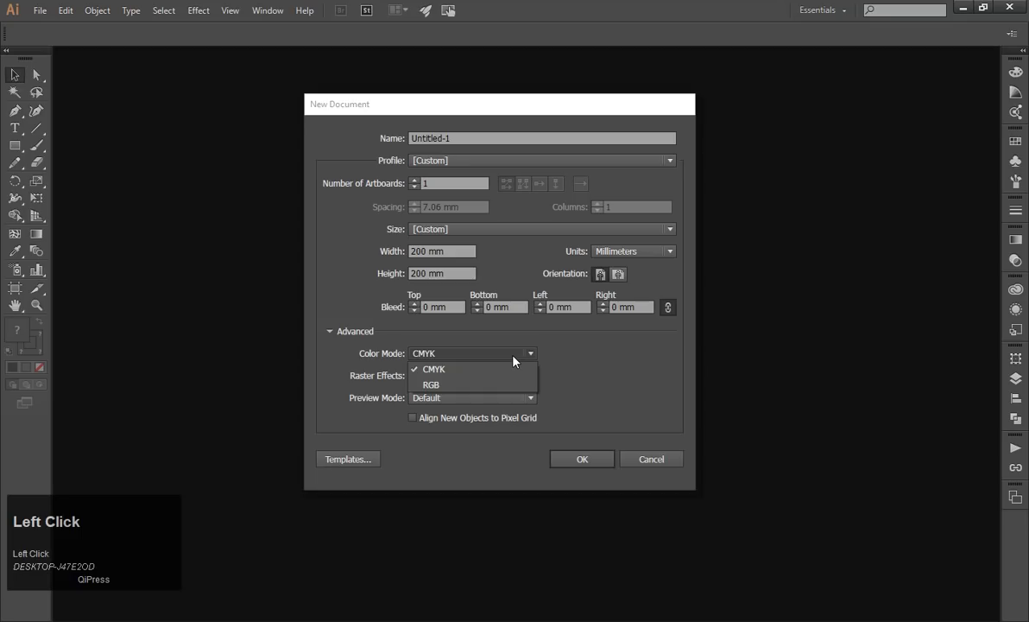
click(483, 384)
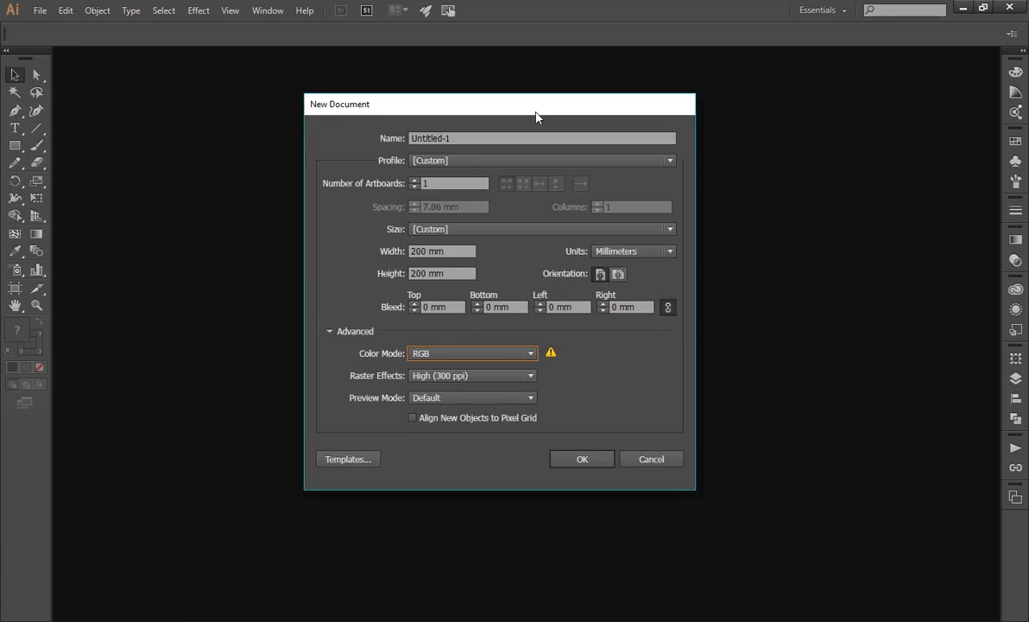
drag(536, 115, 545, 79)
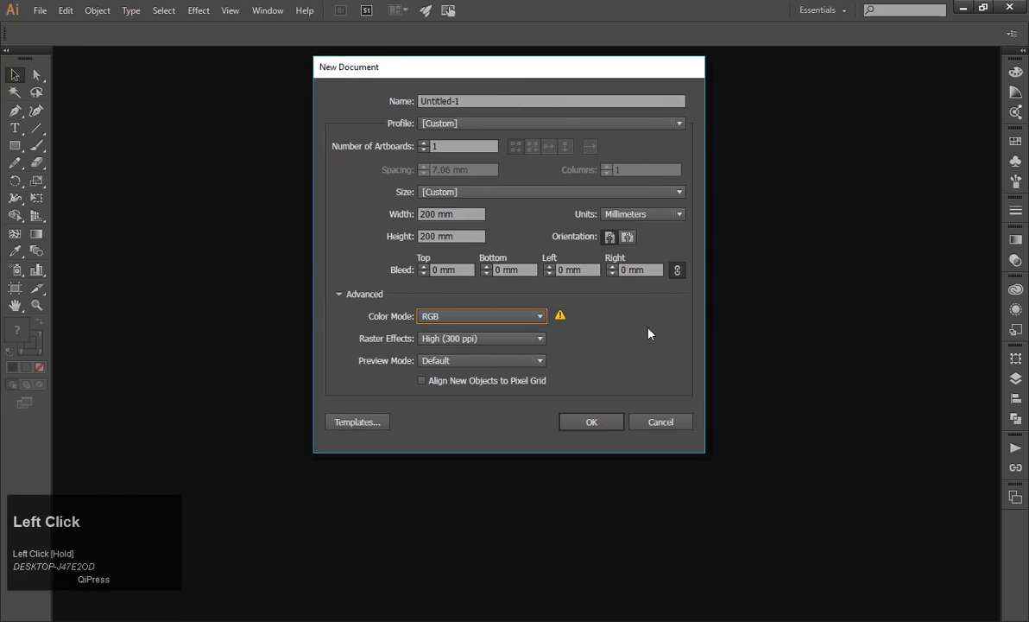
click(596, 427)
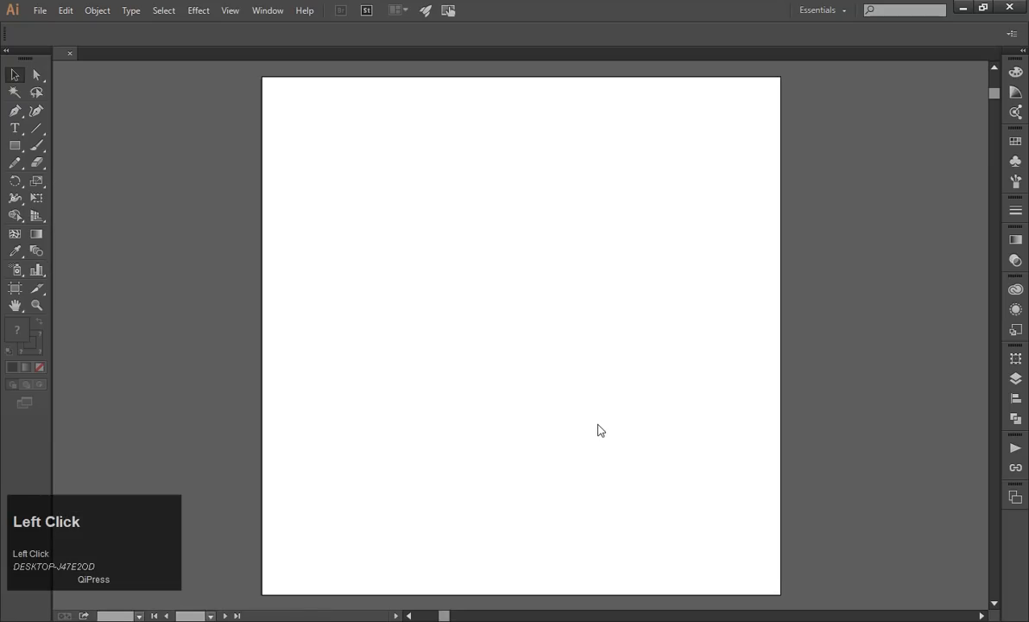
Bring up the color settings for the stroke and fill swatches, ending with the fill active.
alt+scroll(537, 374, down, 1)
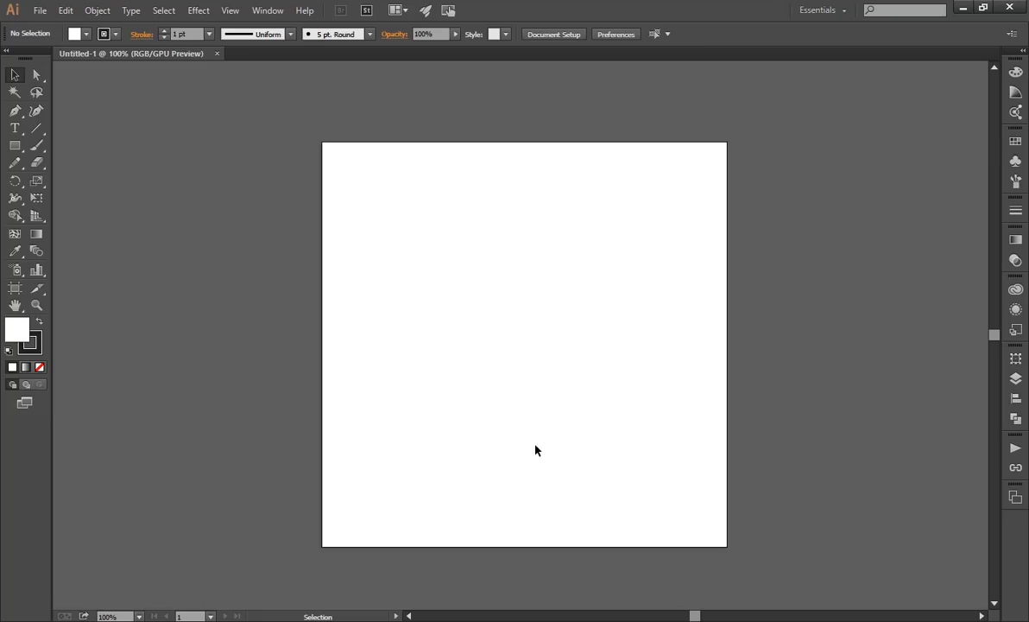
scroll(553, 446, right, 1)
scroll(553, 406, up, 1)
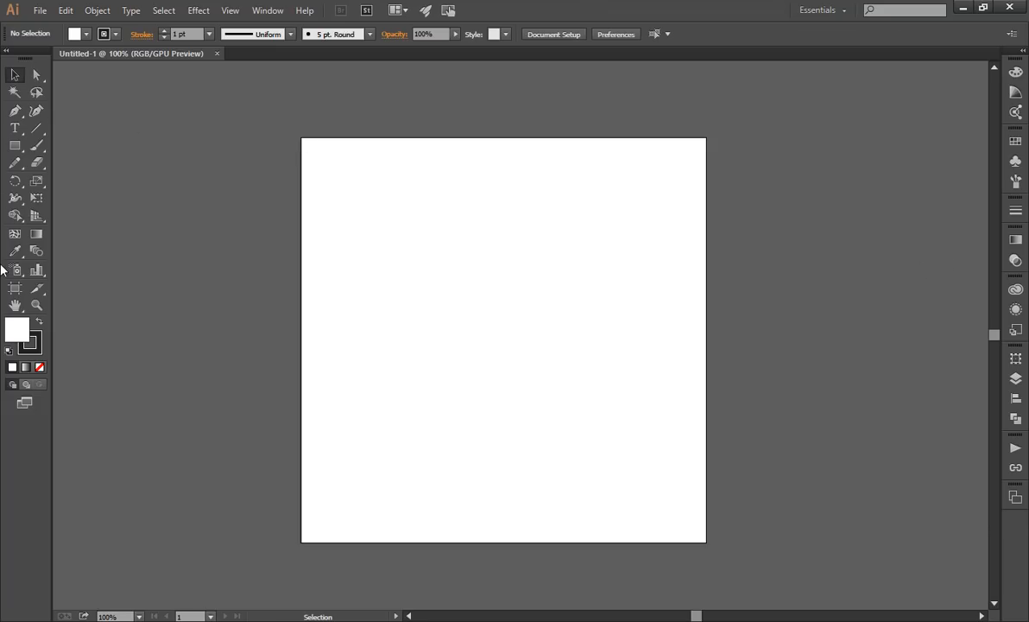
click(39, 351)
click(27, 337)
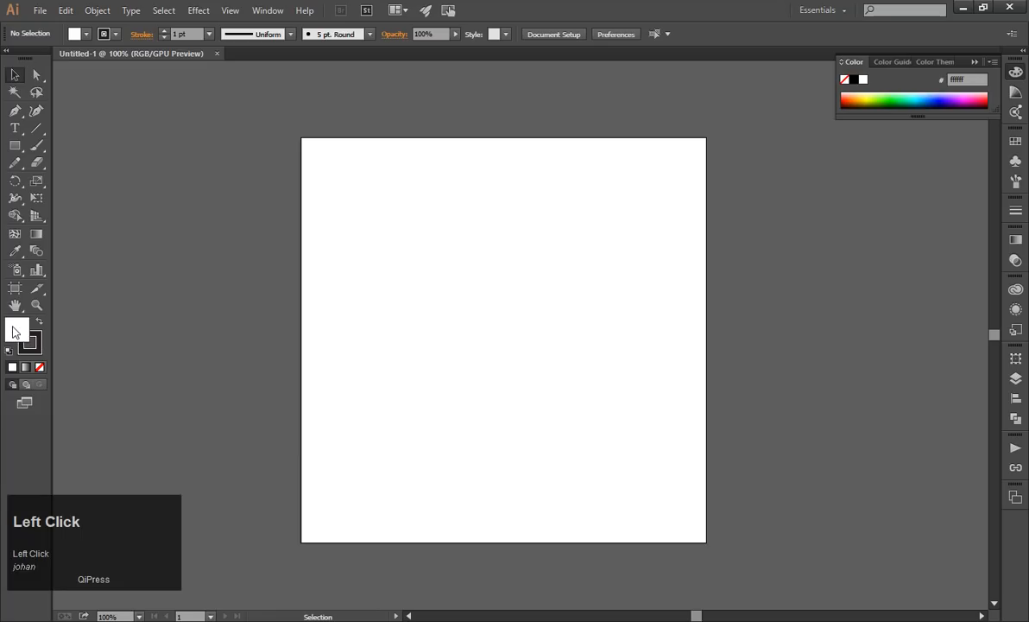
Switch the active color back and forth between stroke and fill, leaving the fill active.
click(37, 344)
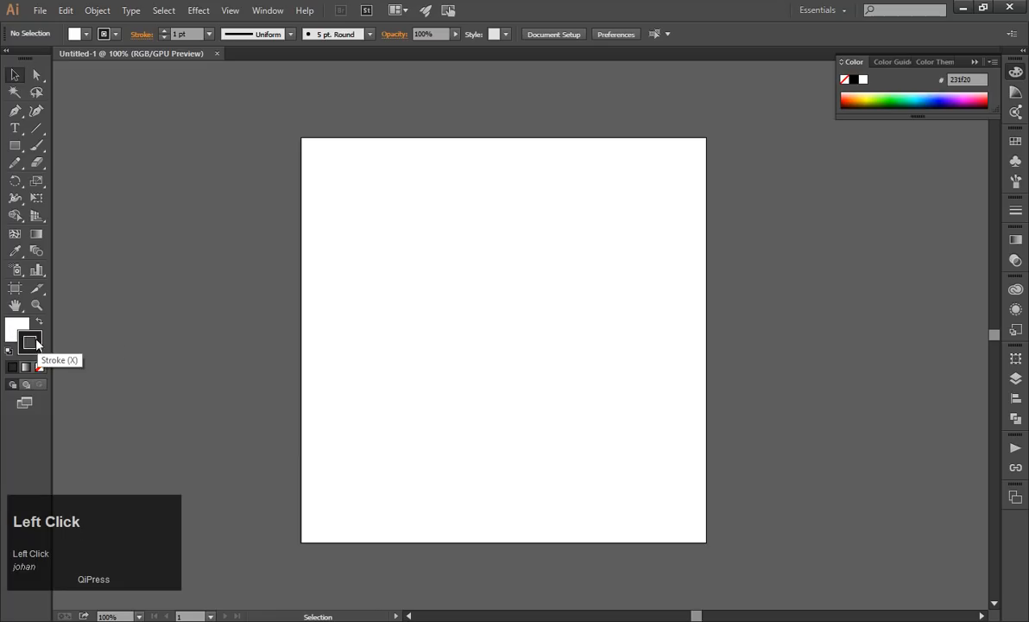
click(20, 331)
click(39, 343)
click(19, 330)
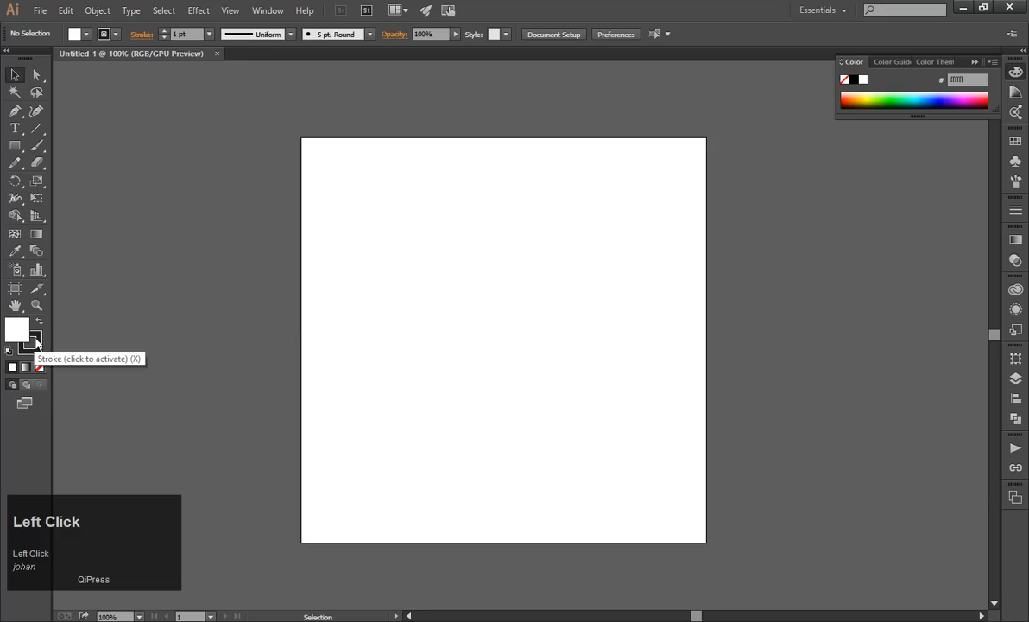
click(37, 342)
click(19, 330)
click(31, 347)
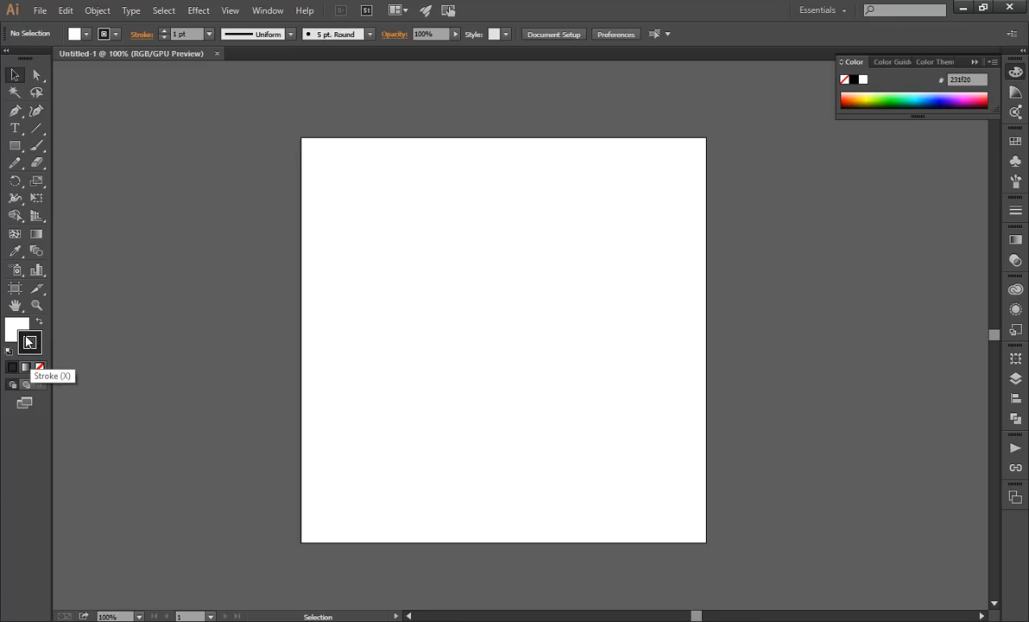
click(17, 326)
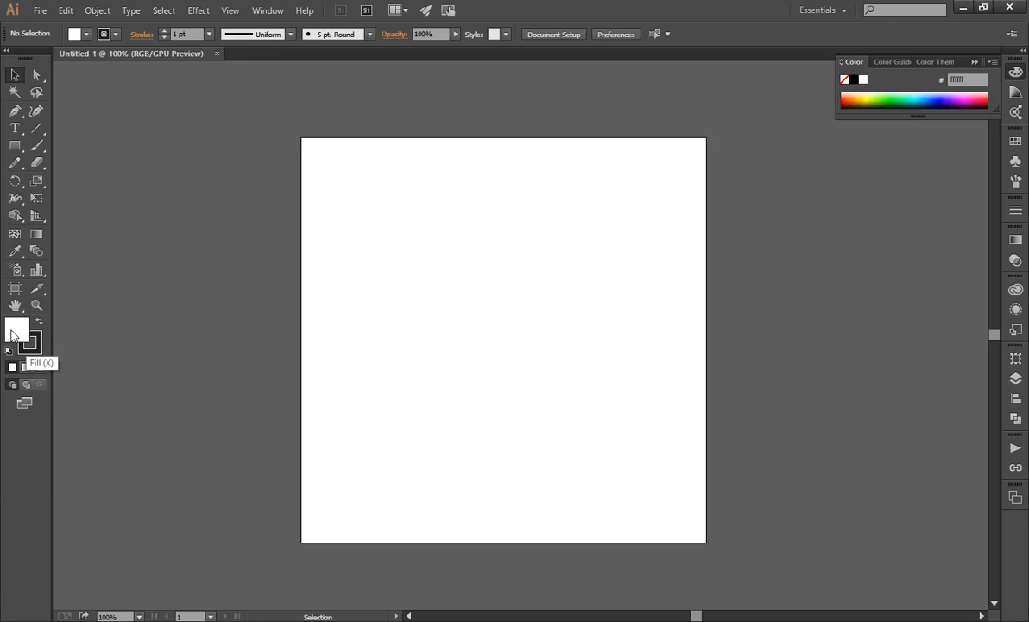
Try yellow and lime fill colors from the spectrum, and set the fill color to red, ff0000.
click(870, 94)
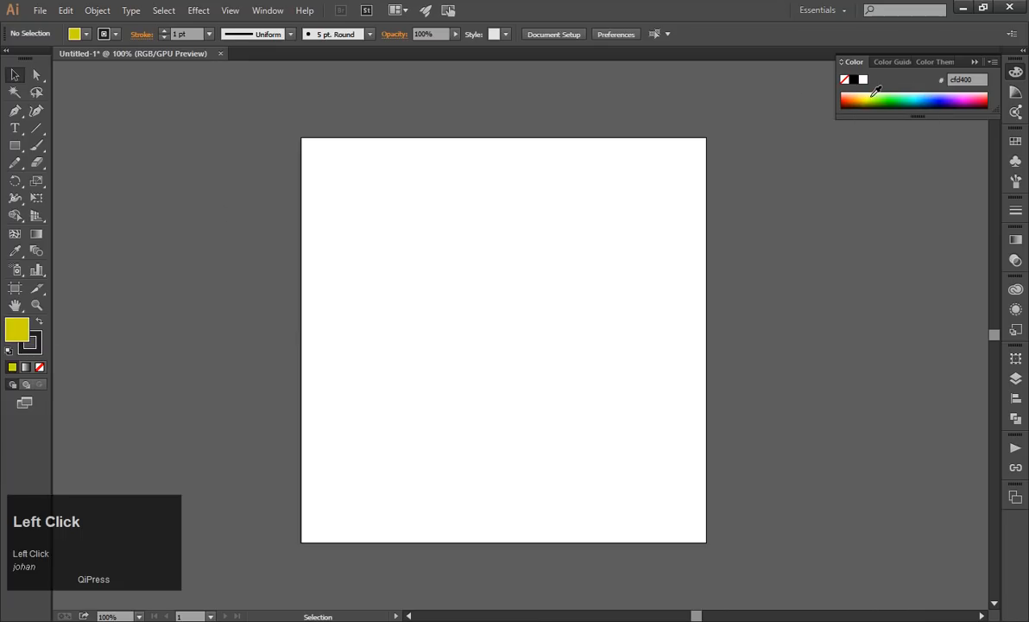
drag(875, 91, 869, 94)
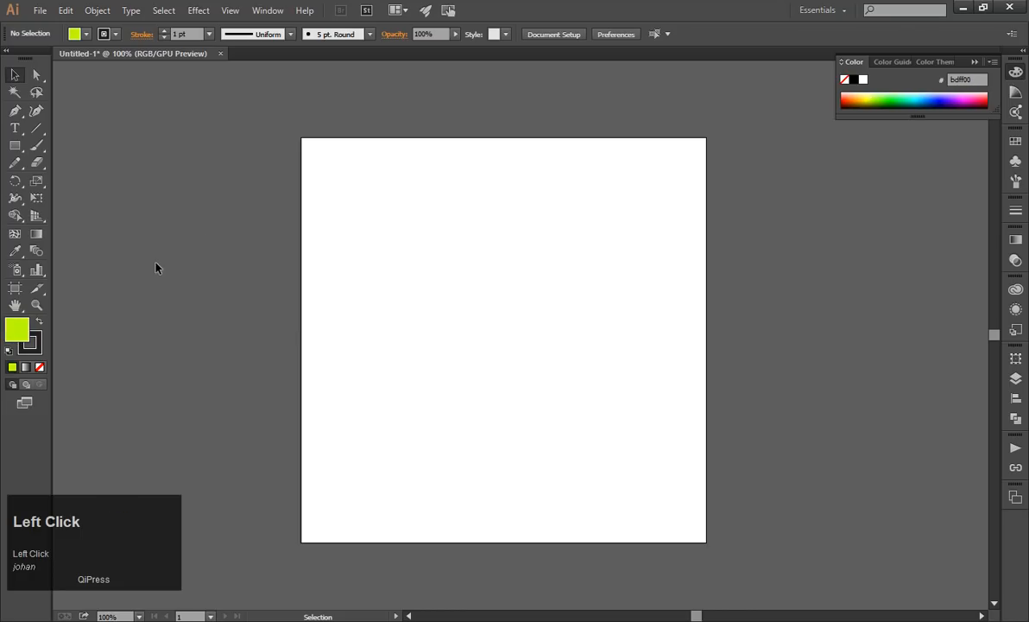
double_click(14, 324)
drag(170, 78, 200, 50)
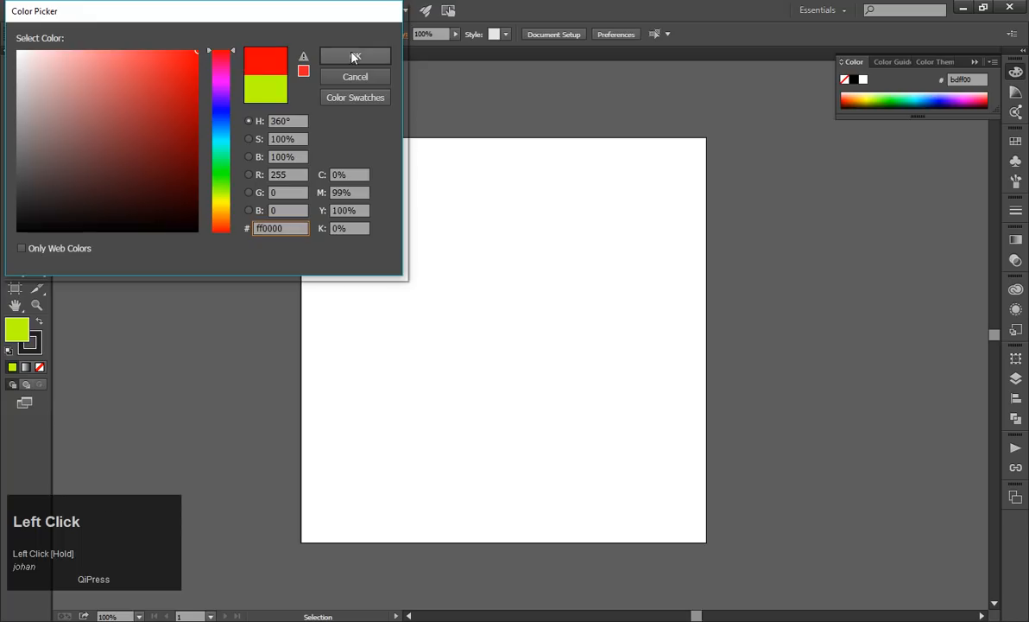
click(352, 57)
Set the stroke color to none and make the fill active again.
click(38, 343)
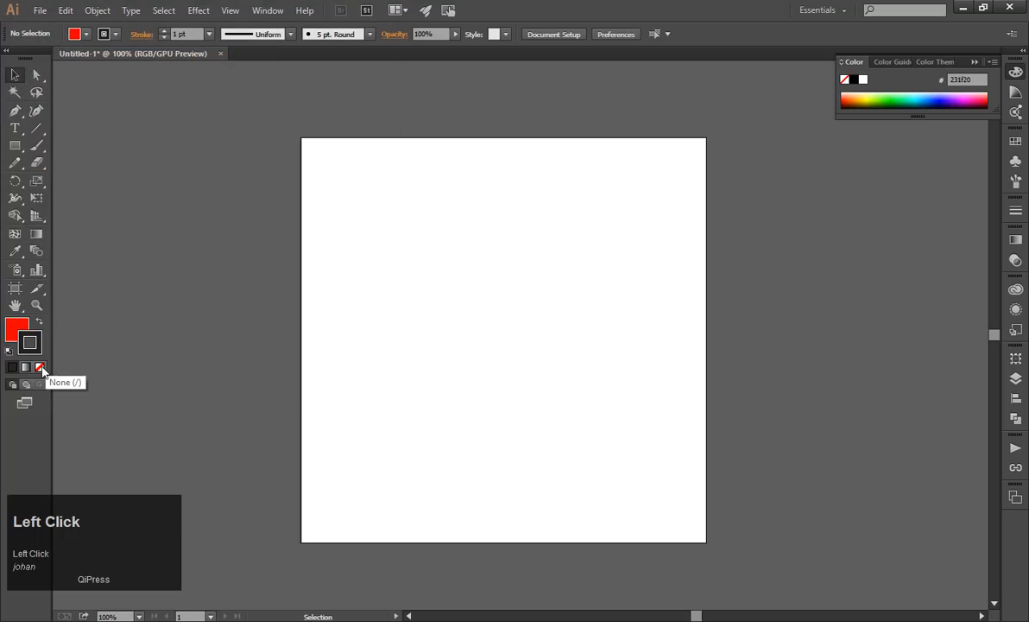
click(40, 367)
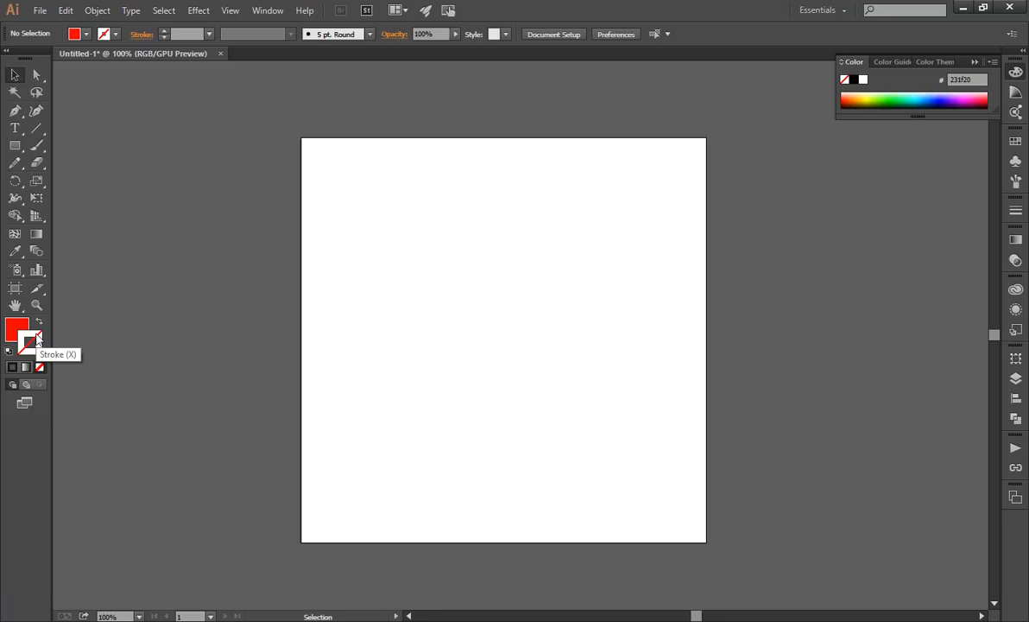
click(19, 329)
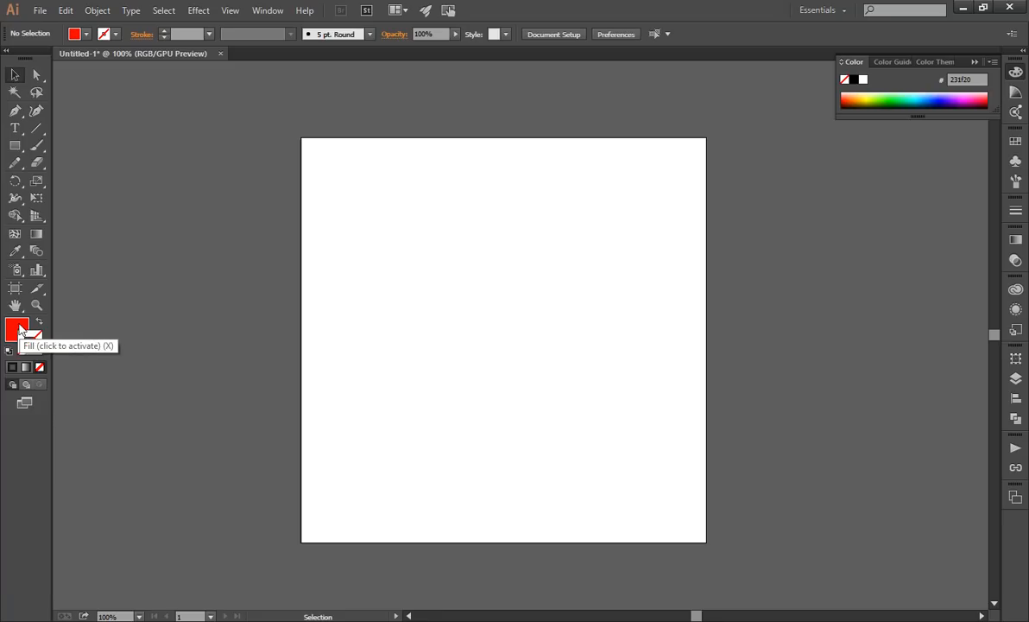
click(33, 342)
click(17, 330)
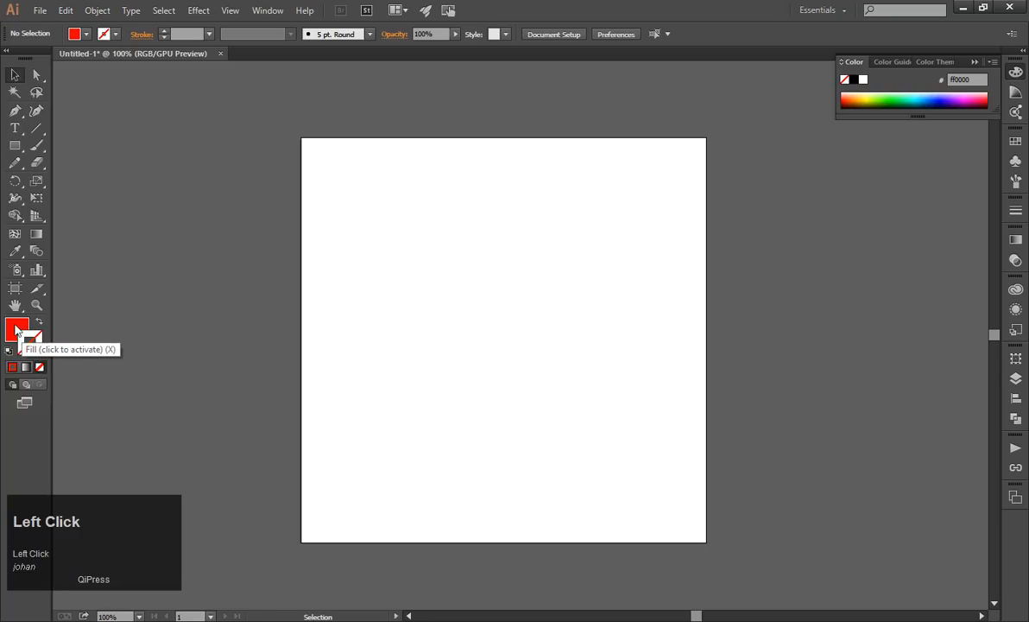
Set the fill to none and restore the default fill and stroke colors.
click(39, 366)
click(21, 337)
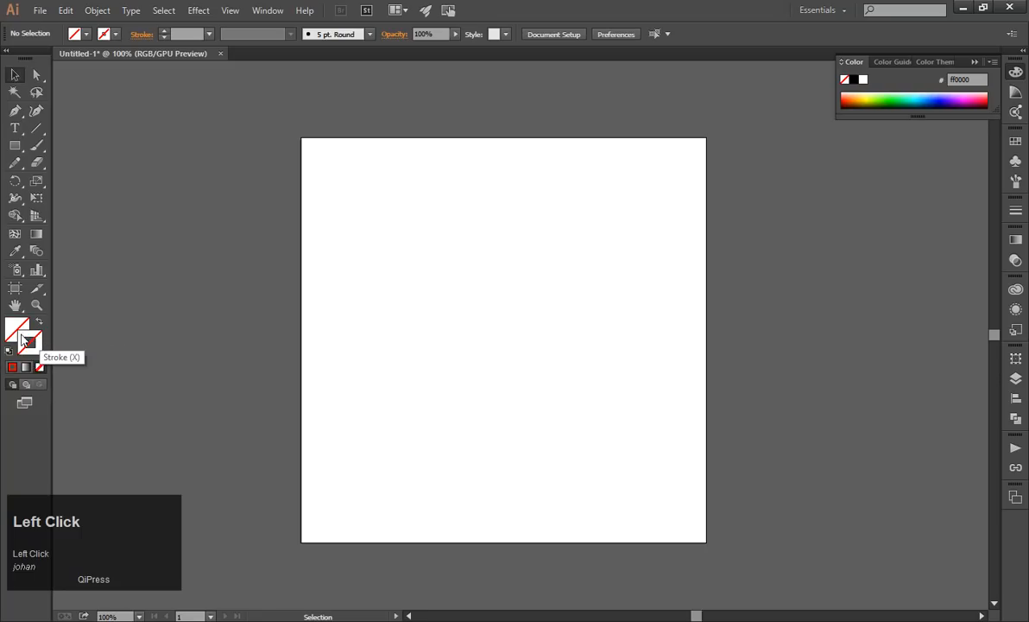
click(13, 328)
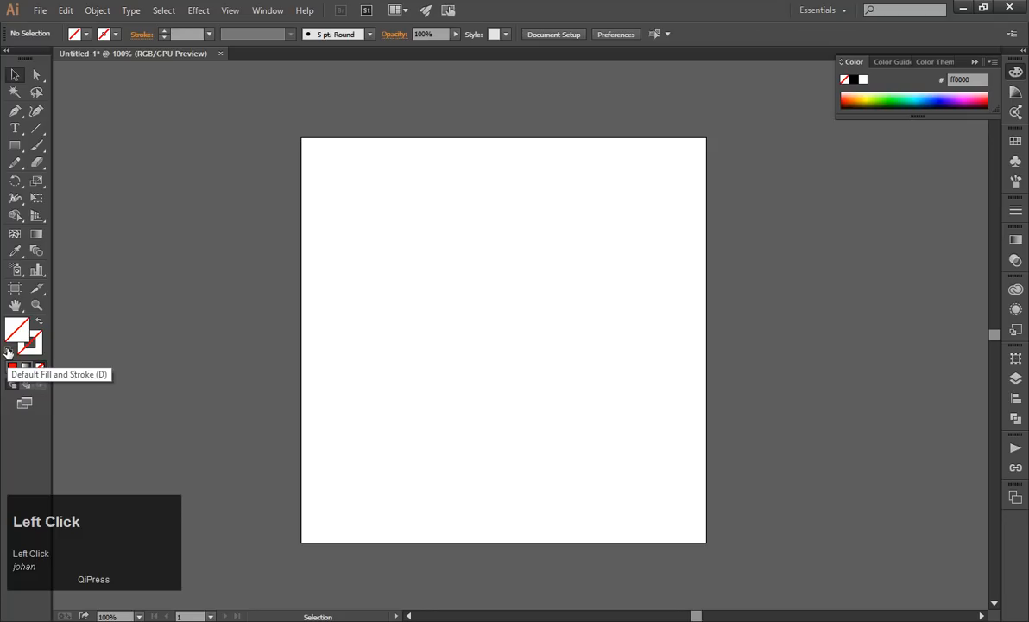
key(d)
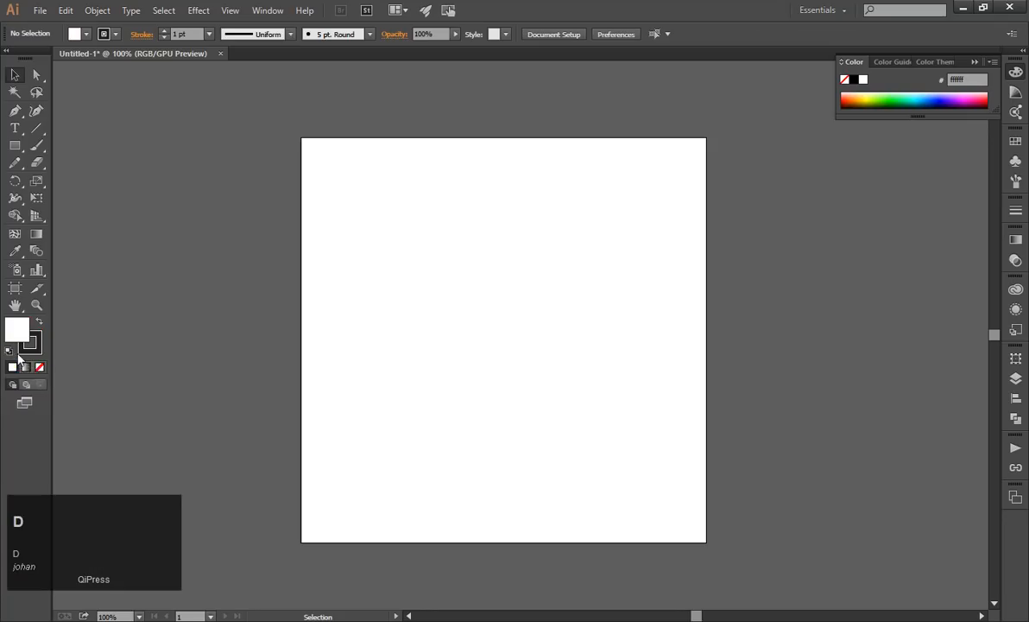
Draw a rectangle about 42 × 37 mm in the artboard's upper-left area and move it slightly up and right.
click(15, 145)
drag(361, 246, 446, 321)
click(16, 77)
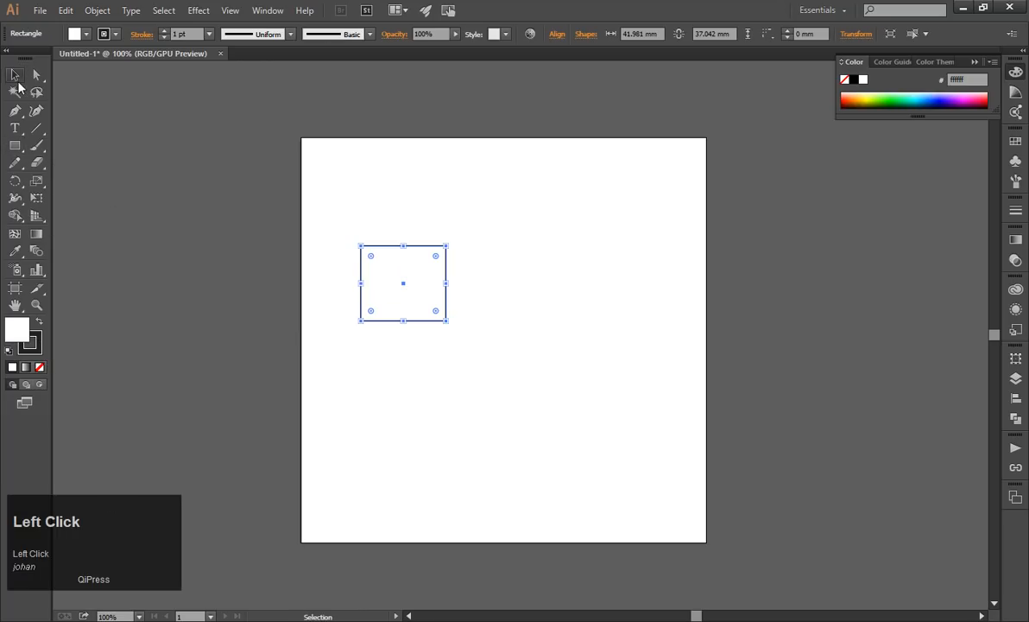
click(332, 266)
drag(378, 275, 403, 242)
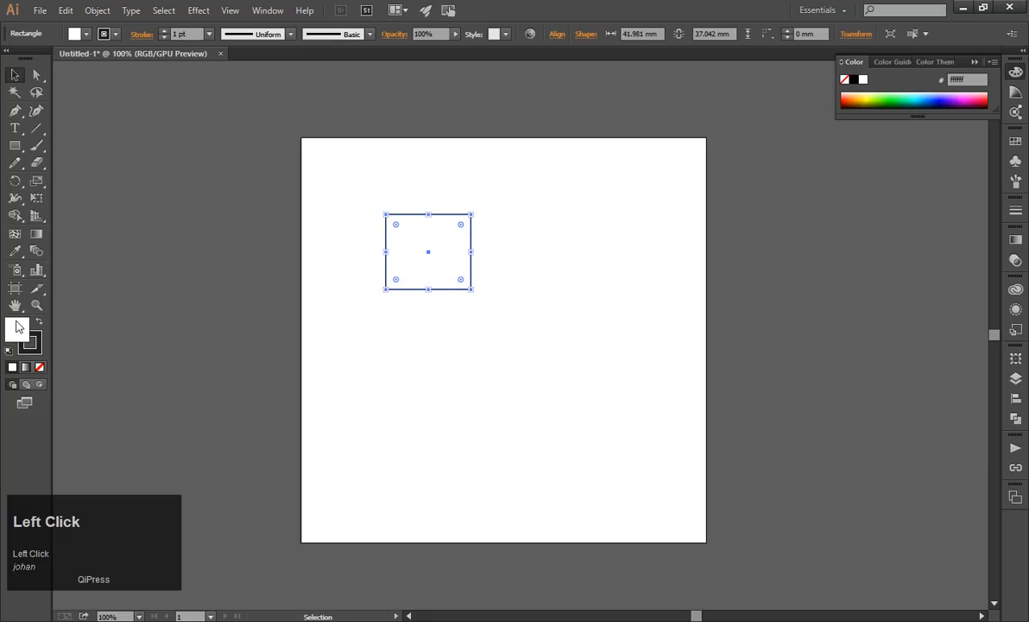
Fill the rectangle with yellow-green d0f93a and shift it slightly down and right.
double_click(17, 327)
click(156, 54)
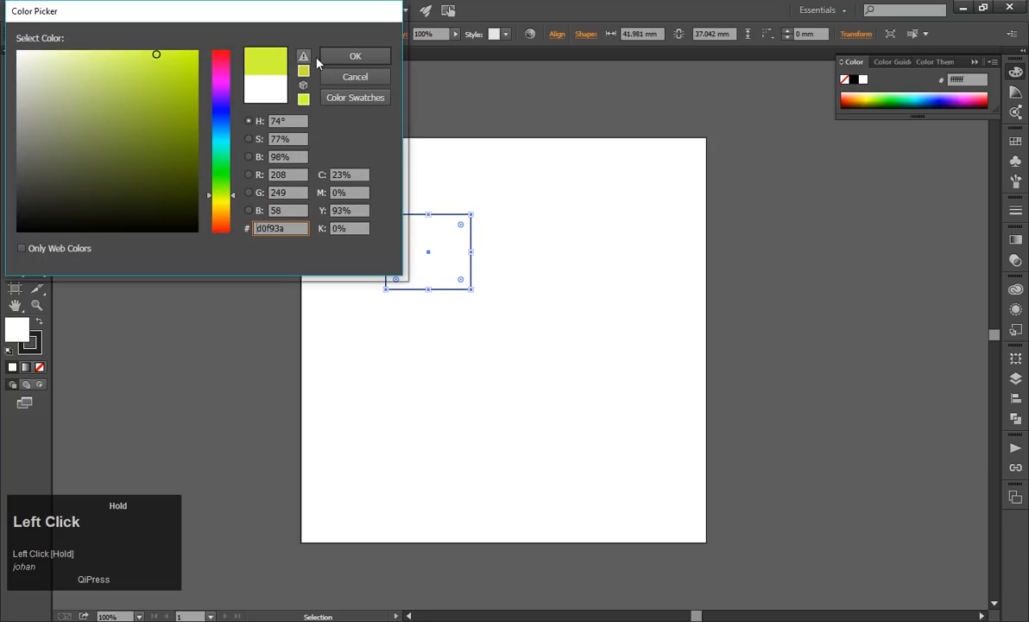
click(354, 55)
click(216, 271)
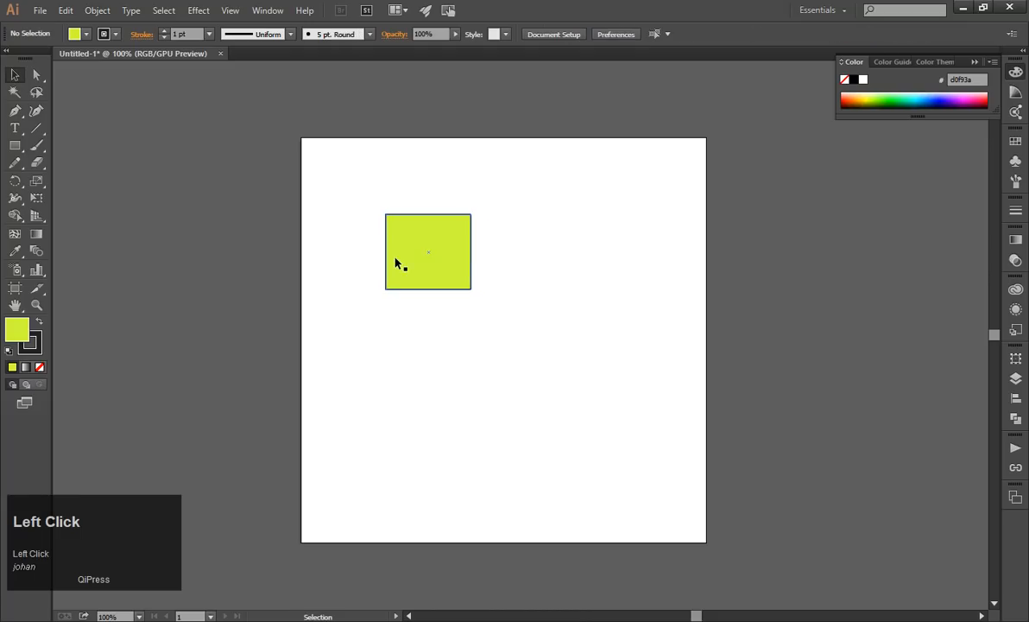
drag(395, 261, 411, 271)
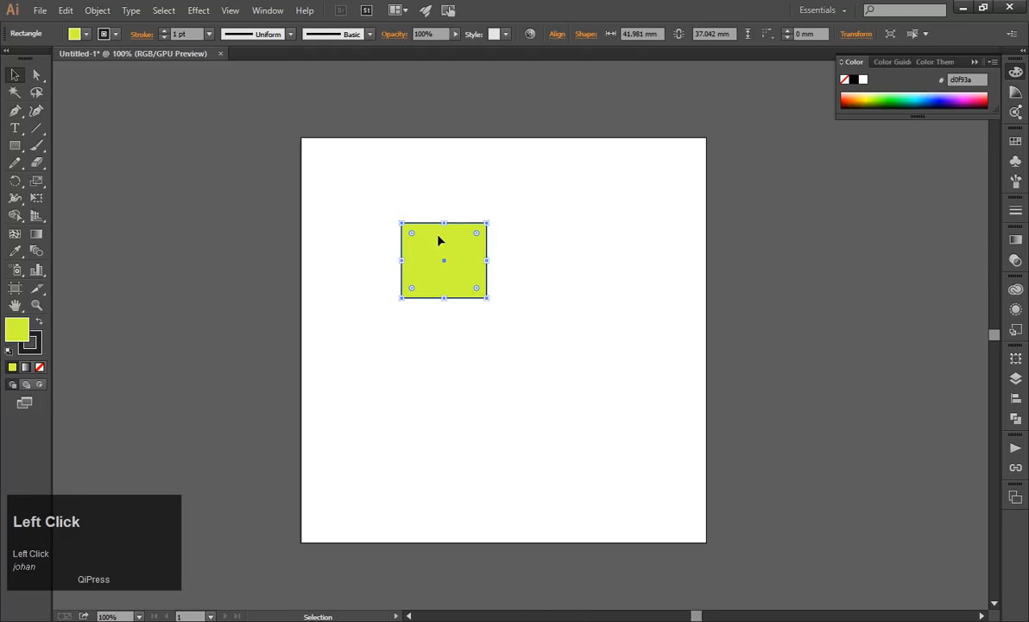
Set the rectangle's stroke color to crimson af0b3a and inspect its outline up close.
click(40, 342)
double_click(41, 342)
drag(142, 150, 187, 107)
click(356, 57)
click(519, 282)
alt+scroll(441, 269, up, 1)
alt+scroll(441, 269, up, 1)
alt+scroll(441, 269, down, 1)
Delete the rectangle and reset the fill and stroke to their default colors.
click(441, 270)
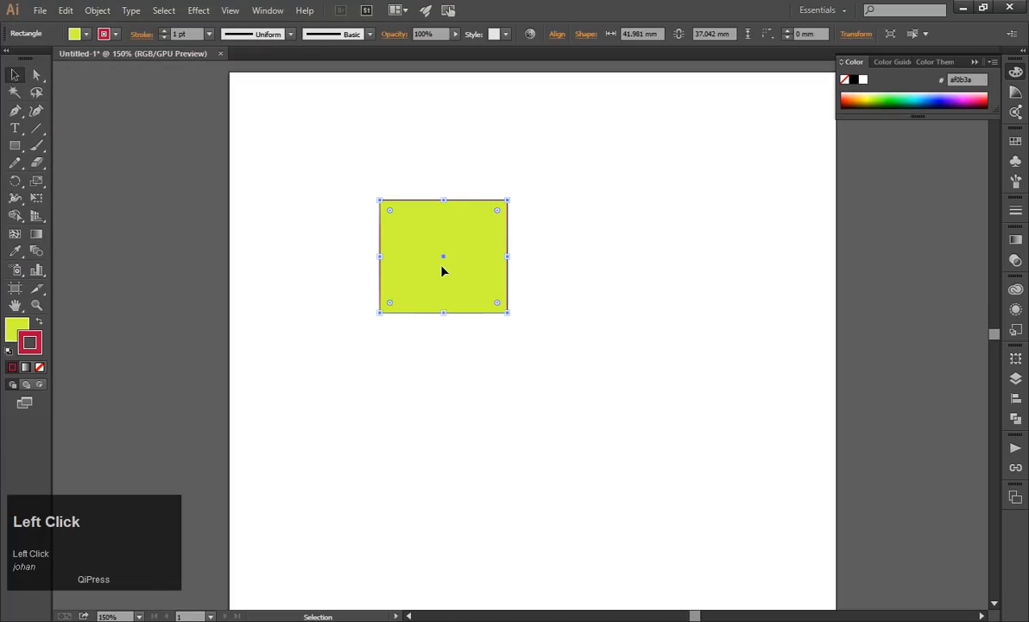
key(Delete)
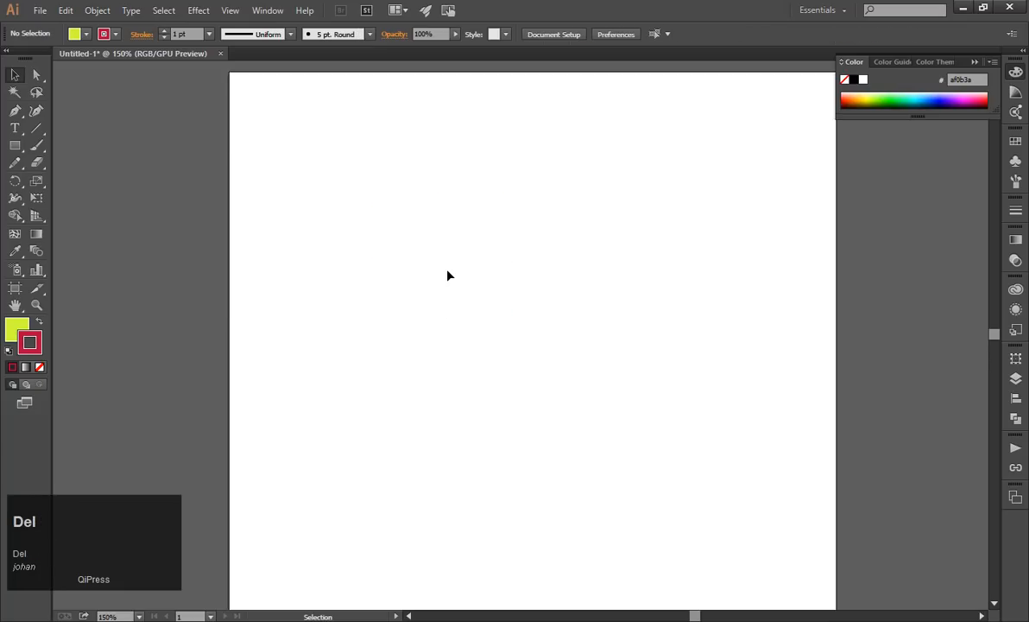
alt+scroll(445, 273, down, 1)
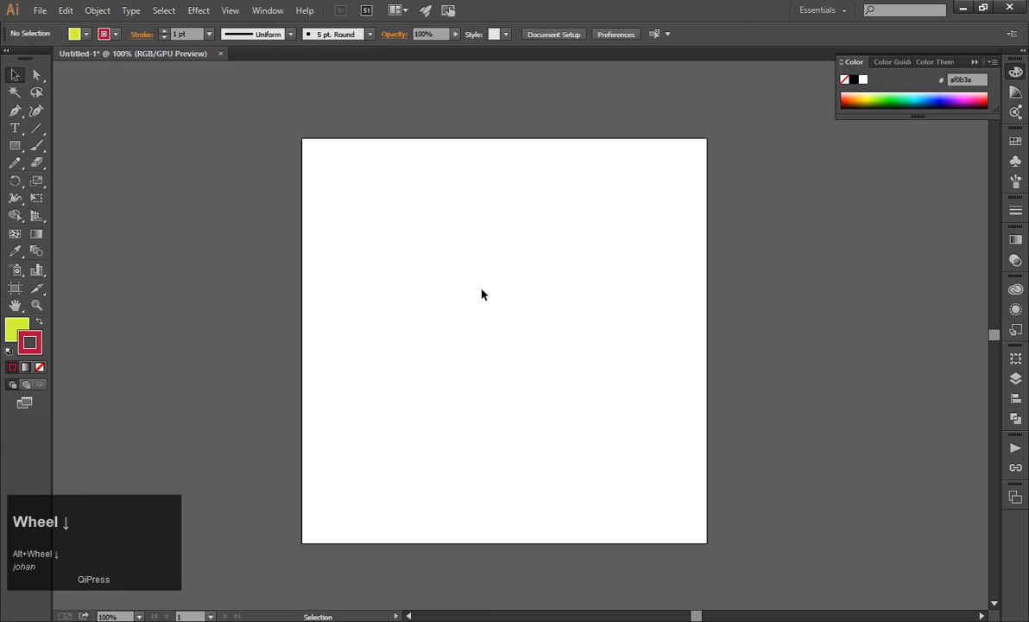
click(9, 351)
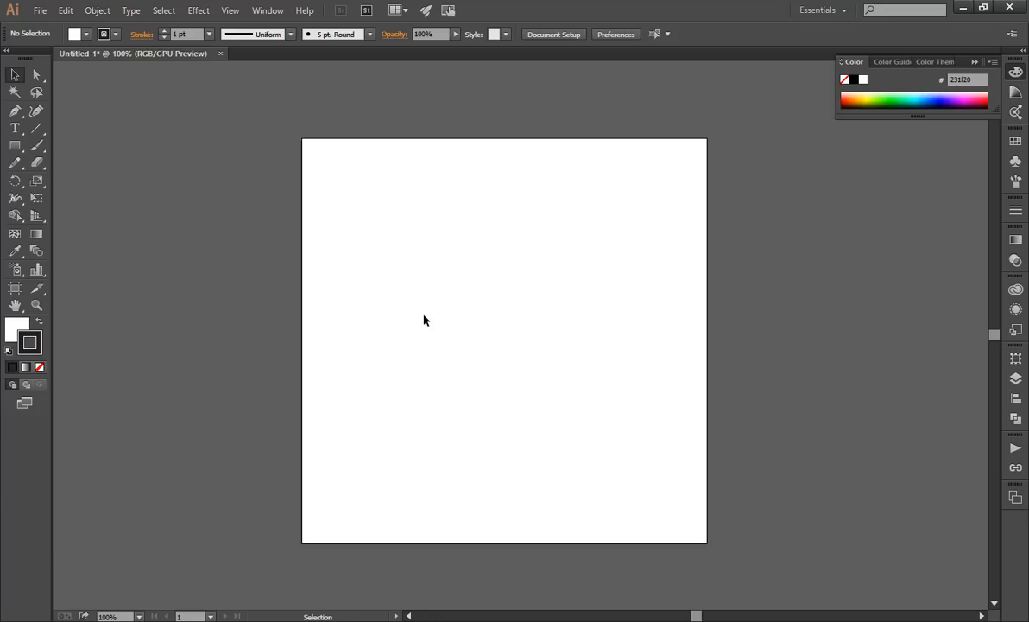
Start placing a file and browse to the folder Data (D:) > Courses > MDD > 2019 > escher > to illustrator.
click(44, 12)
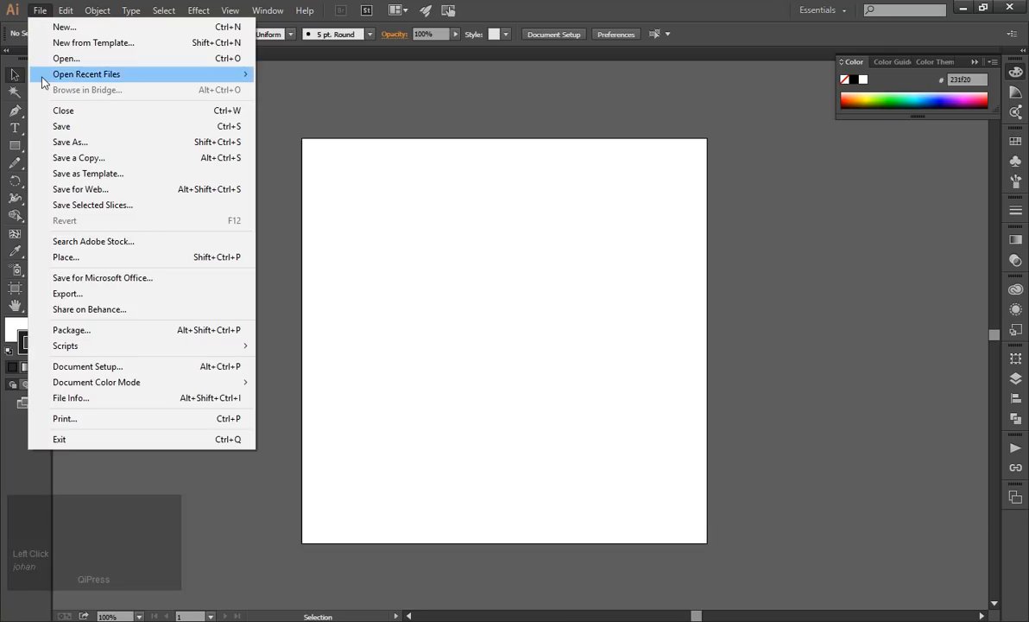
click(97, 258)
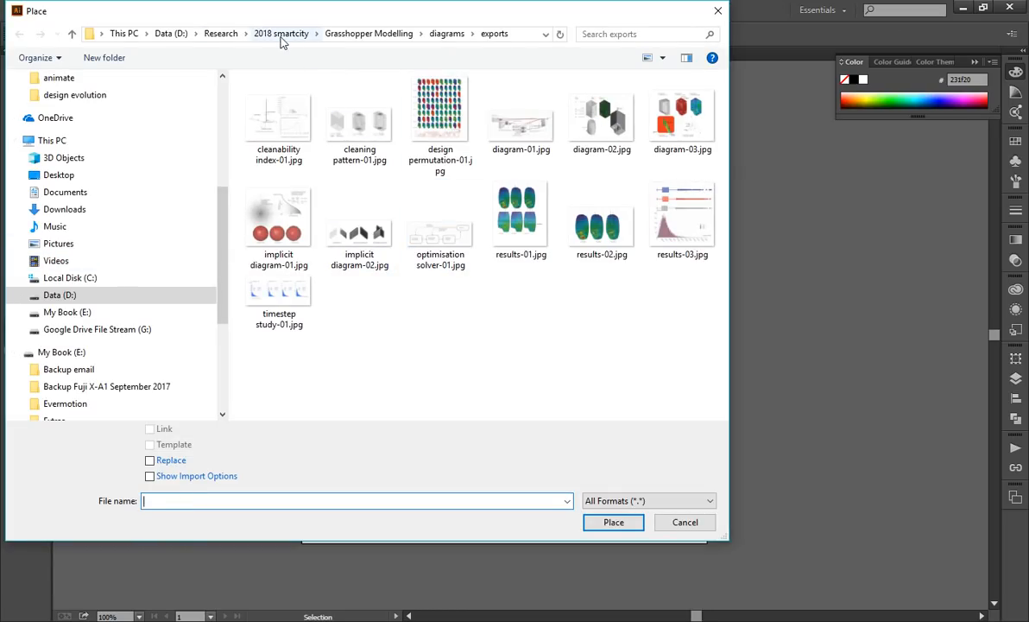
click(164, 33)
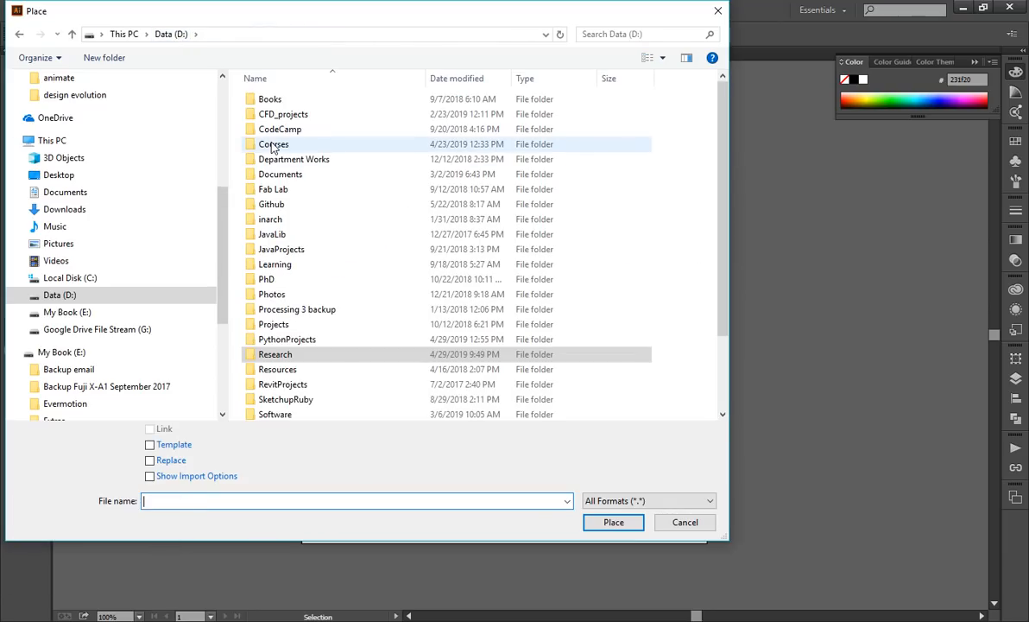
double_click(273, 147)
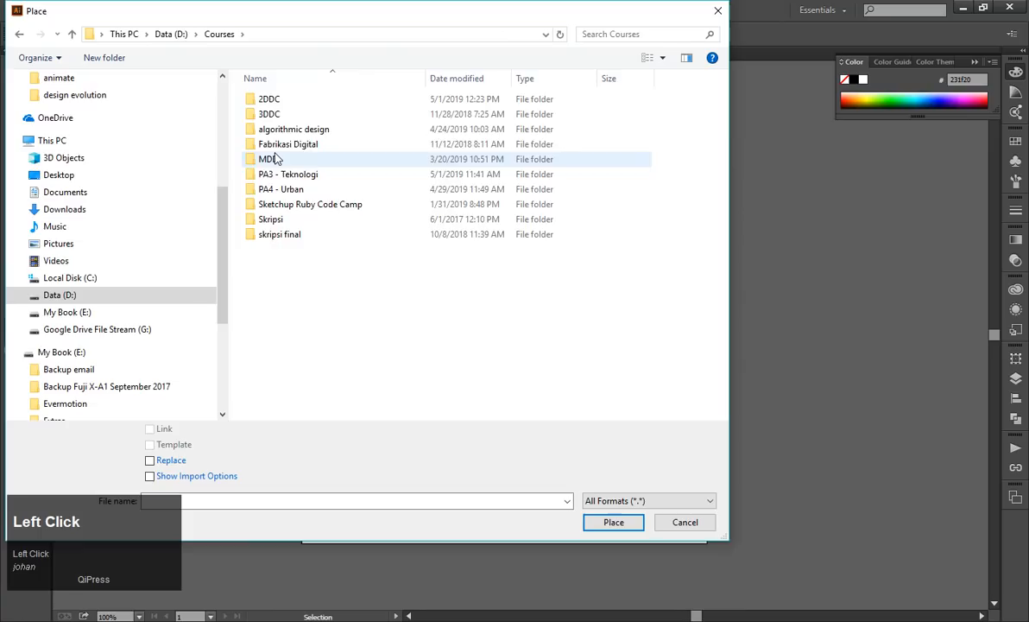
double_click(273, 159)
double_click(440, 114)
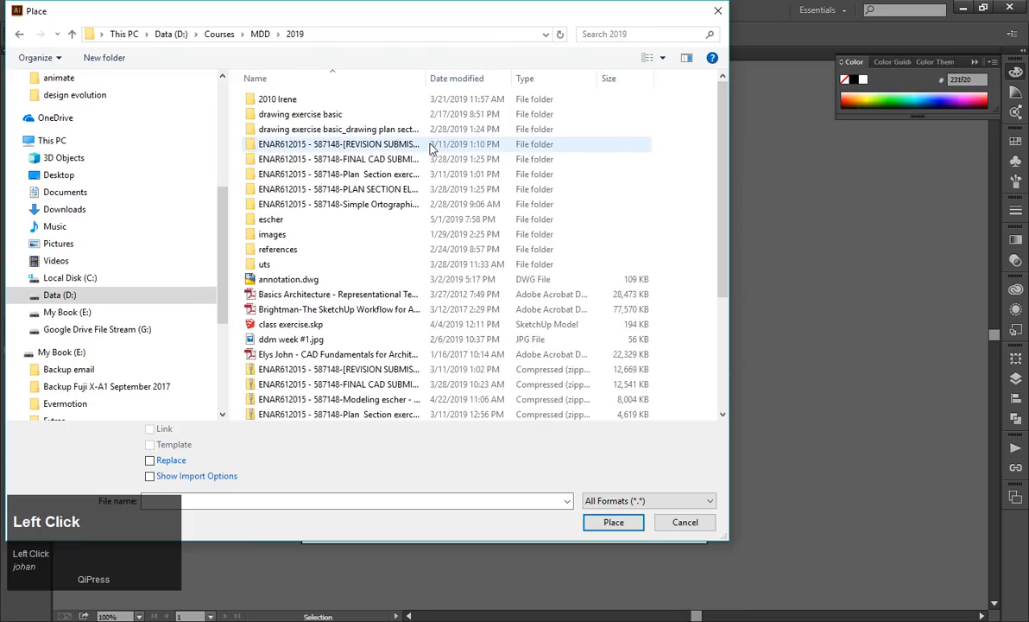
double_click(277, 219)
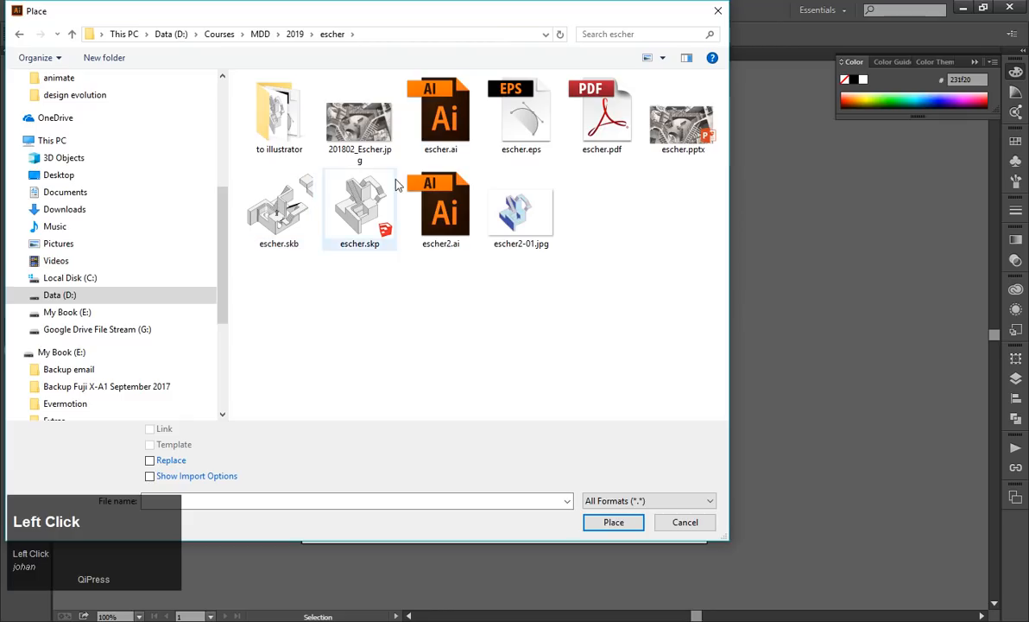
click(498, 141)
double_click(280, 116)
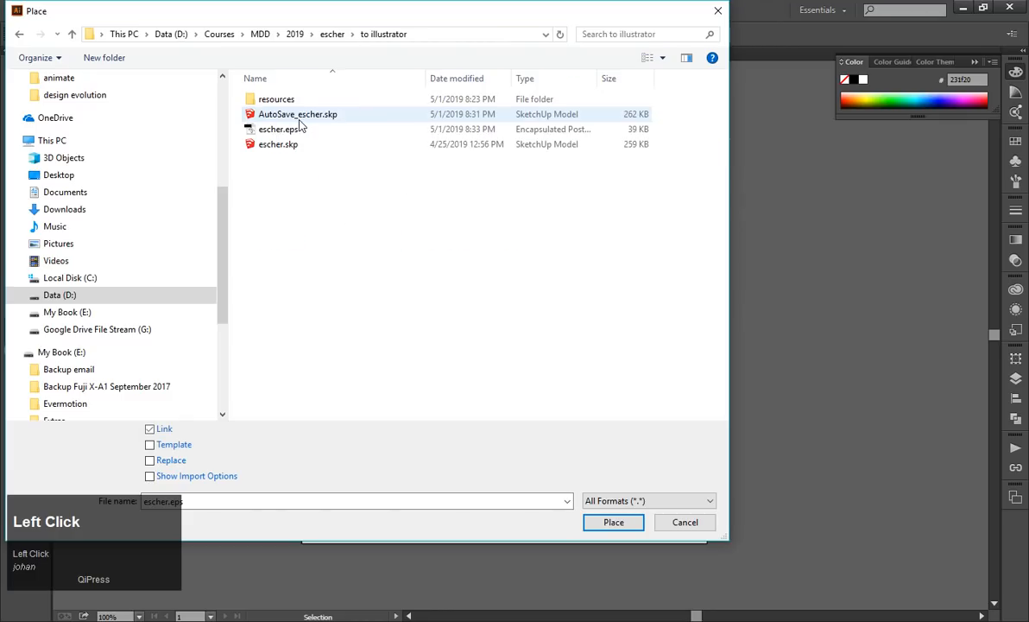
Place escher.eps without linking it, with its upper-left corner in the artboard's upper-left area.
click(289, 130)
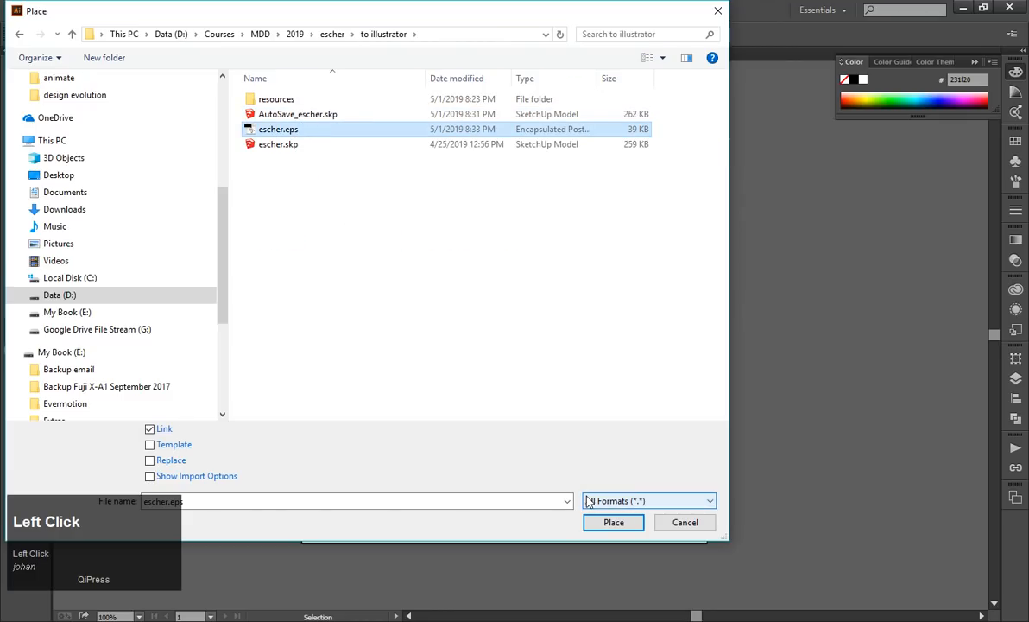
click(152, 434)
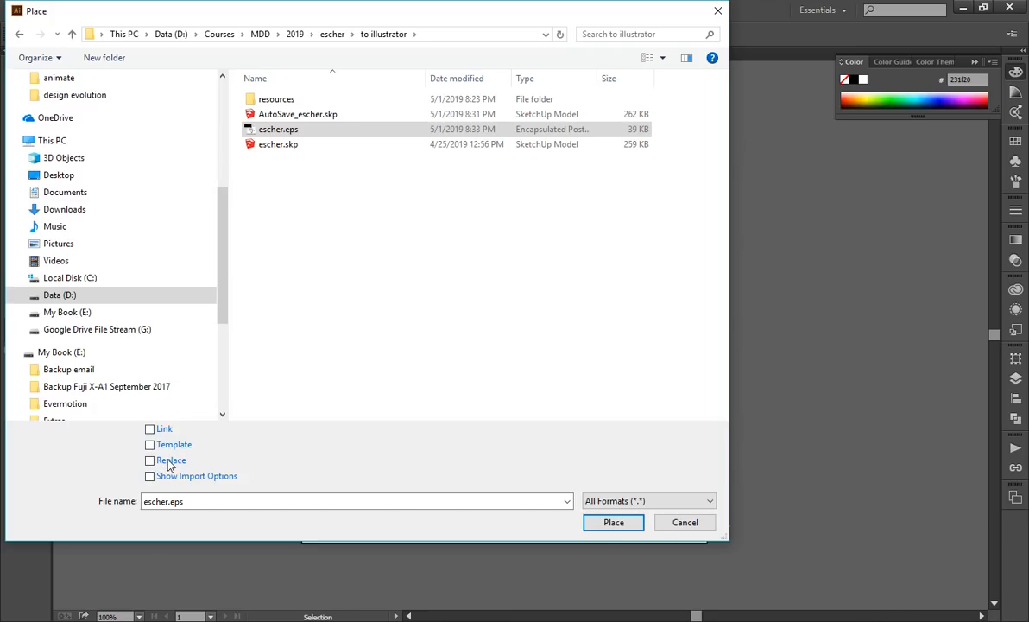
click(606, 526)
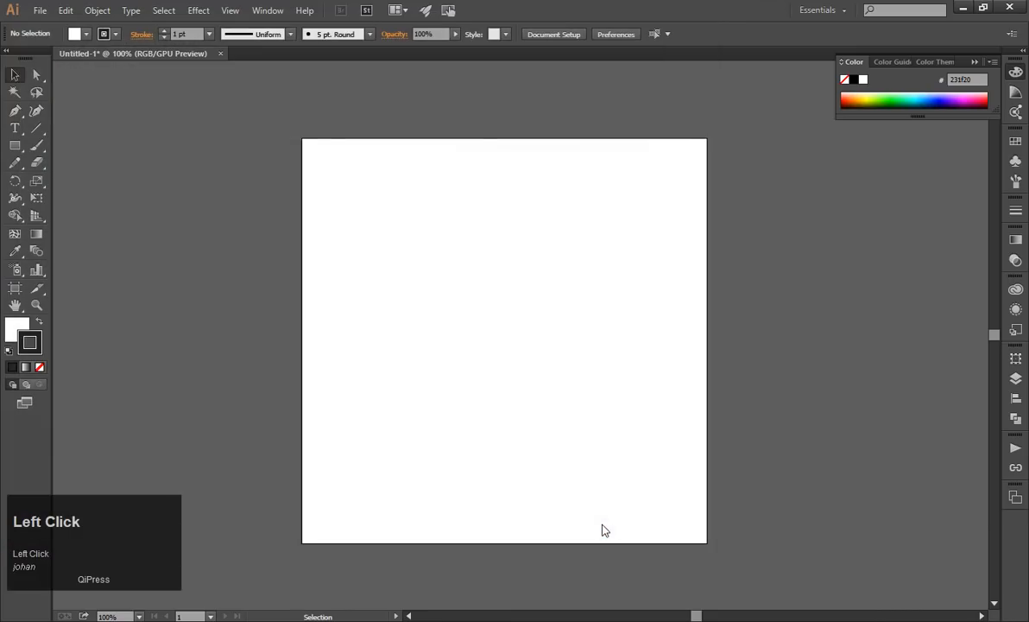
click(362, 208)
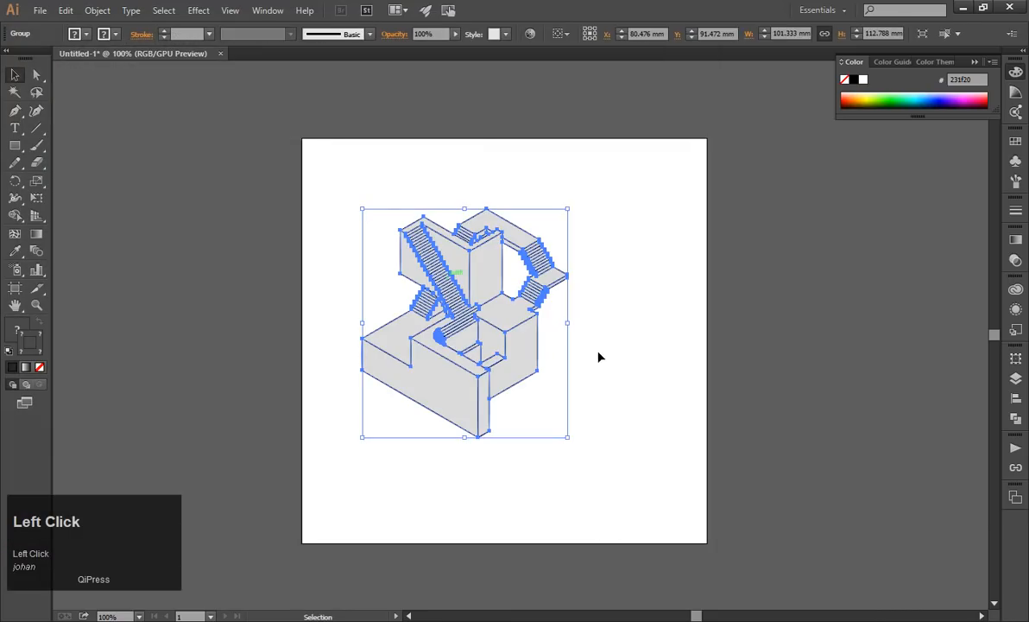
Move the placed staircase drawing upward and scale it up to fill most of the artboard.
click(587, 369)
drag(535, 367, 536, 329)
click(600, 391)
click(525, 342)
drag(568, 397, 661, 491)
click(711, 412)
Scale the staircase drawing down slightly, move it down toward the artboard's center and deselect it.
drag(602, 379, 599, 380)
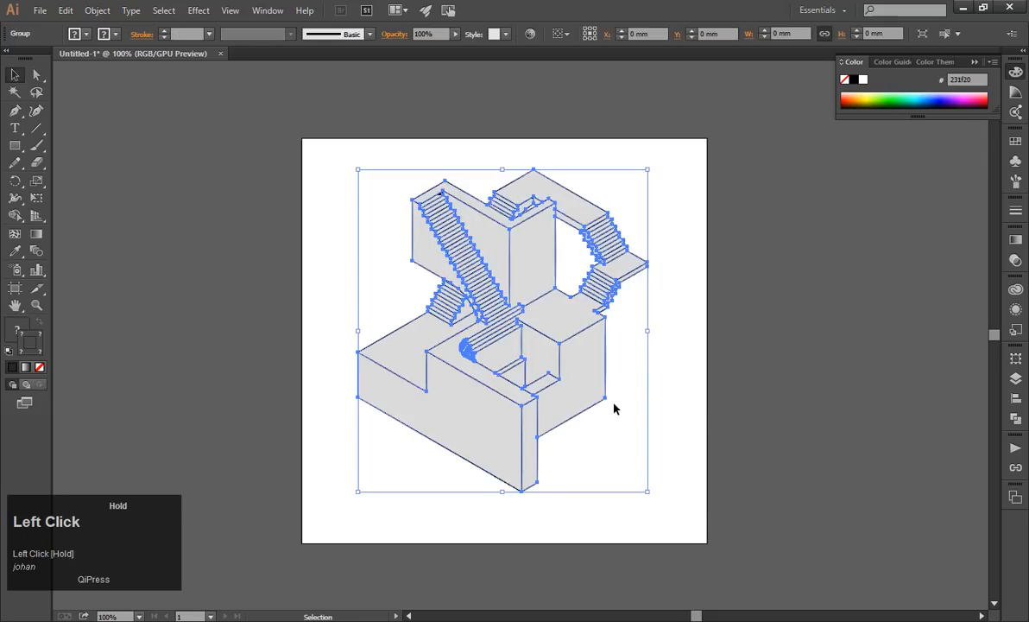
drag(650, 494, 609, 448)
drag(555, 369, 553, 398)
click(640, 411)
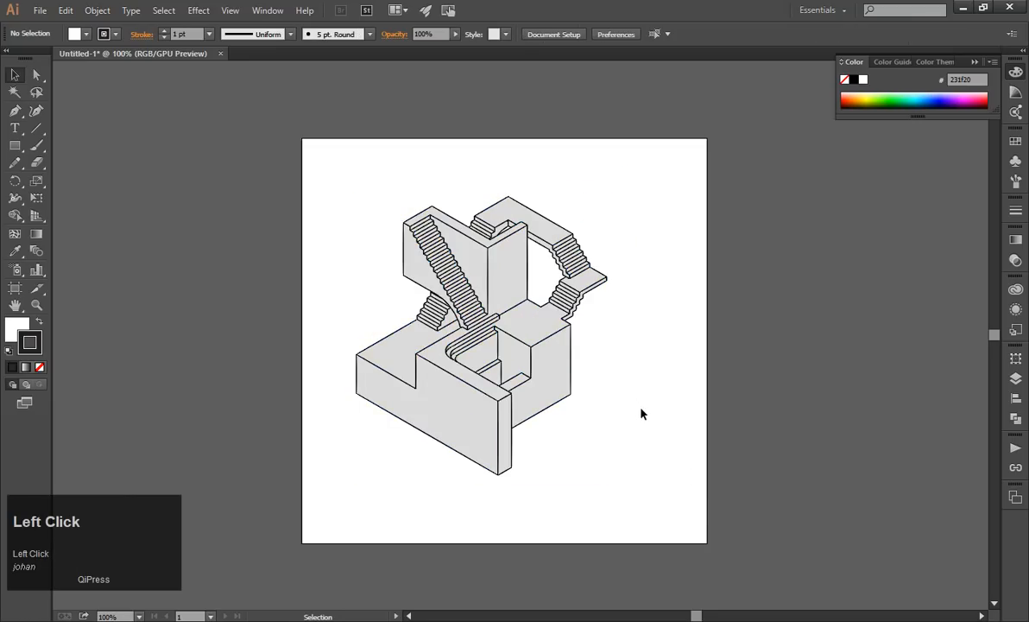
Ungroup the placed staircase drawing so that its faces and lines become separate paths, and deselect everything.
click(554, 344)
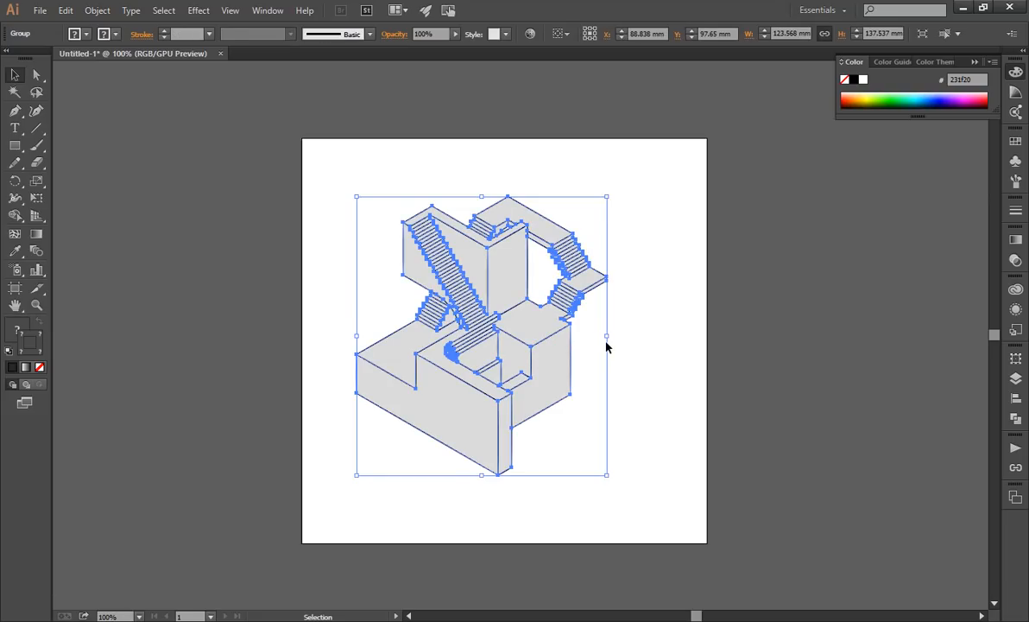
click(627, 356)
scroll(545, 355, up, 2)
click(543, 351)
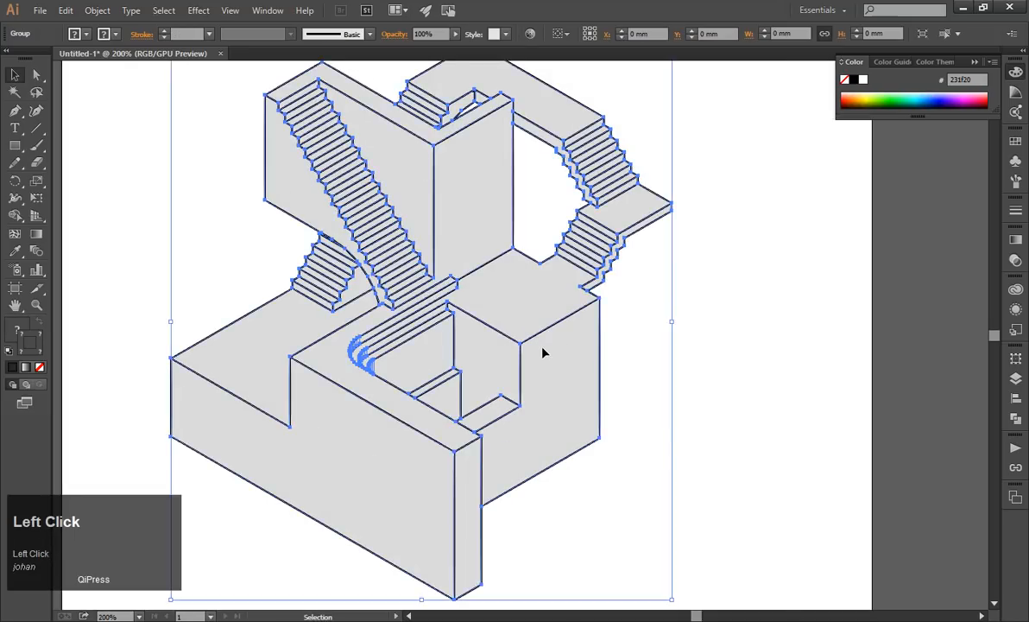
scroll(546, 350, down, 1)
right_click(544, 350)
click(516, 320)
click(696, 347)
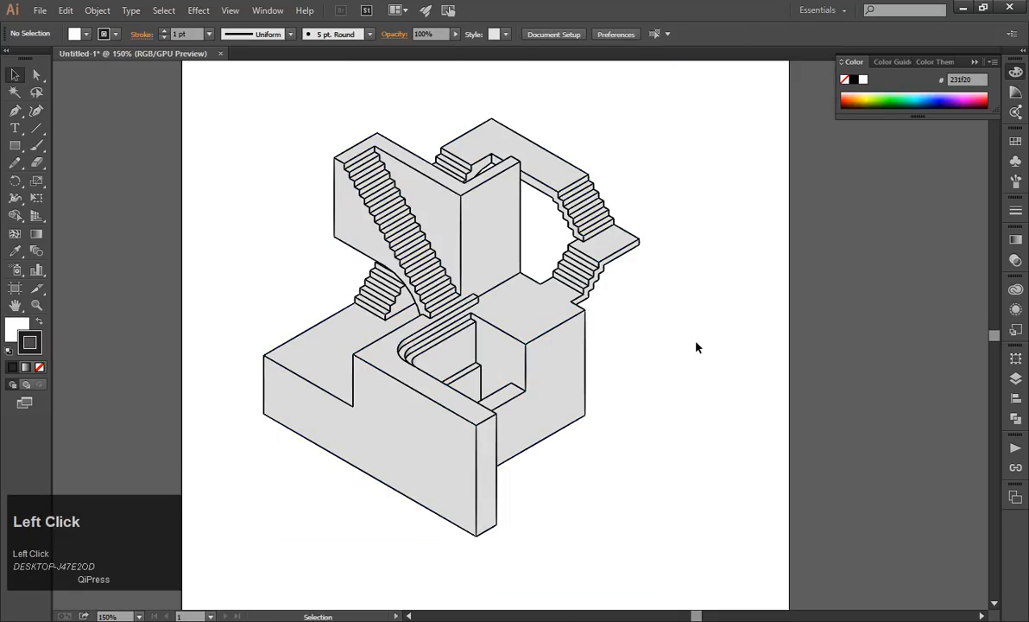
click(521, 340)
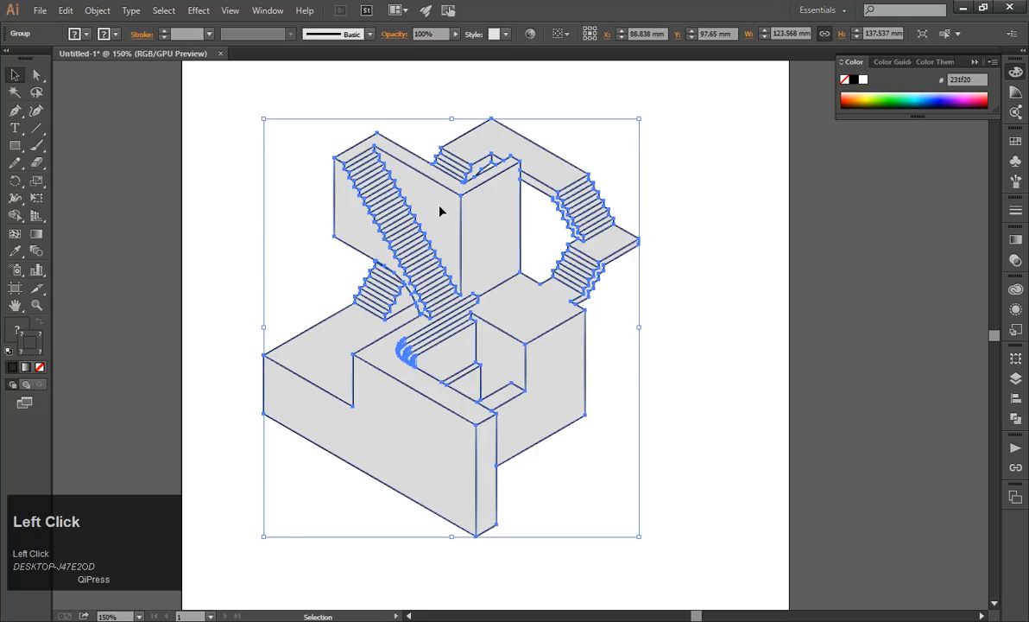
right_click(441, 207)
click(481, 290)
click(695, 237)
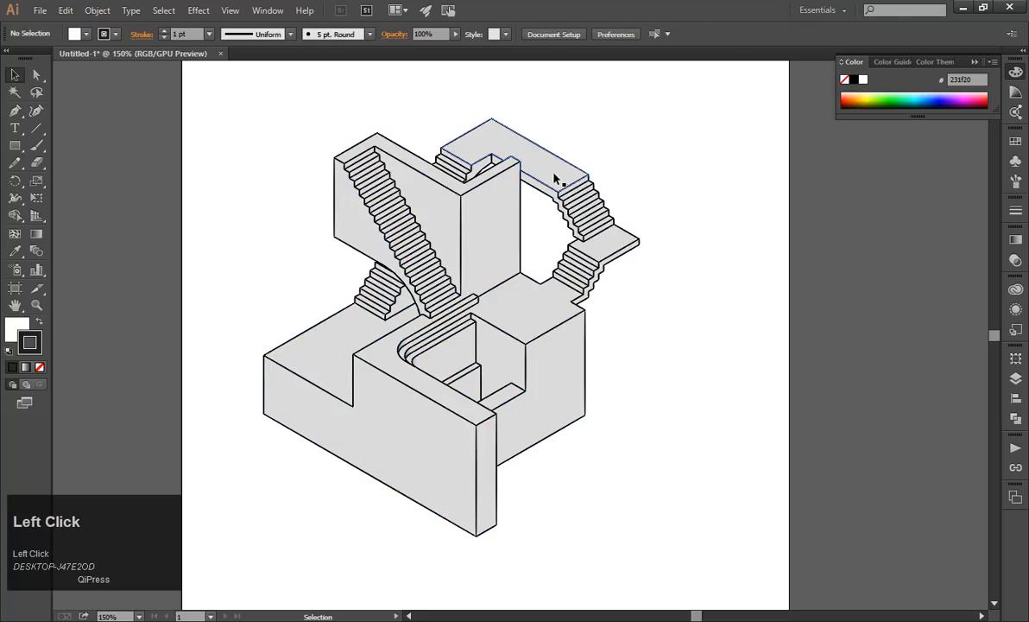
Try moving single faces of the ungrouped drawing, such as the upper walkway and the tower's side, undoing each move.
drag(554, 178, 616, 173)
key(ctrl+z)
drag(490, 217, 514, 257)
key(ctrl+z)
click(710, 224)
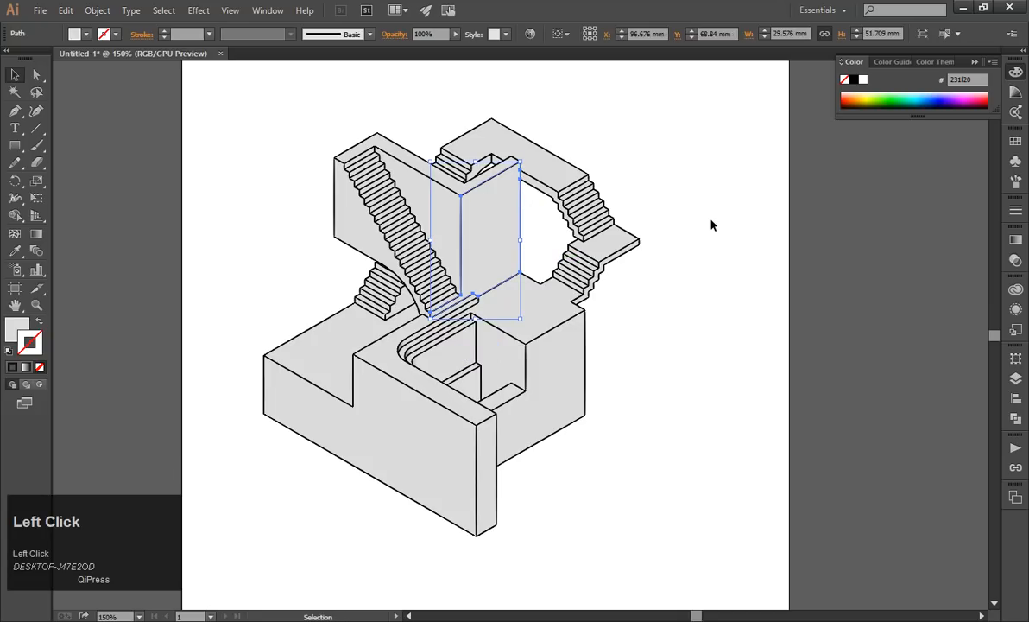
drag(519, 317, 580, 327)
key(ctrl+z)
click(670, 316)
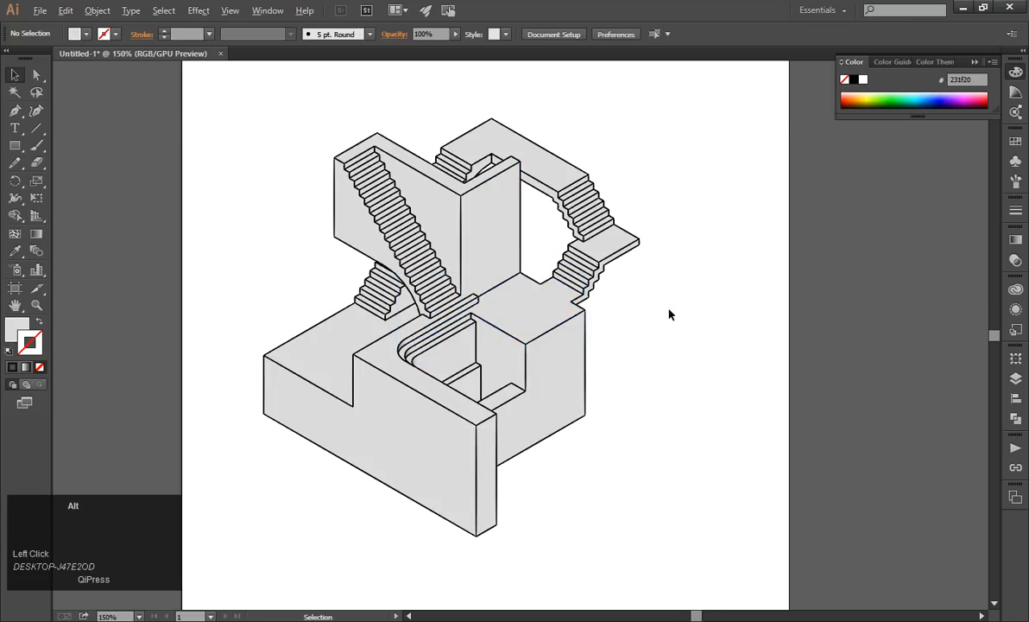
scroll(669, 311, down, 2)
drag(451, 340, 458, 349)
key(ctrl+z)
click(669, 347)
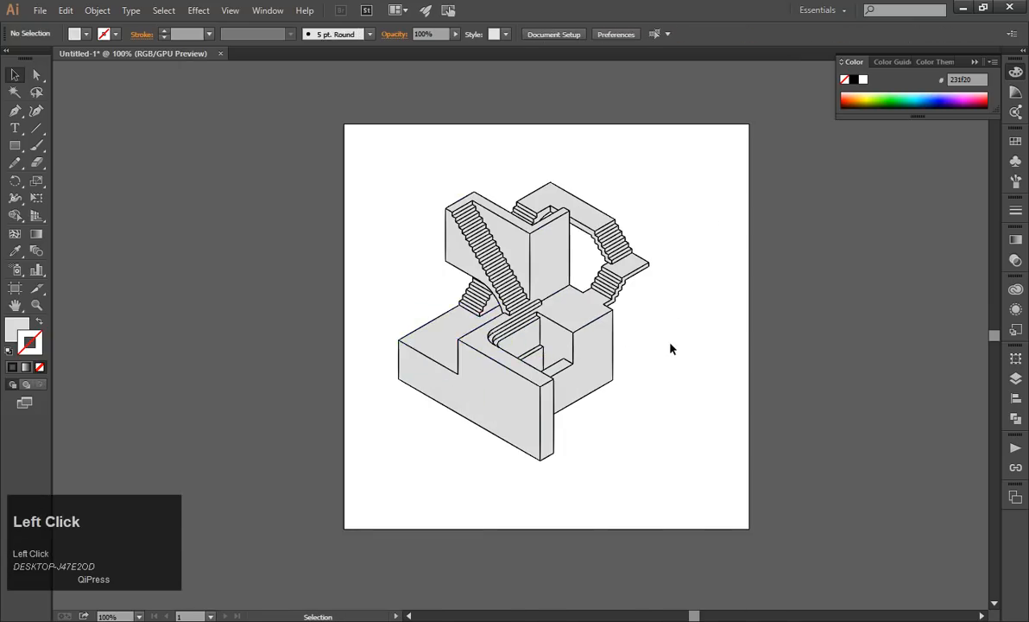
Try moving more parts of the upper tower separately, undo the moves and deselect the path.
scroll(571, 361, up, 2)
click(545, 375)
click(699, 336)
scroll(699, 335, down, 1)
drag(483, 230, 515, 222)
key(ctrl+z)
click(726, 213)
drag(486, 172, 494, 191)
key(ctrl+z)
key(ctrl+z)
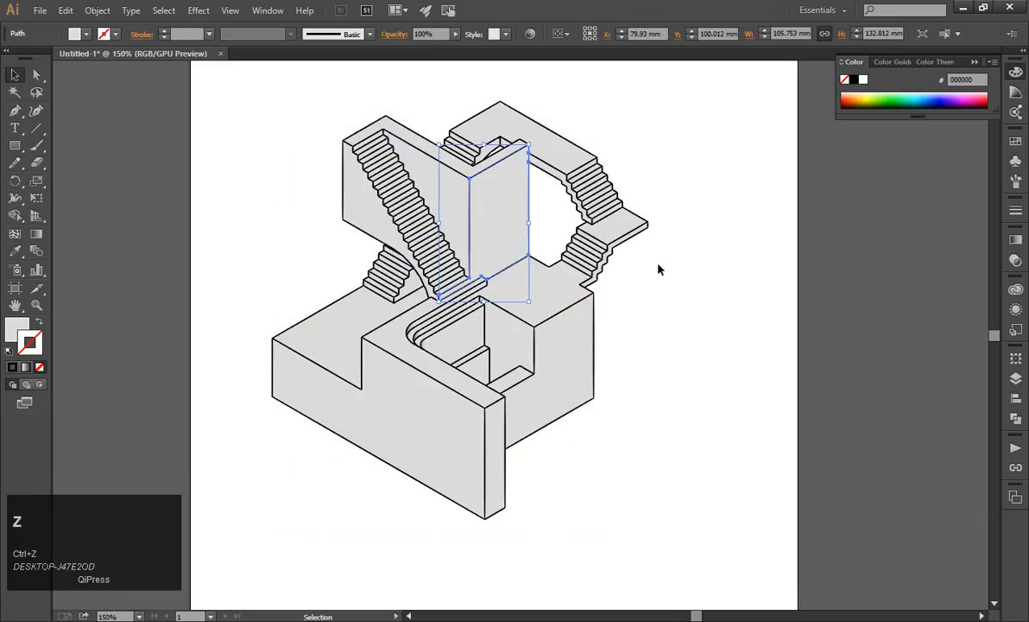
click(668, 281)
scroll(627, 268, down, 1)
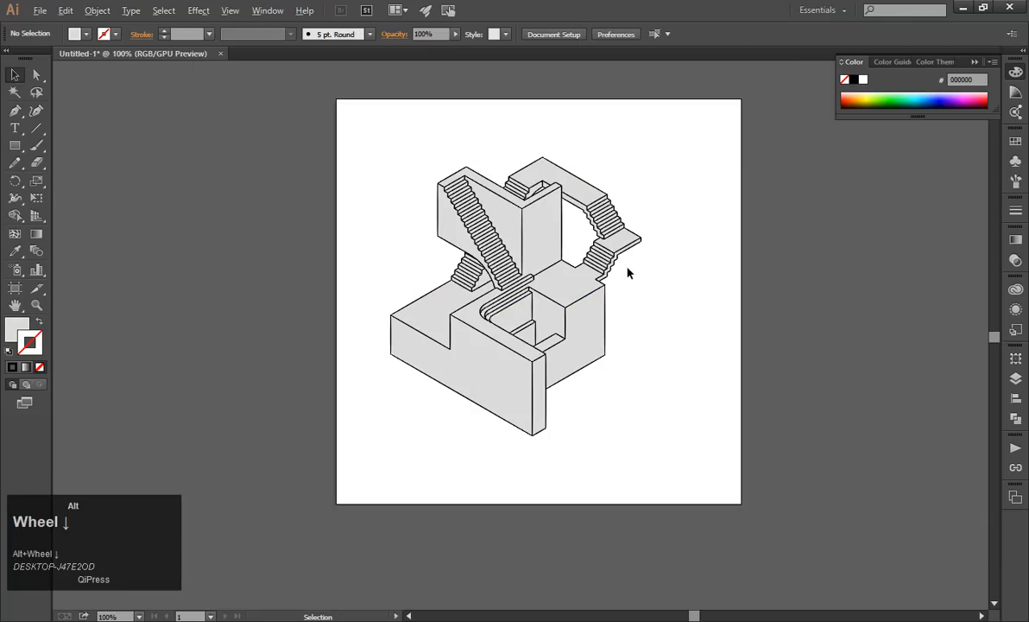
Apply the default fill and stroke to the whole drawing and test-move the lower block's side face, undoing that move.
drag(354, 133, 625, 413)
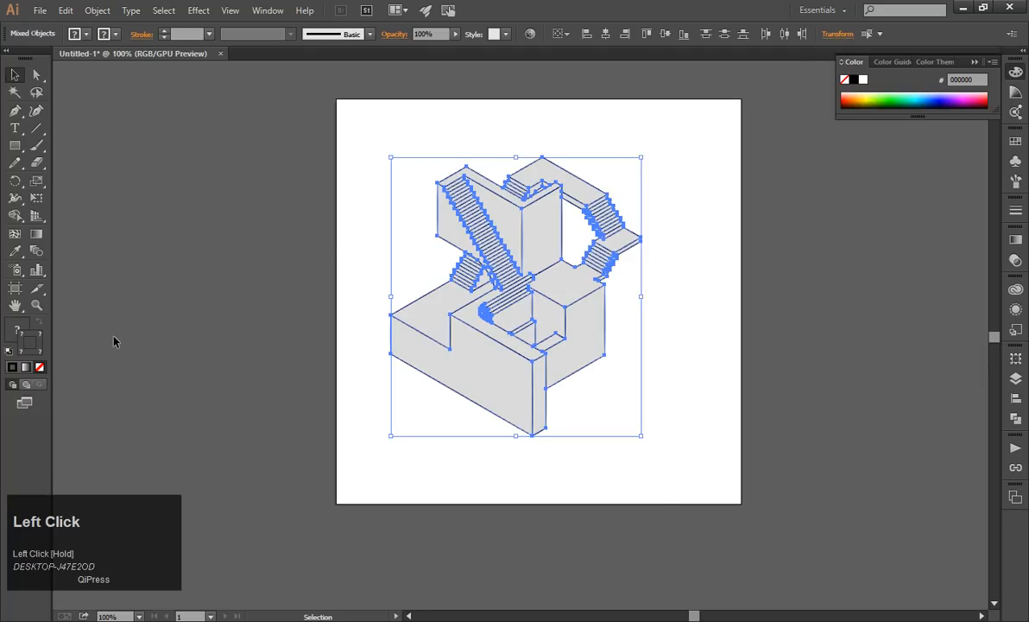
click(11, 351)
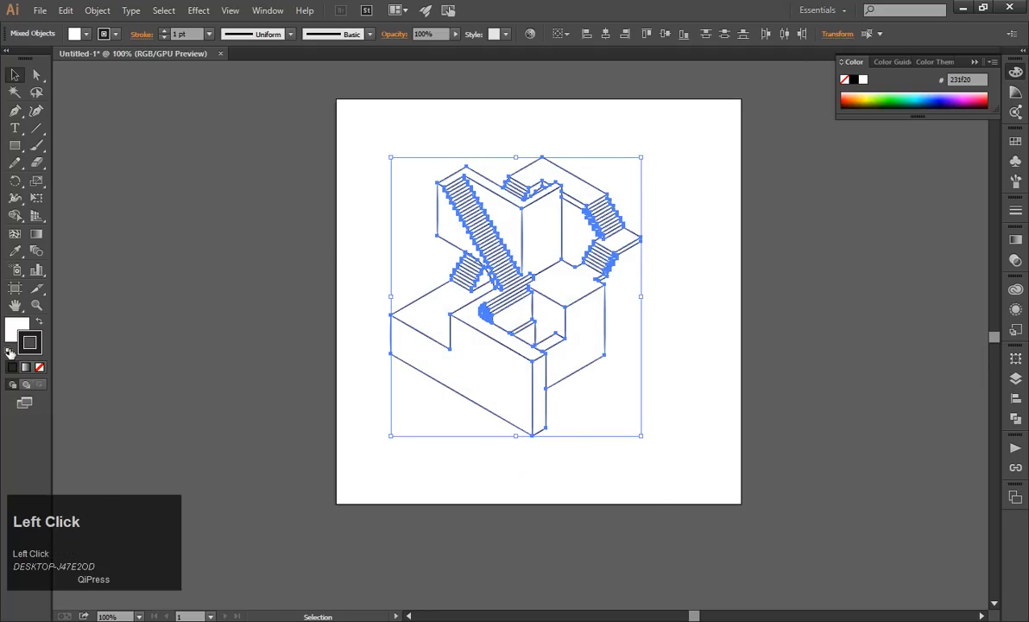
click(255, 278)
scroll(575, 265, up, 1)
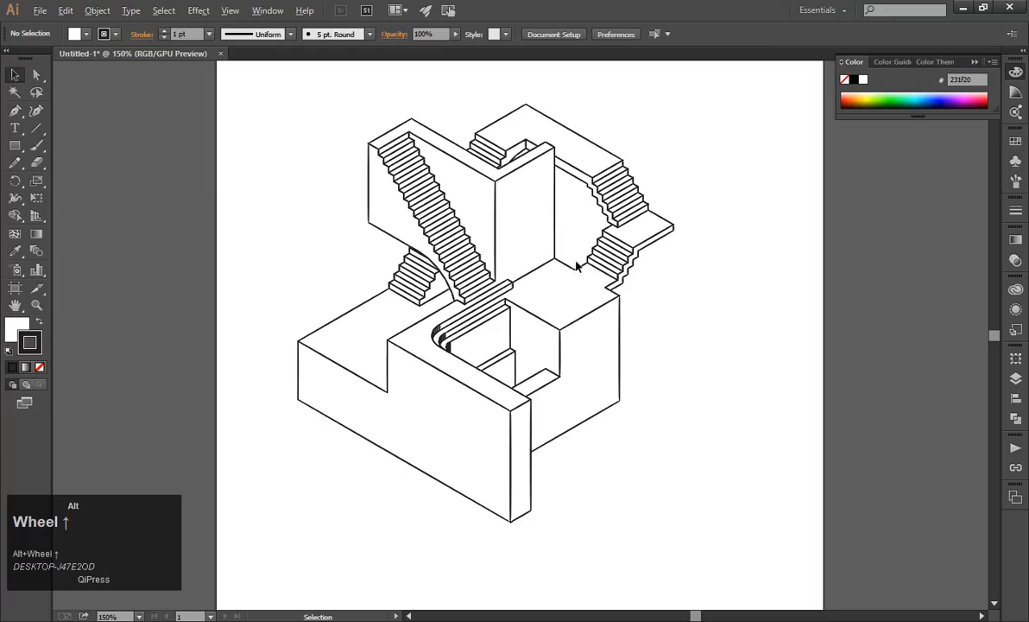
drag(601, 344, 644, 363)
key(ctrl+z)
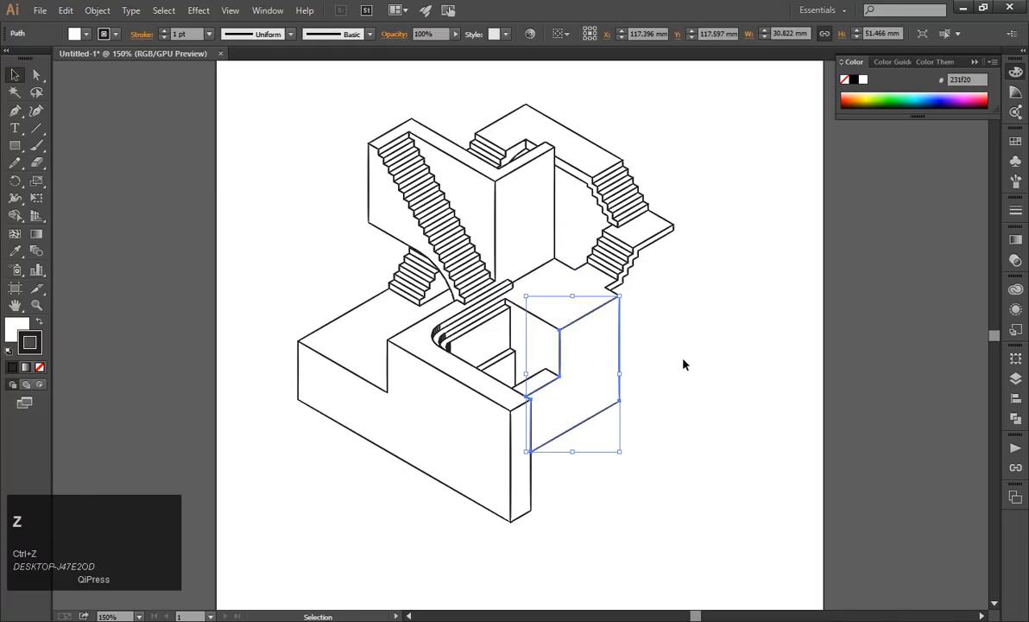
click(684, 364)
Inspect the curved steps' edges close up and undo the default fill and stroke on the drawing.
scroll(505, 381, up, 5)
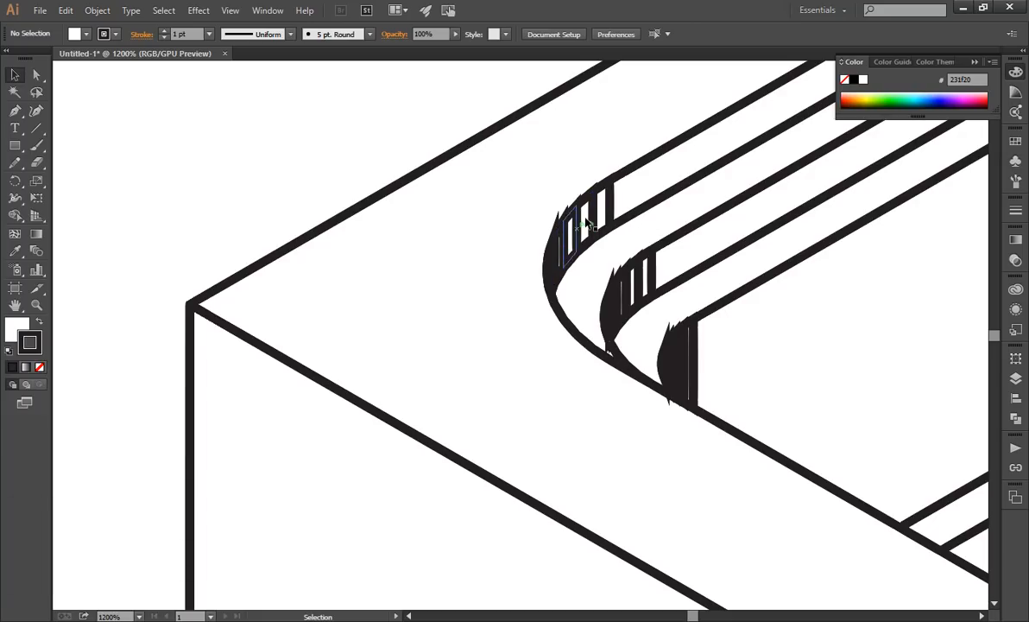
scroll(448, 240, down, 5)
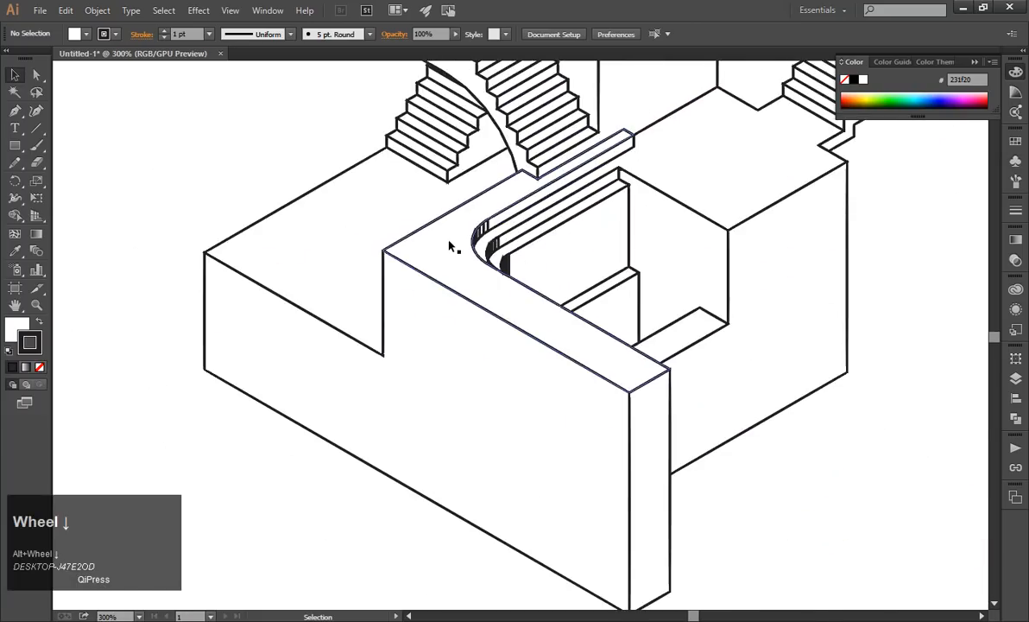
scroll(515, 319, up, 1)
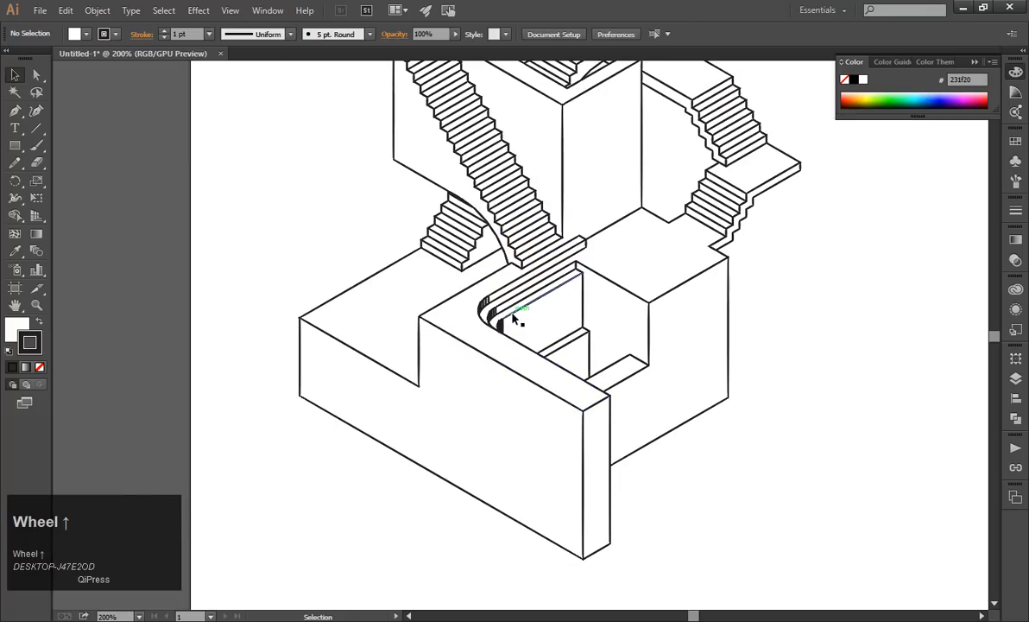
scroll(515, 320, up, 1)
scroll(603, 345, down, 1)
scroll(661, 402, up, 3)
scroll(651, 381, down, 1)
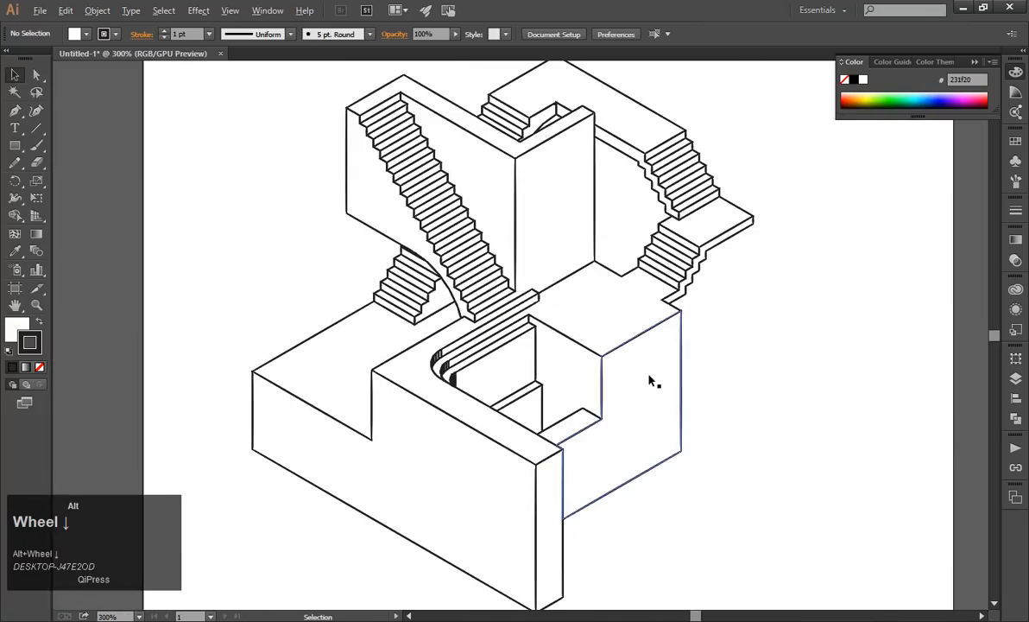
key(ctrl+z)
click(755, 383)
scroll(751, 380, down, 1)
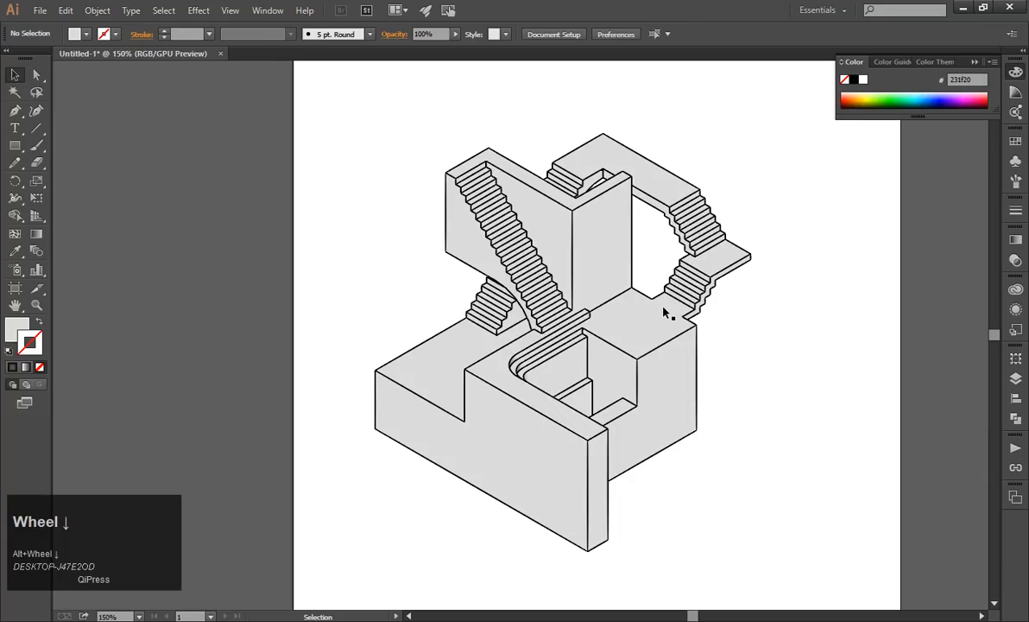
Select the whole staircase drawing and set its fill color to white (ffffff), leaving nothing selected at the end.
drag(341, 113, 795, 539)
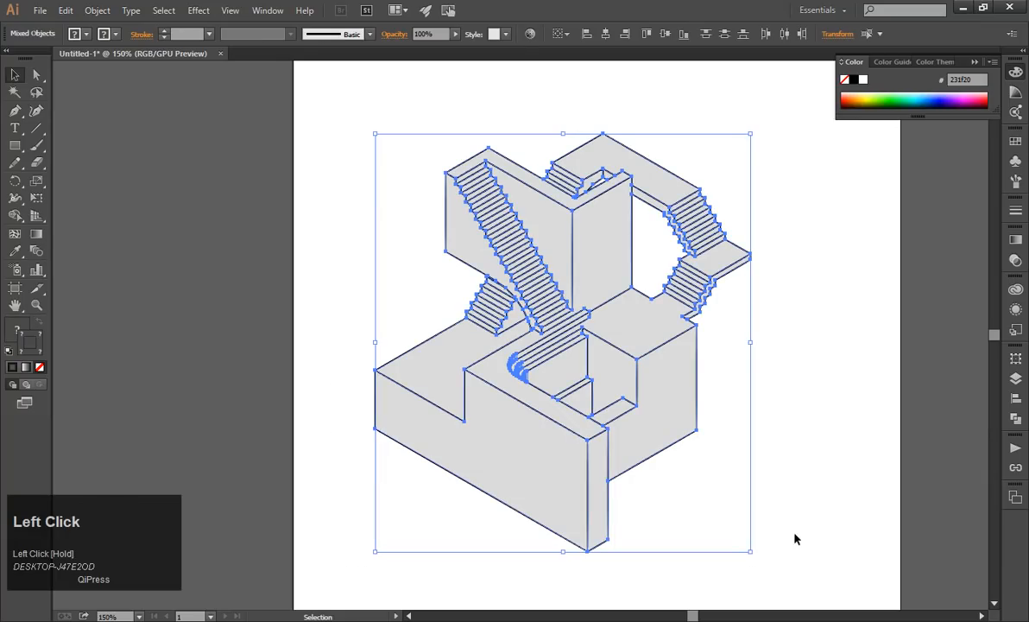
click(17, 332)
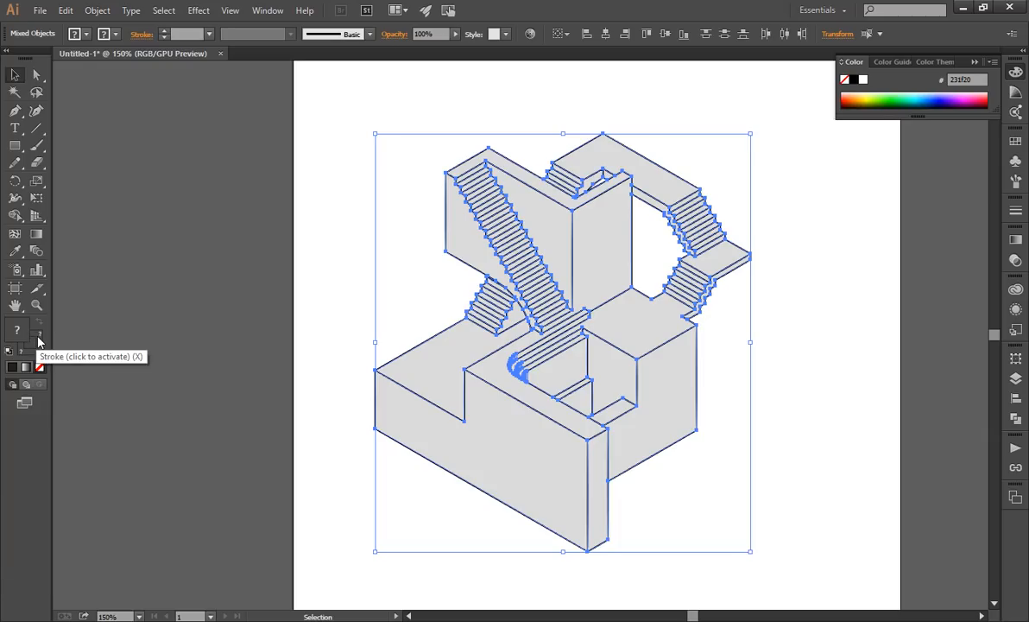
double_click(16, 329)
drag(63, 192, 10, 51)
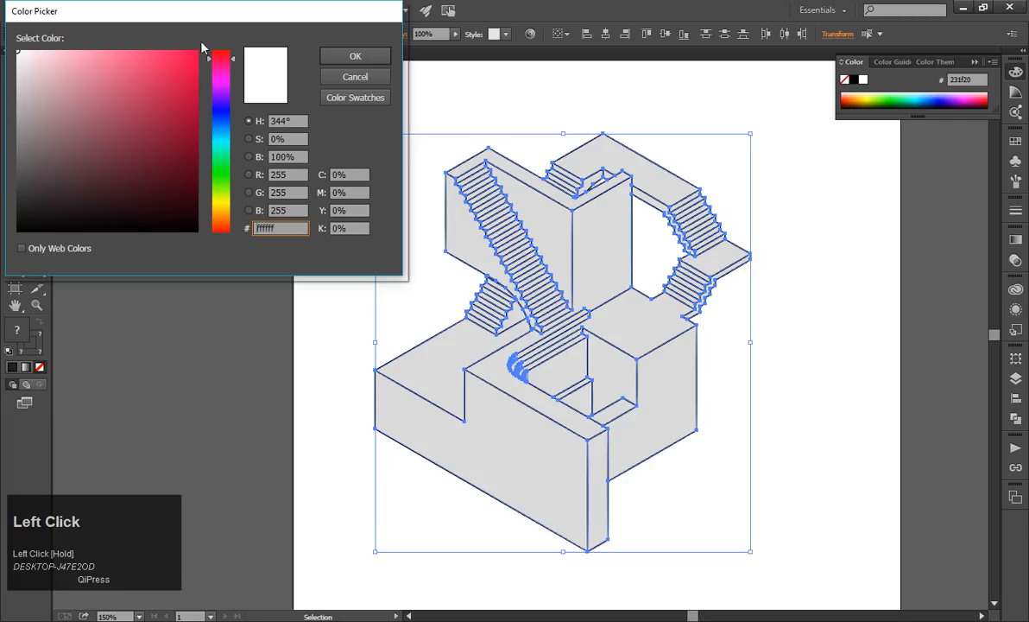
click(363, 57)
click(325, 228)
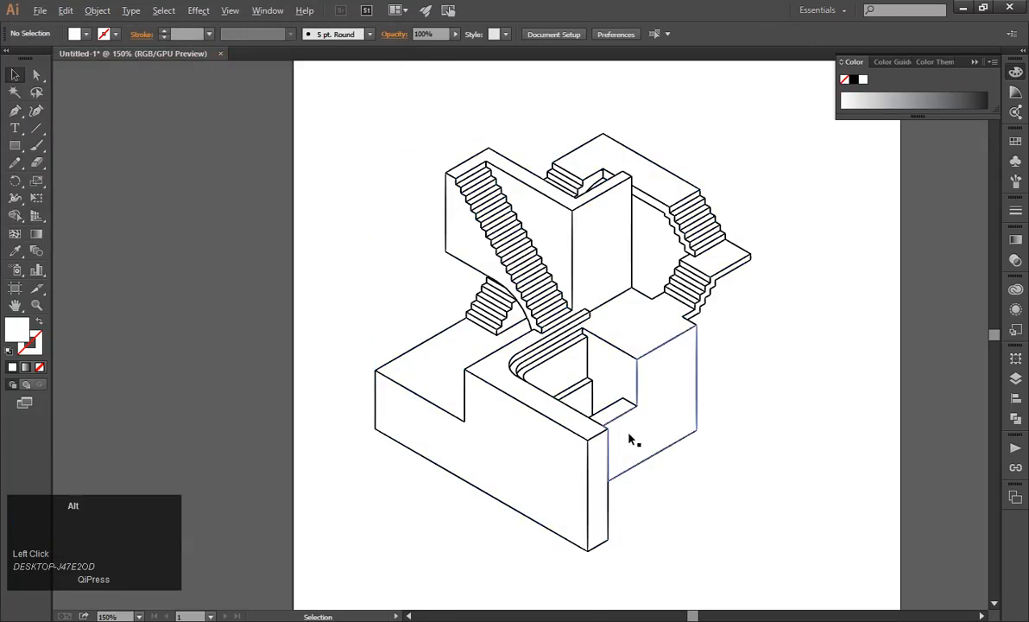
Try the default fill and stroke on one narrow strip of the curved steps, undo it and deselect.
scroll(596, 410, up, 4)
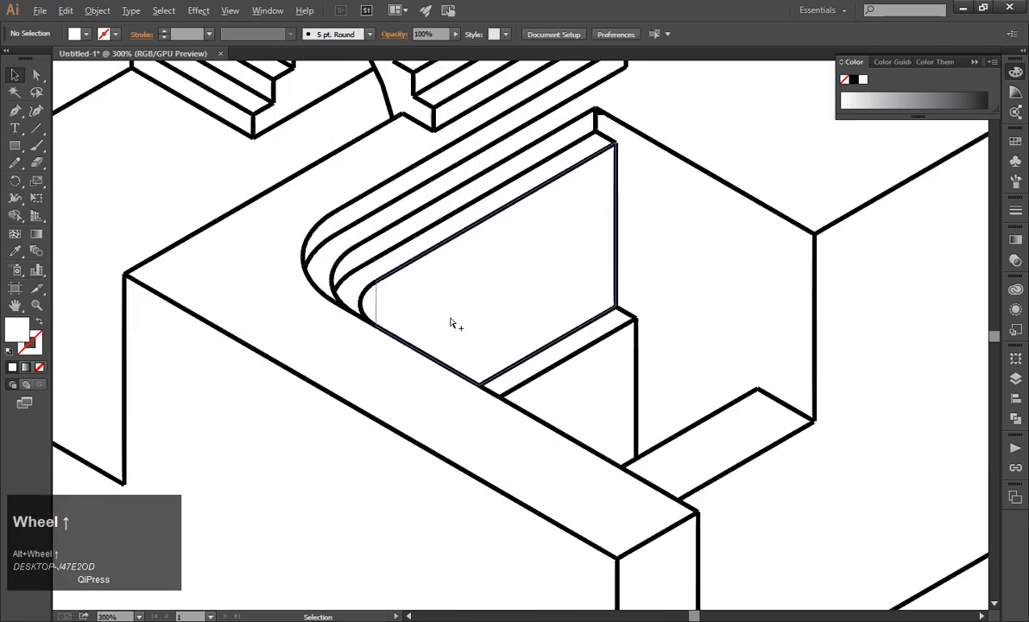
scroll(328, 229, up, 2)
click(334, 216)
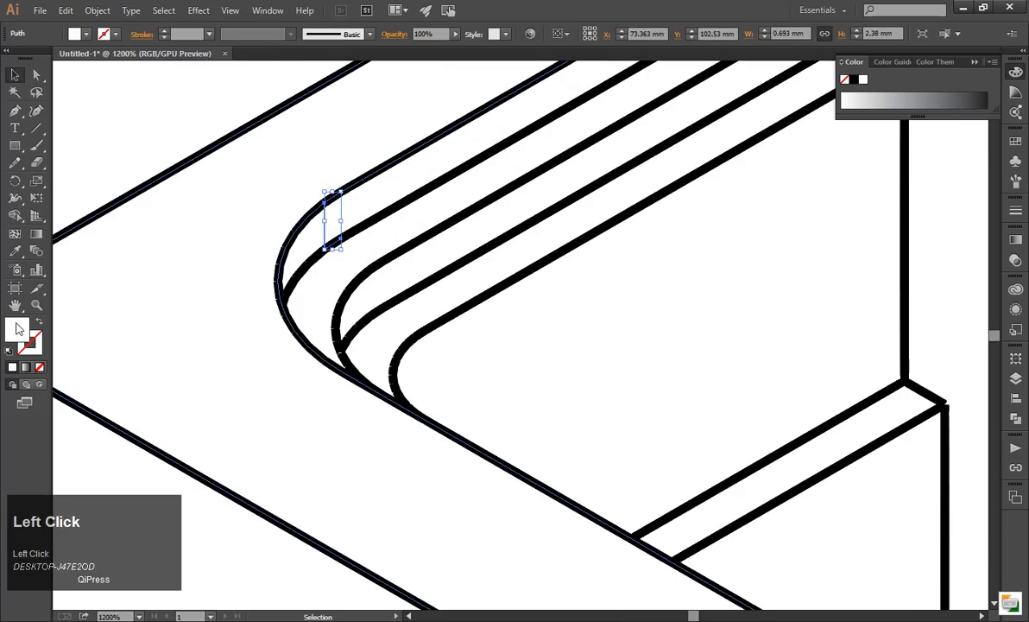
click(32, 343)
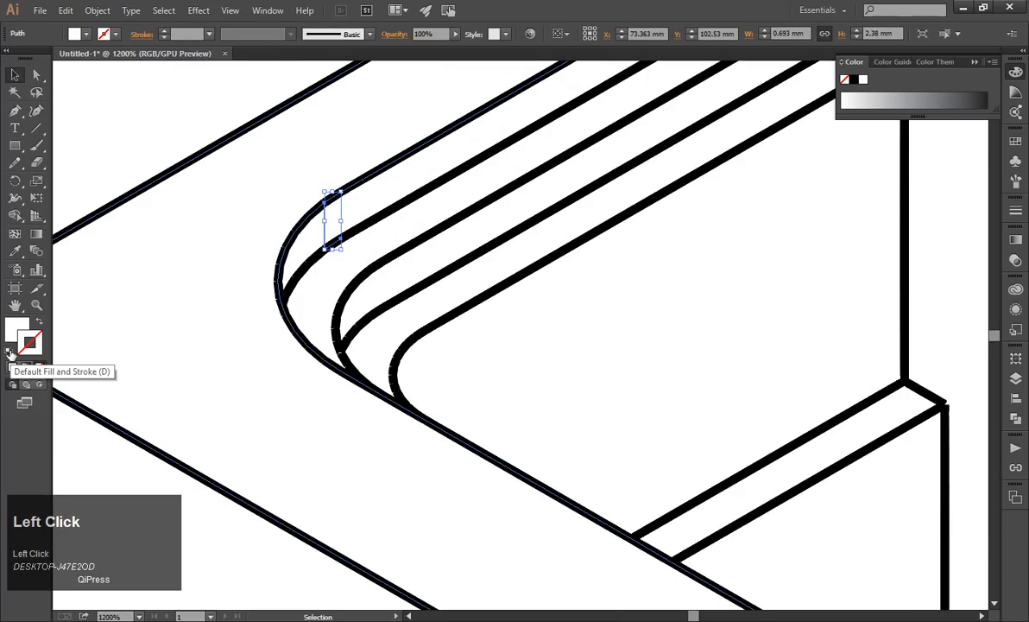
click(9, 352)
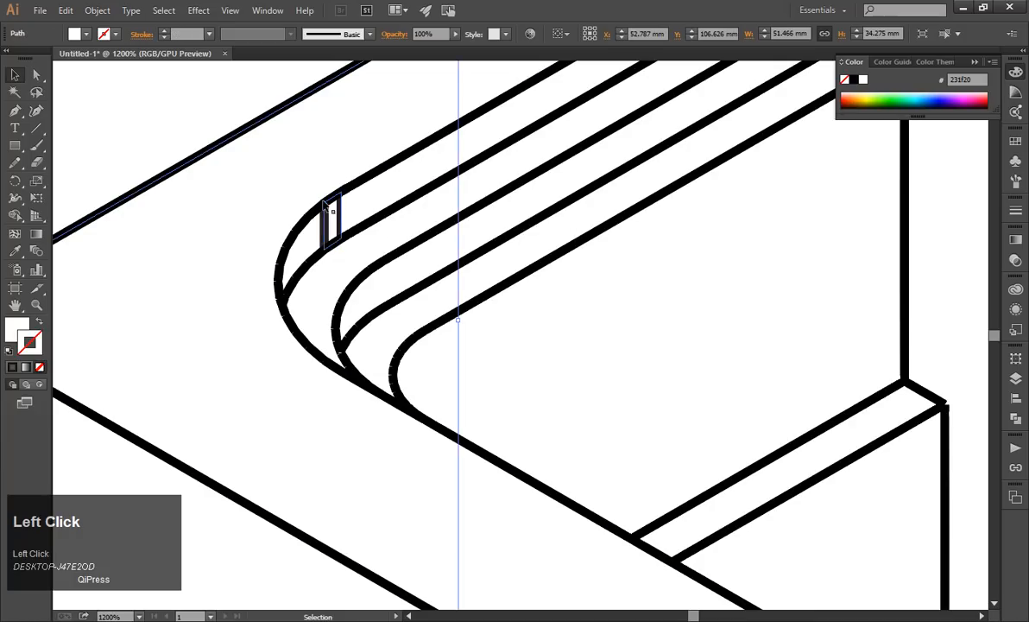
key(ctrl+z)
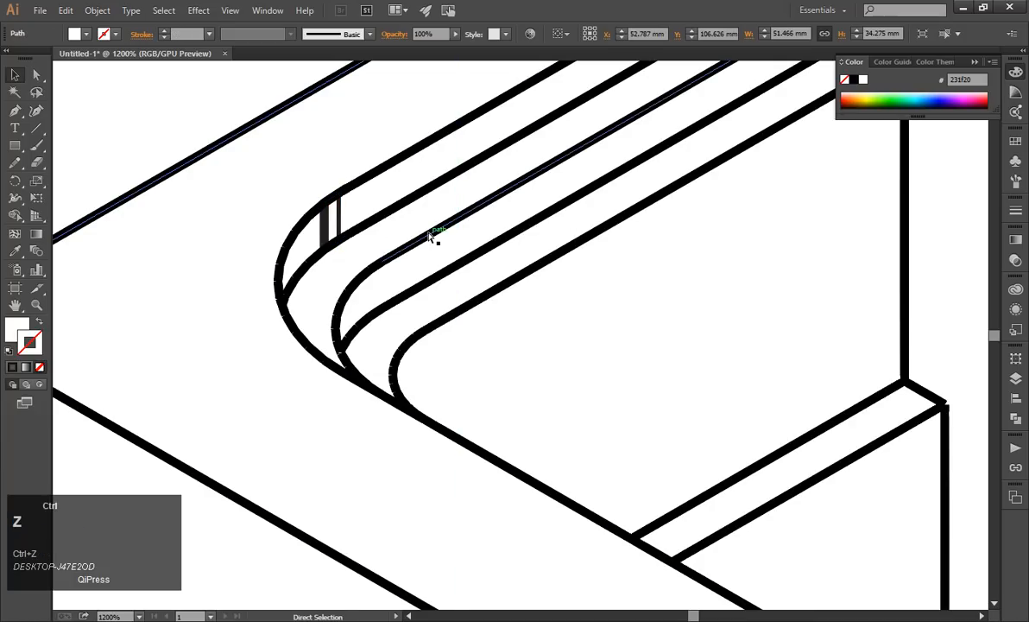
scroll(460, 259, down, 6)
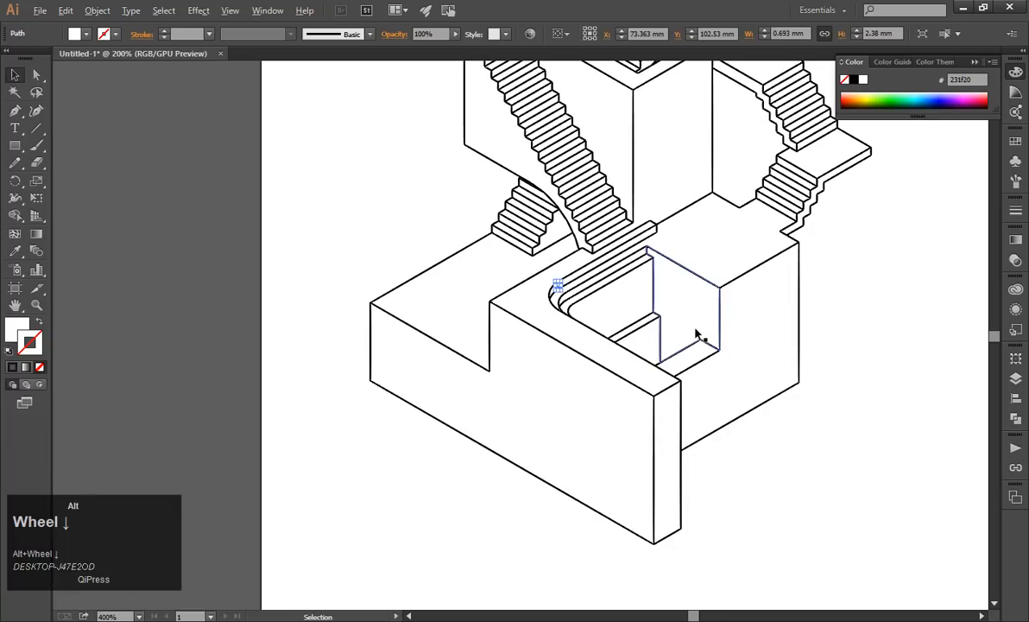
click(848, 306)
scroll(808, 322, up, 1)
alt+scroll(808, 321, down, 1)
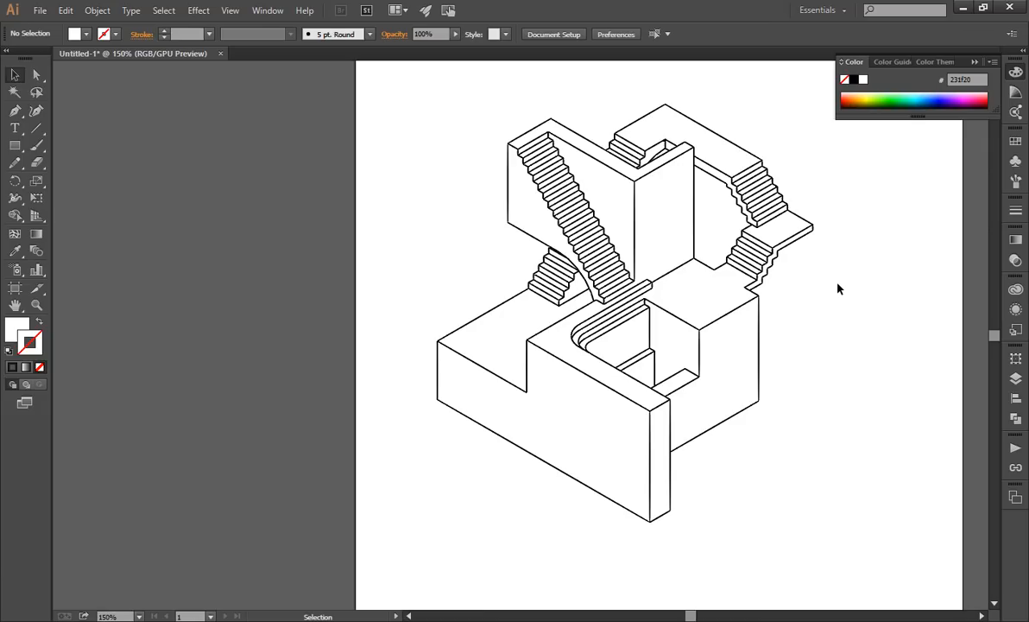
Select faces around the long staircase and try moving part of the upper walkway, undoing the changes.
scroll(834, 285, up, 2)
click(635, 269)
key(ctrl+z)
click(469, 228)
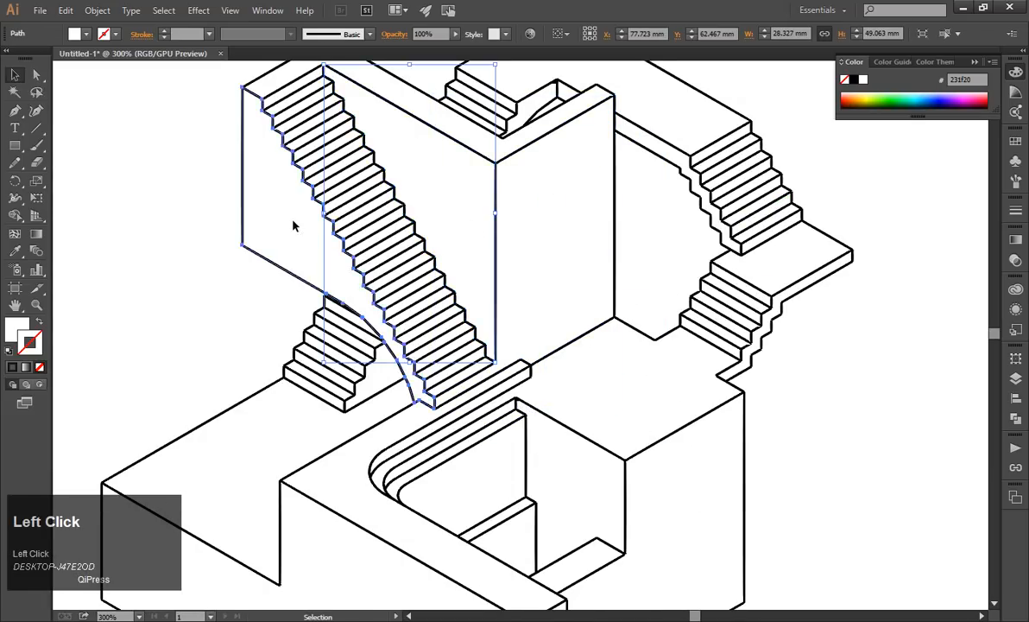
click(202, 225)
scroll(202, 225, down, 1)
drag(532, 175, 588, 156)
key(ctrl+z)
click(677, 207)
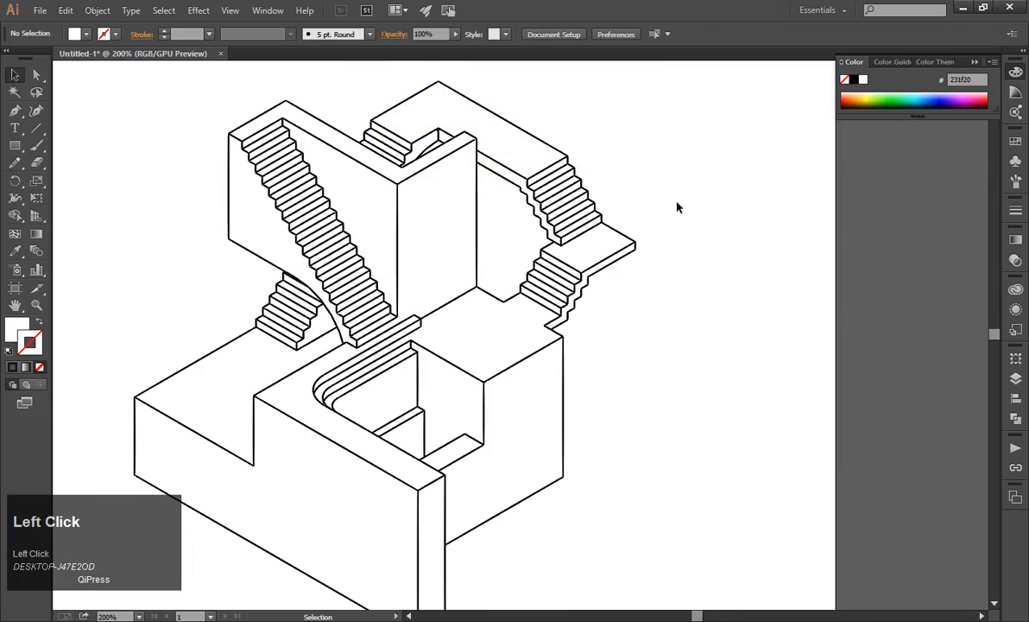
Show the document's layers and briefly expand Layer 1 to check its contents.
click(1016, 377)
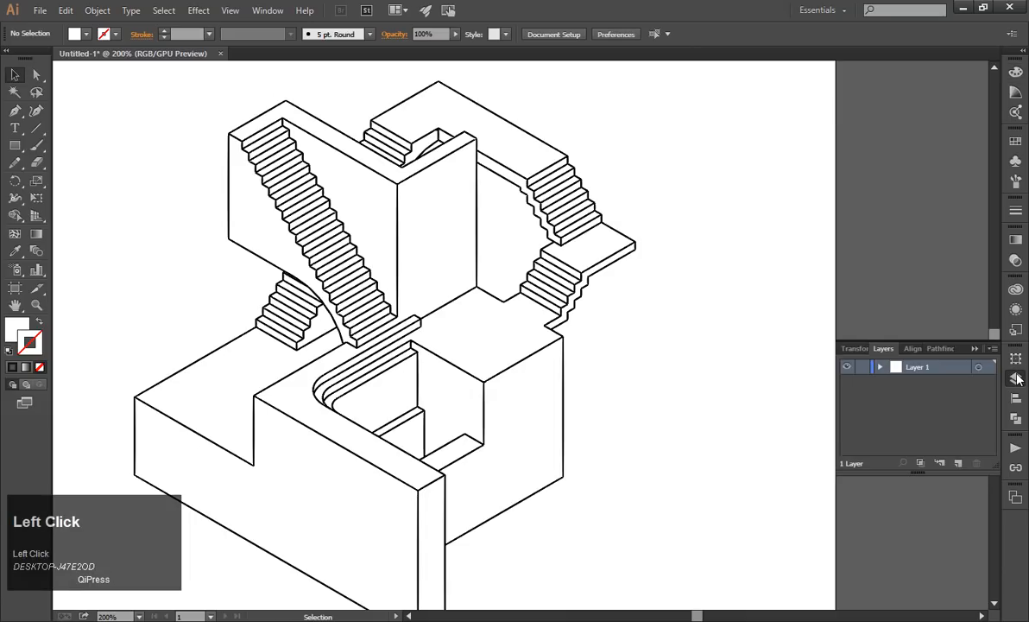
click(880, 369)
click(881, 369)
Try moving the lower block's large right-hand face away from the drawing, undo the move and deselect it.
drag(544, 402, 678, 368)
key(ctrl+z)
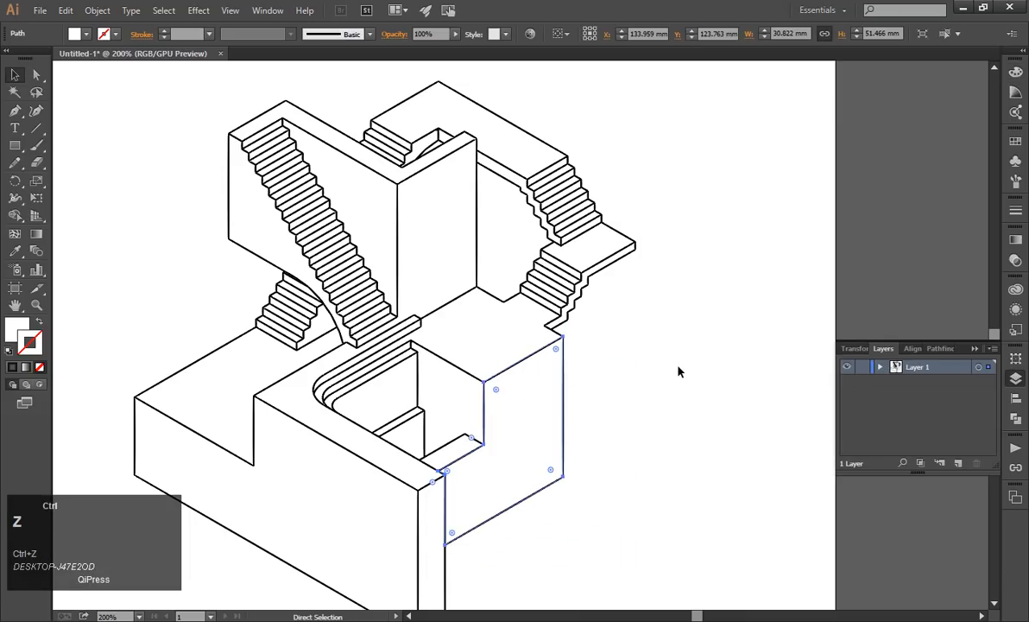
click(665, 348)
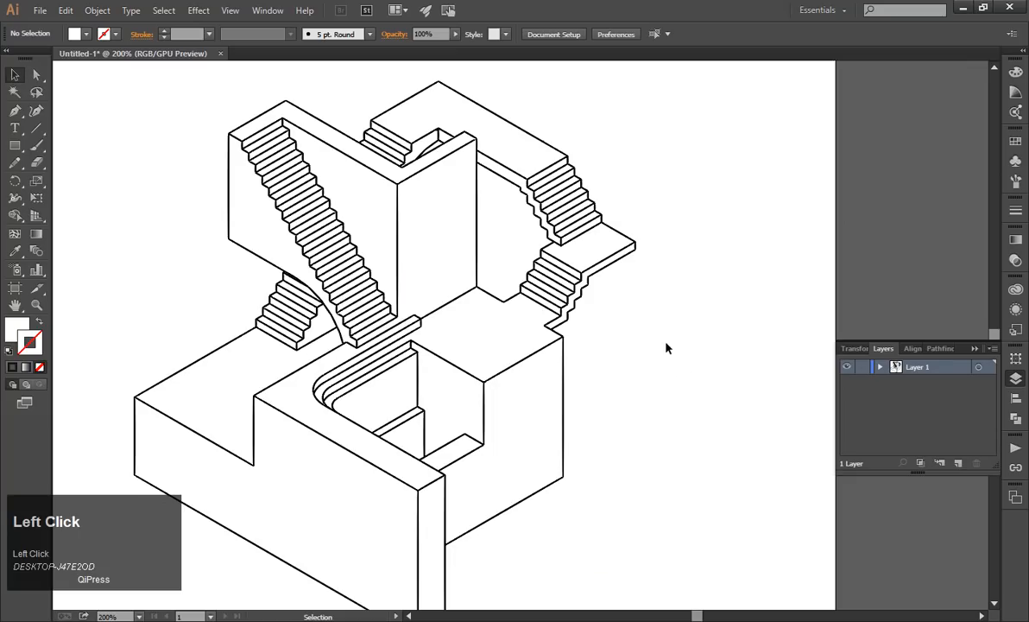
Try moving the compound path that outlines the upper walkway away from the drawing and undo the move.
click(542, 142)
drag(561, 153, 659, 133)
key(ctrl+z)
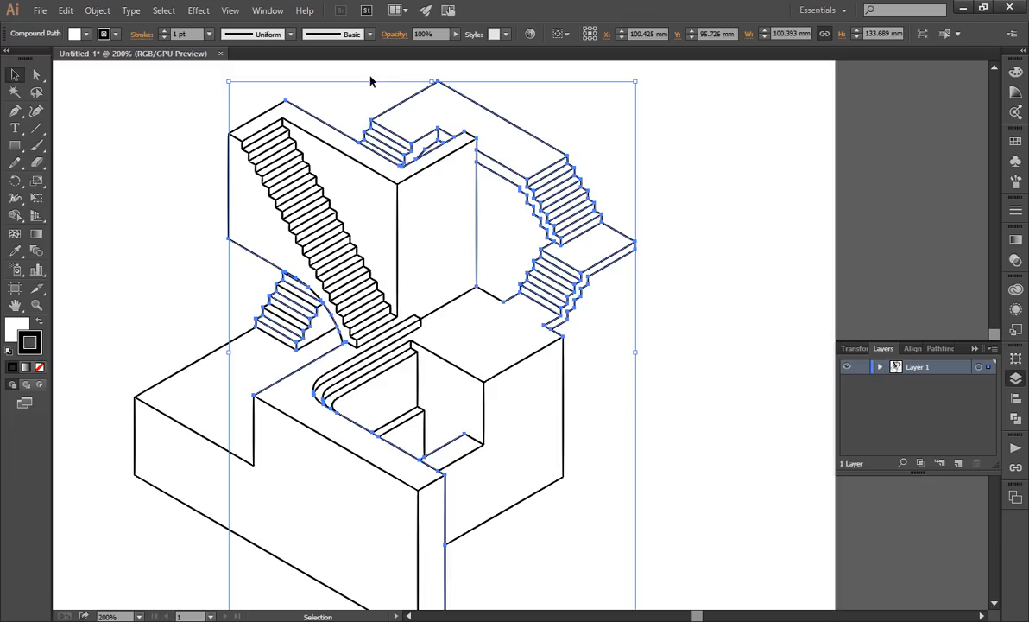
Select all outlines with the same appearance as the upper walkway's path, try moving them away, undo the move and deselect.
click(553, 143)
click(539, 138)
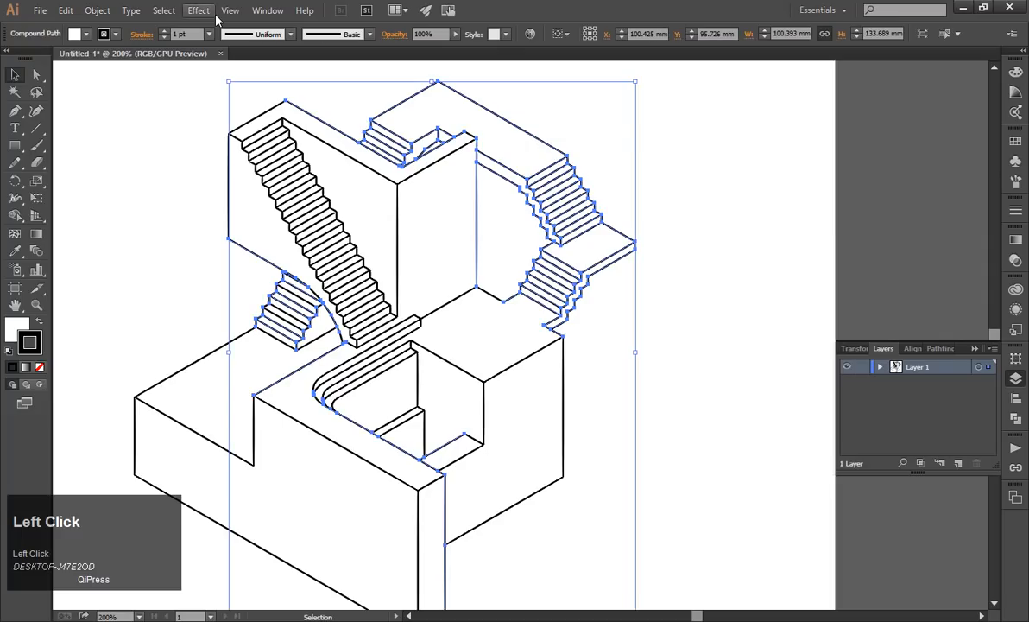
click(162, 11)
mouse_move(282, 154)
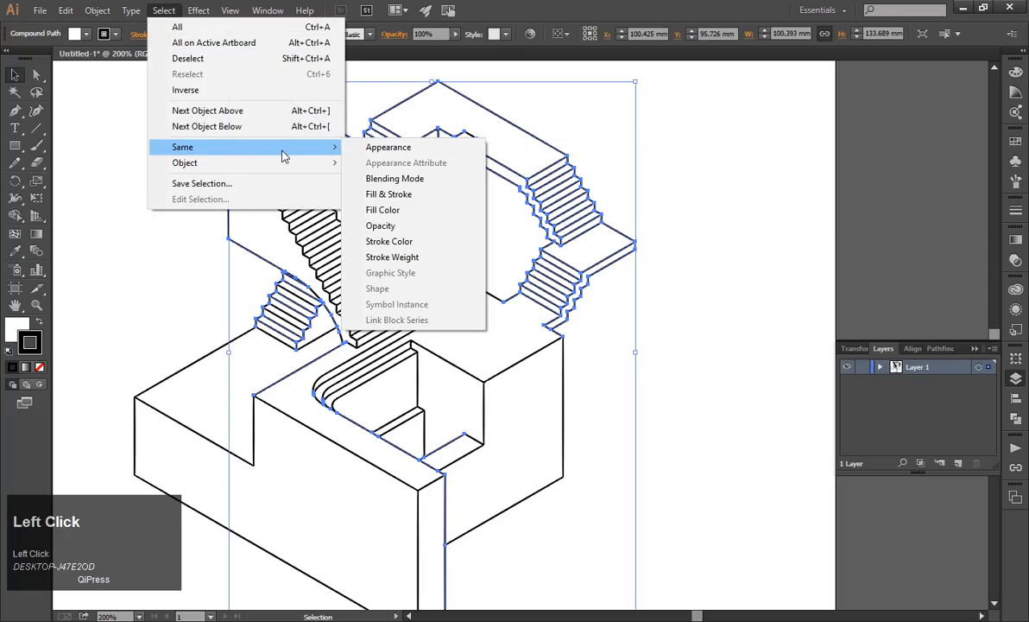
click(397, 154)
scroll(439, 154, down, 2)
scroll(449, 173, up, 1)
scroll(509, 160, down, 2)
drag(510, 138, 690, 150)
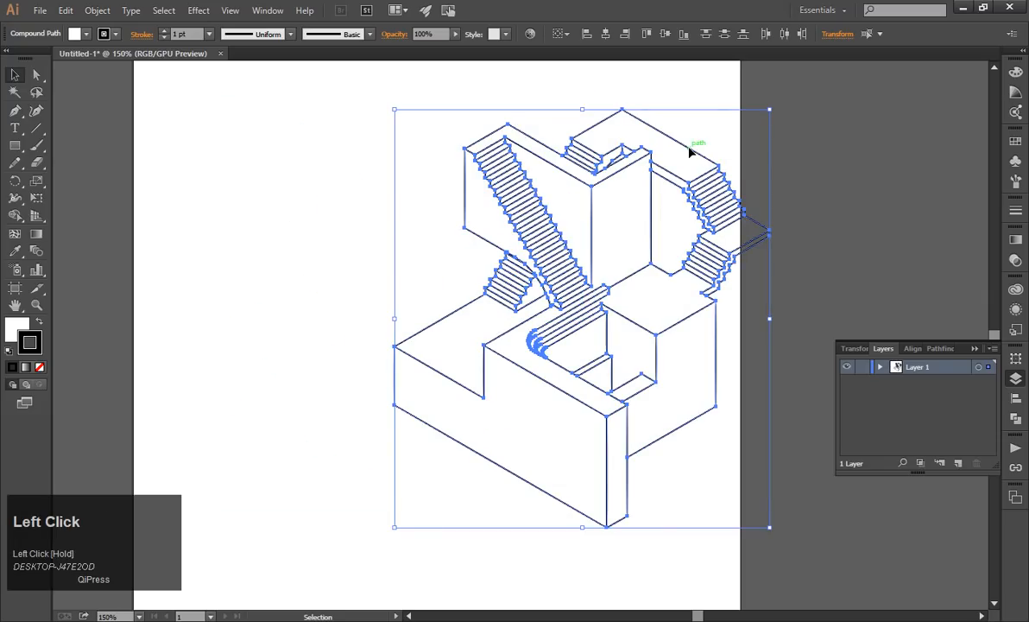
key(ctrl+z)
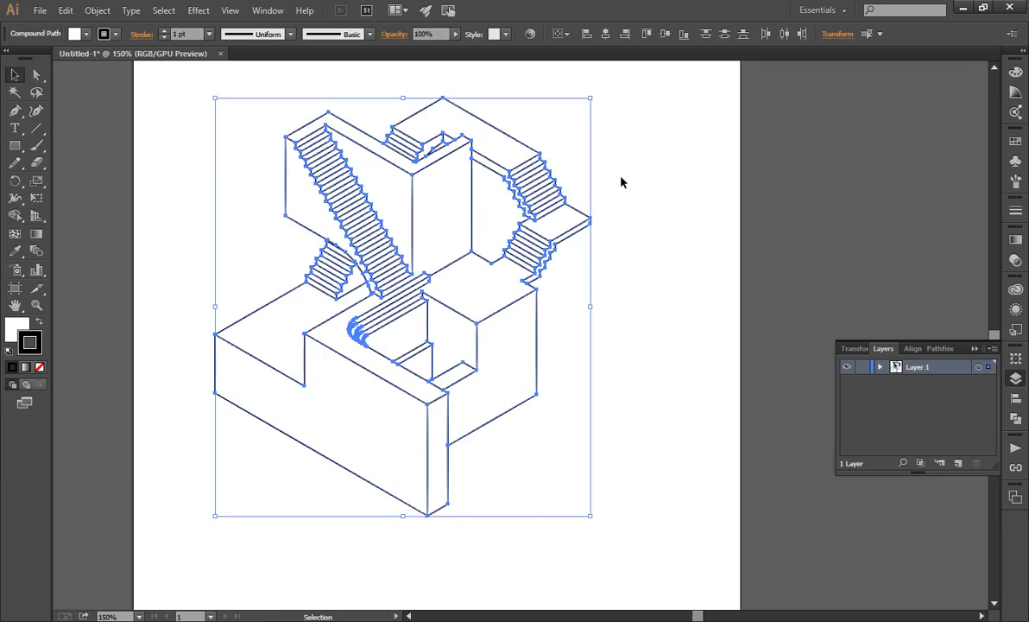
click(657, 249)
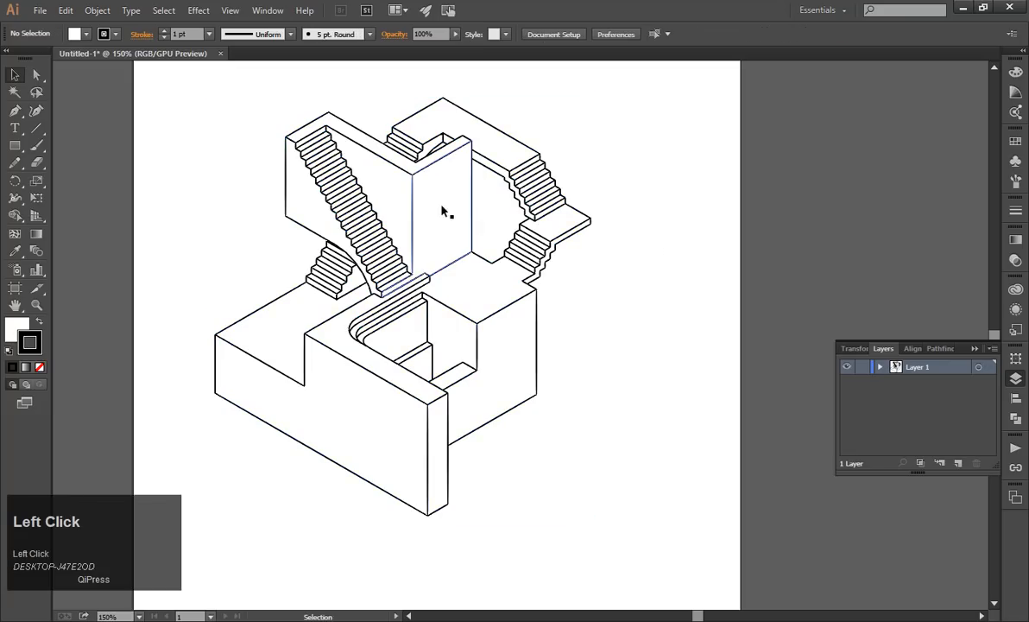
Select all faces with the same appearance as the upper walkway's top face, try moving them, undo the moves and deselect.
click(510, 155)
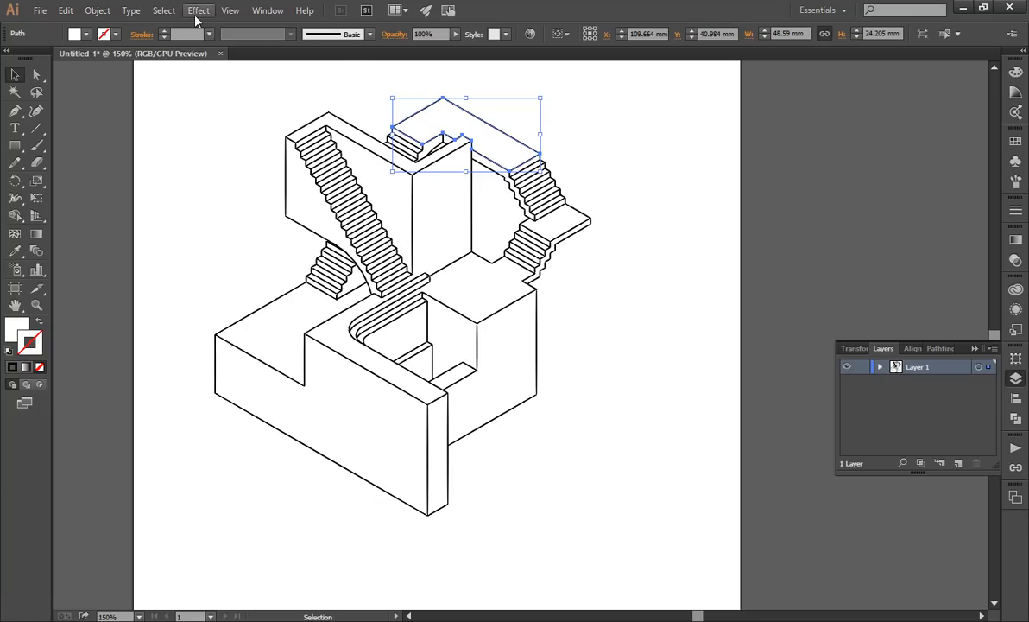
click(164, 10)
mouse_move(231, 147)
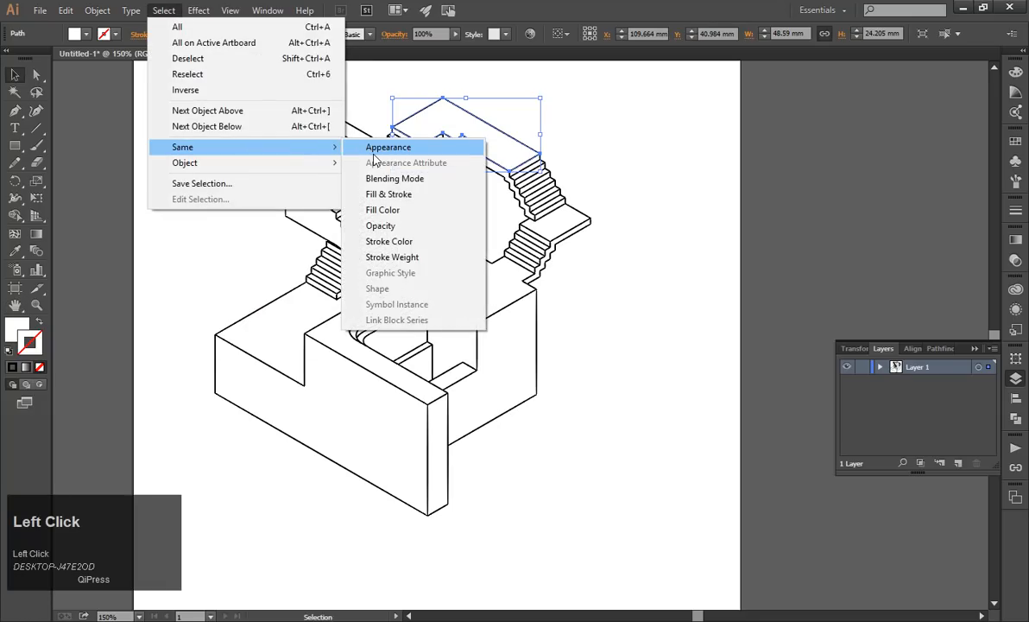
click(373, 152)
drag(487, 141, 555, 301)
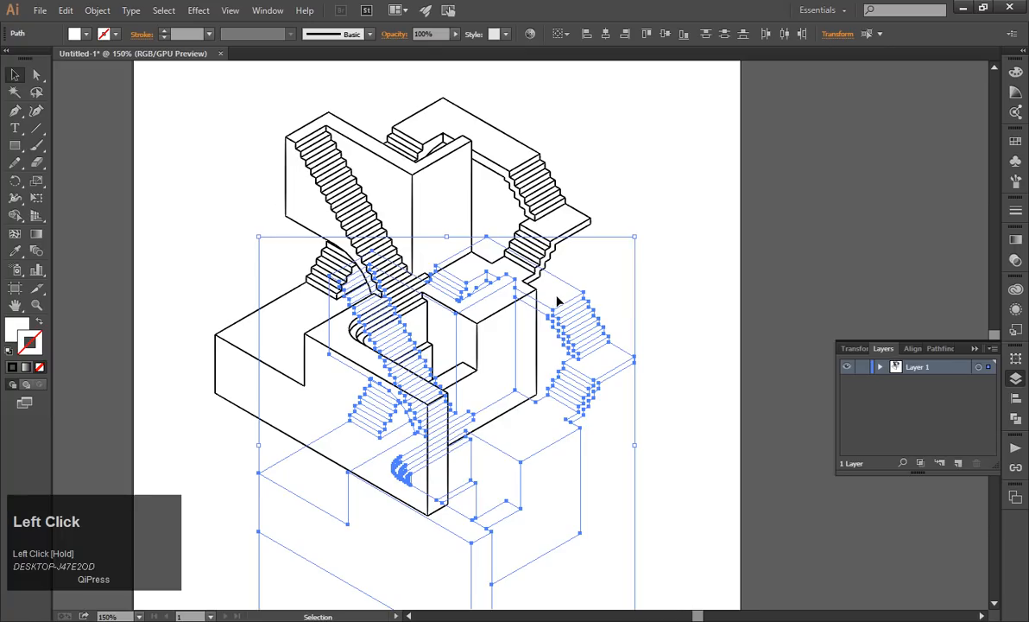
key(ctrl+z)
key(ctrl+z)
key(ctrl+z)
key(ctrl+z)
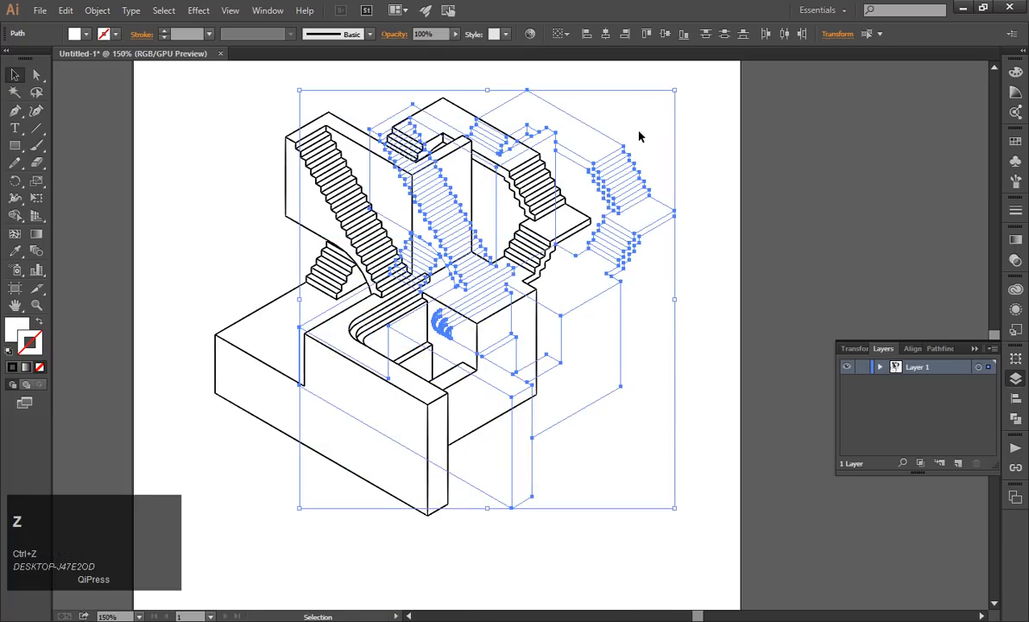
key(ctrl+z)
key(ctrl+z)
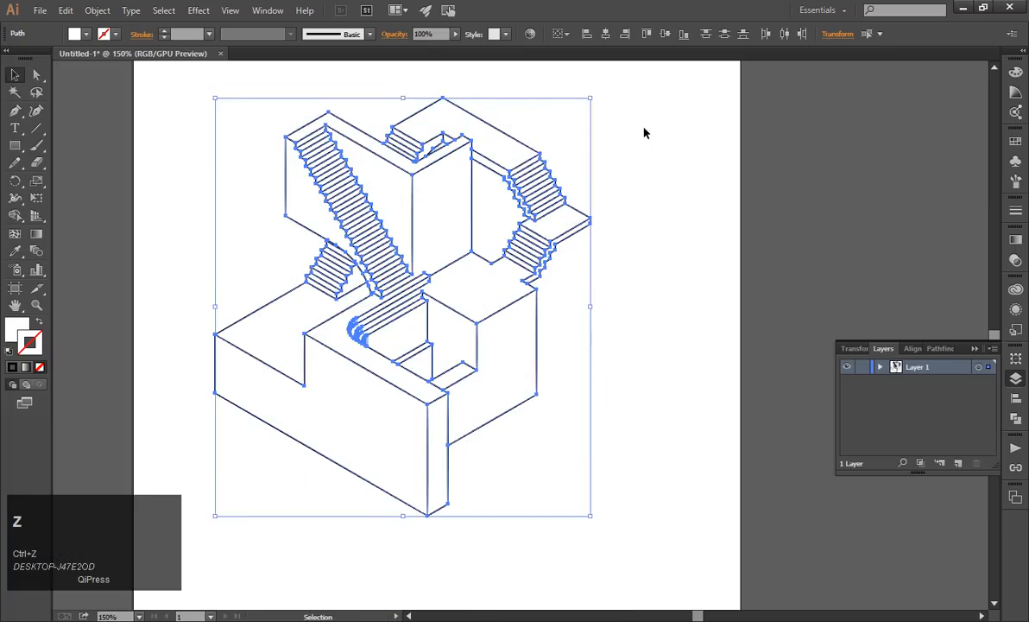
click(644, 133)
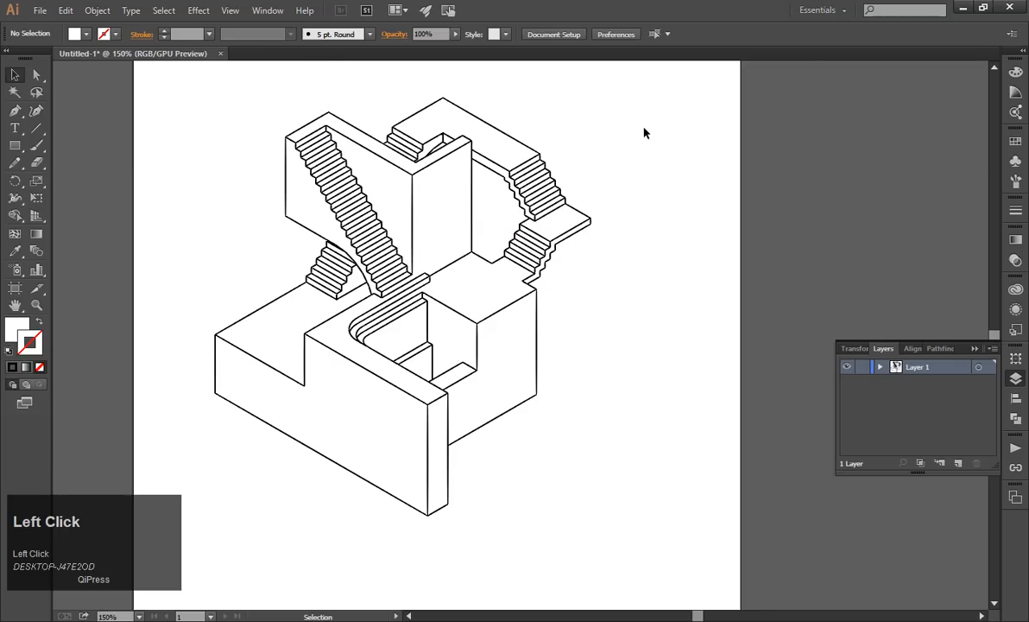
Try moving the wall face beside the long staircase away from the drawing, undo the move and deselect it.
scroll(644, 133, down, 1)
scroll(644, 133, up, 1)
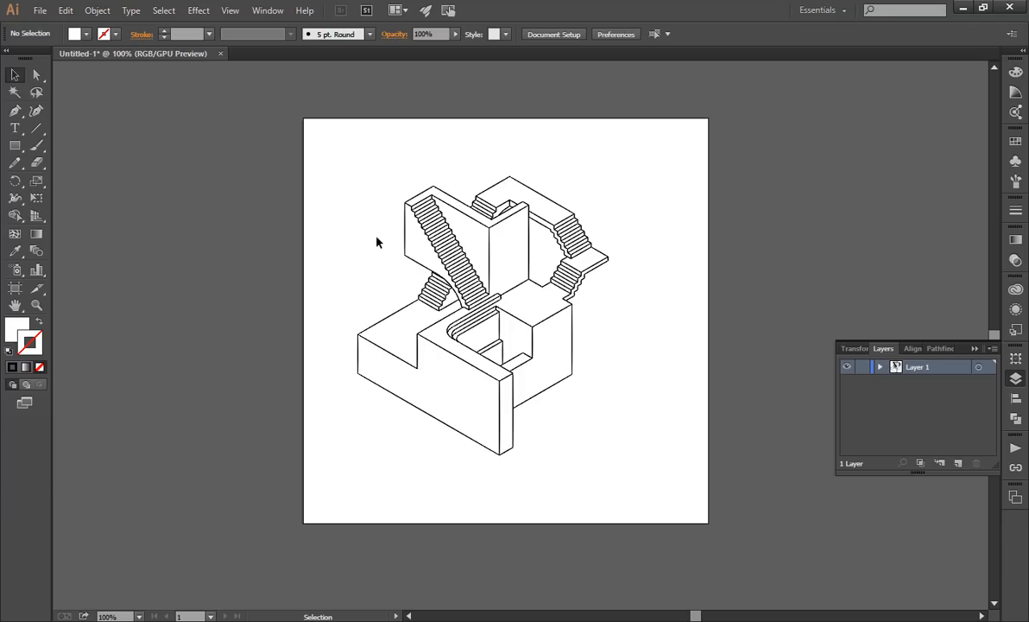
scroll(376, 239, up, 1)
drag(430, 248, 377, 264)
key(ctrl+z)
scroll(395, 210, up, 2)
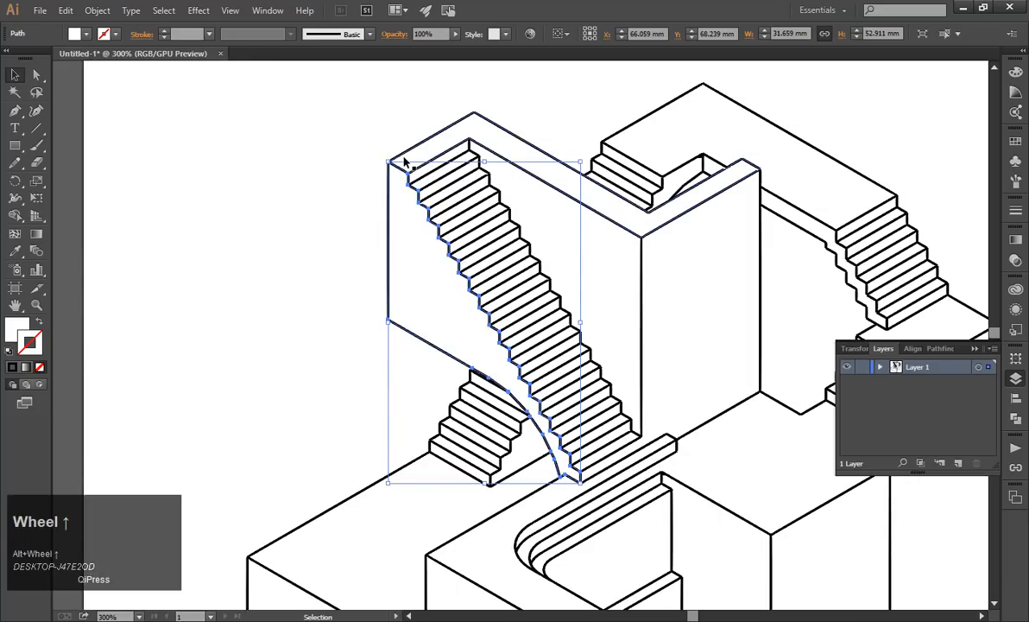
click(322, 188)
Select the whole drawing to check its fills and outlines together, leaving nothing selected at the end.
scroll(322, 189, down, 2)
drag(244, 98, 738, 563)
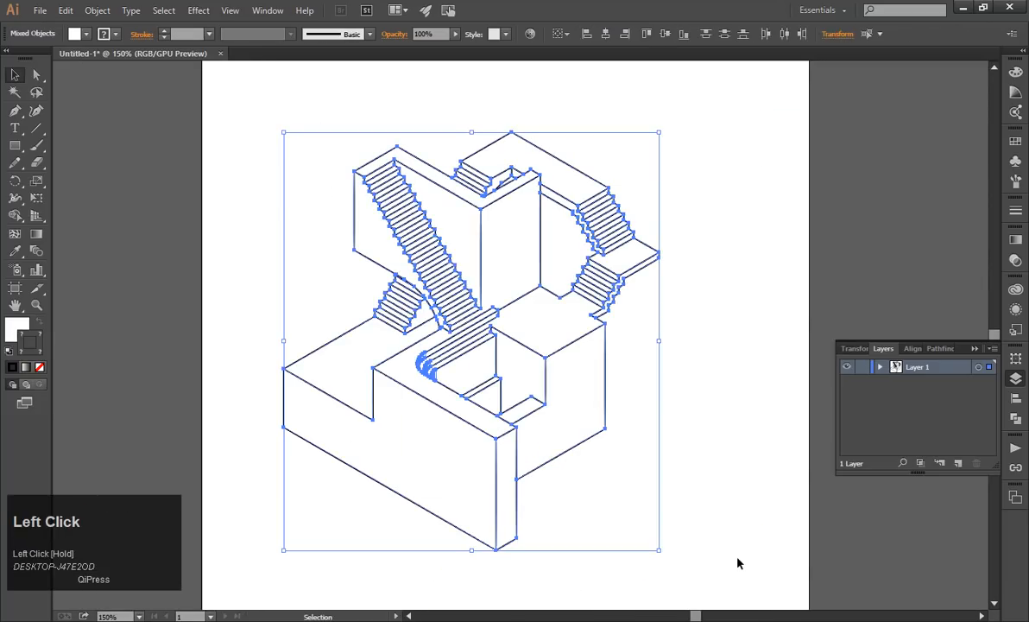
click(292, 149)
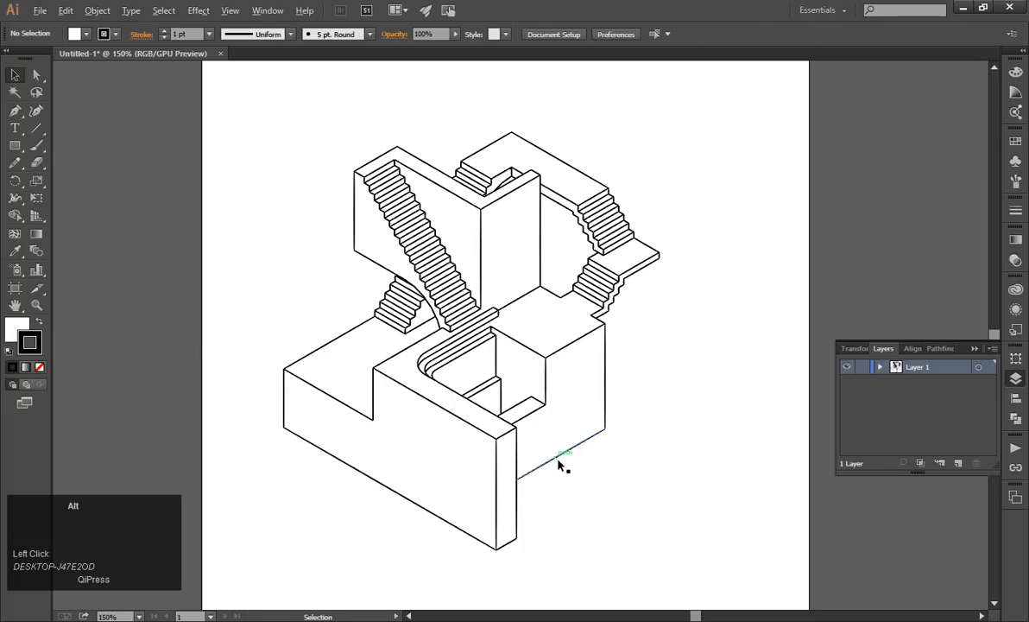
Try moving the small face inside the lower block's recess, undo the move and deselect it.
scroll(563, 260, up, 1)
scroll(464, 264, up, 1)
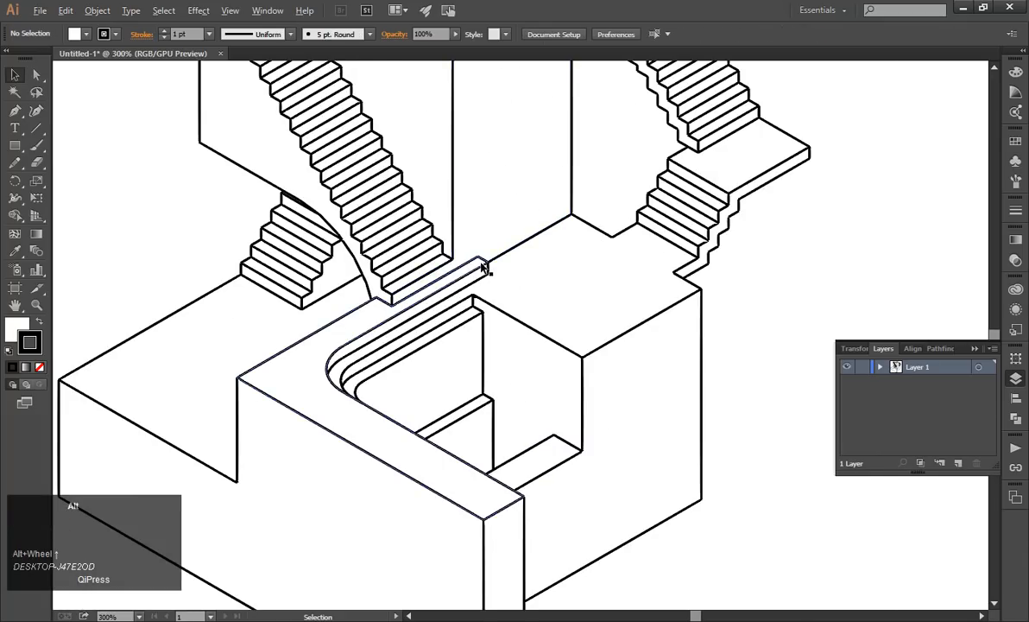
scroll(482, 268, down, 1)
scroll(483, 269, up, 1)
scroll(483, 270, down, 1)
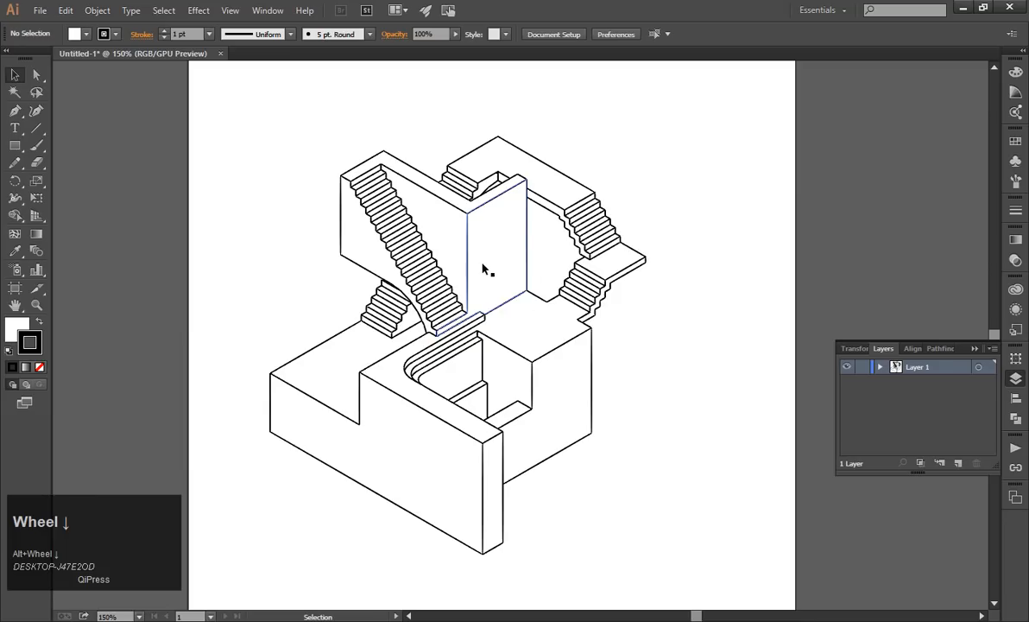
scroll(471, 407, up, 1)
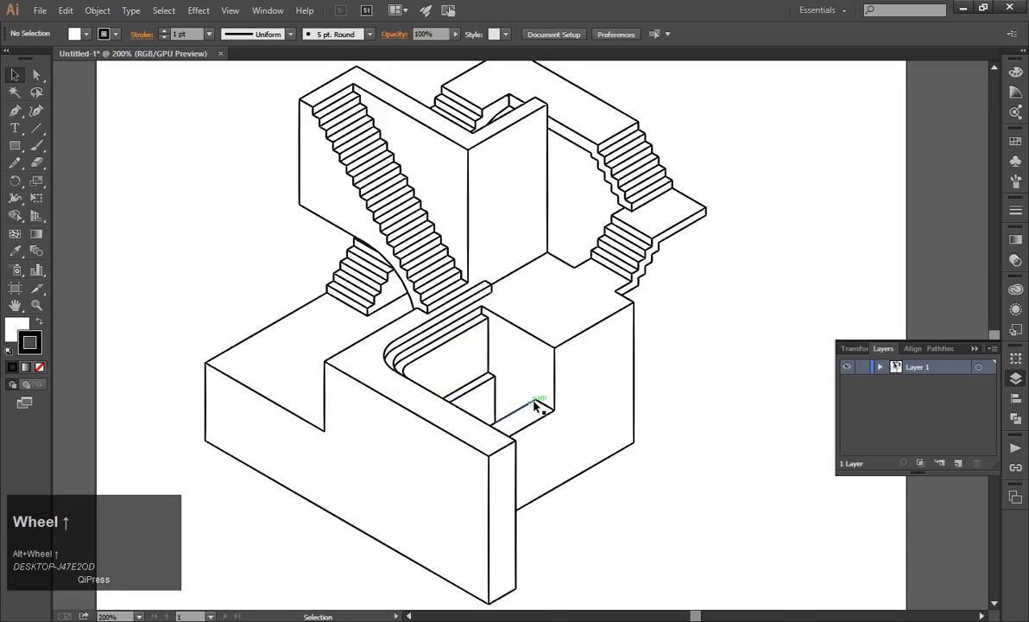
scroll(479, 417, up, 1)
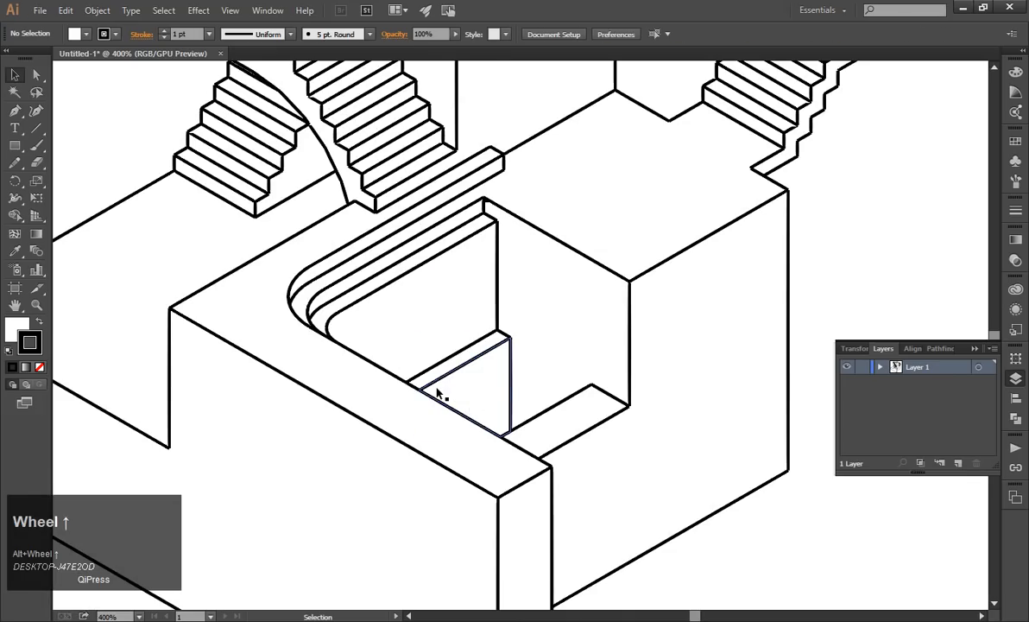
click(437, 393)
scroll(438, 394, up, 3)
drag(462, 402, 547, 411)
key(ctrl+z)
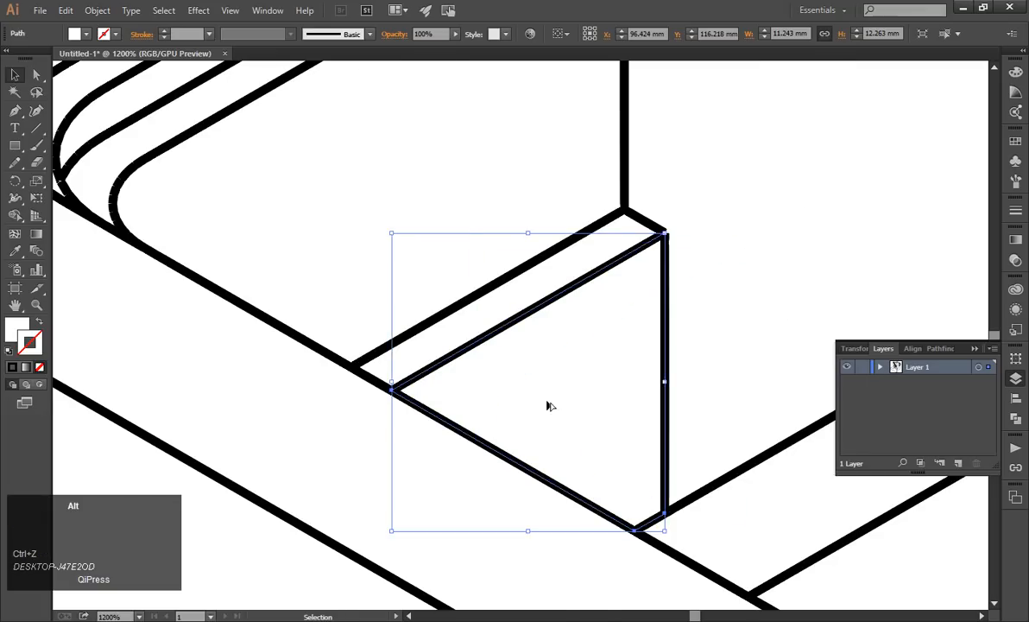
scroll(551, 406, down, 5)
click(347, 265)
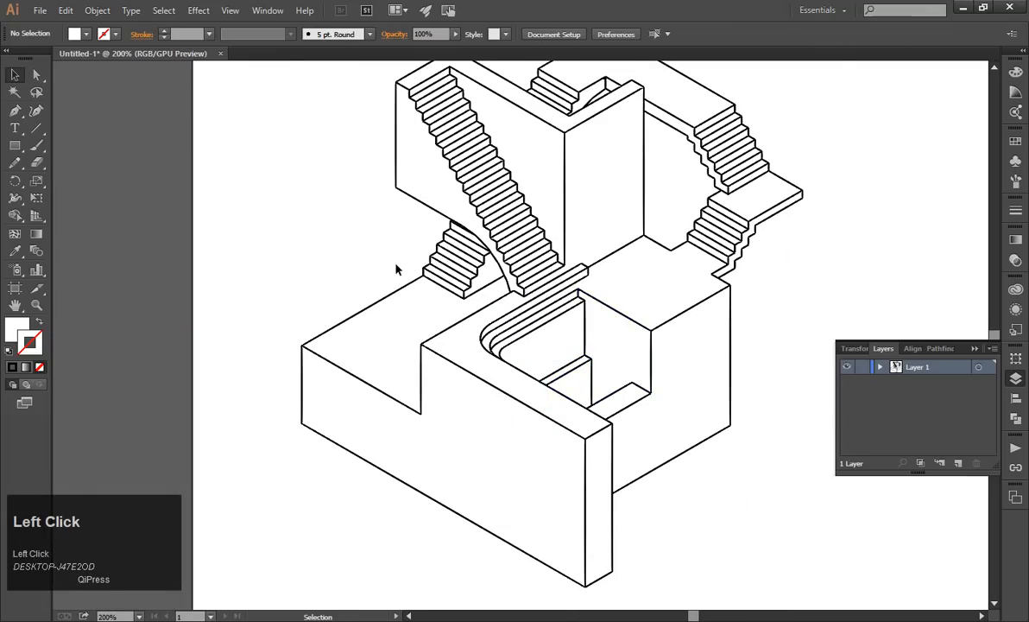
Try moving the compound outline from the top edge of the tall wall, undo the move and deselect it.
scroll(396, 269, up, 2)
scroll(603, 195, up, 1)
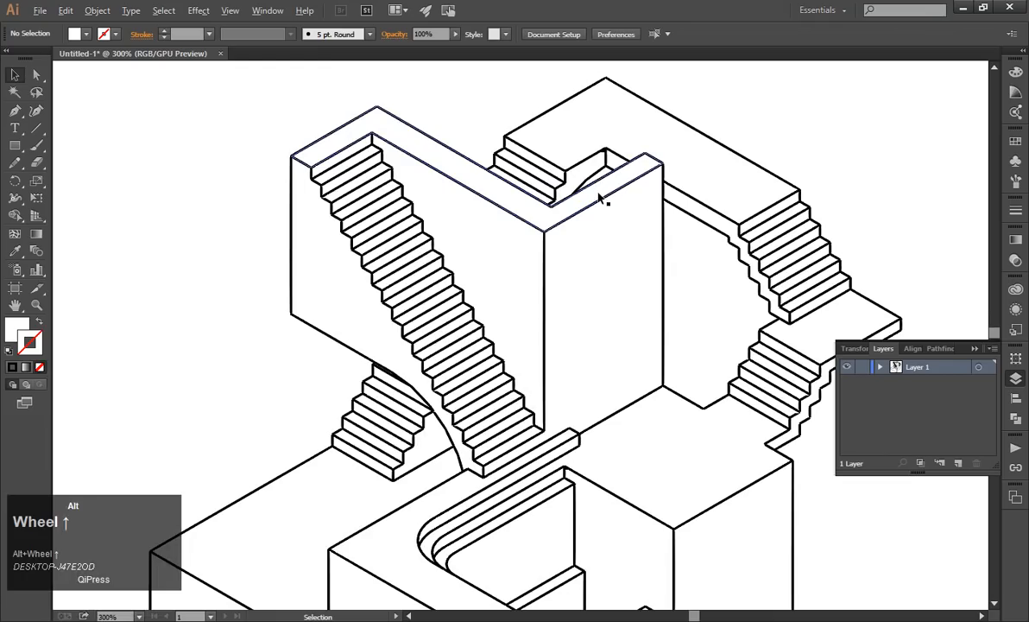
scroll(604, 198, down, 1)
scroll(619, 164, up, 3)
click(568, 172)
drag(568, 173, 616, 161)
key(ctrl+z)
scroll(615, 168, down, 4)
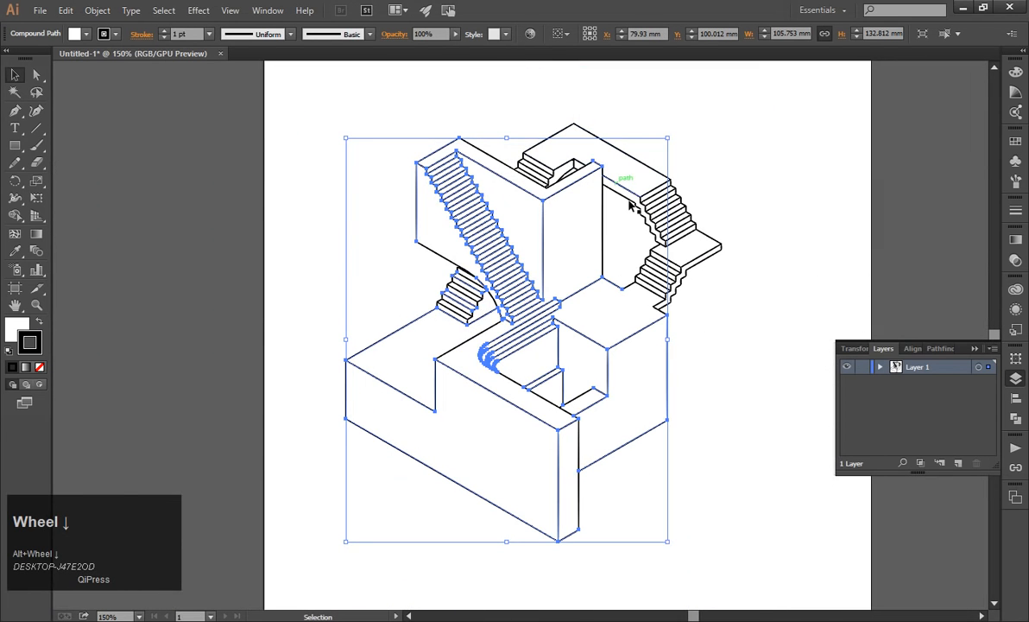
click(735, 200)
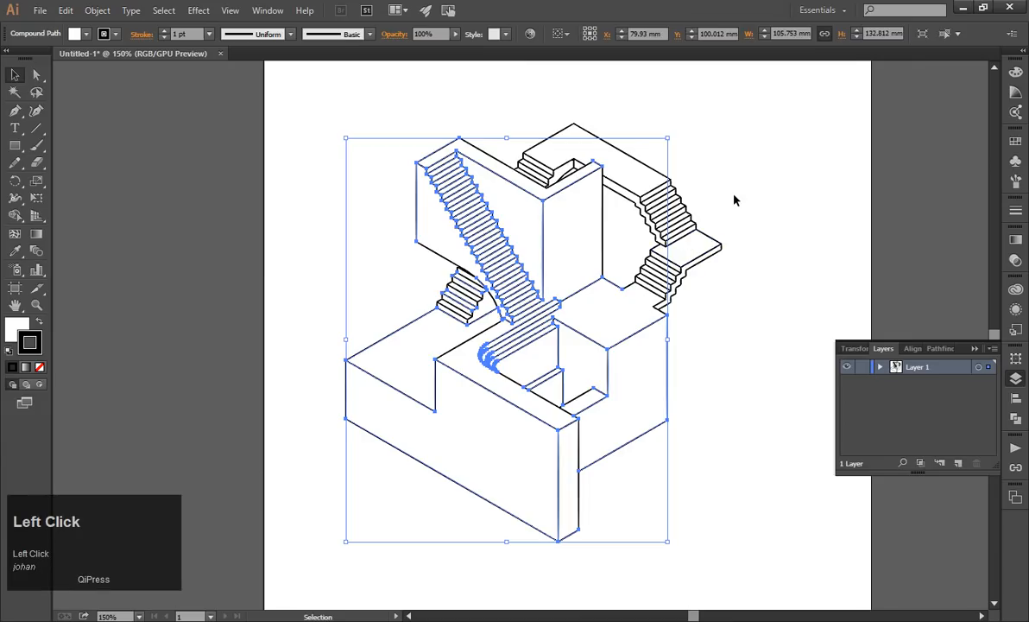
Try moving the compound outline from the lower block's rear left edge, undo the move and deselect it.
scroll(370, 352, up, 2)
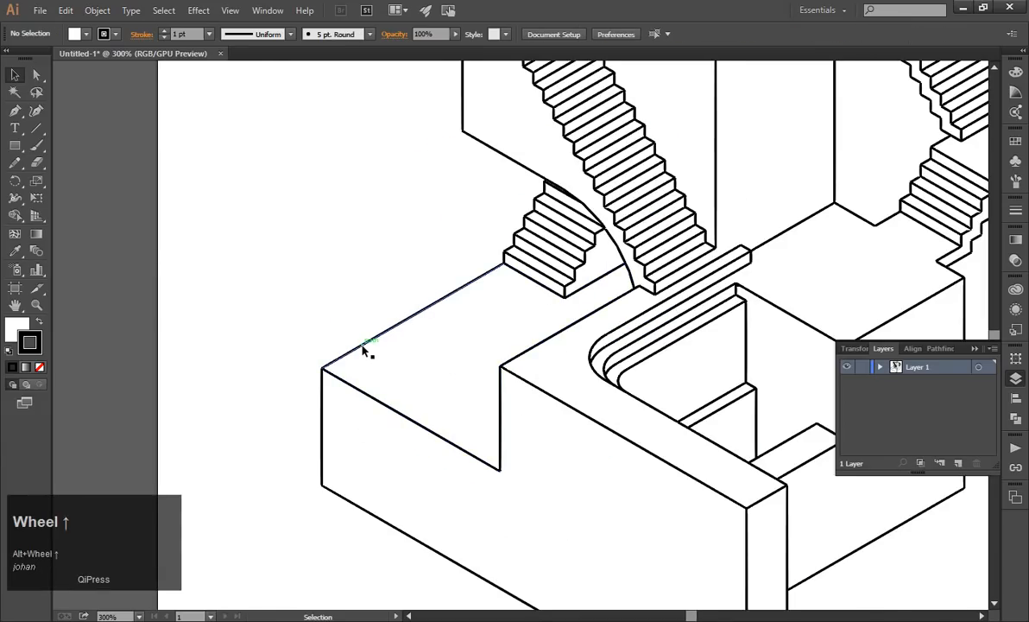
scroll(365, 349, down, 2)
drag(365, 348, 280, 328)
key(ctrl+z)
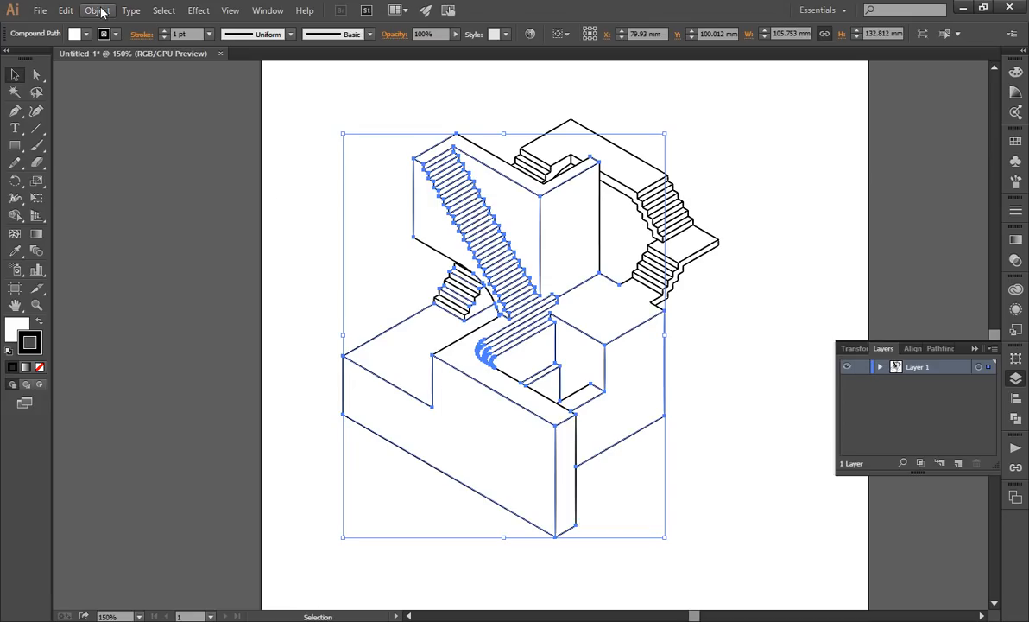
click(302, 229)
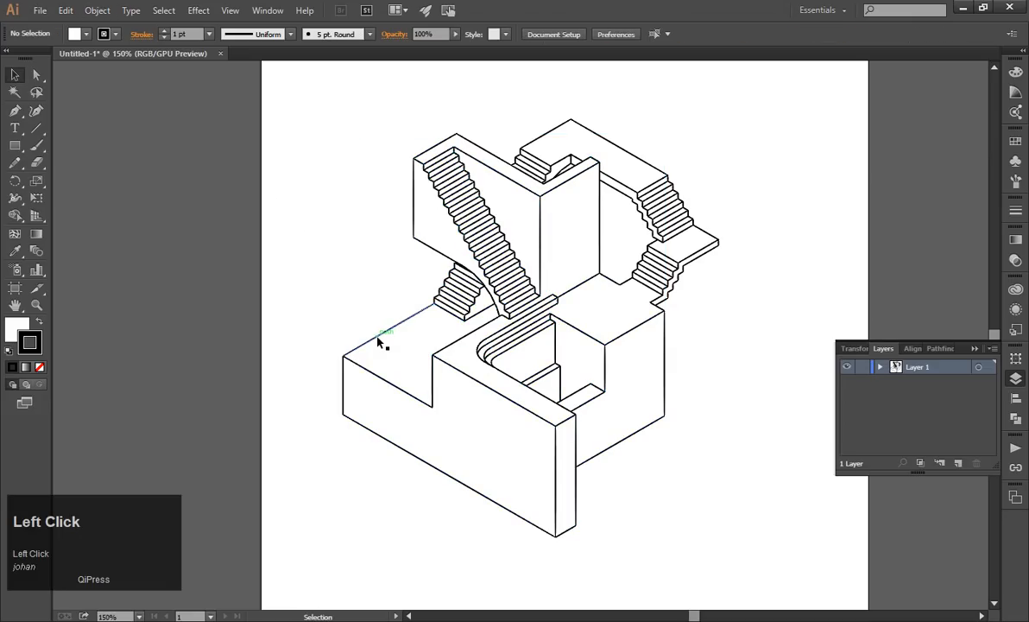
Select the compound path outlining the lower block and long staircase, release it into separate paths and deselect them.
click(377, 343)
click(97, 10)
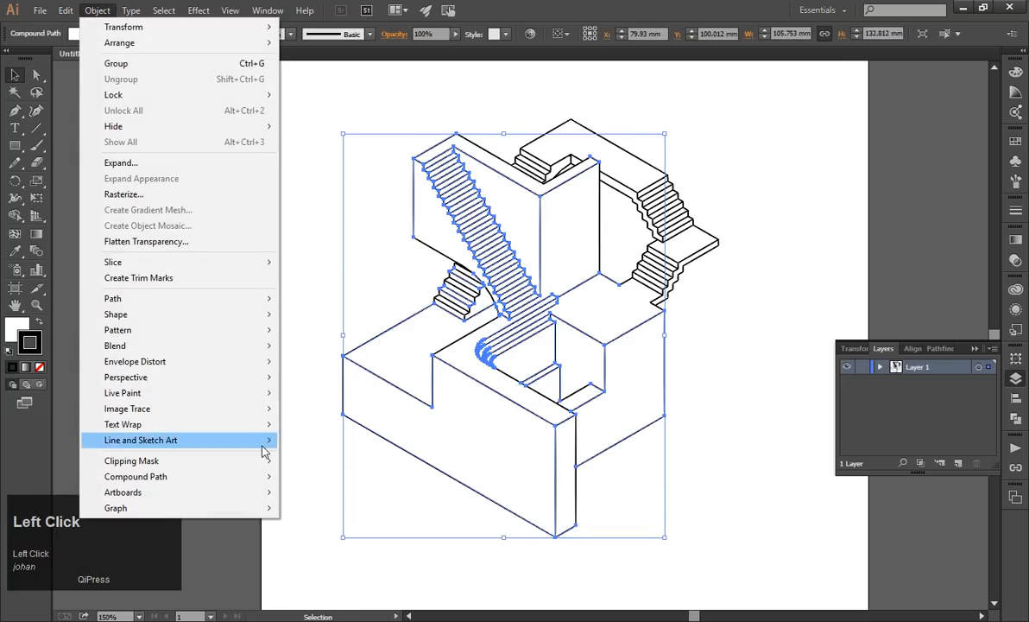
mouse_move(266, 476)
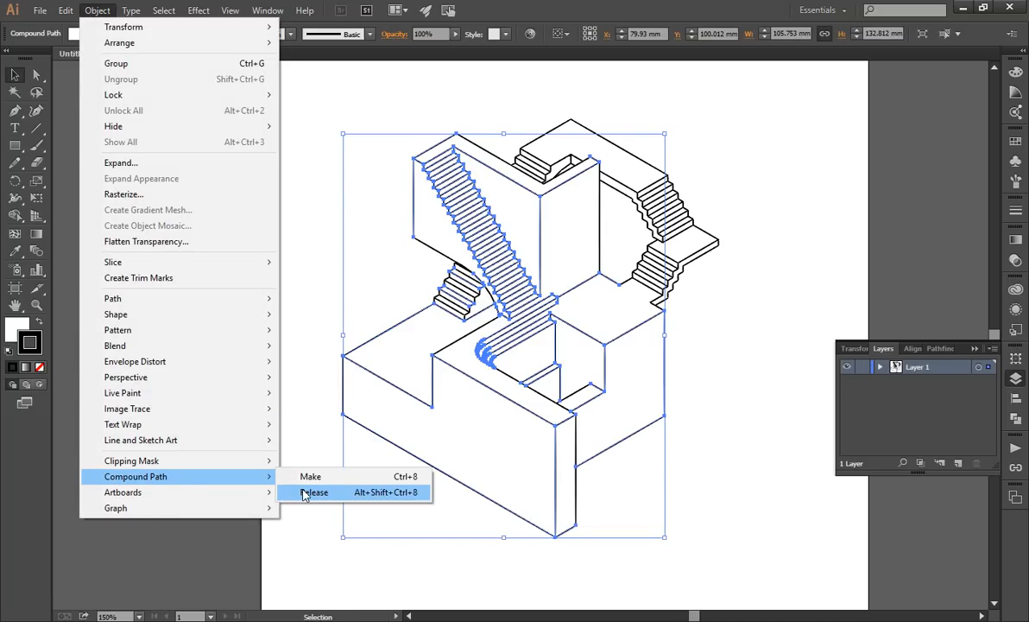
click(313, 492)
click(292, 452)
Select the separated line along the lower block's rear left edge, try moving it away and undo the move.
click(371, 340)
scroll(353, 343, up, 1)
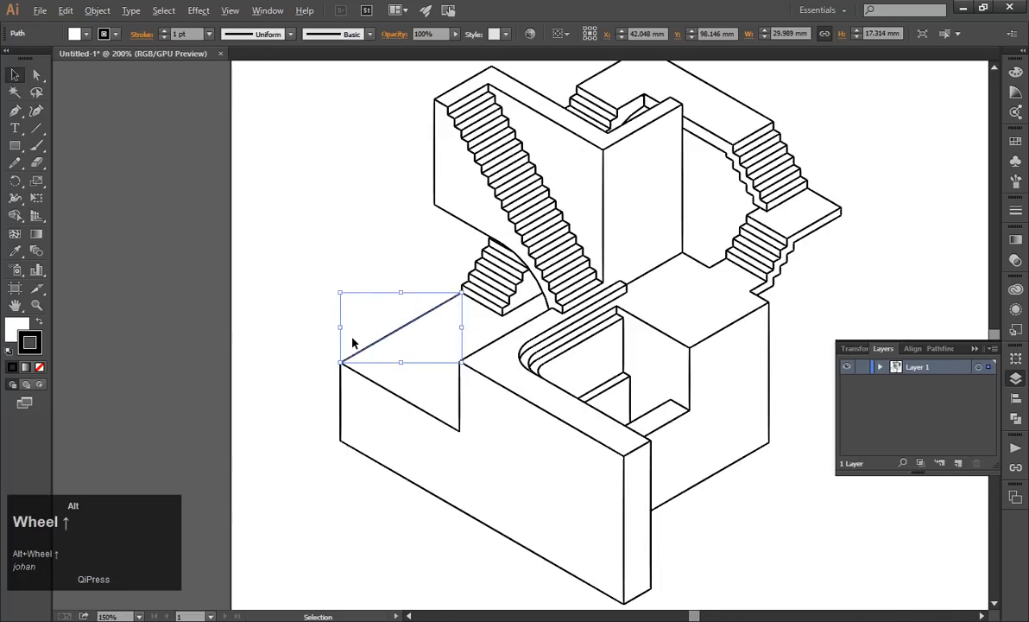
scroll(352, 343, up, 2)
drag(374, 361, 283, 299)
key(ctrl+z)
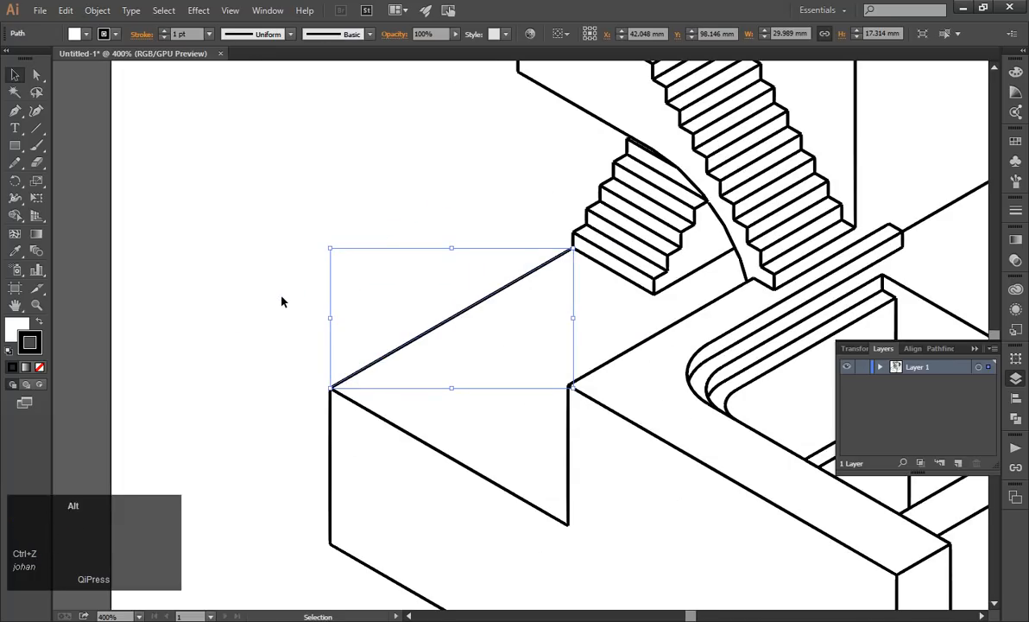
Try moving an edge line of the tall wall and undo it, move the wall's short upper-left edge line outward and deselect it.
scroll(283, 301, down, 3)
scroll(368, 176, up, 2)
drag(376, 162, 329, 171)
key(ctrl+z)
drag(399, 94, 338, 76)
click(280, 156)
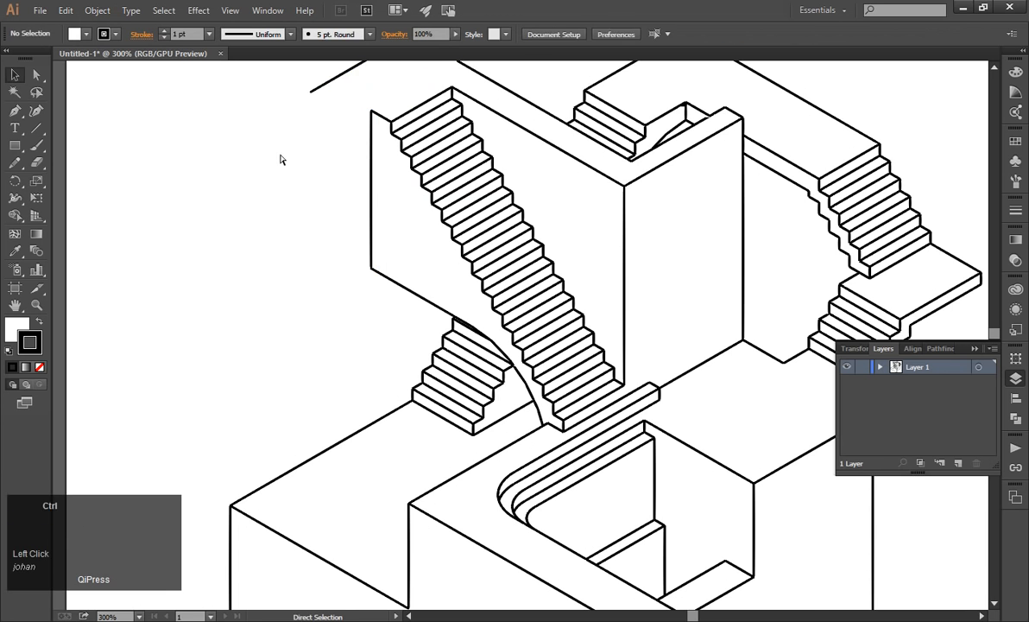
Try moving the small side face beneath the upper walkway's inner corner downward and undo the move.
scroll(487, 198, down, 3)
scroll(535, 175, up, 5)
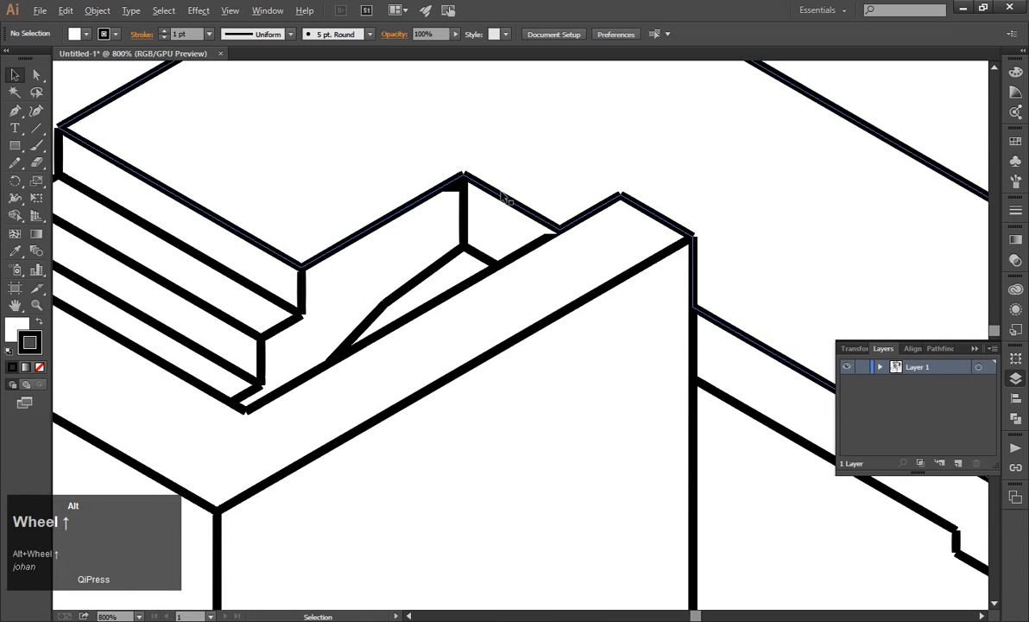
scroll(504, 197, up, 3)
drag(402, 187, 403, 265)
key(ctrl+z)
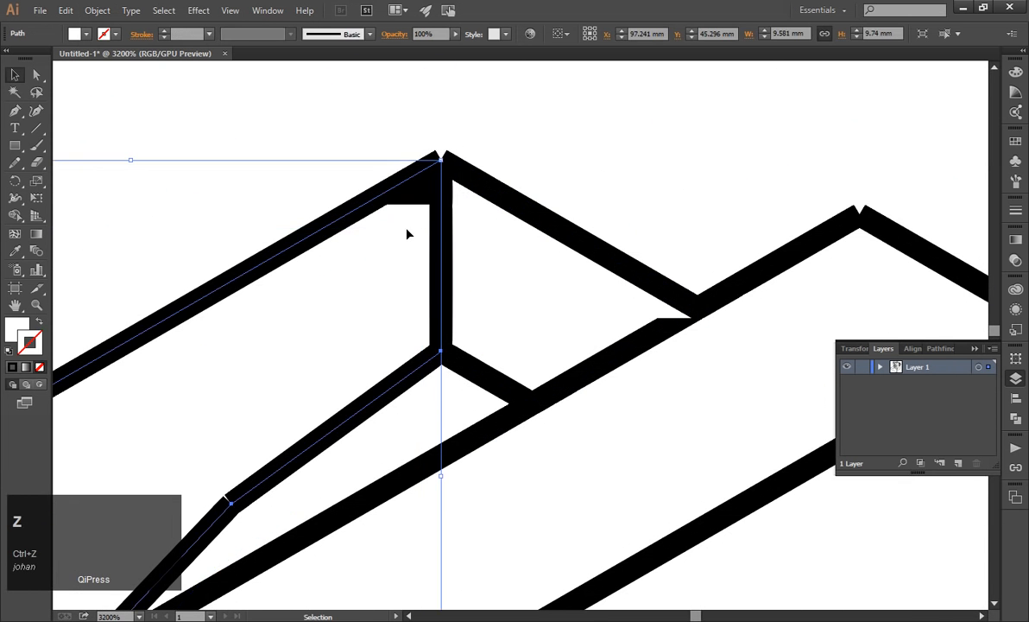
Deselect the walkway's side face, select the compound path outlining the upper walkway and small staircases, try moving it and undo the move.
click(407, 233)
scroll(385, 185, down, 3)
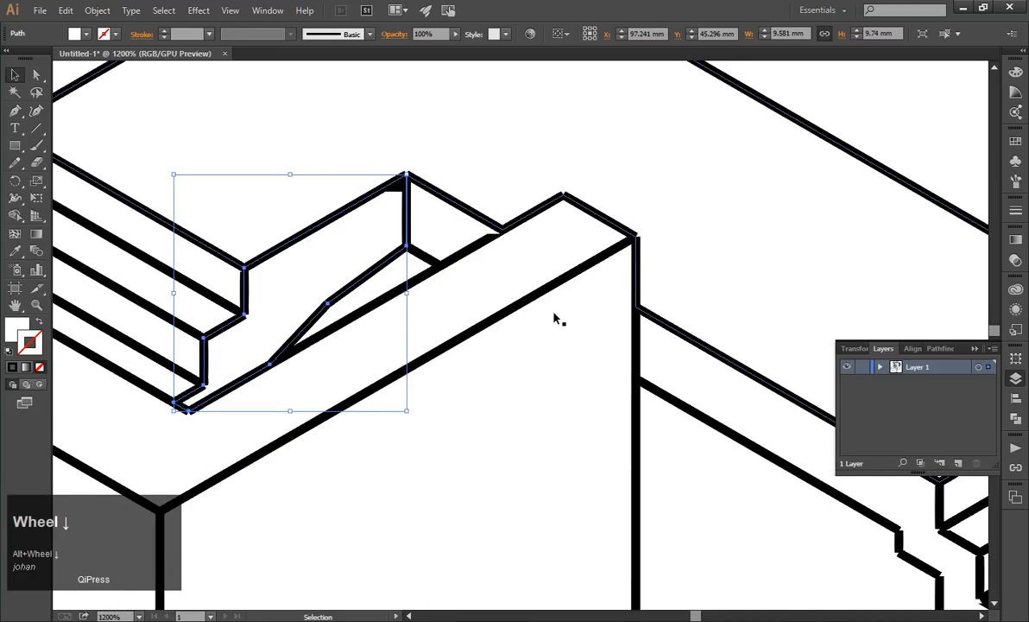
scroll(558, 320, down, 2)
click(650, 181)
scroll(328, 351, up, 2)
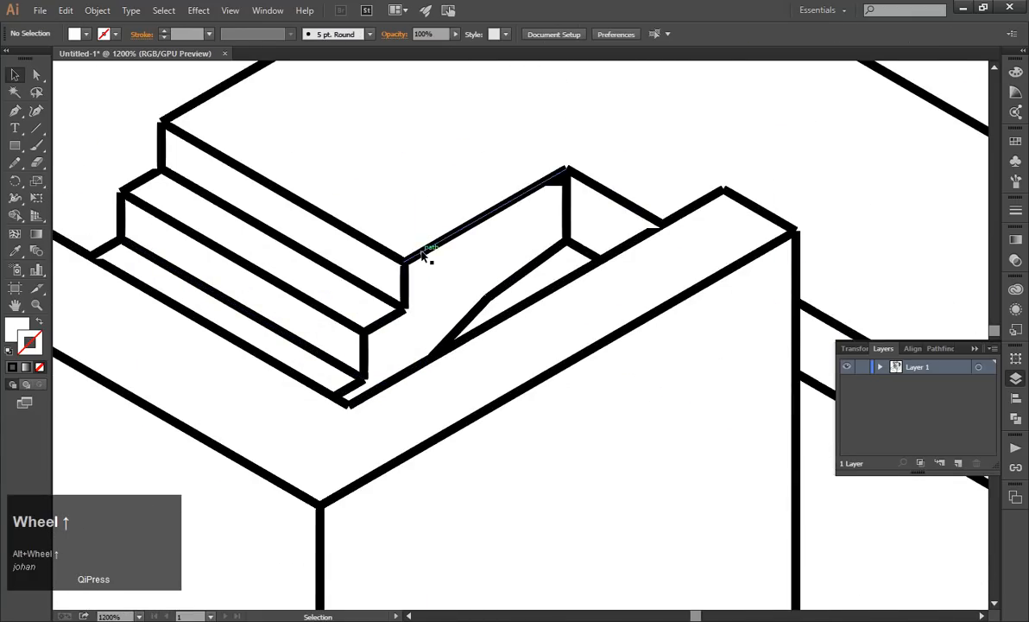
click(423, 255)
scroll(620, 270, down, 3)
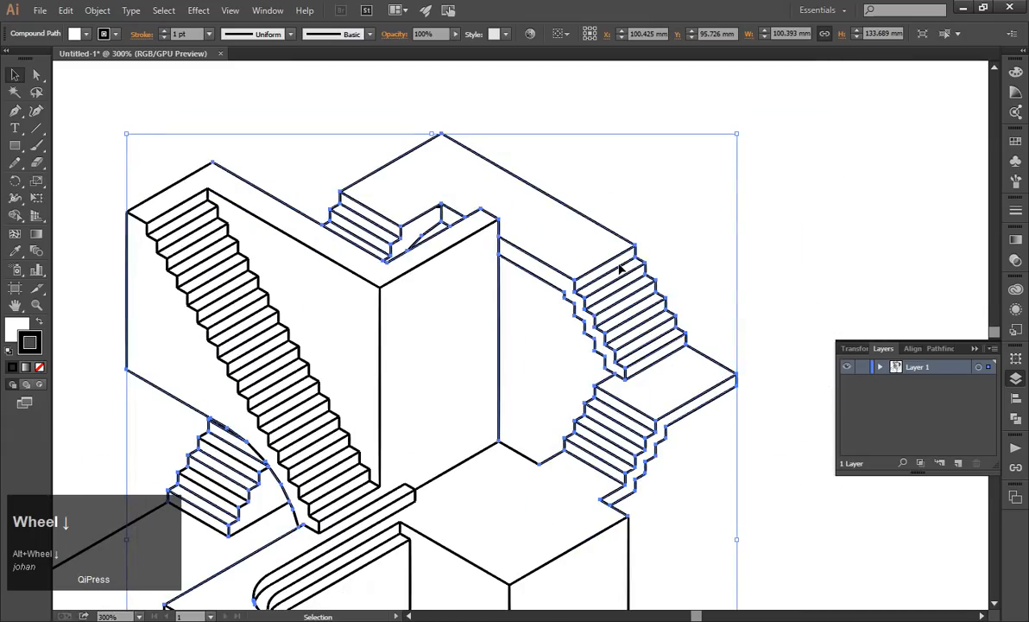
click(781, 199)
drag(502, 315, 542, 305)
key(ctrl+z)
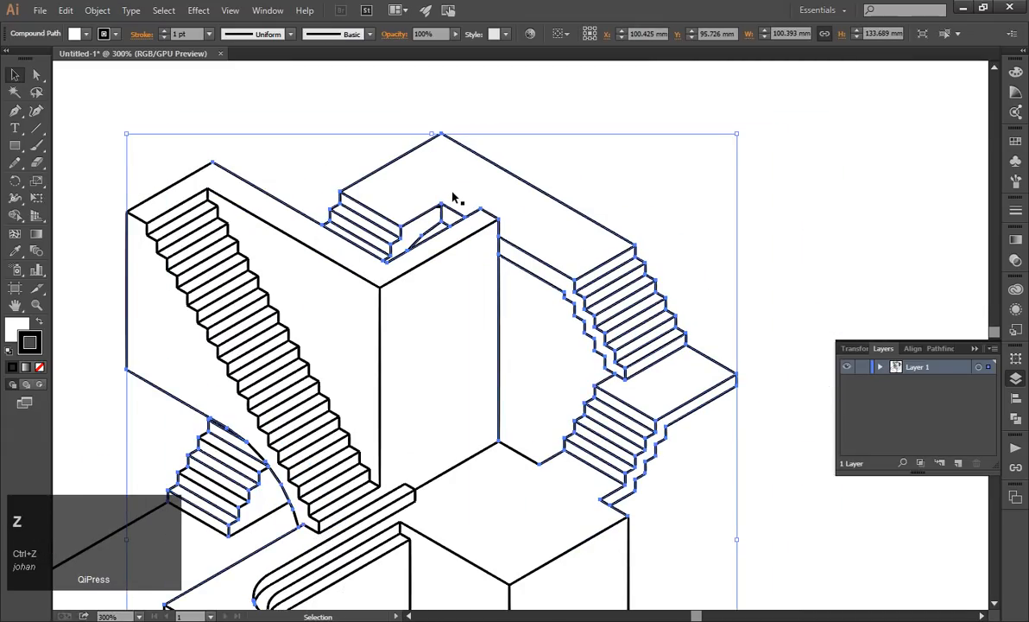
Release the selected compound outline of the upper walkway and small staircases into separate paths and deselect them.
click(97, 11)
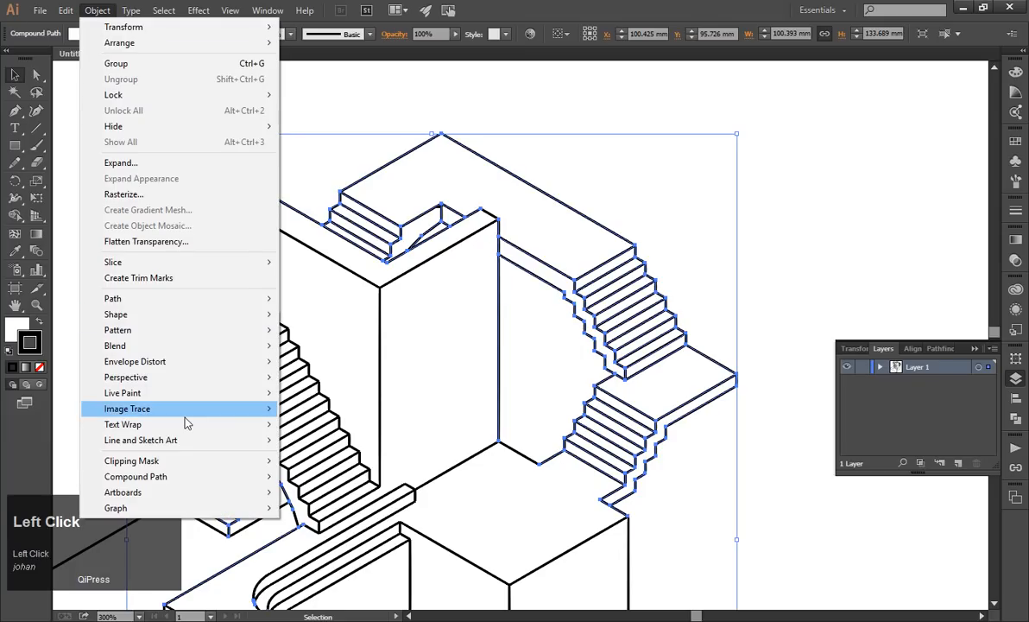
mouse_move(204, 477)
click(301, 492)
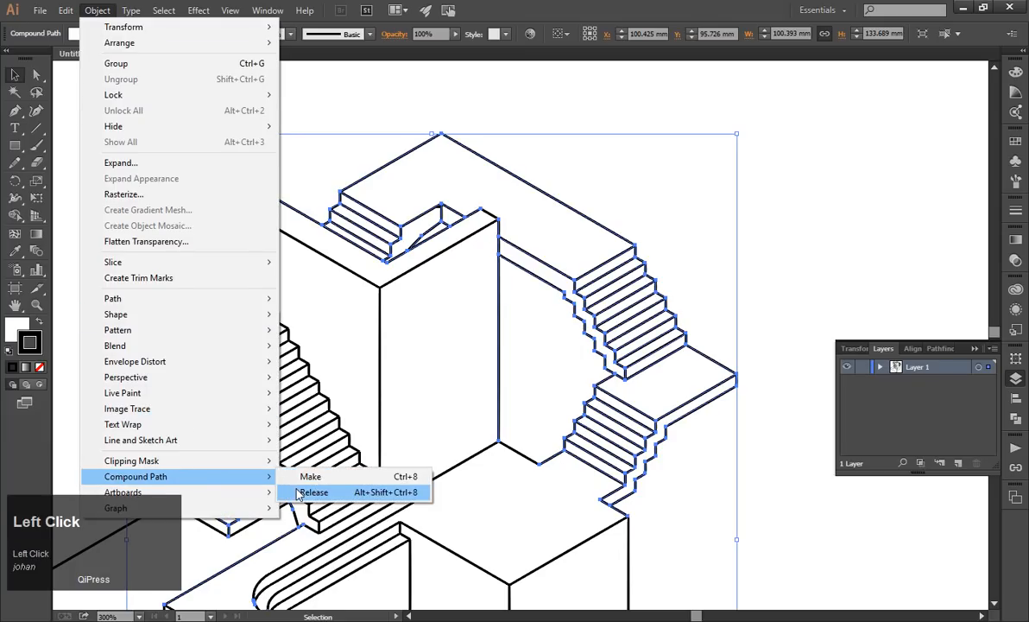
click(617, 161)
Try moving the upper walkway's long rear edge line and a stair tread line away, undoing each move and deselecting.
drag(579, 211, 659, 154)
key(ctrl+z)
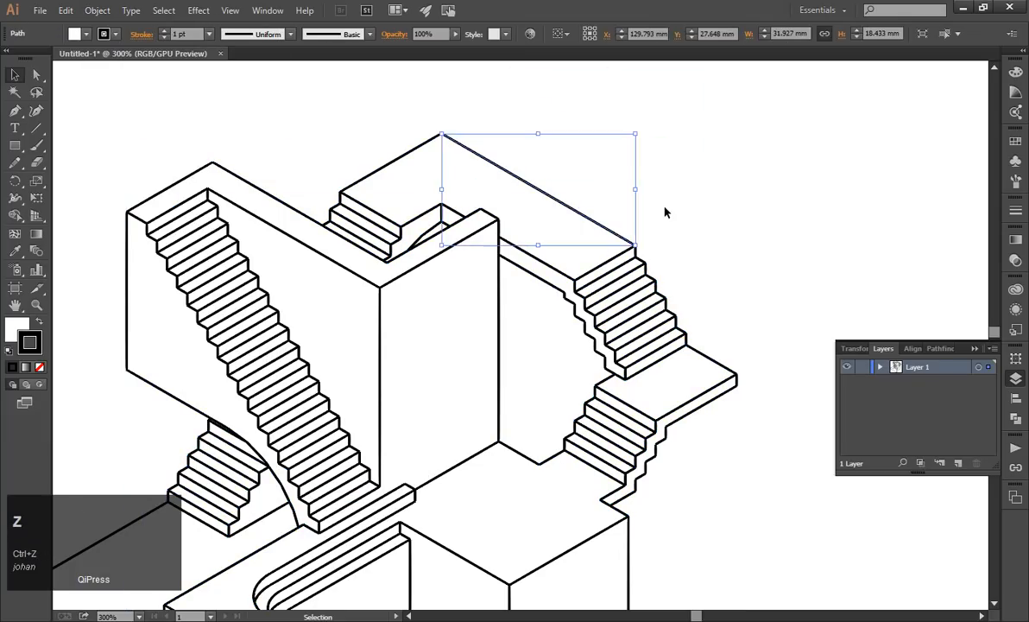
drag(615, 258, 670, 285)
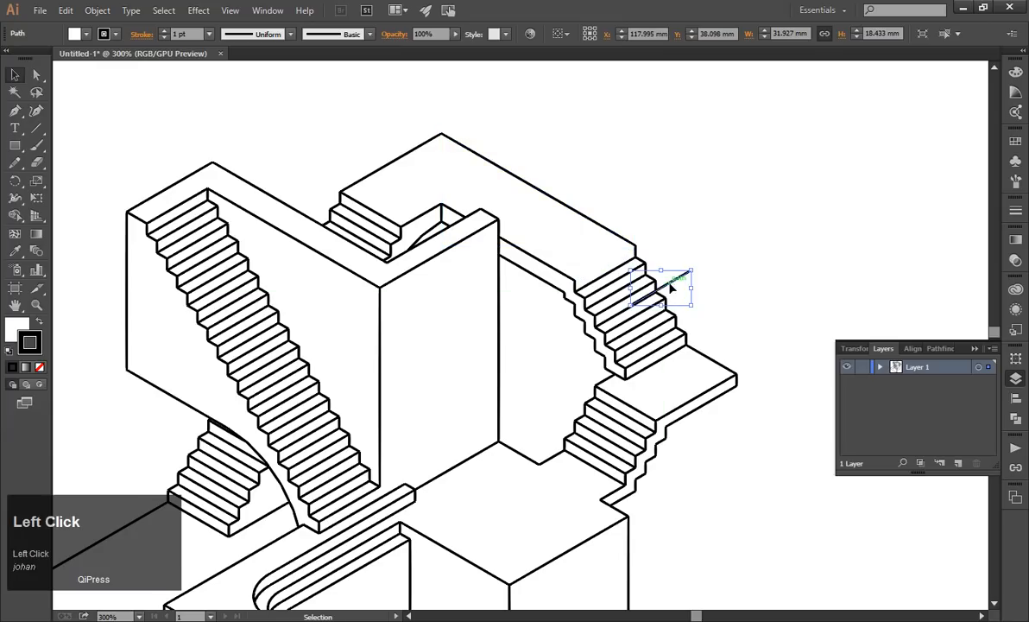
key(ctrl+z)
click(757, 226)
Select the upper walkway's top face and extend the selection to all objects with the same appearance.
scroll(756, 228, down, 1)
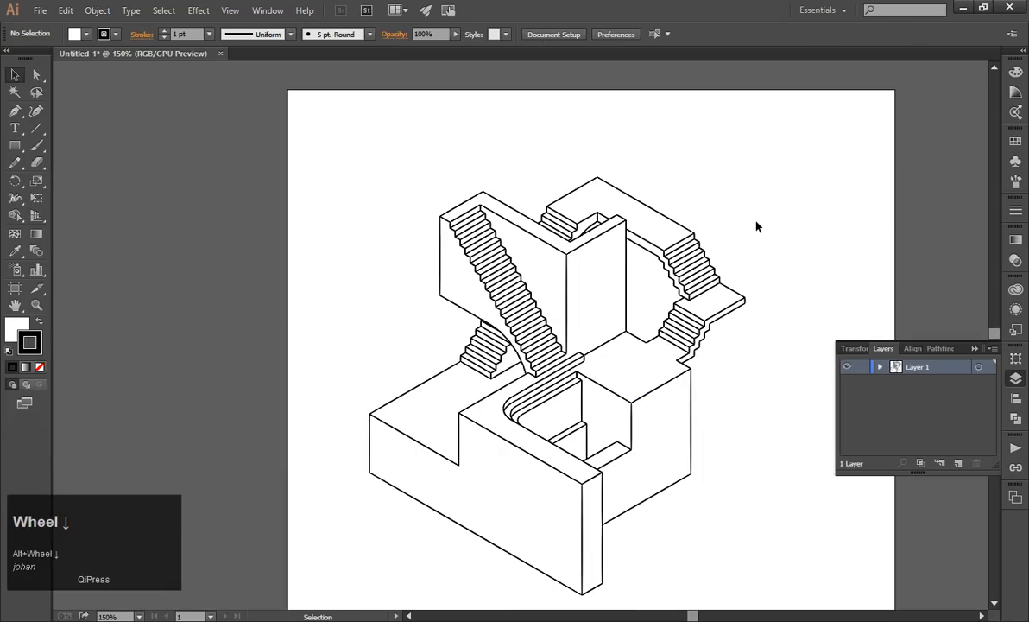
scroll(716, 240, up, 1)
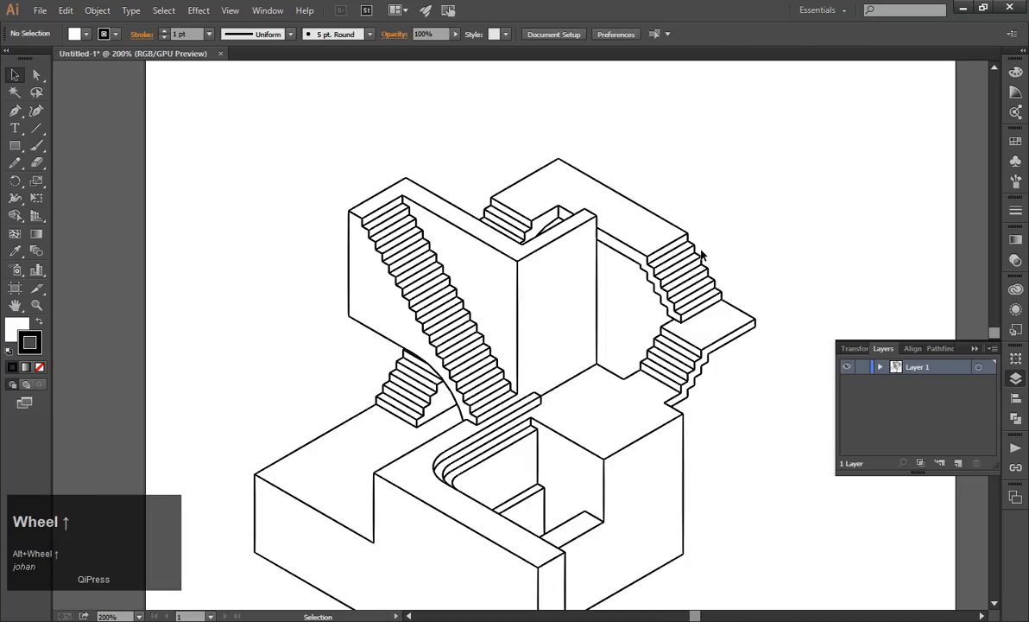
scroll(702, 256, down, 2)
click(618, 375)
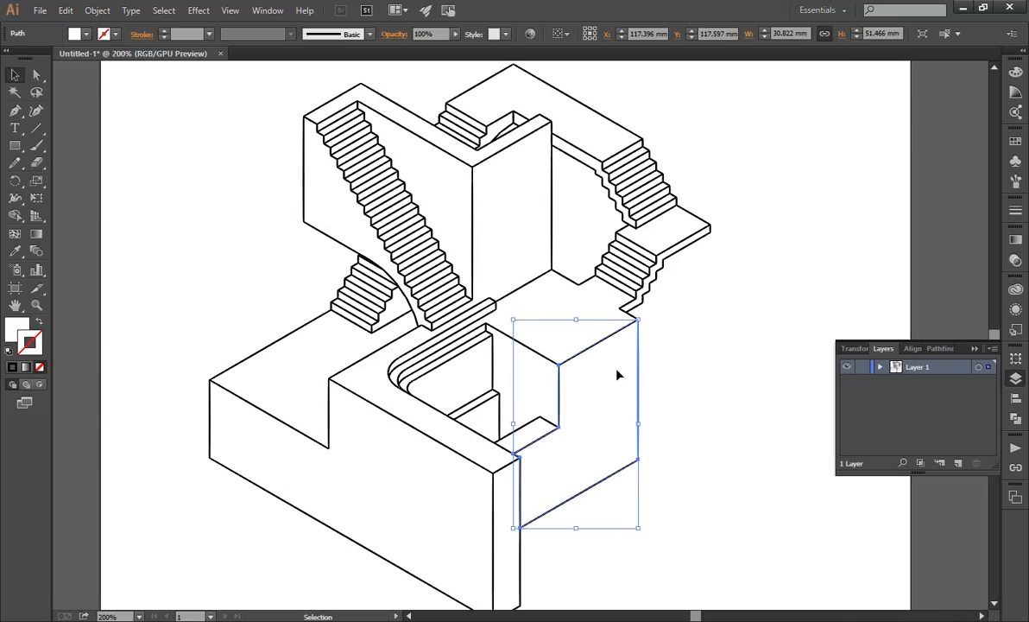
click(719, 123)
click(533, 106)
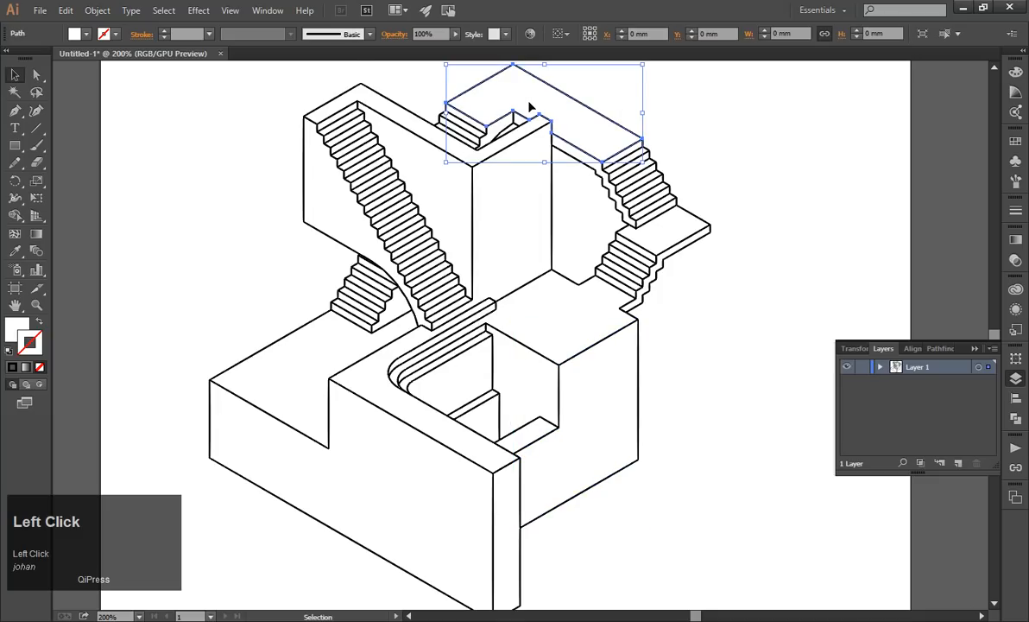
click(164, 11)
mouse_move(267, 152)
click(363, 147)
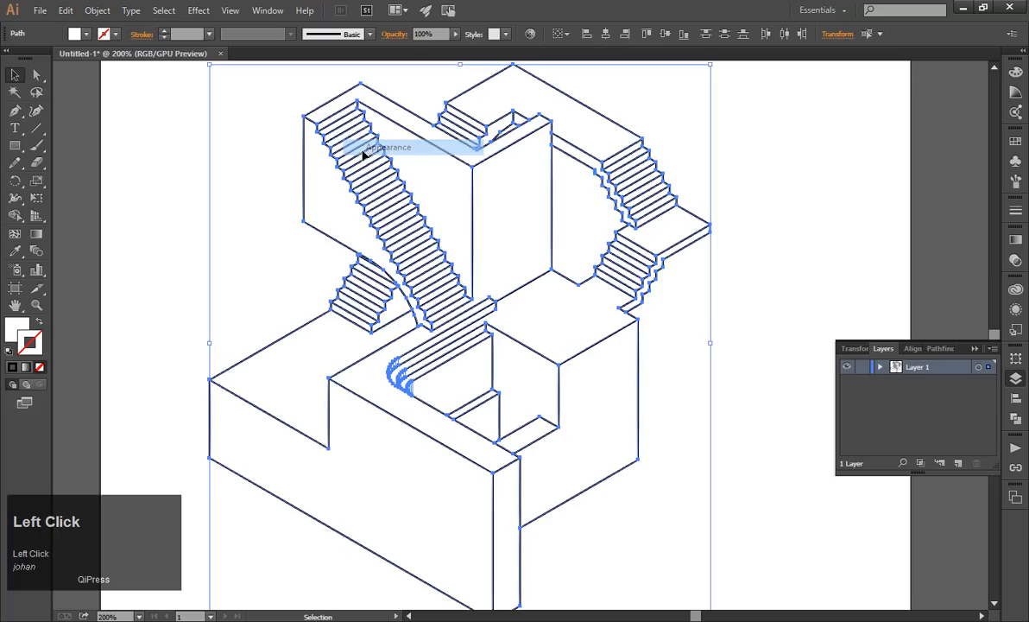
Set the fill of all selected faces to the light grey eaeaea.
double_click(19, 331)
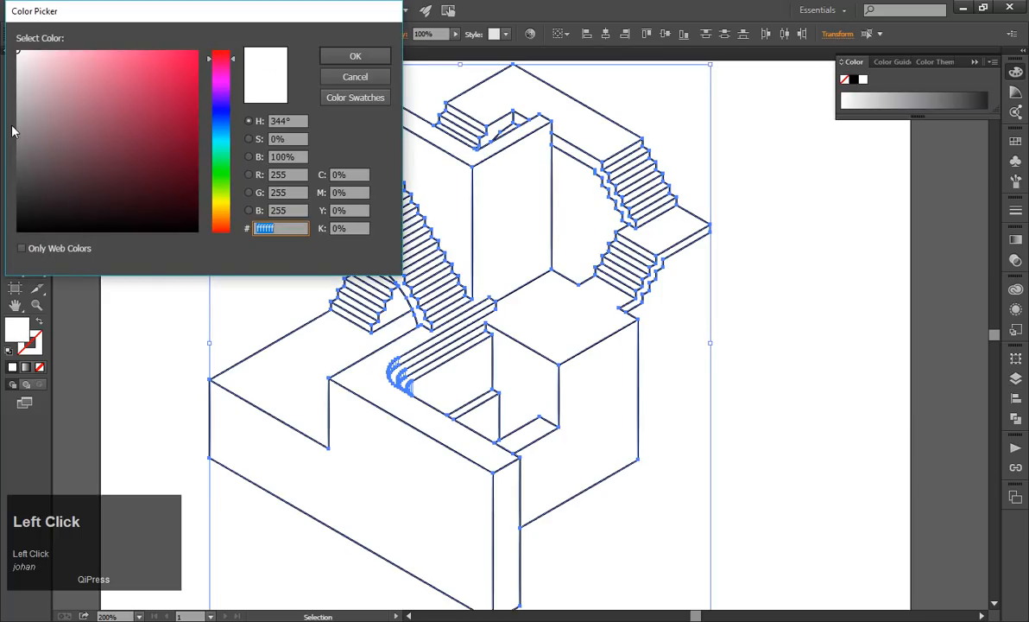
drag(26, 79, 14, 64)
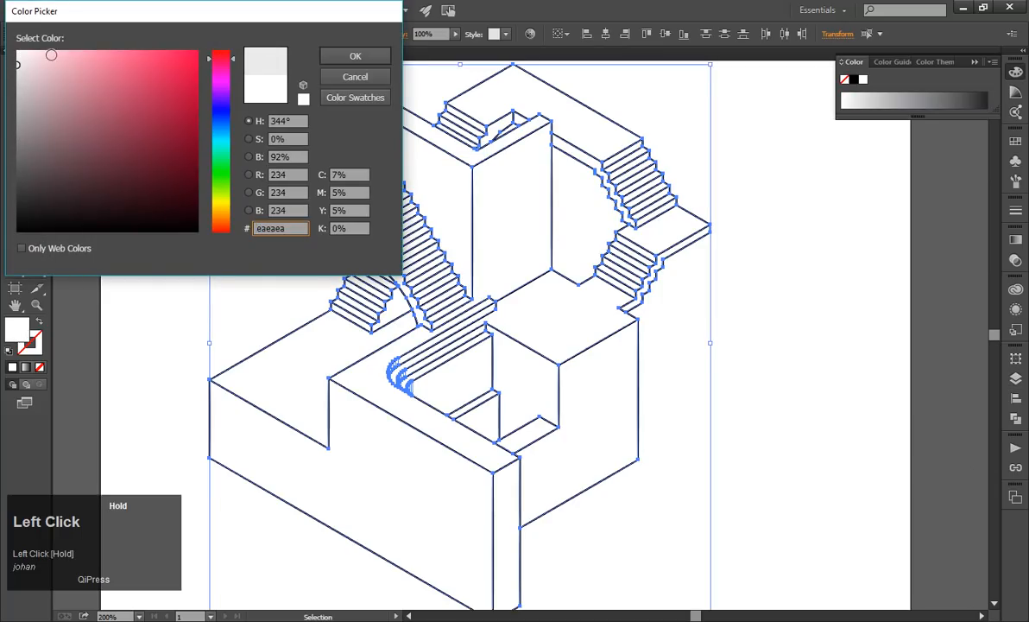
click(354, 55)
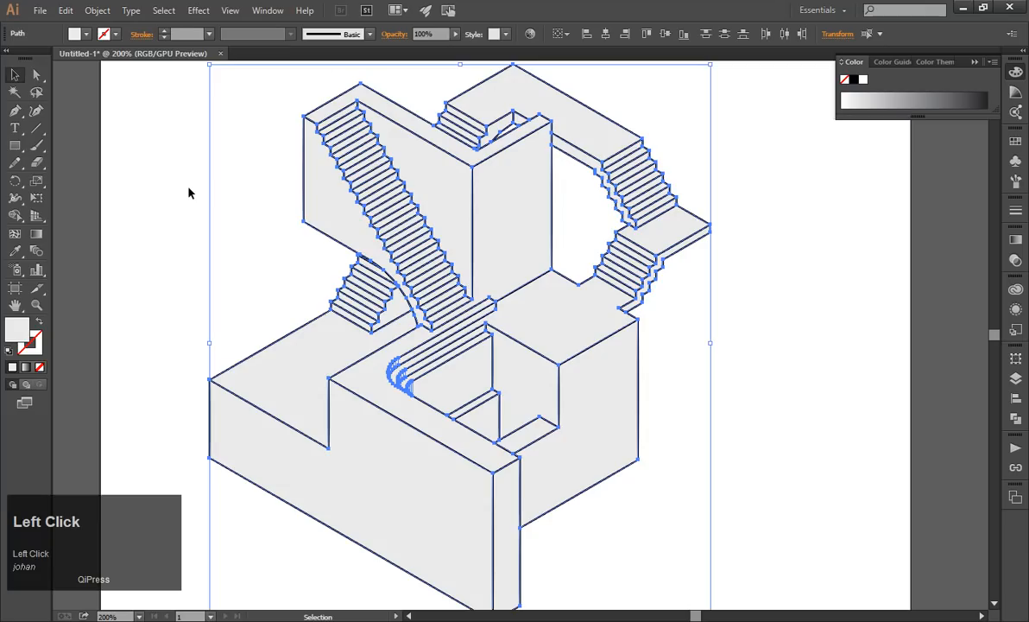
Change the selected faces' fill to the pale yellow fffcdc and deselect the artwork.
click(25, 329)
click(25, 332)
click(41, 50)
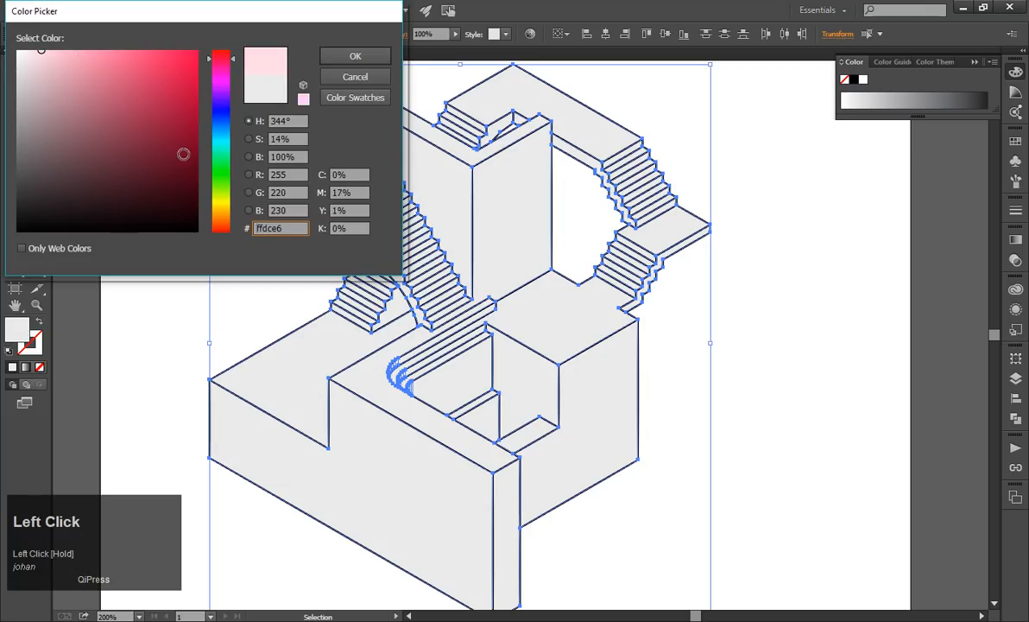
click(221, 205)
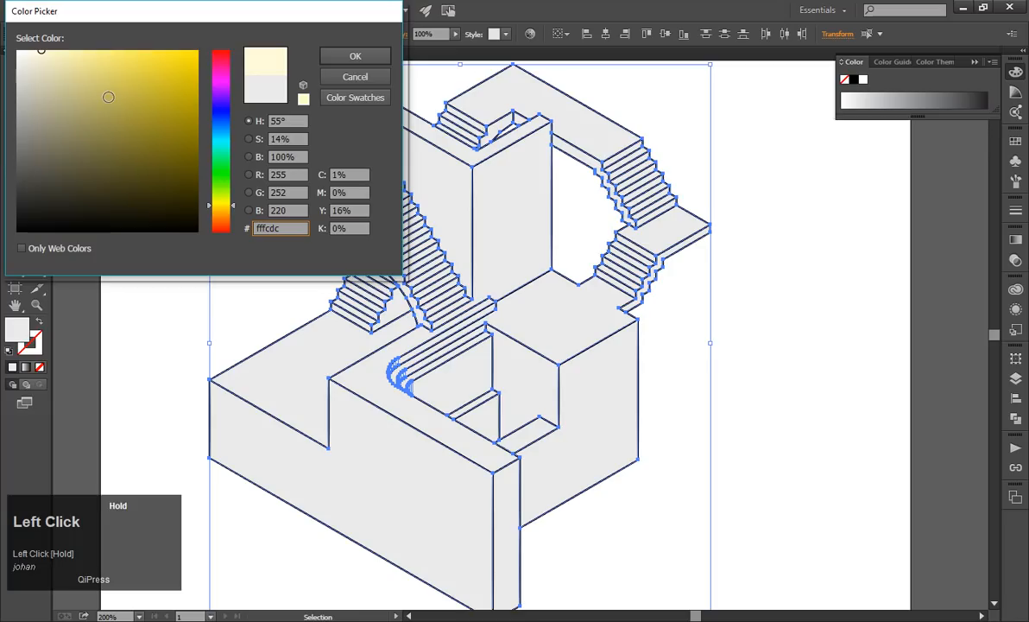
click(355, 57)
click(264, 196)
alt+scroll(430, 330, down, 1)
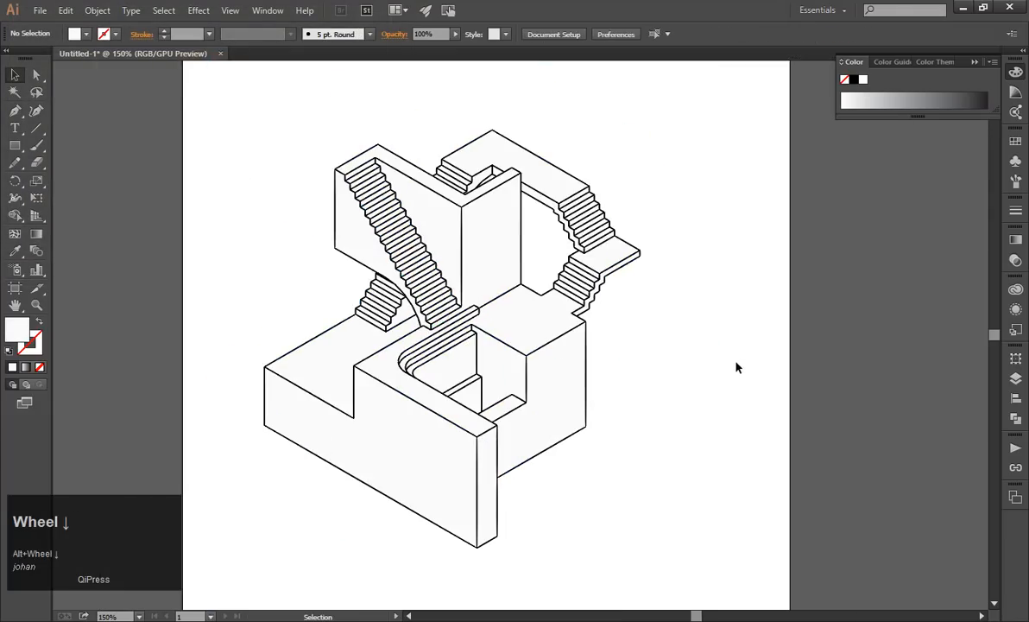
Select the upper walkway's top face again and all objects sharing its appearance.
scroll(739, 364, up, 2)
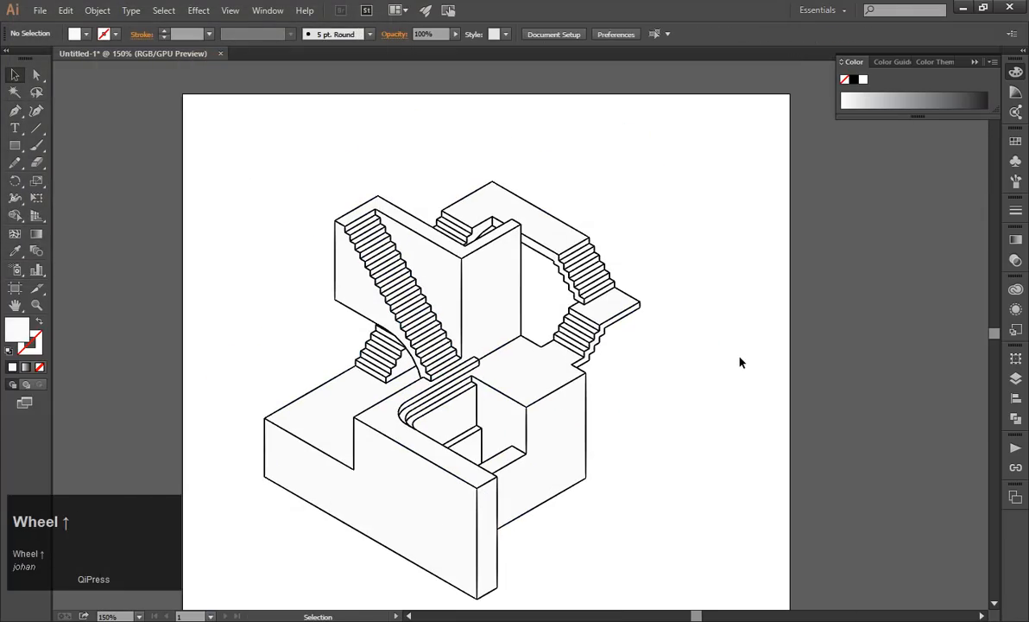
alt+scroll(548, 222, up, 2)
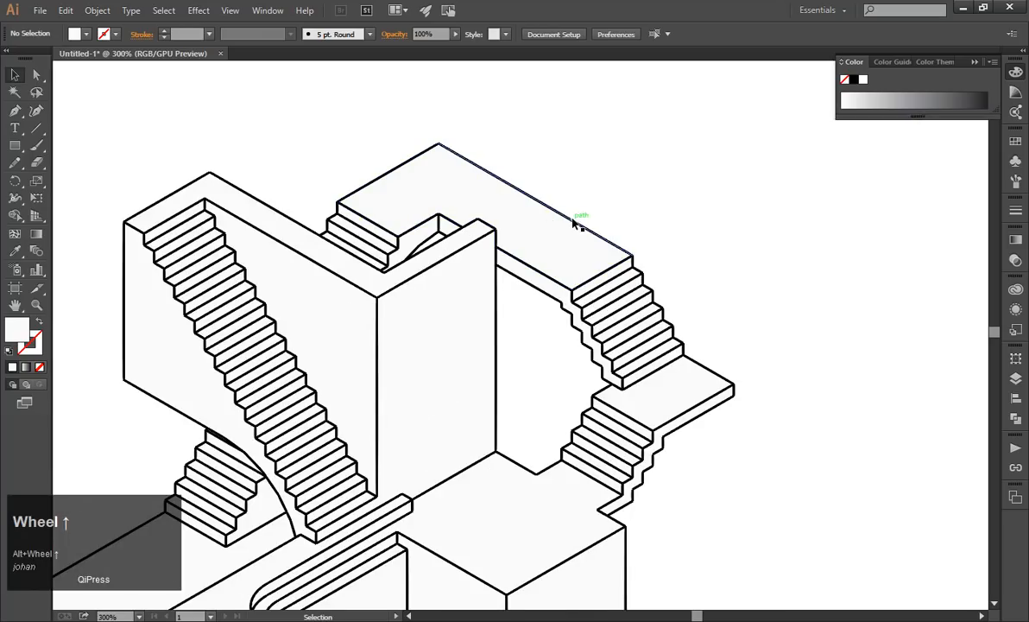
alt+scroll(557, 240, down, 1)
scroll(557, 239, down, 1)
click(559, 243)
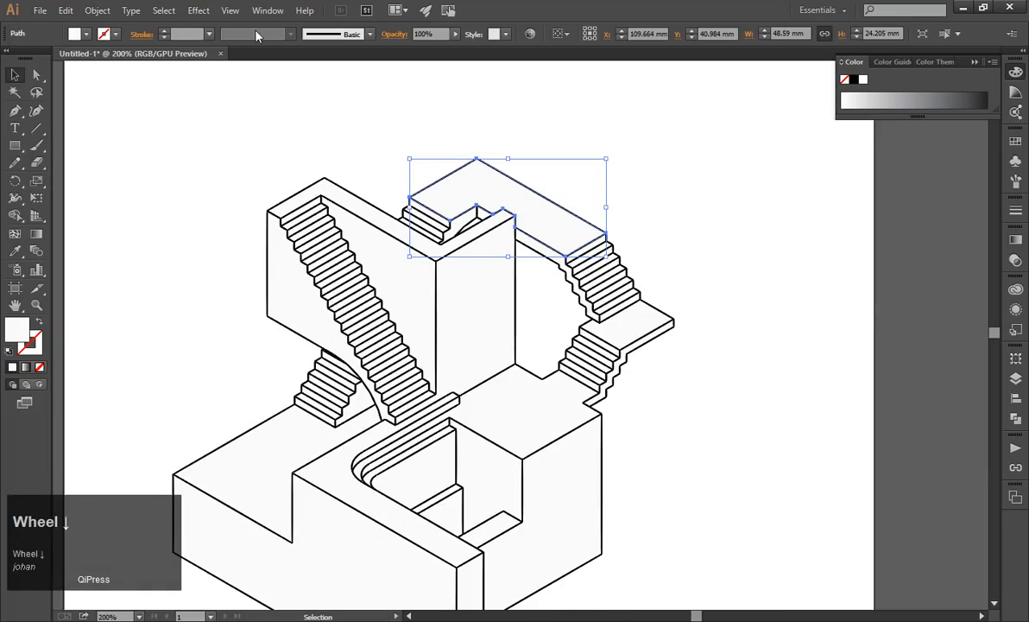
click(190, 11)
mouse_move(164, 11)
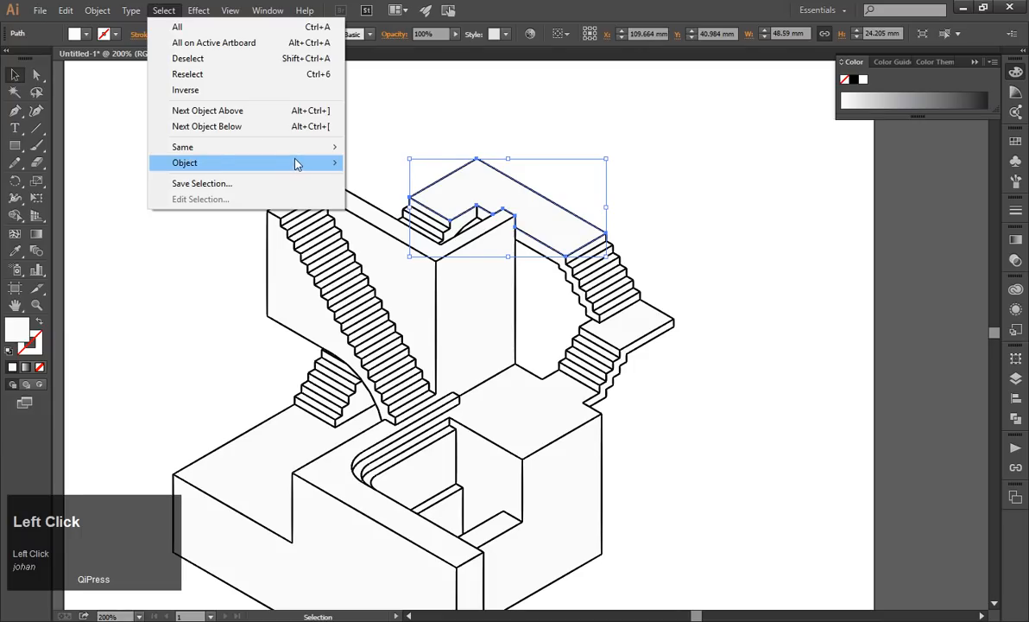
mouse_move(302, 146)
click(371, 146)
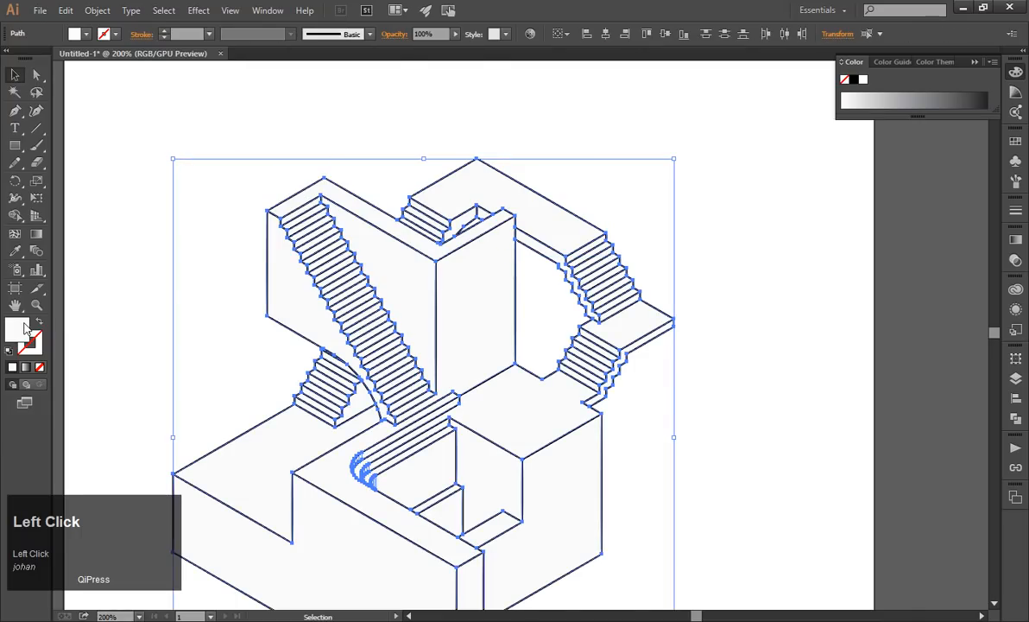
Set the fill of the selected faces to the stronger pale yellow fff9b0.
double_click(26, 329)
drag(131, 68, 73, 47)
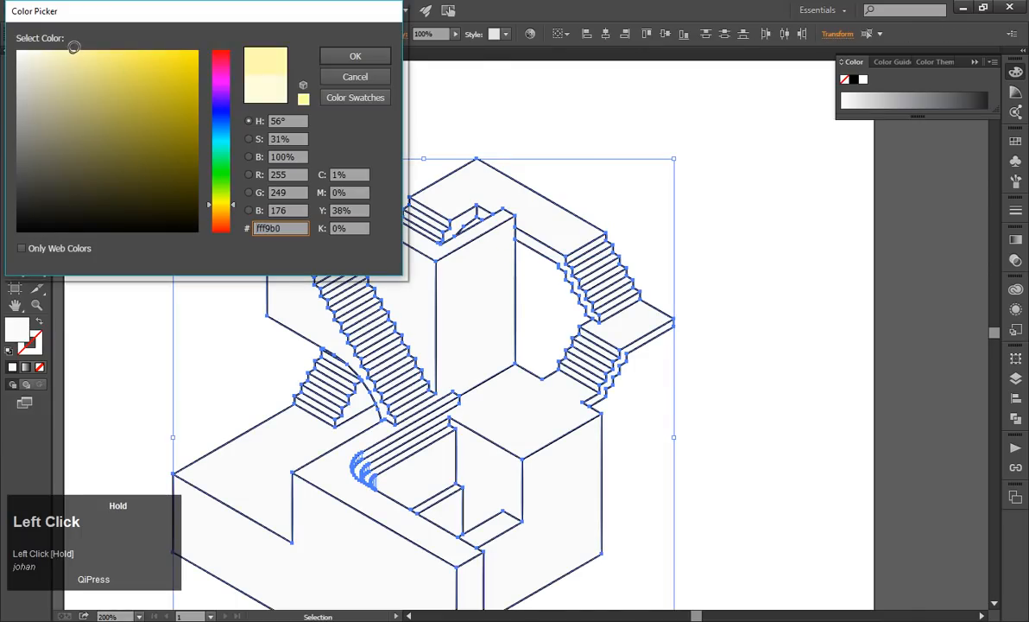
click(355, 55)
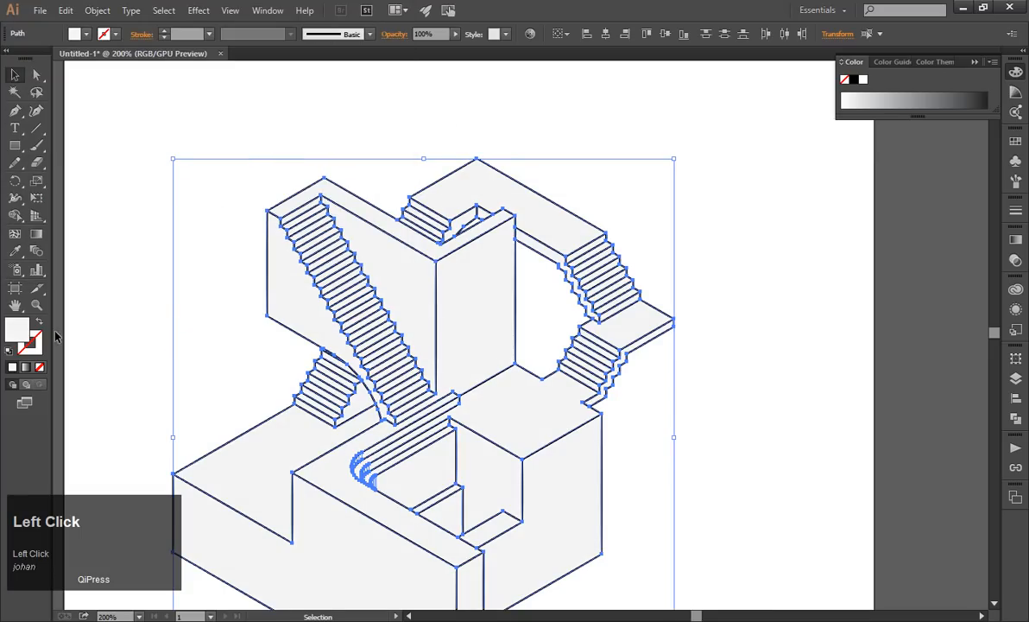
Recheck the fill colour without changing it, try a grey from the colour spectrum on the selected faces and undo it.
double_click(25, 331)
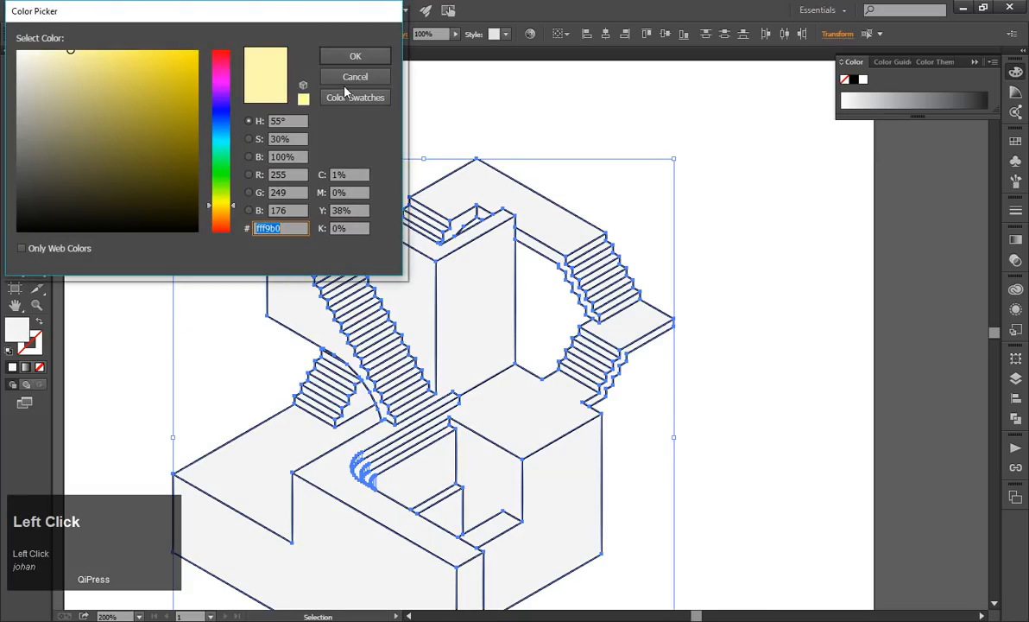
click(354, 78)
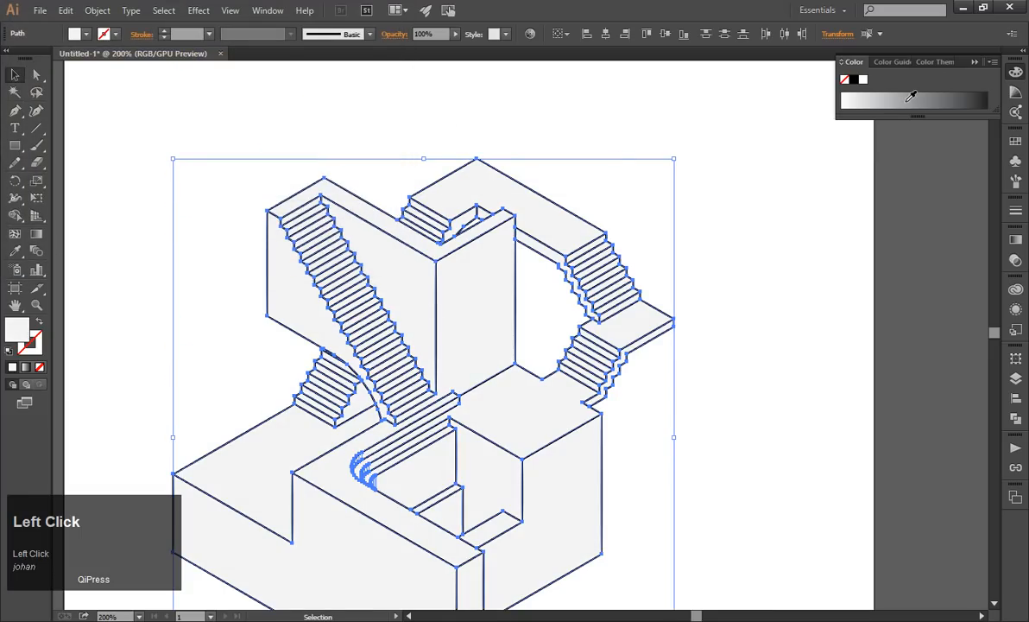
click(907, 100)
key(ctrl+z)
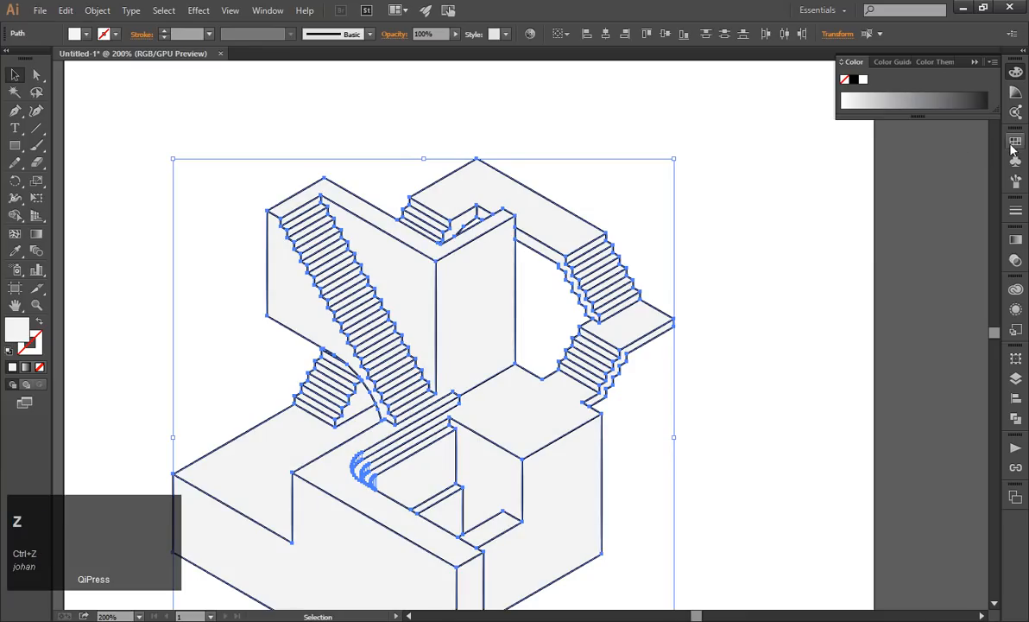
Fill the selected faces with the bright yellow swatch and lighten that fill to a pale yellow around fff9ab.
click(1015, 144)
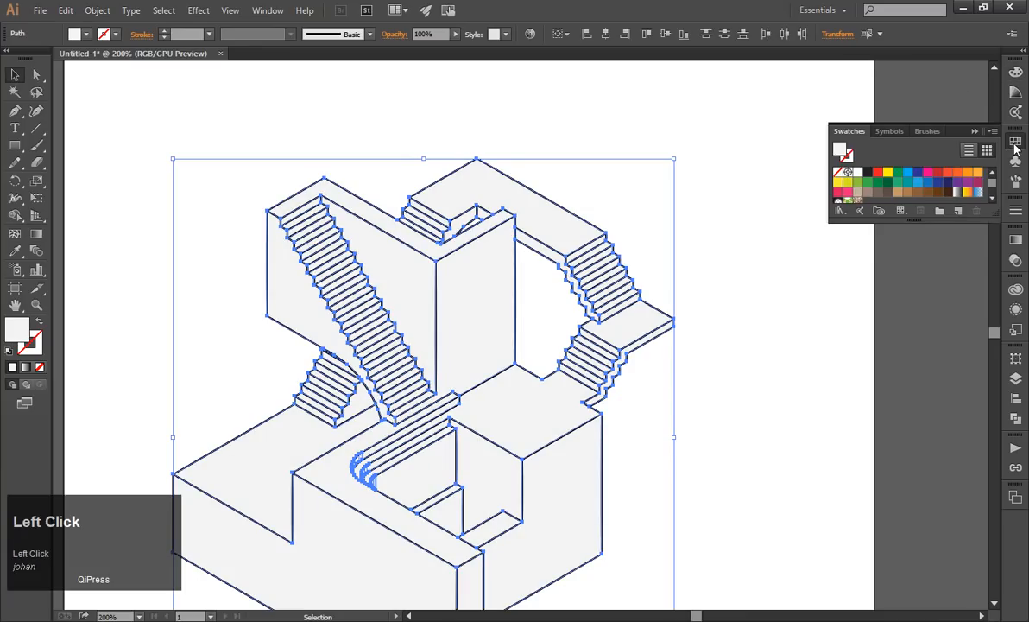
click(888, 173)
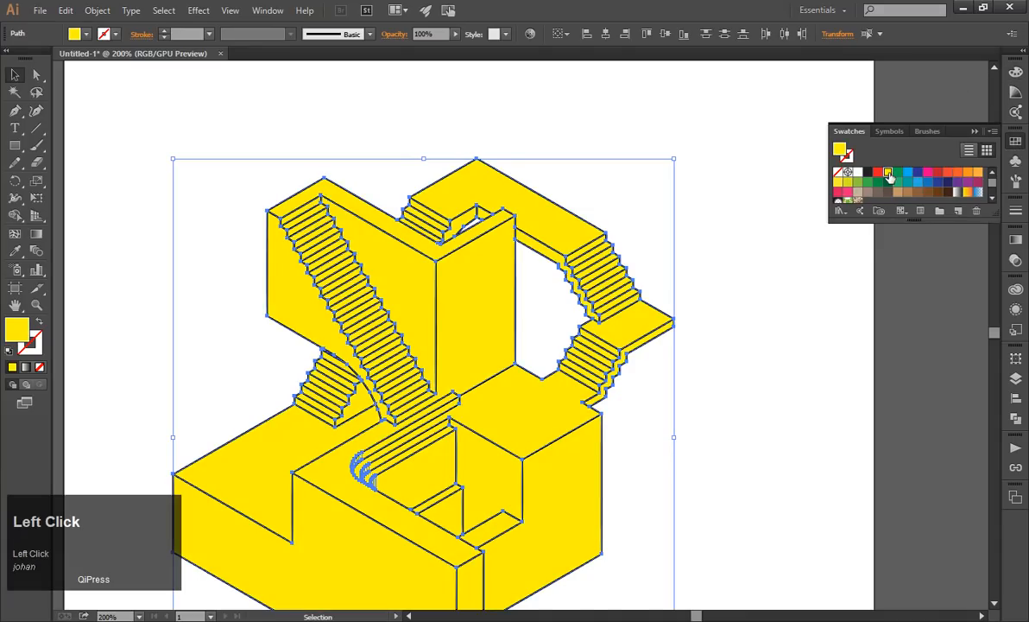
double_click(10, 337)
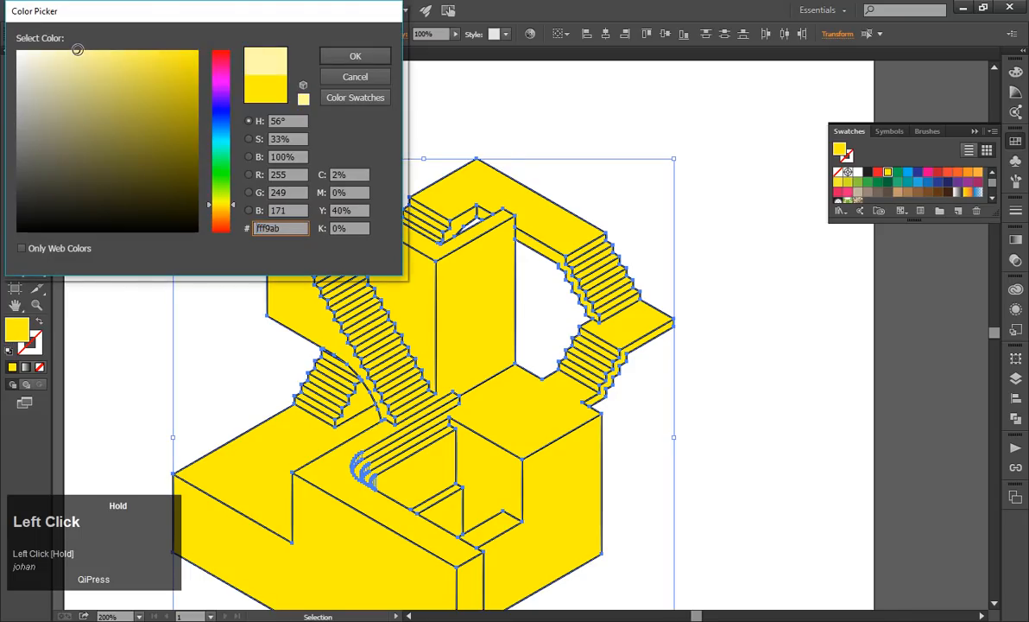
click(347, 55)
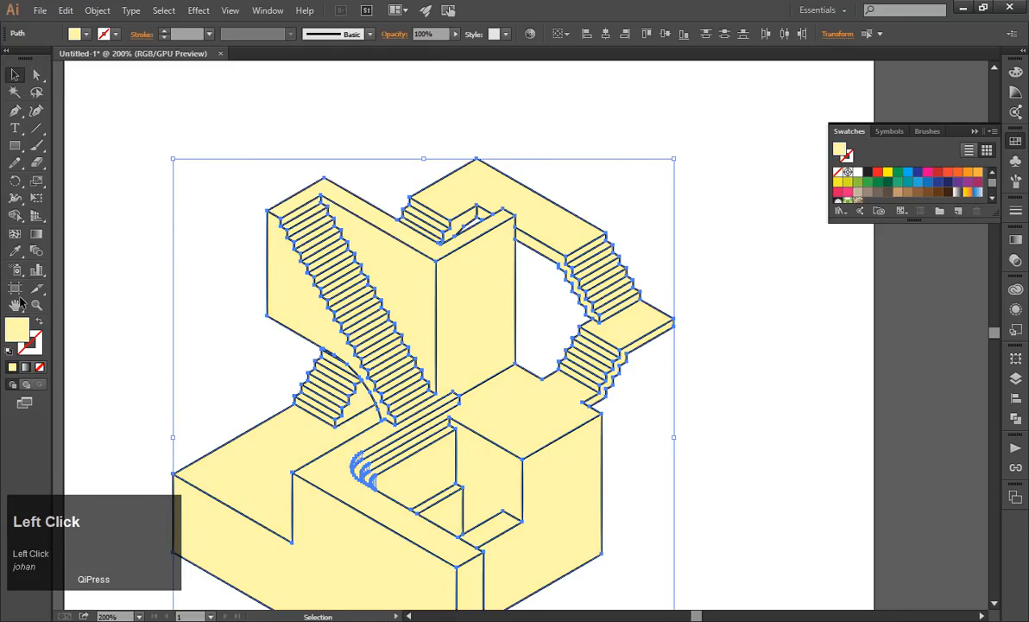
Soften the selected faces' fill to a pale cream, collapse the swatches and deselect the artwork.
double_click(22, 335)
drag(94, 62, 51, 55)
click(355, 55)
click(975, 131)
click(772, 145)
alt+scroll(773, 144, down, 1)
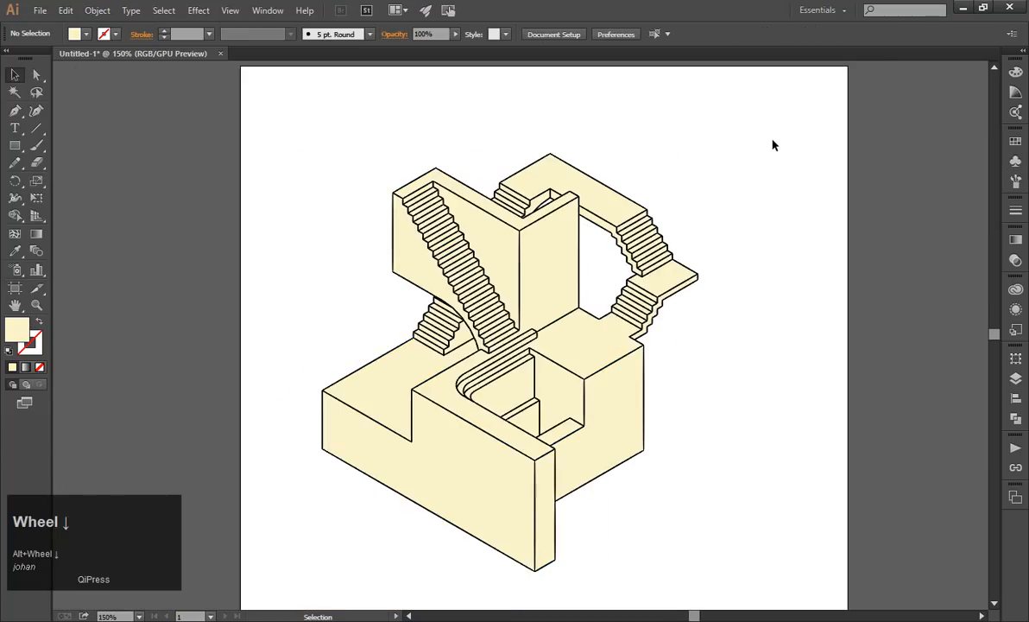
alt+scroll(768, 154, down, 1)
alt+scroll(793, 186, up, 2)
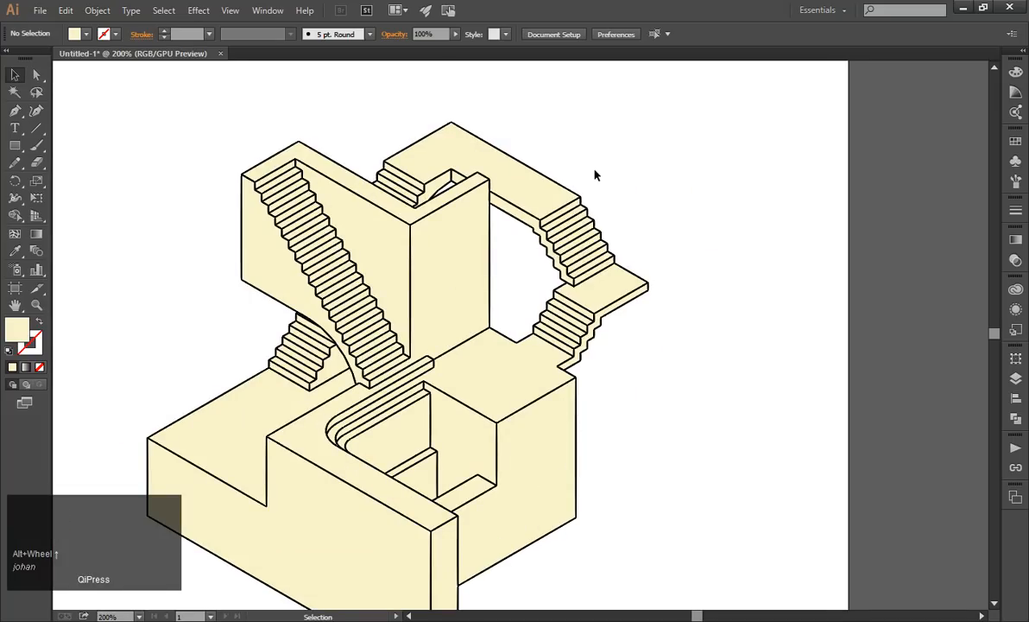
Select the black outline along the upper walkway's edge and extend the selection to every path with the same appearance.
click(523, 167)
click(687, 199)
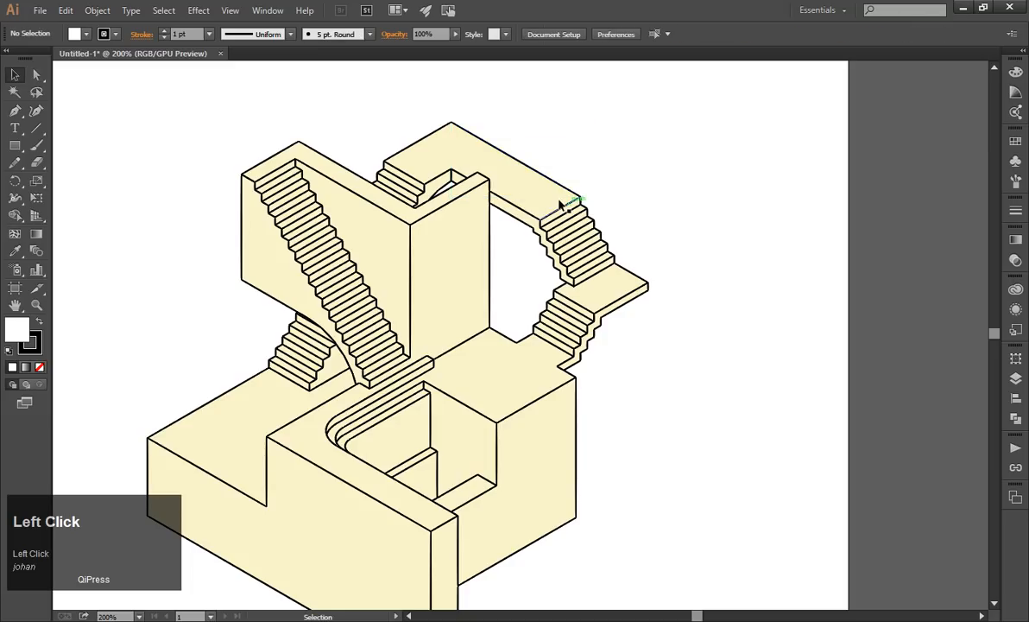
click(564, 189)
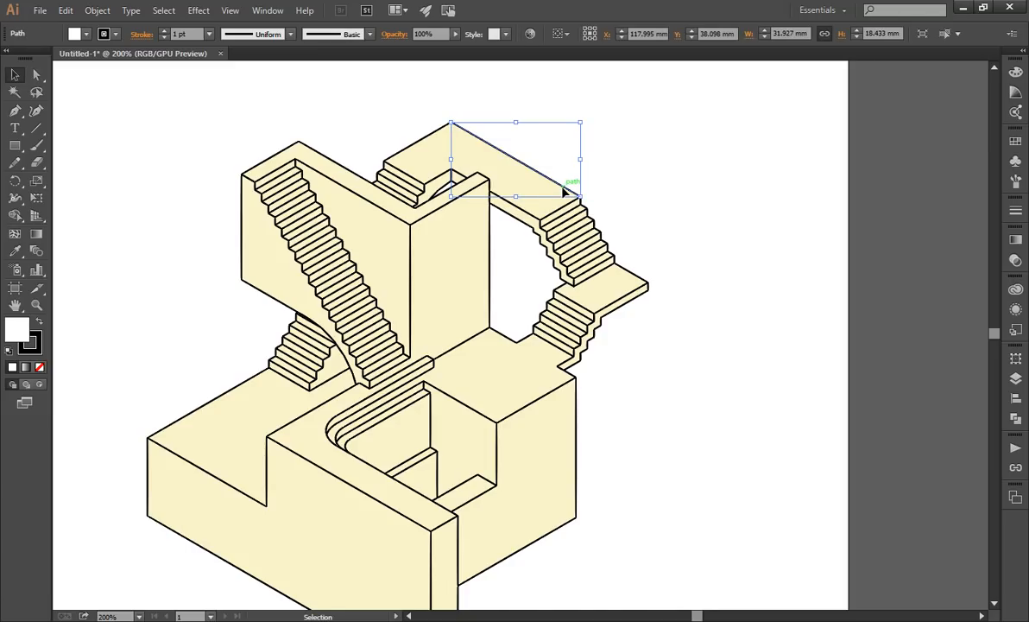
click(163, 10)
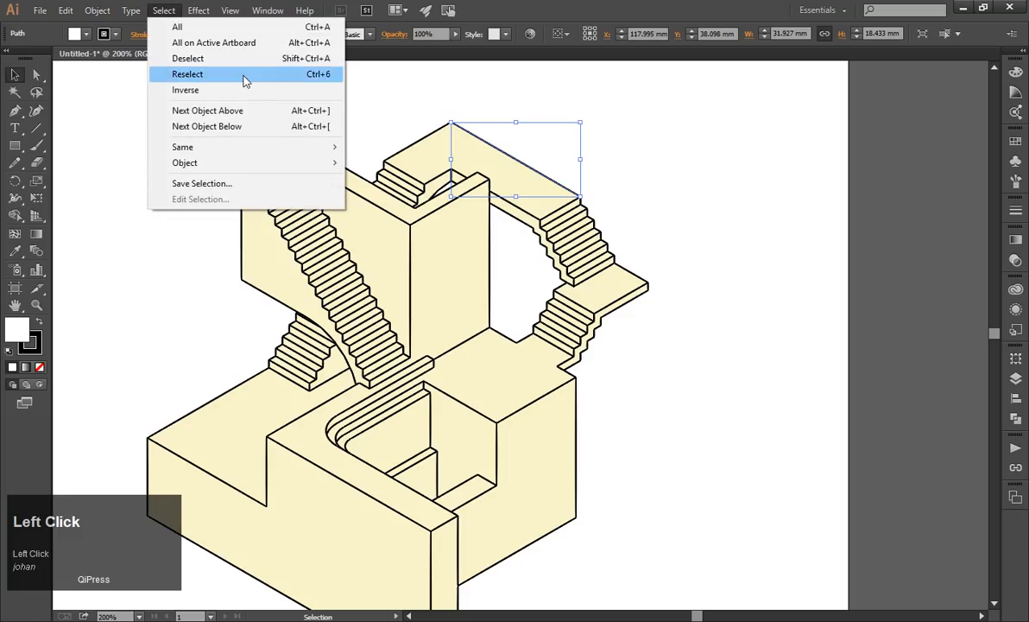
mouse_move(312, 147)
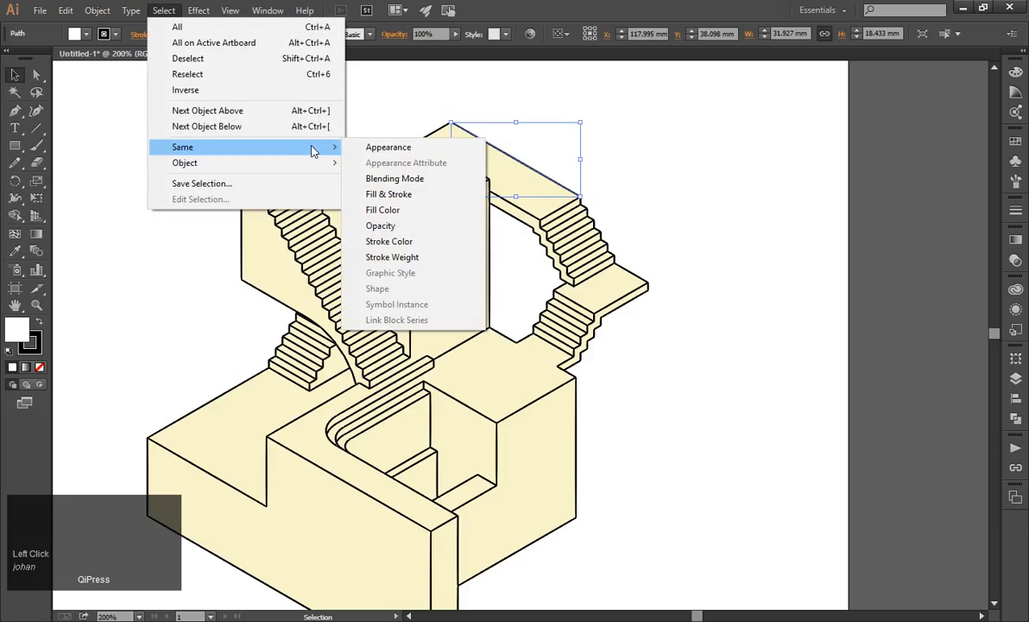
click(388, 148)
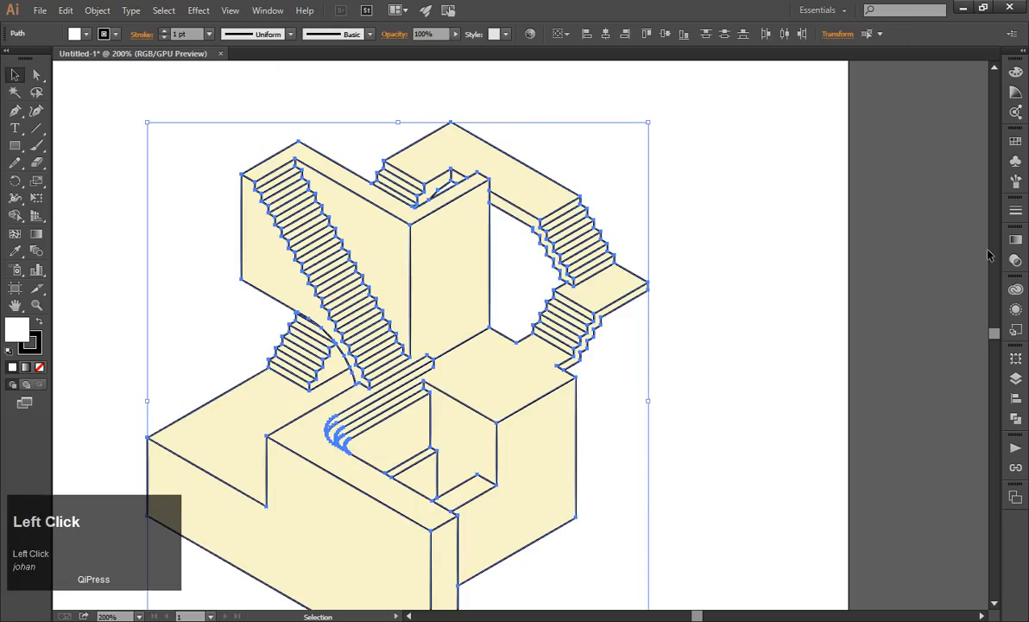
Review the stroke weight options for the selected outlines without changing them, and close the stroke settings.
click(1016, 212)
click(940, 219)
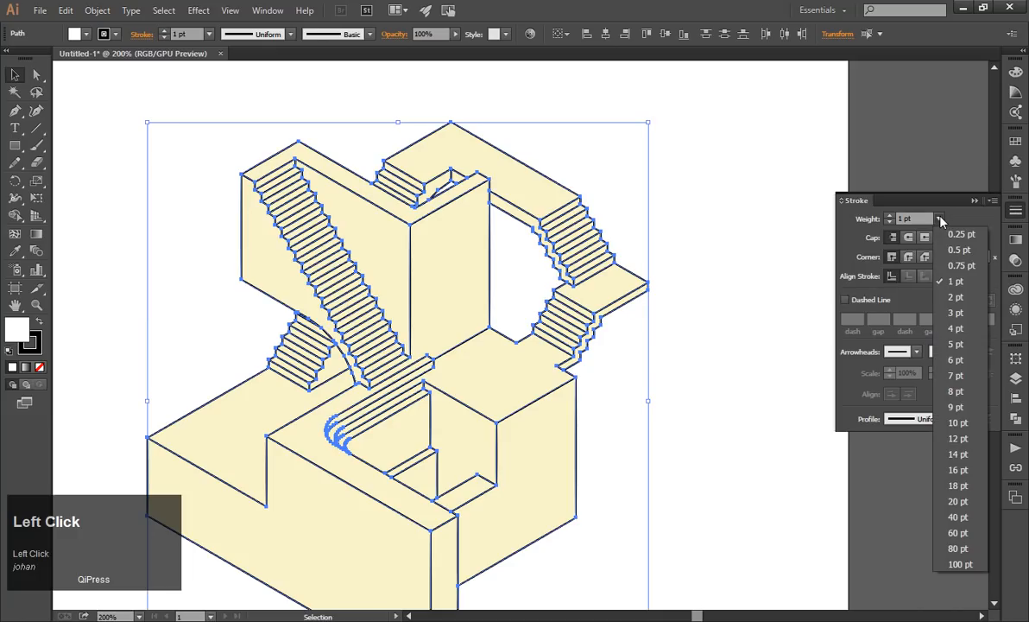
click(940, 219)
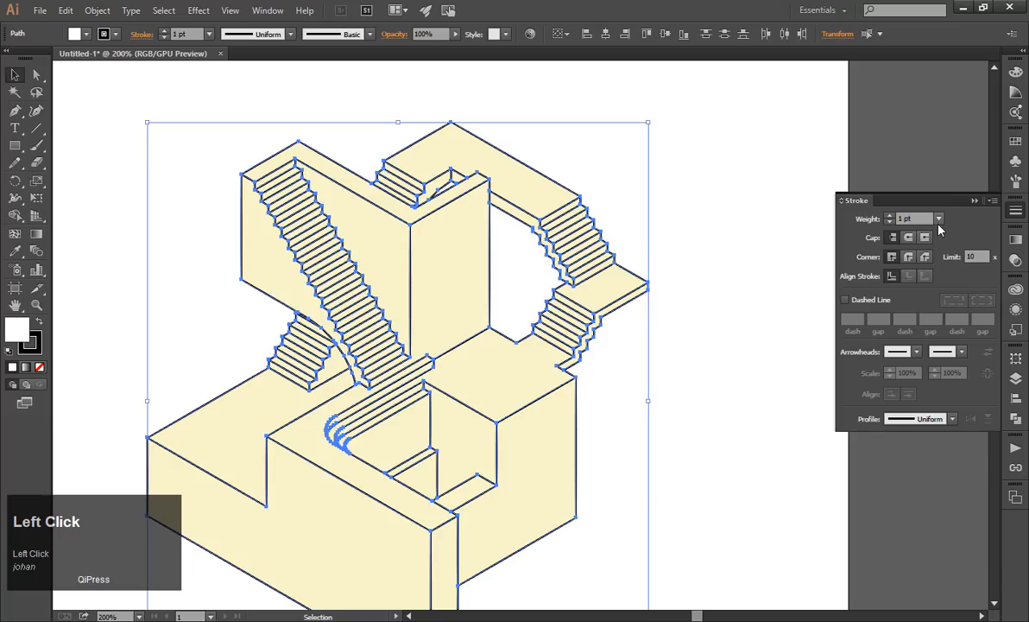
click(939, 221)
click(941, 221)
click(1015, 213)
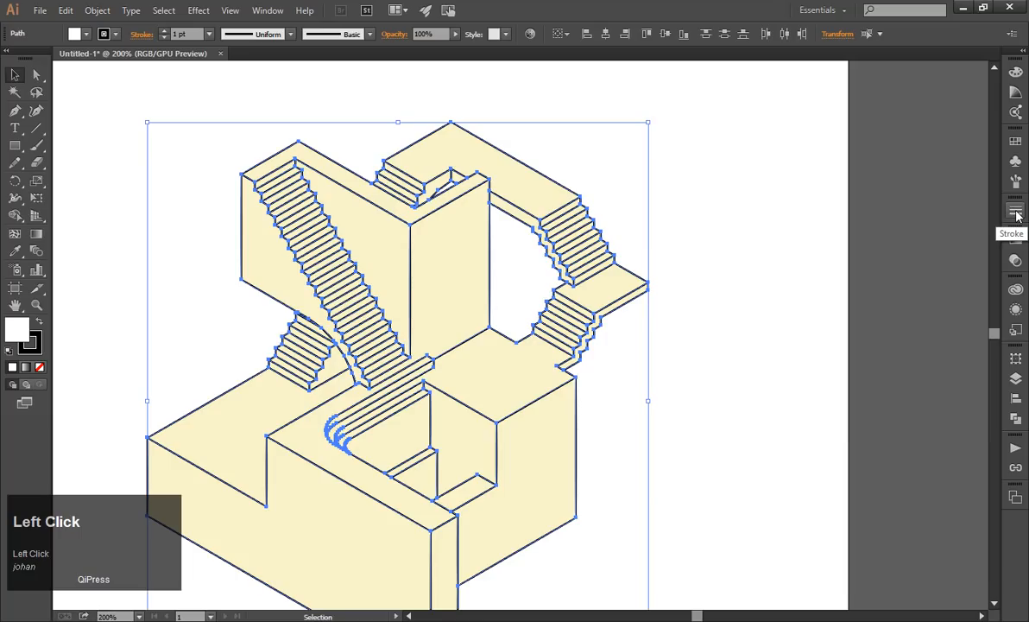
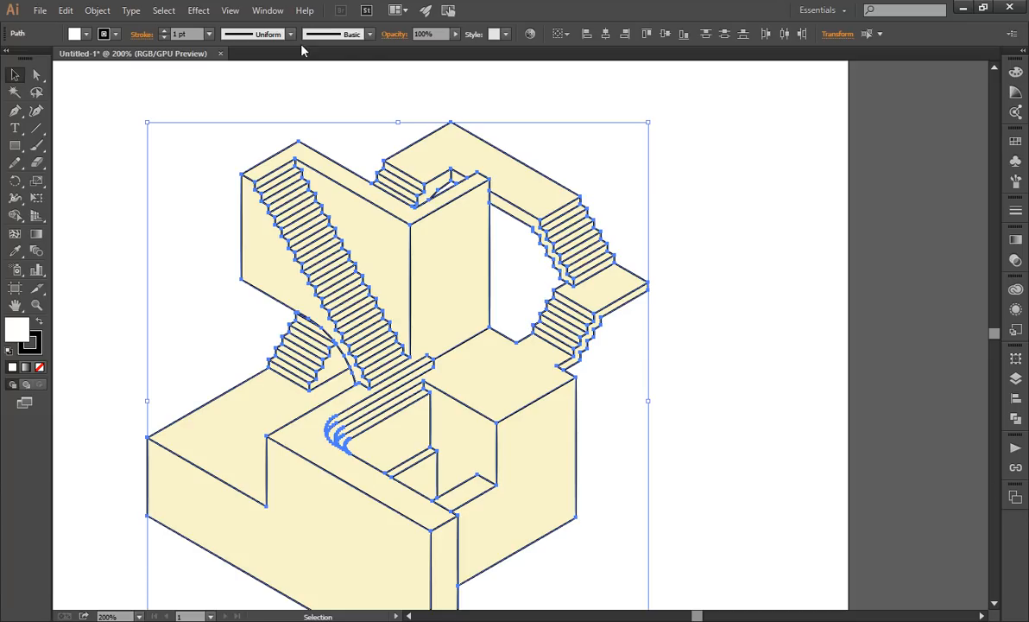
Open the stroke settings, set the selected black outlines' stroke weight to 0.25 pt, and deselect the artwork.
click(265, 12)
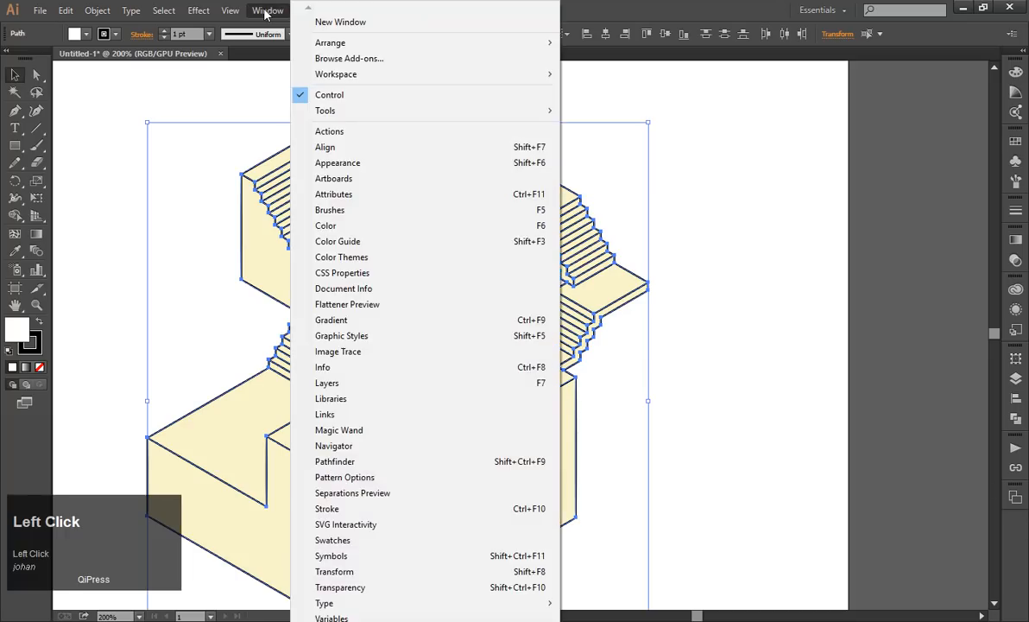
scroll(345, 587, down, 2)
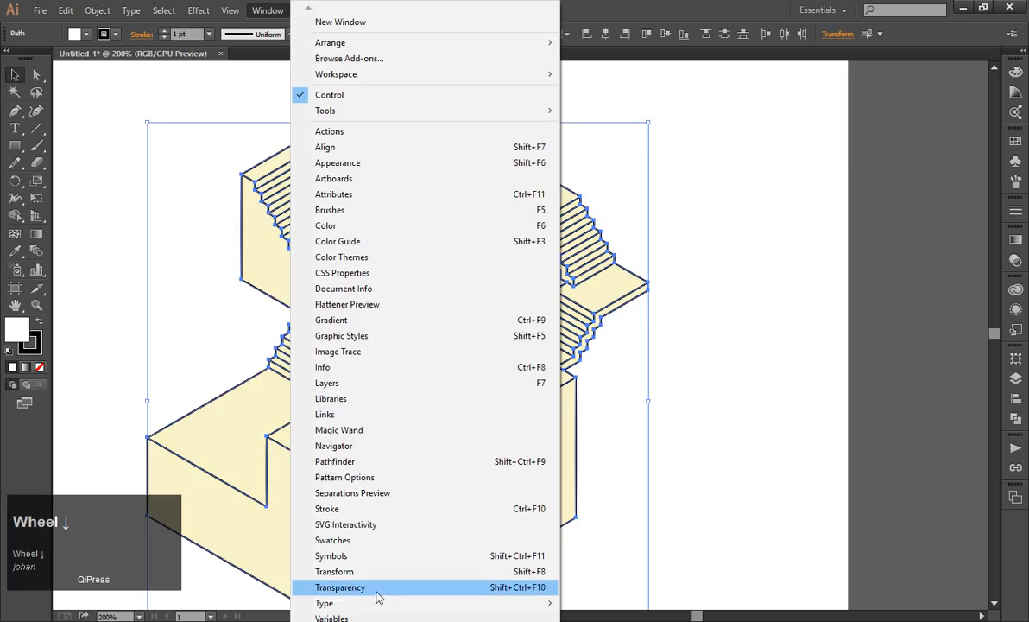
click(328, 508)
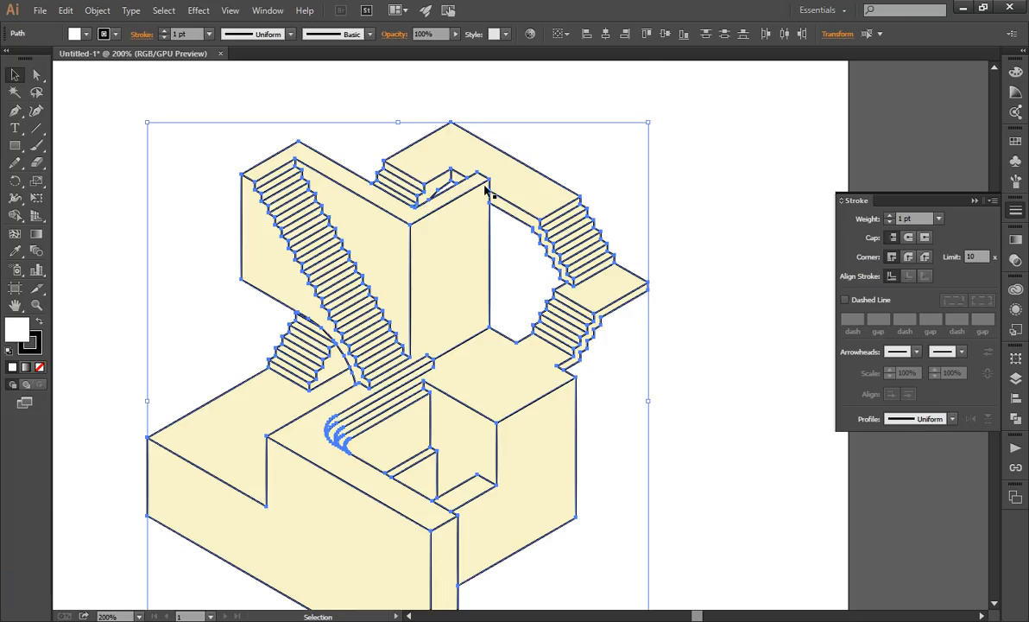
scroll(486, 190, down, 1)
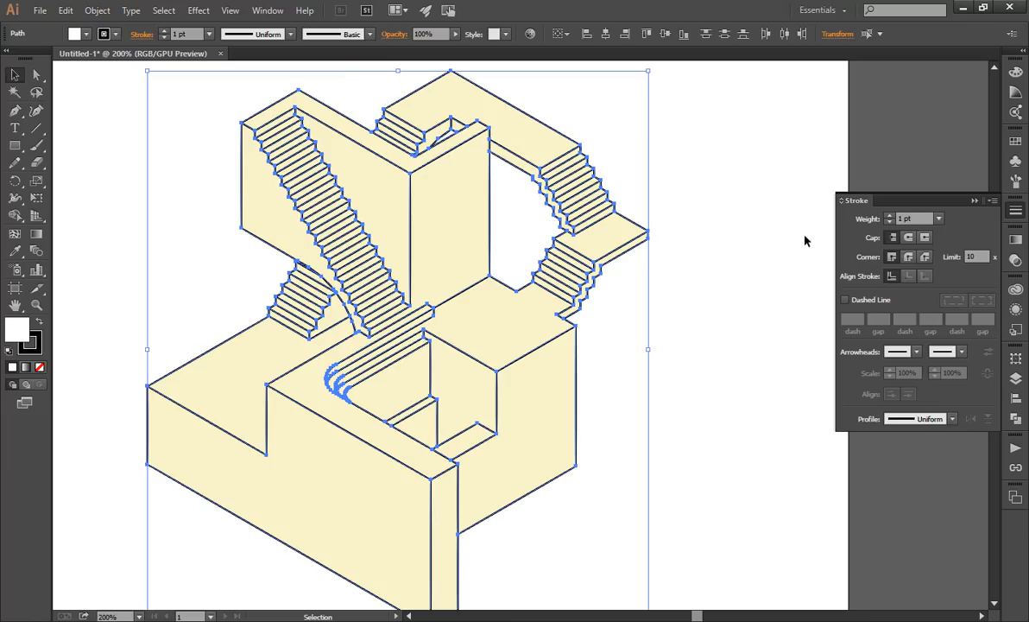
click(938, 218)
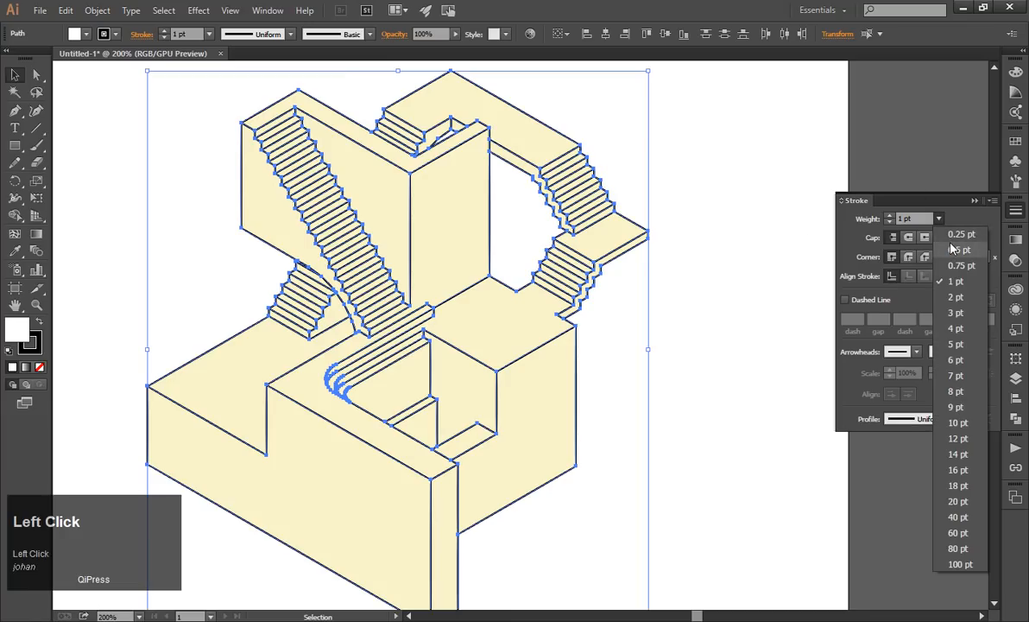
click(952, 249)
click(939, 218)
click(944, 234)
scroll(661, 229, up, 1)
scroll(656, 233, down, 1)
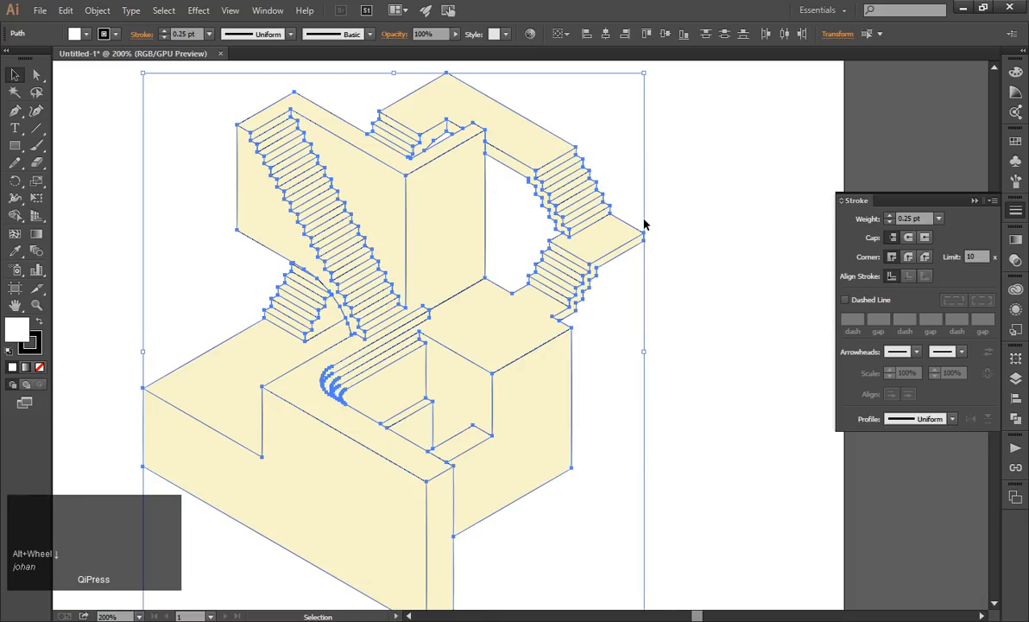
click(667, 208)
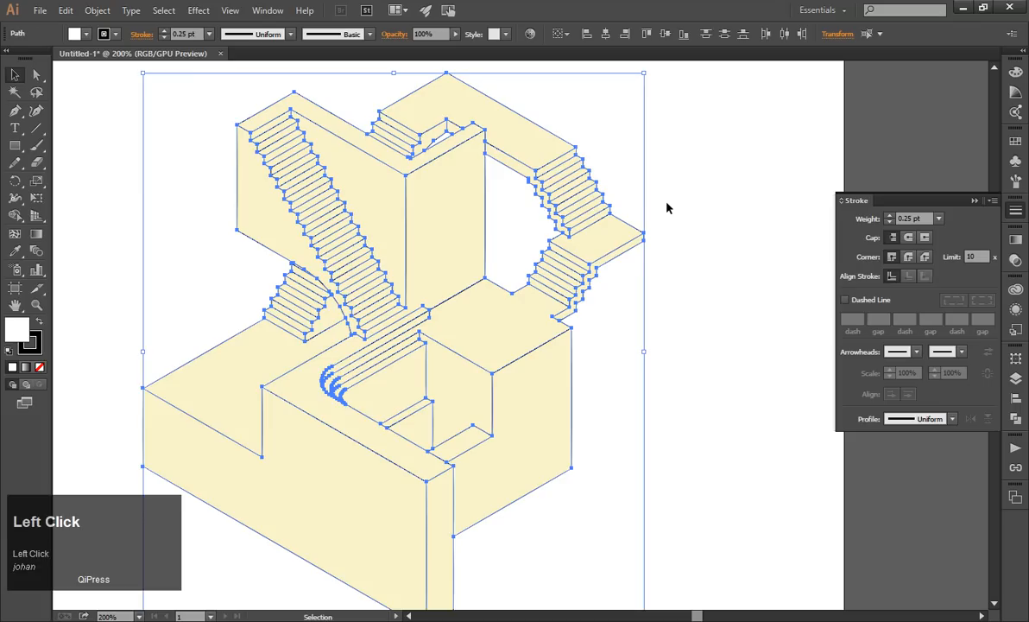
Examine the thinned outlines around the tall wall's lower corner up close and across the whole staircase.
scroll(486, 279, up, 1)
scroll(486, 279, down, 1)
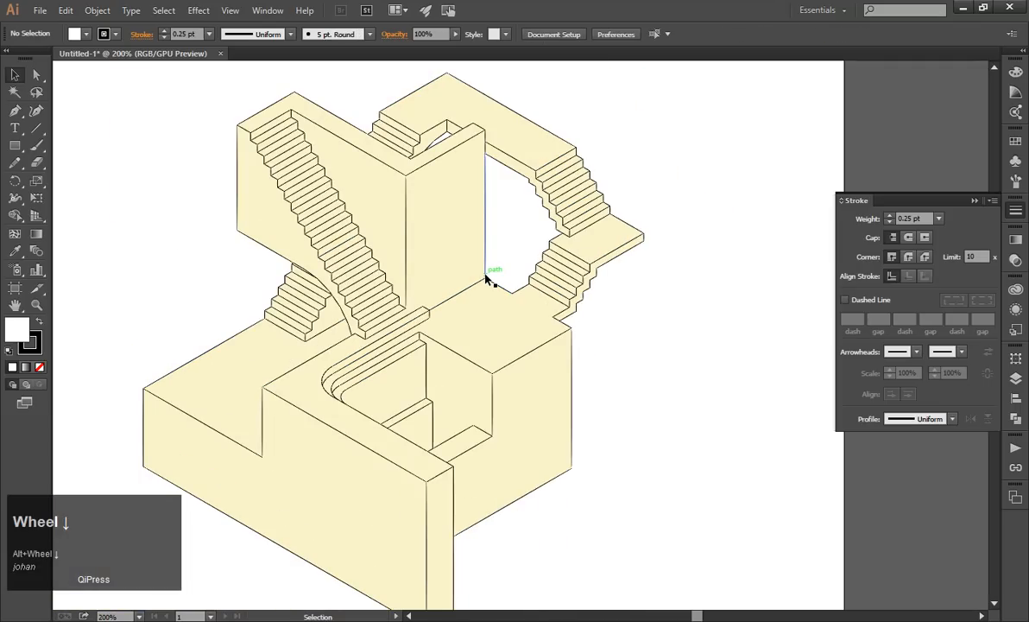
scroll(486, 279, up, 2)
click(480, 288)
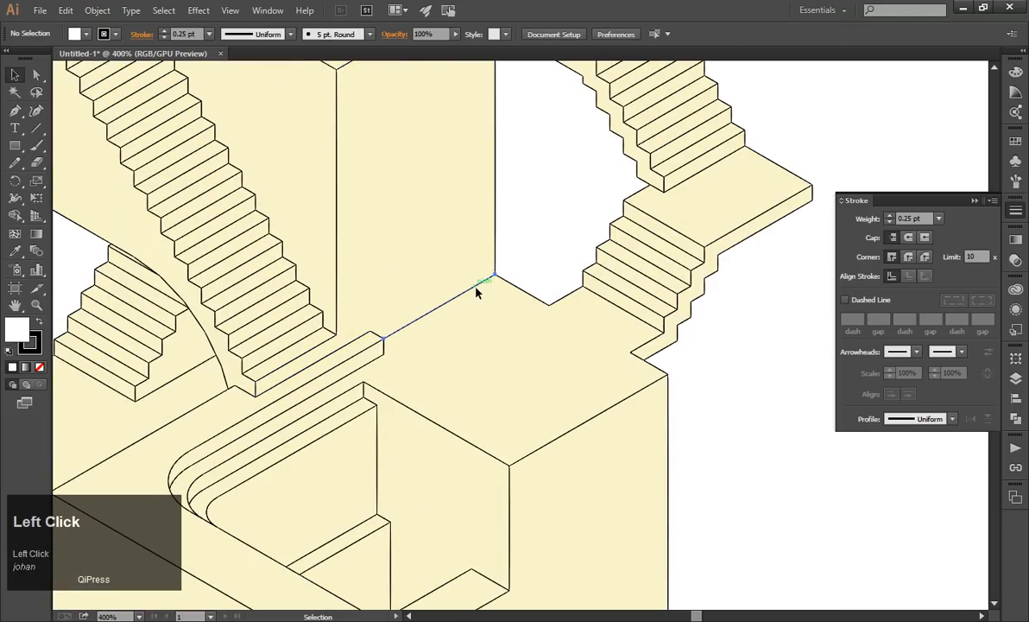
scroll(518, 277, up, 4)
scroll(487, 278, up, 2)
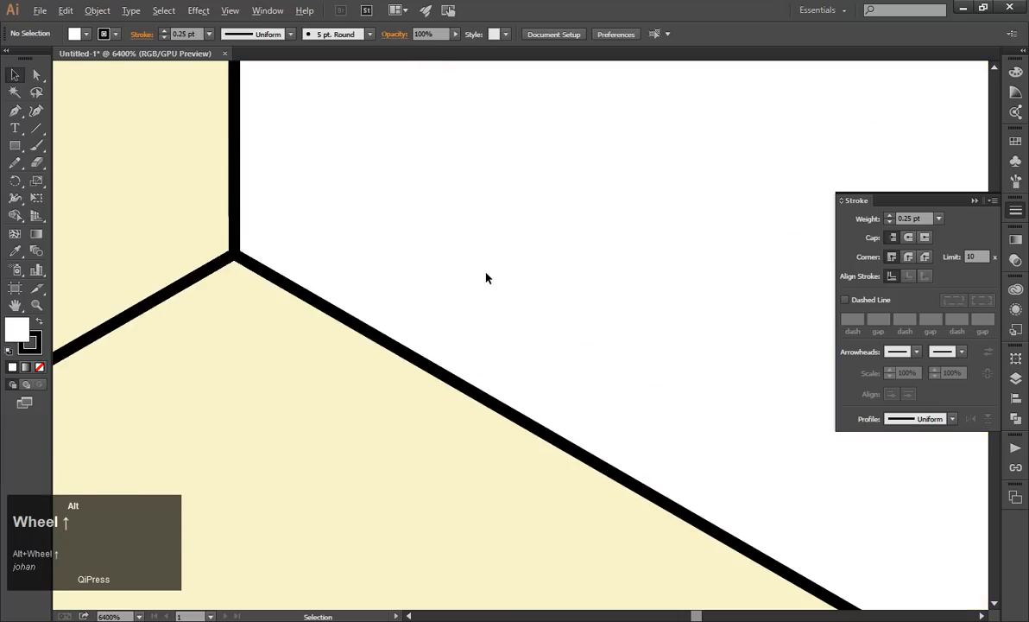
scroll(485, 276, down, 3)
scroll(486, 276, down, 11)
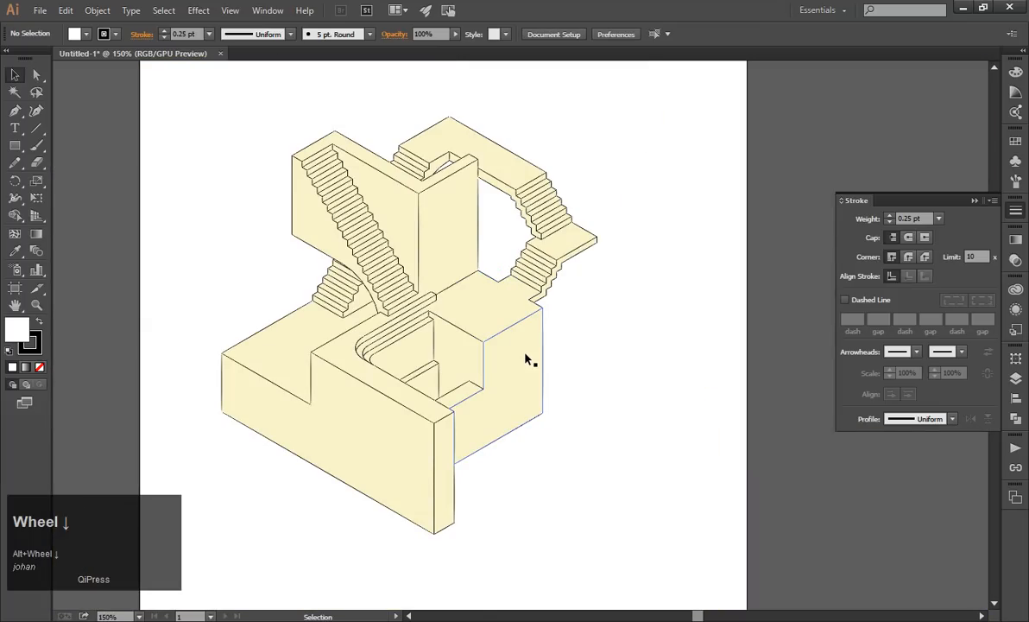
Select the outer silhouette edges of the building's base, from the right block around the front wall to the left vertical edge.
click(544, 391)
scroll(537, 413, up, 2)
shift+click(530, 423)
scroll(392, 466, down, 2)
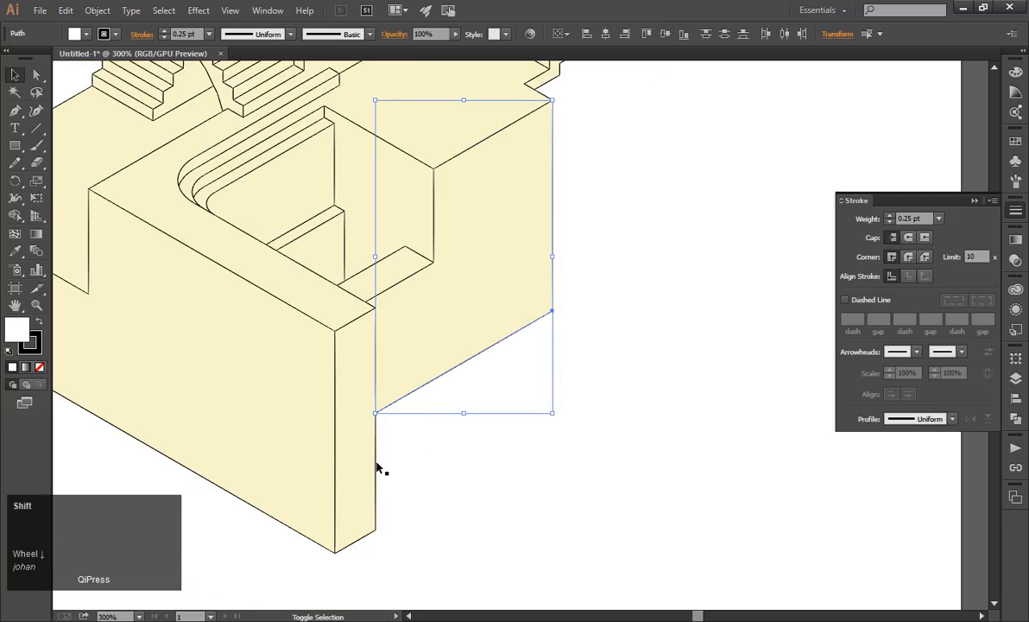
shift+click(376, 465)
shift+click(361, 542)
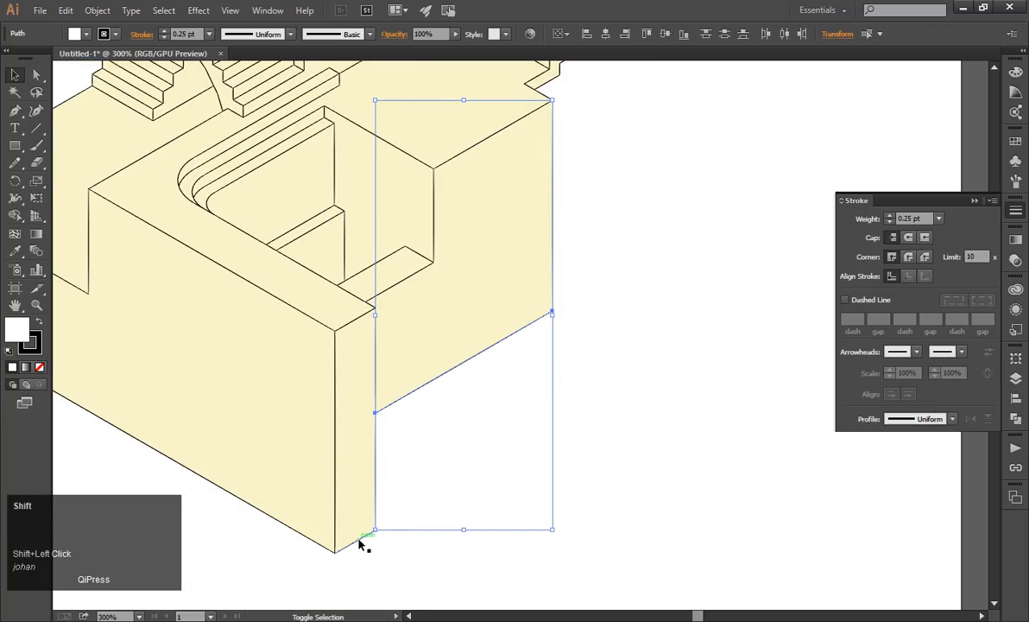
shift+click(334, 545)
scroll(510, 462, down, 3)
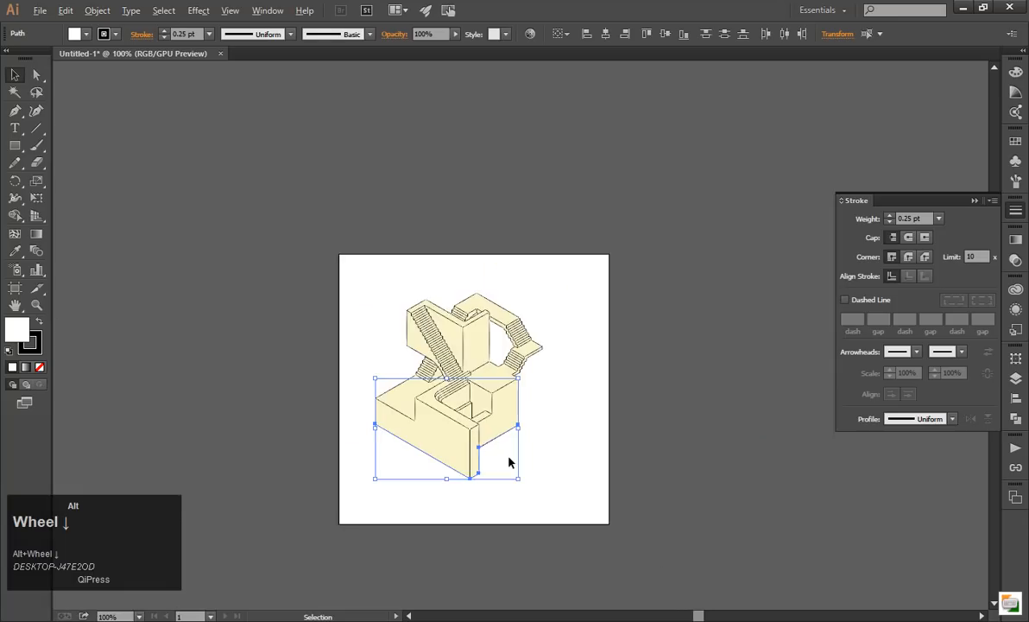
scroll(384, 420, up, 3)
scroll(363, 372, up, 2)
shift+click(361, 371)
Set the selected base silhouette edges' stroke weight to 1 pt and deselect them.
click(939, 219)
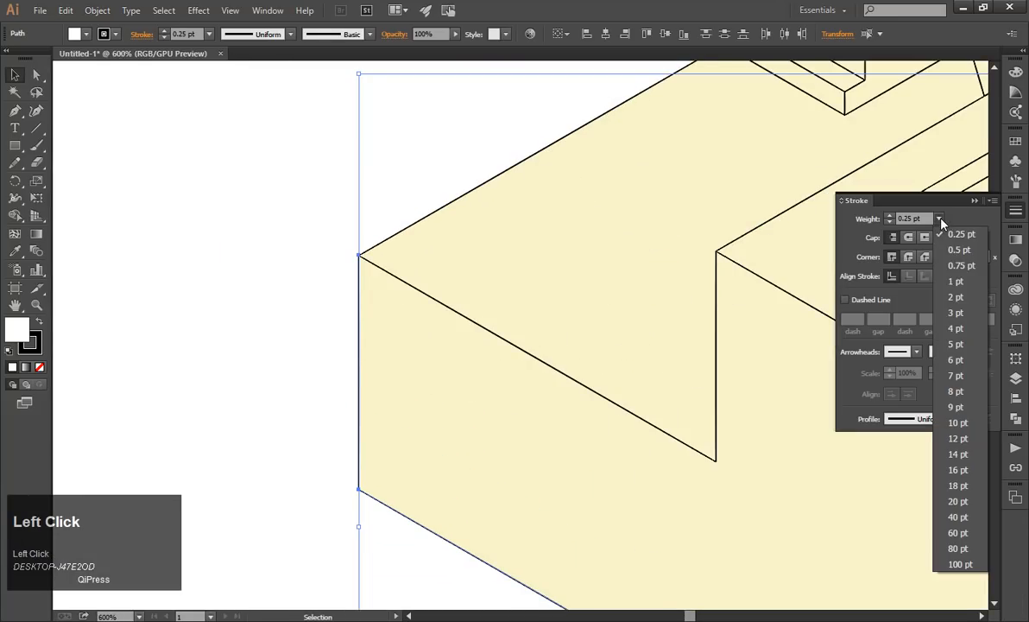
click(955, 297)
click(939, 222)
click(893, 265)
click(331, 292)
alt+scroll(325, 294, down, 4)
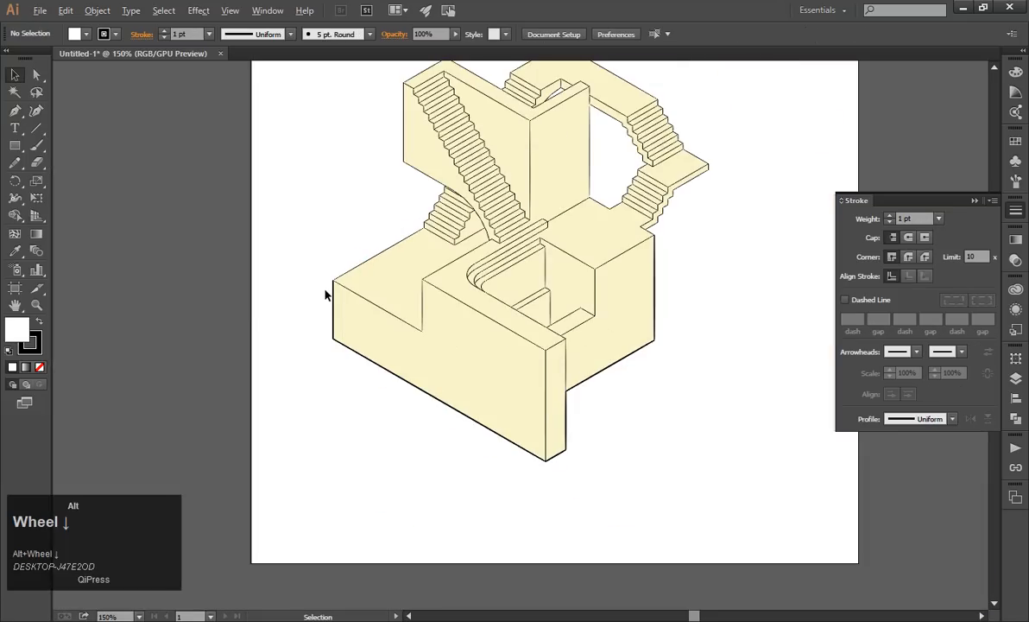
Select the left platform's back edge together with the outer edges of the lower steps on the small left staircase.
alt+scroll(299, 274, up, 2)
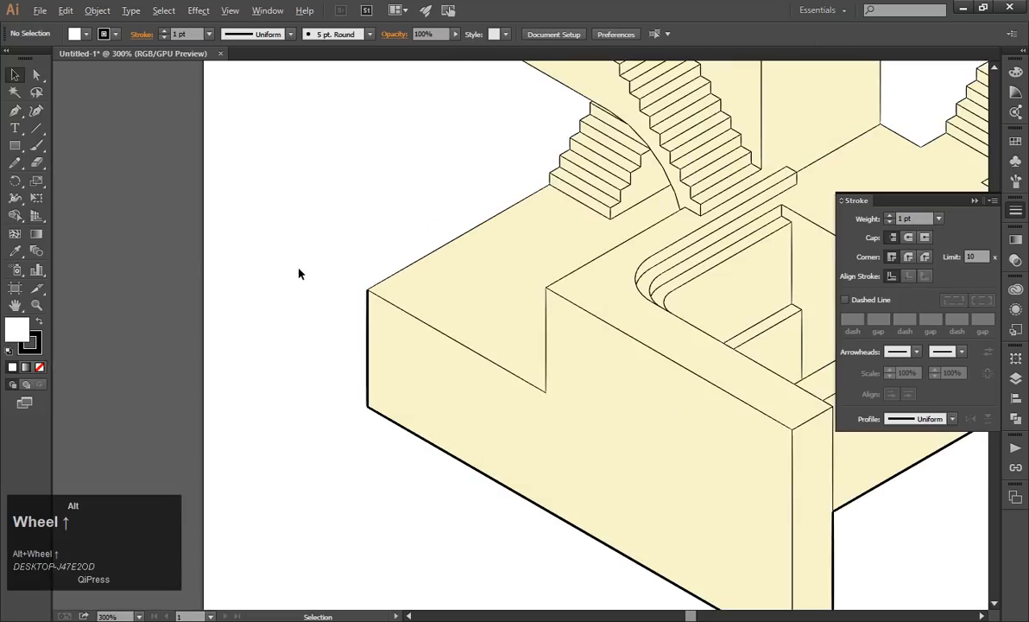
click(442, 249)
alt+scroll(537, 200, up, 4)
shift+click(499, 220)
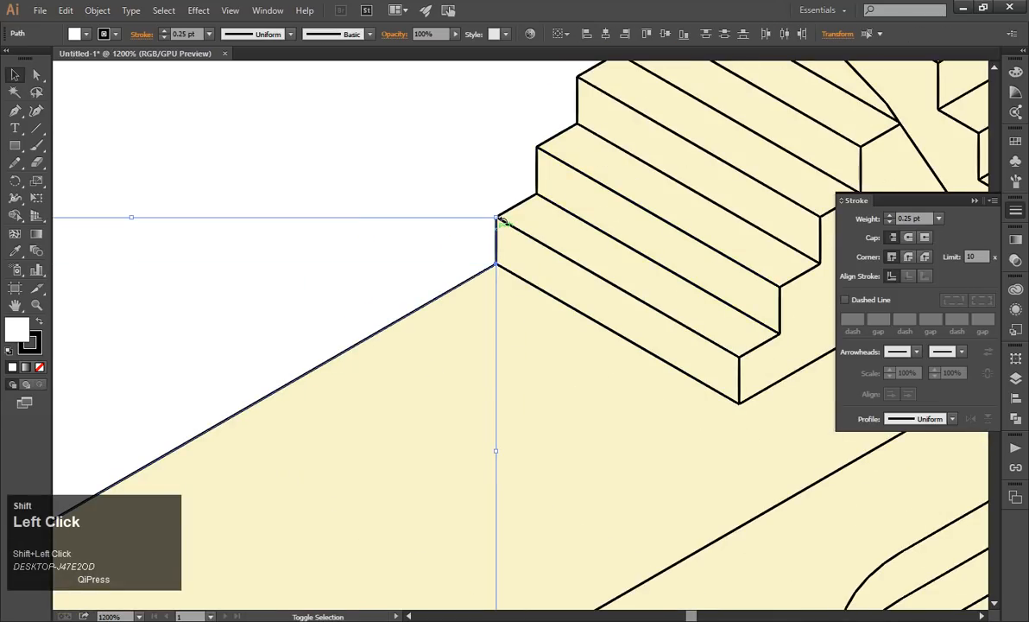
shift+click(514, 208)
shift+click(538, 156)
shift+click(553, 138)
shift+click(577, 103)
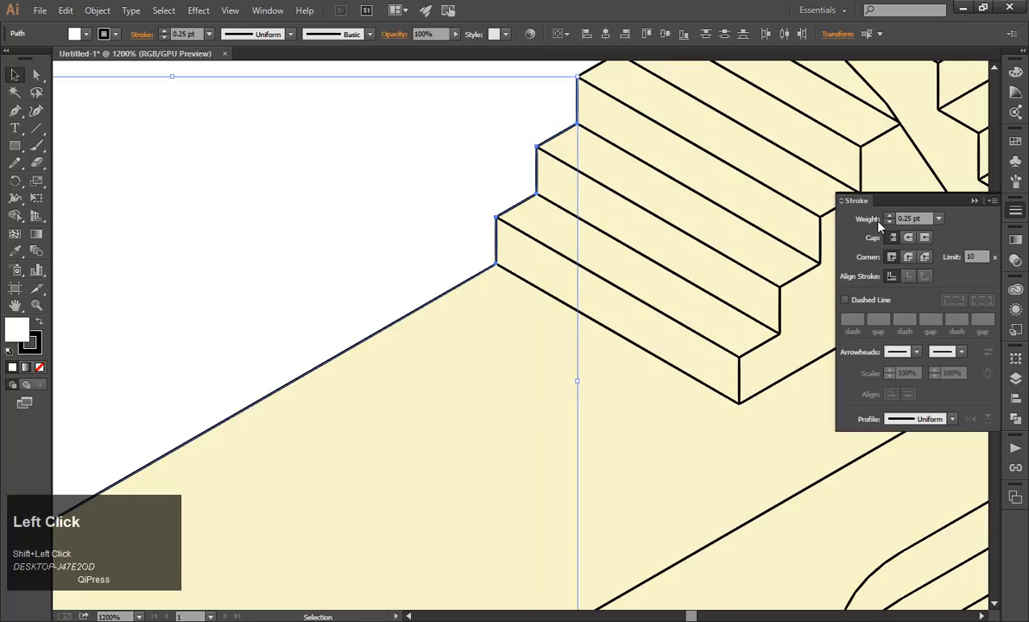
Match the selected platform and step edges to the thick base outline with the Eyedropper tool, and deselect them.
click(939, 218)
click(938, 219)
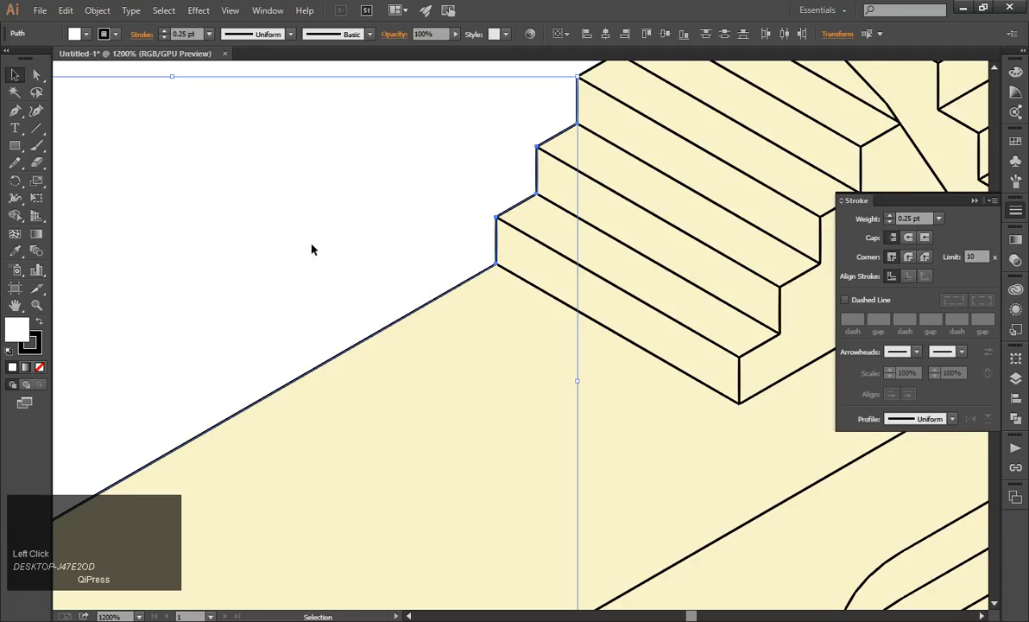
scroll(462, 241, down, 3)
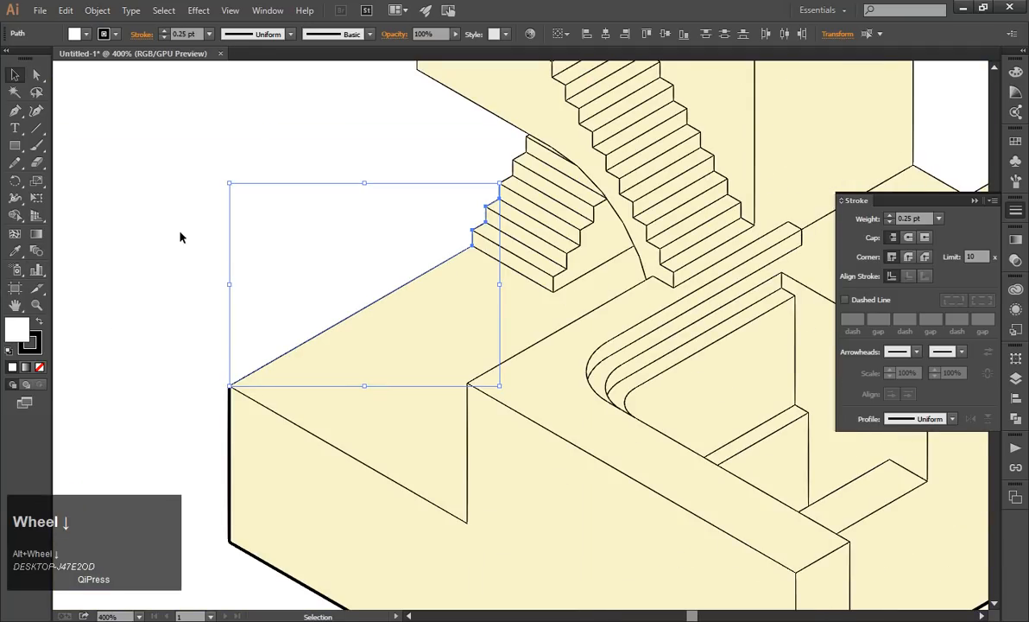
click(15, 252)
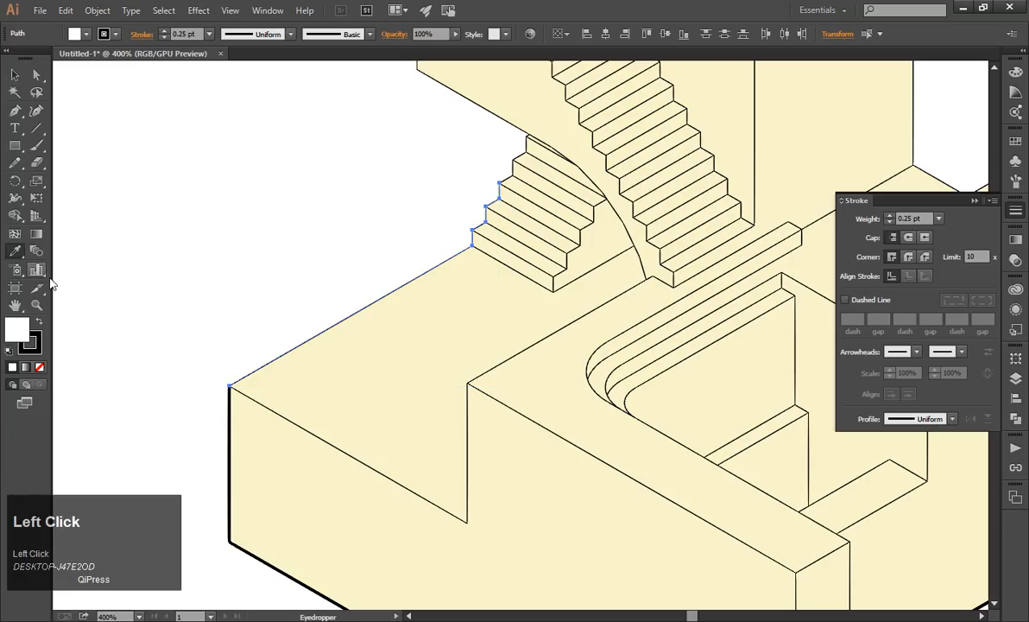
click(230, 412)
click(232, 409)
key(v)
click(398, 179)
Select the outer edges of the small left staircase's upper steps and the tall wall's lower and left edges.
scroll(399, 179, up, 3)
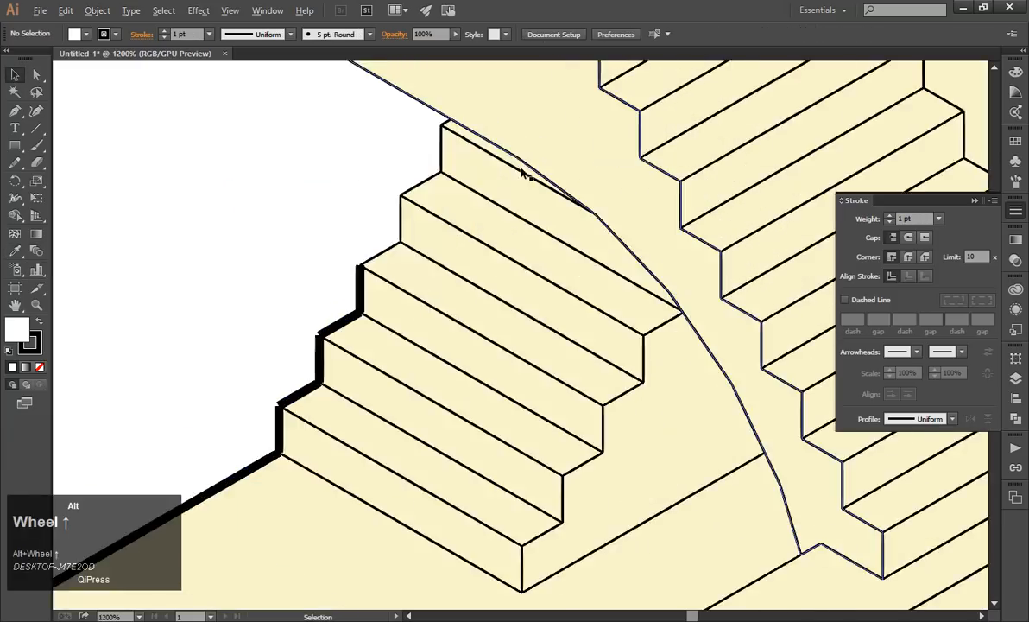
click(389, 251)
shift+click(402, 216)
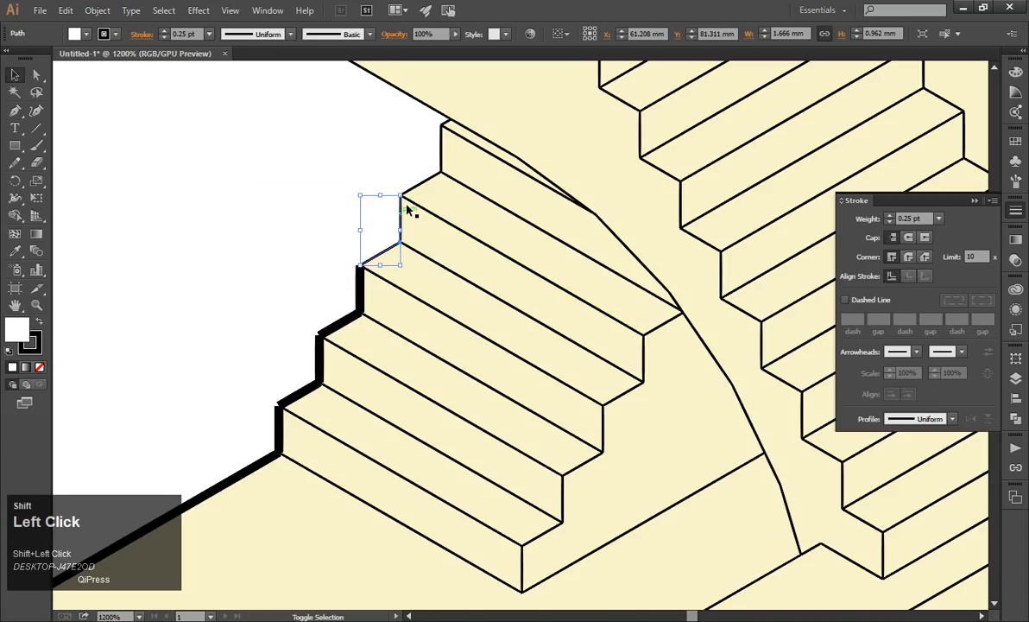
shift+click(422, 185)
shift+click(442, 145)
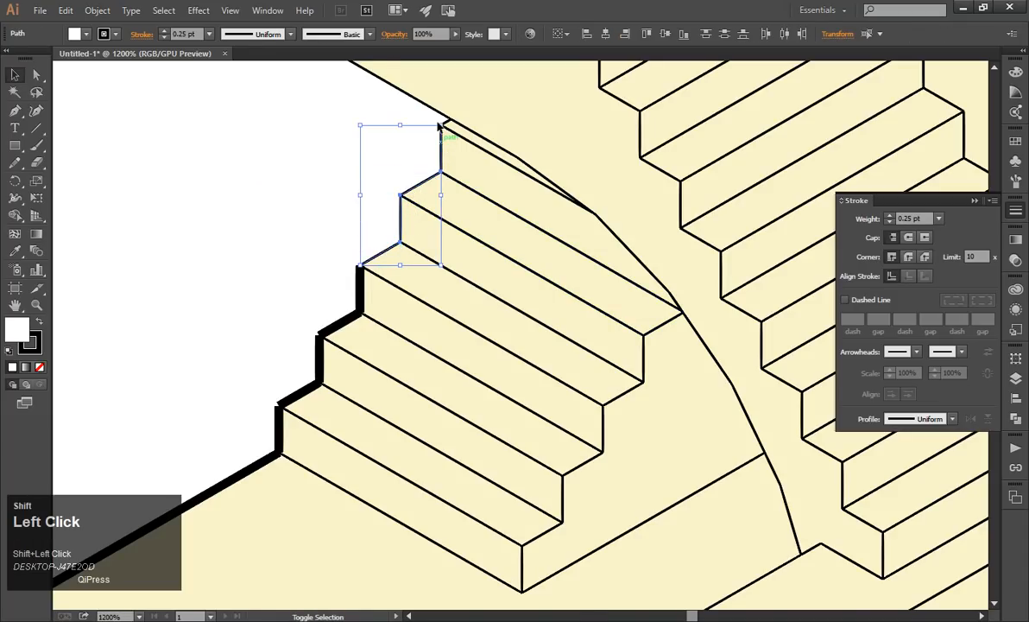
scroll(443, 134, up, 3)
scroll(439, 125, down, 6)
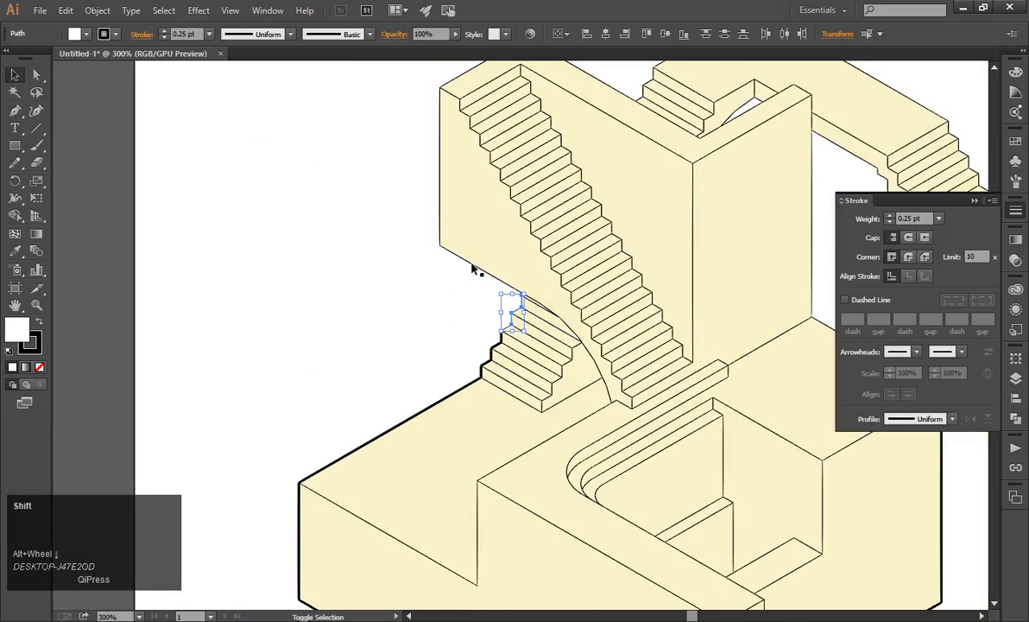
shift+click(457, 254)
shift+click(439, 211)
Copy the thick outline of the left platform's back edge onto the selected step and wall edges with the Eyedropper tool.
click(15, 250)
scroll(182, 223, up, 1)
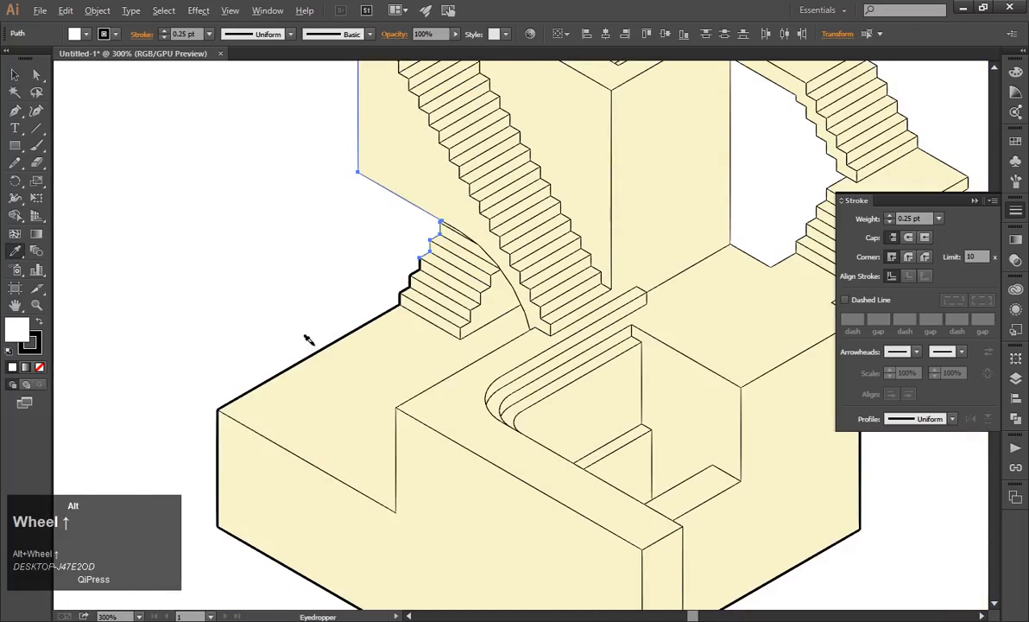
click(344, 365)
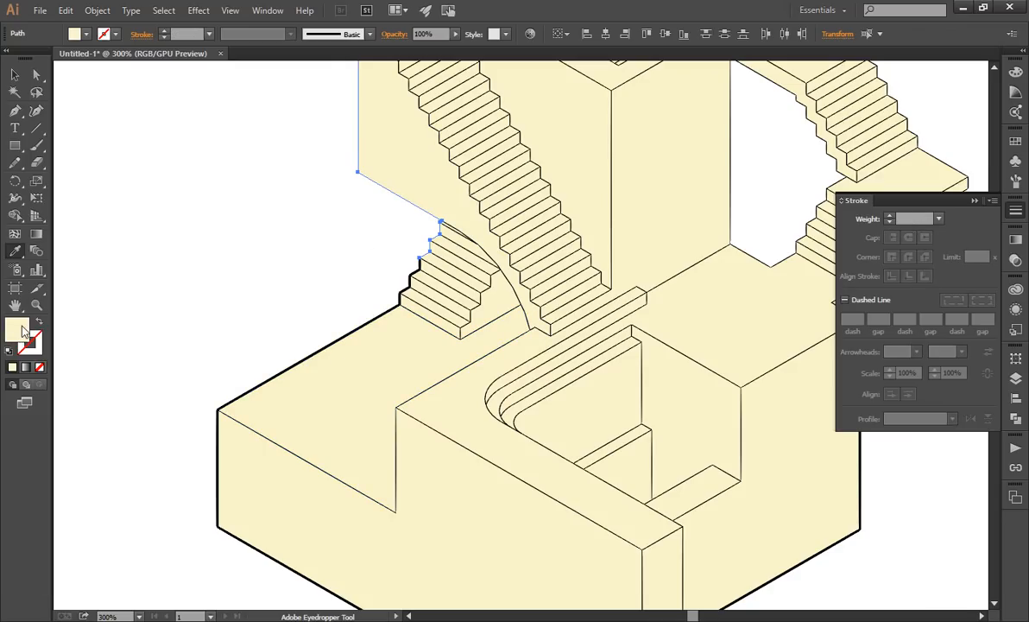
scroll(516, 142, down, 3)
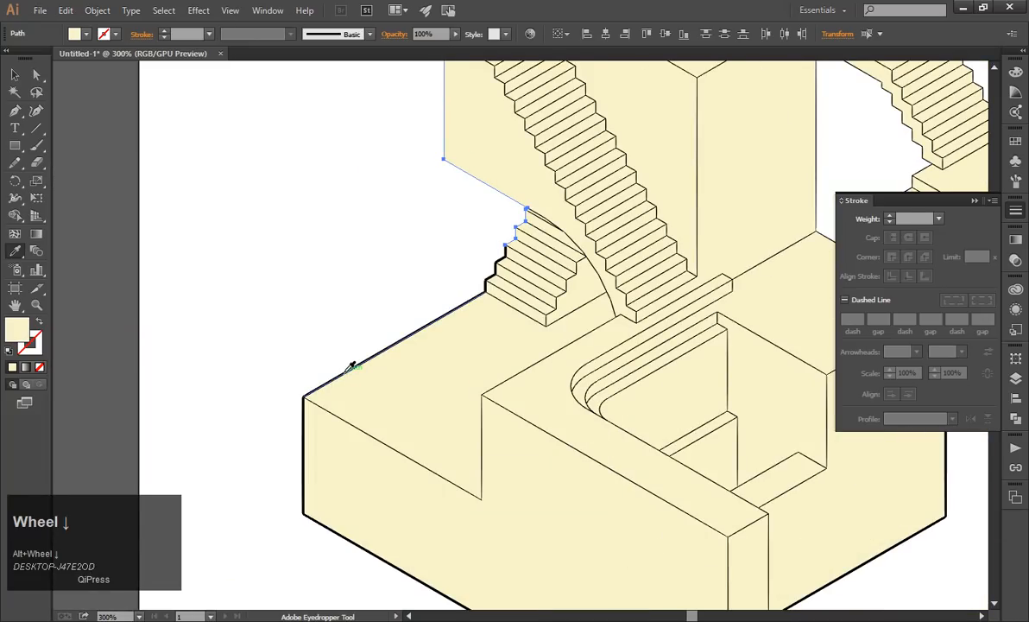
click(351, 366)
scroll(344, 348, up, 3)
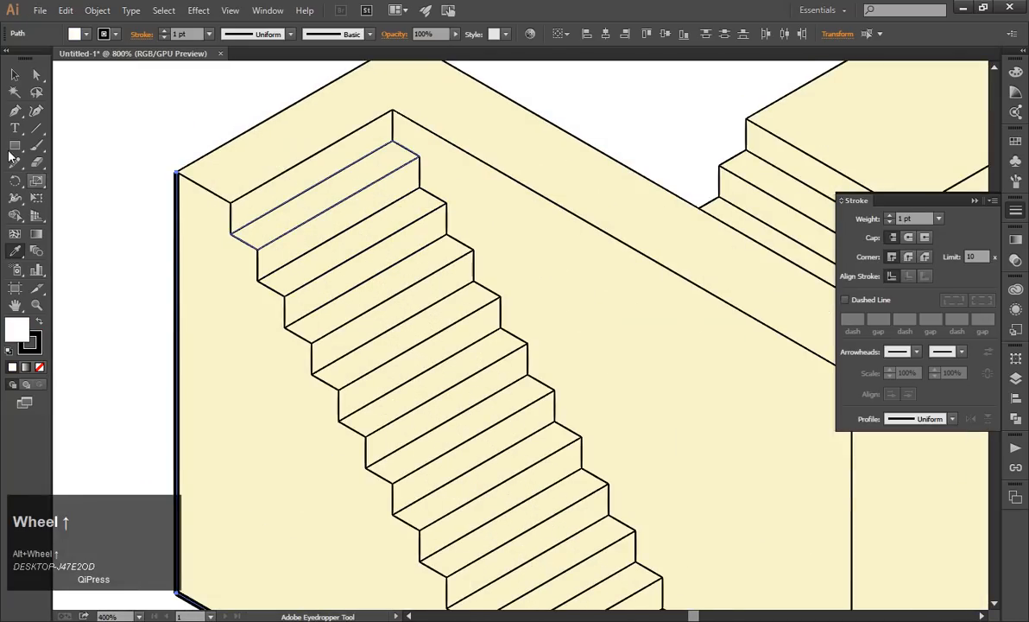
Select the two outer edges along the top of the tall wall.
click(15, 75)
click(209, 161)
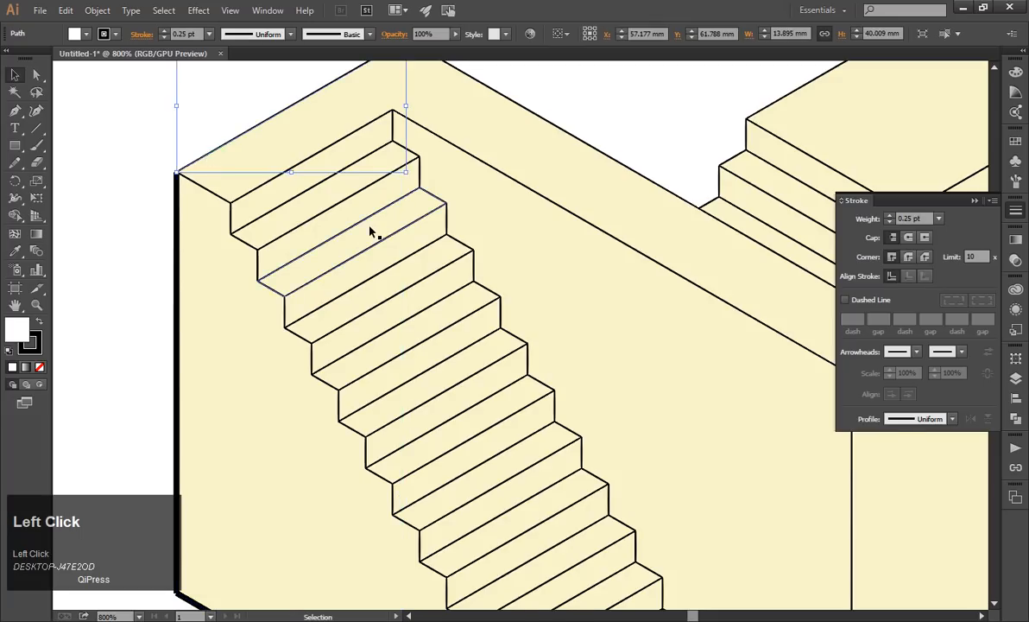
scroll(444, 161, down, 3)
shift+click(444, 160)
scroll(518, 226, up, 3)
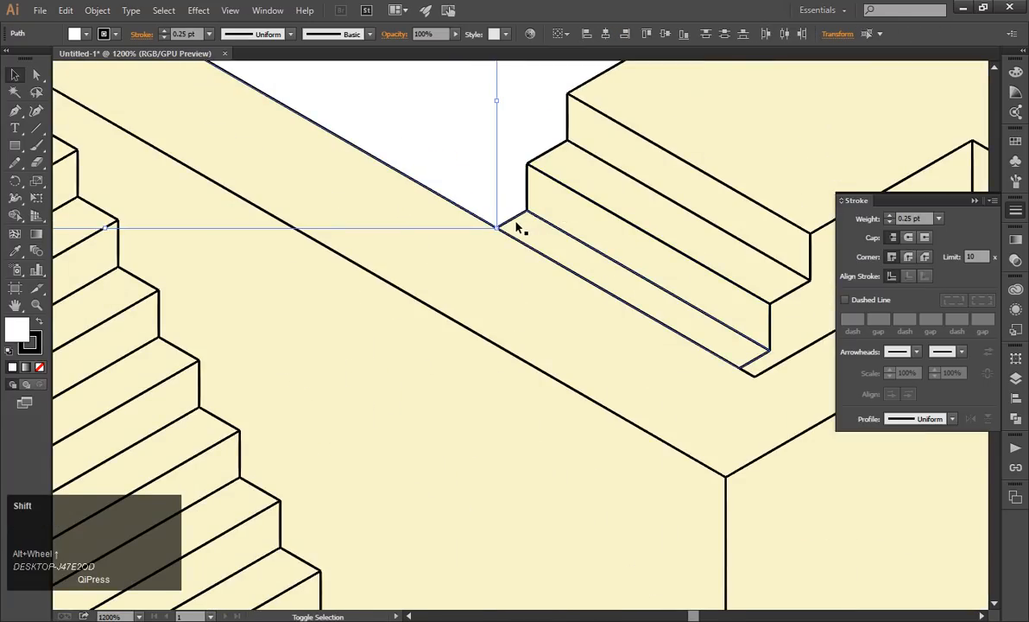
Add the outer edges of the short rear staircase and the upper walkway to the selection.
shift+click(524, 211)
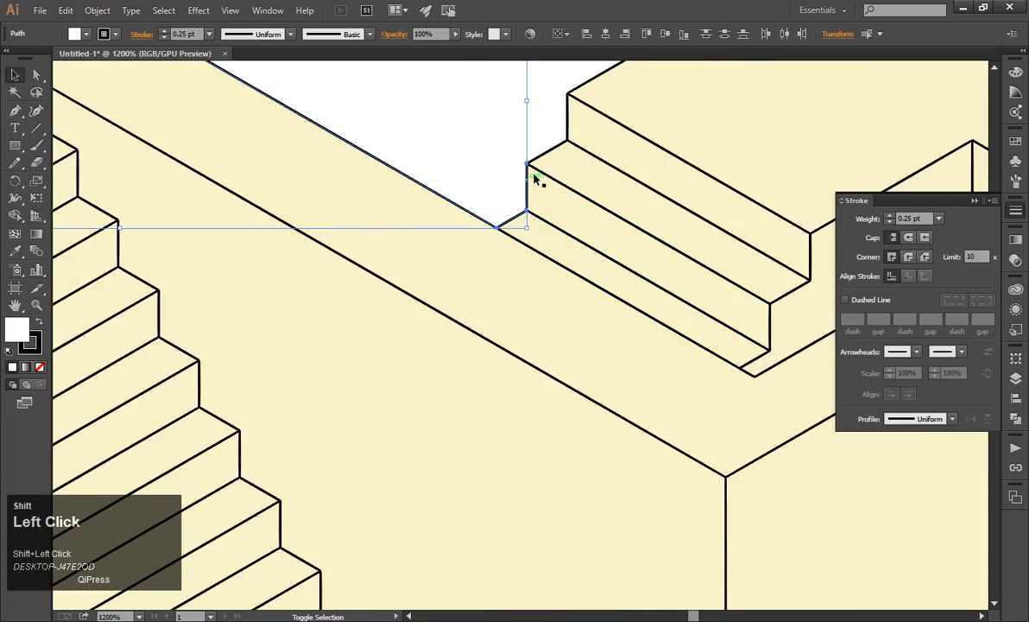
shift+click(538, 167)
scroll(540, 165, down, 3)
shift+click(579, 131)
scroll(592, 143, down, 3)
shift+click(604, 149)
scroll(637, 183, up, 3)
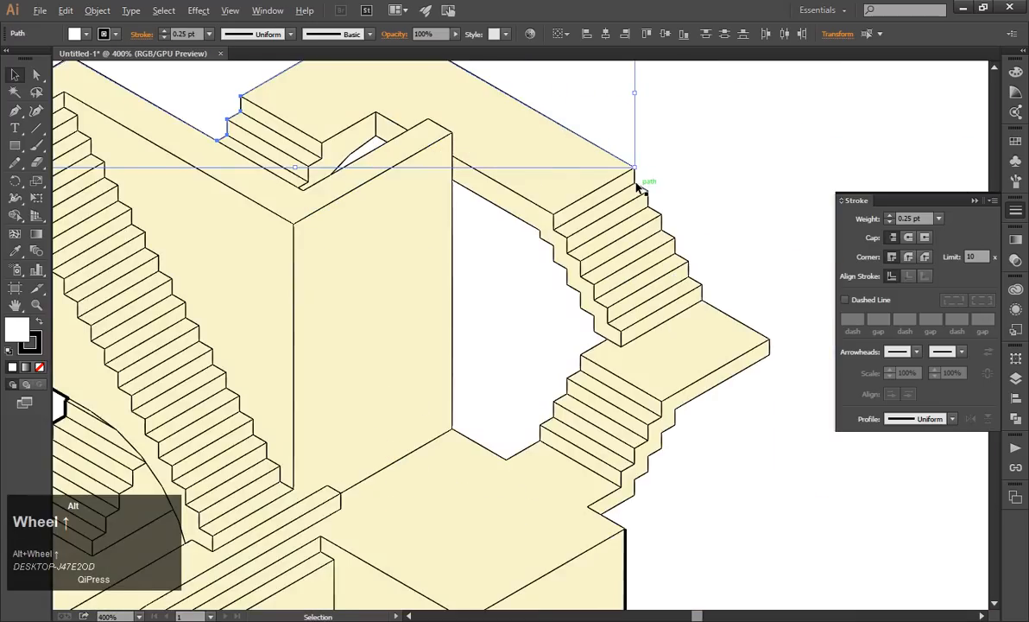
Add the outer edges of all the upper right staircase's steps, down to the landing, to the selection.
scroll(639, 184, up, 2)
shift+click(636, 175)
shift+click(664, 223)
shift+click(677, 243)
shift+click(688, 266)
shift+click(701, 289)
shift+click(714, 312)
shift+click(730, 335)
shift+click(742, 358)
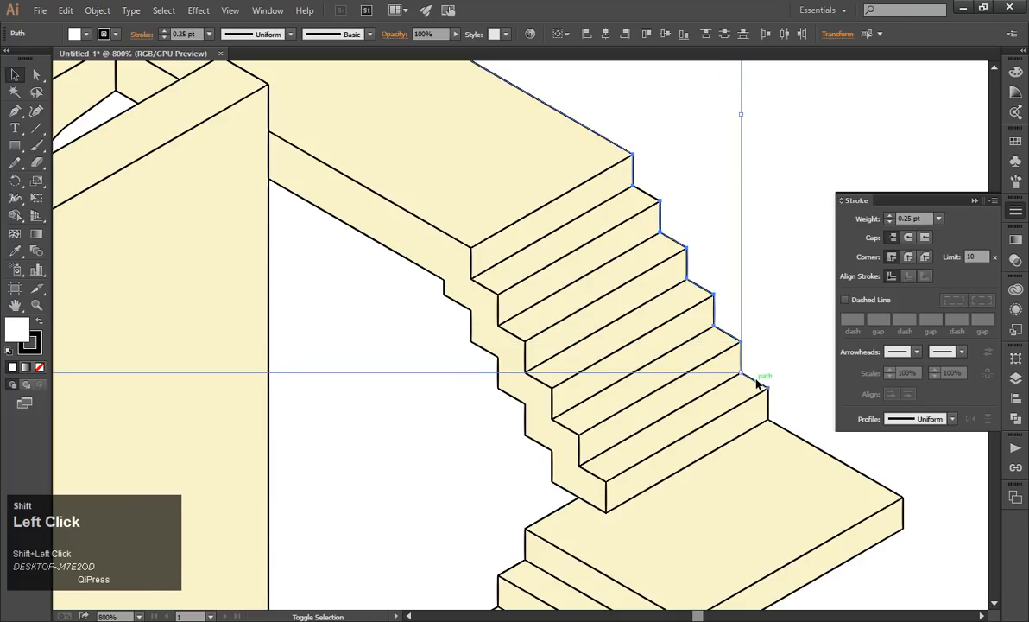
shift+click(758, 384)
scroll(757, 384, down, 3)
scroll(679, 378, up, 3)
shift+click(564, 279)
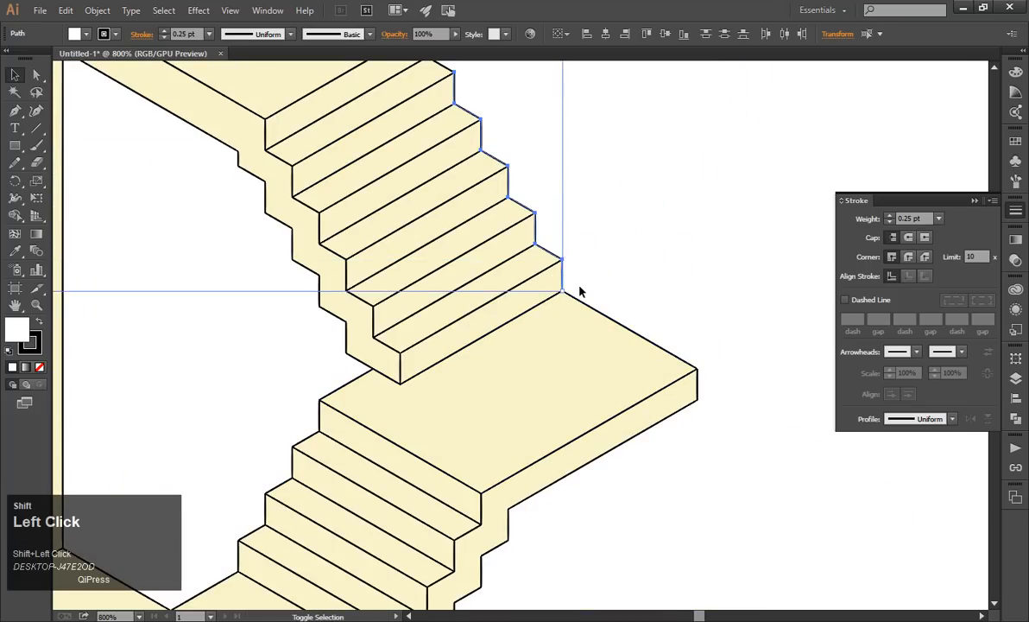
Add the right landing's back edge and corner edge to the selection, and copy the base block's thick outline onto it with the Eyedropper.
shift+click(616, 323)
shift+click(697, 380)
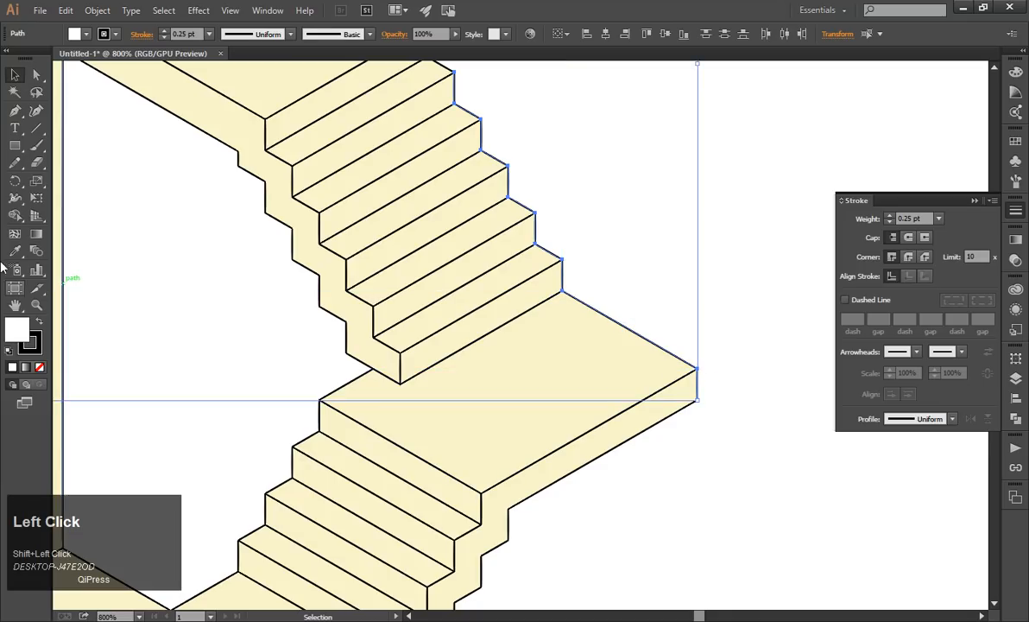
click(14, 251)
scroll(544, 371, down, 4)
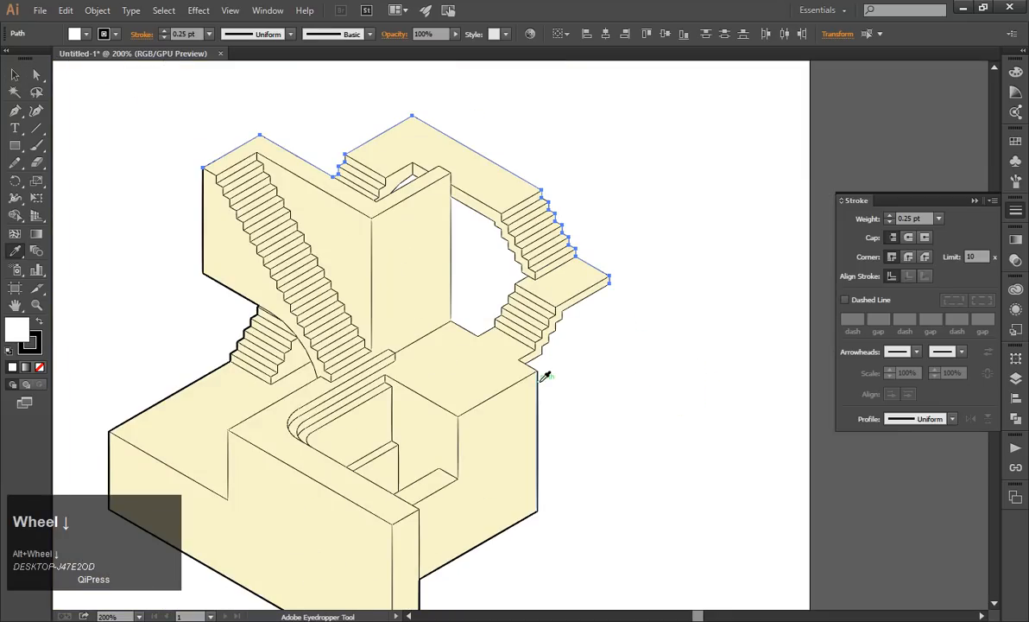
click(544, 376)
click(14, 74)
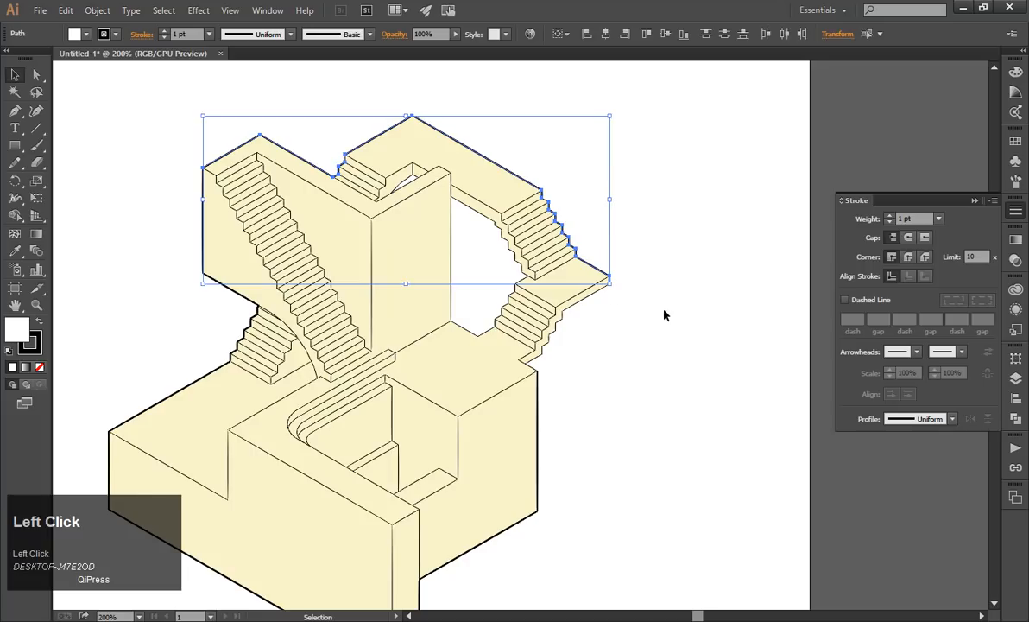
Select the landing's lower front edge, the outer step edges of the lower right staircase, and the short edge joining the base block's corner.
scroll(602, 292, up, 3)
click(479, 366)
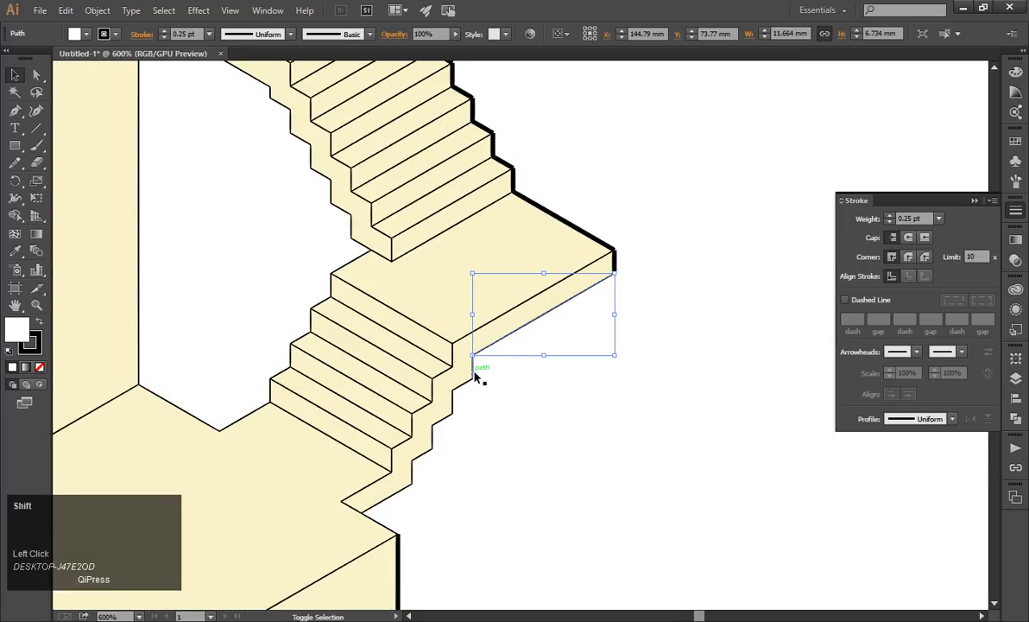
shift+click(465, 385)
shift+click(456, 393)
shift+click(446, 419)
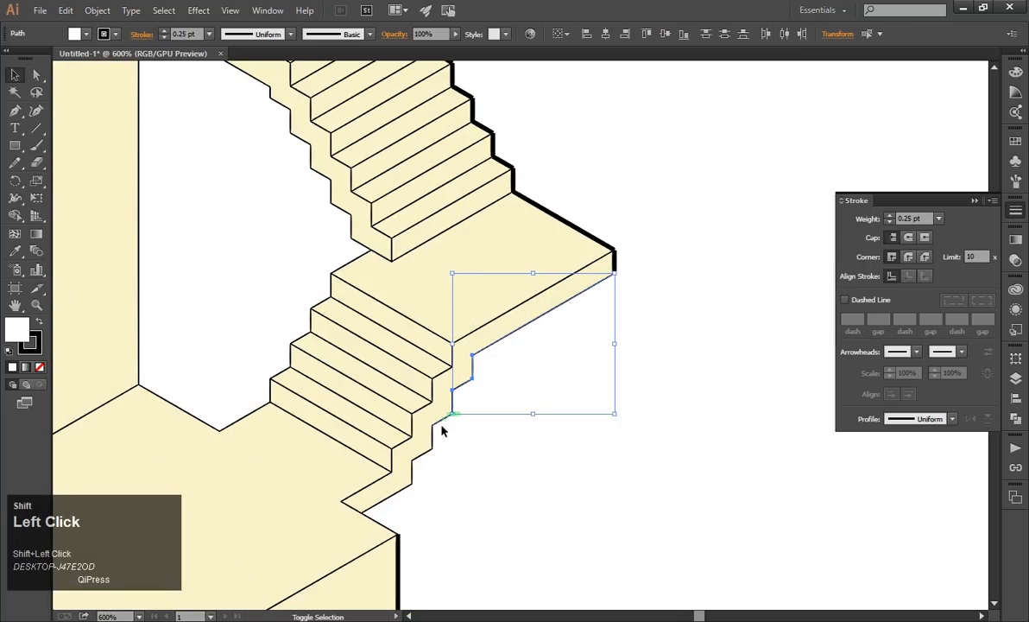
shift+click(438, 429)
shift+click(423, 461)
shift+click(416, 477)
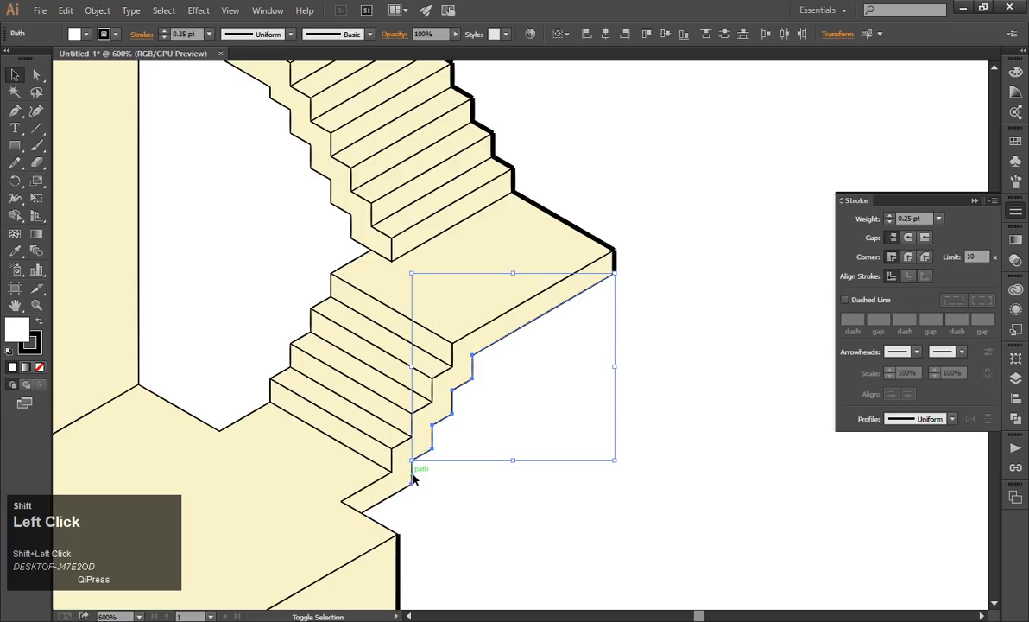
shift+click(381, 525)
Copy the base block's thick right outline onto the selected lower staircase edges with the Eyedropper tool and deselect them.
click(15, 251)
click(399, 558)
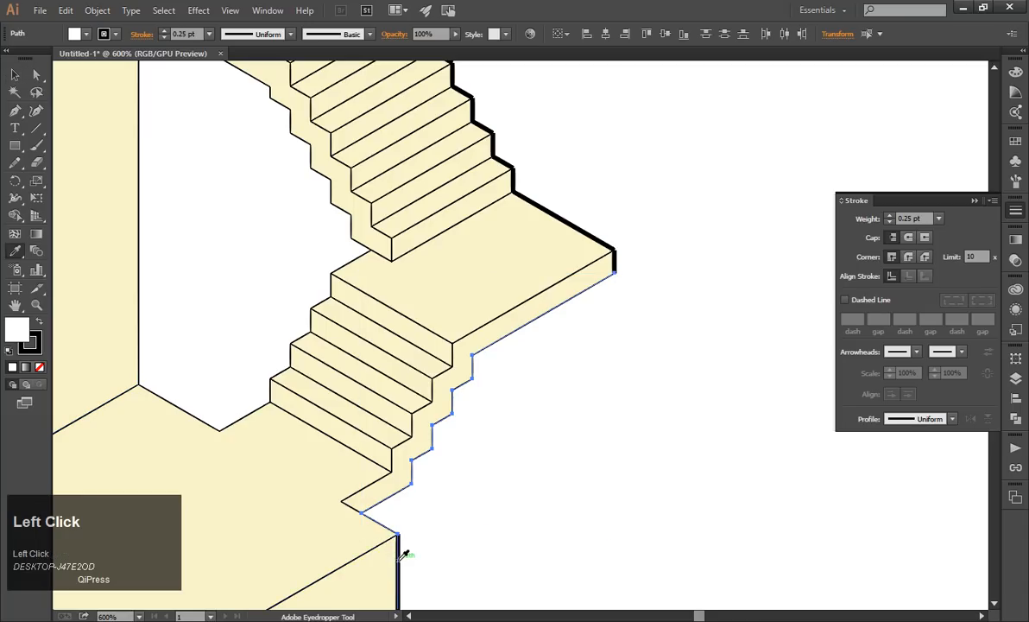
scroll(667, 379, down, 5)
click(14, 75)
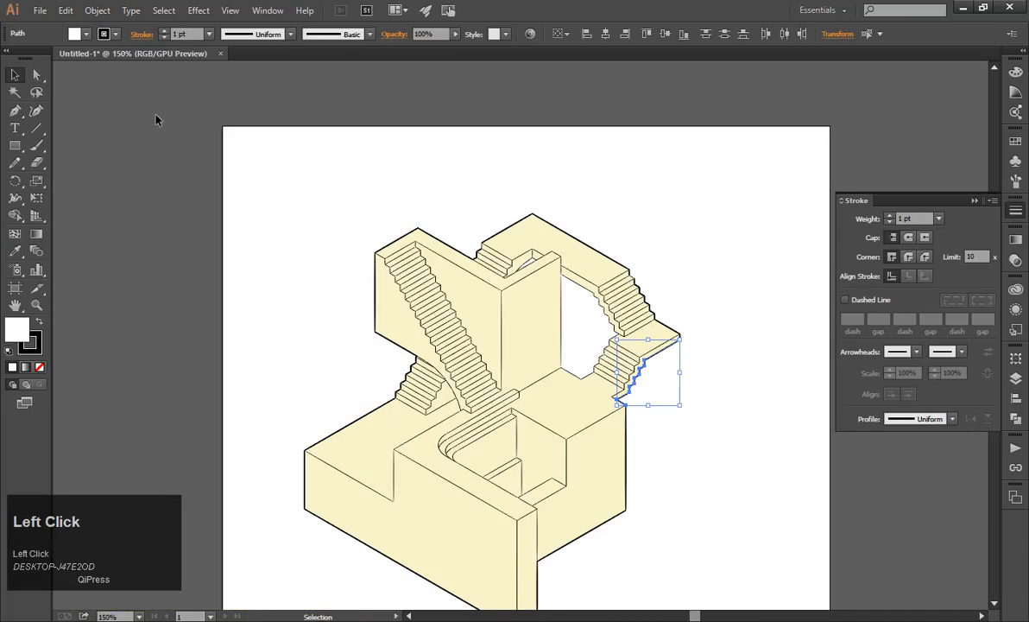
click(751, 225)
scroll(725, 323, up, 2)
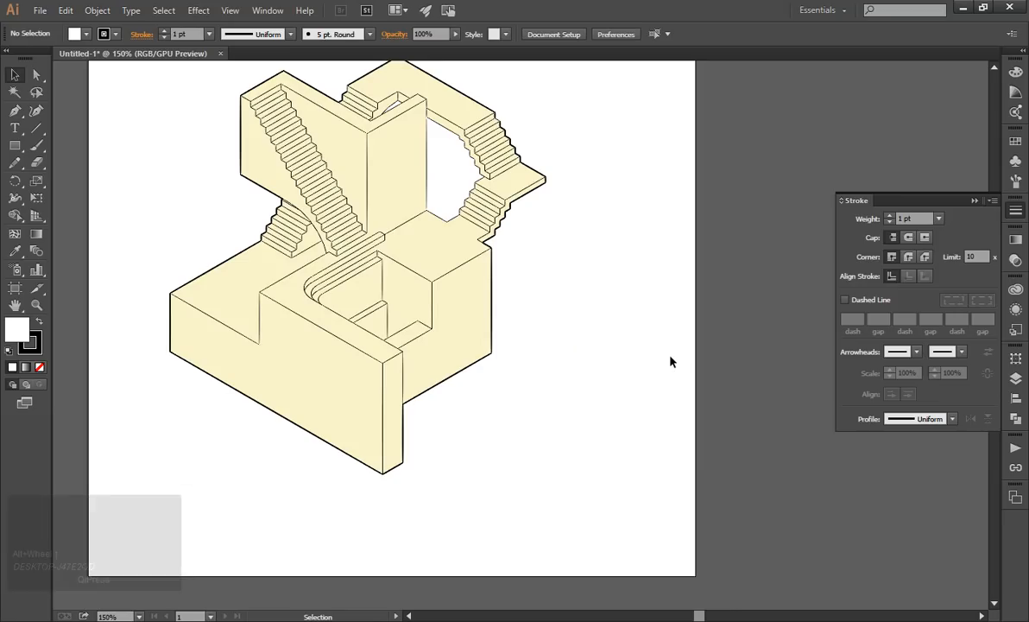
scroll(629, 337, up, 2)
scroll(598, 359, down, 2)
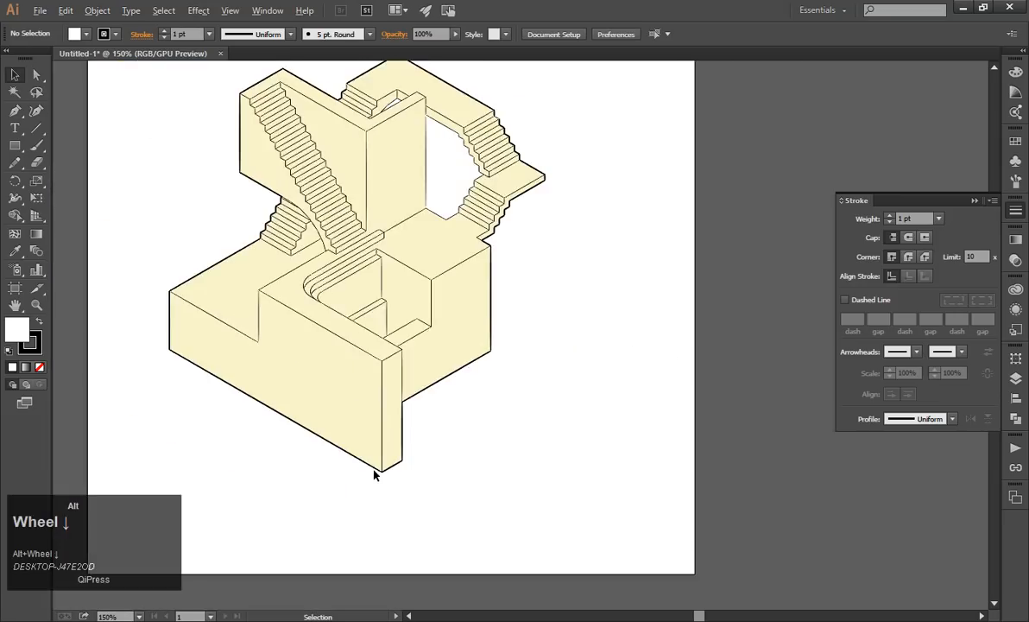
scroll(375, 409, up, 2)
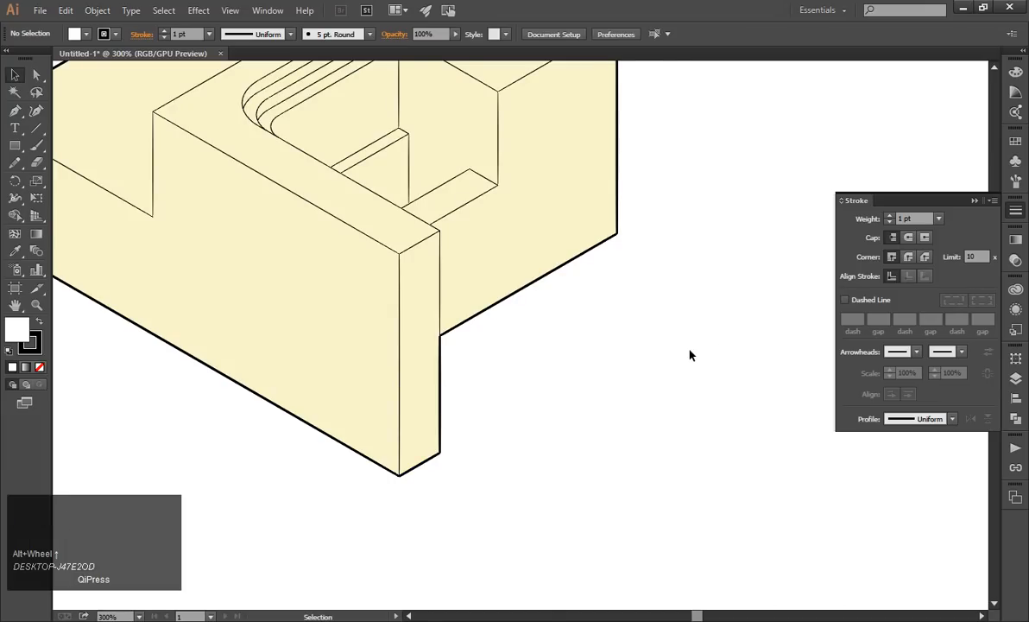
scroll(672, 366, down, 1)
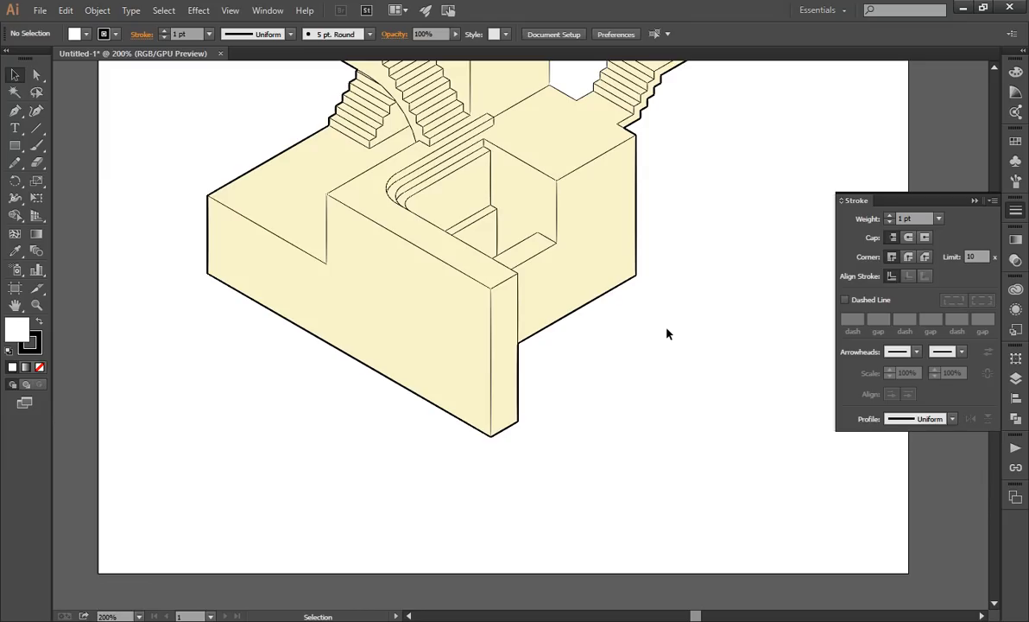
Try to draw a sloping line with the Pen tool from the front wall's lower outer corner, and undo the changes.
click(1015, 377)
click(15, 109)
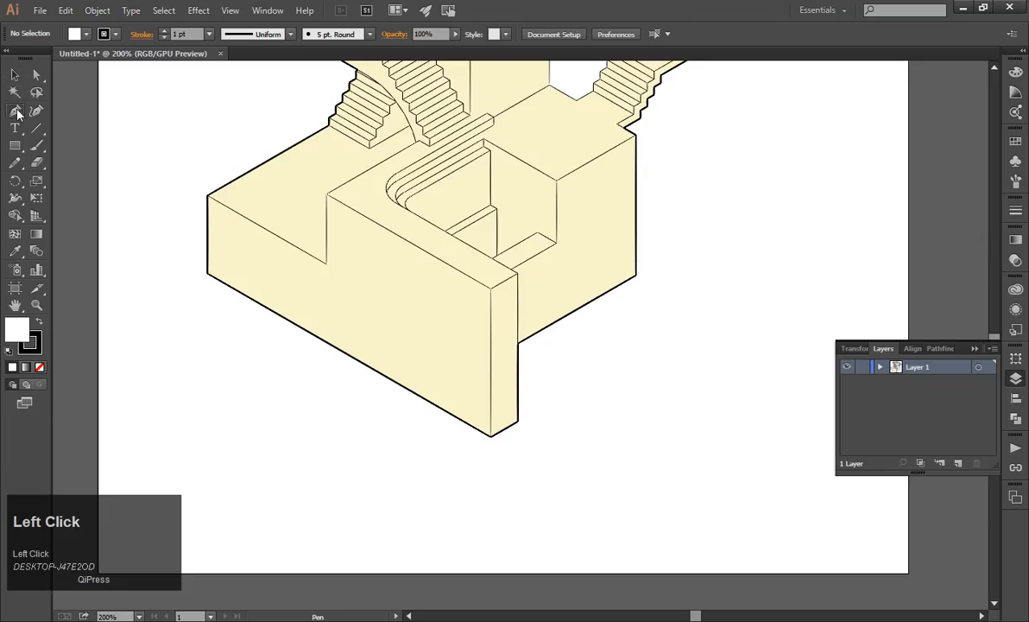
scroll(512, 328, up, 2)
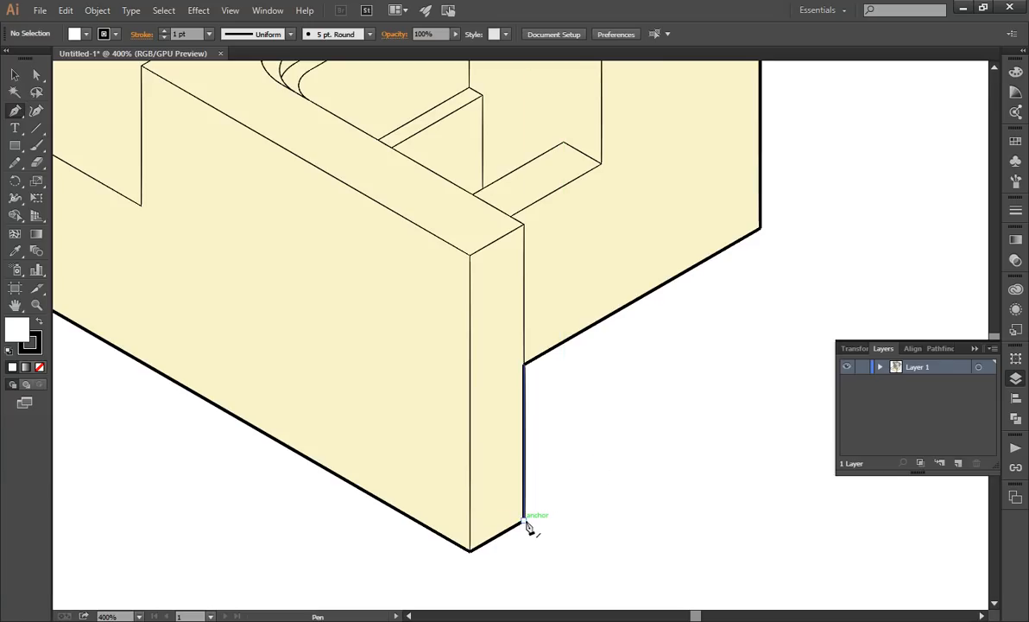
click(524, 520)
click(692, 433)
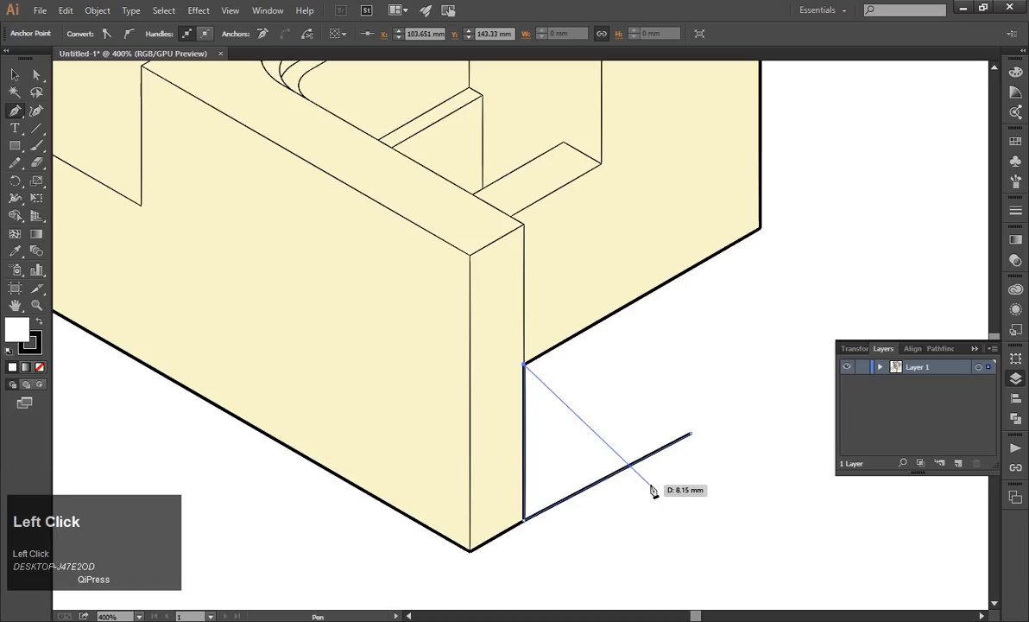
key(ctrl+z)
click(17, 81)
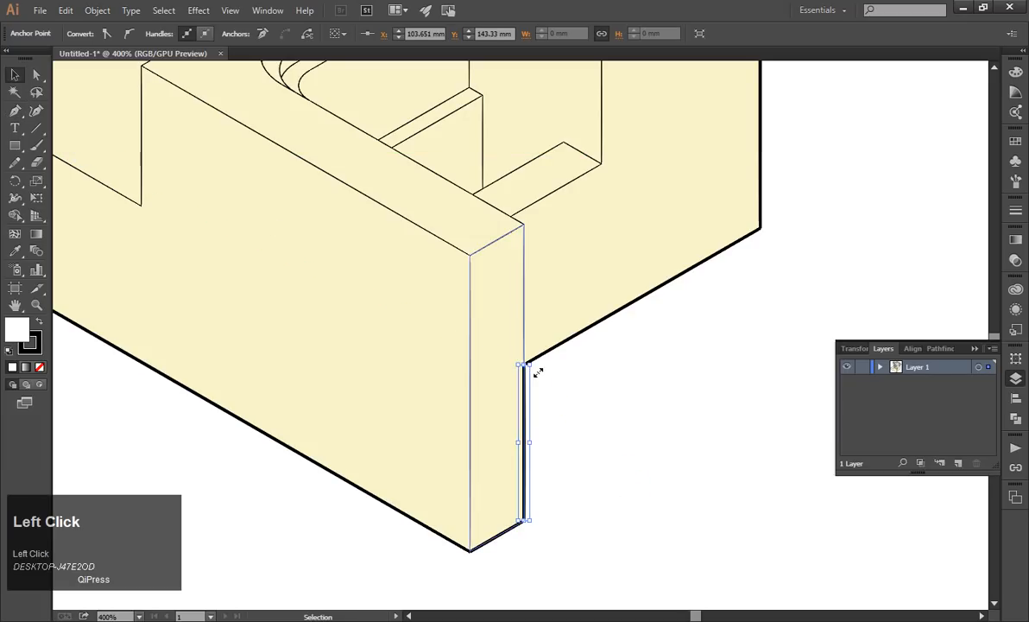
click(548, 430)
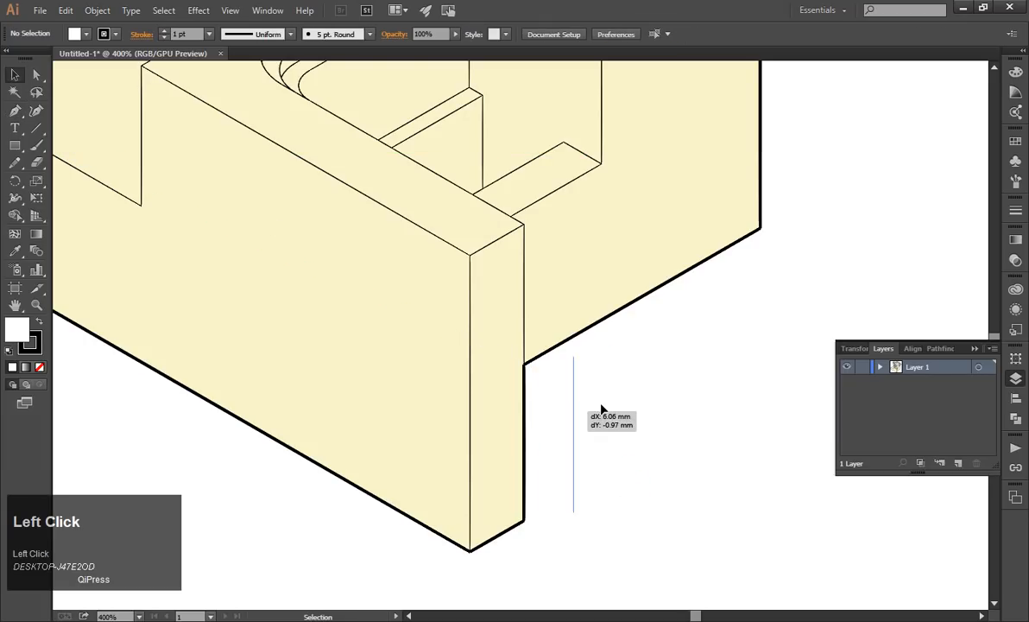
key(ctrl+z)
click(622, 416)
Try again to start a Pen path at the front wall's lower outer corner, and discard it.
scroll(715, 402, up, 1)
click(14, 111)
scroll(620, 483, up, 1)
click(442, 477)
click(442, 477)
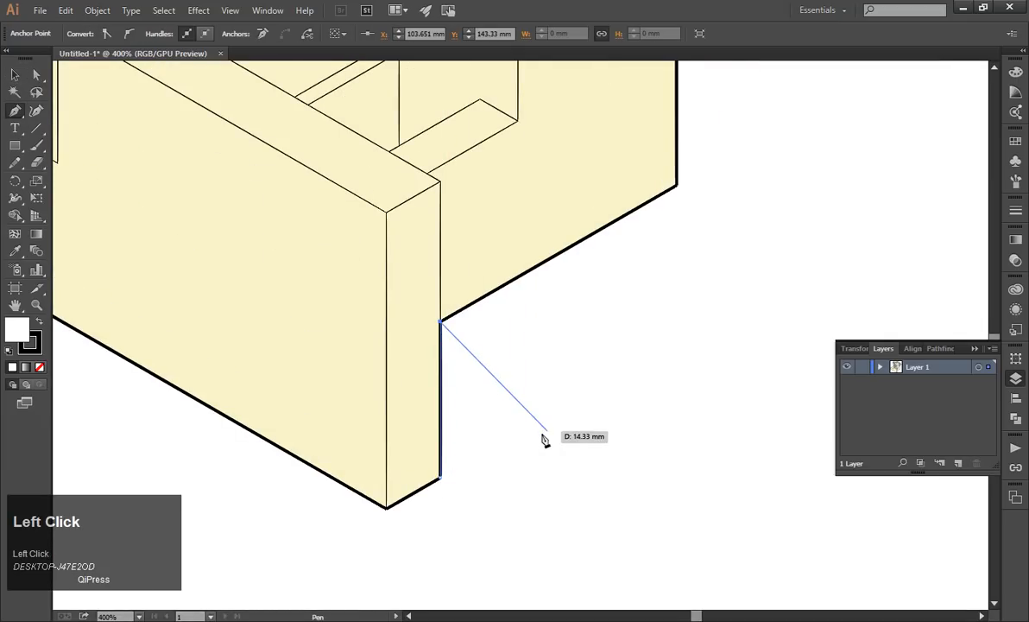
key(ctrl+z)
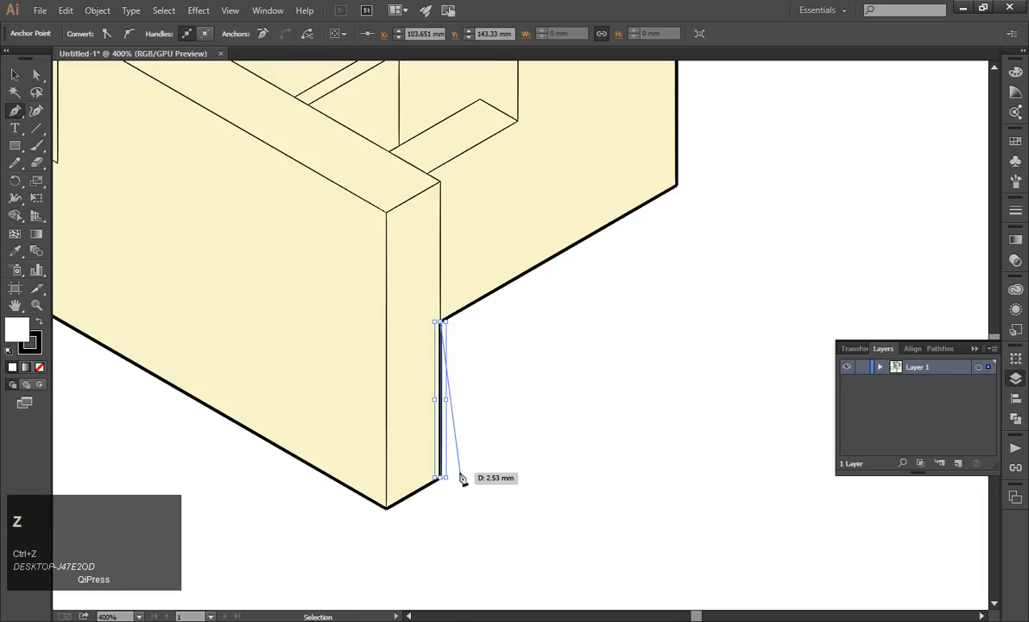
key(Escape)
click(15, 76)
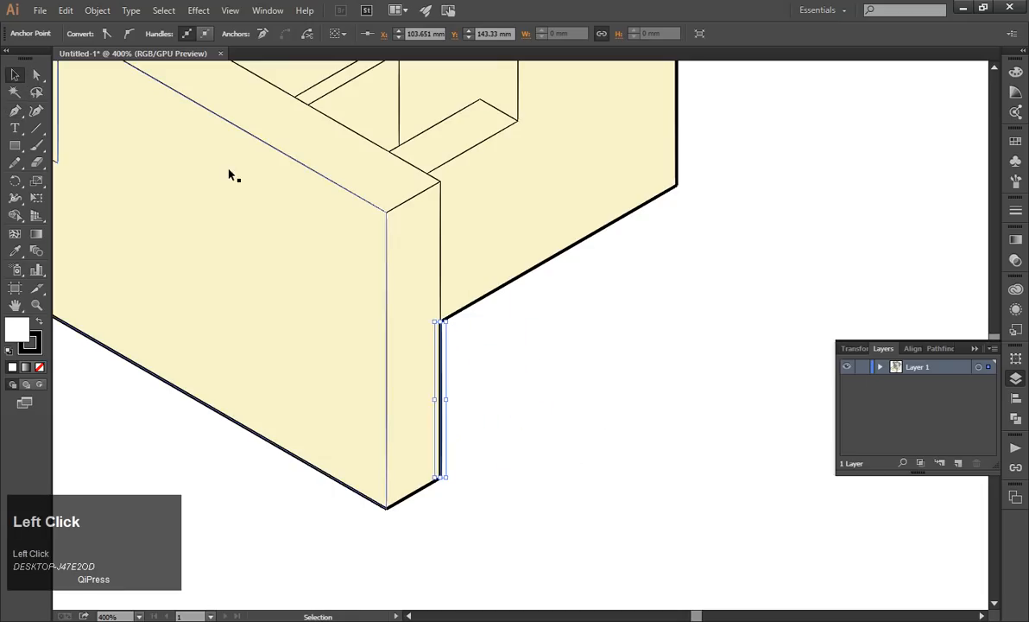
click(527, 341)
Try extending the front wall's lower end edge with a Pen line to below the base block's outer corner, and delete the line.
click(15, 110)
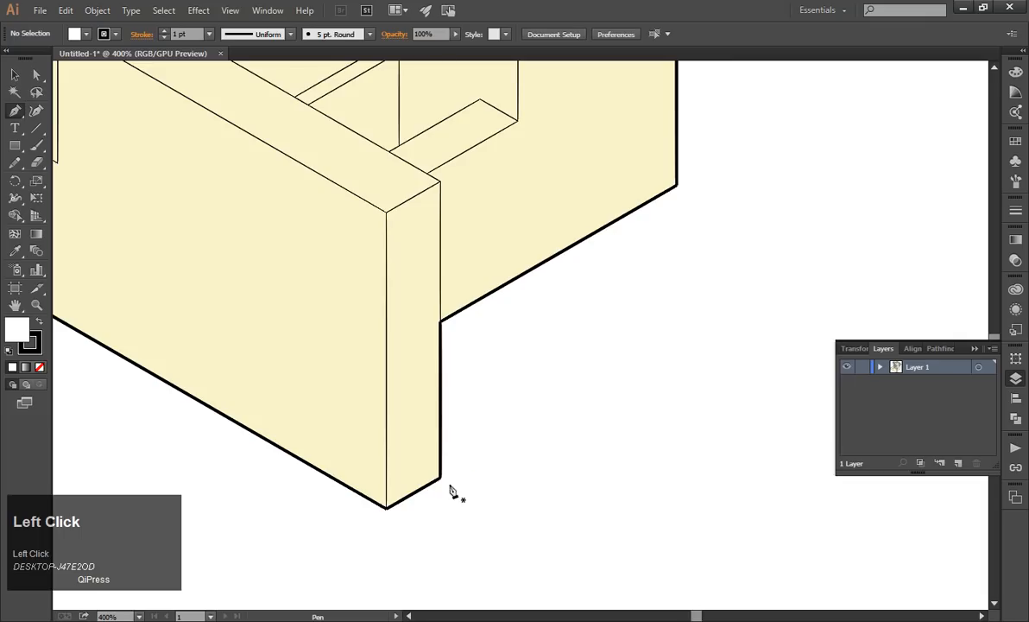
click(442, 478)
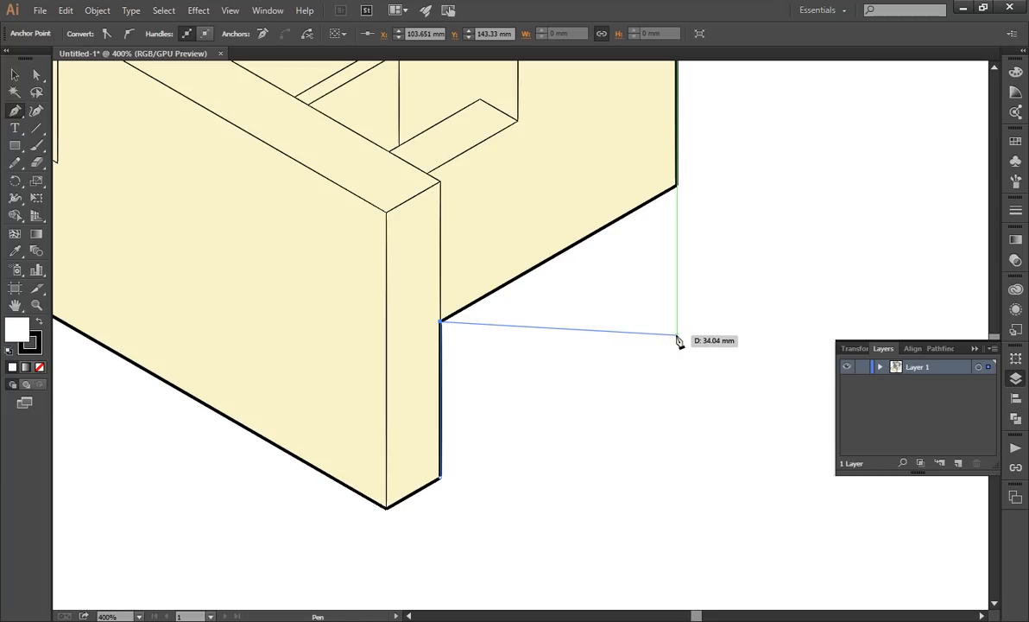
click(677, 338)
click(34, 76)
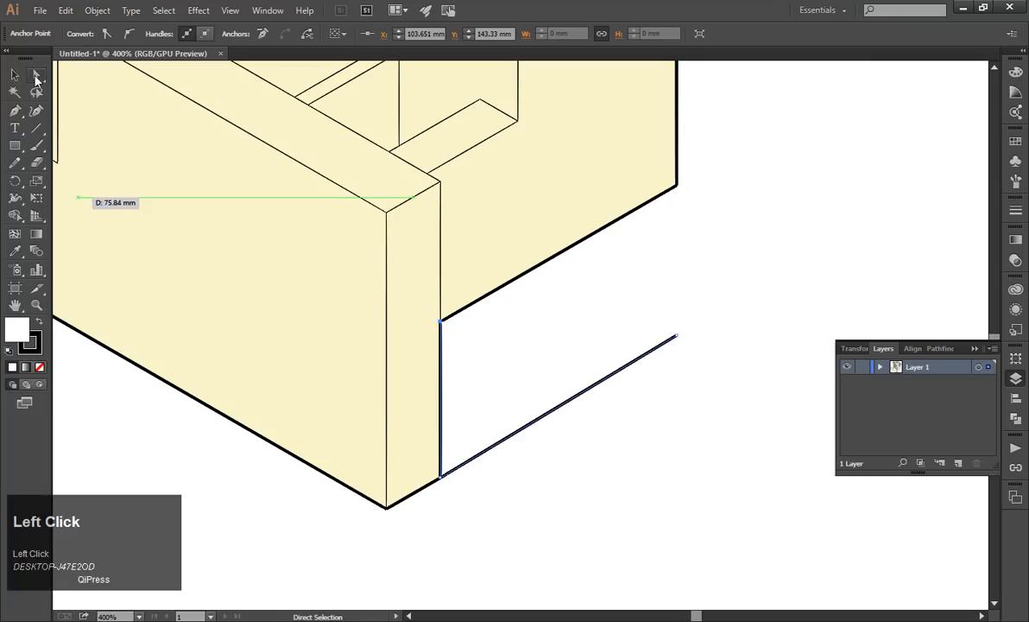
drag(678, 336, 725, 313)
click(15, 76)
key(Delete)
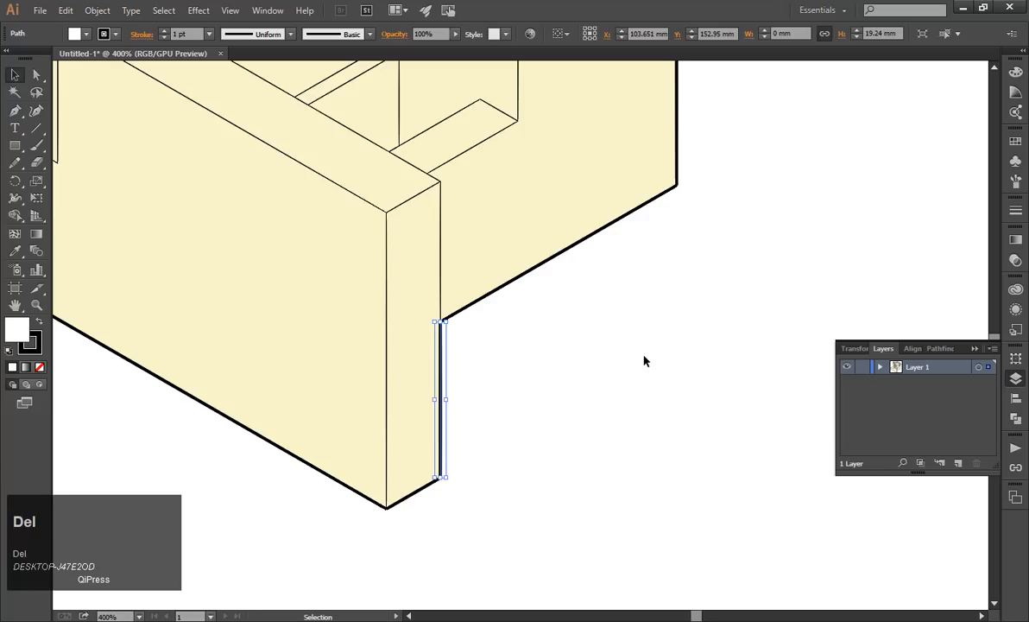
click(648, 365)
Draw a vertical line with the Pen tool downward from the base block's lower edge near its outer corner.
click(15, 112)
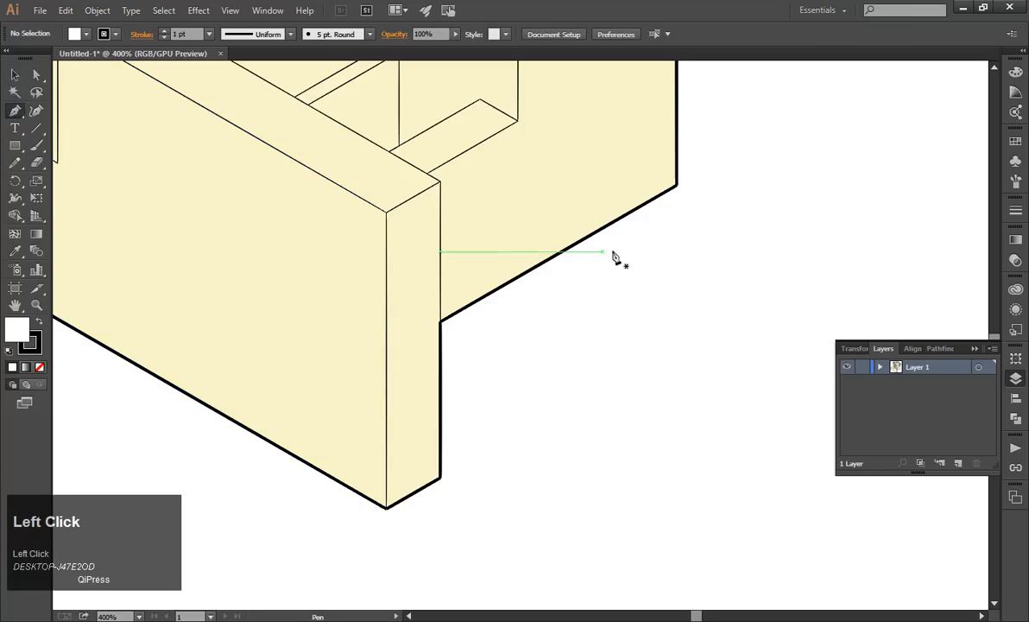
alt+scroll(650, 213, up, 1)
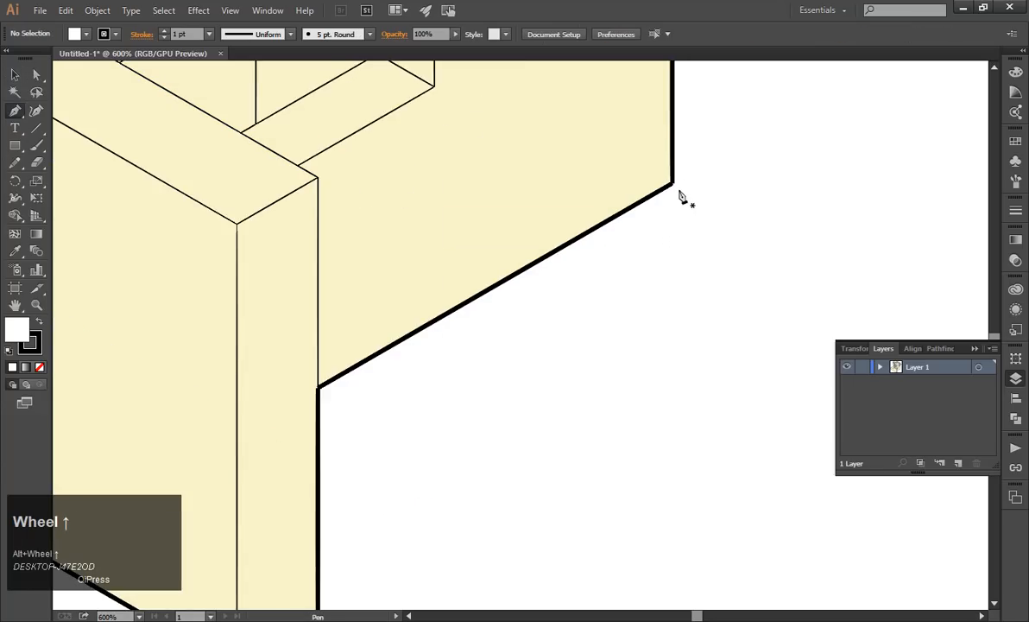
alt+scroll(663, 203, down, 1)
click(655, 198)
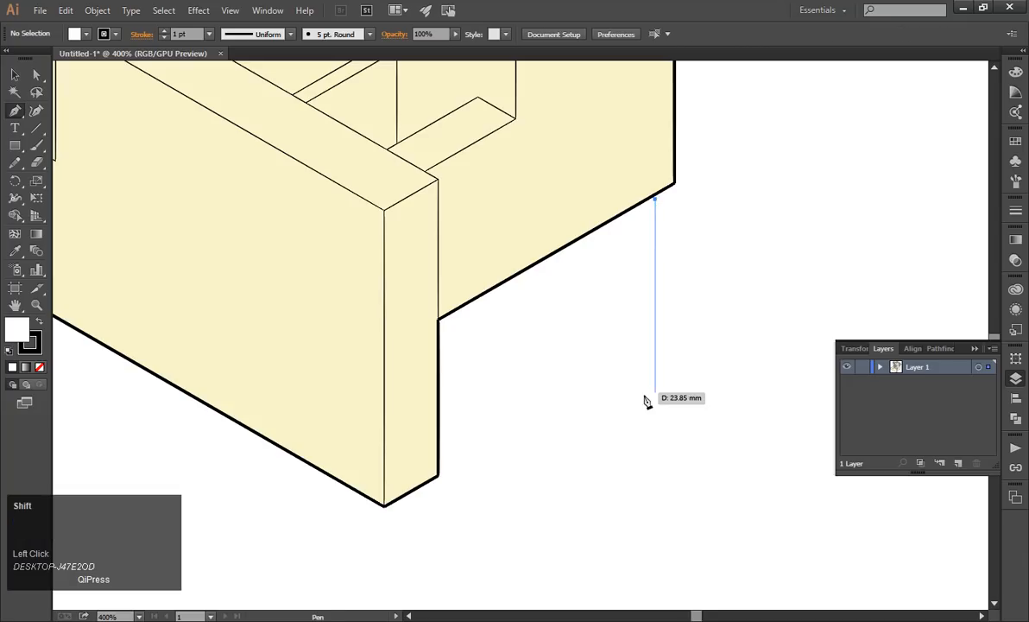
shift+click(655, 410)
click(14, 75)
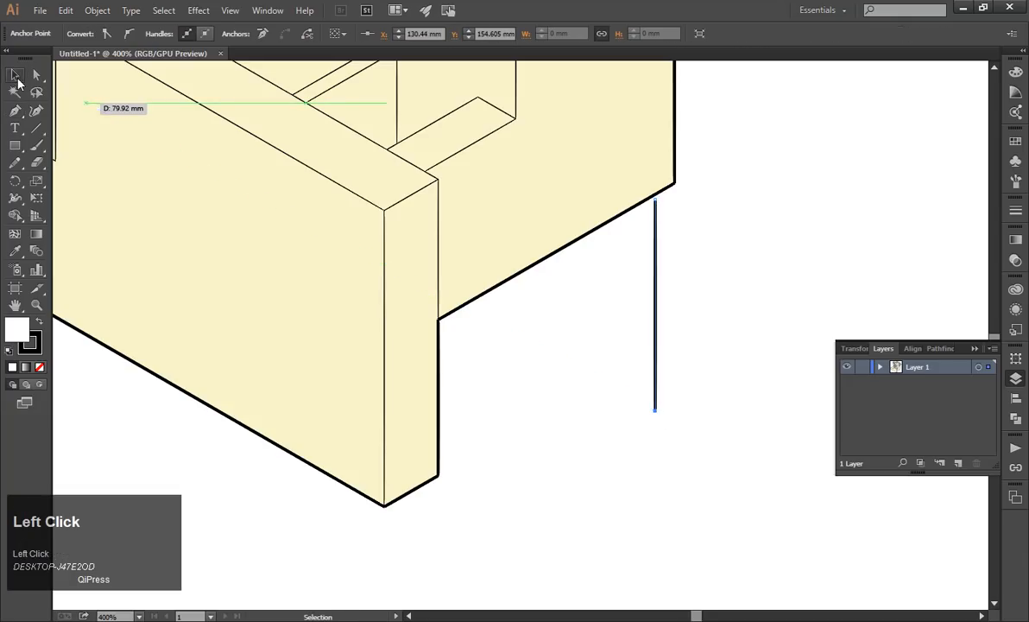
click(769, 258)
Delete the vertical line below the base block's lower edge.
alt+scroll(641, 314, down, 1)
alt+scroll(740, 302, up, 1)
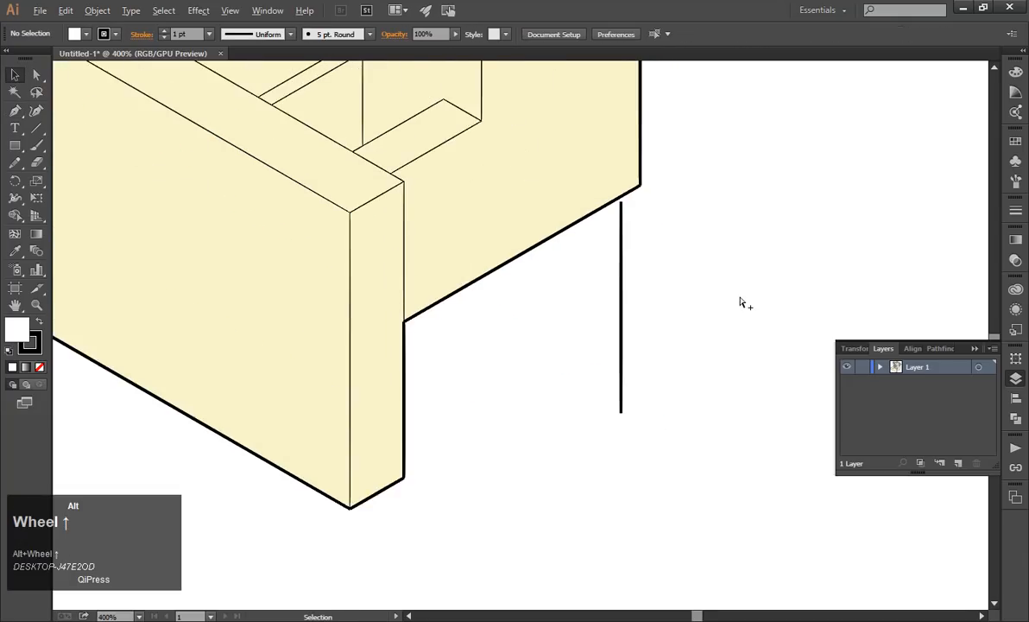
alt+scroll(734, 302, down, 1)
alt+scroll(656, 306, up, 1)
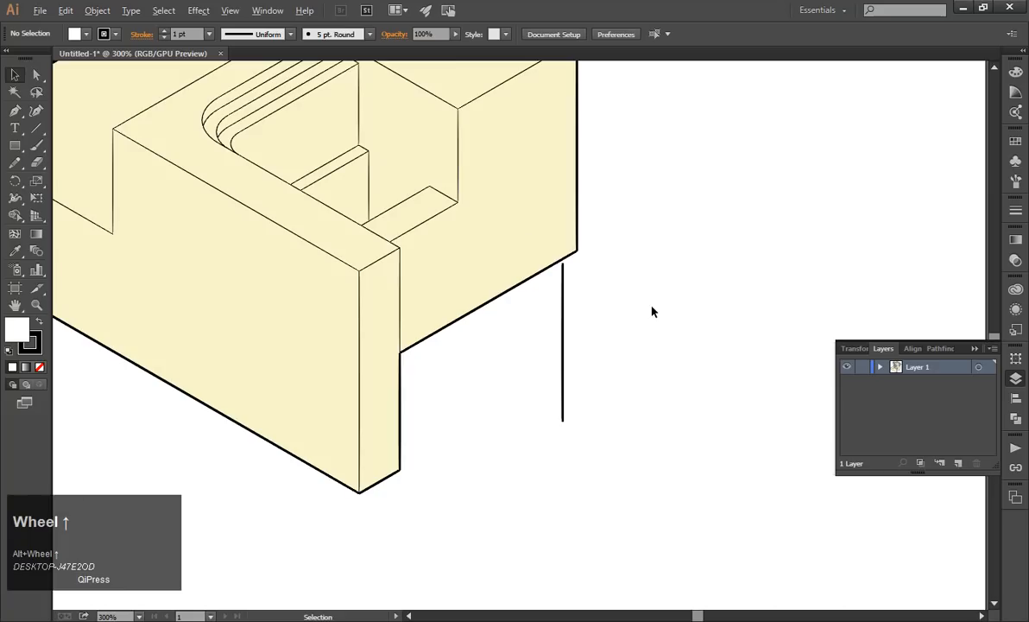
click(520, 292)
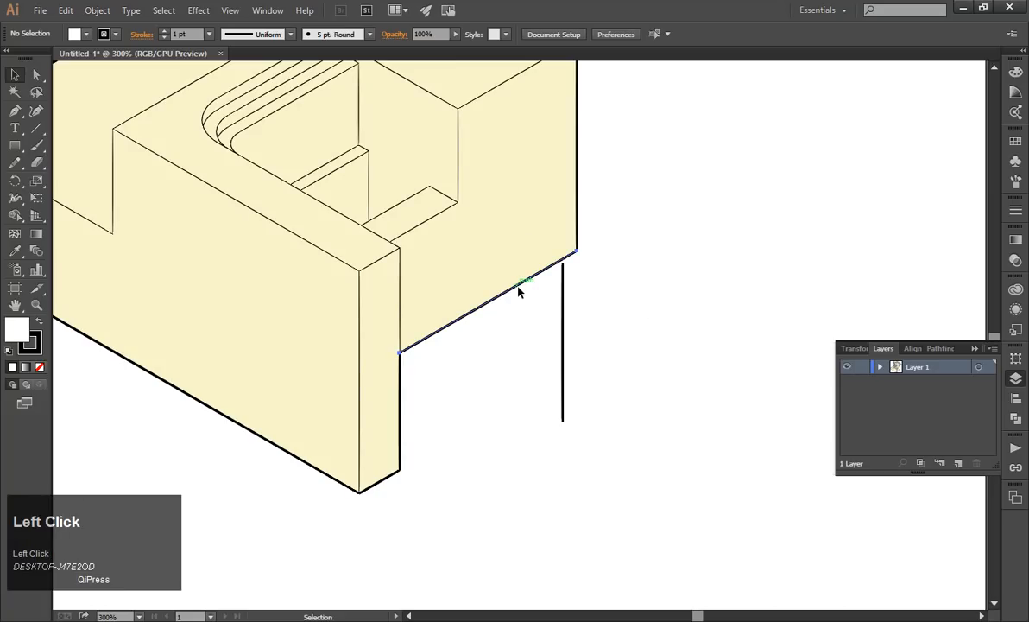
click(541, 370)
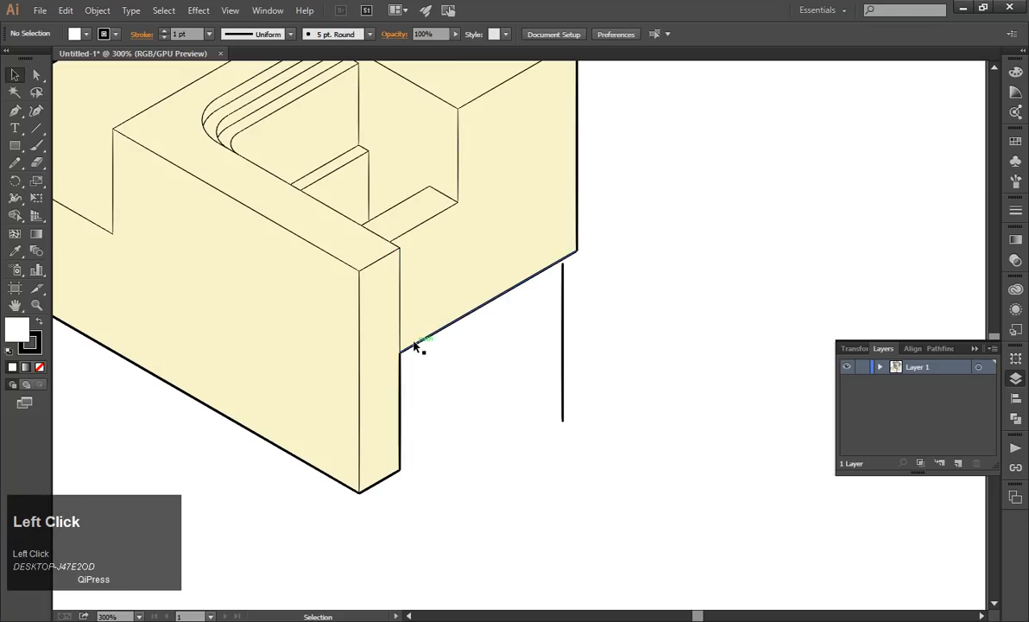
click(563, 364)
key(Delete)
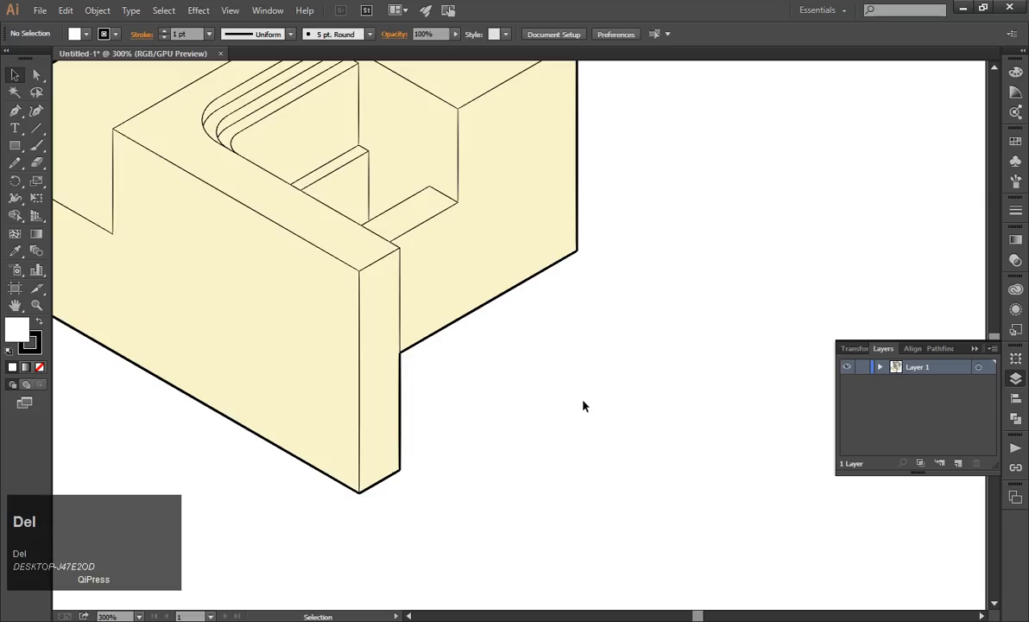
Create a 35.28 mm line segment at a 30° angle in the empty area beside the base.
click(36, 128)
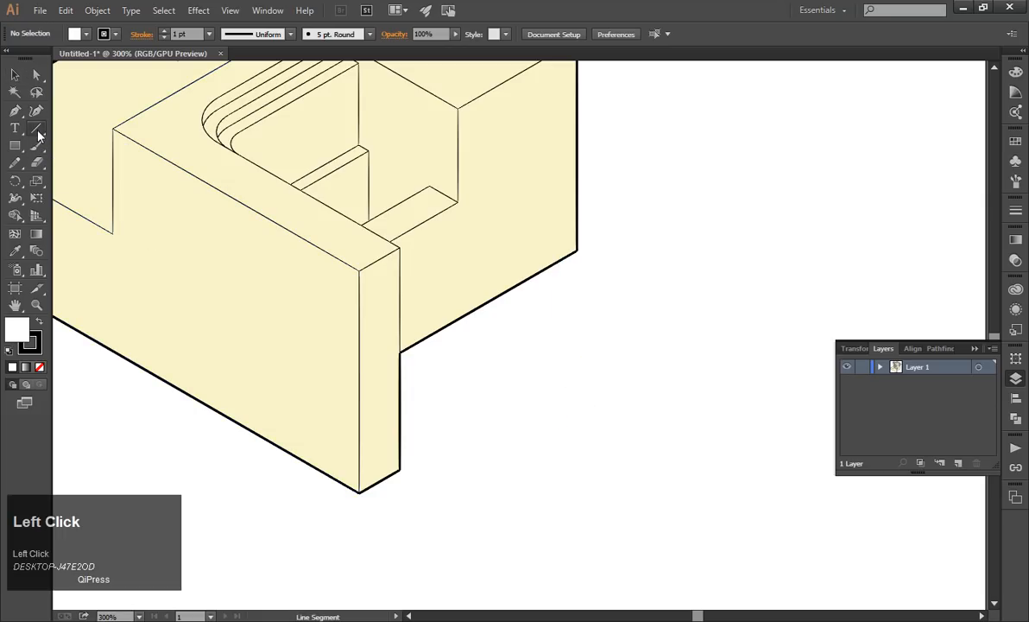
click(487, 394)
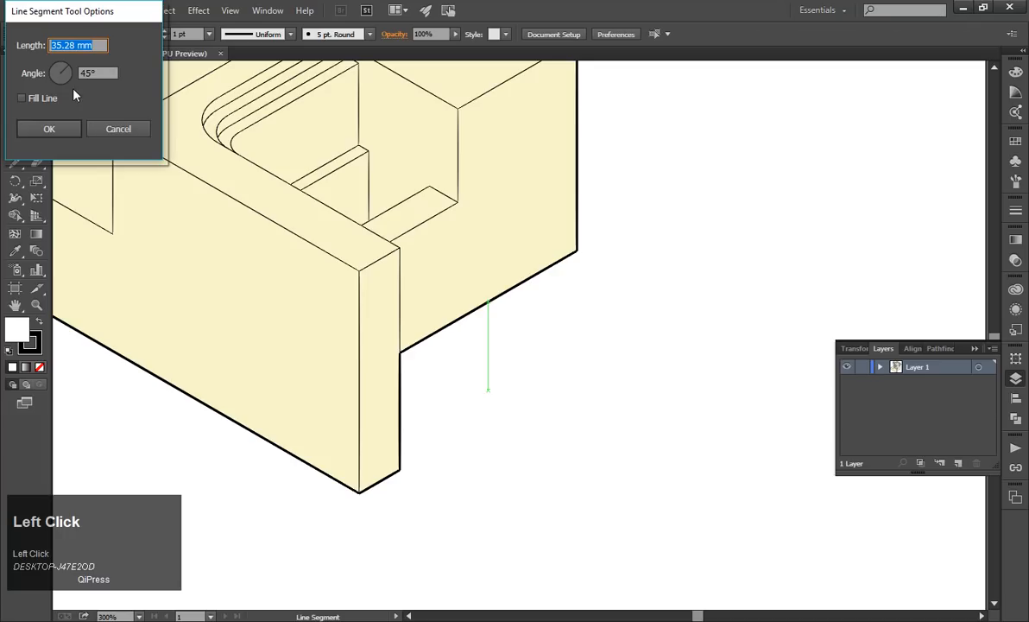
click(94, 72)
text(30)
click(72, 44)
click(47, 128)
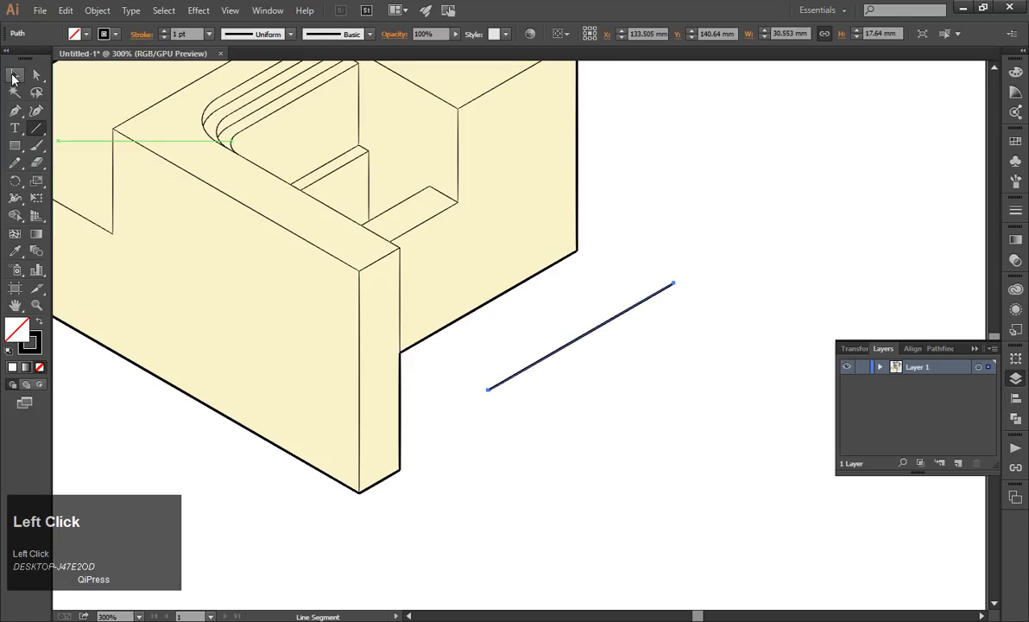
Place the 30° line's lower end on the front wall's lower outer corner, and extend the line to about 61 mm wide.
click(15, 76)
scroll(522, 381, up, 2)
drag(498, 376, 320, 535)
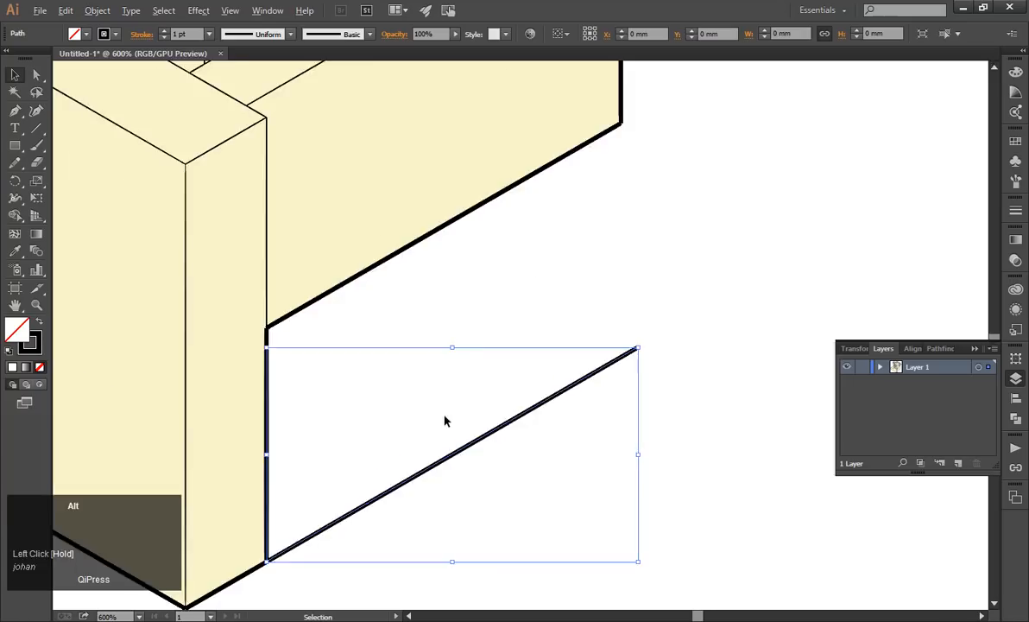
scroll(445, 420, down, 2)
drag(546, 377, 725, 274)
click(664, 289)
click(615, 344)
click(657, 422)
scroll(577, 361, down, 2)
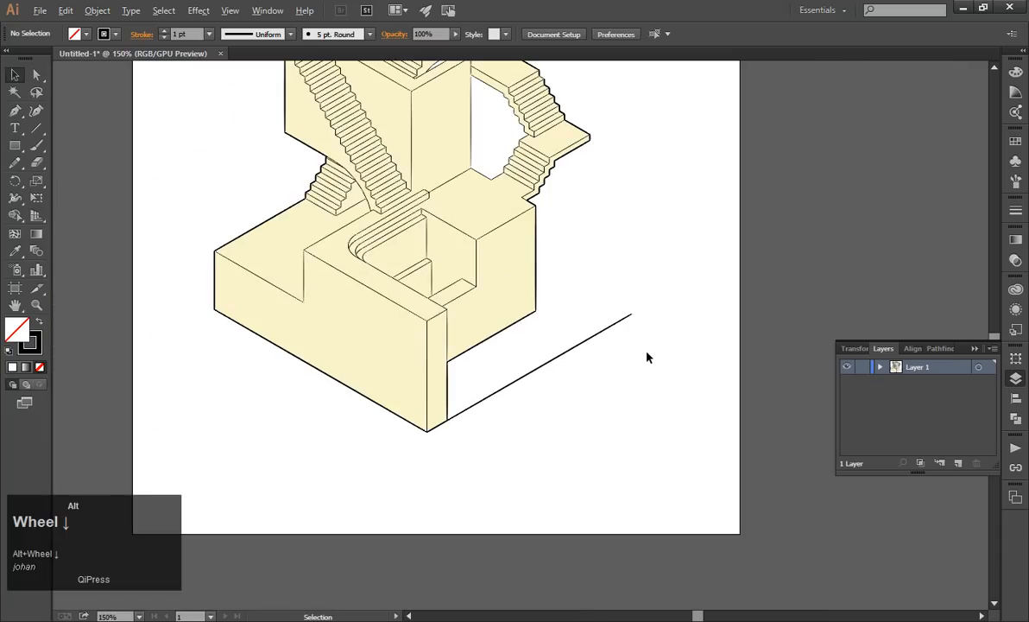
Match the thick vertical segment at the front wall's lower outer edge to the thin inner-line stroke with the Eyedropper.
scroll(648, 357, up, 1)
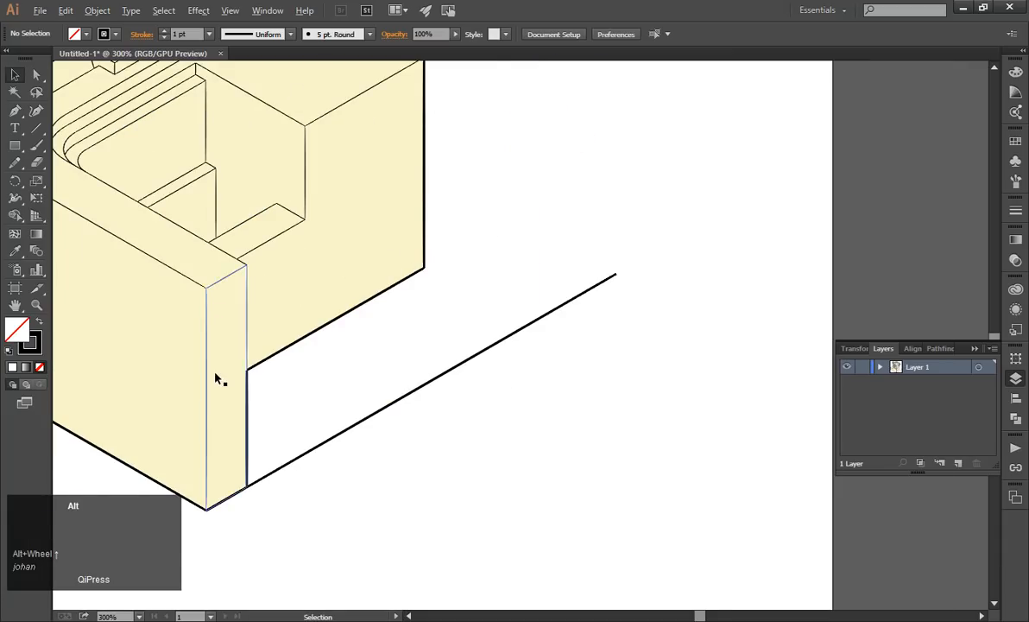
scroll(215, 376, up, 1)
click(260, 427)
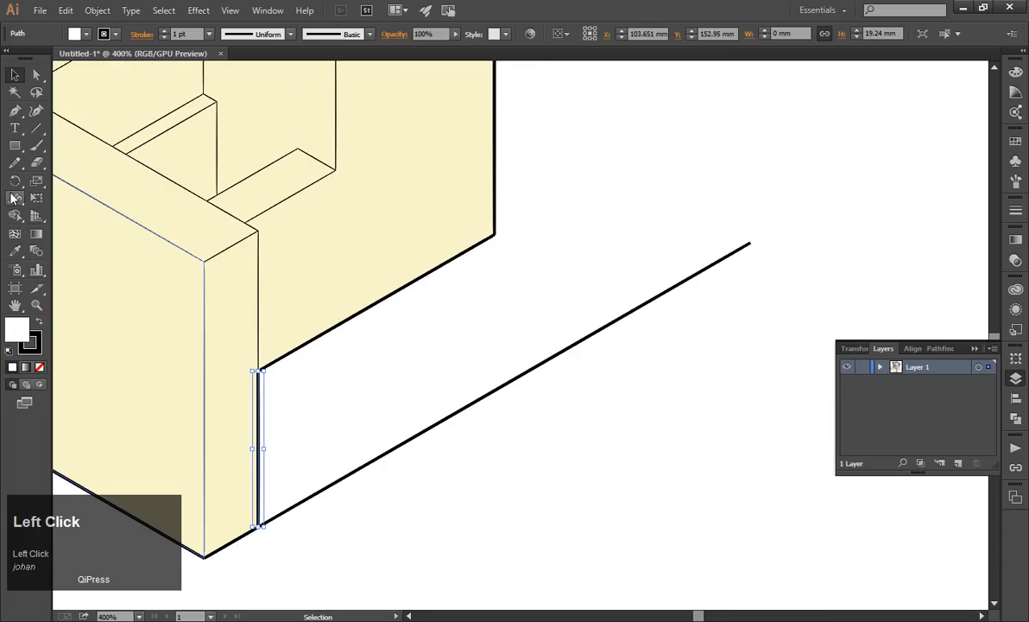
click(15, 250)
click(261, 301)
click(261, 301)
click(16, 76)
Give the base block's slanted lower edge the 0.25 pt inner-line stroke with the Eyedropper.
click(370, 311)
click(15, 251)
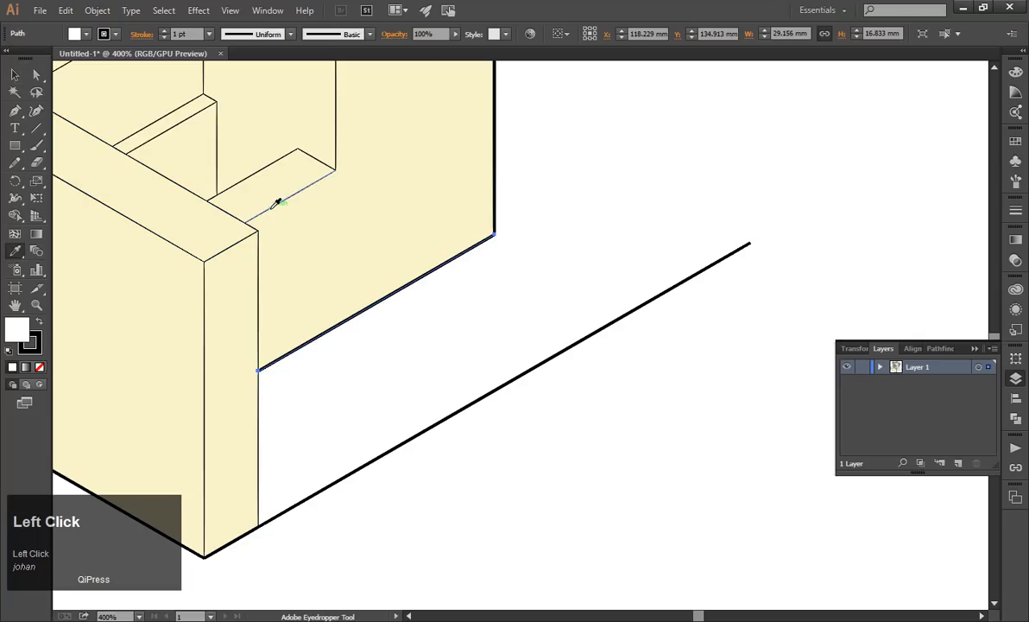
click(274, 205)
click(15, 74)
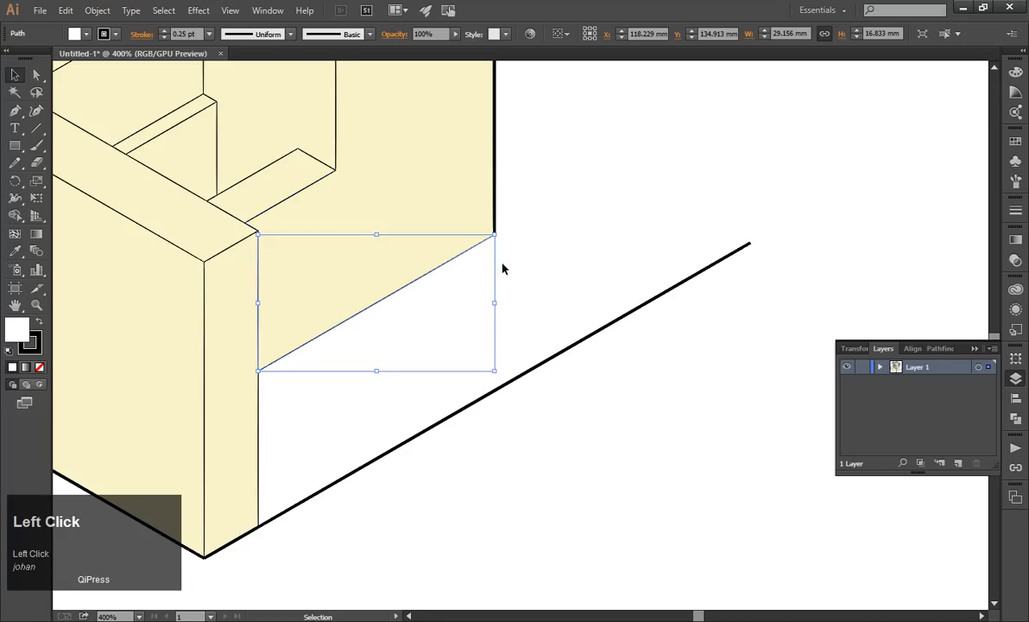
click(551, 265)
Try dragging a copy of the recess's slanted upper edge onto the base block's outer face, and undo it.
scroll(551, 265, down, 1)
scroll(719, 189, up, 1)
scroll(718, 192, up, 1)
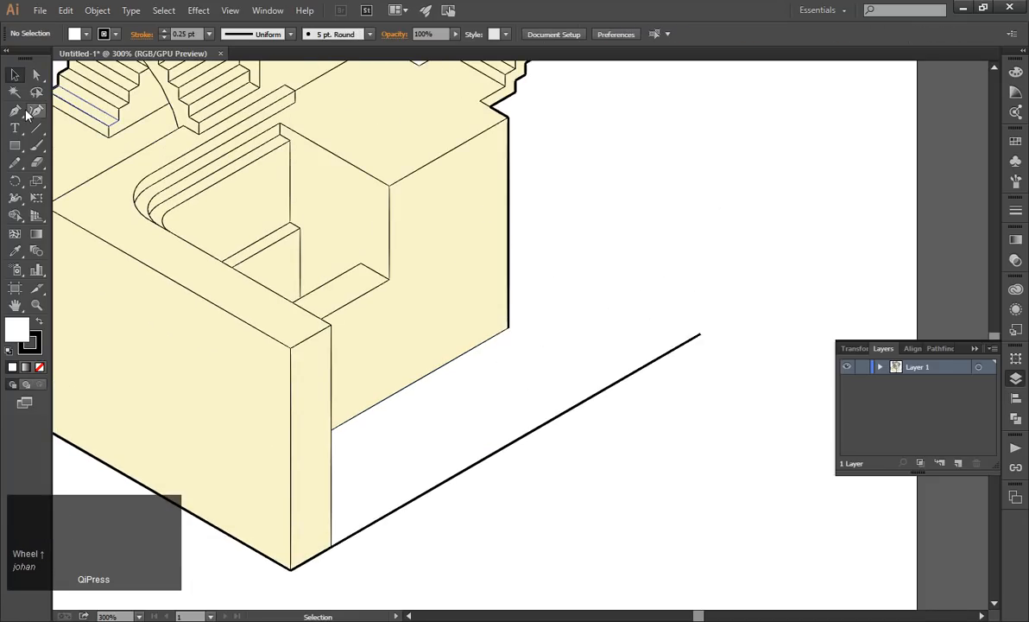
scroll(475, 215, down, 1)
scroll(476, 210, up, 2)
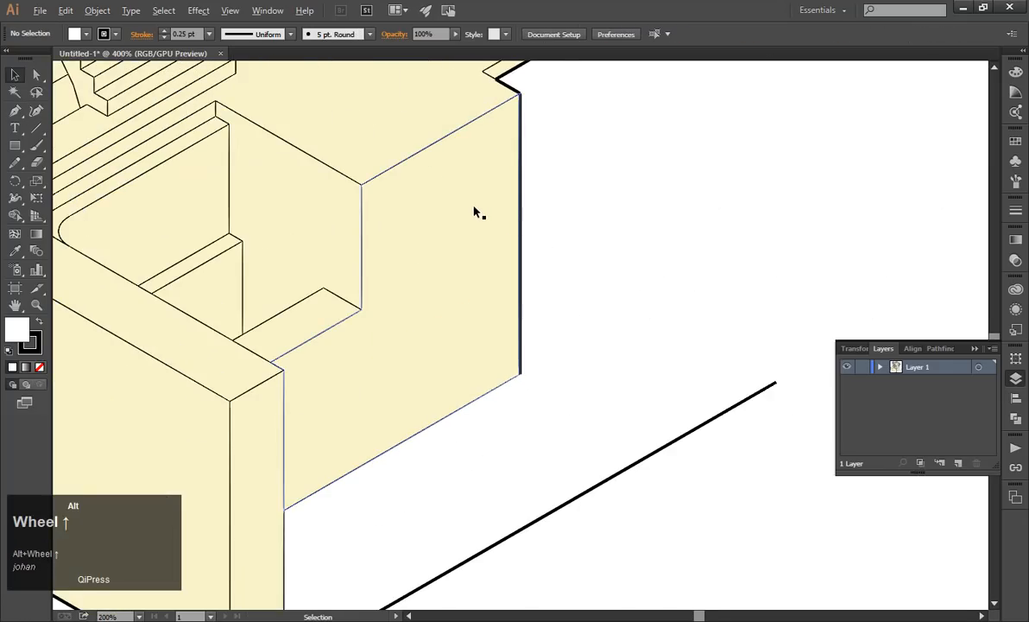
click(12, 76)
drag(292, 144, 579, 378)
key(ctrl+z)
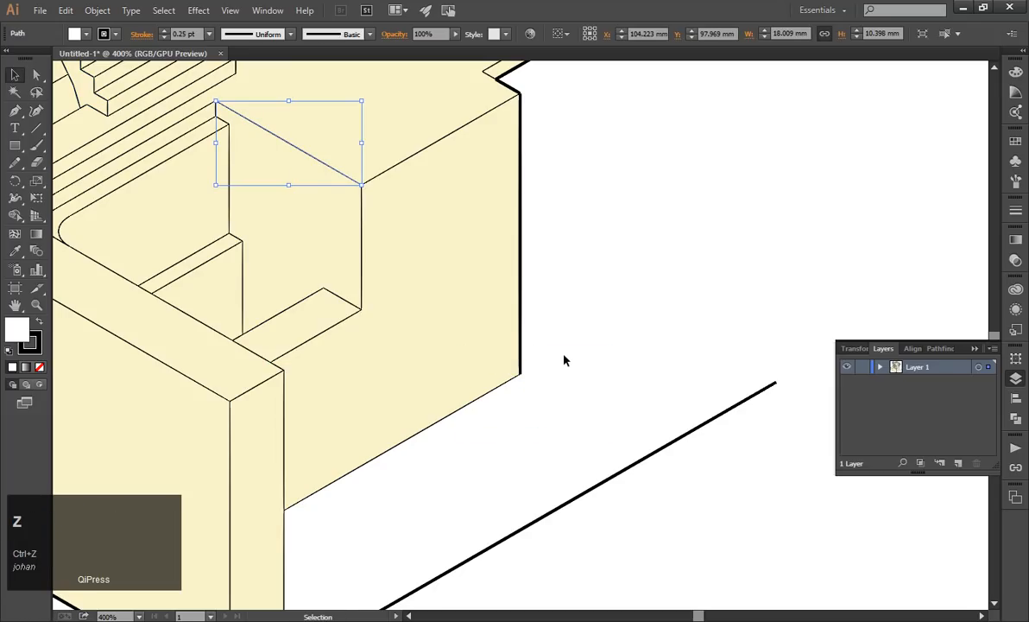
key(ctrl+alt)
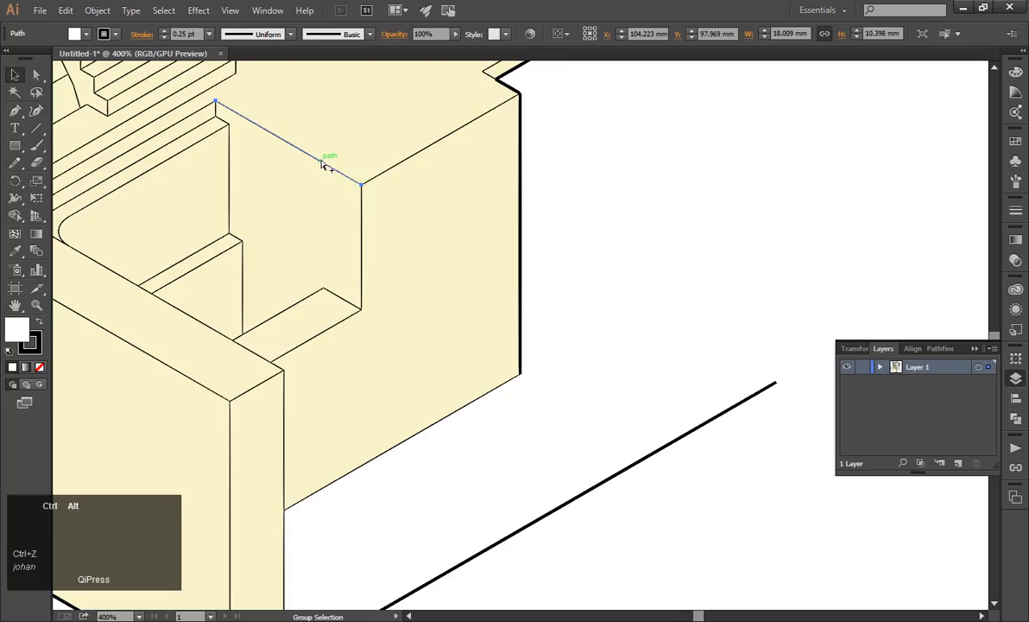
key(ctrl+alt)
key(ctrl+alt)
drag(316, 161, 441, 331)
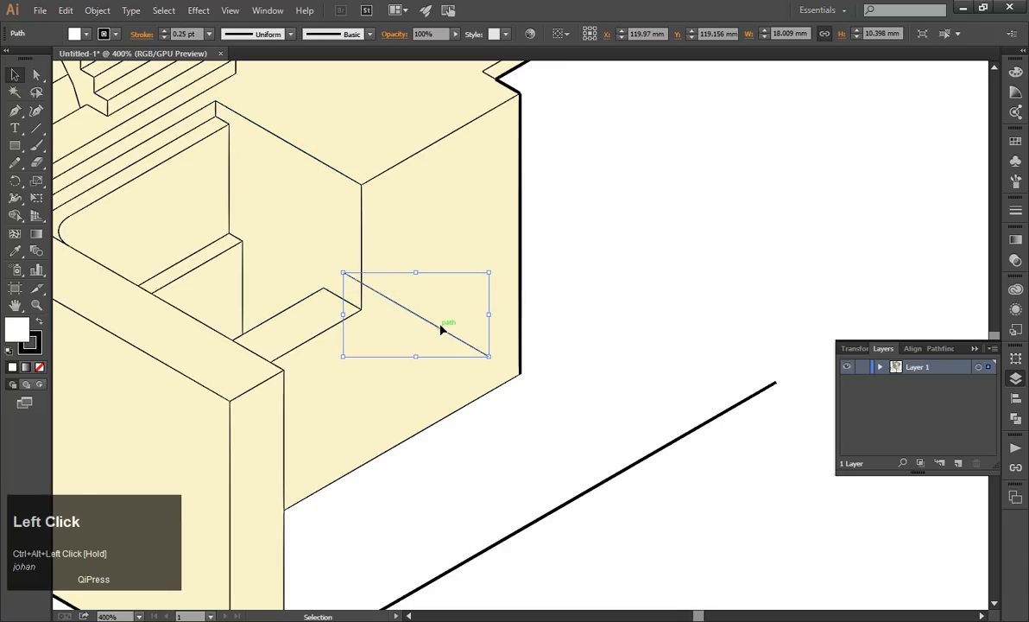
key(ctrl+z)
click(620, 236)
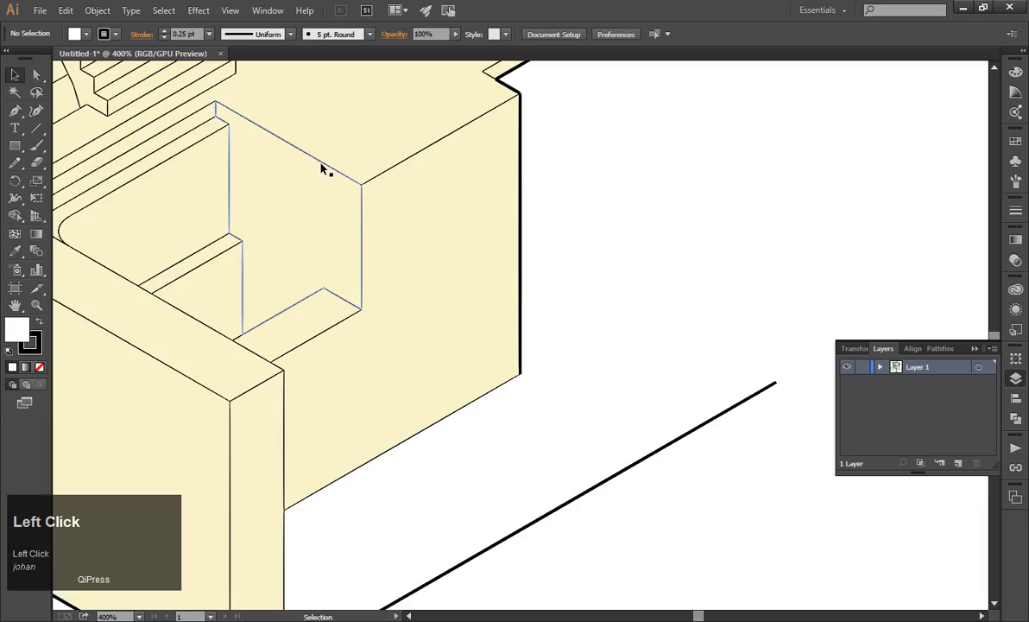
Copy and paste the recess's slanted upper edge, and give the copy the long base line's 1 pt stroke.
click(321, 168)
key(ctrl+c)
key(ctrl+v)
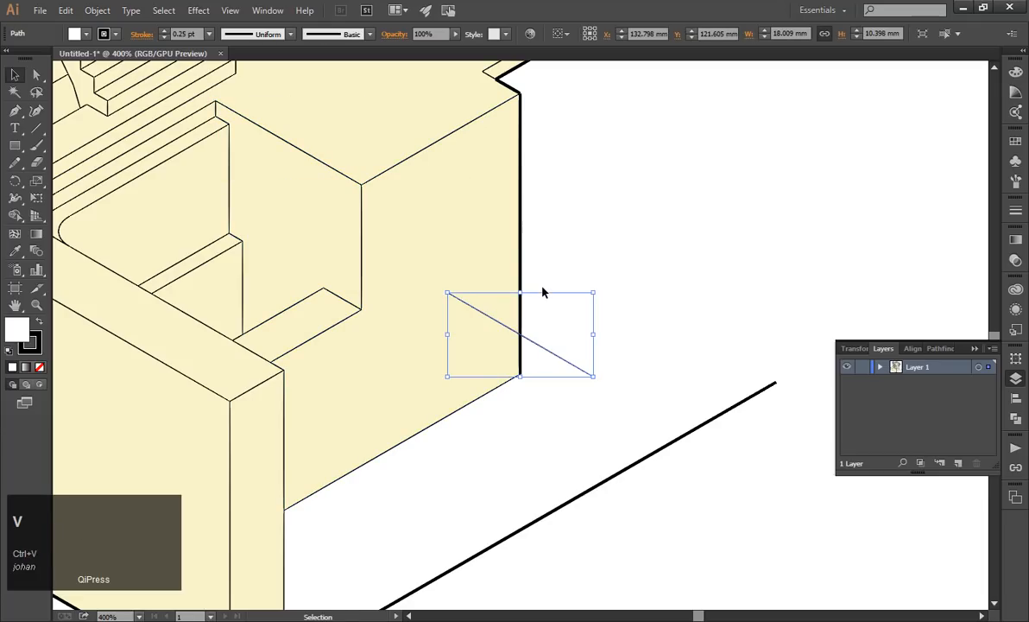
click(602, 359)
click(559, 366)
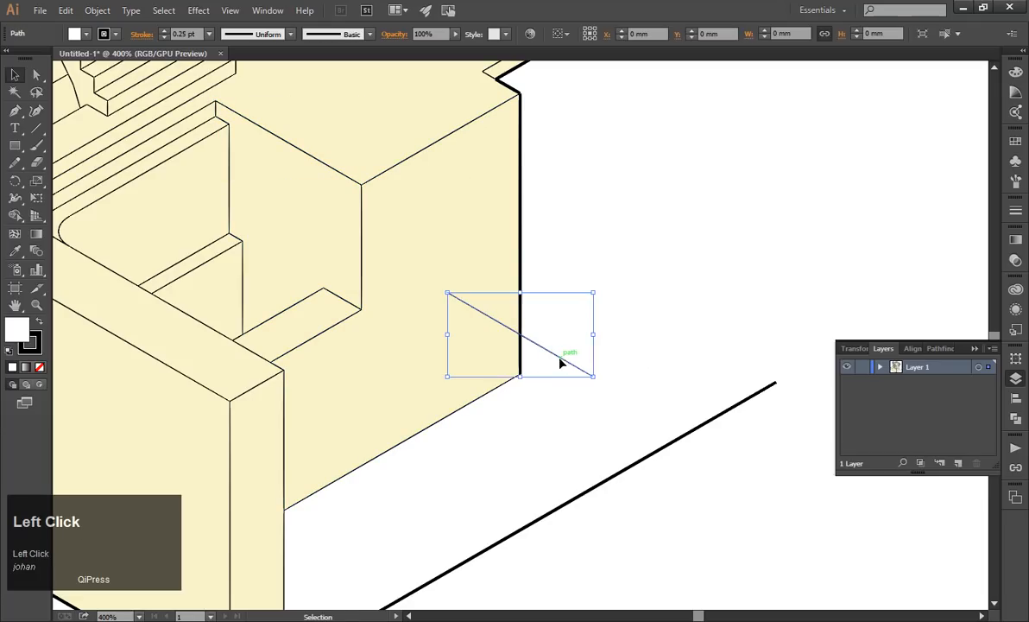
click(15, 250)
click(663, 443)
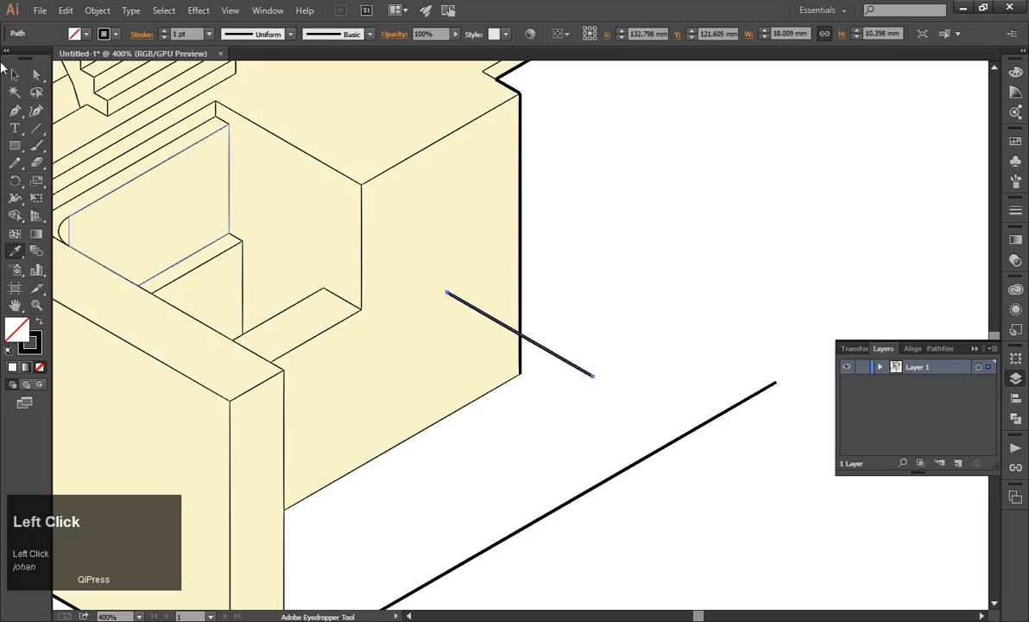
Move the pasted line so its upper end meets the base block's lower outer corner and it crosses the long line.
key(v)
scroll(563, 341, up, 2)
drag(567, 340, 655, 464)
scroll(567, 423, up, 4)
drag(510, 318, 549, 381)
scroll(302, 283, down, 4)
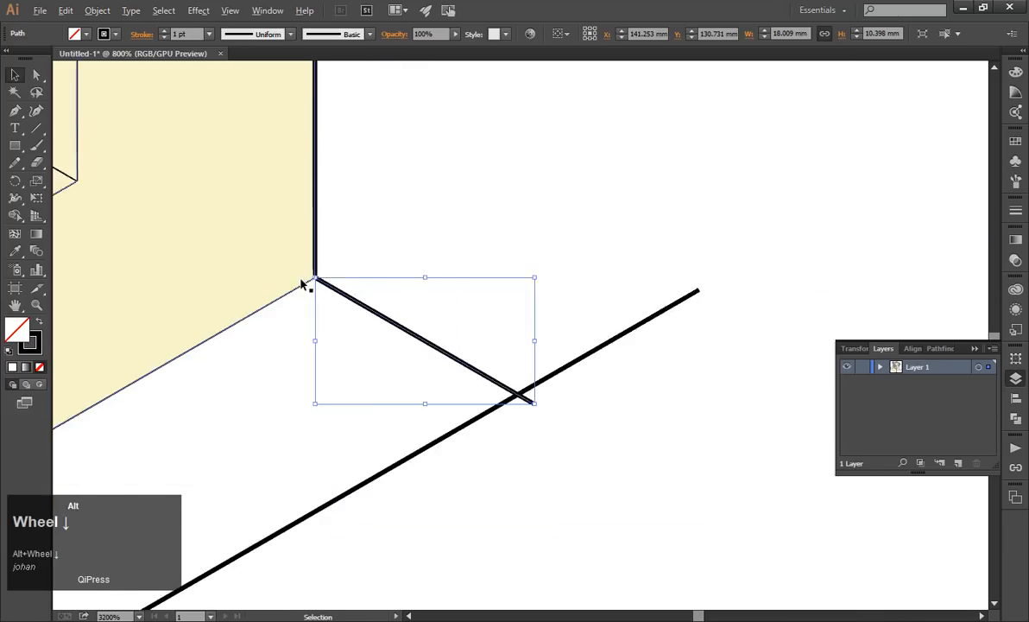
click(437, 356)
Cut the pasted line with the Scissors tool where it crosses the long 30° line.
scroll(423, 348, up, 1)
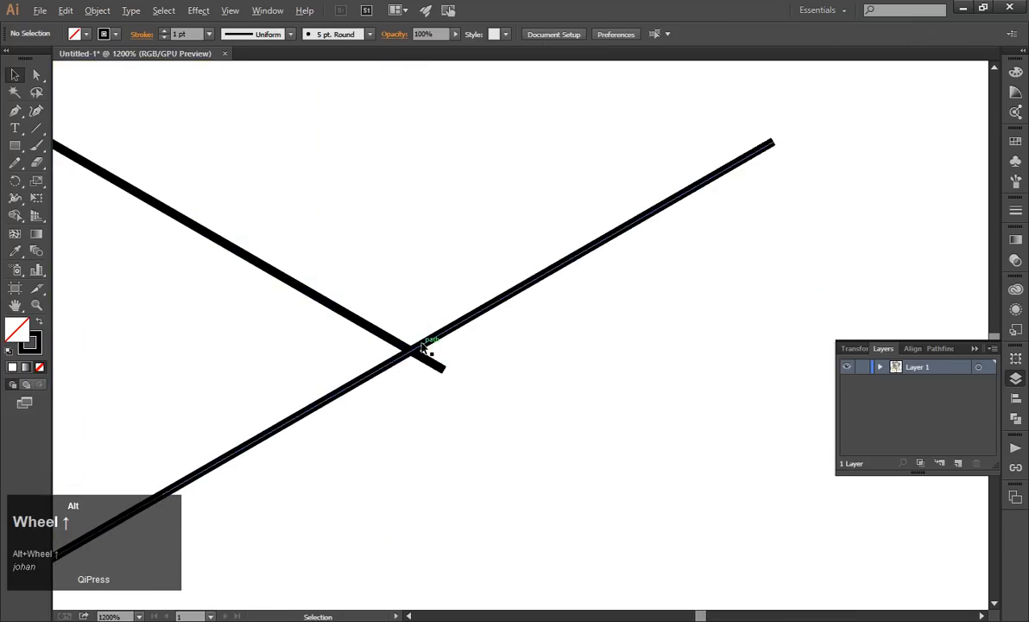
click(442, 368)
drag(503, 410, 404, 342)
drag(507, 413, 376, 325)
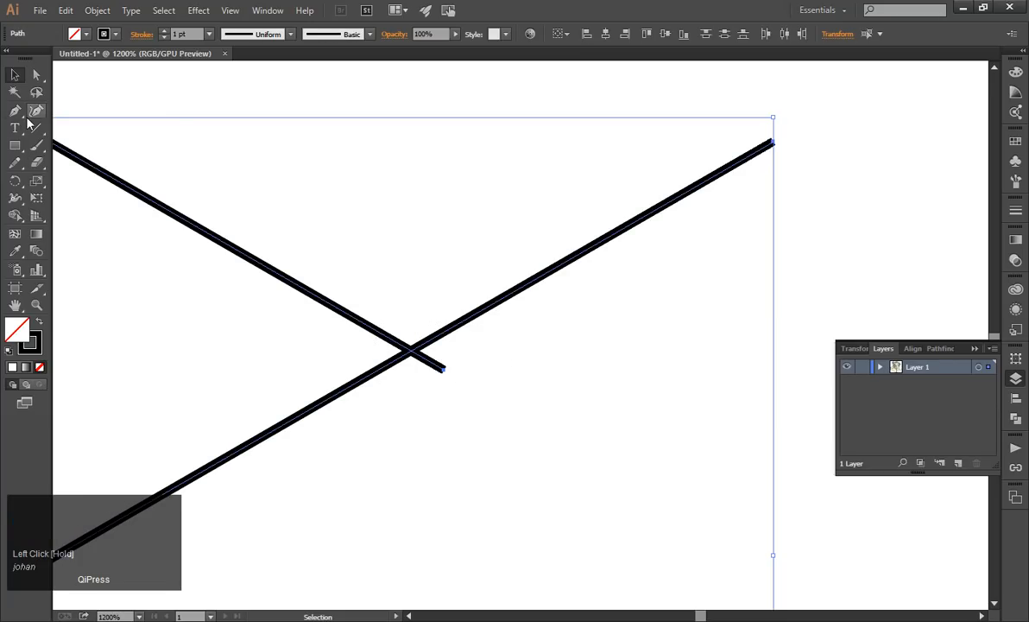
click(37, 164)
drag(37, 167, 67, 180)
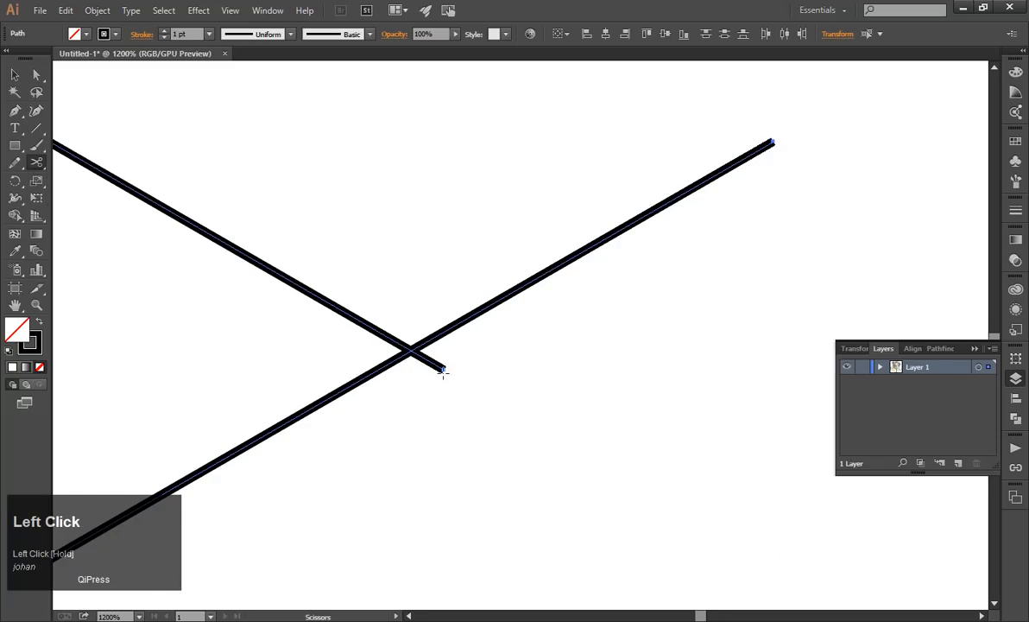
alt+scroll(436, 370, up, 1)
click(391, 329)
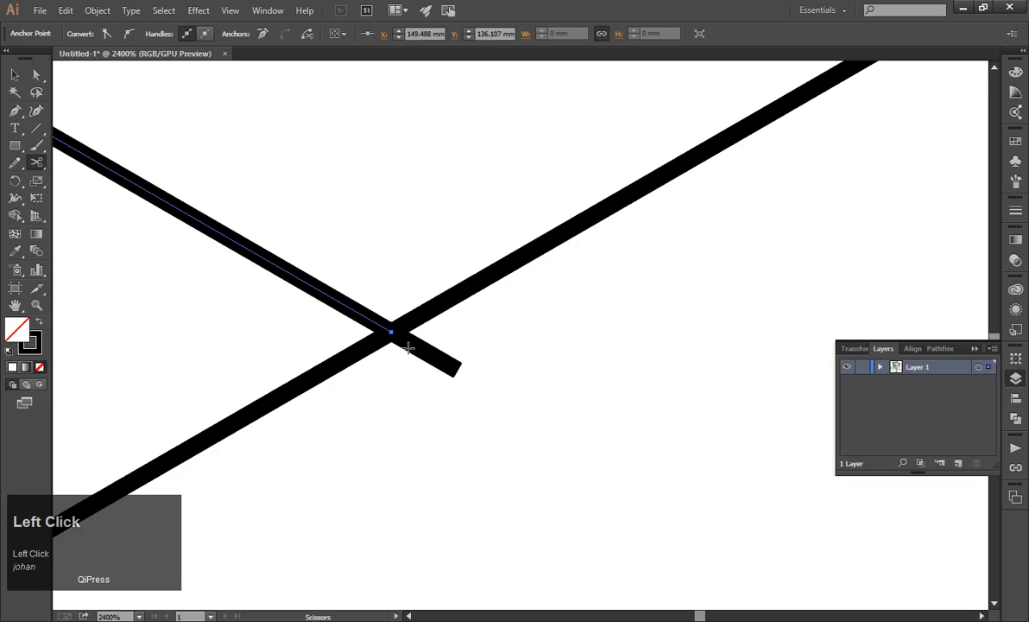
click(391, 330)
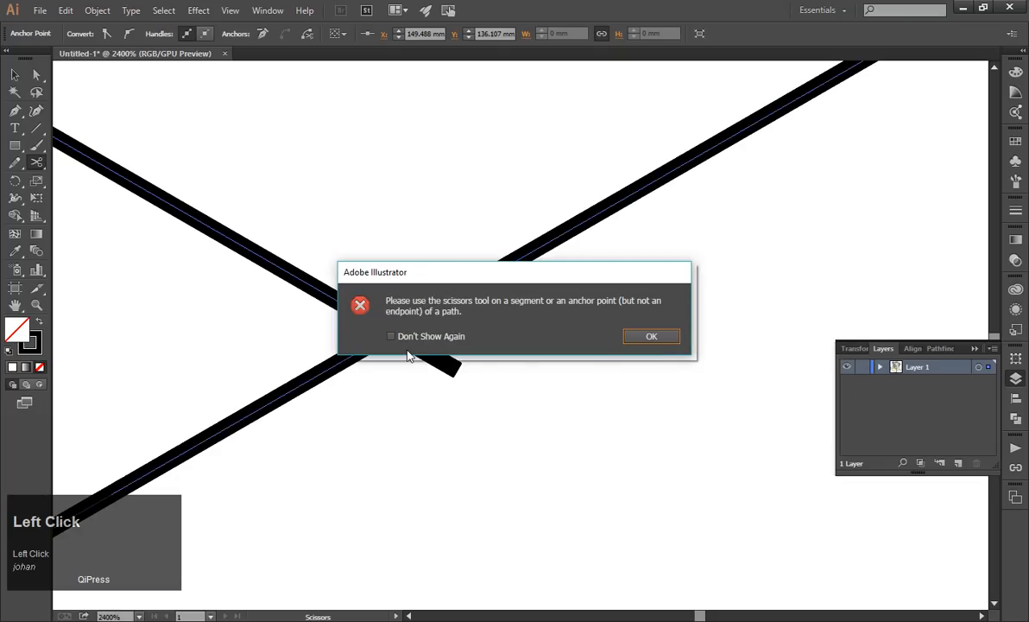
click(635, 337)
Delete the short end of the pasted line that overhangs the long 30° line.
key(v)
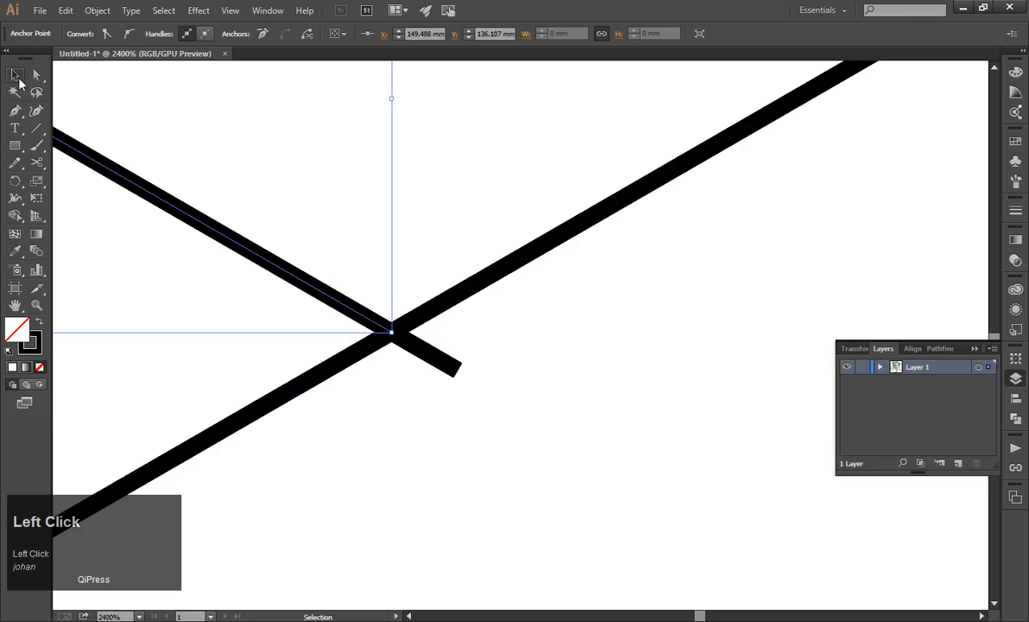
click(535, 418)
click(451, 365)
key(Delete)
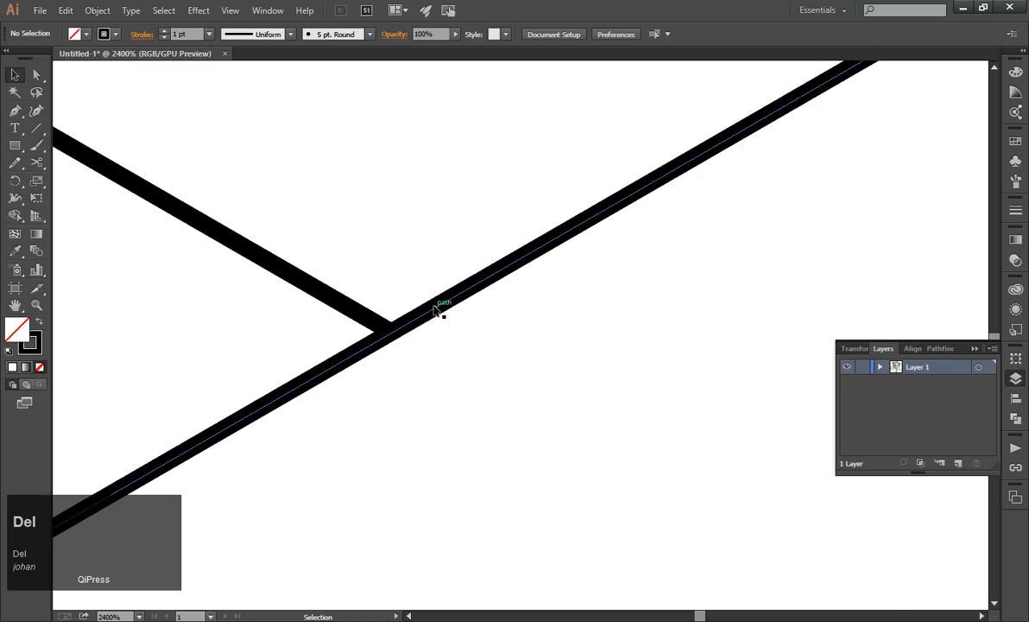
Cut the long 30° line with the Scissors tool at its junction with the shorter slanted line.
scroll(437, 313, down, 3)
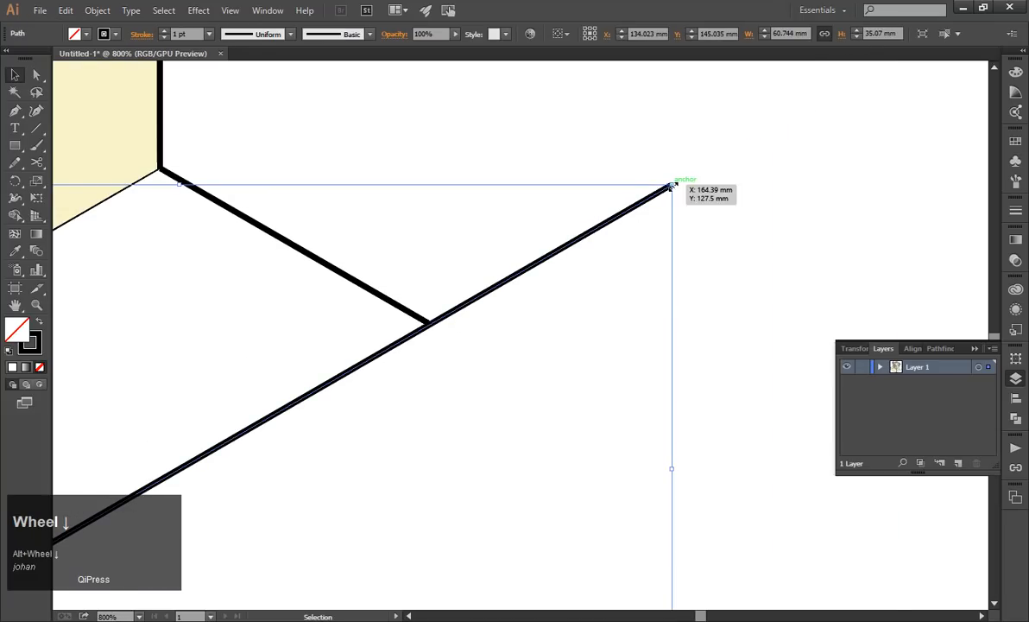
scroll(581, 219, up, 2)
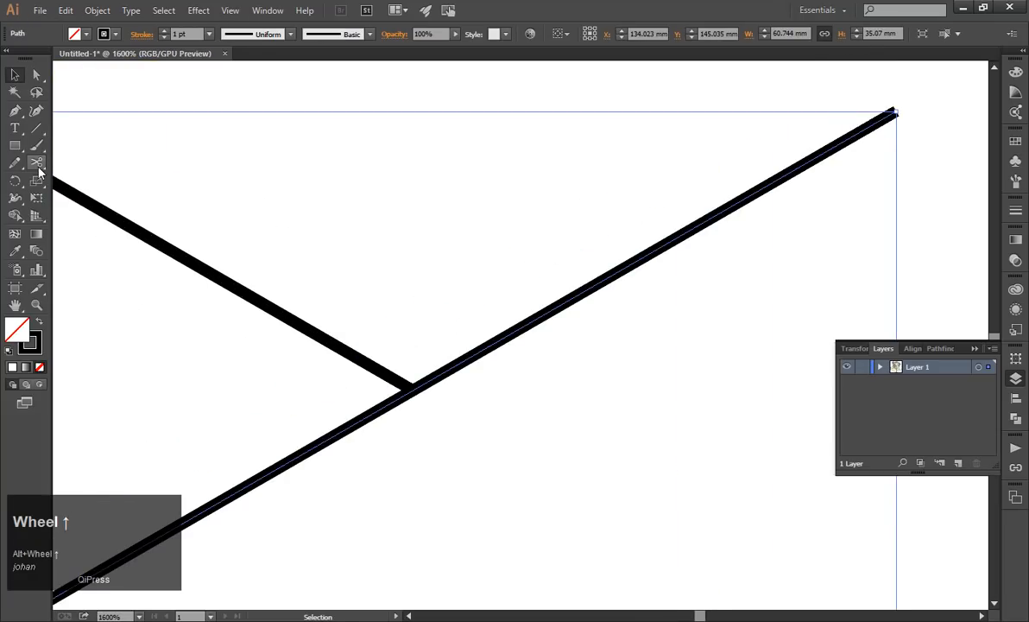
click(38, 169)
scroll(409, 452, up, 2)
click(430, 324)
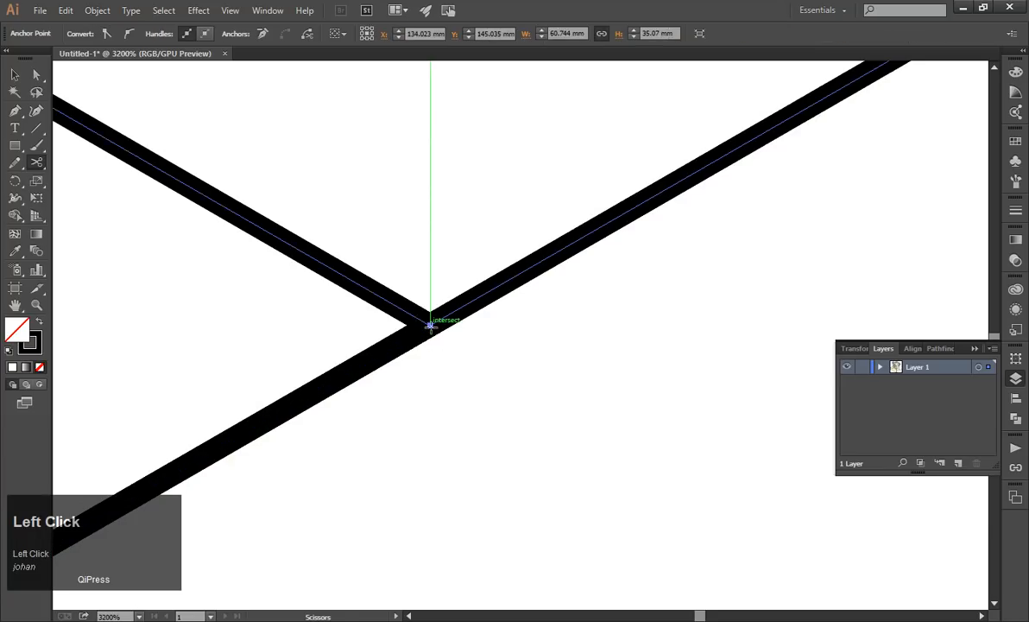
Delete the leftover piece of the long 30° line beyond the junction.
scroll(430, 325, down, 3)
click(14, 75)
click(437, 237)
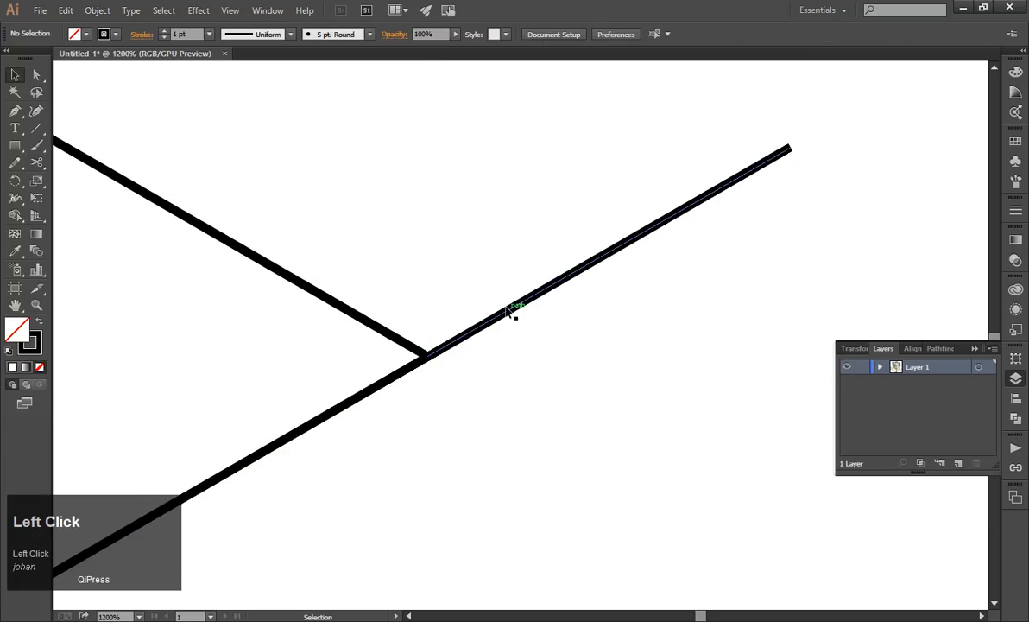
click(509, 313)
key(Delete)
Join the two 1 pt lines at their outer meeting corner.
scroll(574, 409, down, 3)
drag(579, 420, 521, 386)
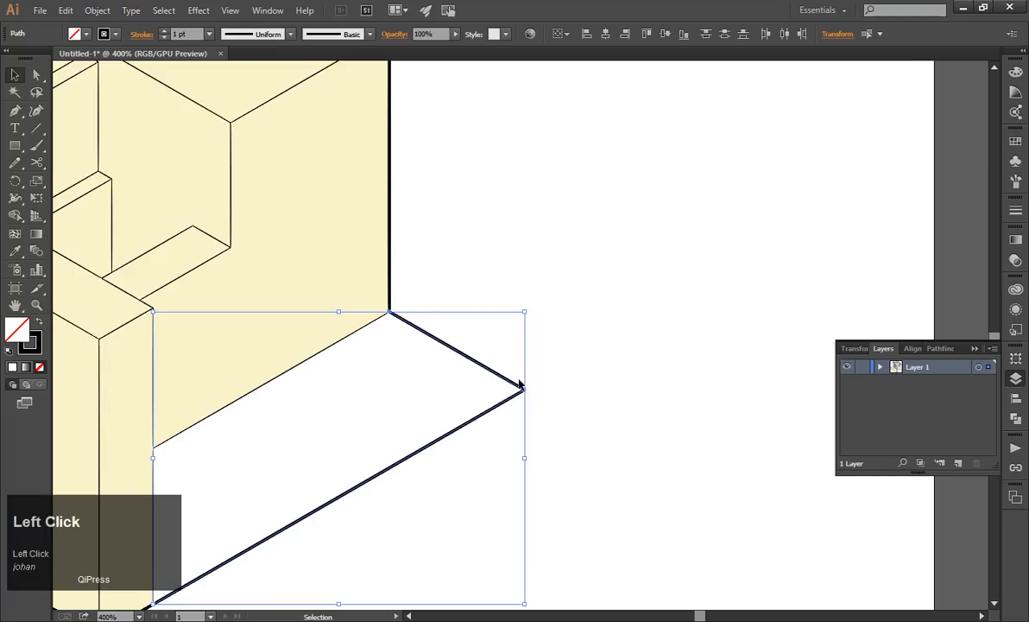
scroll(539, 404, up, 2)
key(ctrl+j)
click(551, 417)
Try pulling the joined corner's anchor point outward with Direct Selection and deleting it, and undo both edits.
scroll(518, 406, up, 4)
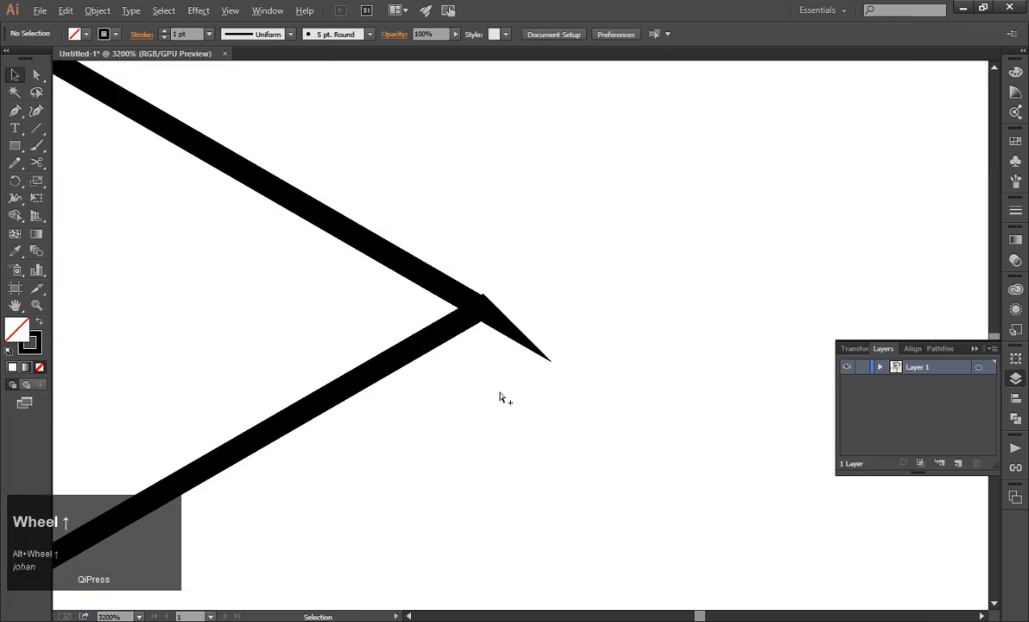
click(452, 324)
click(37, 74)
click(551, 311)
drag(482, 304, 537, 259)
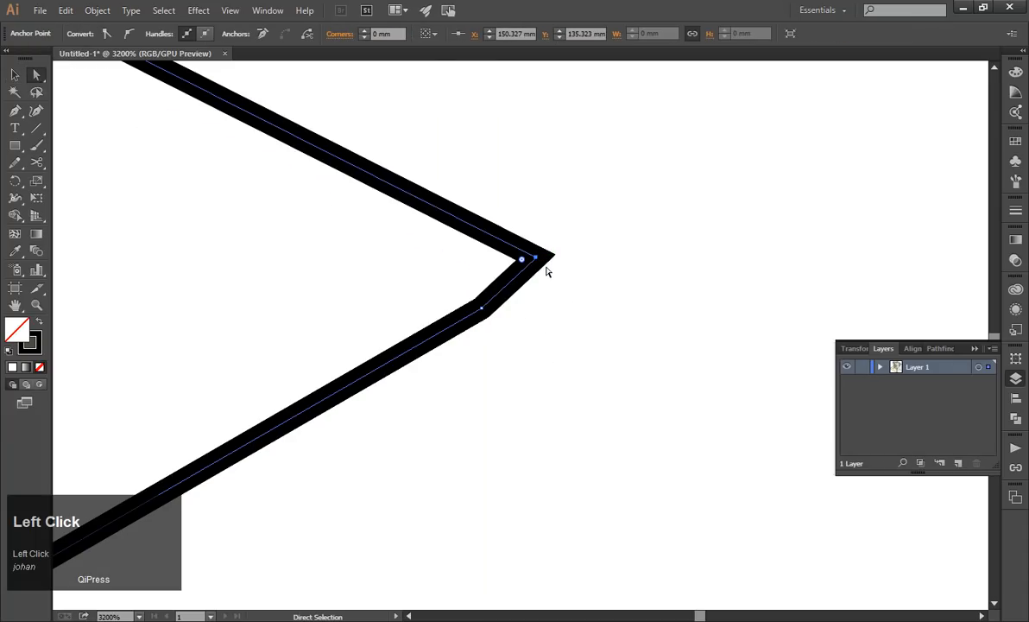
key(Delete)
key(ctrl+z)
key(ctrl+z)
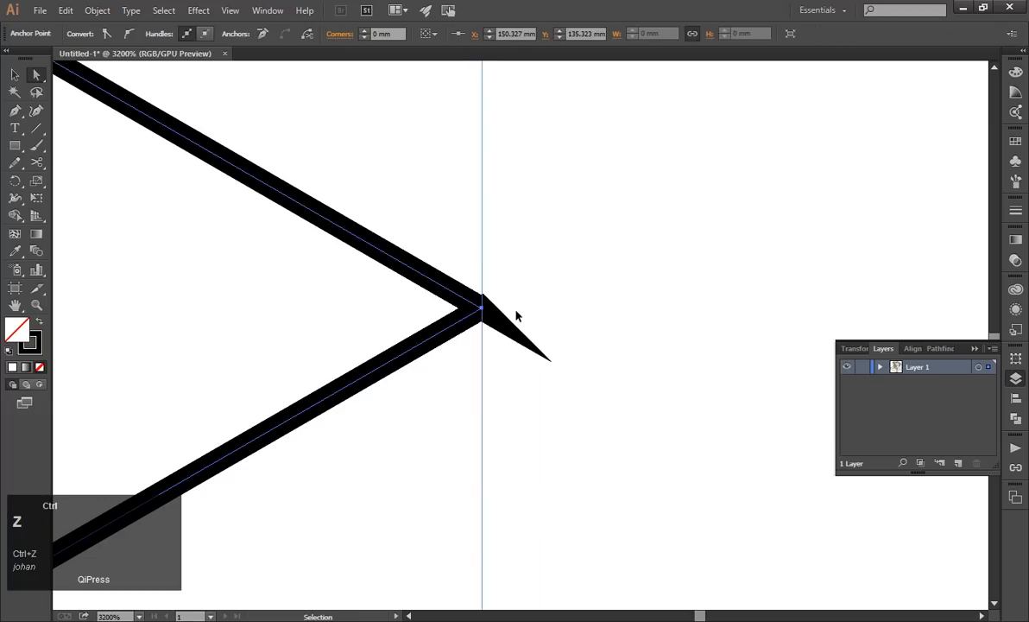
Undo the join of the two lines at the outer corner.
click(517, 316)
scroll(484, 319, up, 2)
key(ctrl+z)
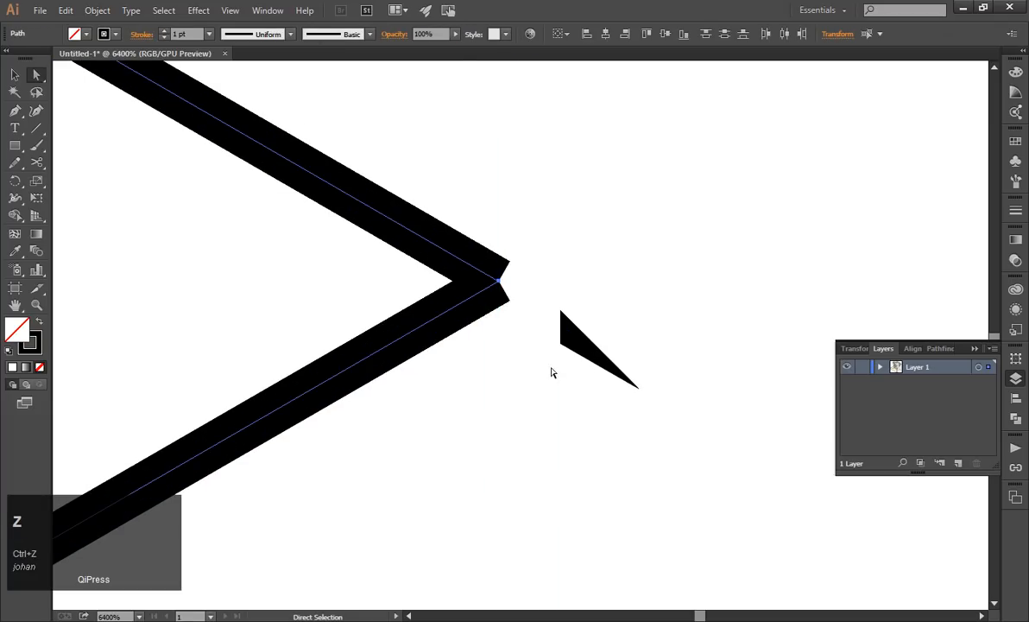
Examine the unjoined ends of the two 1 pt lines at their outer corner.
click(553, 372)
scroll(472, 287, up, 4)
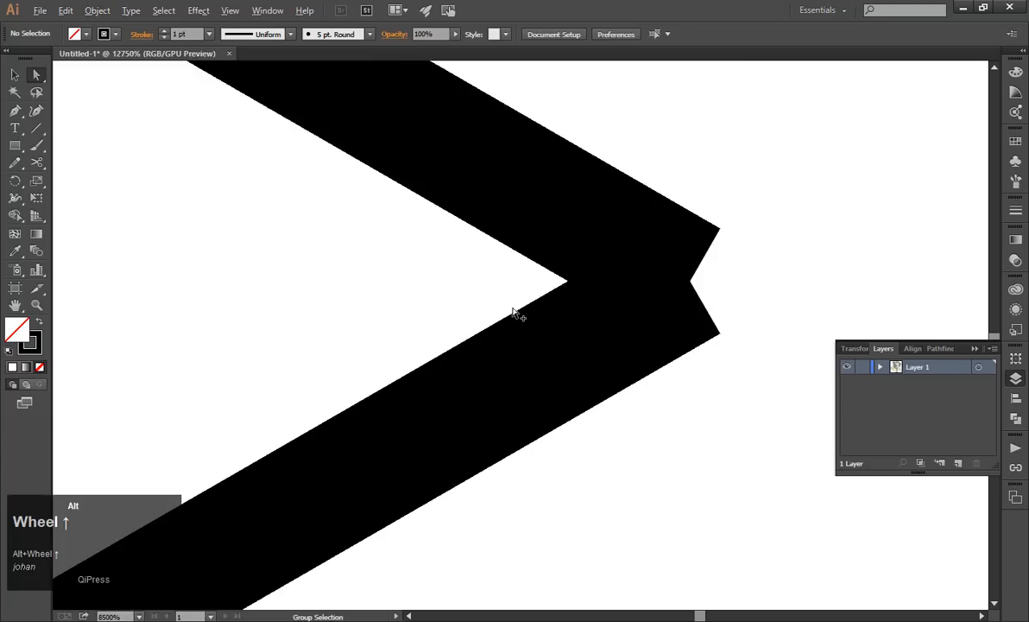
click(496, 289)
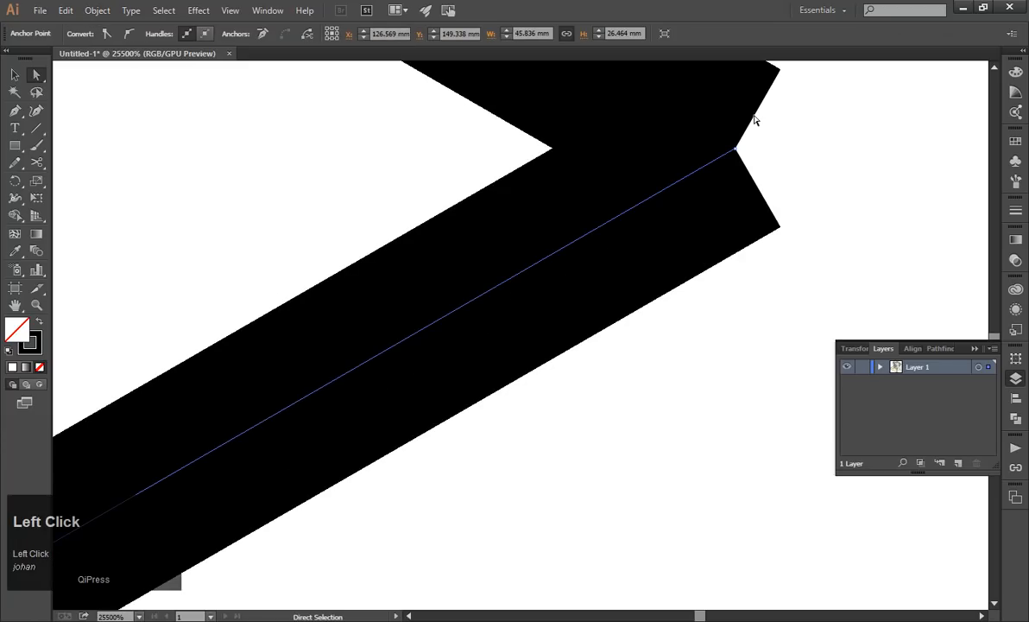
click(14, 74)
click(756, 130)
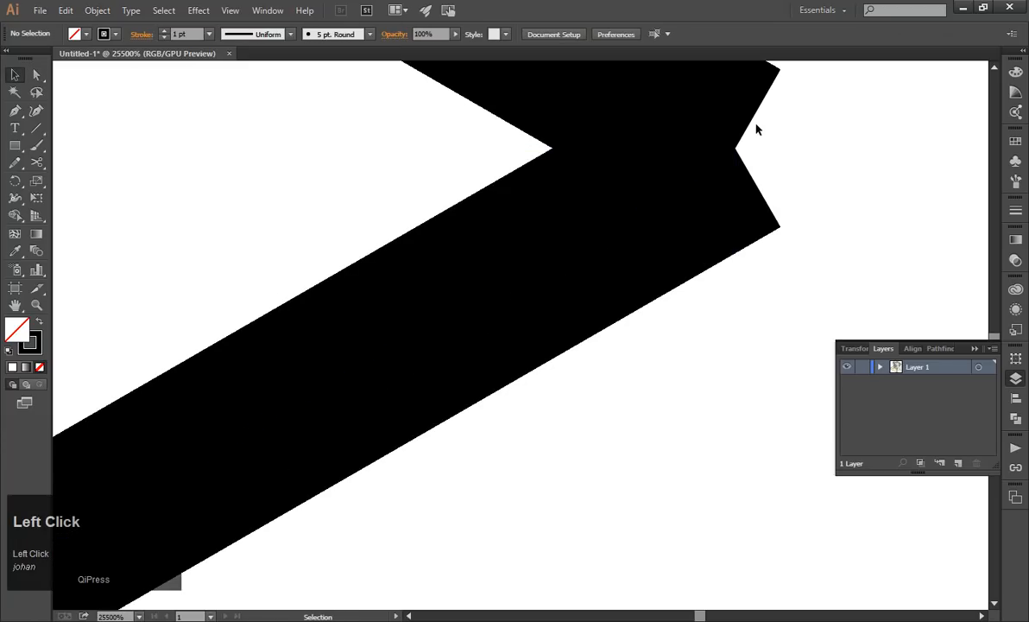
alt+scroll(749, 121, down, 4)
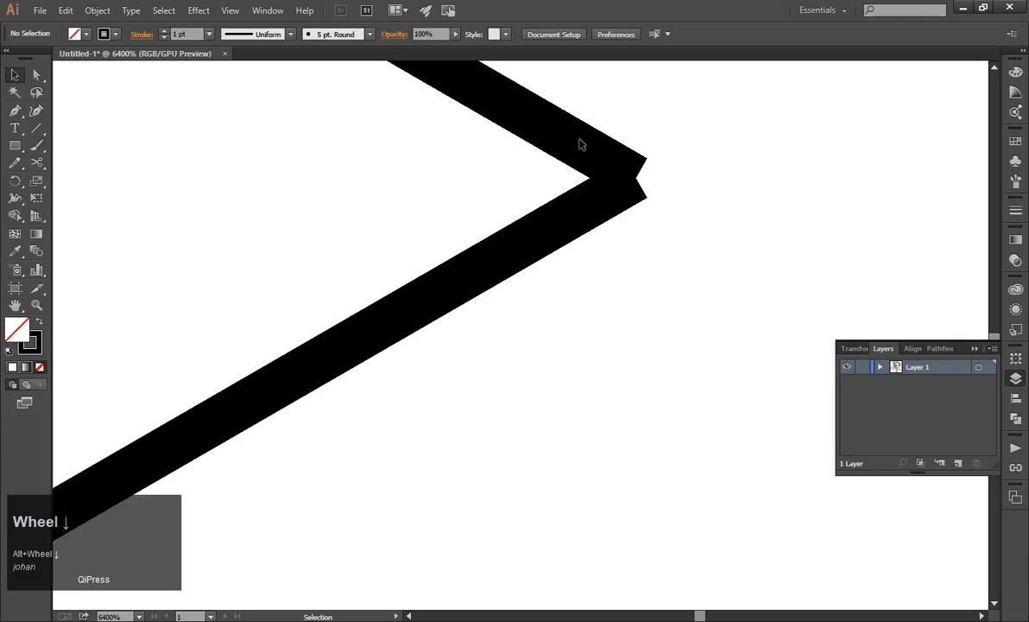
click(583, 144)
click(448, 214)
alt+scroll(459, 264, down, 2)
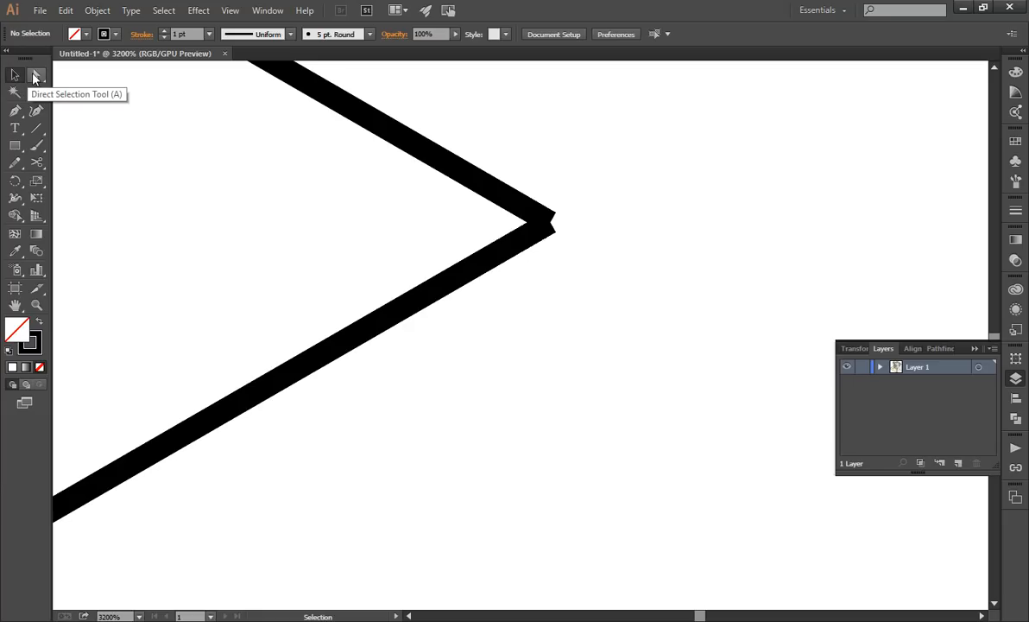
click(15, 76)
scroll(396, 259, up, 2)
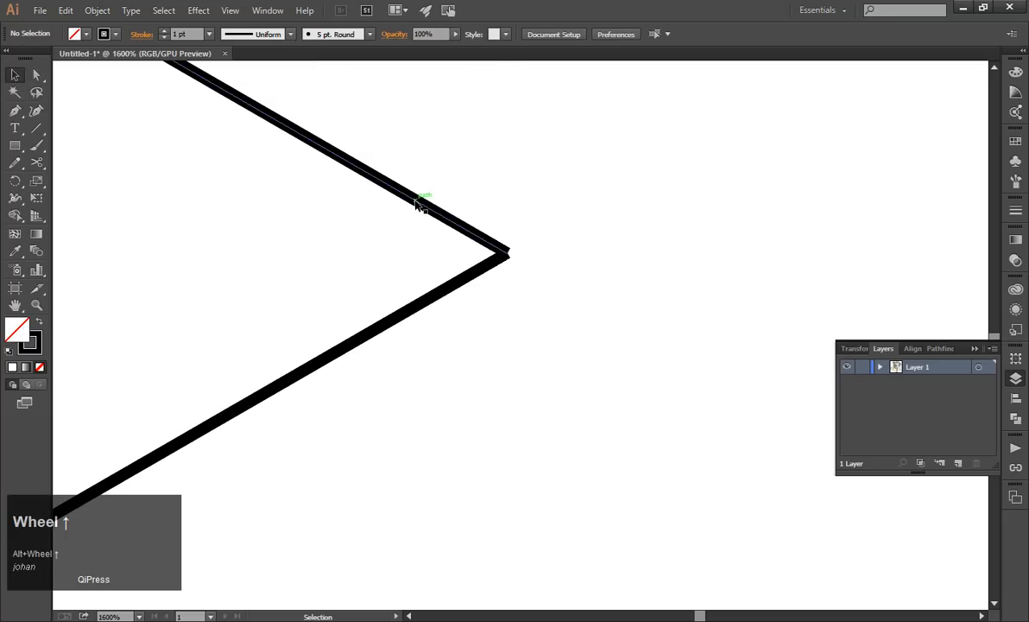
Try moving the upper 1 pt line away from the outer corner, and undo the move.
drag(418, 202, 643, 158)
scroll(609, 315, down, 4)
key(ctrl+z)
click(650, 301)
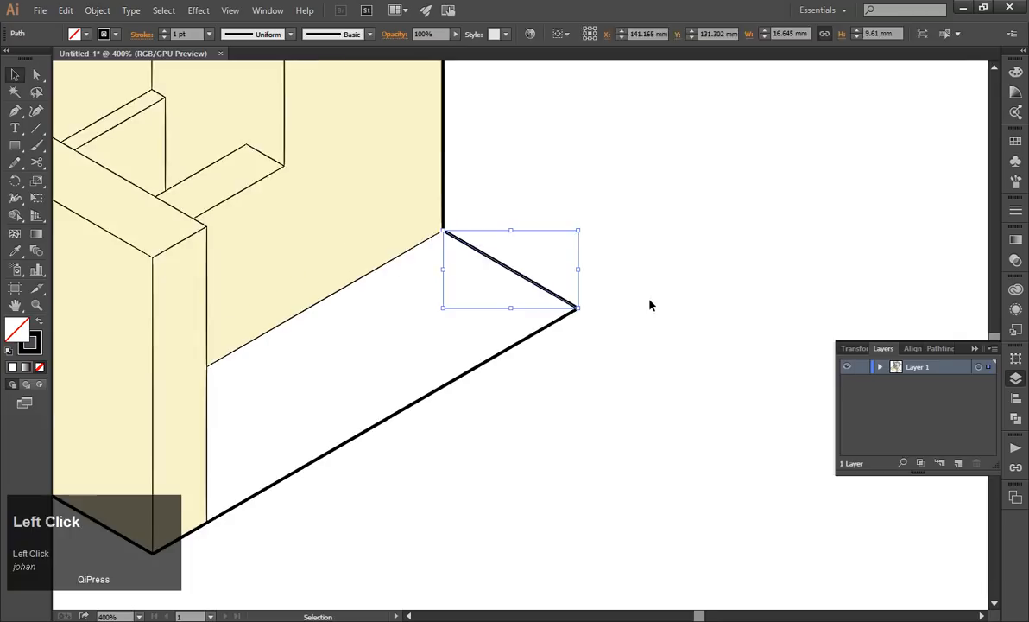
Pull the upper line's end anchor away with Direct Selection and snap it back onto the lower line's outer endpoint.
scroll(400, 282, up, 1)
click(34, 78)
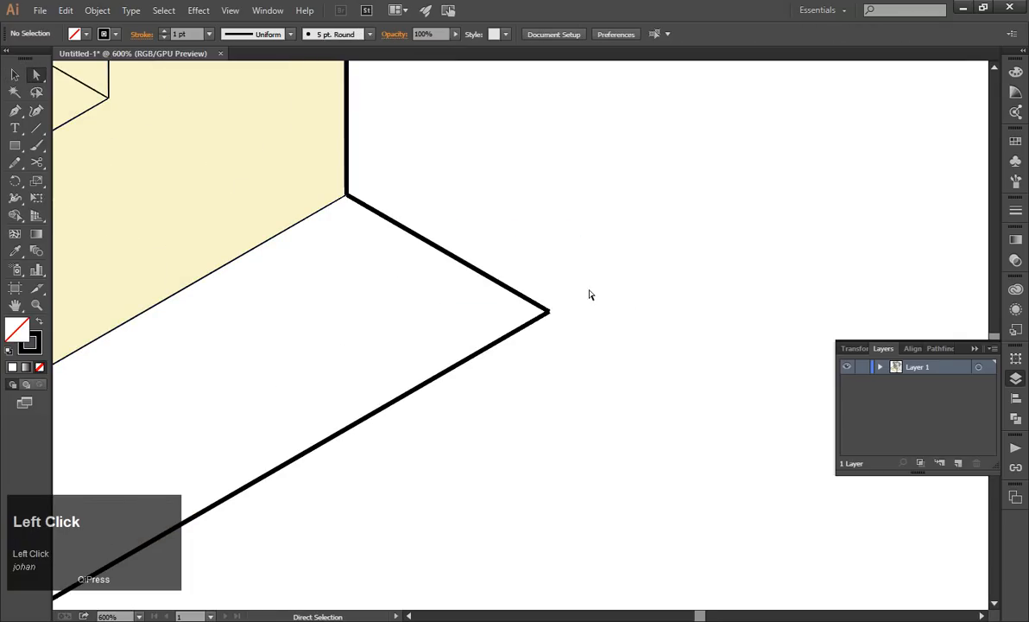
mouse_move(547, 312)
mouse_down()
mouse_move(595, 278)
mouse_move(574, 198)
mouse_move(540, 321)
mouse_up()
scroll(574, 197, down, 1)
key(ctrl+z)
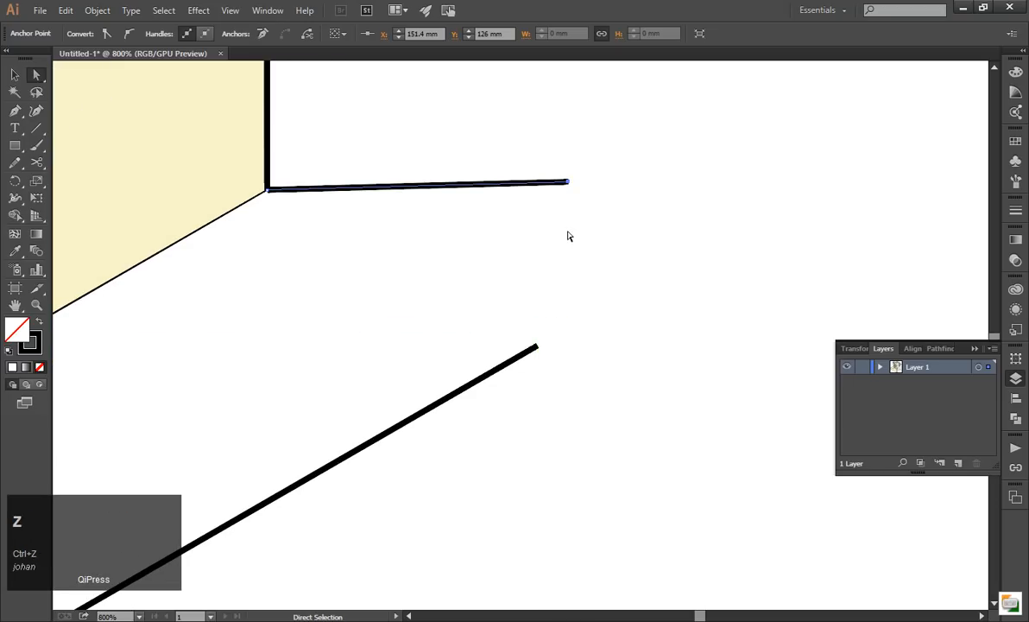
click(569, 185)
drag(569, 185, 537, 345)
Fine-tune the upper line's end anchor so it sits exactly on the lower line's endpoint at the outer corner.
click(15, 76)
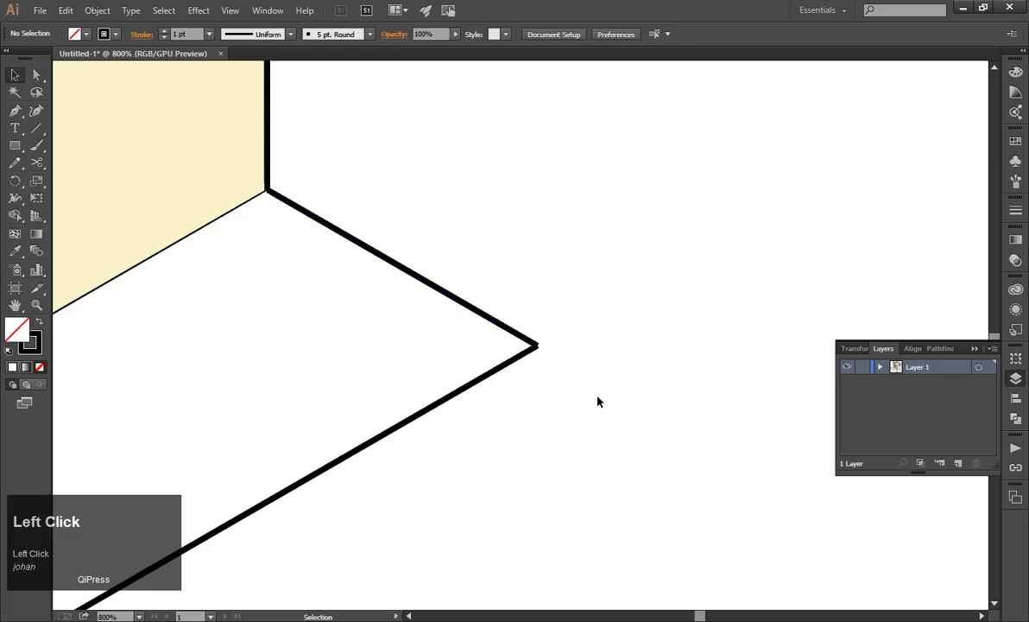
drag(597, 398, 521, 311)
click(574, 380)
key(ctrl+z)
alt+scroll(519, 345, up, 3)
click(407, 199)
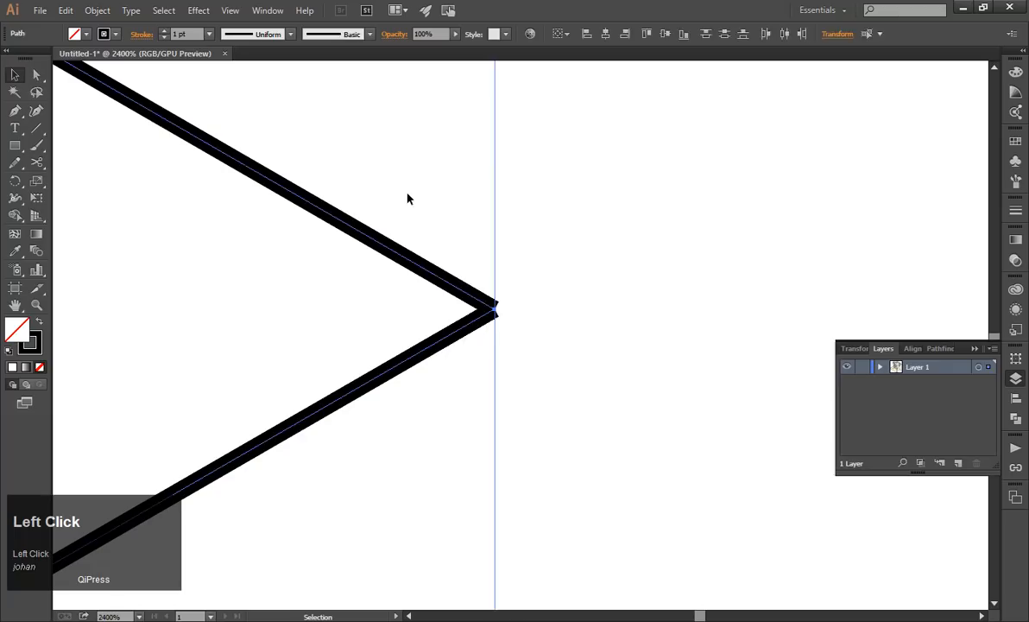
click(36, 76)
mouse_move(492, 306)
mouse_down()
mouse_move(491, 257)
mouse_move(495, 313)
mouse_up()
drag(494, 313, 496, 306)
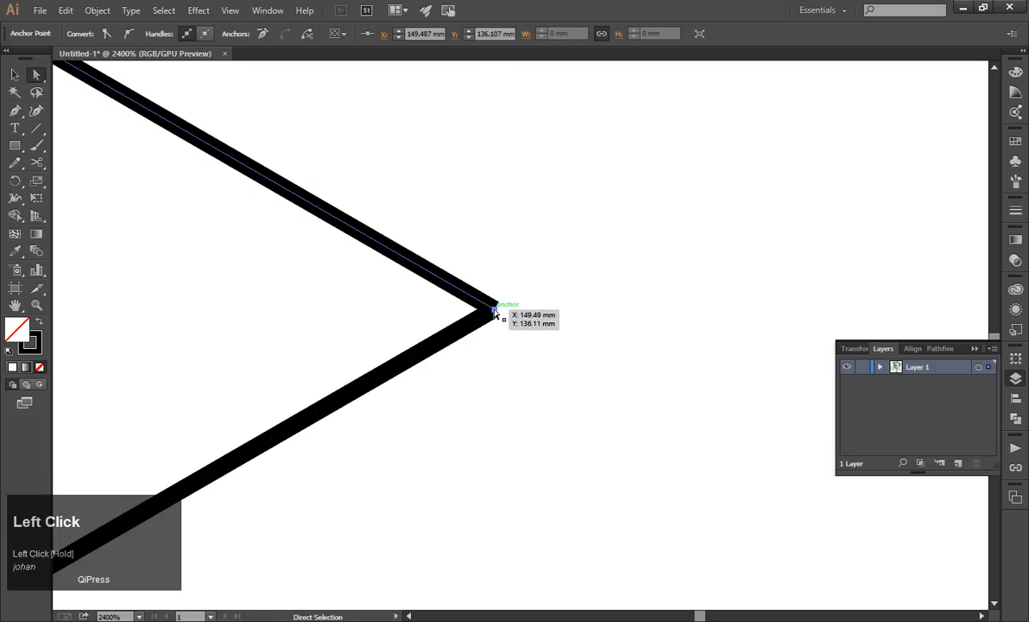
Select both 1 pt lines and join them into one path with a sharp outer corner.
key(v)
click(587, 356)
drag(583, 366, 348, 236)
key(ctrl)
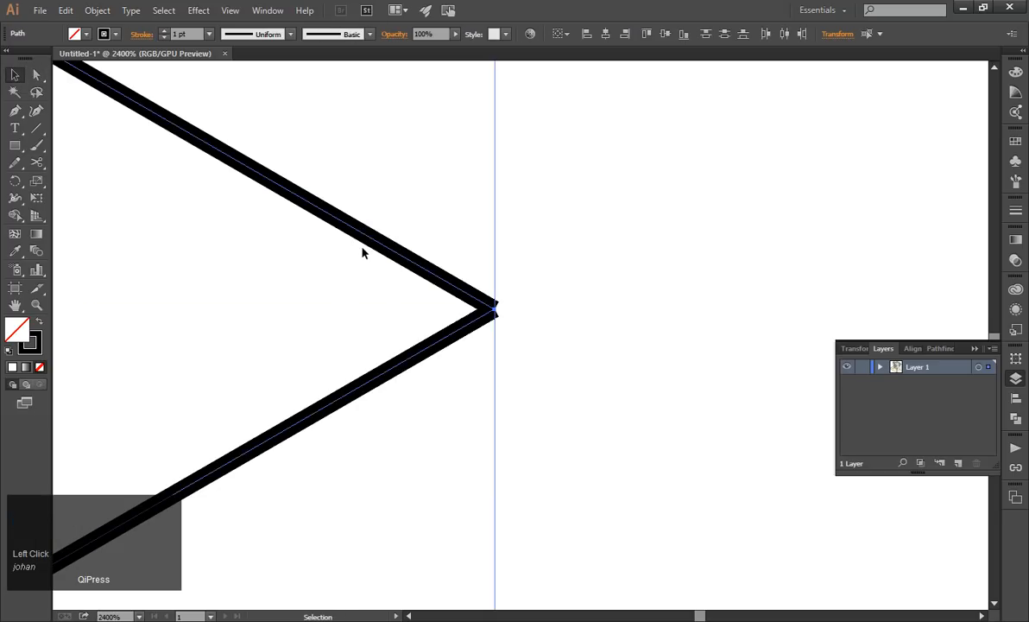
click(131, 10)
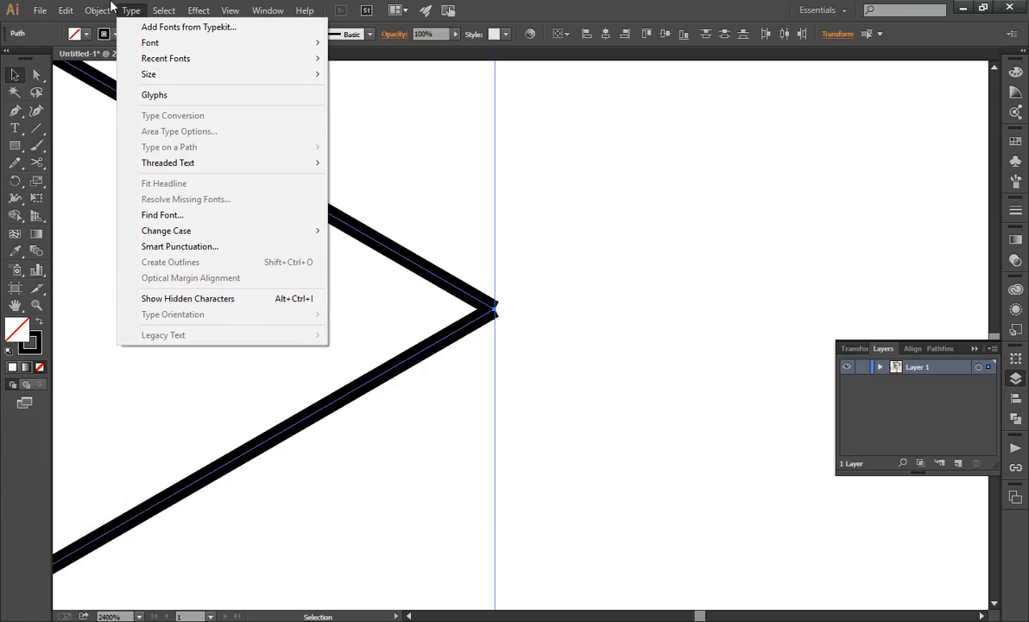
mouse_move(108, 7)
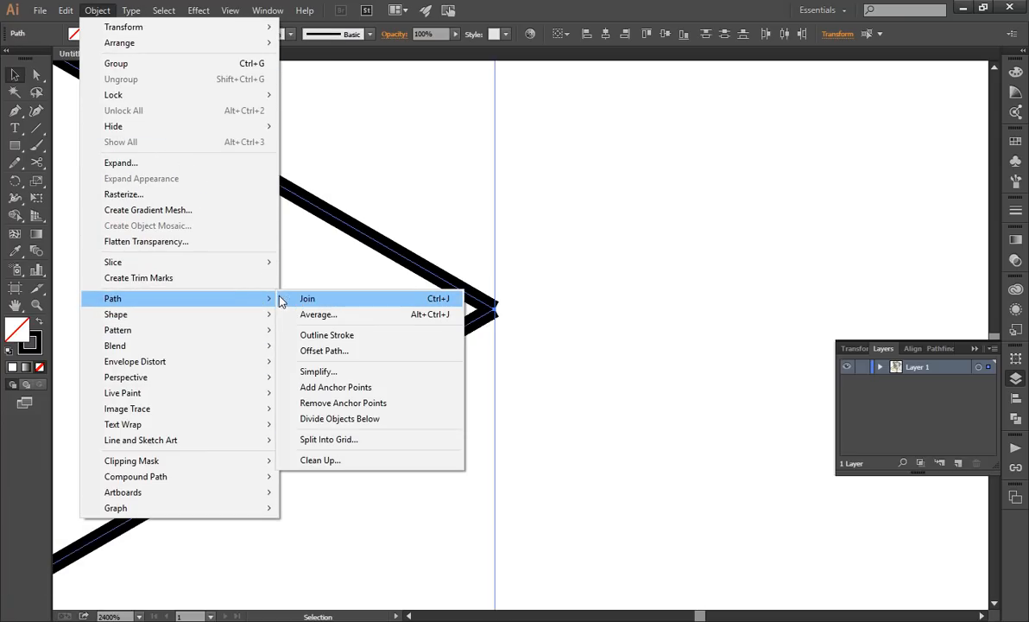
click(293, 299)
click(634, 248)
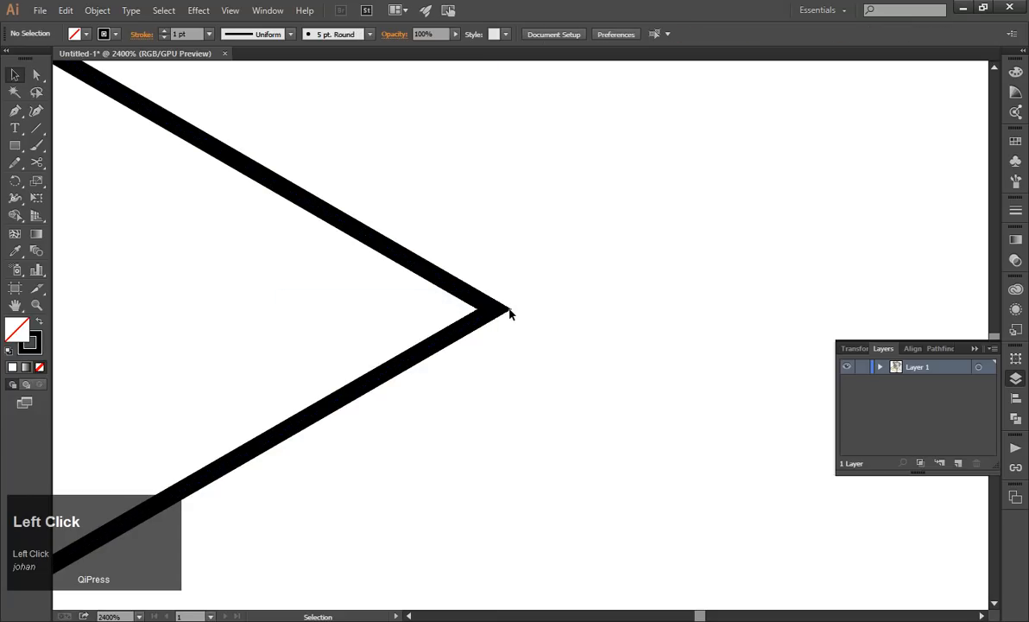
scroll(574, 305, down, 8)
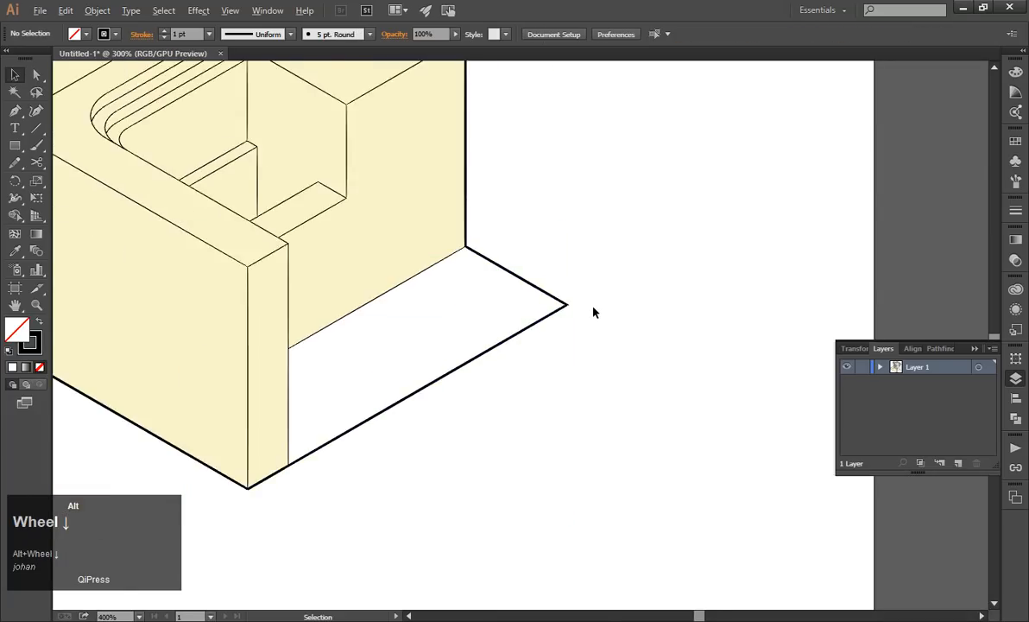
Examine the outlined area beside the base up close and within the whole drawing.
scroll(594, 312, up, 2)
scroll(593, 309, down, 1)
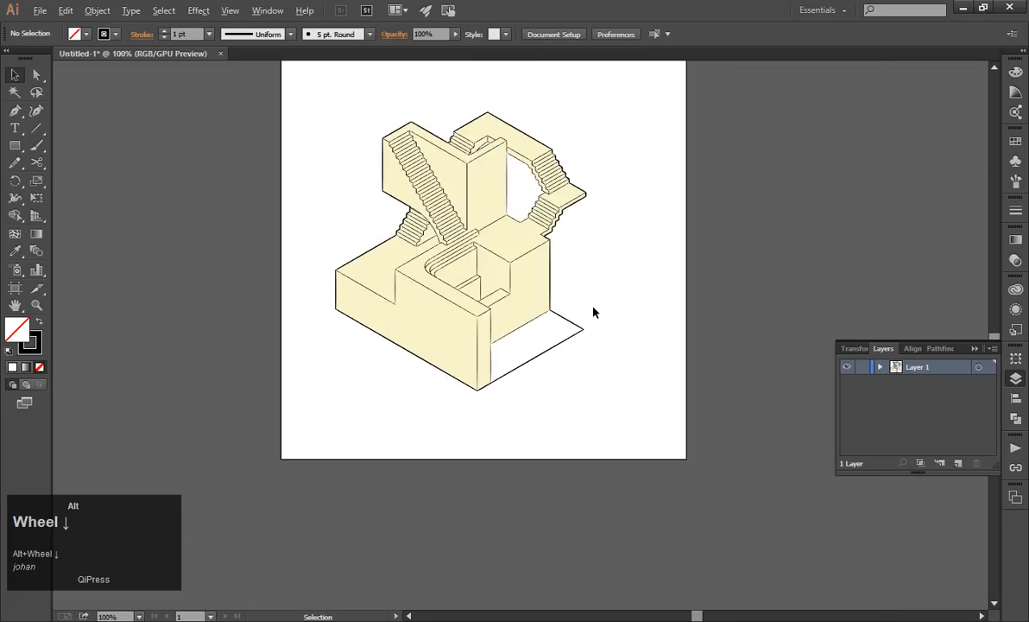
scroll(581, 321, up, 3)
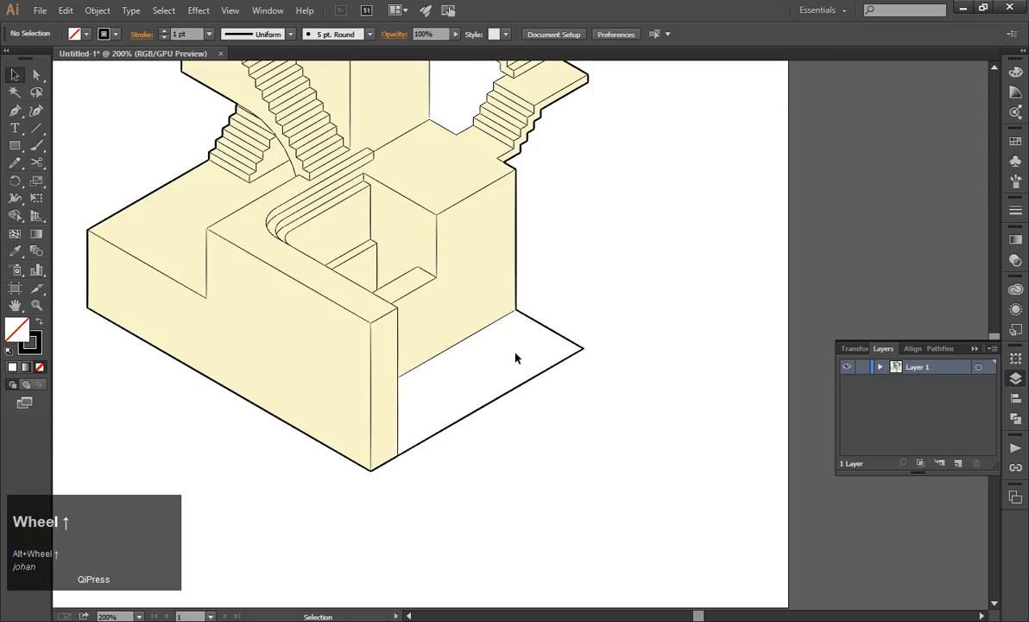
scroll(528, 379, up, 2)
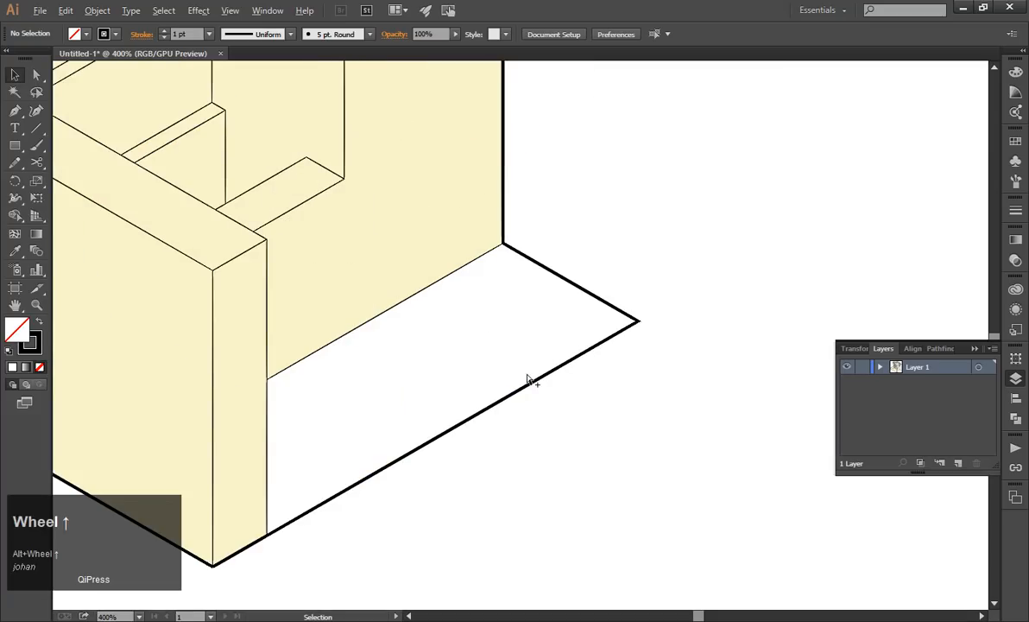
click(14, 110)
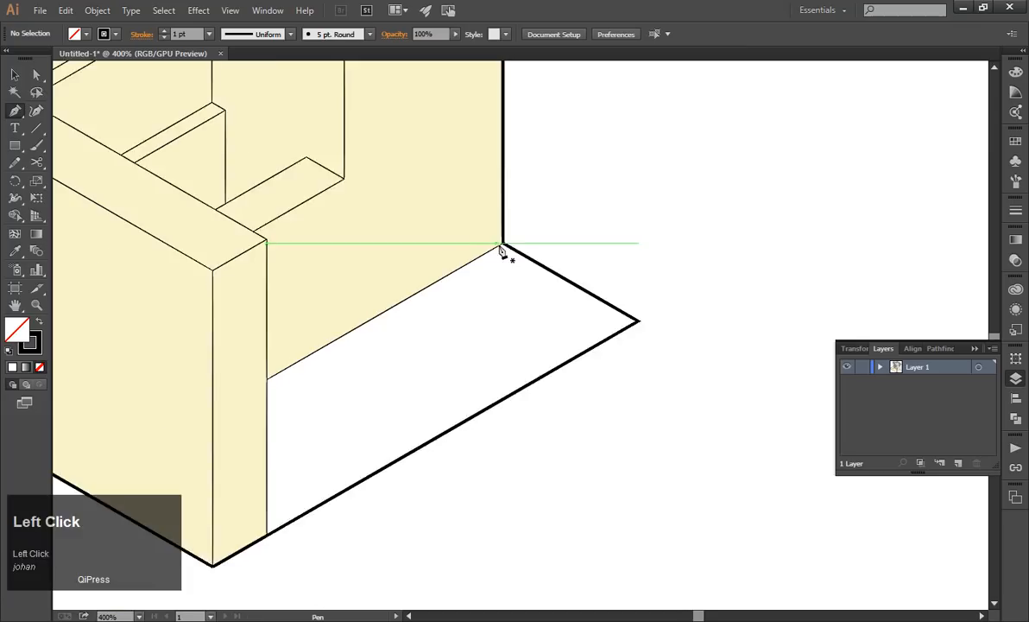
scroll(501, 249, up, 1)
scroll(500, 252, down, 2)
click(14, 75)
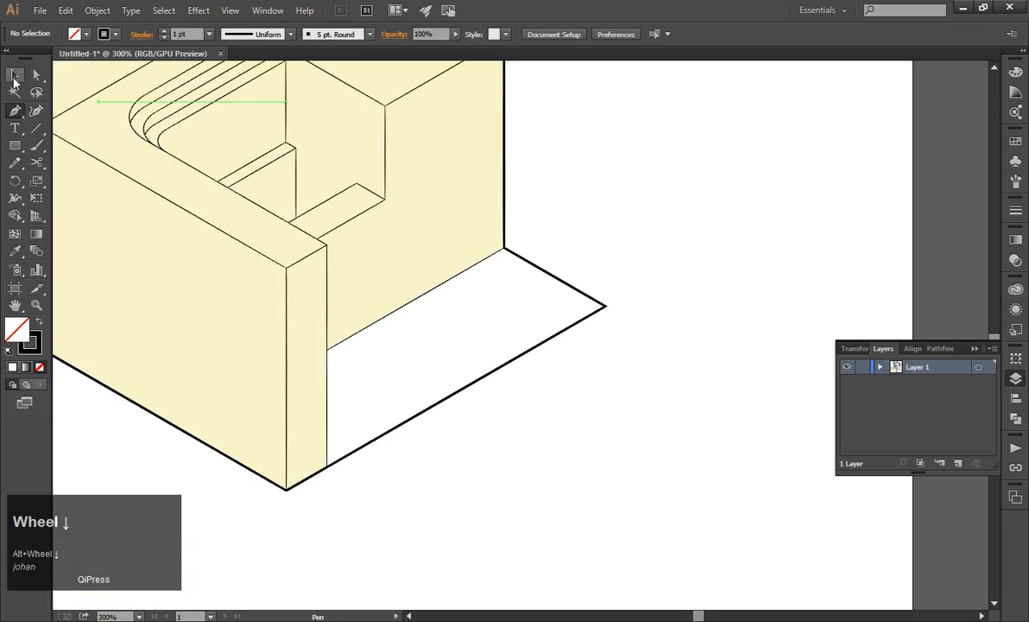
scroll(586, 375, down, 2)
scroll(591, 369, up, 3)
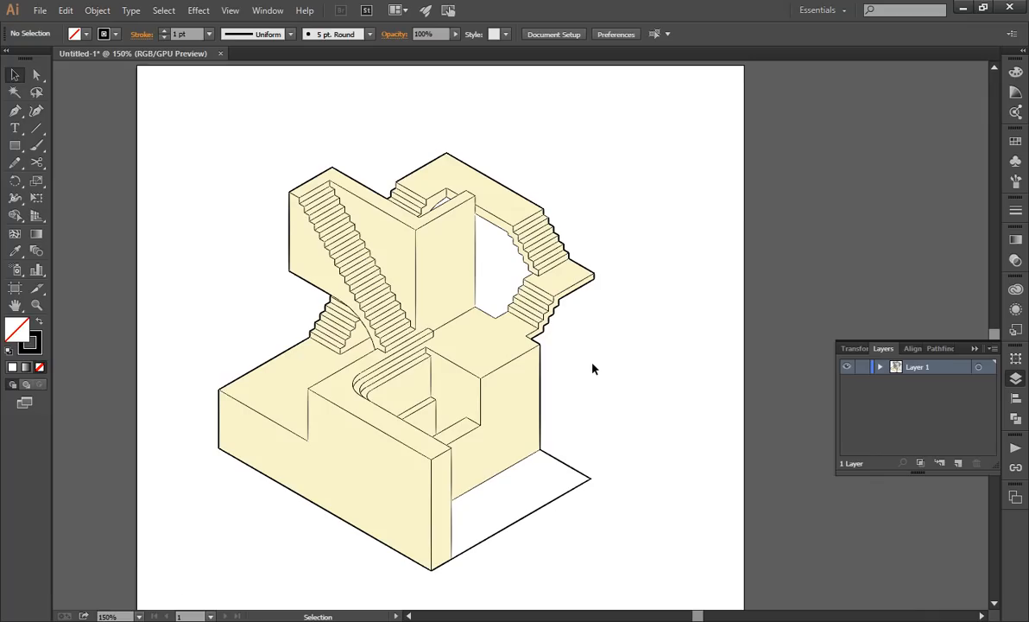
scroll(592, 369, down, 2)
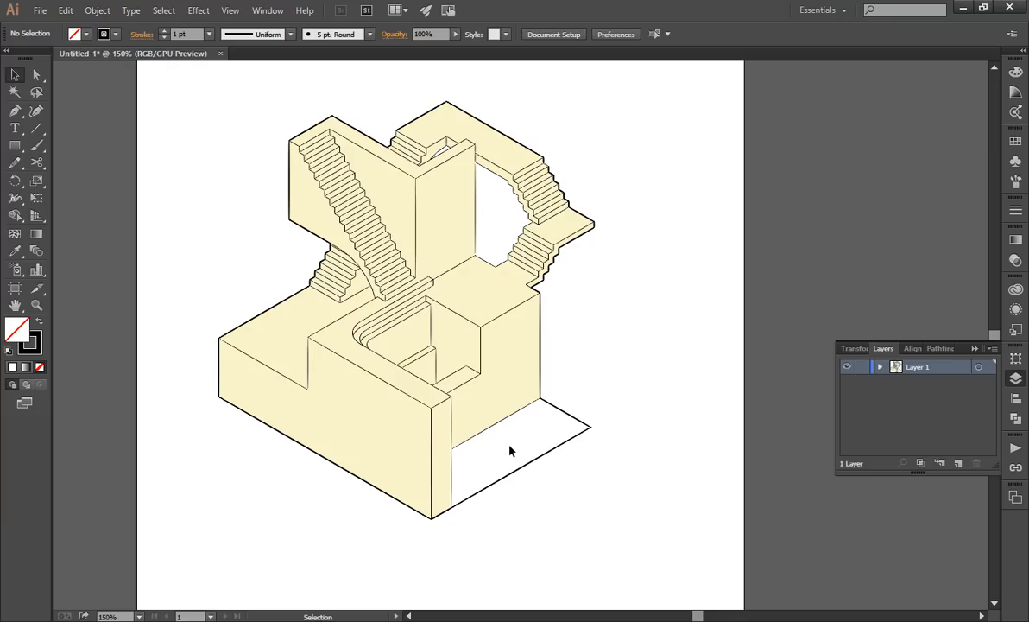
Check individual filled faces of the base by selecting and deselecting them.
click(255, 354)
click(778, 314)
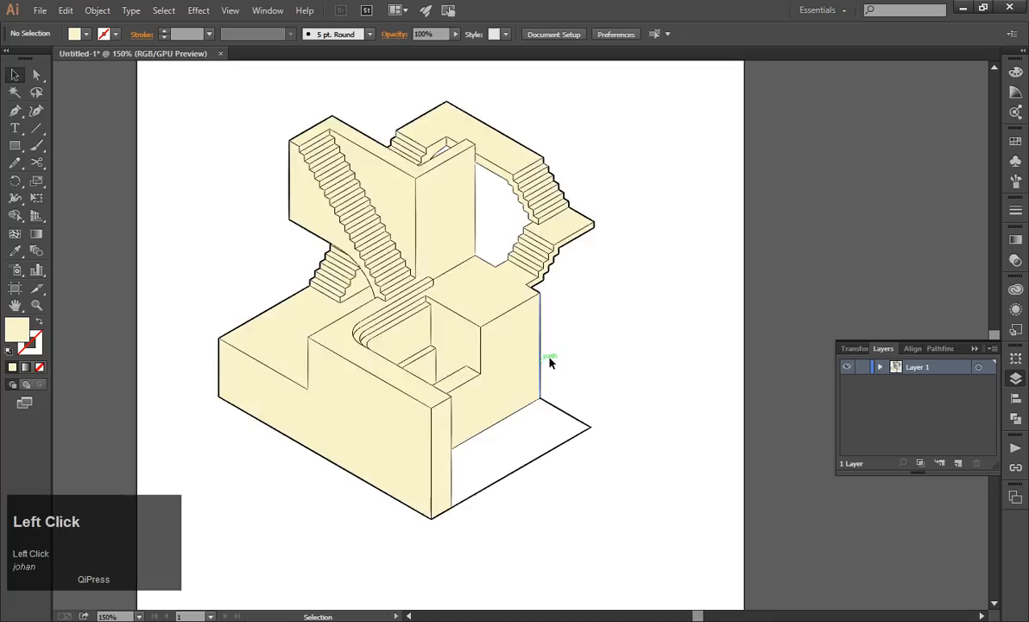
scroll(645, 369, down, 1)
scroll(645, 369, up, 1)
click(506, 361)
click(691, 353)
scroll(727, 434, down, 1)
scroll(727, 427, up, 1)
Switch to the PowerPoint slide show to review the Colour & Texture topics, and return to Illustrator.
key(alt+Tab)
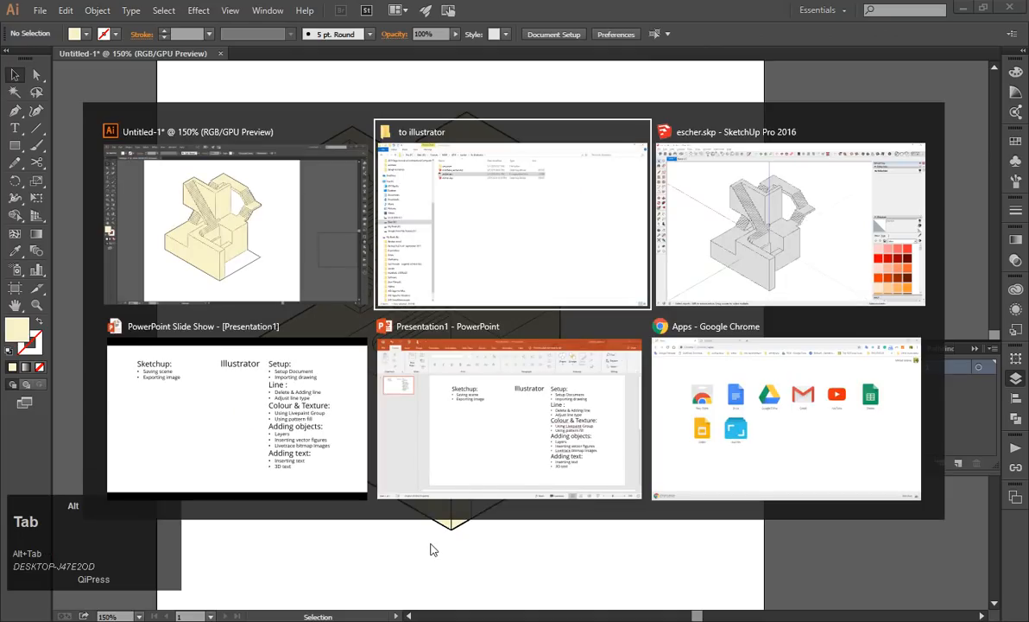
key(alt+Tab)
key(alt+Tab)
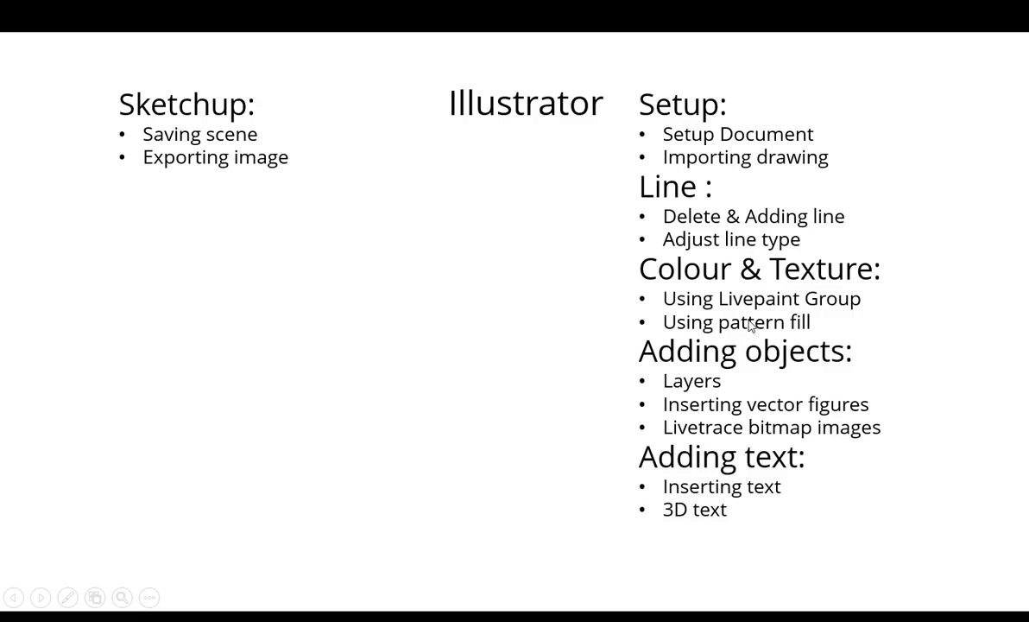
key(alt+Tab)
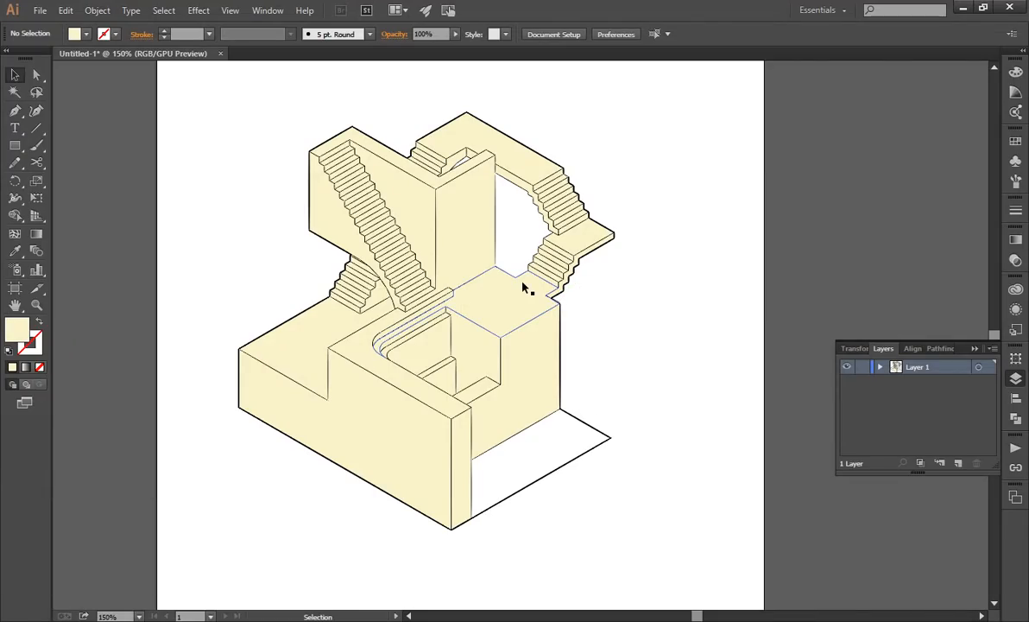
Select the entire staircase drawing and make it a Live Paint group.
mouse_move(189, 87)
mouse_down()
mouse_move(654, 558)
mouse_move(682, 569)
mouse_up()
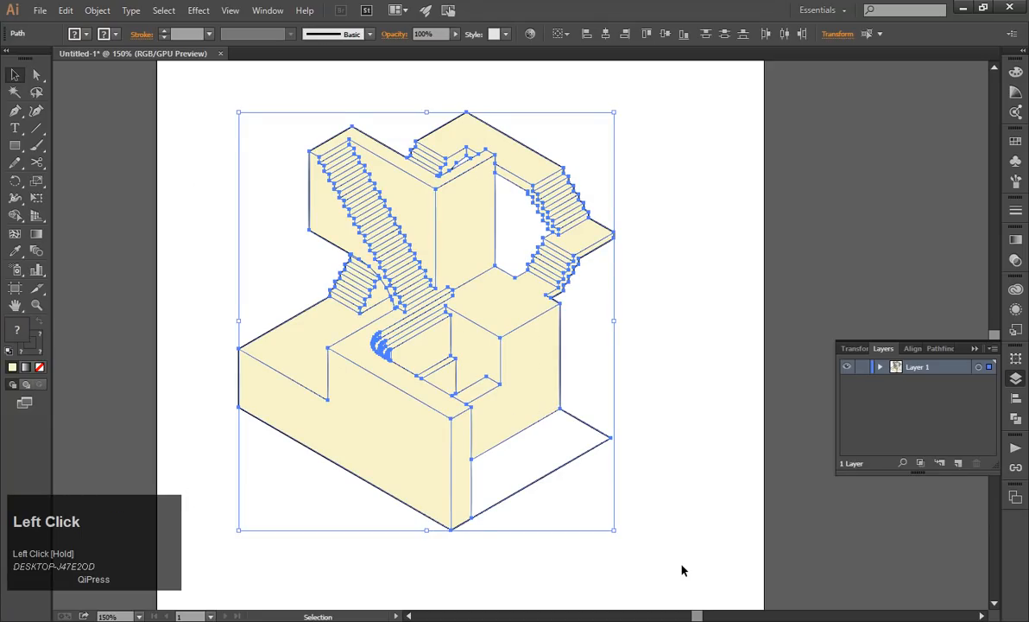
click(100, 16)
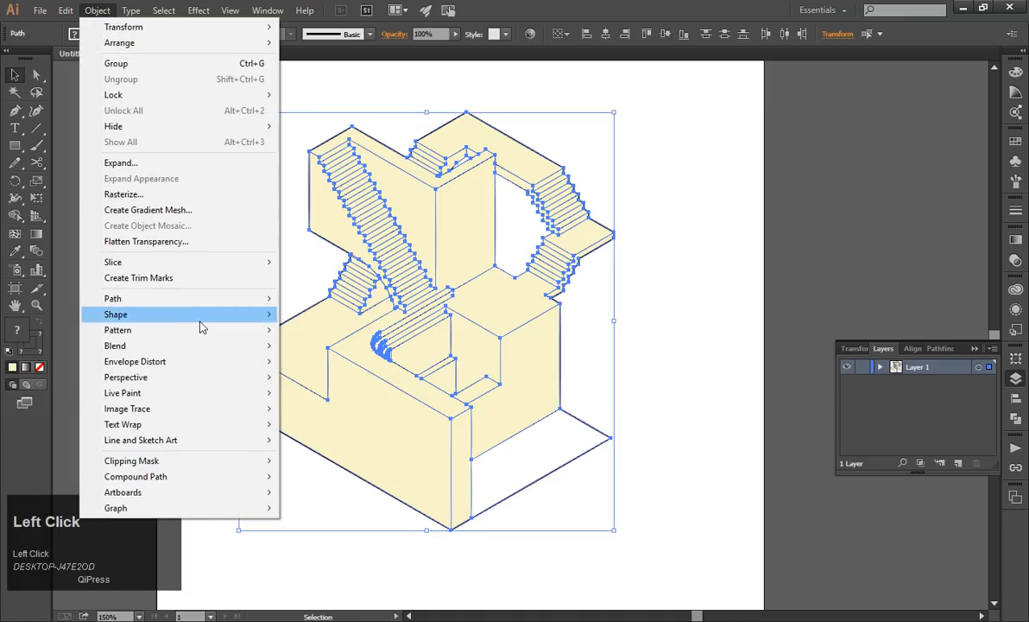
mouse_move(233, 396)
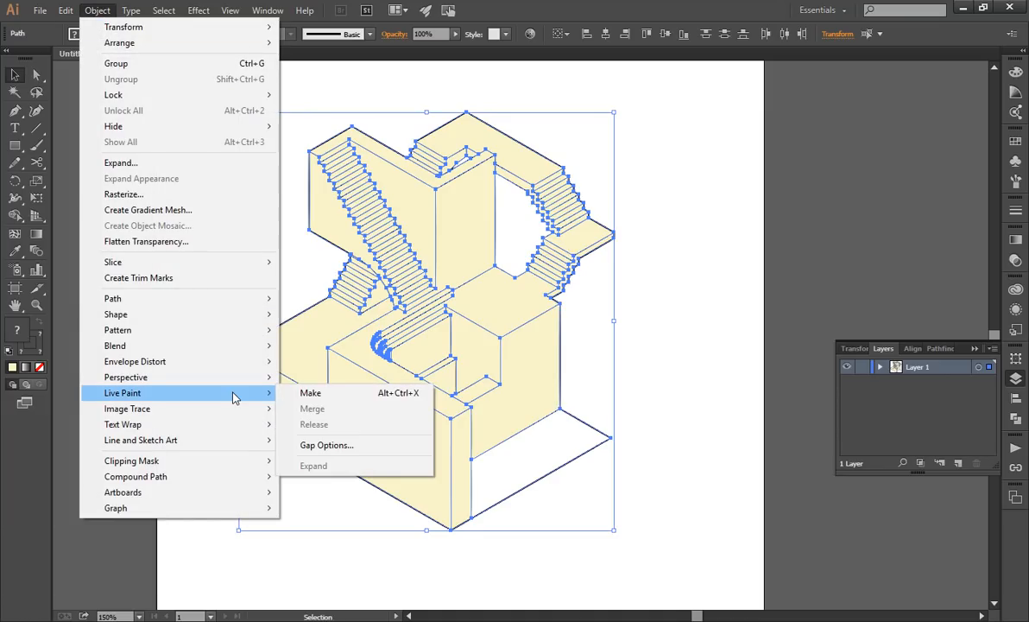
click(301, 396)
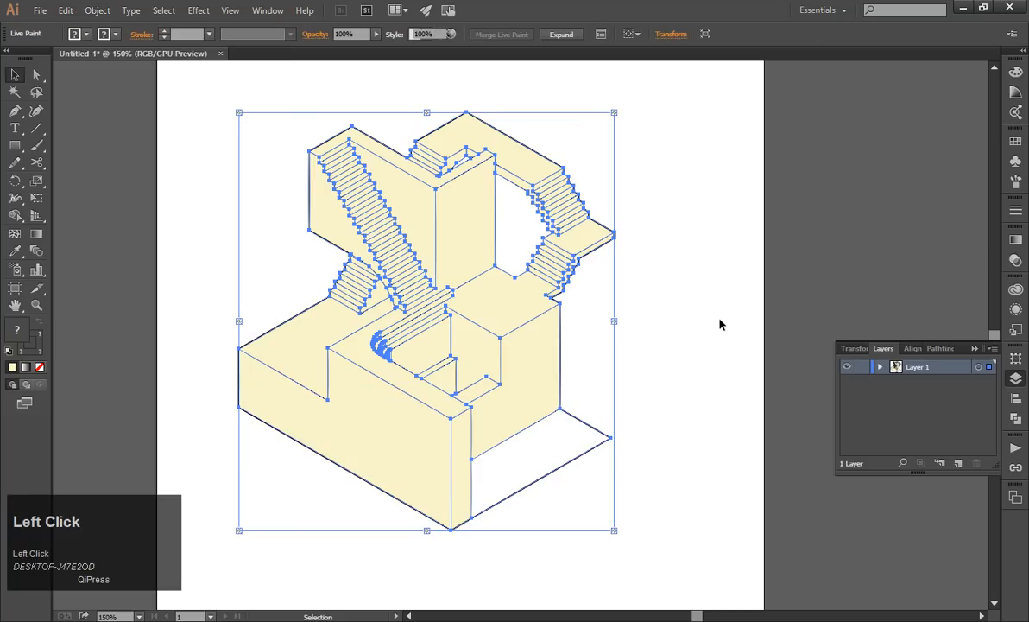
click(718, 325)
Check the Live Paint group by selecting the artwork at different points and inspecting its faces.
click(412, 289)
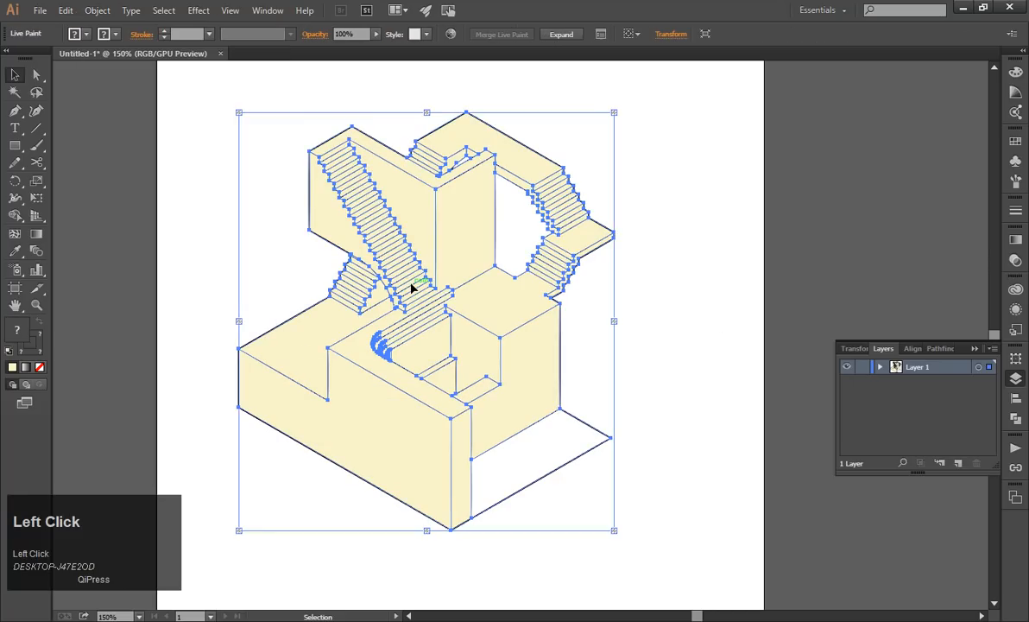
click(666, 256)
click(448, 237)
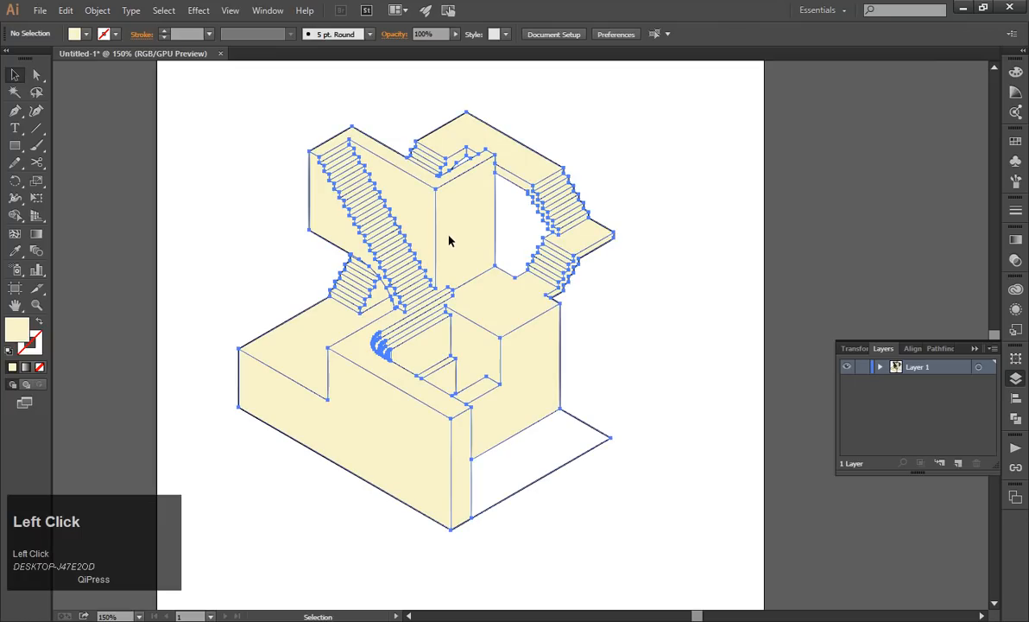
click(177, 213)
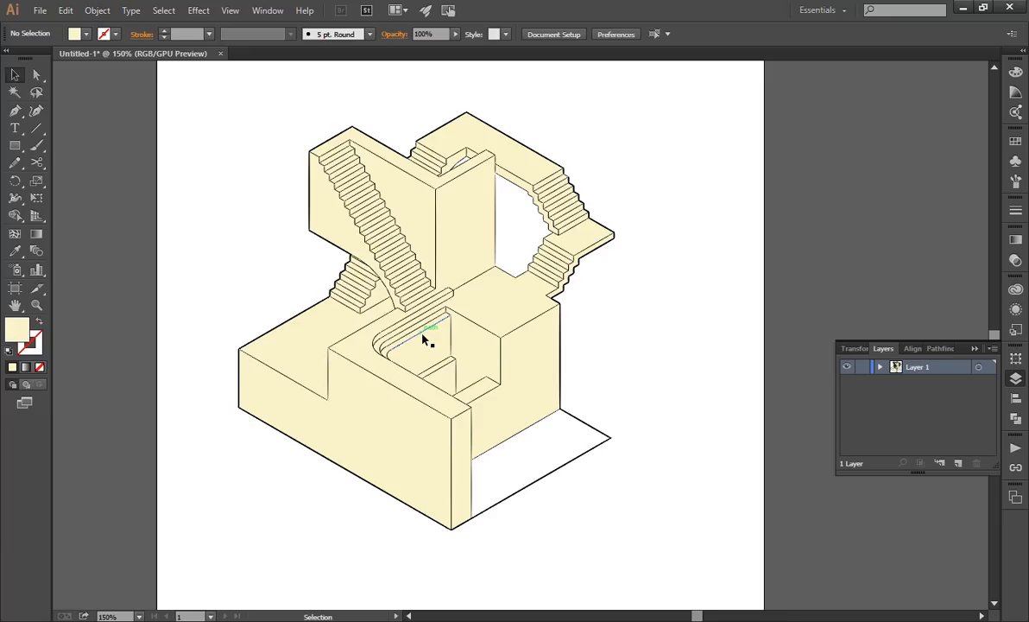
alt+scroll(423, 339, up, 1)
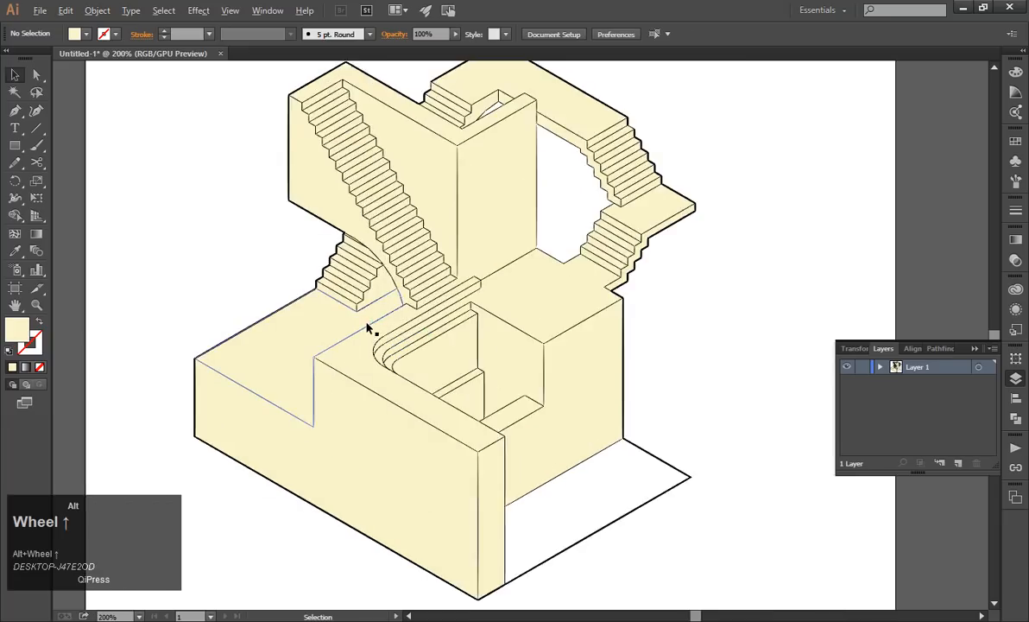
alt+scroll(368, 328, down, 1)
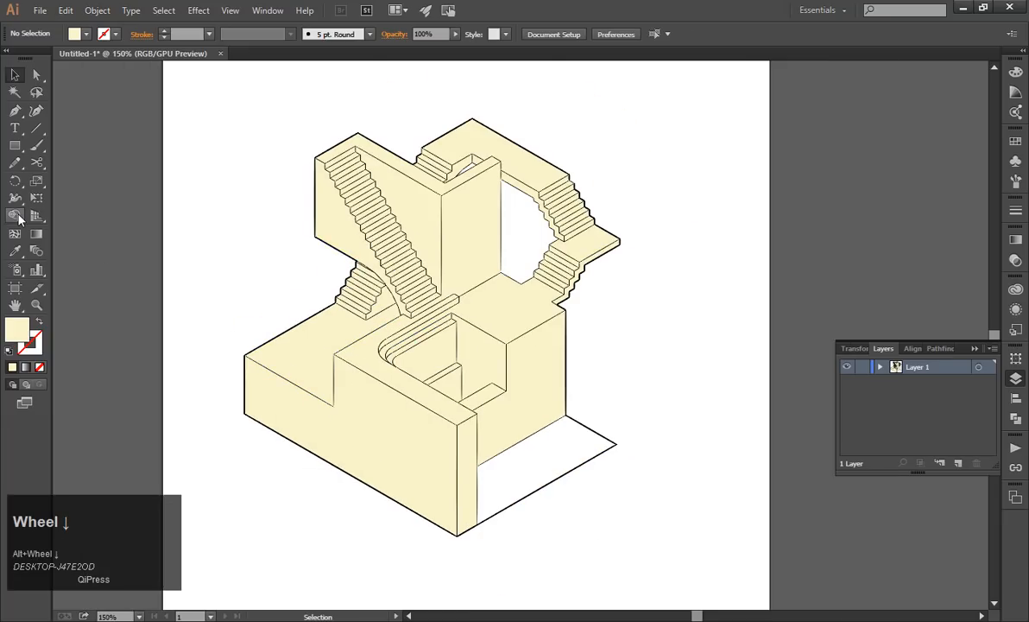
Choose the Live Paint Bucket and set its fill colour to a medium grey.
mouse_move(18, 218)
mouse_down()
mouse_move(65, 259)
mouse_move(68, 236)
mouse_up()
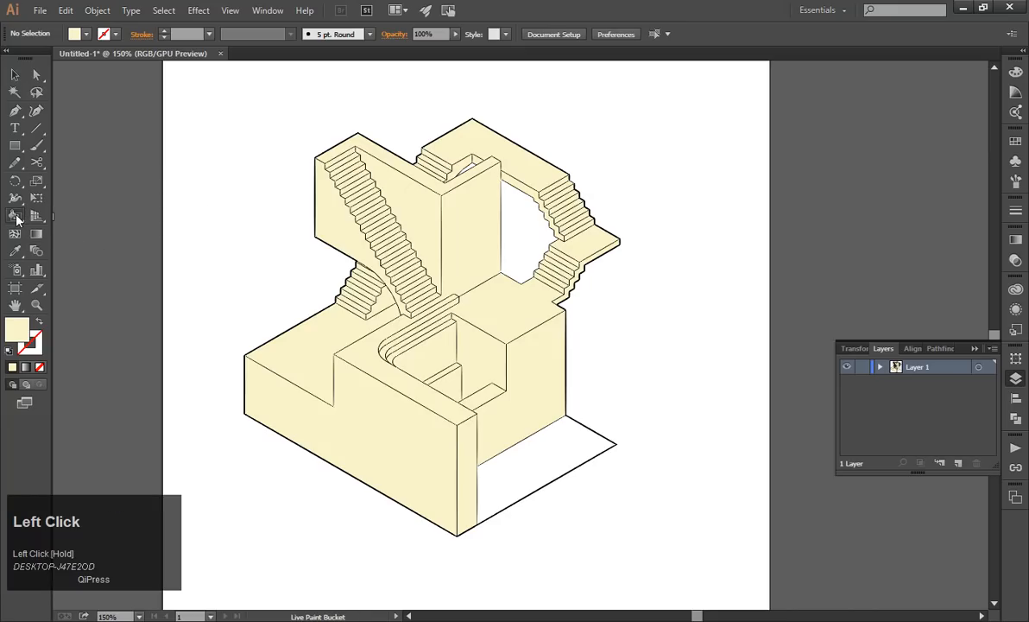
drag(16, 219, 34, 216)
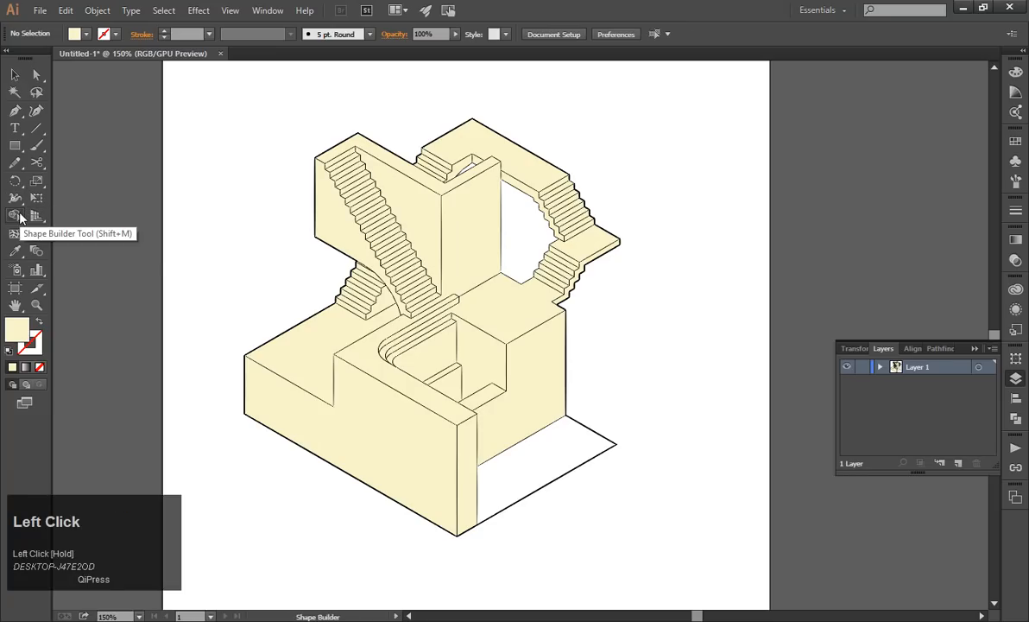
drag(15, 220, 54, 235)
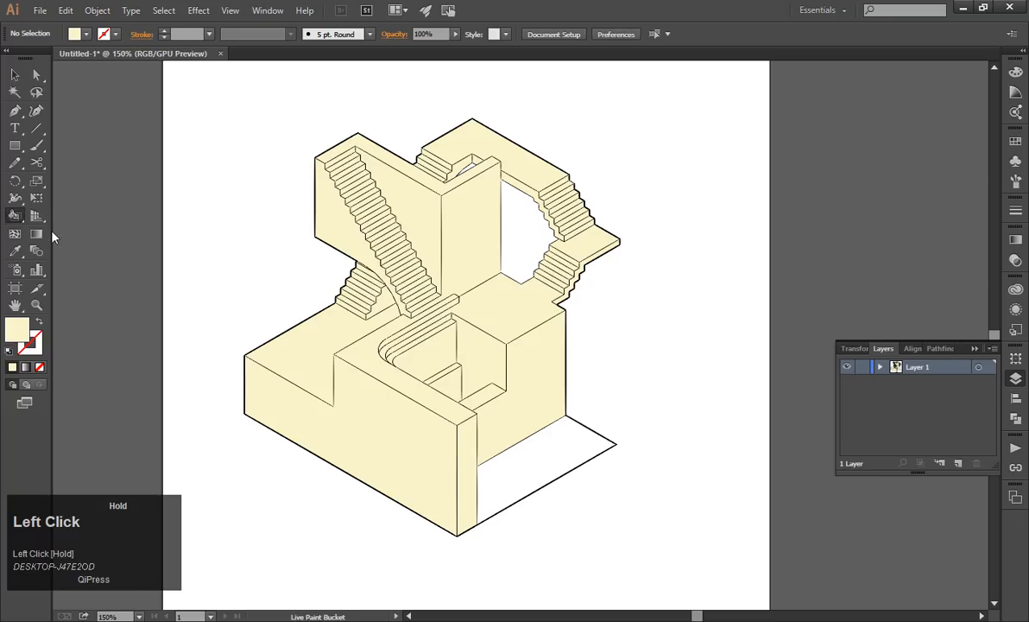
double_click(18, 335)
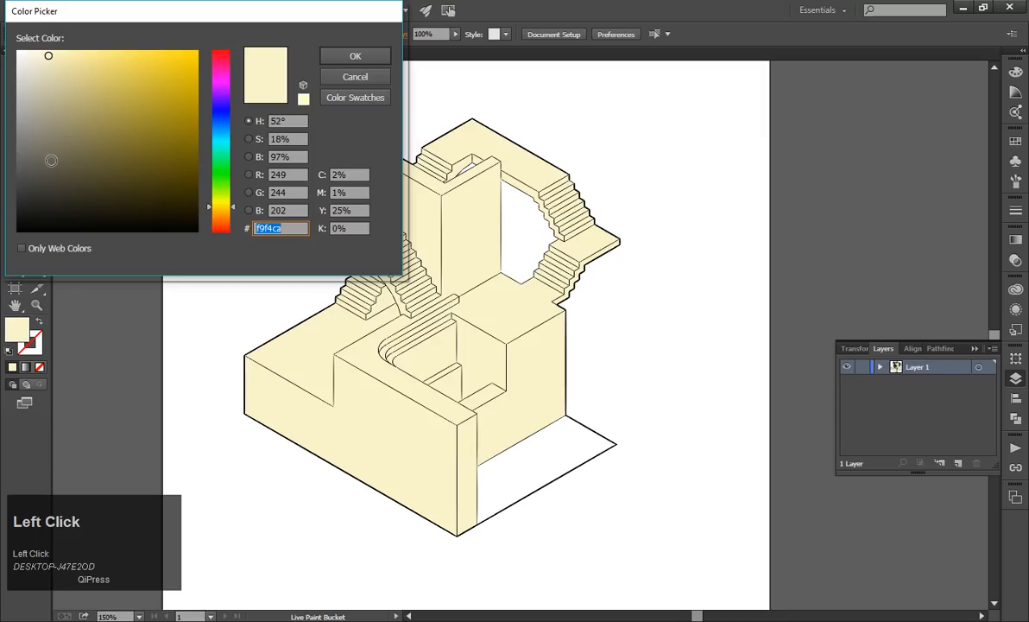
drag(83, 130, 21, 137)
click(355, 55)
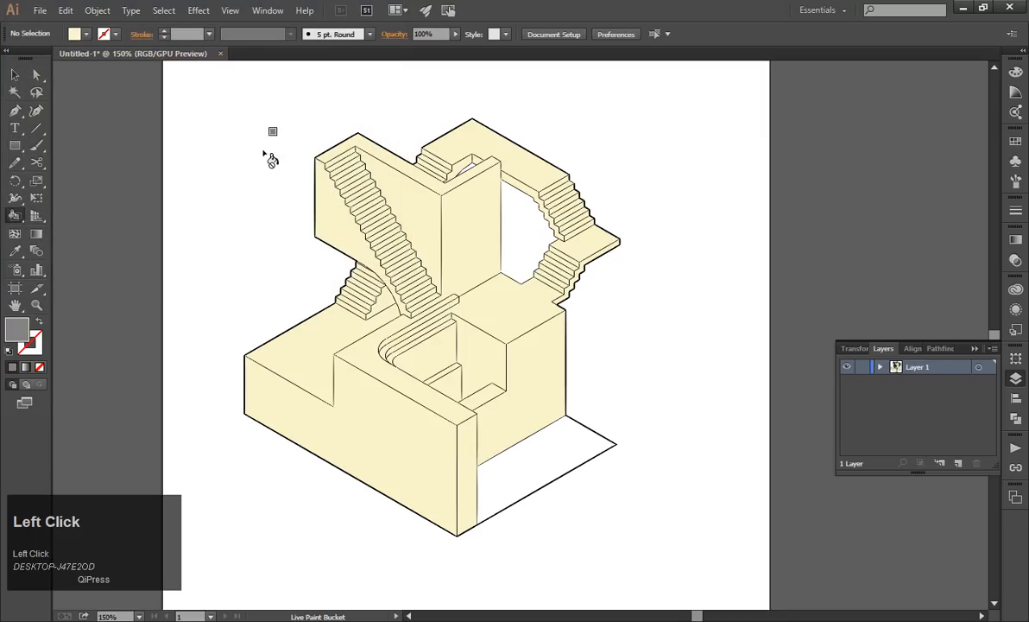
Fill the base's large front face and the inner wall of the recessed opening with grey.
alt+scroll(34, 355, up, 1)
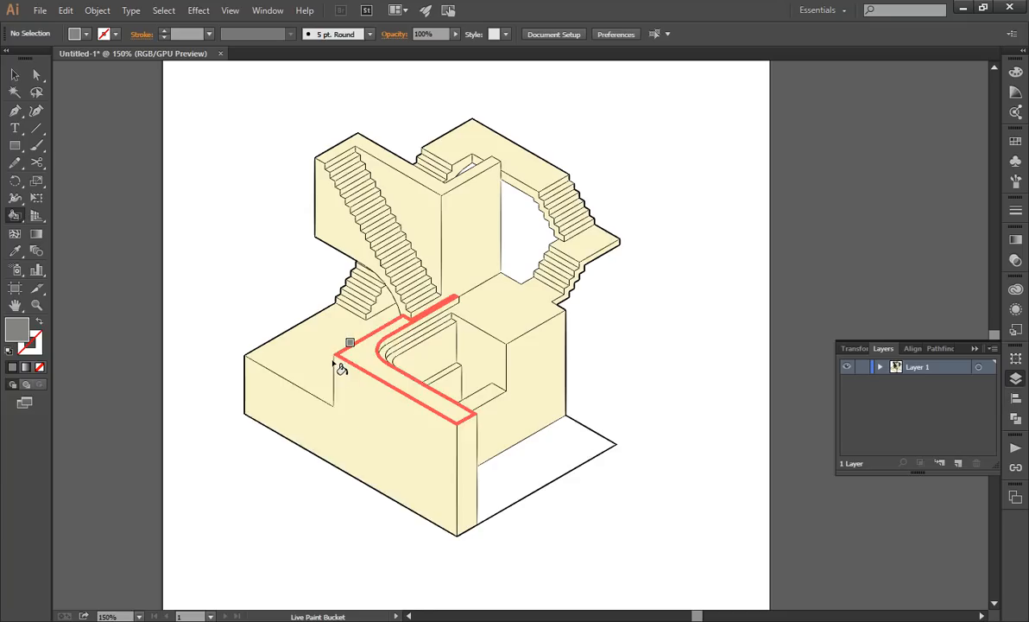
click(361, 421)
alt+scroll(437, 327, up, 2)
click(525, 361)
Fill the four risers of the lower staircase beneath the right-hand landing with grey.
alt+scroll(561, 345, down, 2)
alt+scroll(641, 262, up, 3)
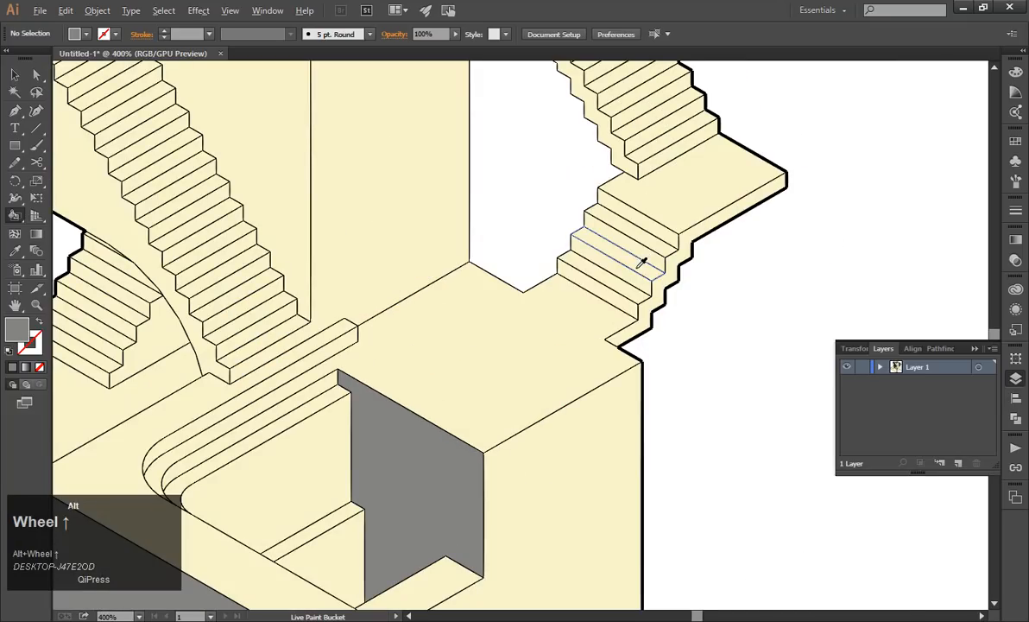
click(627, 303)
click(639, 282)
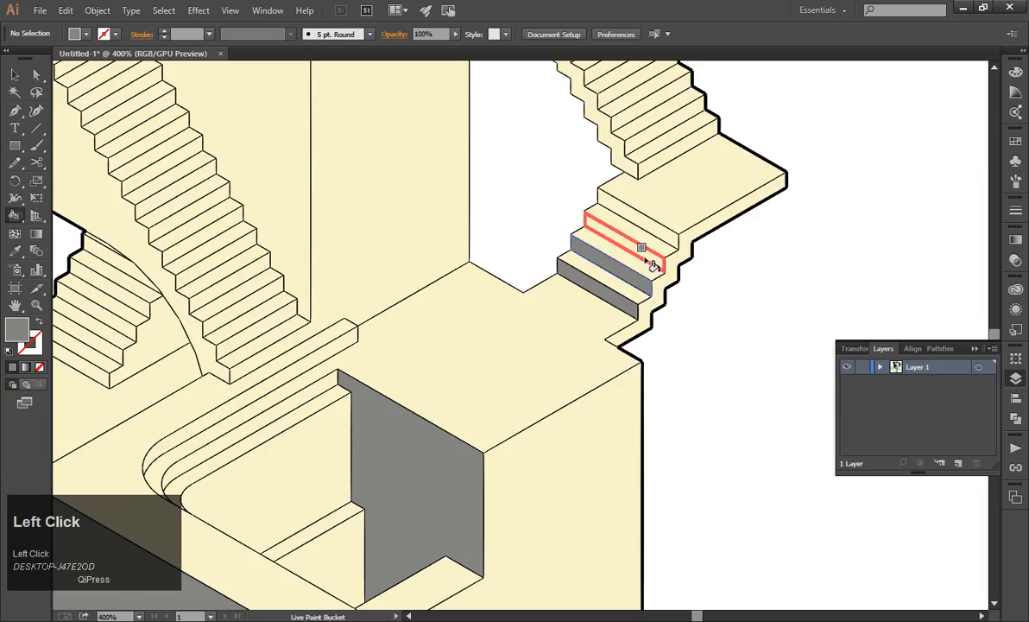
click(649, 263)
click(665, 240)
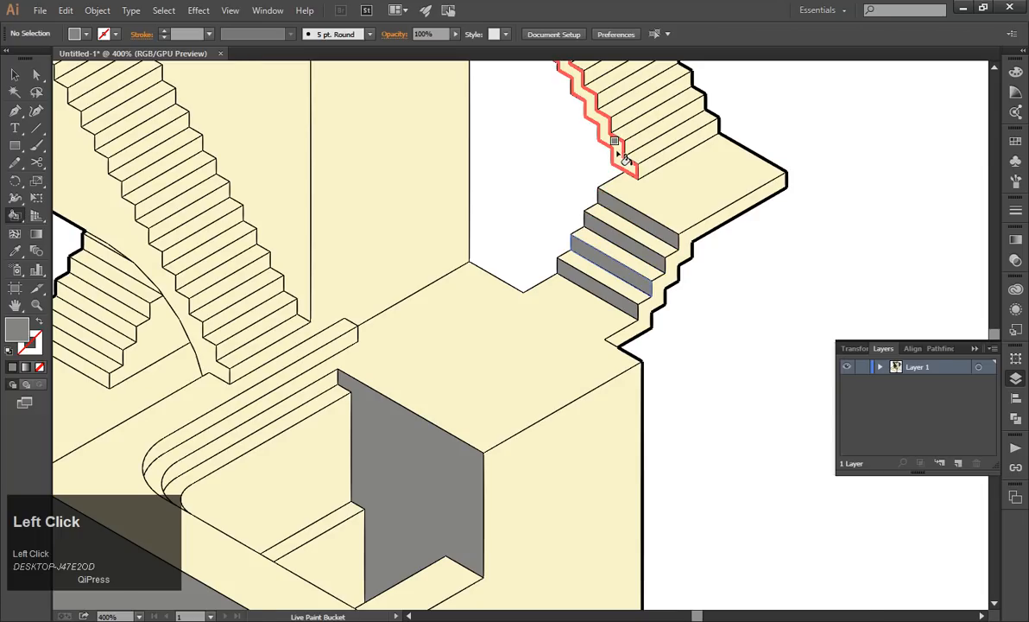
Fill the walkway's inner edge, the two upper stair risers and the wall face beside the long staircase with grey.
alt+scroll(604, 198, down, 3)
alt+scroll(596, 186, up, 2)
click(563, 161)
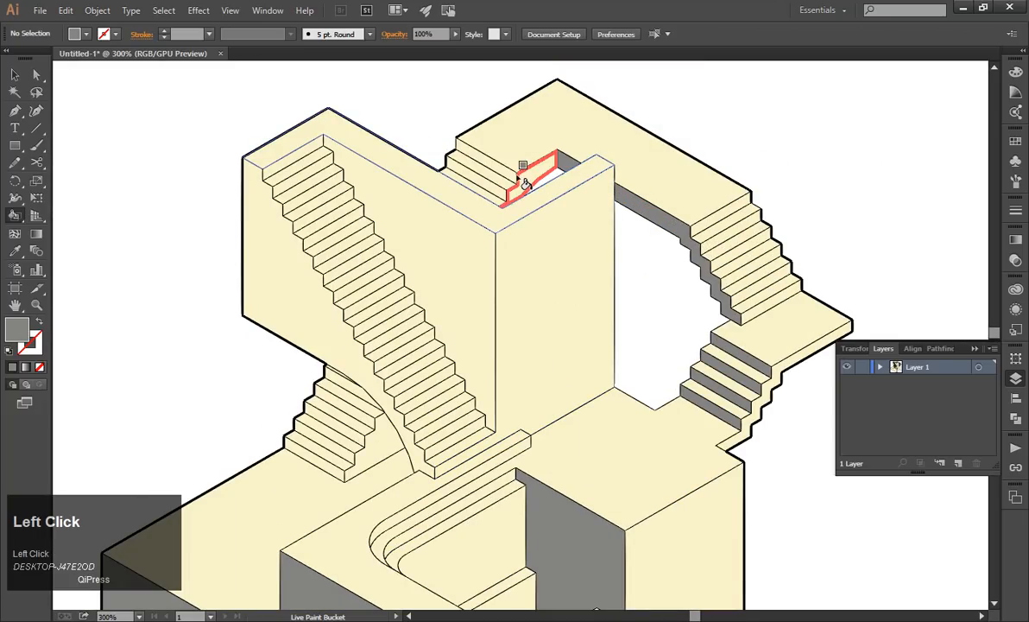
click(489, 161)
click(490, 190)
click(382, 202)
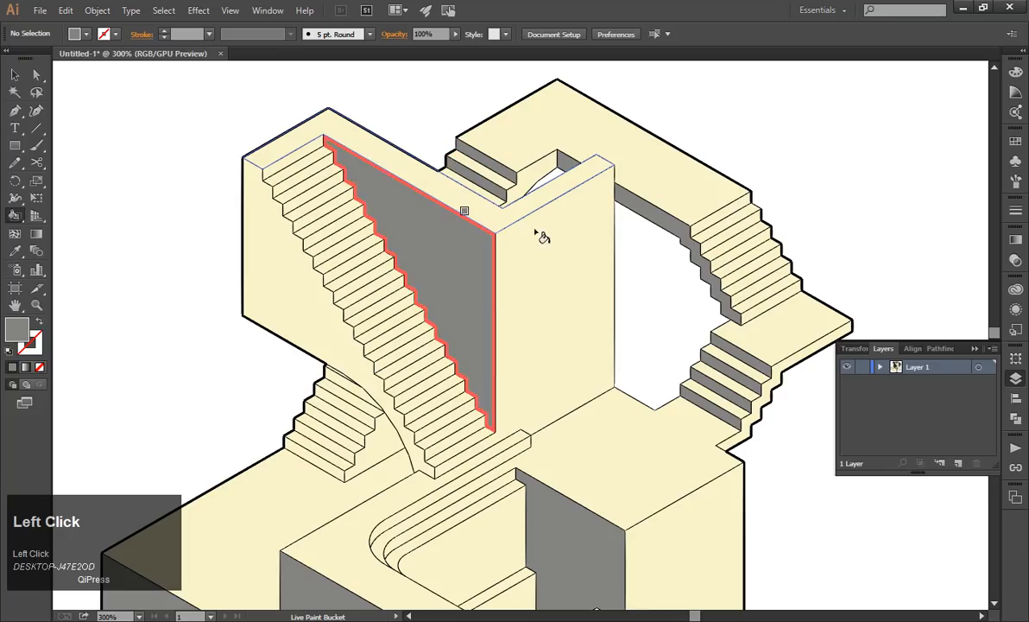
Fill the risers of the rear-left staircase and the upper wall face left of the long staircase with grey.
alt+scroll(543, 232, down, 3)
alt+scroll(463, 341, up, 2)
alt+scroll(464, 341, up, 2)
click(416, 328)
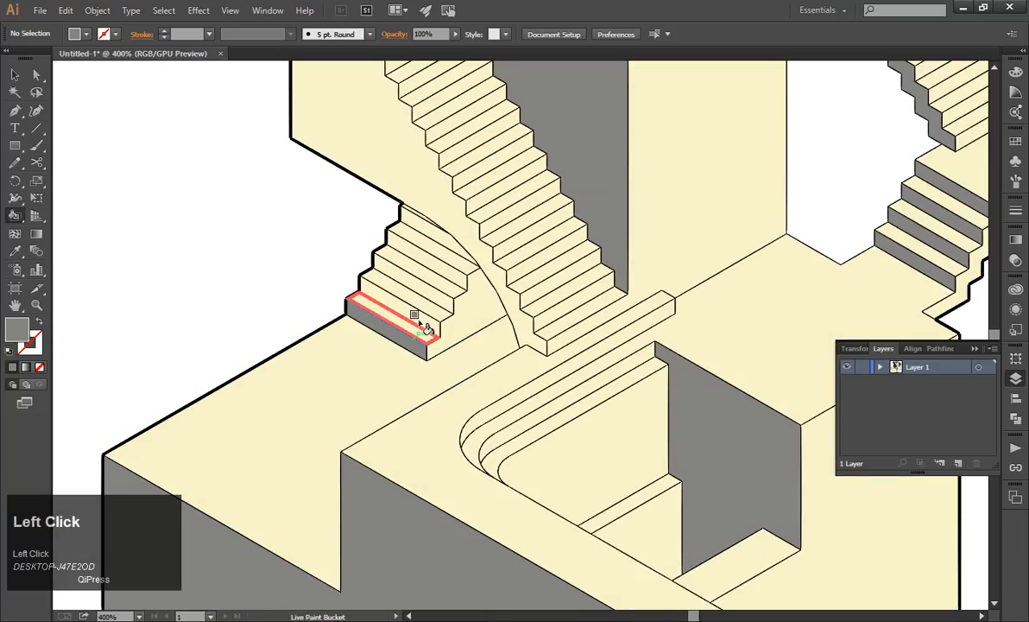
click(420, 316)
click(434, 296)
click(436, 254)
click(425, 220)
alt+scroll(491, 251, down, 2)
click(410, 173)
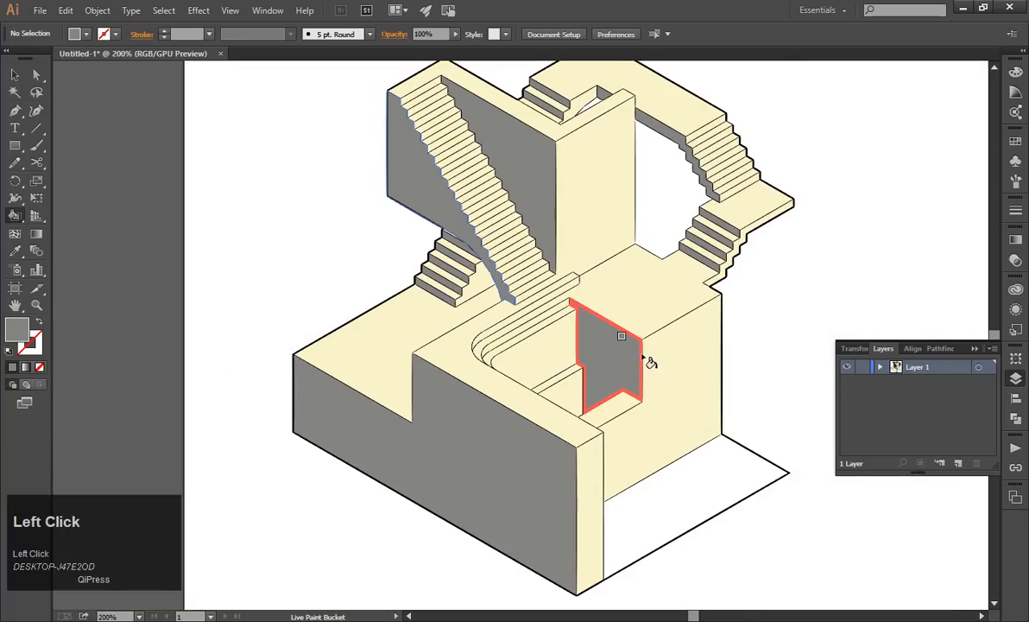
Try moving the whole Live Paint group with the Selection tool, undoing each move and deselecting the group.
alt+scroll(631, 370, up, 2)
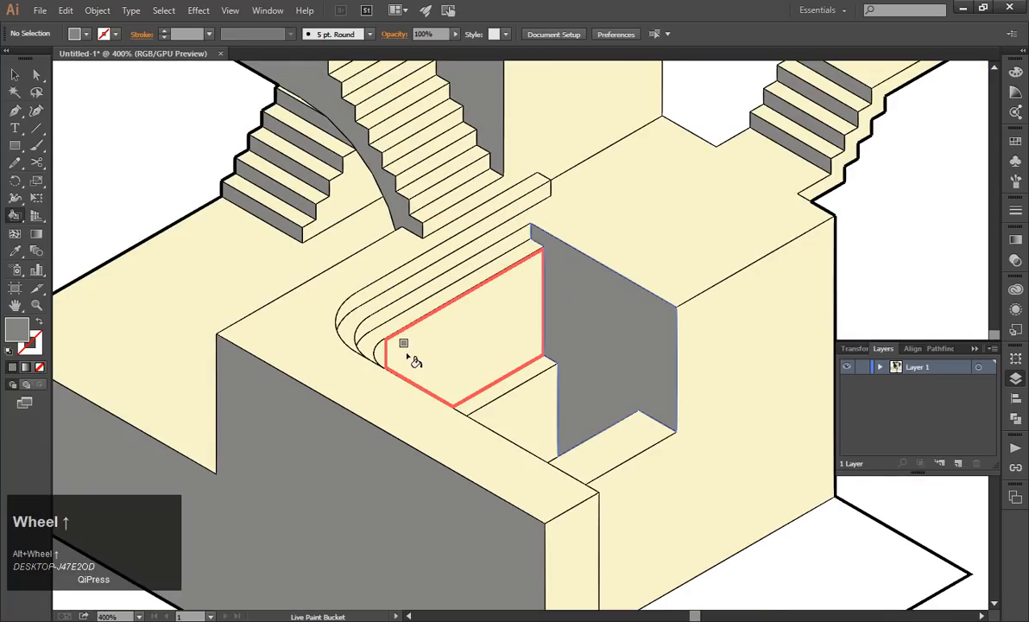
alt+scroll(477, 361, down, 2)
click(14, 75)
alt+scroll(518, 419, down, 2)
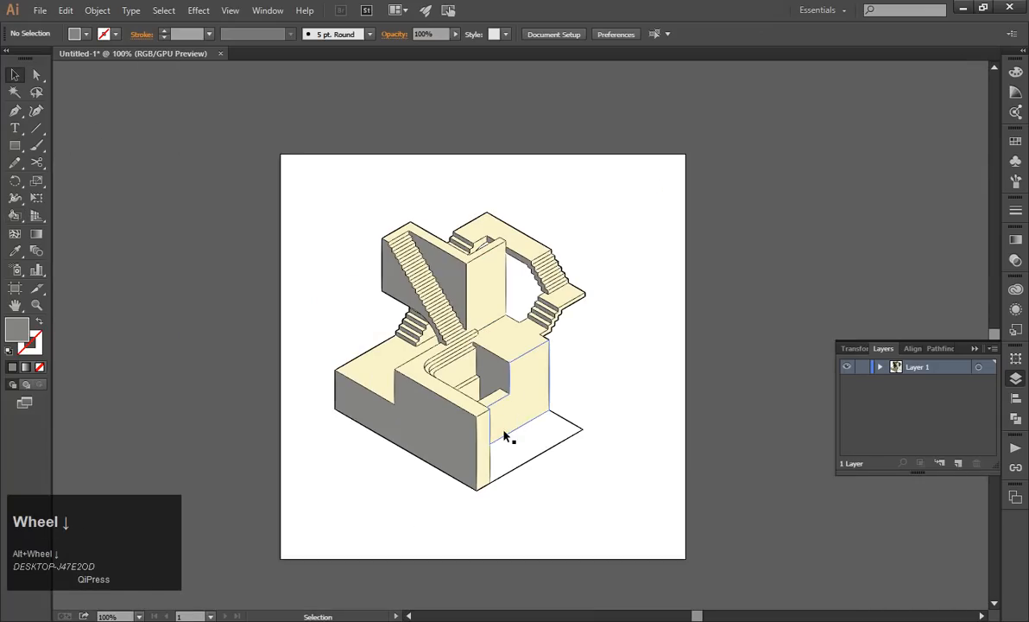
alt+scroll(501, 432, up, 1)
click(528, 388)
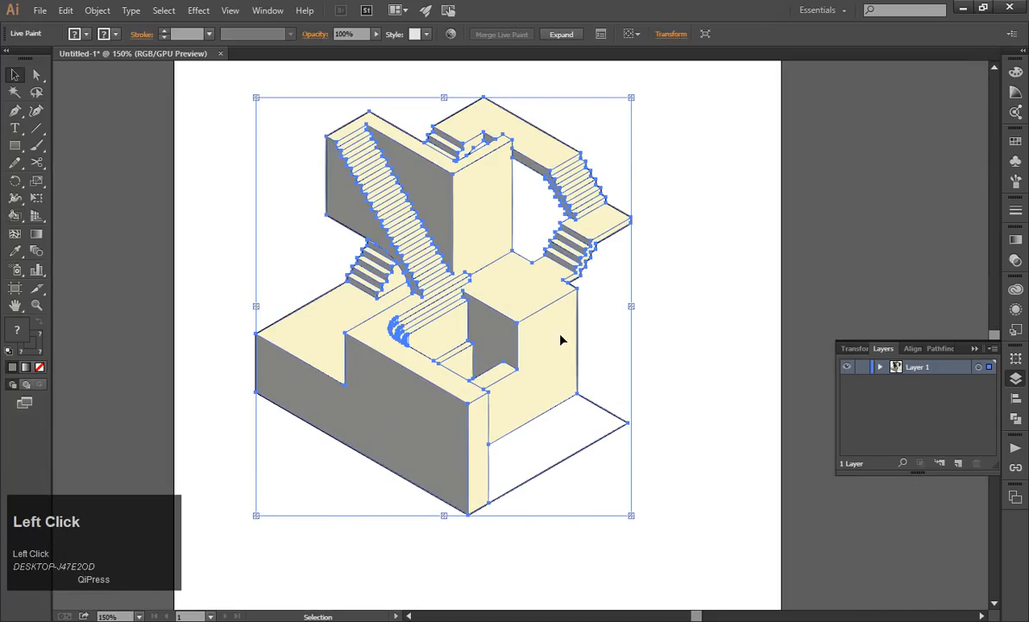
drag(560, 335, 644, 367)
key(ctrl+z)
click(644, 367)
drag(518, 346, 587, 364)
key(ctrl+z)
click(670, 390)
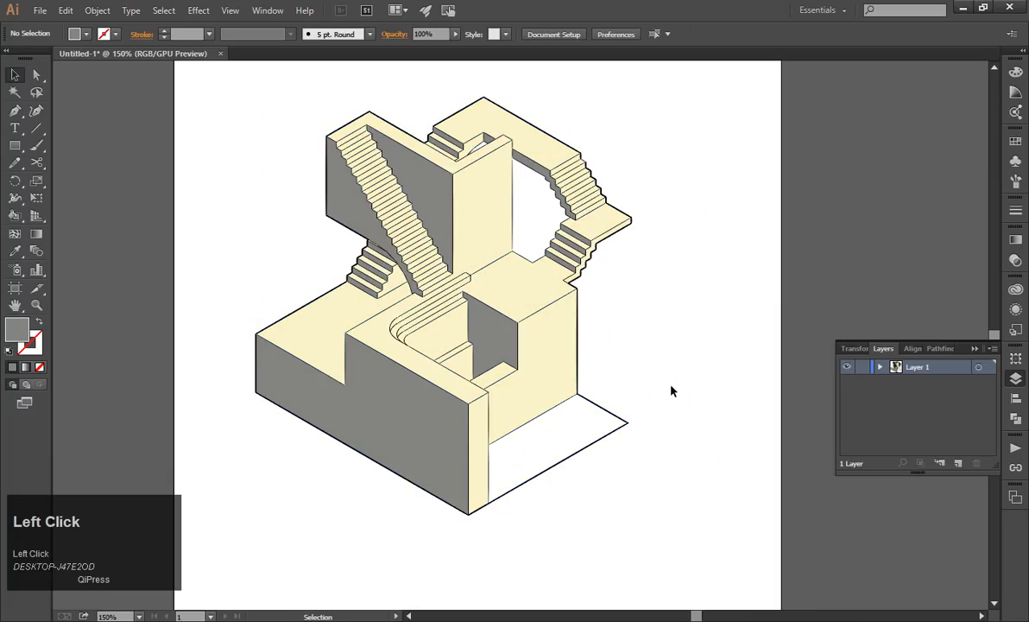
Isolate the Live Paint group, try moving the base's grey front face, undo the move and exit isolation.
double_click(544, 349)
click(453, 450)
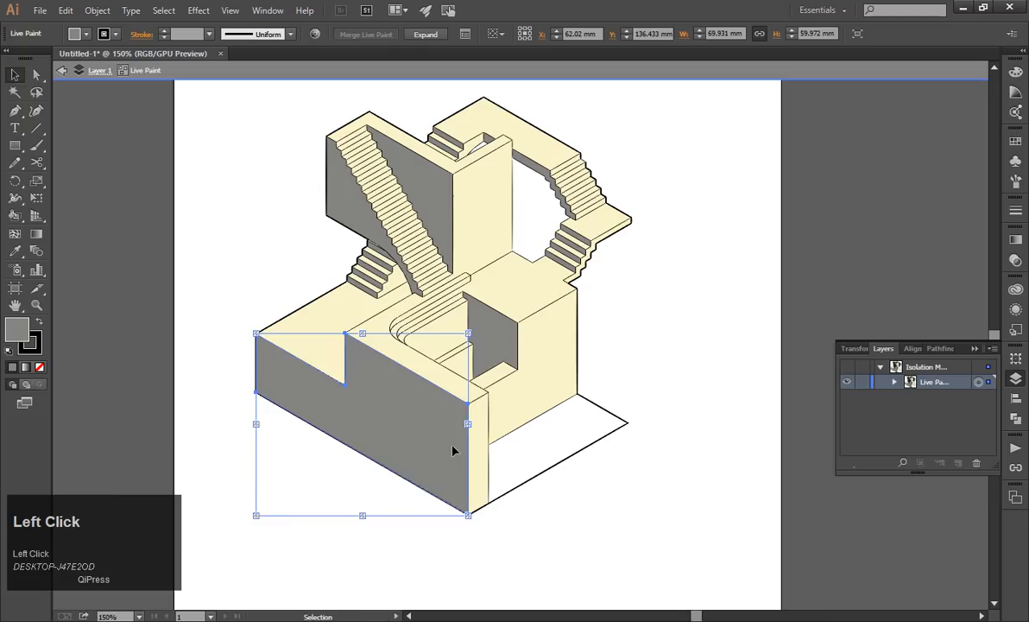
drag(453, 450, 335, 487)
key(ctrl+z)
click(651, 450)
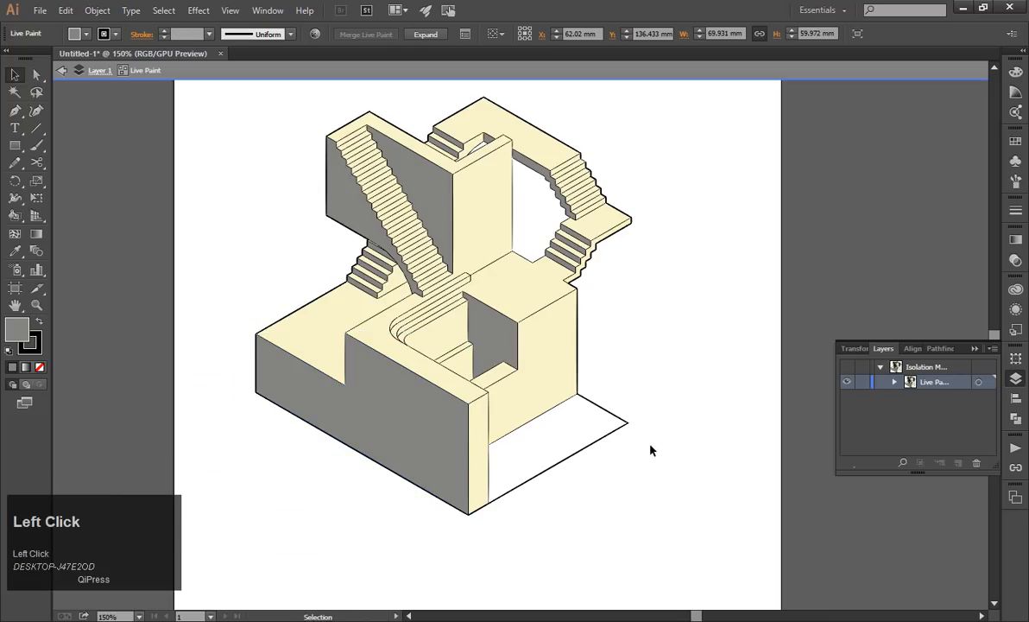
key(Escape)
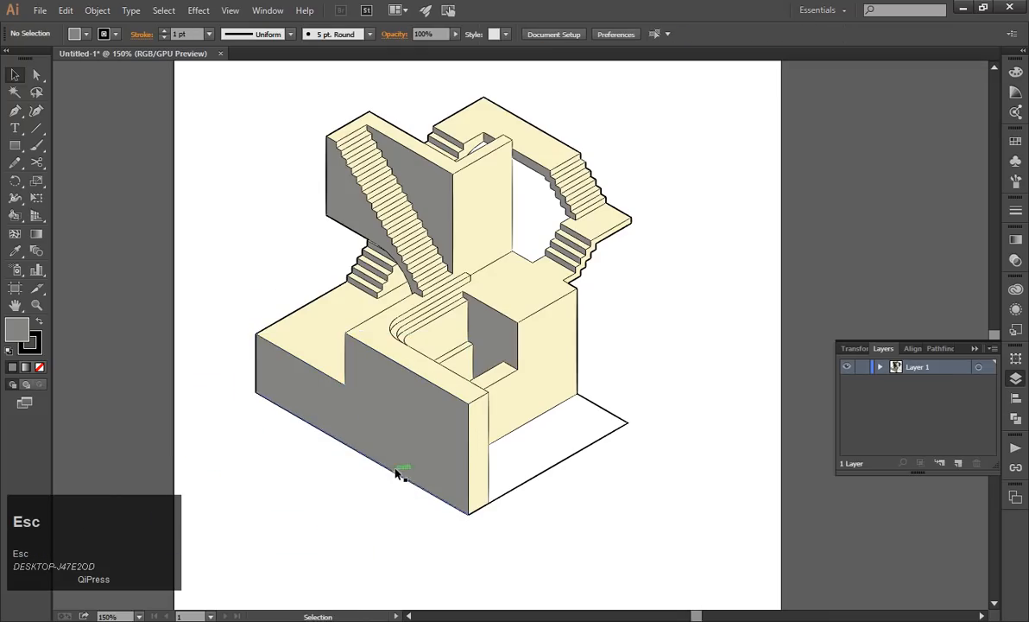
Isolate the Live Paint group again, try moving the grey front face and the cream side face, undoing both, and exit isolation.
double_click(427, 435)
click(427, 434)
drag(427, 433, 382, 466)
key(ctrl+z)
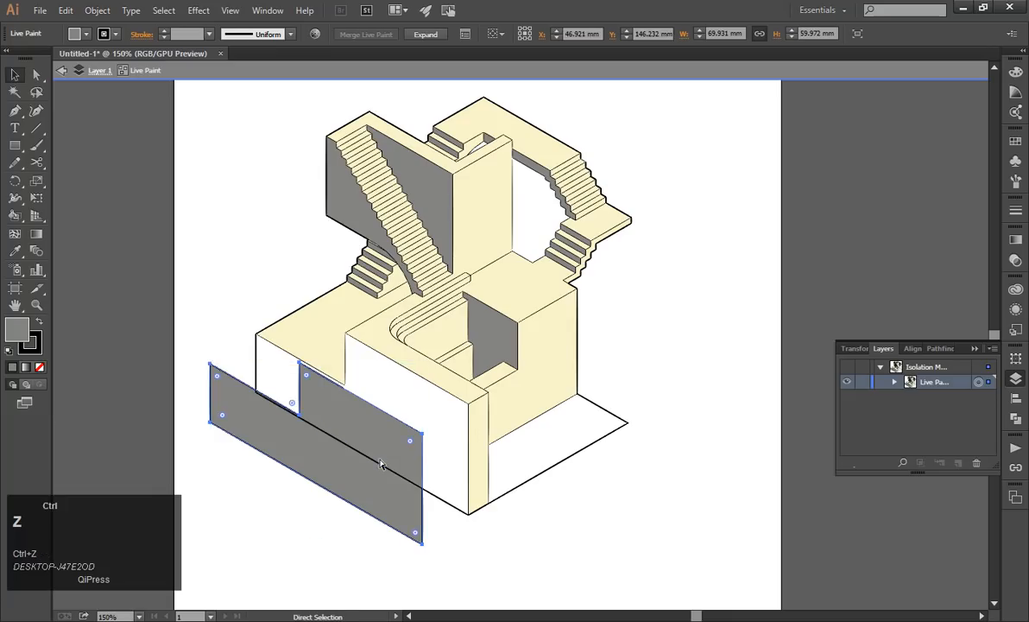
drag(551, 371, 607, 390)
key(ctrl+z)
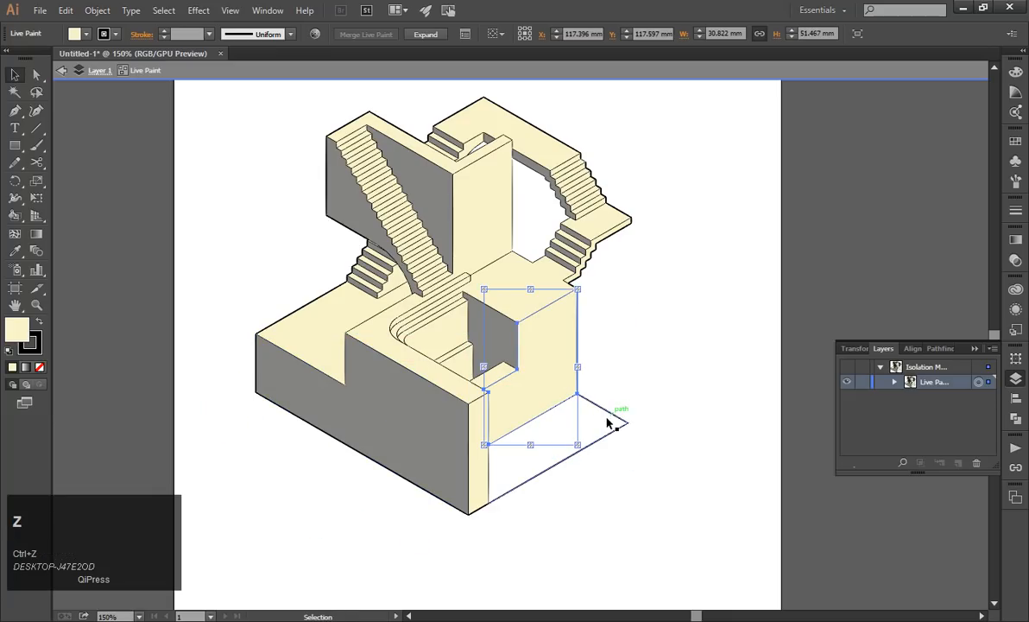
click(597, 442)
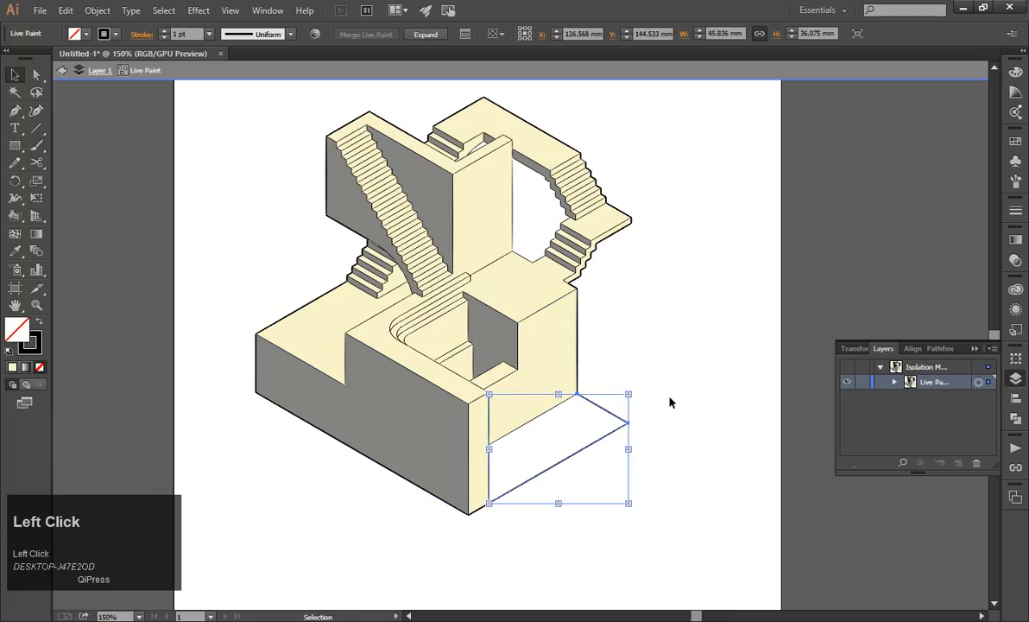
key(Escape)
scroll(677, 406, up, 1)
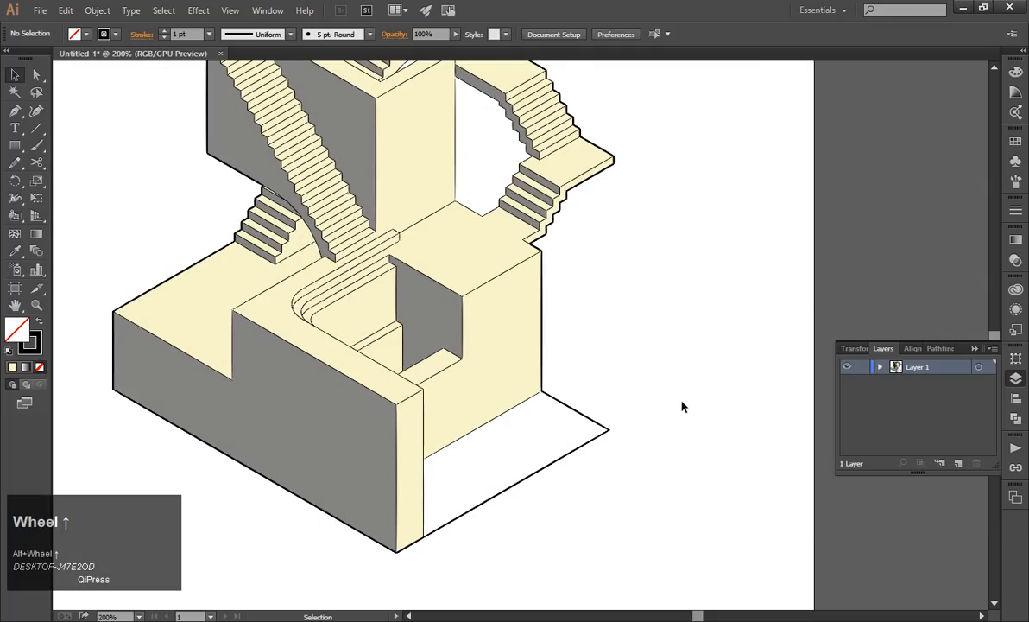
key(Escape)
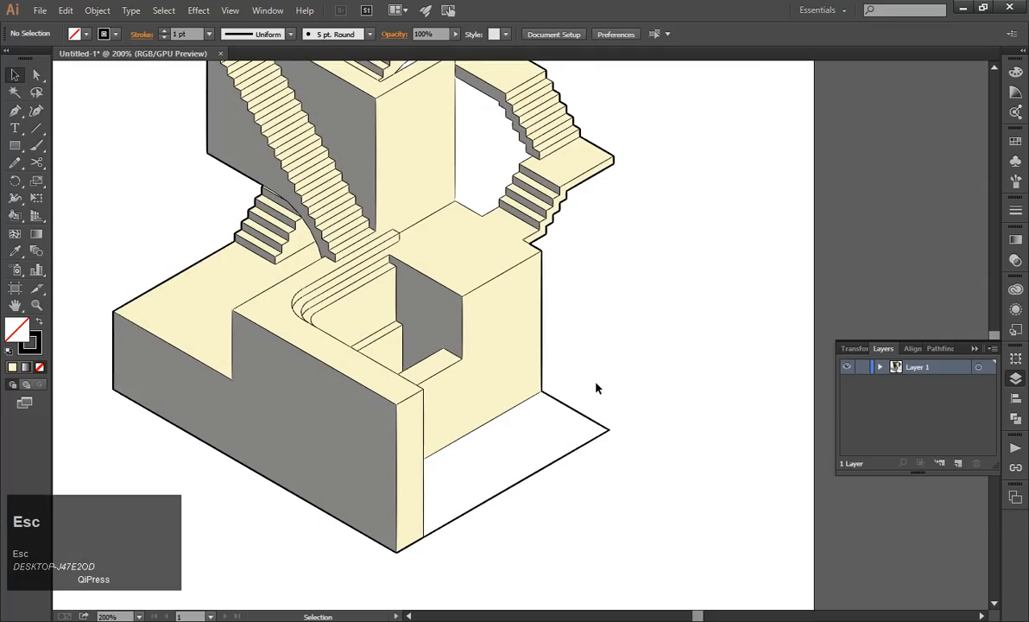
scroll(604, 421, down, 1)
scroll(598, 419, up, 1)
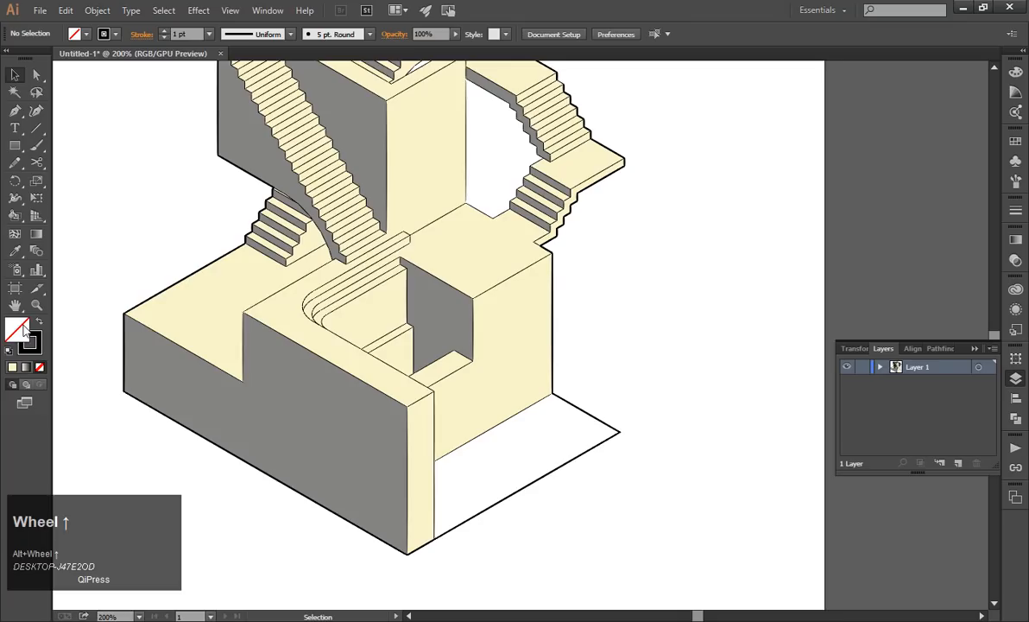
click(316, 299)
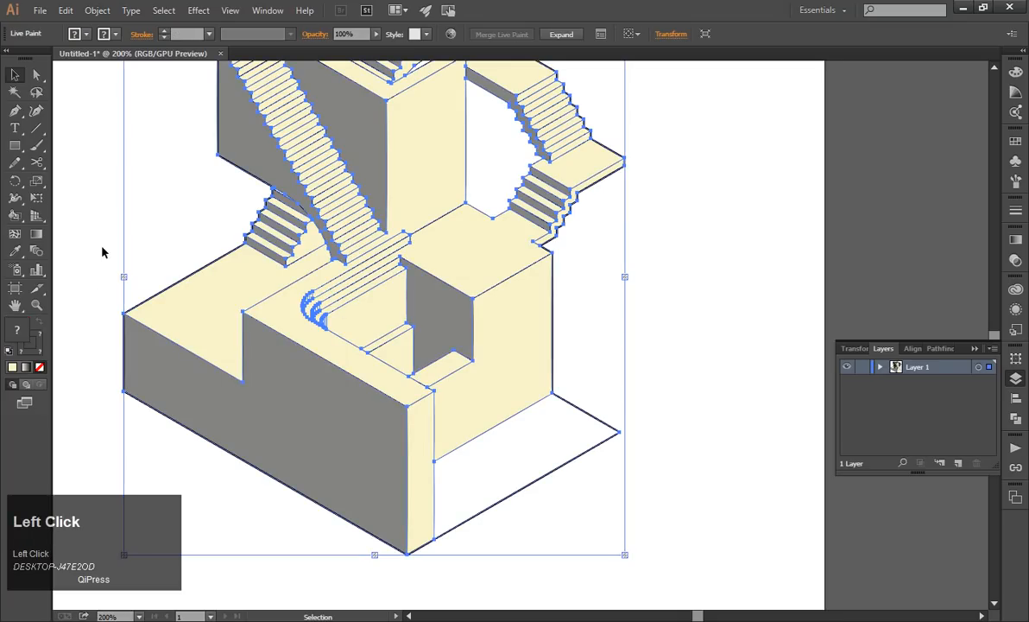
click(98, 217)
Fill the white ground area beside the base with light green abe089 and no stroke, using the Live Paint Bucket.
click(15, 215)
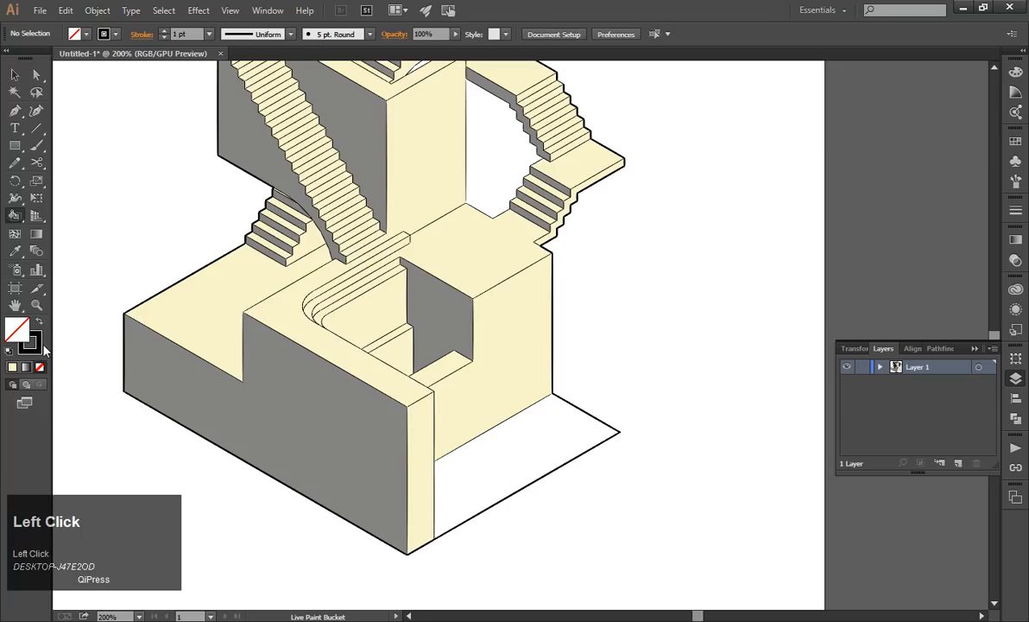
click(37, 352)
click(40, 367)
double_click(16, 328)
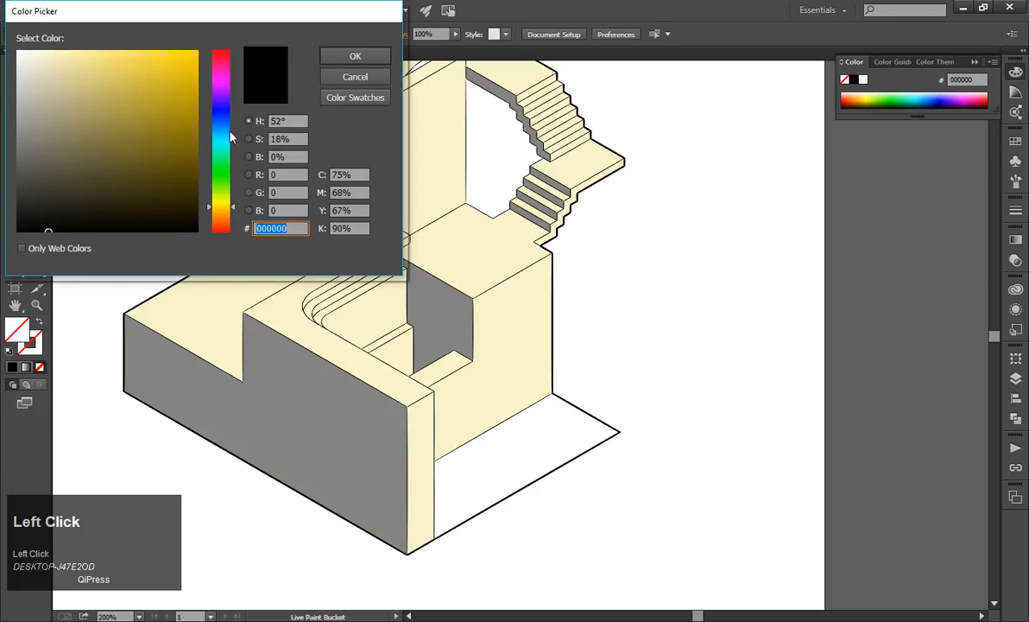
drag(229, 136, 222, 176)
drag(155, 117, 135, 38)
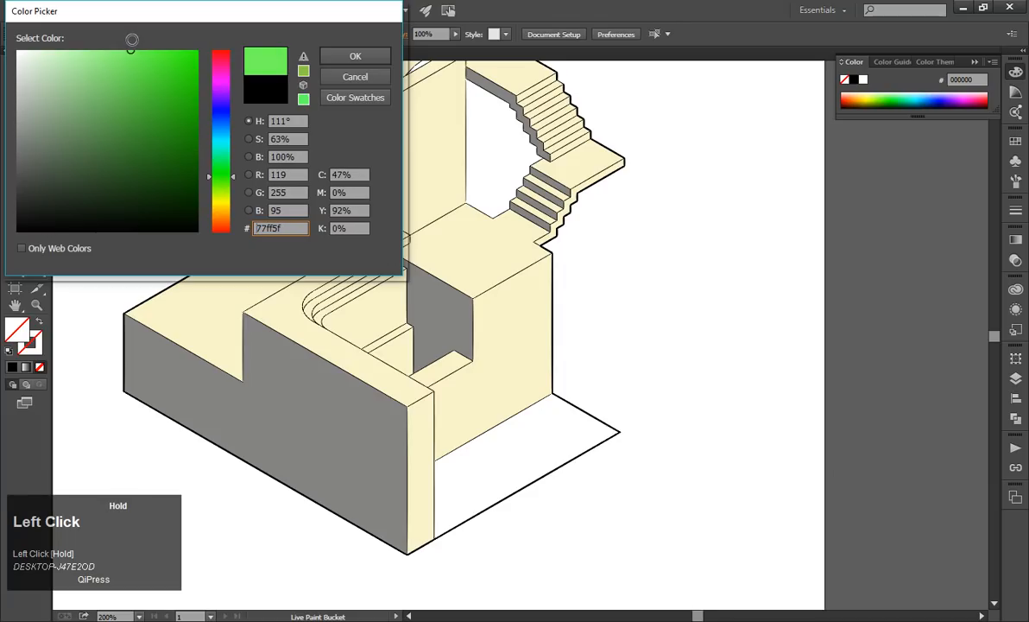
drag(222, 141, 224, 188)
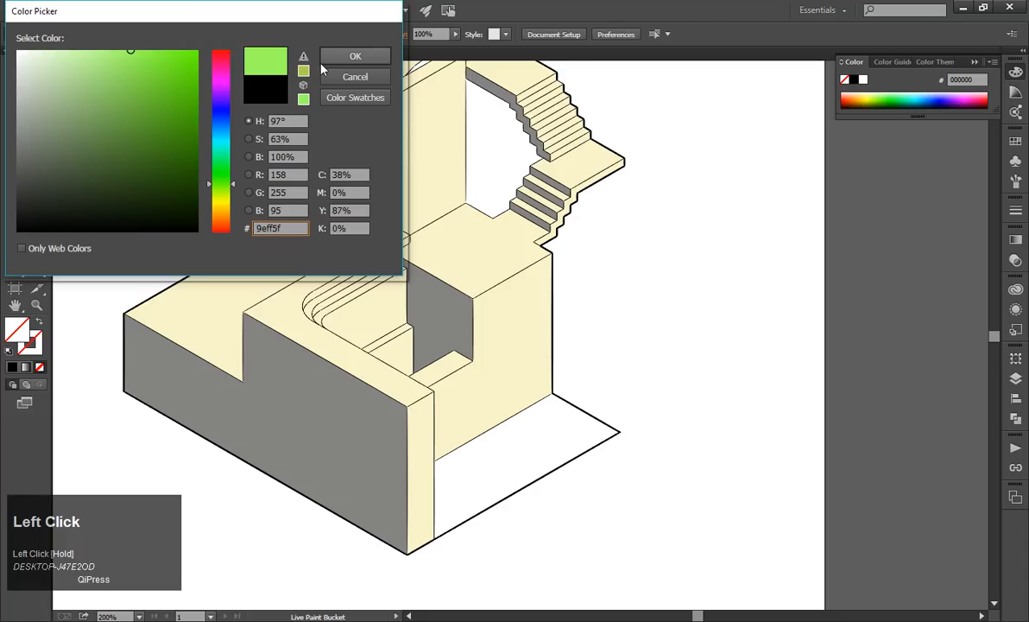
drag(129, 51, 90, 72)
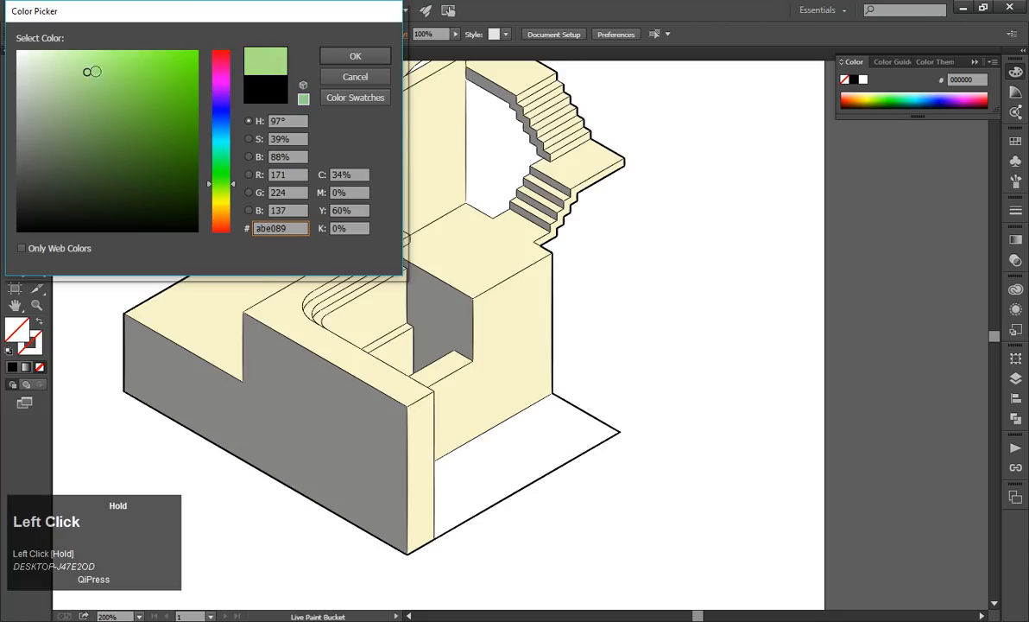
click(356, 54)
click(518, 406)
Select the Live Paint group with the Selection tool and examine the green ground area beside the base.
key(v)
scroll(739, 400, down, 2)
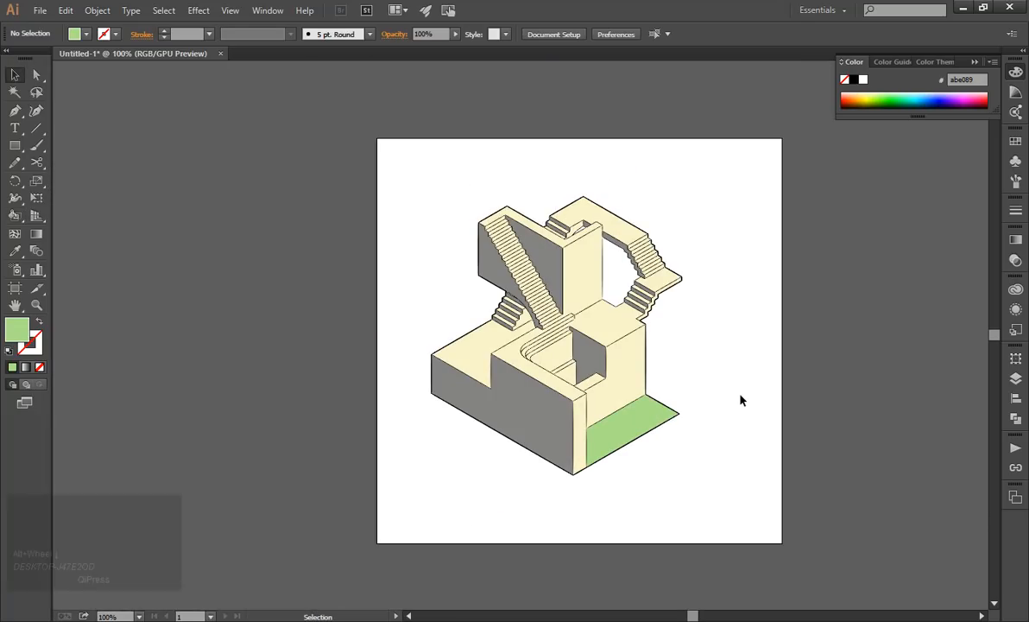
scroll(740, 399, up, 2)
click(495, 468)
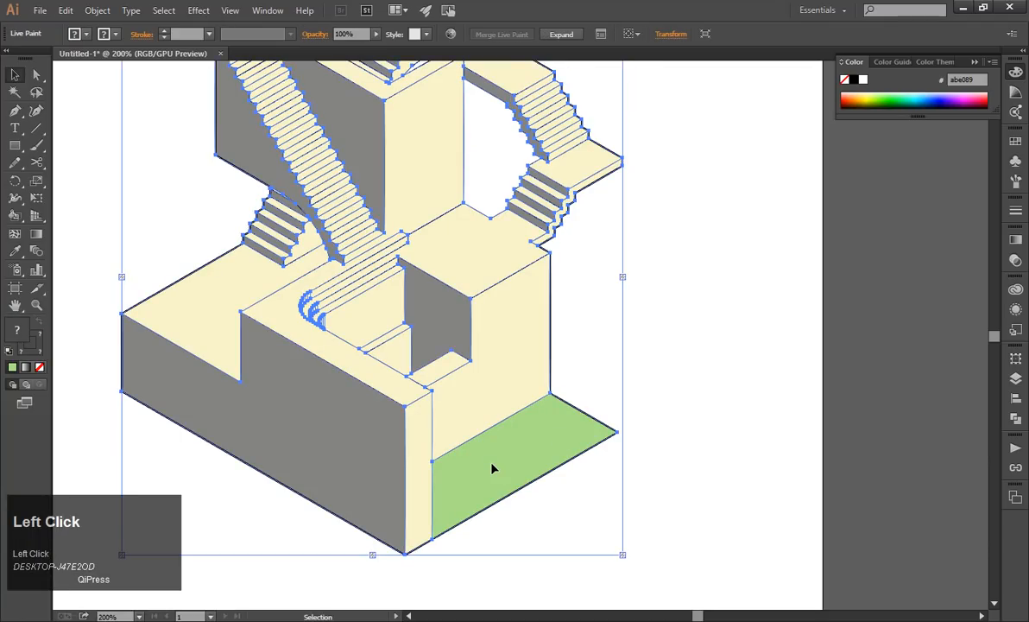
scroll(493, 469, up, 1)
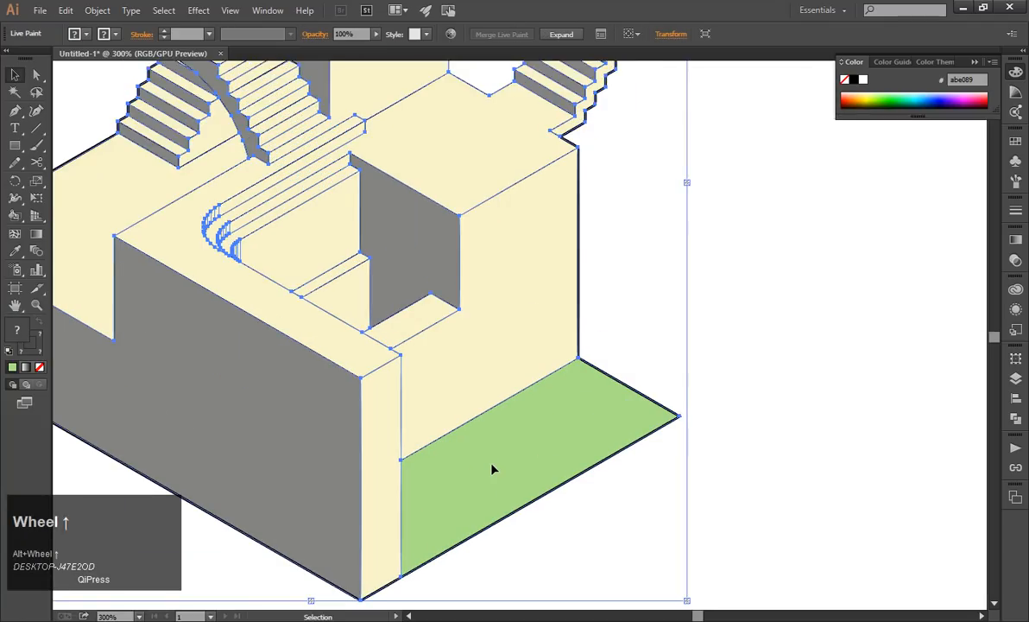
Isolate the Live Paint group, try moving the green ground area's outline path upward, and undo the move.
double_click(494, 472)
click(495, 474)
click(817, 400)
click(554, 455)
drag(554, 389, 554, 390)
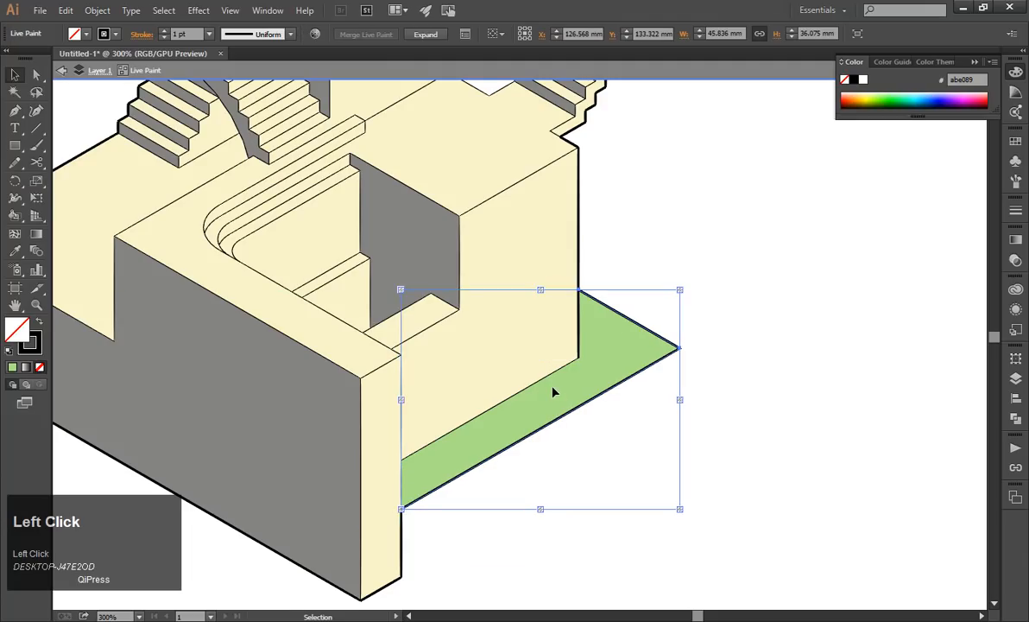
key(ctrl+z)
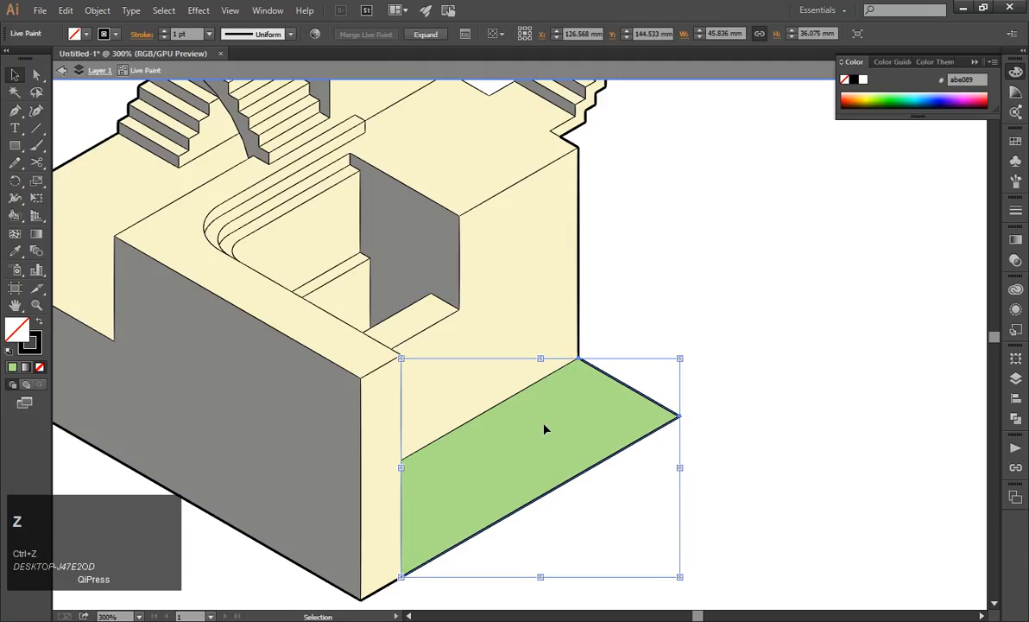
Paste a copy of the ground area's outline path inside the Live Paint group, delete it, and exit isolation.
key(ctrl+c)
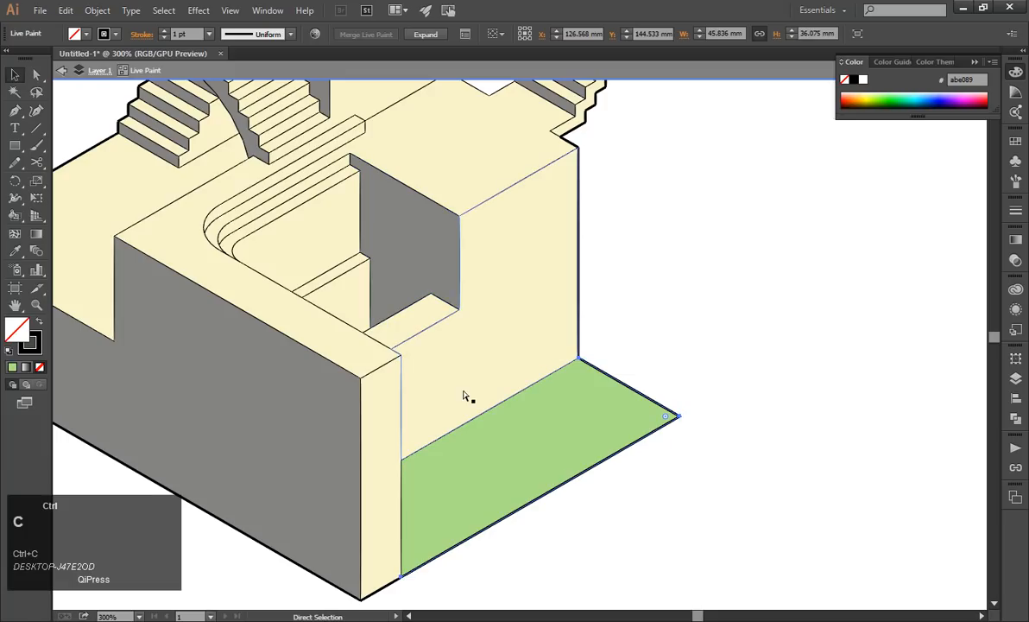
key(ctrl+v)
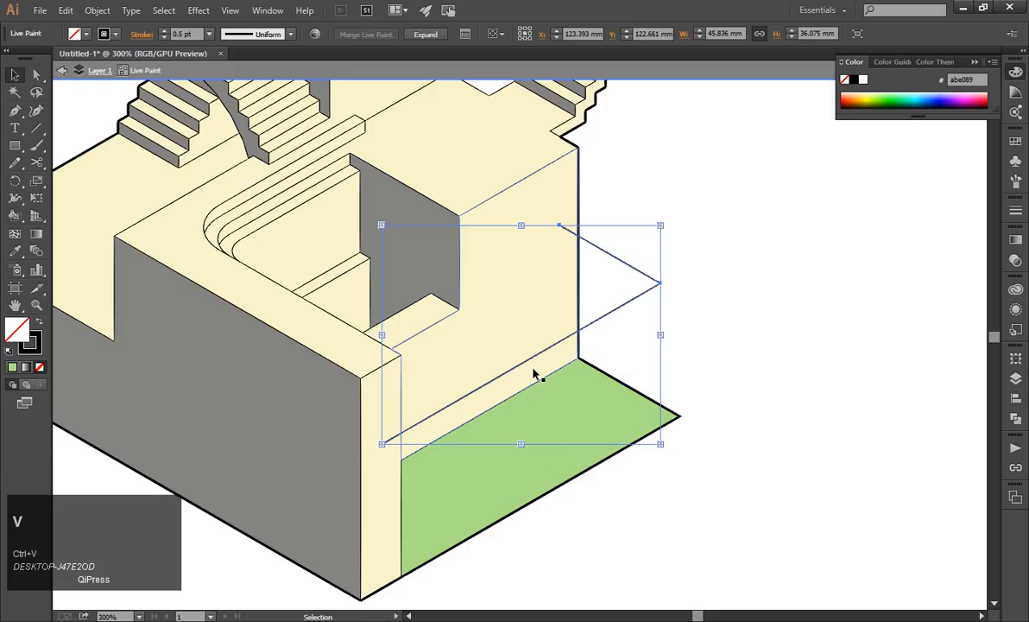
key(Delete)
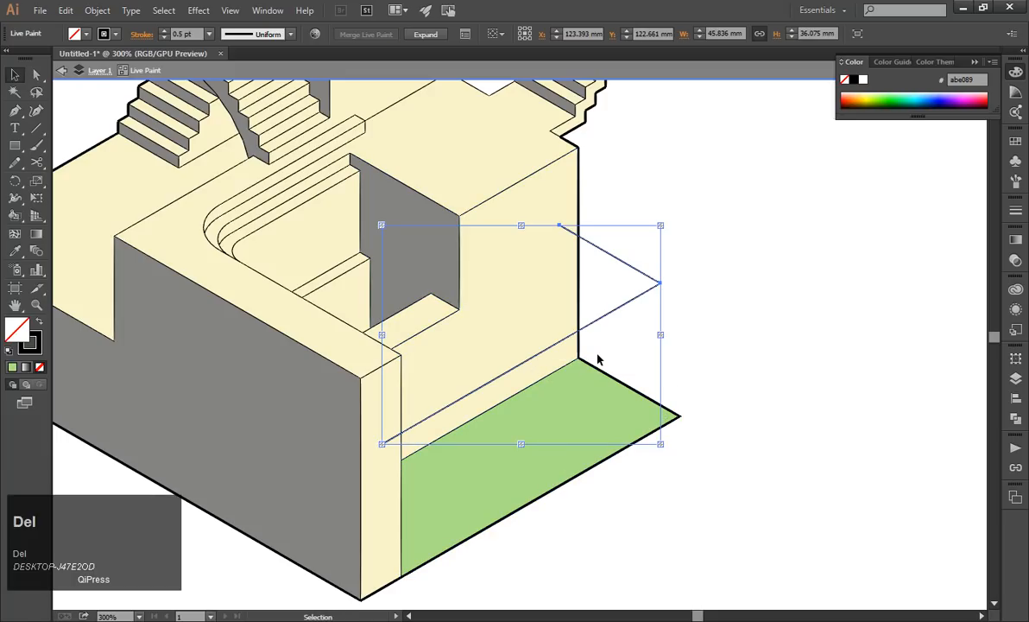
key(Escape)
click(716, 404)
Select the whole Live Paint group, try releasing it from Live Paint, and undo the release.
scroll(717, 404, down, 2)
click(620, 351)
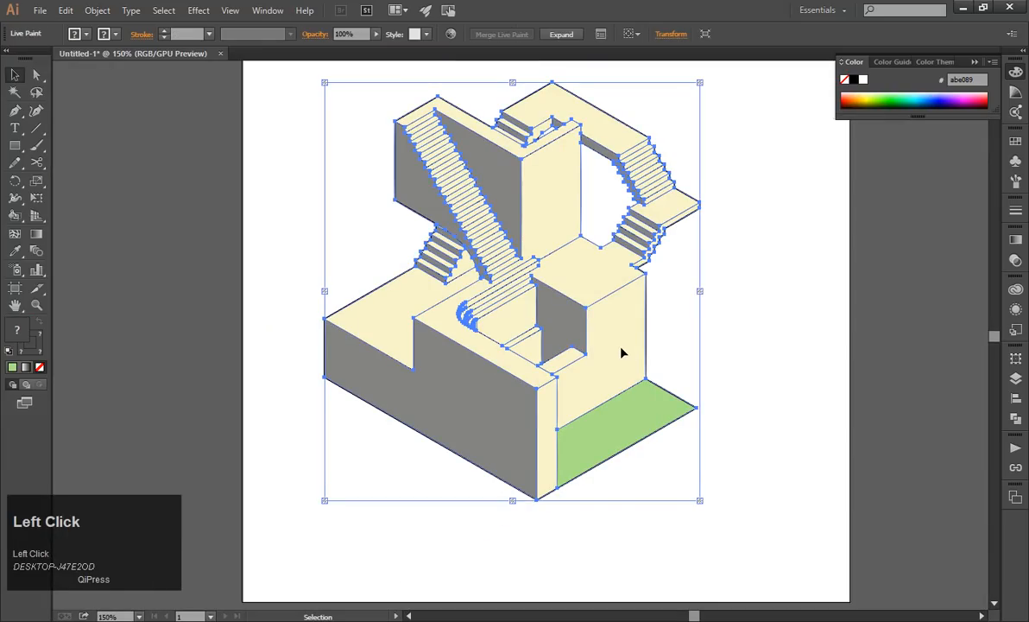
click(92, 12)
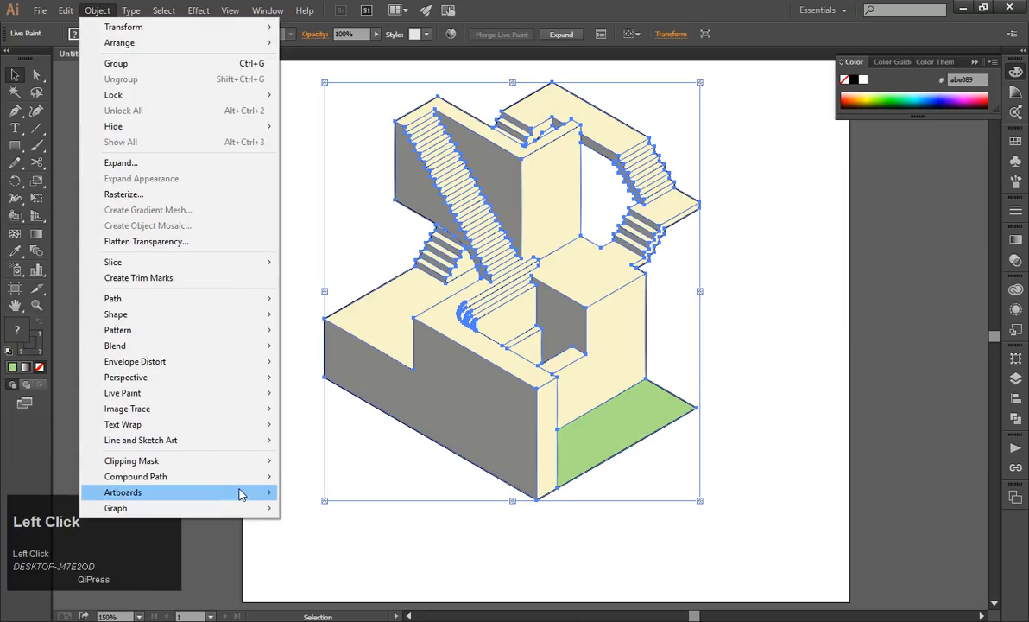
mouse_move(255, 464)
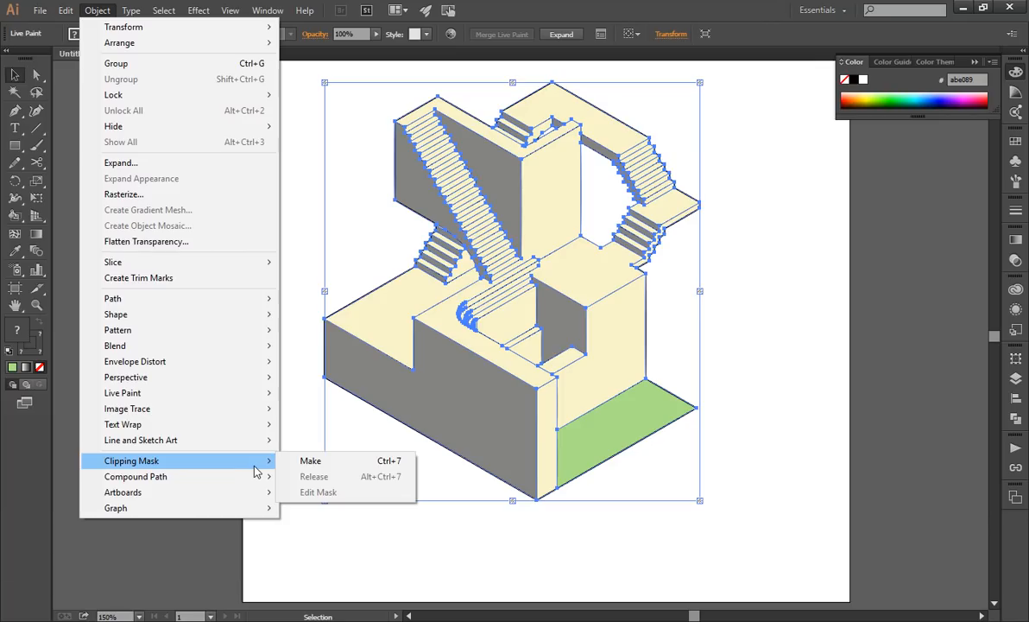
click(747, 382)
key(Escape)
click(606, 360)
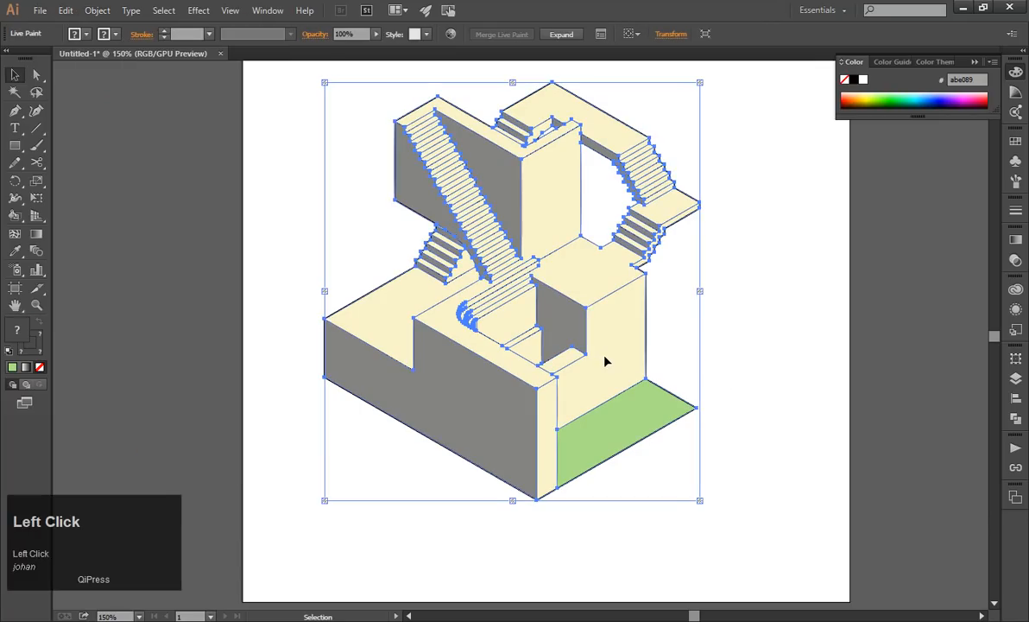
click(95, 12)
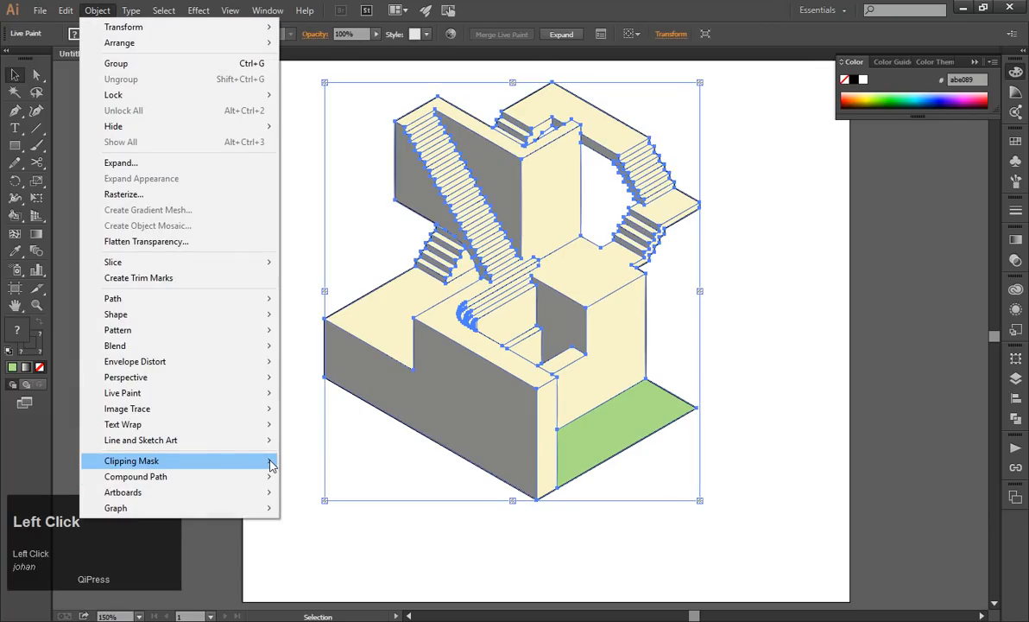
mouse_move(253, 395)
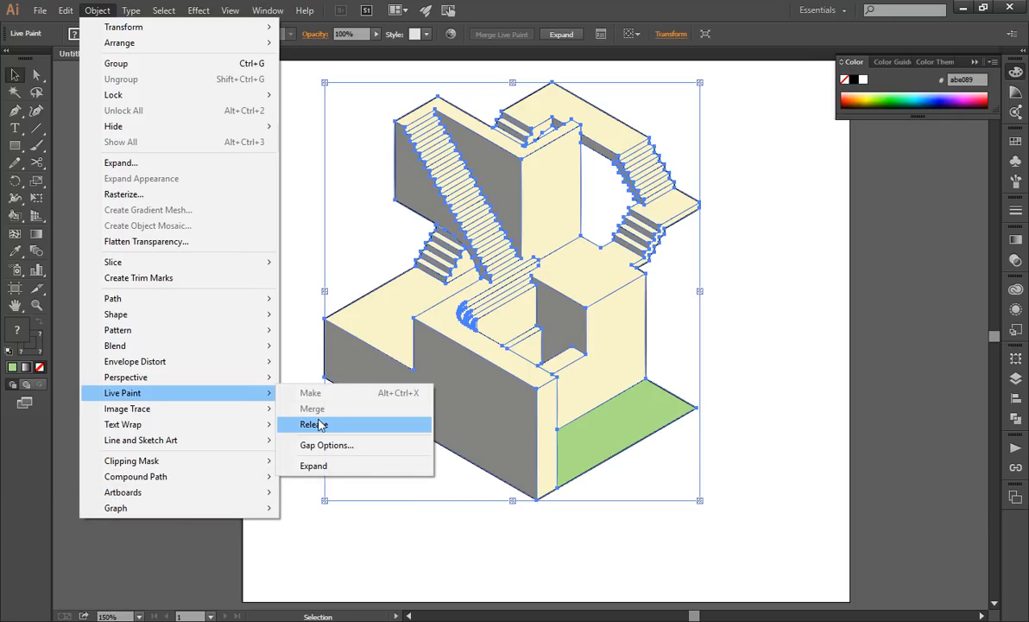
click(314, 424)
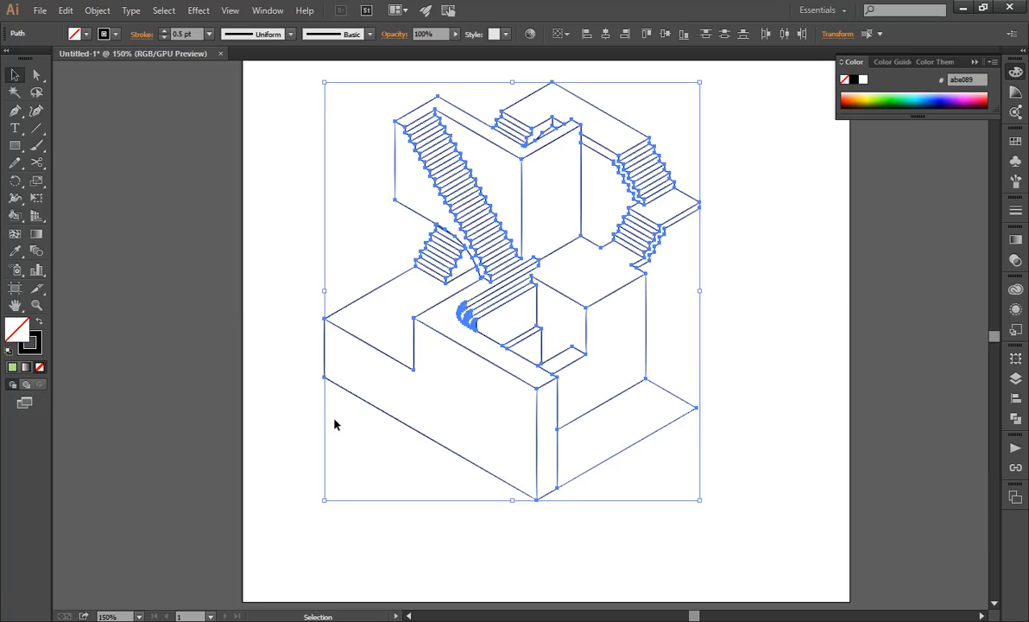
key(ctrl+y)
click(728, 423)
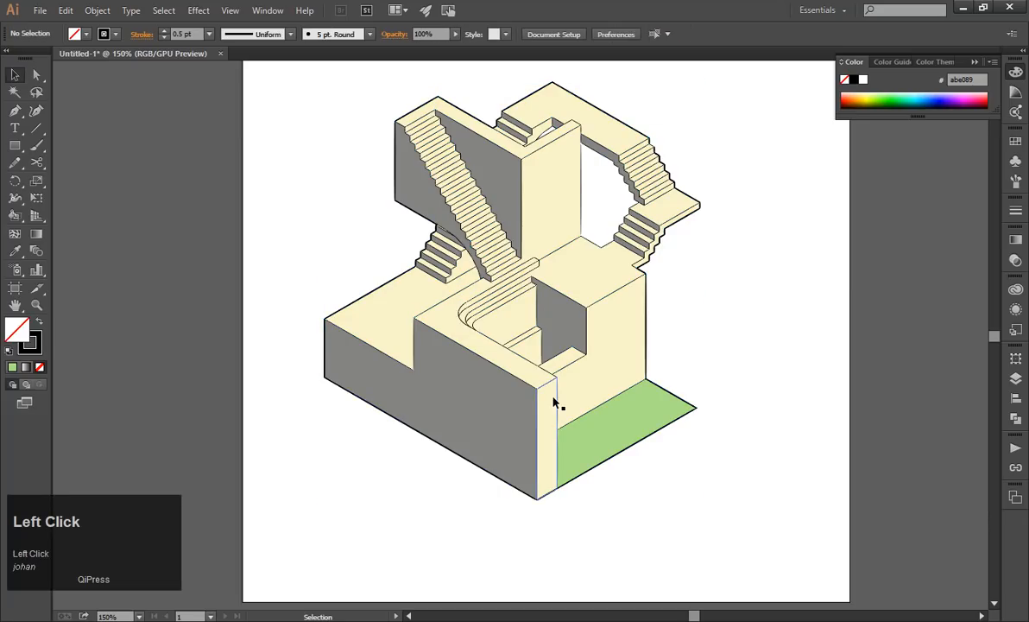
Expand the Live Paint group with Object, Fill and Stroke enabled, try moving the expanded artwork, and undo the move.
click(553, 404)
right_click(467, 416)
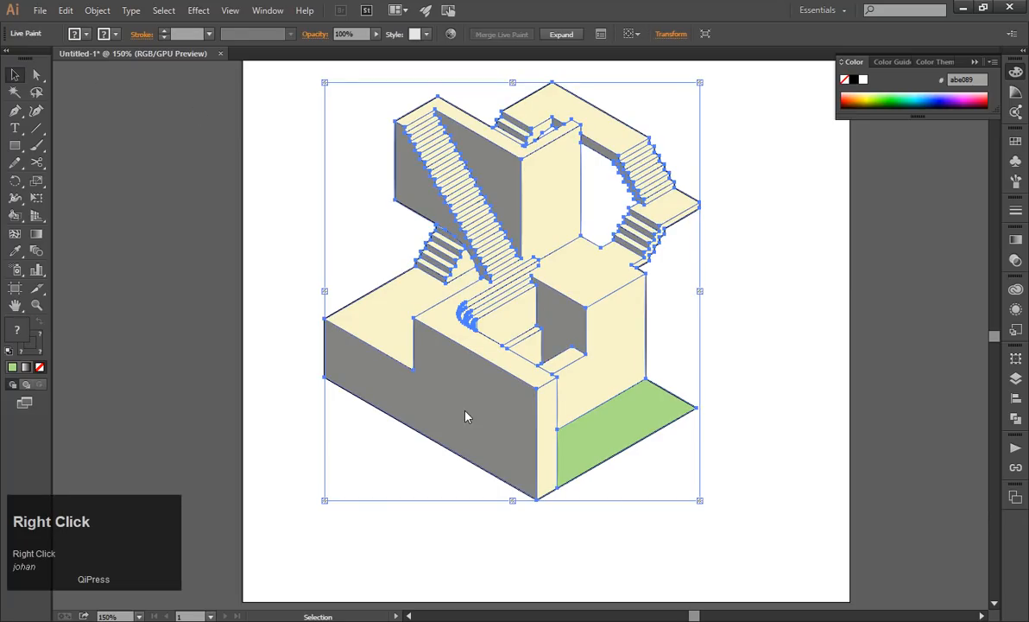
click(95, 11)
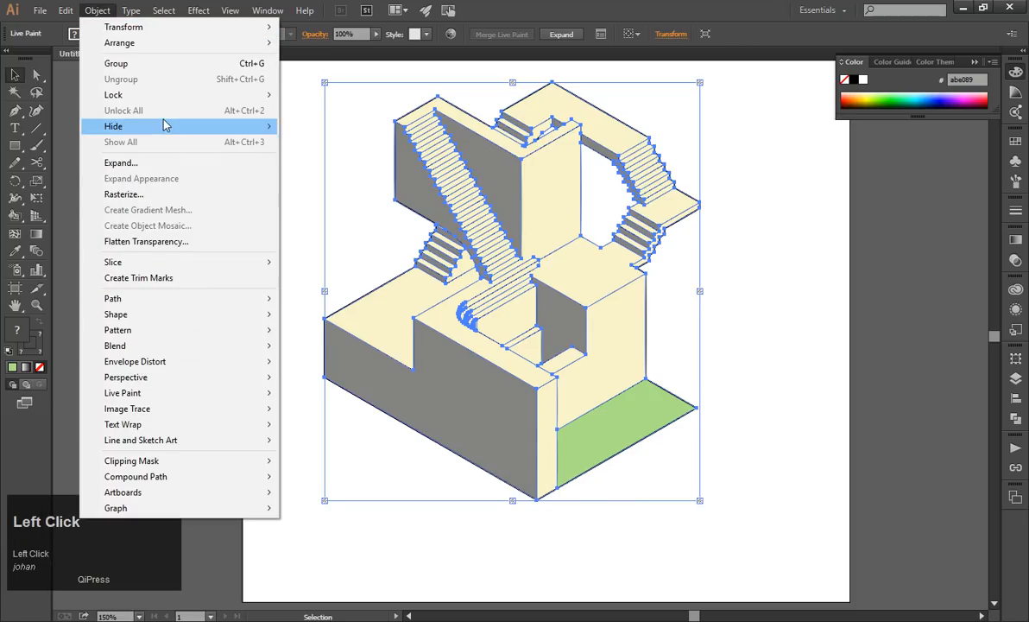
click(189, 163)
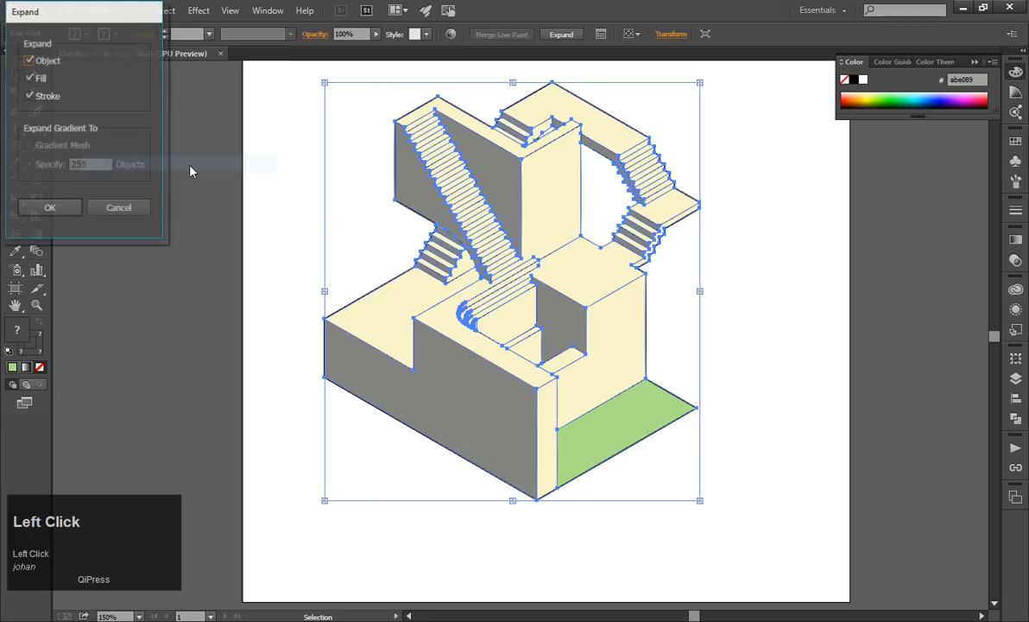
click(49, 208)
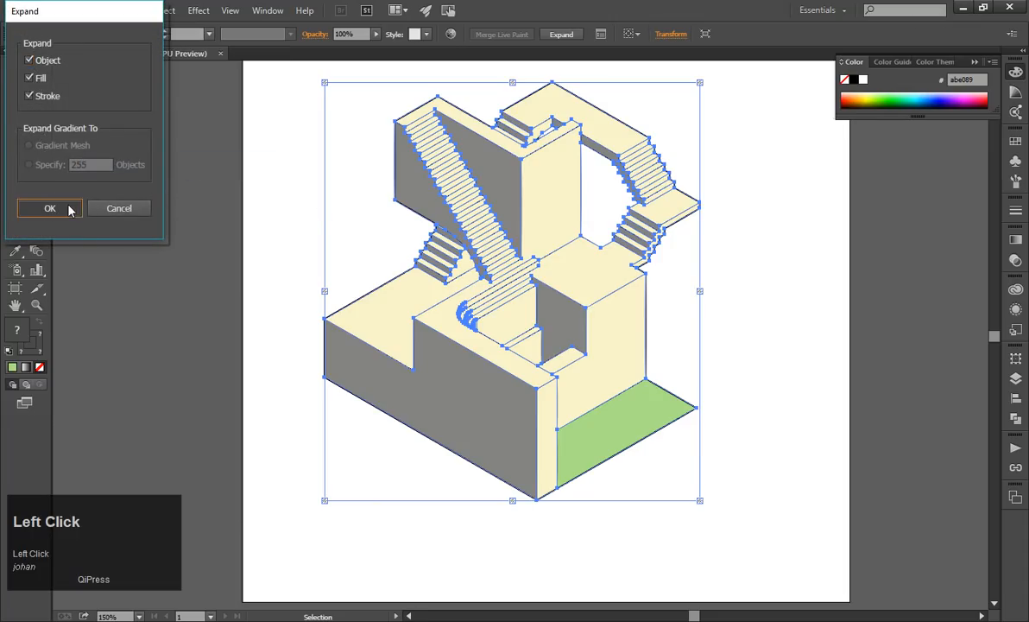
click(747, 348)
drag(602, 404, 385, 459)
key(ctrl+z)
Ungroup the expanded artwork, try moving the coloured fills away from the outlines, and undo the move.
right_click(420, 410)
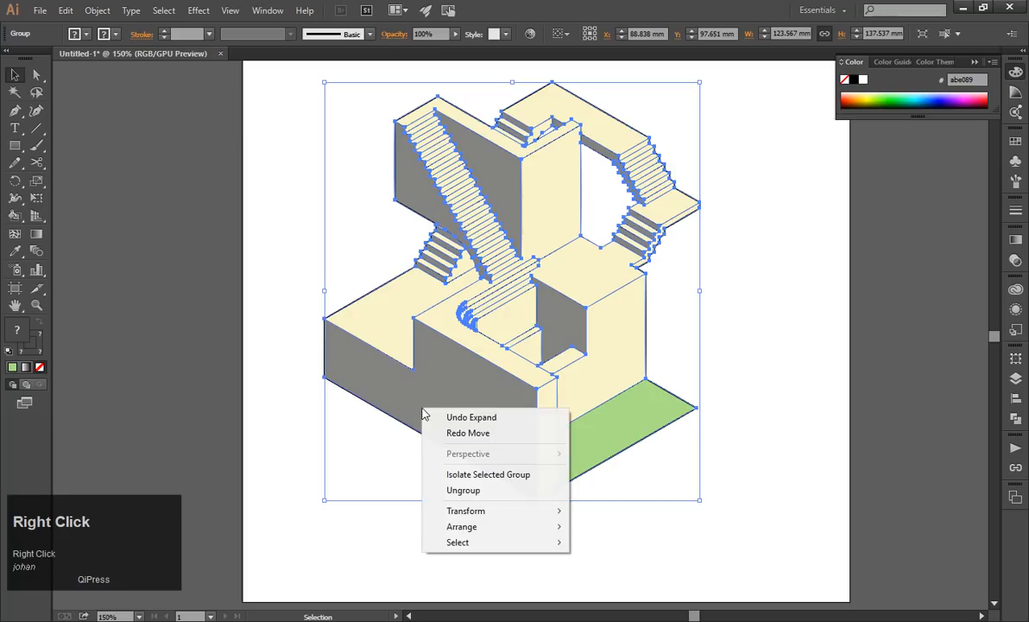
click(464, 490)
click(346, 457)
drag(467, 425, 631, 448)
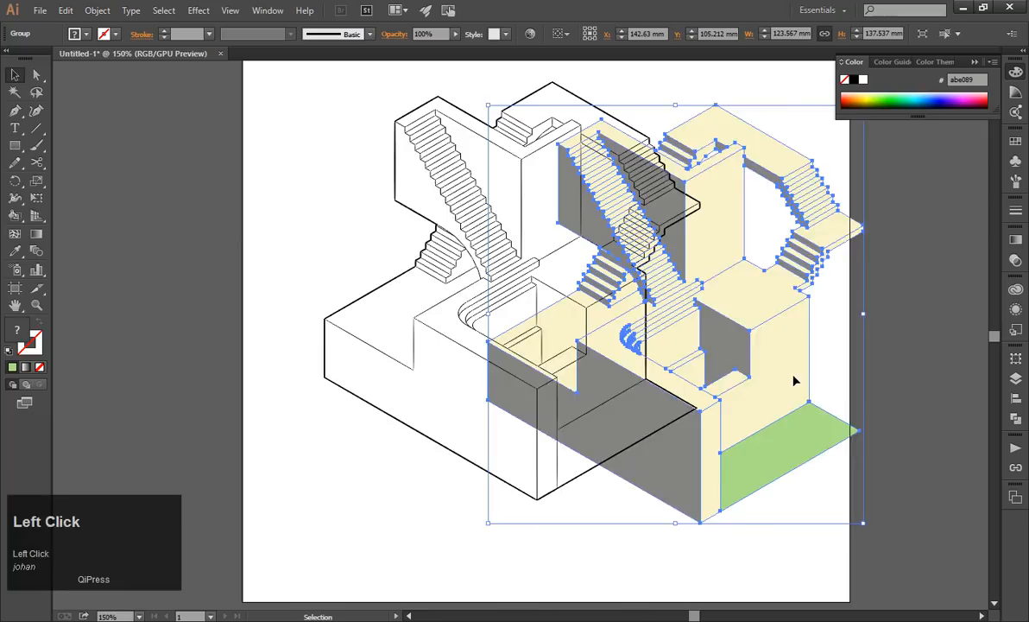
key(ctrl+z)
click(776, 361)
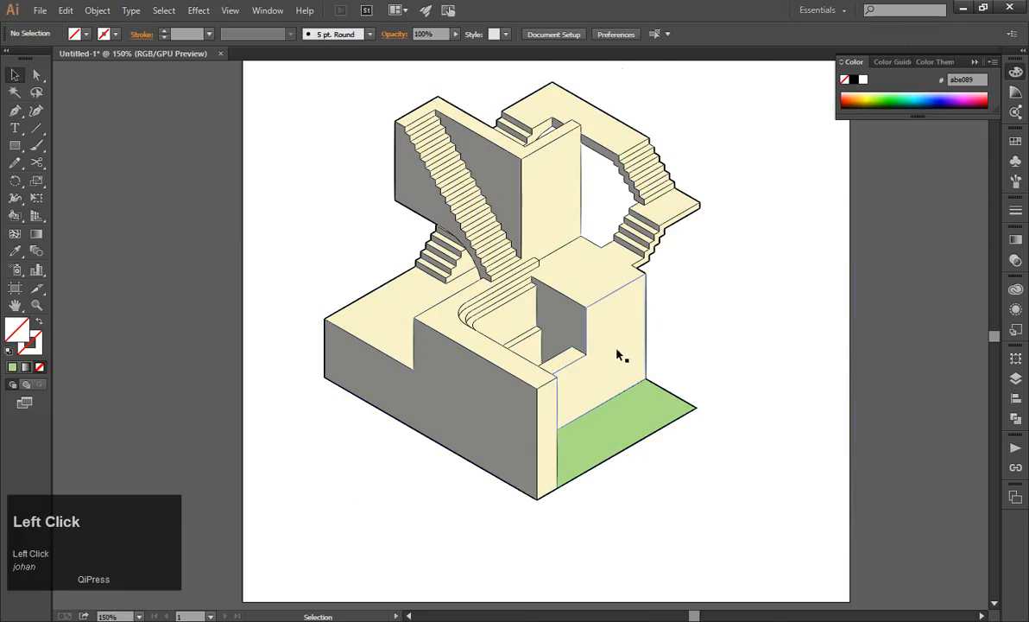
Ungroup the coloured fills into separate faces, try moving the green, grey and cream faces, and undo each move.
drag(618, 353, 779, 303)
key(ctrl+z)
right_click(604, 386)
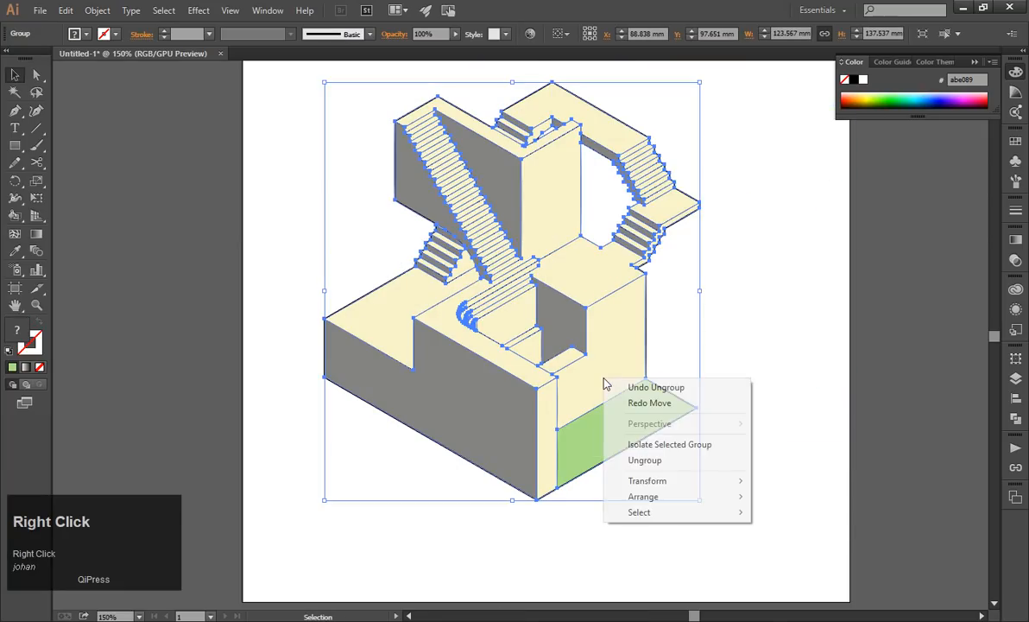
click(624, 462)
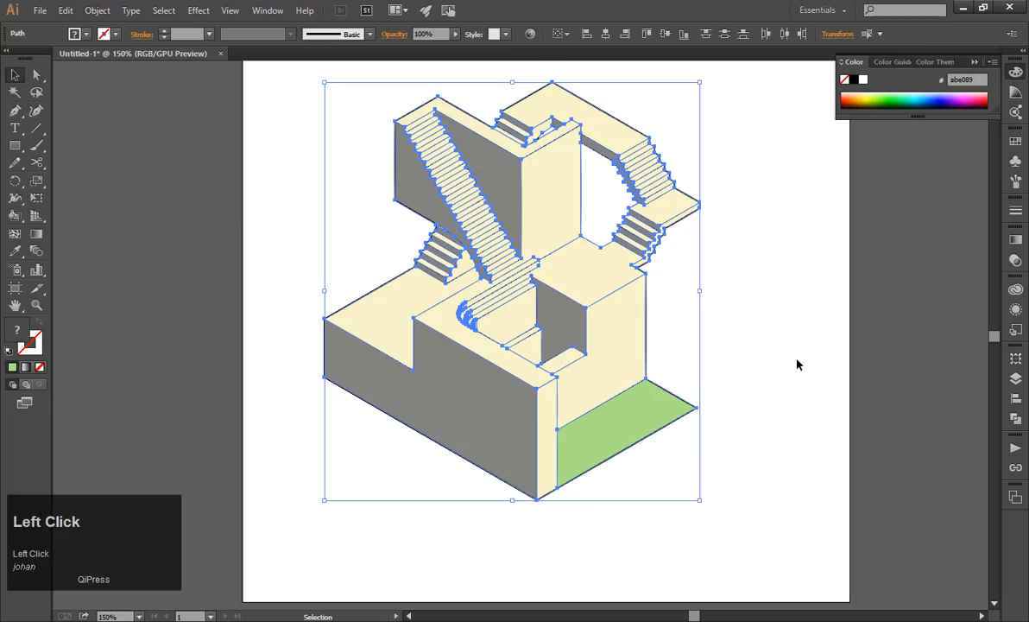
click(670, 419)
drag(671, 419, 648, 350)
key(ctrl+z)
drag(462, 451, 384, 485)
key(ctrl+z)
drag(423, 325, 370, 328)
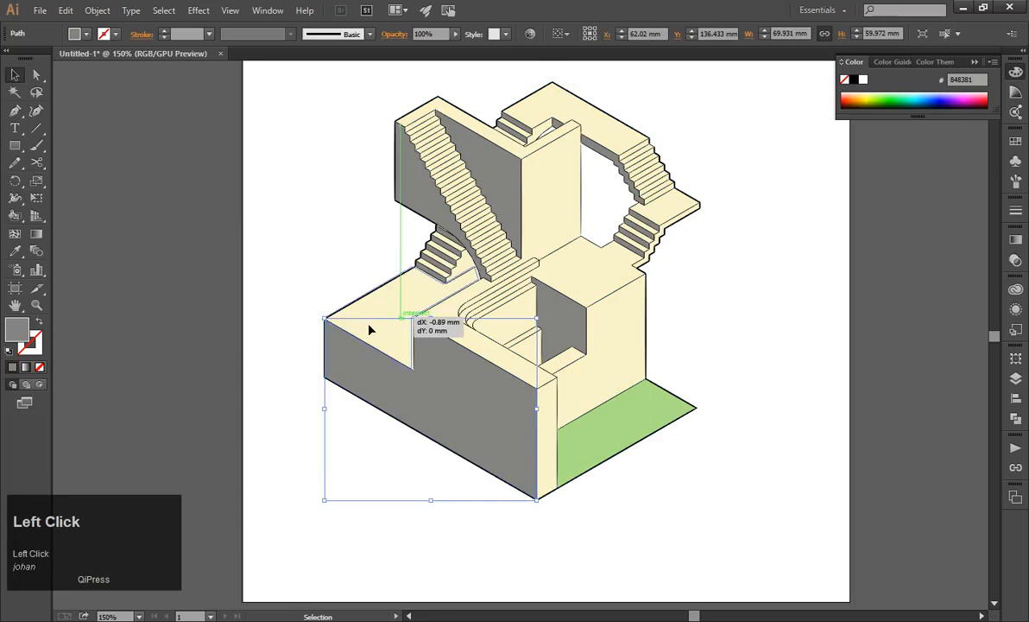
key(ctrl+z)
click(302, 239)
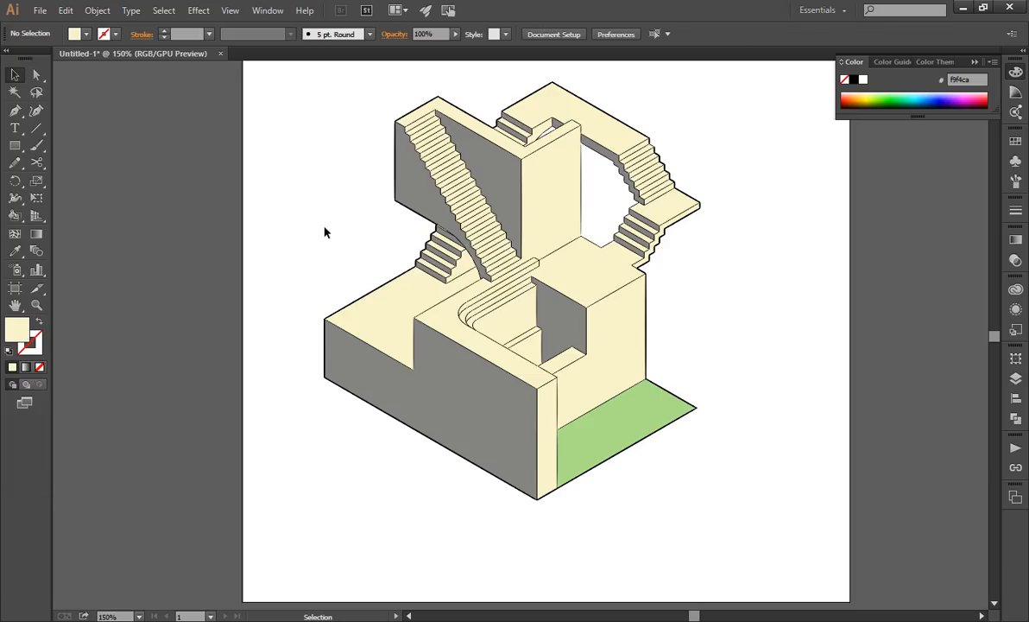
Try moving the cream side face and the top face of the block beside the green ground, undoing both moves.
click(97, 11)
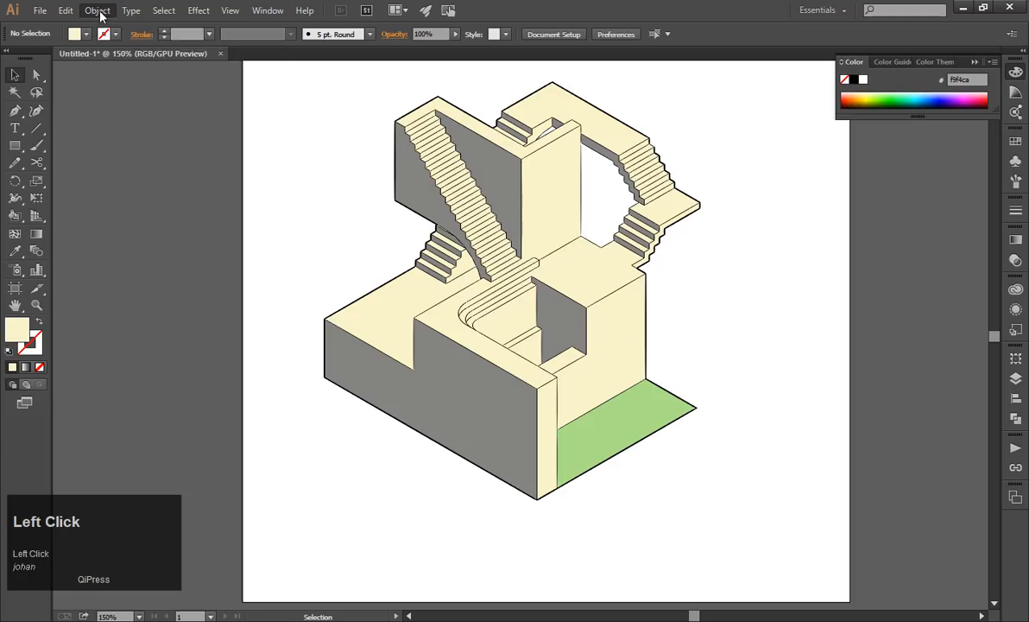
click(324, 115)
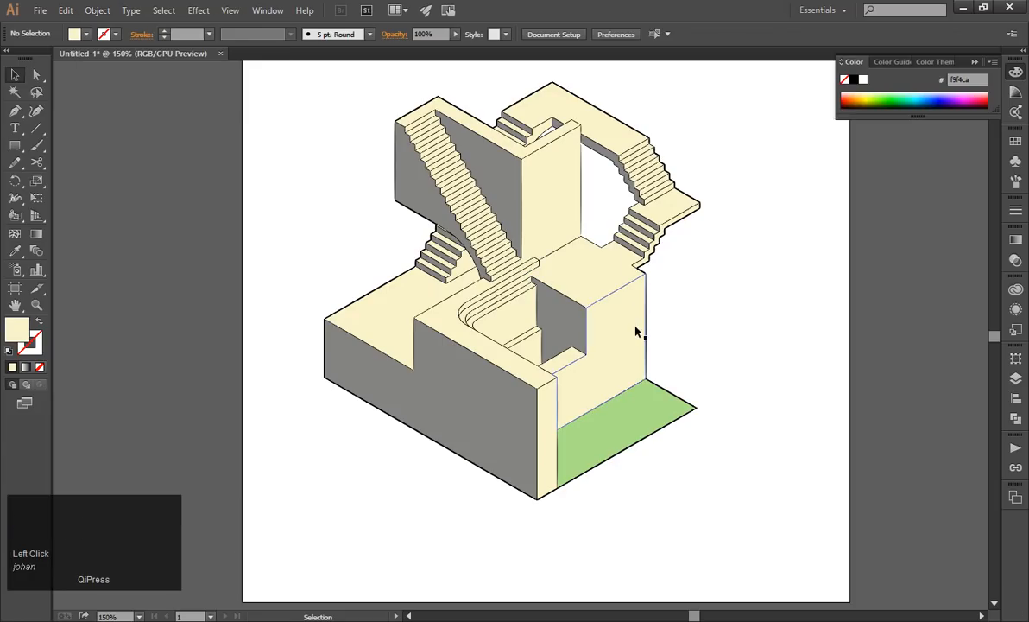
drag(639, 334, 693, 361)
key(ctrl+z)
click(688, 284)
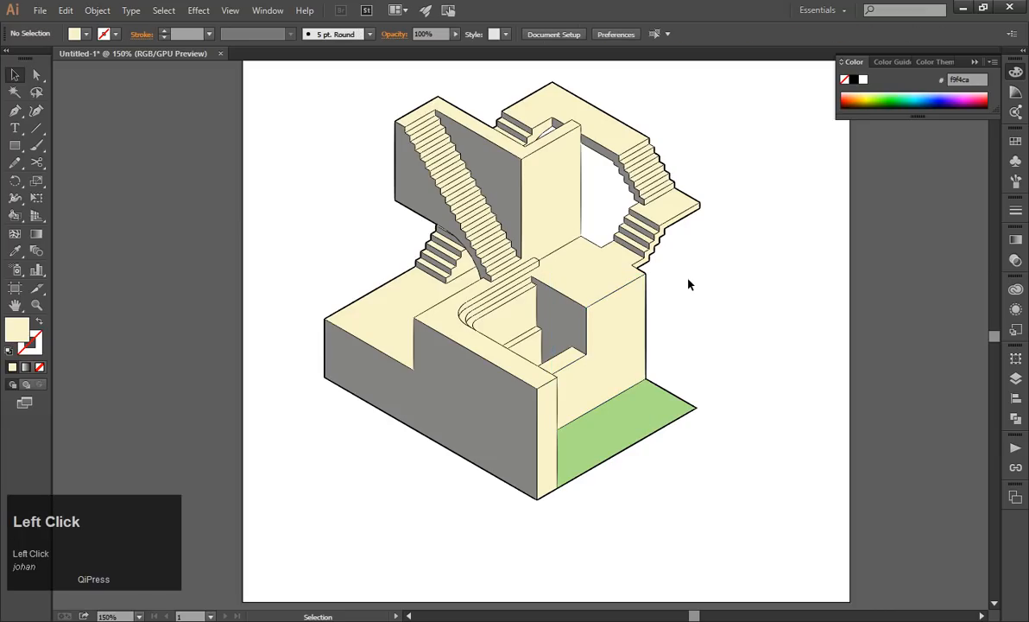
drag(609, 280, 625, 291)
key(ctrl+z)
click(698, 303)
Undo the ungrouping and expansion to restore the Live Paint group, and reselect it.
drag(283, 67, 717, 467)
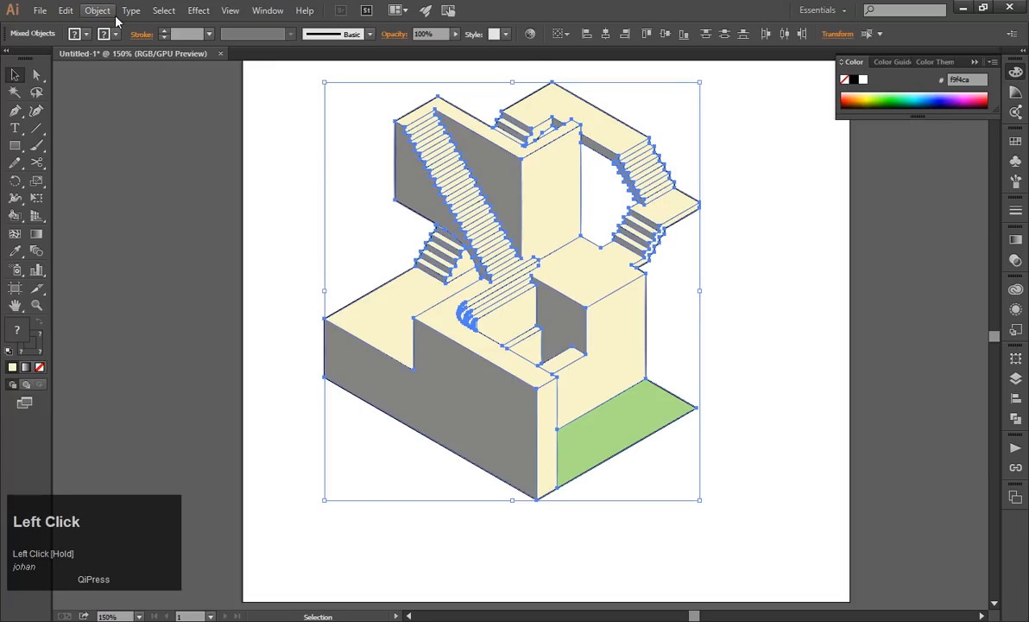
click(287, 188)
key(ctrl+z)
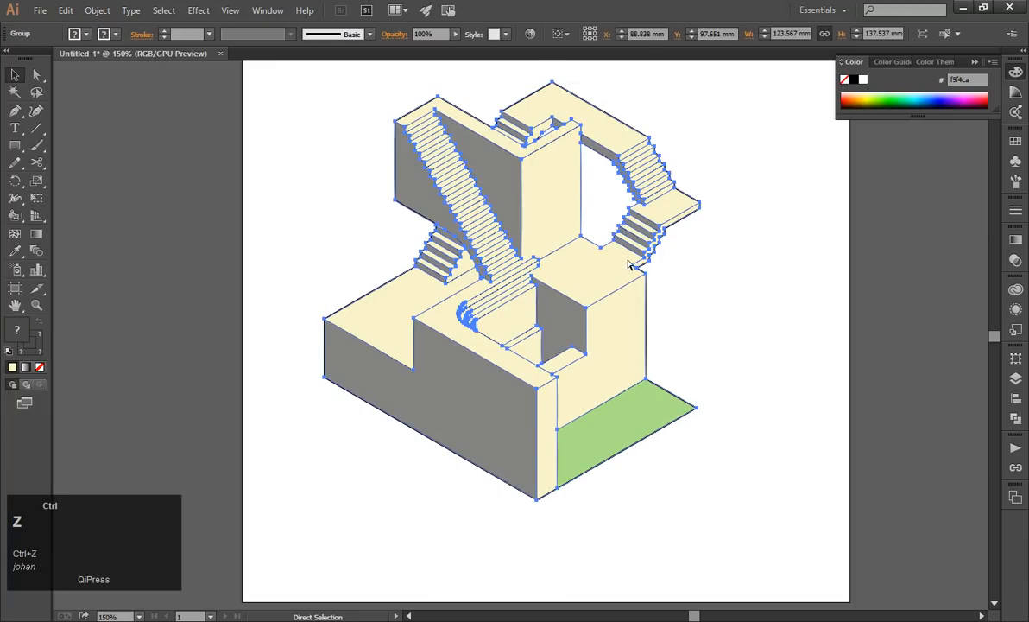
click(670, 288)
click(587, 310)
key(ctrl+z)
click(659, 327)
click(639, 320)
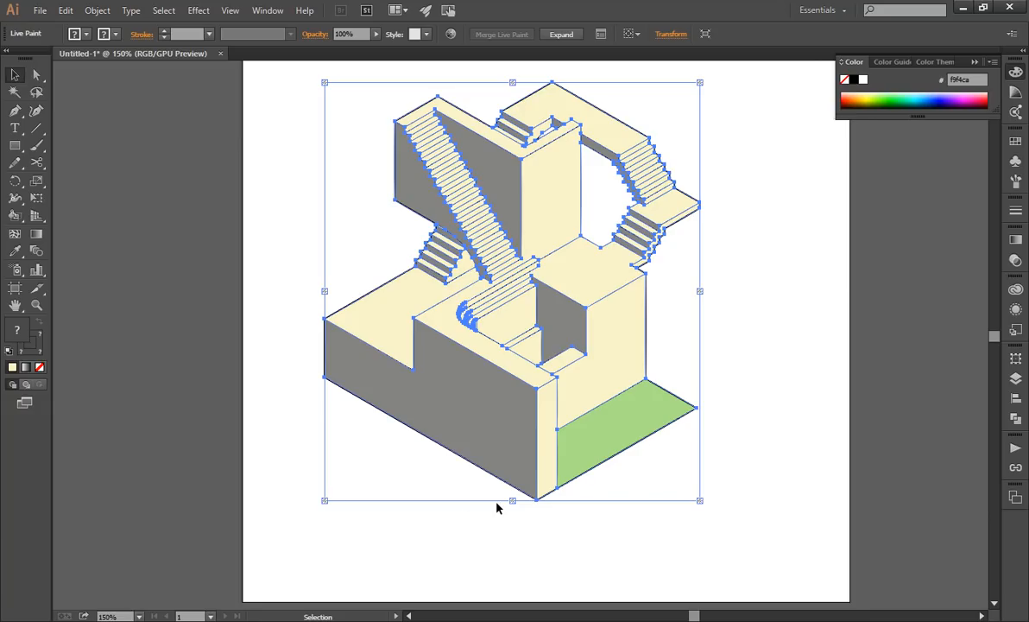
Draw two cream rectangles beside the staircase artwork, about 9.6 × 19.1 mm and about 17.6 × 19.2 mm.
click(761, 344)
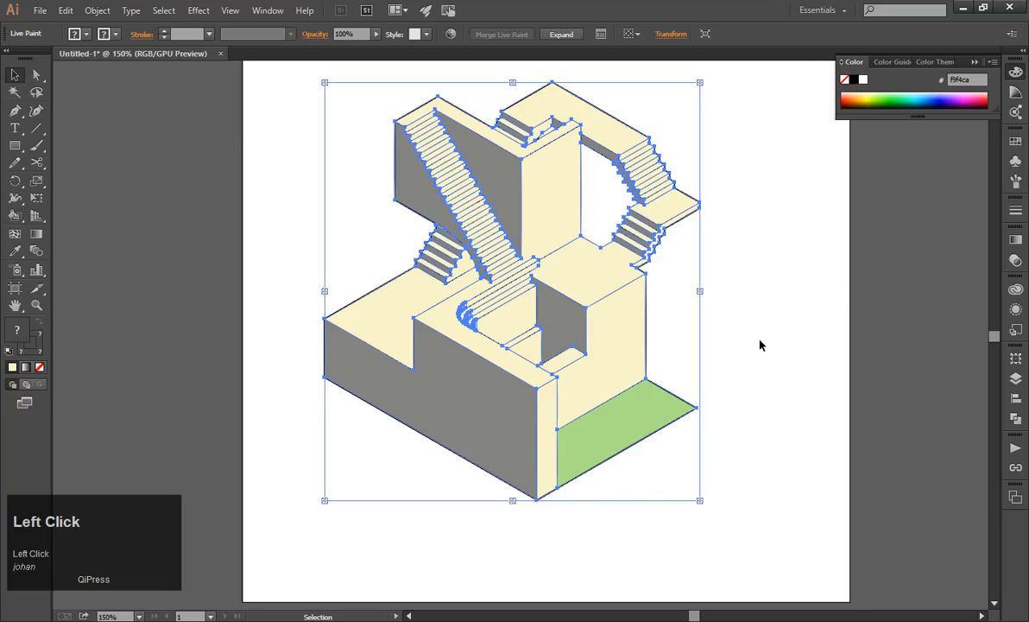
key(m)
drag(789, 336, 819, 393)
click(841, 439)
key(Escape)
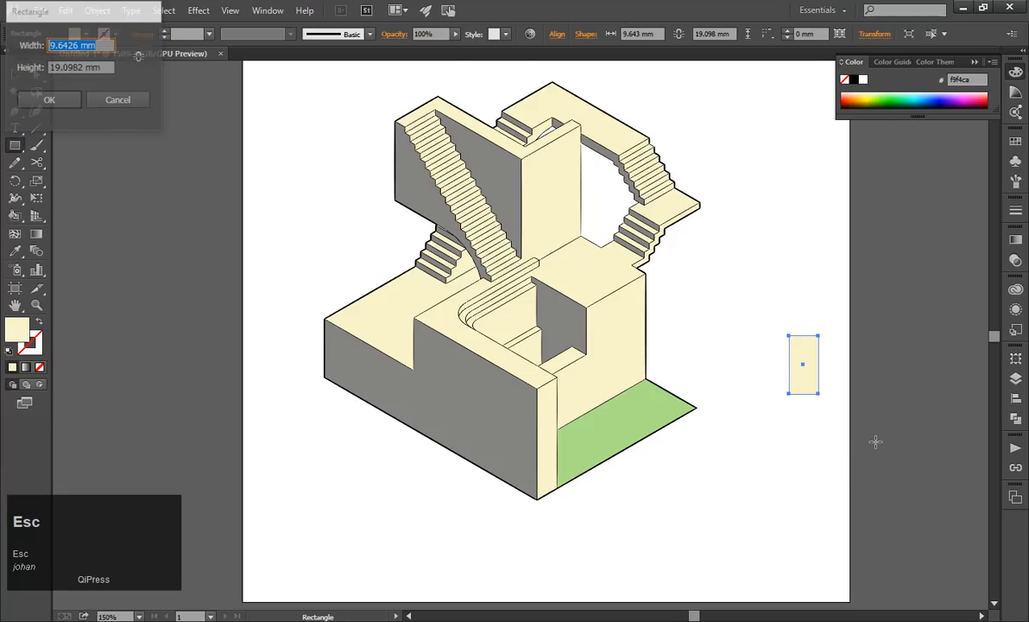
drag(846, 447, 792, 388)
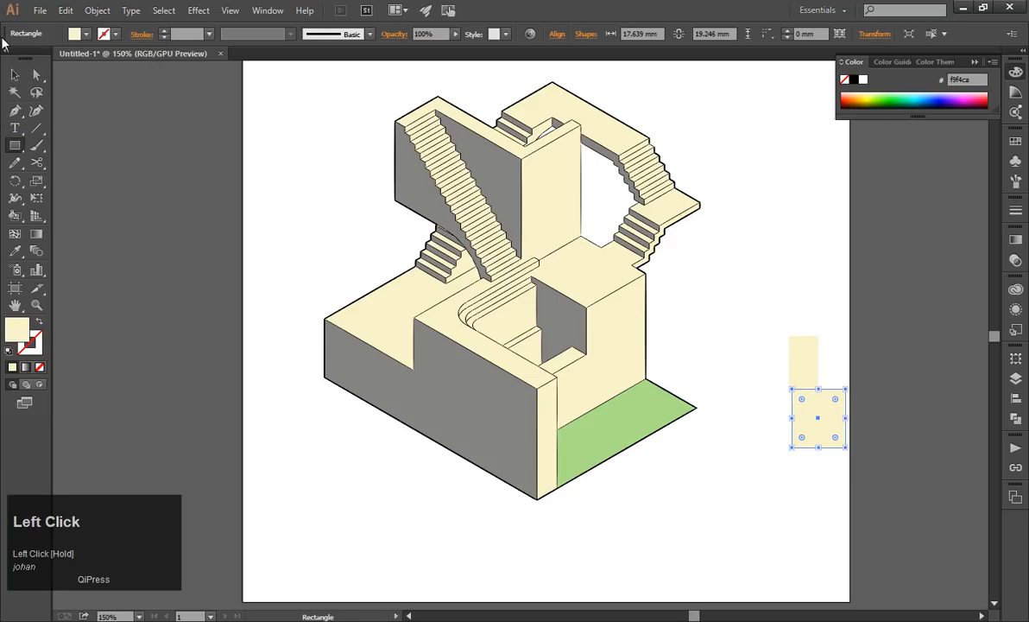
Select both cream rectangles with the Selection tool, group them, and reselect the group.
key(v)
drag(924, 459, 807, 366)
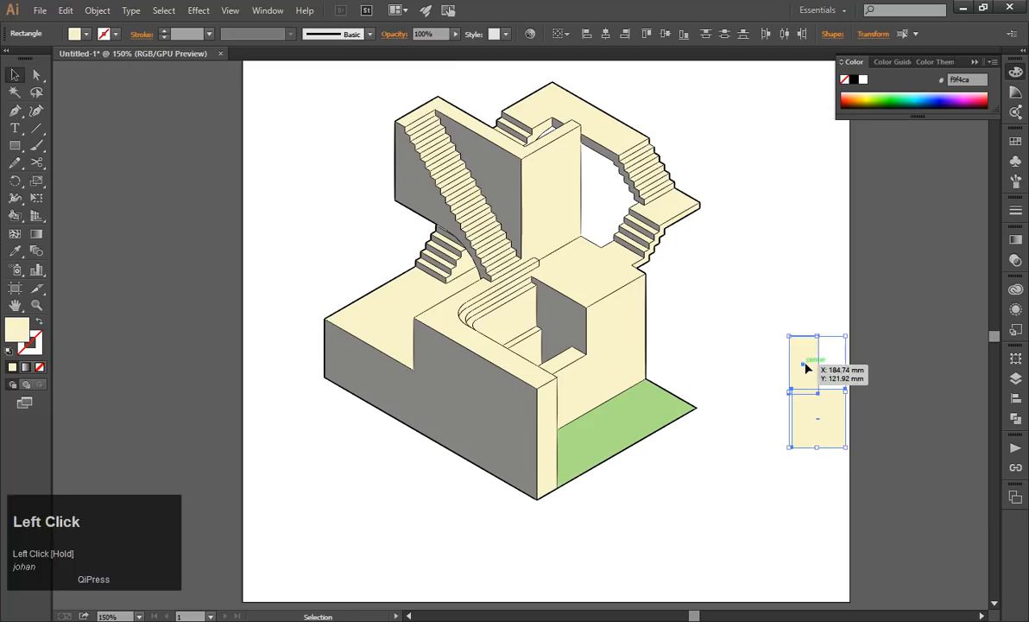
key(ctrl+g)
click(921, 408)
click(814, 410)
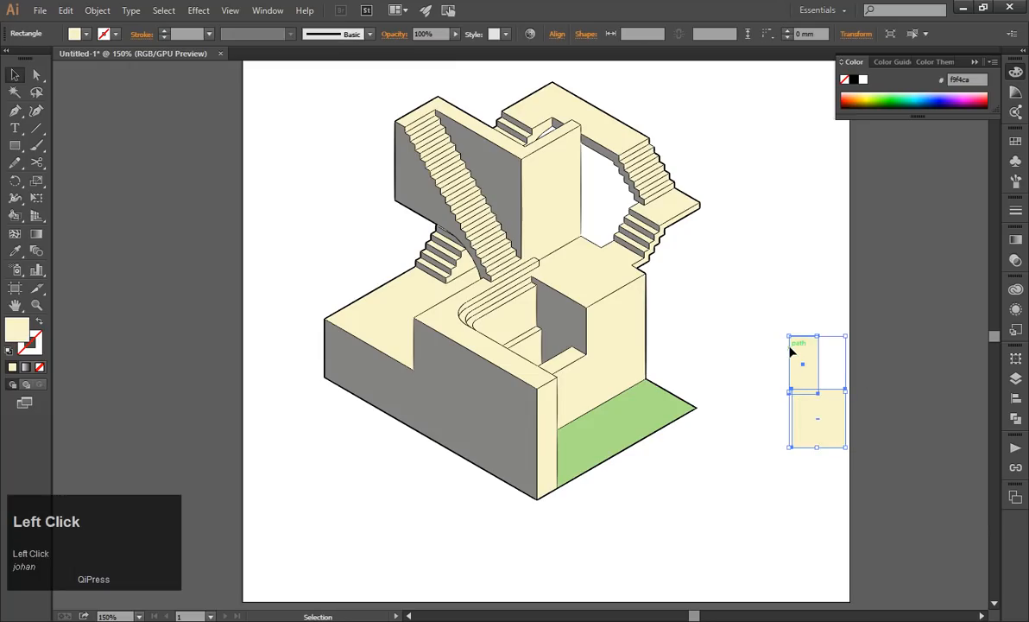
Delete the two cream rectangles beside the staircase artwork and clear the selection.
click(823, 441)
key(Delete)
click(779, 537)
key(Escape)
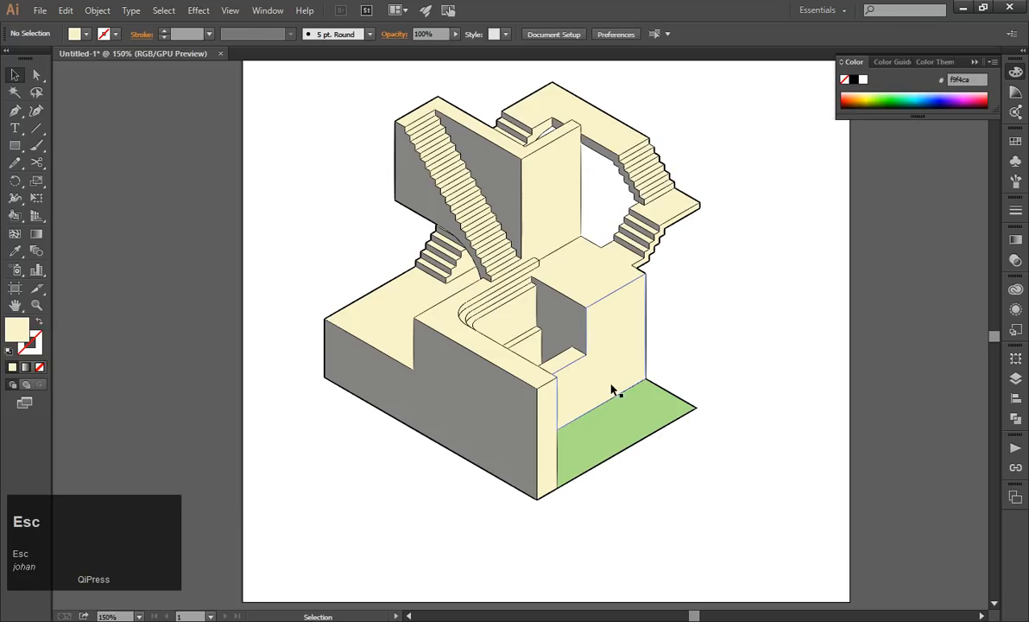
Select the staircase Live Paint group and expand it with Object, Fill and Stroke enabled.
click(604, 371)
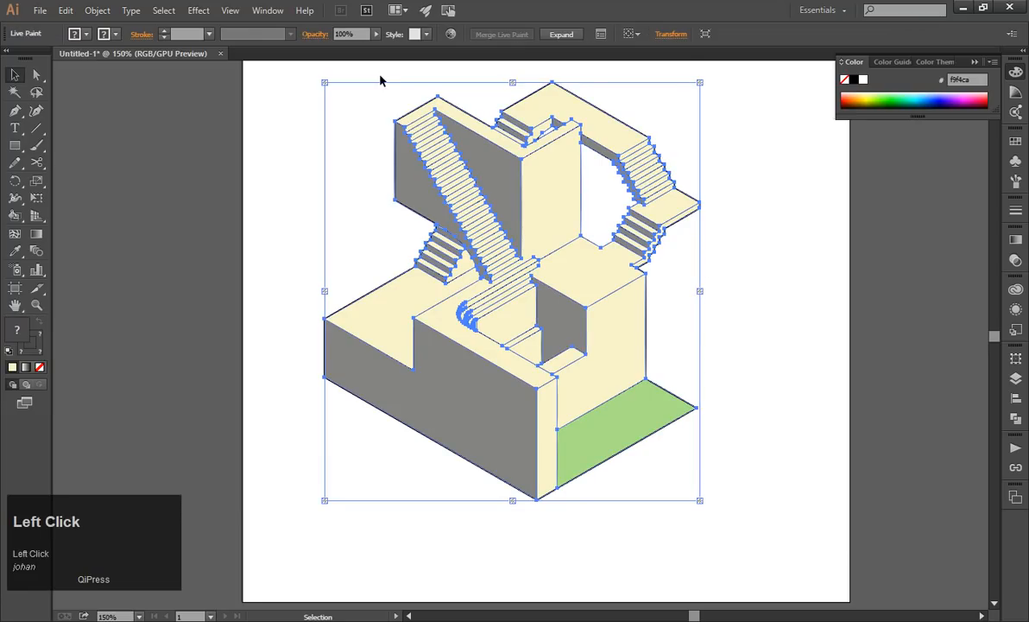
click(804, 280)
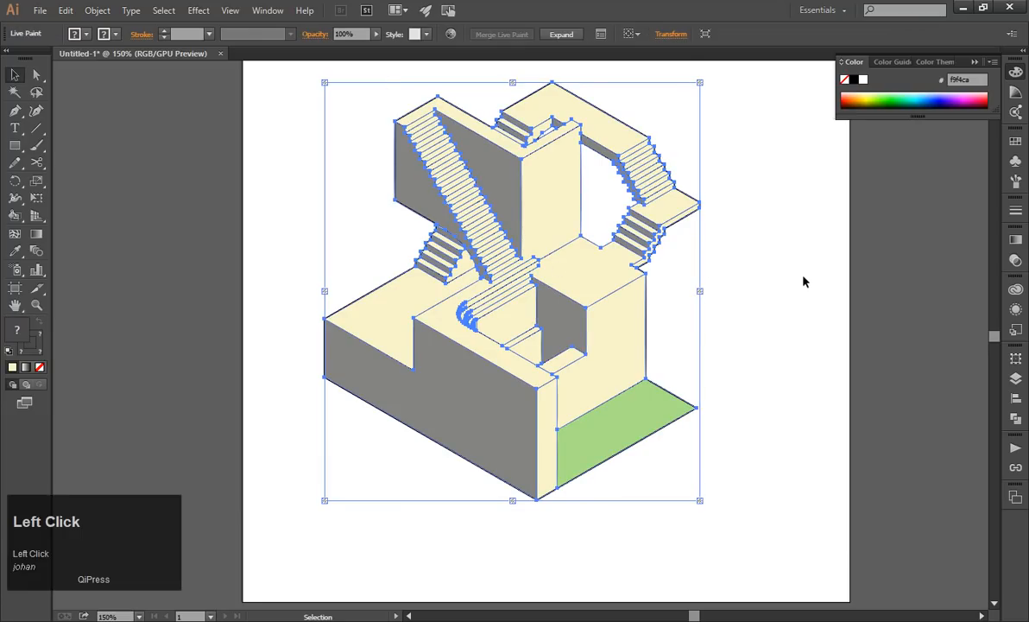
click(475, 318)
click(98, 10)
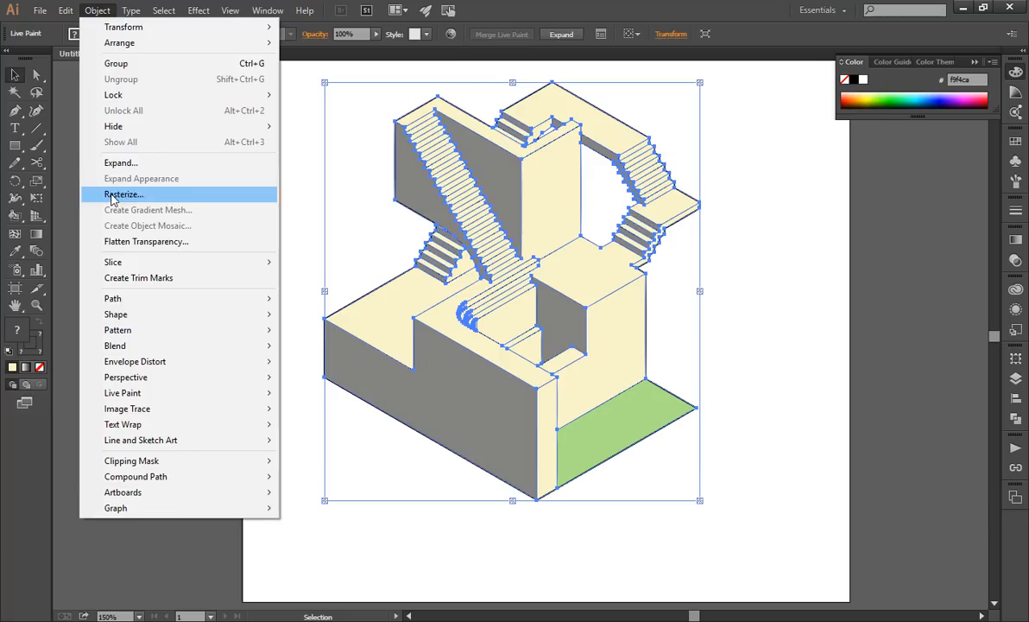
click(117, 164)
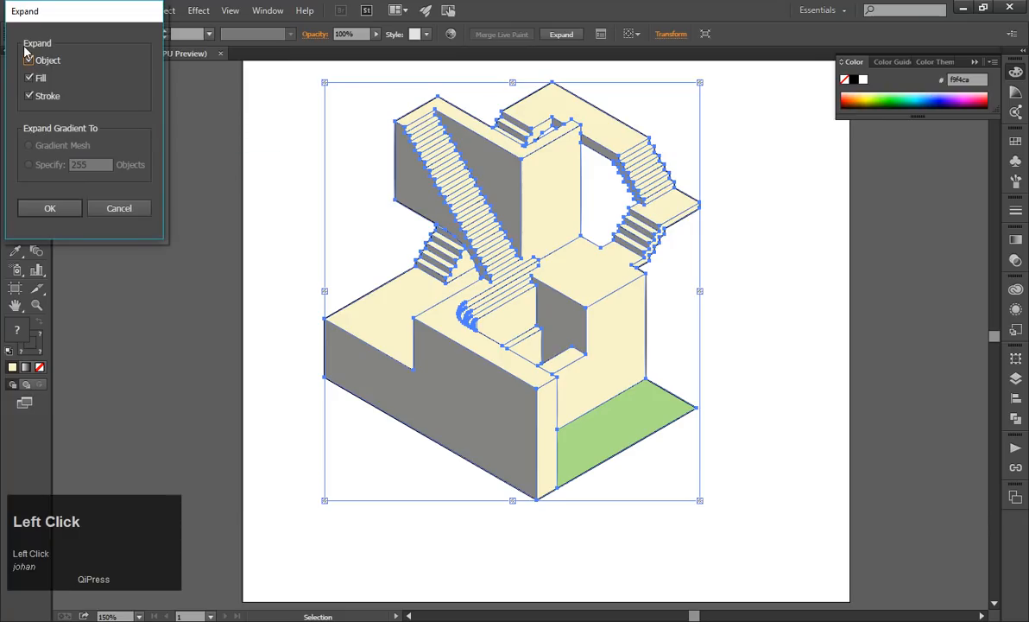
click(51, 206)
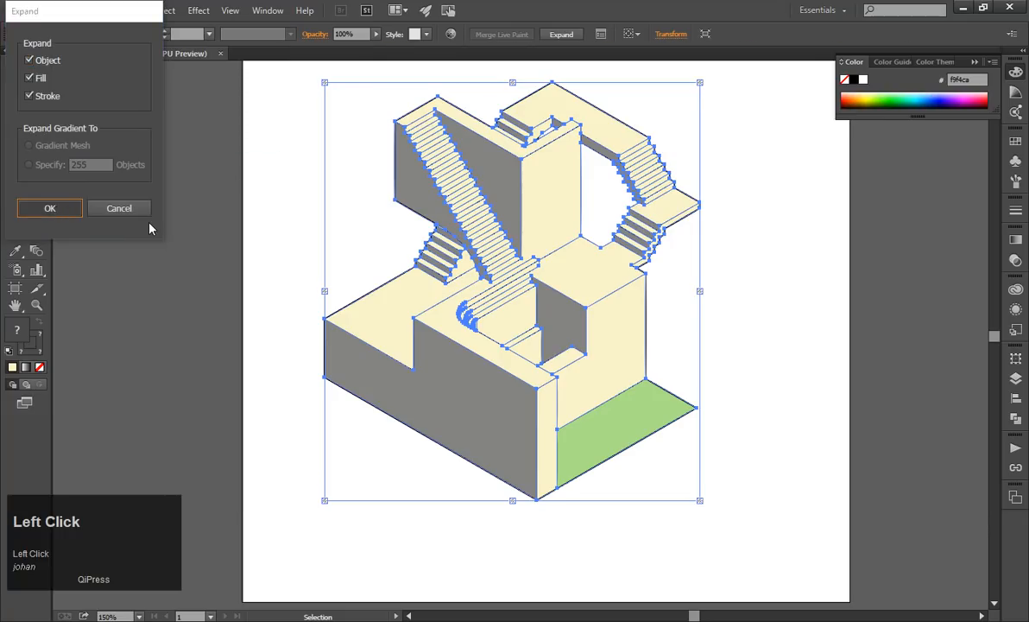
Ungroup the expanded artwork twice to separate it into individual paths, and deselect everything.
click(563, 202)
right_click(566, 202)
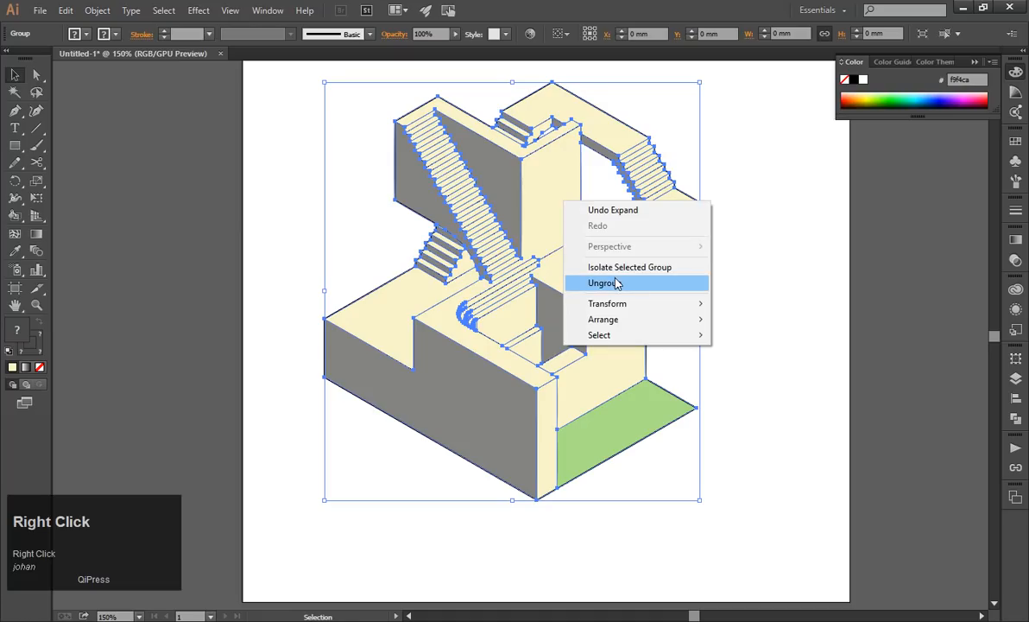
click(615, 282)
right_click(498, 208)
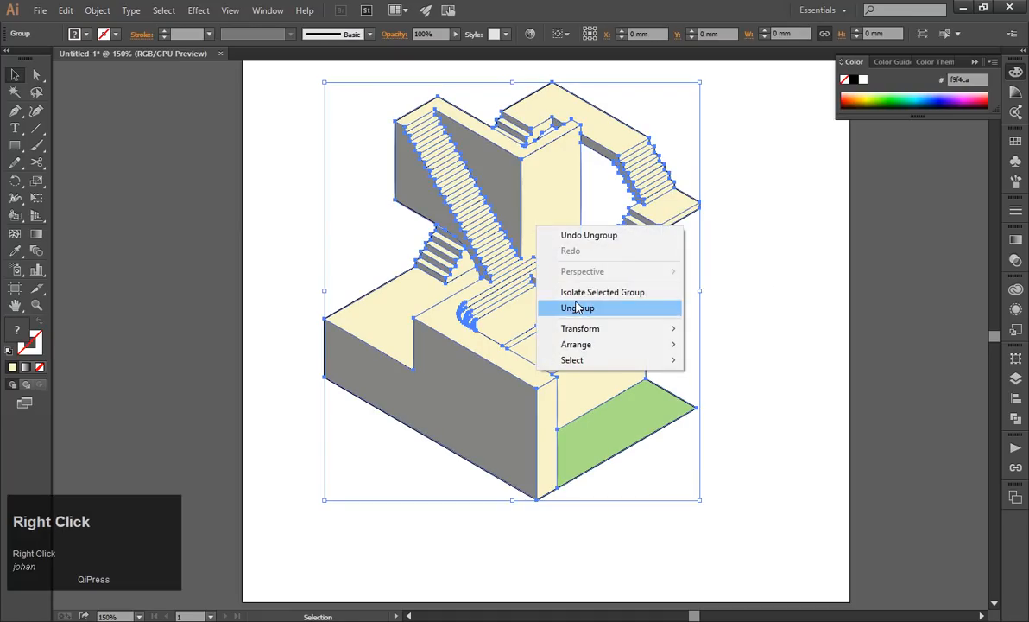
click(511, 288)
click(733, 262)
Try moving the green ground face away from the block several times, undoing each move.
right_click(541, 184)
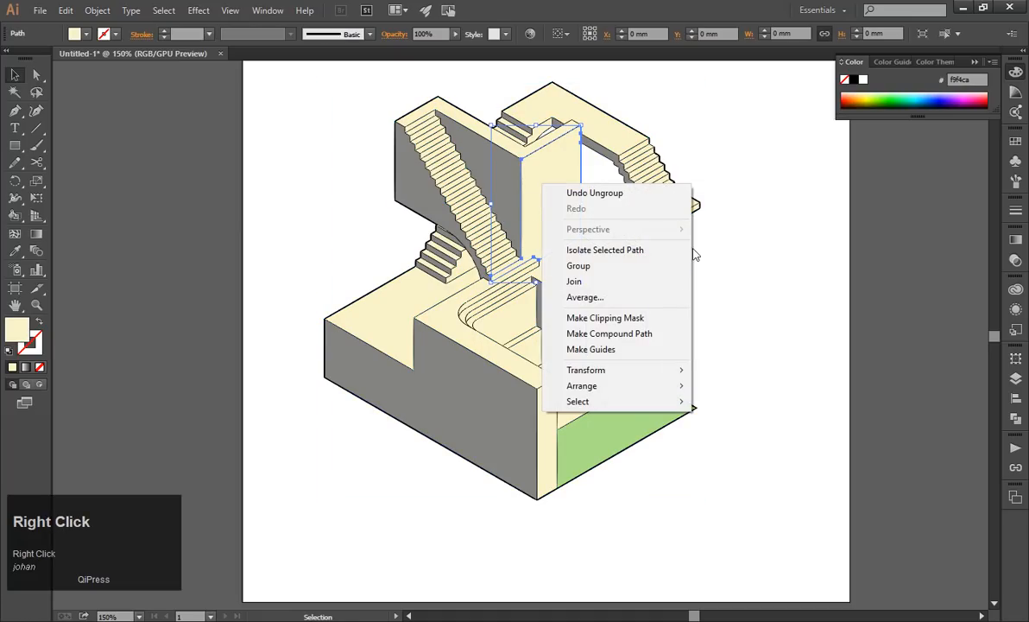
click(832, 248)
drag(653, 404, 726, 405)
key(ctrl+z)
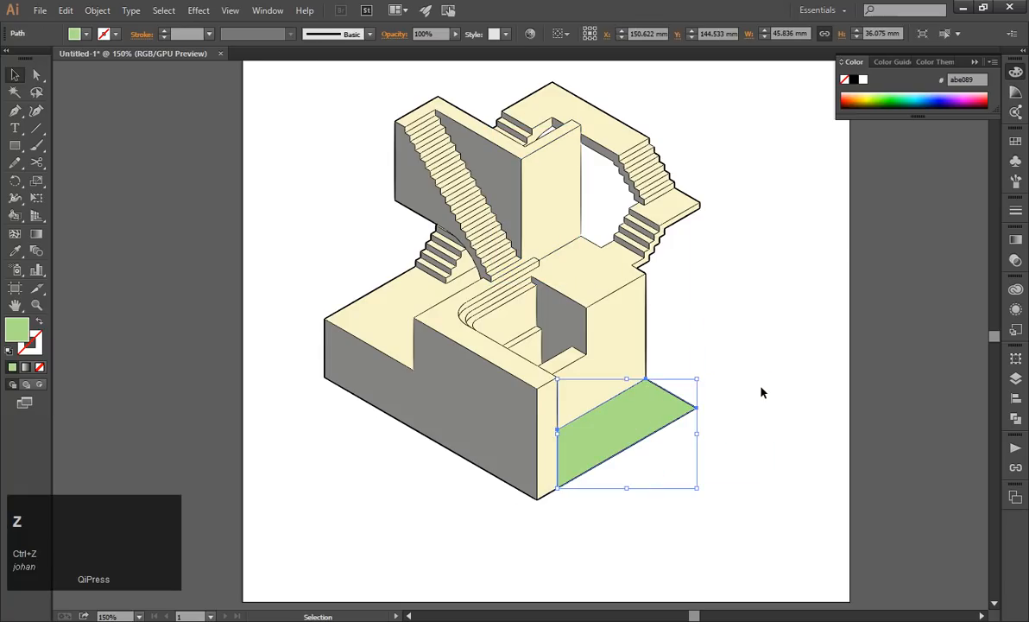
click(767, 441)
scroll(767, 444, up, 2)
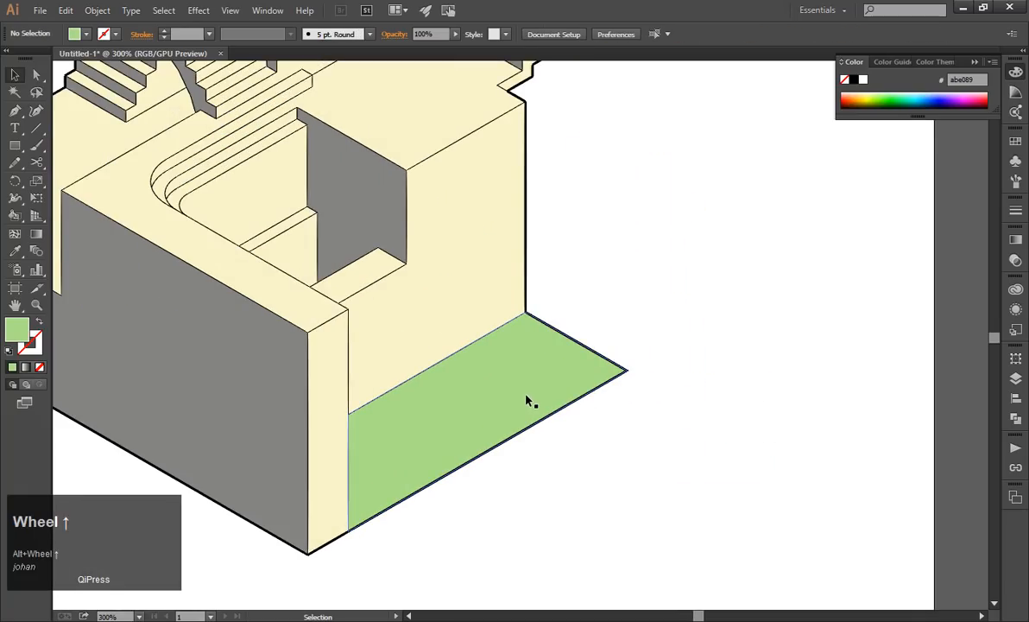
drag(529, 402, 632, 337)
key(ctrl+z)
click(680, 397)
click(507, 352)
drag(532, 382, 664, 359)
key(ctrl+z)
key(ctrl+z)
drag(509, 387, 636, 390)
key(ctrl+z)
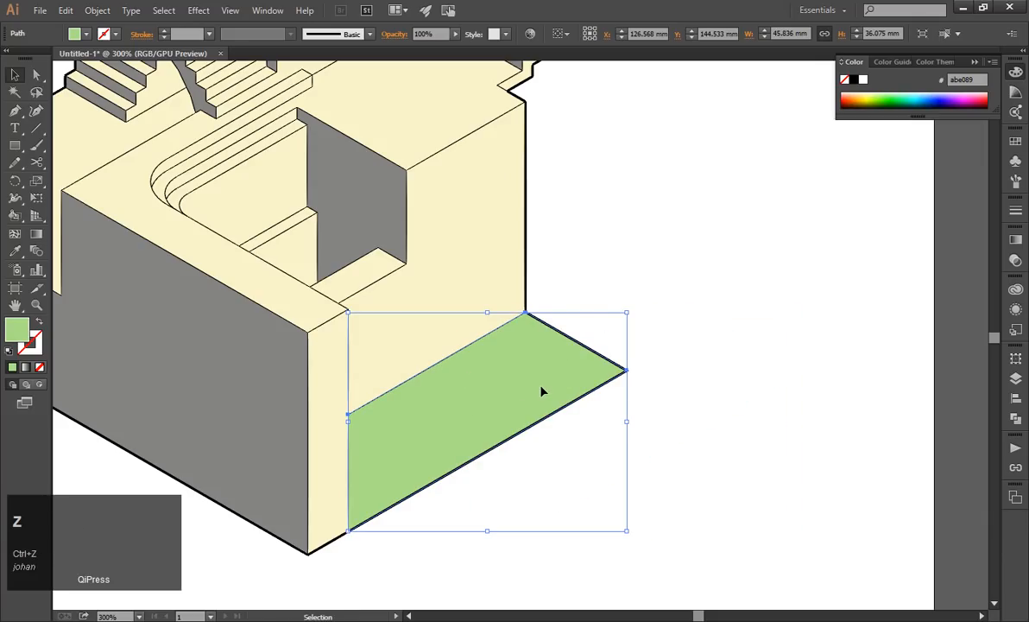
Paste a copy of the green ground face, move it by hand over the original, and delete the copy.
click(489, 298)
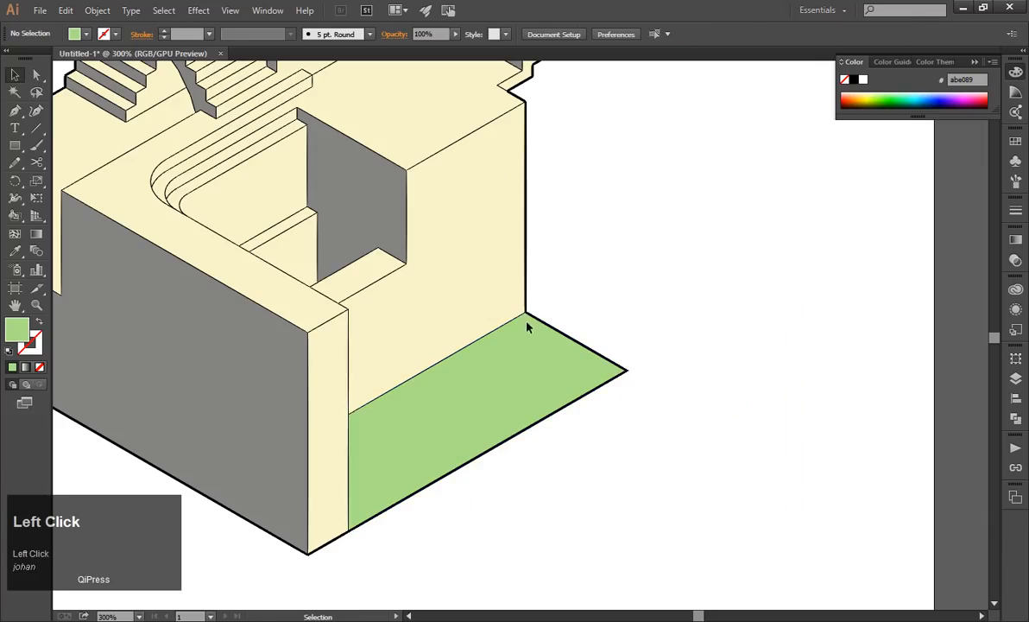
click(524, 393)
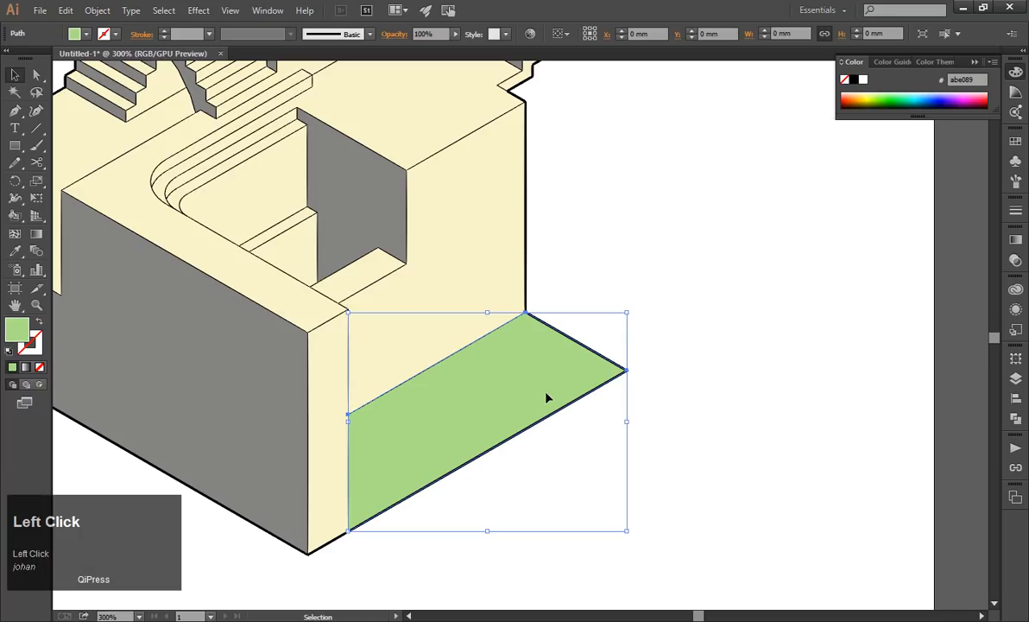
key(ctrl+c)
key(ctrl+v)
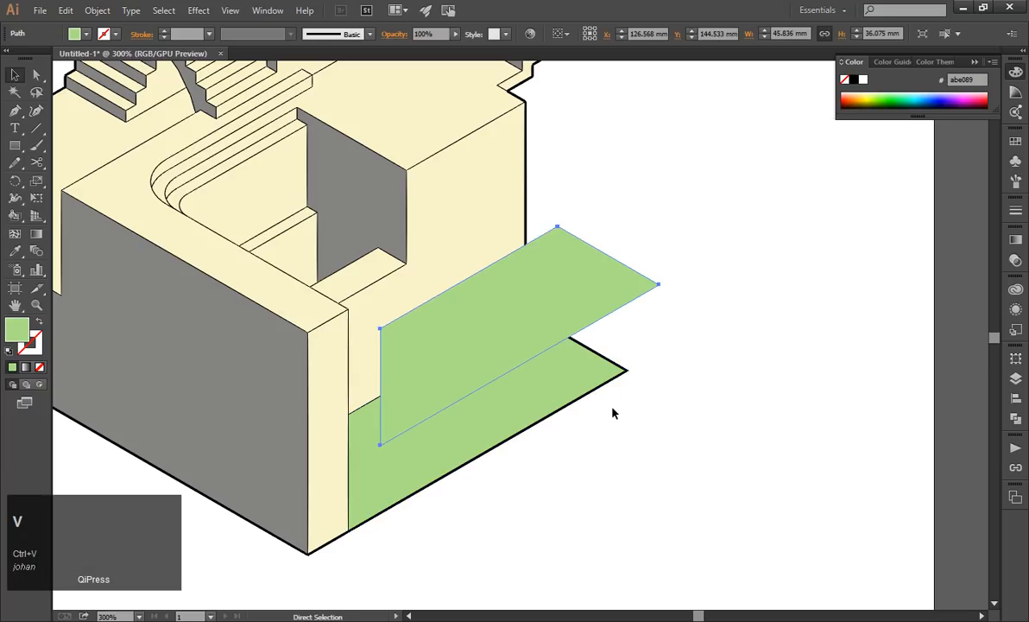
drag(583, 309, 548, 396)
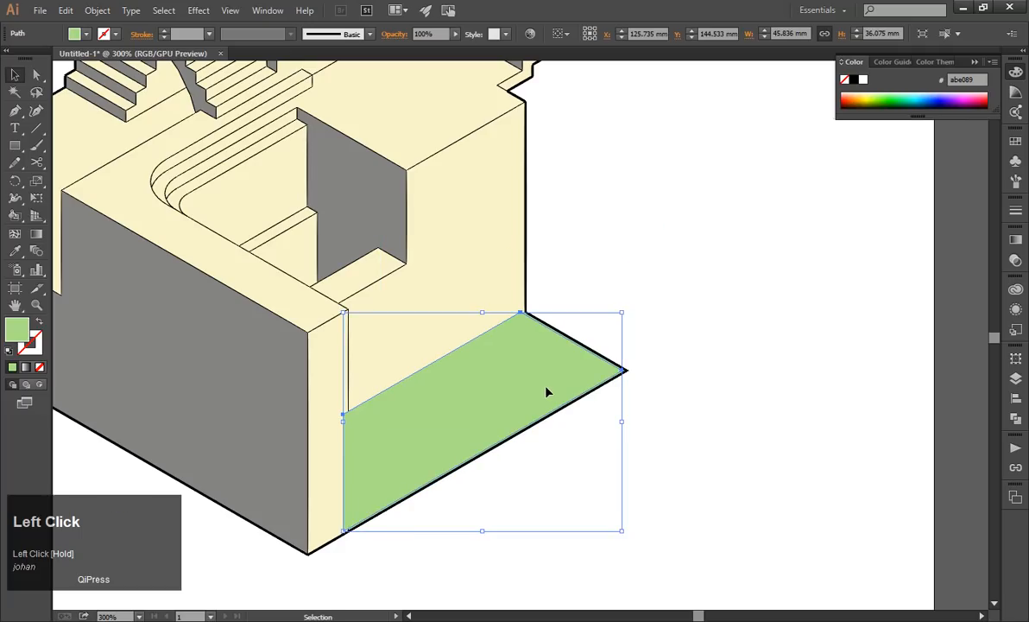
key(Delete)
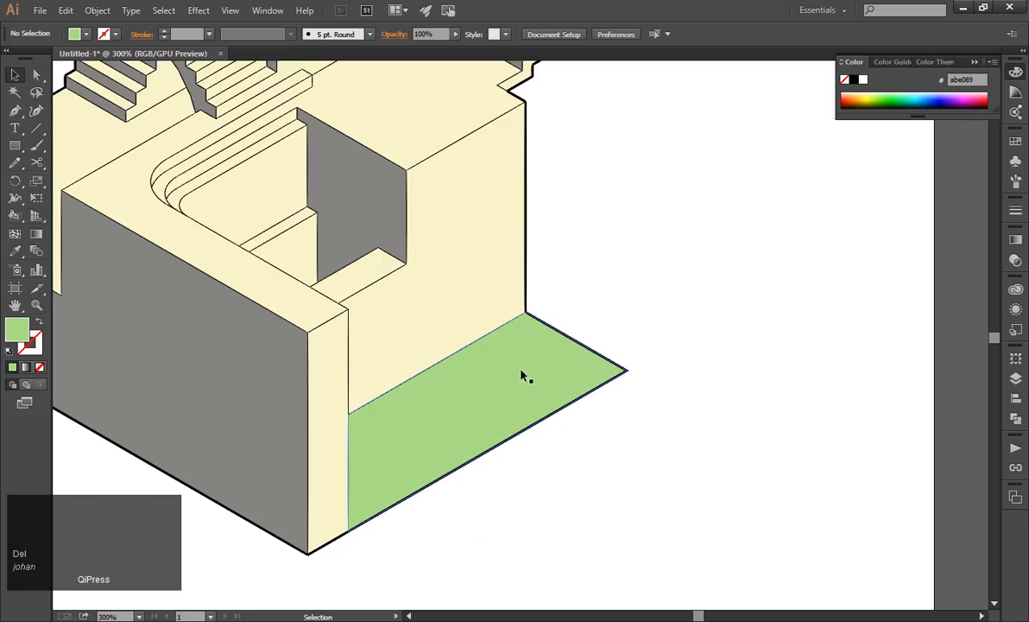
Copy the green ground face and paste the duplicate in place over the original.
click(485, 381)
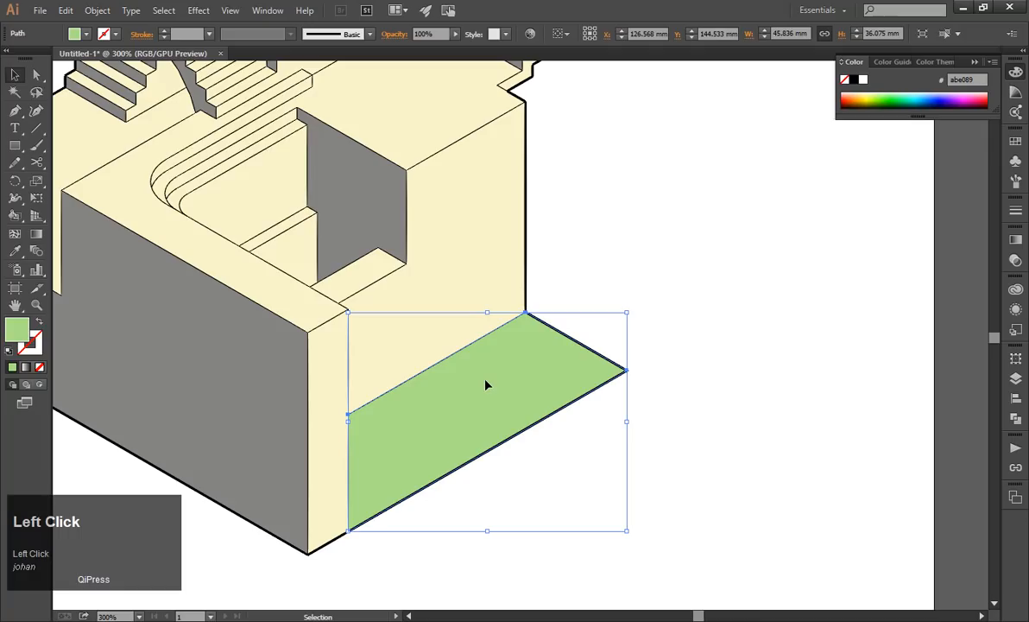
click(664, 358)
click(531, 381)
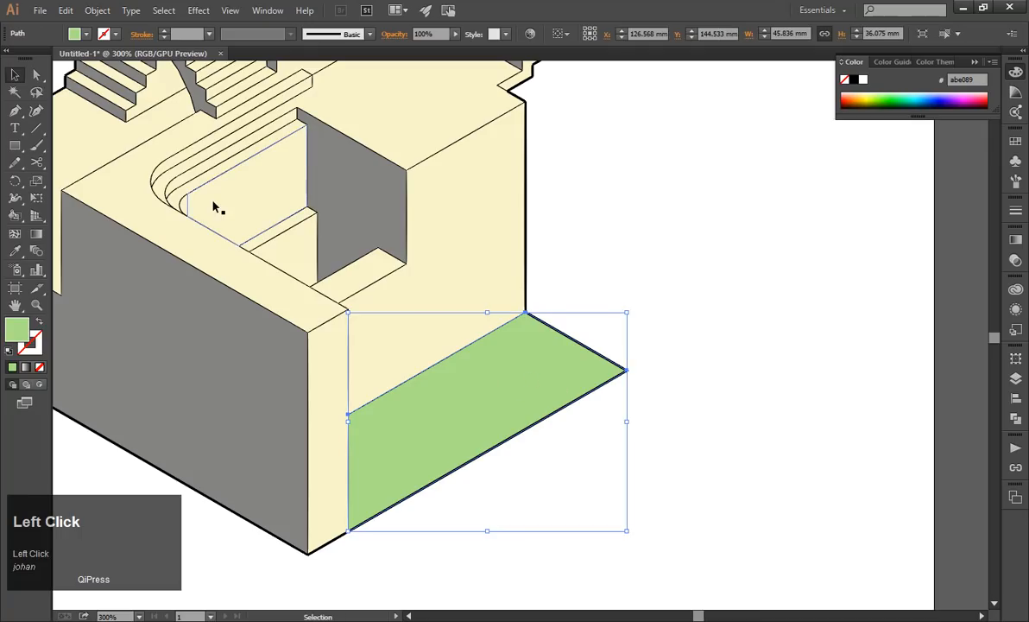
key(ctrl+c)
click(64, 9)
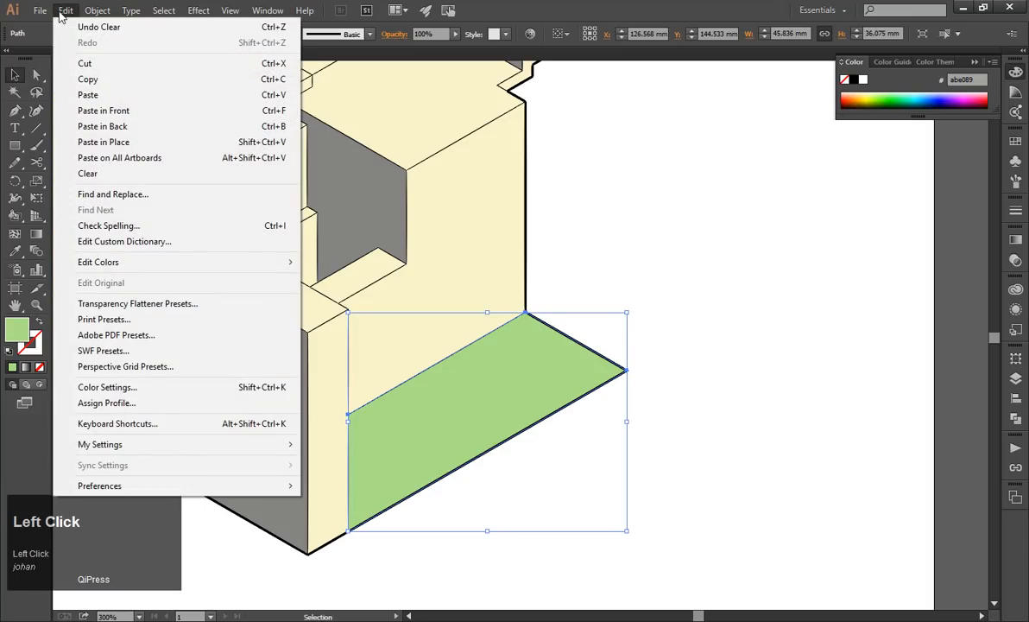
click(104, 142)
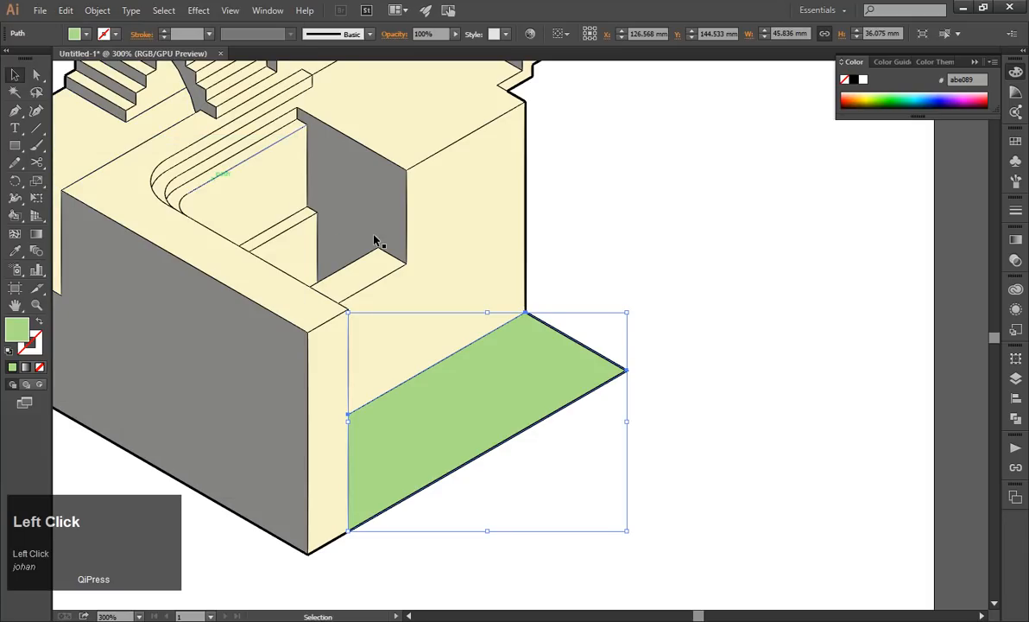
Try moving the pasted green duplicate off the original, undo the move, and clear the selection.
click(675, 305)
click(519, 383)
click(630, 376)
click(499, 394)
drag(499, 393, 563, 283)
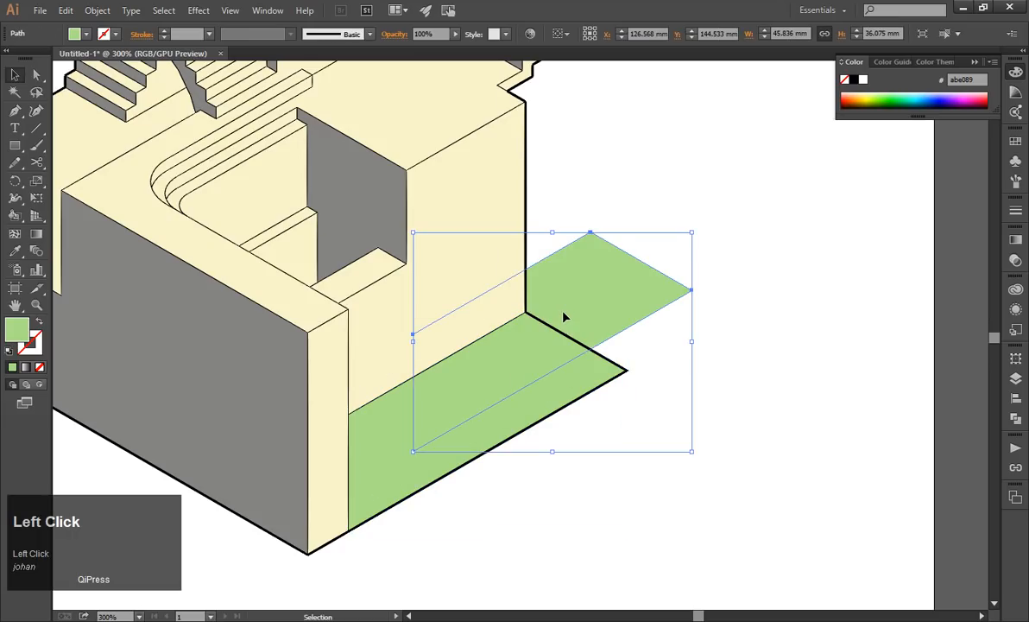
key(ctrl+z)
click(698, 302)
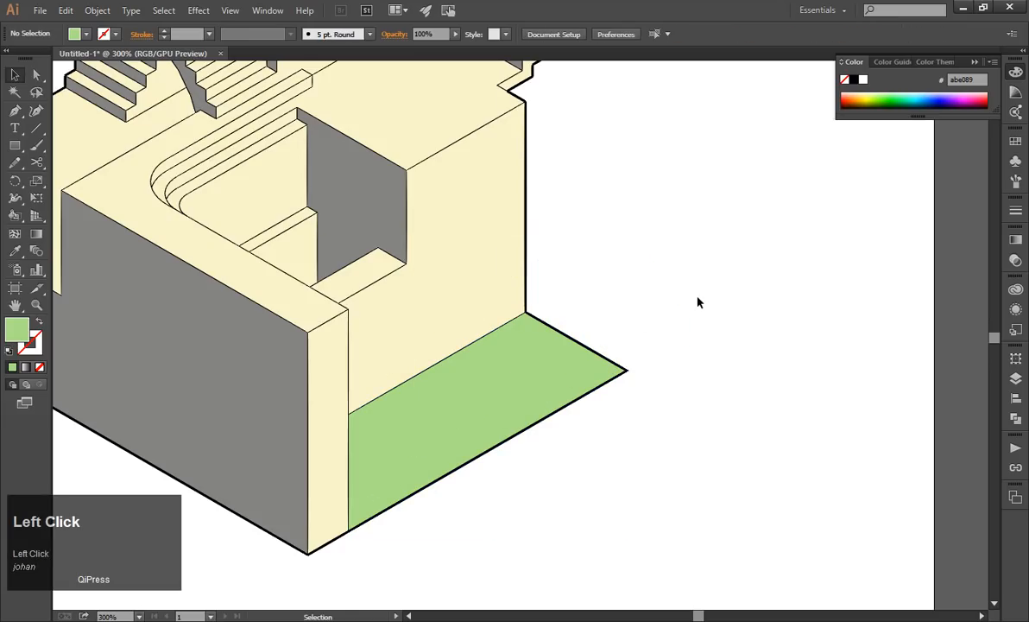
Bring the green duplicate to the front of the artwork and deselect it.
click(512, 389)
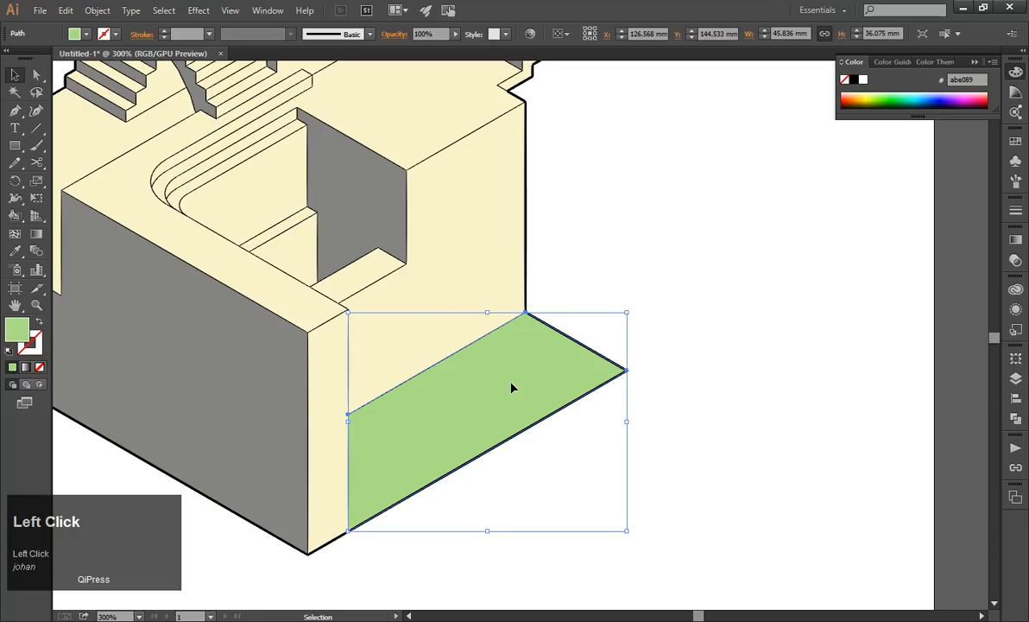
right_click(490, 373)
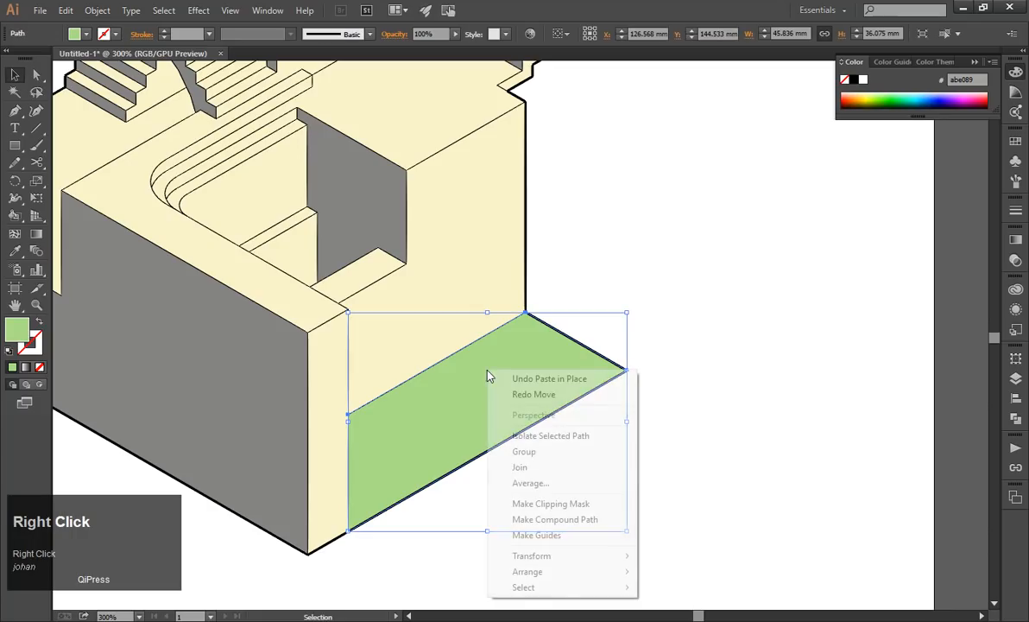
click(618, 572)
click(684, 503)
click(740, 413)
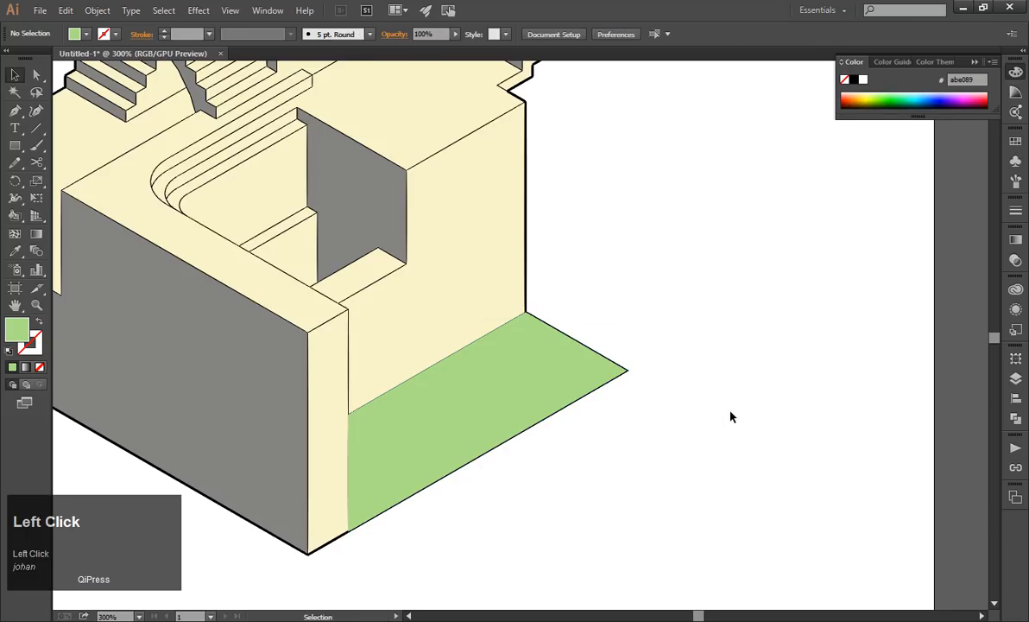
Select the green duplicate of the ground face and show the document's colour swatches.
scroll(528, 421, up, 3)
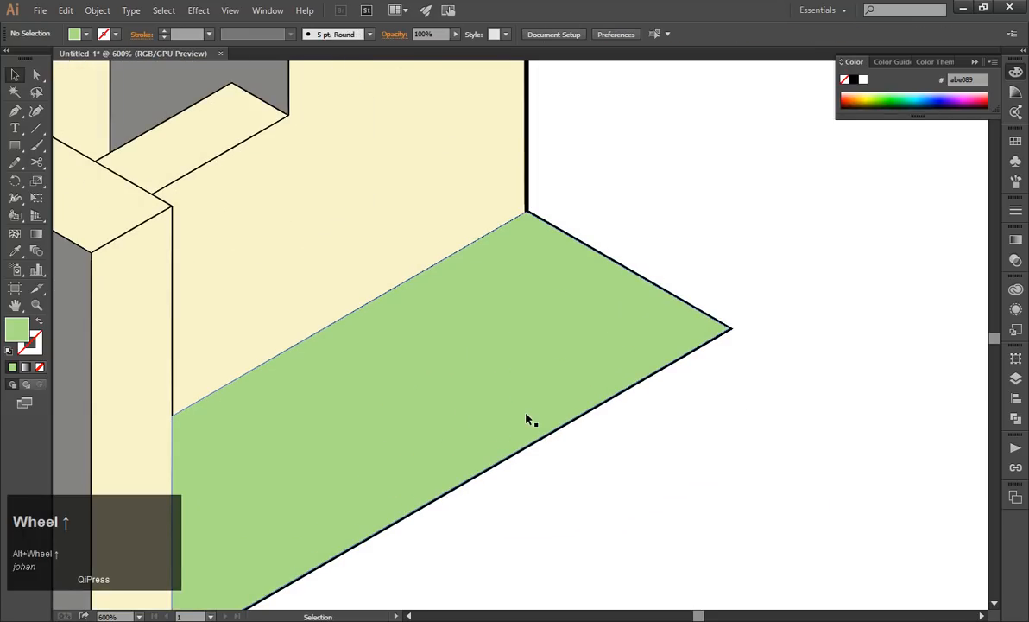
scroll(525, 416, down, 1)
click(473, 377)
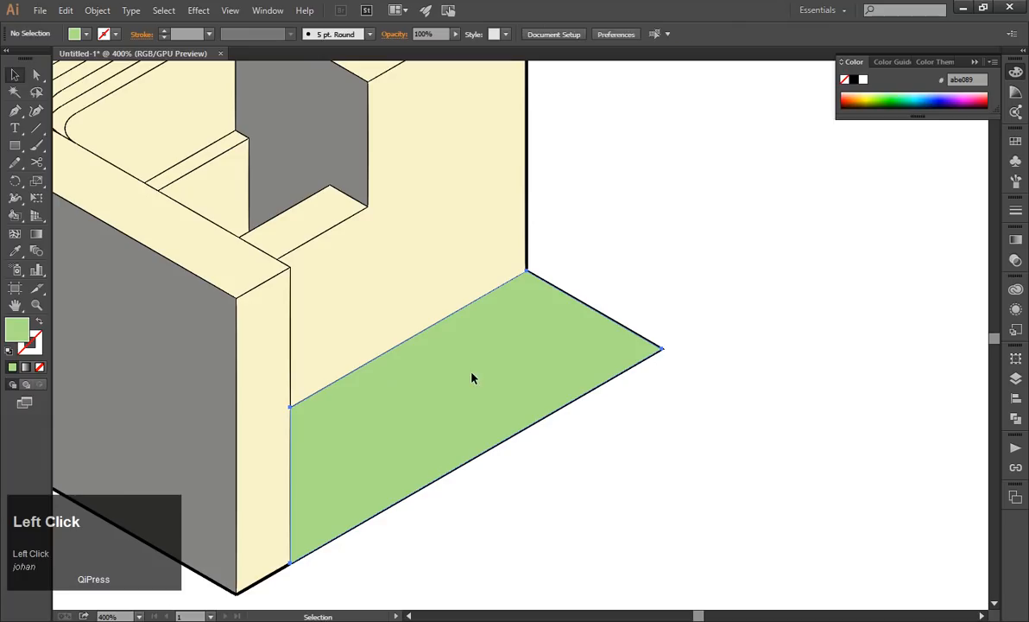
click(473, 377)
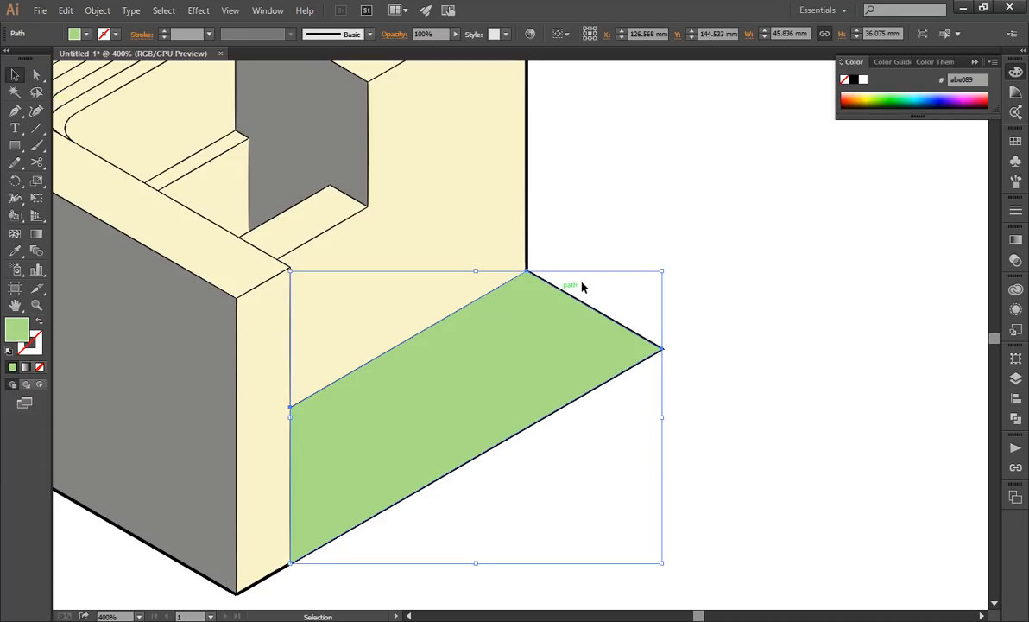
click(1014, 142)
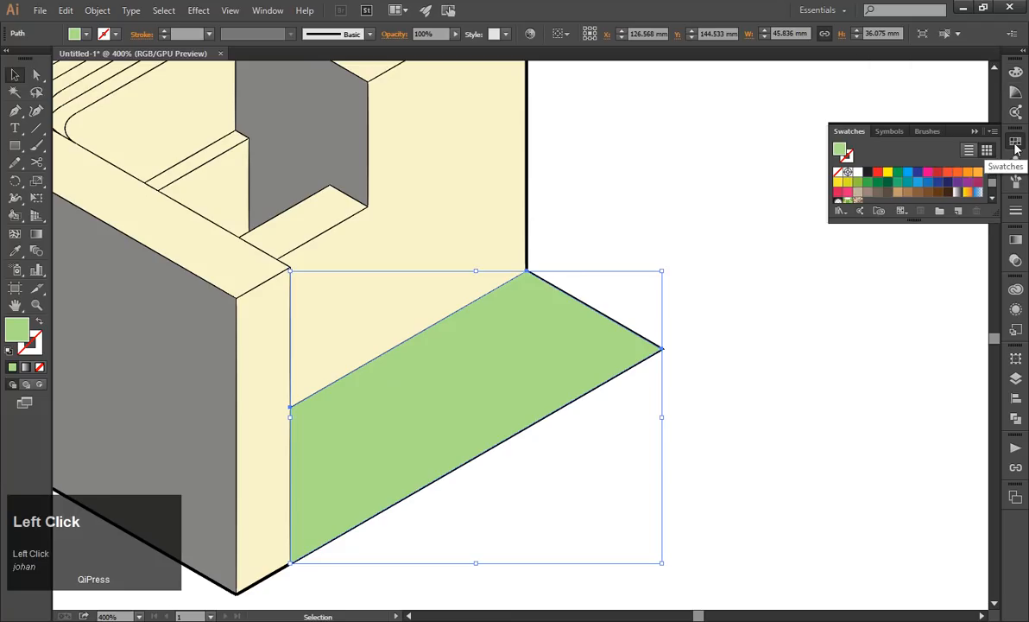
Open the Basic Graphics_Dots pattern swatch library and enlarge its floating window beside the green face.
click(265, 10)
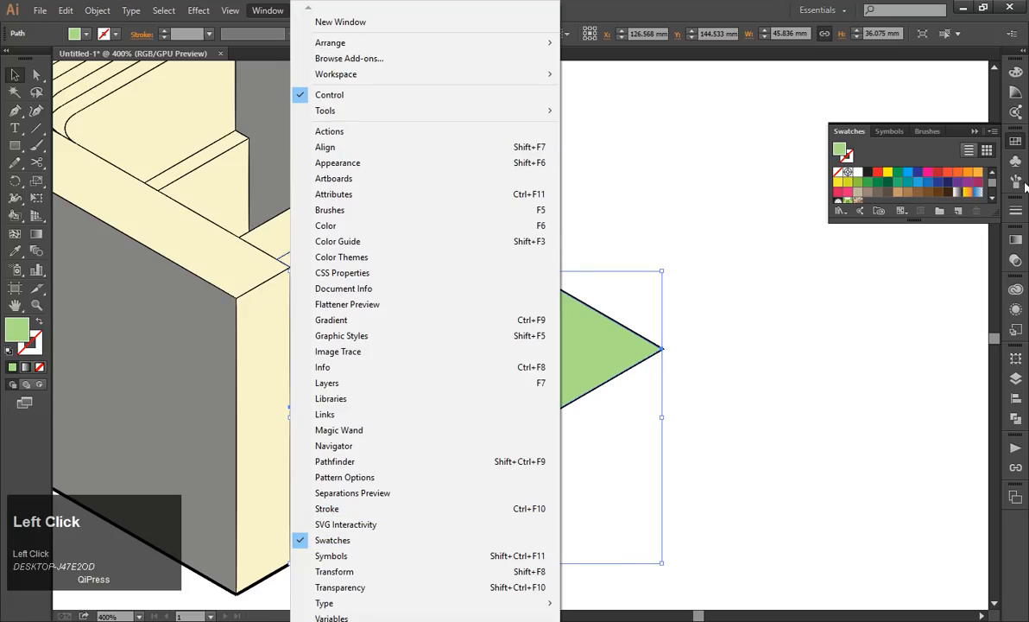
click(992, 132)
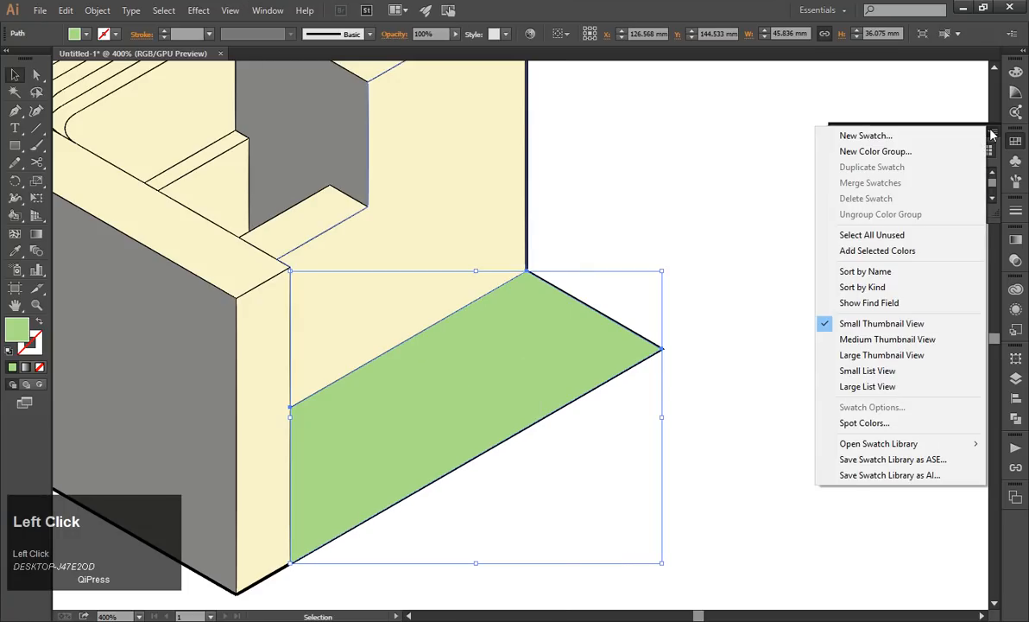
click(994, 135)
click(994, 135)
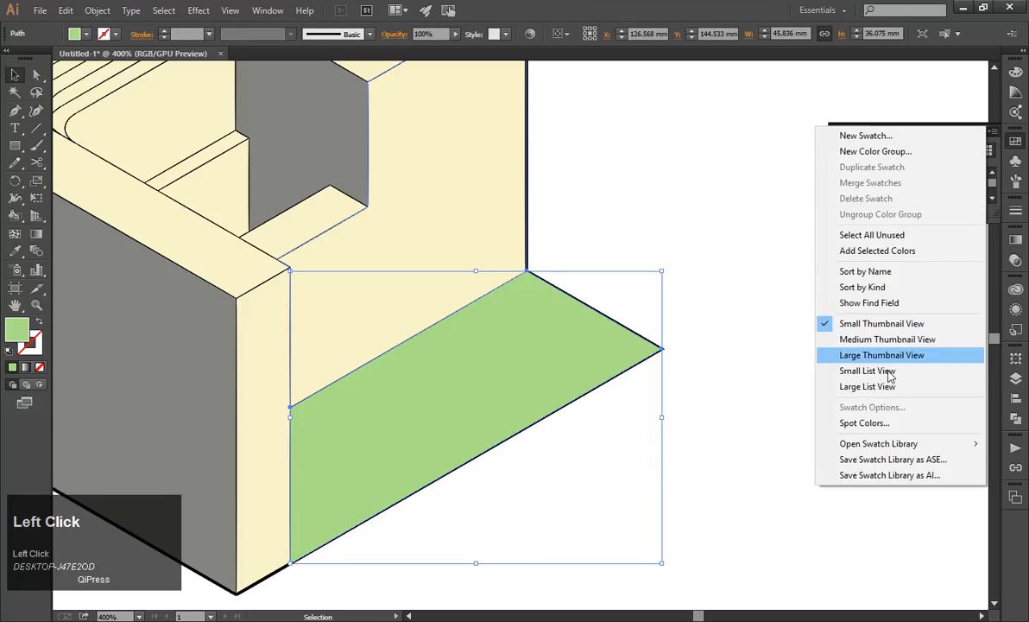
mouse_move(889, 444)
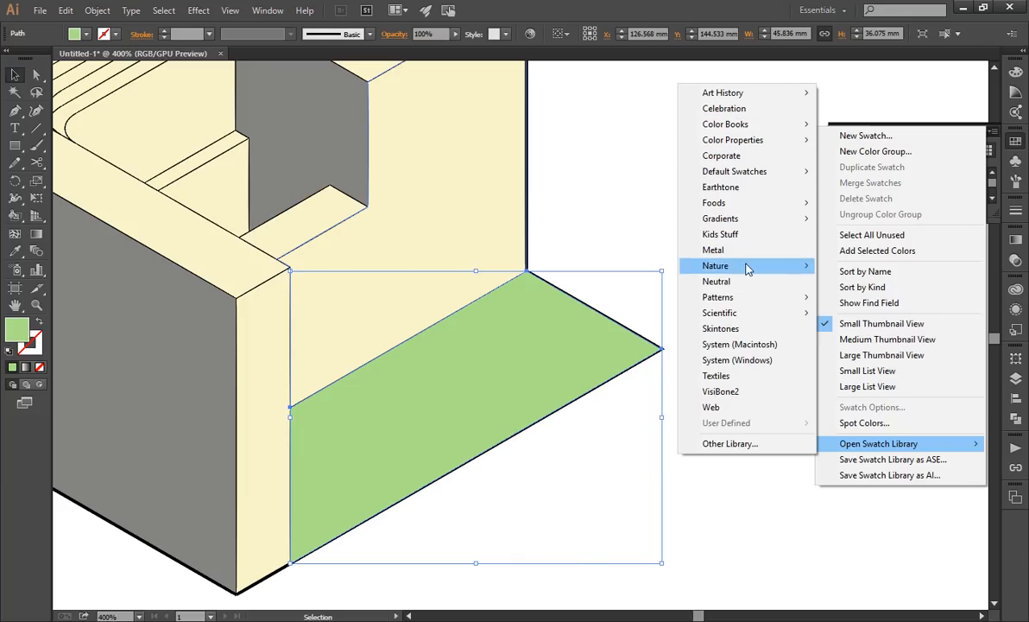
mouse_move(751, 298)
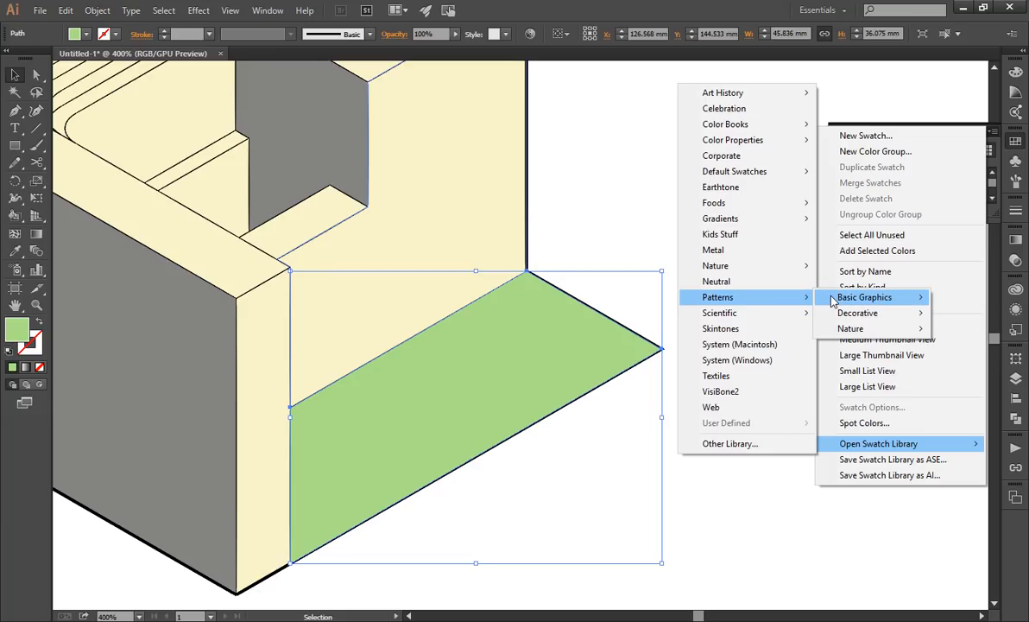
mouse_move(833, 298)
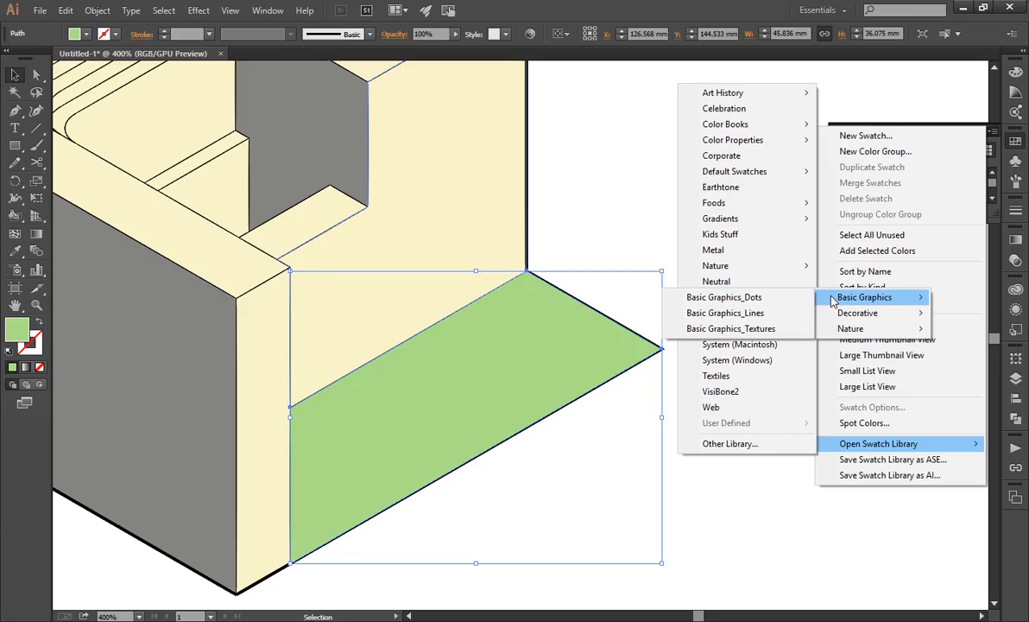
click(762, 299)
drag(521, 281, 626, 186)
drag(701, 279, 871, 434)
Try the 6 dpi 30% and 10 dpi 20% dot patterns on the duplicate, then fill it with 10 dpi 10%.
click(658, 227)
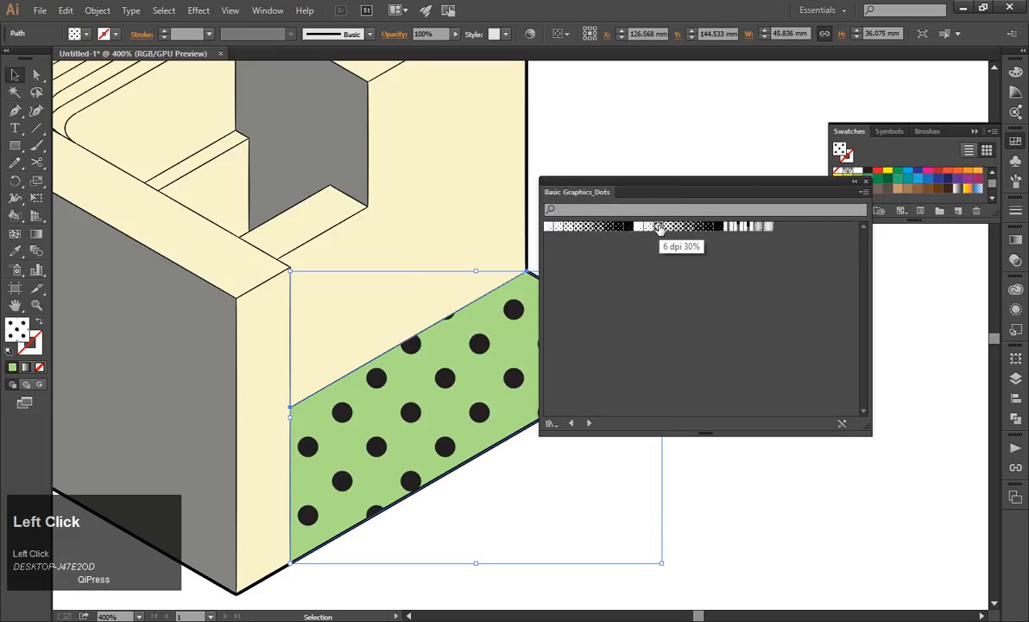
click(557, 229)
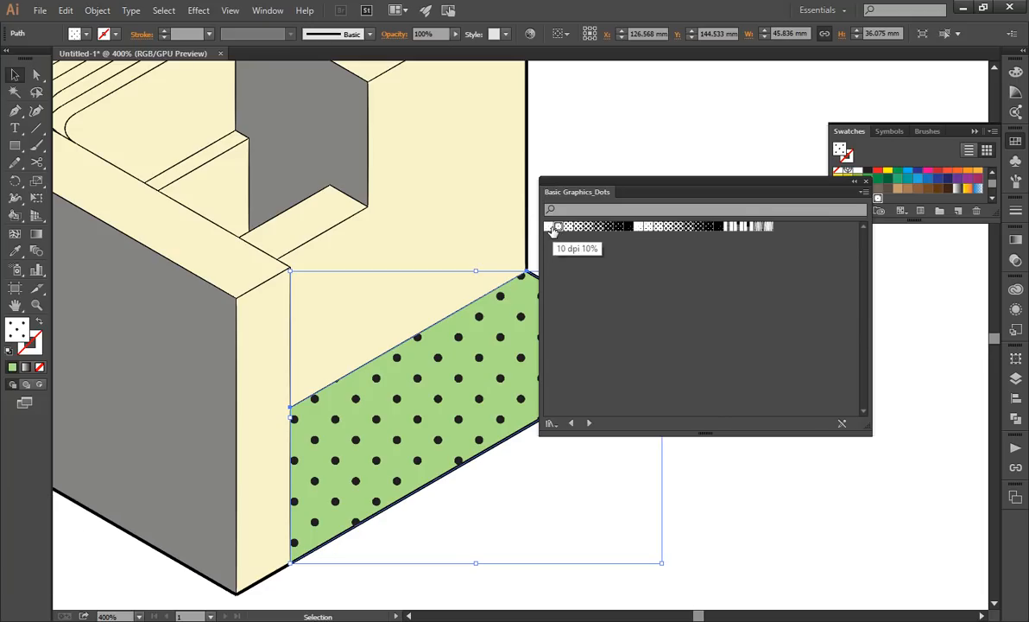
click(547, 227)
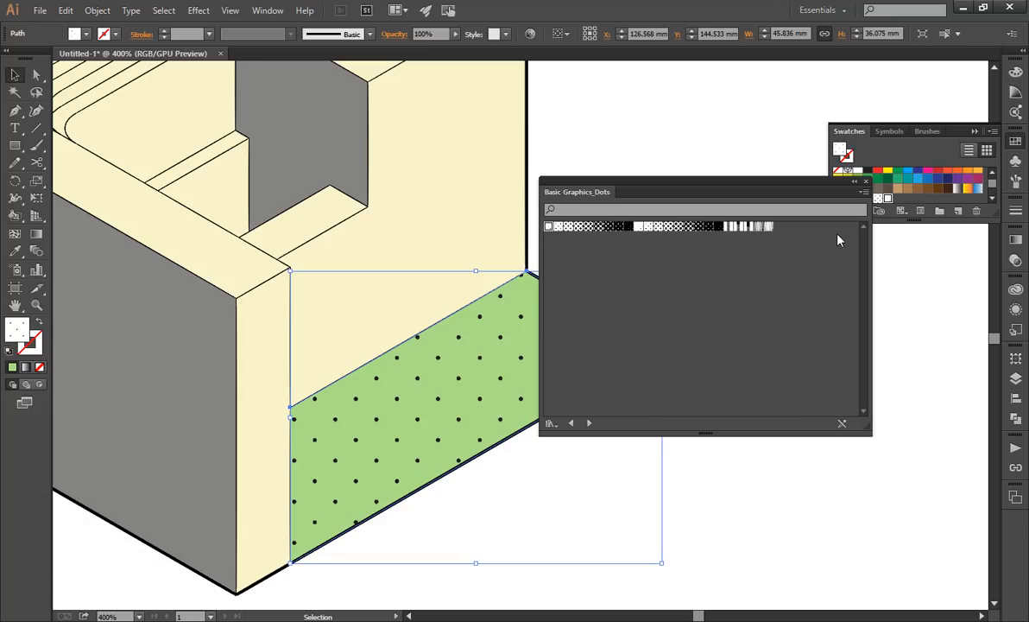
Browse the available swatch libraries, including the Patterns and Nature sets, for an alternative texture.
click(992, 131)
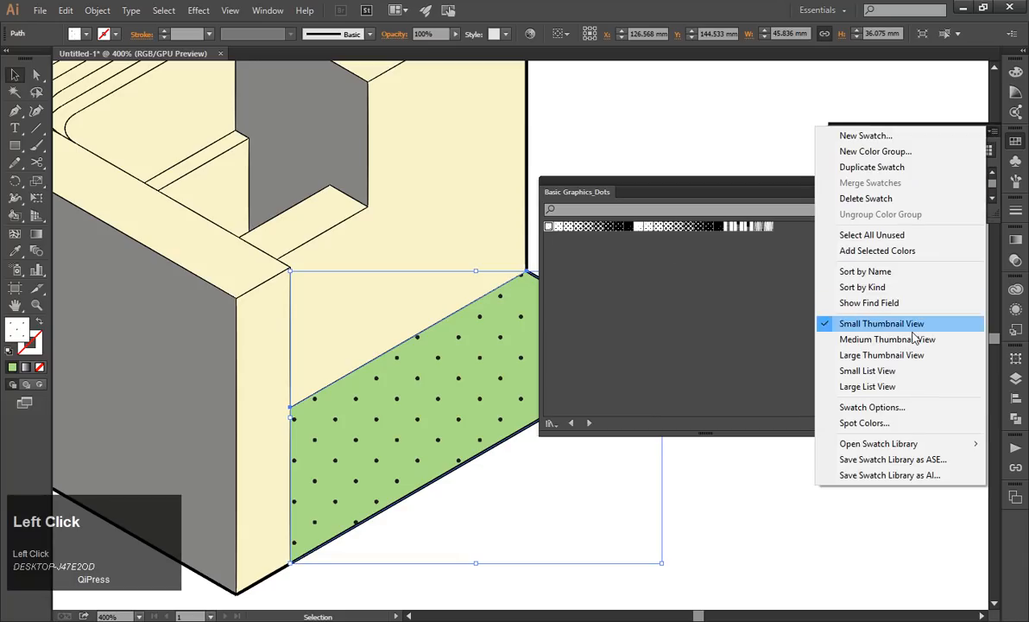
mouse_move(843, 442)
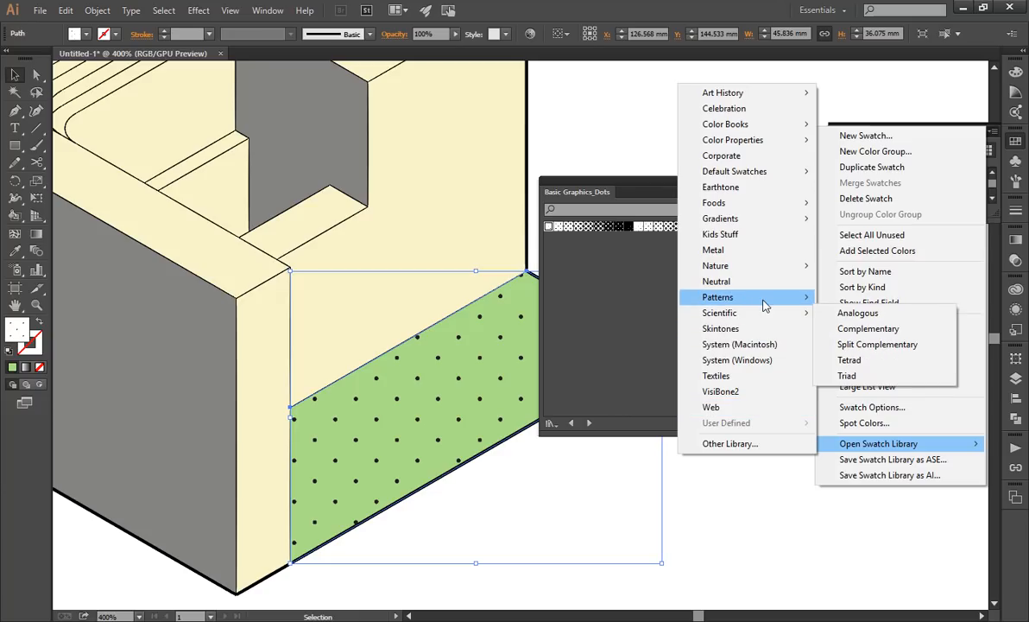
mouse_move(764, 304)
mouse_move(841, 303)
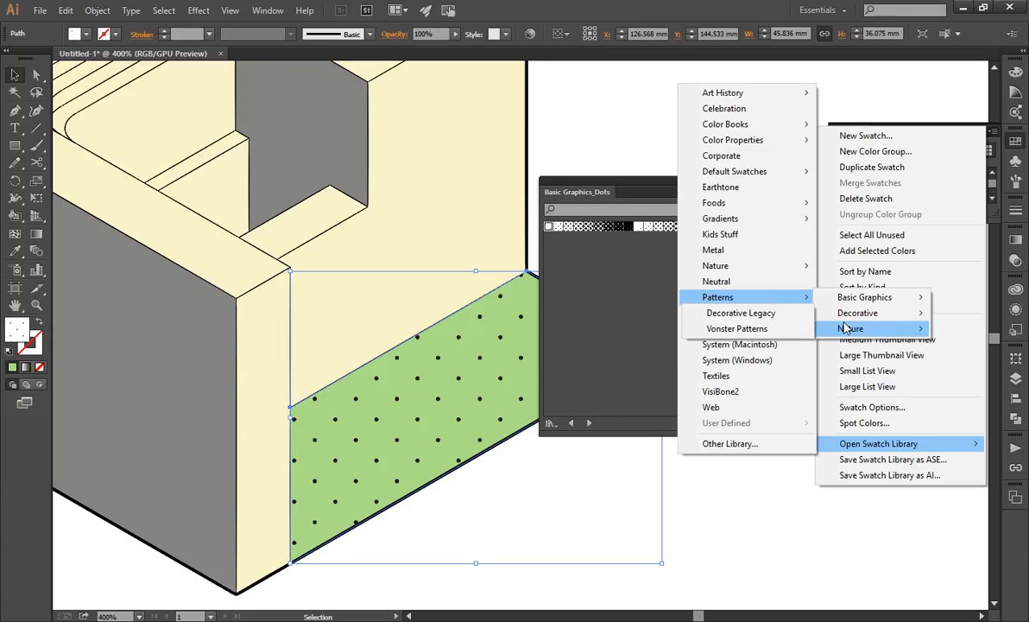
mouse_move(848, 329)
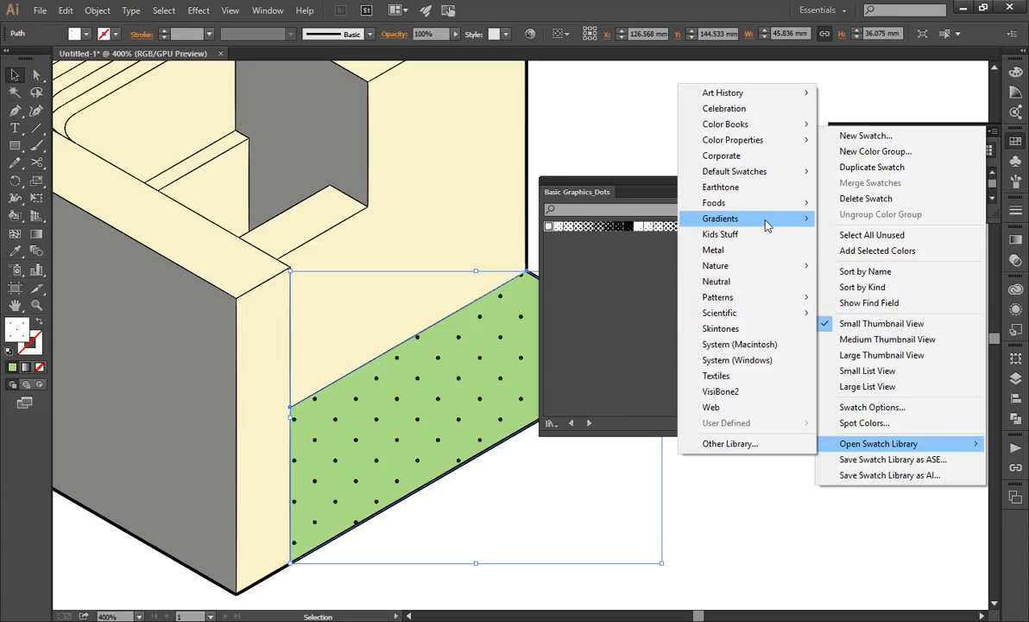
mouse_move(786, 178)
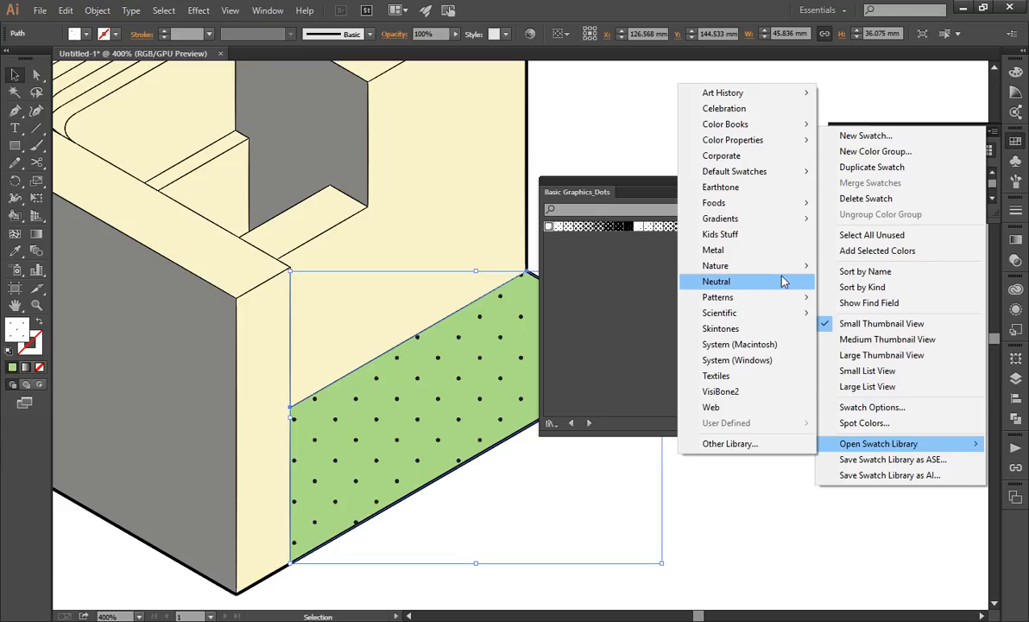
mouse_move(783, 274)
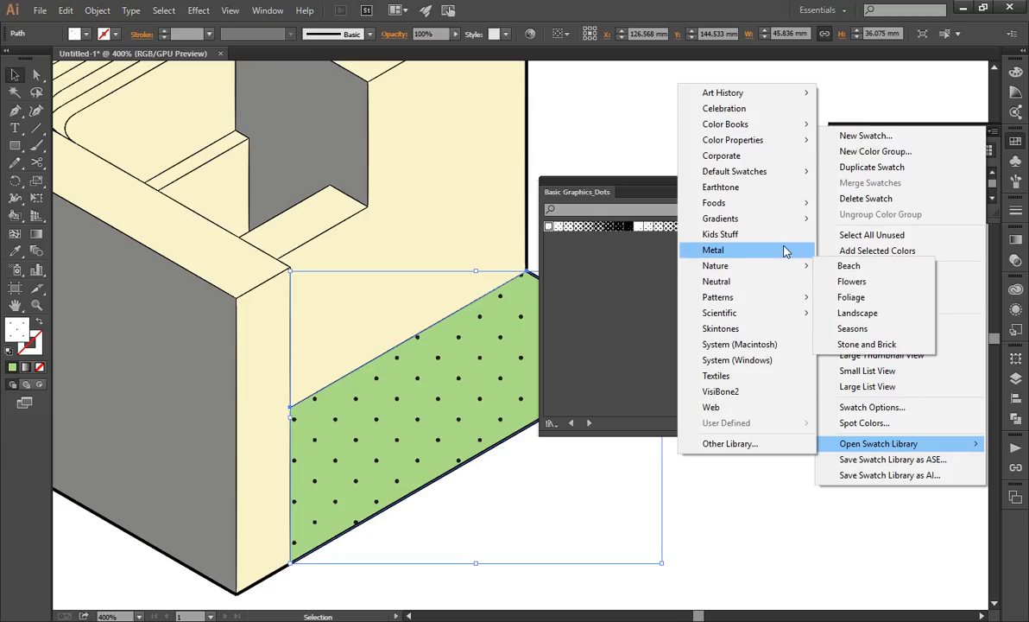
mouse_move(791, 210)
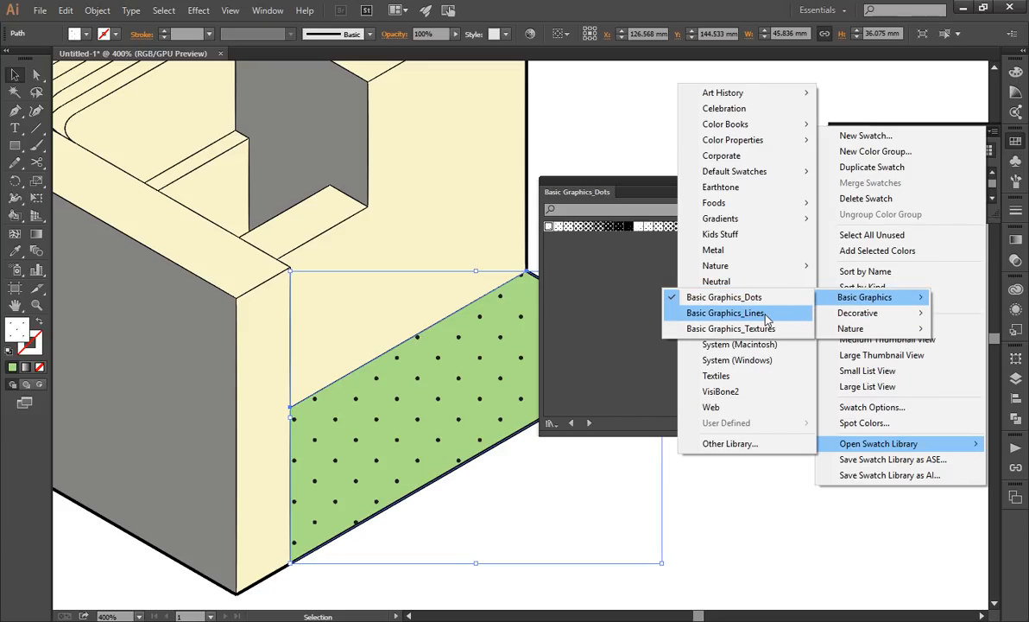
click(765, 315)
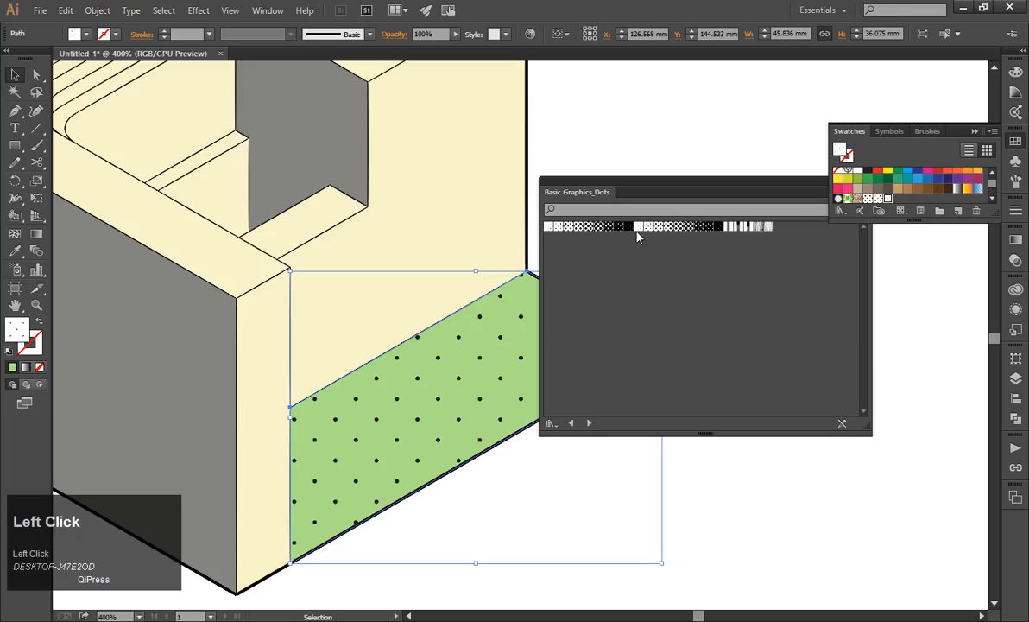
Try gradation and denser dot patterns on the green duplicate, then reapply the 10 dpi 10% dot pattern.
click(769, 228)
click(752, 228)
click(748, 227)
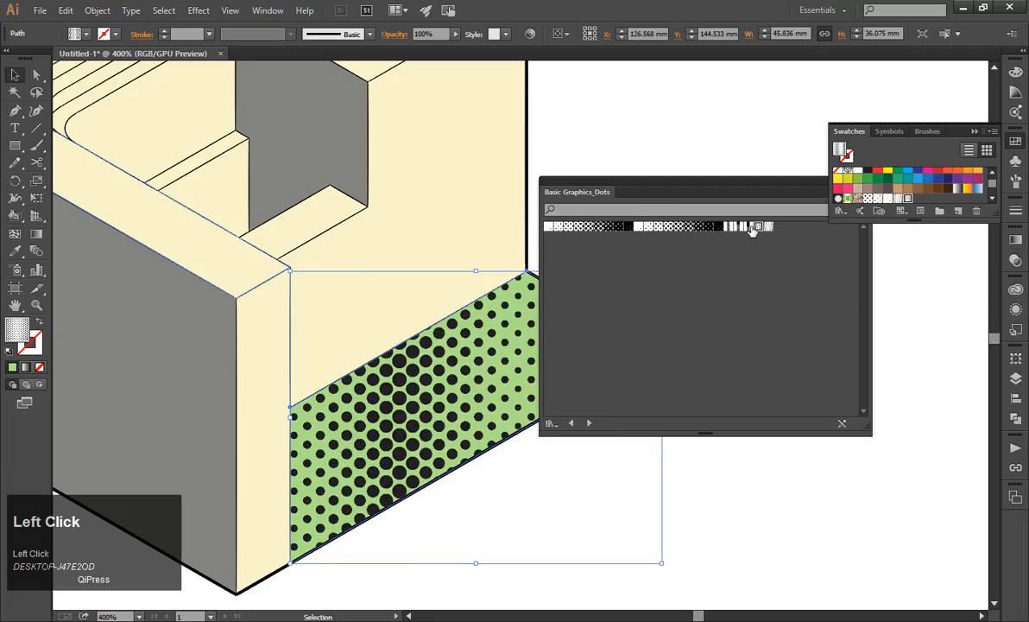
click(715, 226)
click(693, 228)
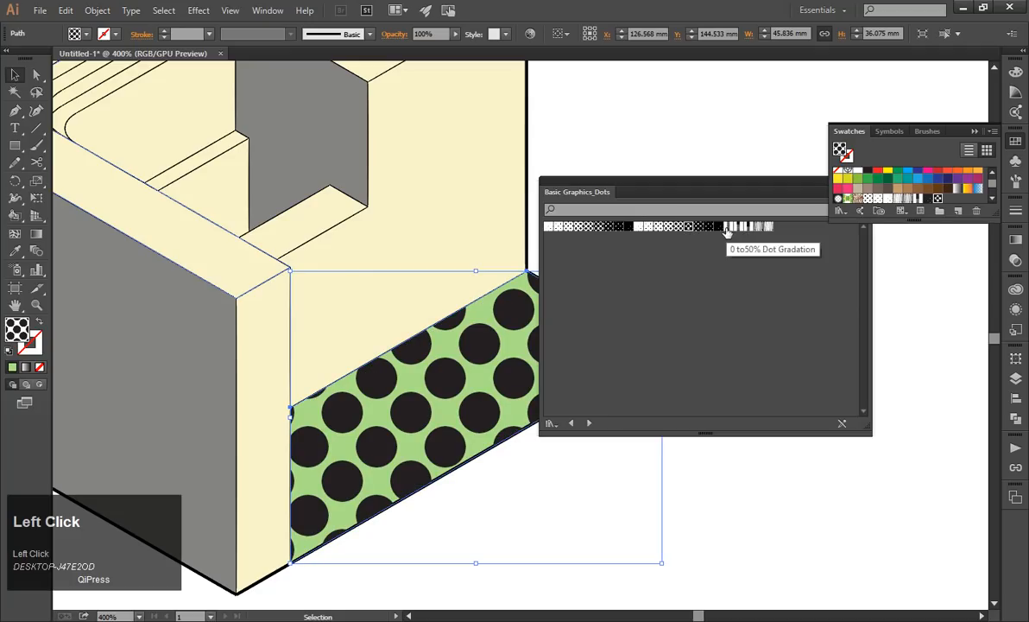
click(715, 228)
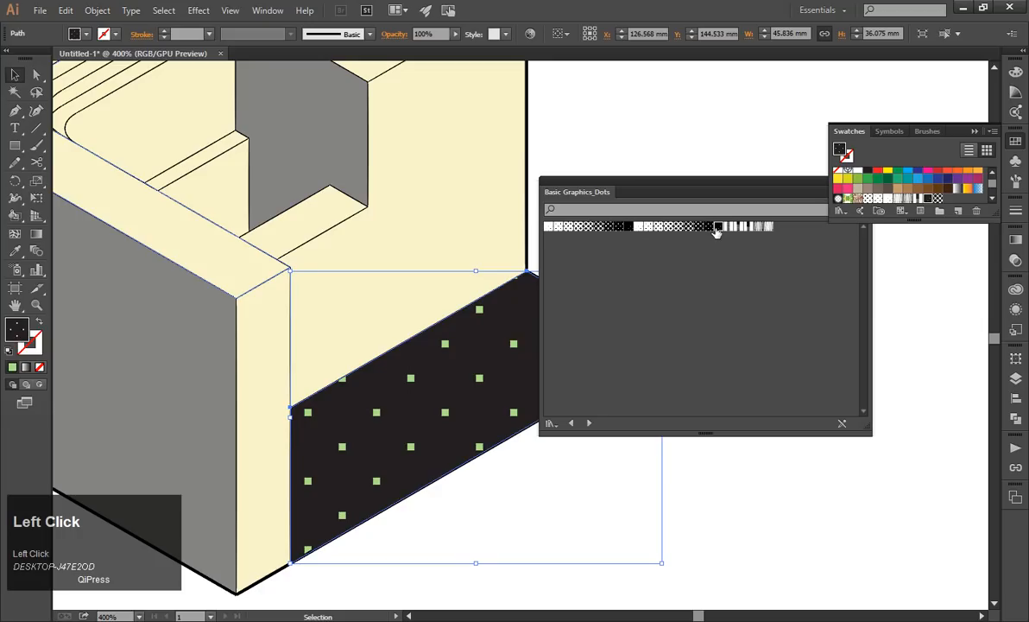
click(551, 228)
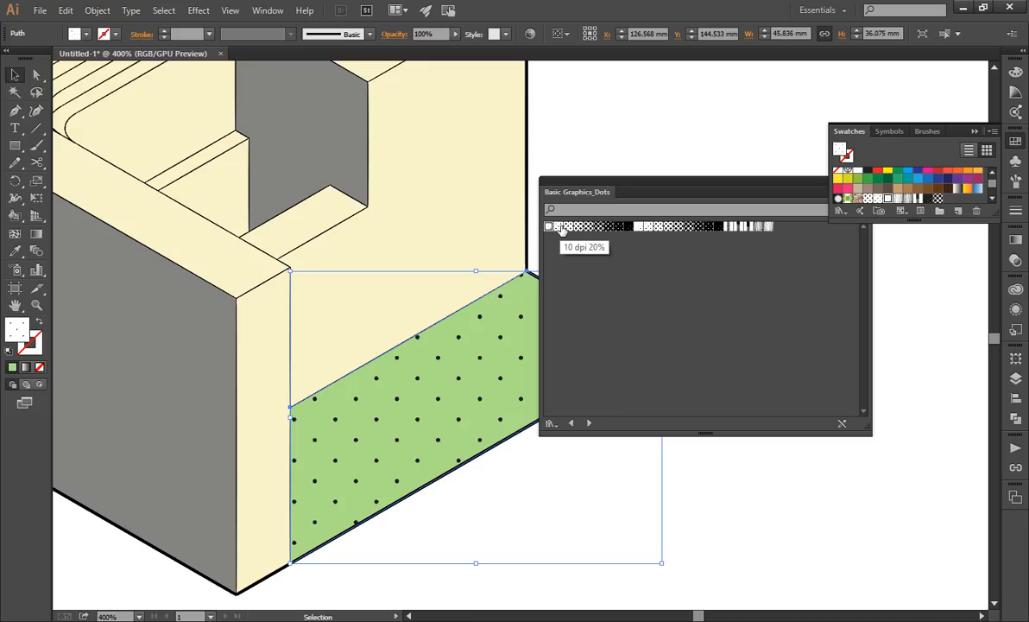
Browse the swatch libraries and open the Stone and Brick library from the Nature set.
click(993, 131)
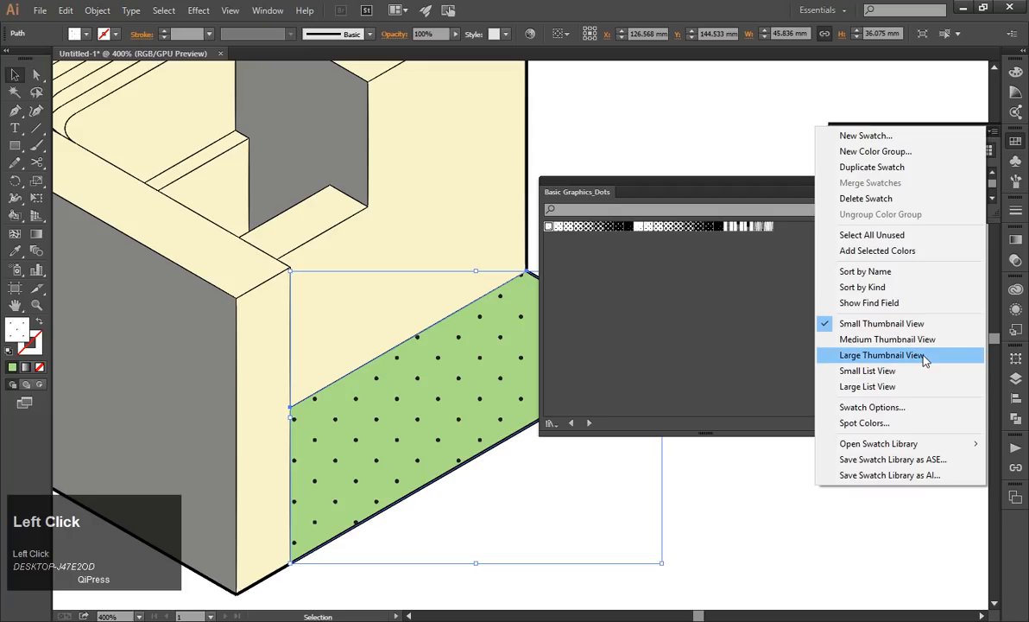
mouse_move(896, 443)
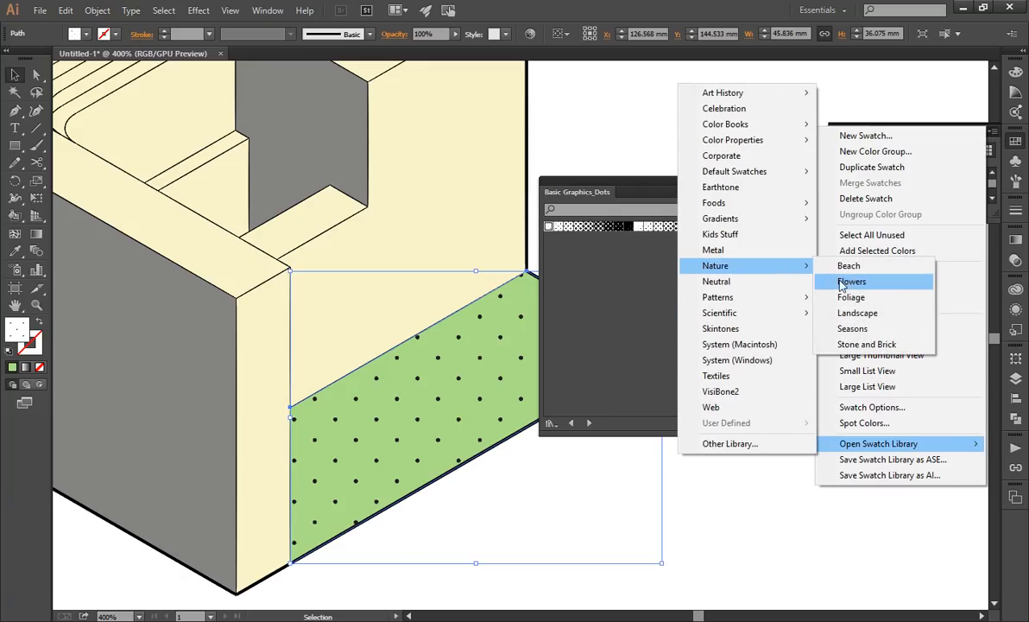
mouse_move(776, 299)
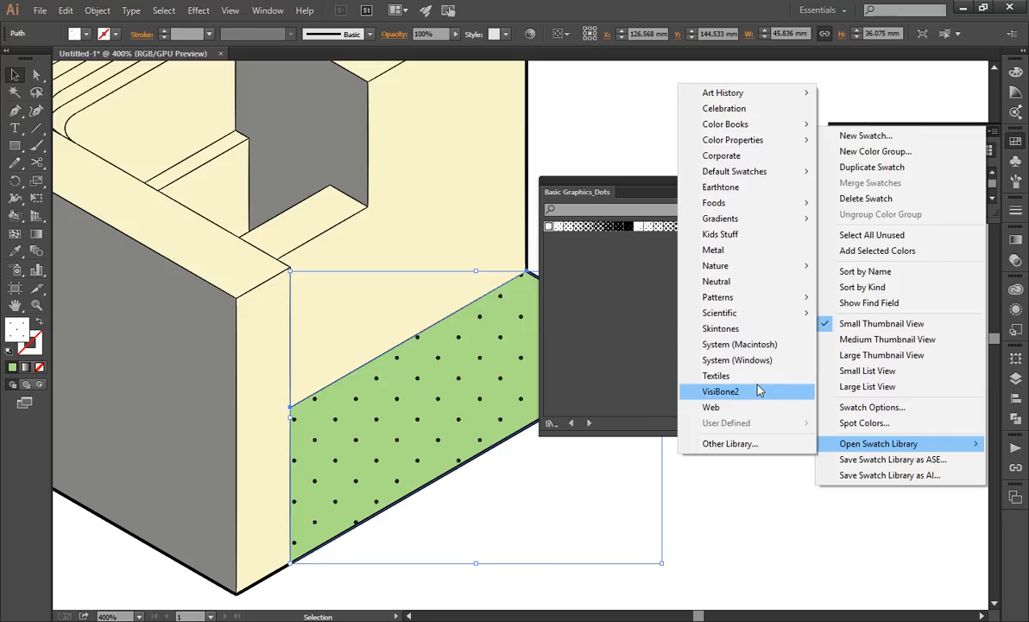
mouse_move(763, 316)
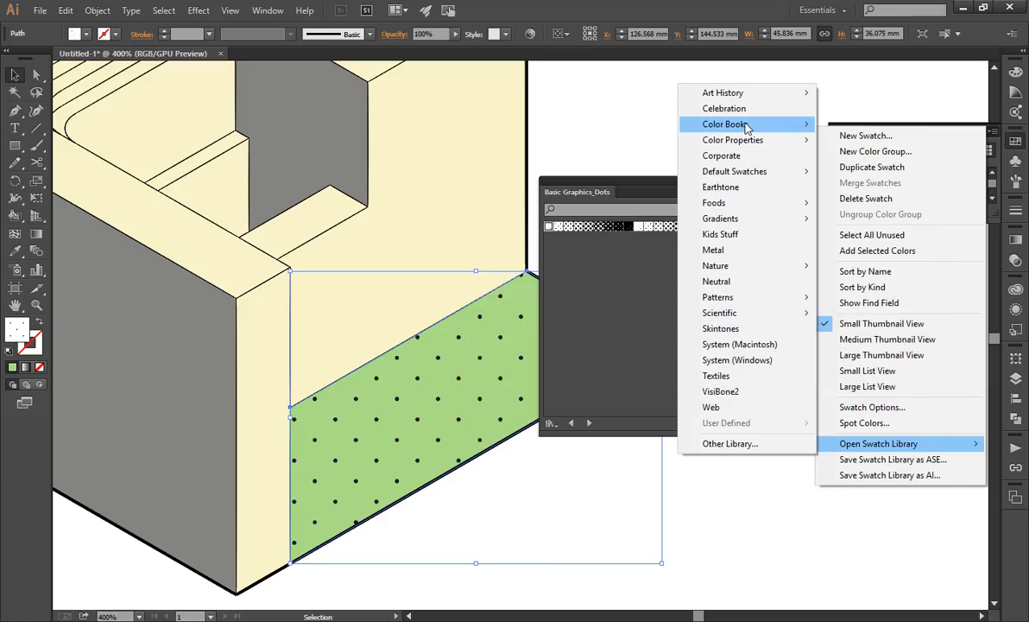
mouse_move(748, 127)
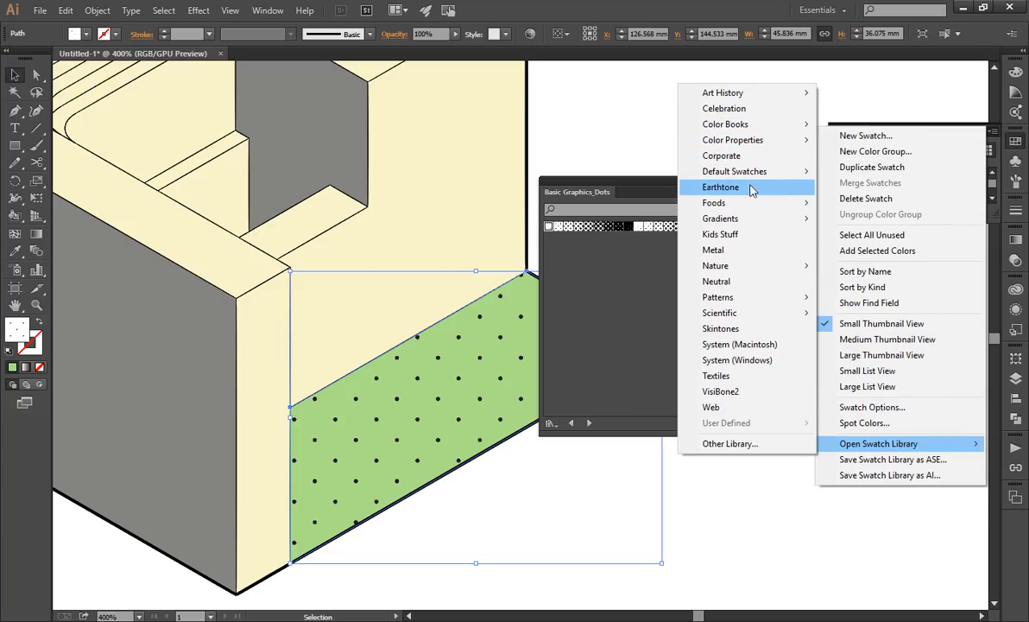
mouse_move(754, 202)
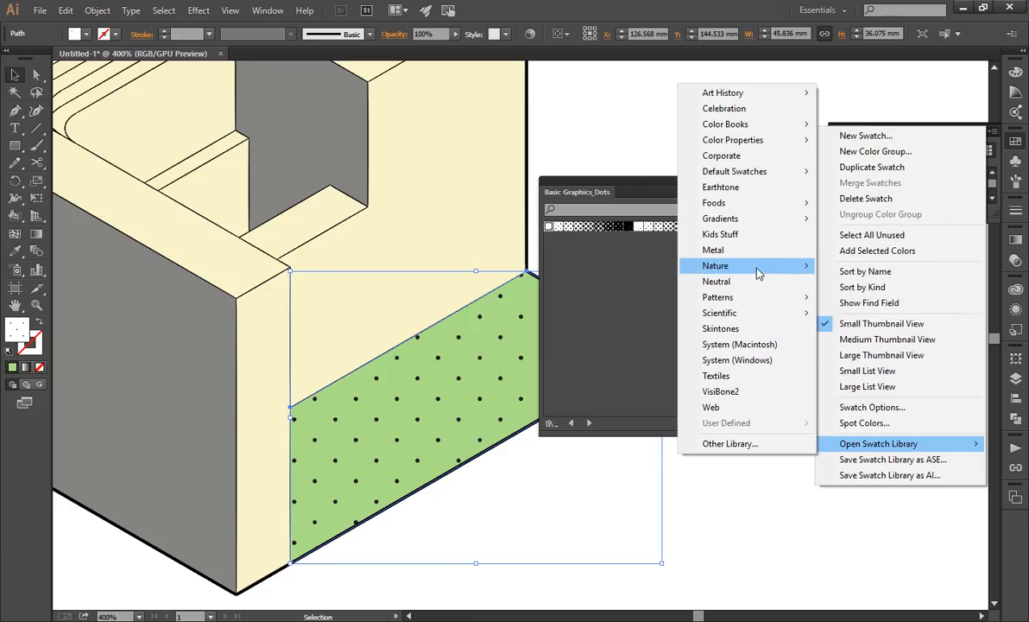
click(862, 347)
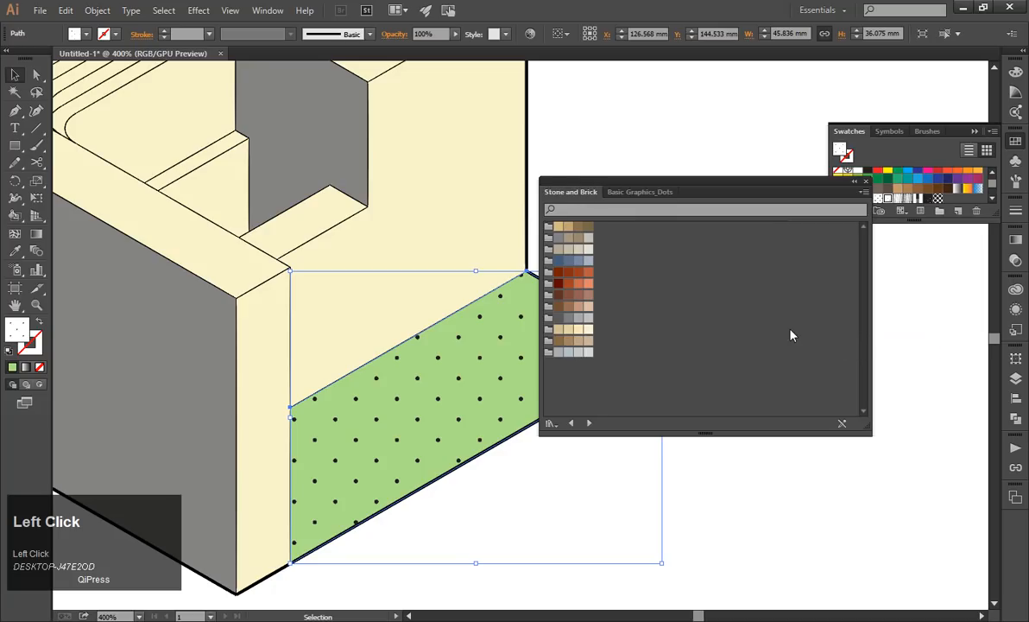
Return to the Basic Graphics_Dots swatches and bring up the list of other swatch libraries.
click(627, 194)
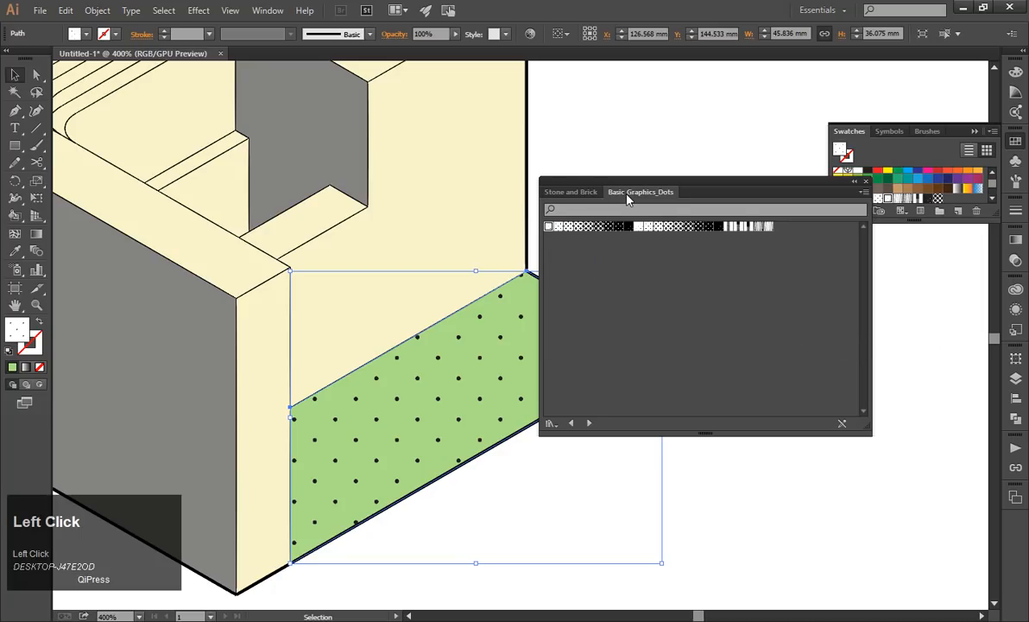
click(993, 134)
mouse_move(972, 443)
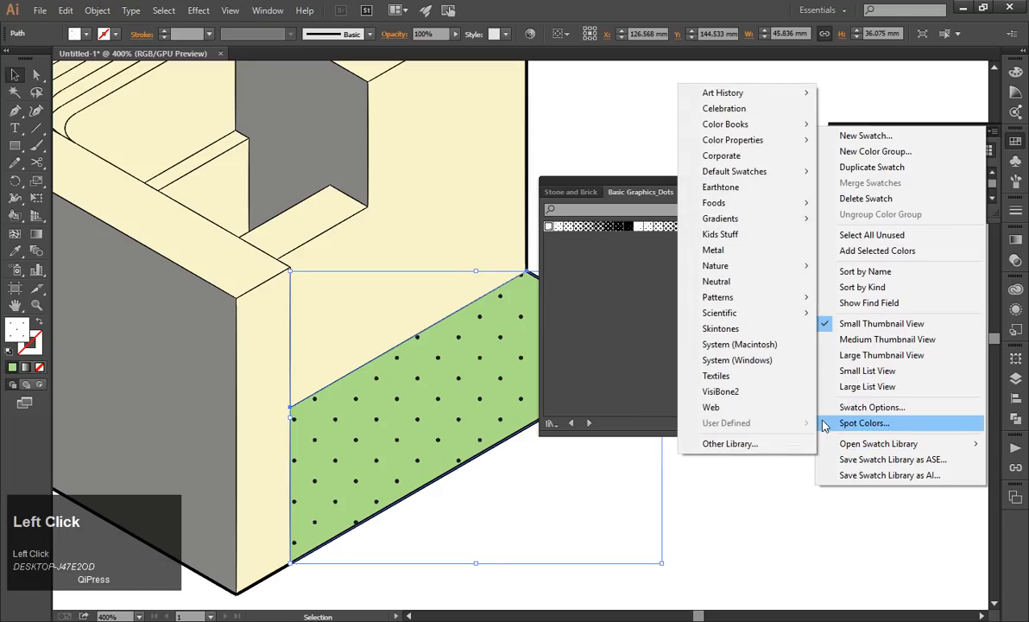
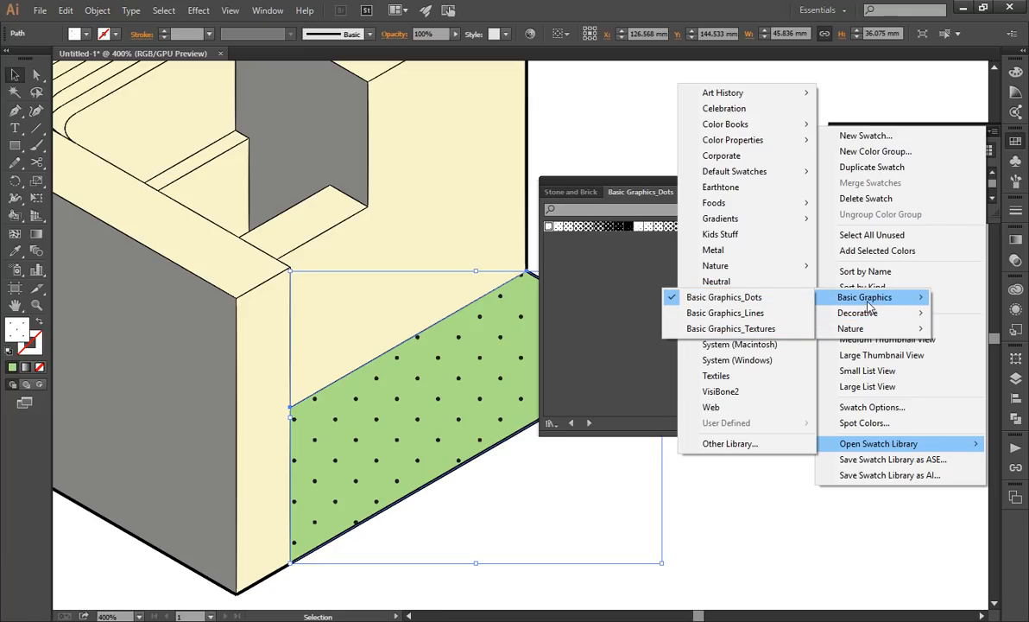
Try several swatches from the Basic Graphics_Textures library on the green duplicate, settle on the scattered short-dash texture, and close the library.
click(738, 329)
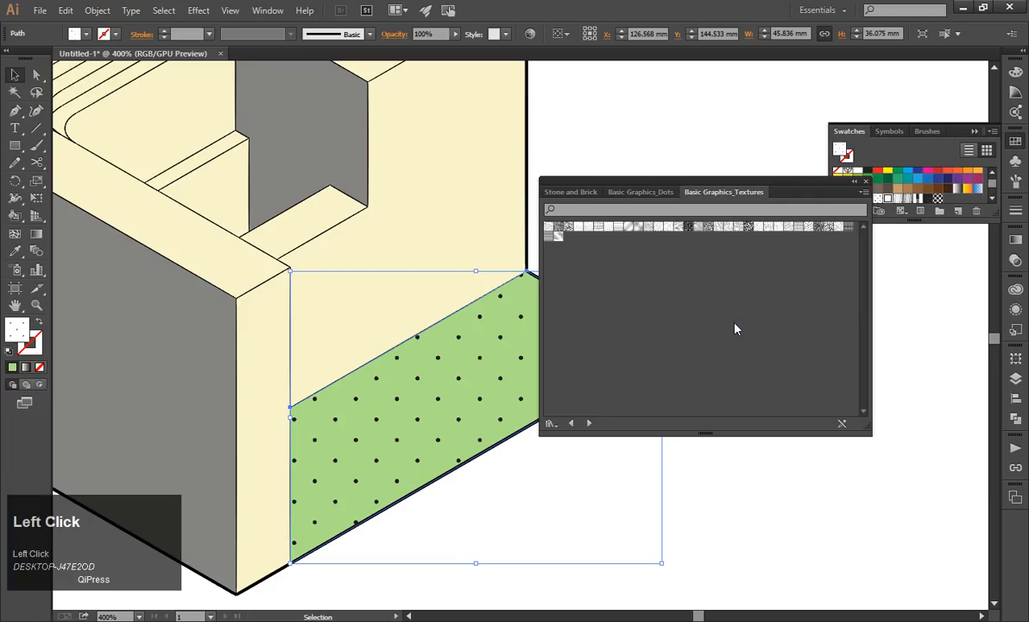
click(550, 227)
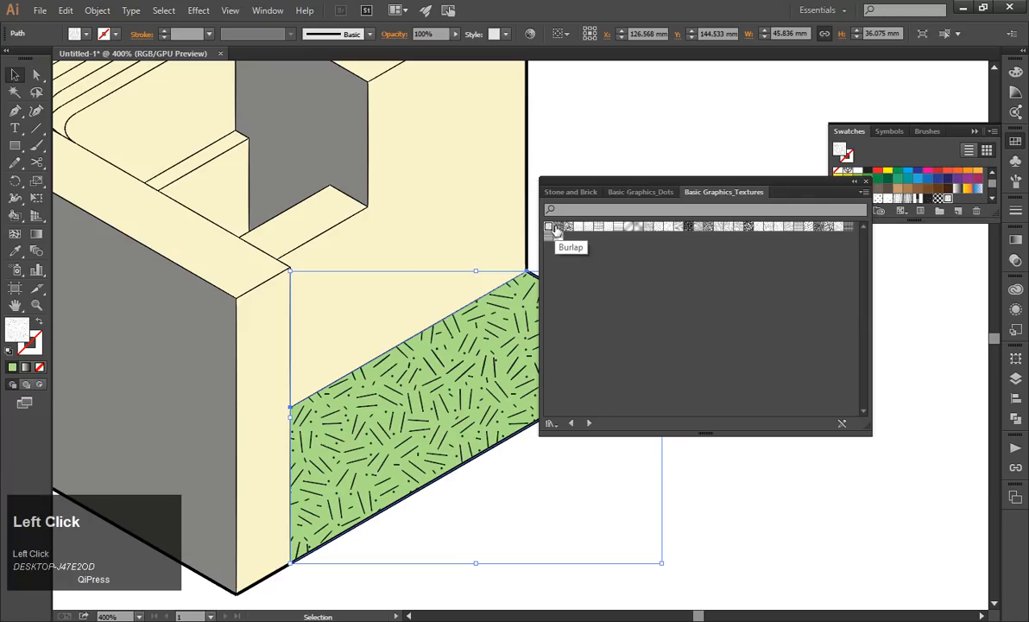
click(559, 227)
click(579, 227)
click(599, 227)
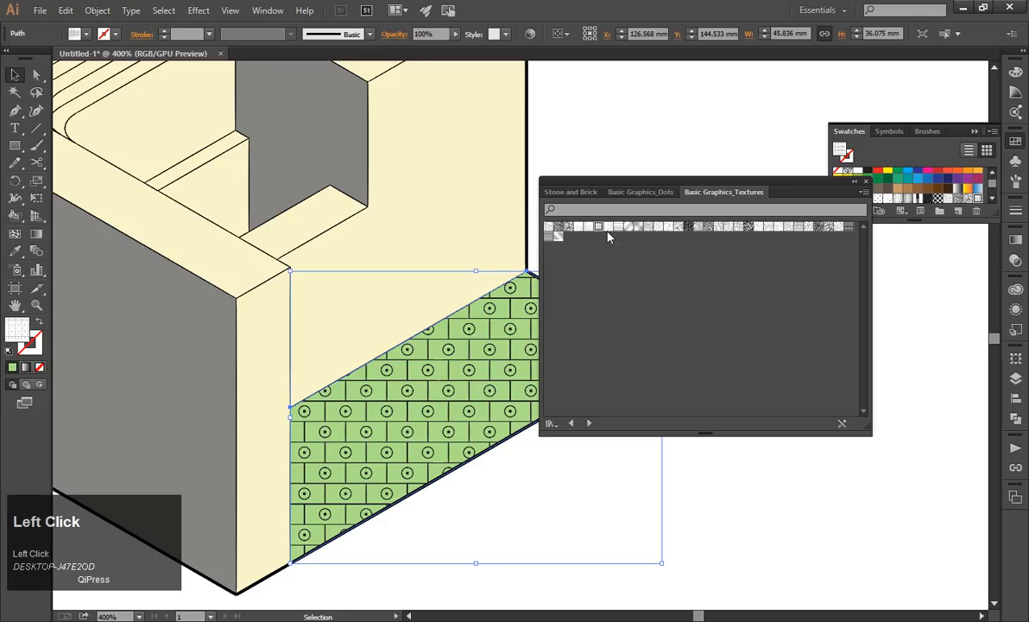
click(618, 227)
click(608, 227)
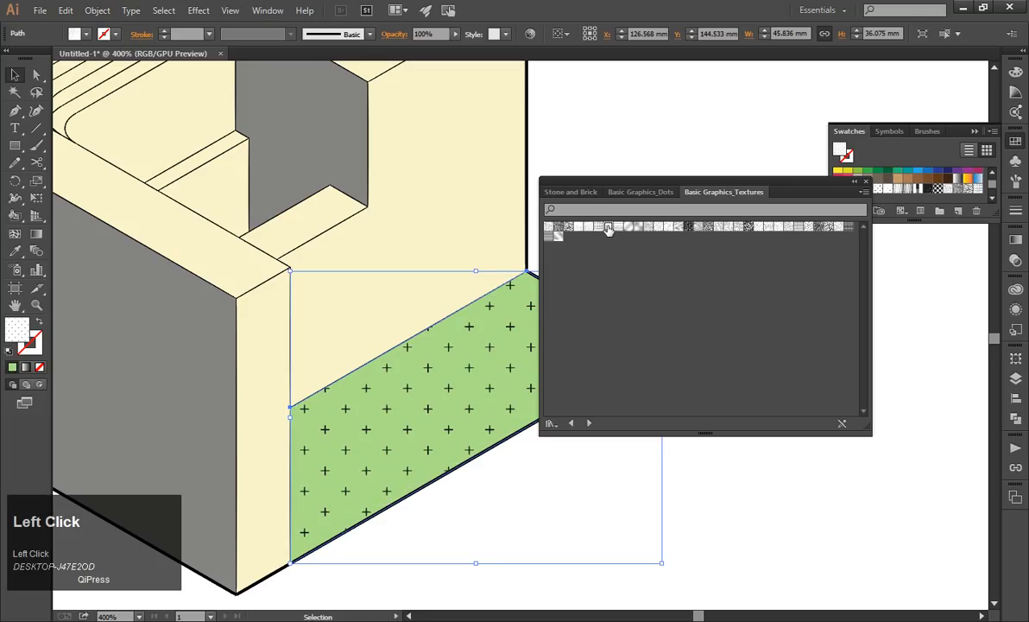
click(671, 227)
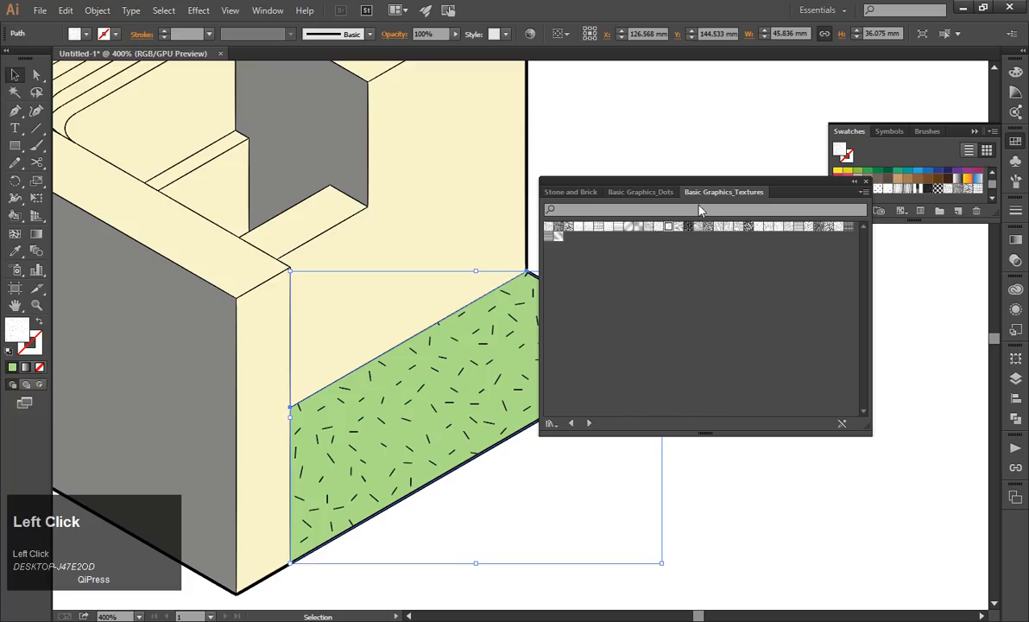
click(865, 182)
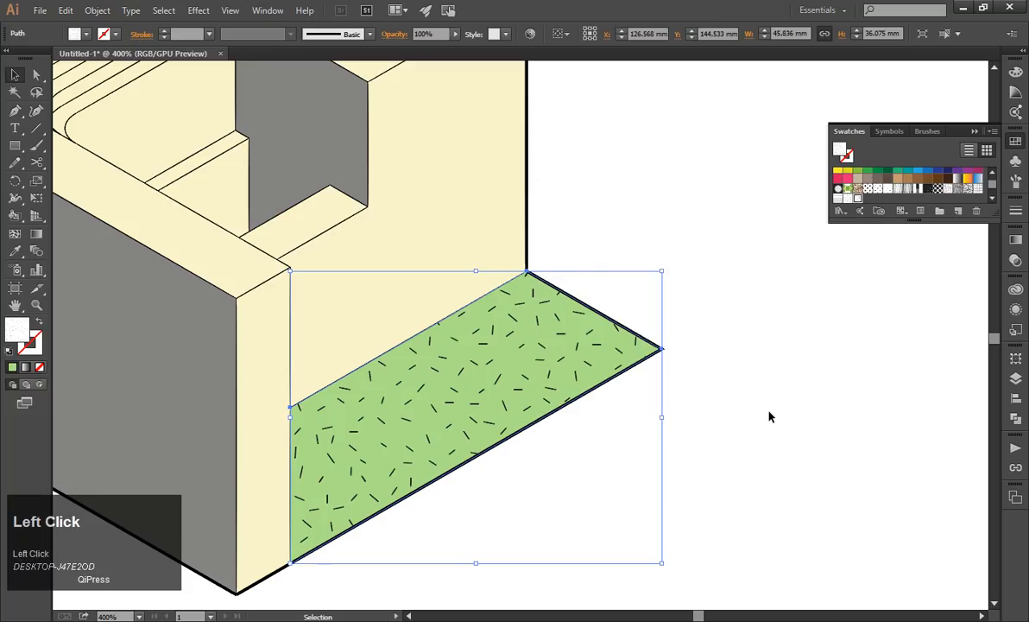
click(769, 417)
drag(533, 368, 653, 385)
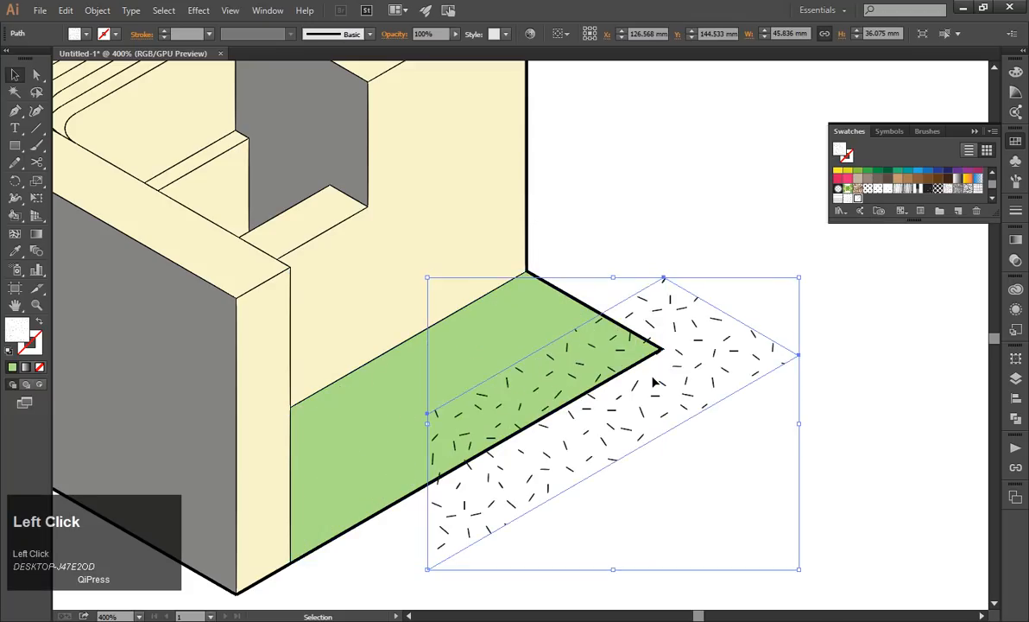
key(ctrl+z)
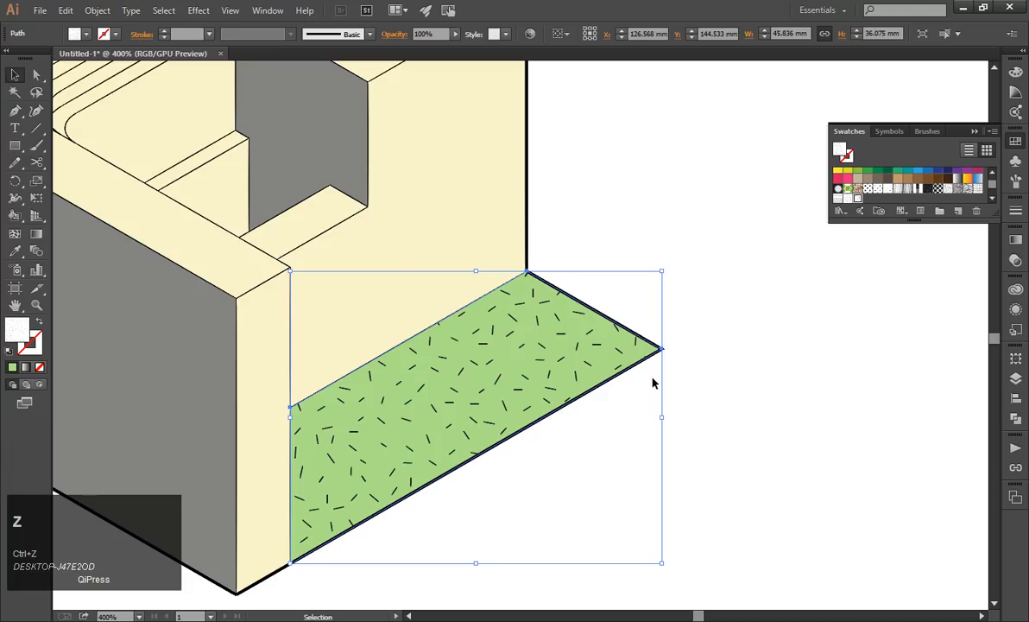
Set Scale to transform only the pattern and not the object on the green duplicate, and preview it at 50%.
click(98, 10)
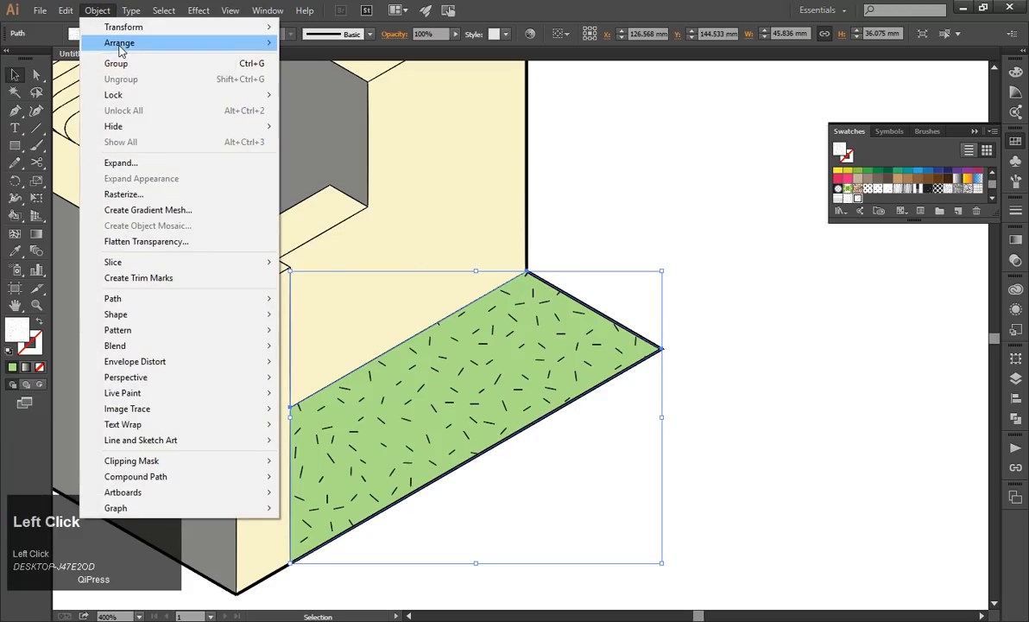
mouse_move(201, 33)
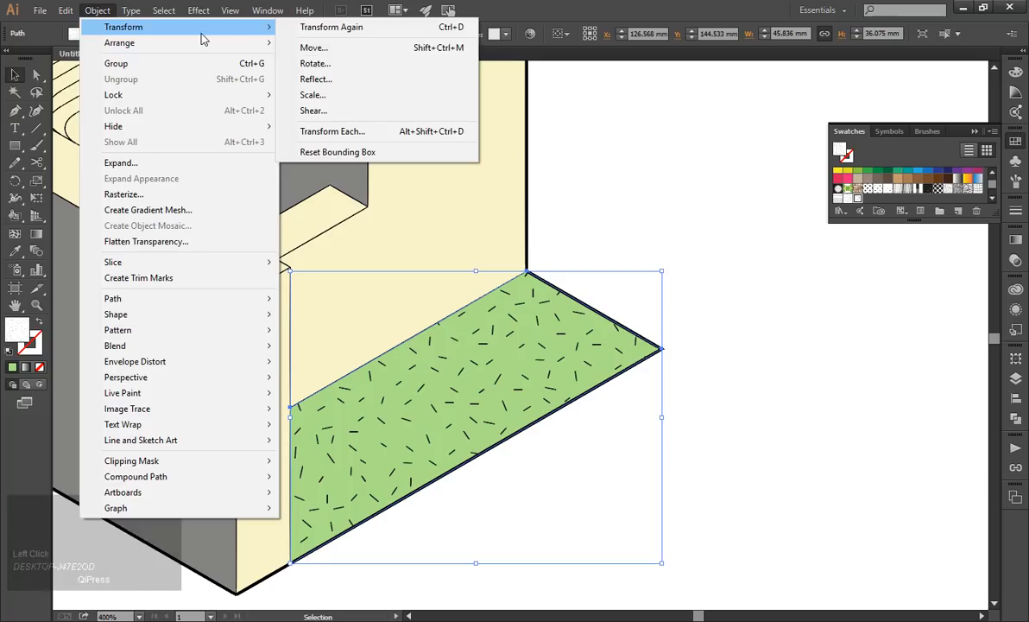
click(337, 97)
drag(138, 17, 700, 71)
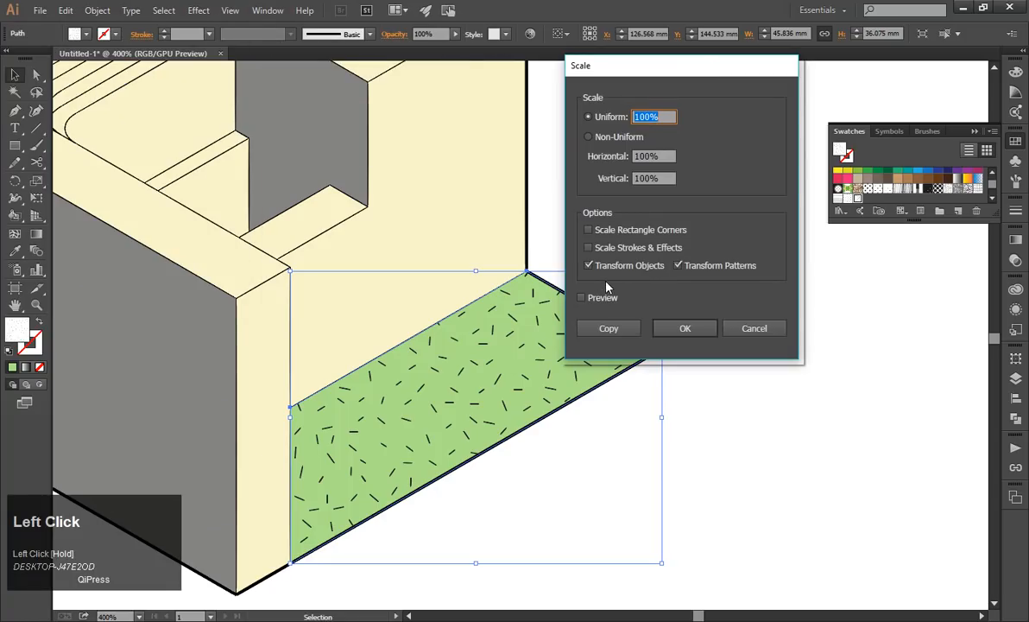
click(589, 265)
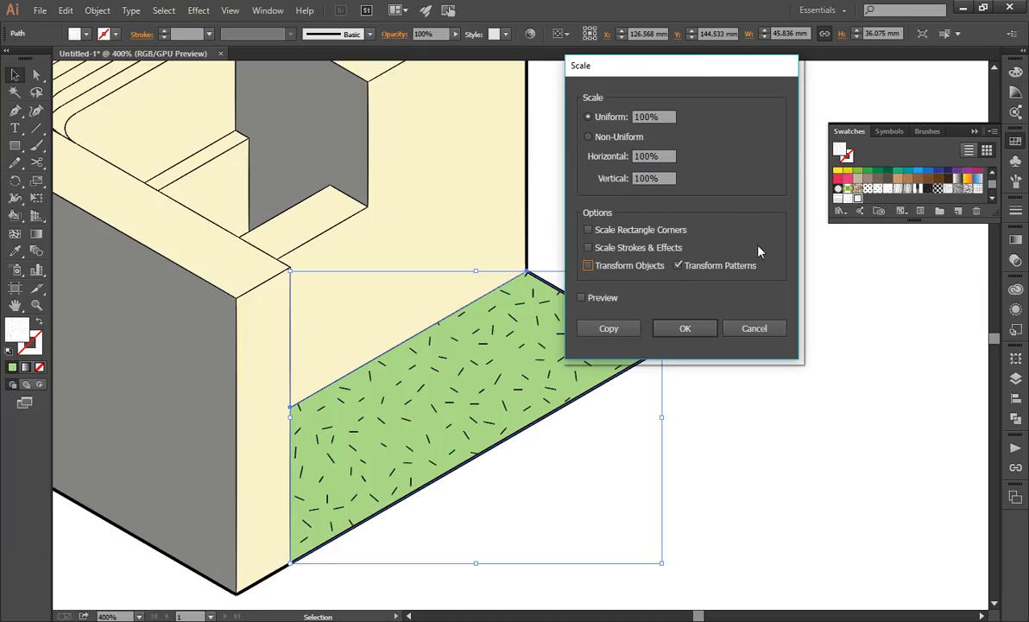
click(607, 121)
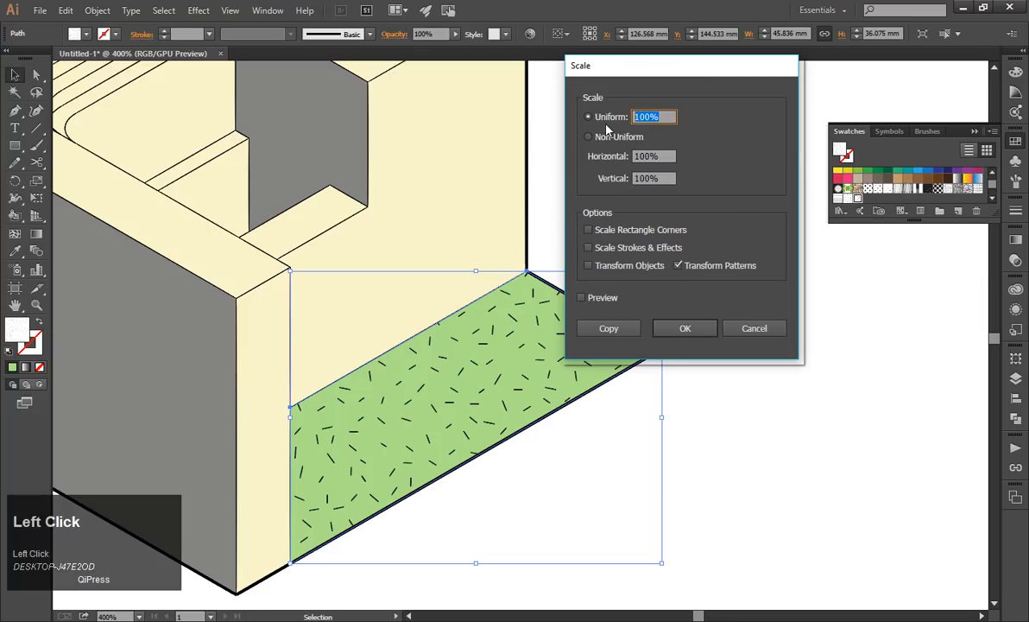
text(50)
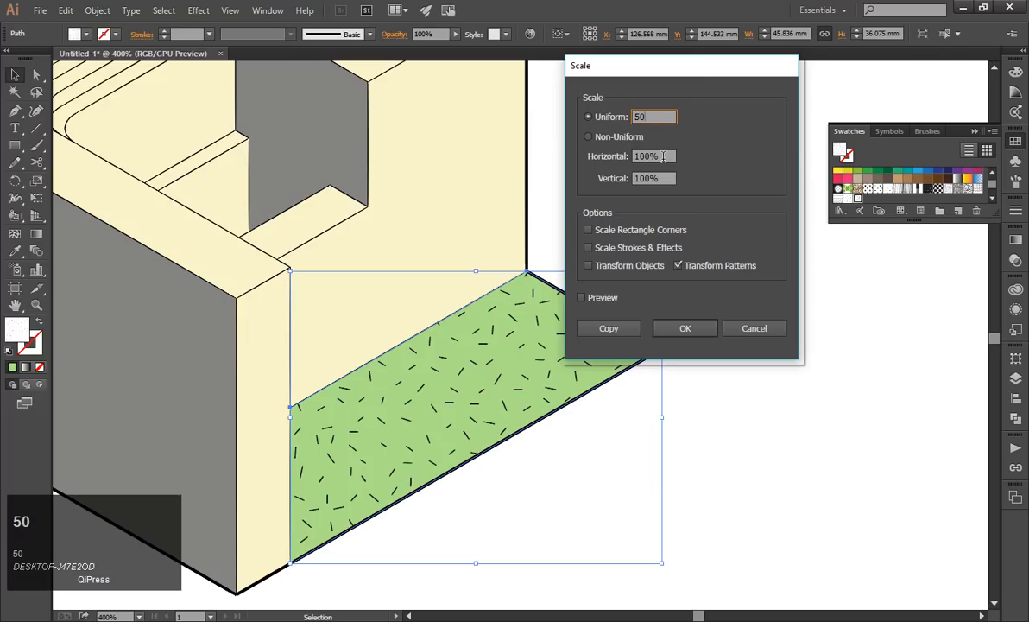
click(619, 139)
click(597, 303)
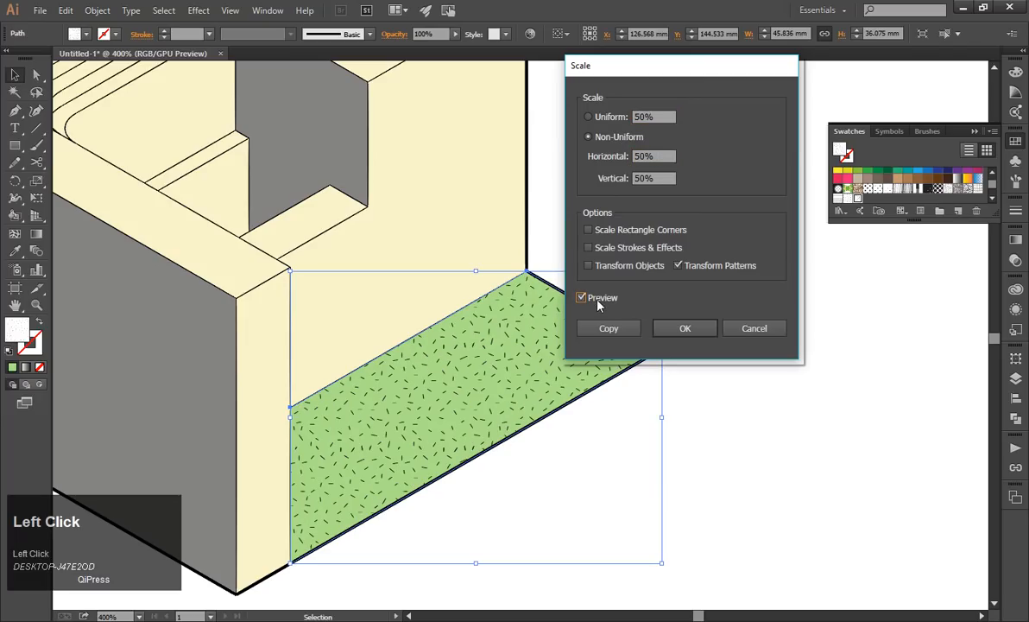
Scale the green duplicate's pattern uniformly to 25%, apply it and deselect the face.
click(657, 119)
text(25)
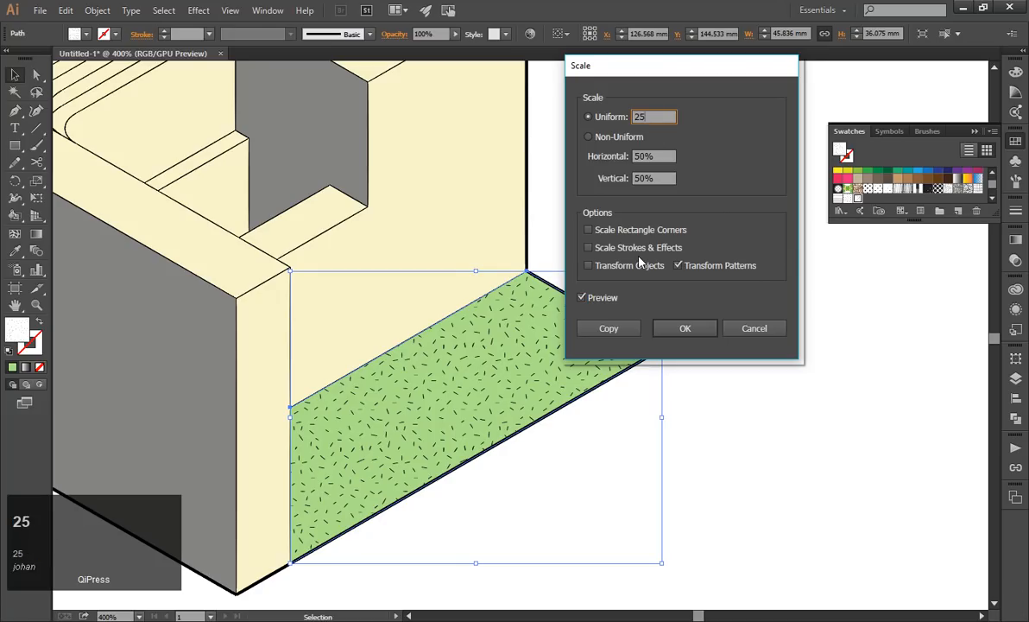
click(609, 303)
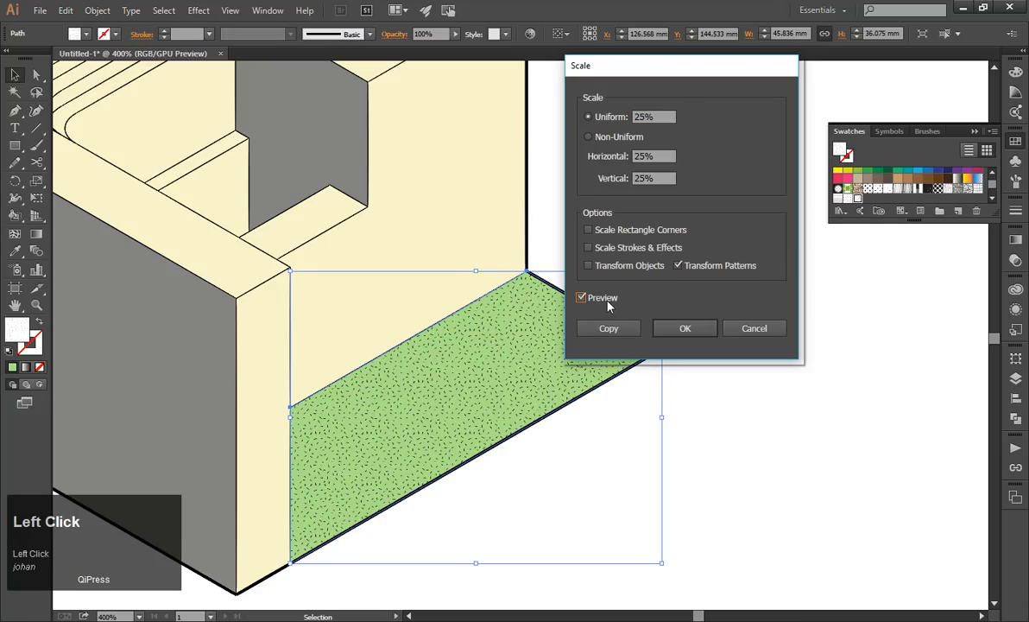
scroll(481, 395, down, 1)
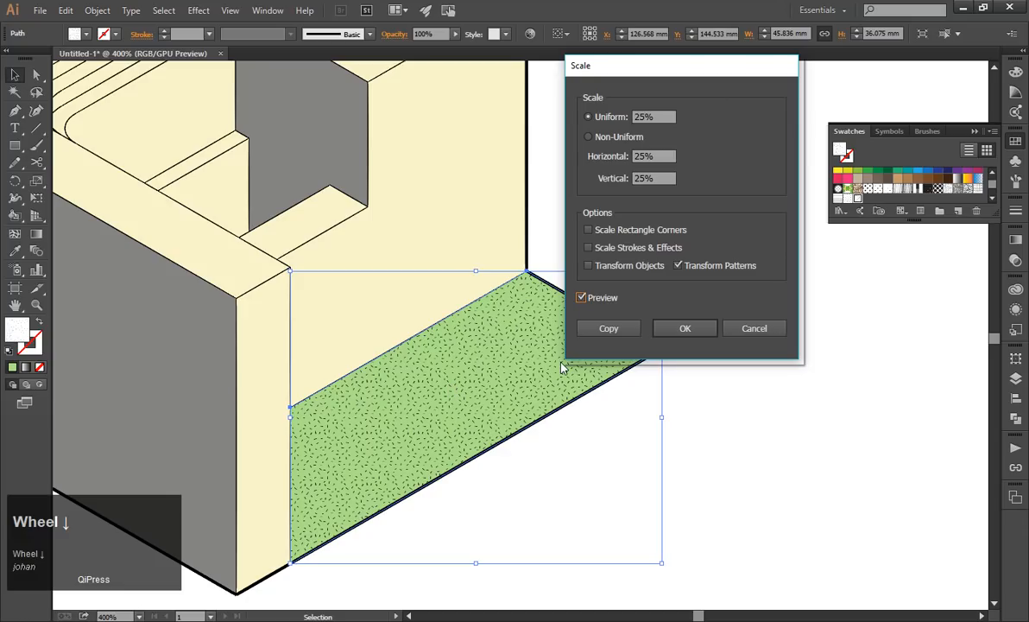
click(686, 326)
scroll(696, 429, down, 2)
scroll(695, 429, up, 1)
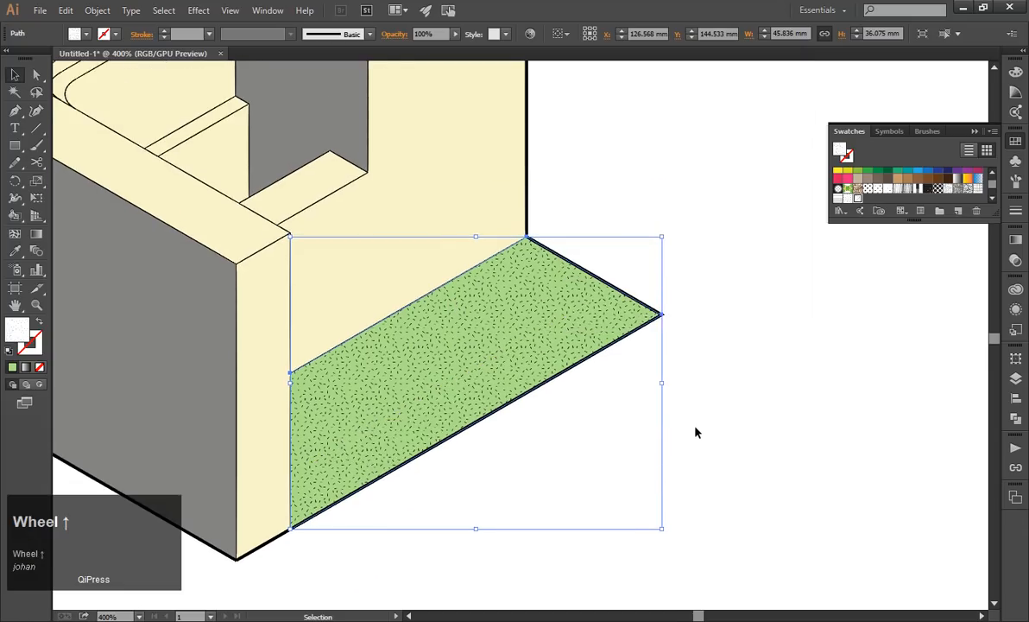
scroll(696, 429, down, 4)
click(713, 377)
scroll(624, 375, up, 2)
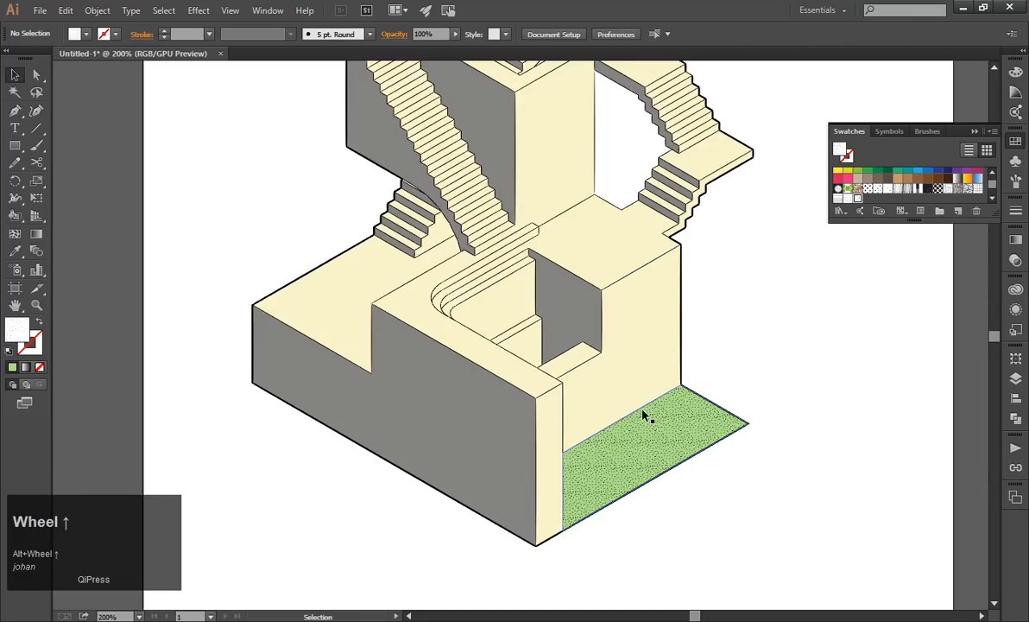
Enlarge only the pattern on the green duplicate with a uniform scale of 200%, and deselect the face.
click(658, 440)
click(97, 10)
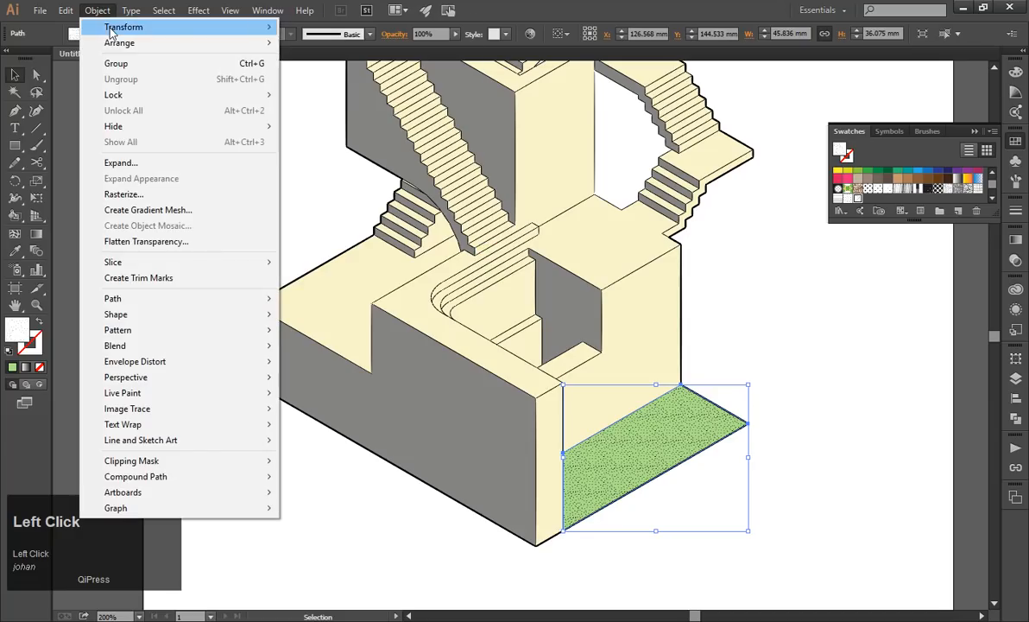
mouse_move(305, 10)
mouse_move(102, 10)
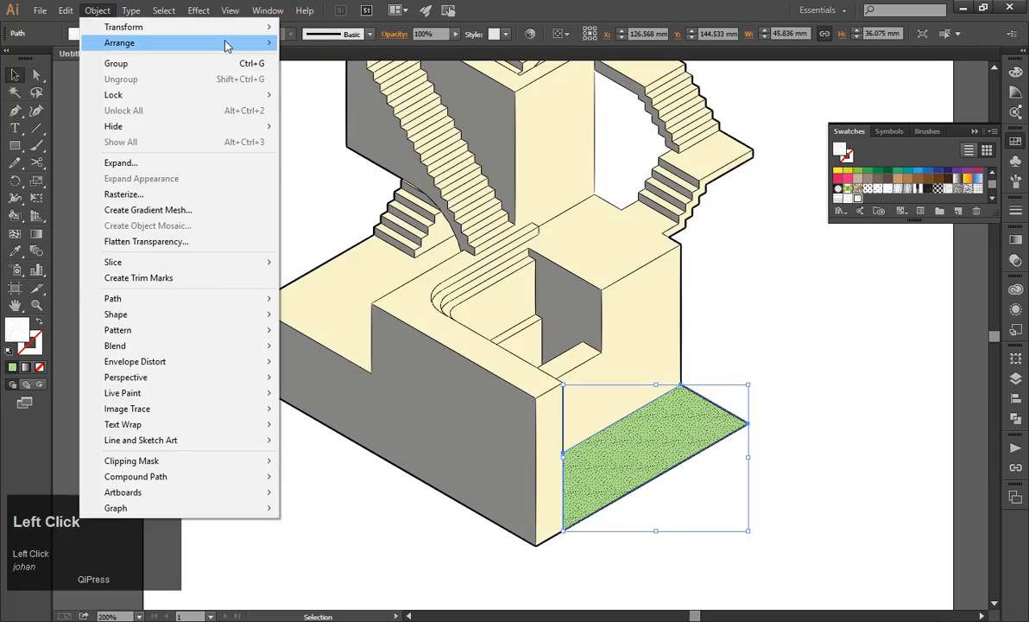
mouse_move(242, 28)
click(332, 95)
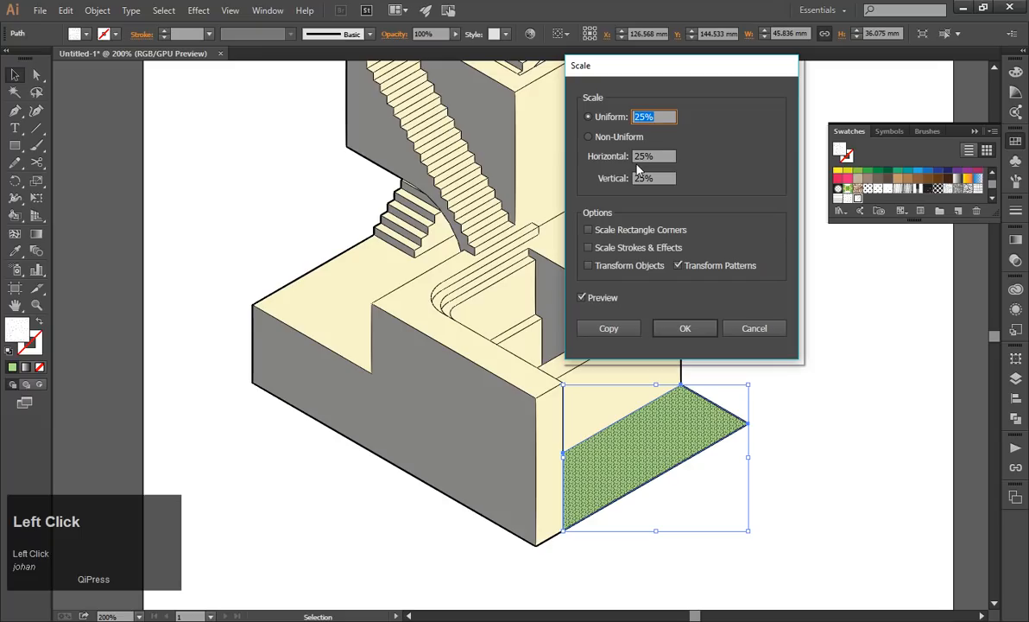
text(200)
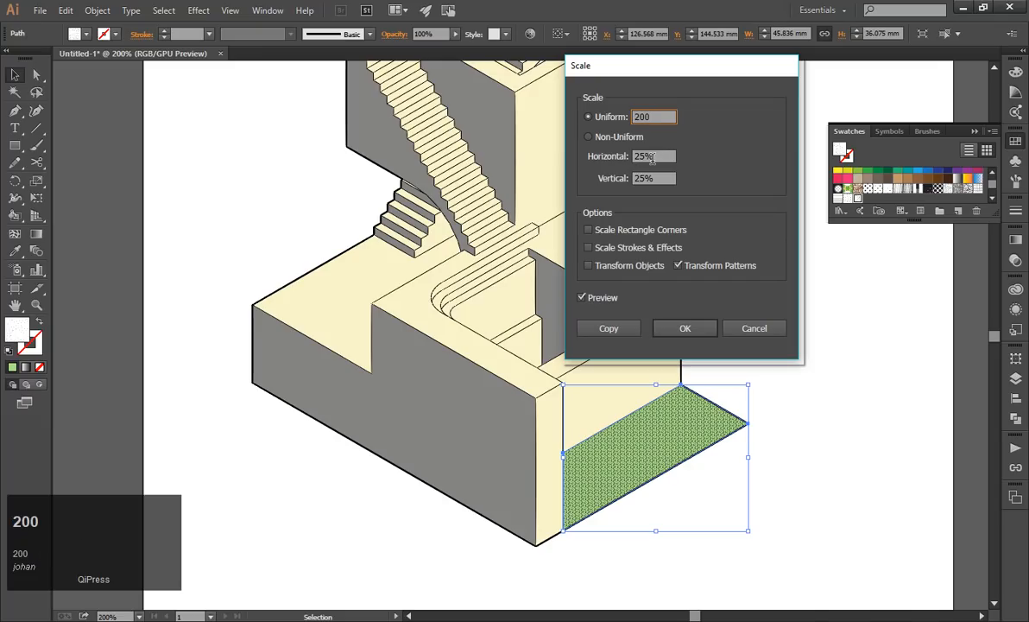
click(653, 157)
click(682, 329)
click(822, 401)
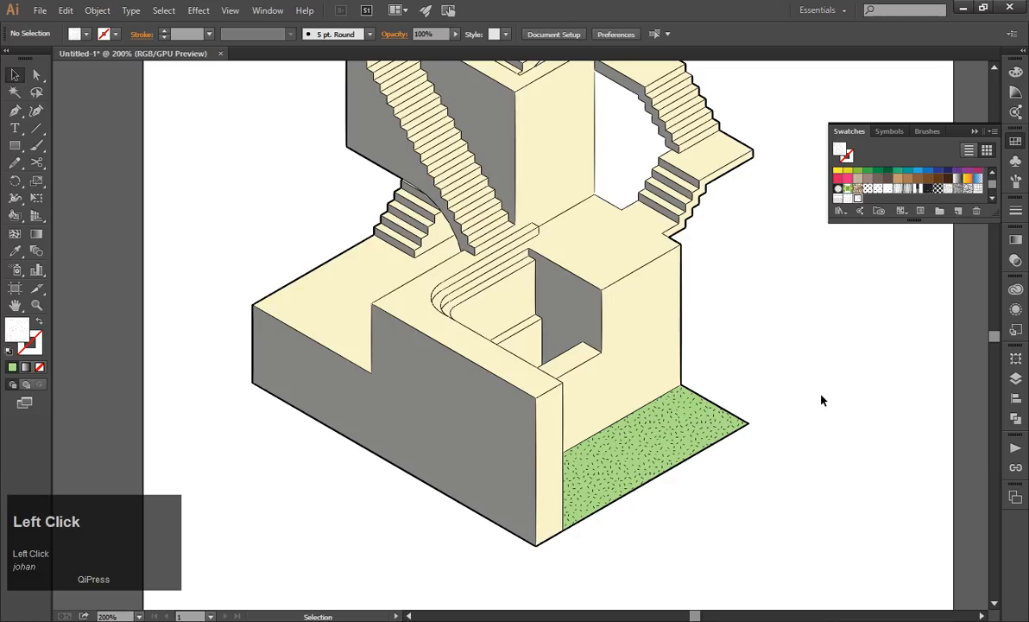
scroll(822, 401, down, 1)
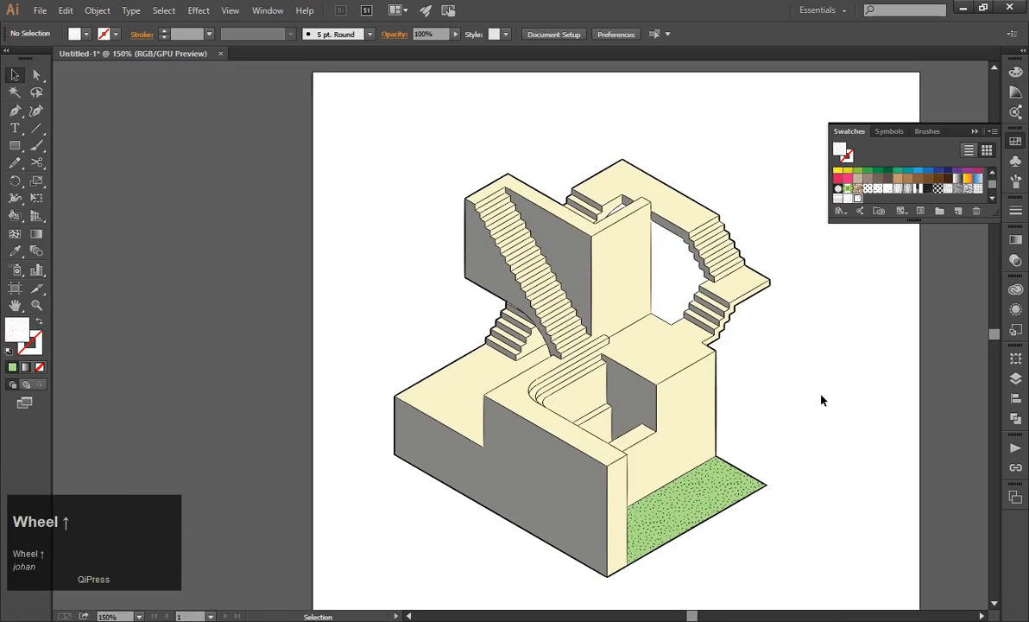
scroll(822, 401, down, 2)
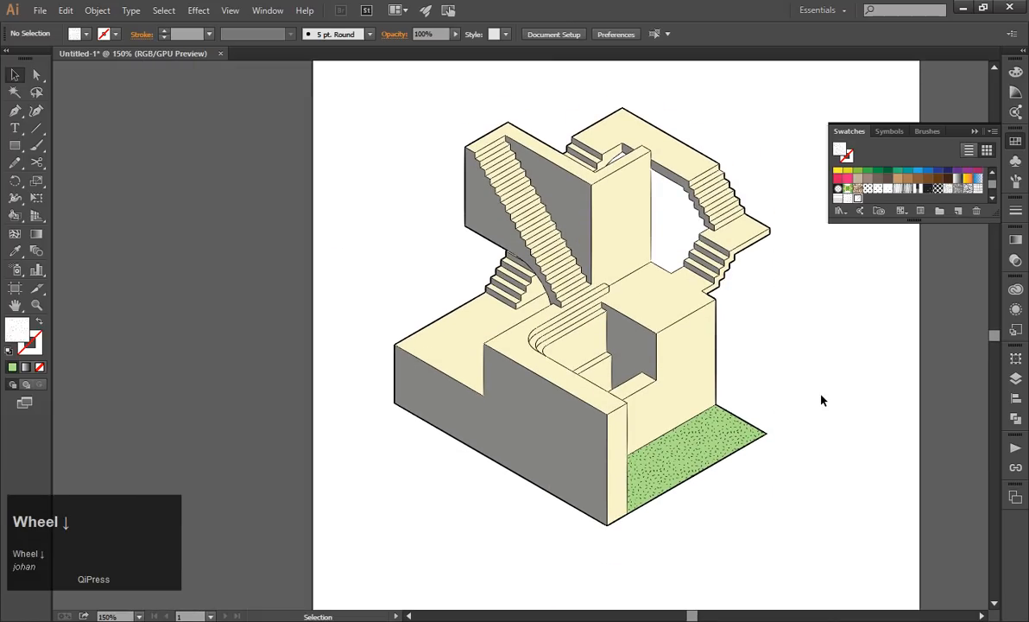
alt+scroll(883, 316, up, 1)
alt+scroll(822, 390, up, 1)
alt+scroll(822, 390, down, 1)
Copy the cream lower terrace face beside the small stairs and paste the duplicate in place.
click(620, 354)
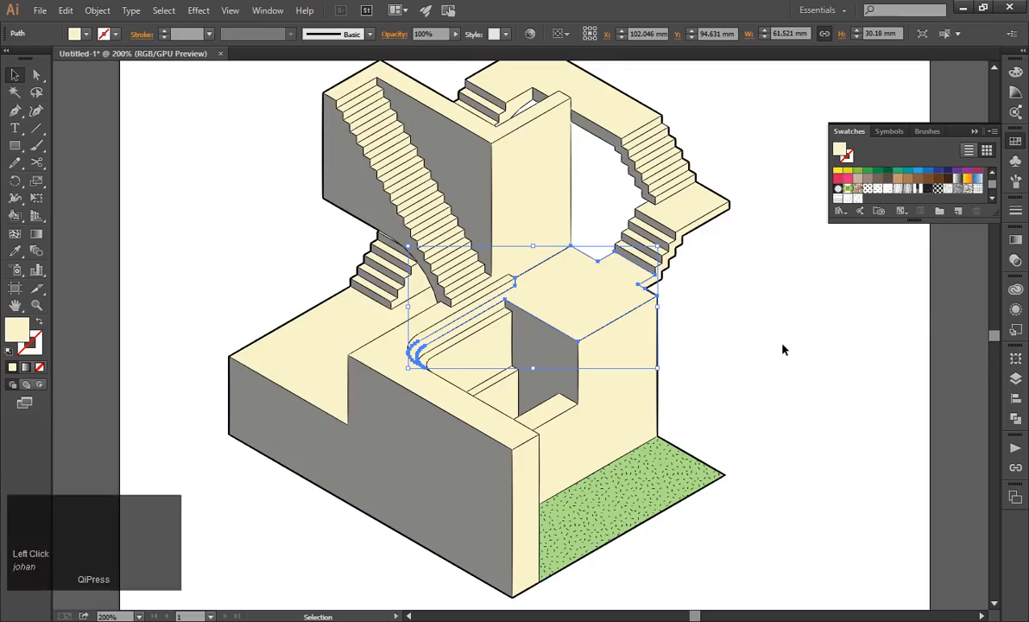
alt+scroll(347, 320, up, 2)
alt+scroll(346, 318, down, 2)
alt+scroll(348, 323, up, 2)
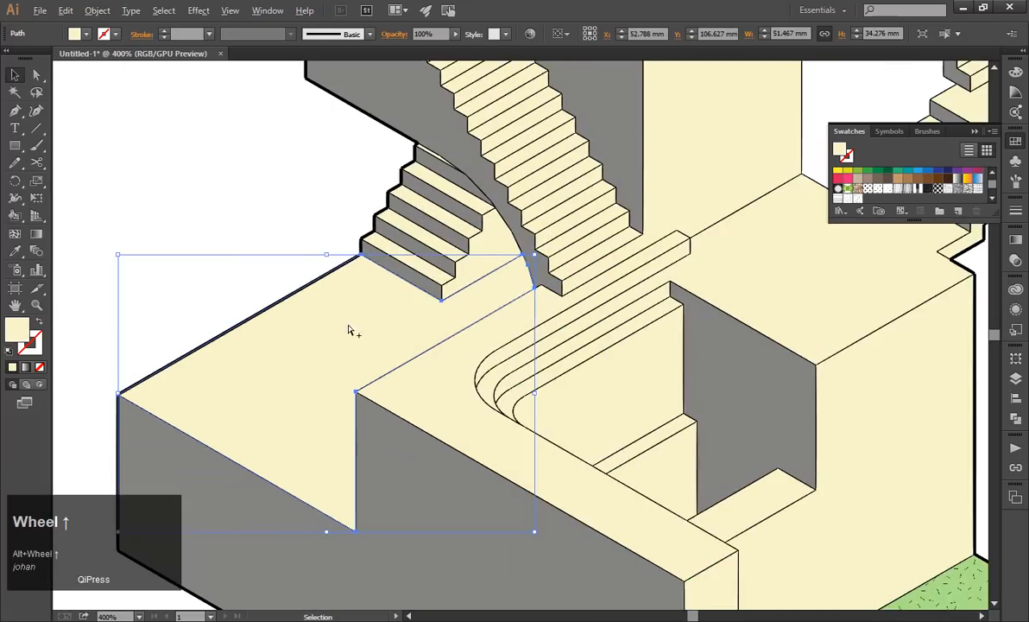
click(174, 275)
click(289, 383)
drag(292, 399, 257, 339)
key(ctrl+z)
key(ctrl+c)
click(66, 10)
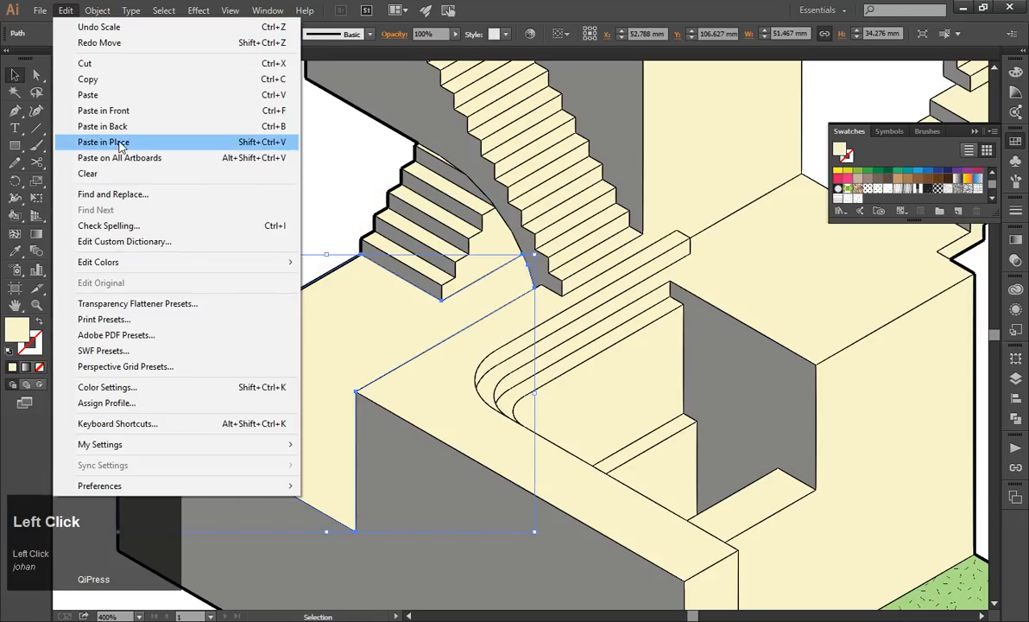
click(118, 142)
Fill the terrace face's duplicate with a black dot pattern from the document swatches.
right_click(283, 360)
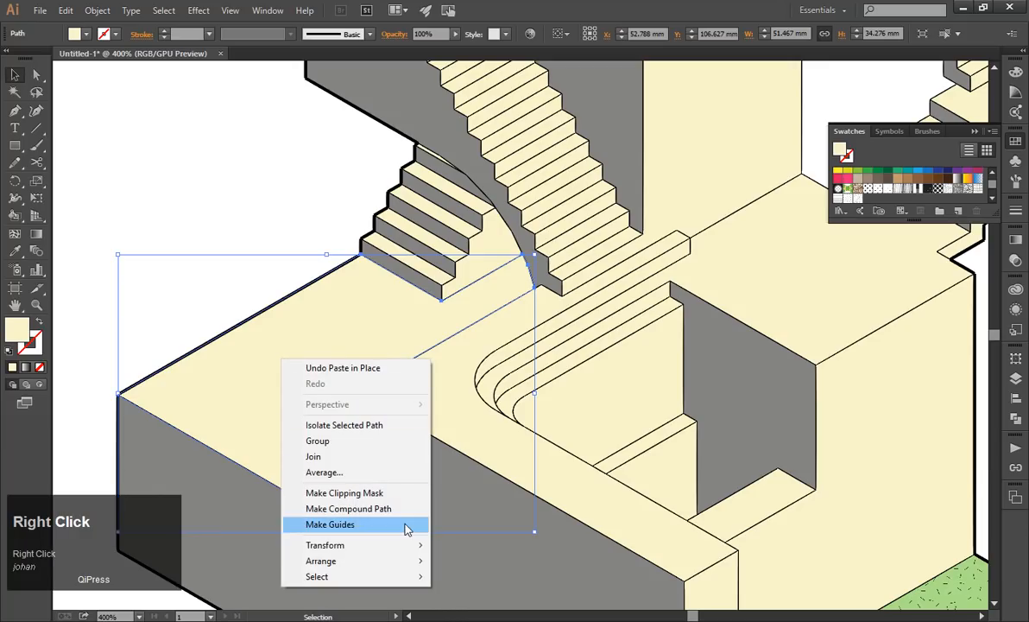
click(462, 563)
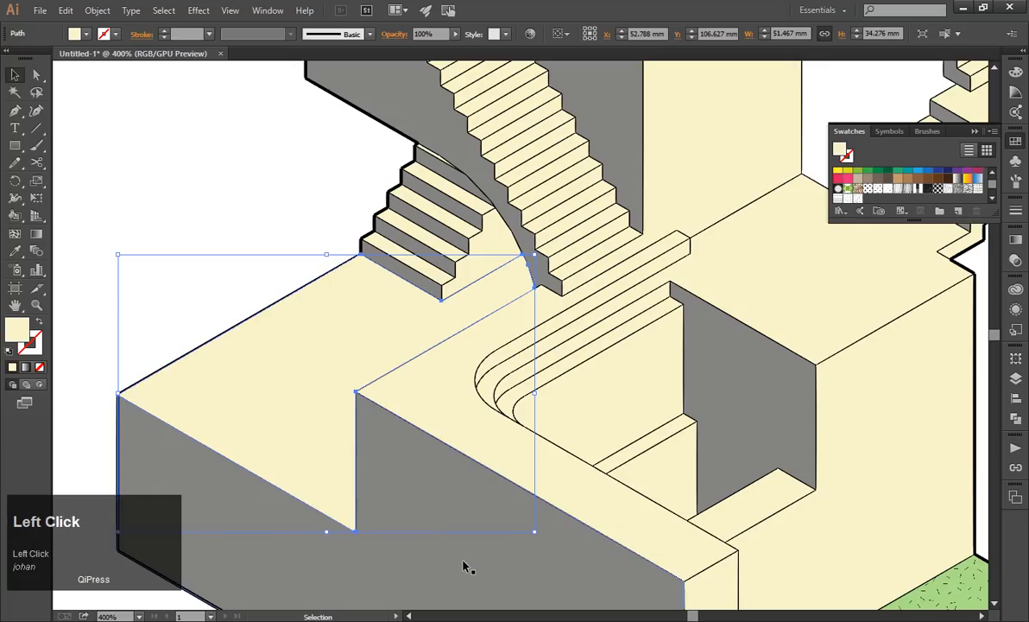
click(867, 189)
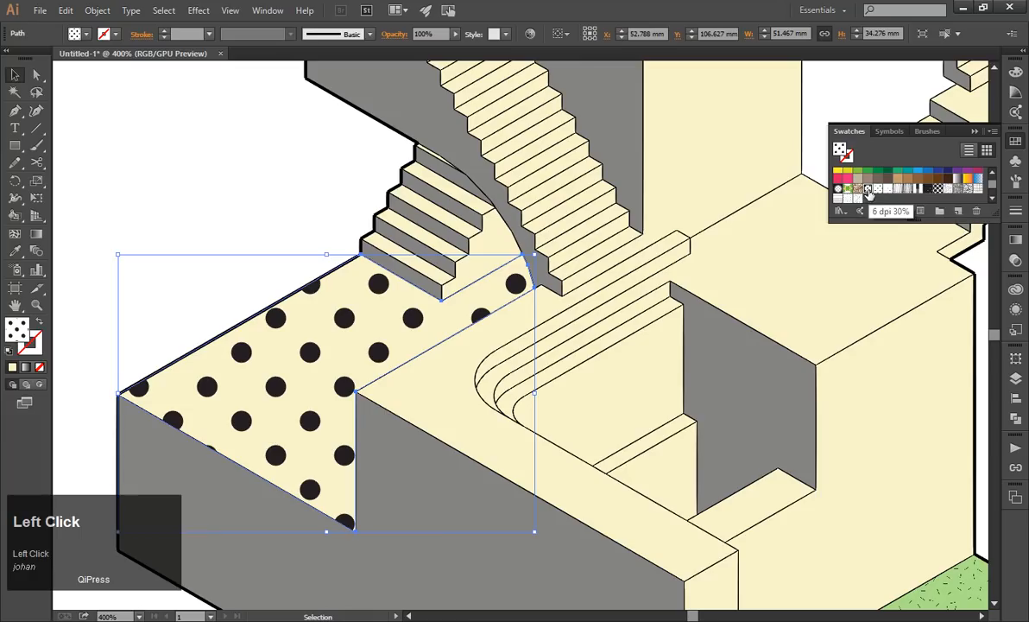
Open the Basic Graphics_Textures pattern library from the swatch libraries.
click(1016, 379)
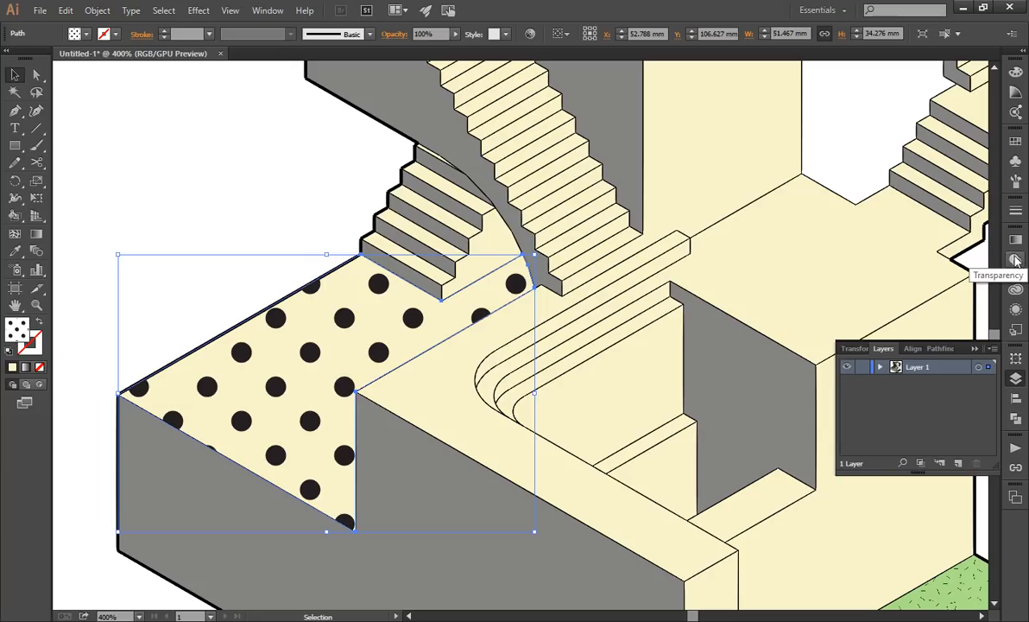
click(1015, 141)
click(993, 135)
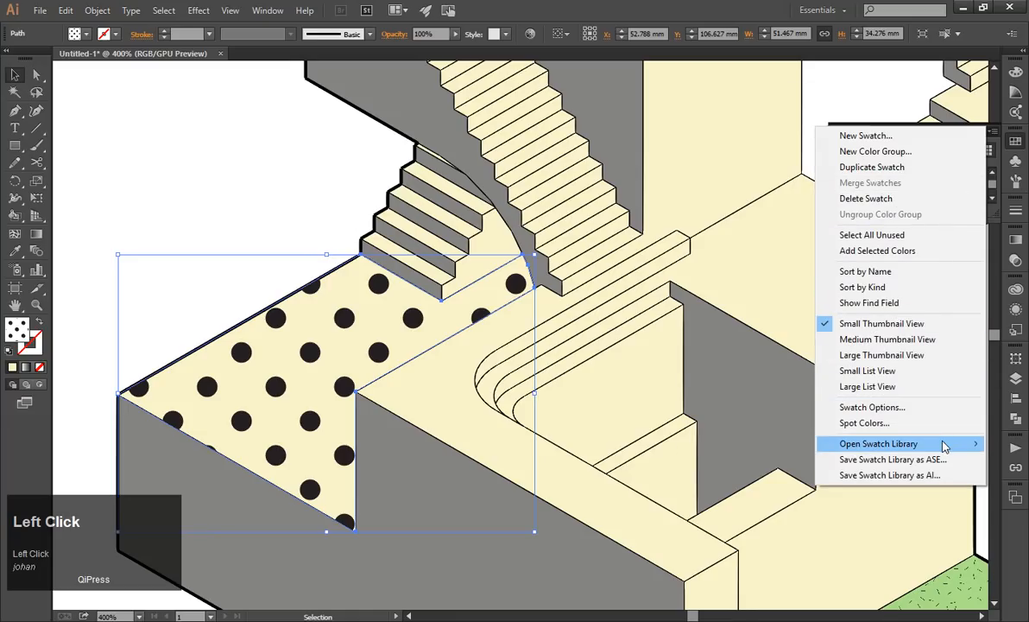
mouse_move(944, 446)
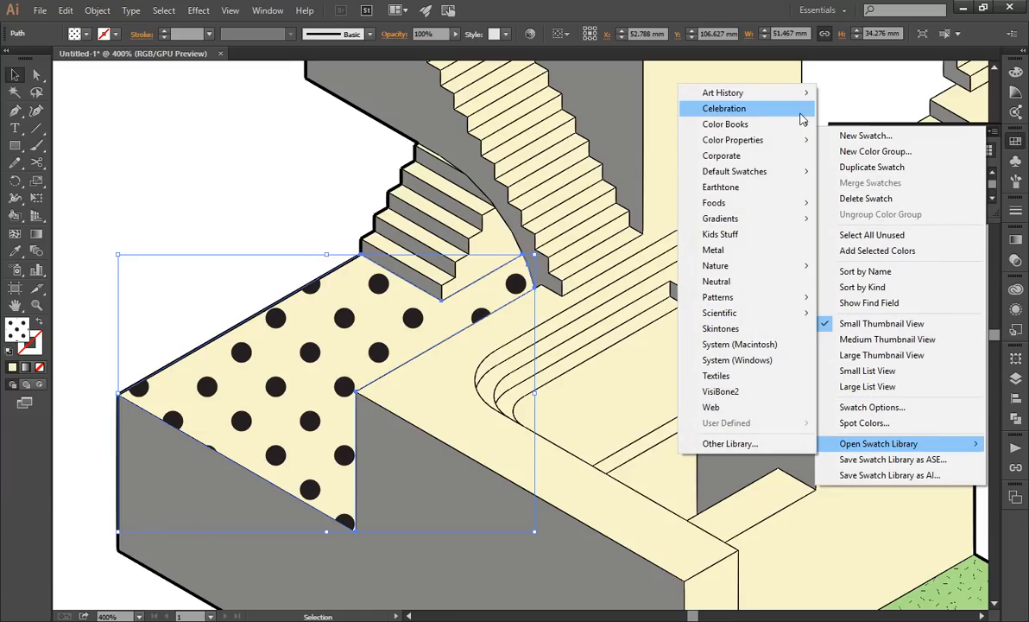
mouse_move(788, 299)
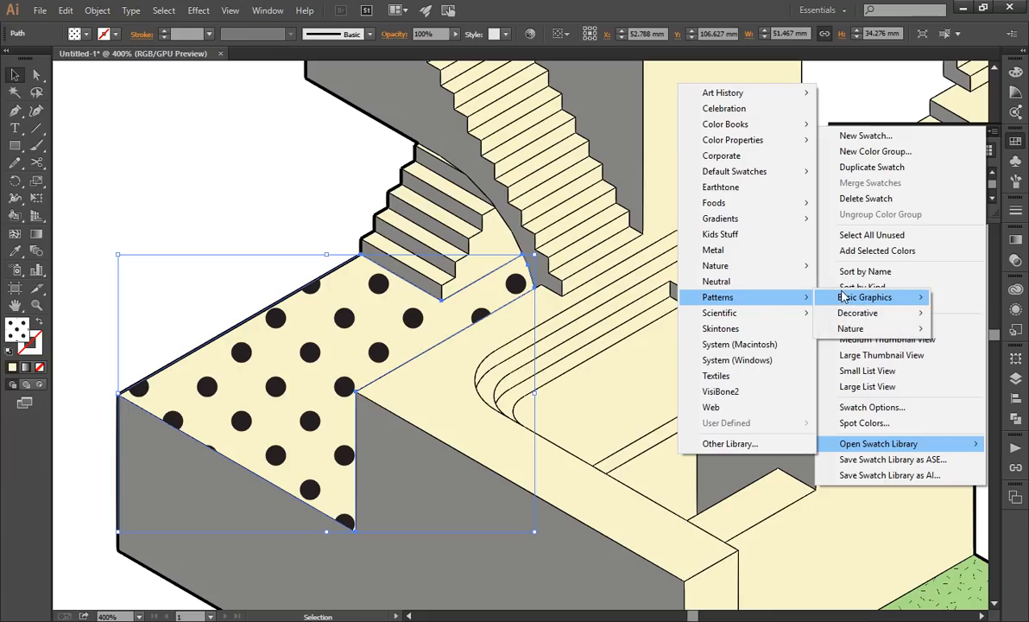
mouse_move(843, 296)
click(753, 330)
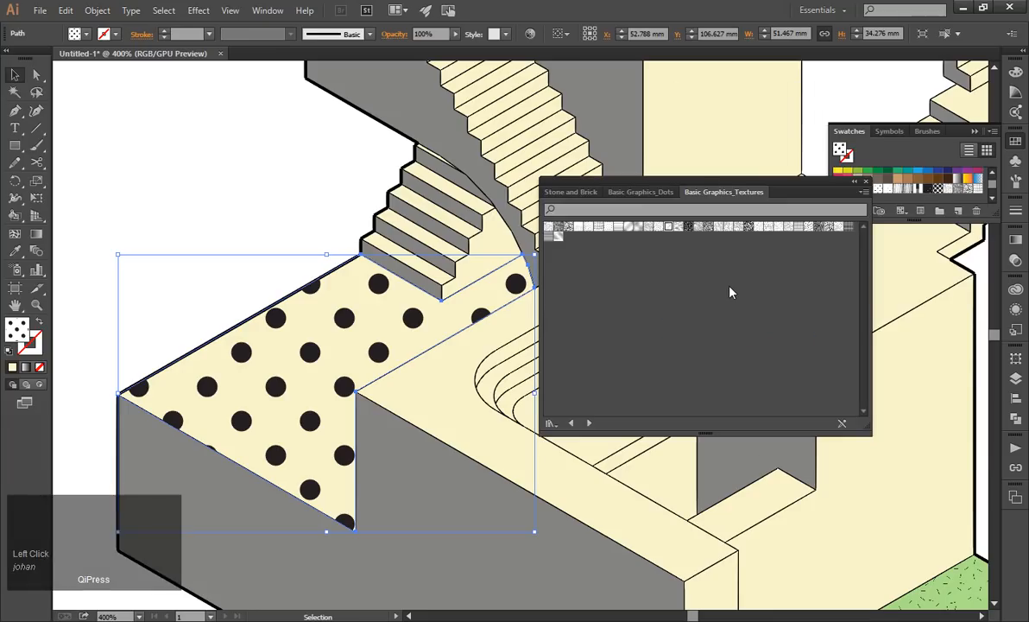
Try several texture patterns on the terrace face's duplicate, including Crosses, and end with USGS 22 Gravel Beach.
click(688, 227)
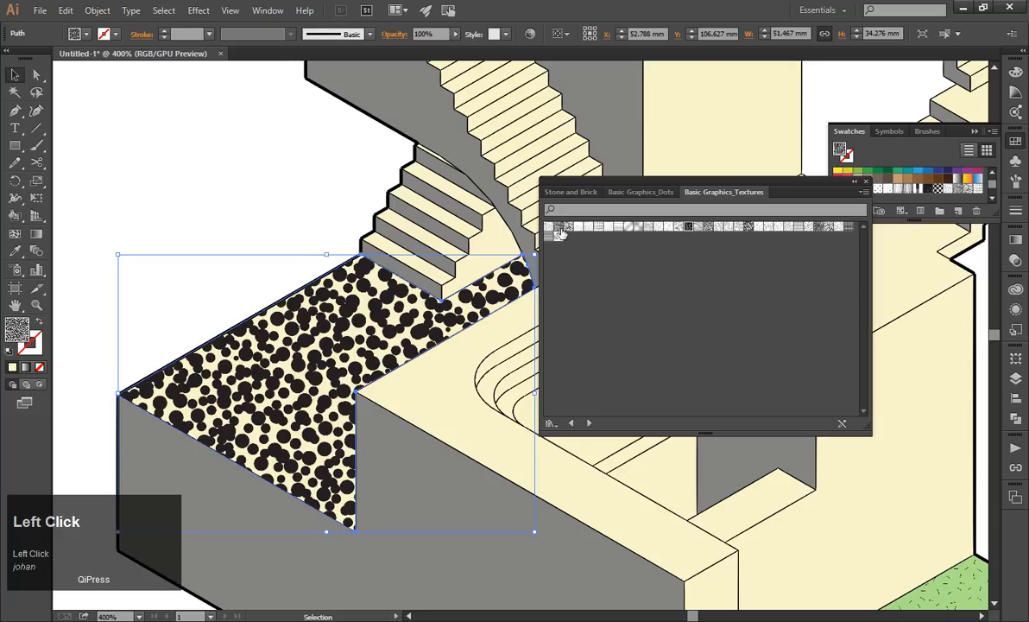
click(608, 228)
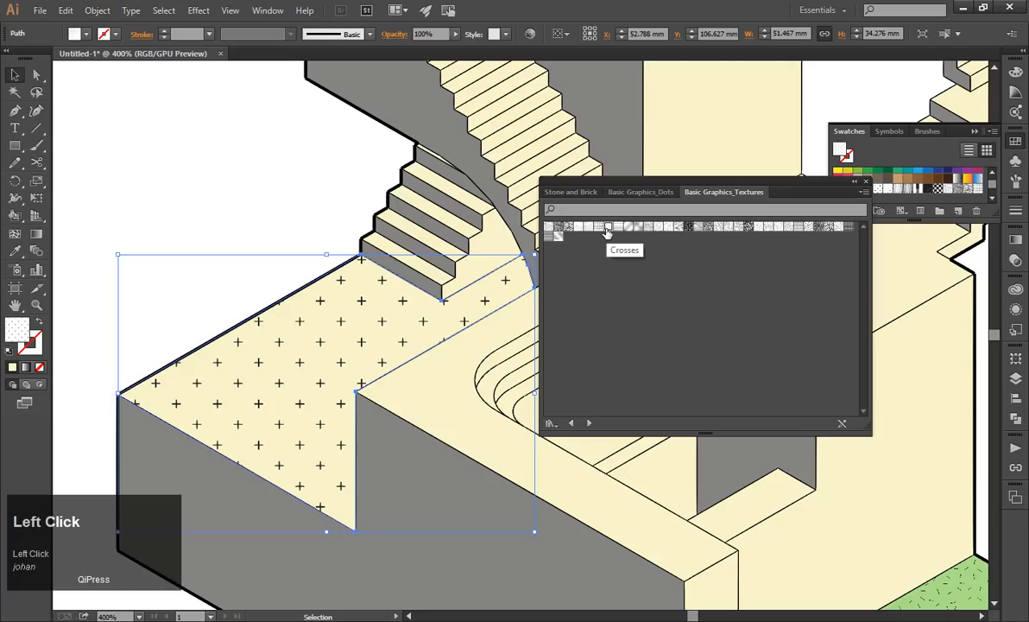
click(840, 227)
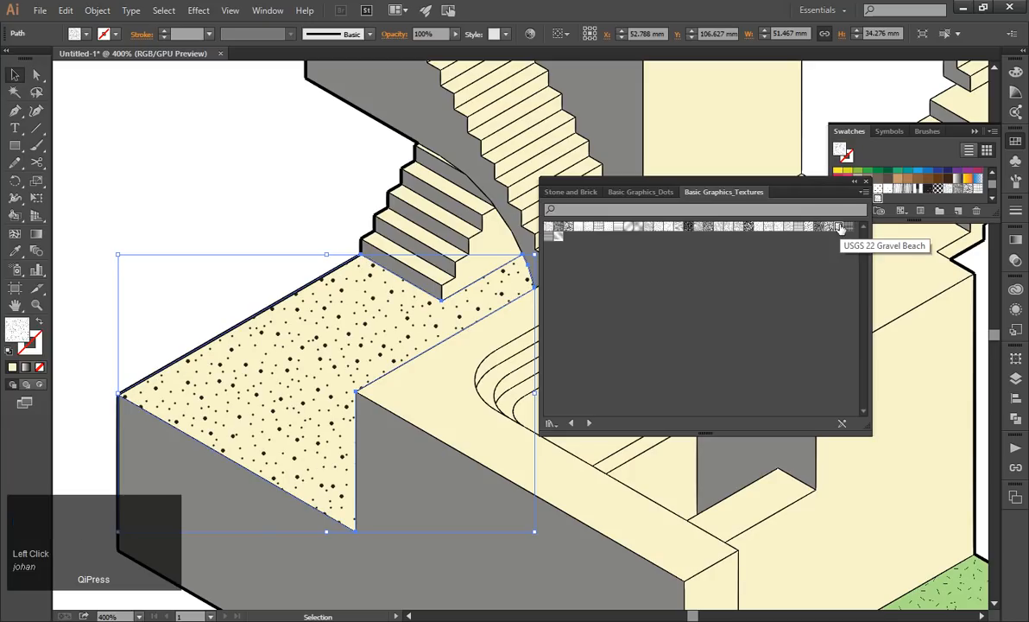
click(633, 193)
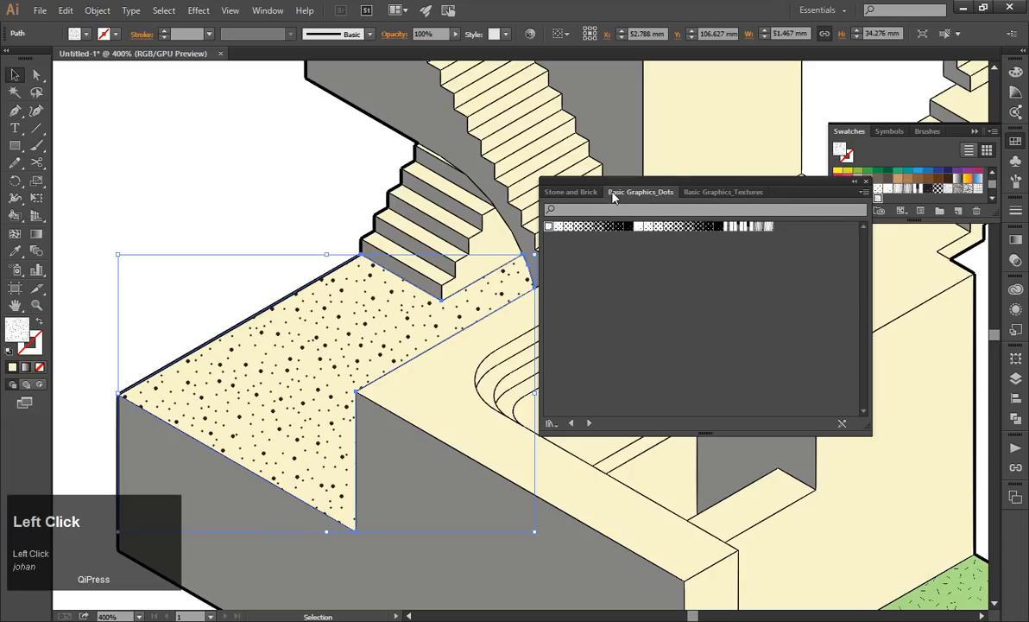
click(992, 133)
click(724, 309)
click(862, 193)
click(864, 192)
click(865, 193)
click(864, 192)
Open the Basic Graphics_Lines pattern library from the swatch libraries.
click(992, 132)
mouse_move(947, 444)
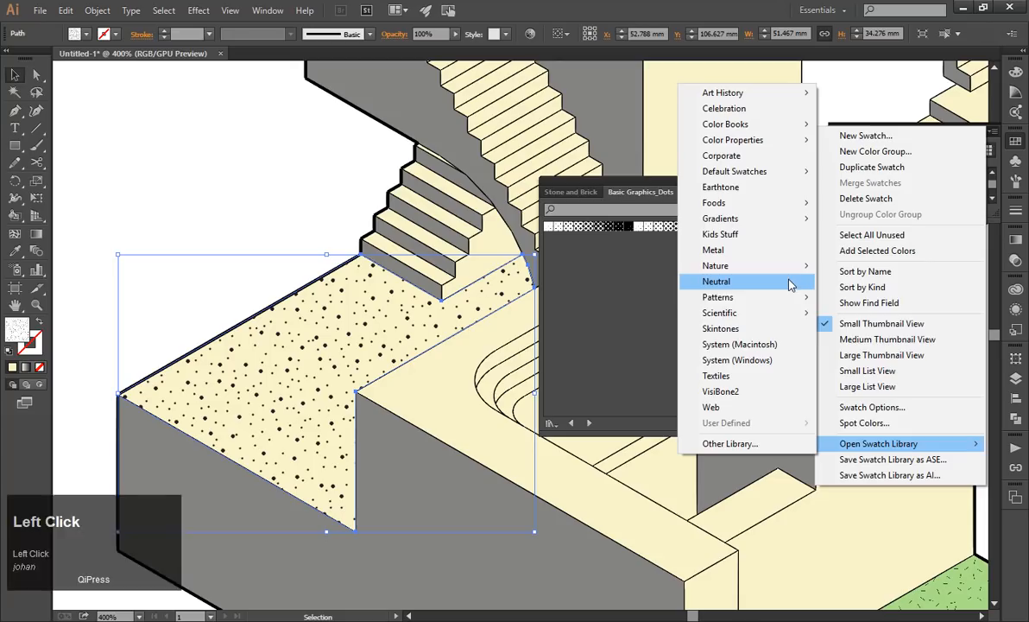
mouse_move(795, 296)
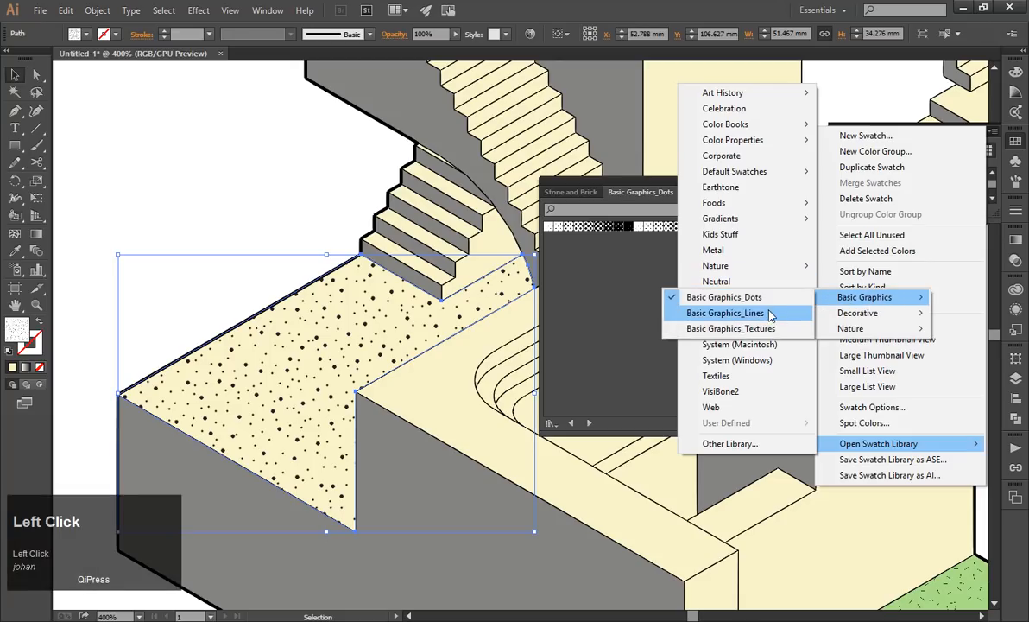
click(769, 313)
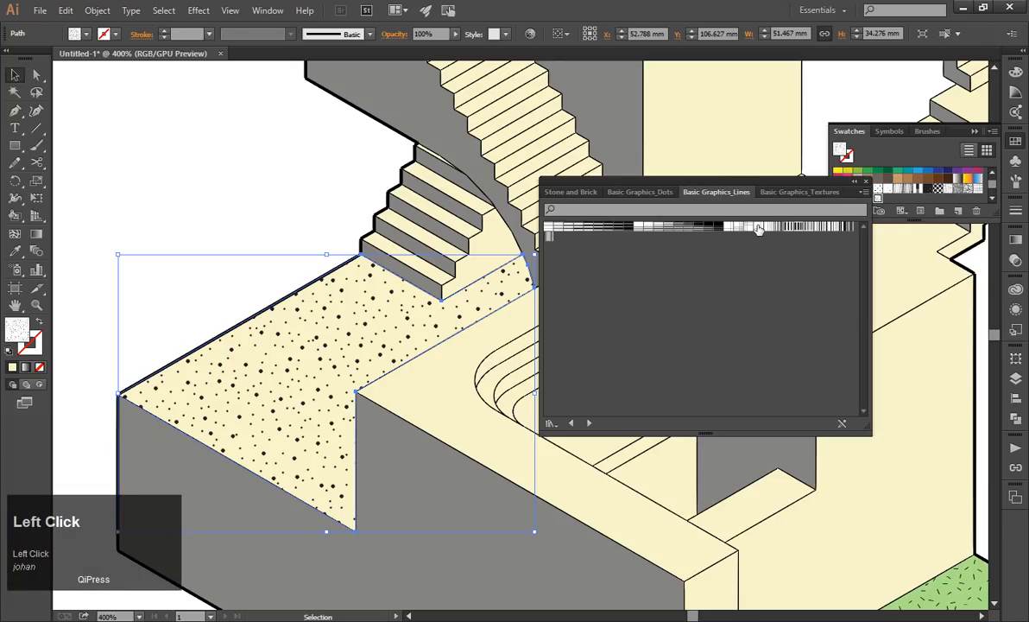
Try the Grid .5 inch Lines pattern and a finer grid pattern on the terrace face's duplicate.
click(758, 227)
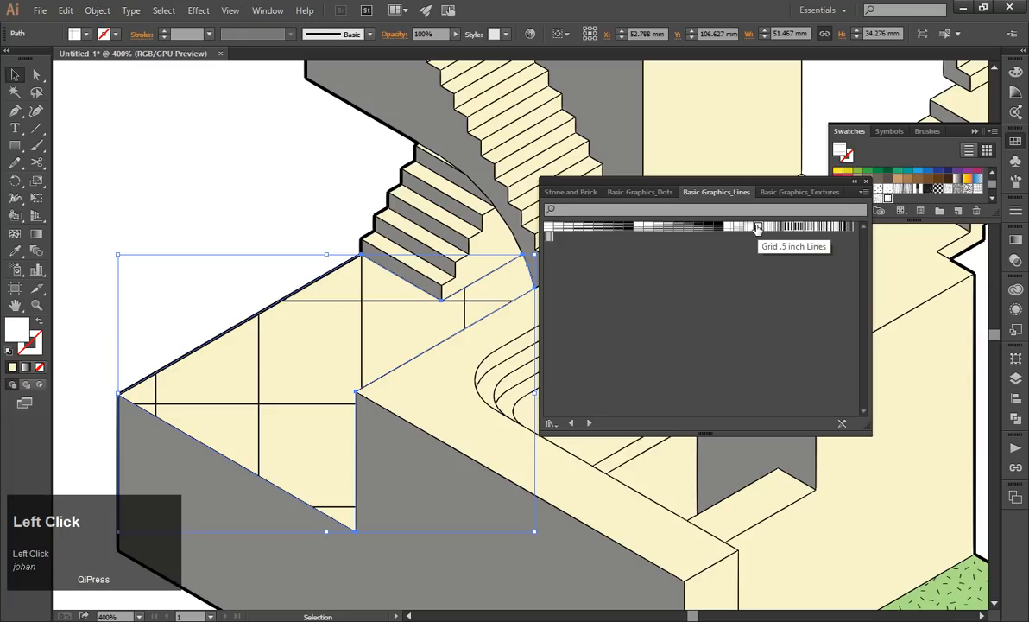
click(739, 229)
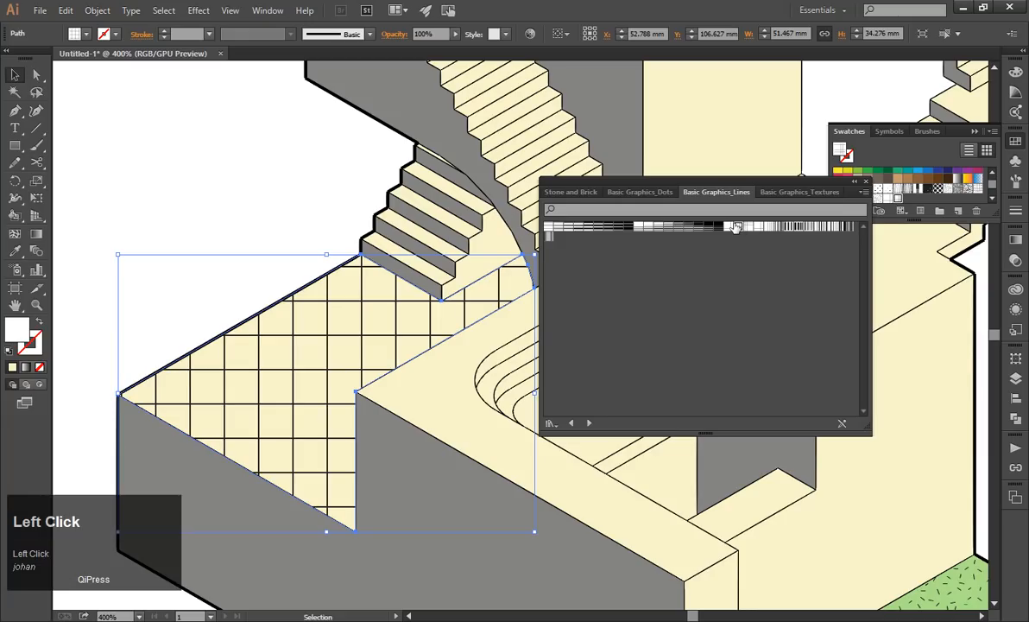
drag(636, 181, 682, 190)
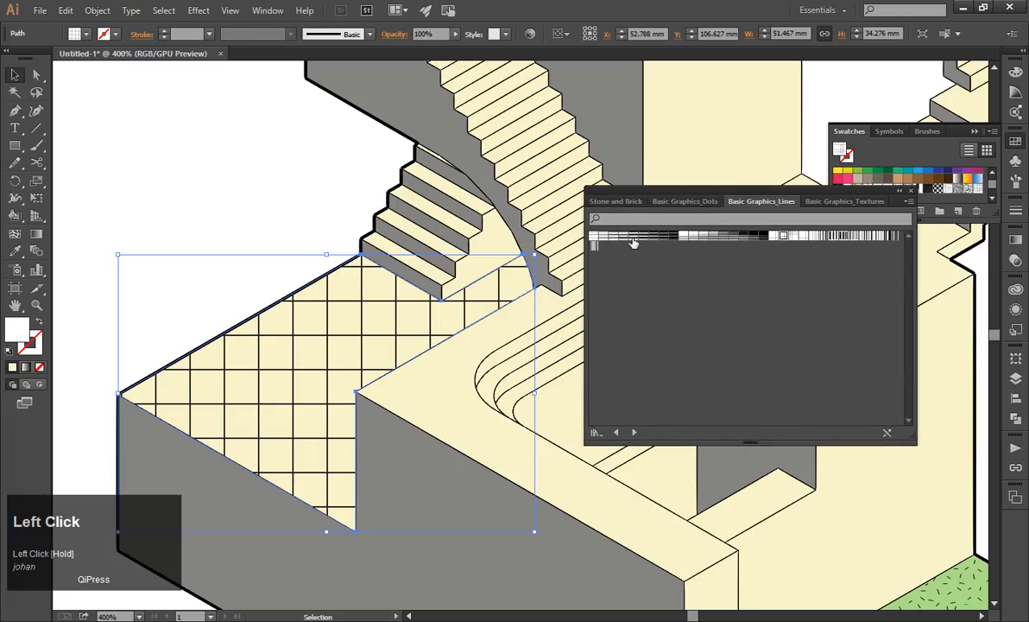
Try several horizontal stripe patterns on the terrace face's duplicate, ending with the first pattern in the Lines library.
click(615, 241)
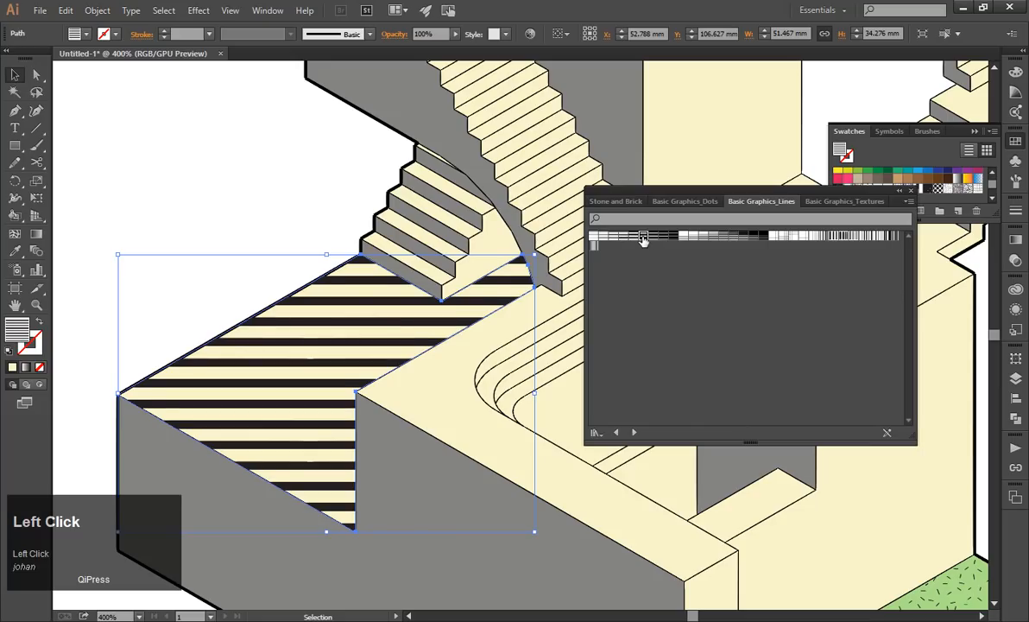
click(641, 241)
click(594, 239)
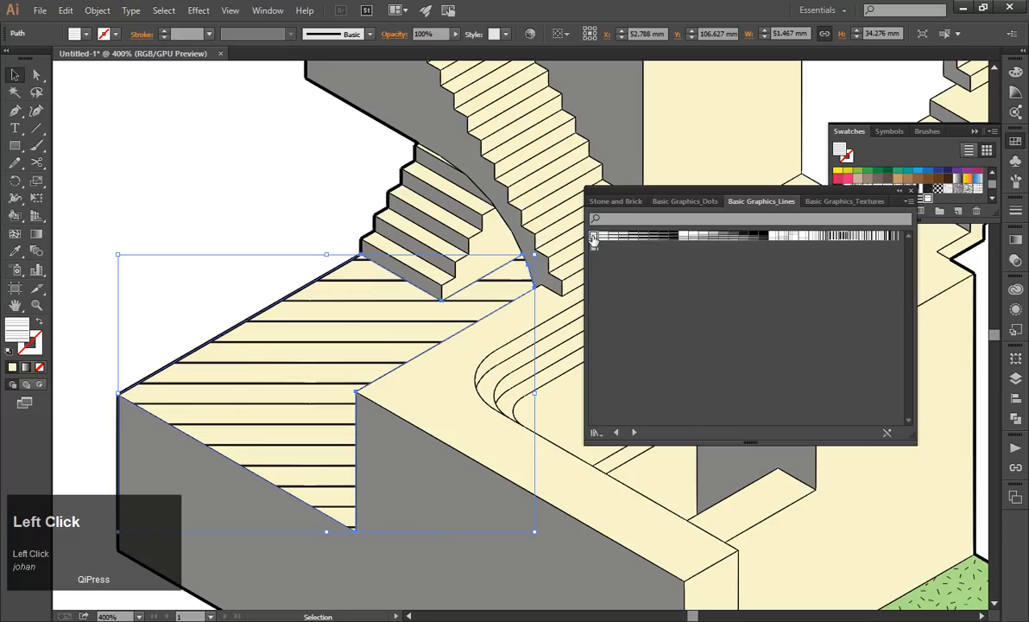
Try irregular vertical line patterns on the terrace face's duplicate, ending with Undulating Coarse Lines.
scroll(316, 312, down, 3)
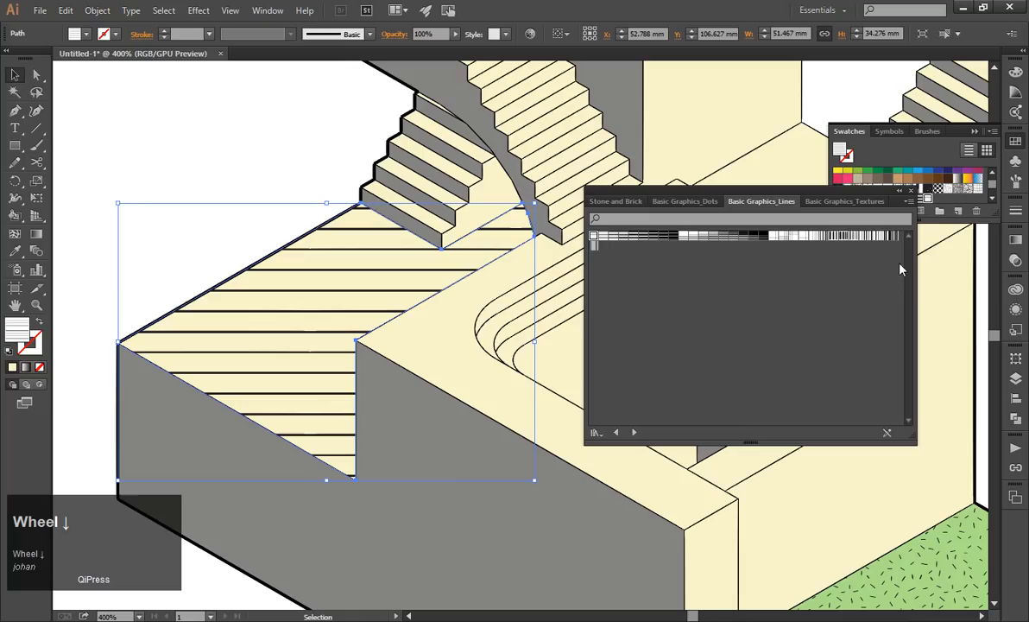
click(891, 237)
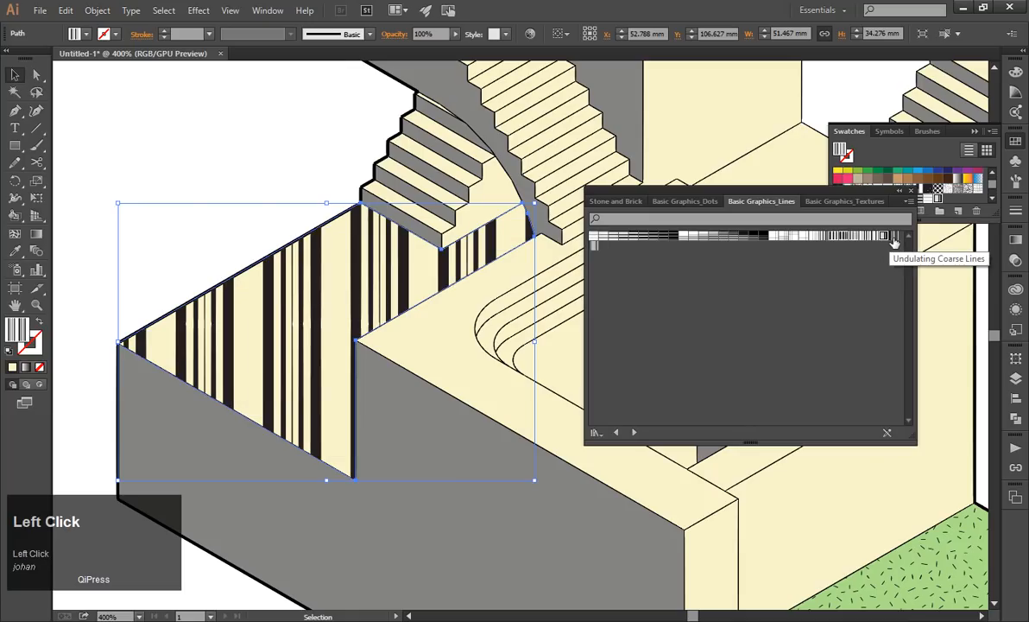
click(830, 235)
alt+scroll(388, 287, down, 4)
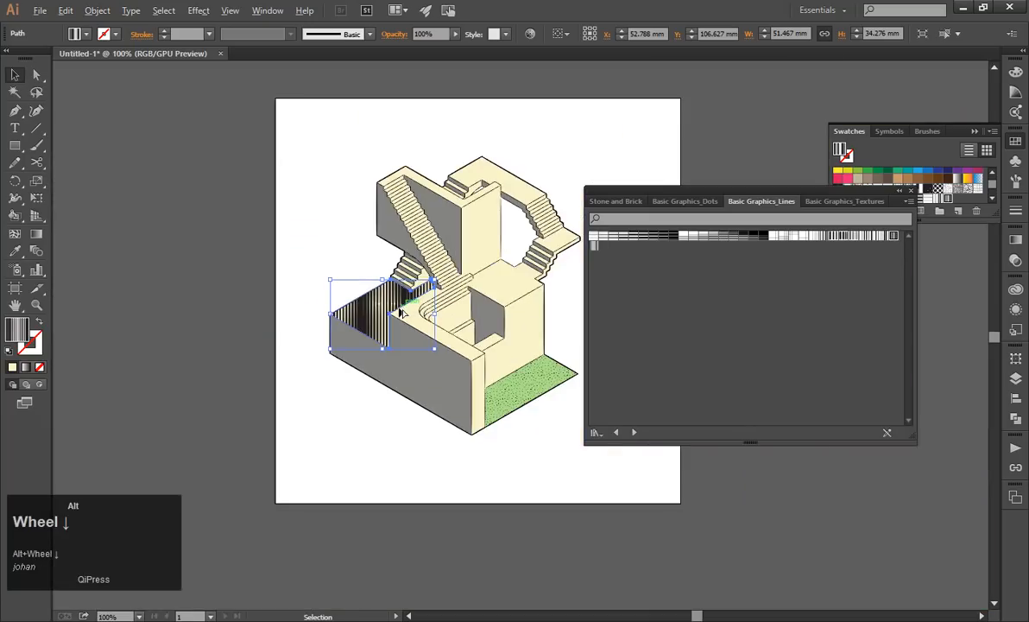
alt+scroll(402, 312, up, 2)
Compare horizontal line densities on the terrace face's duplicate, starting with 6 lpi 90% and ending with 6 lpi 10%.
click(763, 235)
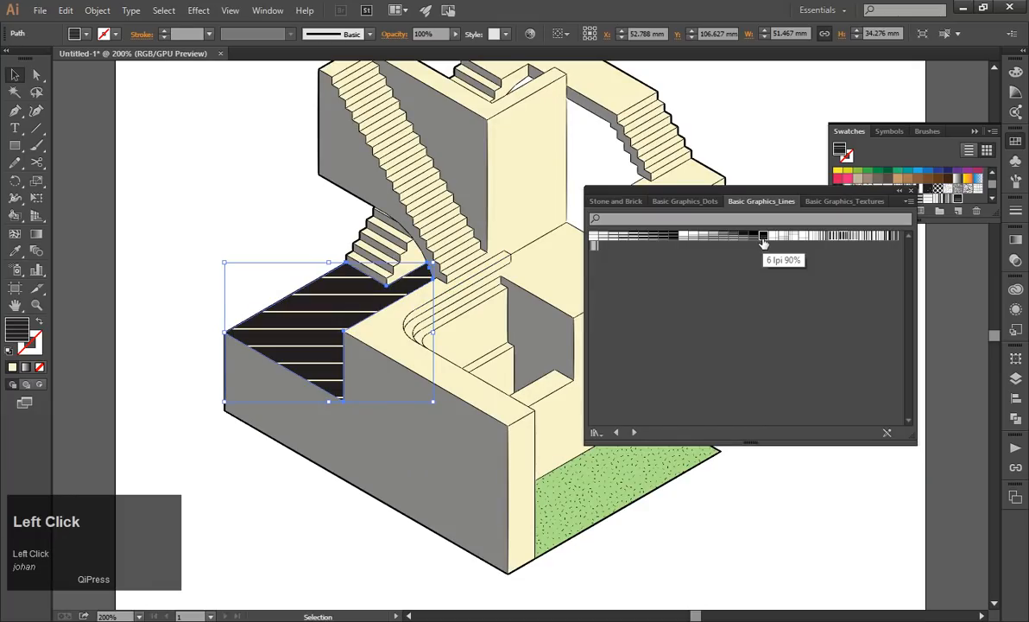
click(593, 238)
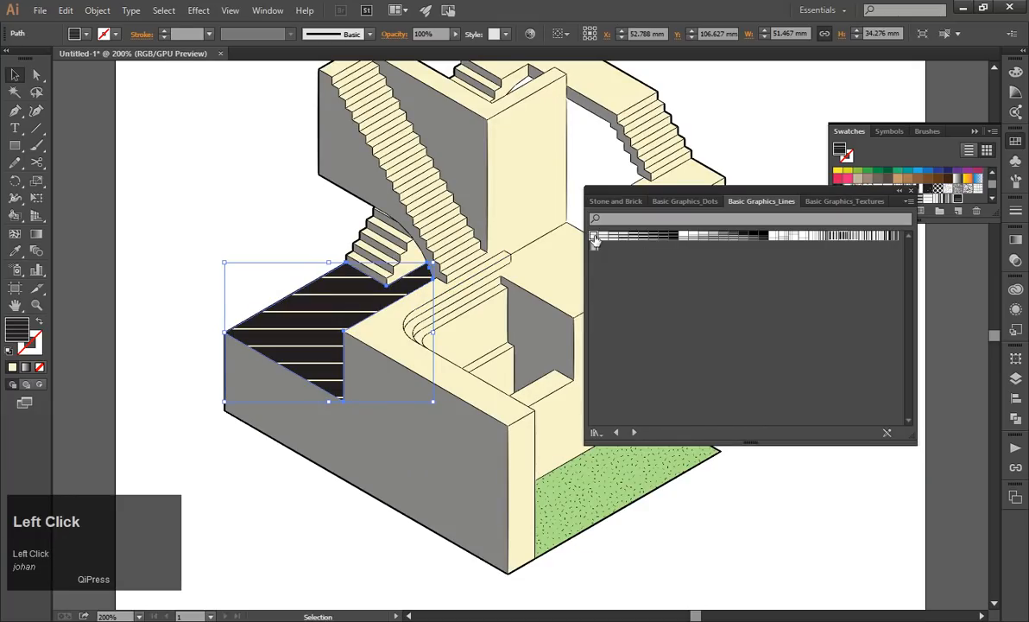
click(684, 238)
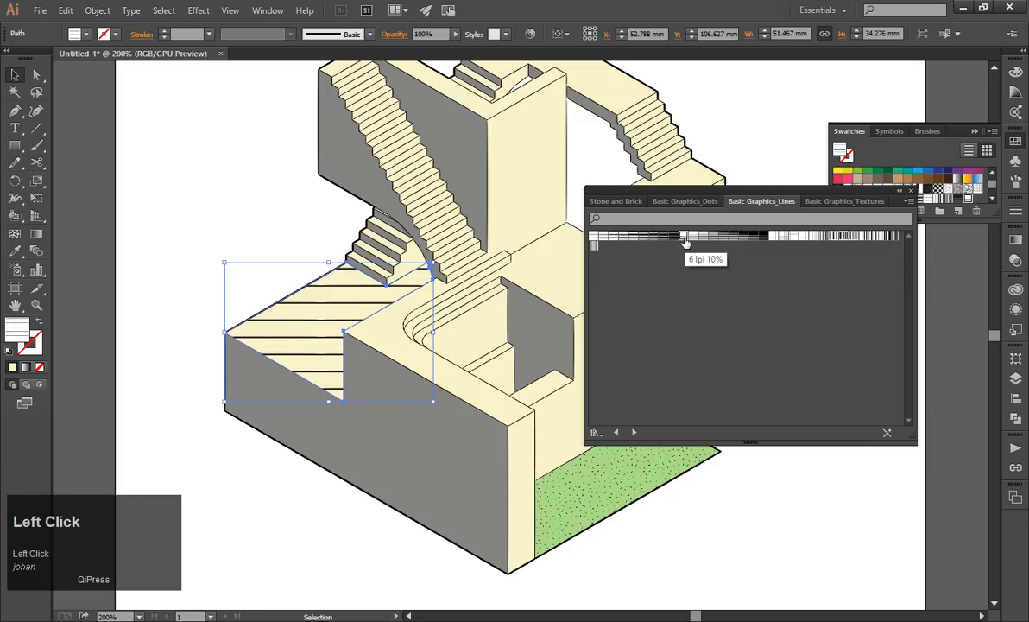
alt+scroll(293, 294, down, 2)
alt+scroll(298, 289, up, 2)
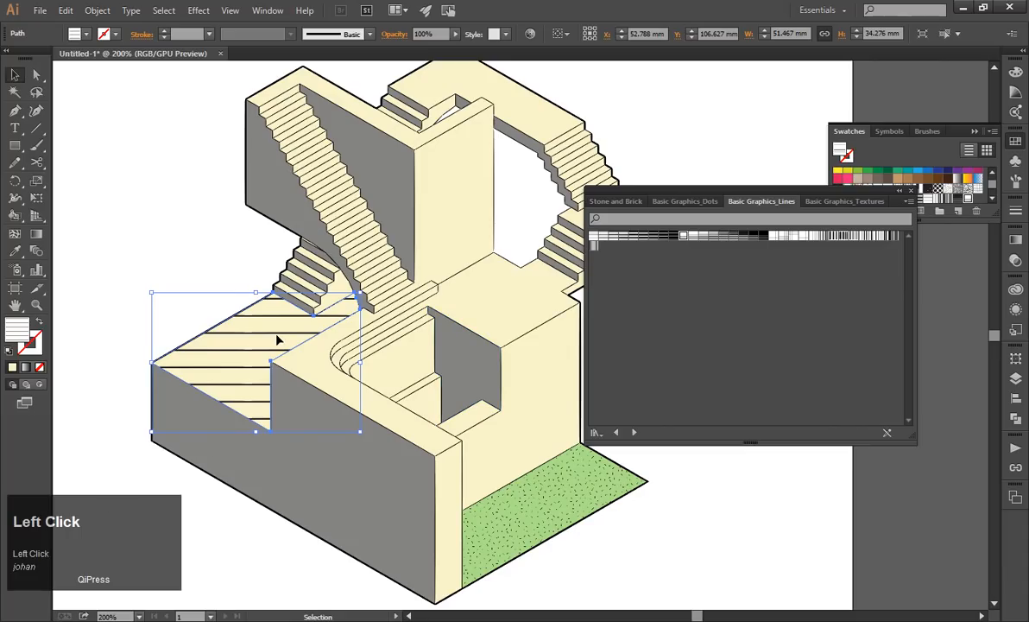
drag(281, 340, 234, 360)
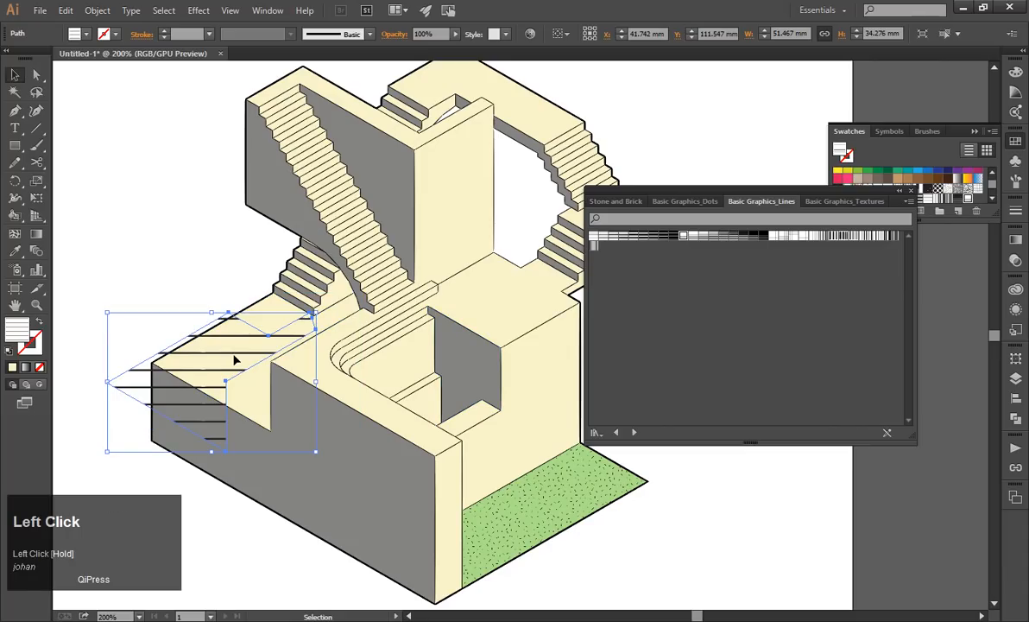
key(Delete)
click(277, 175)
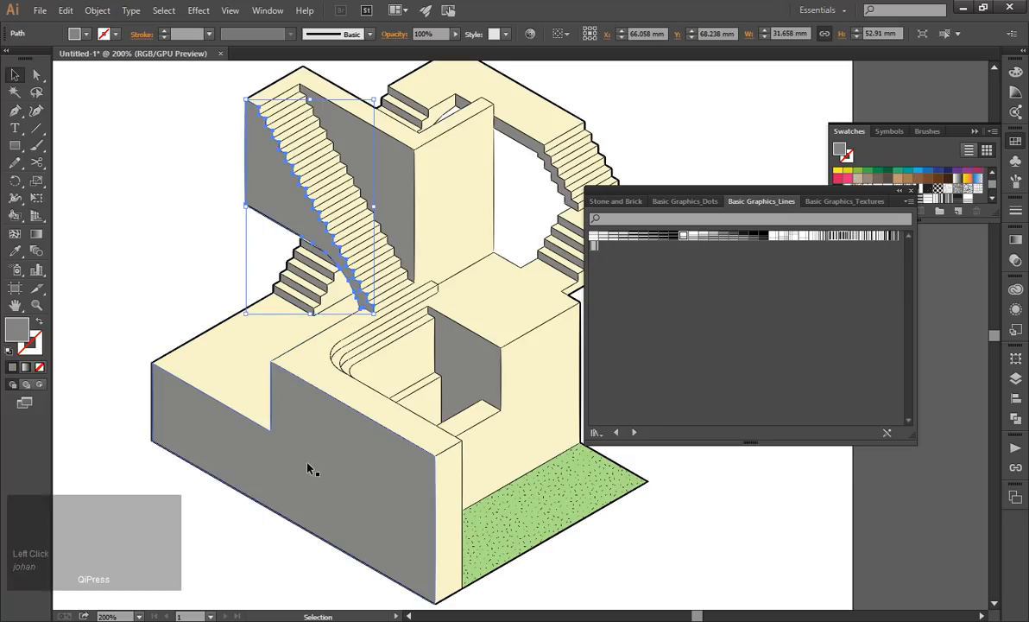
key(ctrl+z)
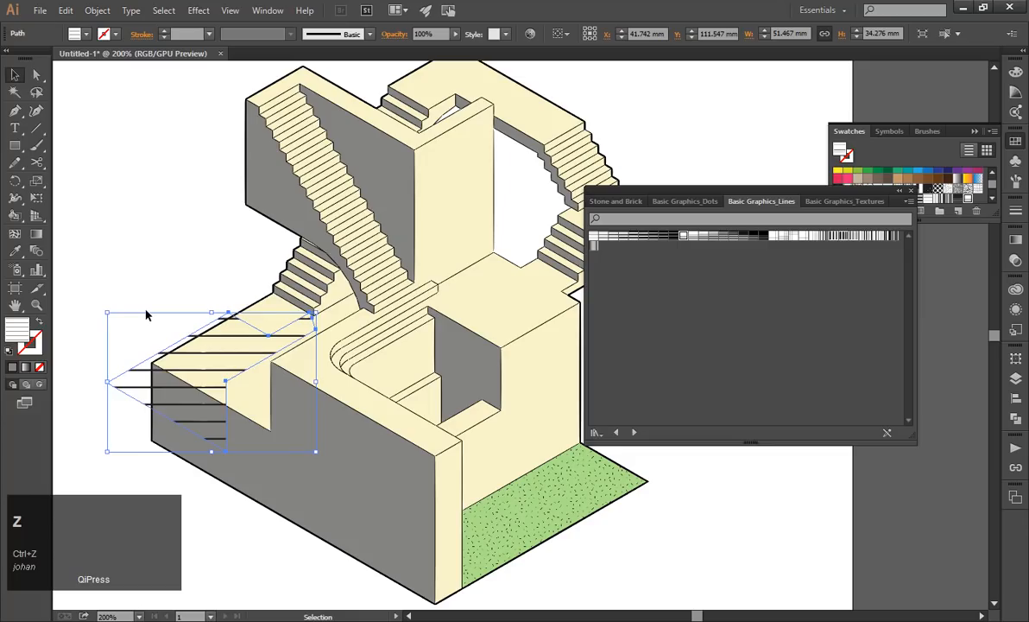
key(ctrl+z)
Try 6 lpi 20% and several Basic Graphics_Textures patterns on the terrace face's duplicate, ending with a Circle Lines fill.
click(692, 235)
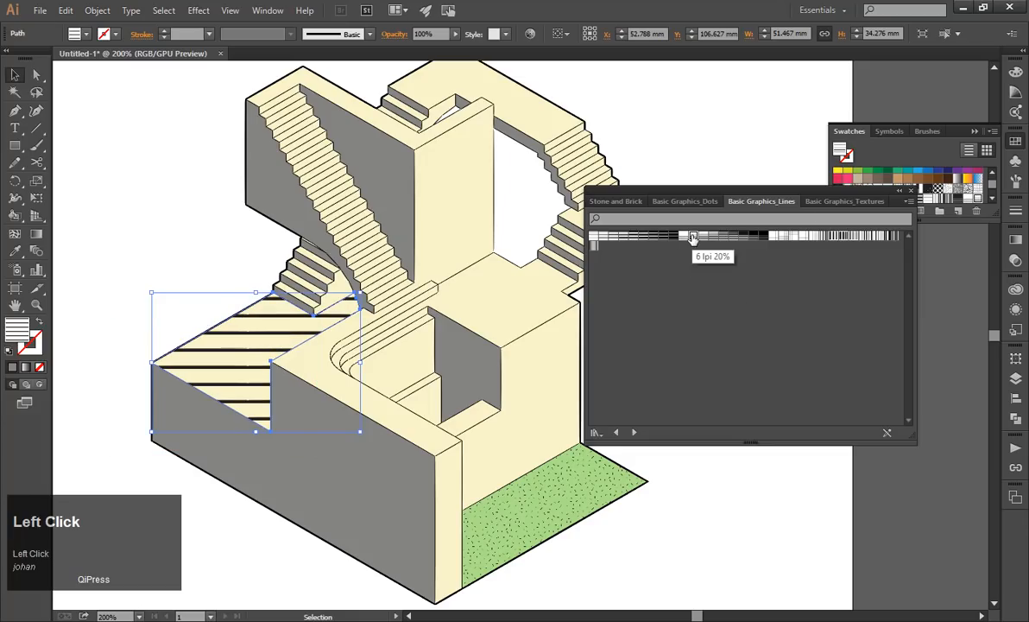
click(834, 201)
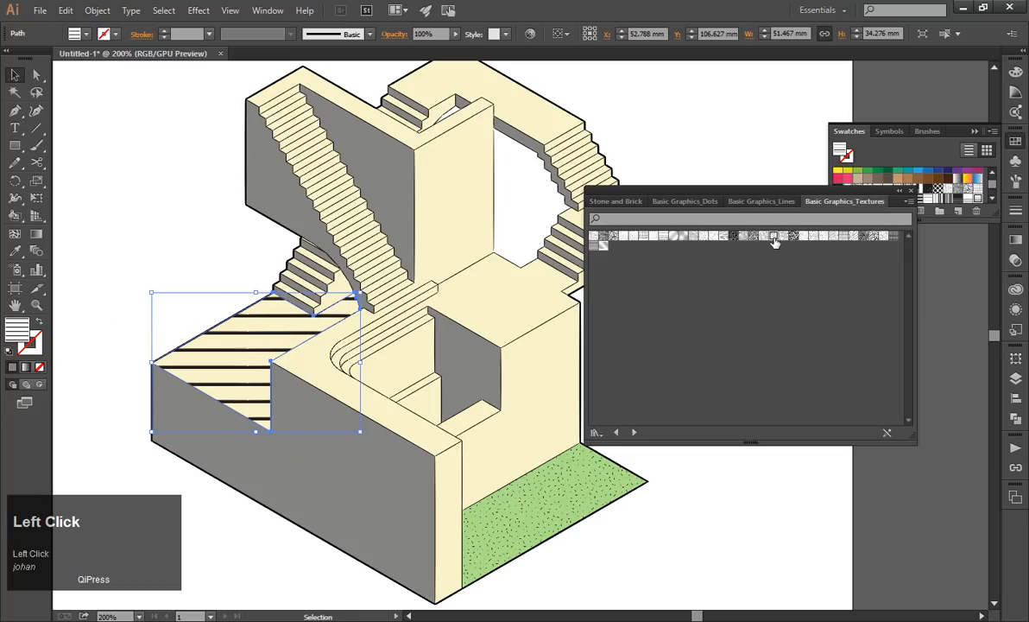
click(775, 241)
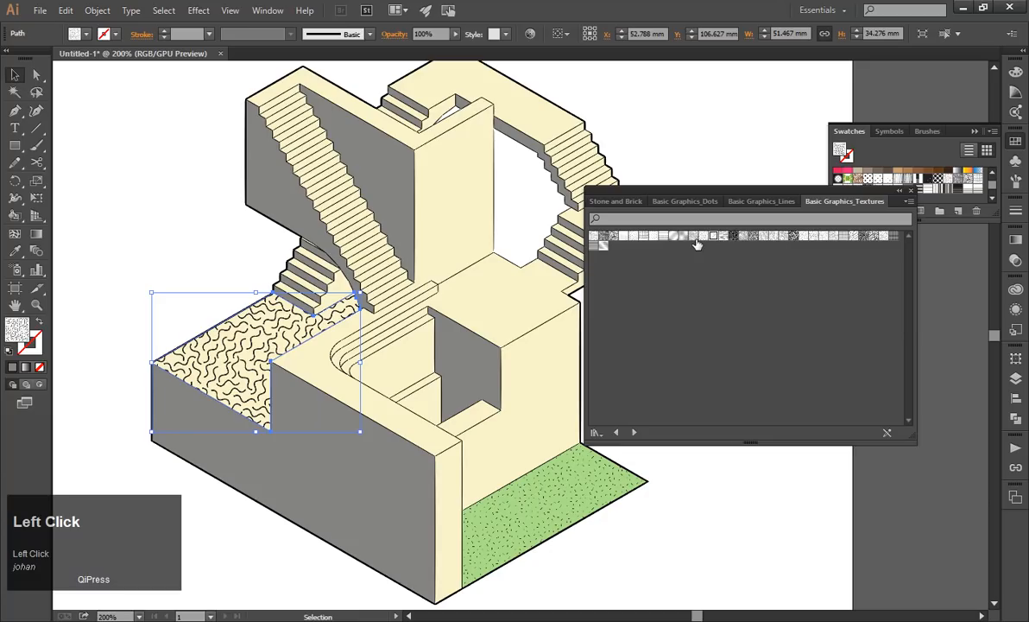
click(688, 237)
click(664, 236)
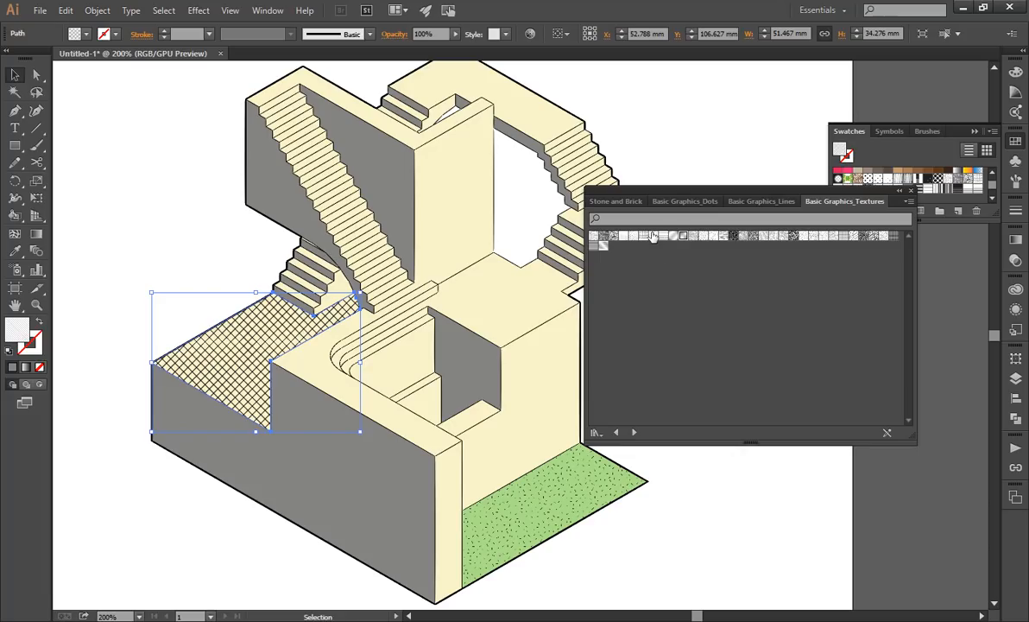
click(644, 237)
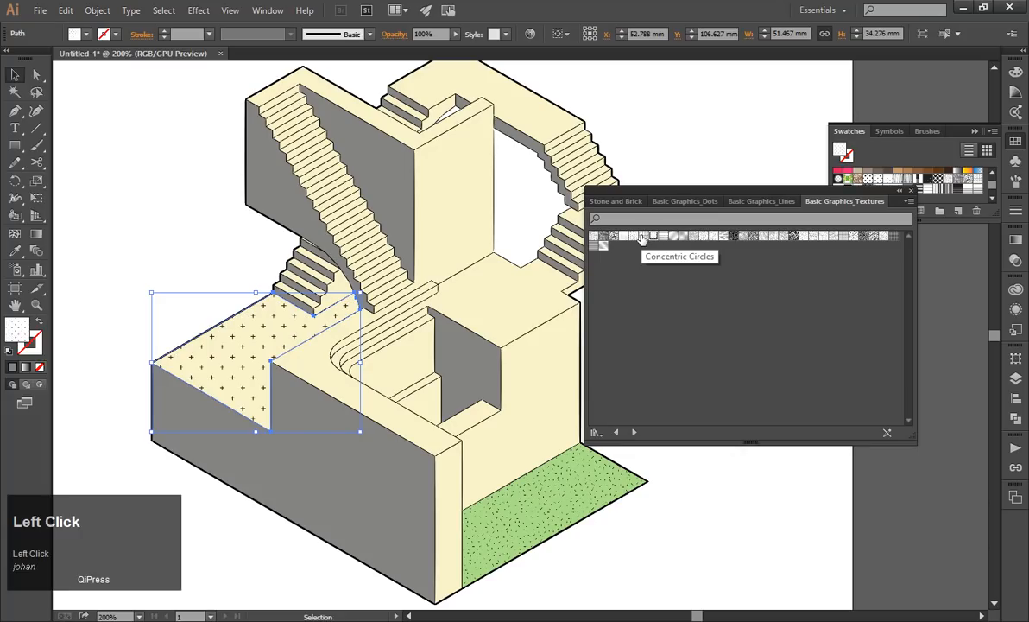
click(643, 236)
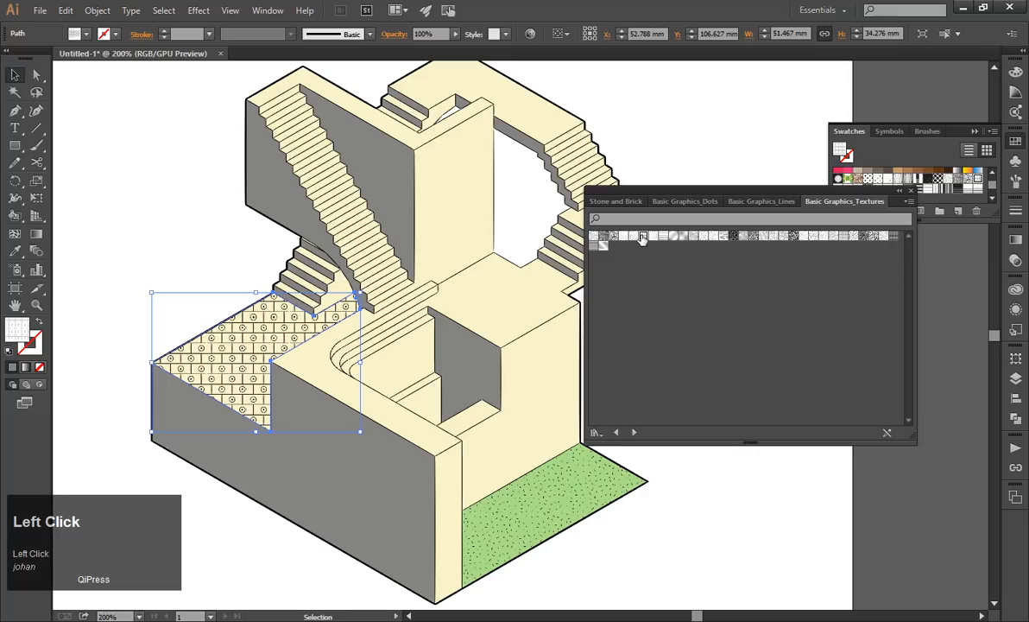
click(625, 236)
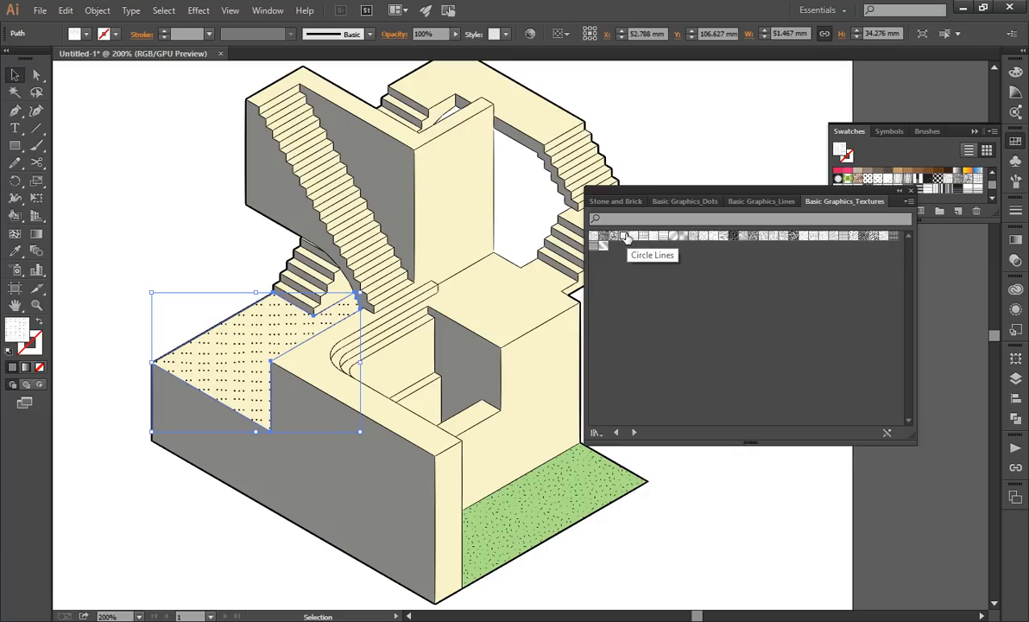
Try short-dash and crosshatch patterns on the terrace face's duplicate, ending with the irregular speckle pattern in the Basic Graphics_Textures library.
click(594, 237)
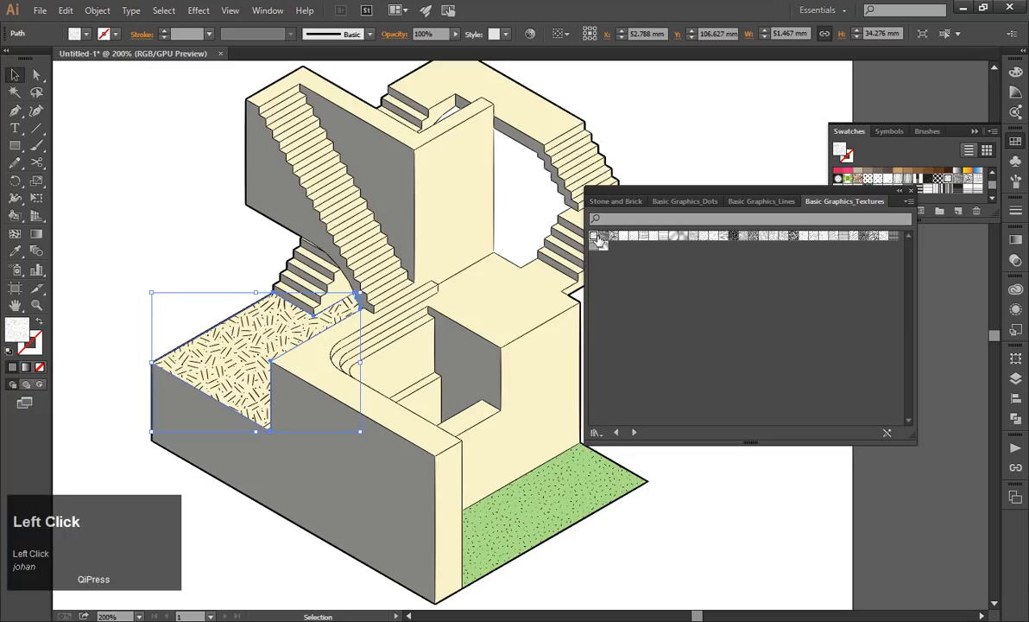
click(604, 238)
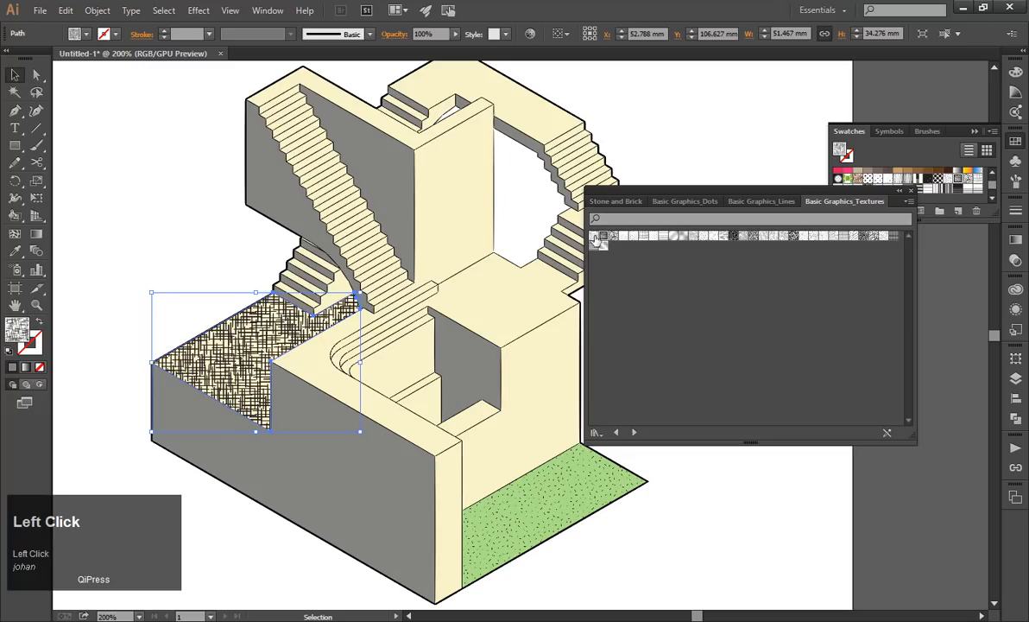
click(594, 237)
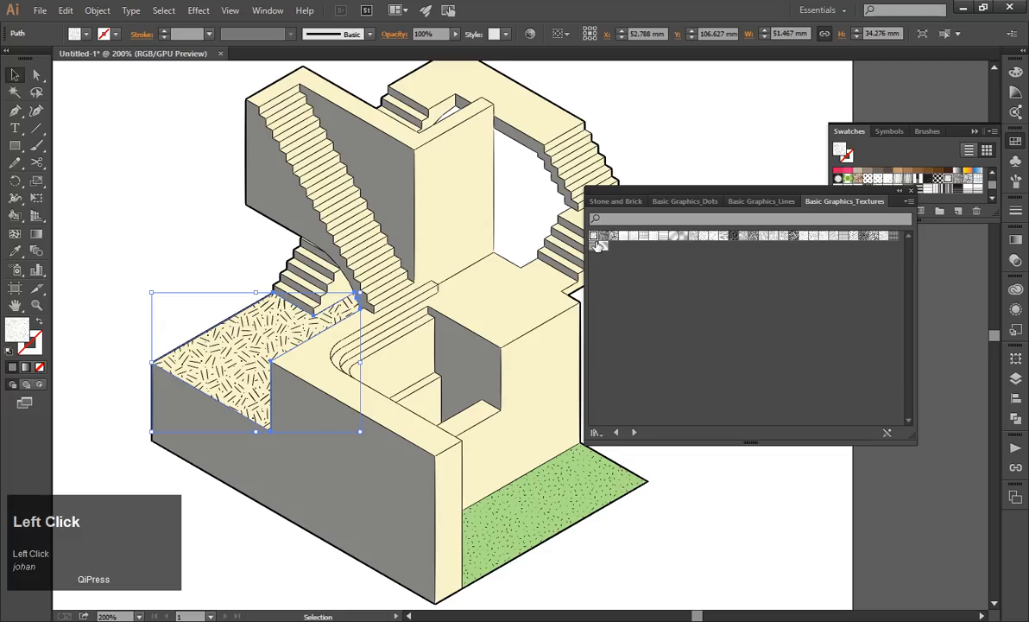
click(877, 236)
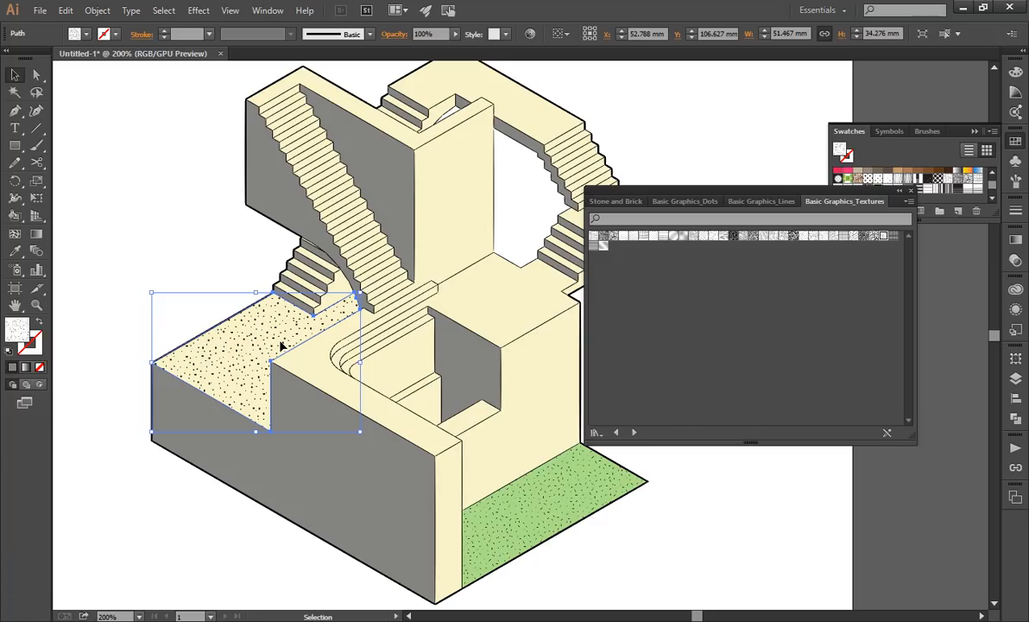
click(135, 276)
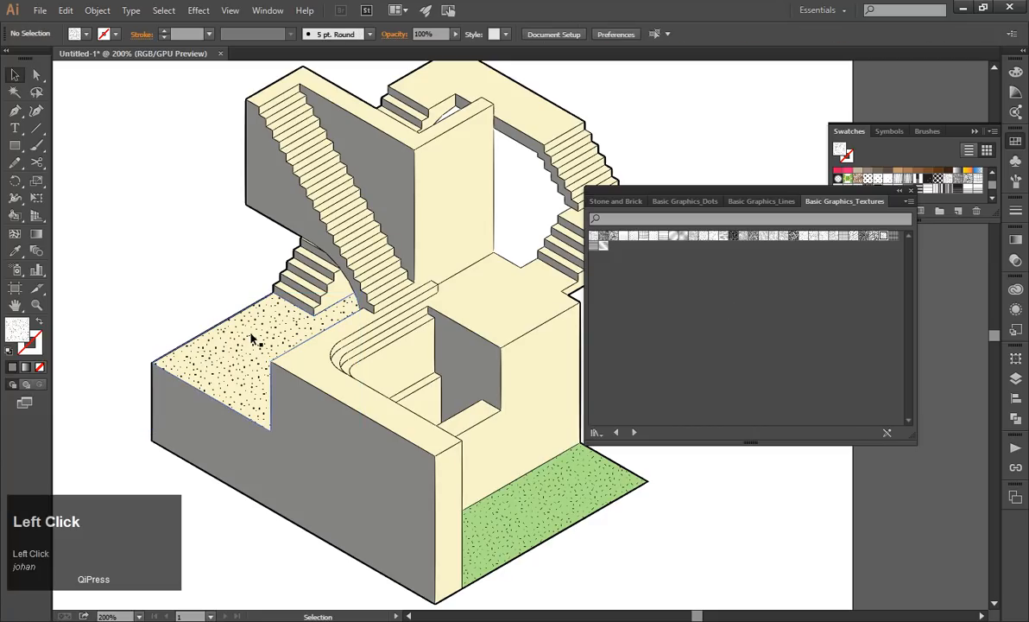
Scale only the speckle pattern of the terrace duplicate to 50%, with object transformation turned off.
scroll(382, 324, down, 3)
scroll(383, 324, up, 2)
click(200, 393)
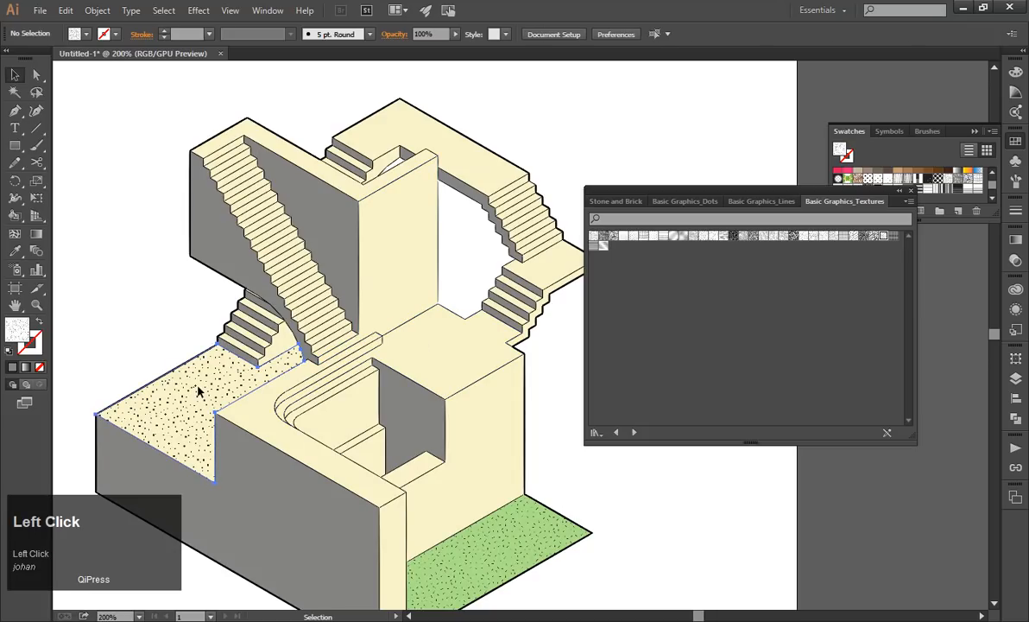
click(92, 12)
click(96, 12)
click(95, 13)
mouse_move(230, 28)
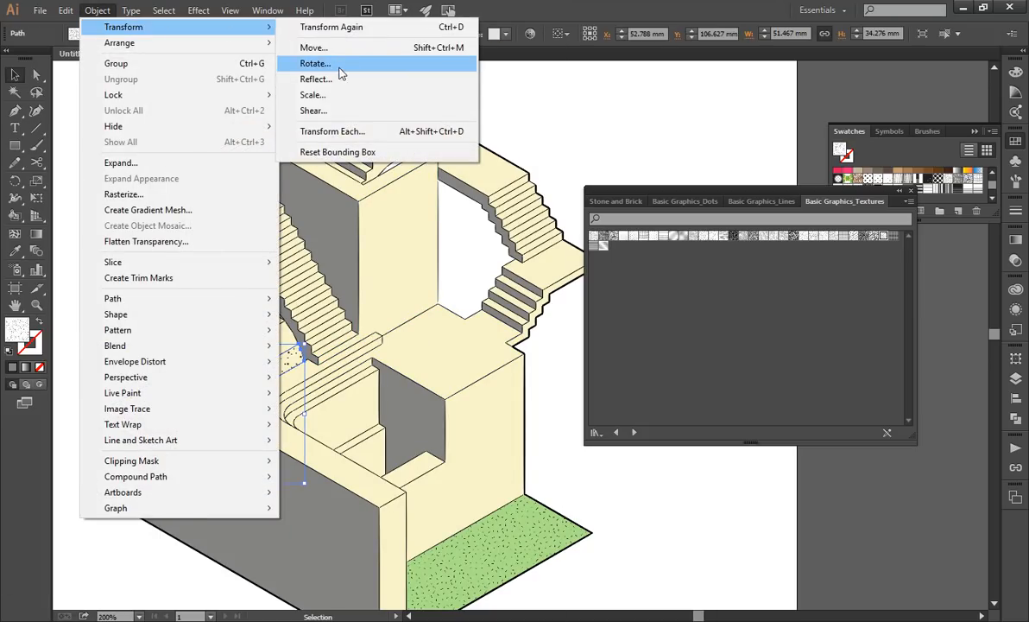
click(345, 94)
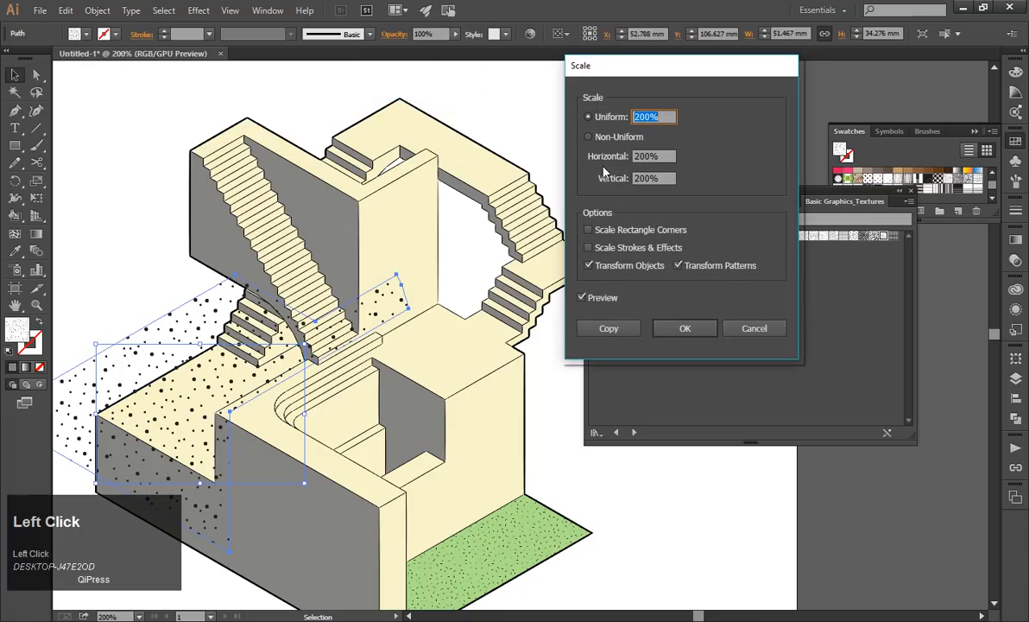
click(588, 265)
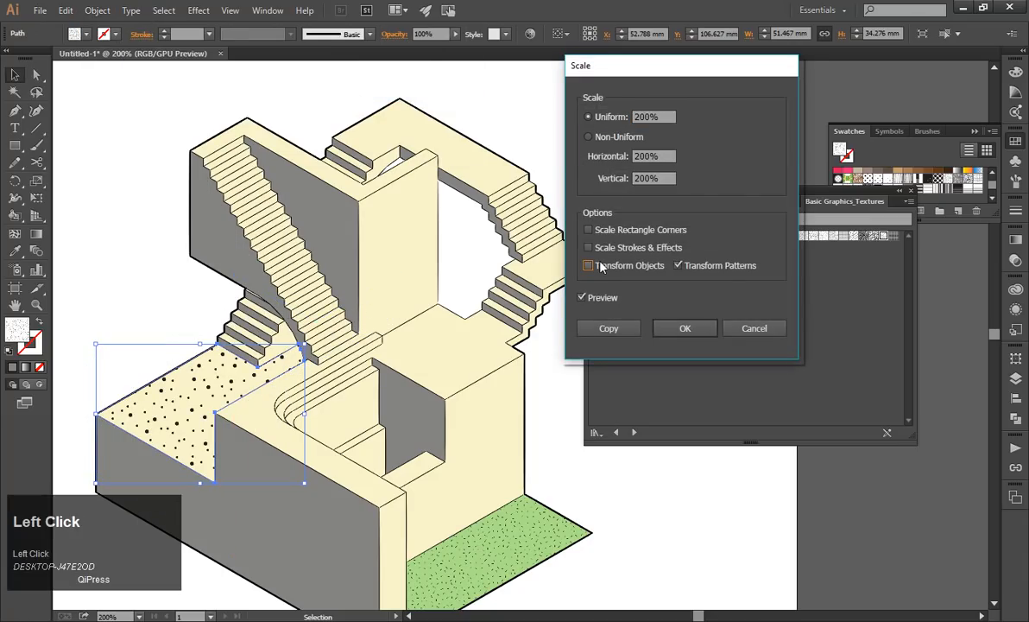
click(662, 114)
text(50)
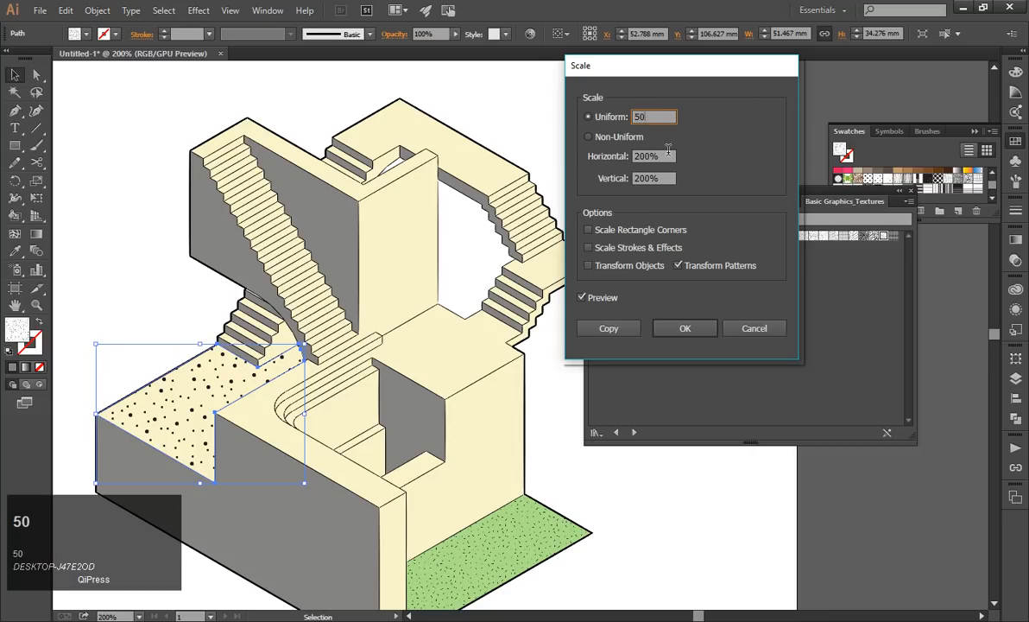
click(667, 156)
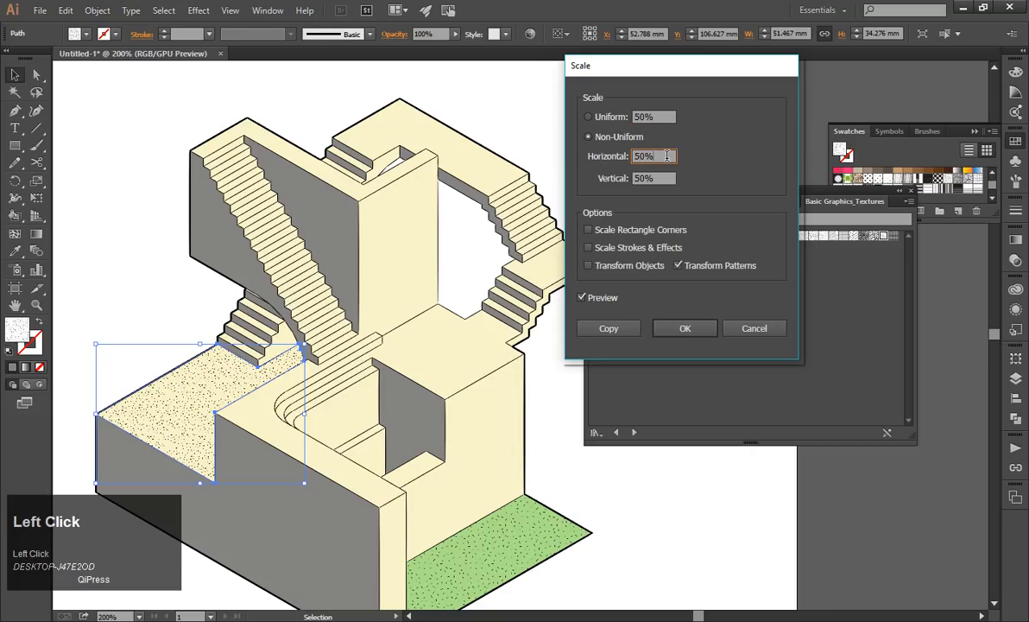
click(682, 327)
scroll(477, 285, down, 1)
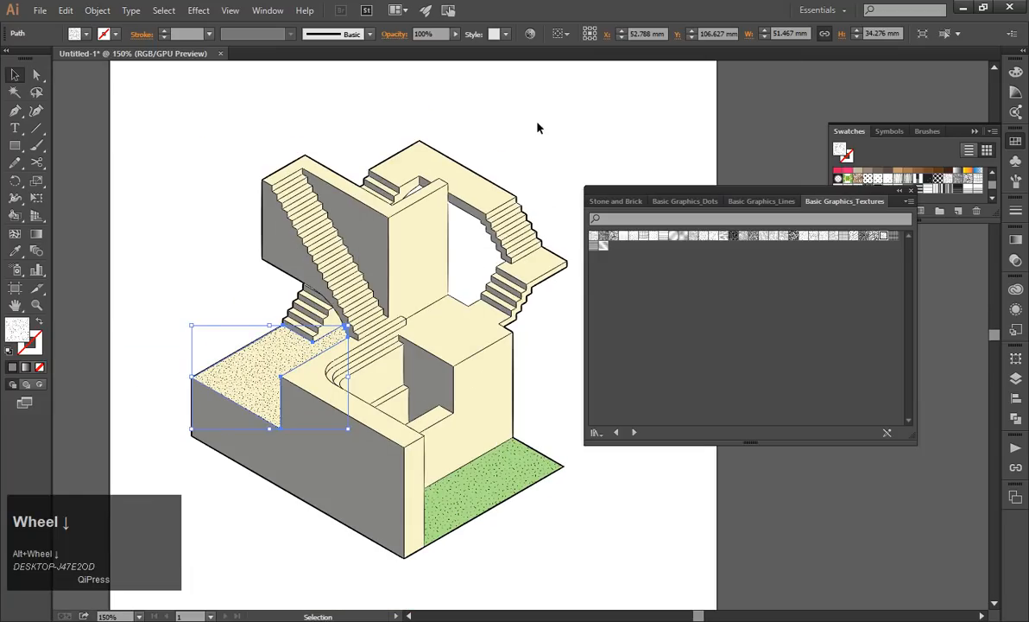
click(537, 128)
click(450, 328)
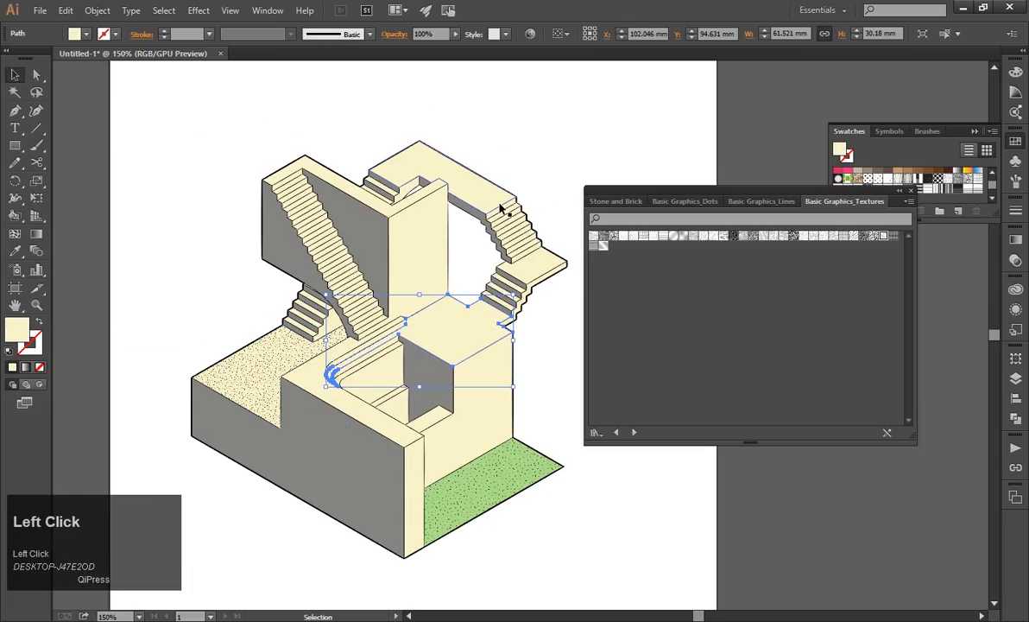
click(547, 143)
click(462, 337)
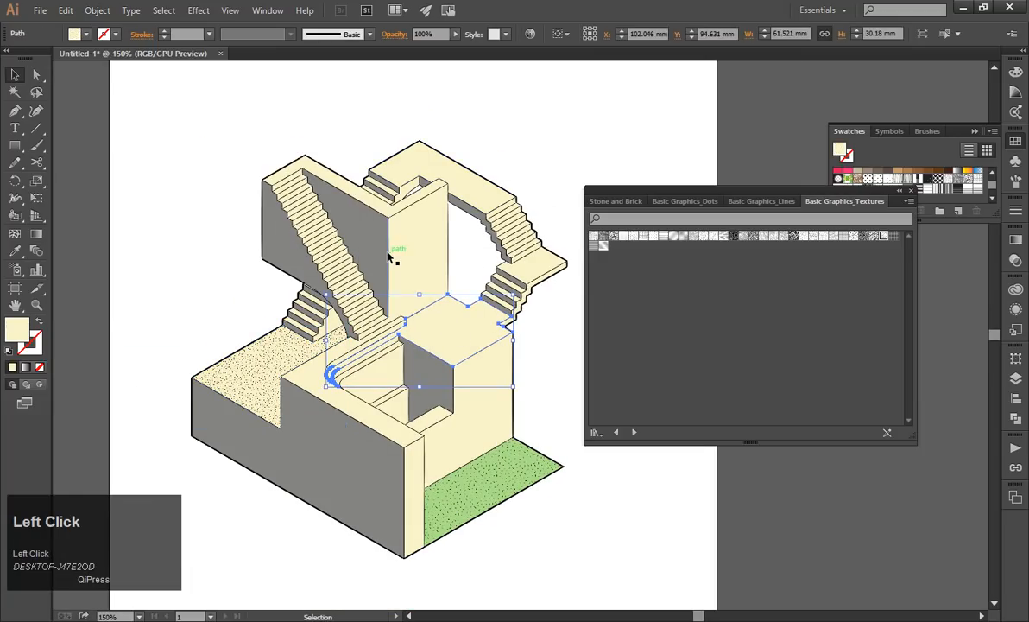
shift+click(440, 185)
alt+scroll(535, 276, up, 1)
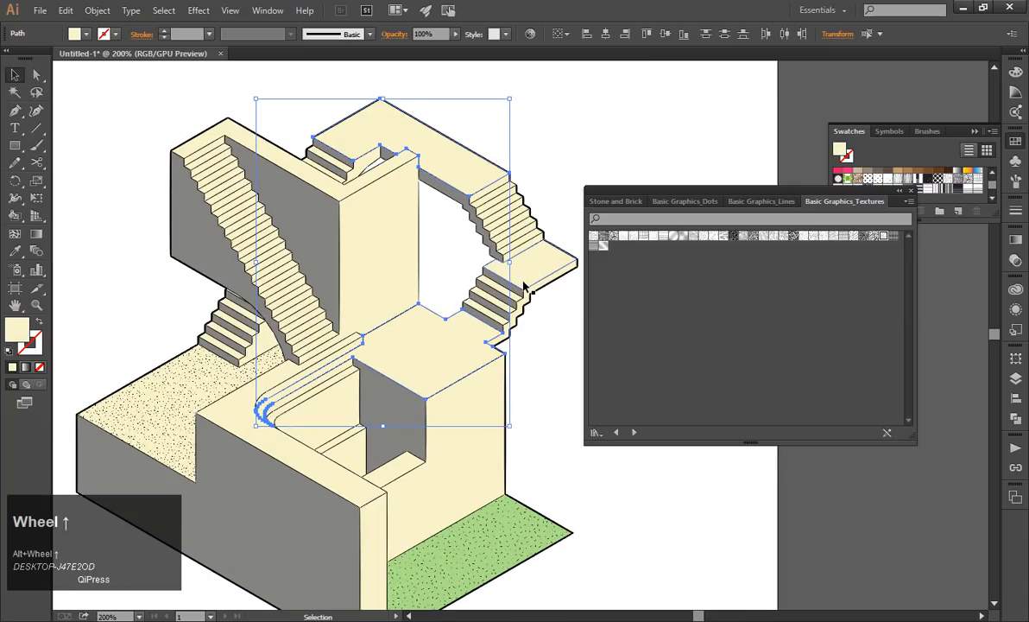
shift+click(259, 202)
alt+scroll(222, 169, up, 1)
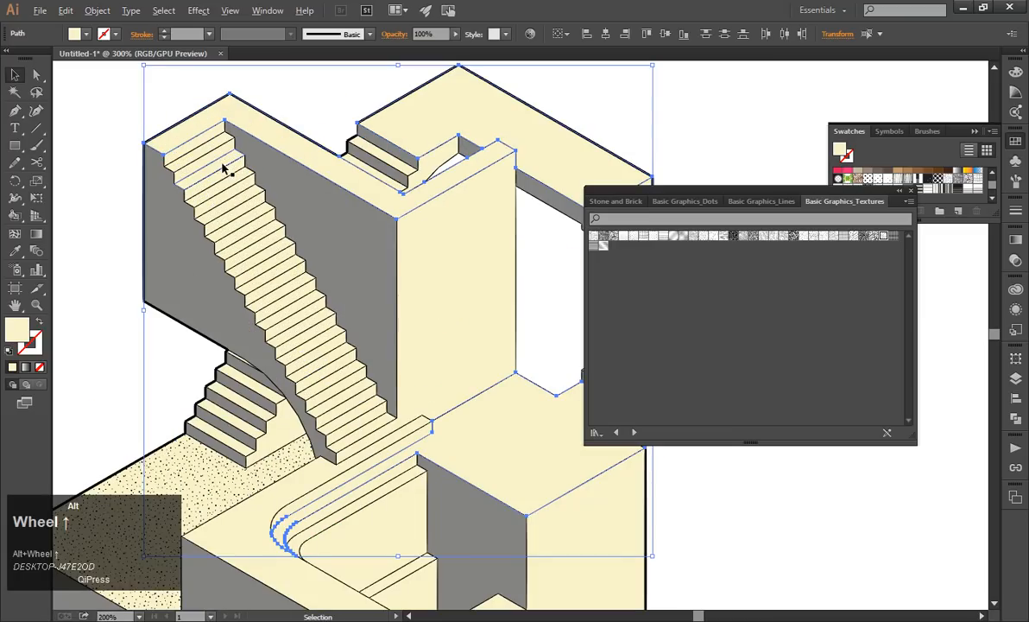
scroll(223, 169, down, 2)
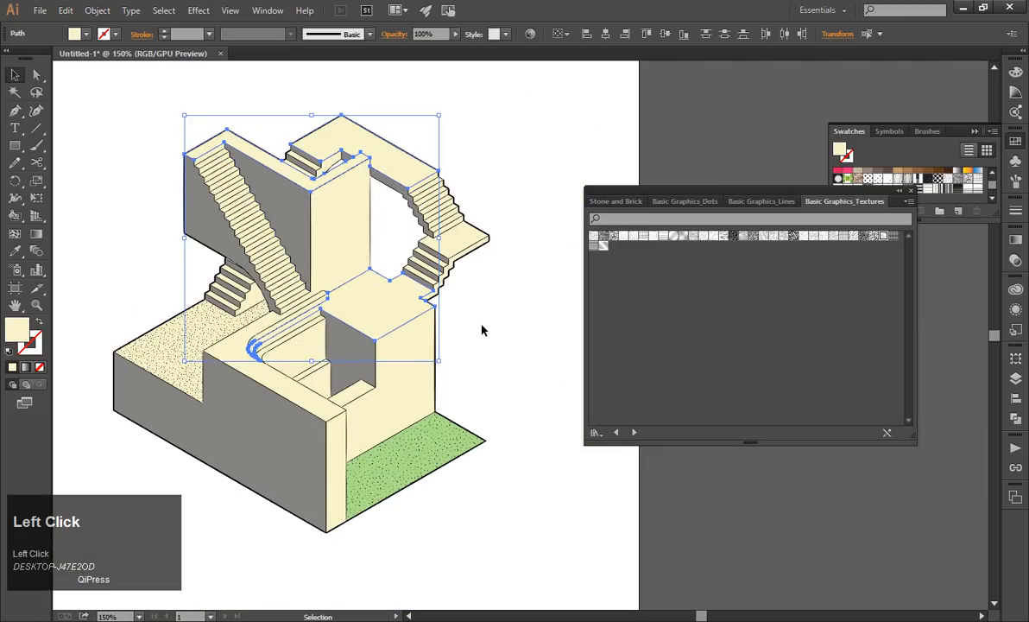
Duplicate in place the top face of the central platform together with its curved stair edge.
click(395, 302)
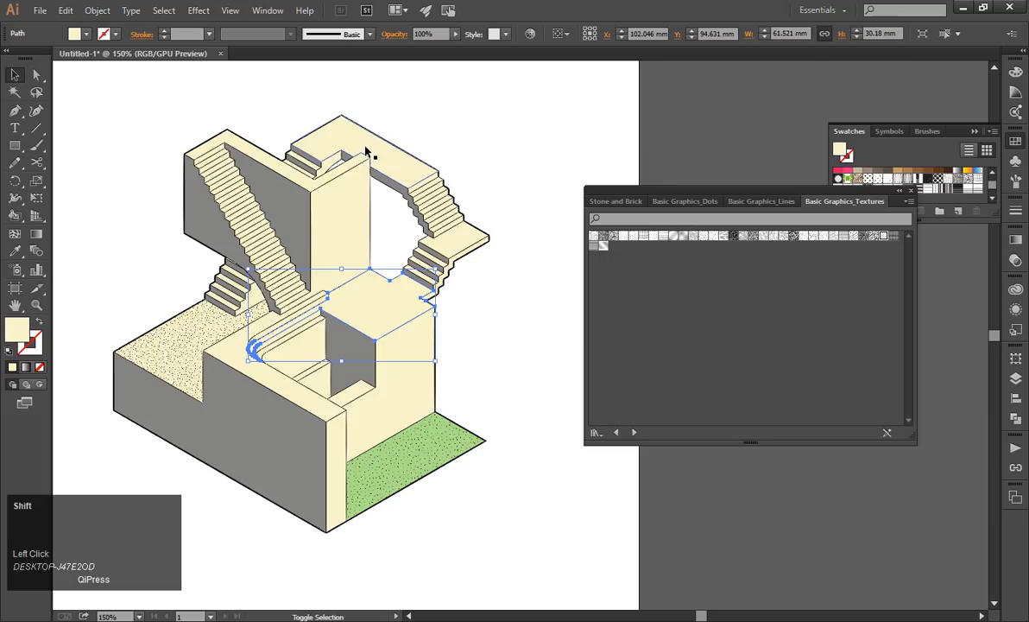
key(ctrl+c)
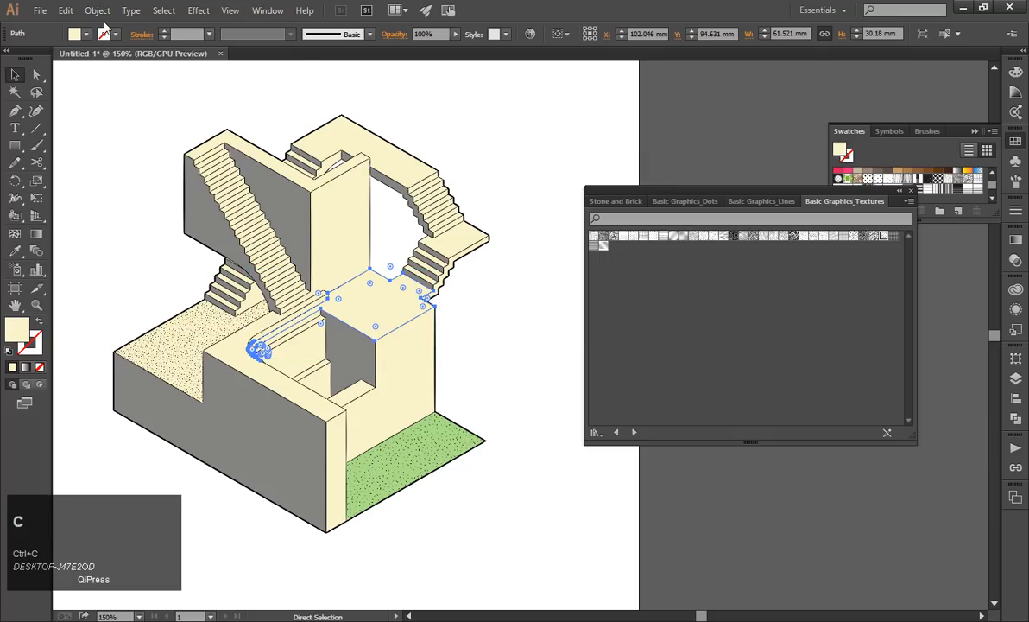
click(65, 11)
click(86, 137)
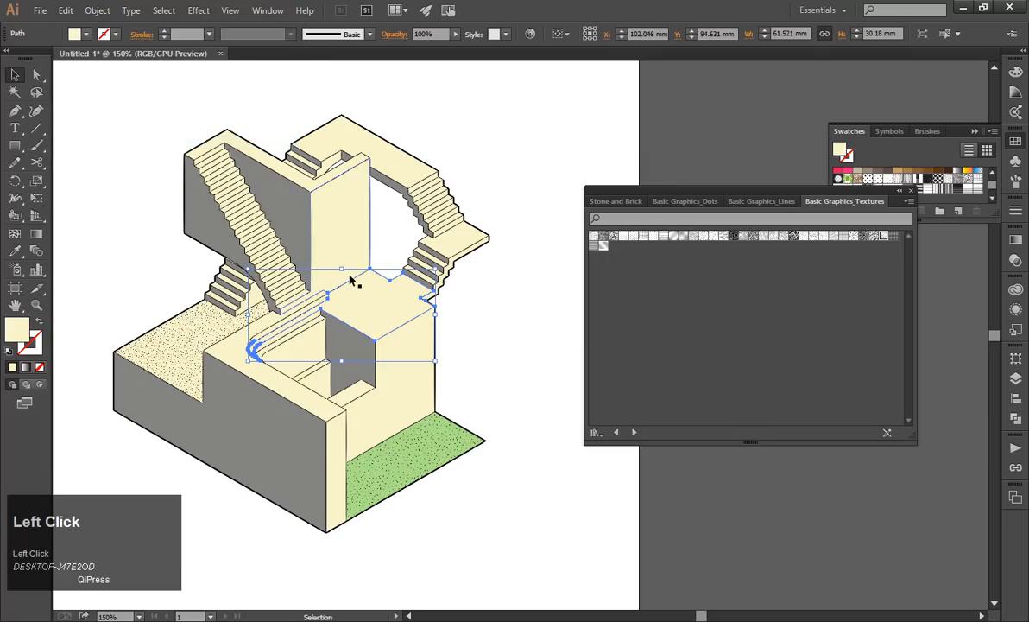
right_click(354, 288)
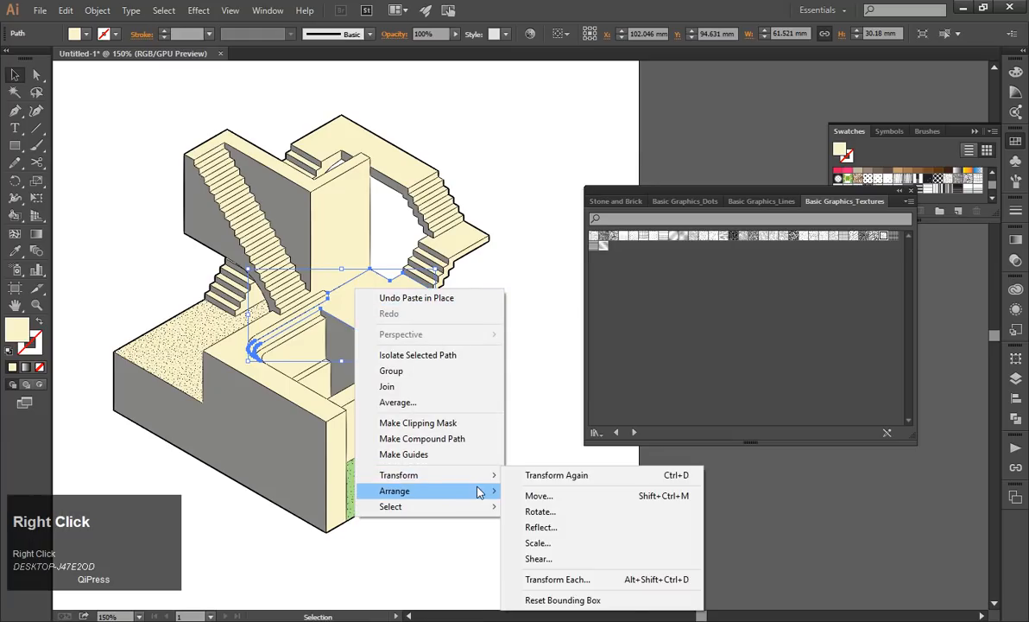
mouse_move(483, 477)
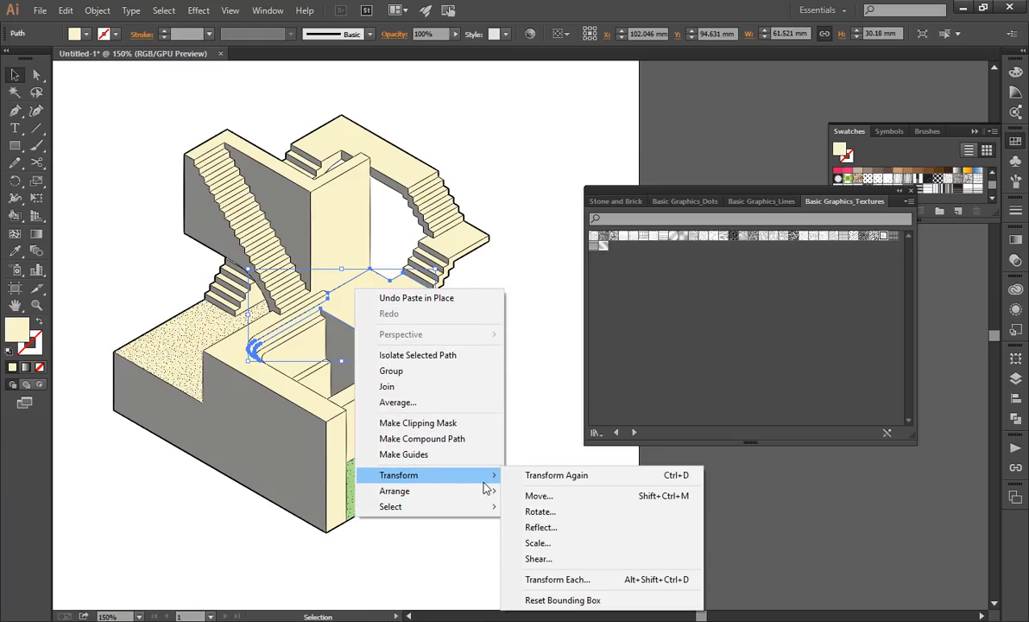
Fill the central platform's duplicate with the scaled speckle pattern sampled from the lower terrace using the Eyedropper.
click(15, 251)
click(179, 330)
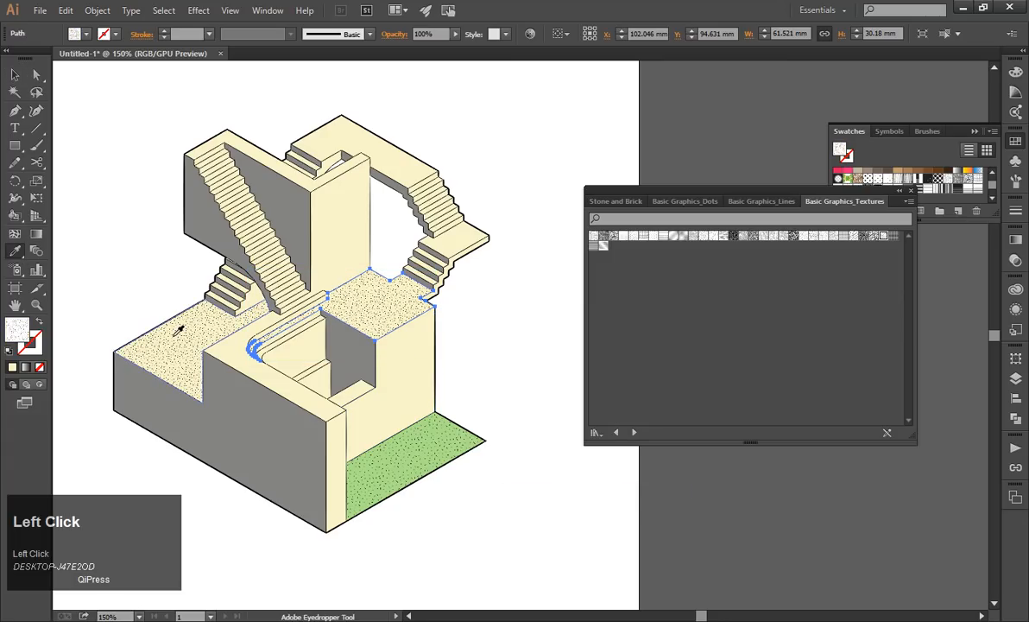
click(16, 73)
click(167, 115)
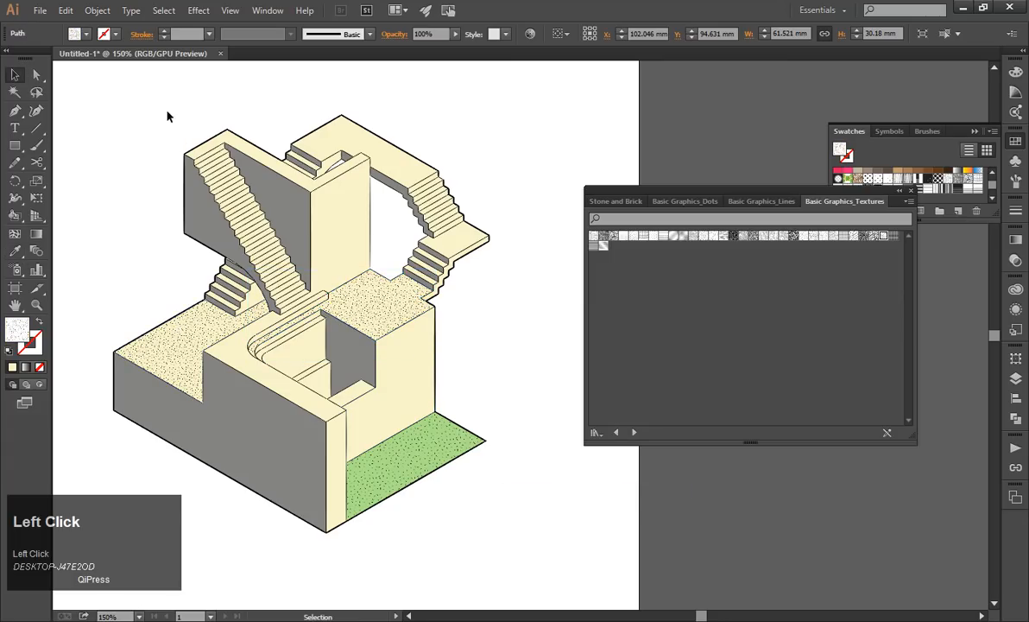
Dock the floating swatch libraries as icons, close the Stone and Brick library and show the Basic Graphics_Textures library.
scroll(163, 268, down, 4)
scroll(174, 279, down, 3)
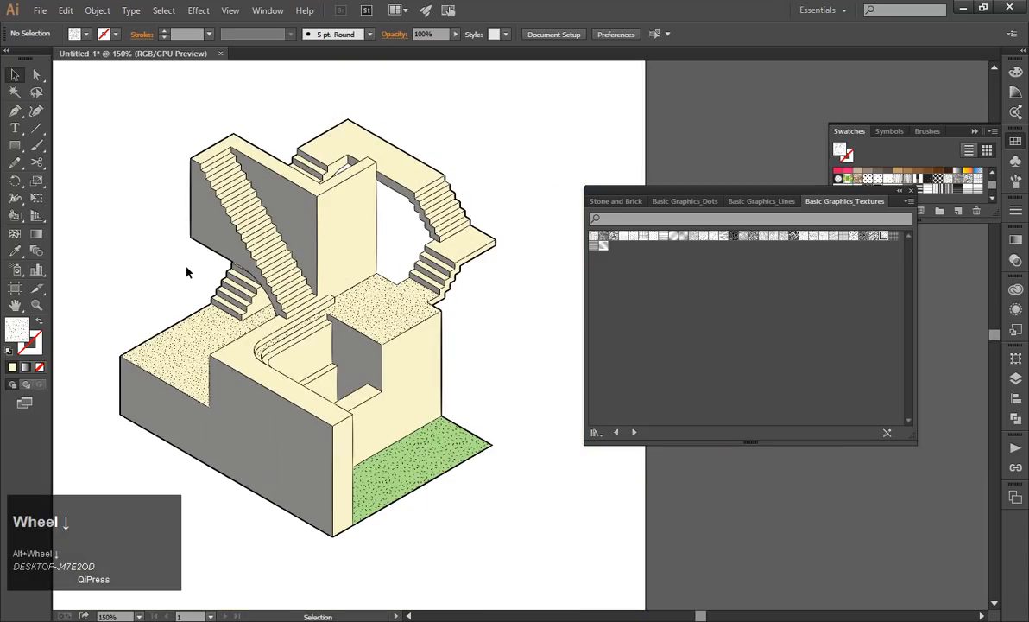
scroll(377, 214, down, 1)
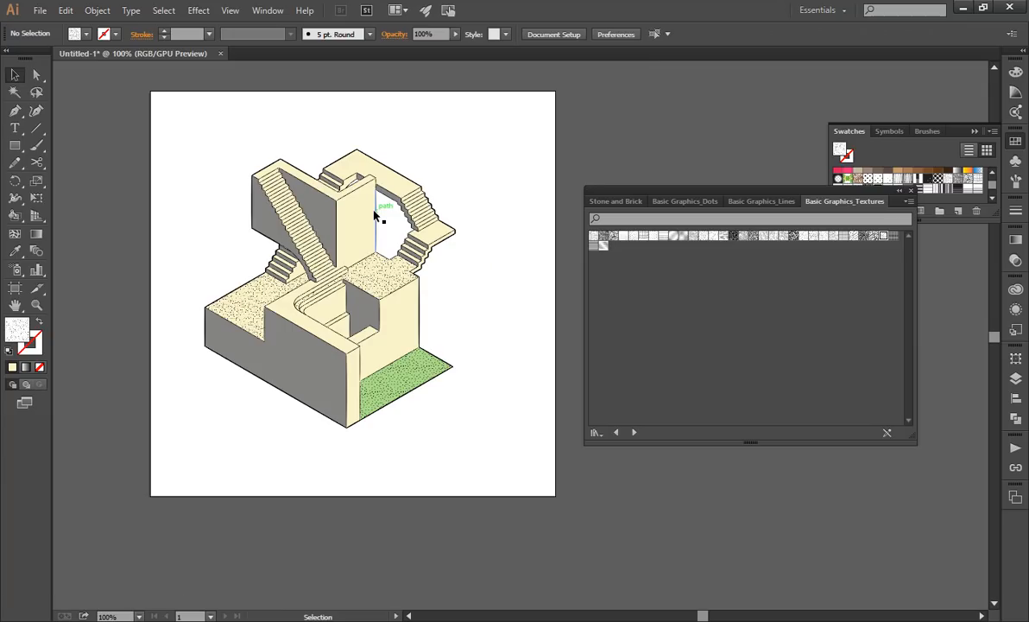
scroll(273, 253, up, 1)
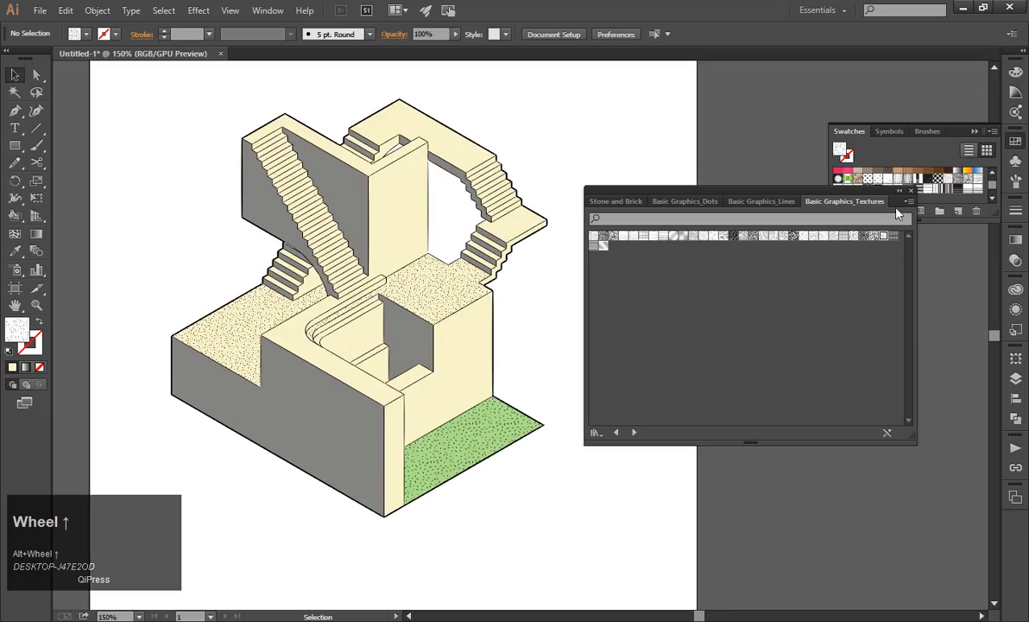
drag(706, 197, 1016, 535)
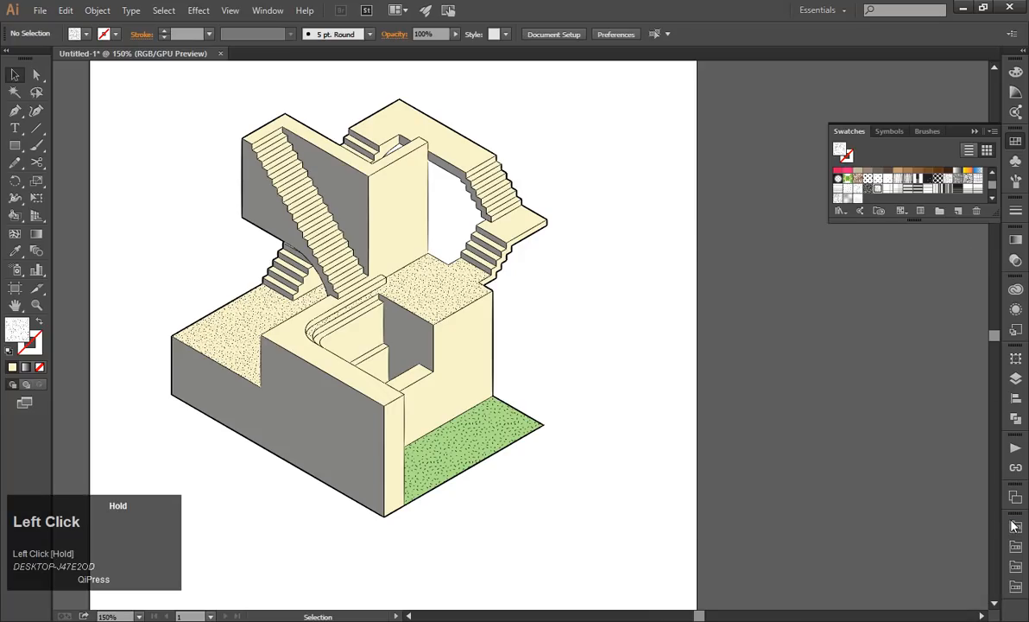
click(1015, 528)
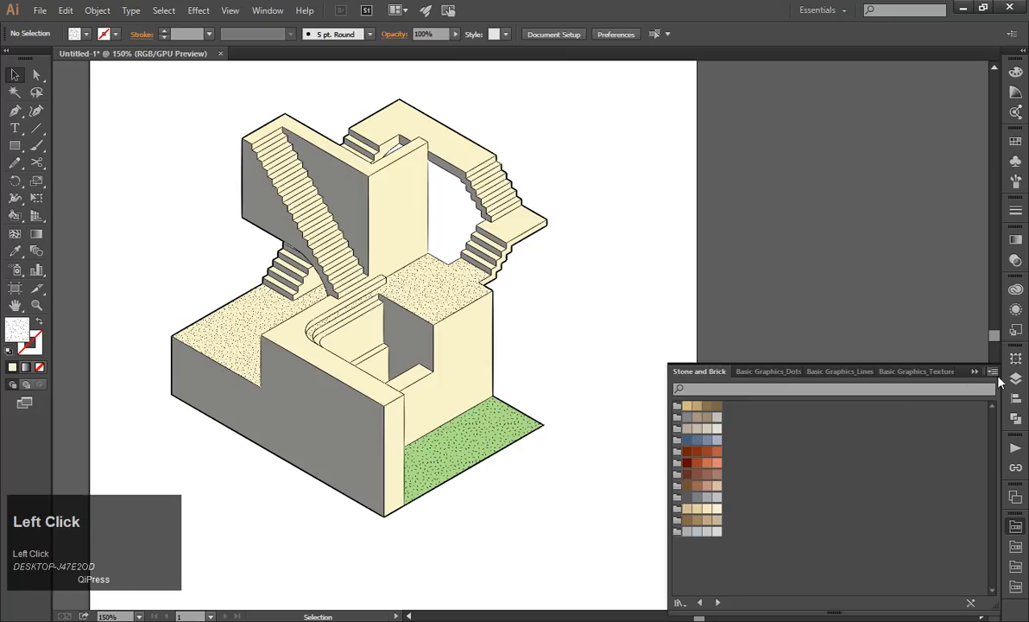
right_click(714, 372)
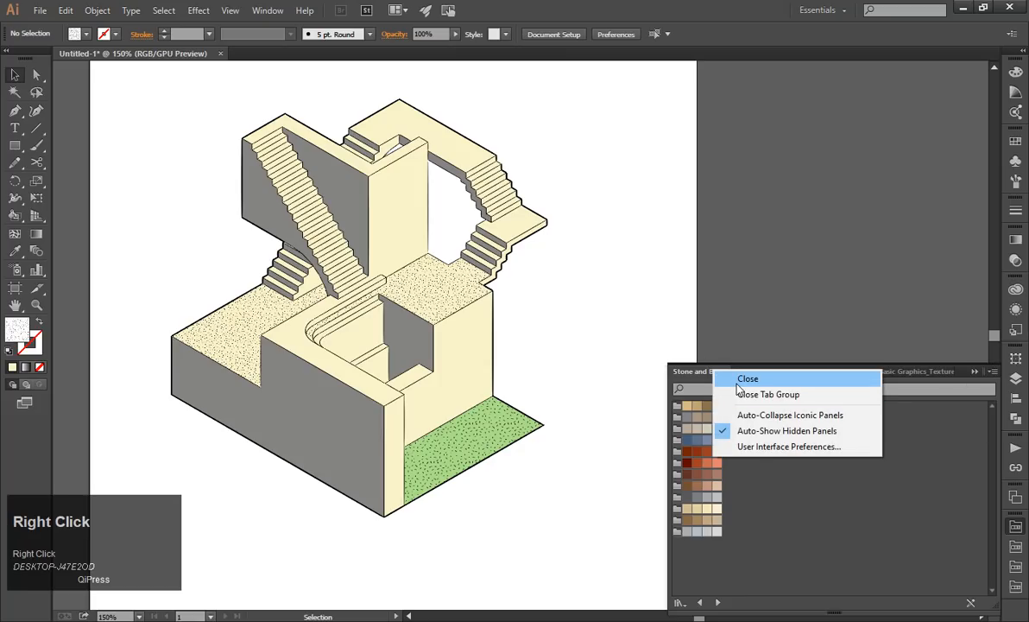
click(738, 380)
click(783, 371)
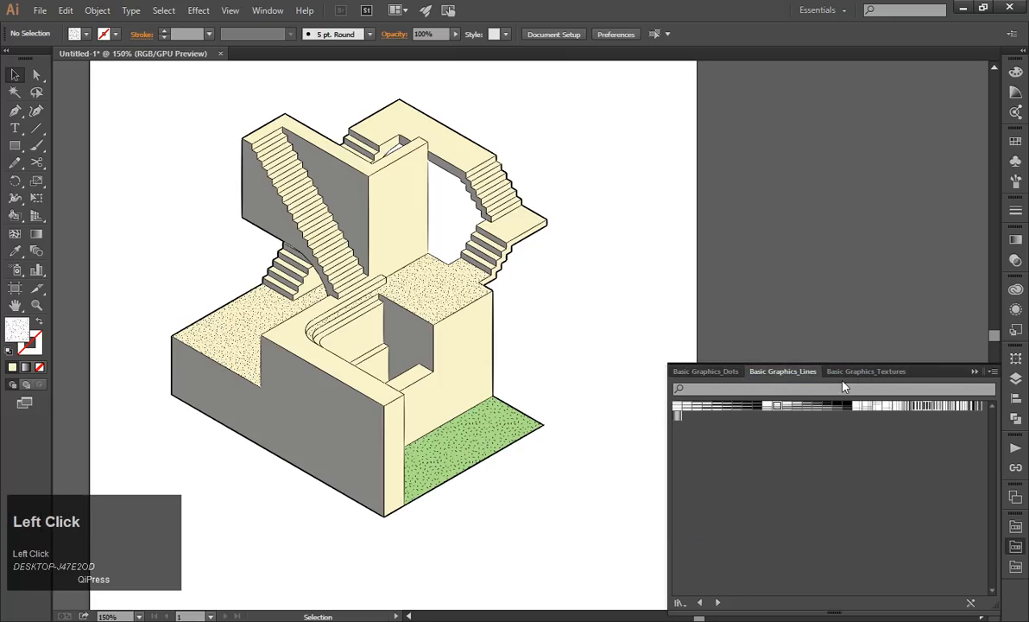
click(842, 372)
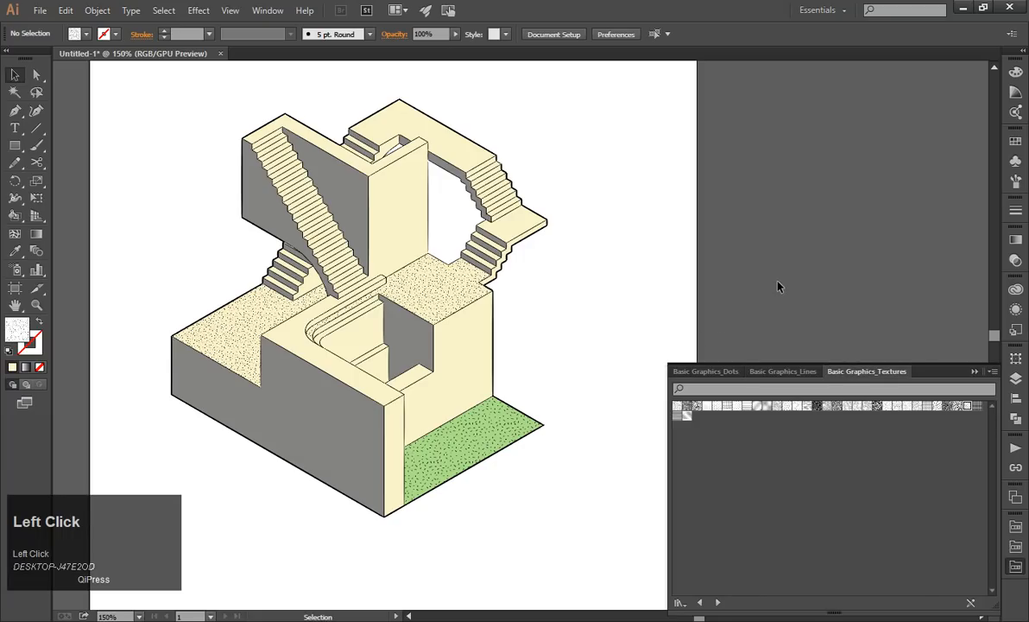
Try to apply the central platform's speckle pattern directly to the small landing between the outer stair flights.
click(501, 233)
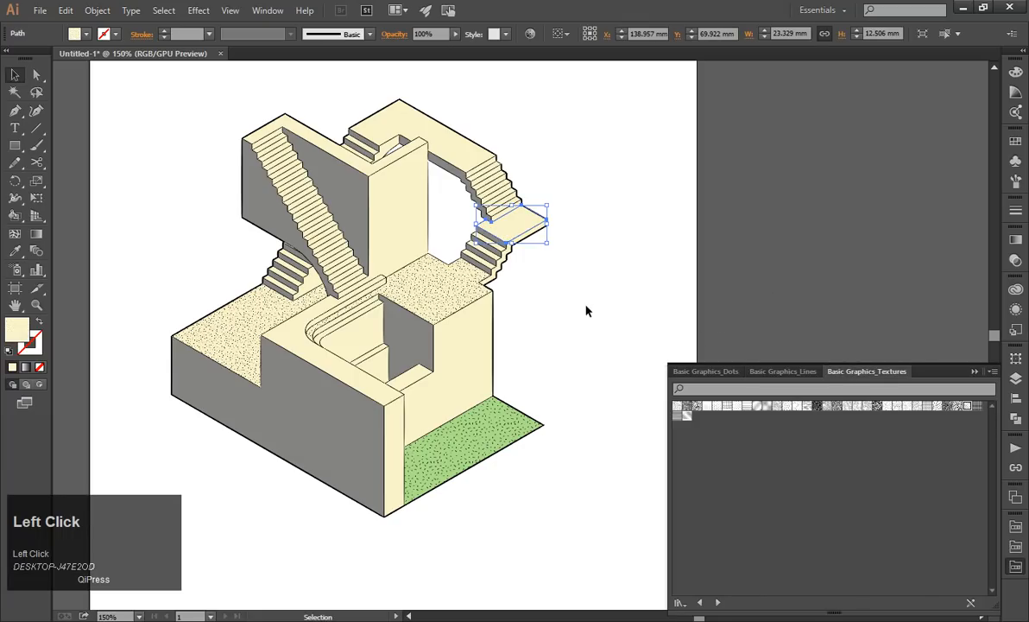
click(15, 250)
click(421, 292)
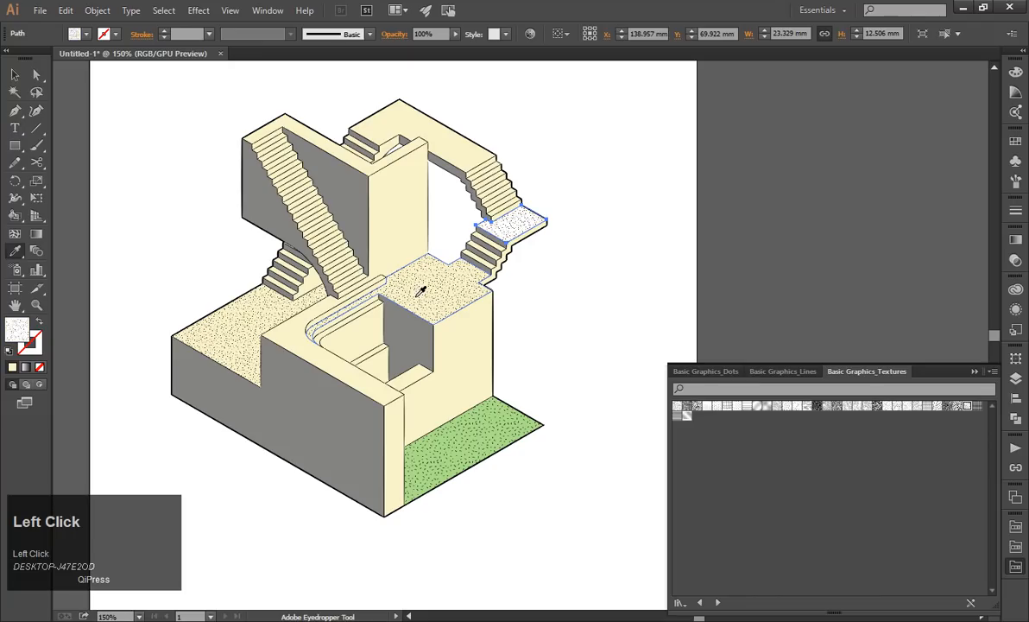
key(ctrl+z)
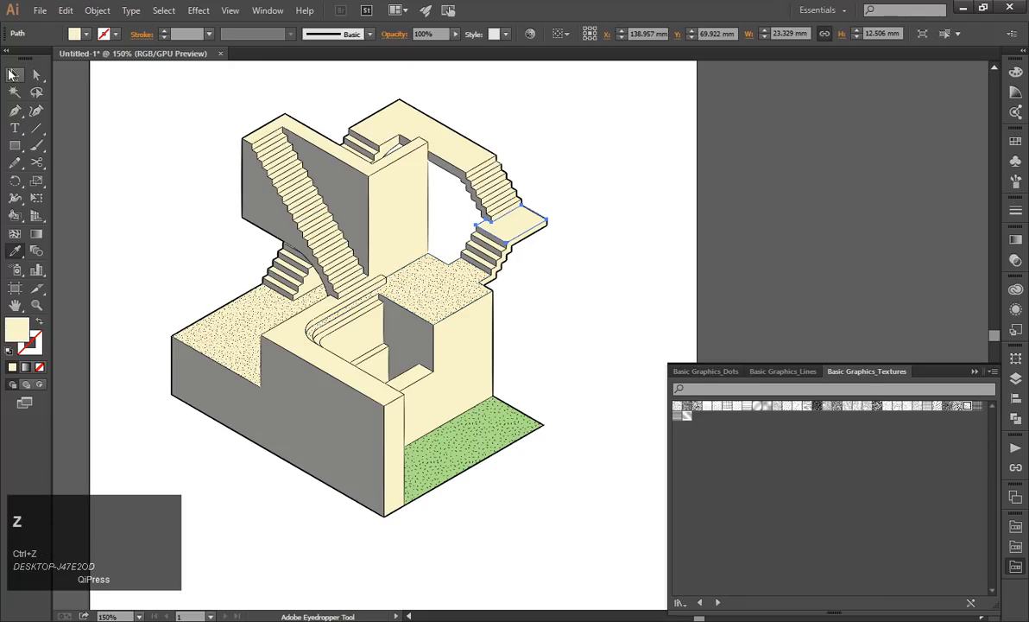
Duplicate in place the top face of the small landing between the outer stair flights.
click(13, 75)
click(574, 257)
click(531, 222)
key(ctrl+c)
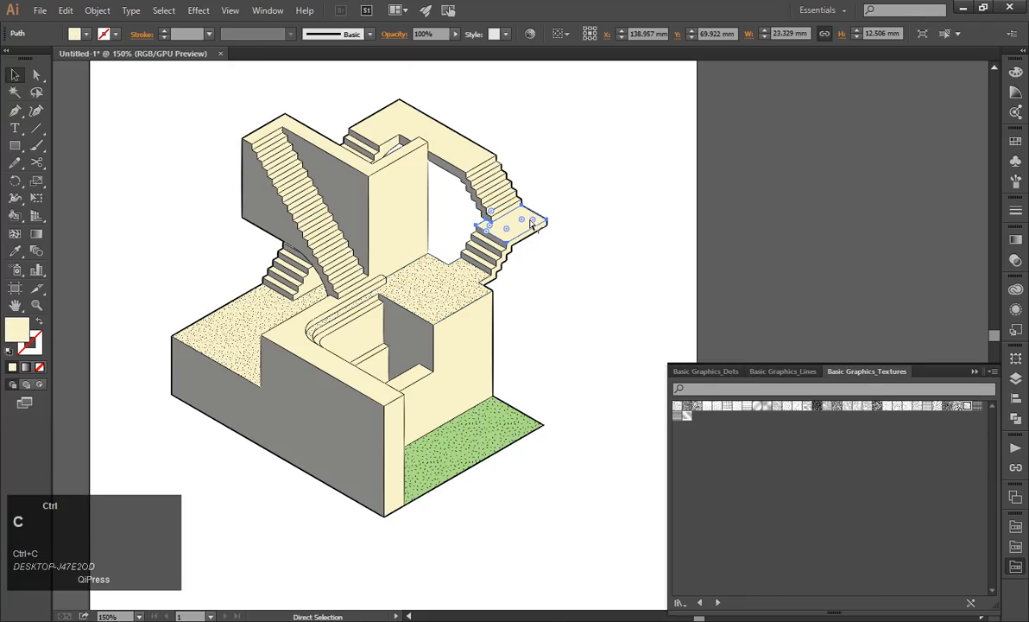
click(65, 10)
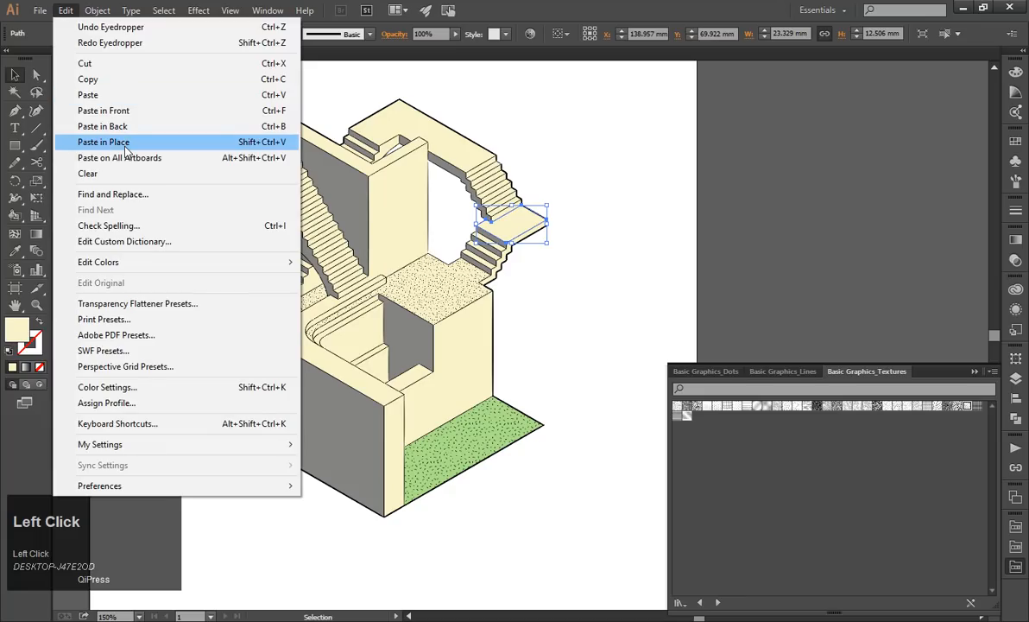
click(127, 142)
Fill the landing's duplicate with the speckle pattern sampled from the central platform, and undo the fill.
click(15, 250)
click(427, 263)
click(14, 75)
click(644, 177)
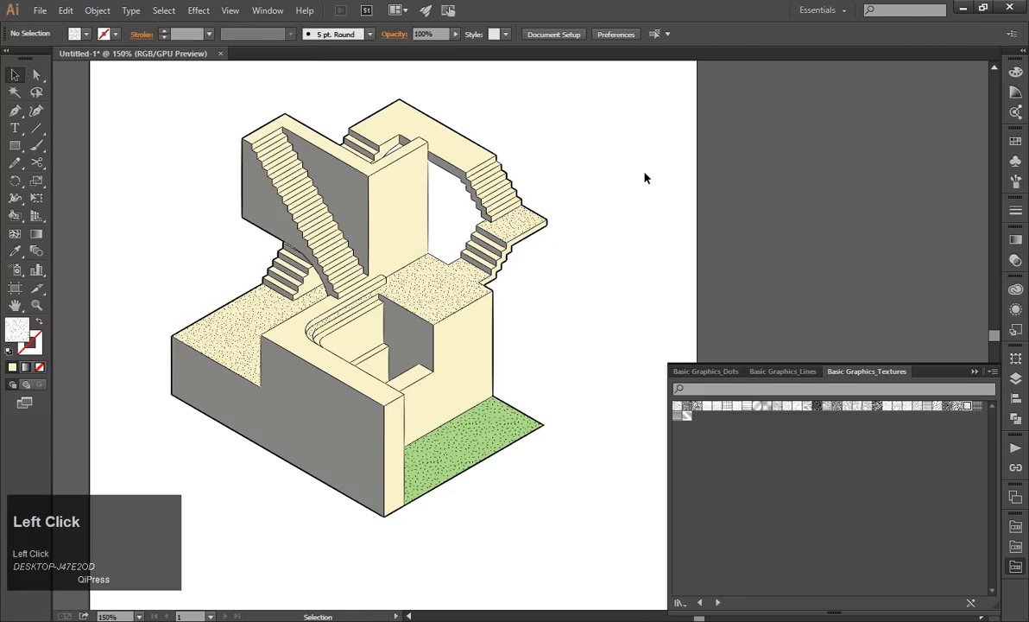
key(ctrl+z)
click(629, 220)
Duplicate the upper walkway's top face in place and fill the copy with the speckle pattern sampled from the lower terrace.
click(399, 126)
key(ctrl+c)
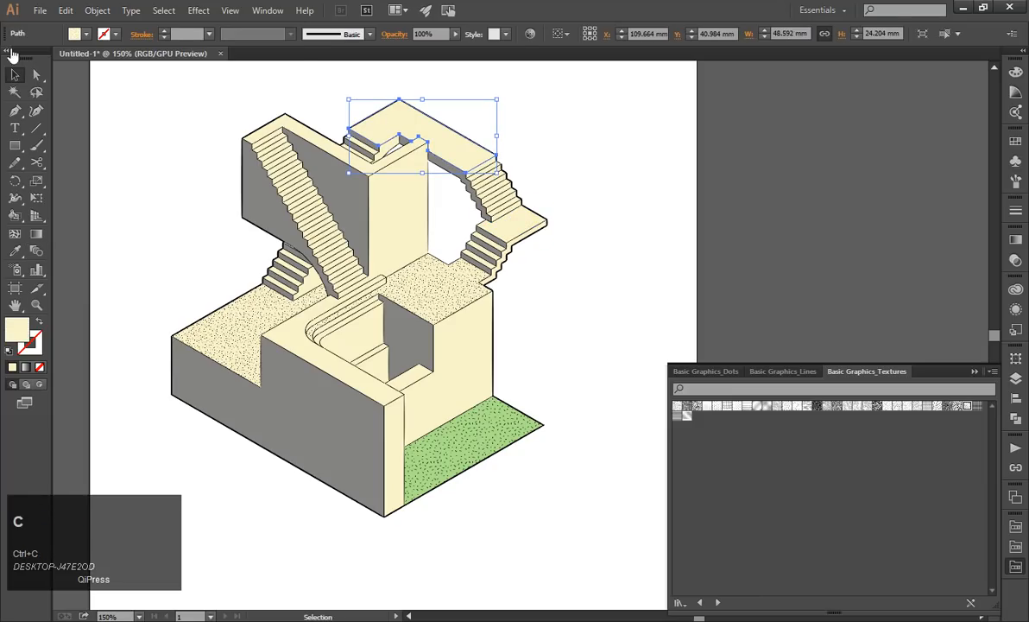
click(65, 10)
click(103, 142)
click(15, 251)
click(265, 324)
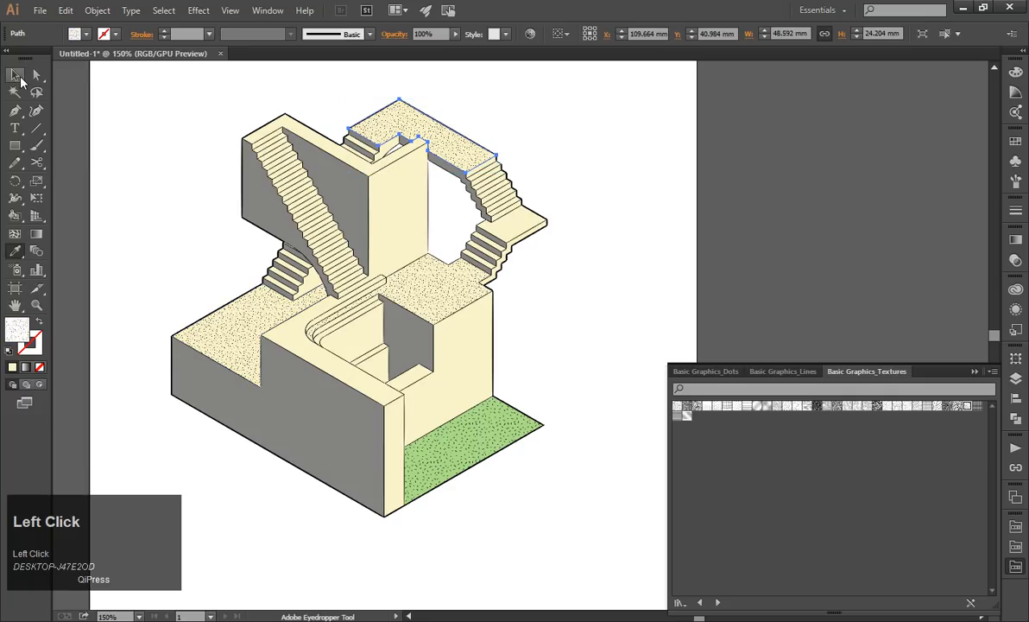
click(16, 75)
click(172, 161)
Delete the speckled duplicate covering the upper walkway's top face.
scroll(576, 280, down, 2)
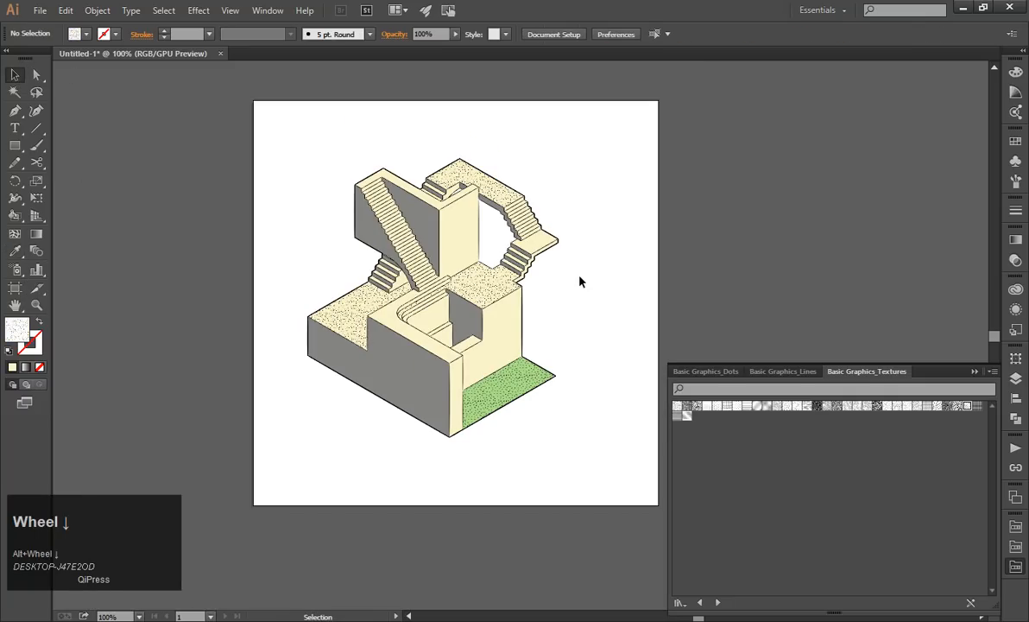
scroll(464, 220, up, 2)
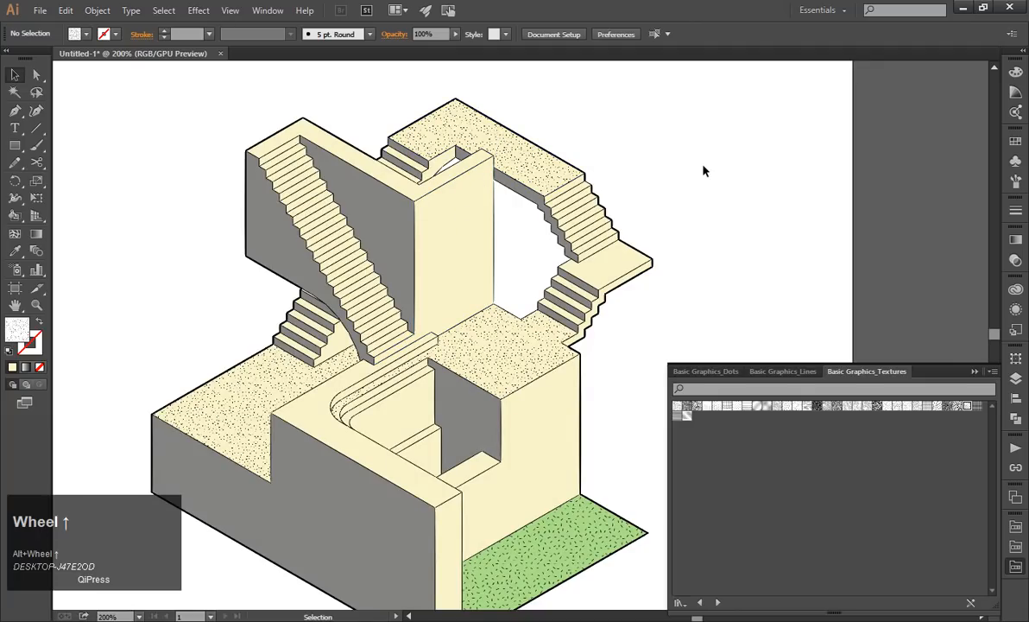
click(439, 134)
key(Delete)
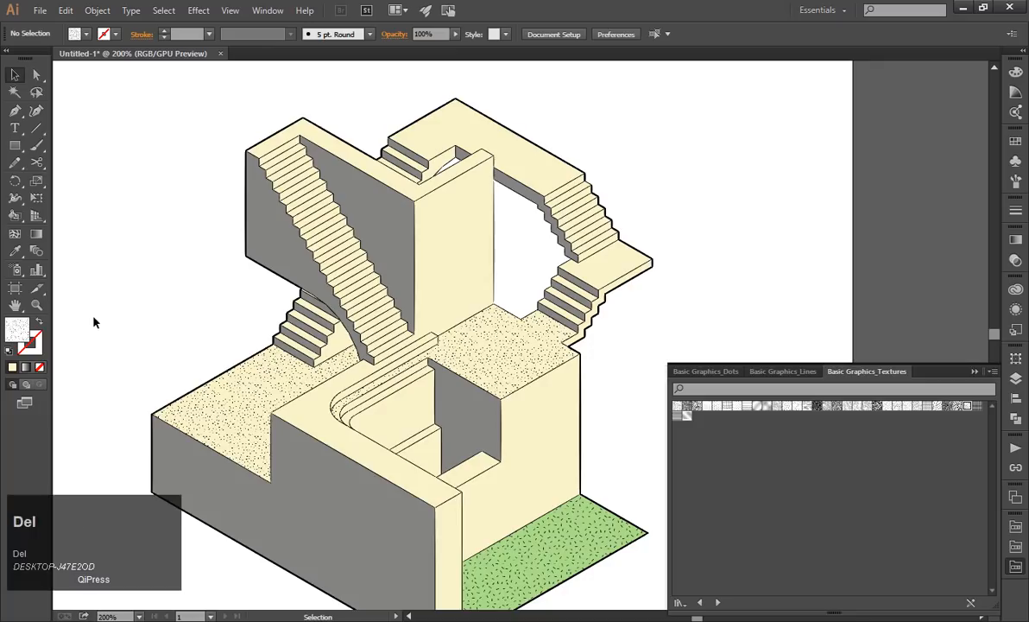
Duplicate the large grey front wall in place.
scroll(268, 292, down, 2)
drag(358, 440, 363, 349)
scroll(371, 362, down, 1)
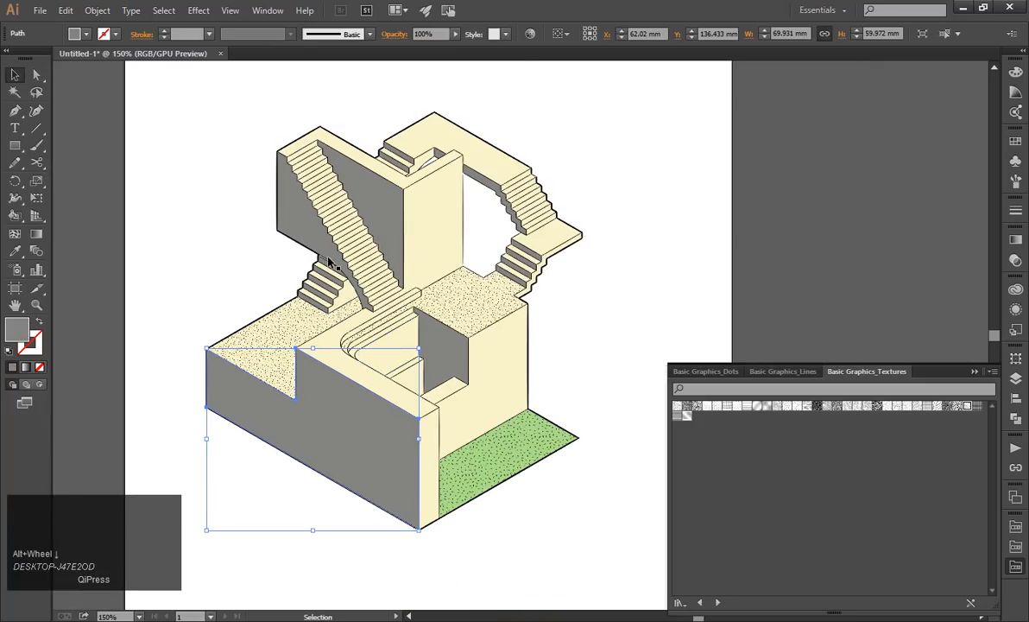
scroll(403, 292, down, 3)
key(ctrl+c)
click(65, 11)
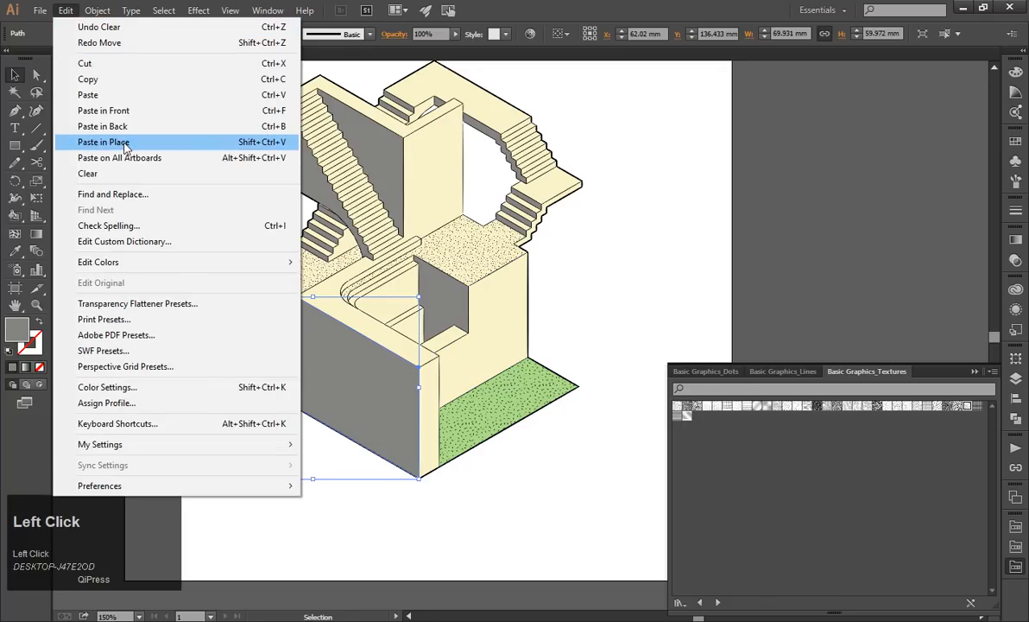
click(125, 143)
Fill the front wall's duplicate with the horizontal line texture, and replace it with the diagonal dotted line texture from Basic Graphics_Textures.
click(678, 417)
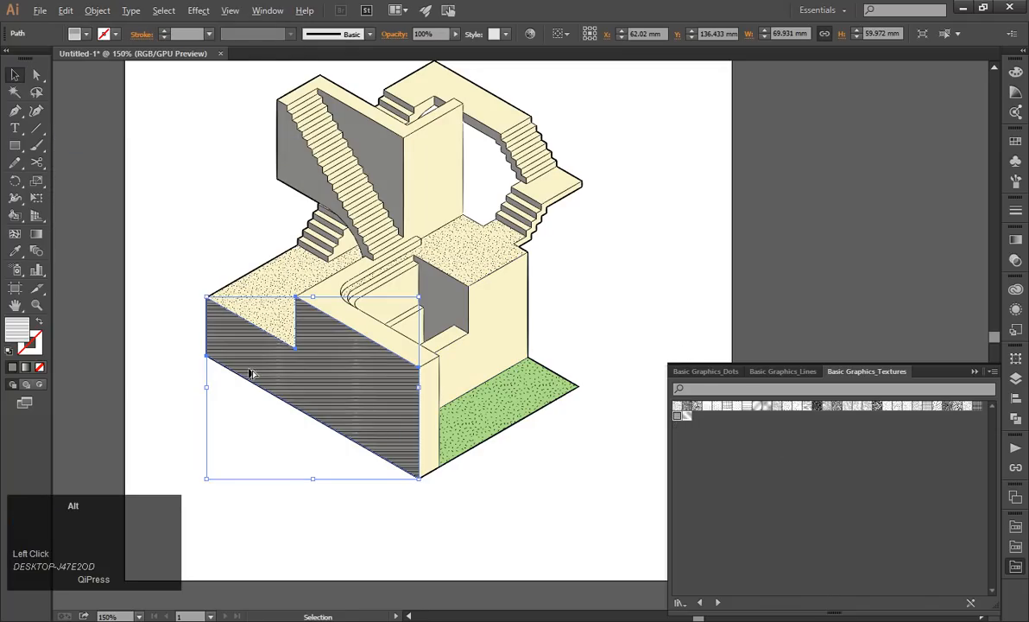
scroll(251, 367, up, 4)
scroll(250, 373, down, 2)
scroll(369, 388, up, 1)
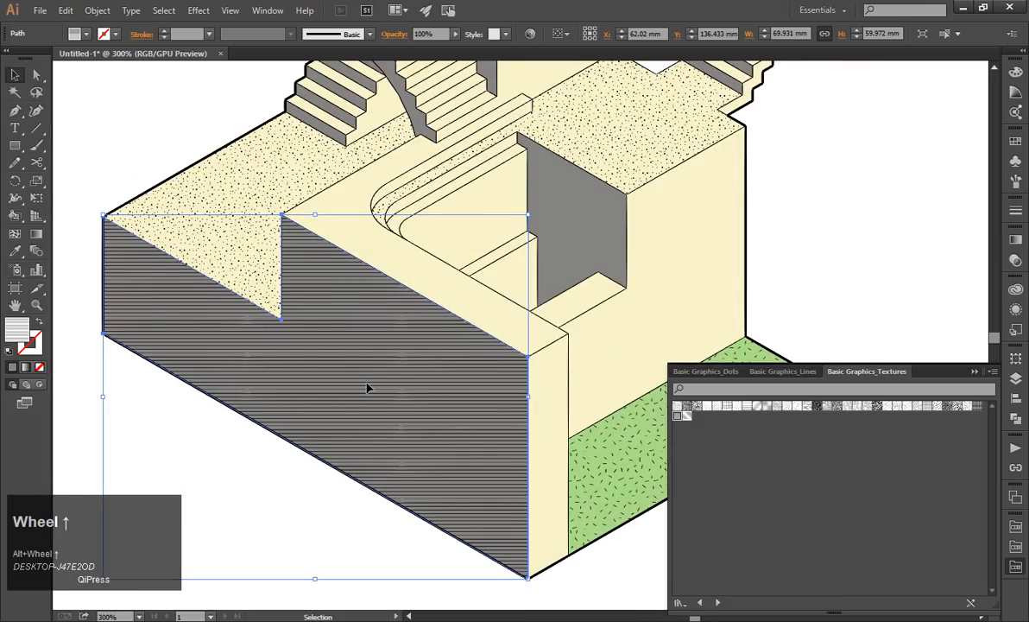
click(685, 416)
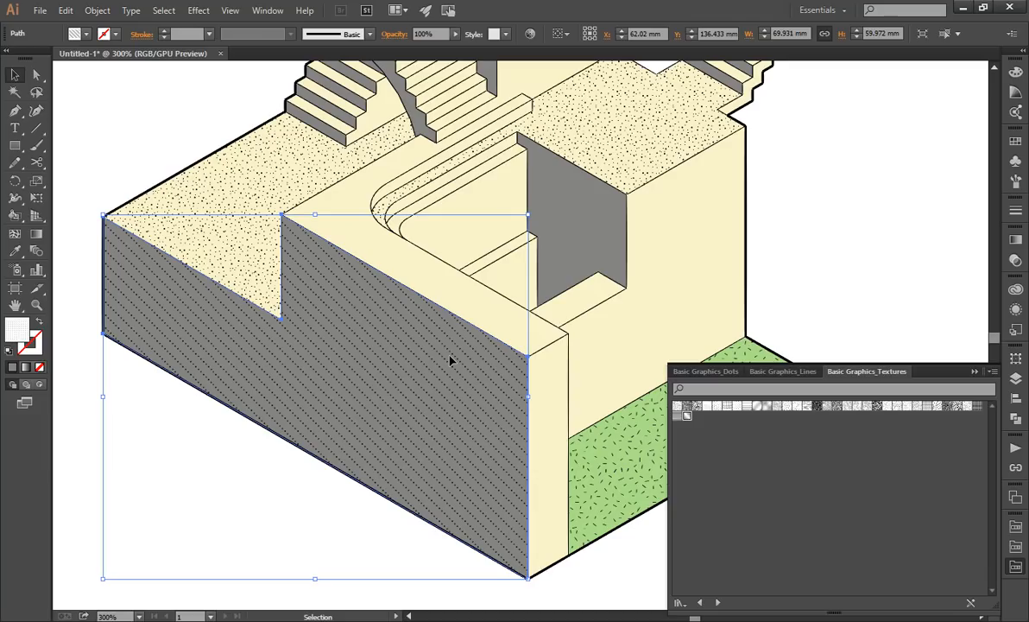
Rotate only the front wall's dotted pattern by 315°, leaving the wall shape itself untransformed.
click(97, 10)
mouse_move(124, 28)
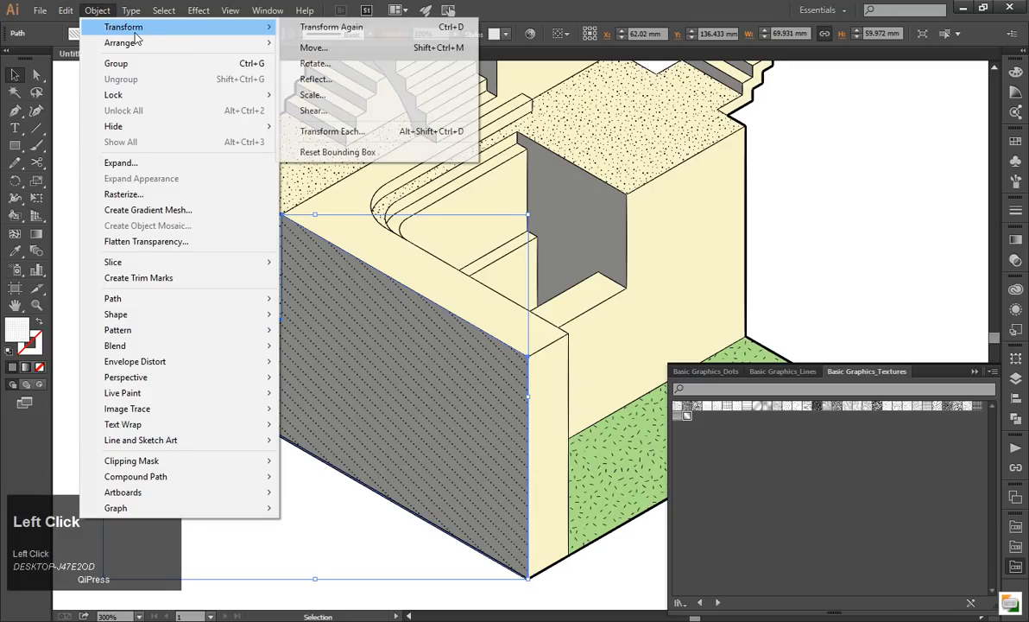
click(319, 64)
drag(101, 18, 563, 110)
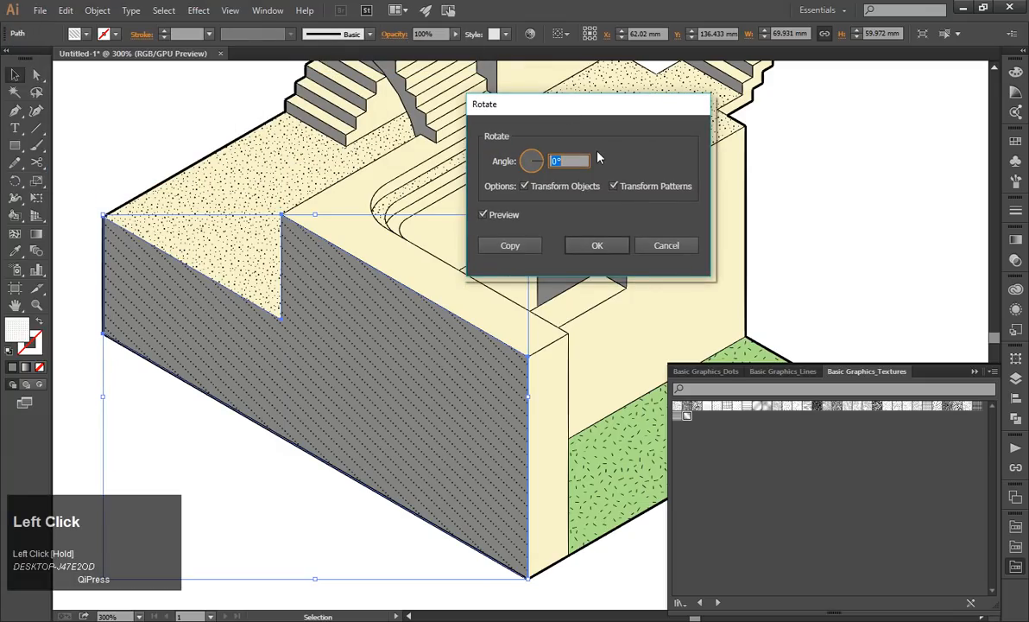
click(537, 173)
drag(537, 173, 542, 175)
click(524, 186)
drag(538, 163, 537, 170)
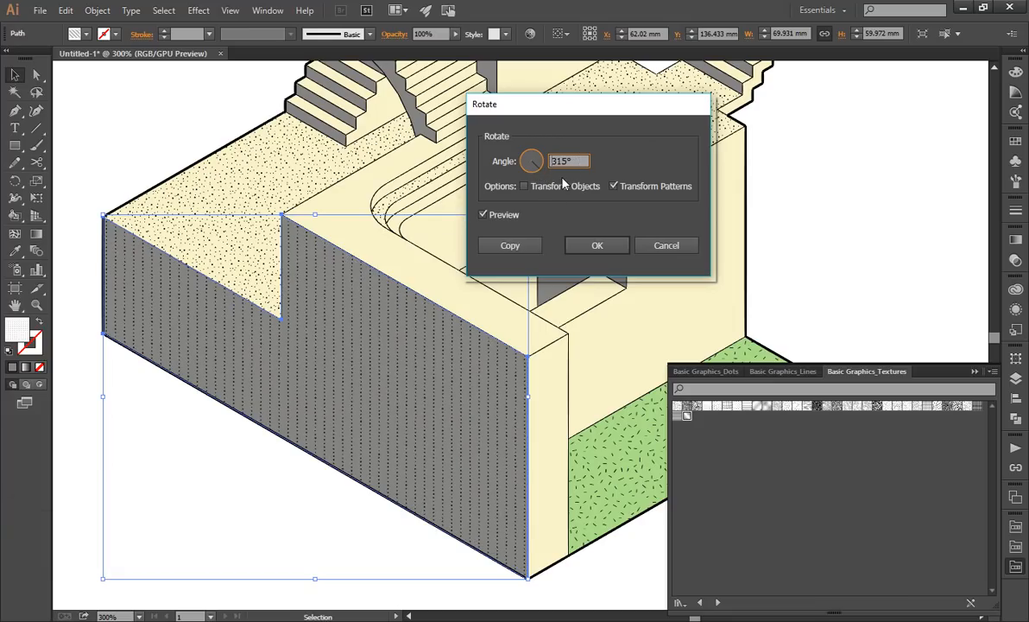
click(601, 250)
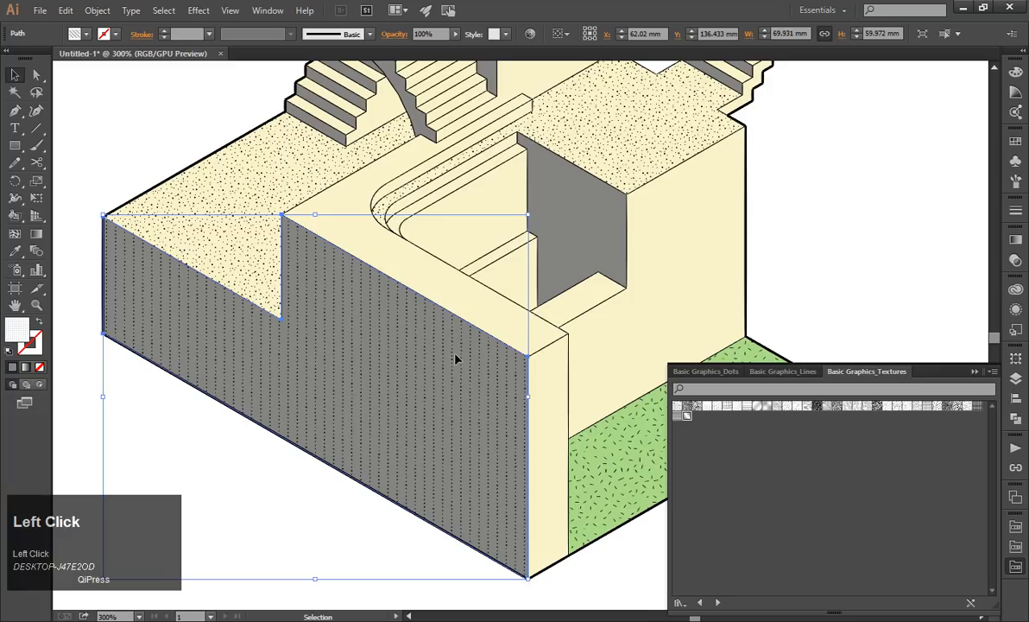
scroll(321, 467, down, 2)
click(314, 478)
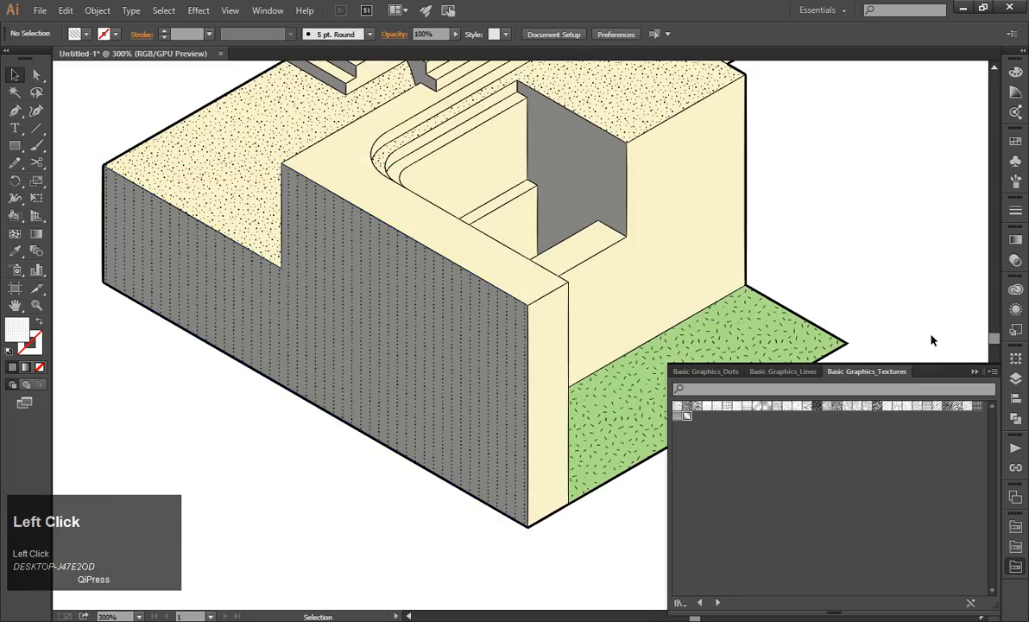
Collapse the texture swatch library and examine the front wall's dotted texture both up close and within the whole drawing.
click(976, 372)
alt+scroll(553, 358, down, 3)
scroll(660, 359, up, 1)
alt+scroll(672, 352, up, 1)
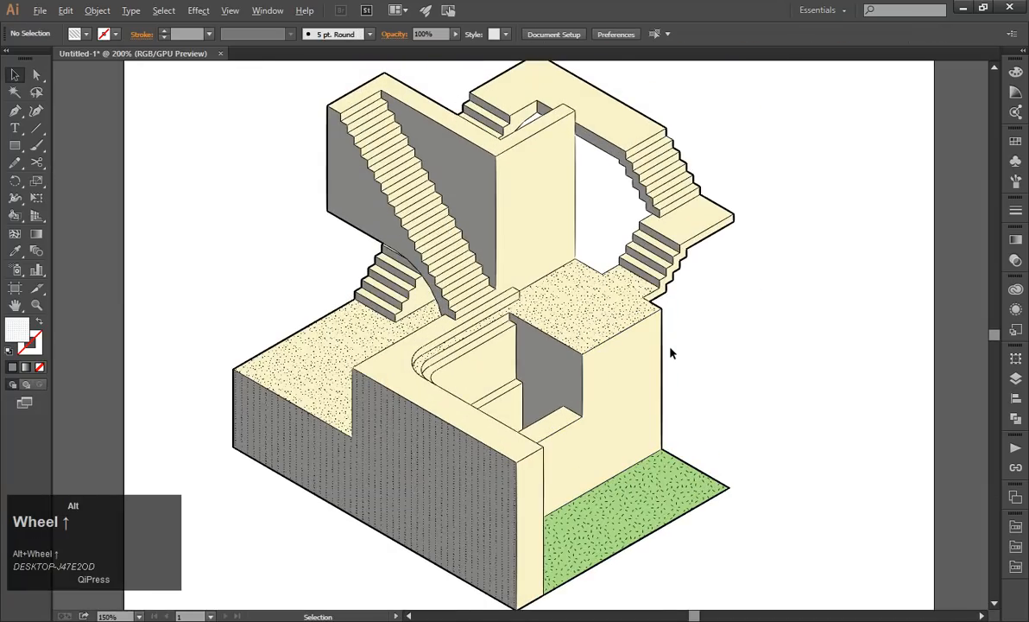
click(401, 449)
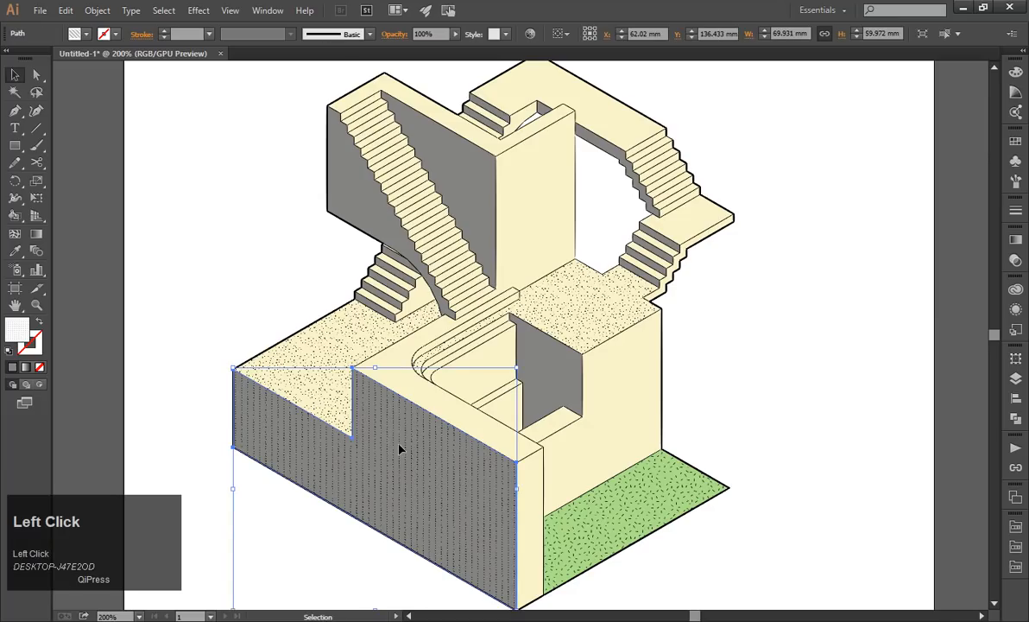
click(790, 349)
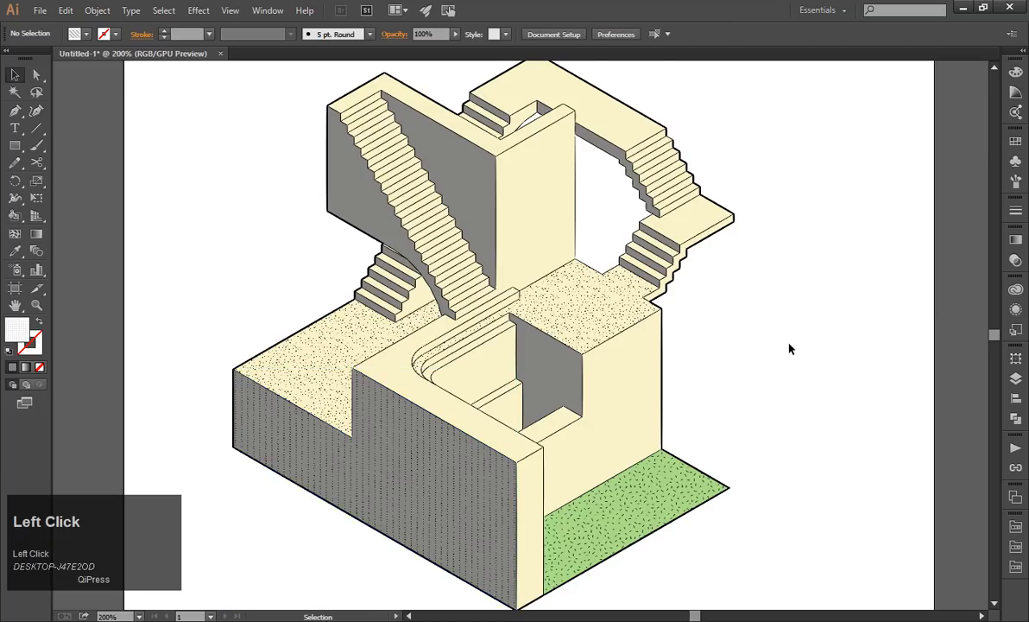
scroll(791, 346, down, 2)
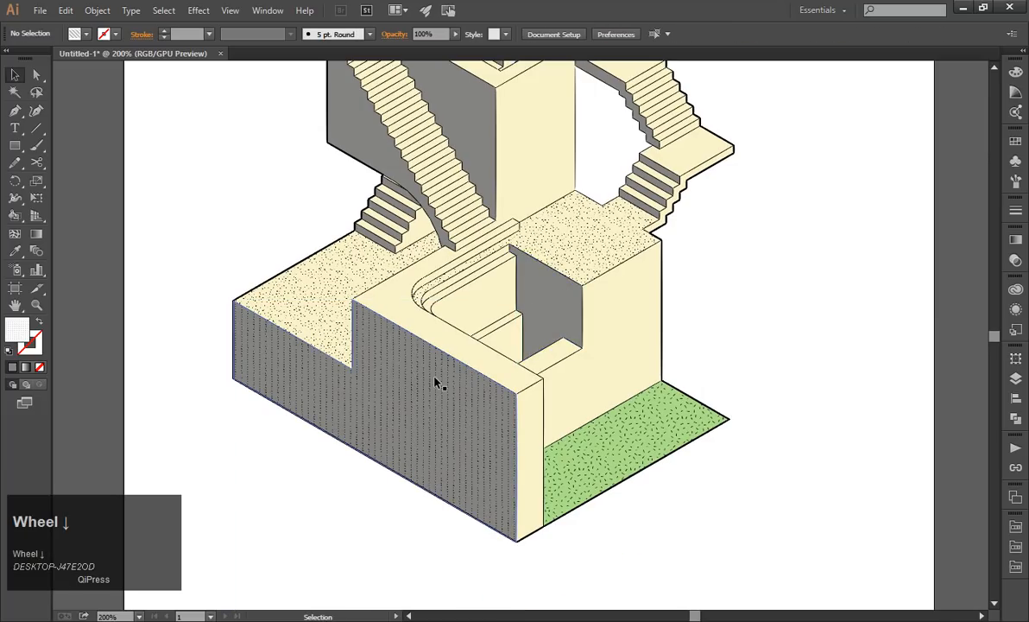
alt+scroll(374, 402, up, 1)
alt+scroll(374, 404, up, 1)
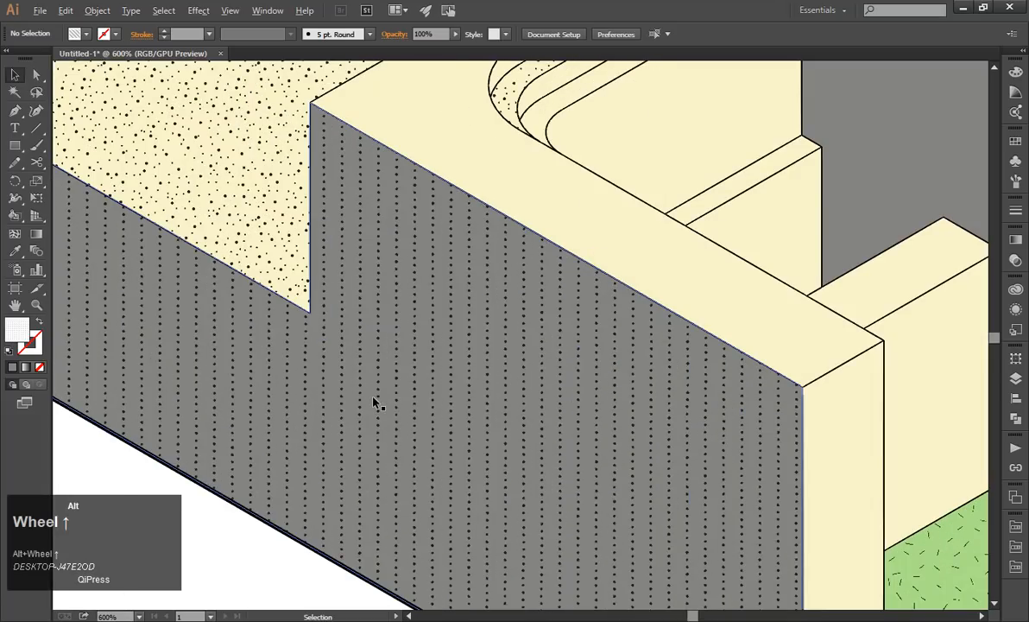
alt+scroll(567, 321, down, 2)
Select all grey side faces that share the appearance of the grey wall beside the long staircase.
click(567, 301)
scroll(565, 299, up, 1)
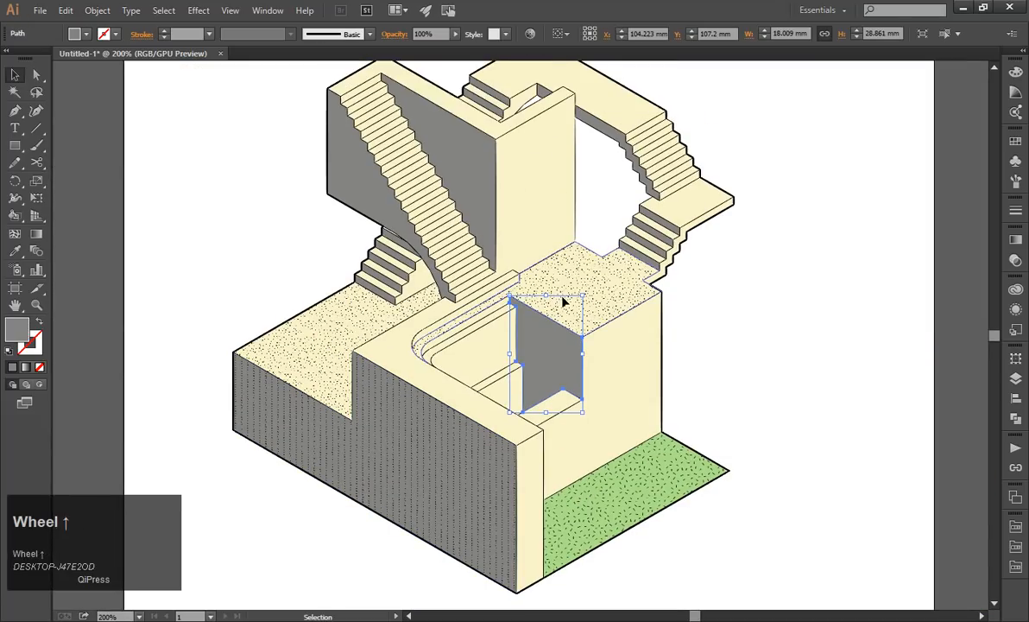
shift+click(479, 162)
click(778, 218)
click(476, 186)
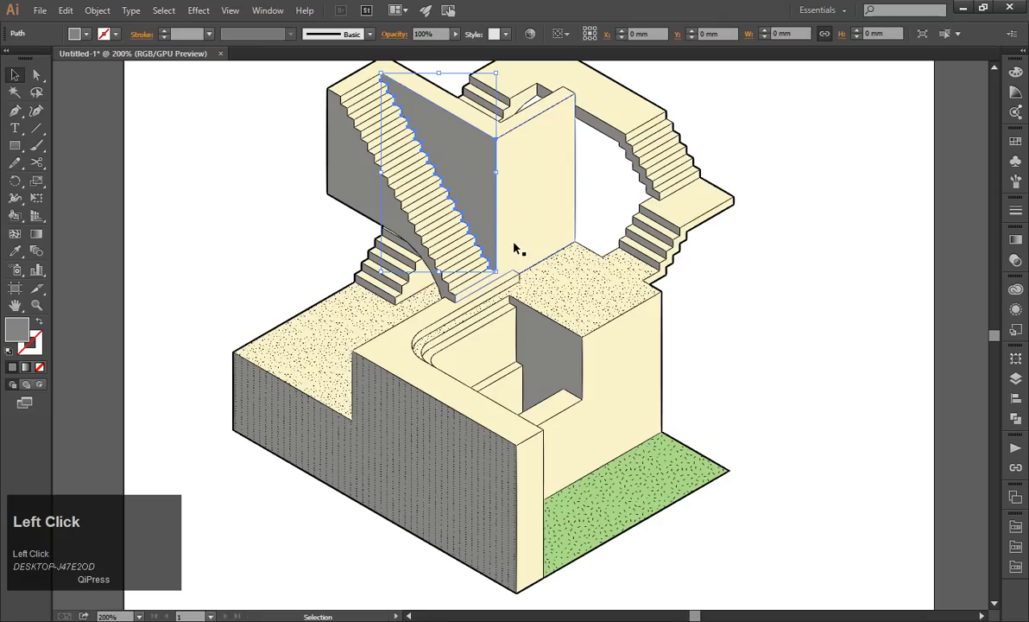
click(200, 14)
mouse_move(172, 11)
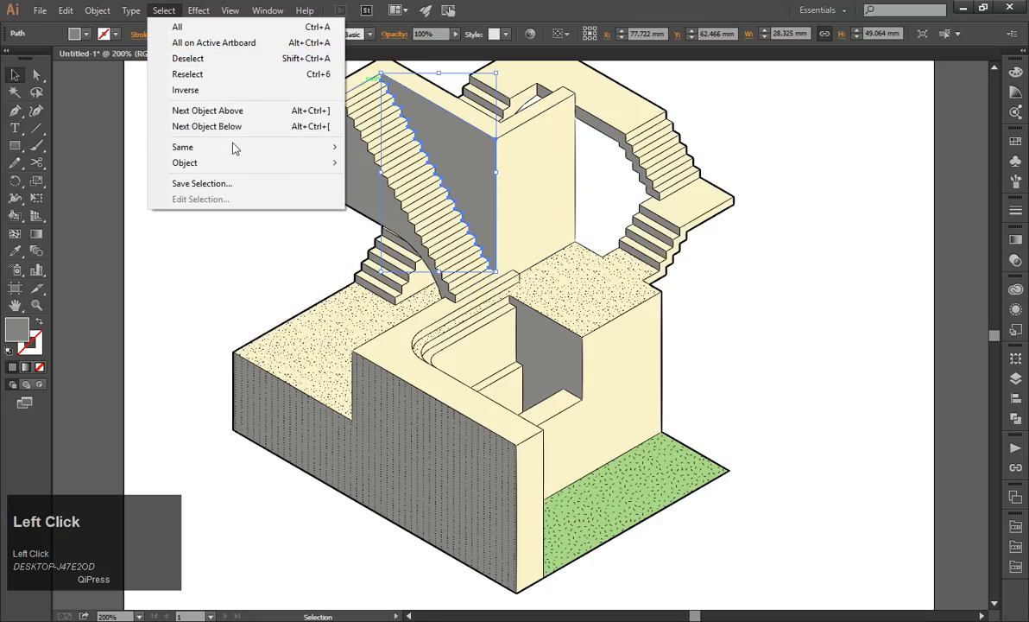
mouse_move(277, 167)
mouse_move(298, 147)
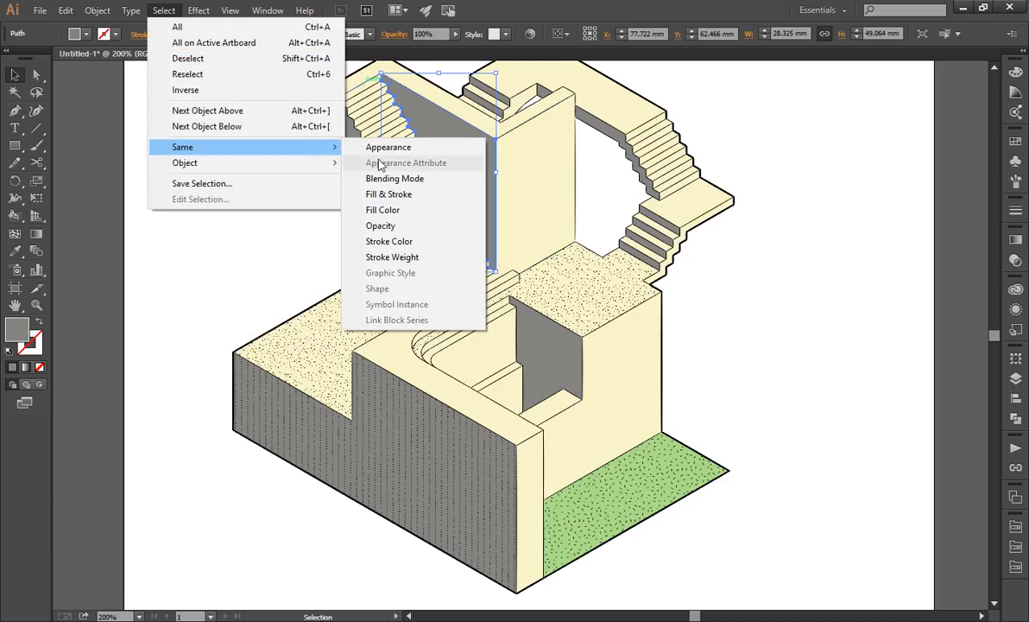
click(401, 153)
Duplicate all the selected grey side faces in place and clear the selection.
key(ctrl+c)
click(68, 11)
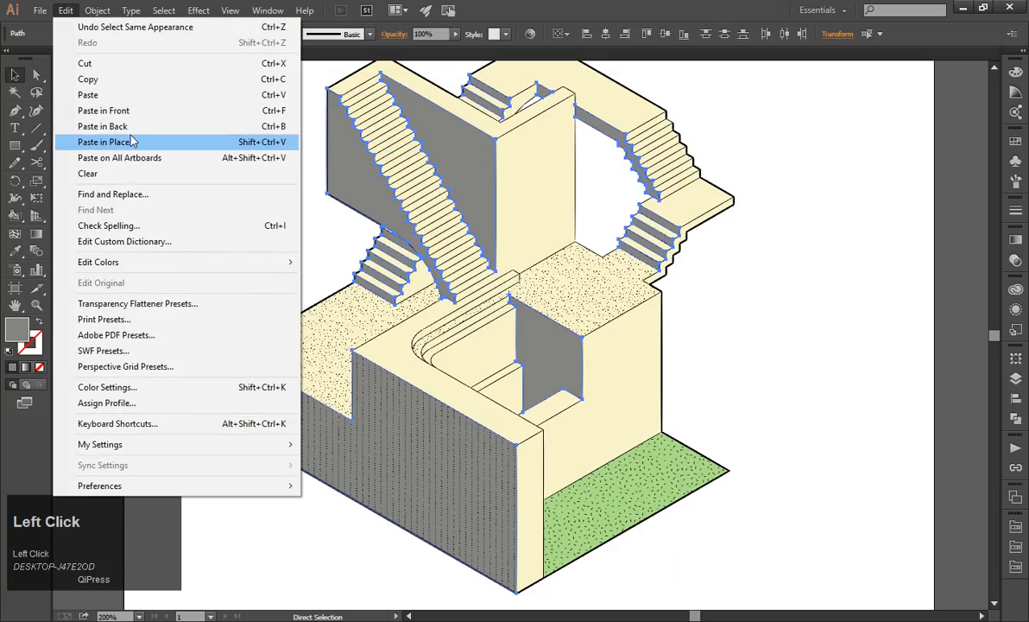
click(132, 141)
click(17, 251)
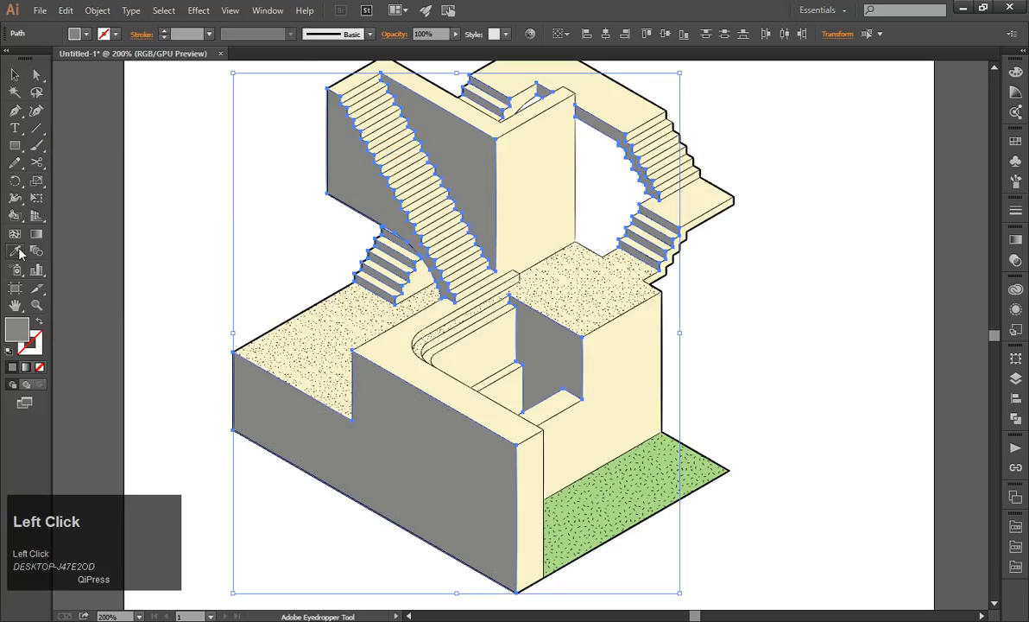
click(14, 76)
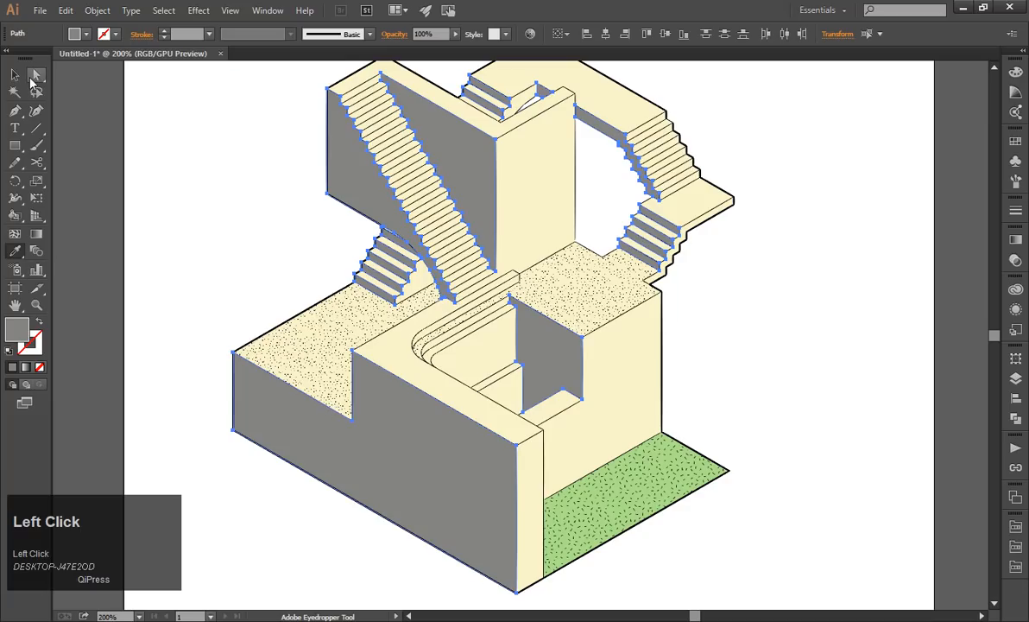
click(165, 206)
Delete the front wall's plain grey copy and the dotted-texture copy beneath it.
click(395, 440)
key(Delete)
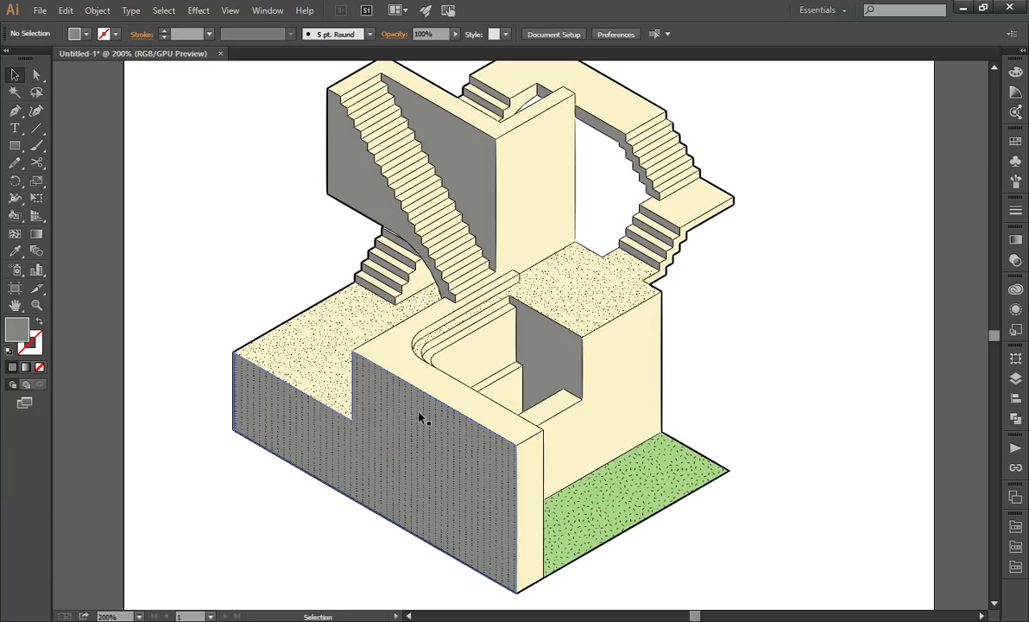
click(419, 418)
key(Delete)
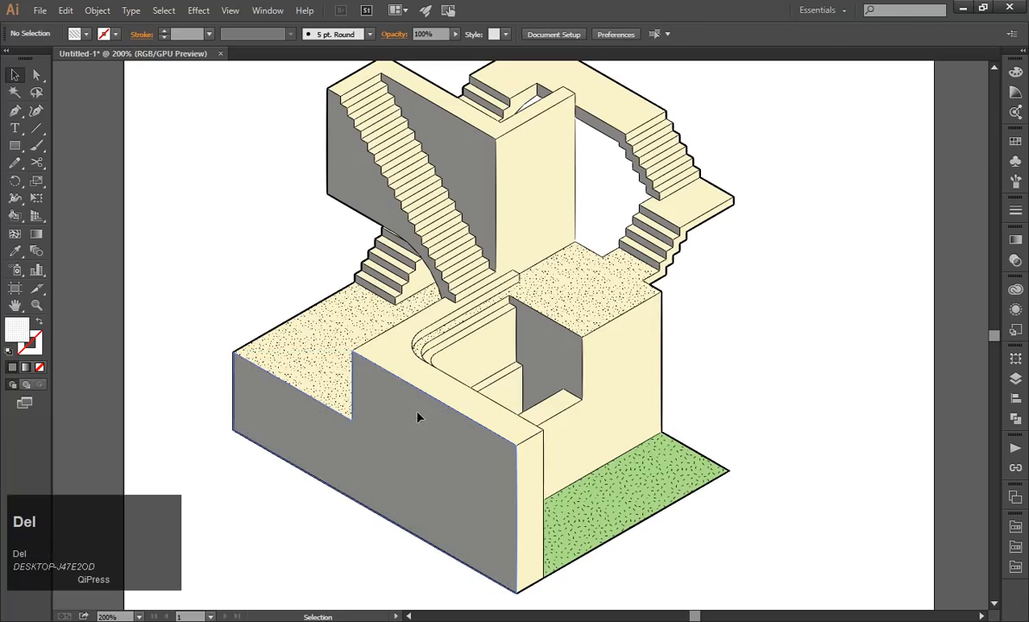
Undo the deletions, the grey faces' duplication, and the front wall's pattern rotation and texture fills.
key(ctrl+z)
key(ctrl+z)
key(ctrl+z)
key(ctrl+z)
key(ctrl+z)
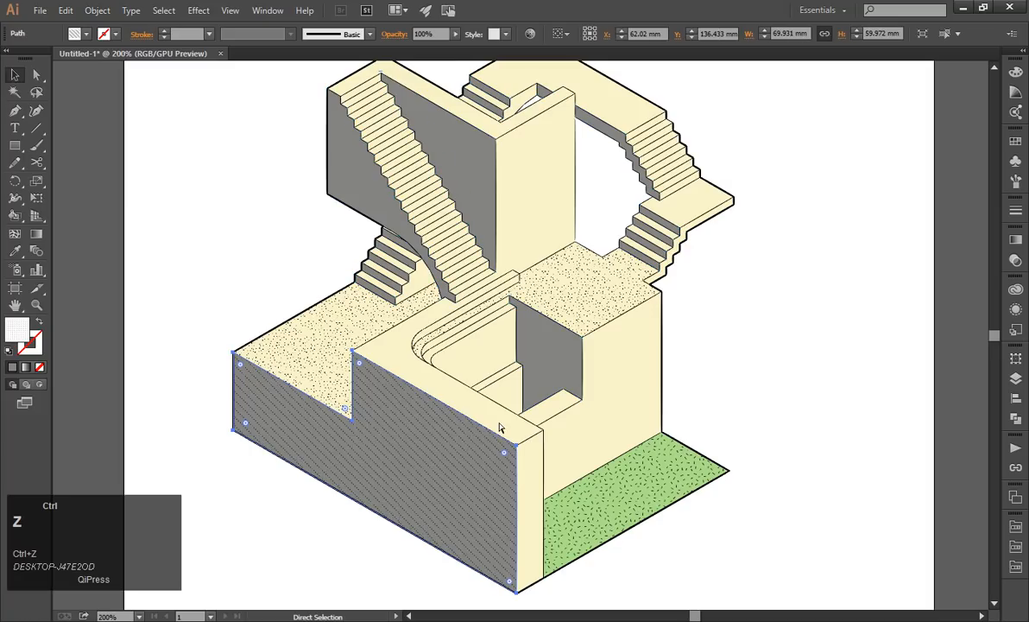
click(724, 423)
key(ctrl+z)
drag(434, 470, 583, 475)
Shift the grey front wall aside to check for a copy beneath it, and undo the move.
key(ctrl+z)
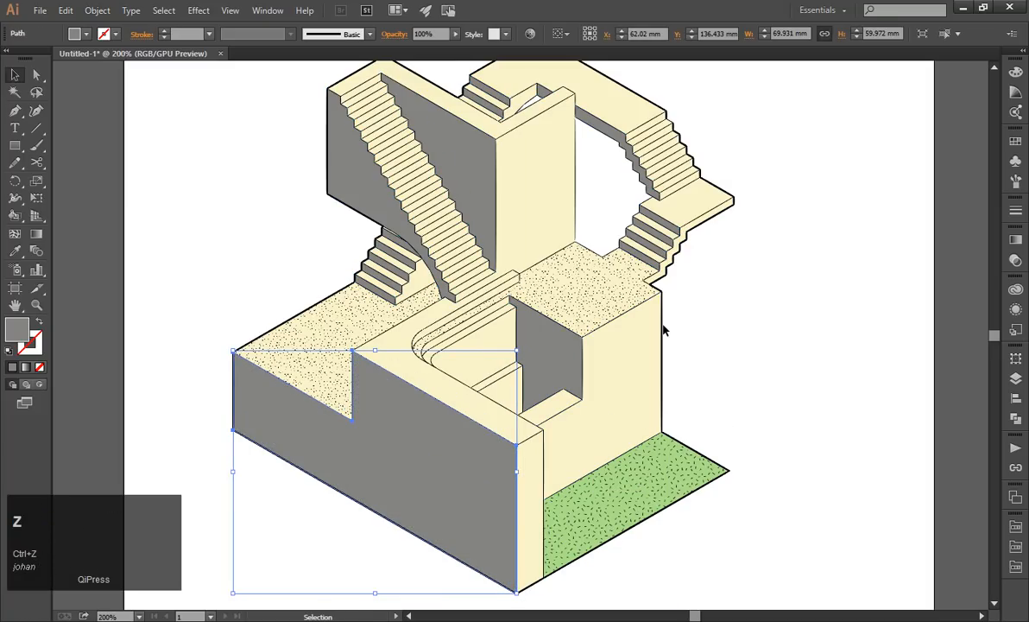
click(229, 10)
click(863, 289)
click(522, 385)
drag(369, 456, 471, 526)
key(ctrl+z)
Select every grey side face sharing the front wall's appearance and duplicate them all in place.
click(162, 12)
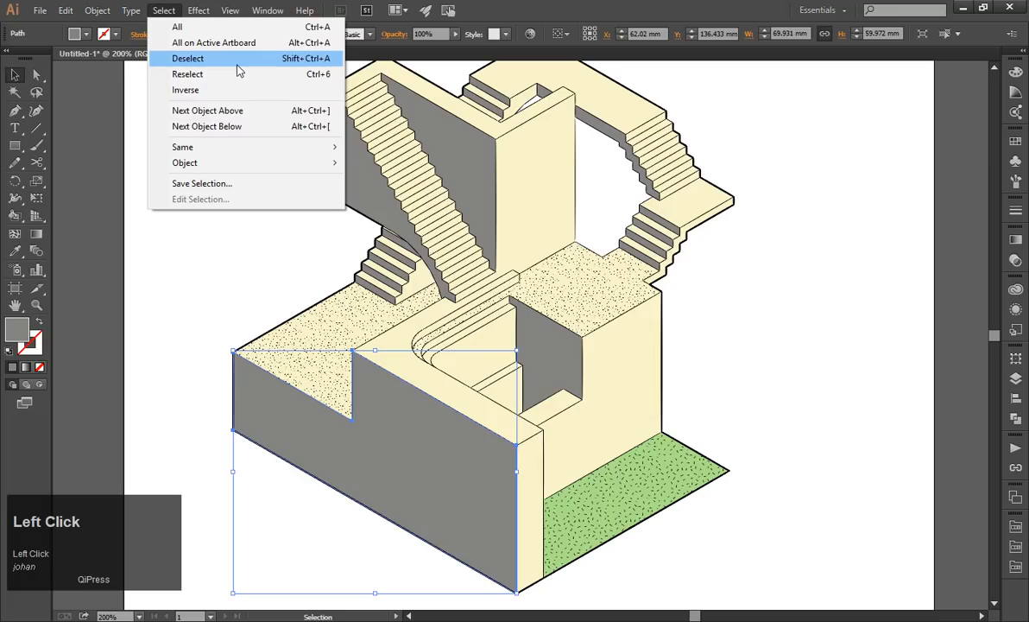
click(364, 148)
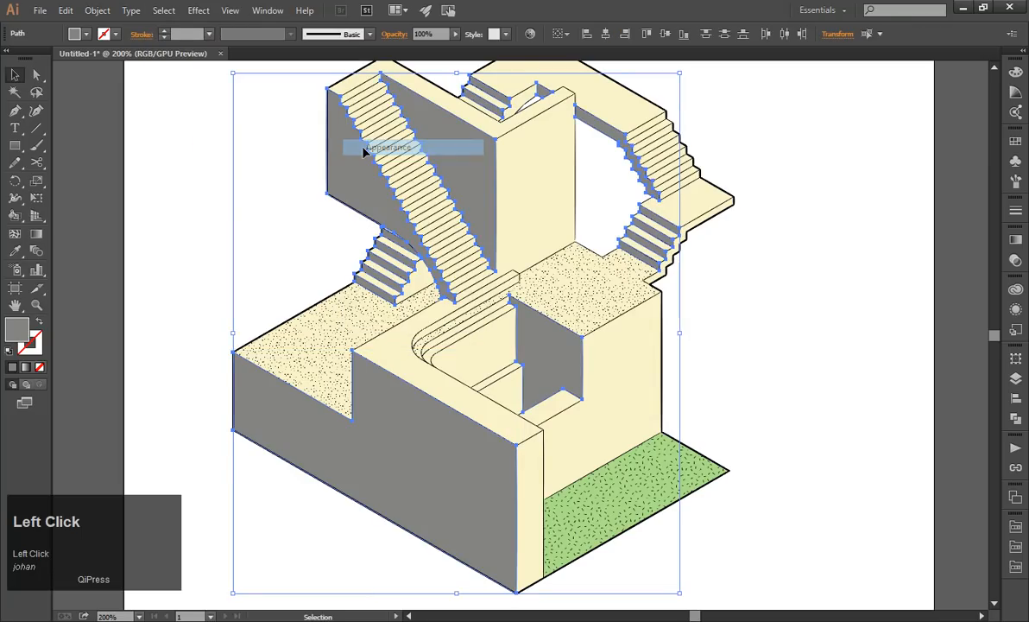
key(ctrl+c)
click(66, 11)
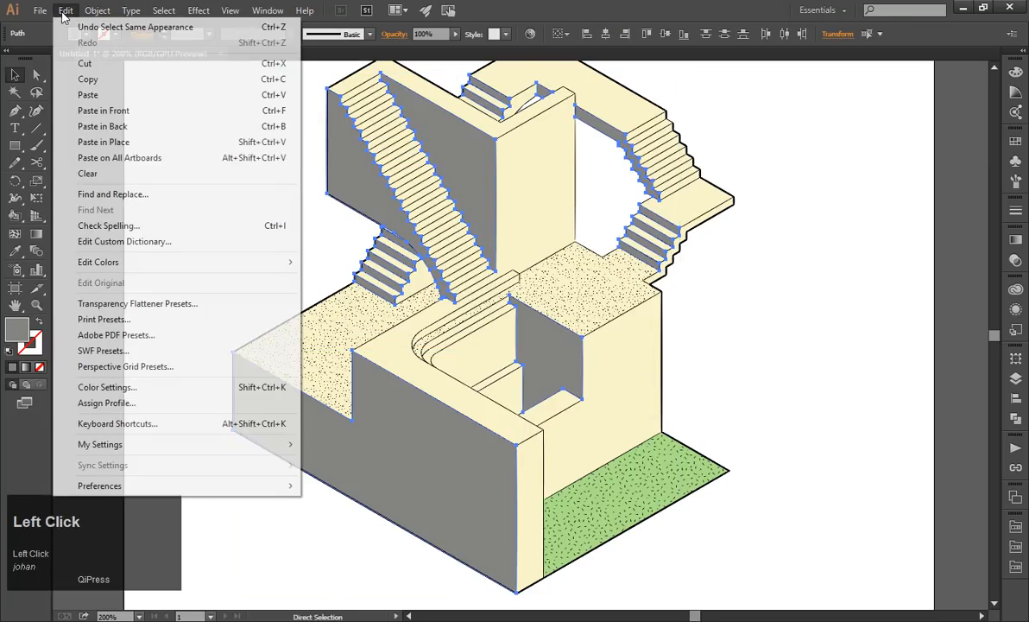
click(127, 143)
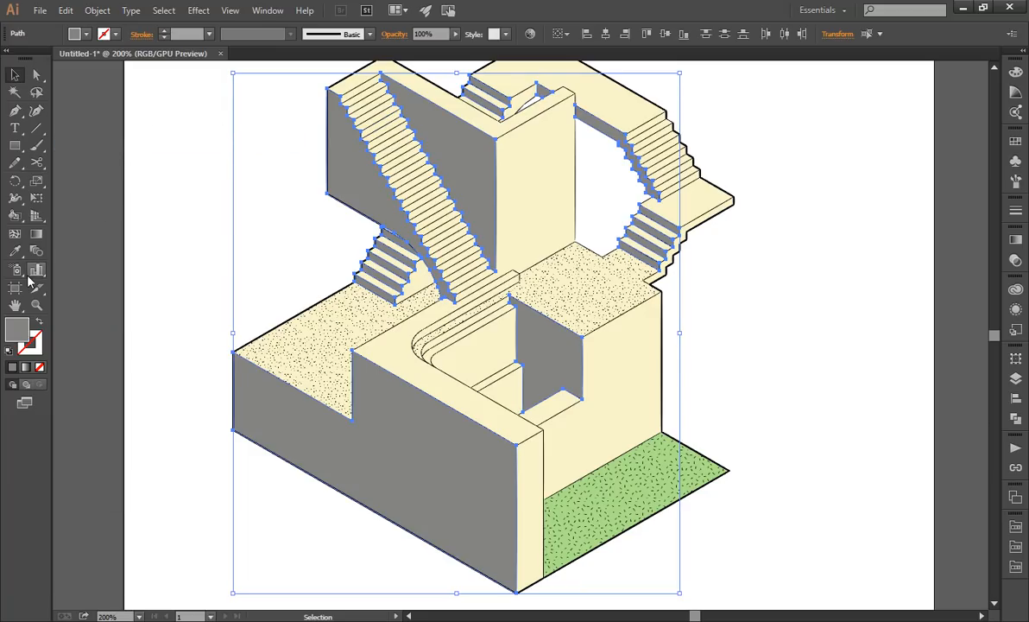
Try the 10 dpi 70% dot pattern and a gradient dot pattern as fills on the copied side faces.
click(1014, 526)
click(738, 406)
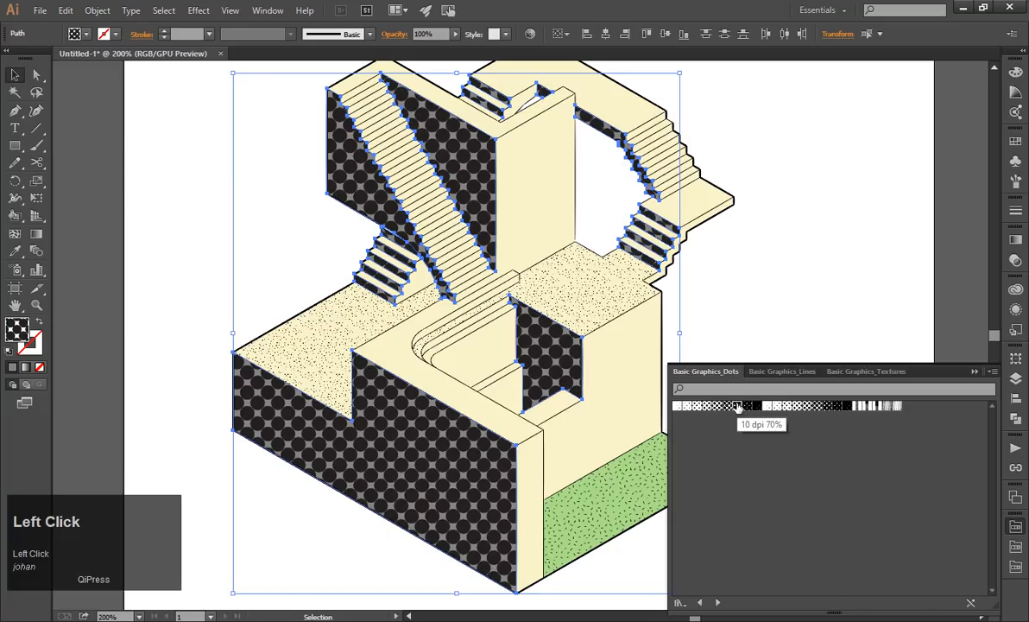
click(889, 405)
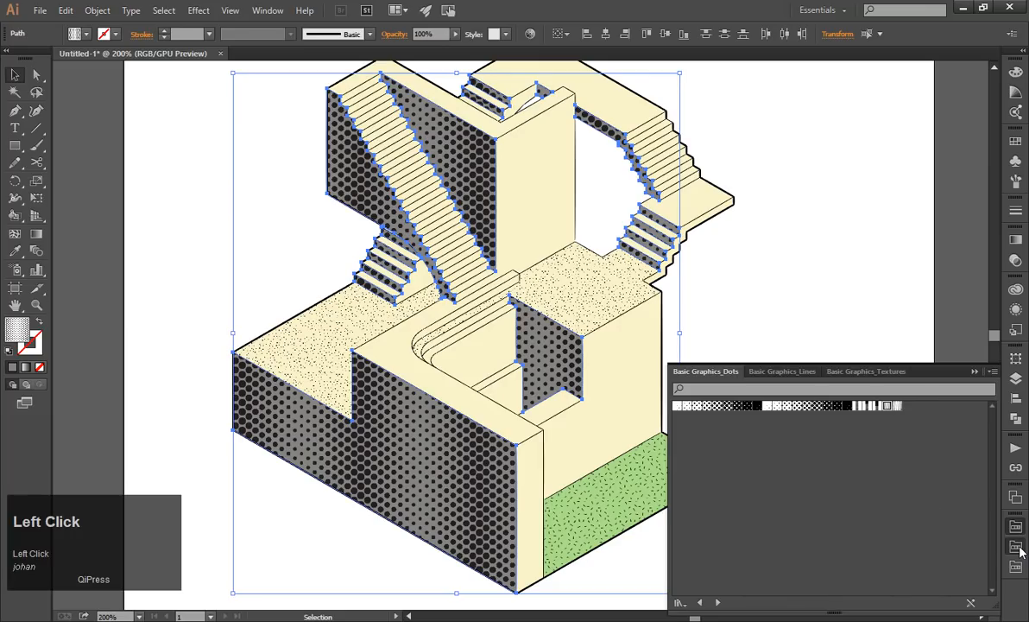
Try several horizontal line and grid patterns from the Basic Graphics_Lines library on the copied side faces.
click(760, 371)
click(709, 406)
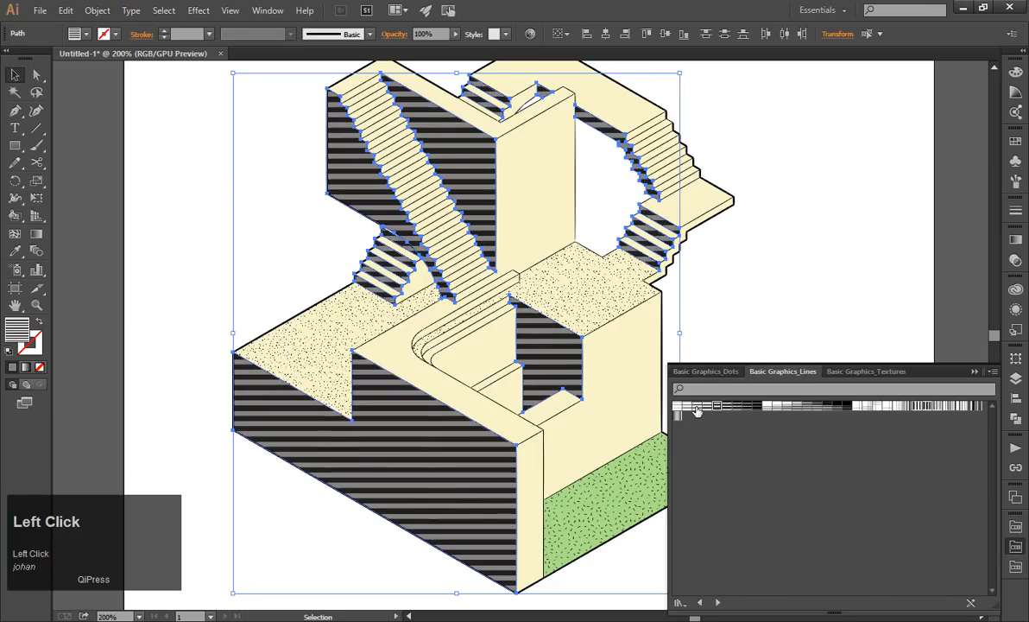
click(697, 407)
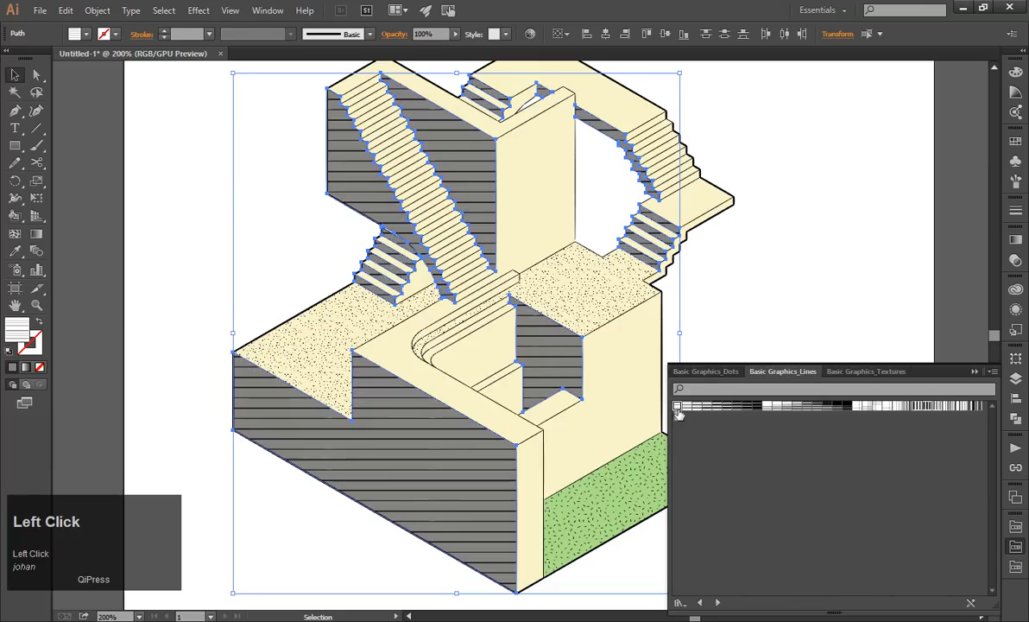
click(886, 406)
click(875, 406)
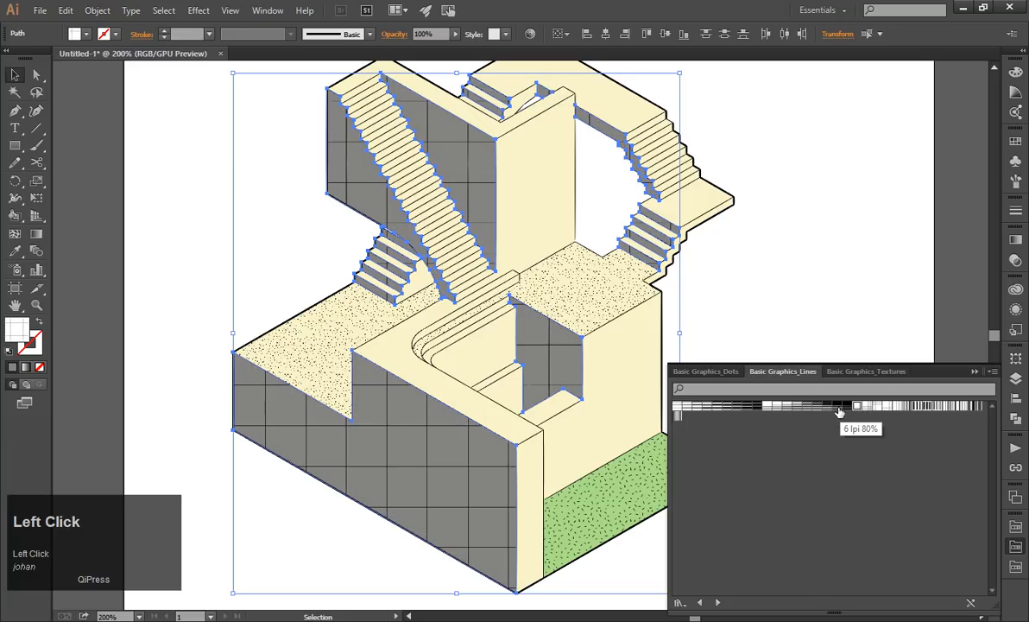
click(807, 407)
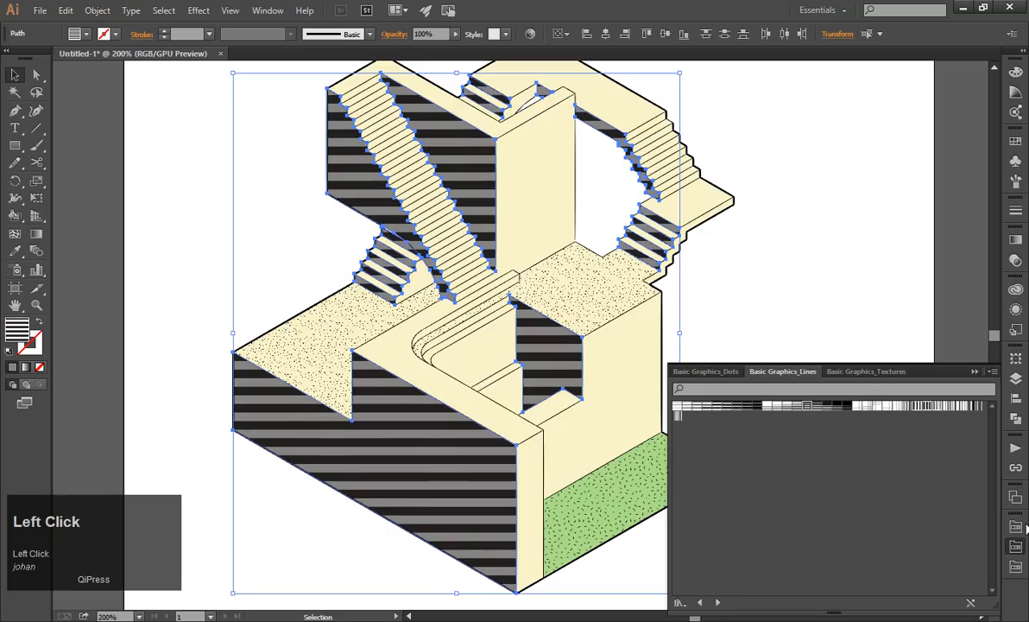
Fill the copied side faces with the diagonal dashed pattern, the last swatch of the Basic Graphics_Textures library.
click(833, 371)
click(678, 417)
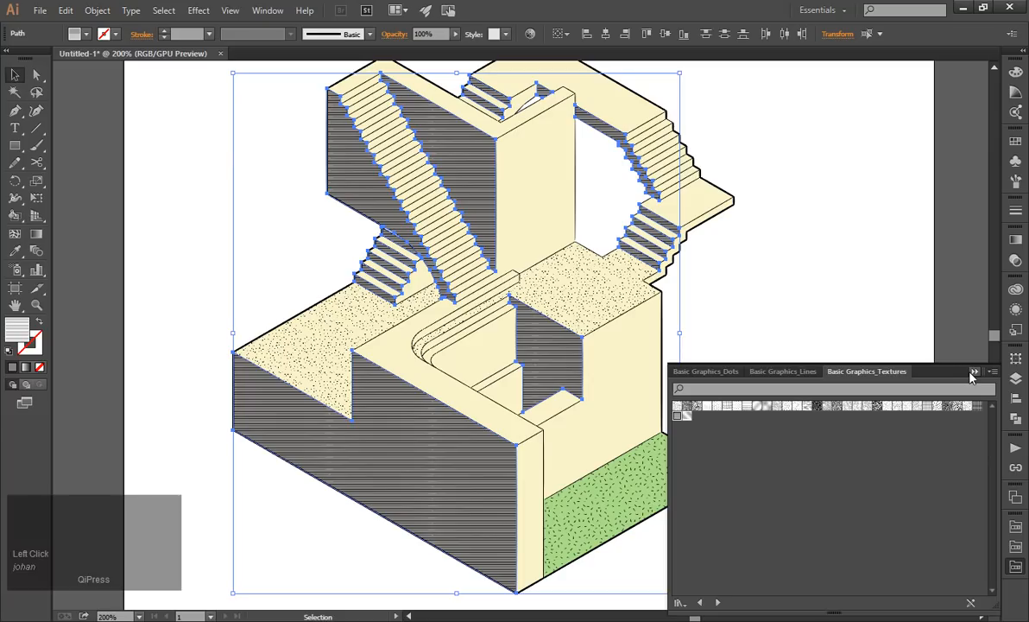
click(977, 408)
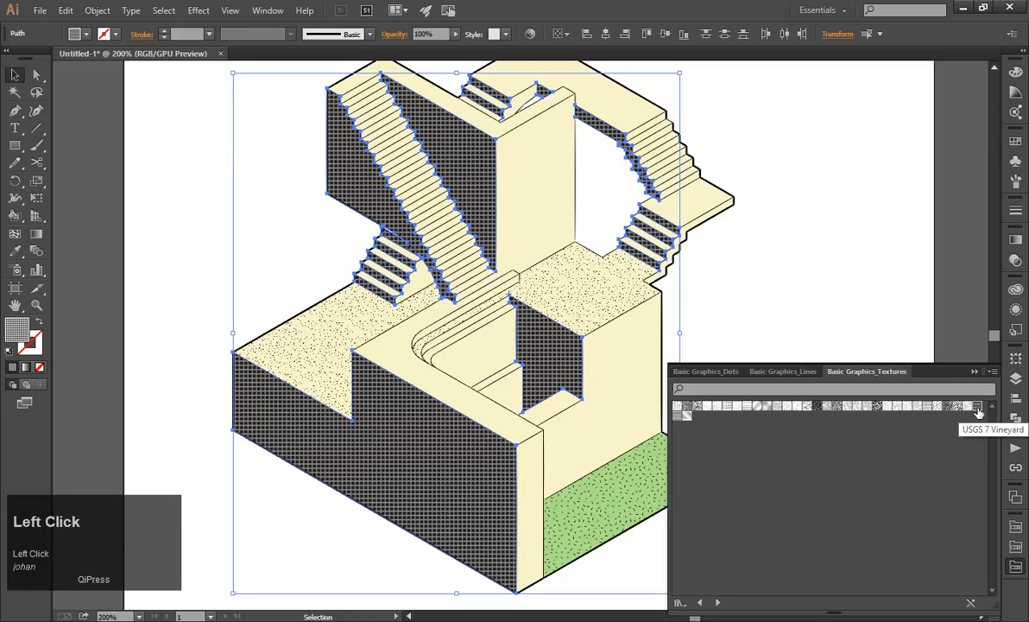
click(686, 416)
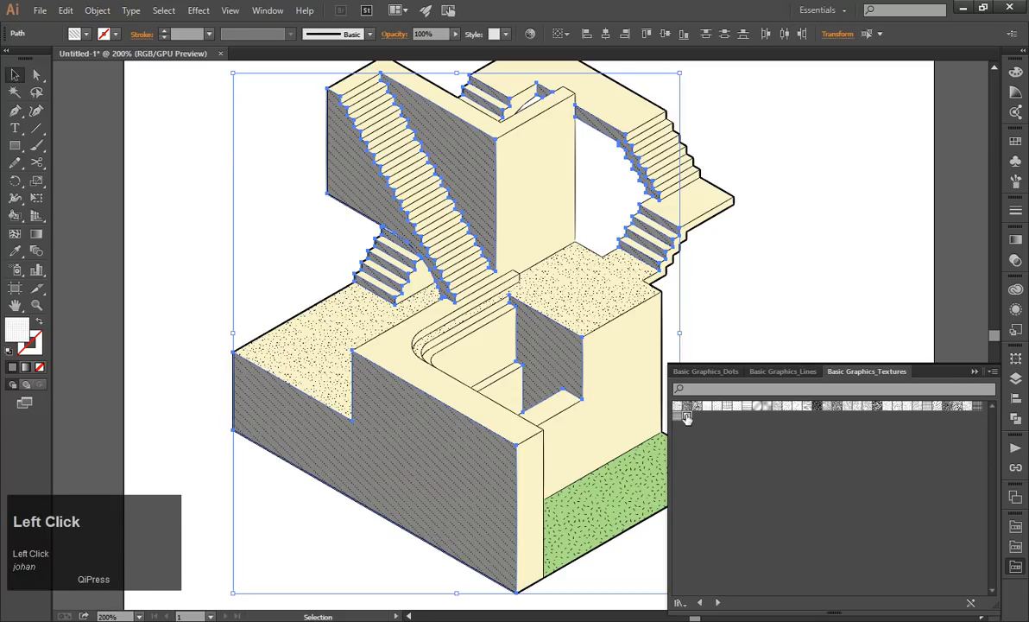
Rotate only the side faces' fill pattern by 315°, leaving the objects untransformed, and clear the selection.
click(97, 11)
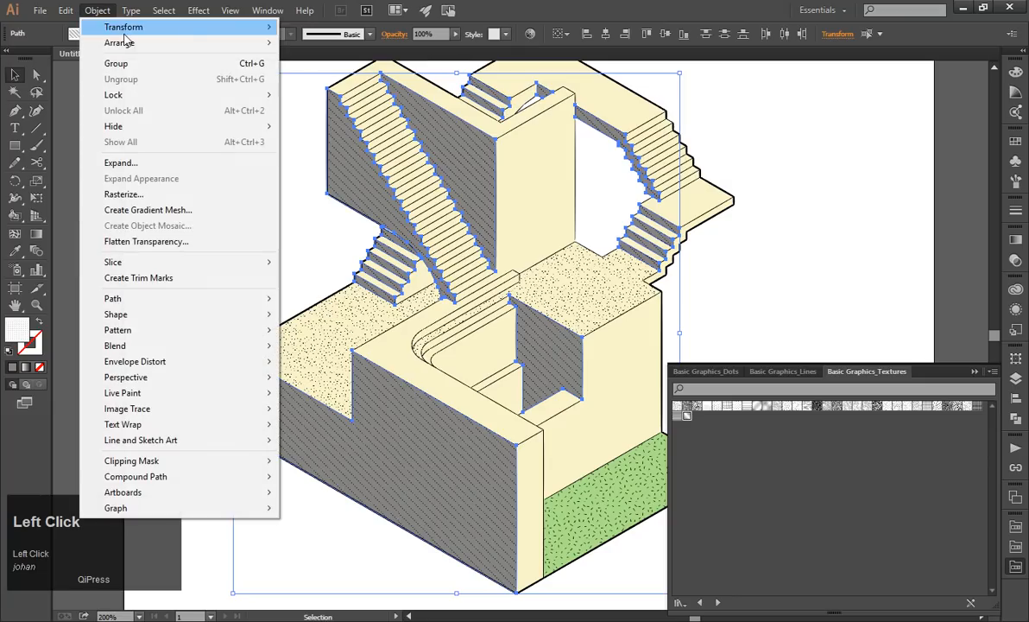
mouse_move(129, 26)
click(396, 64)
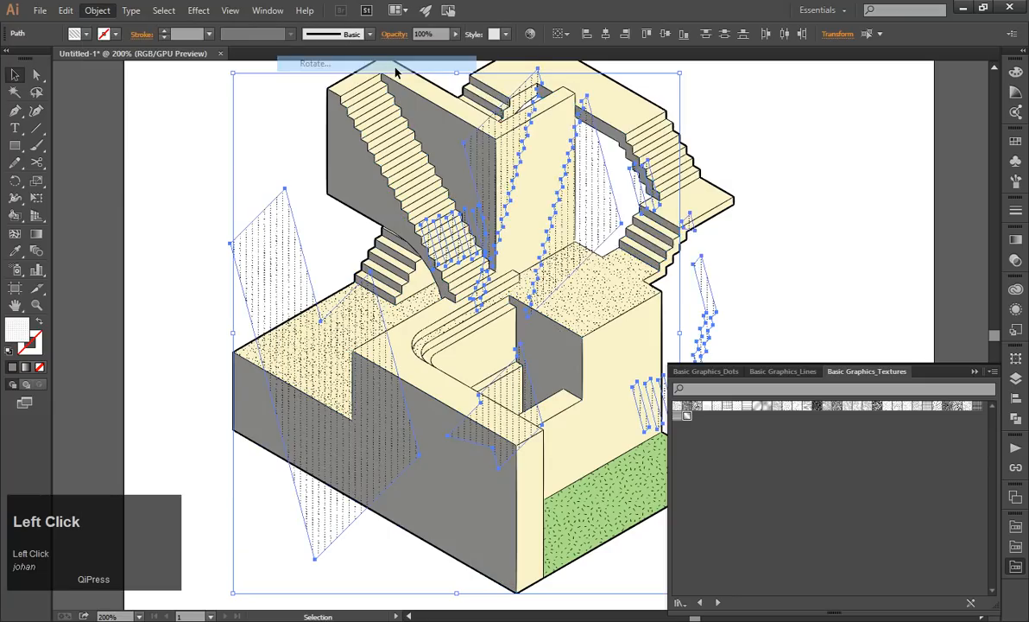
click(525, 187)
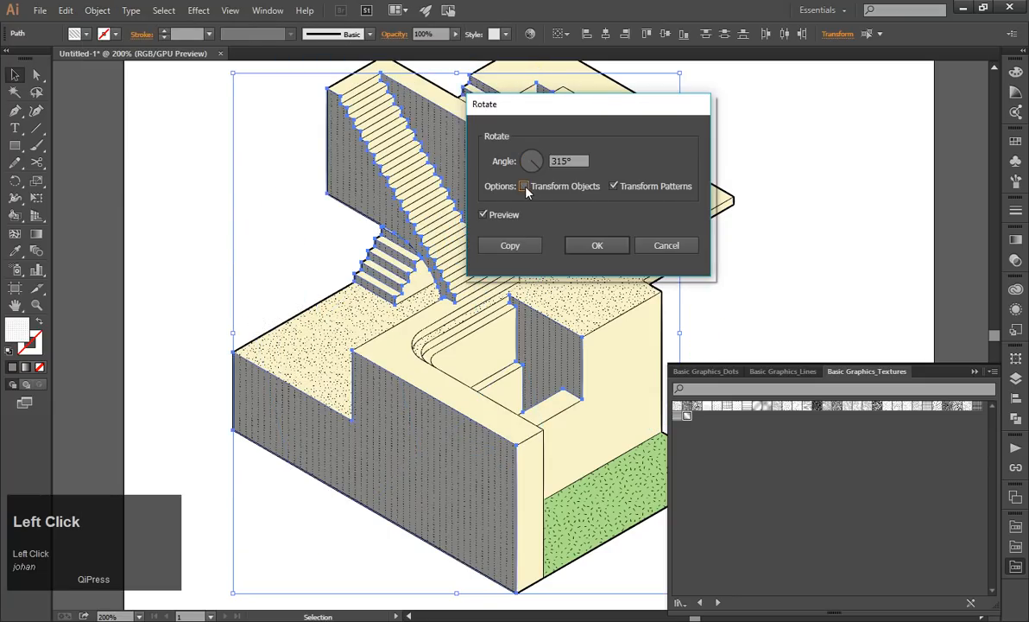
click(598, 247)
click(973, 374)
click(776, 257)
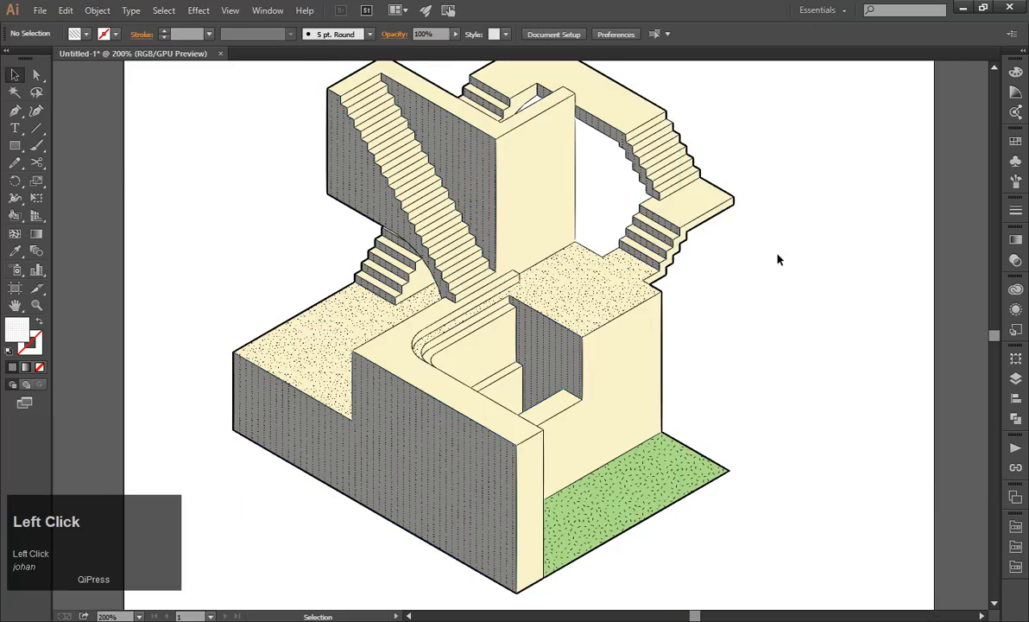
Examine the textured side faces of the whole staircase at different magnifications.
alt+scroll(773, 256, down, 2)
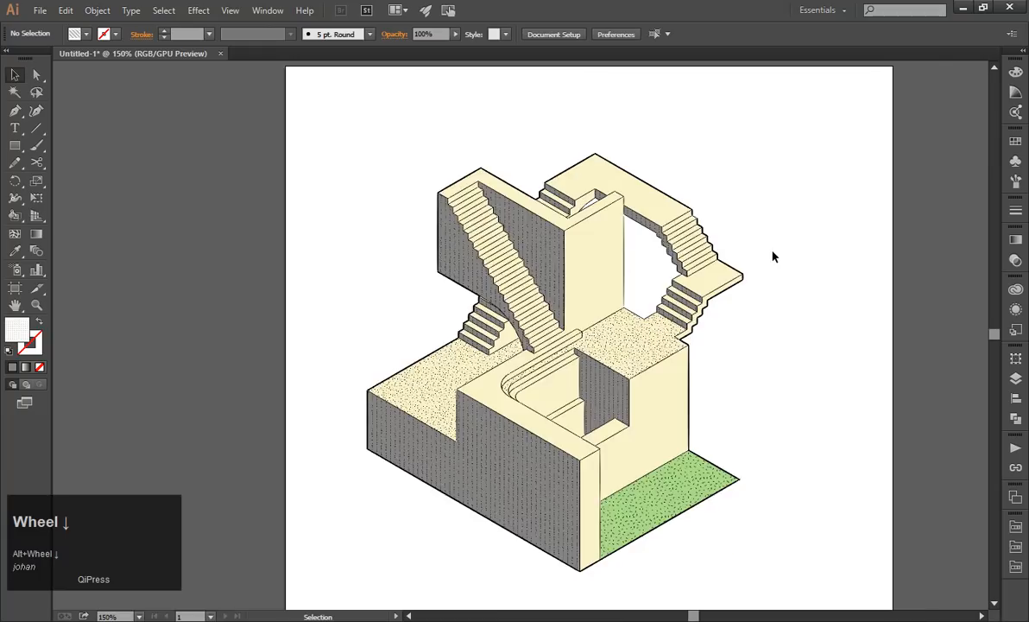
alt+scroll(761, 269, up, 1)
alt+scroll(761, 268, down, 2)
alt+scroll(765, 296, up, 1)
key(ctrl)
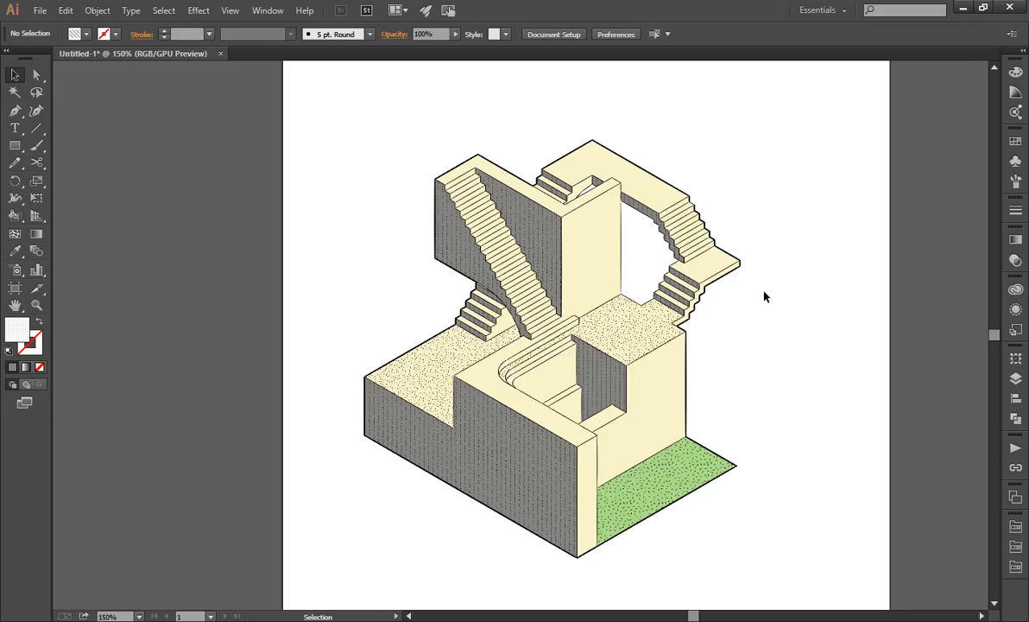
scroll(764, 295, down, 1)
scroll(764, 294, up, 1)
scroll(743, 273, up, 1)
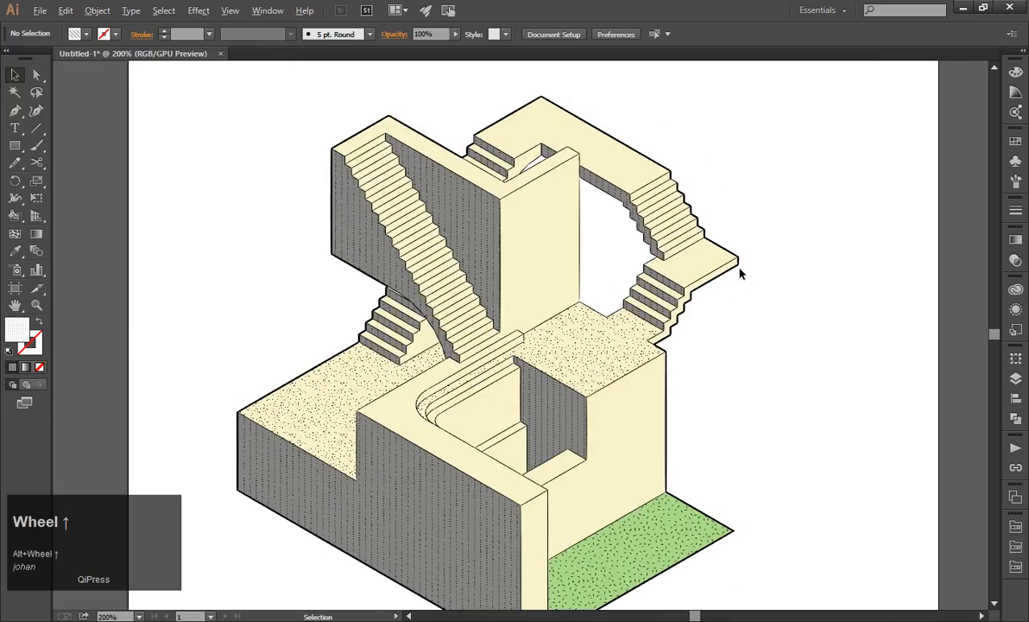
click(730, 273)
click(715, 302)
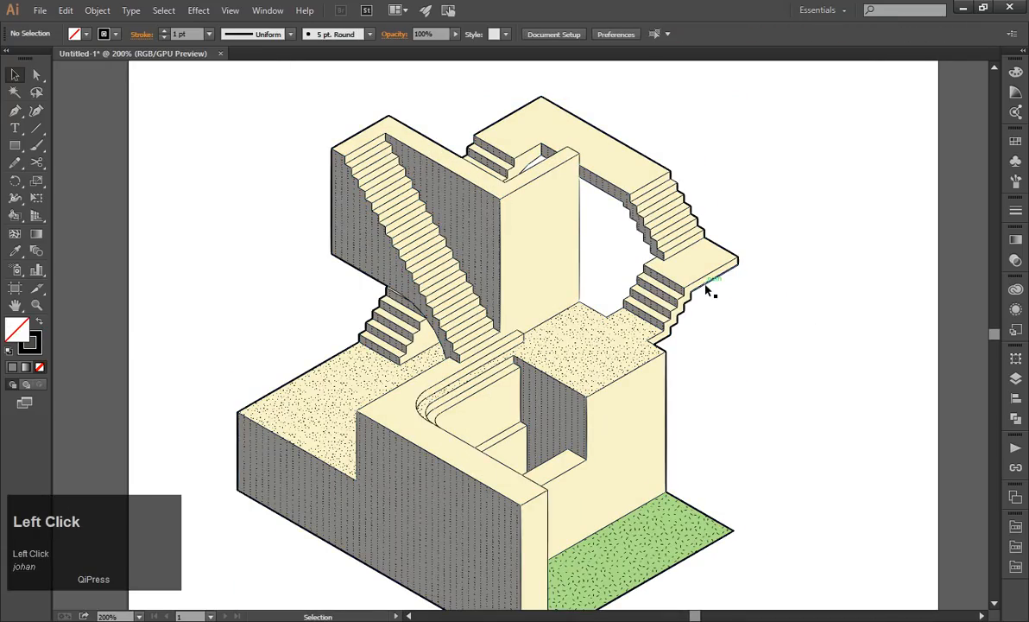
drag(707, 283, 747, 321)
key(ctrl+z)
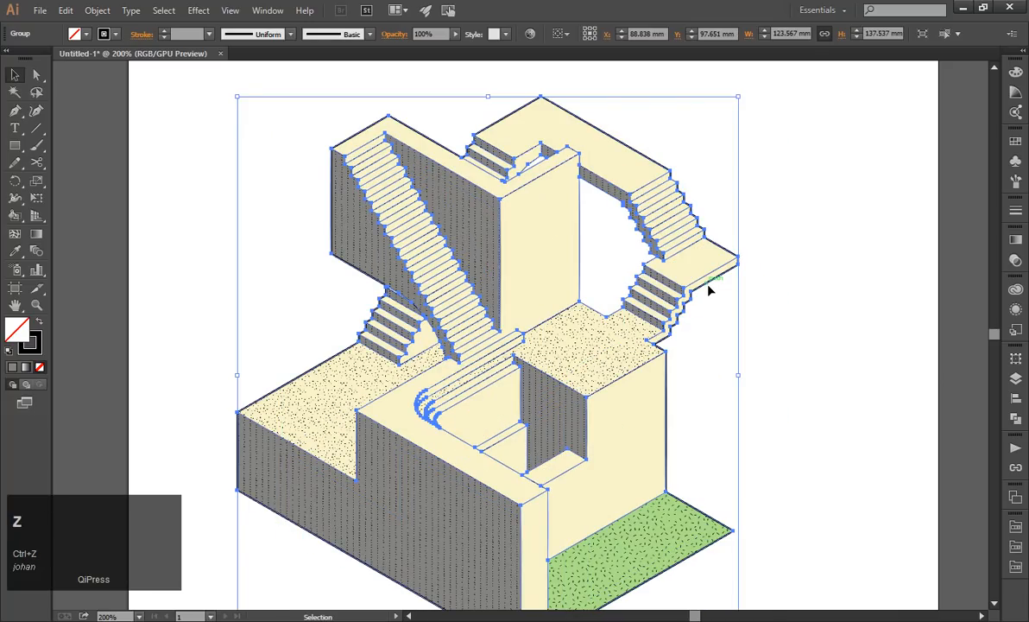
Isolate the line group and select all outer outline segments with the same appearance as the platform's lower edge.
double_click(707, 291)
click(708, 291)
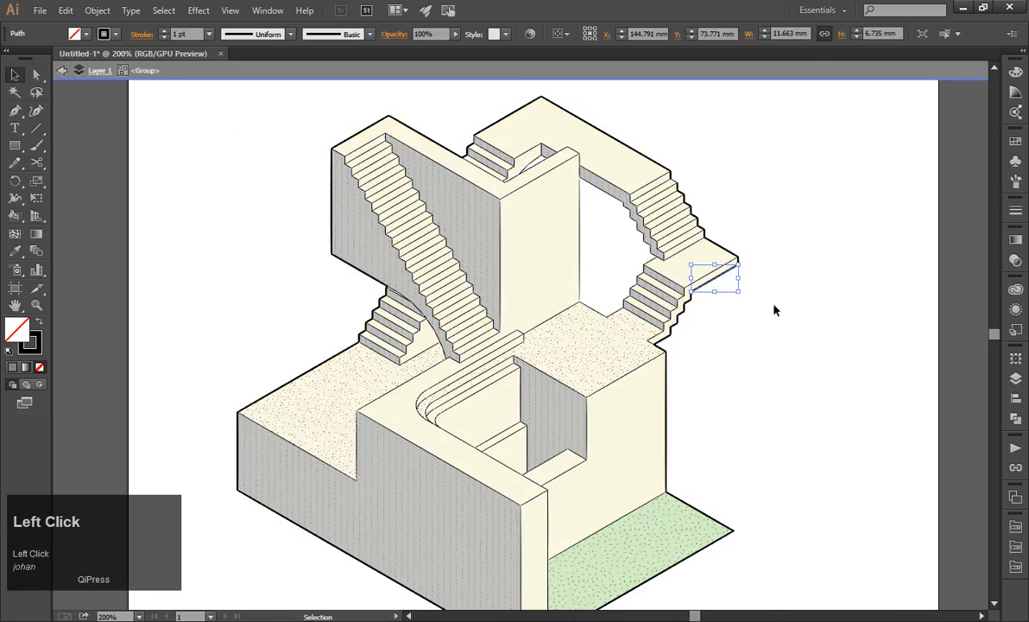
click(197, 11)
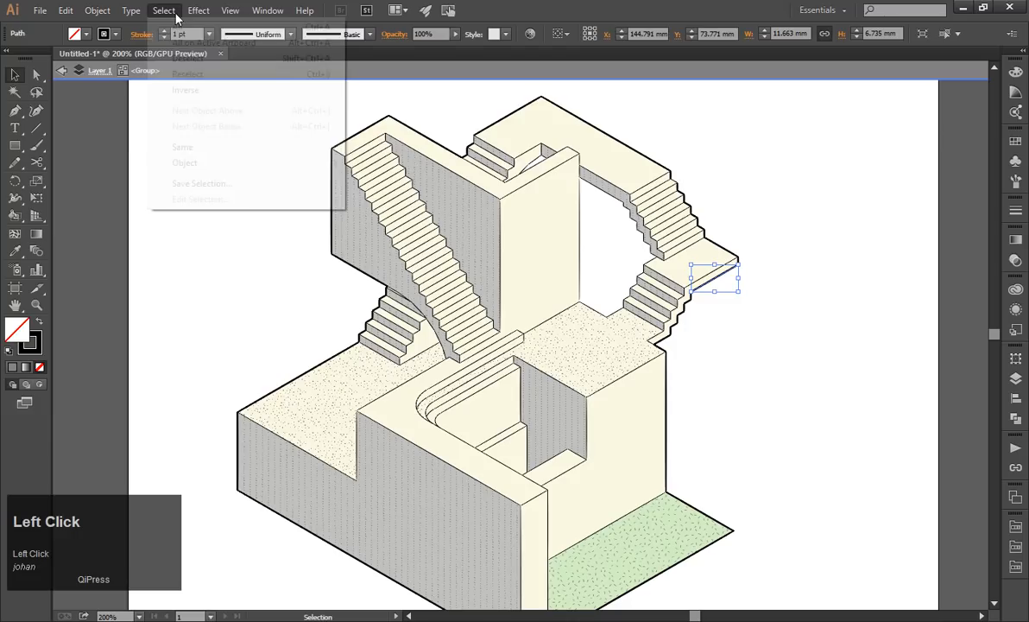
mouse_move(296, 158)
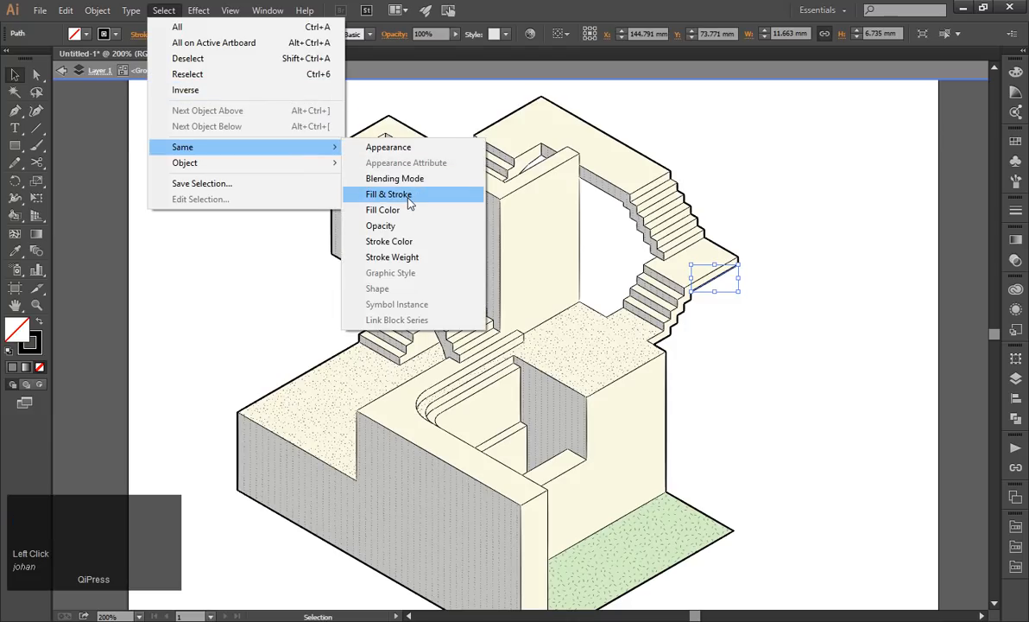
click(407, 151)
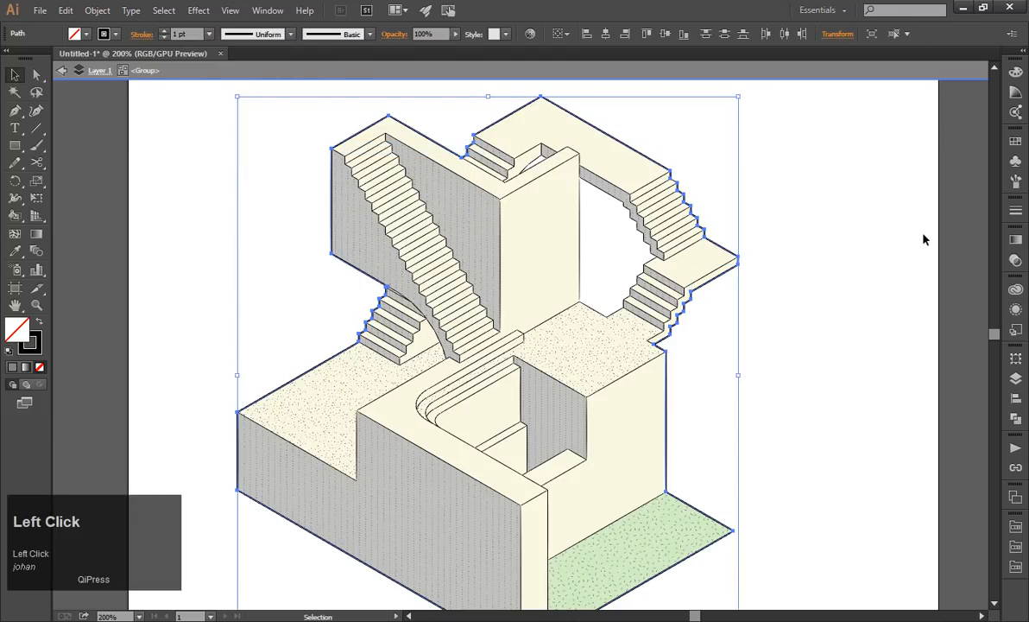
Set the outer outline's stroke weight to 0.75 pt and leave the group's isolation mode.
click(1017, 211)
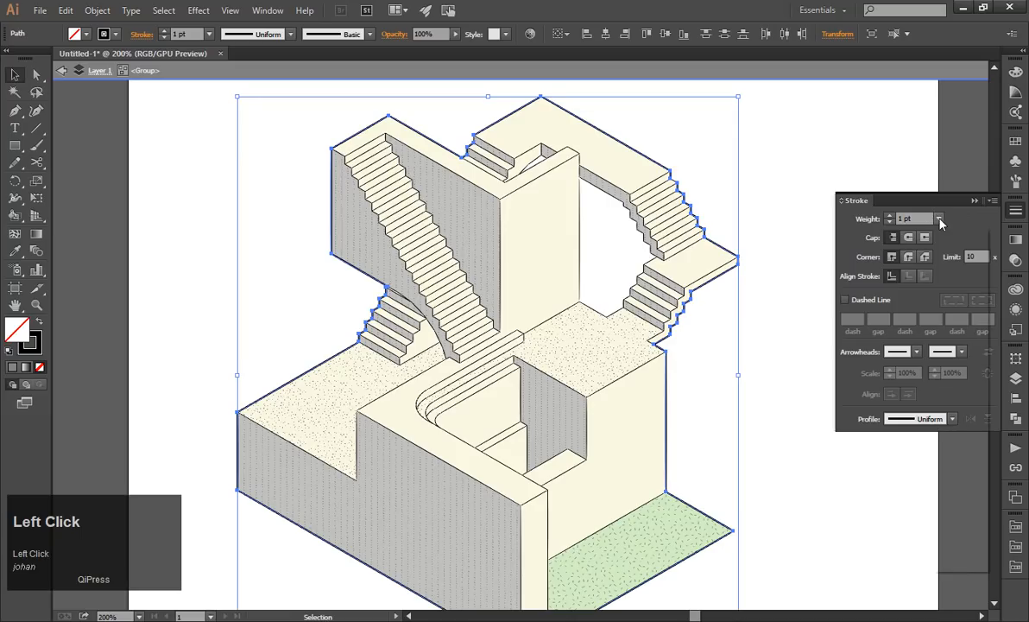
click(938, 218)
click(958, 267)
click(810, 238)
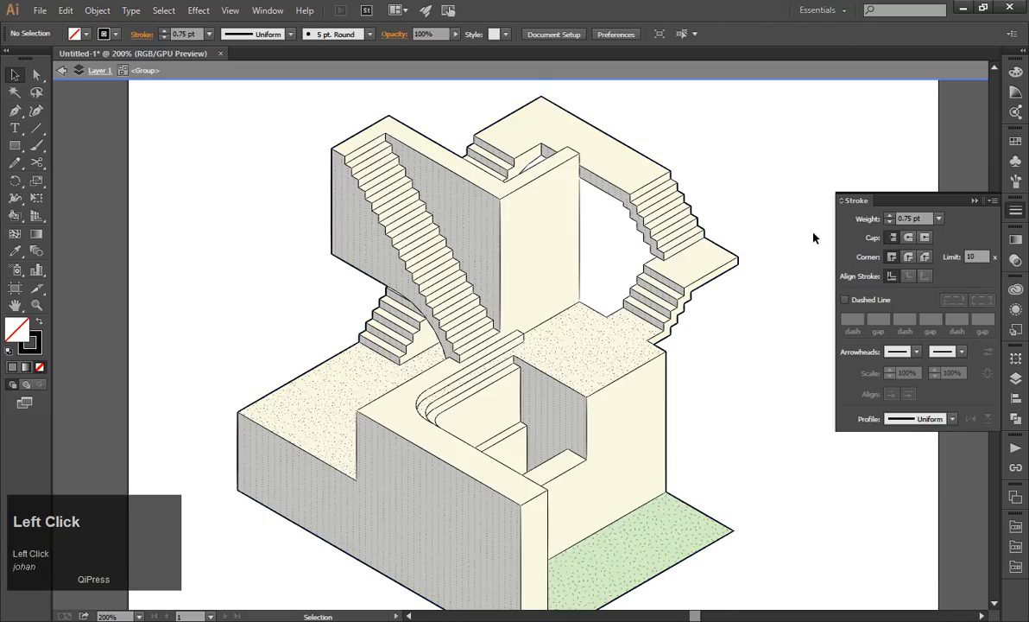
click(974, 201)
key(Escape)
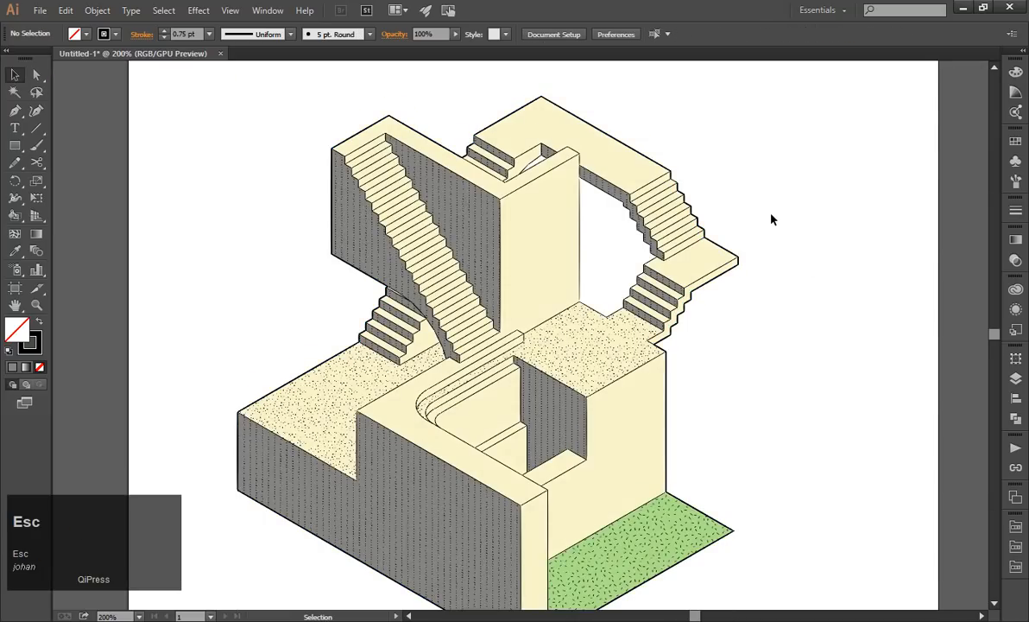
scroll(771, 217, down, 2)
scroll(773, 217, down, 1)
scroll(773, 217, up, 2)
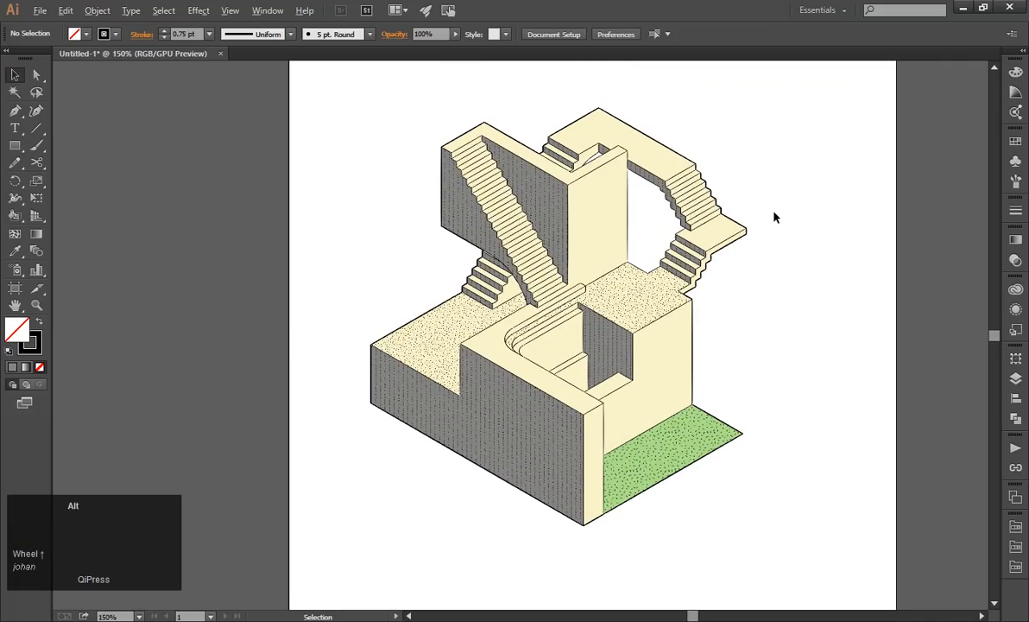
click(616, 317)
key(ctrl+z)
click(366, 141)
scroll(553, 269, down, 1)
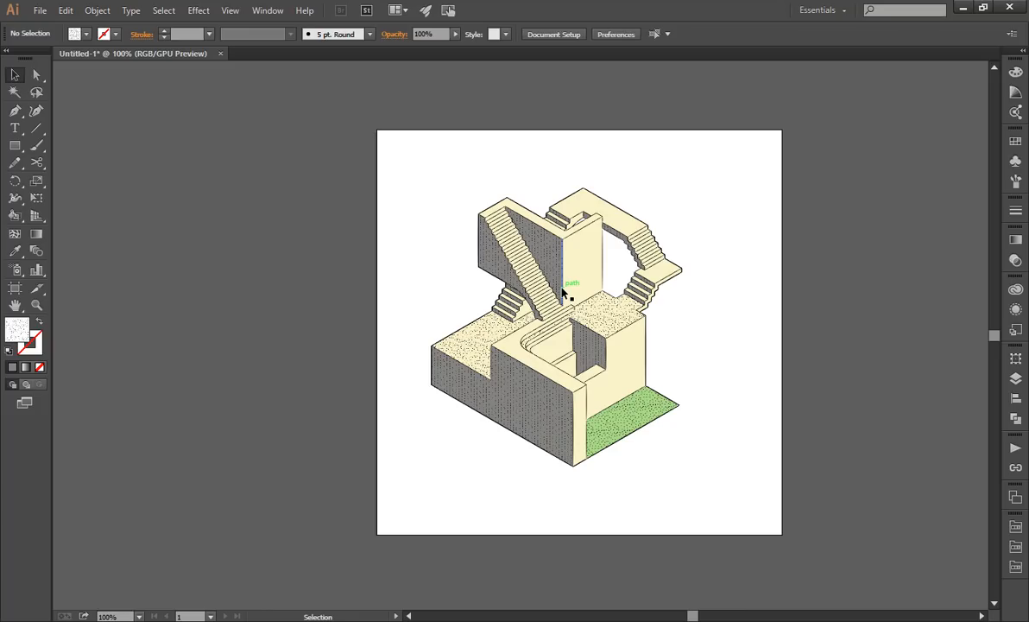
Switch to Google Chrome and search Google for "people cad" in a new tab.
key(alt+Tab)
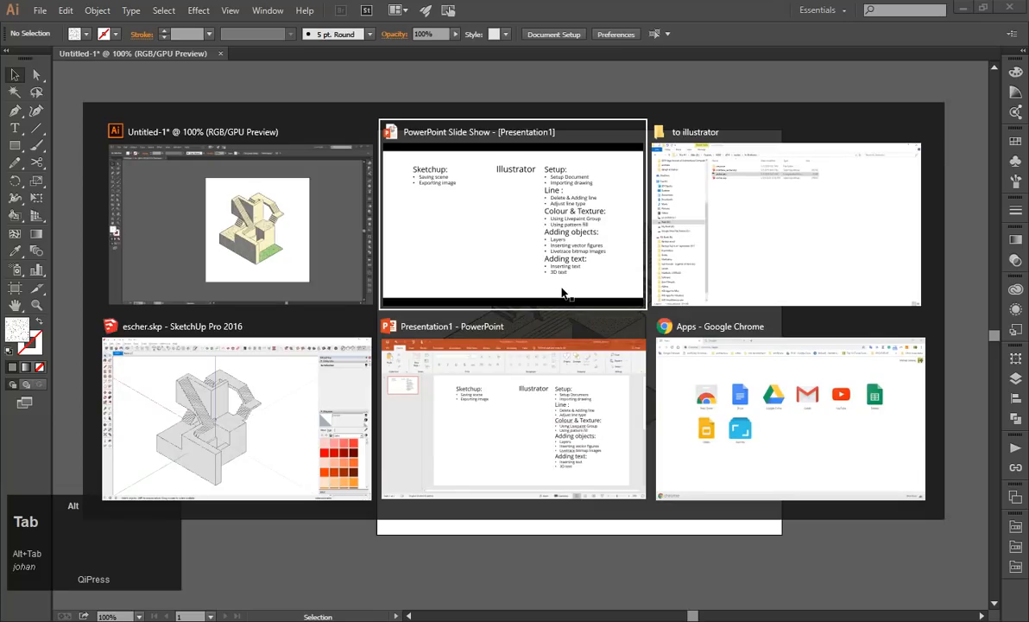
key(alt+Tab)
key(alt+Tab)
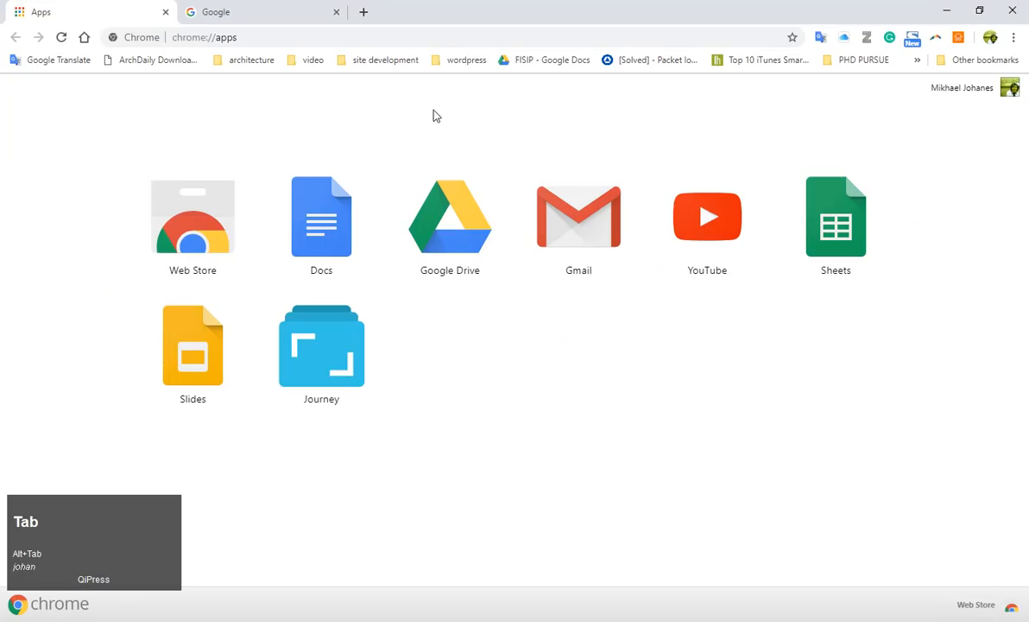
click(362, 12)
click(271, 39)
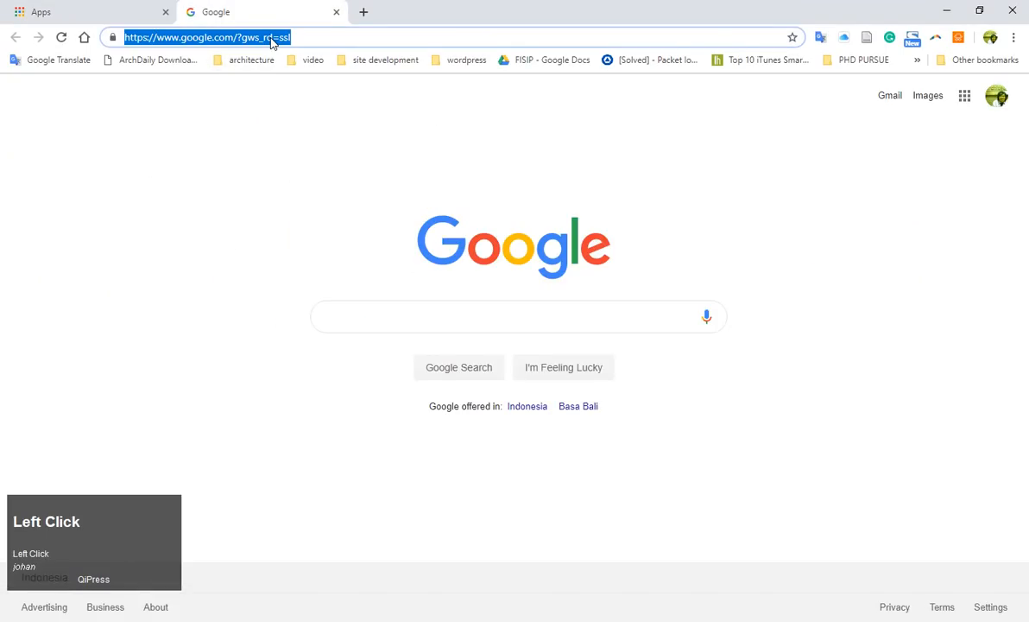
text(people cad)
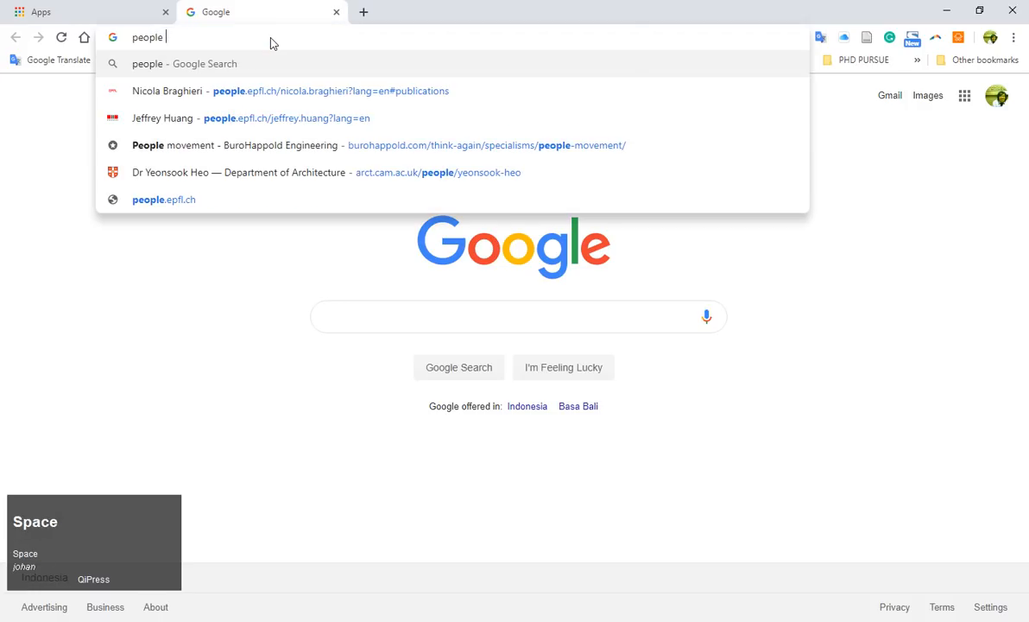
key(Return)
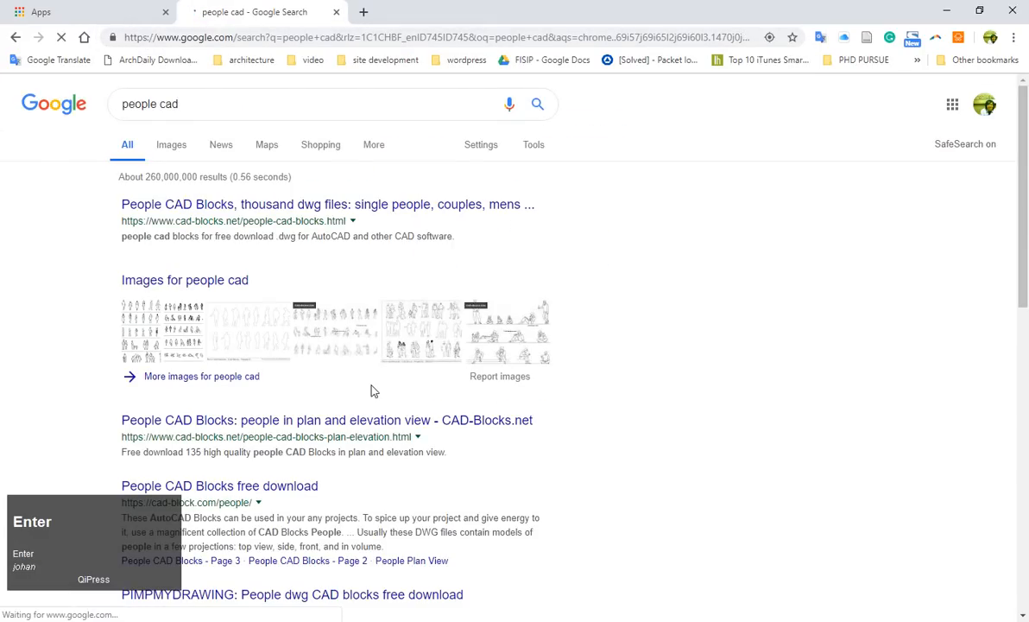
Open the cad-blocks.net people CAD blocks page and examine its plan, elevation and filled figure collections.
click(191, 205)
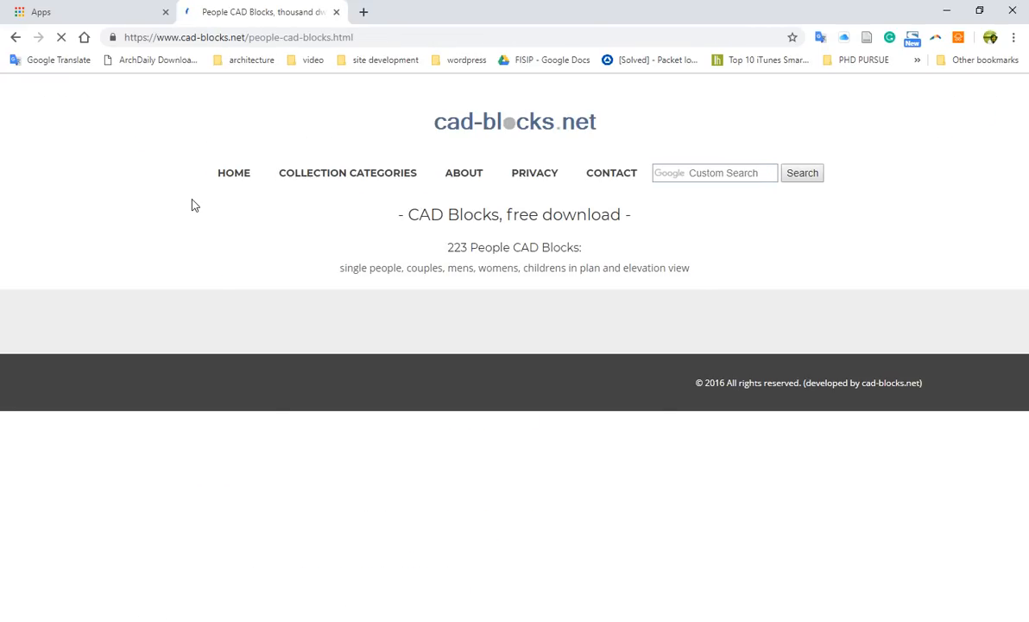
scroll(197, 210, down, 2)
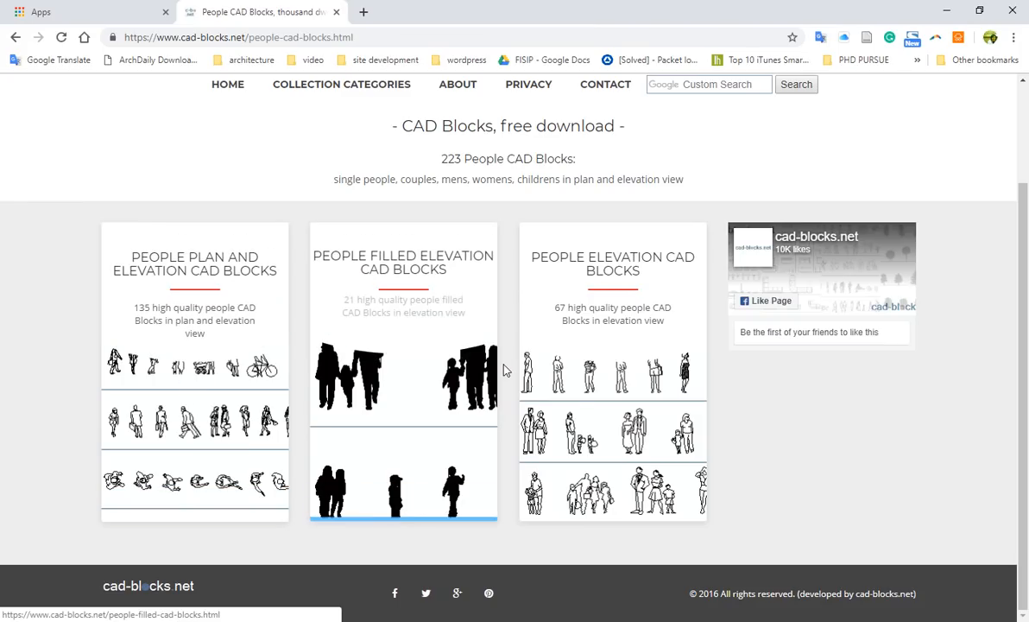
scroll(580, 419, down, 1)
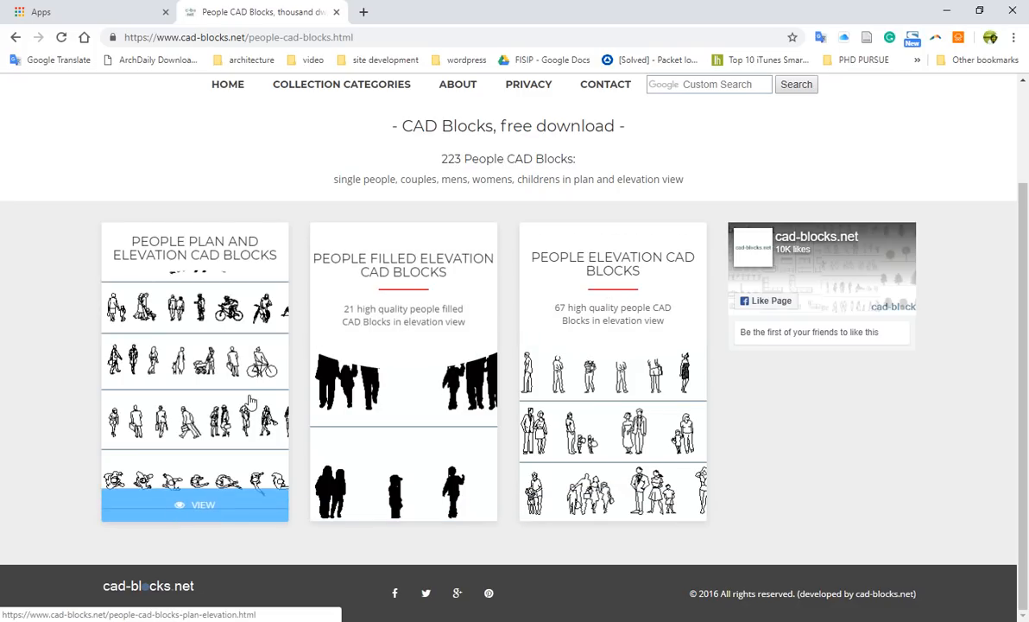
Switch back to Adobe Illustrator and browse to the "cad people" folder inside "resources" for a file to open.
key(alt+Tab)
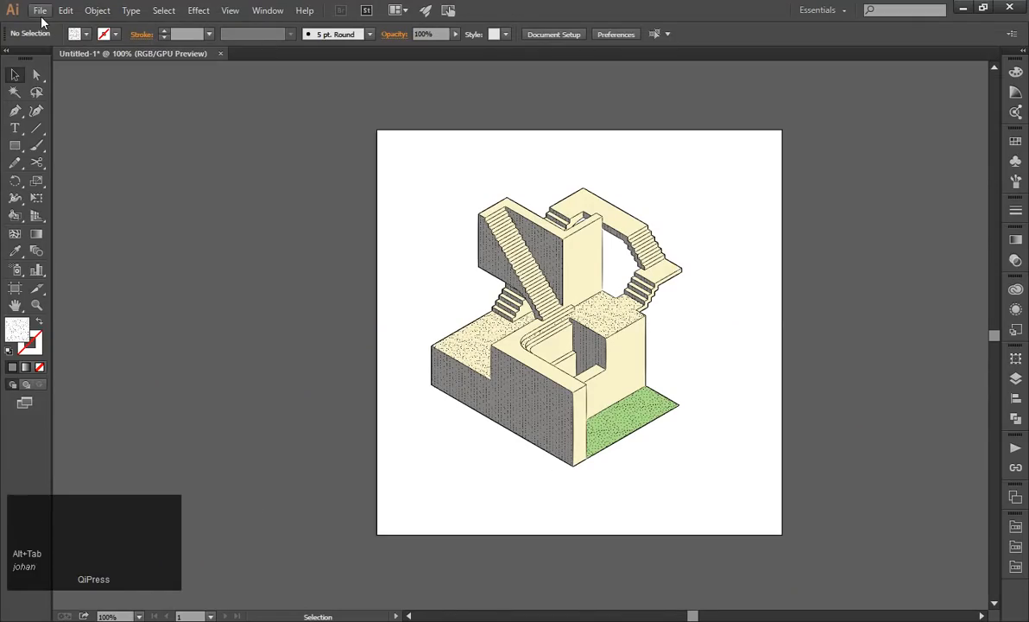
click(237, 149)
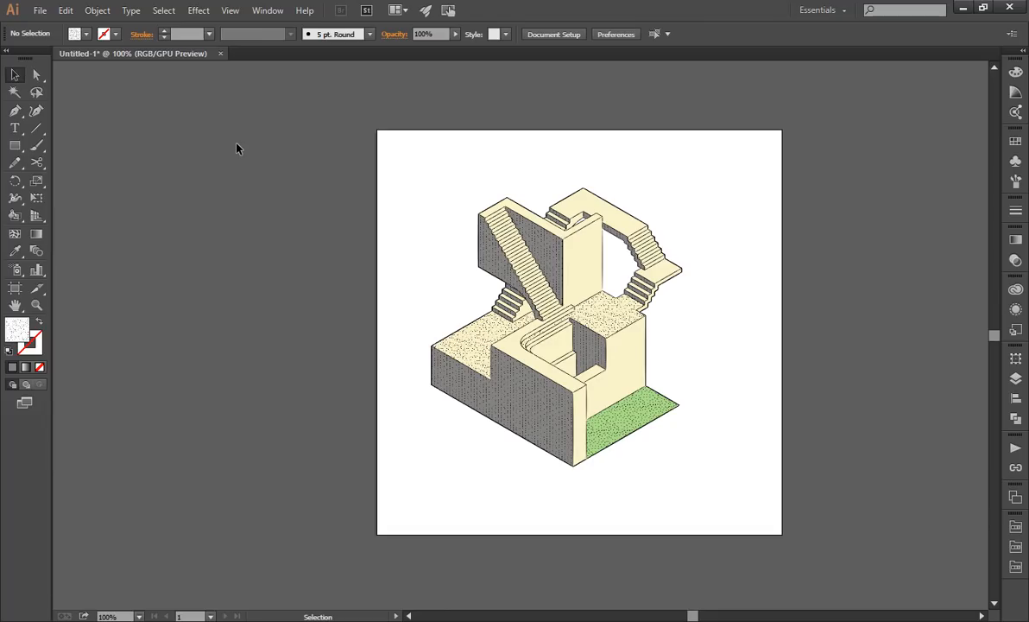
click(40, 11)
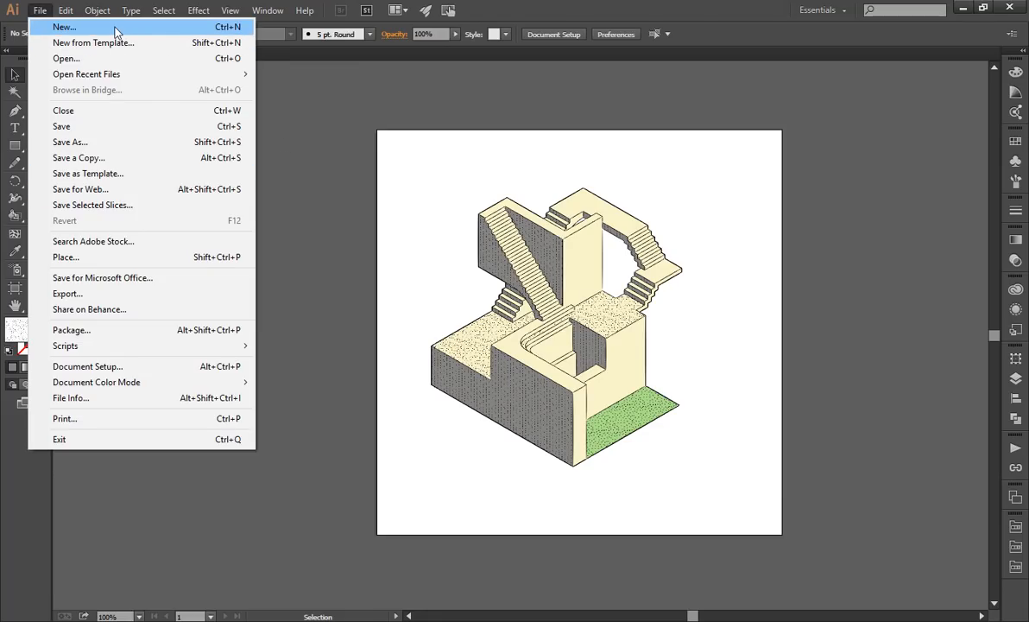
click(102, 58)
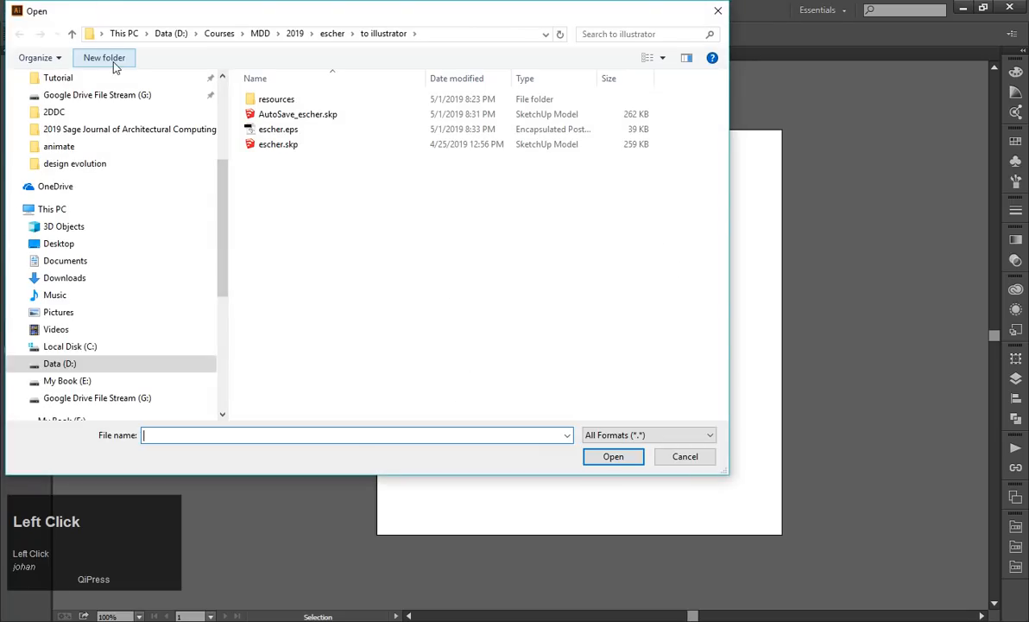
double_click(274, 100)
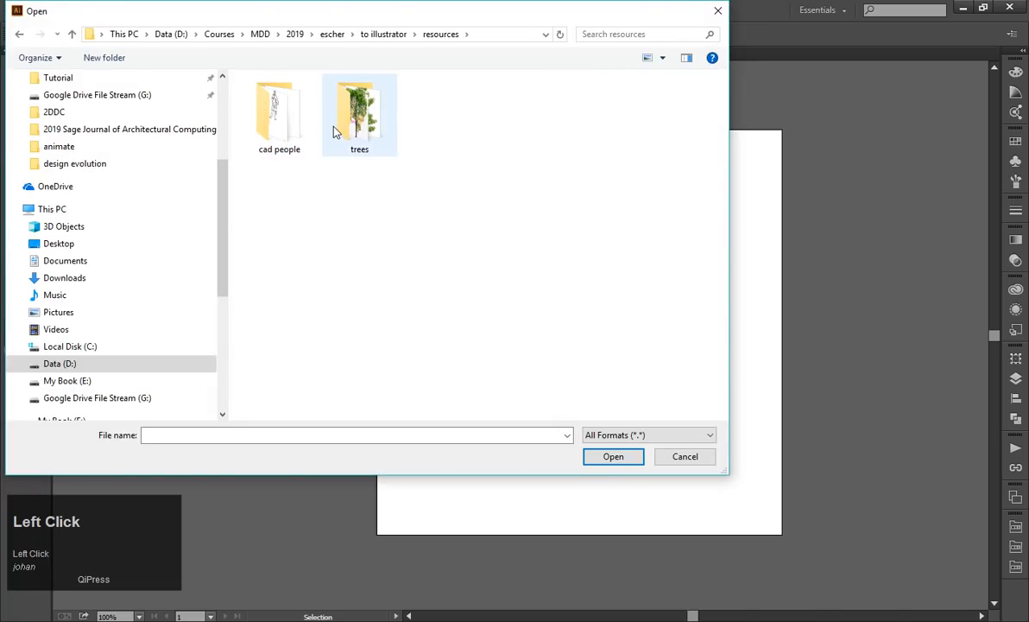
double_click(279, 117)
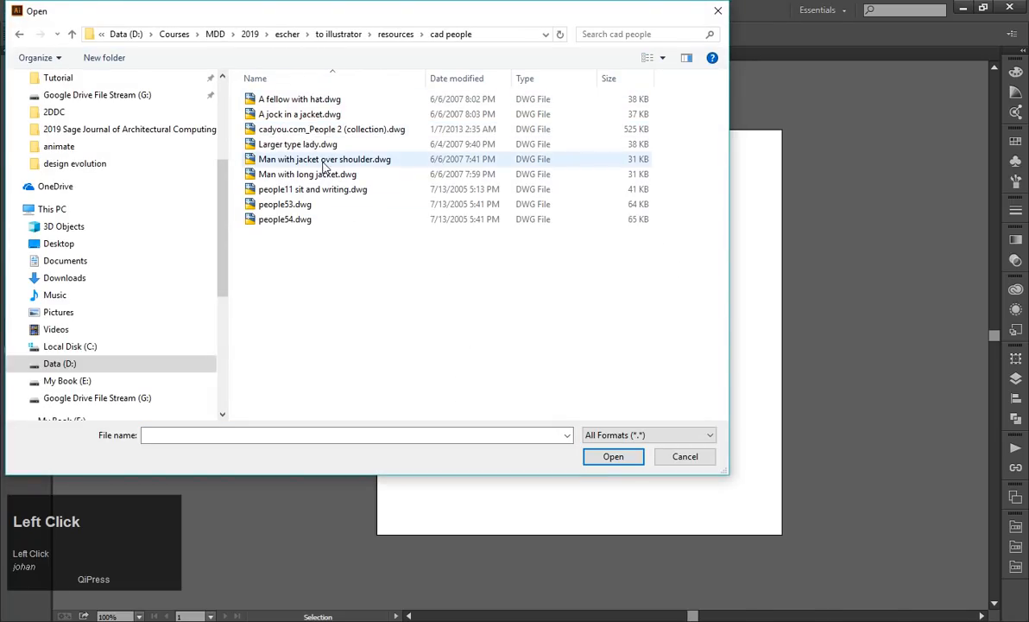
Open "A fellow with hat.dwg", "A jock in a jacket.dwg" and "cadyou.com_People 2 (collection).dwg", each scaled to fit the artboard.
click(311, 99)
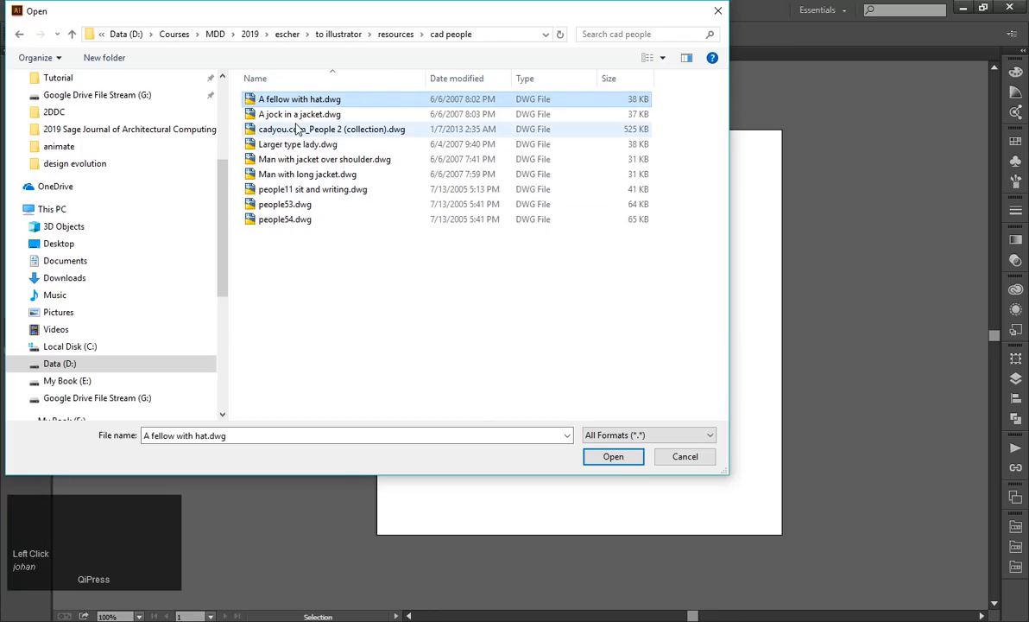
shift+click(280, 219)
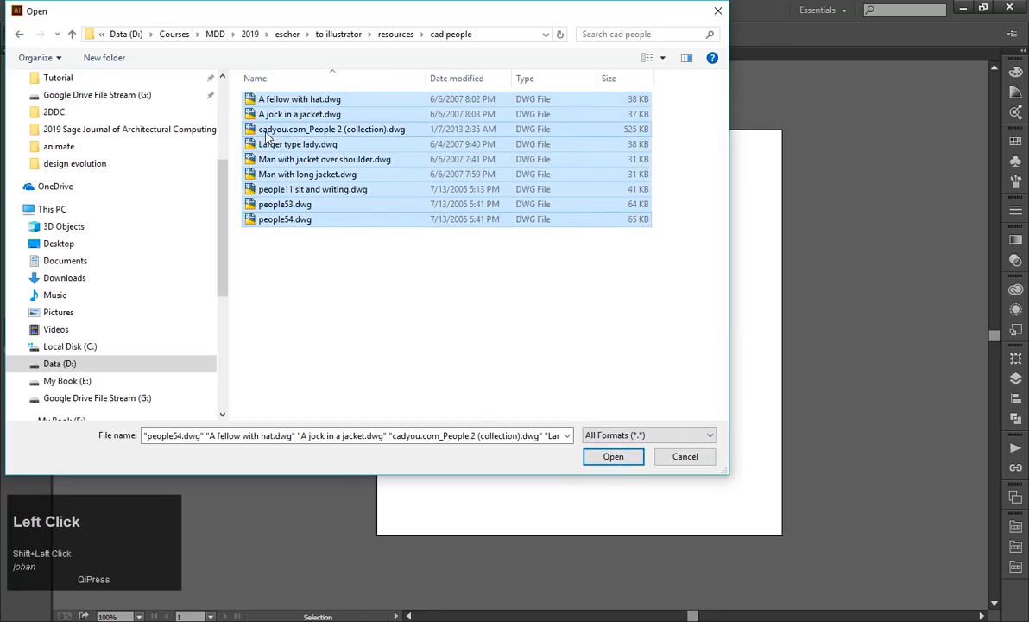
click(293, 129)
shift+click(277, 101)
click(613, 456)
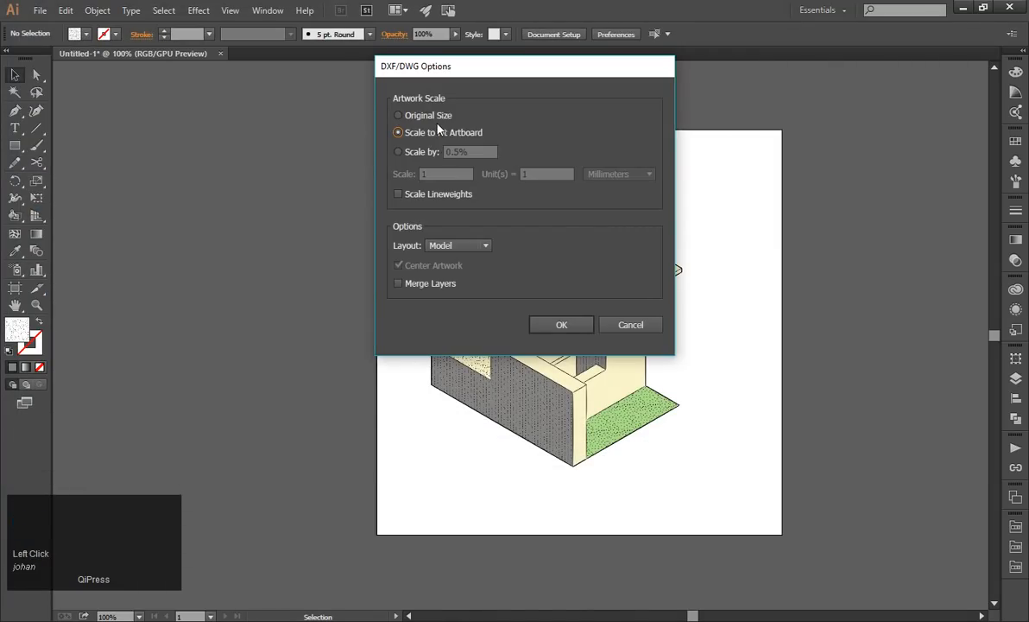
click(559, 326)
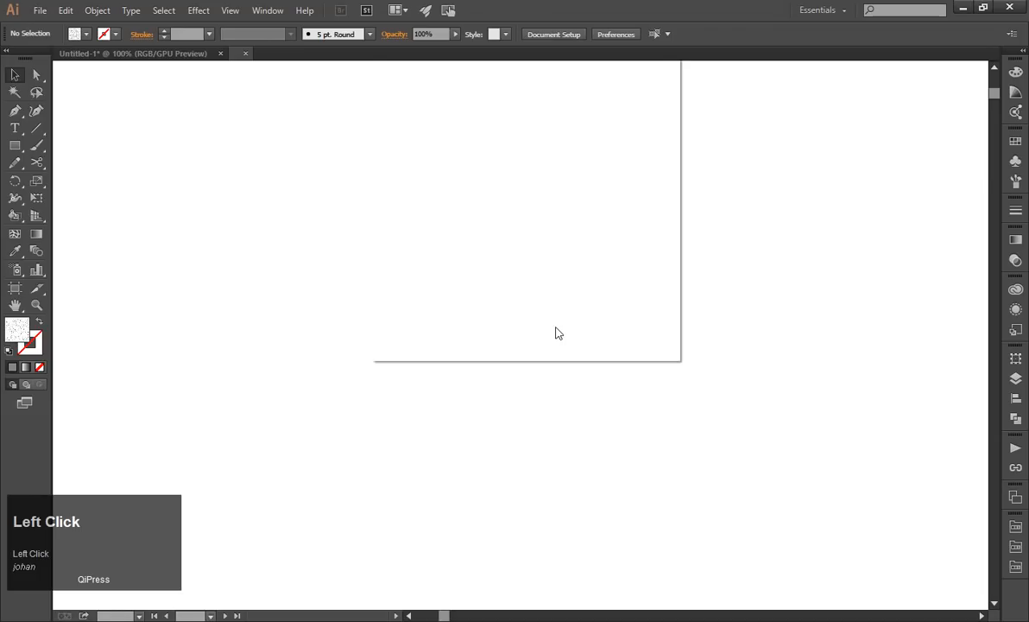
click(557, 328)
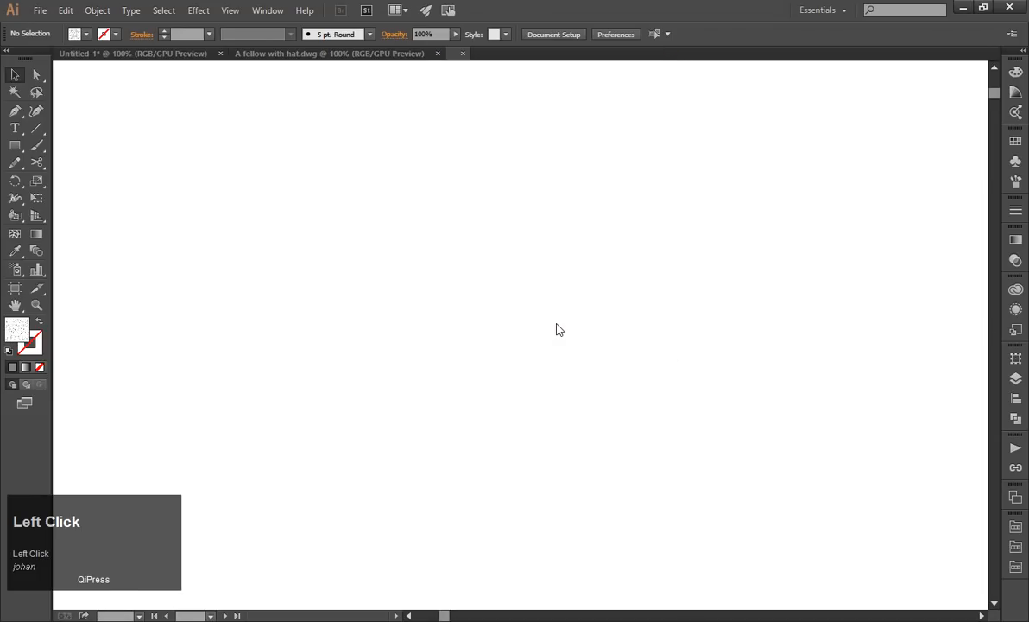
click(557, 326)
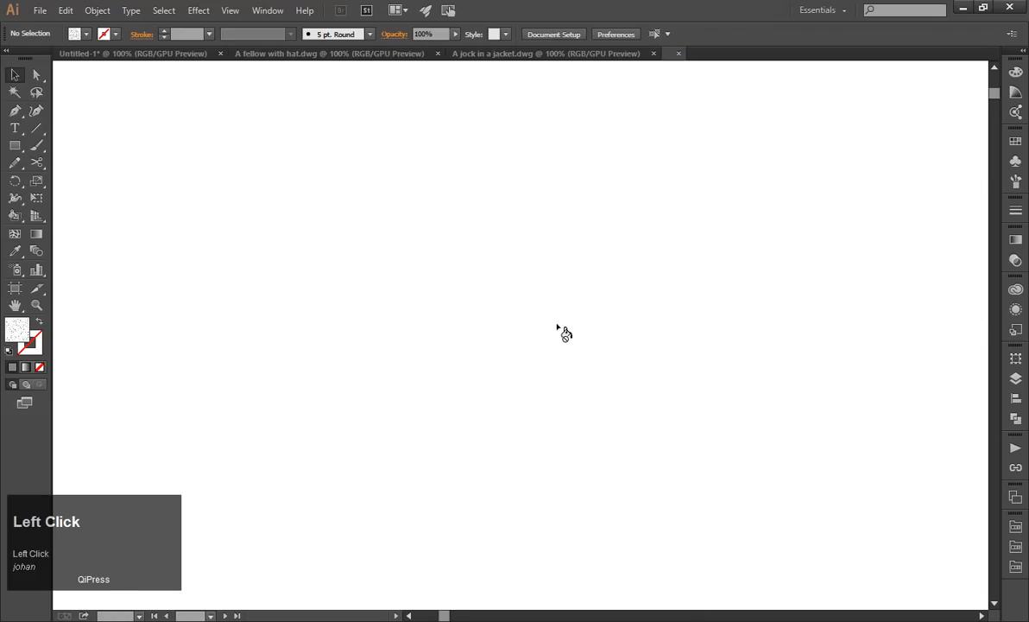
alt+scroll(565, 330, down, 2)
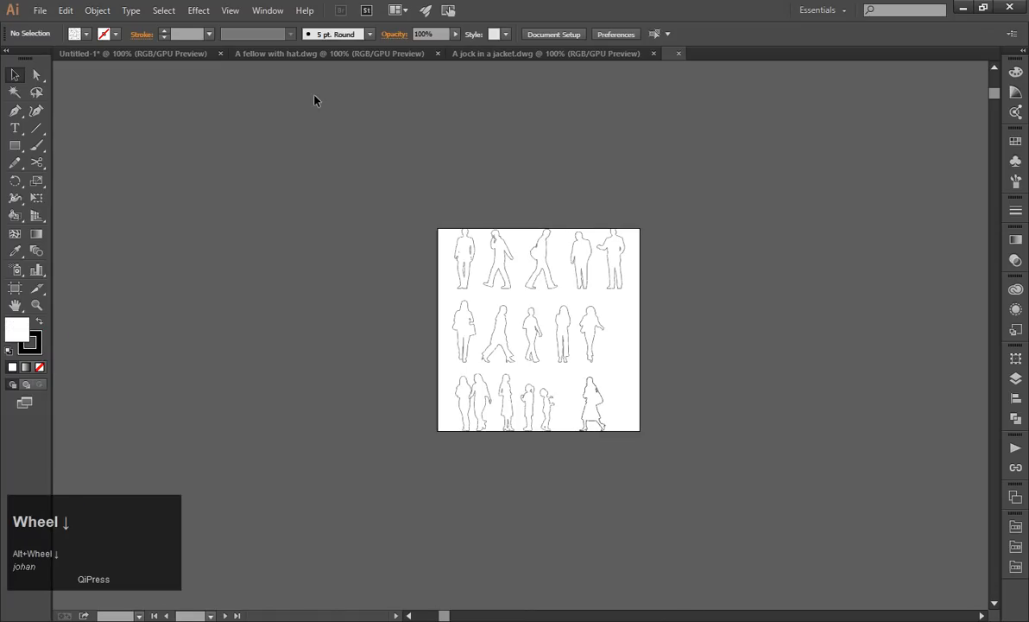
Review the three opened people drawings and close "A fellow with hat.dwg" and "A jock in a jacket.dwg".
click(338, 54)
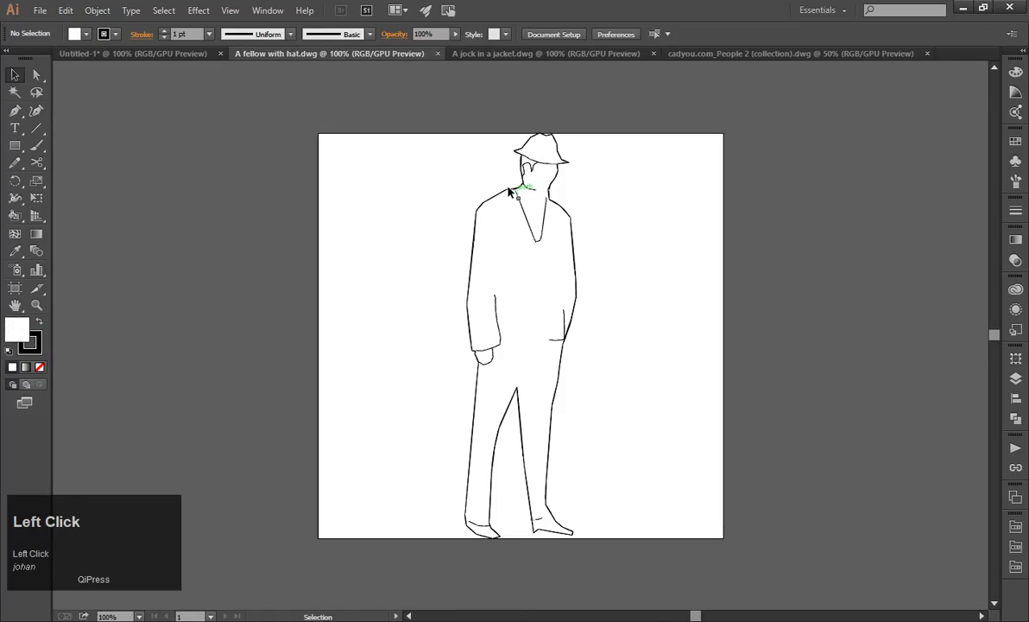
click(466, 53)
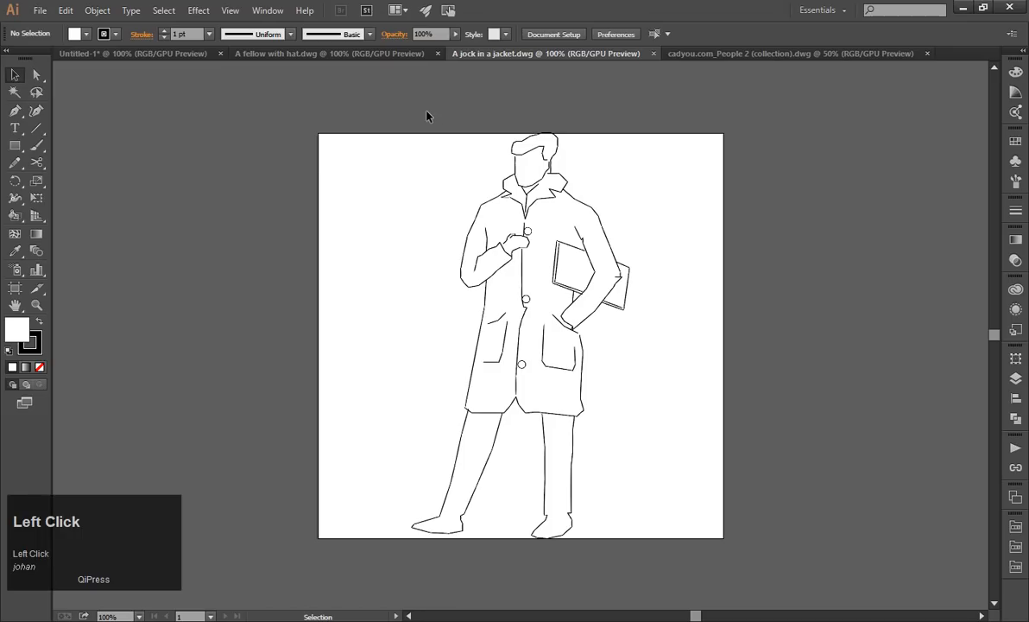
click(700, 53)
alt+scroll(599, 319, up, 2)
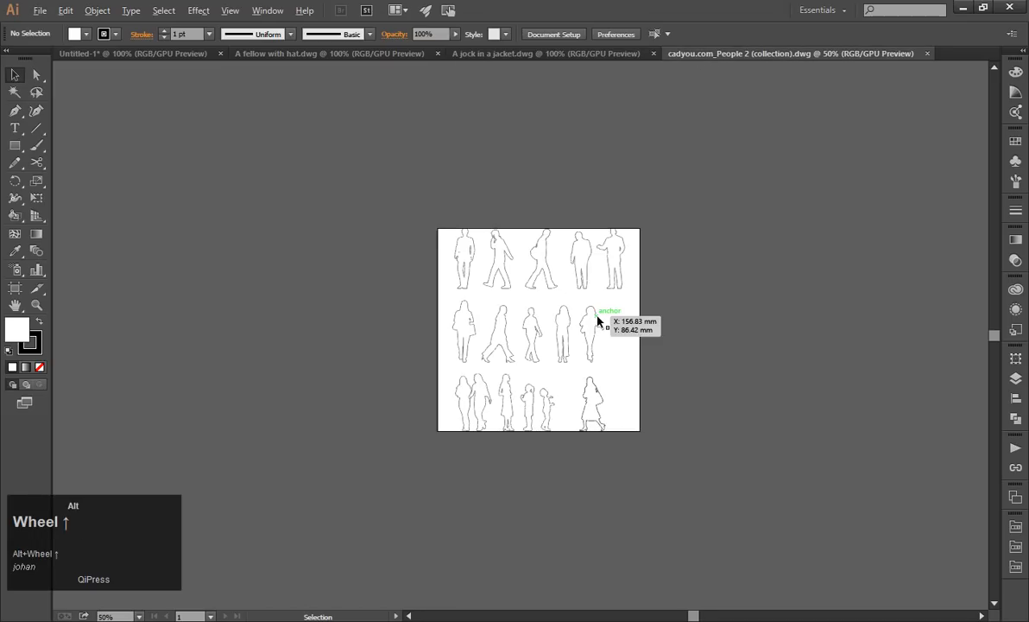
click(653, 53)
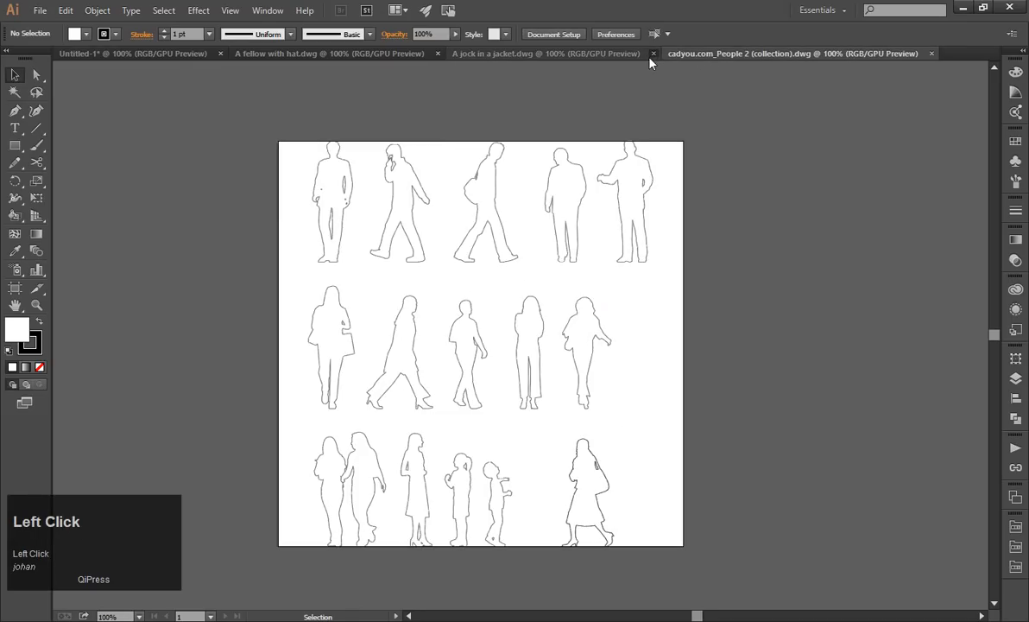
click(437, 54)
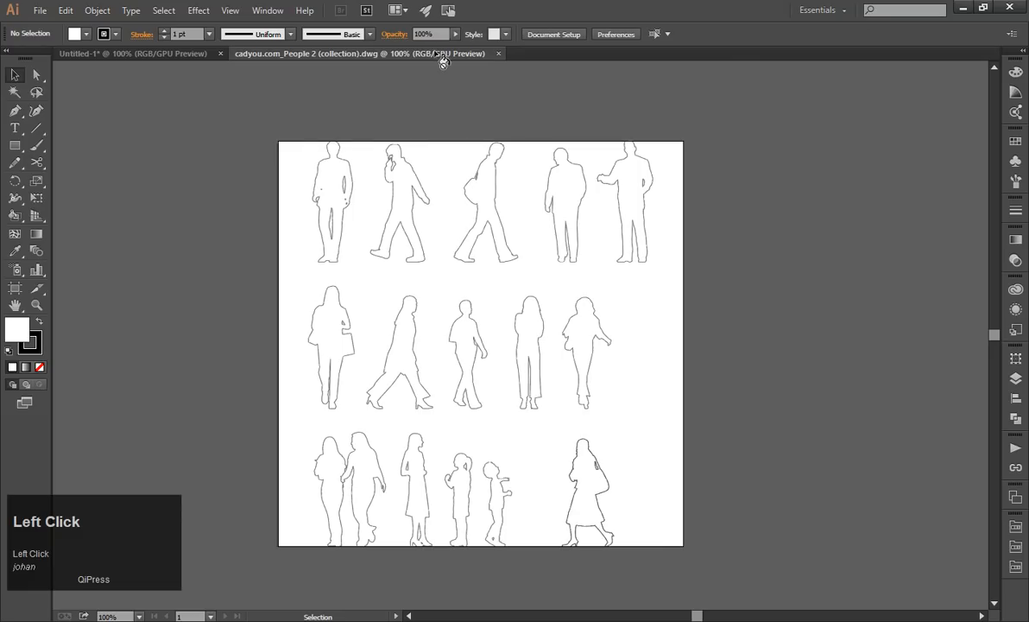
Examine how the outlines of individual figures in the people collection are built by selecting several of them.
alt+scroll(496, 205, up, 2)
click(502, 209)
click(549, 257)
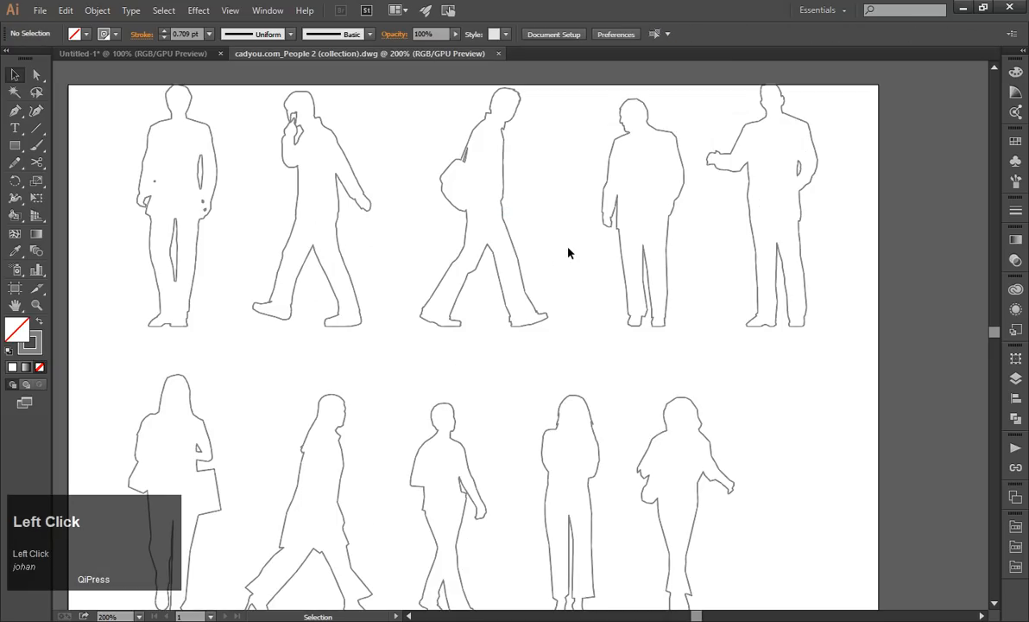
key(Escape)
click(619, 239)
click(699, 298)
click(668, 277)
click(697, 289)
alt+scroll(691, 288, down, 1)
Set the outline stroke weight of the walking man with the shoulder bag to 1 pt.
drag(463, 133, 619, 351)
click(605, 359)
click(563, 281)
click(1015, 210)
click(938, 219)
click(955, 282)
click(610, 390)
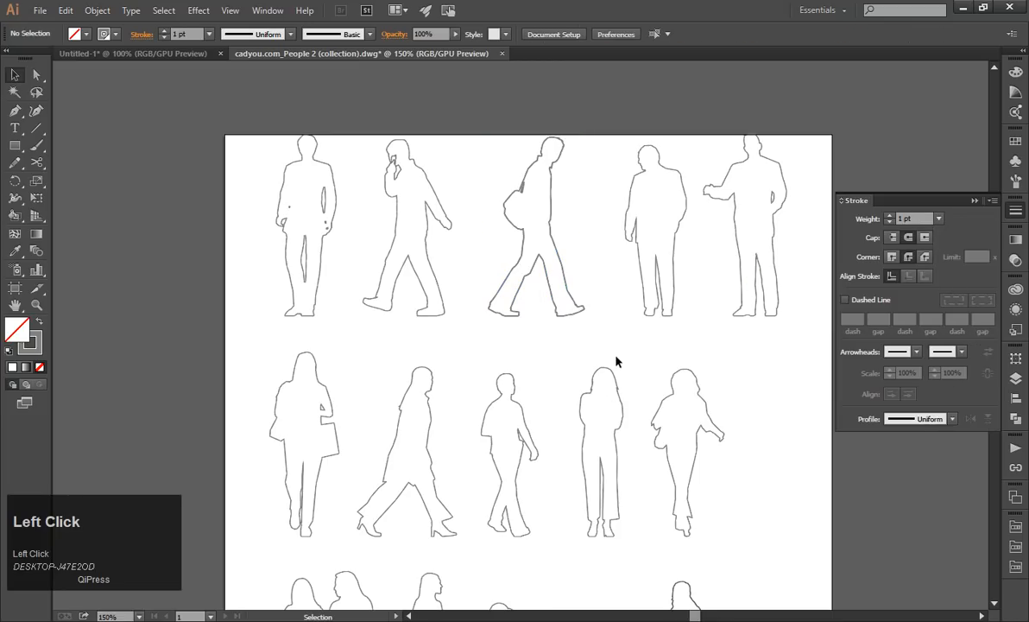
Try an 8 pt stroke weight on the walking man with the shoulder bag and undo it.
click(528, 253)
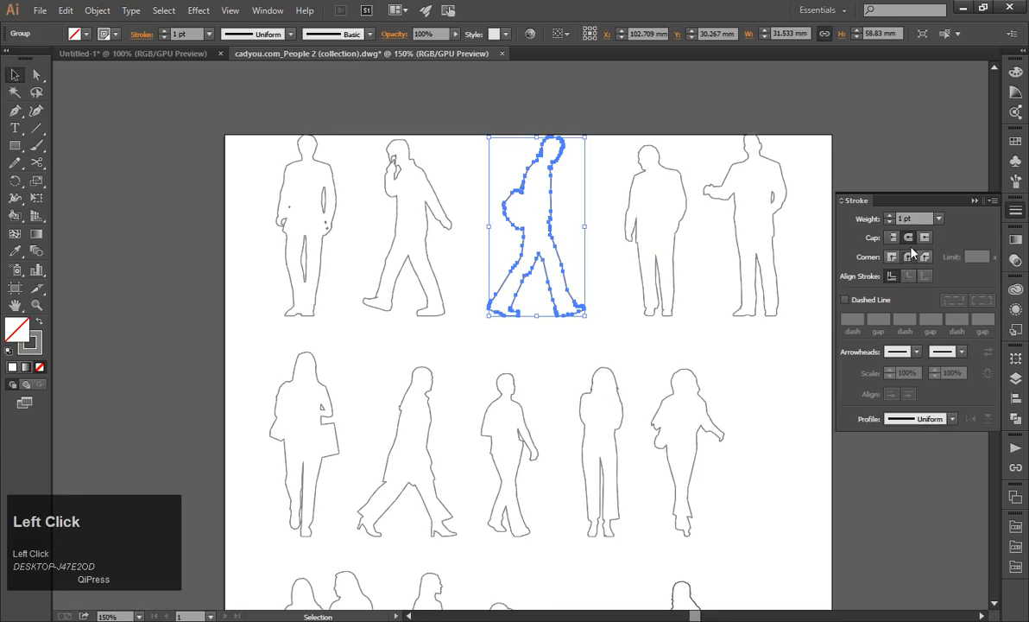
click(939, 219)
click(949, 408)
click(656, 371)
key(ctrl+z)
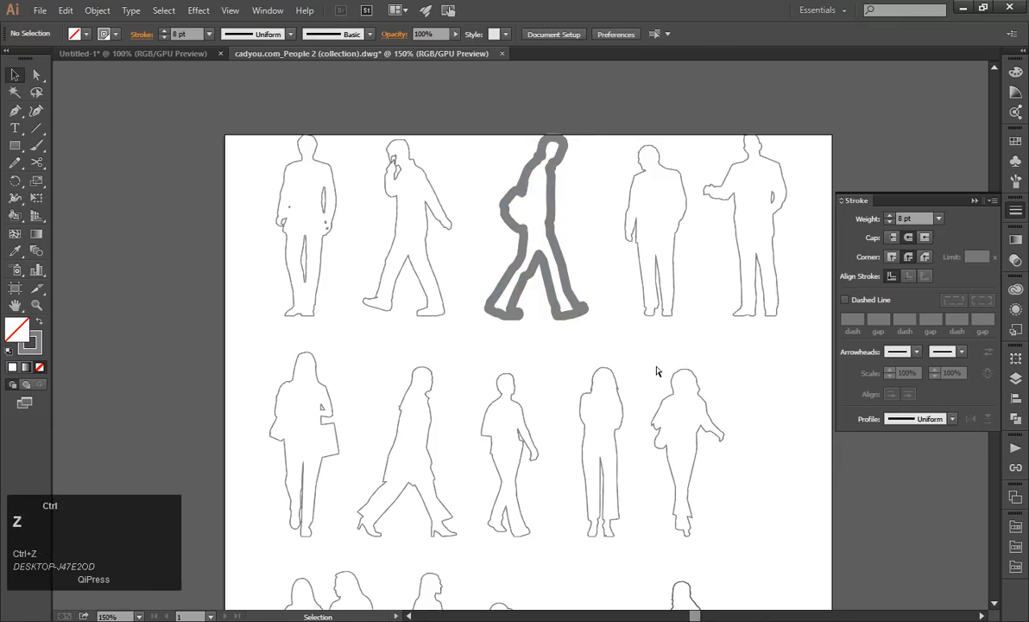
Give all the people figures the default black 1 pt stroke and no fill.
scroll(501, 269, down, 2)
drag(331, 186, 747, 562)
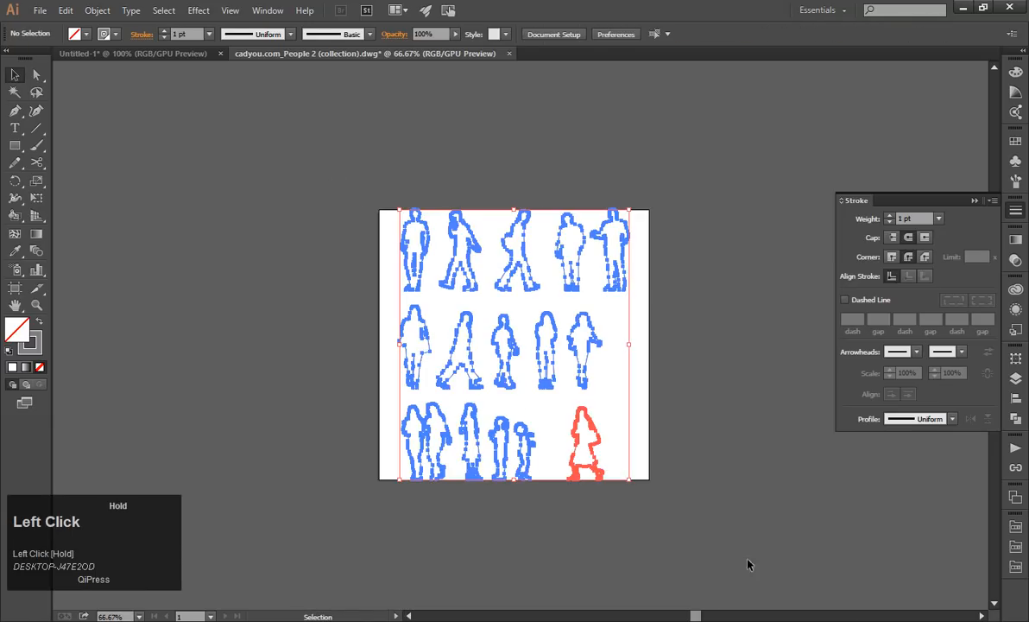
click(8, 352)
click(40, 366)
click(267, 340)
scroll(547, 317, up, 1)
scroll(547, 317, down, 1)
drag(292, 154, 629, 480)
scroll(629, 480, up, 2)
click(609, 409)
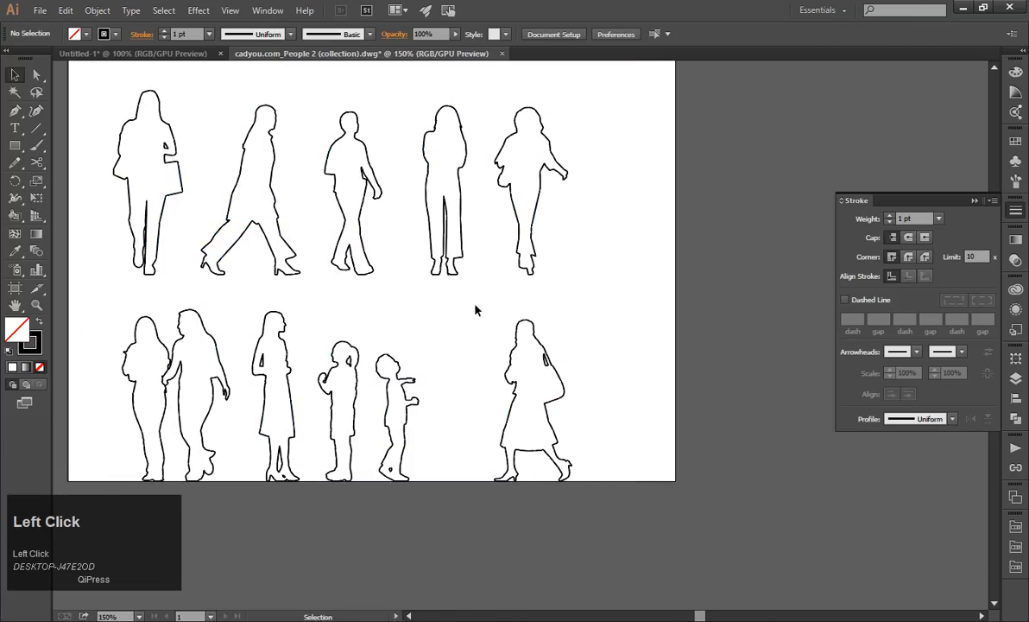
Group all the outline segments of the walking woman with the shoulder bag in the lowest row.
drag(441, 282, 613, 522)
key(ctrl+g)
click(584, 415)
click(565, 400)
scroll(565, 402, up, 3)
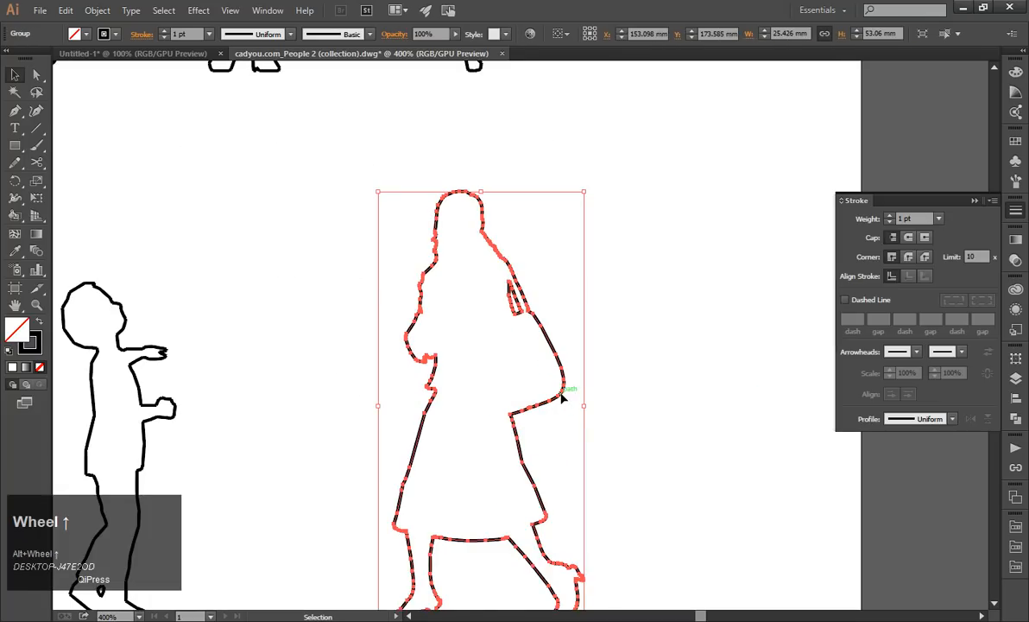
scroll(562, 397, up, 1)
right_click(560, 394)
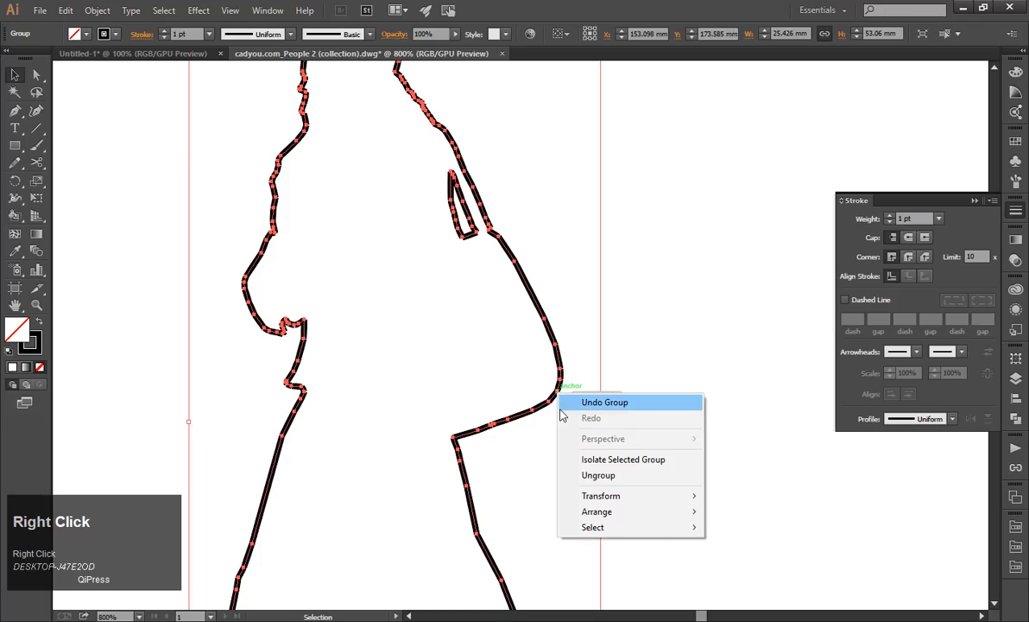
click(524, 416)
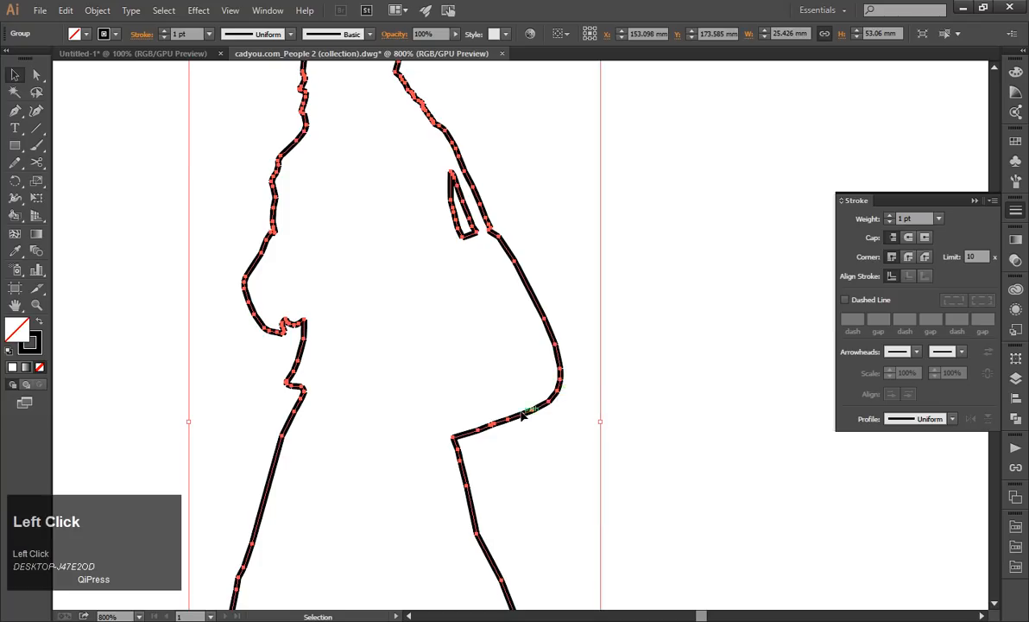
Isolate the walking woman's group, try moving its selected outline segments, undo the move and leave isolation mode.
double_click(525, 417)
scroll(523, 416, down, 3)
drag(370, 227, 600, 602)
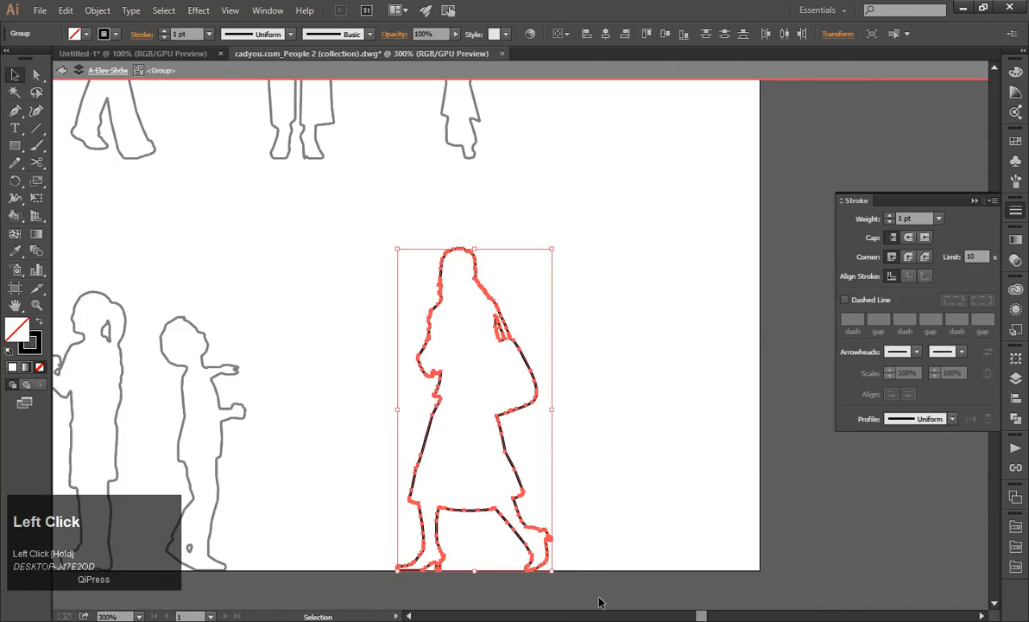
drag(439, 304, 463, 332)
key(ctrl+z)
key(Escape)
key(Escape)
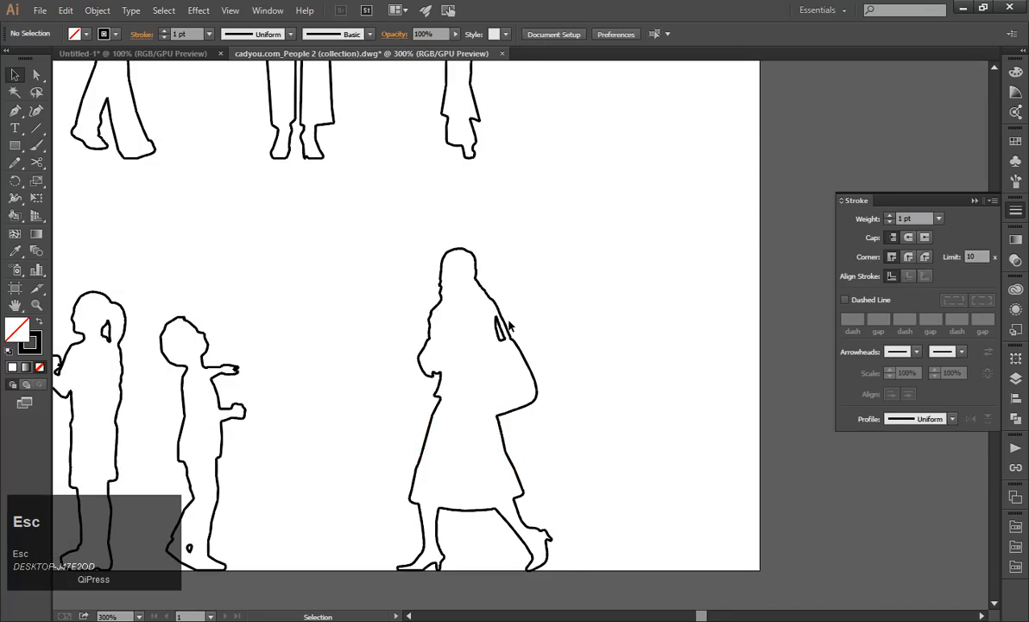
Isolate the walking woman's group again, try joining all its selected outline segments, and undo the join.
click(505, 328)
double_click(506, 326)
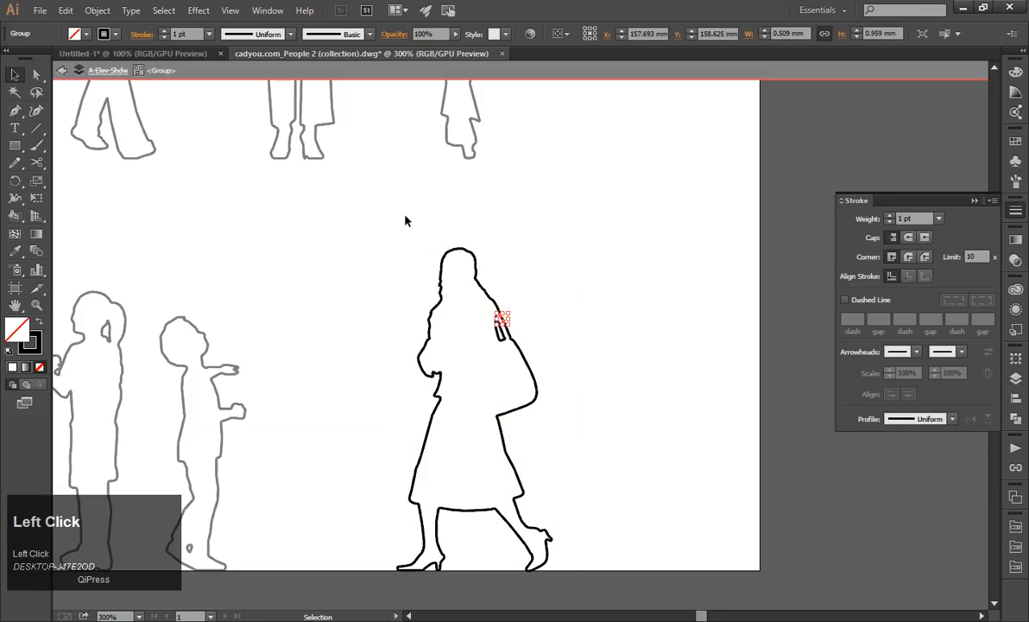
scroll(395, 226, down, 1)
drag(393, 222, 577, 503)
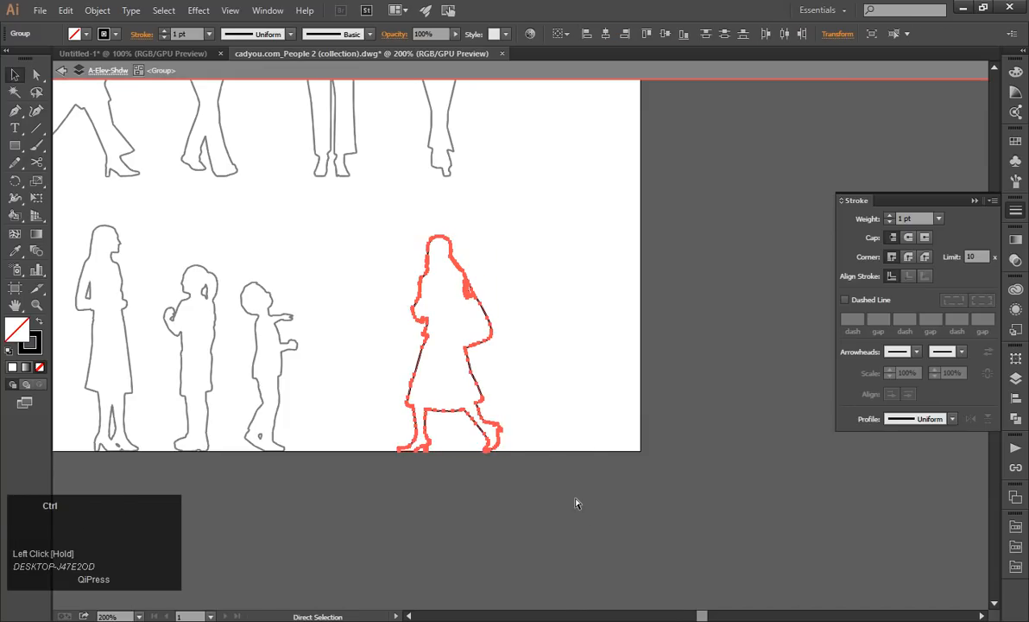
key(ctrl+j)
key(ctrl+z)
scroll(518, 336, up, 3)
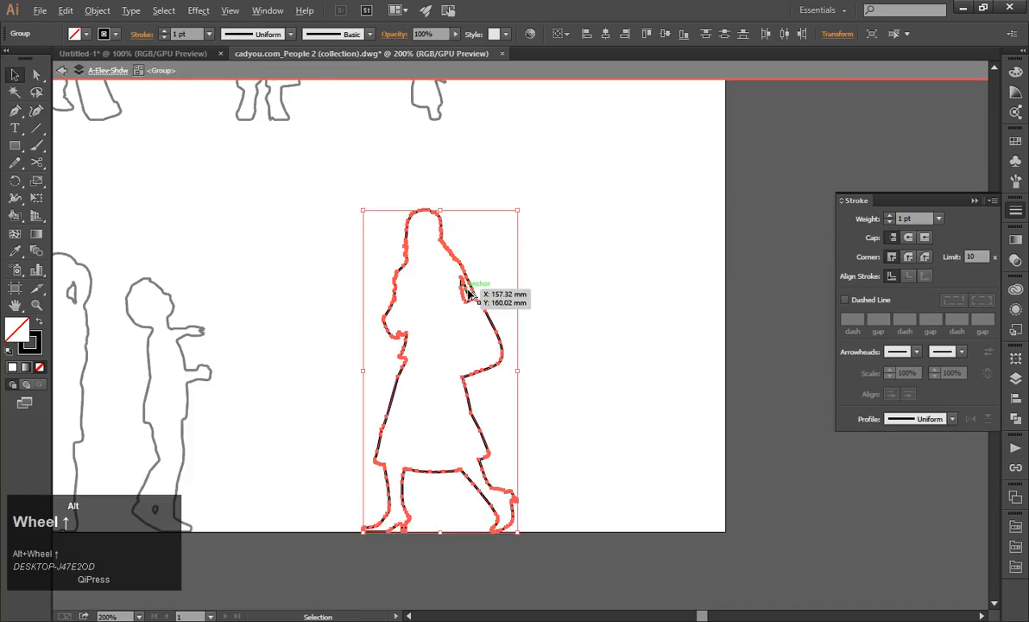
Deselect the walking woman's outline segments and leave isolation mode.
click(590, 329)
scroll(630, 347, down, 2)
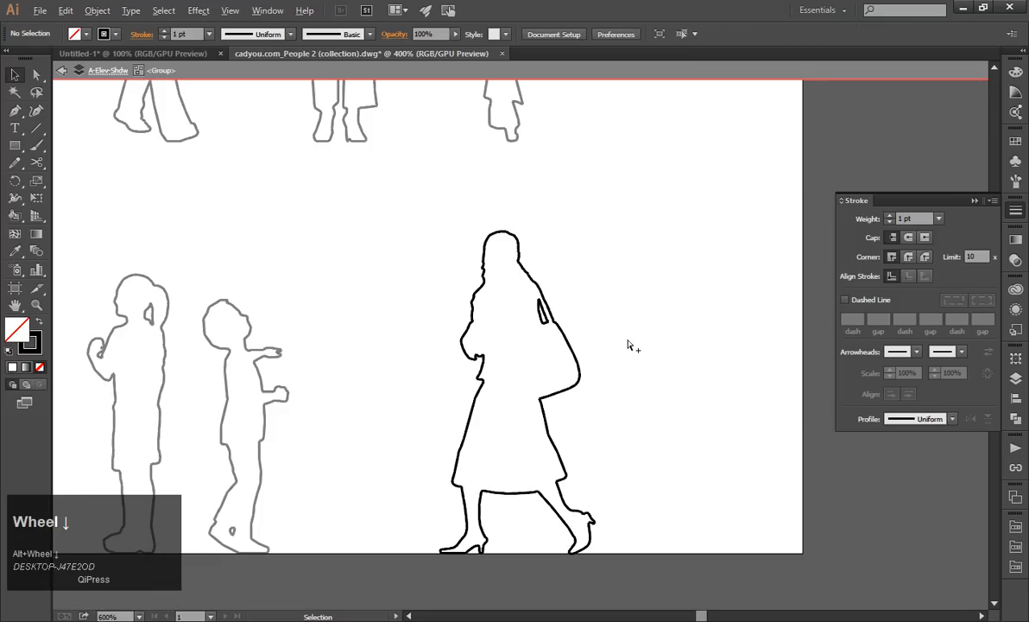
key(Escape)
scroll(628, 369, down, 3)
scroll(628, 368, up, 3)
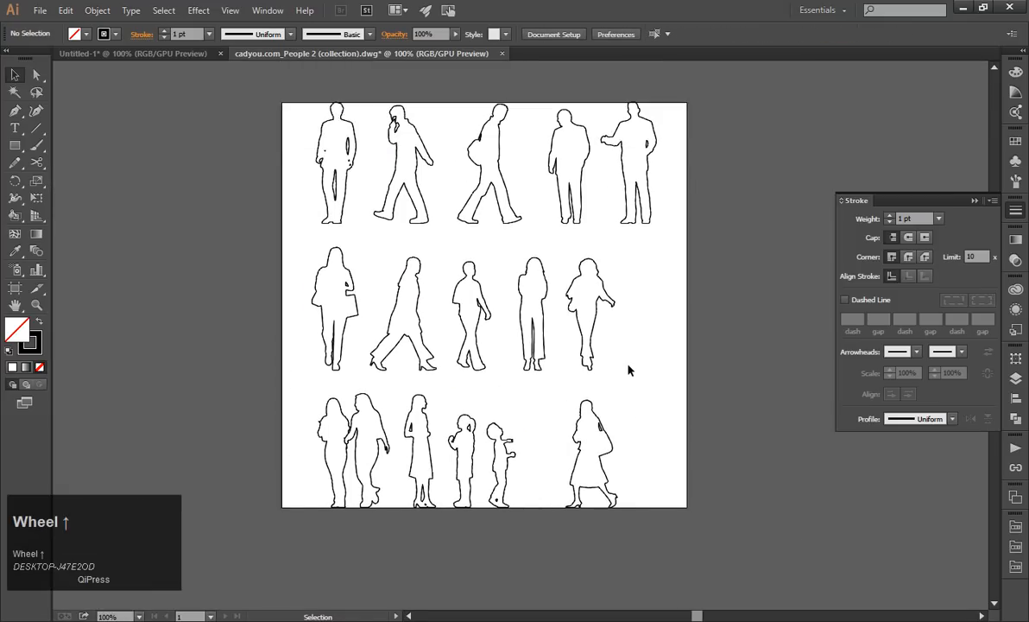
drag(416, 230, 431, 239)
key(ctrl+z)
Group the outline segments of each of the first three men in the top row separately.
click(471, 196)
click(472, 197)
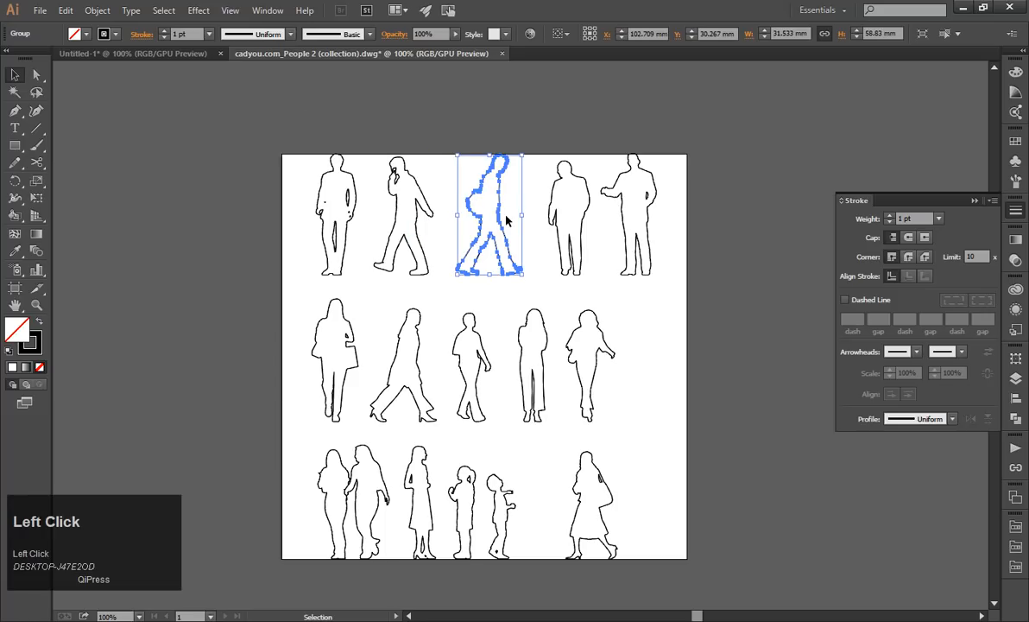
key(ctrl+c)
drag(276, 127, 368, 294)
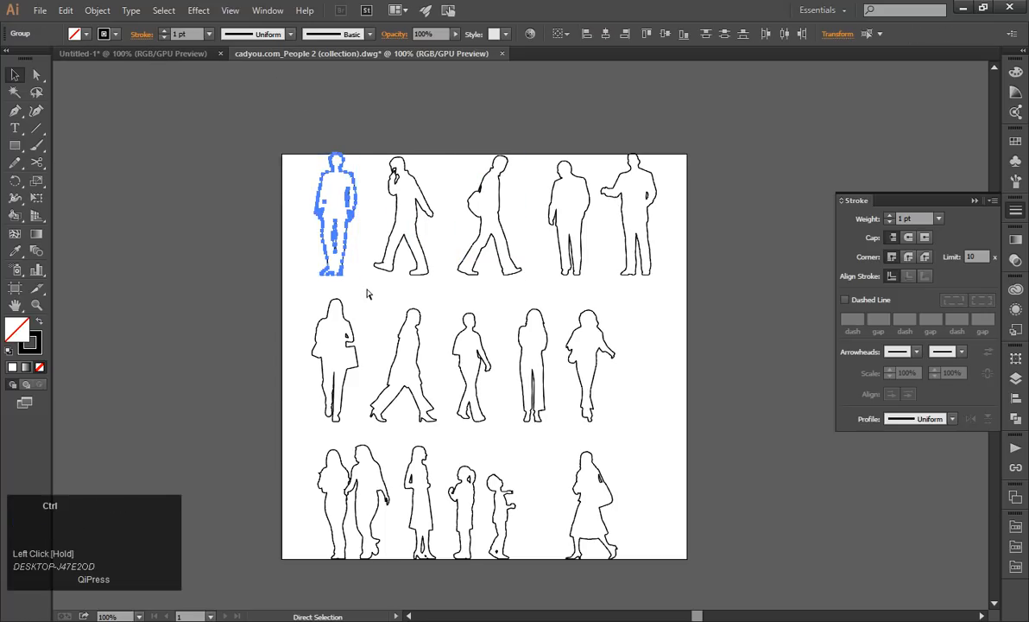
key(ctrl+g)
drag(378, 154, 447, 291)
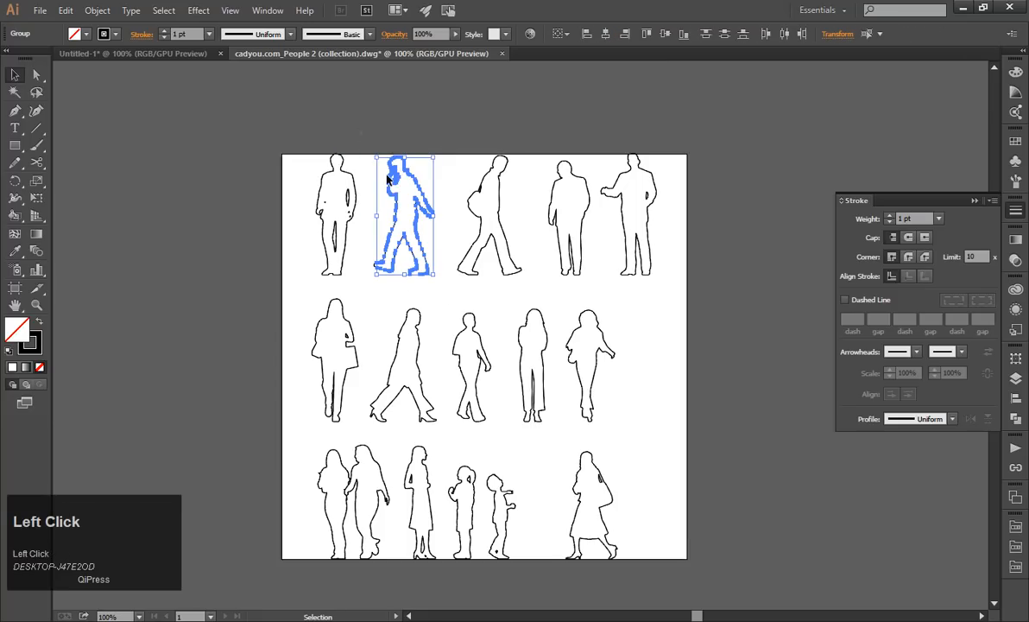
key(ctrl+g)
drag(451, 148, 533, 293)
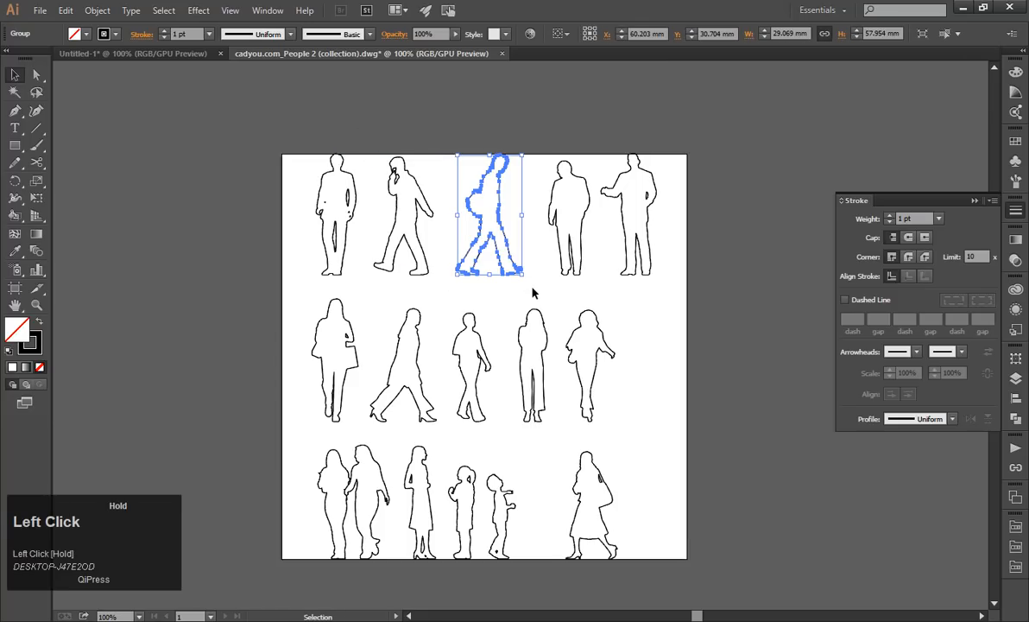
Group the outline segments of each of the last two standing men in the top row separately.
drag(534, 131, 596, 285)
key(ctrl+g)
drag(599, 133, 660, 293)
key(ctrl+g)
Group the outlines of the first standing woman and the striding figure beside her in the middle row, each separately.
drag(281, 301, 361, 431)
key(ctrl+g)
click(370, 293)
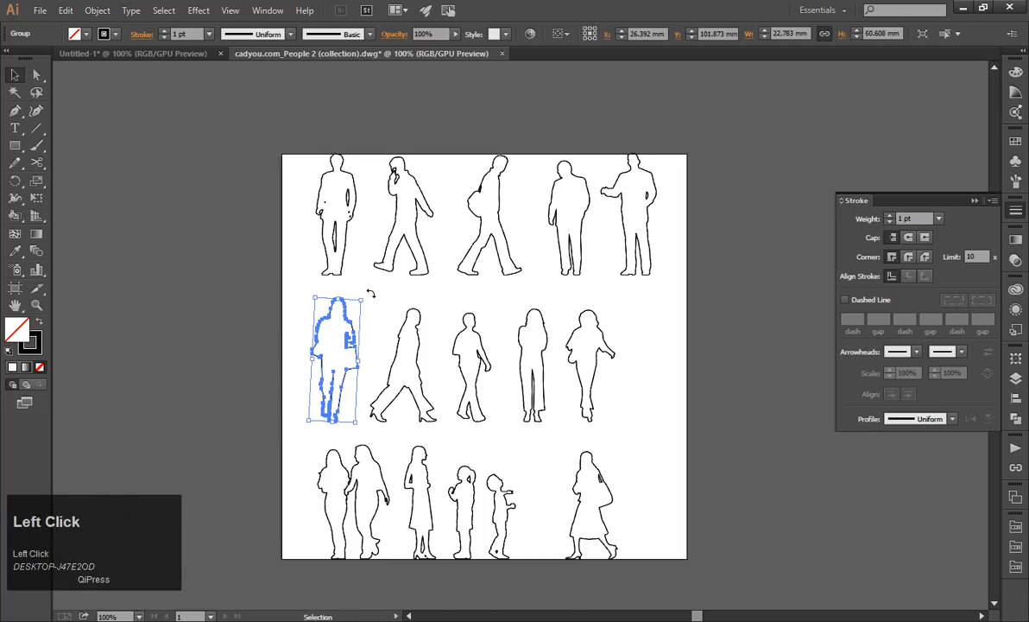
key(ctrl+z)
click(375, 297)
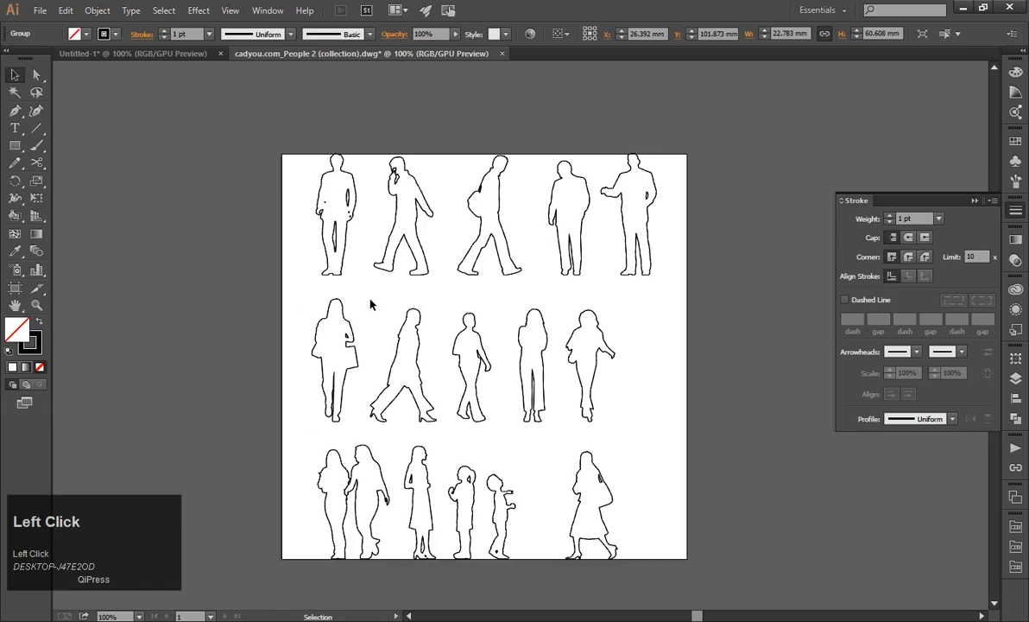
drag(427, 435, 435, 425)
key(ctrl+g)
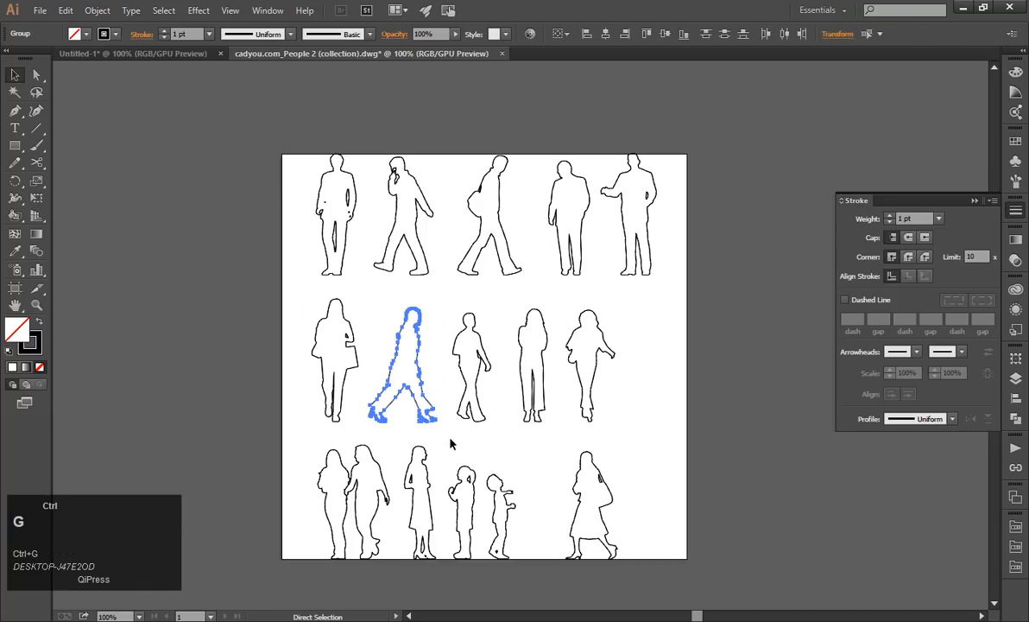
Group the outline segments of each of the last three figures in the middle row separately.
click(448, 299)
drag(448, 299, 504, 427)
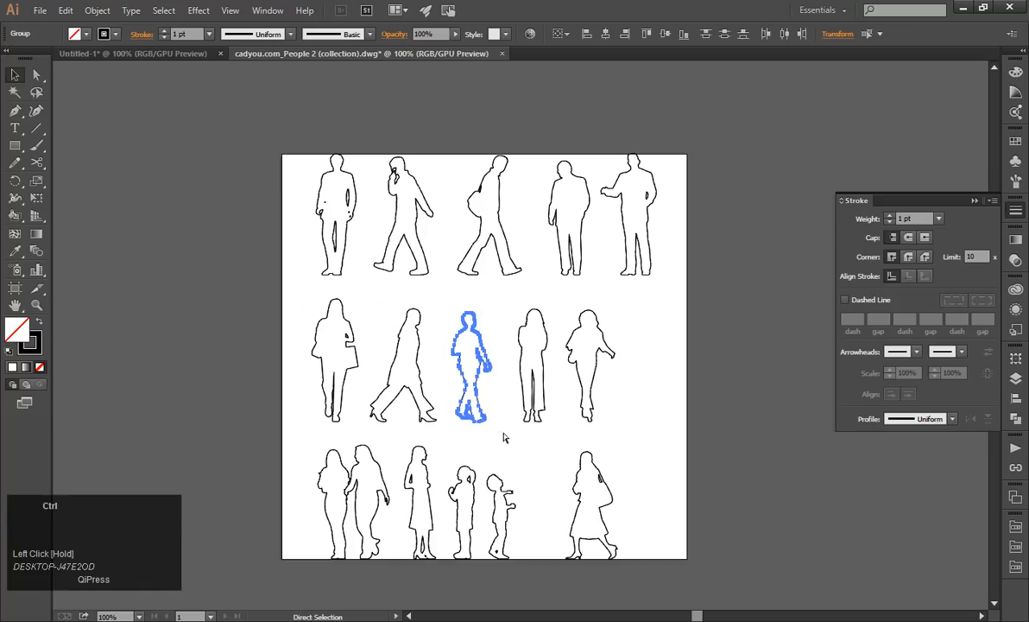
key(ctrl+g)
click(511, 298)
drag(505, 294, 557, 428)
click(569, 309)
drag(554, 299, 625, 432)
key(ctrl+g)
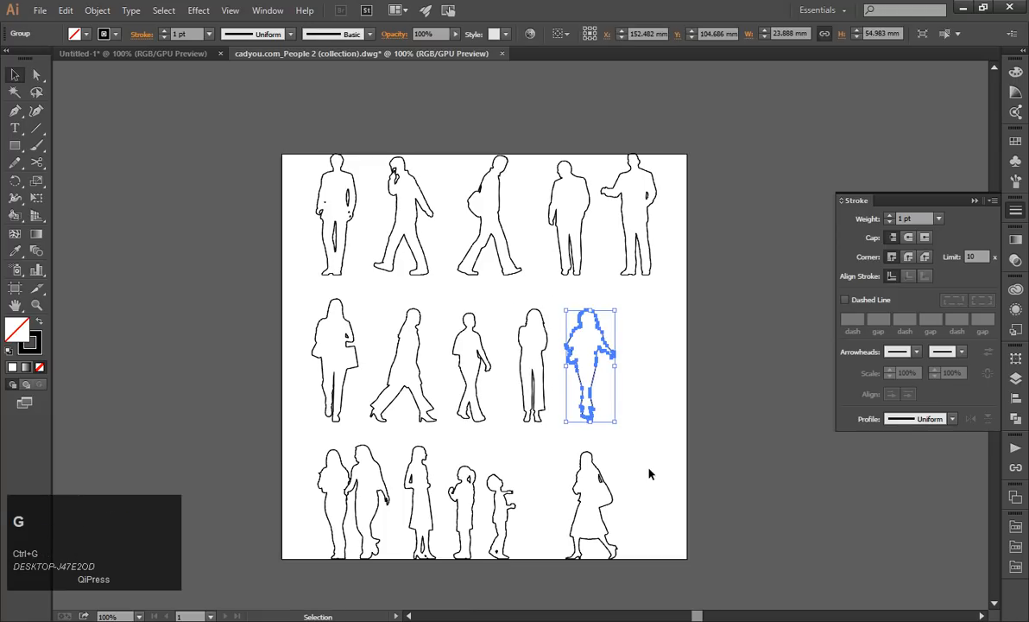
Group the outline segments of each of the two children in the lowest row separately.
click(650, 476)
drag(606, 488, 604, 417)
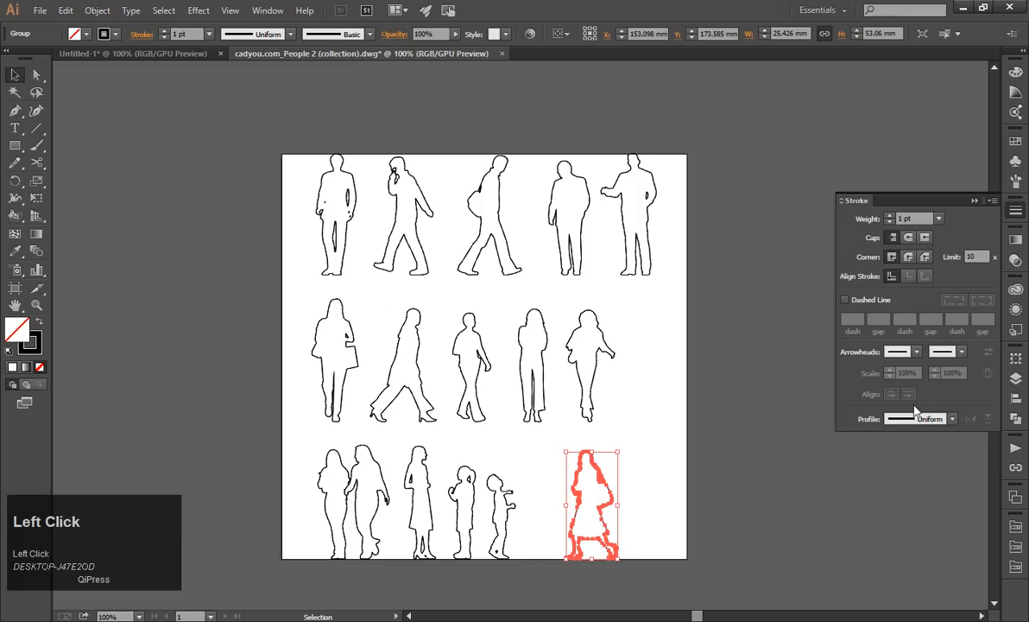
drag(319, 433, 533, 588)
click(545, 508)
drag(489, 414, 460, 440)
key(ctrl+g)
click(460, 443)
drag(485, 568, 441, 567)
key(ctrl+g)
Group the outlines of the standing woman in the lowest row, and group the pair of women beside her.
click(398, 442)
key(ctrl+g)
click(317, 444)
drag(317, 444, 393, 562)
key(ctrl+g)
Check which layer holds the walking woman's group, comparing the A-Elev-Shdw and Elevation layers, and look through the group's available commands.
click(677, 536)
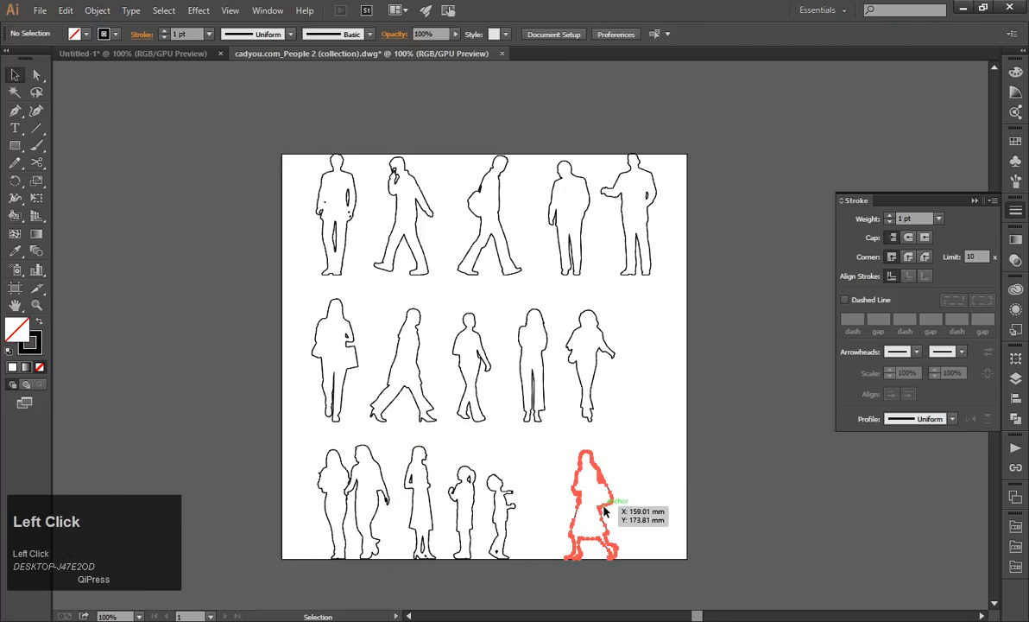
click(616, 500)
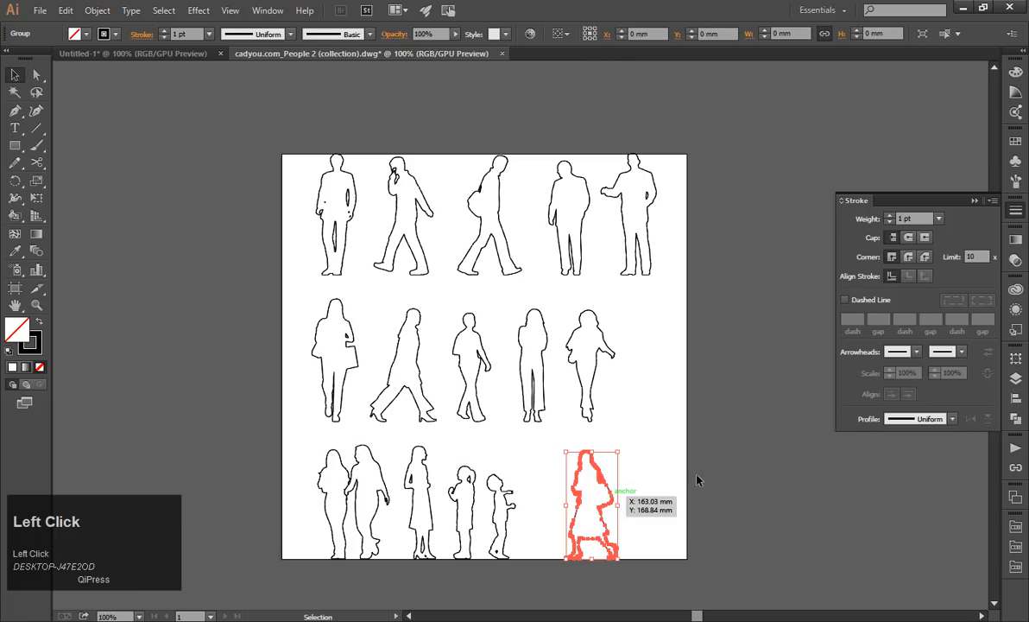
click(1015, 378)
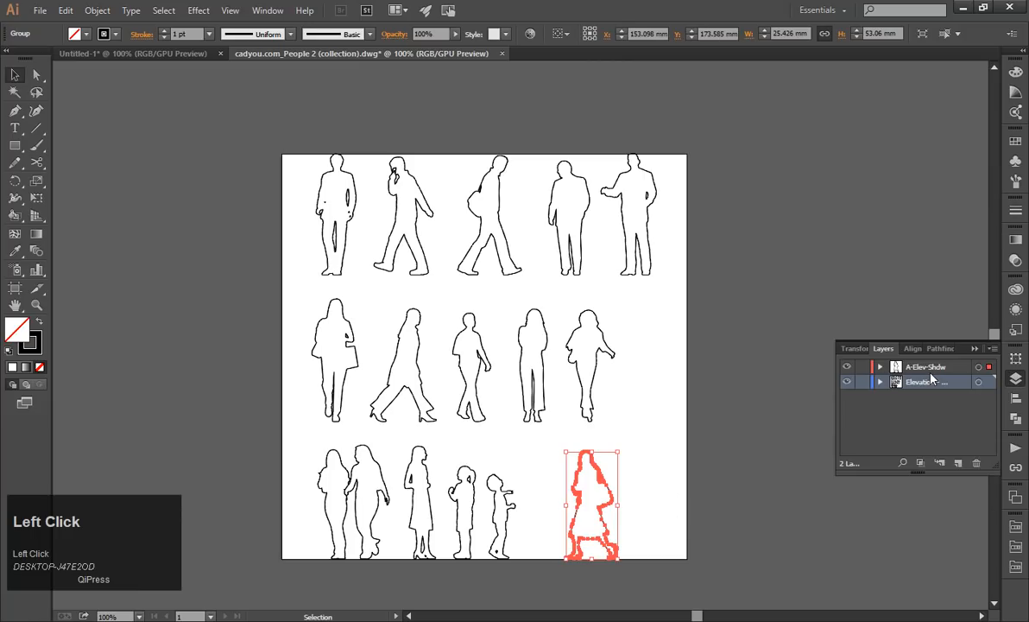
click(921, 368)
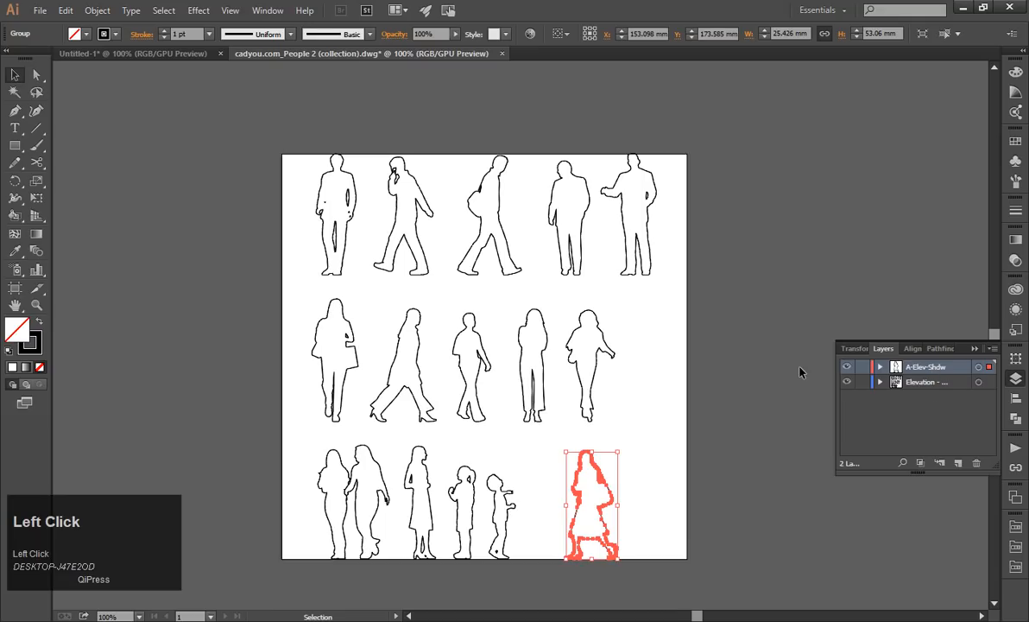
click(932, 383)
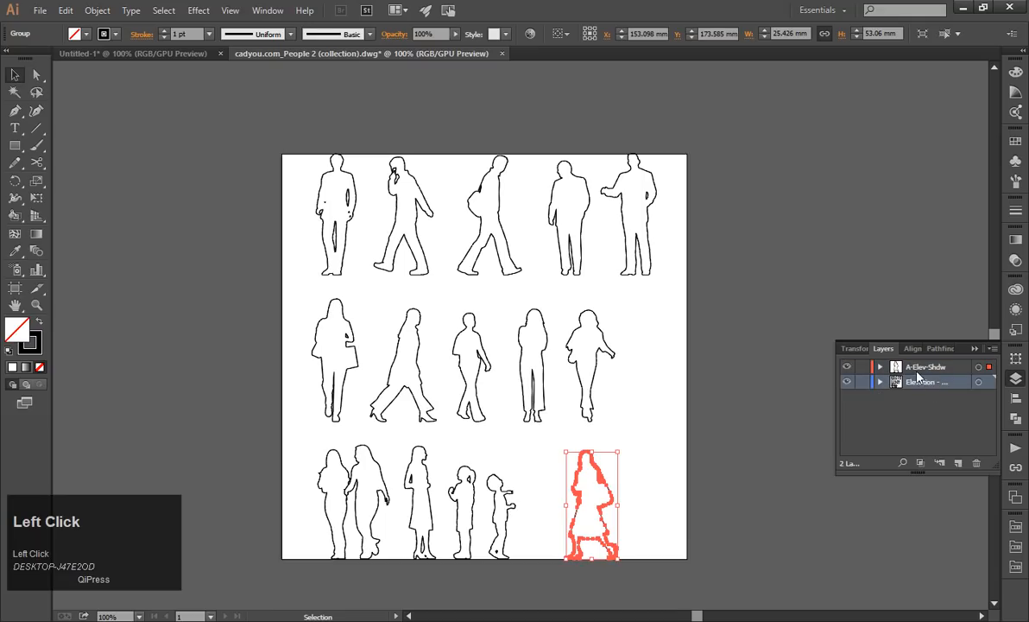
right_click(605, 477)
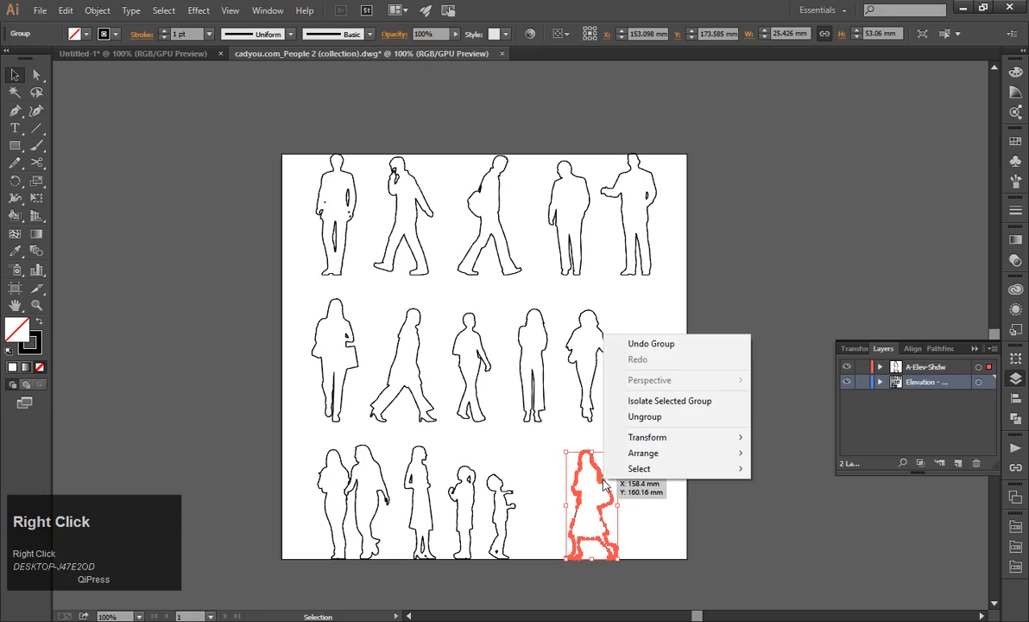
mouse_move(658, 439)
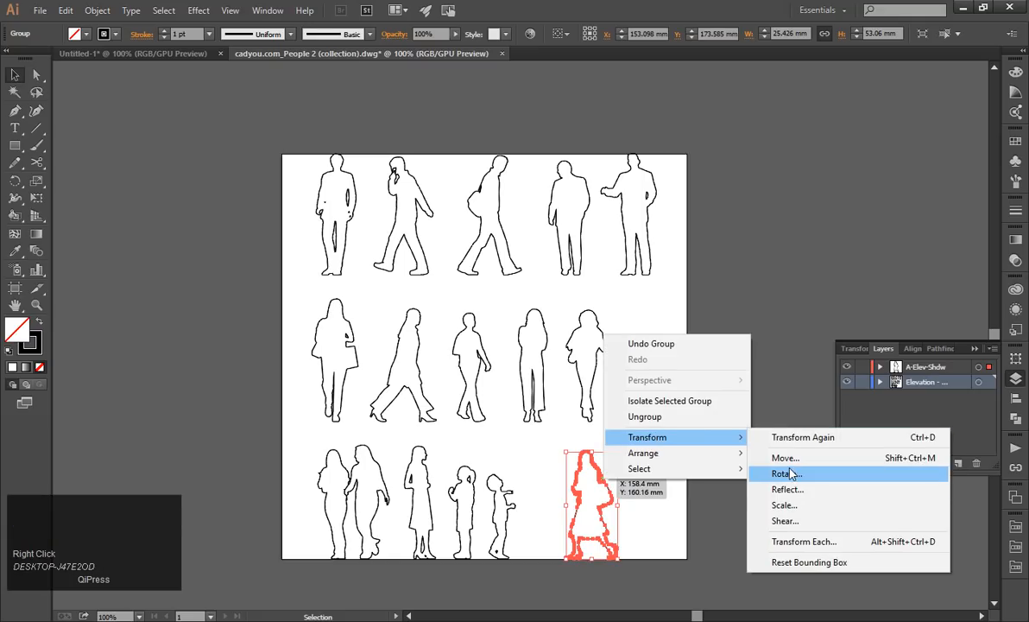
click(682, 417)
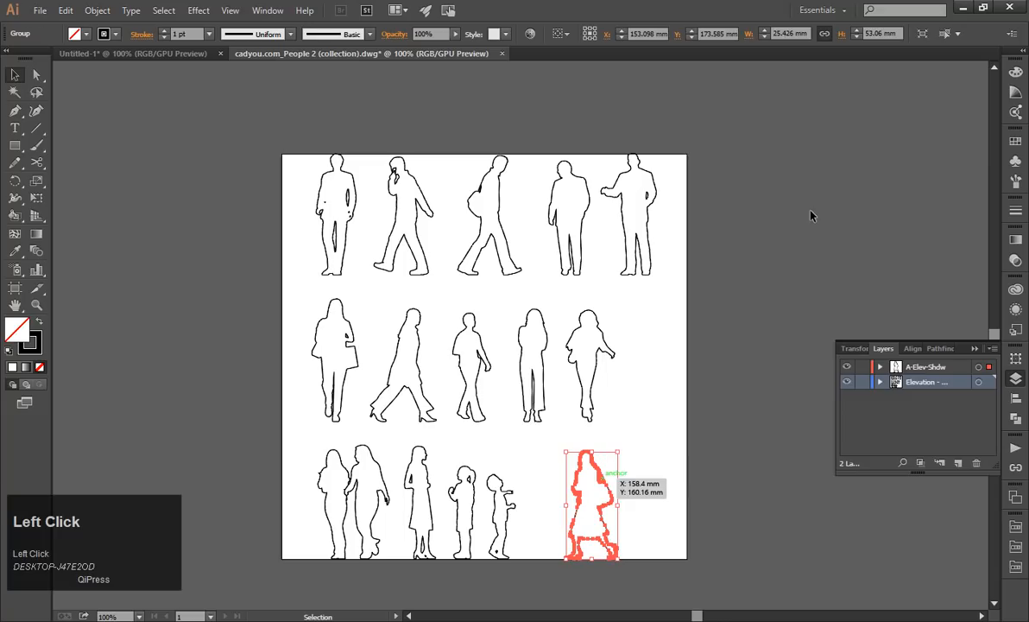
click(754, 195)
Switch to the untitled staircase drawing and save it as tutorial.ai in the "to illustrator" folder, in Illustrator CC format.
click(134, 54)
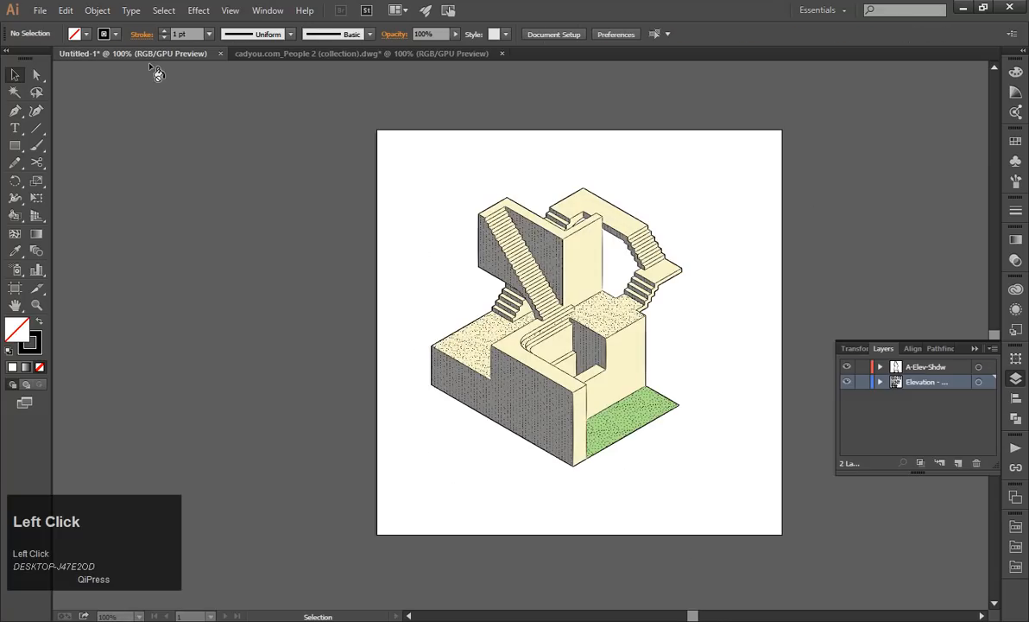
key(ctrl+s)
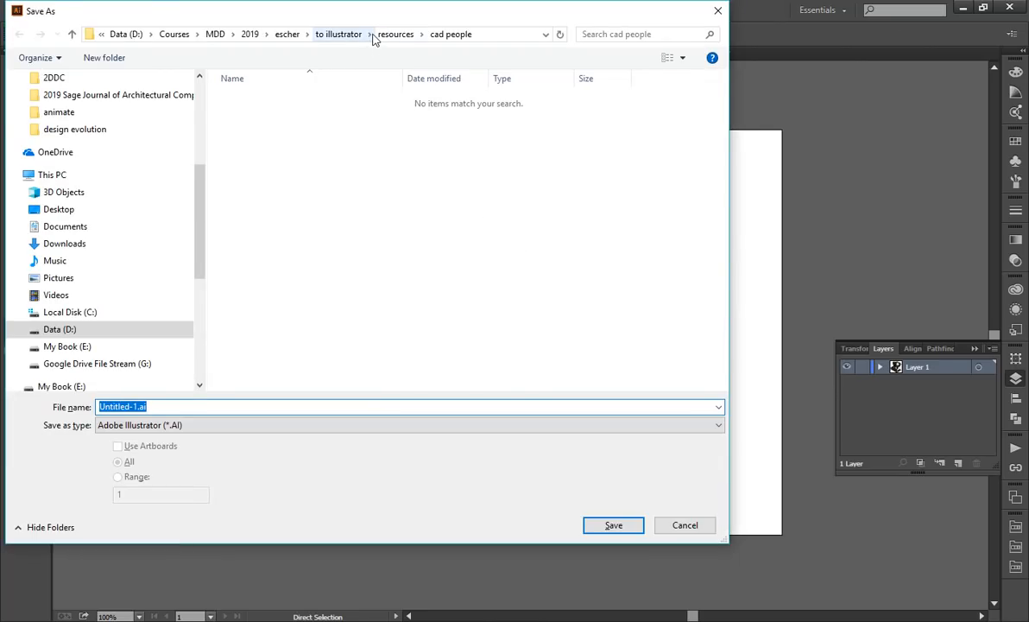
click(316, 39)
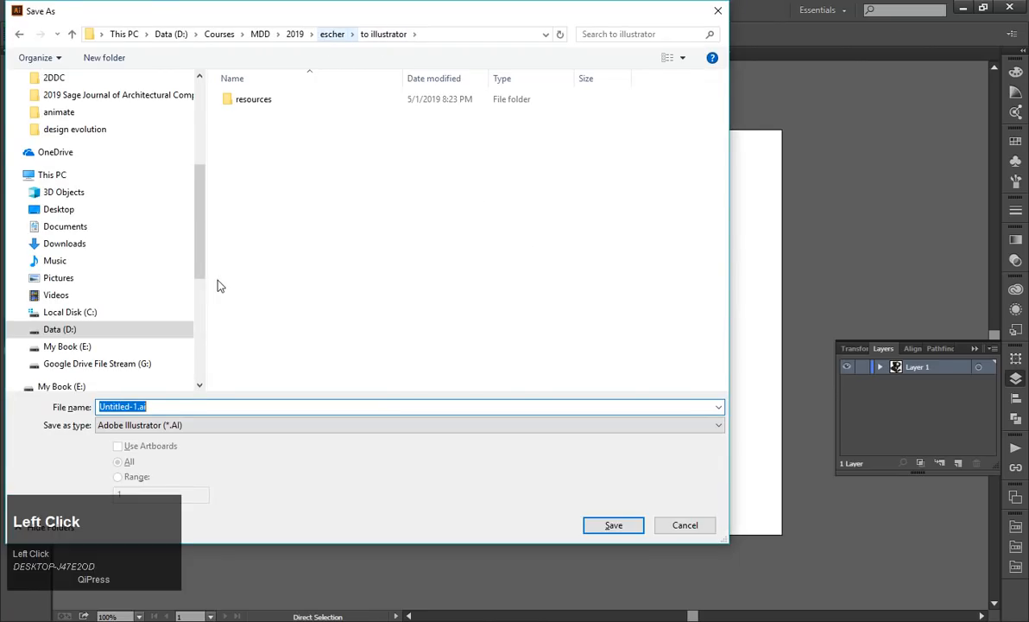
key(BackSpace)
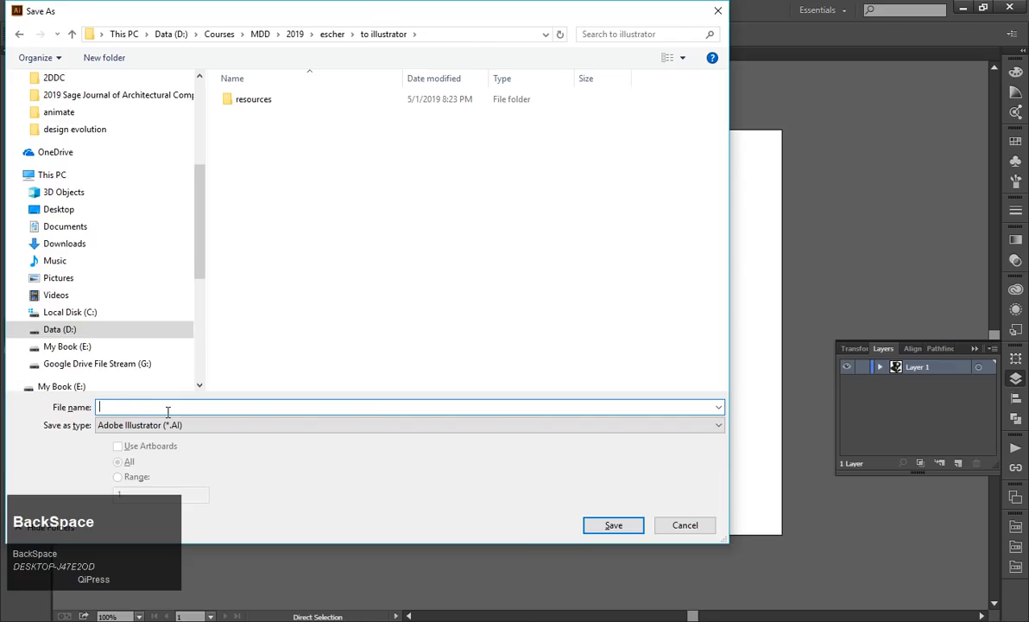
text(tuto)
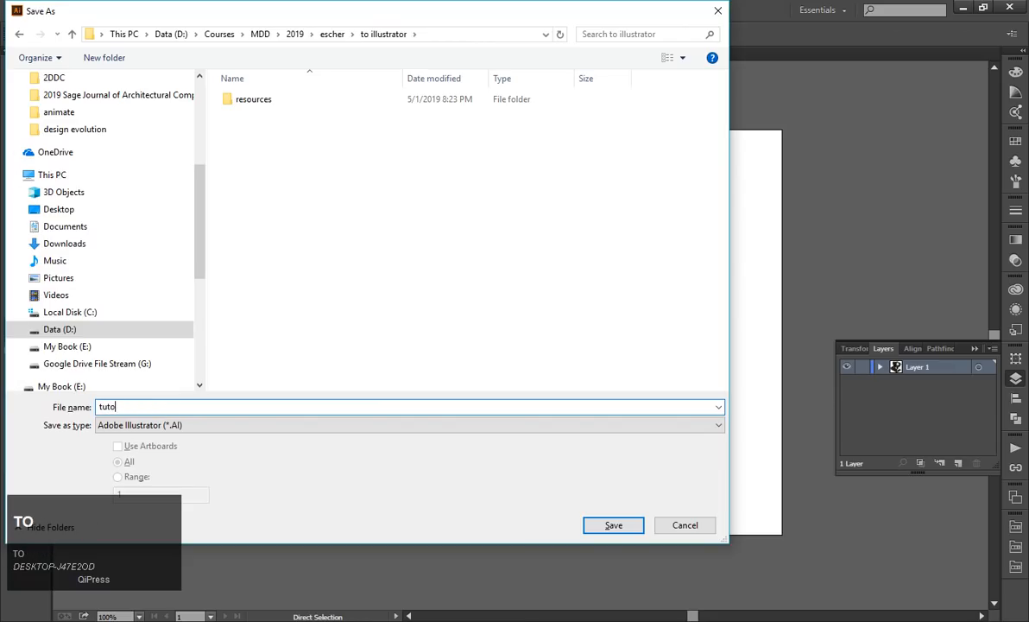
text(rial)
key(Return)
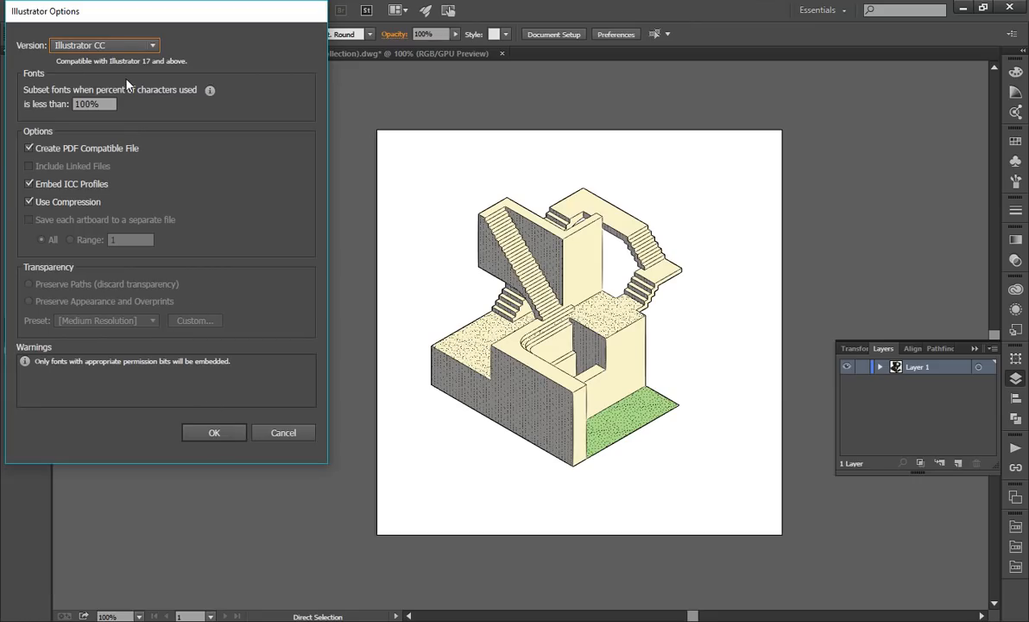
click(228, 432)
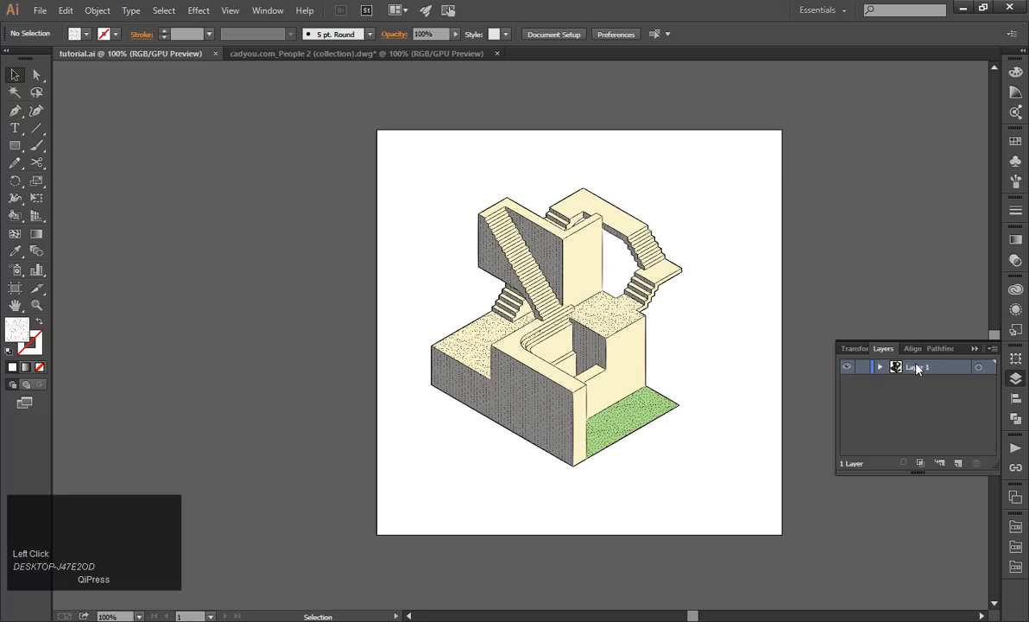
Add a new layer above Layer 1 in the staircase drawing, keeping its default name.
click(278, 10)
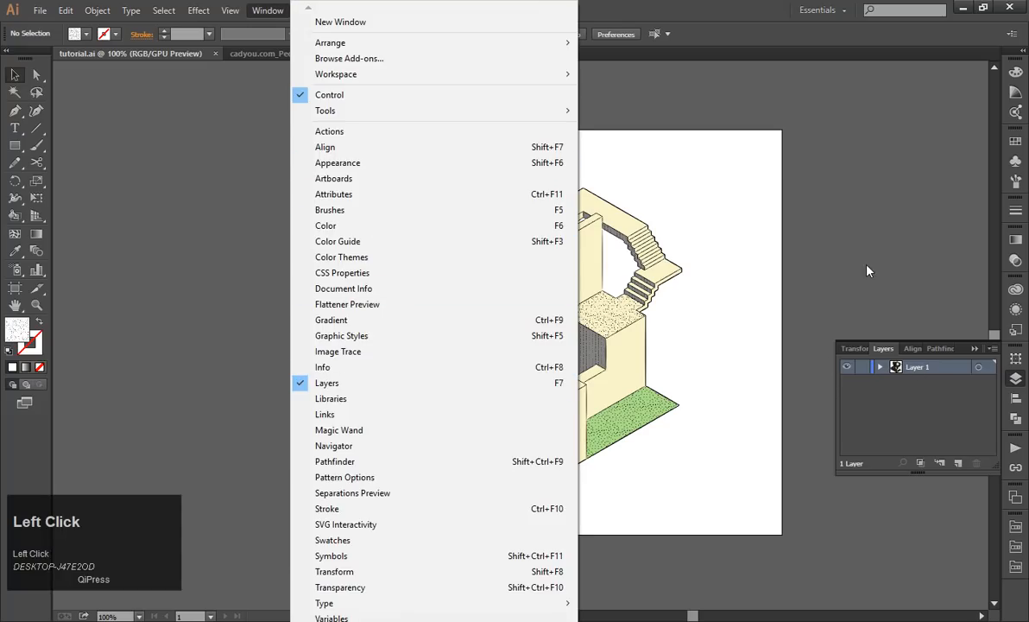
click(857, 338)
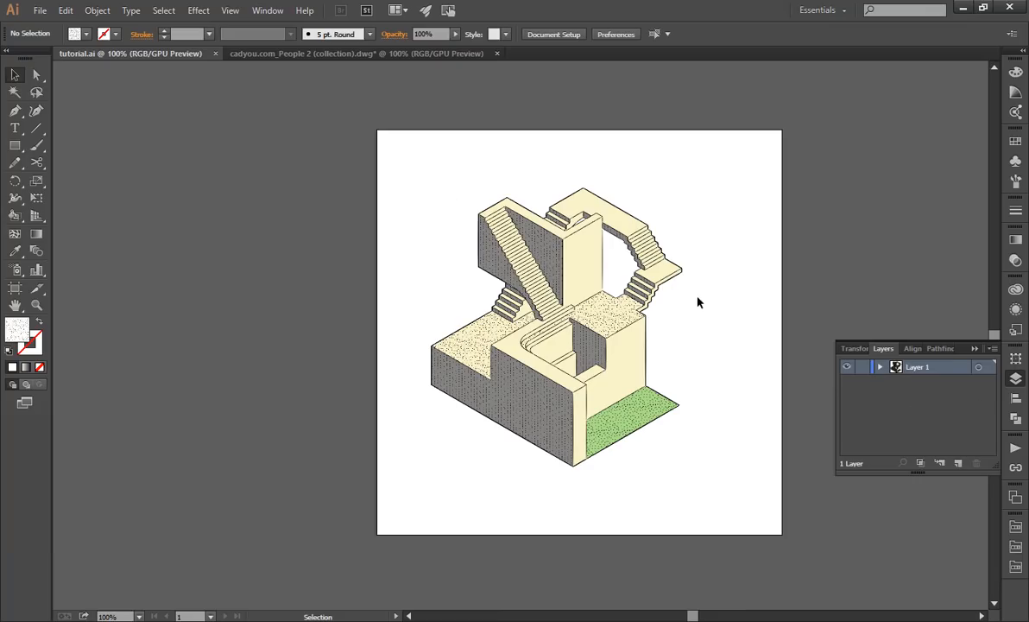
click(957, 463)
double_click(919, 369)
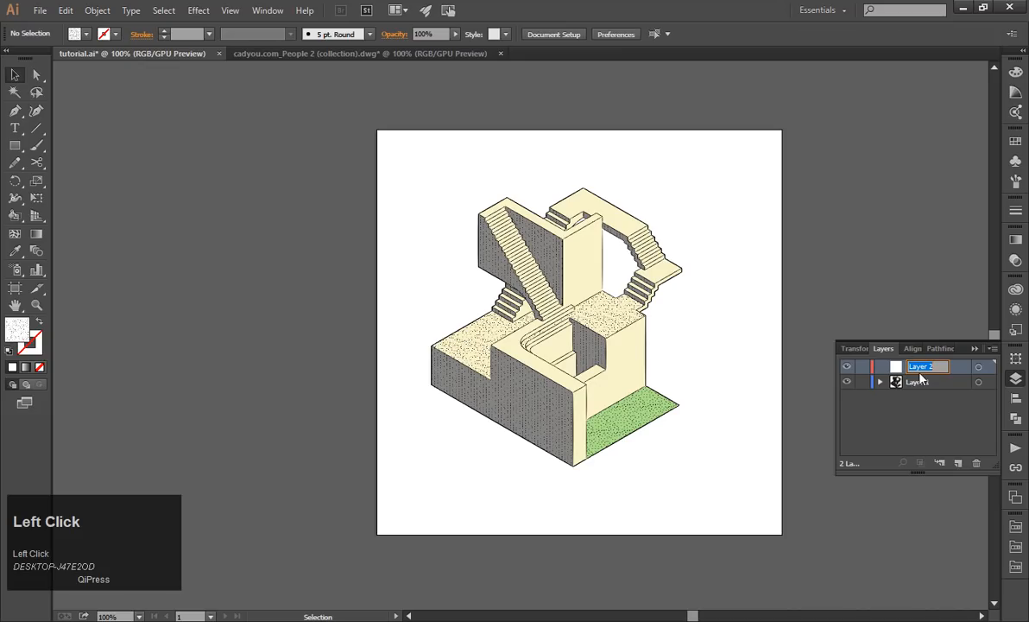
click(930, 414)
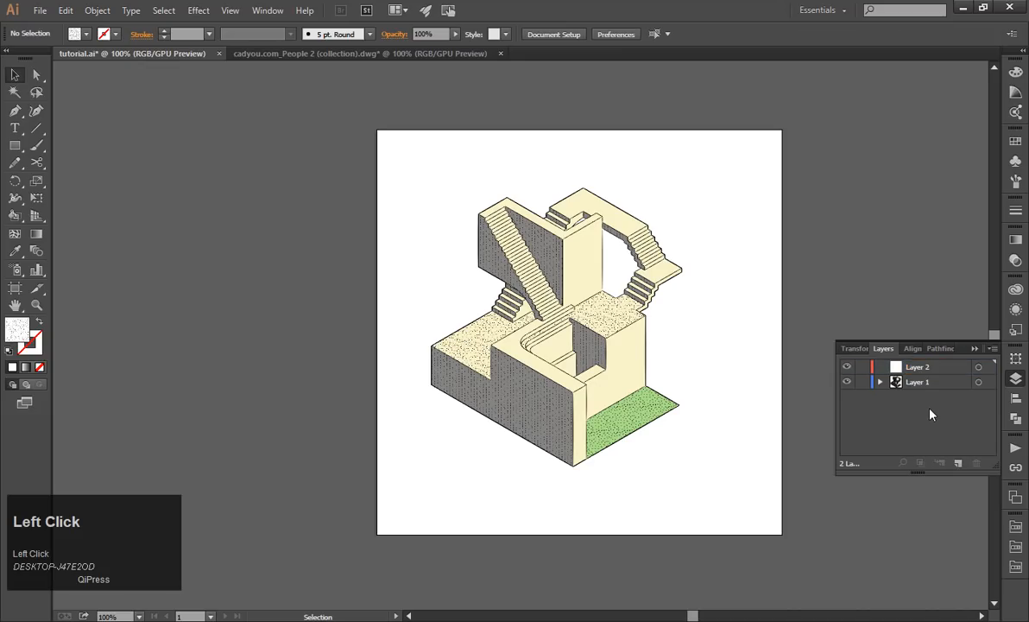
Turn off the Paste Remembers Layers option for the staircase drawing's layers.
click(993, 349)
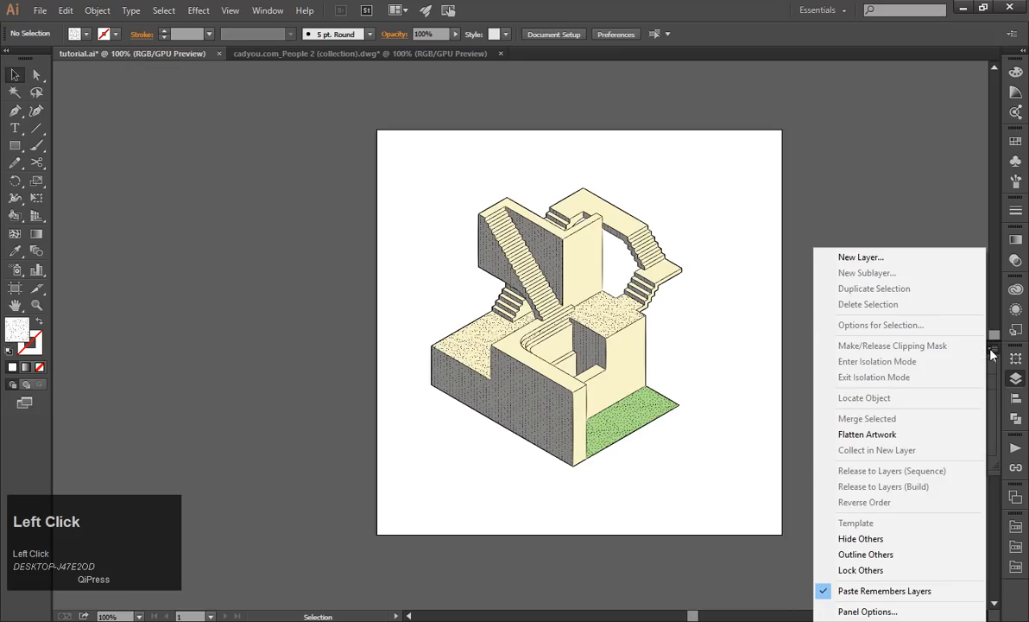
click(850, 195)
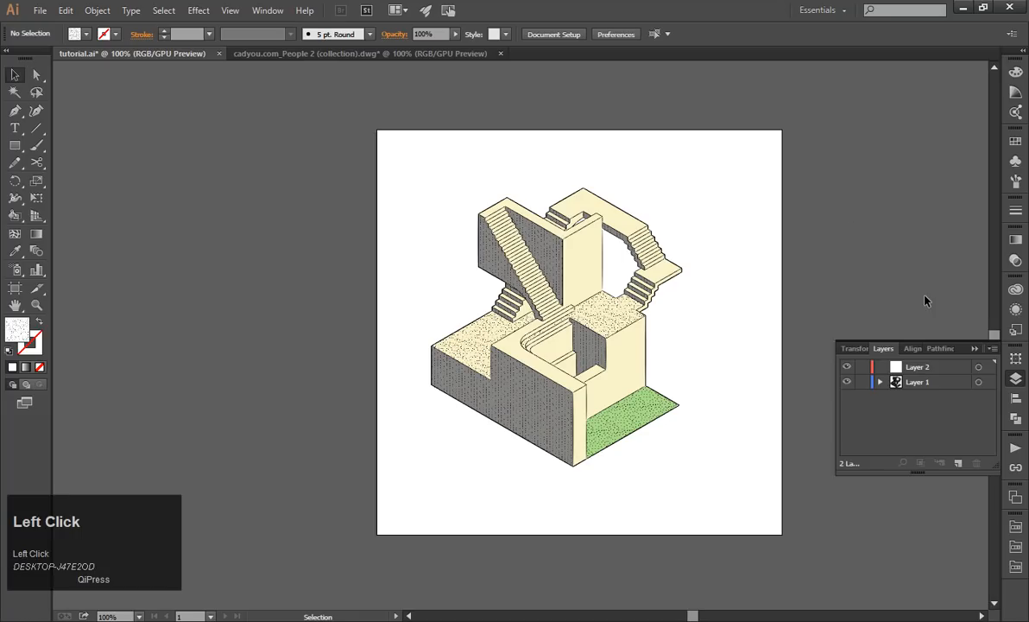
click(993, 349)
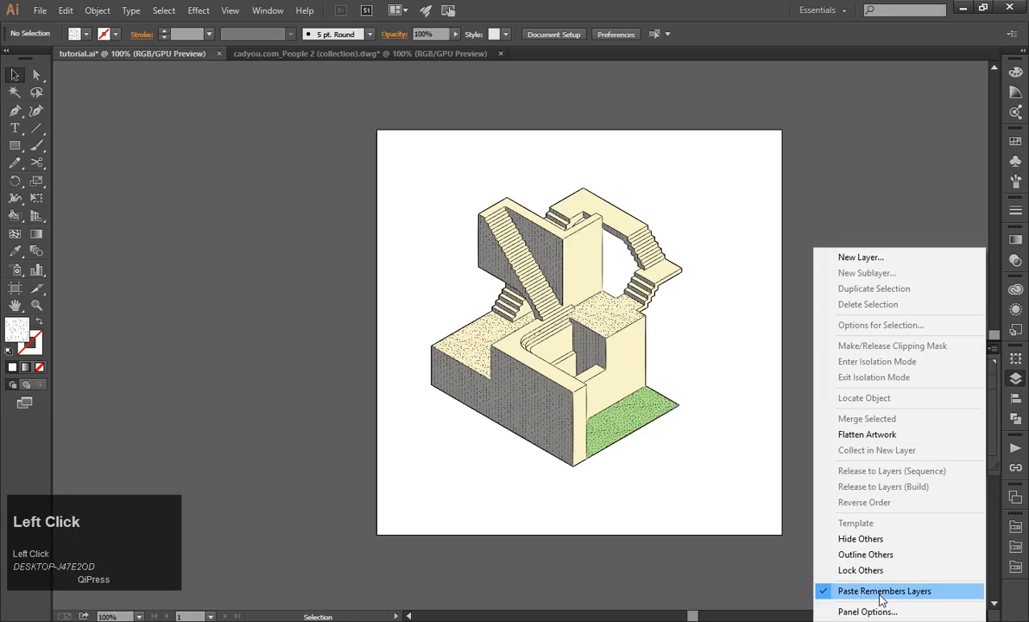
click(910, 223)
click(993, 349)
click(883, 594)
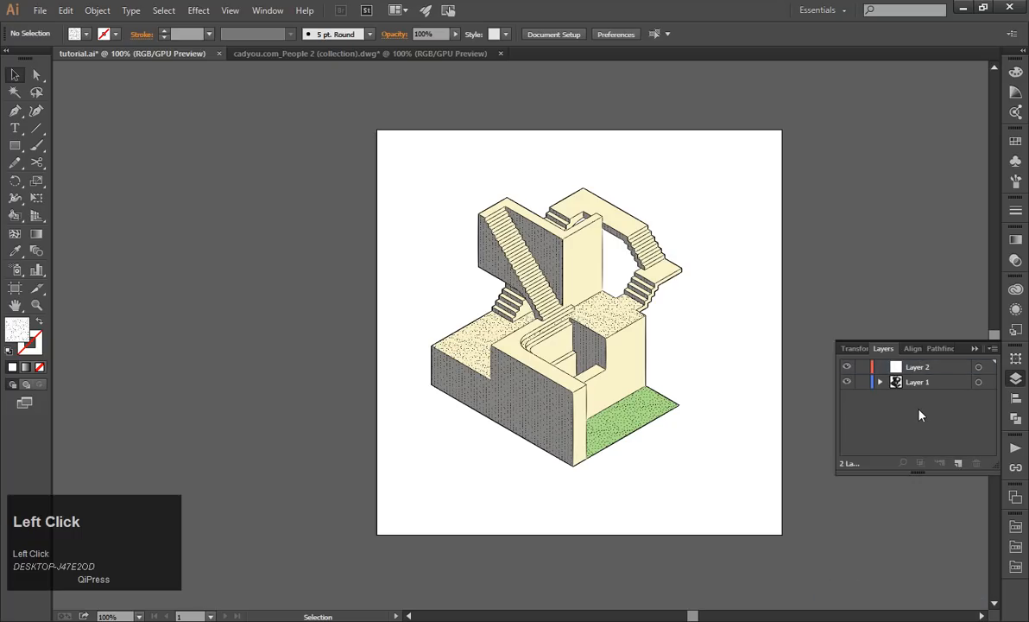
Make Layer 2 the active layer of the staircase drawing.
click(923, 381)
click(930, 368)
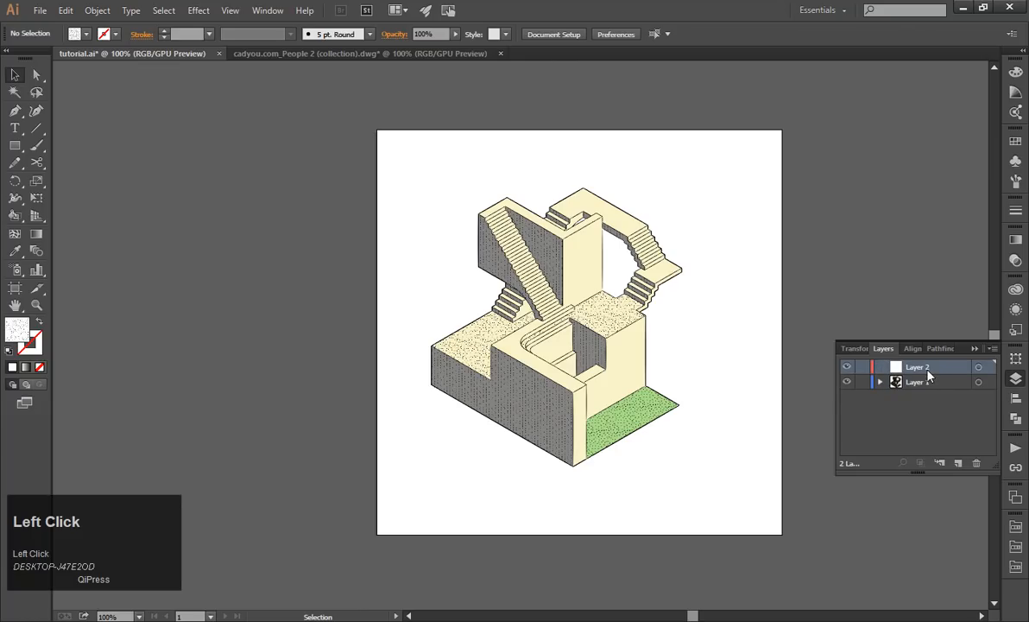
click(929, 383)
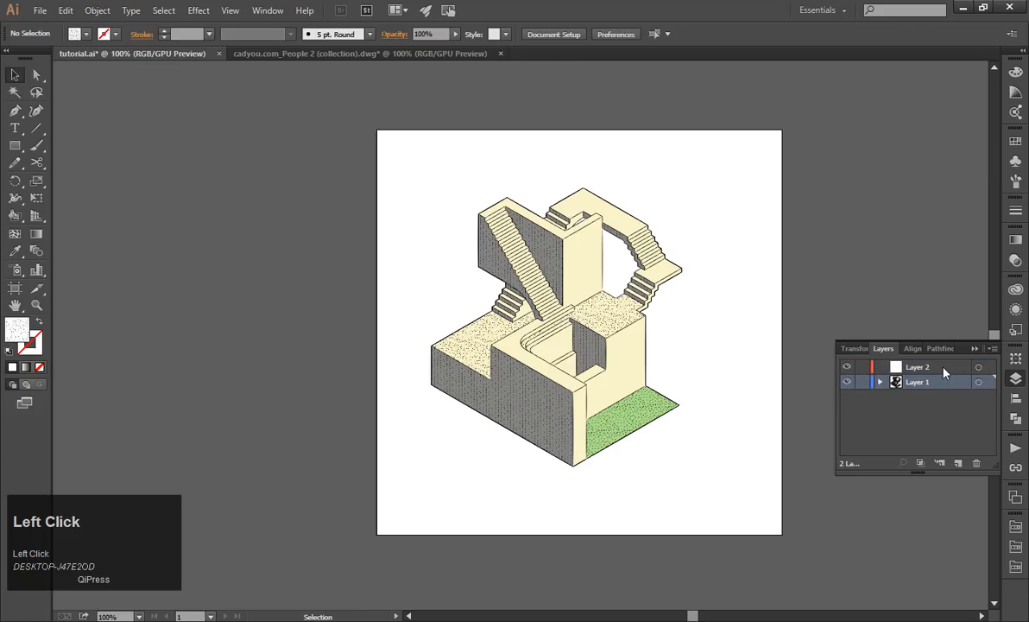
click(945, 373)
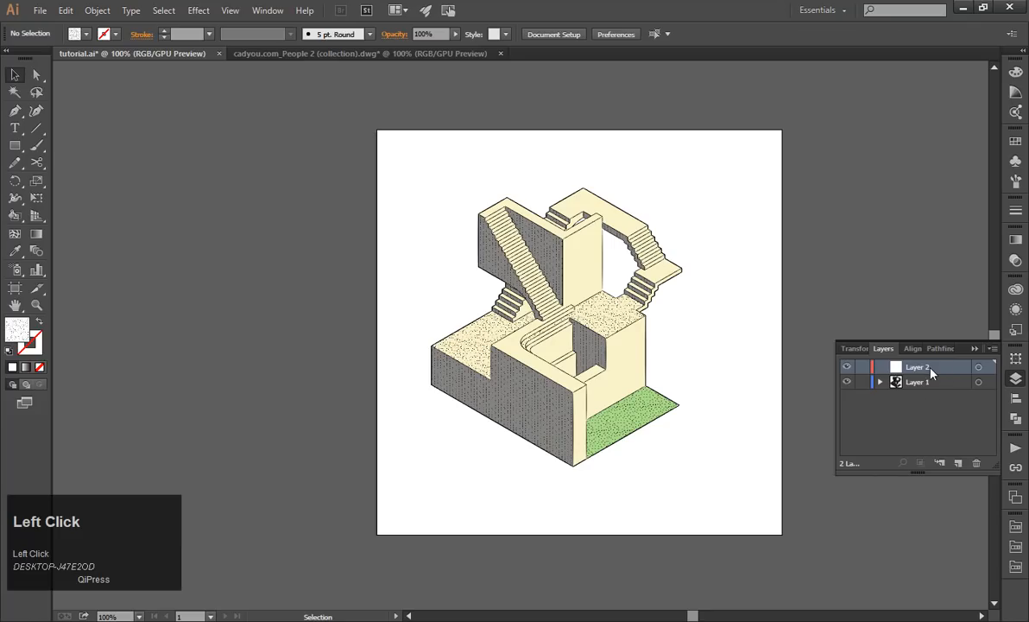
click(925, 382)
click(922, 370)
Copy the two child figures from the bottom row of the people collection and return to tutorial.ai.
click(368, 54)
drag(268, 138, 641, 425)
click(516, 558)
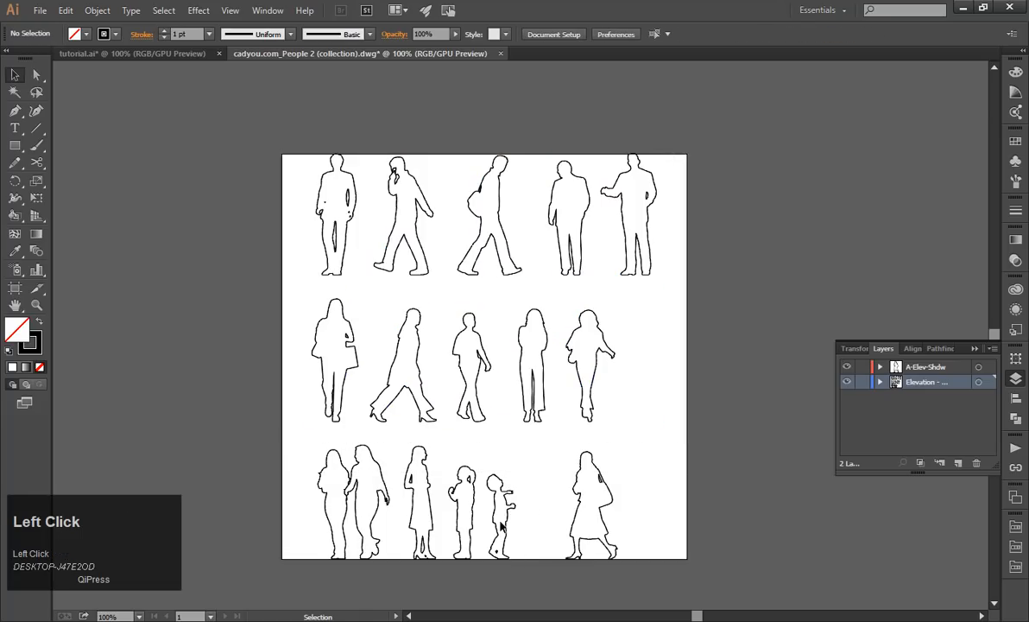
drag(529, 565, 436, 397)
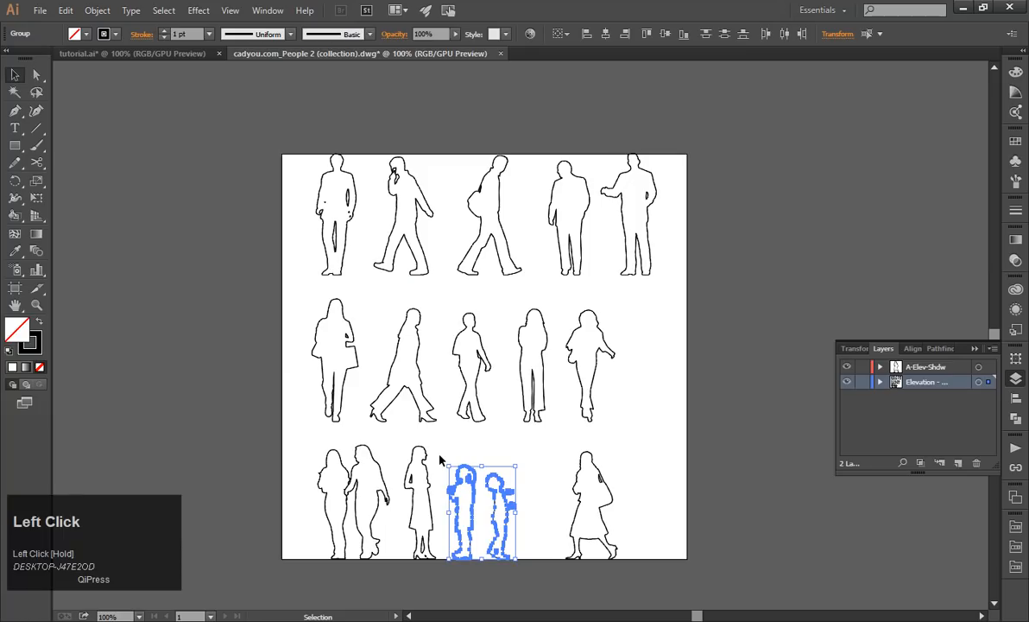
key(ctrl+c)
click(171, 50)
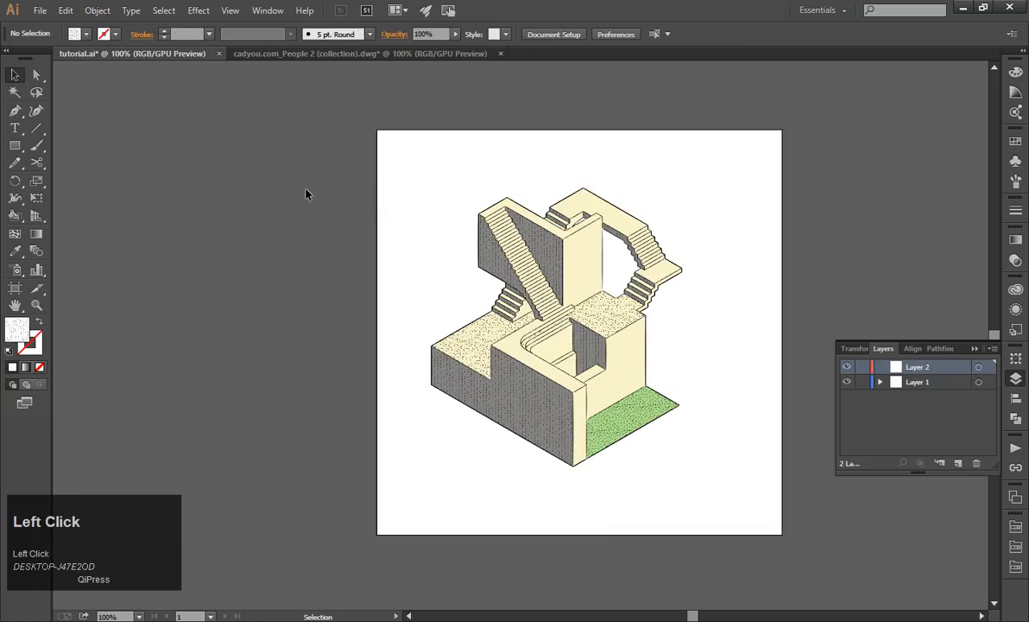
Try pasting the two child figures onto Layer 2 and moving them beside the staircase, and undo both actions.
key(ctrl+v)
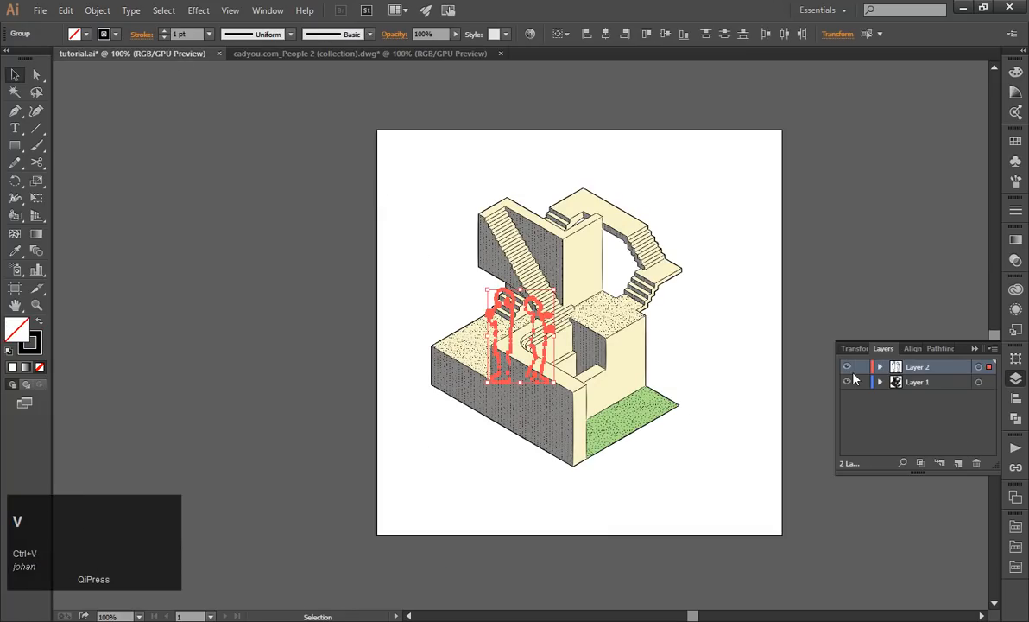
alt+scroll(597, 316, up, 2)
click(602, 324)
drag(499, 340, 901, 198)
key(ctrl+z)
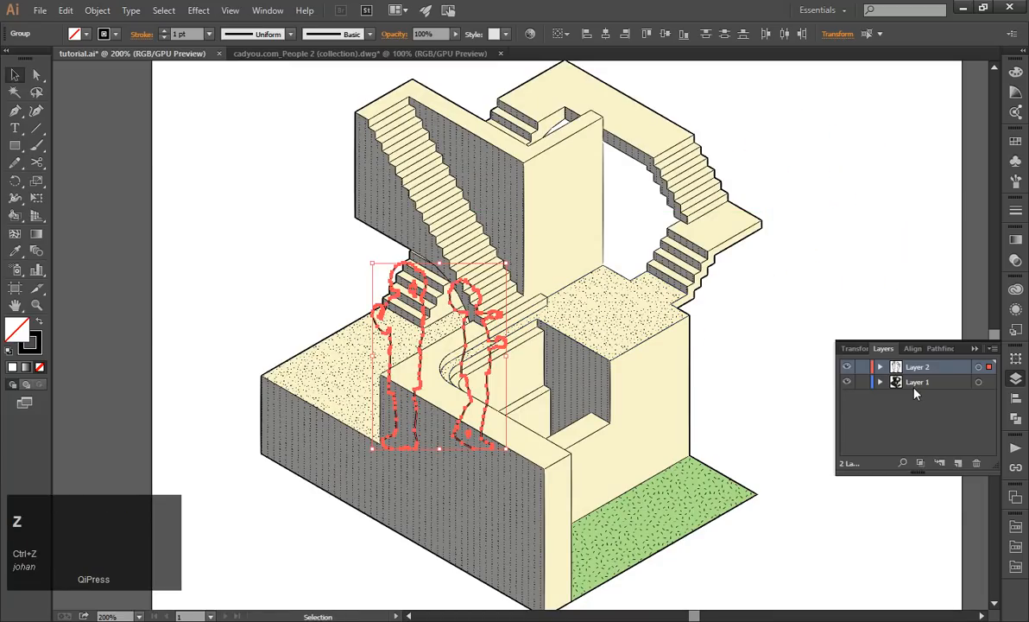
key(ctrl+z)
Paste the two child figures onto Layer 1 and move them onto the white area beside the staircase.
click(918, 385)
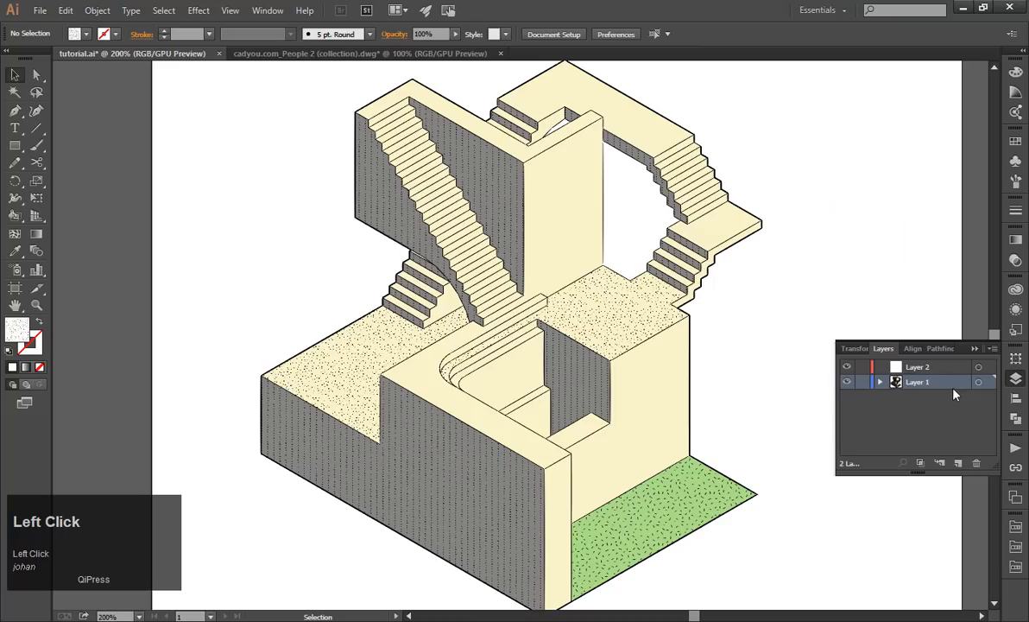
key(ctrl+v)
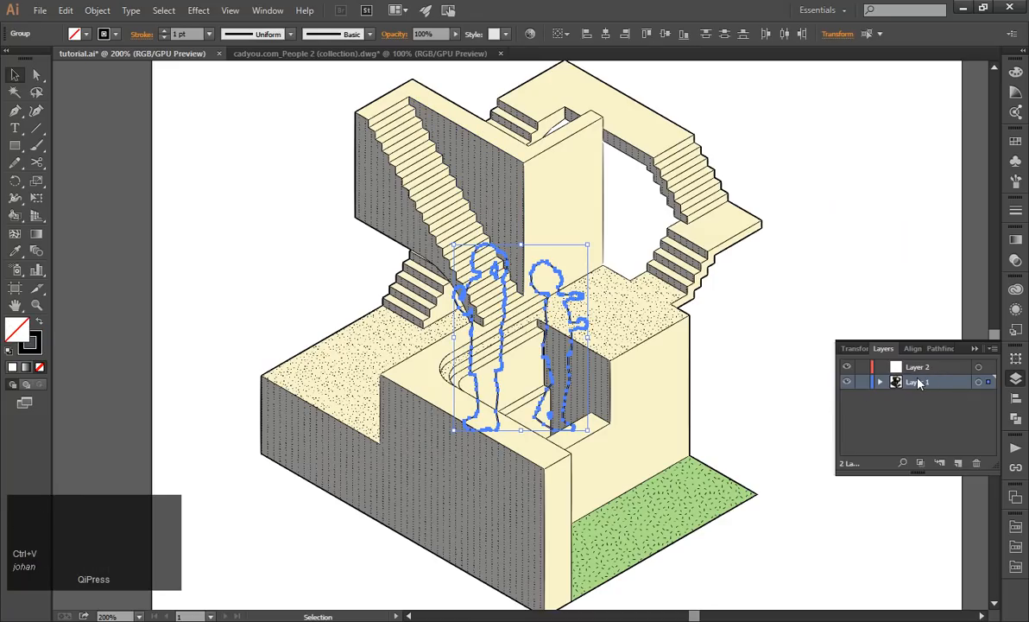
alt+scroll(423, 270, down, 1)
drag(546, 382, 660, 257)
click(772, 379)
alt+scroll(760, 323, up, 1)
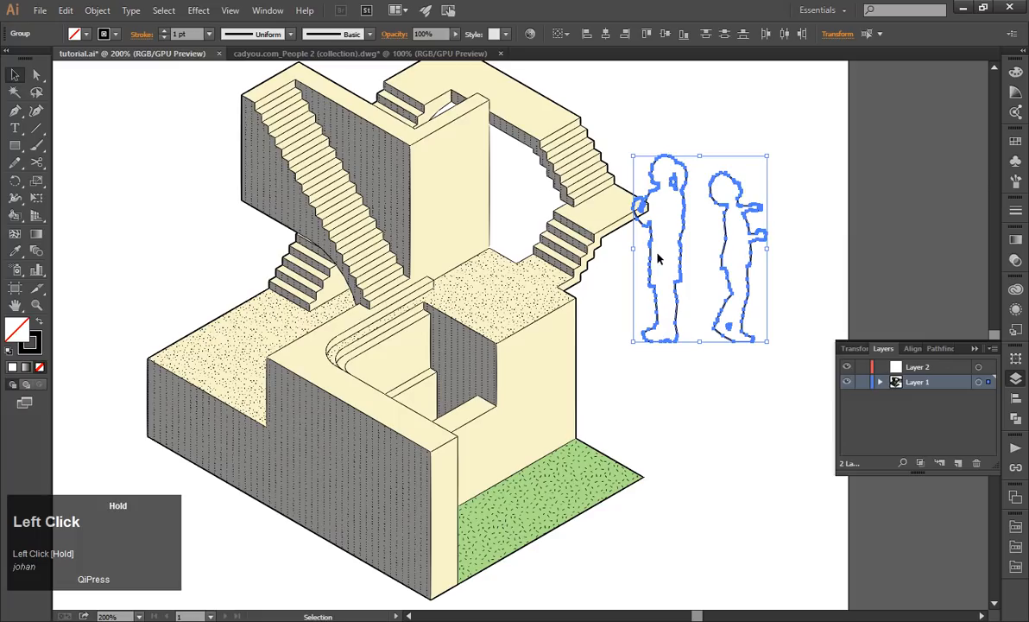
Transfer the two child figures to Layer 2 with Send to Current Layer and select each figure to check it.
click(922, 373)
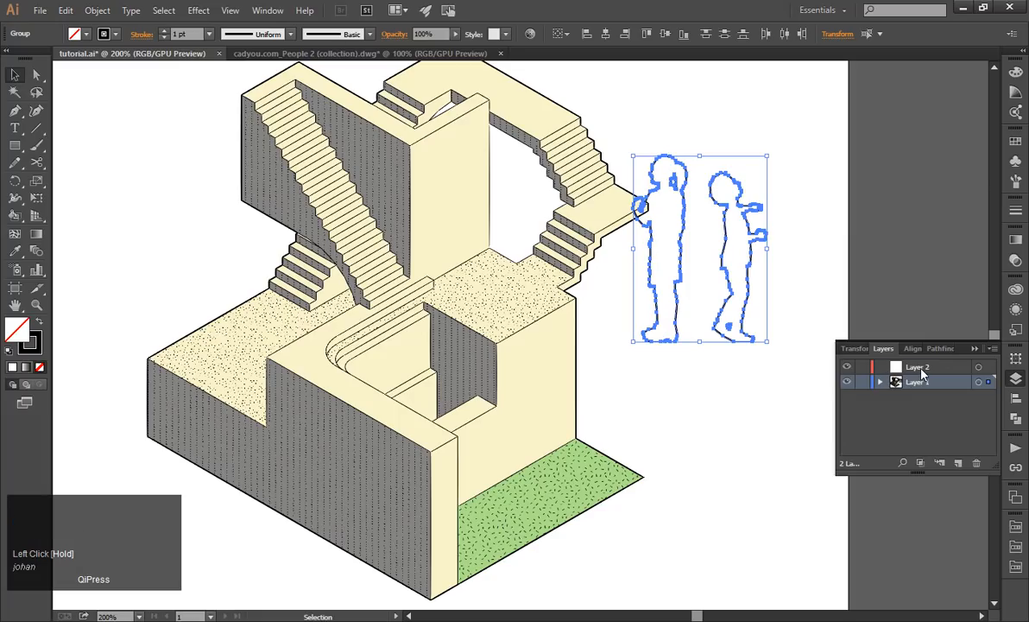
right_click(757, 249)
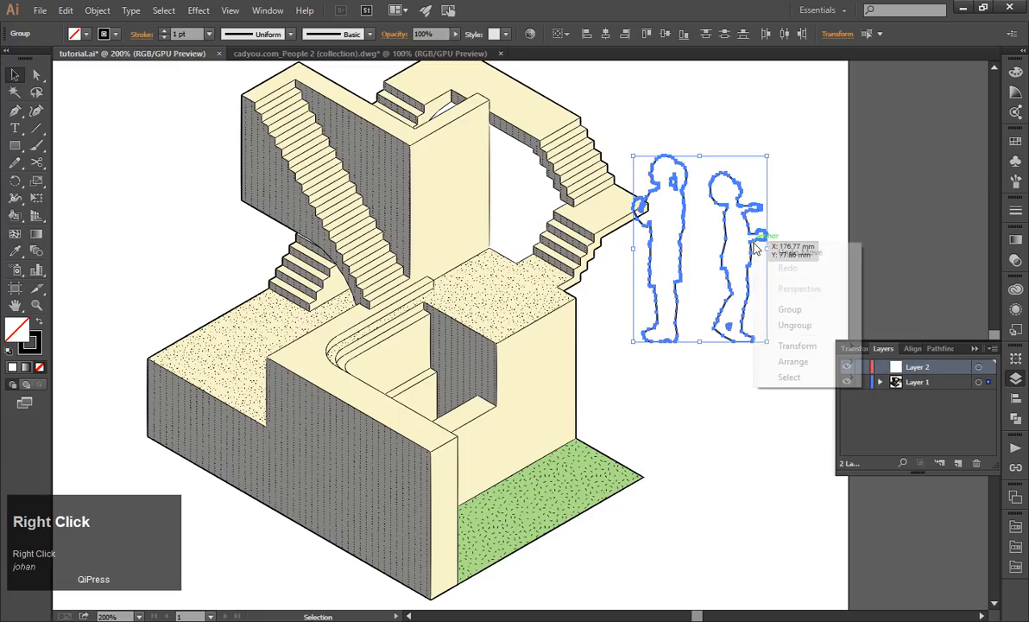
mouse_move(764, 366)
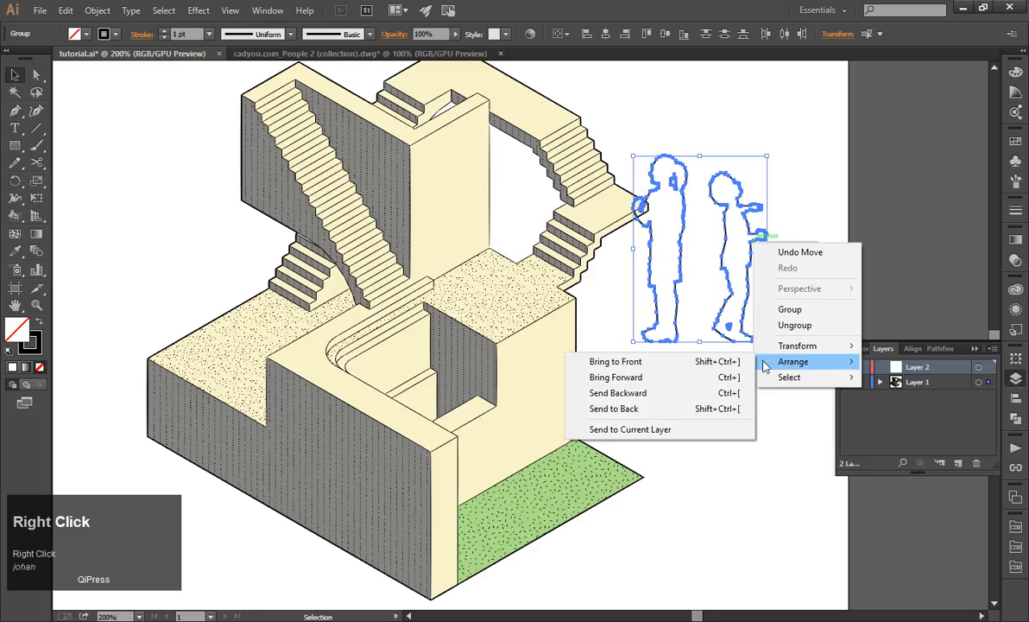
click(661, 429)
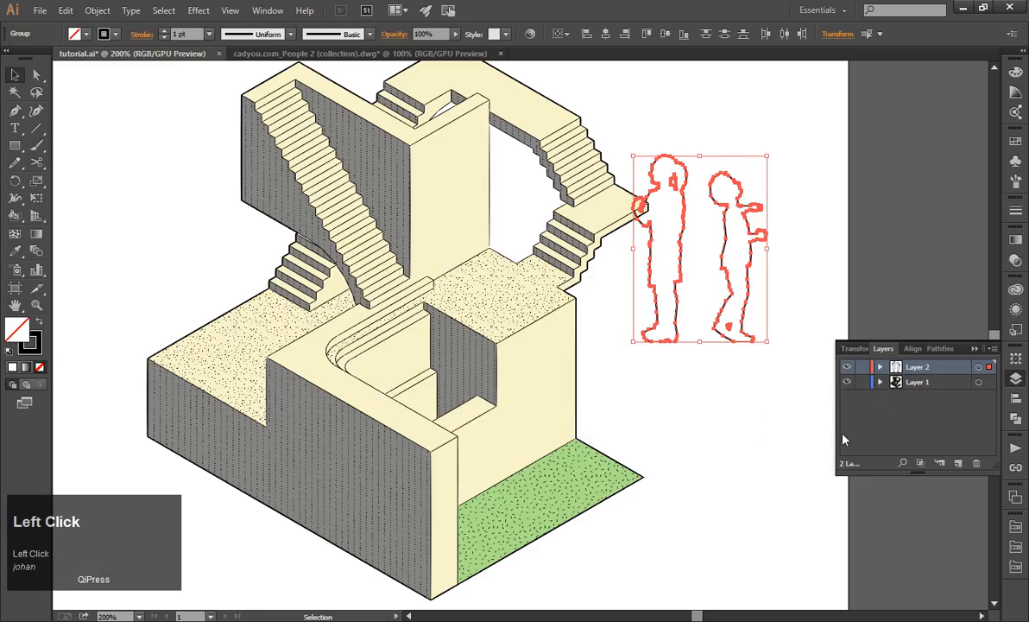
click(737, 386)
drag(663, 262, 665, 265)
click(724, 315)
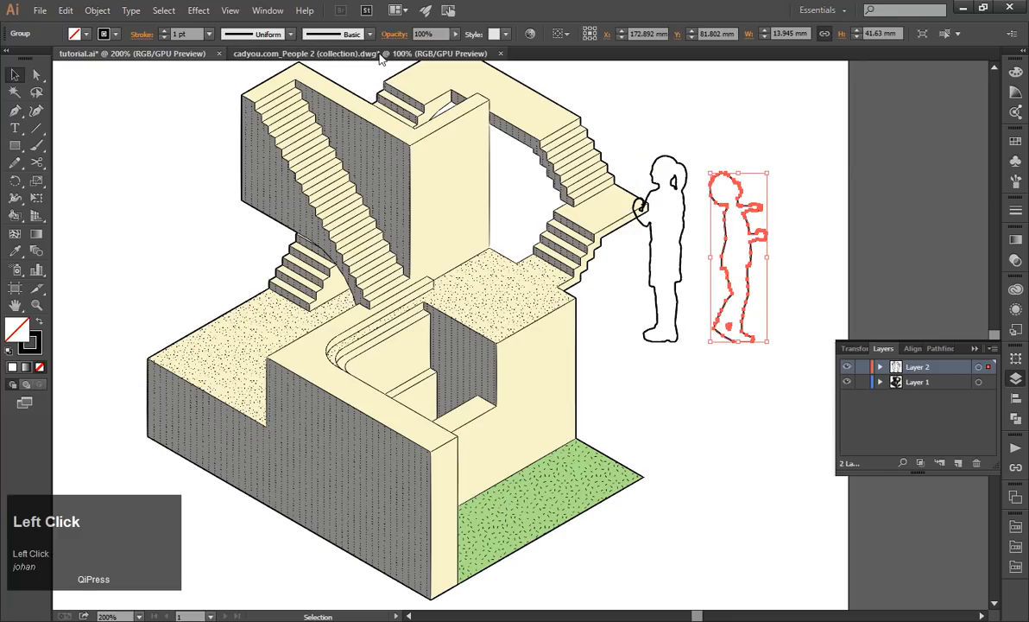
Copy the last three men in the top row of the people collection and paste them onto Layer 2 of tutorial.ai.
click(381, 54)
drag(687, 272, 431, 130)
key(ctrl+c)
click(159, 54)
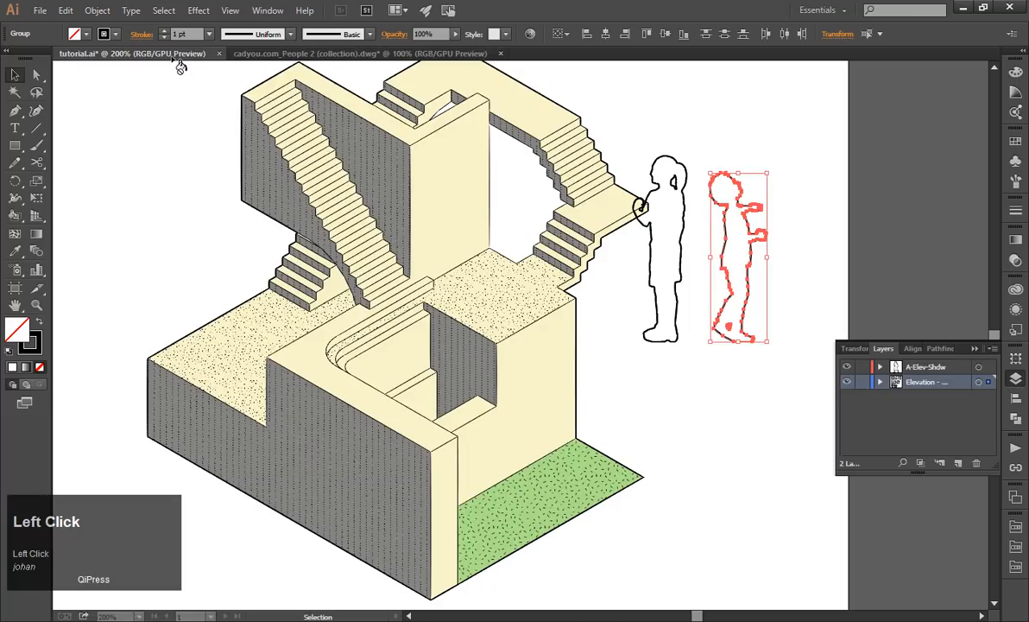
click(689, 421)
key(ctrl+v)
alt+scroll(641, 344, down, 1)
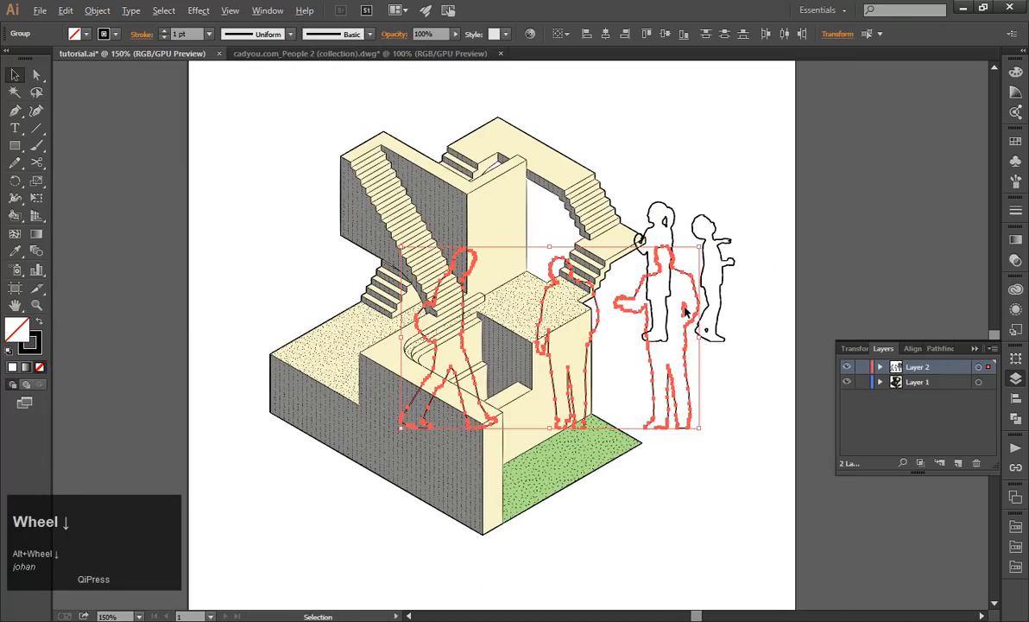
Select all five figures, scale them down proportionally, place them on the dotted platform beside the stairs, and deselect them.
shift+click(725, 255)
shift+click(637, 220)
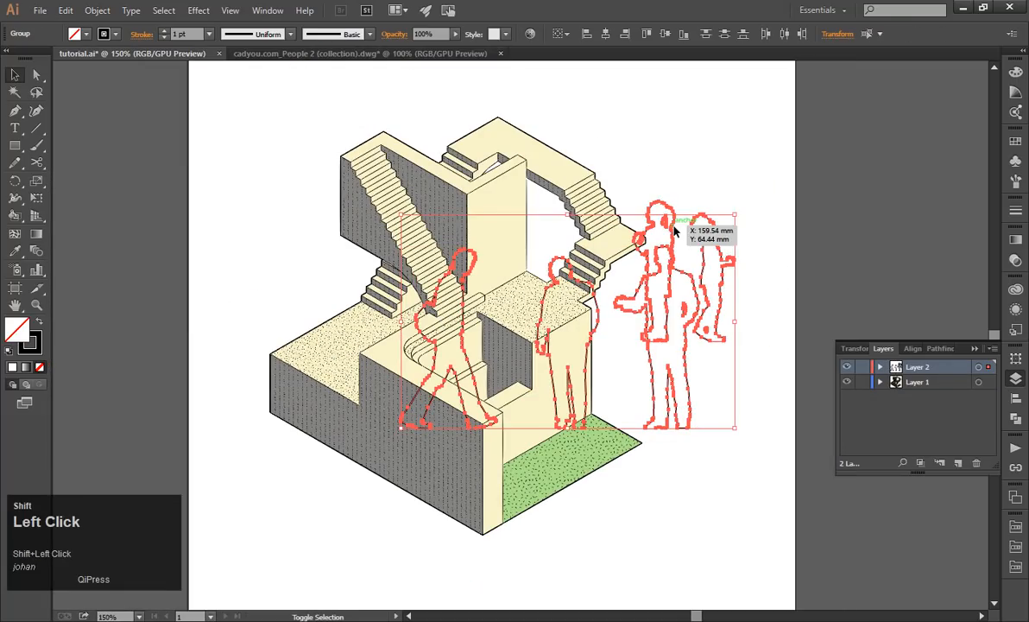
drag(738, 203, 495, 378)
alt+scroll(495, 378, up, 1)
alt+scroll(495, 377, up, 1)
drag(432, 384, 629, 184)
click(799, 226)
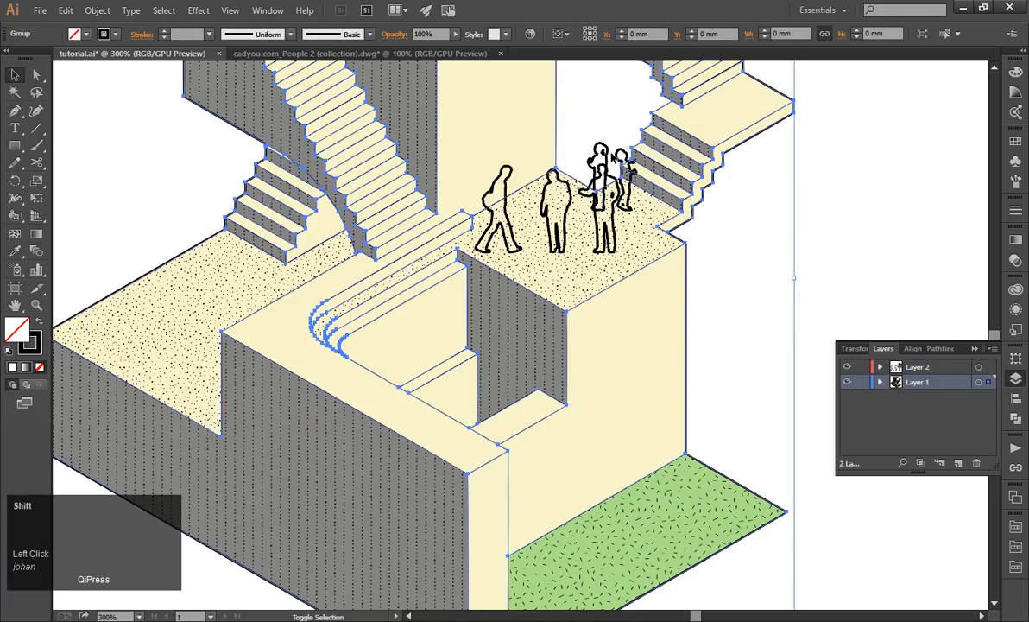
click(609, 159)
drag(612, 159, 614, 160)
click(805, 252)
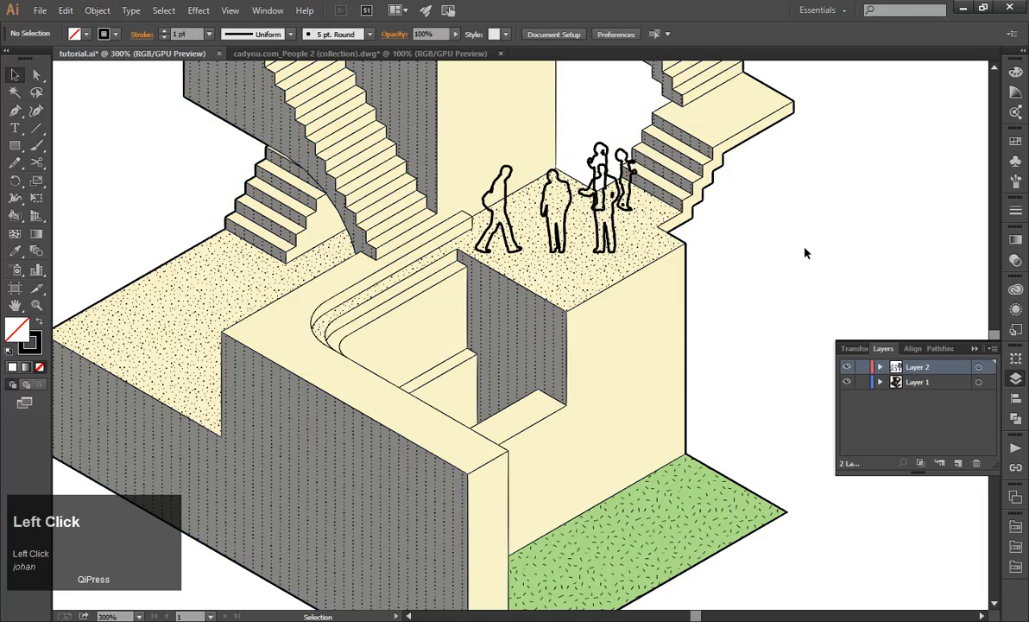
alt+scroll(806, 252, down, 2)
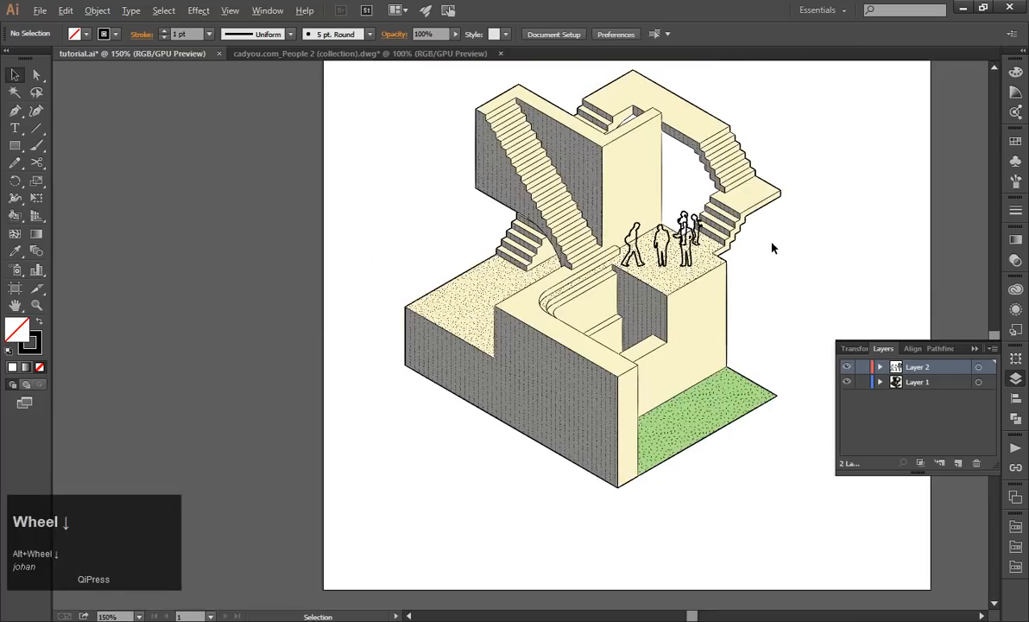
alt+scroll(772, 246, up, 1)
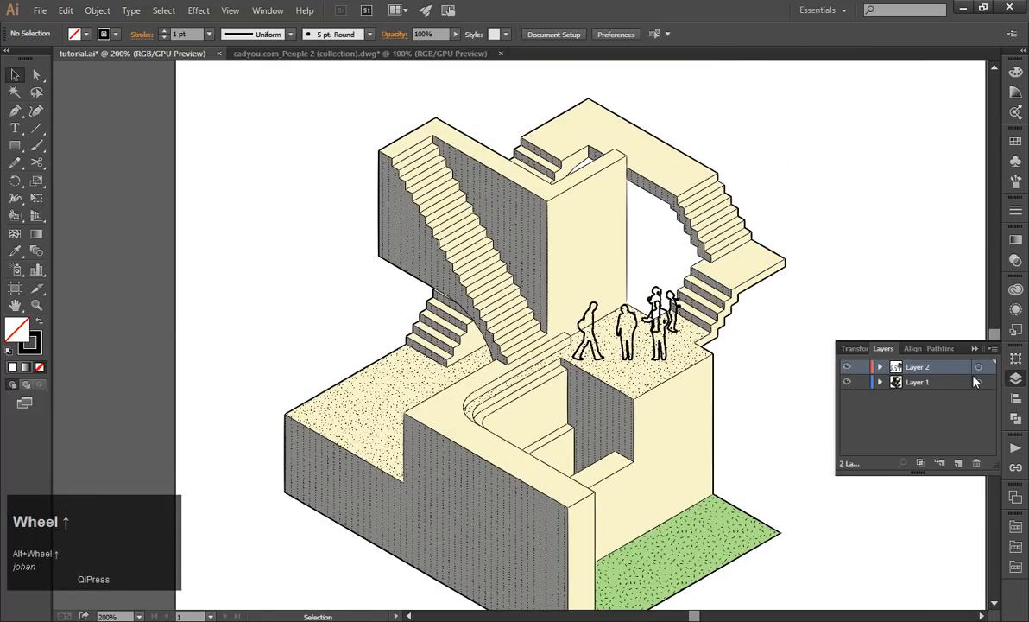
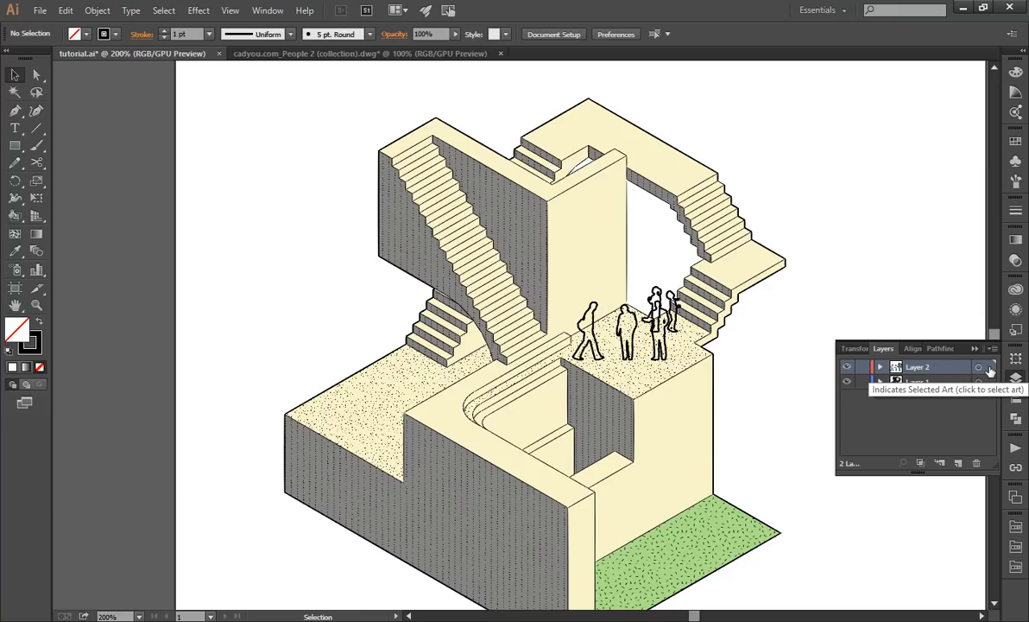
Select all the figures on Layer 2 and scale them up proportionally.
click(990, 369)
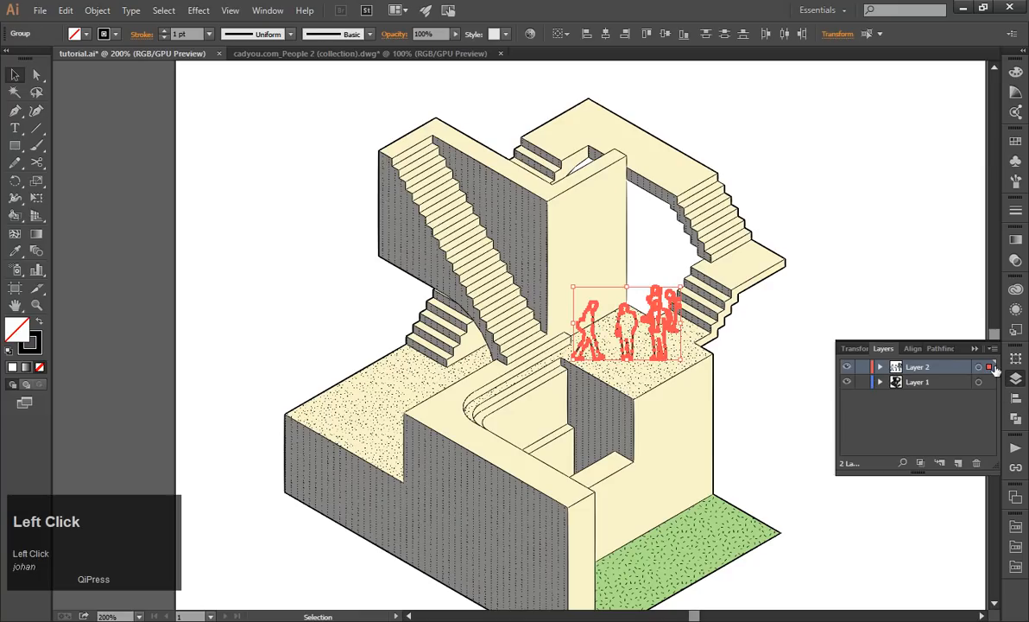
drag(682, 287, 712, 258)
scroll(695, 275, up, 2)
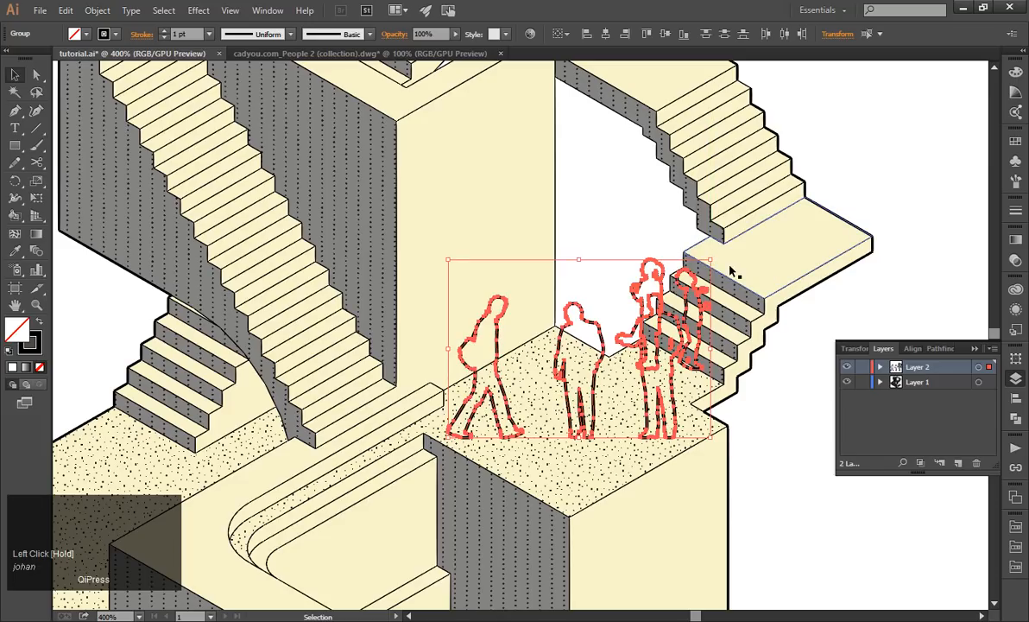
Set the stroke weight of all the selected figures to 0.25 pt and deselect them.
click(1016, 210)
click(938, 219)
click(950, 236)
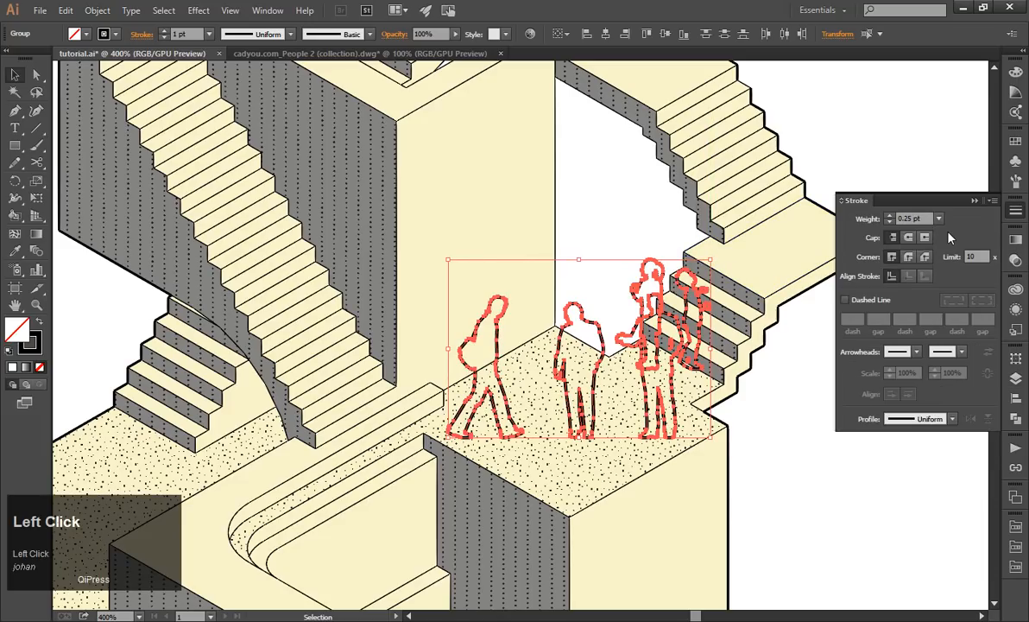
click(885, 161)
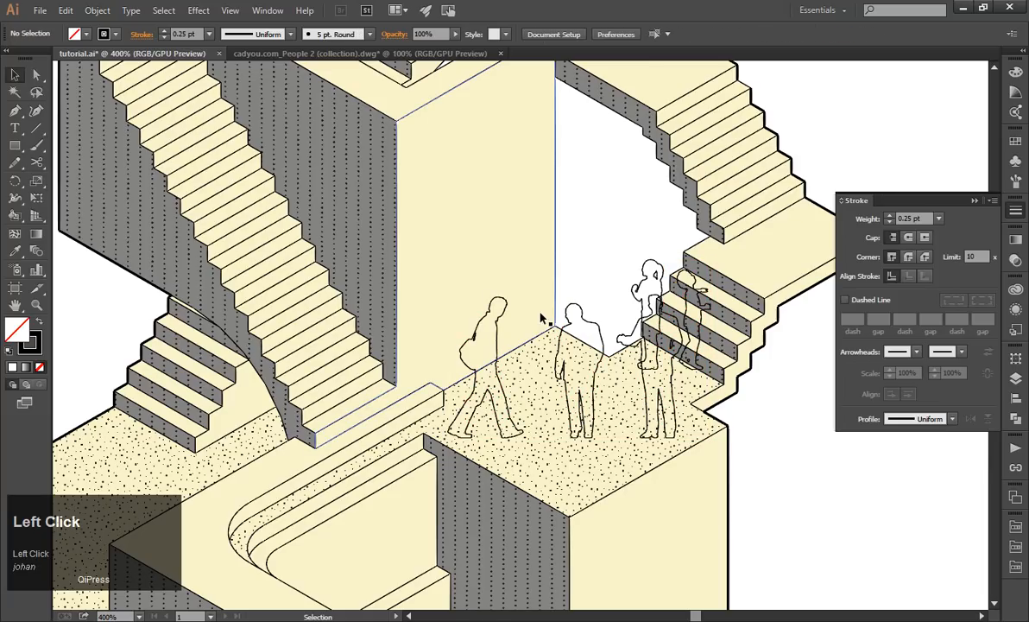
click(975, 200)
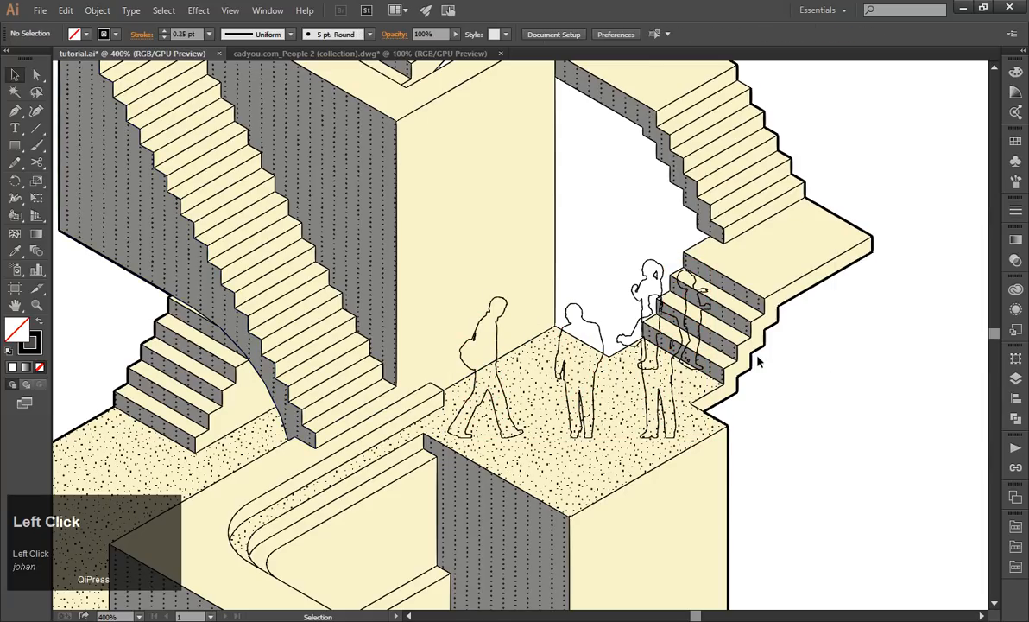
Move the man with the outstretched arm onto the lower dotted platform and the walking man onto the long staircase.
click(699, 317)
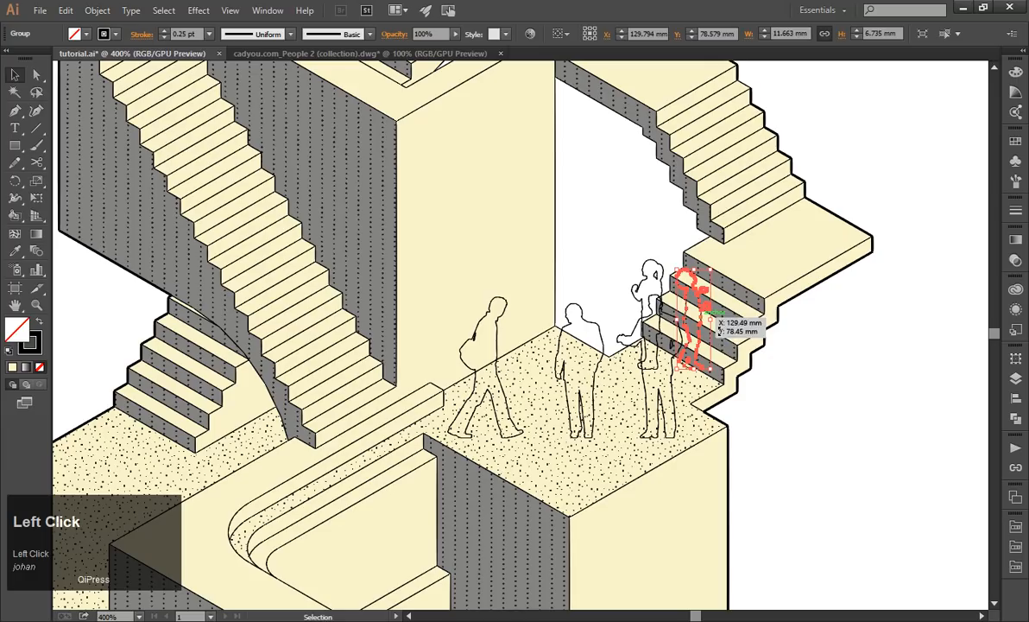
click(721, 372)
drag(719, 370, 142, 411)
scroll(578, 262, down, 2)
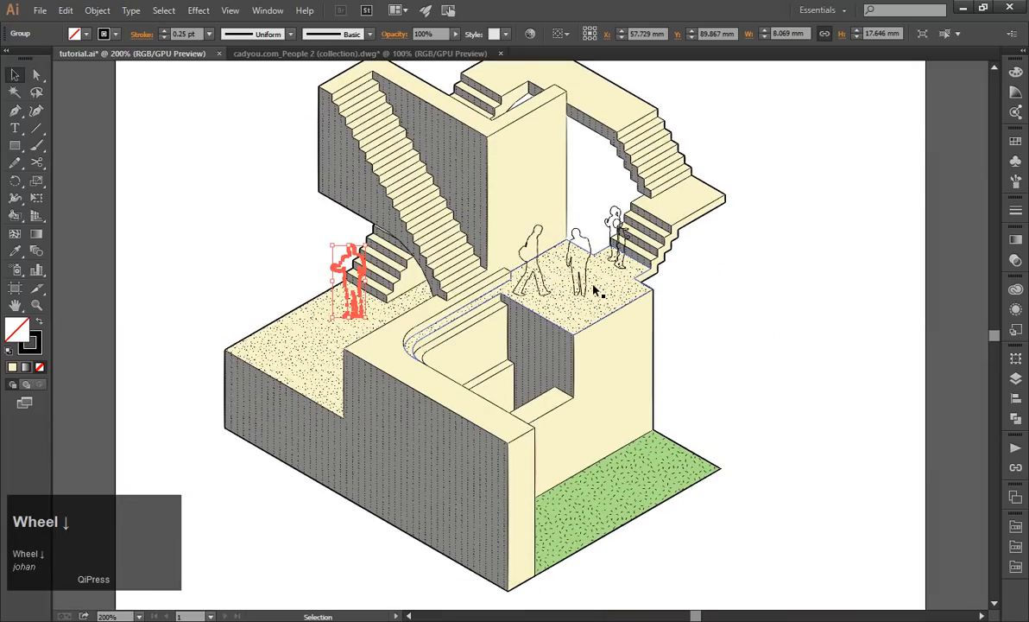
drag(347, 277, 415, 150)
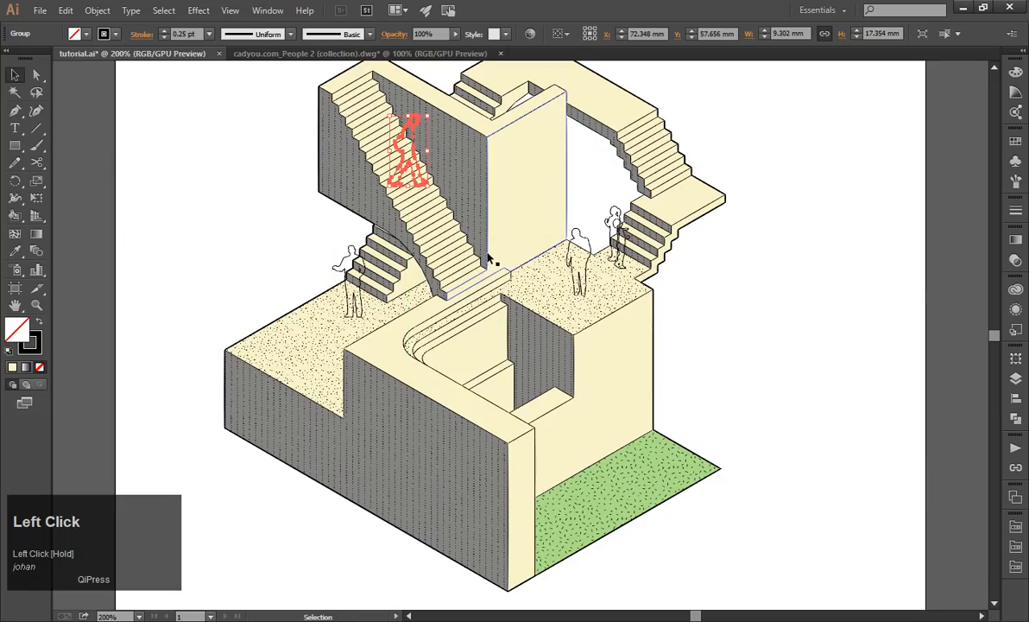
Move the standing child figure onto the small landing between the two stair flights and deselect it.
click(587, 280)
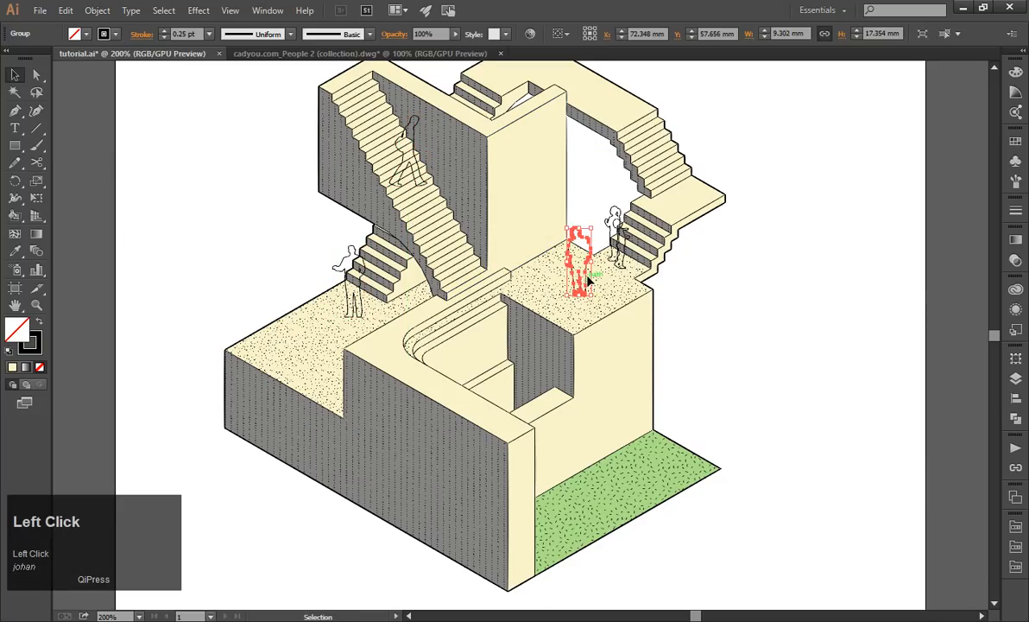
scroll(617, 250, up, 2)
drag(591, 317, 676, 235)
click(805, 238)
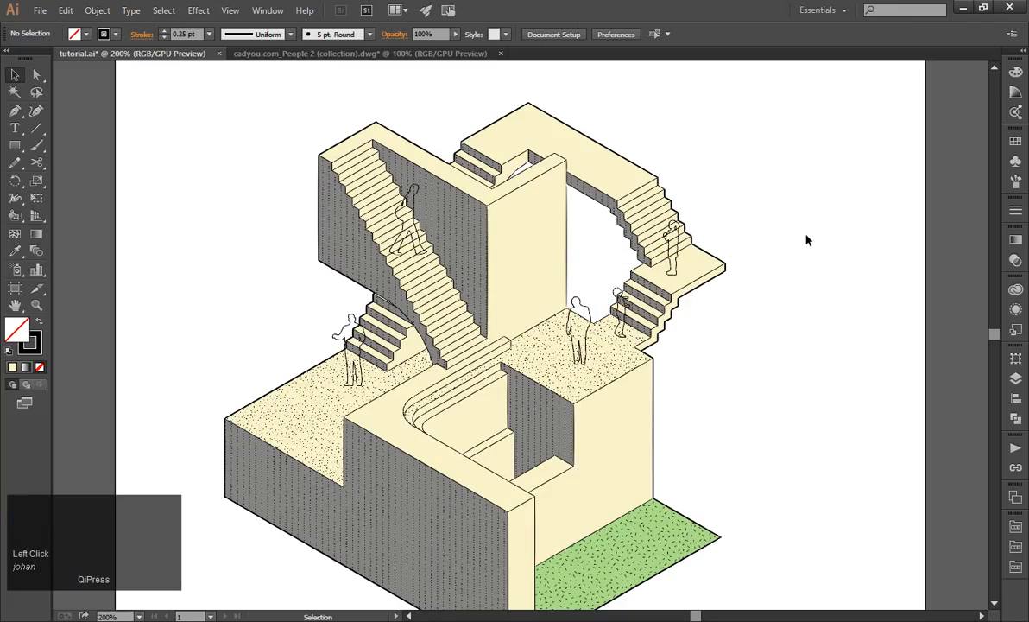
Turn the child figure on the small landing into a Live Paint group and deselect it.
click(679, 247)
click(93, 12)
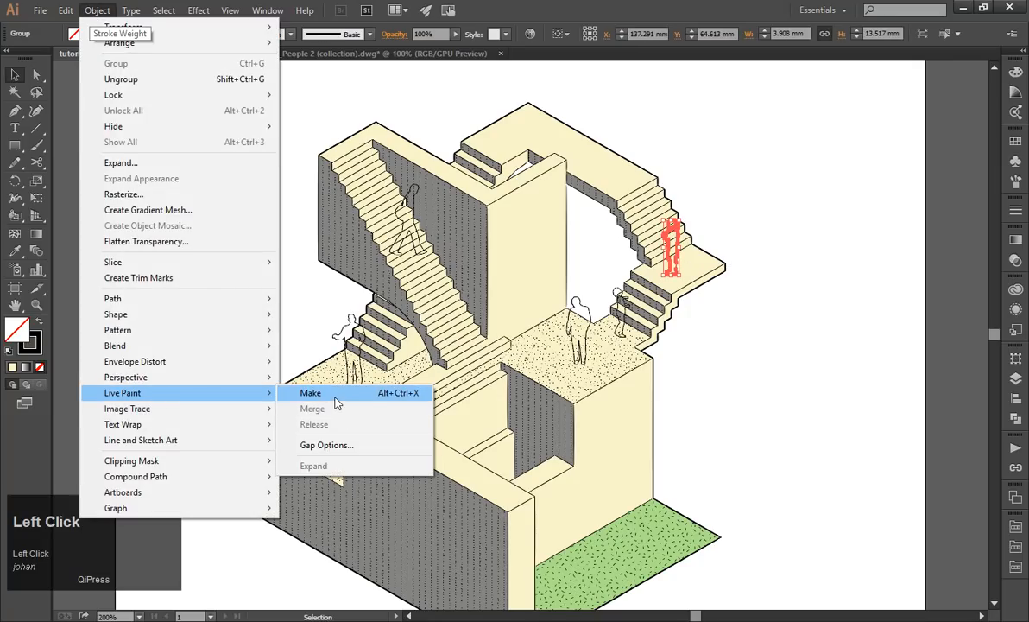
click(337, 400)
click(820, 258)
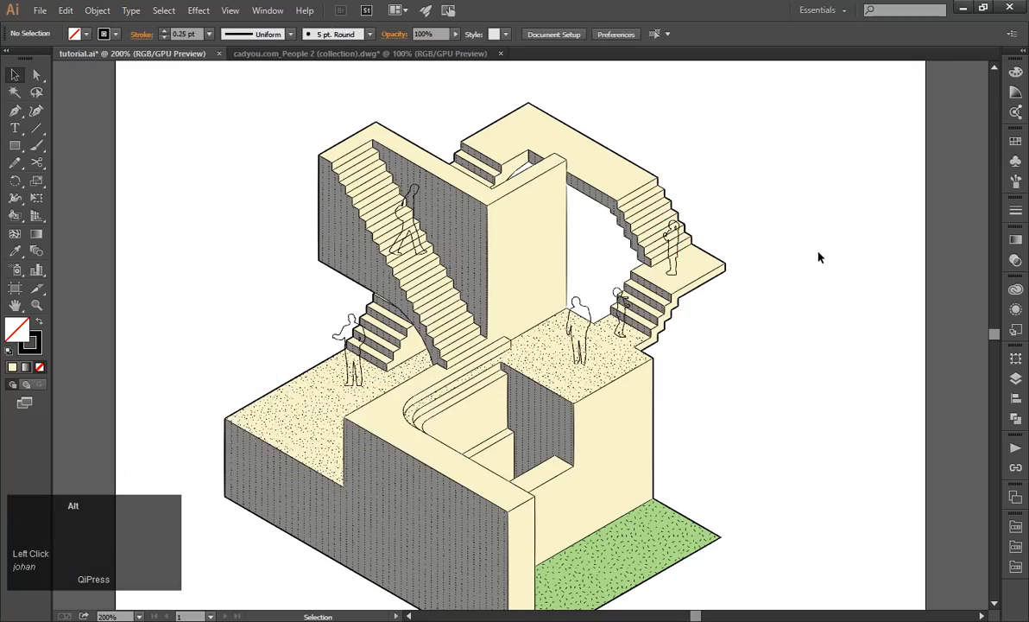
Choose a bright yellow fill colour and fill the child on the landing with the Live Paint Bucket.
click(39, 321)
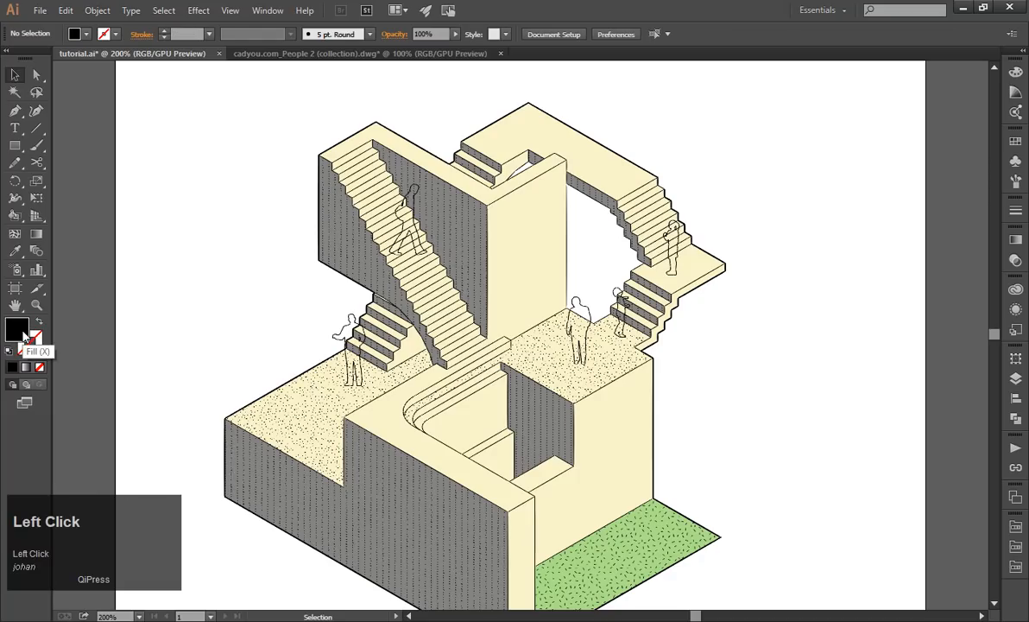
double_click(21, 328)
drag(85, 137, 198, 45)
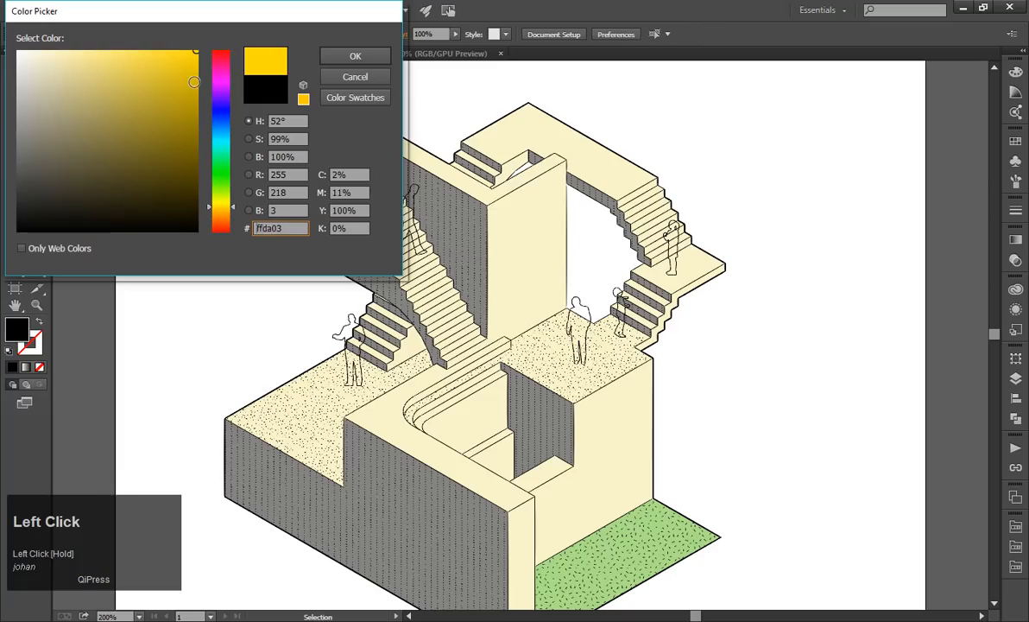
click(352, 55)
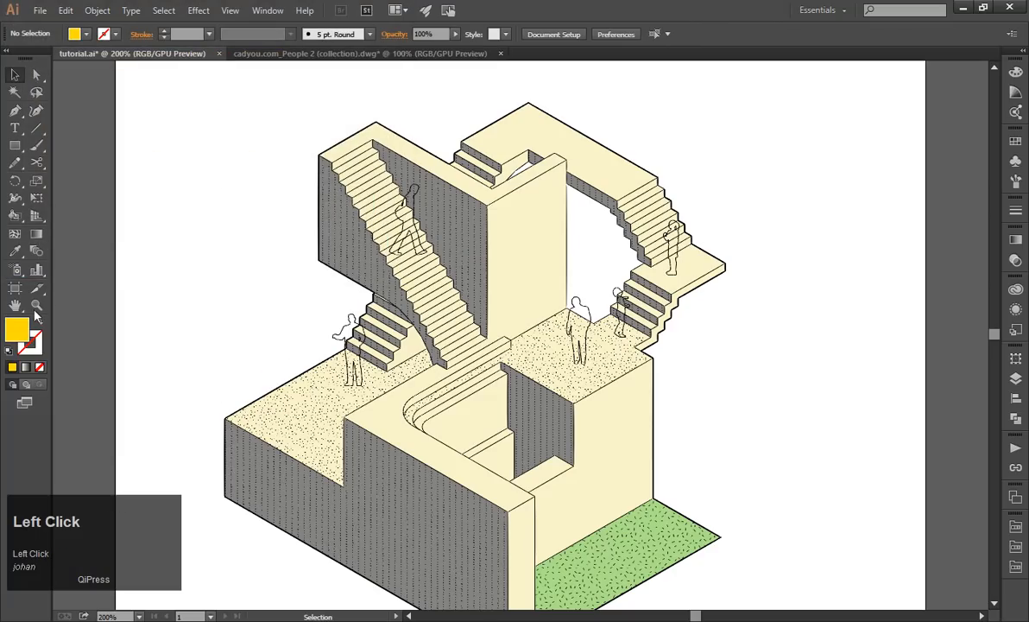
click(14, 216)
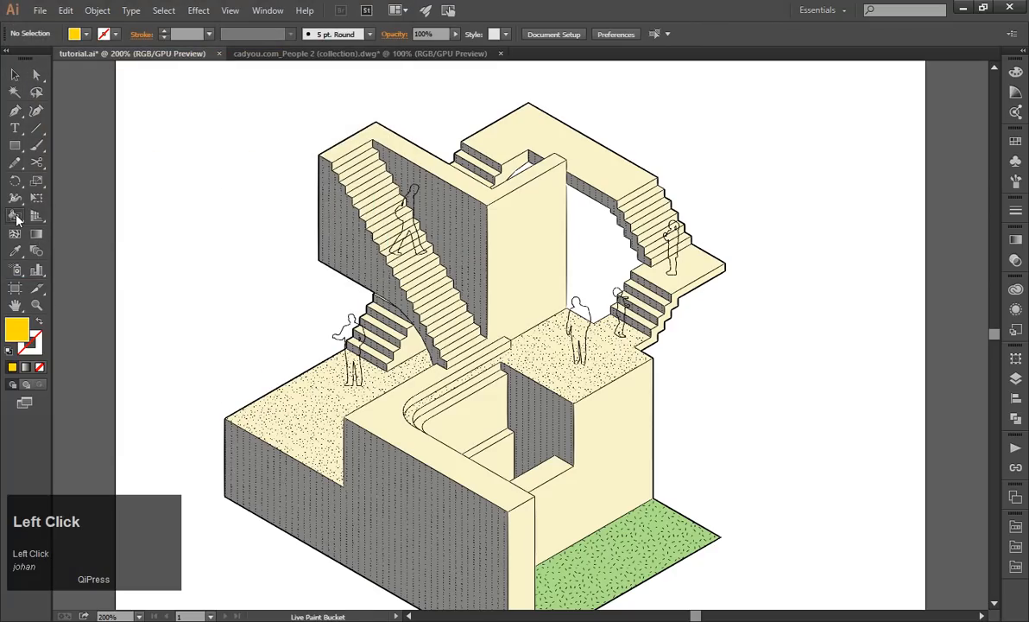
click(672, 255)
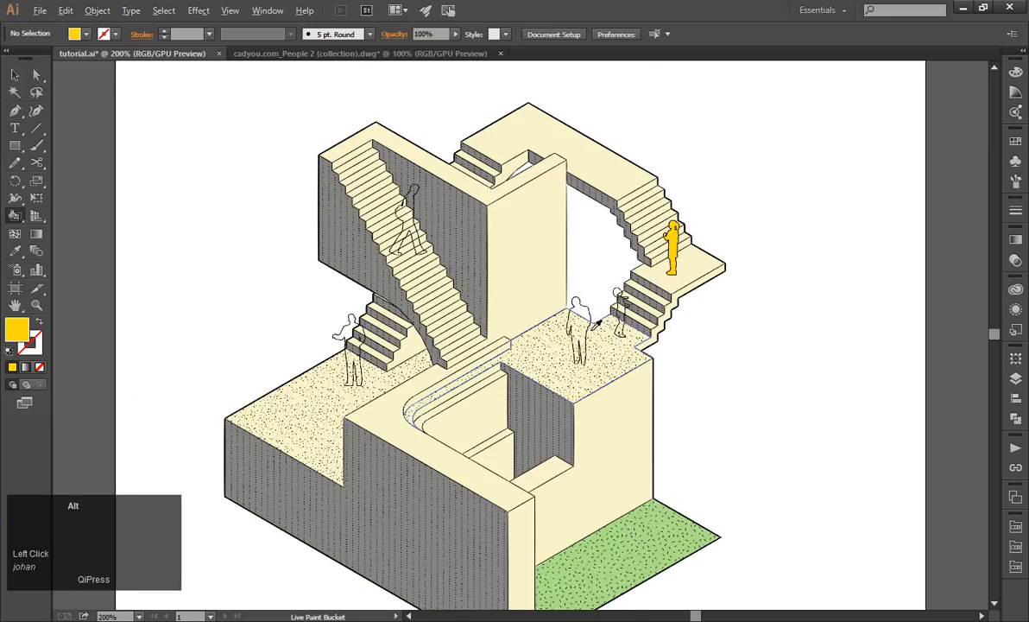
Select the walking man on the long staircase and make him a Live Paint group.
alt+scroll(596, 332, up, 1)
click(15, 75)
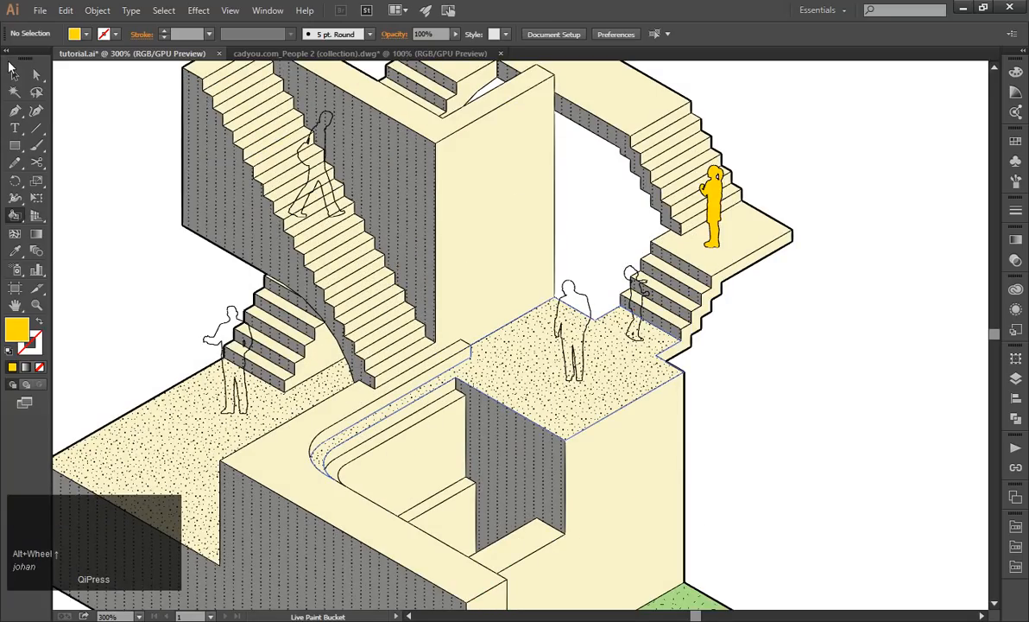
click(328, 152)
click(96, 10)
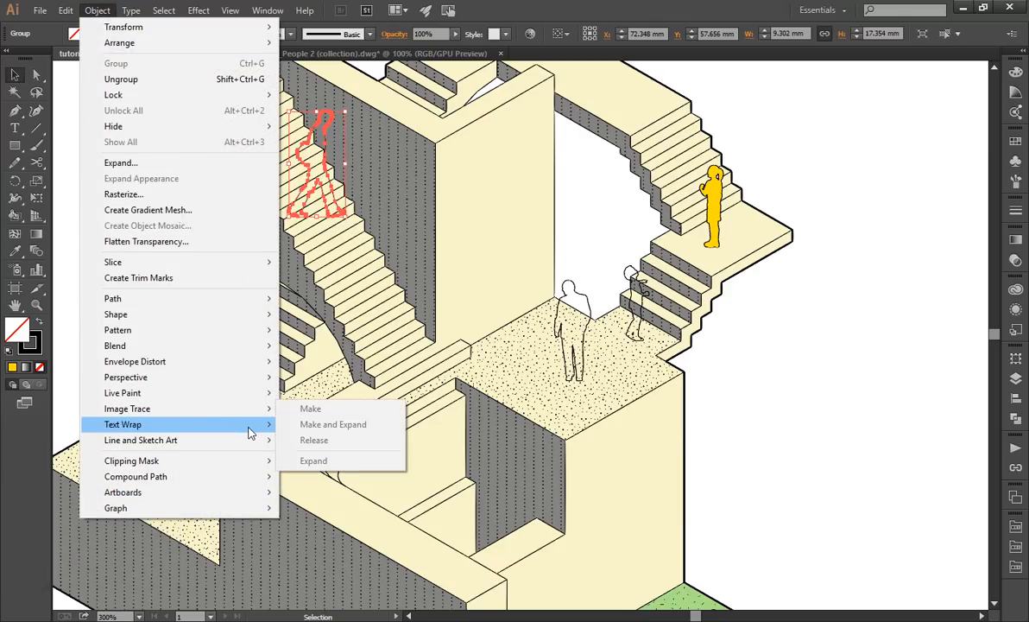
mouse_move(259, 398)
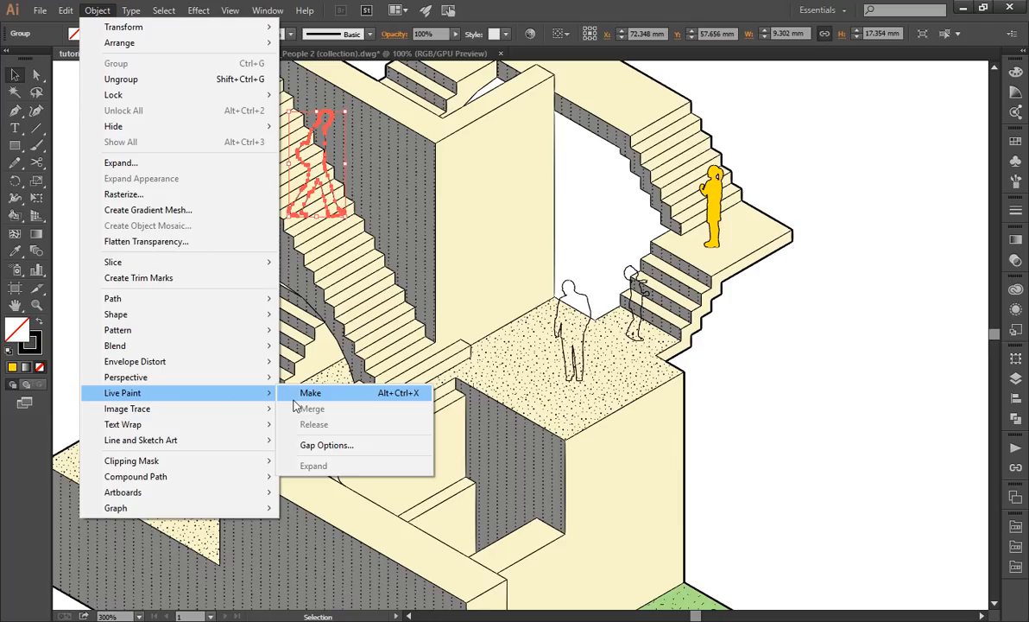
key(Escape)
click(587, 7)
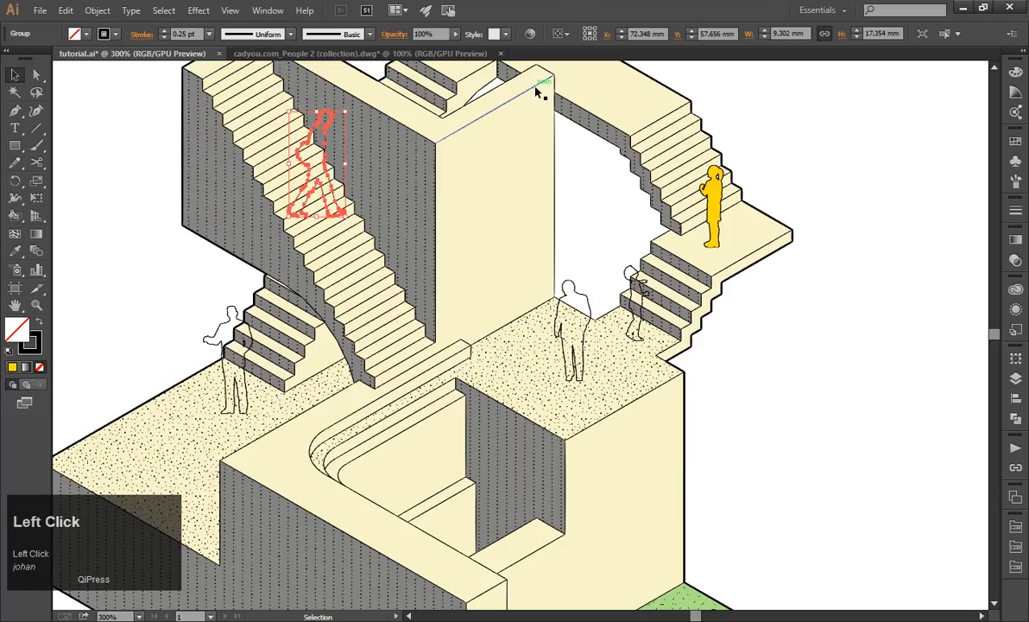
key(alt)
key(ctrl)
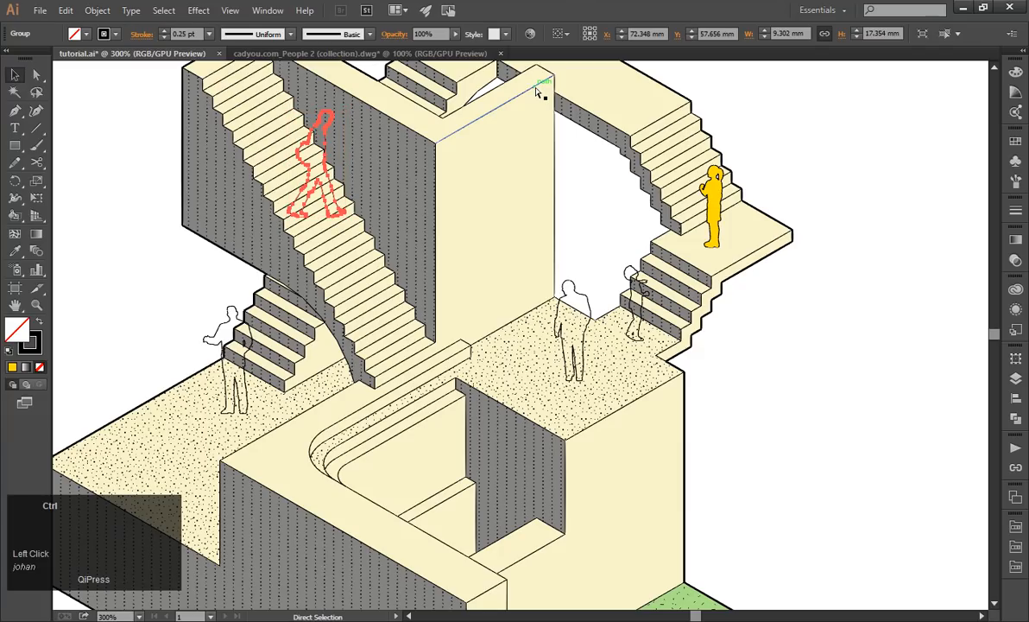
key(ctrl+alt+x)
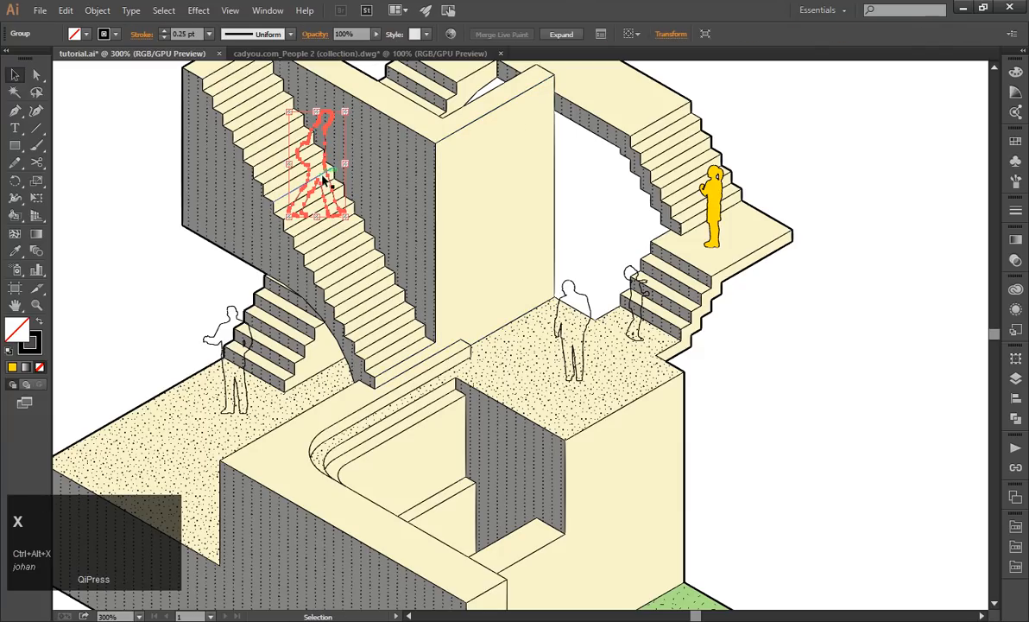
Try filling the walking man with the yellow colour using the Live Paint Bucket, and undo the fill.
click(15, 215)
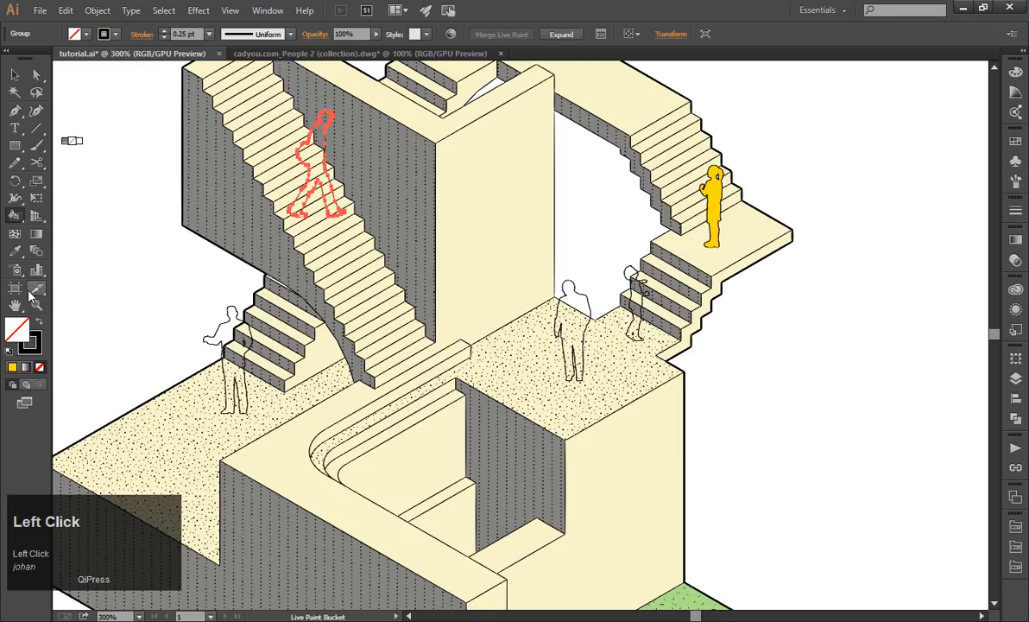
click(12, 369)
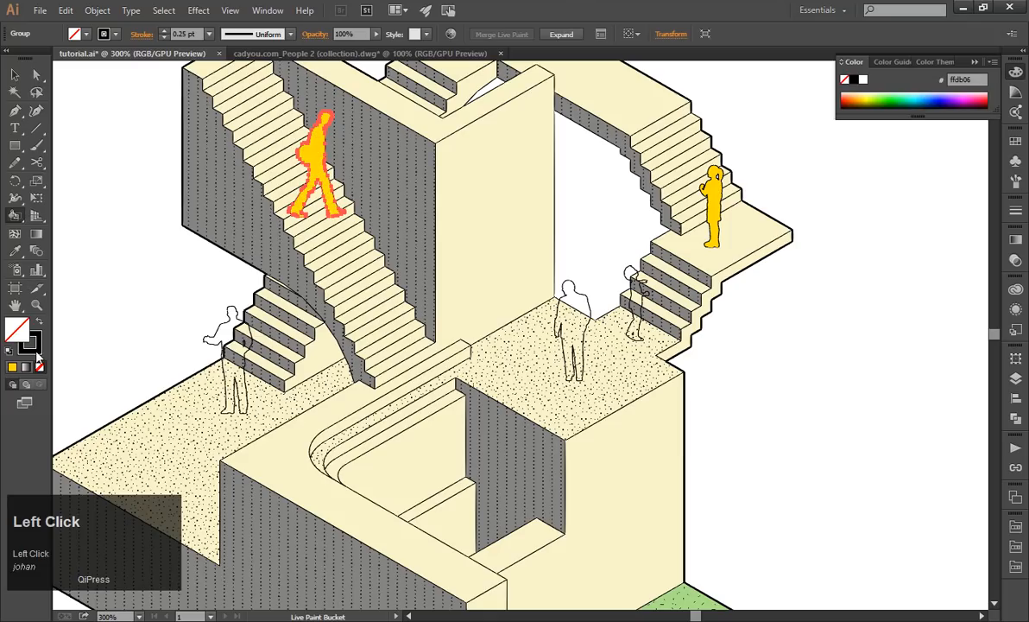
click(14, 75)
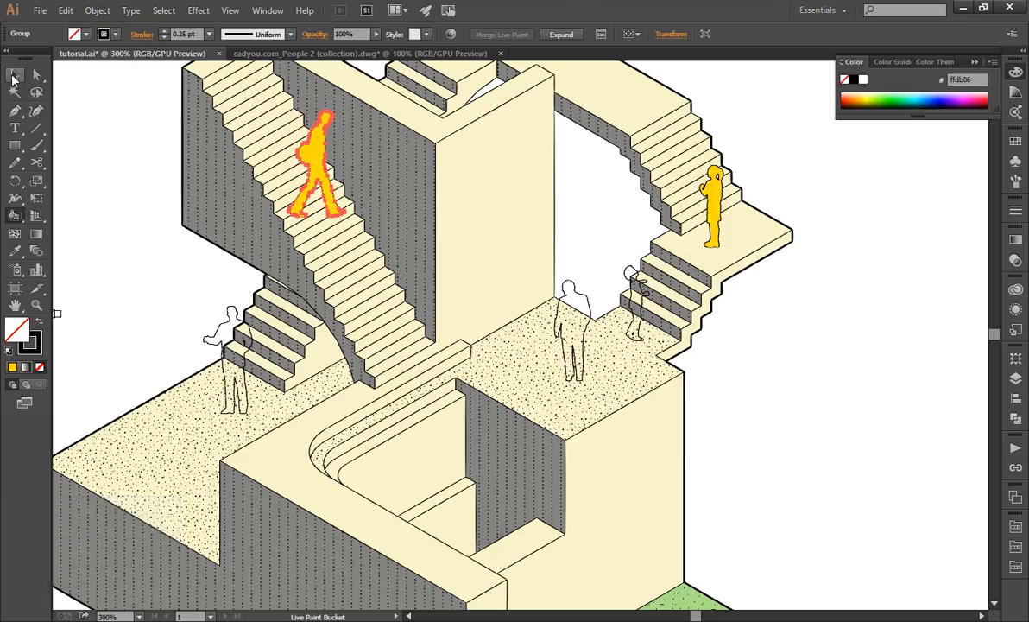
click(134, 234)
key(Escape)
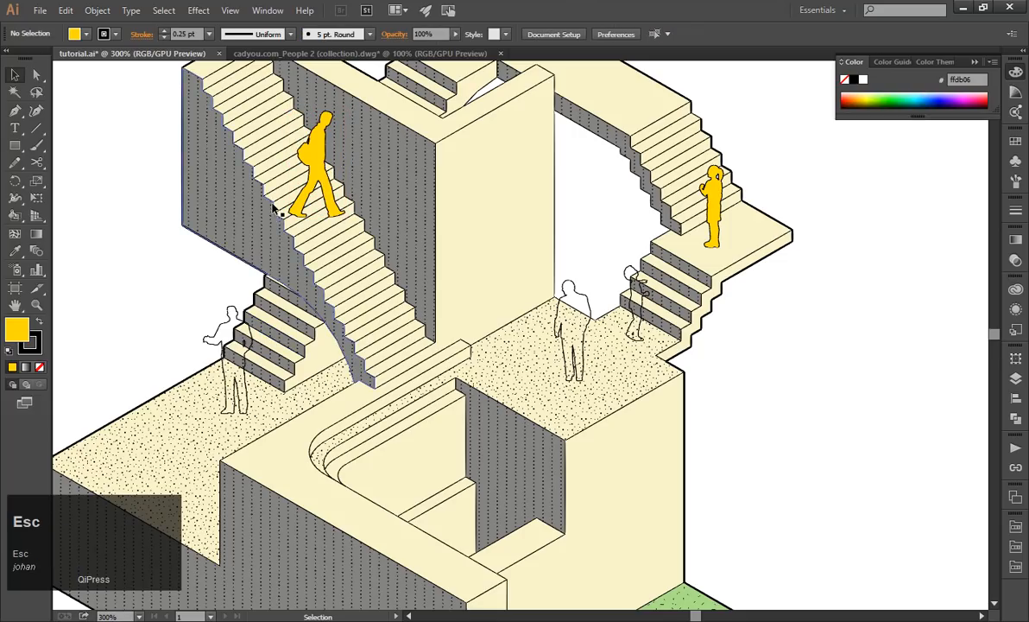
key(ctrl+z)
click(136, 331)
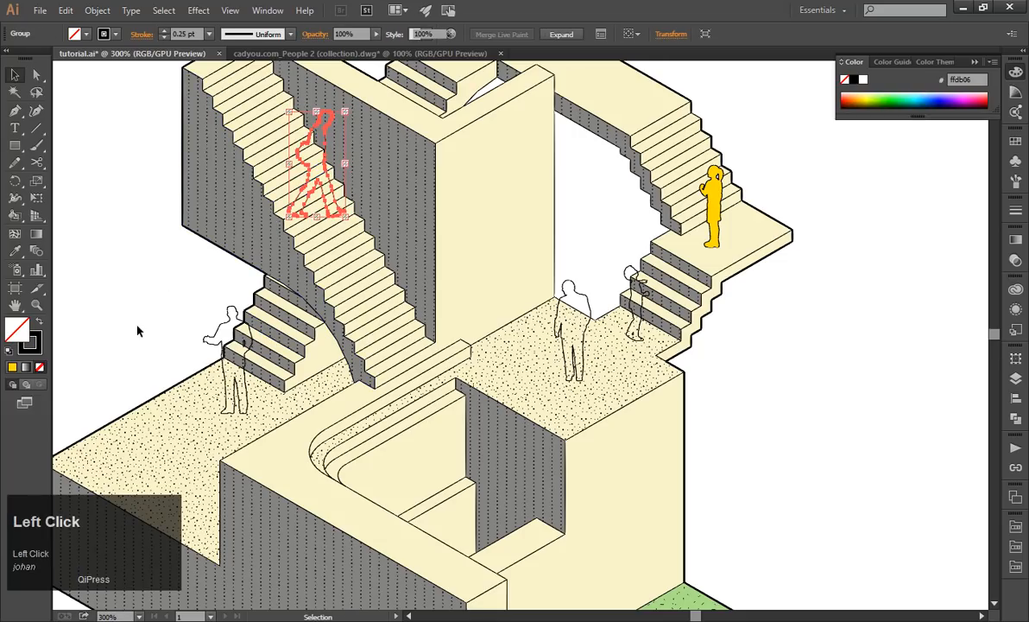
Sample the yellow from the child on the landing and fill the walking man with it using the Live Paint Bucket.
click(40, 325)
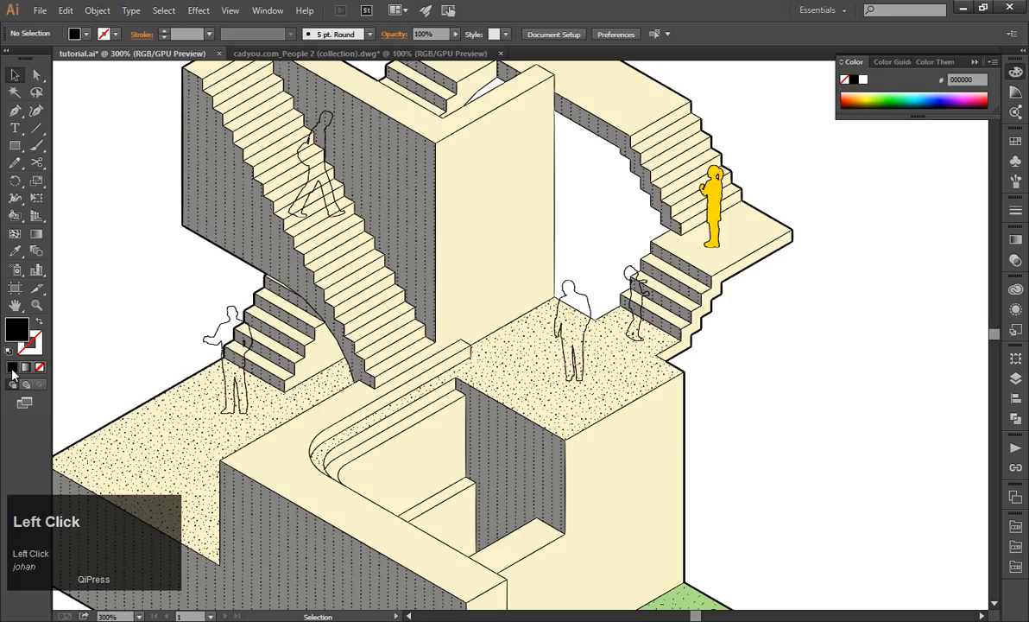
key(Escape)
click(14, 250)
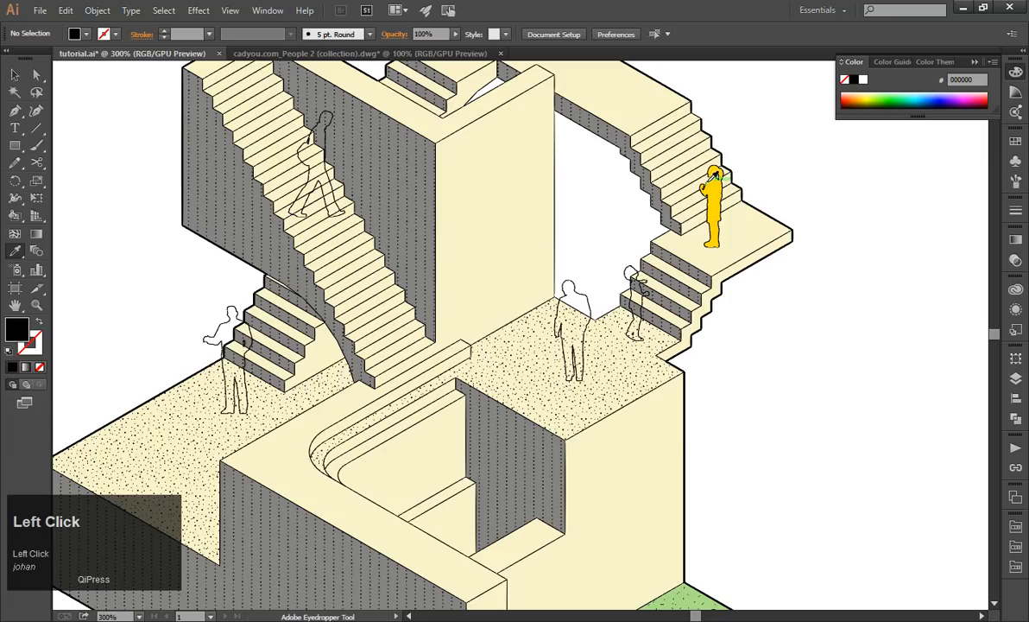
click(713, 177)
click(21, 216)
click(324, 161)
Make Live Paint groups from the man on the lower platform, the man on the upper dotted platform, and the child beside the short stairs.
click(15, 76)
click(231, 313)
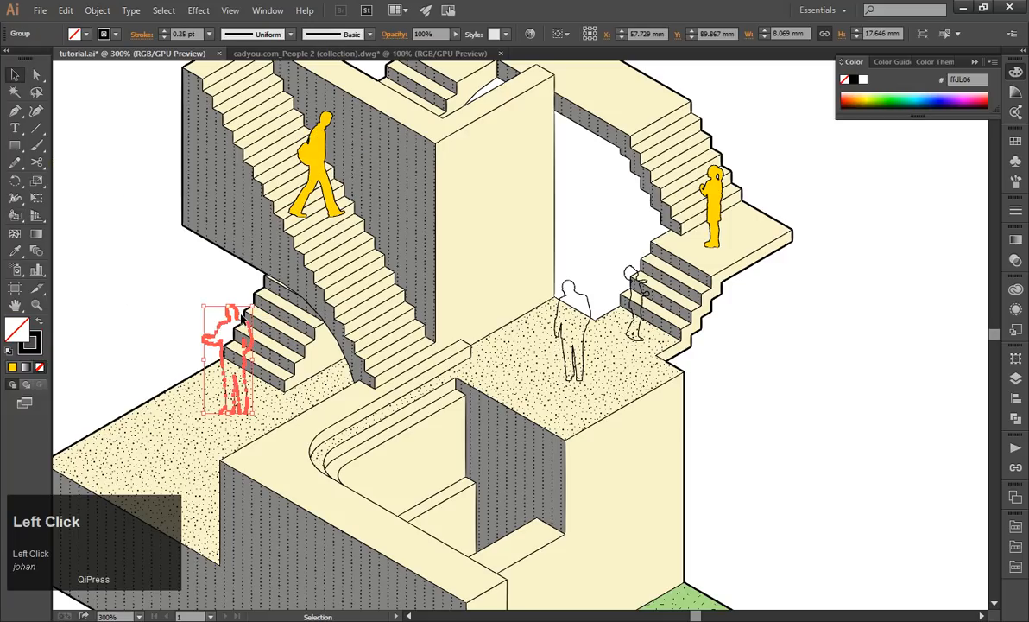
key(ctrl)
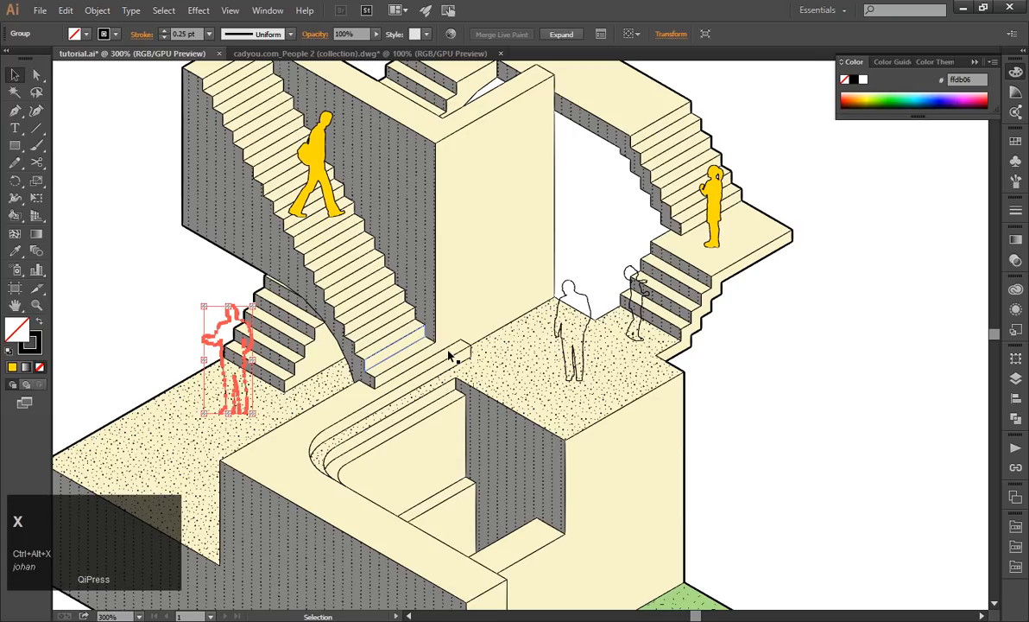
ctrl+alt+click(602, 302)
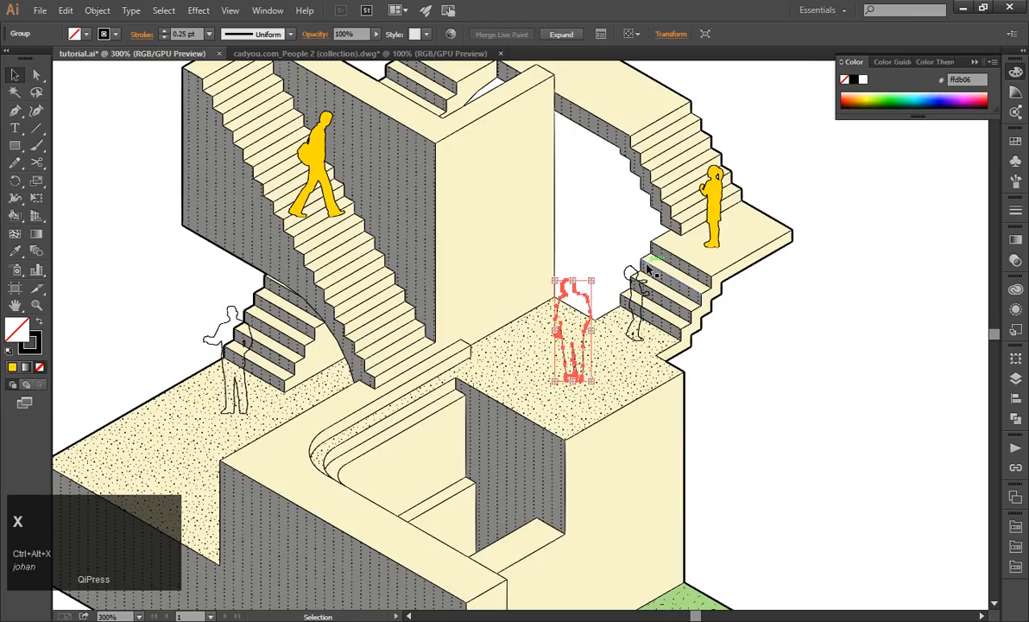
click(638, 285)
key(ctrl+x)
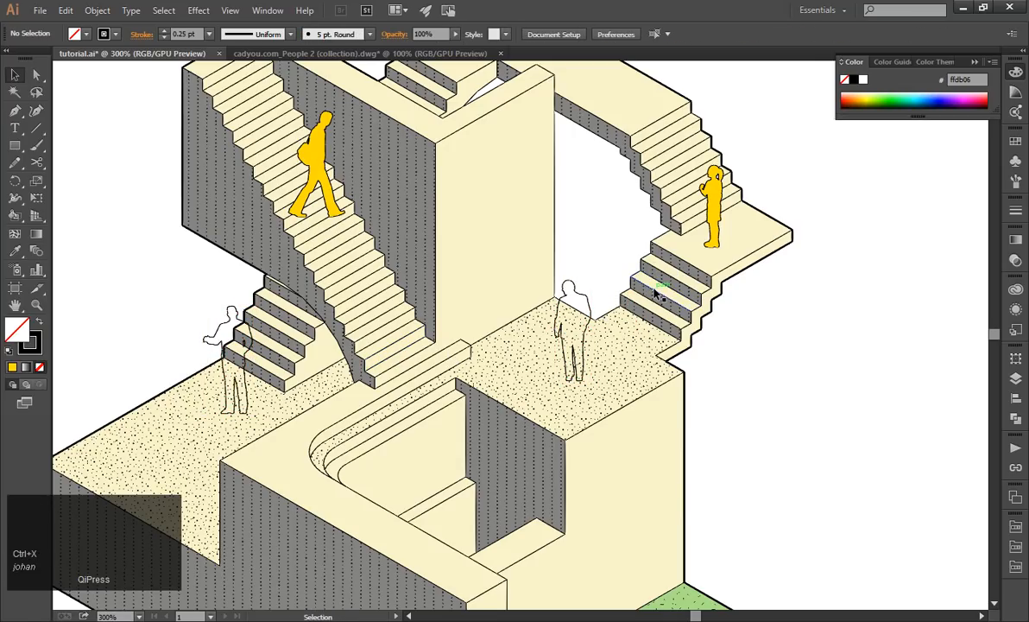
key(ctrl+z)
key(ctrl+alt+x)
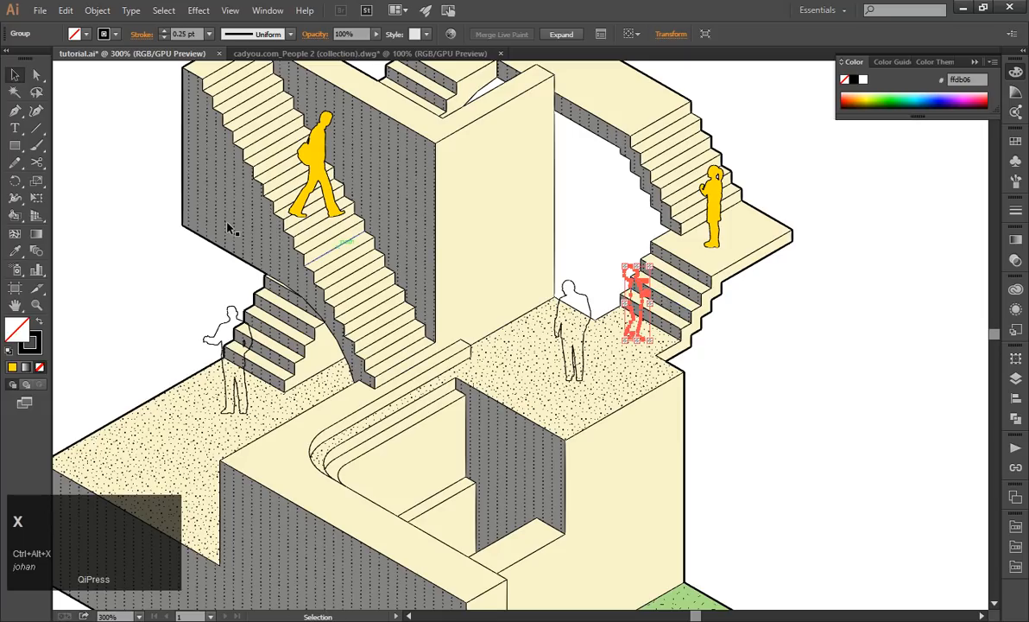
Sample the yellow from the walking man and fill the two standing men and the child beside the short stairs with Live Paint.
click(86, 222)
click(15, 250)
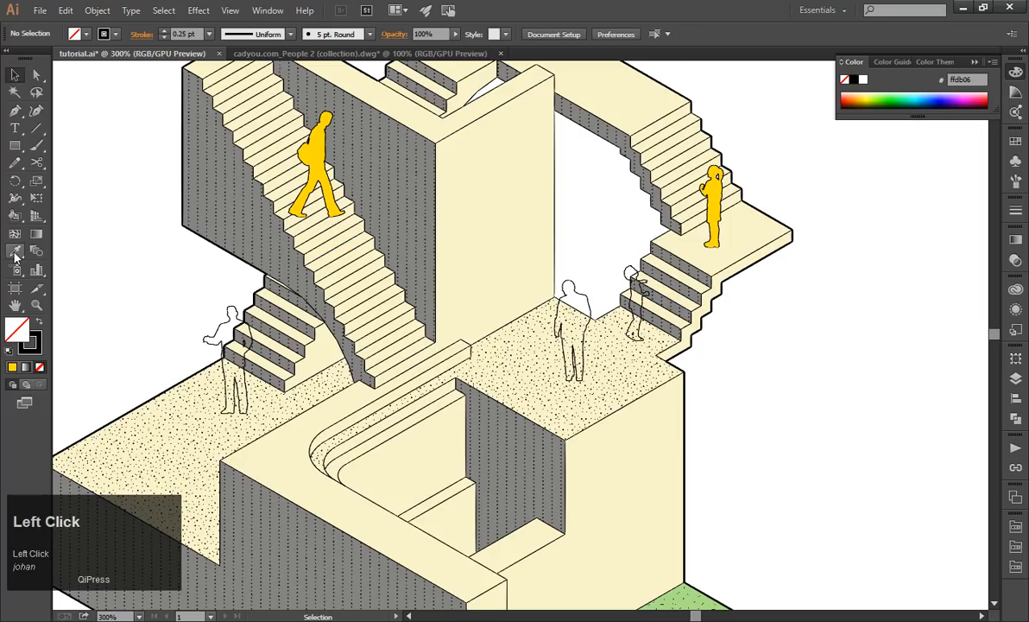
click(302, 142)
click(14, 215)
click(233, 328)
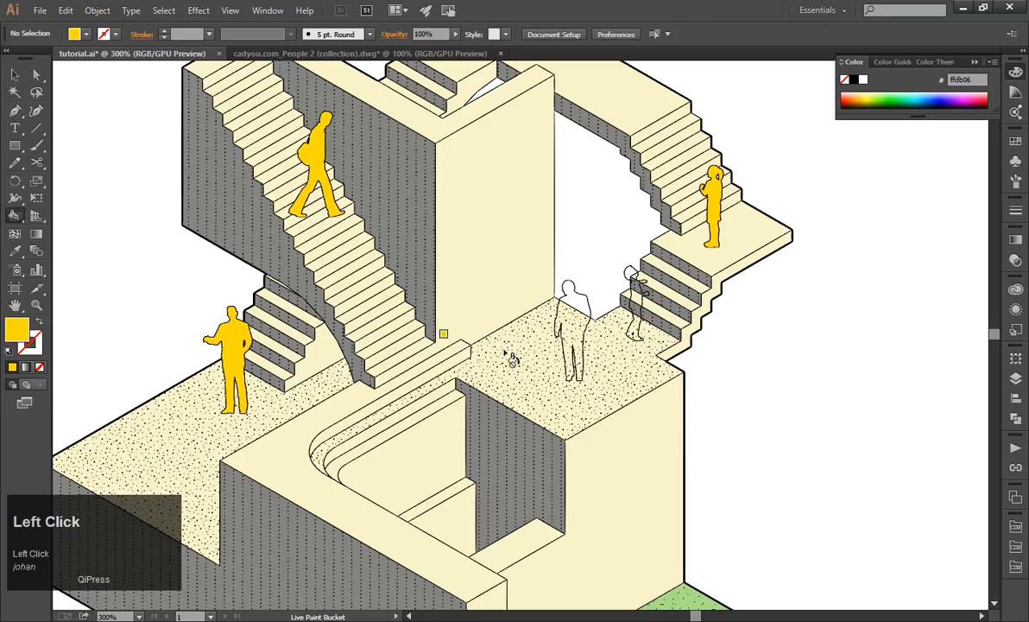
click(573, 328)
click(634, 304)
scroll(278, 196, down, 3)
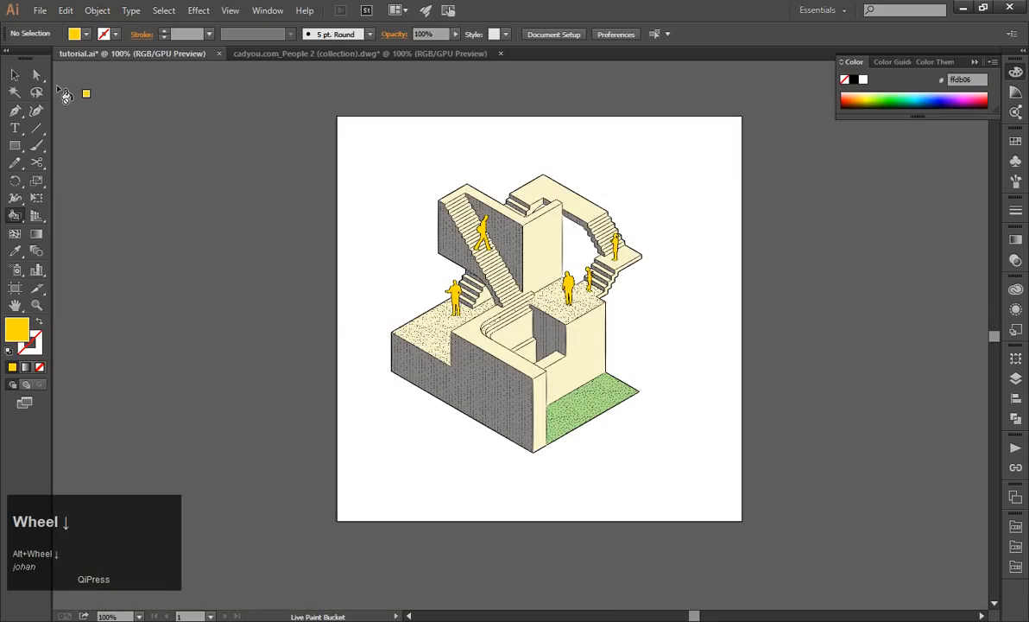
Return to the Selection tool and save the drawing.
click(15, 74)
scroll(664, 312, up, 1)
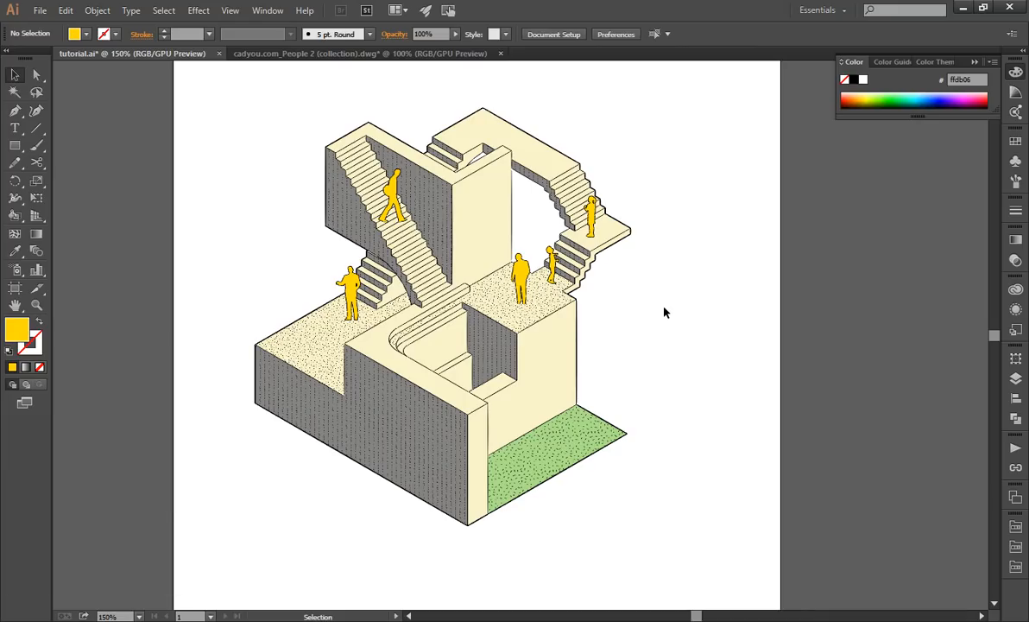
key(ctrl+s)
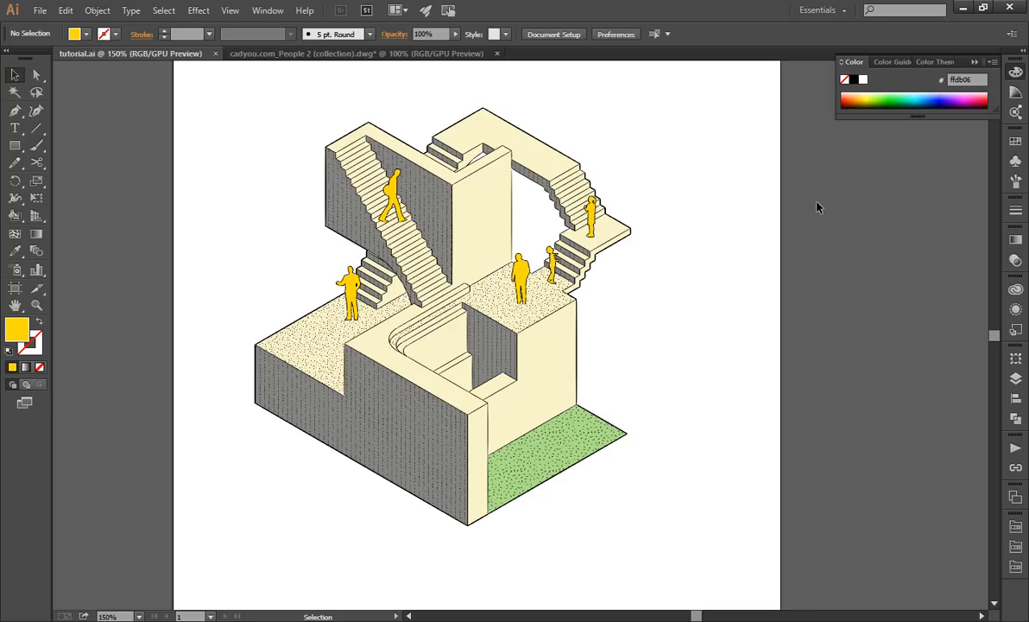
Switch to File Explorer and open the trees folder inside resources to view the tree images.
key(alt+Tab)
key(alt+Tab)
key(alt+Tab)
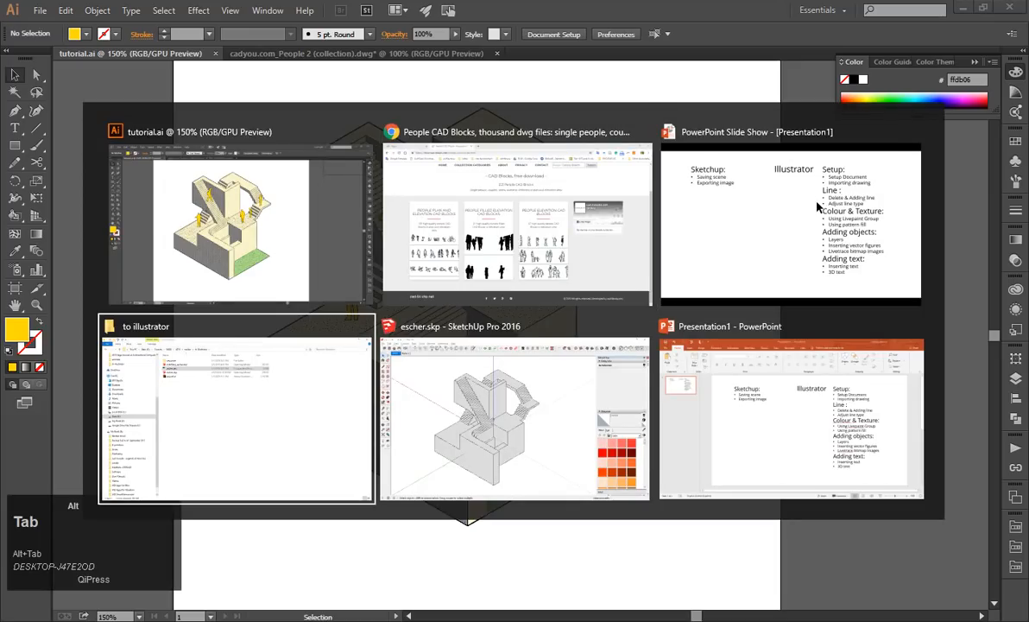
double_click(299, 87)
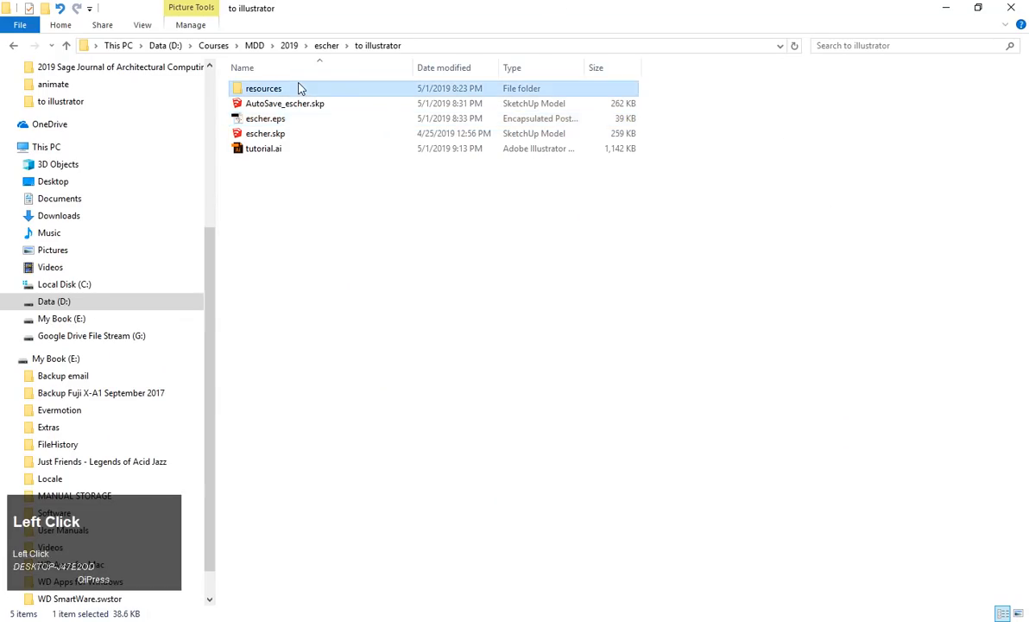
click(321, 104)
double_click(331, 110)
click(265, 122)
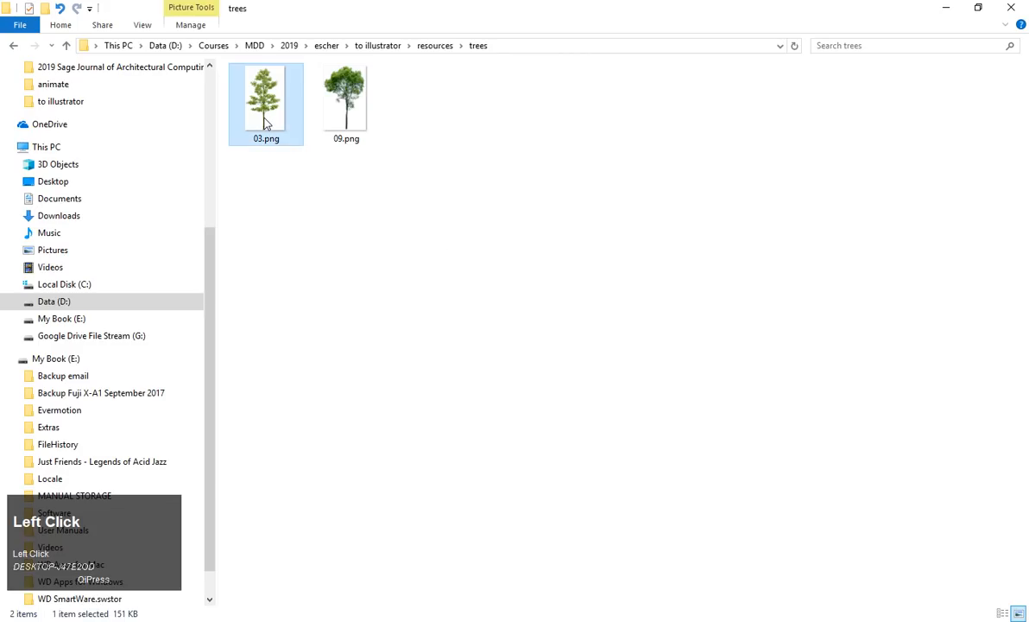
Switch to Chrome, search the web for "trees cutout" and look over the results.
key(alt+Tab)
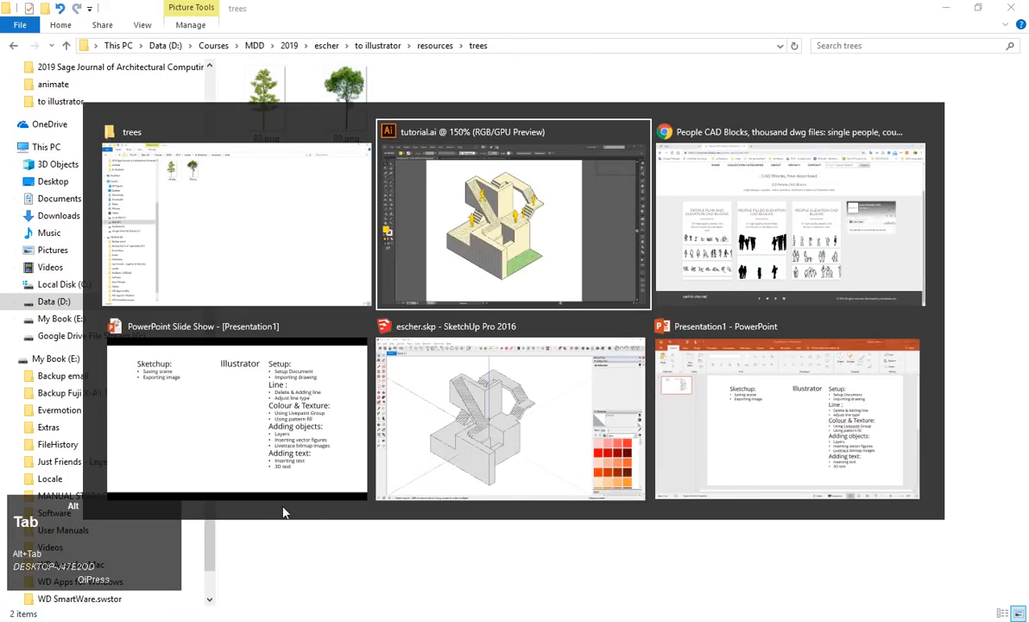
key(alt+Tab)
click(329, 39)
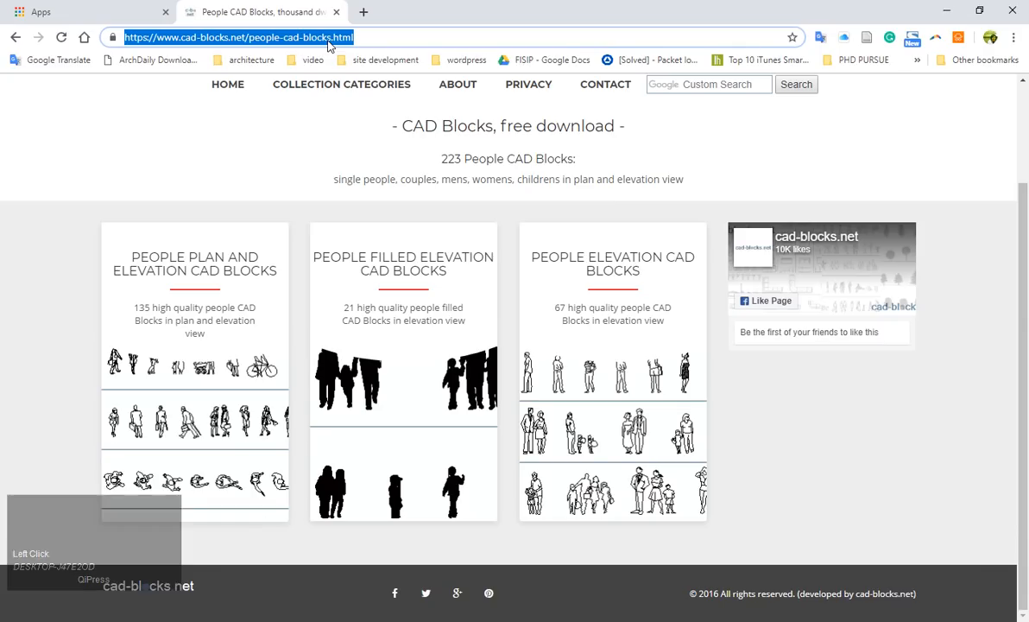
text(ag)
key(BackSpace)
key(BackSpace)
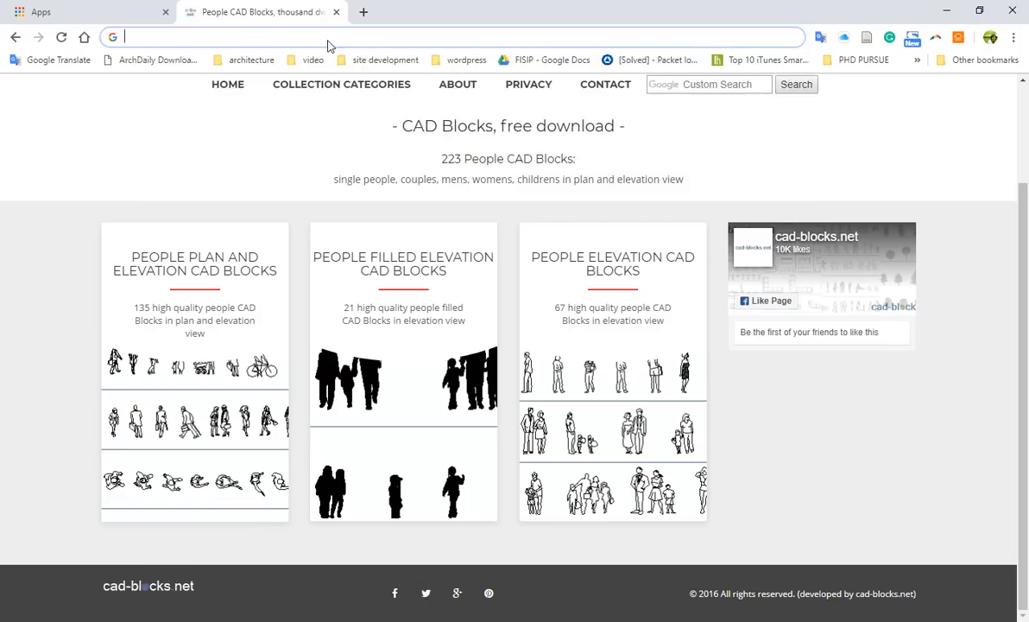
text(trees cutout)
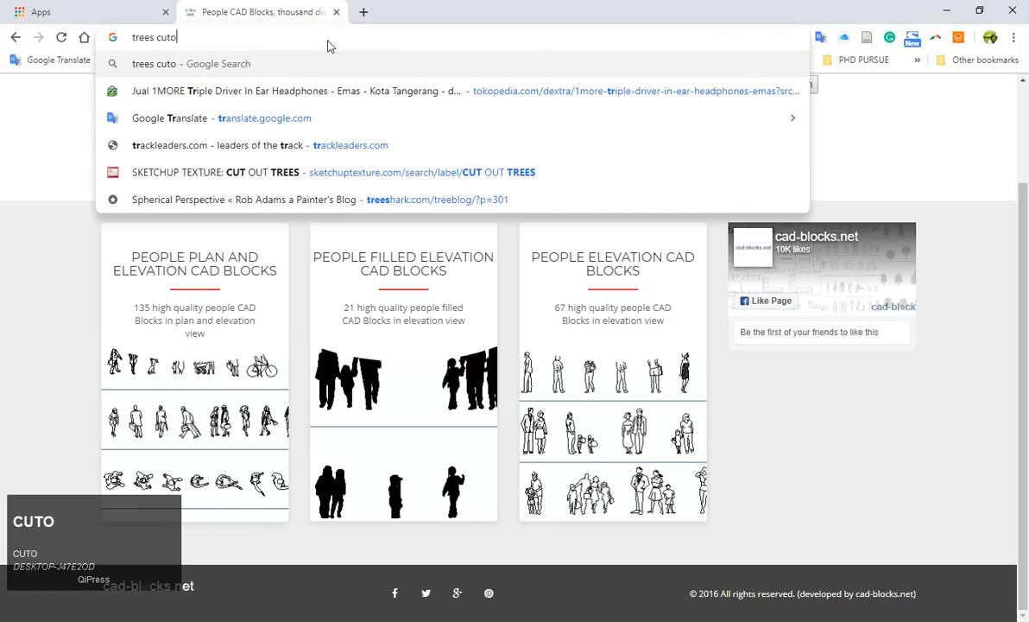
key(Return)
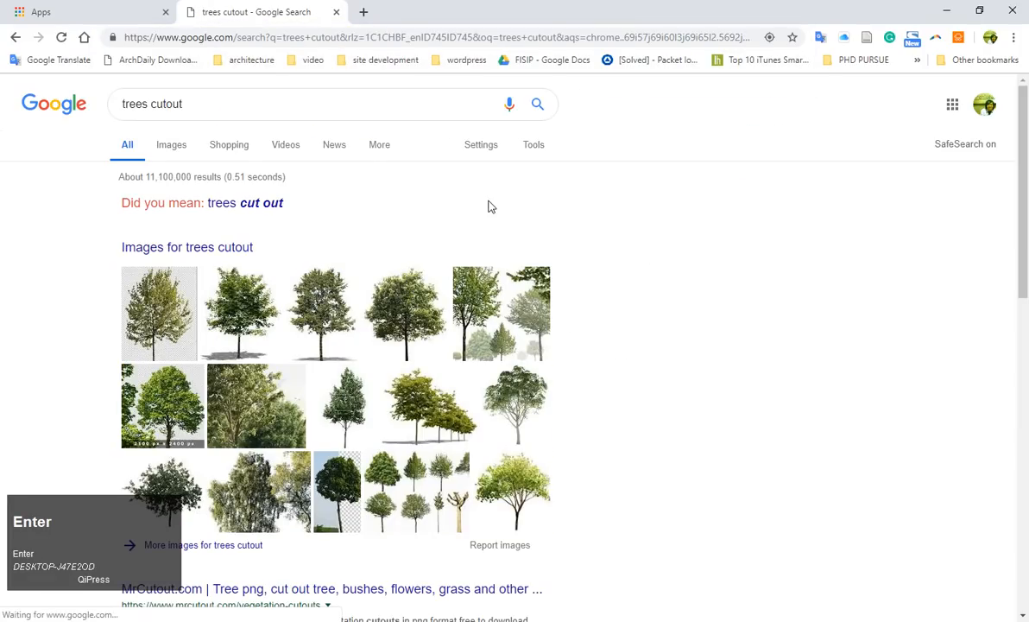
scroll(406, 412, down, 2)
scroll(406, 413, up, 2)
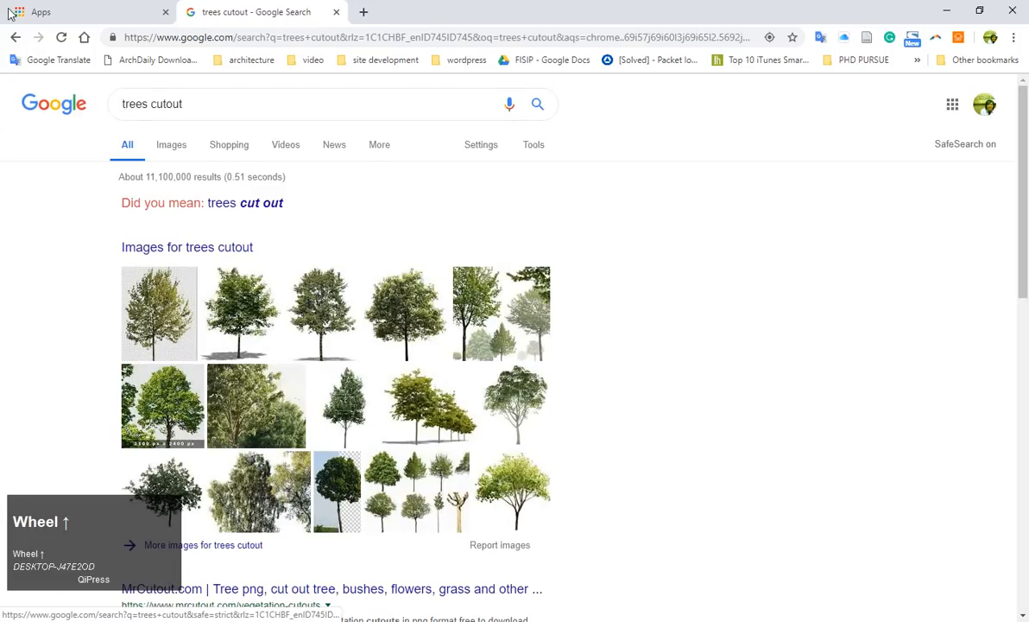
click(42, 10)
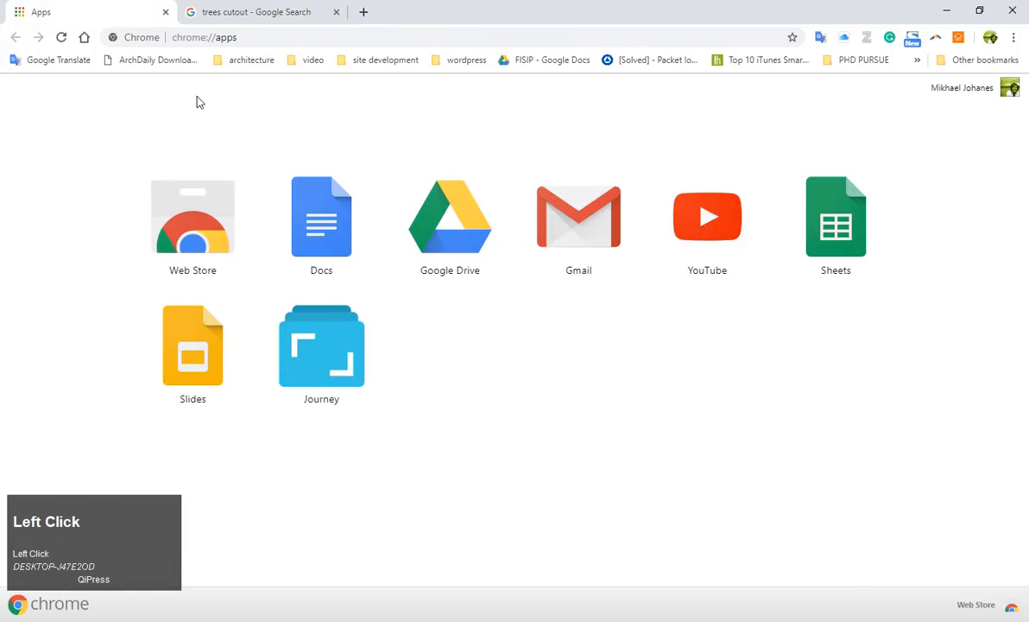
Return to the trees folder in File Explorer and select both images, 03.png and 09.png.
key(alt+Tab)
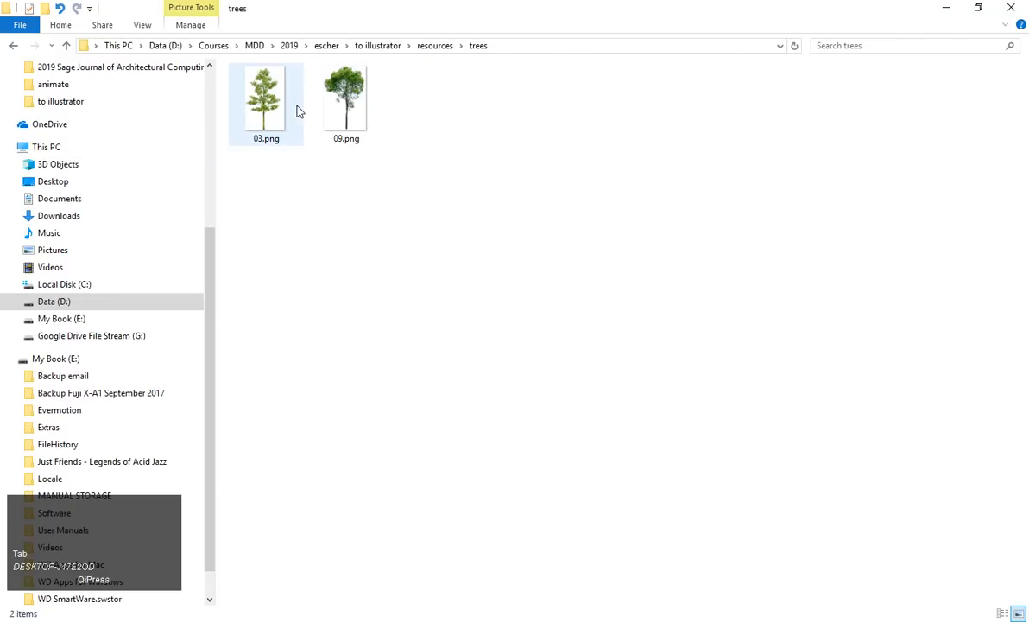
click(363, 144)
key(alt+Tab)
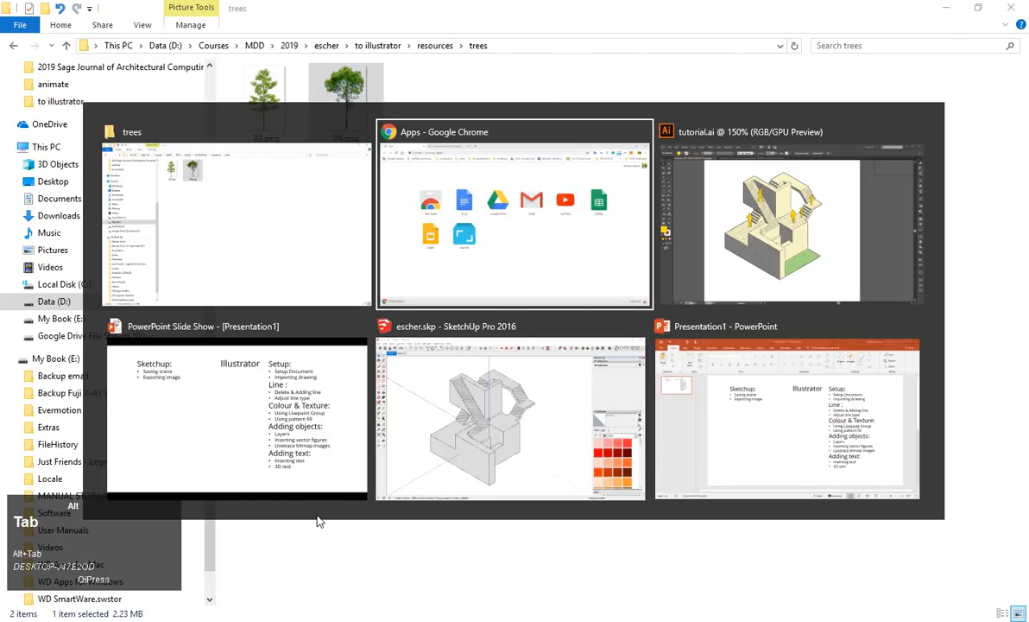
key(alt+Tab)
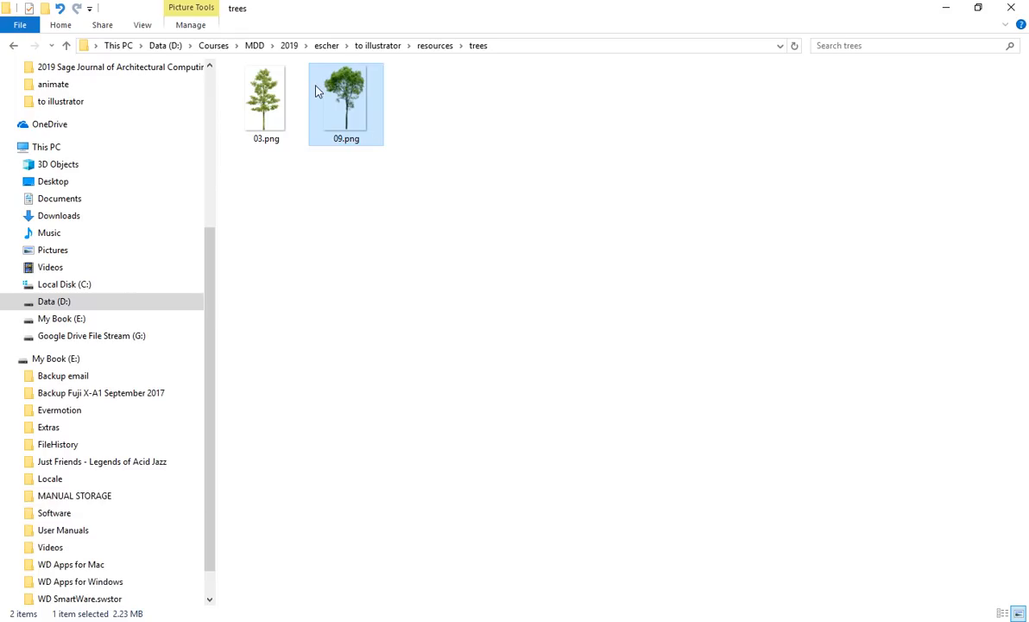
click(249, 98)
drag(436, 164, 216, 62)
Try to carry the tree images from the folder straight into the Illustrator drawing.
drag(259, 95, 442, 326)
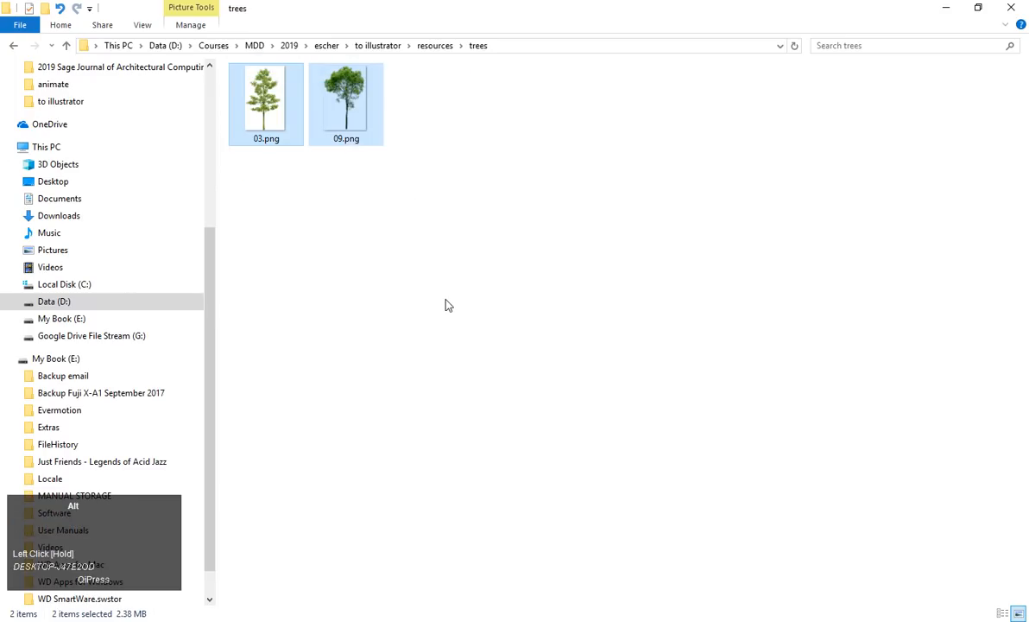
key(alt+Tab)
key(alt+Tab)
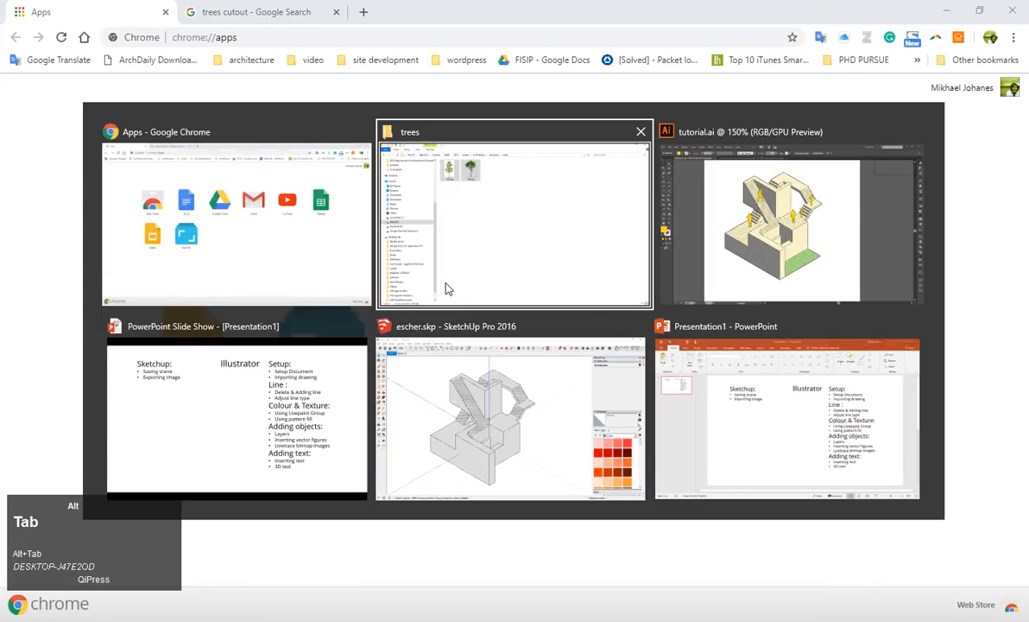
key(alt+Tab)
key(alt+Tab)
key(alt+Tab)
key(alt+Tab)
key(alt+Tab)
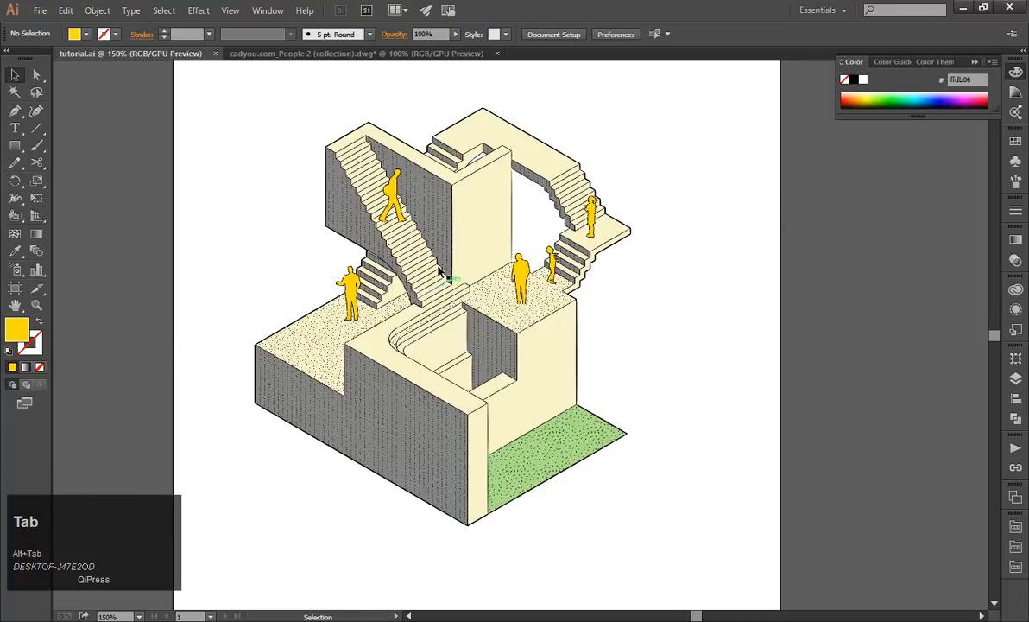
key(alt+Tab)
drag(348, 116, 417, 226)
key(alt+Tab)
Place the images 03.png and 09.png from the resources trees folder into the drawing.
click(49, 11)
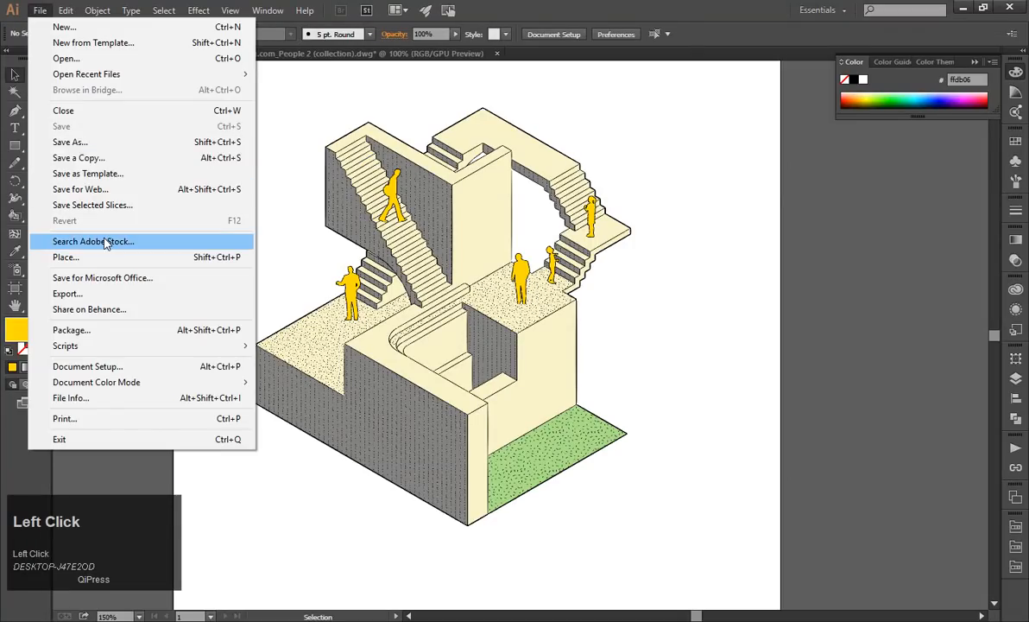
click(106, 257)
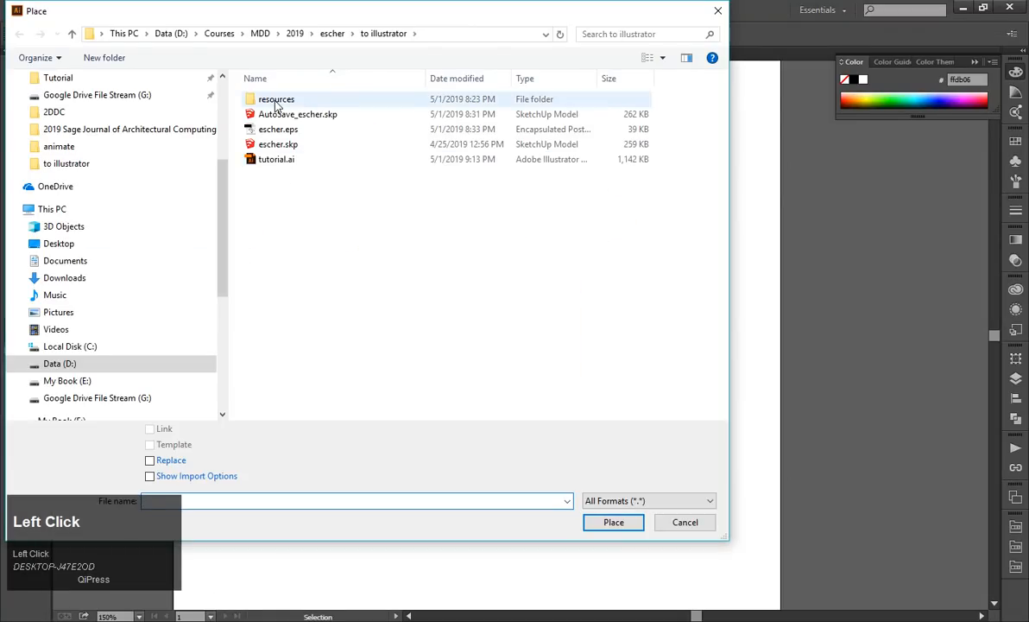
double_click(259, 103)
double_click(337, 119)
drag(434, 238, 223, 114)
click(606, 524)
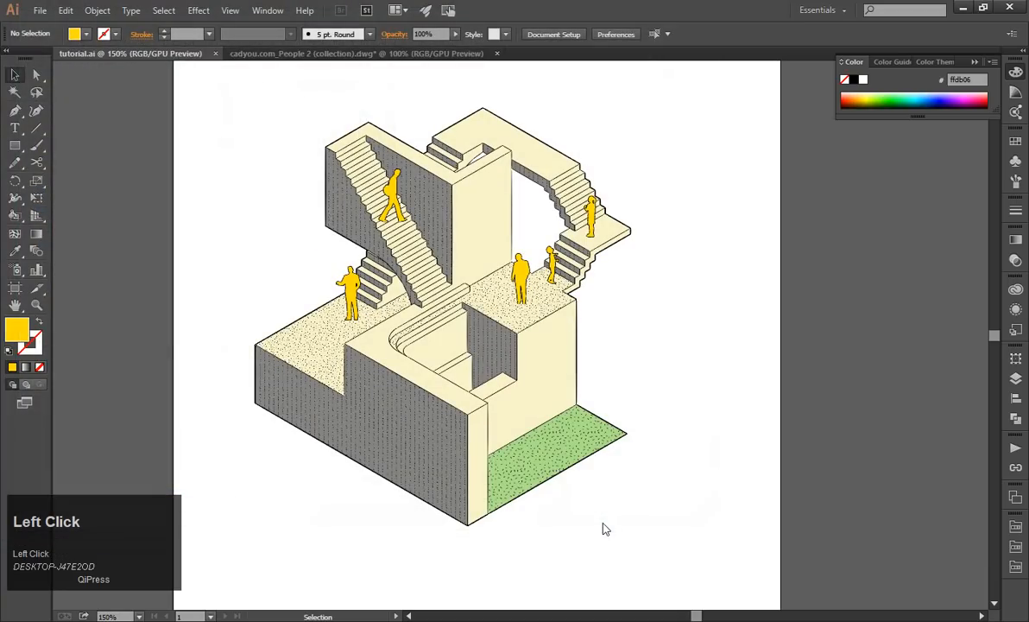
click(654, 171)
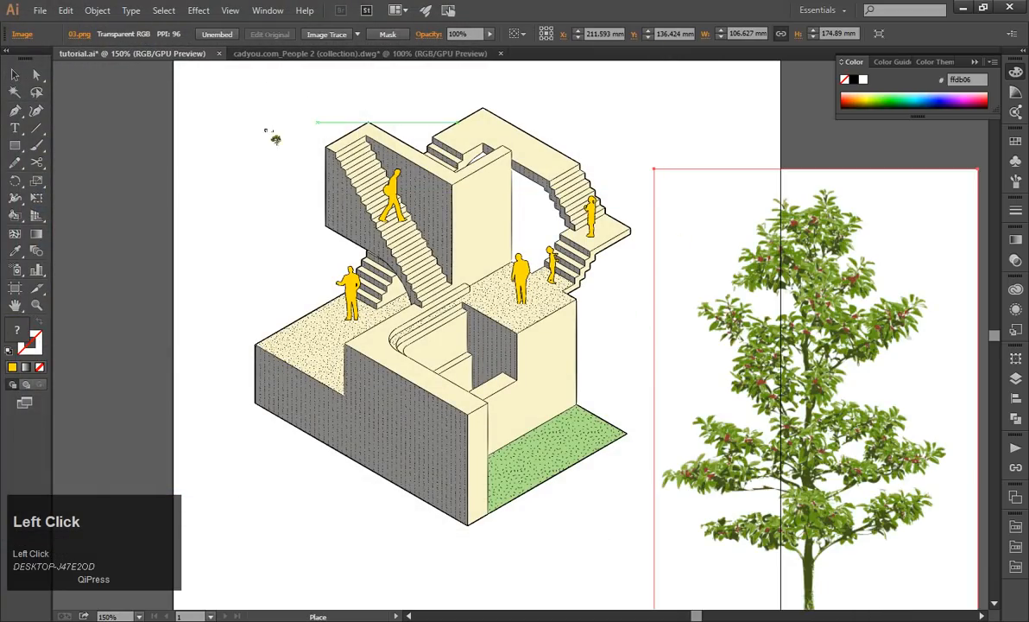
click(238, 129)
Move the 09.png and 03.png tree images away from the staircase drawing, with 03.png outside the artboard.
scroll(245, 145, down, 2)
scroll(466, 246, up, 2)
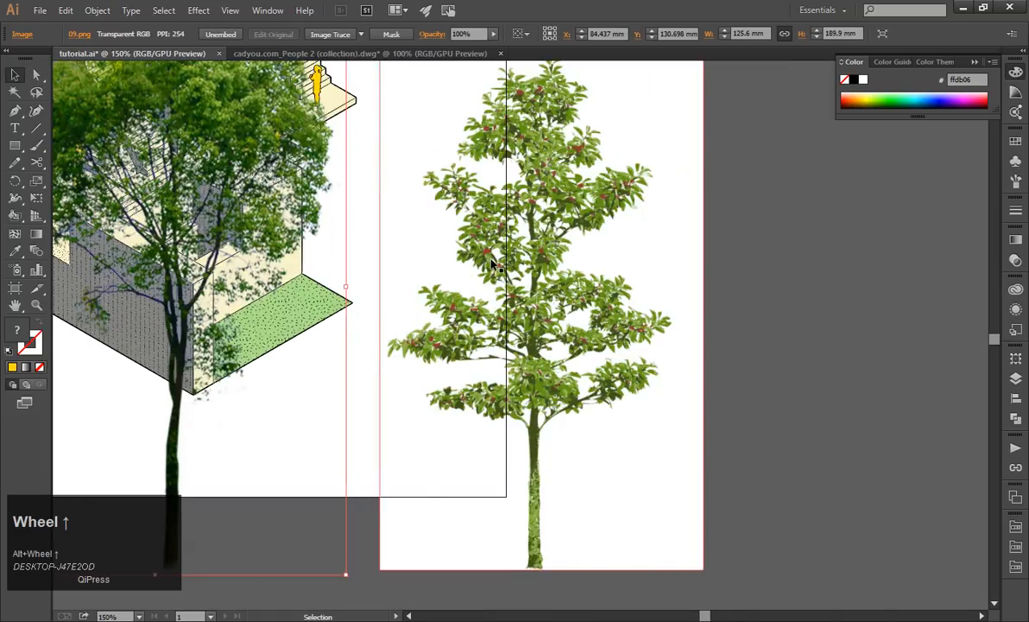
click(335, 244)
scroll(406, 285, down, 1)
scroll(423, 303, down, 2)
drag(380, 297, 545, 296)
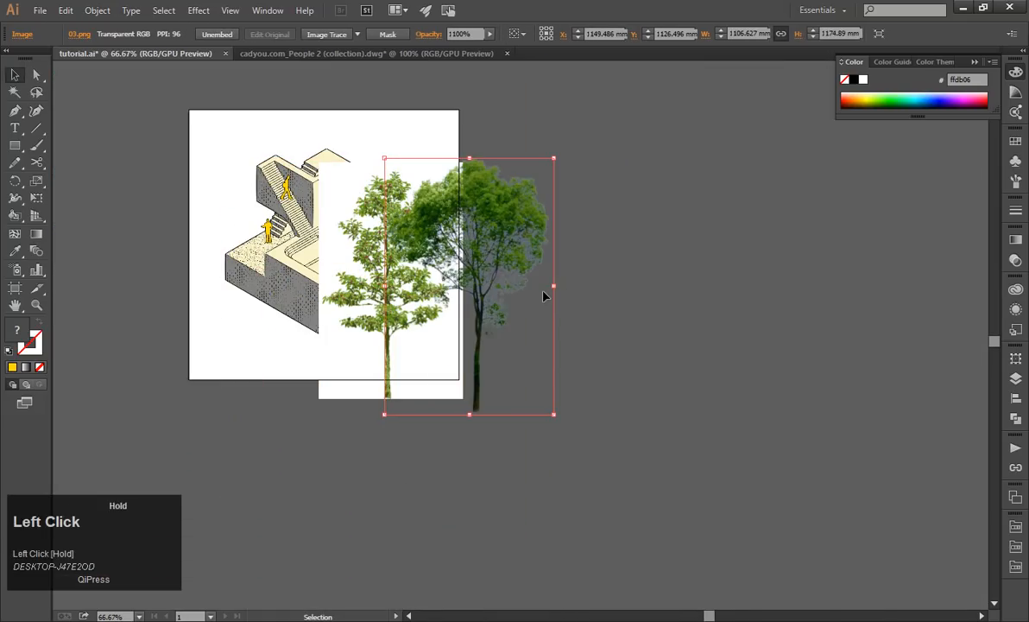
drag(347, 328, 674, 399)
Scale the 09.png tree down to about 52 × 78 mm and stand it on the green lawn.
drag(504, 223, 392, 200)
drag(444, 147, 441, 104)
scroll(342, 285, up, 3)
scroll(459, 176, up, 1)
mouse_move(458, 182)
mouse_down()
mouse_move(464, 159)
mouse_move(464, 173)
mouse_up()
scroll(551, 246, down, 2)
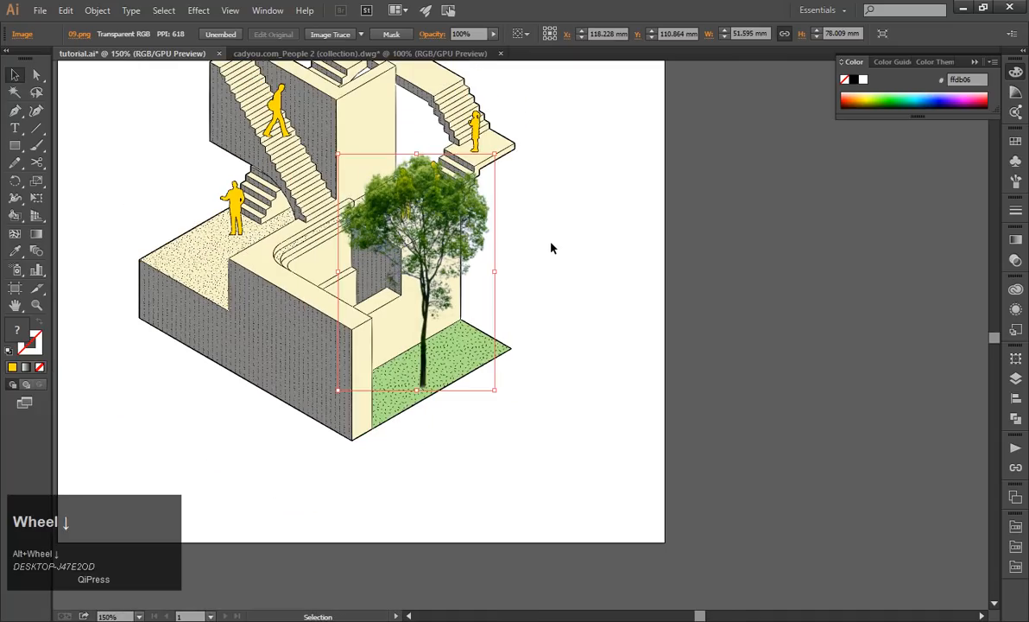
Shrink the 09.png tree on the lawn slightly further, to about 47 × 70 mm.
click(551, 247)
scroll(548, 240, down, 1)
scroll(518, 216, up, 1)
click(518, 212)
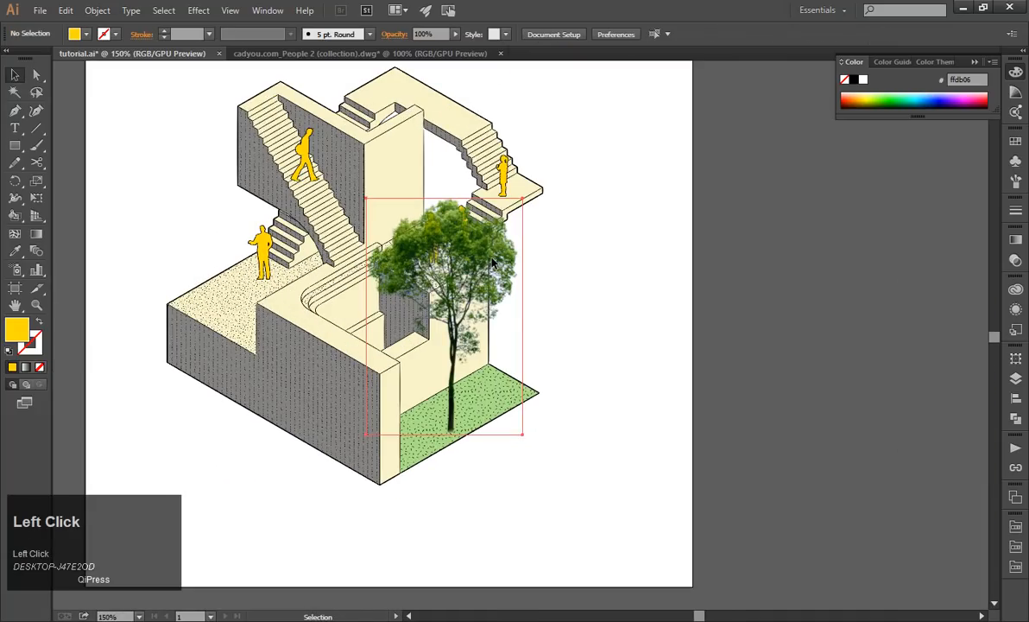
click(519, 256)
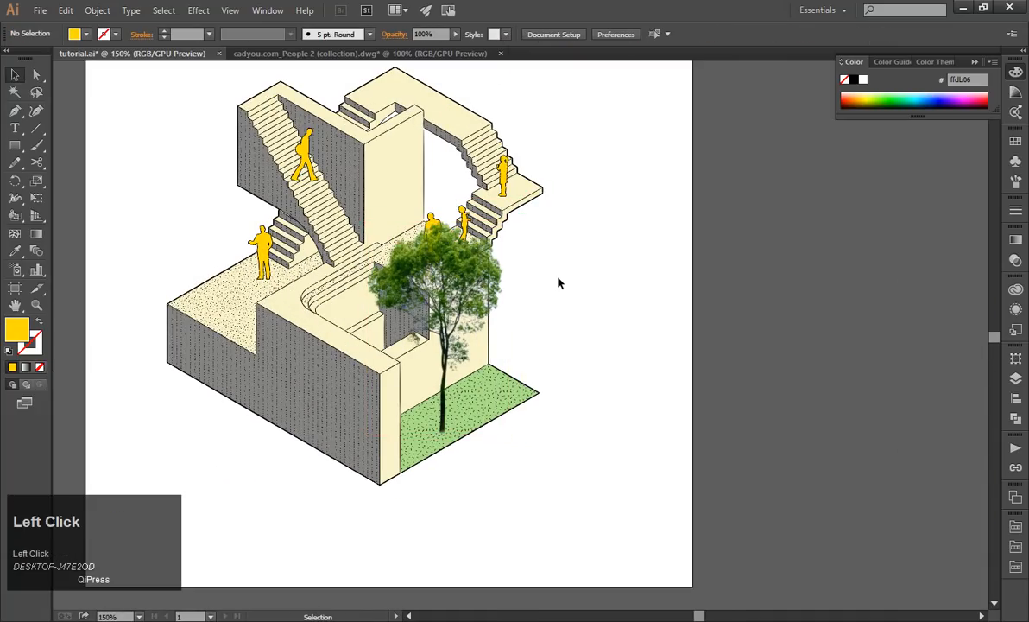
Move the 09.png tree off the staircase to the artboard's edge and enlarge it to about 82 × 123 mm.
scroll(519, 256, down, 2)
drag(523, 286, 667, 281)
scroll(723, 282, up, 2)
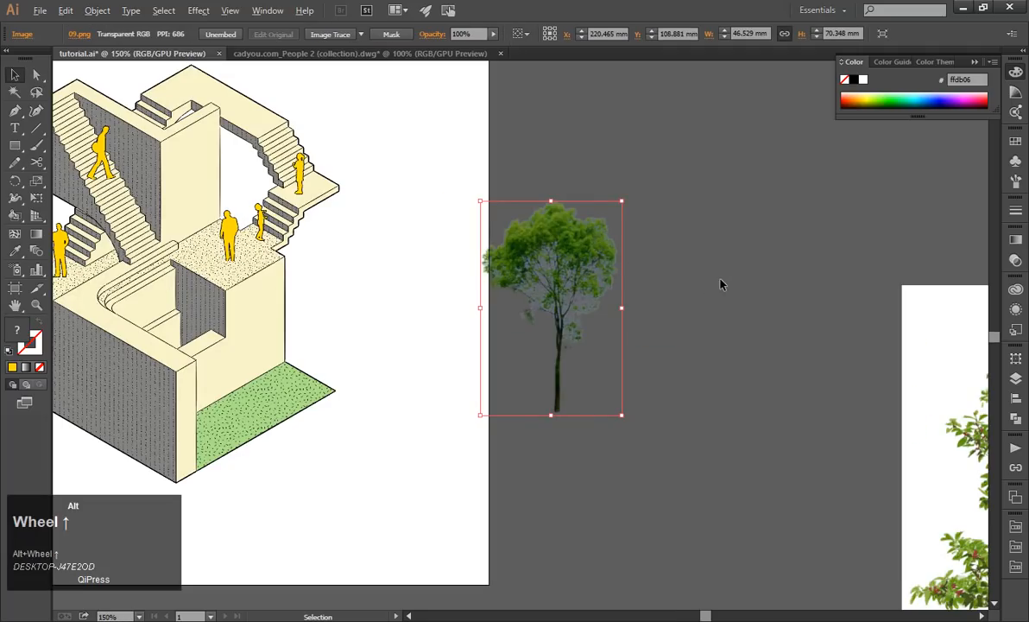
click(589, 266)
drag(590, 266, 473, 235)
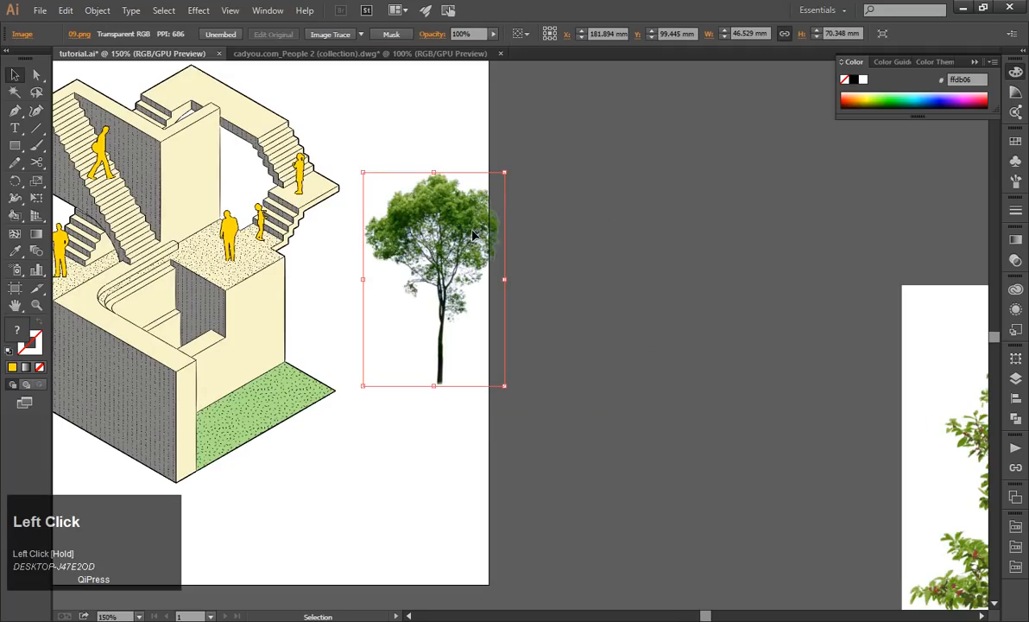
drag(504, 172, 692, 110)
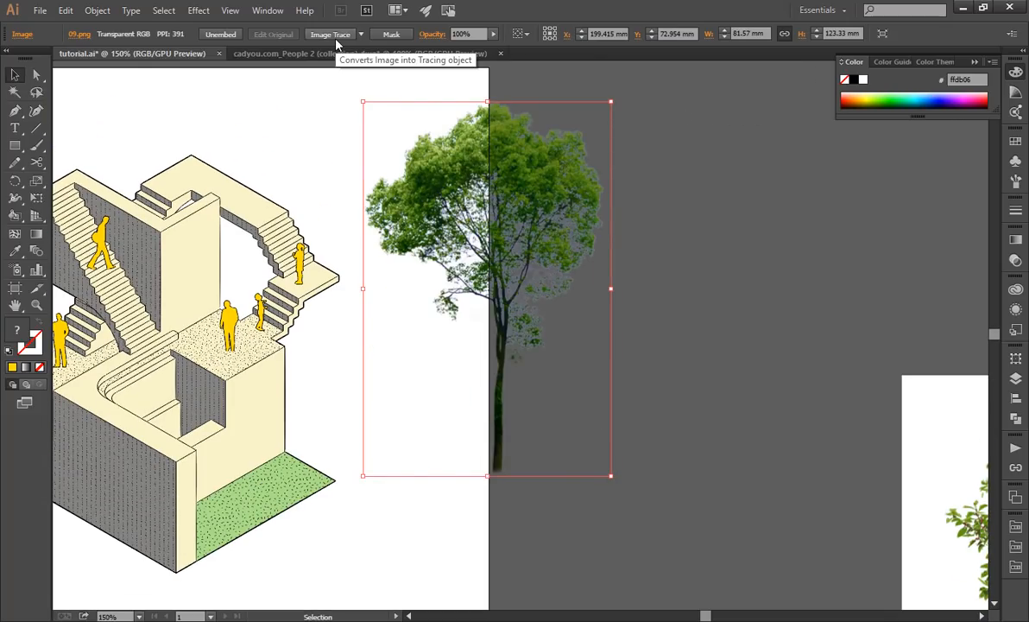
Review the Image Trace presets for the 09.png tree, including Technical Drawing.
click(360, 35)
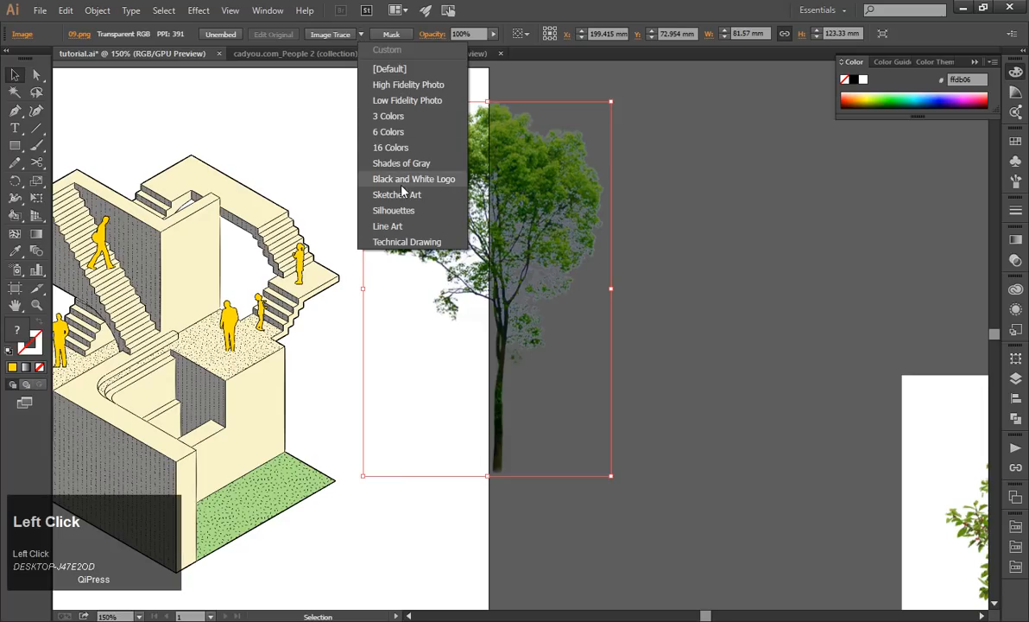
click(406, 242)
scroll(682, 287, down, 1)
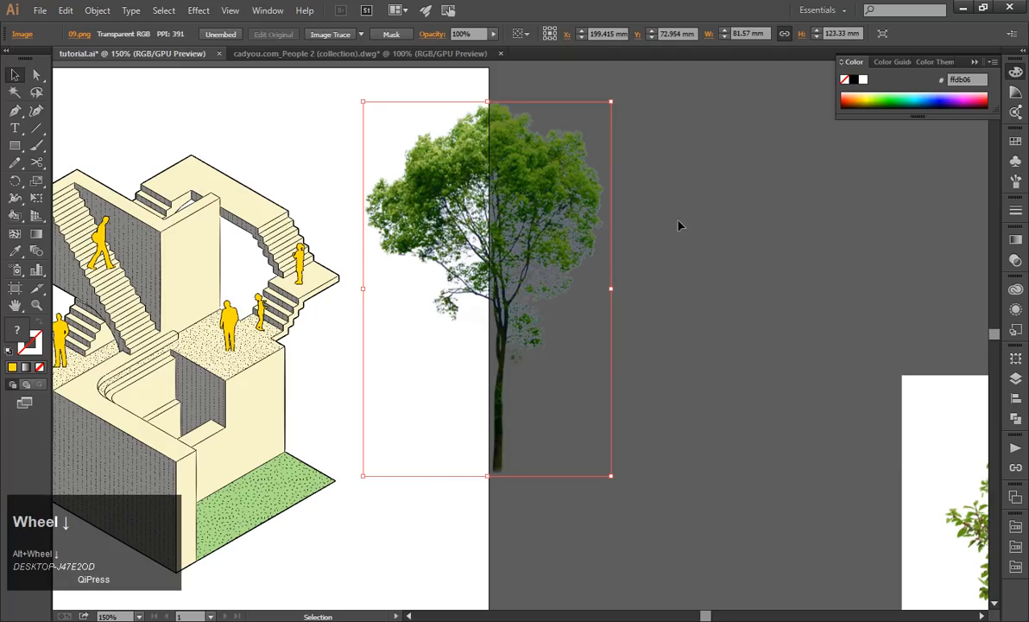
Try tracing the 09.png tree with the Technical Drawing preset, check the result beside the staircase, and undo the move and trace.
click(462, 140)
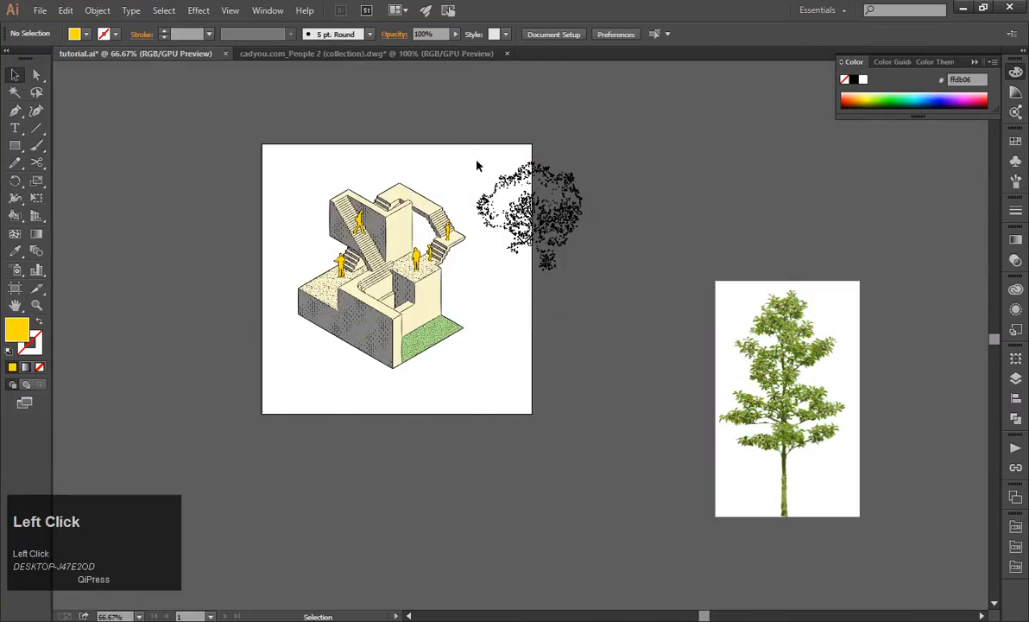
scroll(554, 190, up, 2)
click(560, 306)
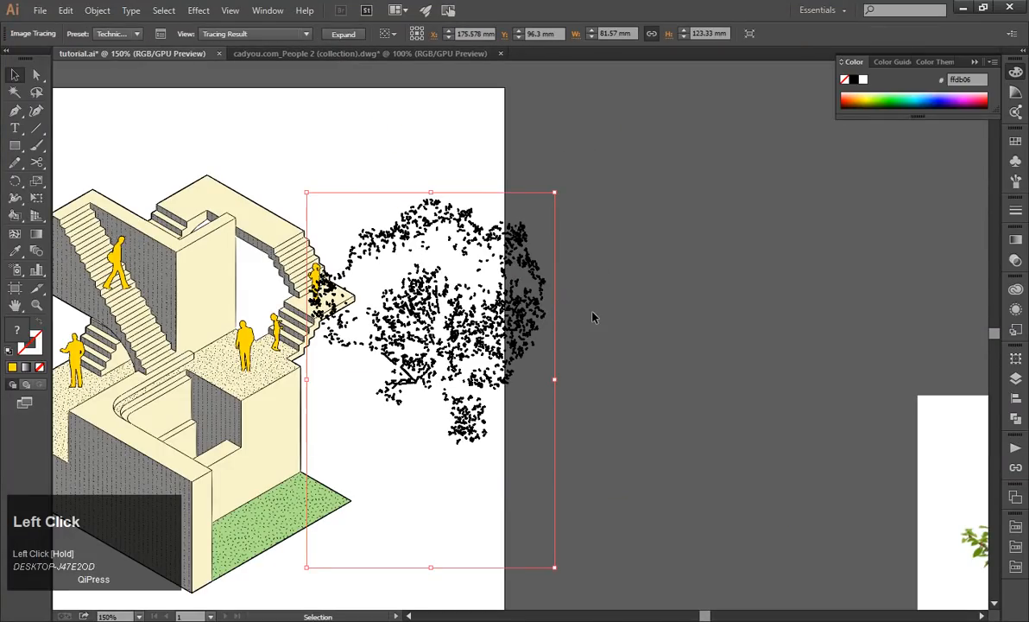
key(ctrl+z)
key(ctrl+z)
Try tracing the 09.png tree with the Line Art preset, shift it over the artboard, and undo both changes.
click(635, 251)
click(605, 237)
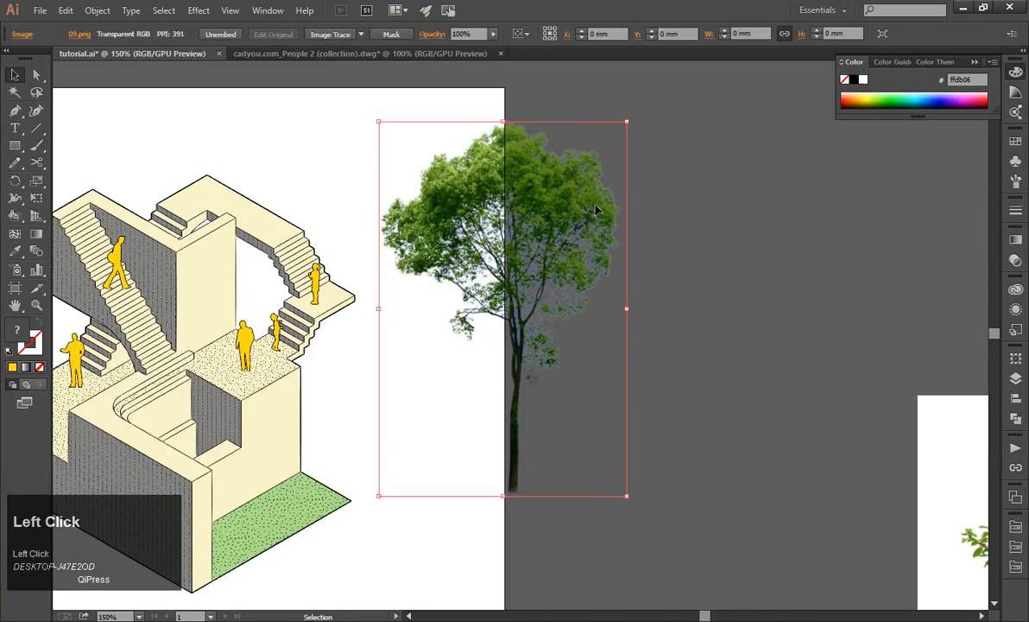
click(361, 33)
click(413, 231)
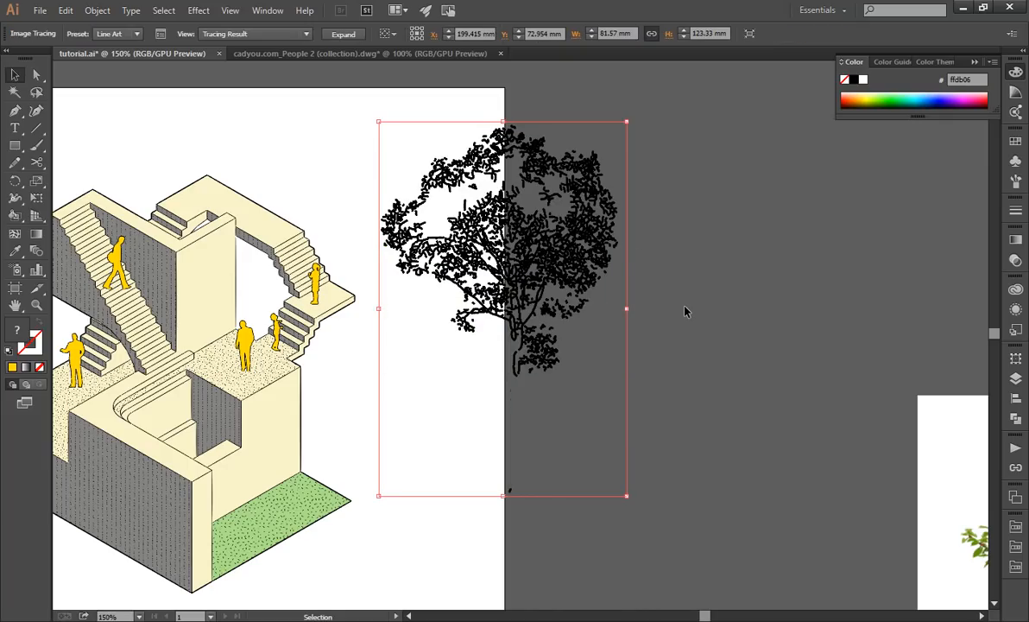
click(689, 316)
drag(527, 260, 446, 243)
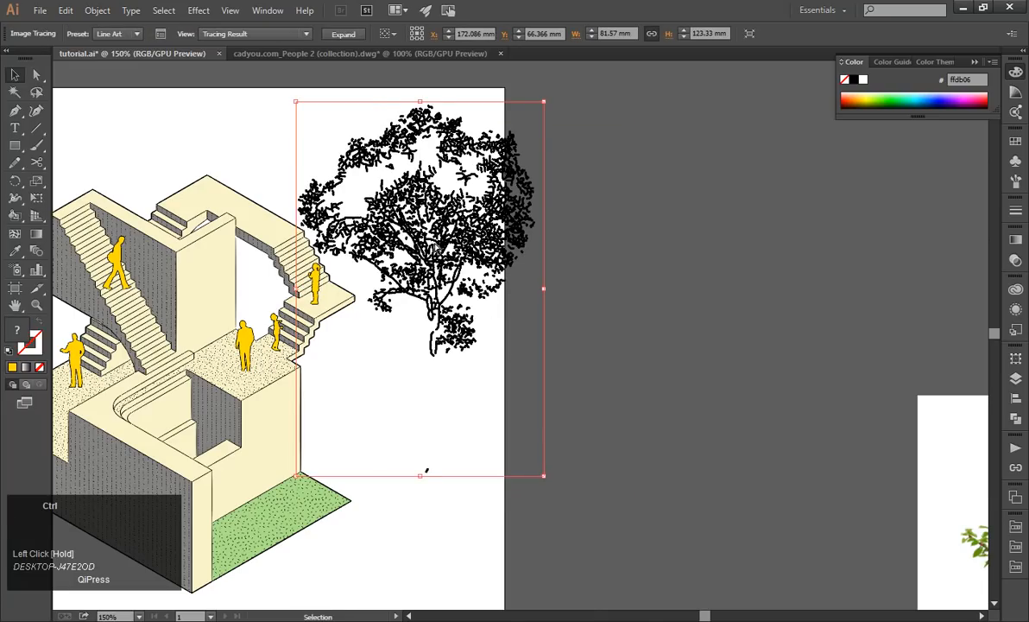
key(ctrl+z)
key(ctrl+z)
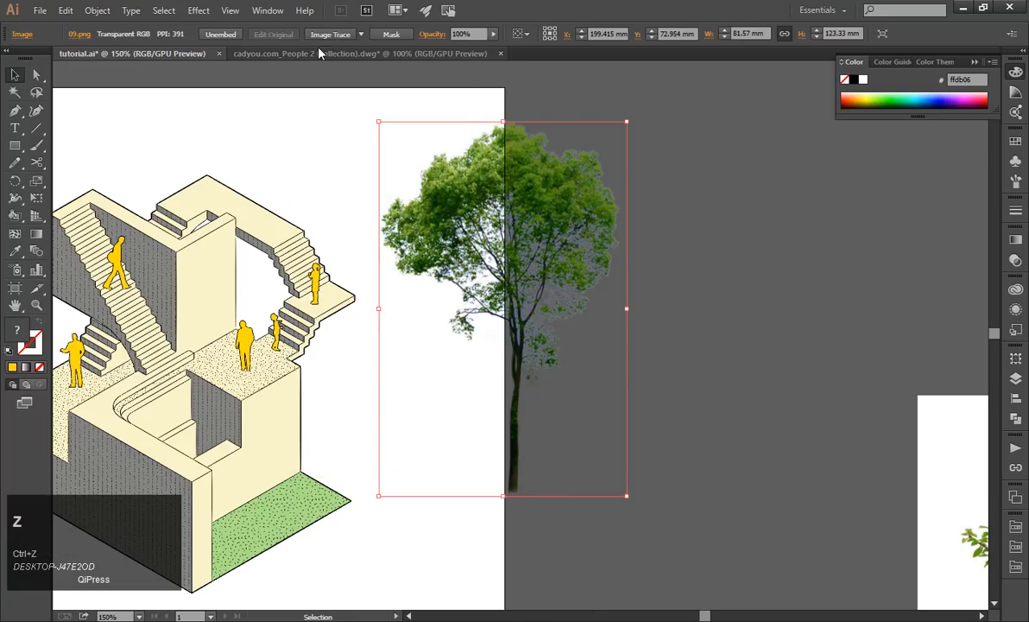
Trace the 09.png tree with the High Fidelity Photo preset and examine its foliage up close.
click(364, 34)
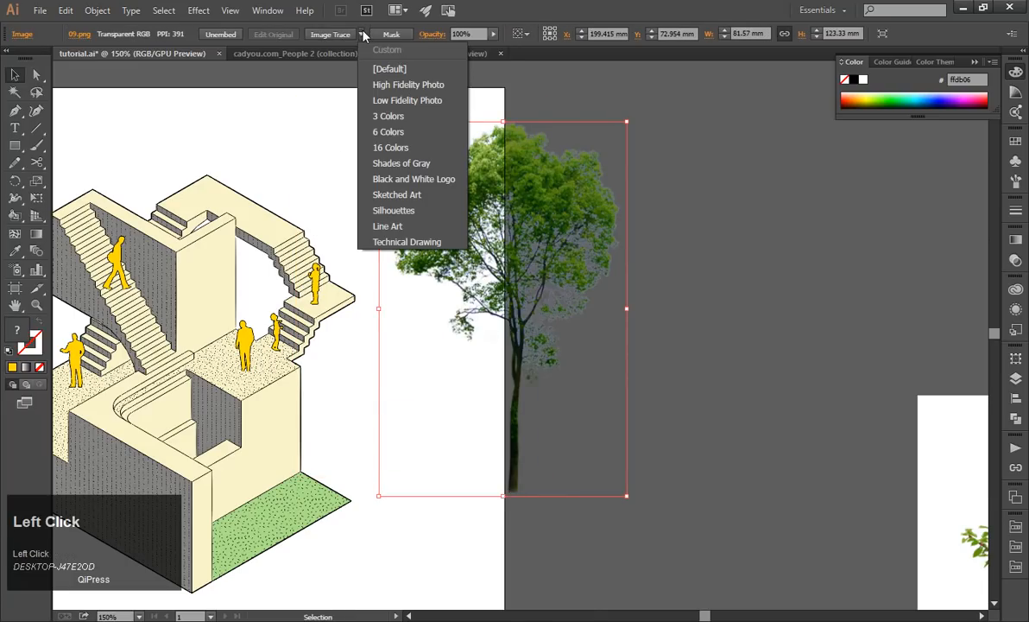
click(395, 86)
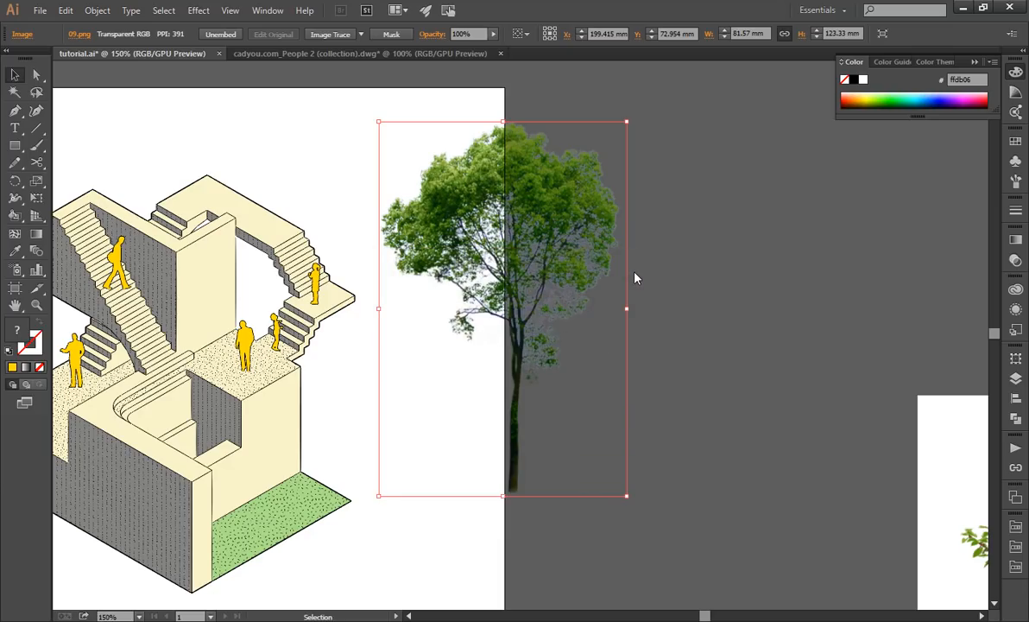
click(748, 328)
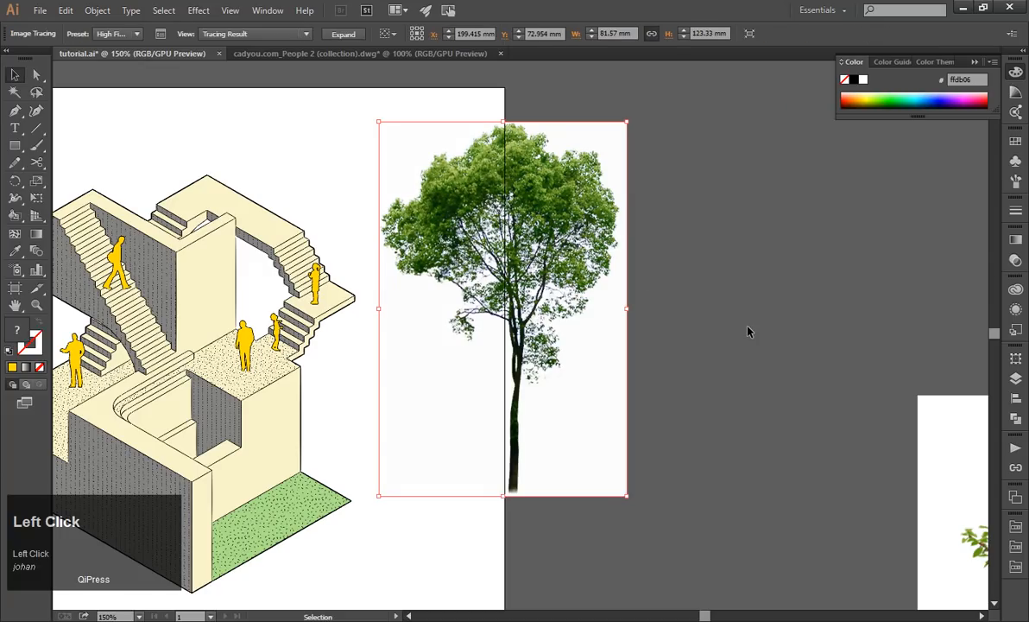
click(792, 246)
click(671, 225)
click(610, 233)
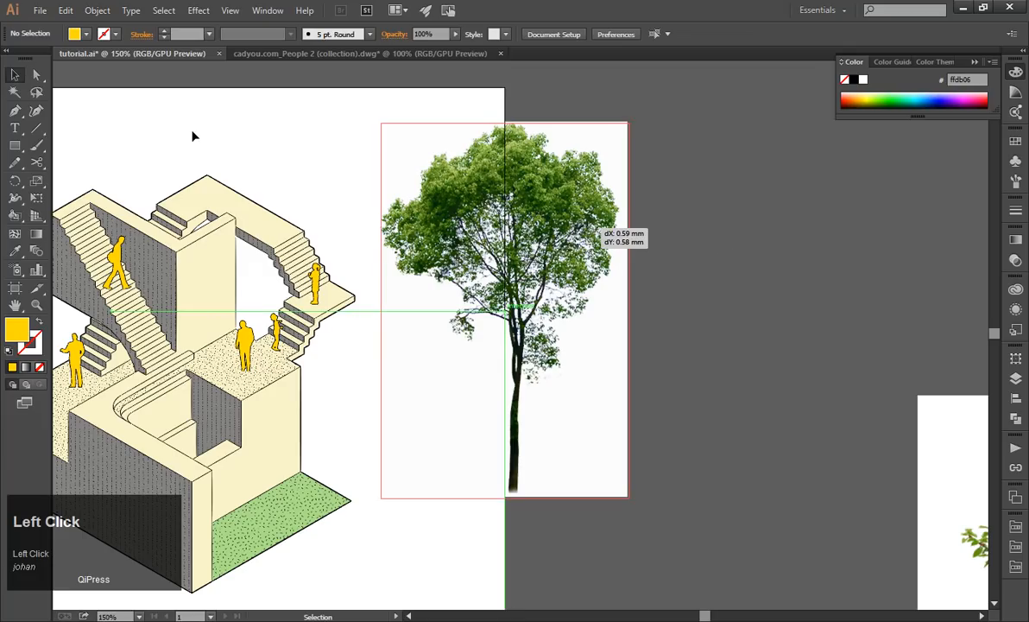
alt+scroll(567, 214, up, 1)
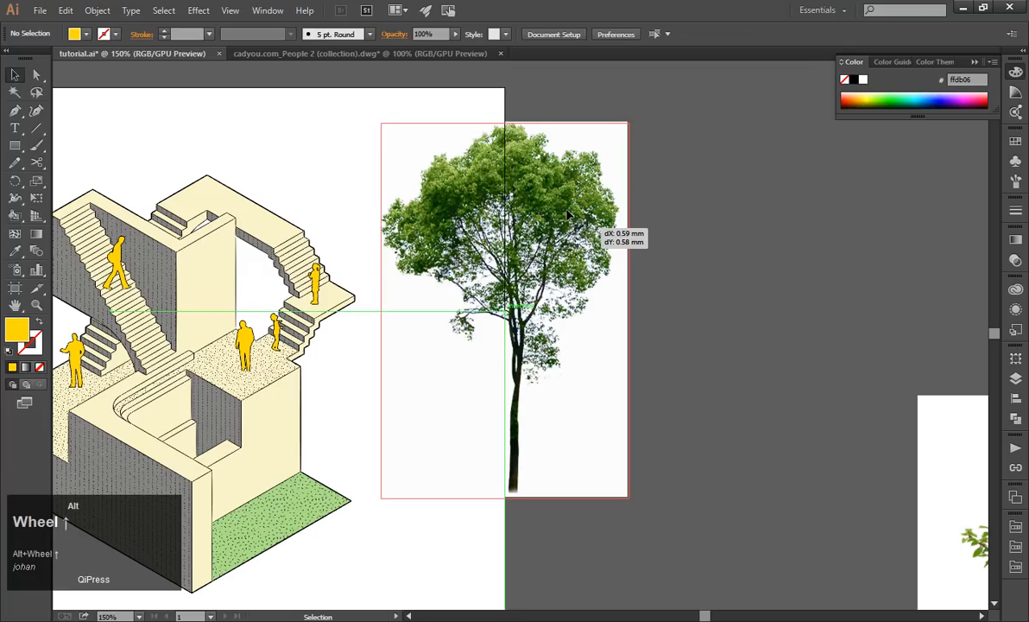
alt+scroll(567, 214, up, 2)
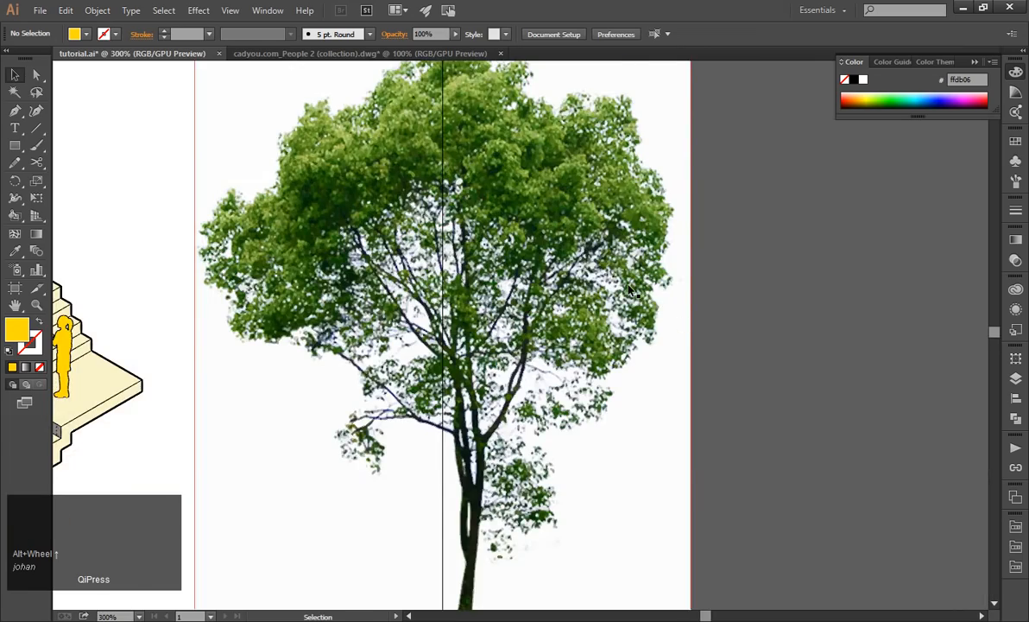
alt+scroll(626, 278, up, 4)
alt+scroll(624, 277, down, 6)
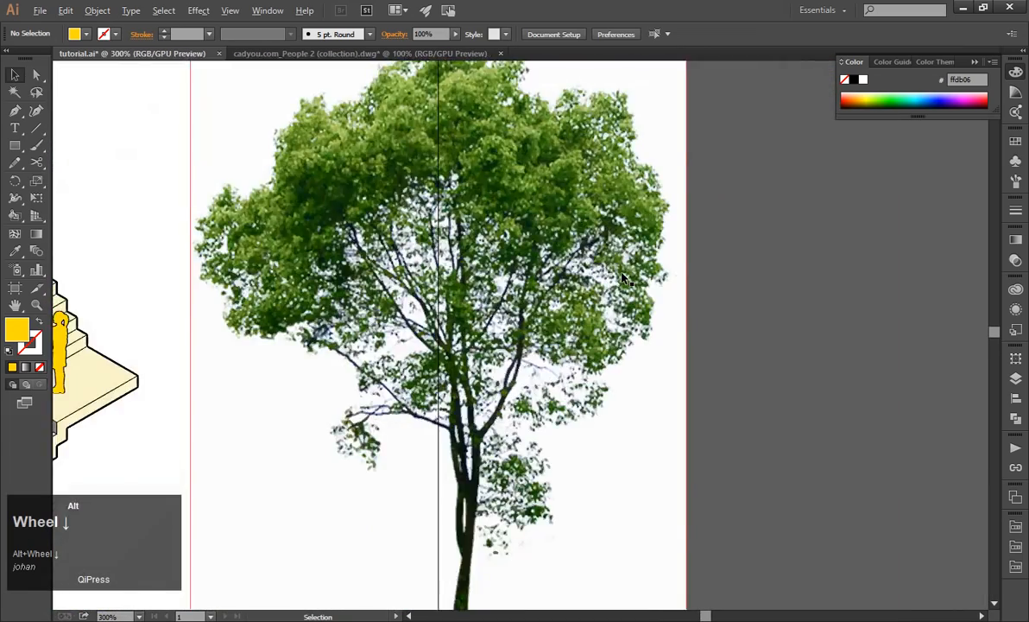
key(a)
click(713, 283)
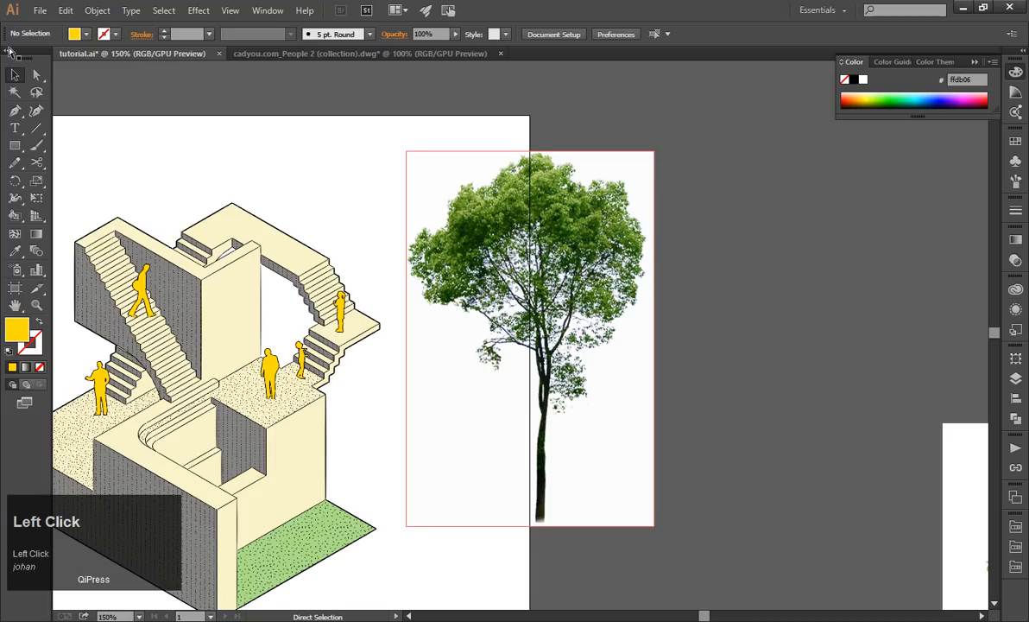
Preview the traced tree as Outlines and set its view back to Tracing Result.
click(572, 246)
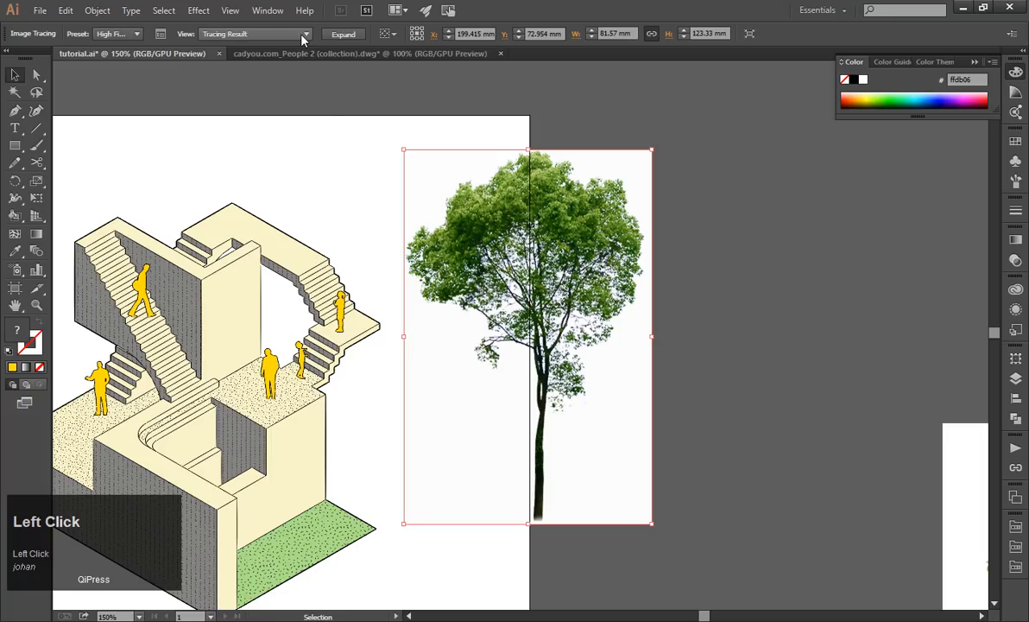
click(302, 38)
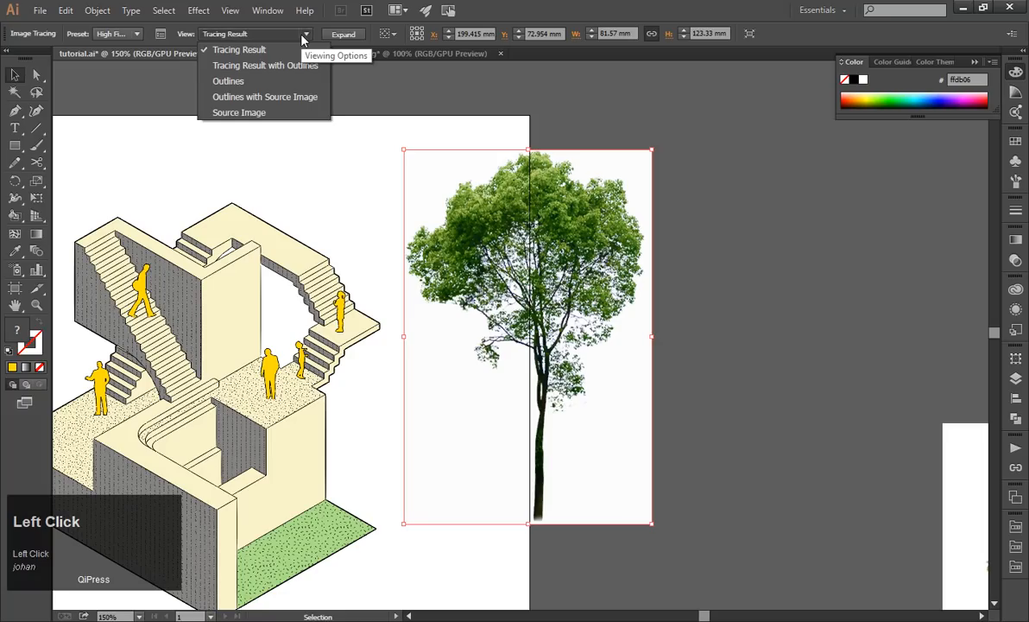
click(272, 82)
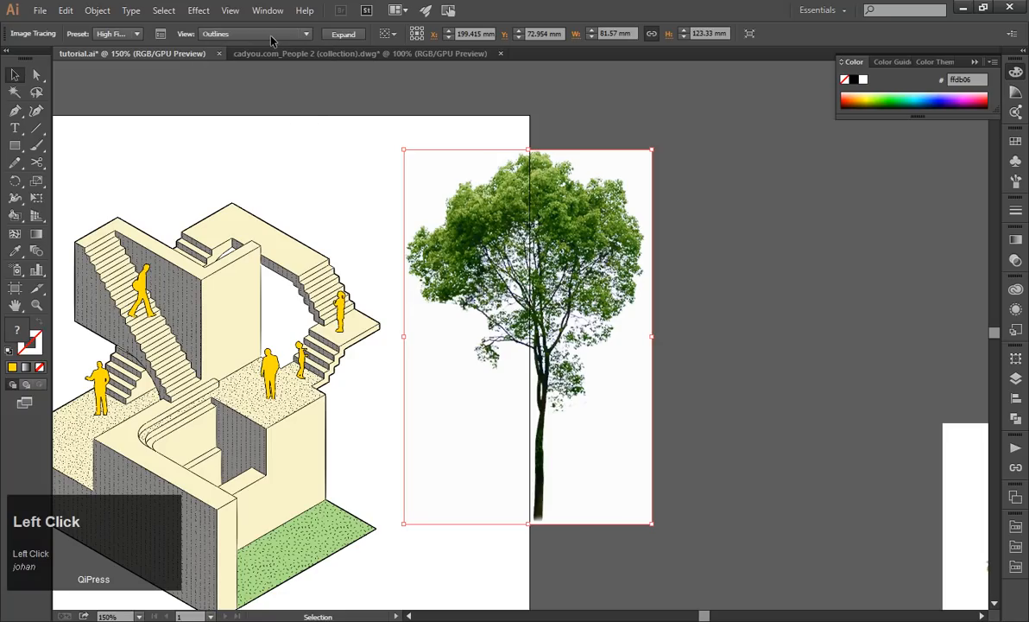
click(273, 39)
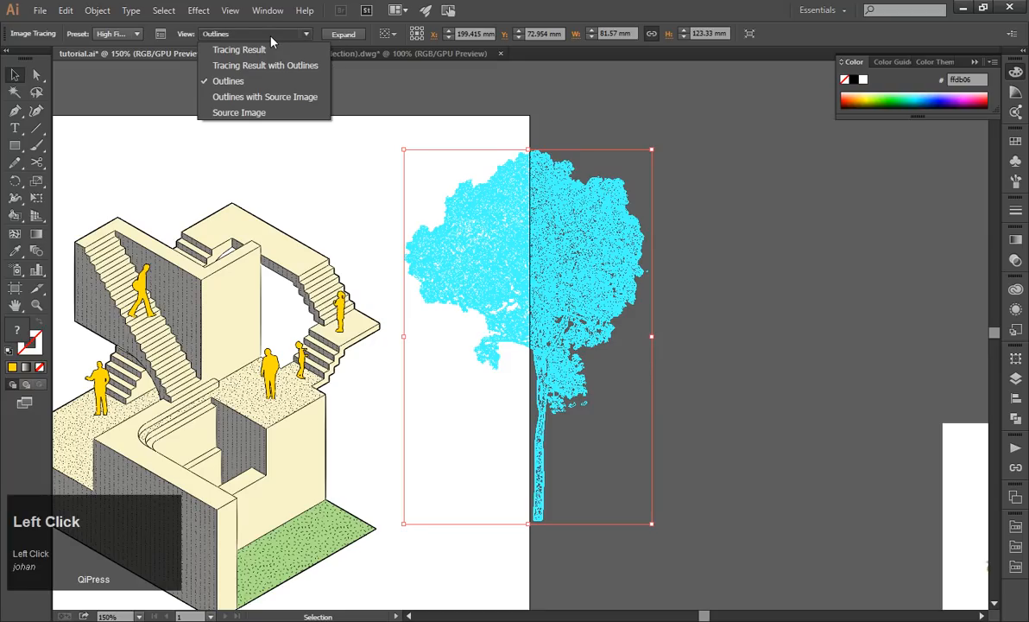
click(244, 53)
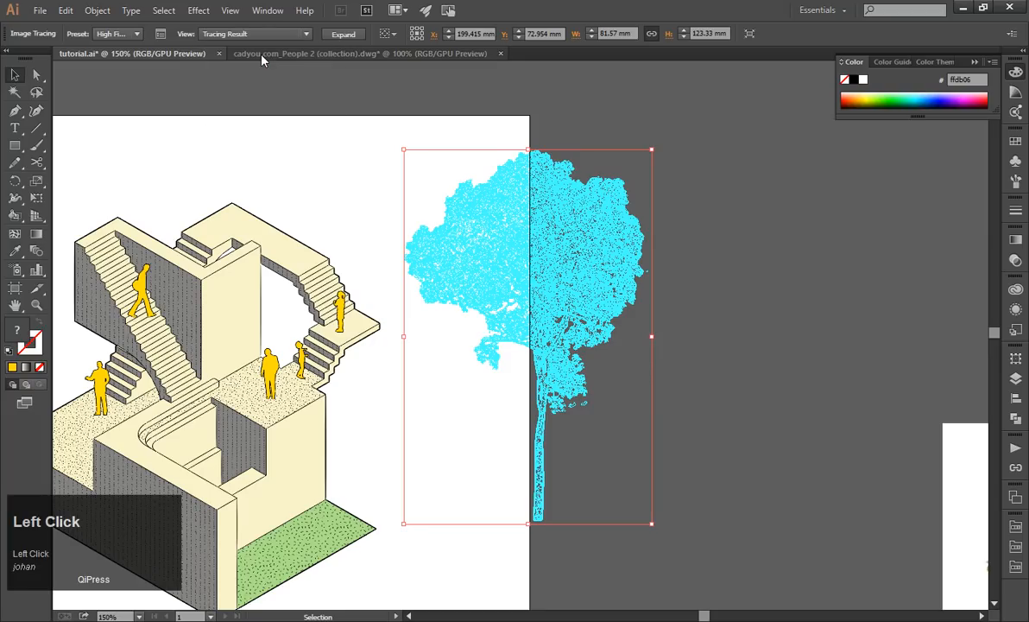
Undo the tracing view changes and the High Fidelity Photo trace of the 09.png tree.
click(66, 11)
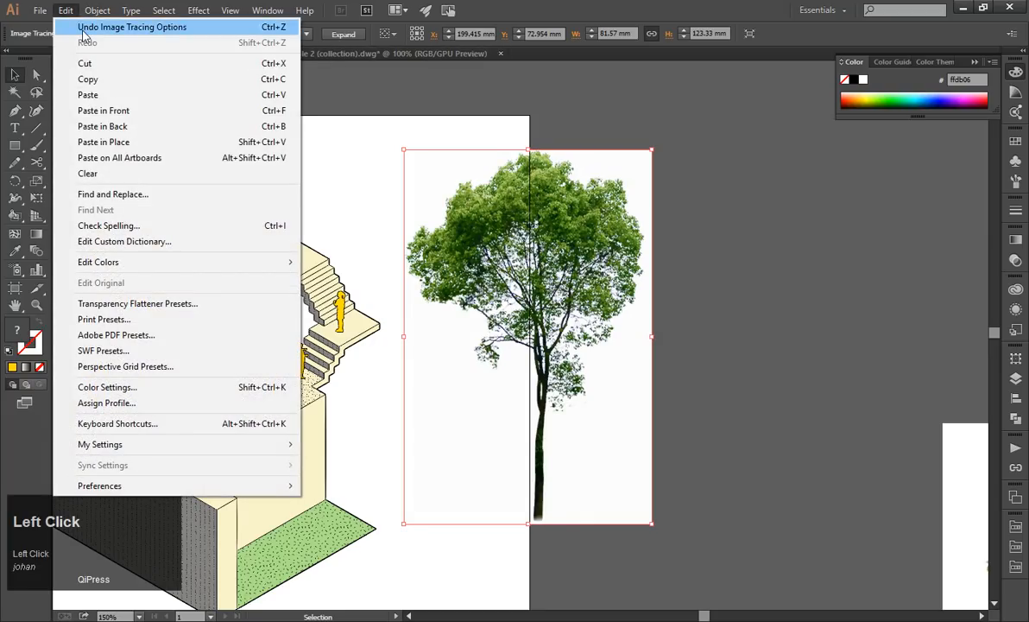
click(84, 29)
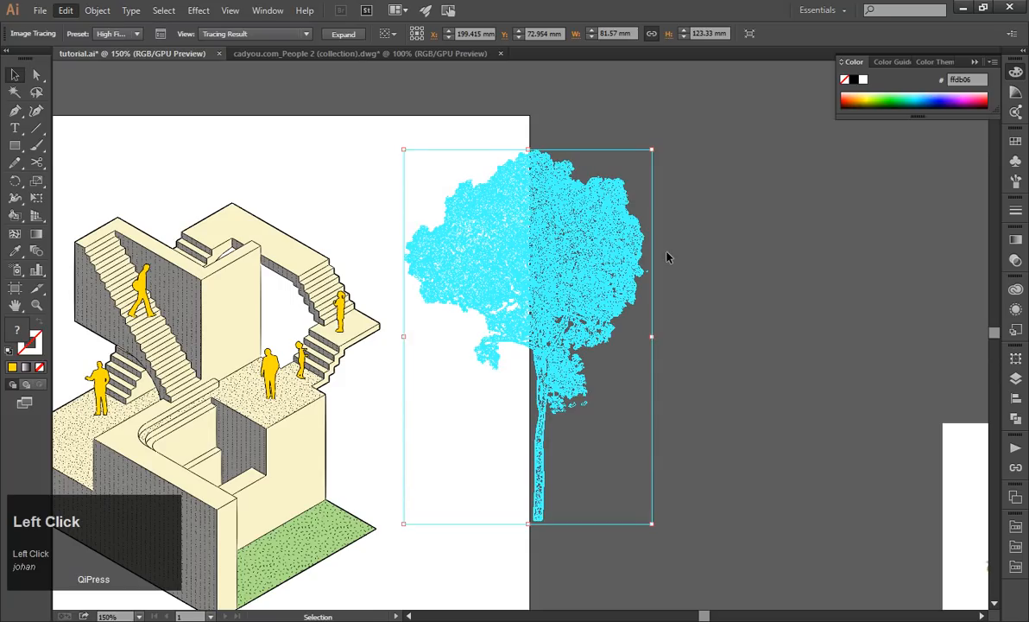
click(667, 256)
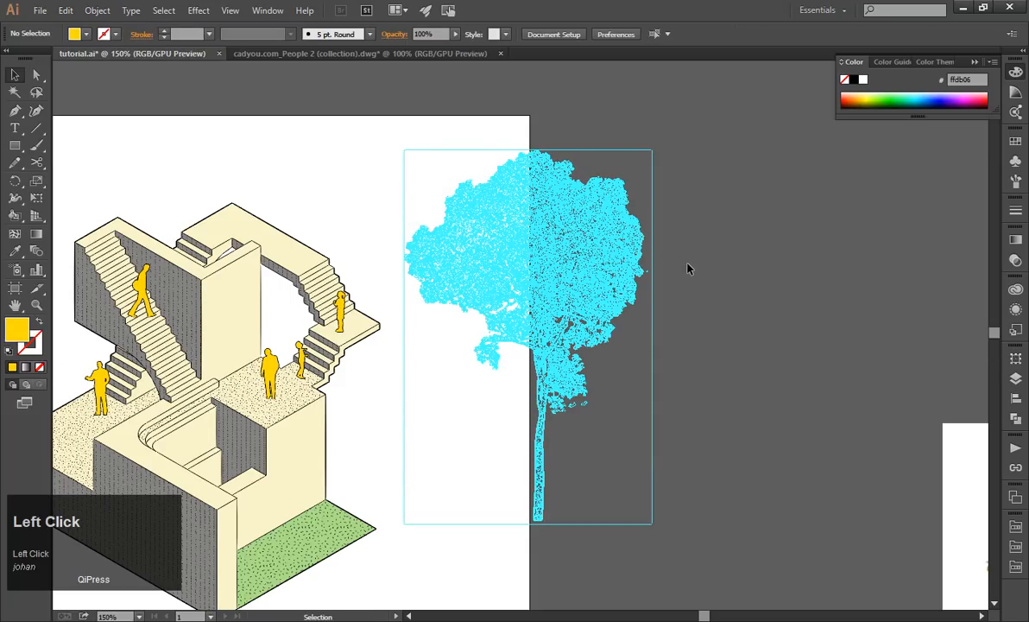
click(66, 11)
click(70, 11)
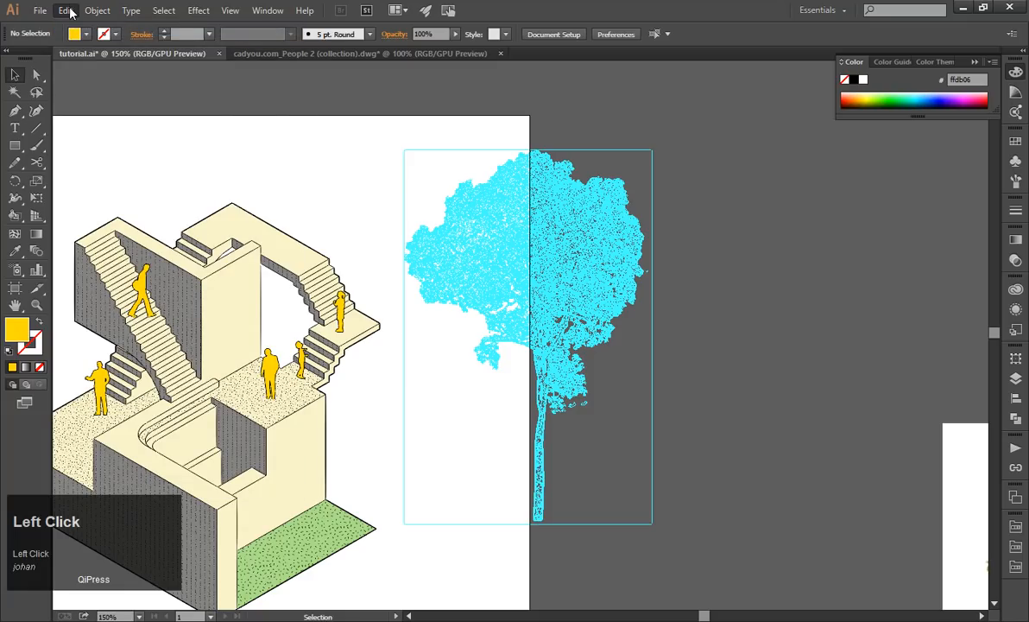
key(ctrl+z)
click(69, 11)
click(80, 31)
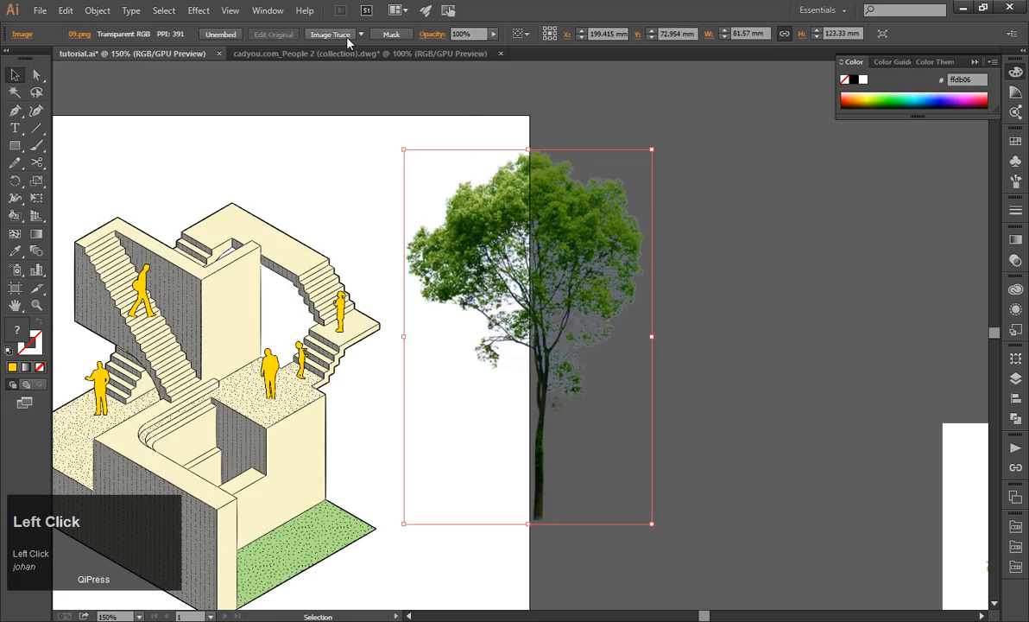
Trace the 09.png tree with the Low Fidelity Photo preset and move it off the artboard onto the empty canvas beside it.
click(360, 34)
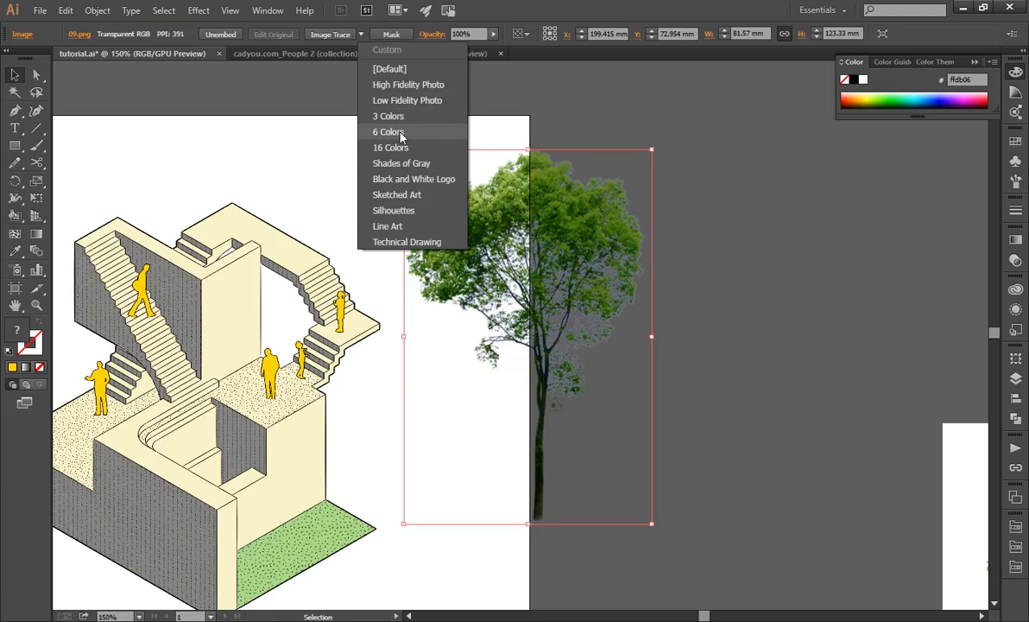
click(408, 102)
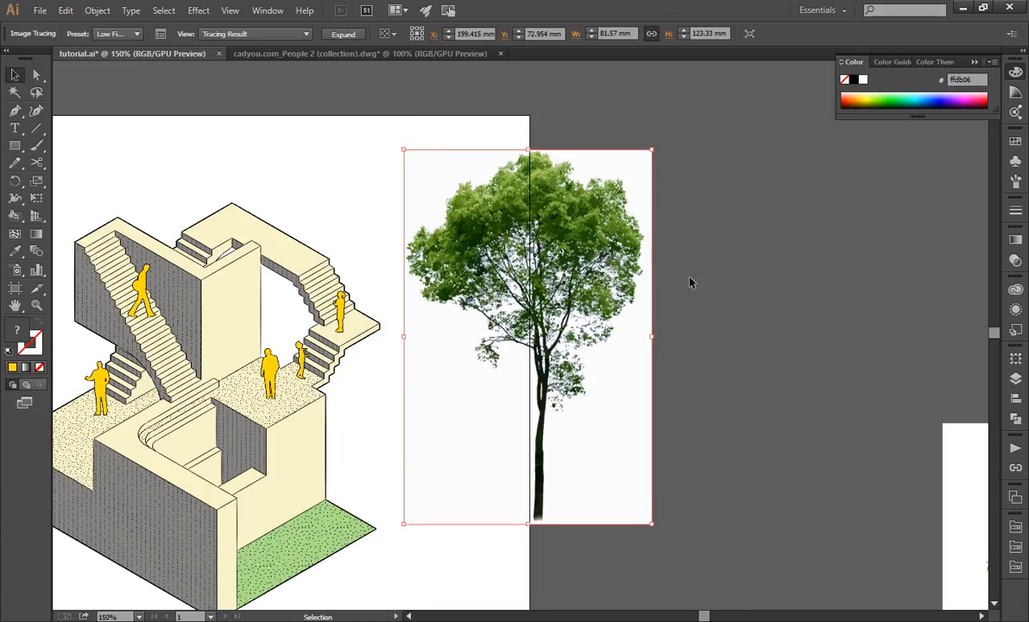
click(777, 318)
scroll(593, 290, up, 2)
scroll(591, 289, down, 3)
drag(590, 290, 693, 265)
click(756, 270)
Expand the Low Fidelity Photo tracing of the tree into editable paths.
click(659, 259)
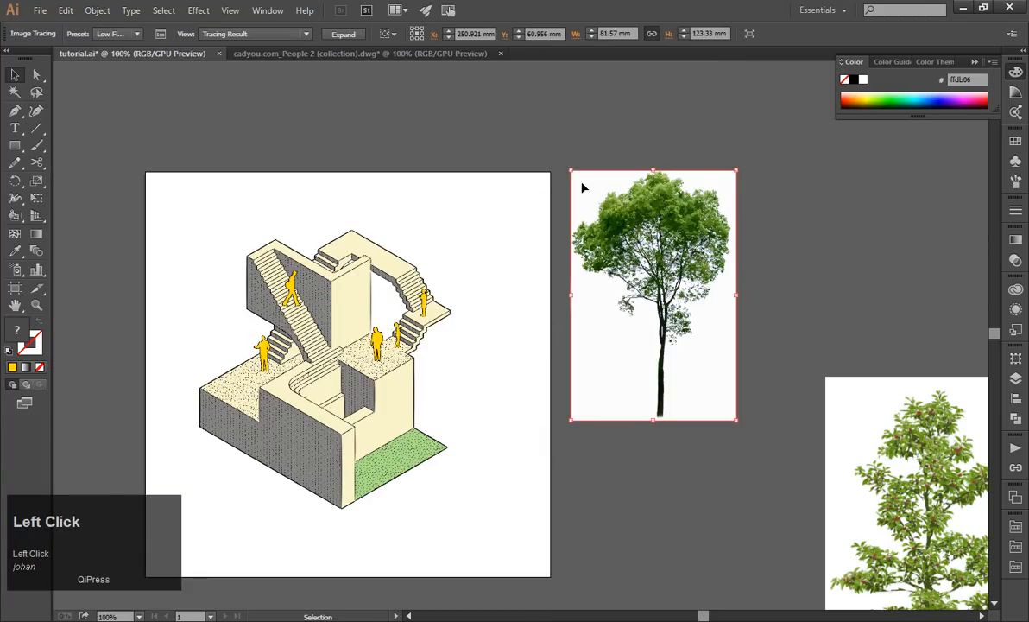
click(357, 35)
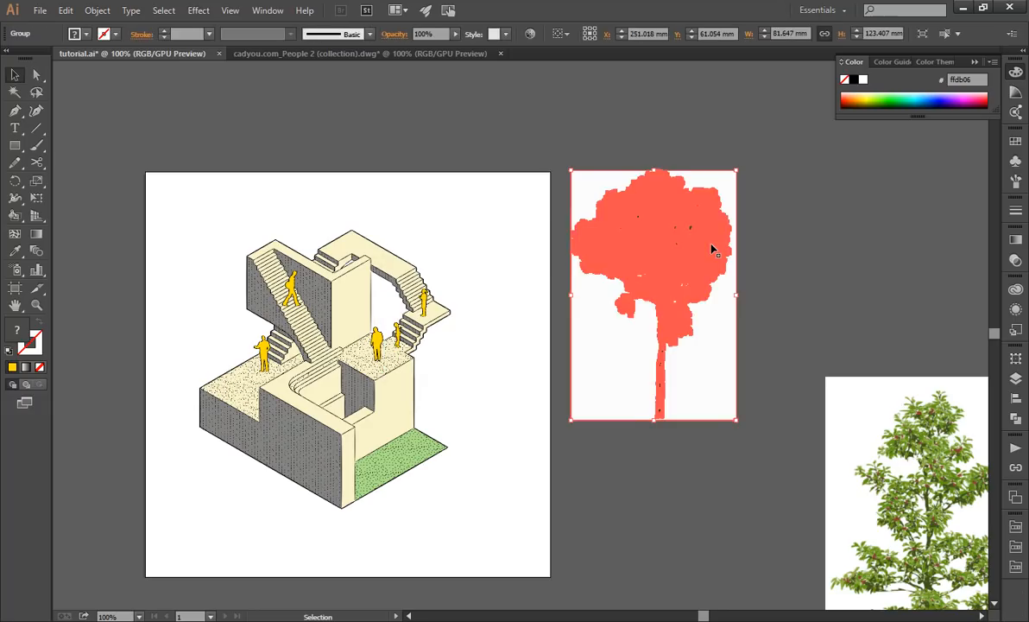
click(837, 254)
Ungroup the expanded tree's paths.
click(717, 335)
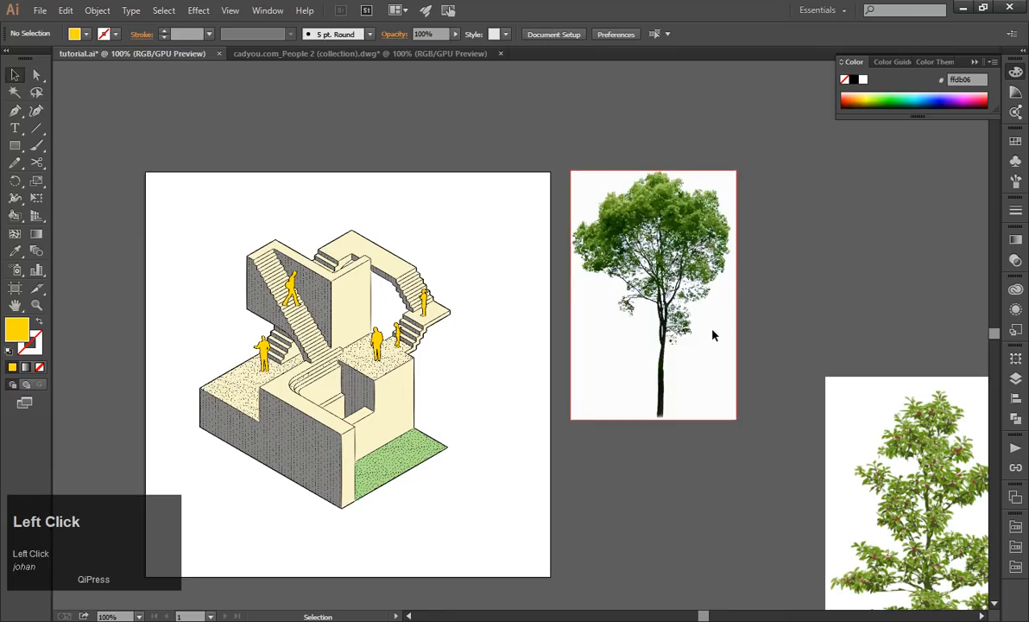
right_click(713, 337)
right_click(707, 338)
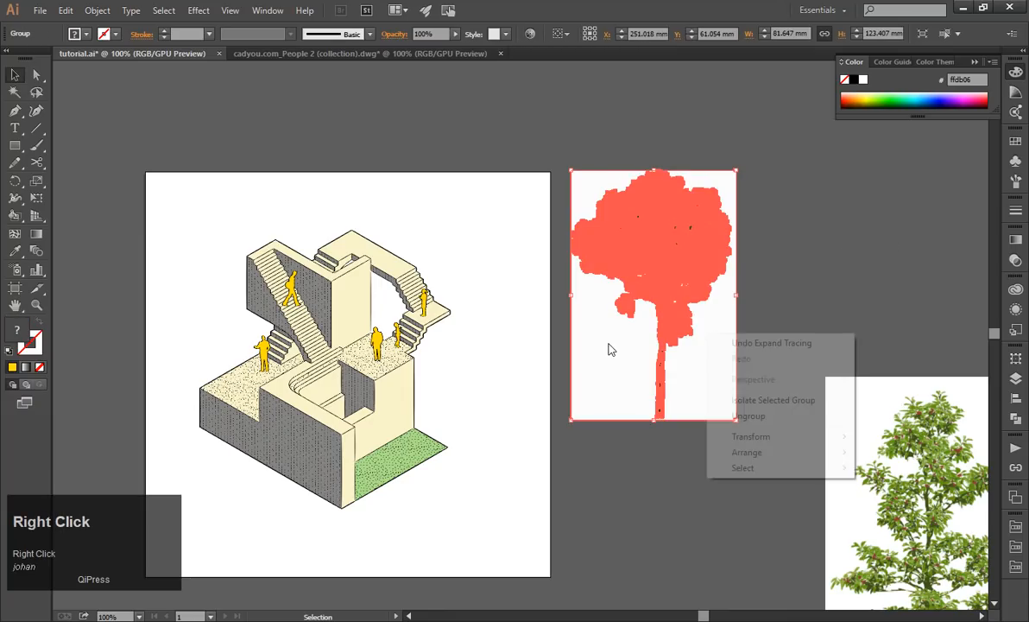
right_click(608, 345)
click(650, 425)
Pull the white background shape away from the tree and delete it.
click(823, 340)
drag(721, 367, 810, 350)
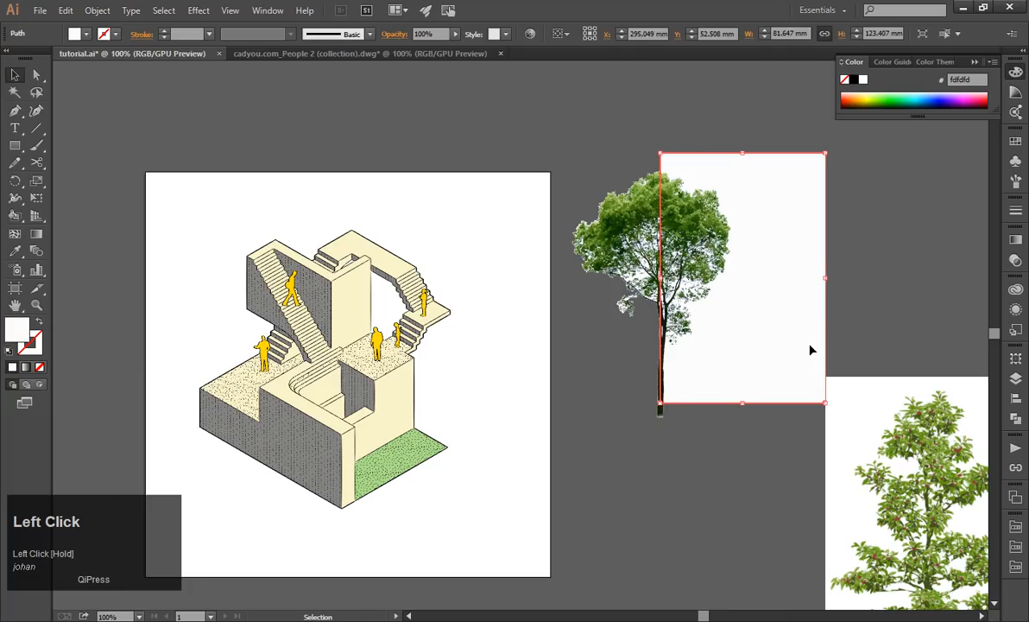
key(Delete)
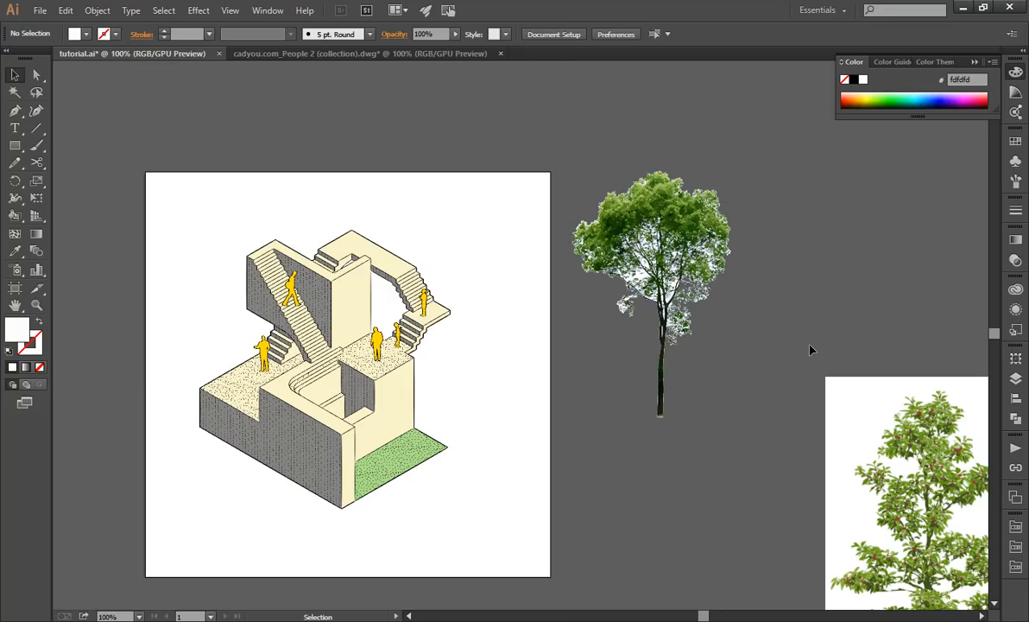
Select all tree paths with the same appearance as the white patch between the trunk and the right-hand branch.
scroll(738, 285, up, 3)
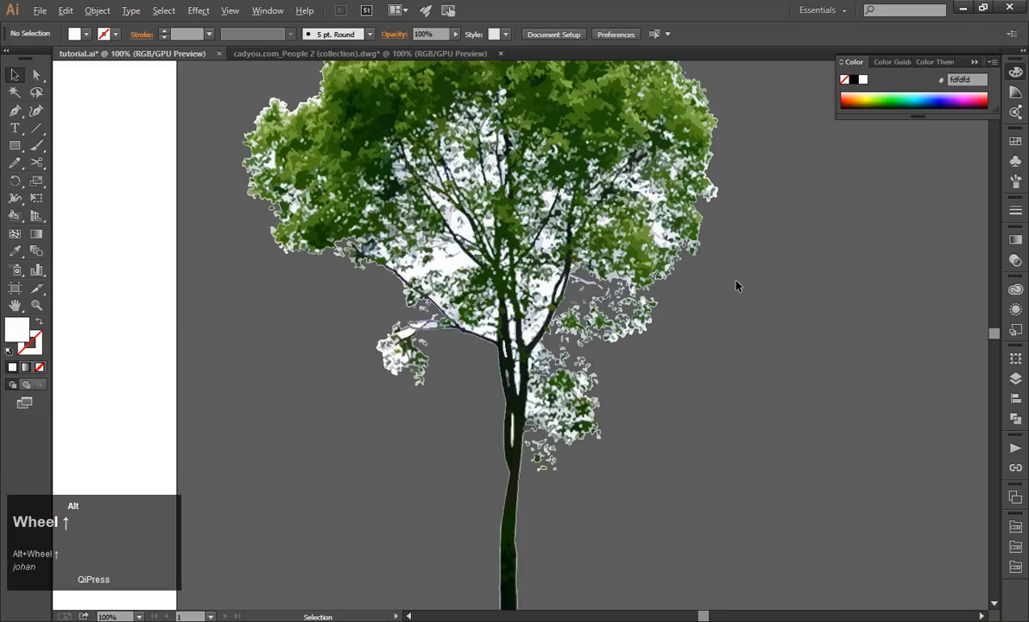
click(553, 291)
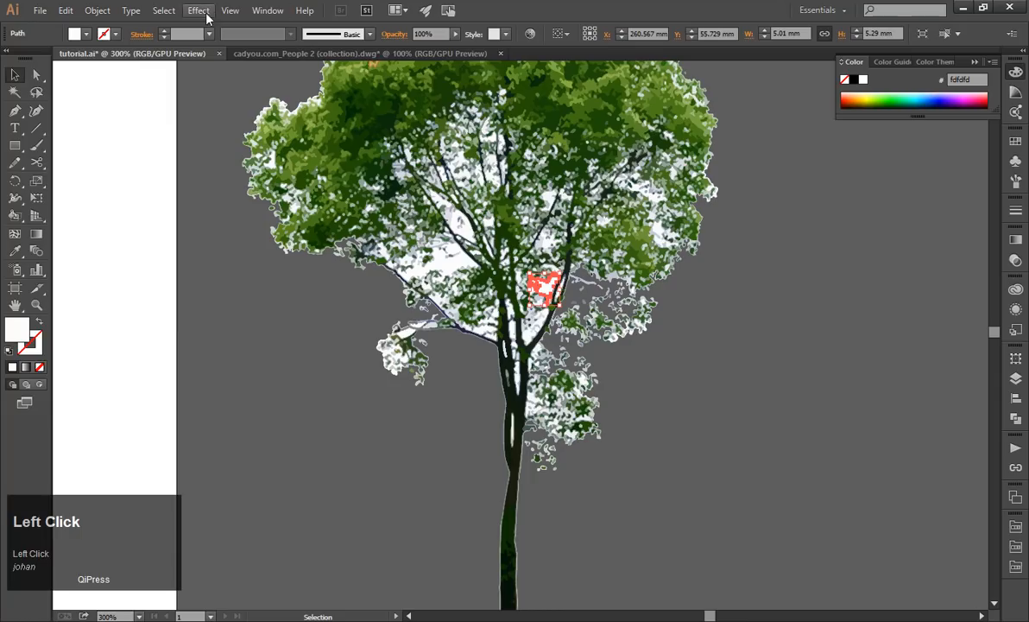
click(164, 10)
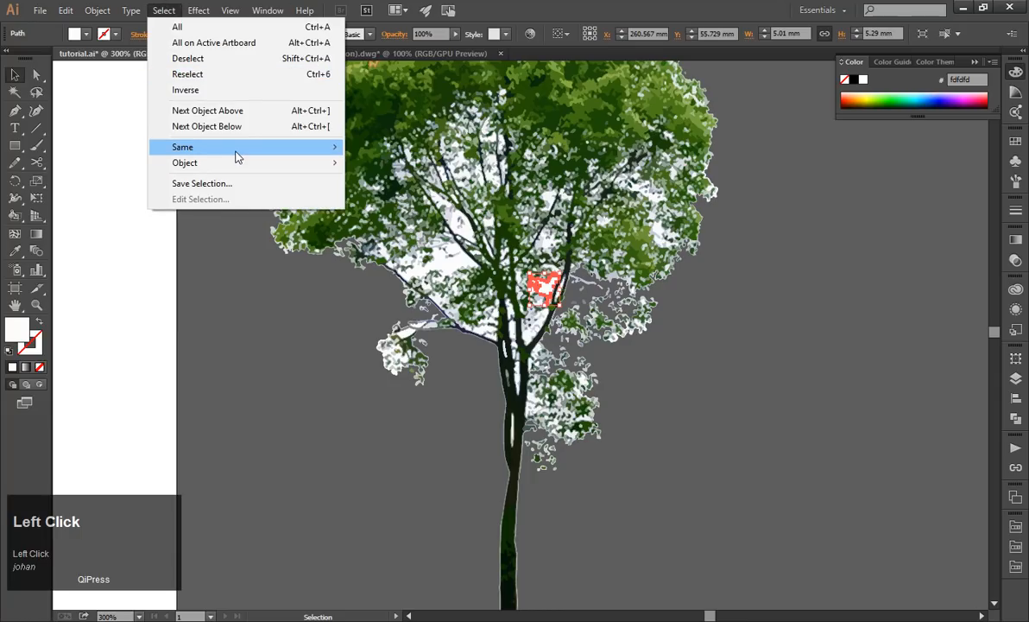
mouse_move(235, 151)
click(407, 152)
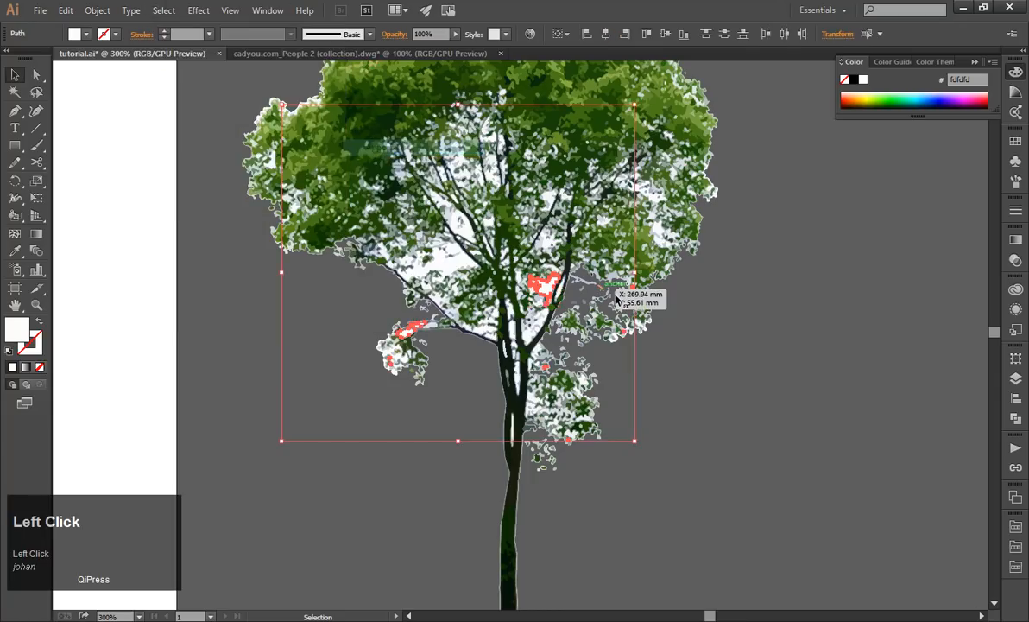
scroll(615, 294, down, 3)
scroll(615, 296, up, 1)
scroll(615, 296, up, 3)
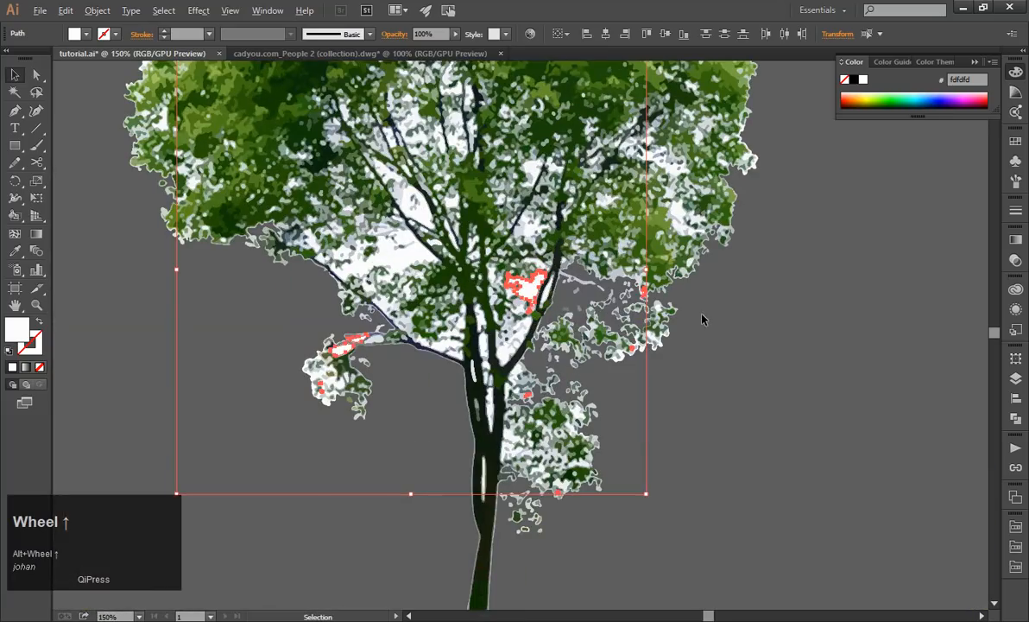
Select every path sharing the fill color of the white patch beside the right-hand branch and delete them all.
click(527, 286)
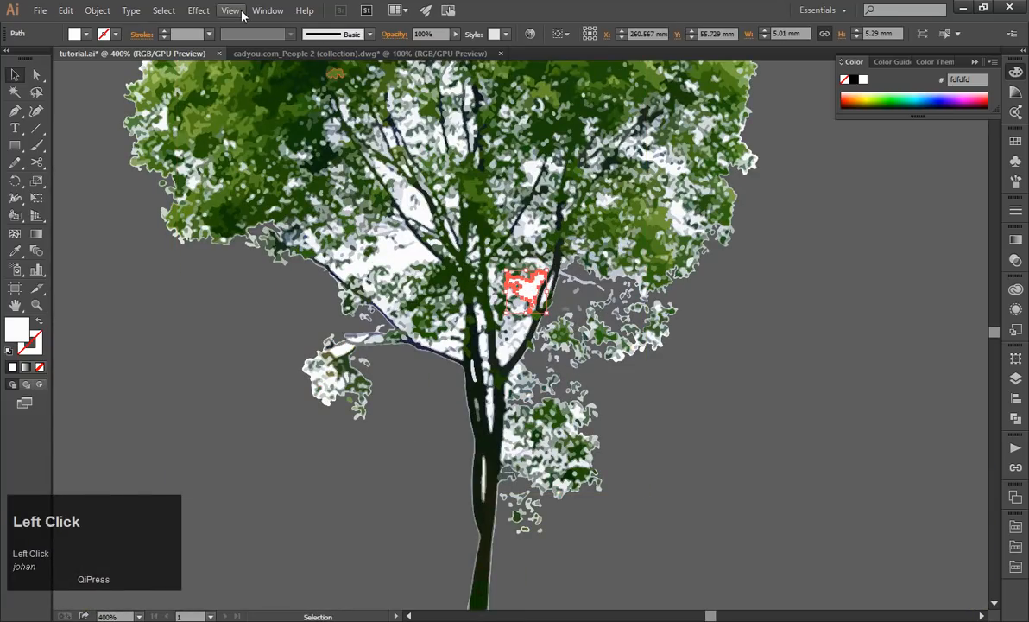
click(164, 10)
mouse_move(309, 153)
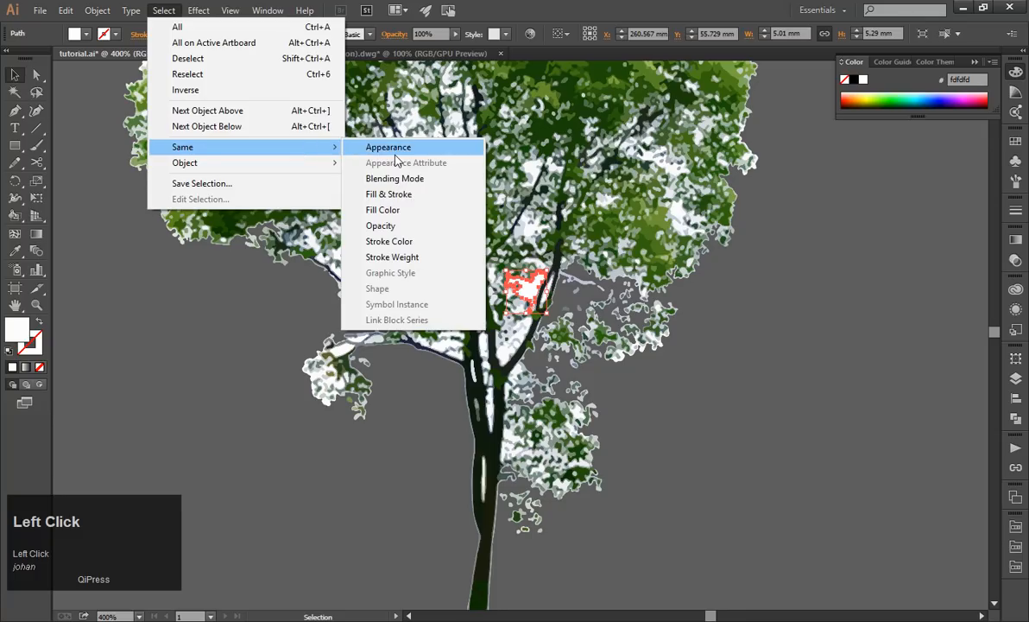
click(384, 209)
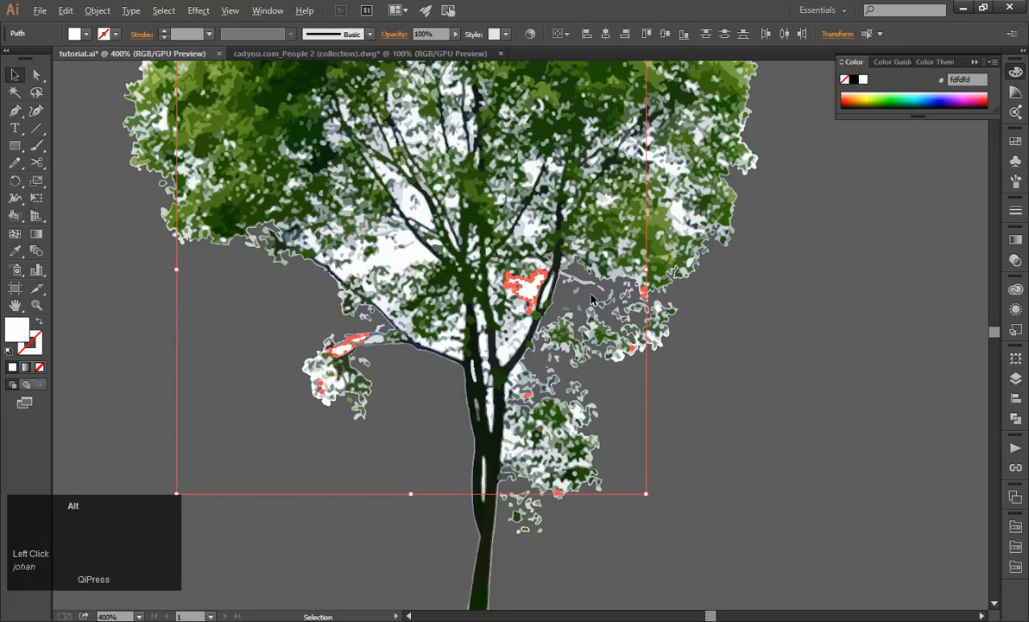
scroll(681, 306, down, 2)
key(Delete)
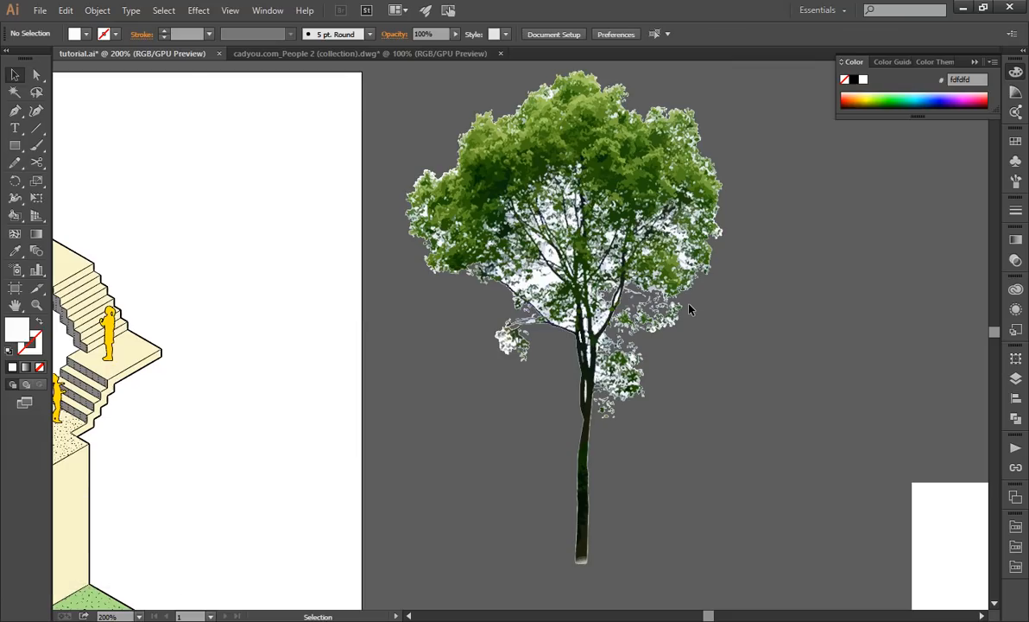
Delete the large white patch between the lower left branches of the tree.
scroll(689, 308, up, 3)
click(569, 254)
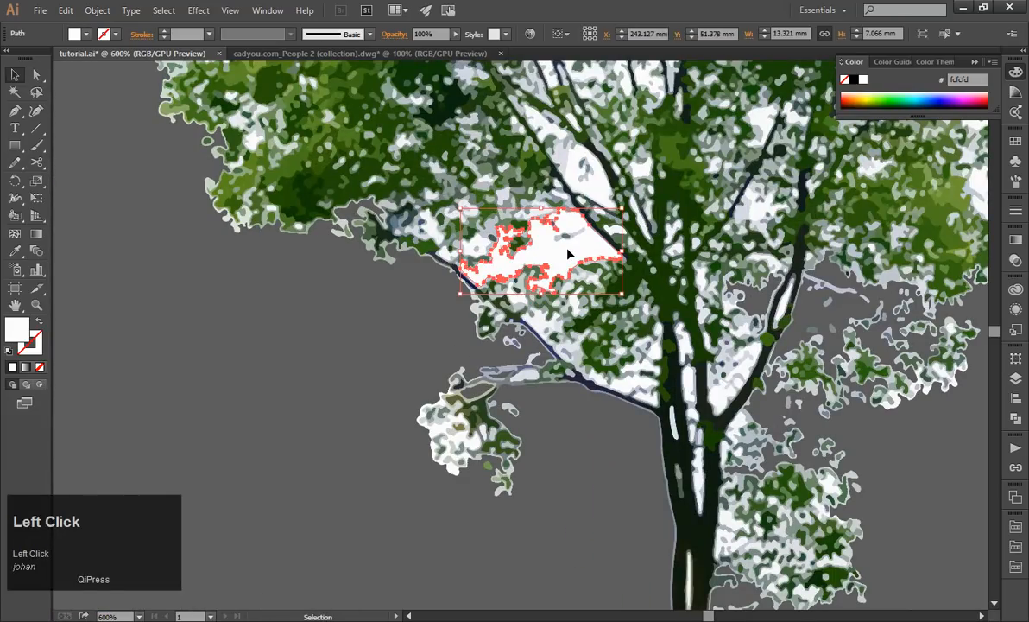
key(Delete)
Select the oval white patch between the left branches plus all paths with the same fill color, and delete them.
scroll(604, 206, up, 2)
click(604, 203)
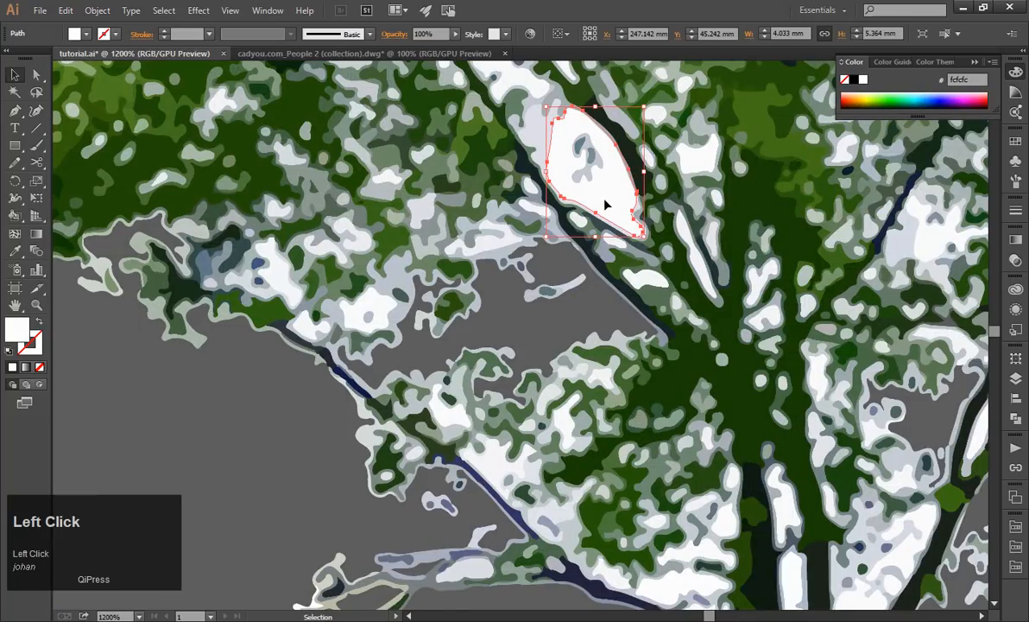
scroll(605, 203, down, 3)
scroll(656, 276, up, 2)
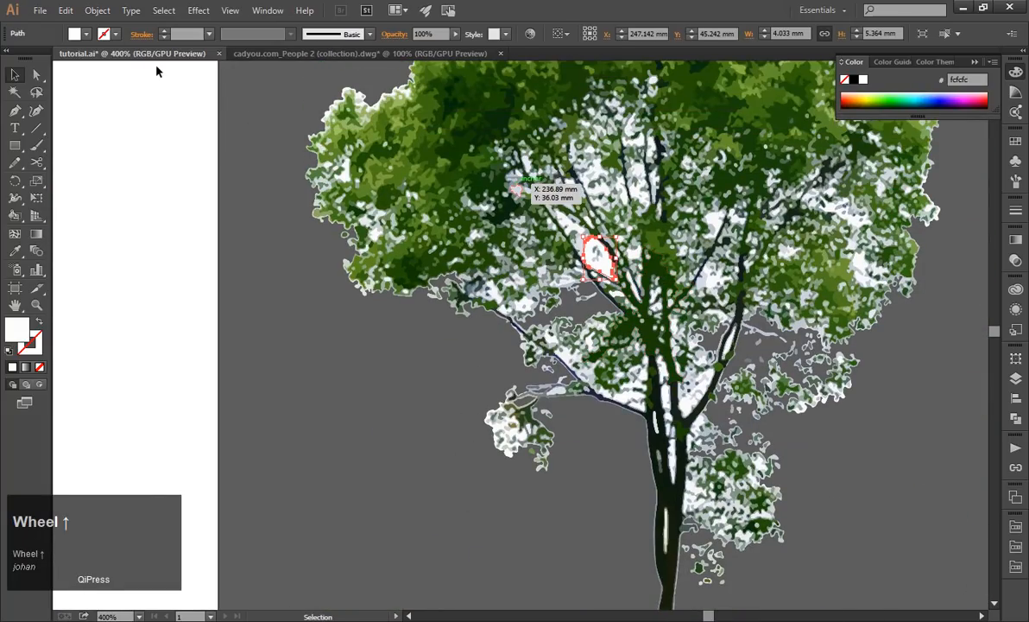
click(197, 12)
mouse_move(150, 18)
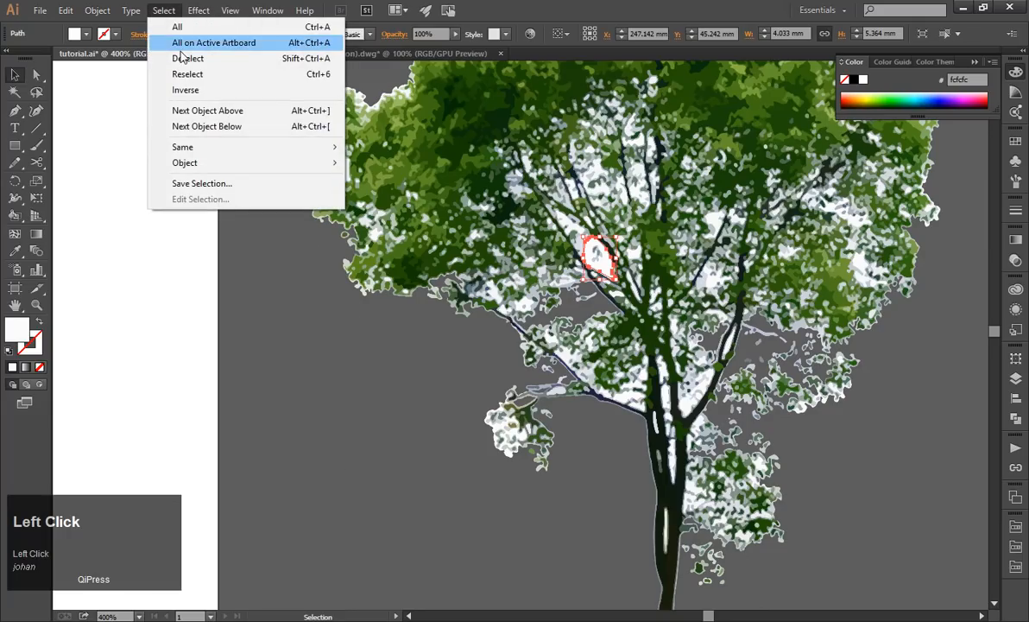
mouse_move(278, 154)
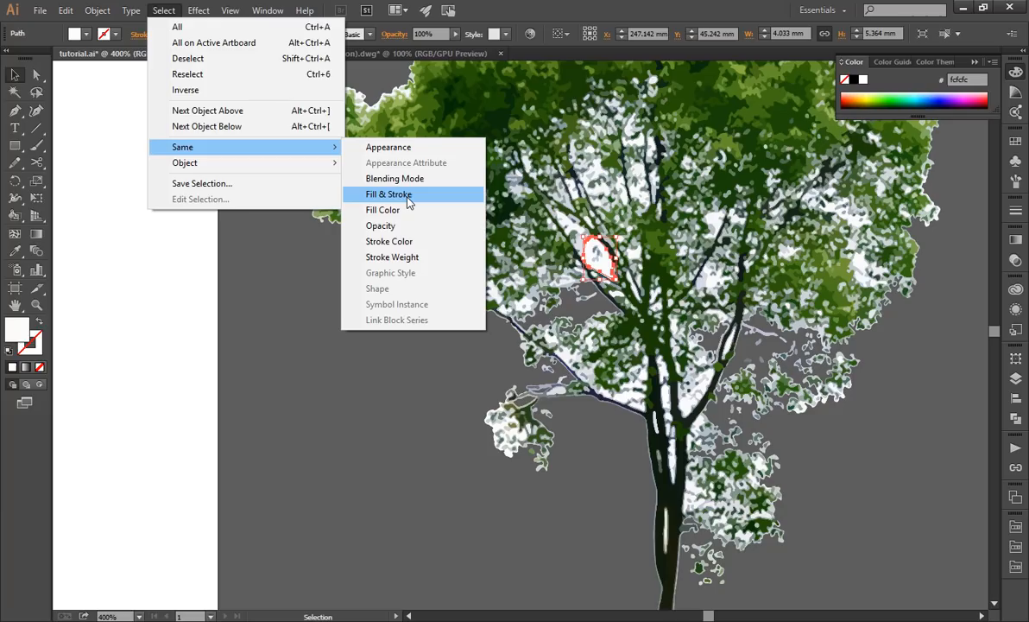
click(396, 210)
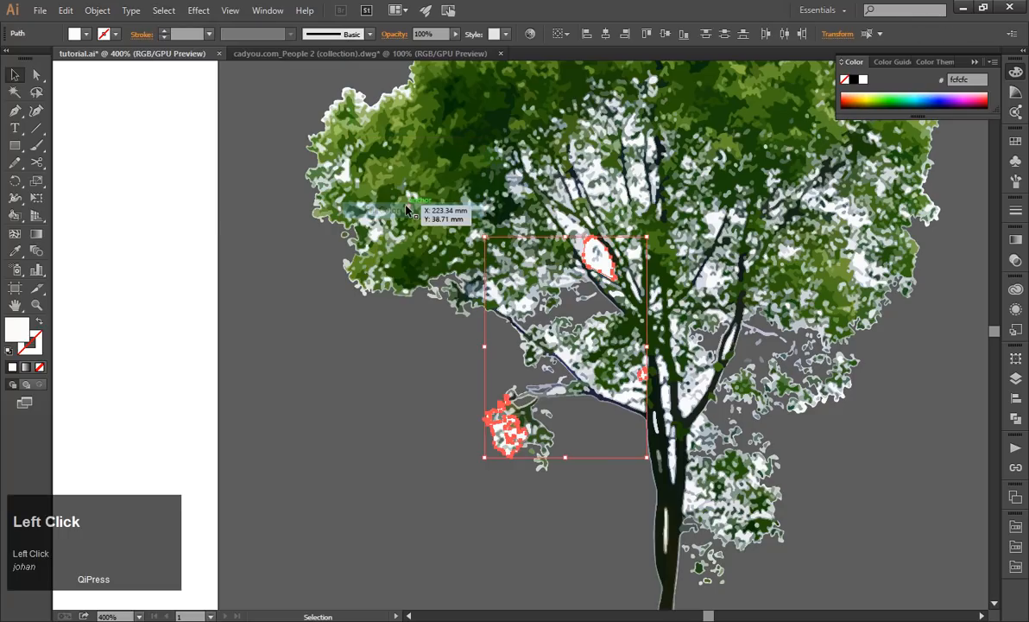
key(Delete)
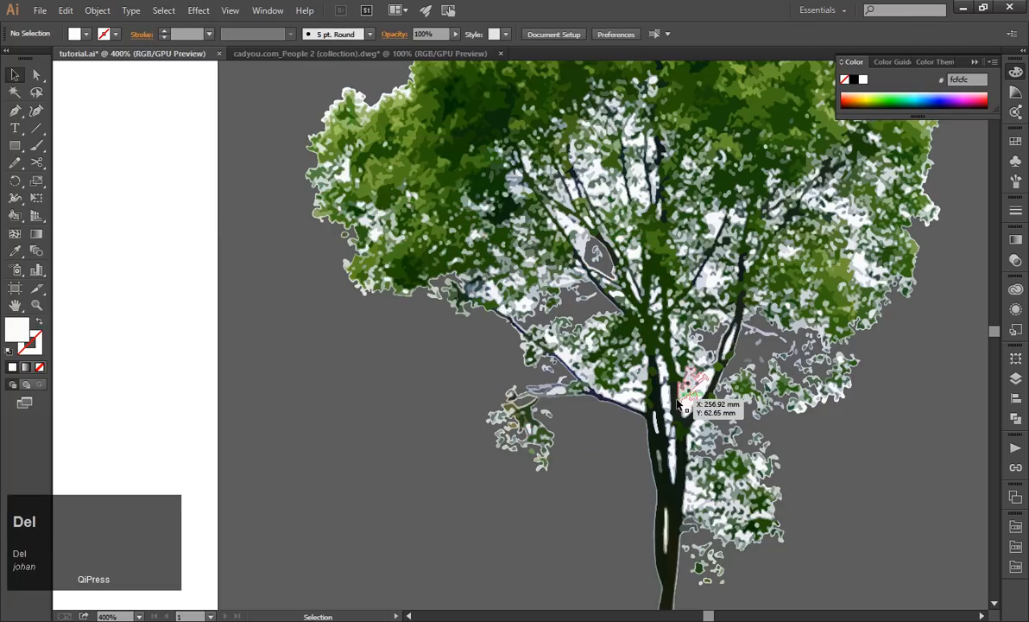
Delete the two adjoining white patches near the right edge of the tree's crown.
click(690, 411)
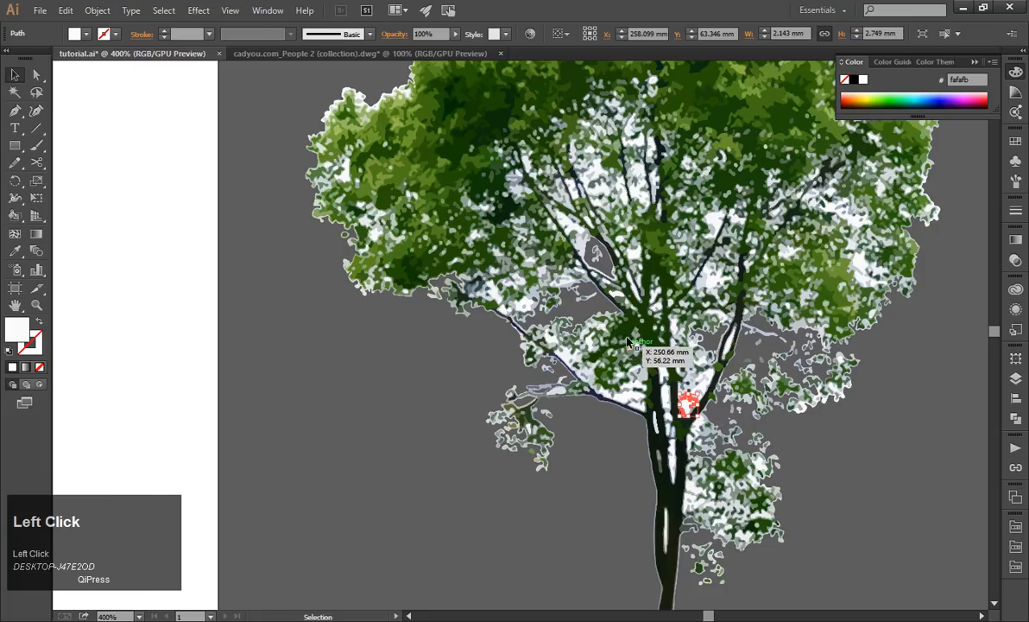
scroll(778, 353, down, 2)
scroll(762, 314, down, 1)
drag(513, 143, 791, 518)
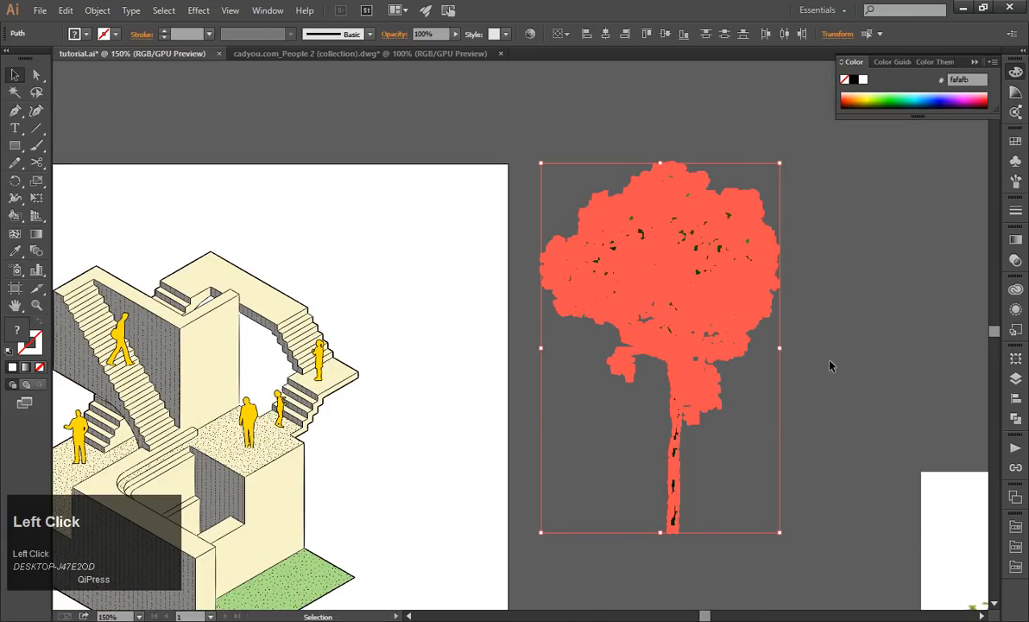
scroll(790, 314, up, 6)
click(580, 296)
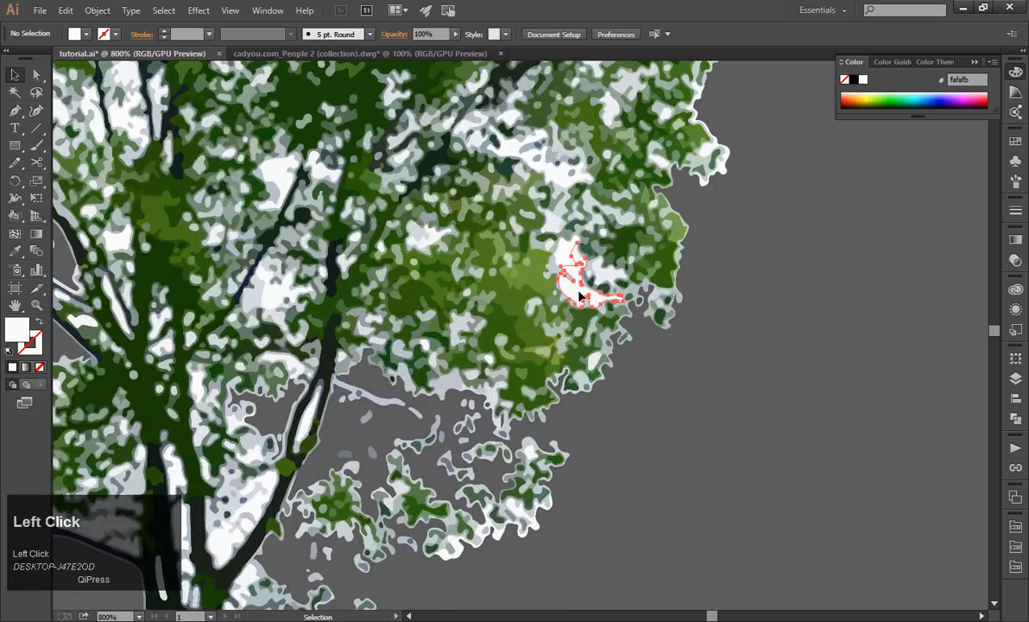
key(Delete)
click(573, 252)
key(Delete)
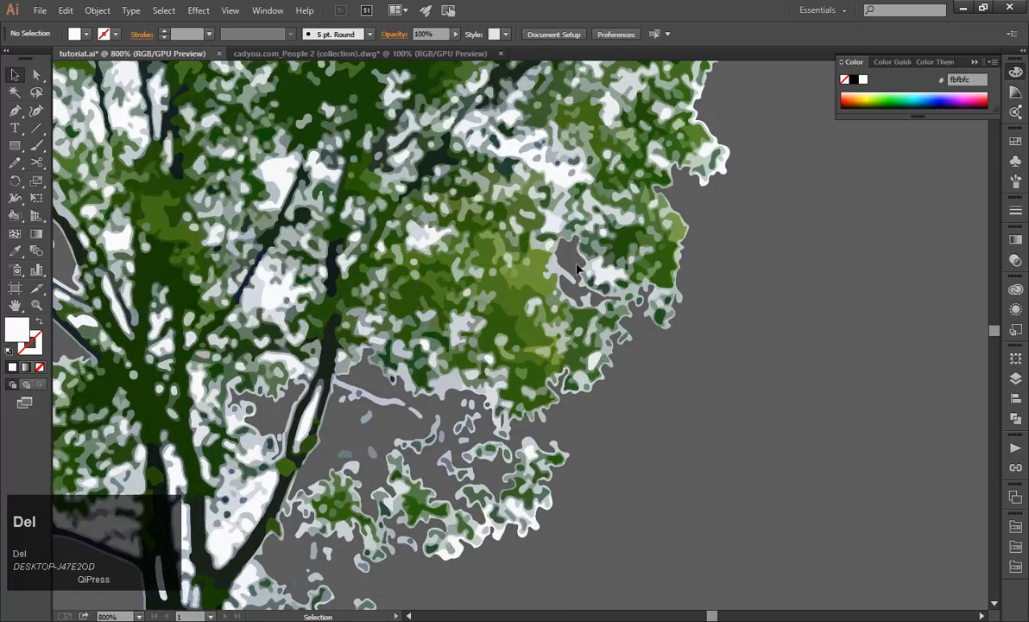
Examine the tree's crown for remaining white patches between the leaves and branches.
scroll(643, 302, down, 1)
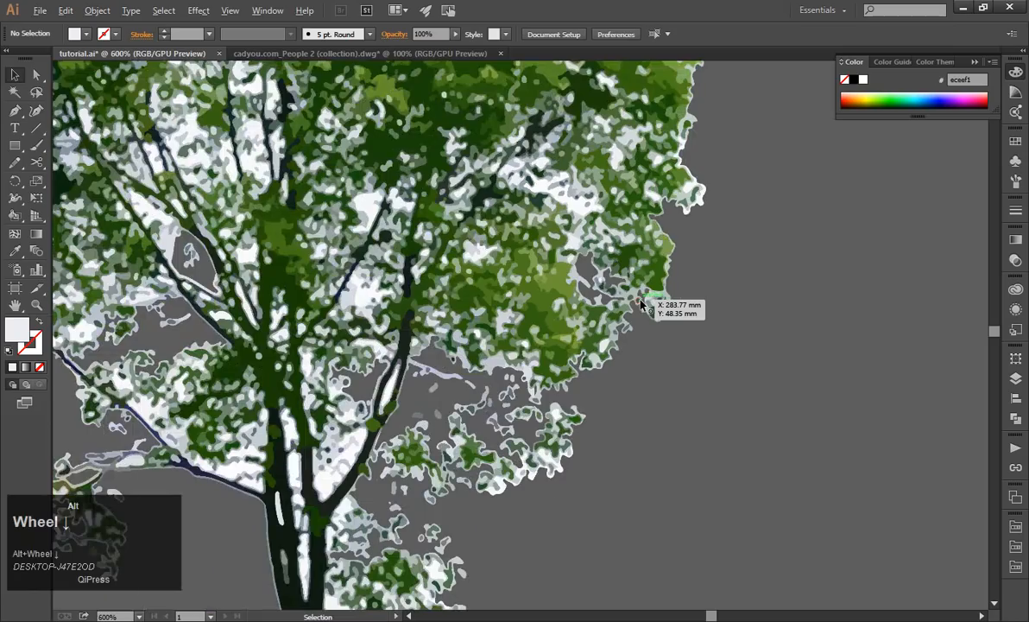
scroll(643, 302, down, 4)
scroll(566, 326, up, 3)
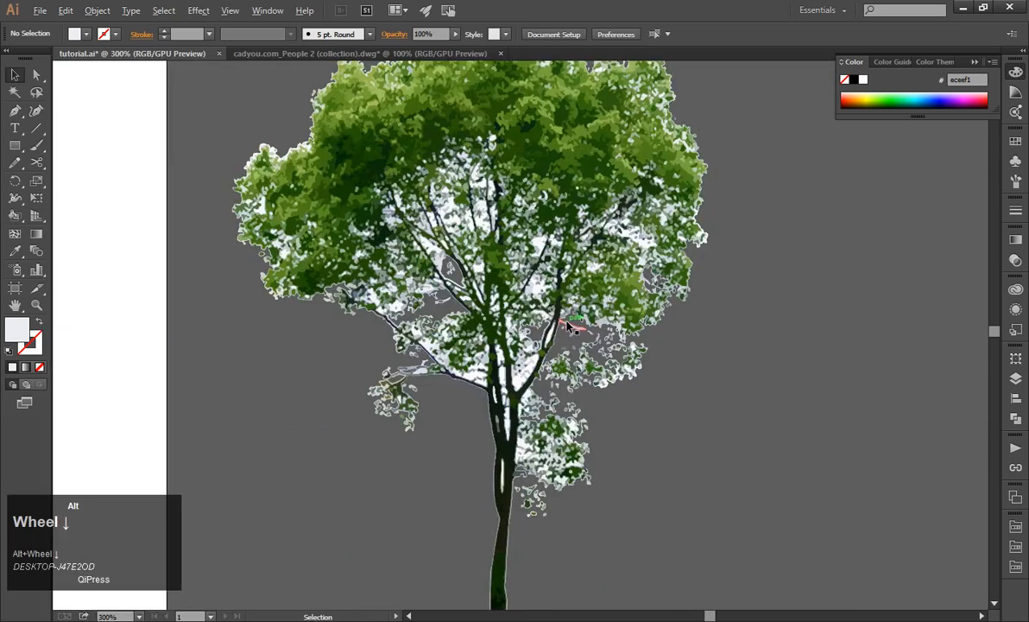
scroll(415, 166, up, 2)
click(449, 250)
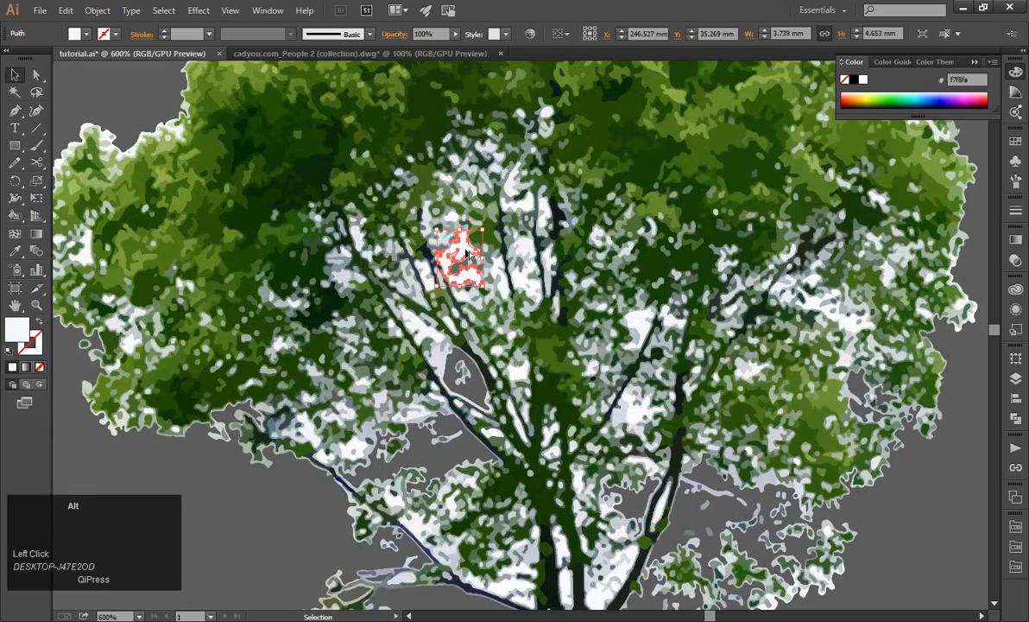
scroll(717, 310, down, 3)
click(769, 333)
scroll(752, 315, down, 1)
scroll(565, 190, down, 1)
Turn the whole tree into line work by giving all its paths a 1 pt black stroke and no fill.
drag(466, 131, 715, 575)
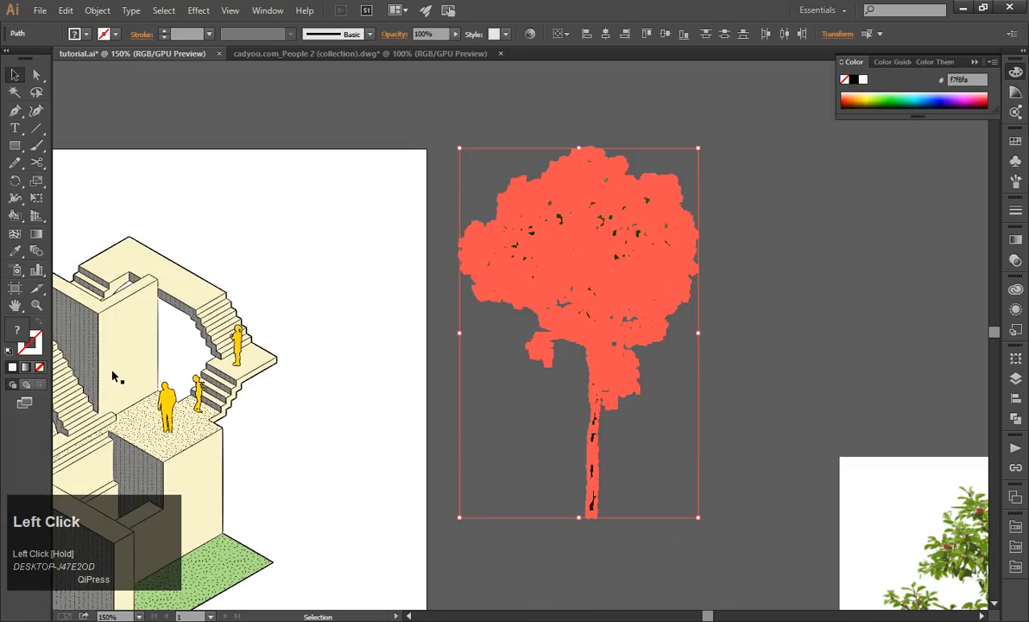
click(39, 367)
click(31, 349)
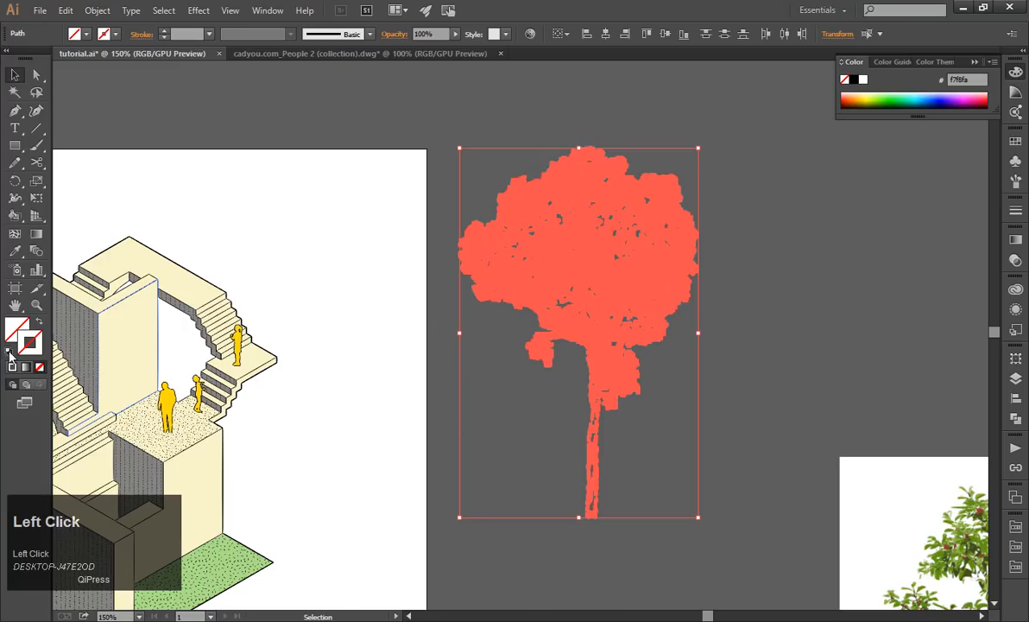
click(14, 335)
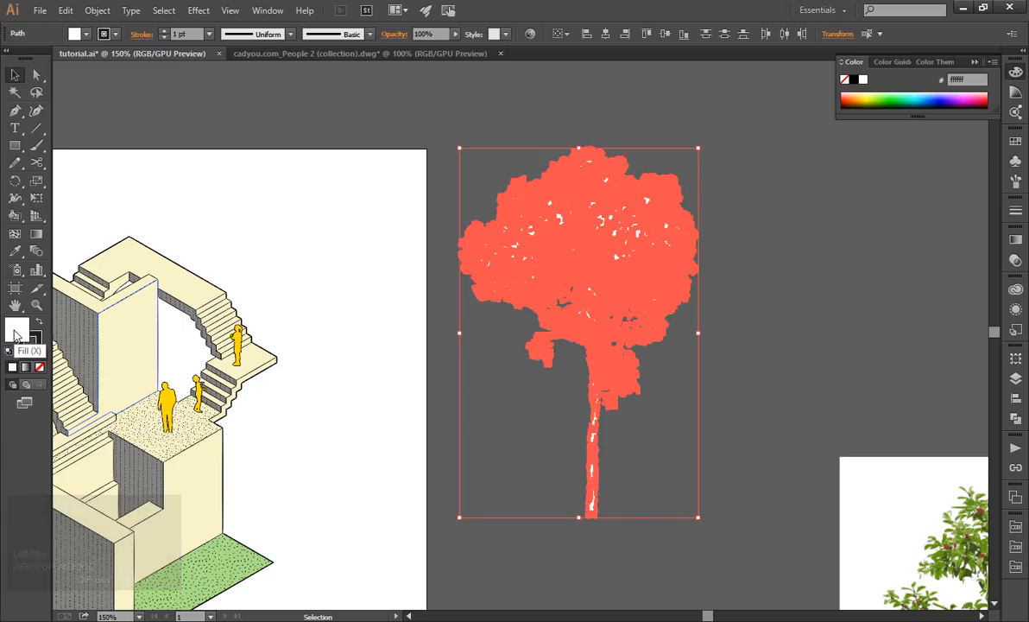
click(40, 368)
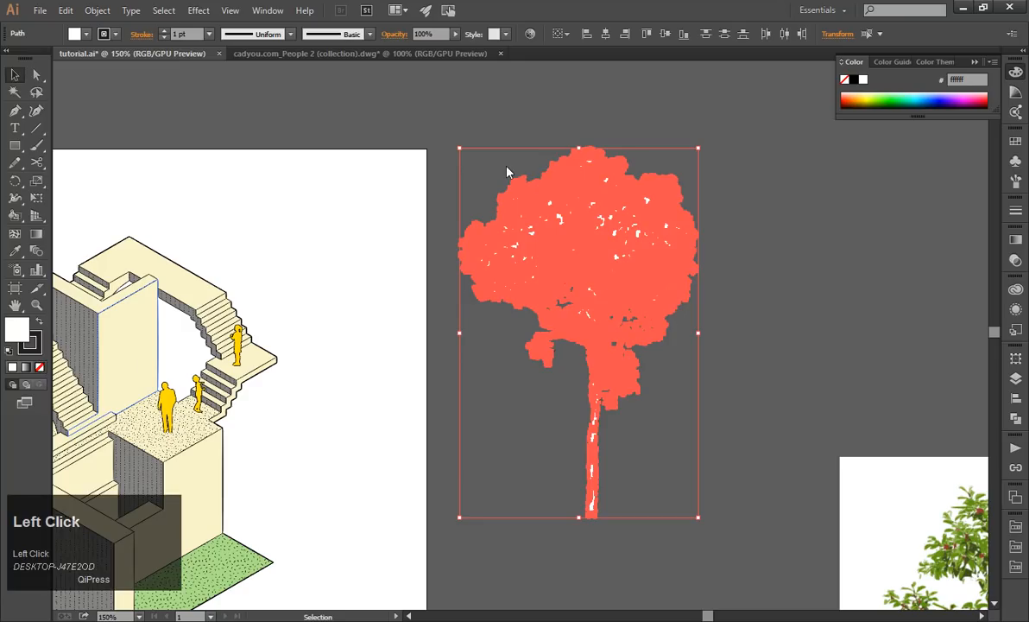
Set the stroke weight of all the tree's paths to 0.25 pt.
drag(430, 108, 714, 560)
click(1016, 210)
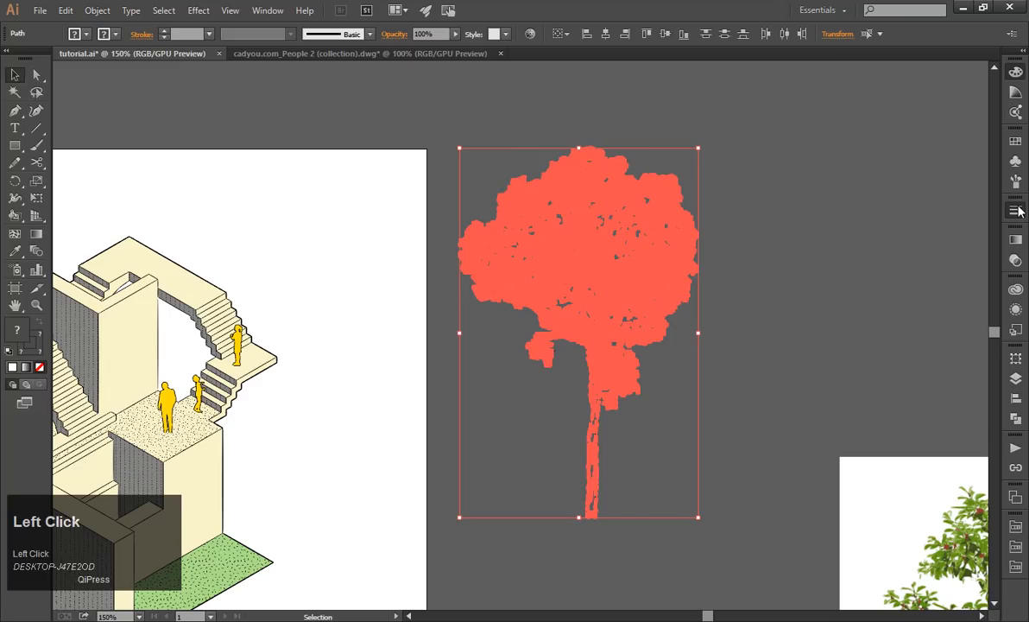
click(943, 220)
click(956, 231)
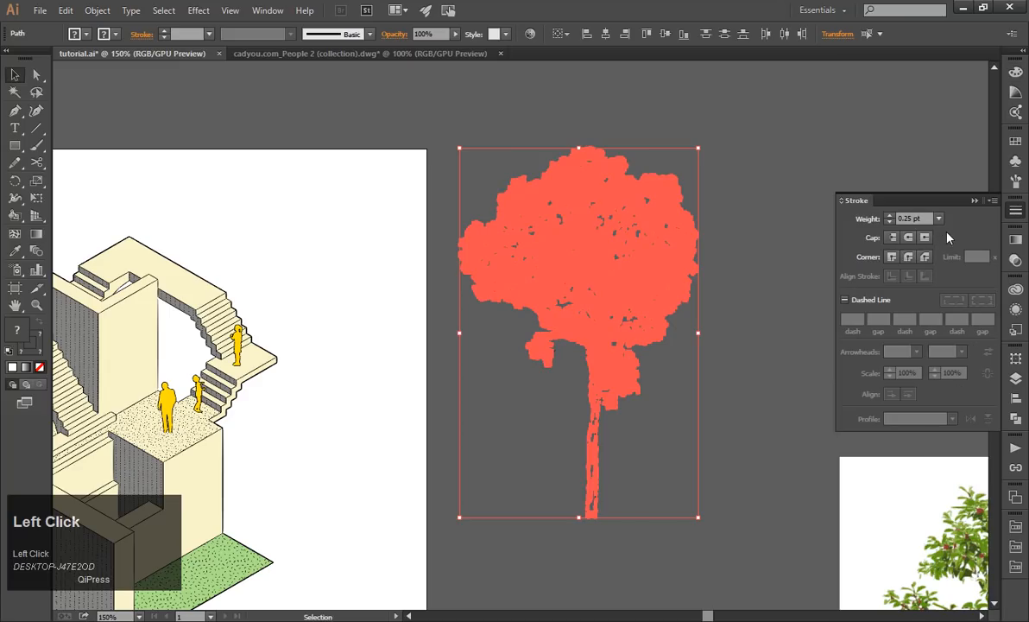
key(ctrl+shift+a)
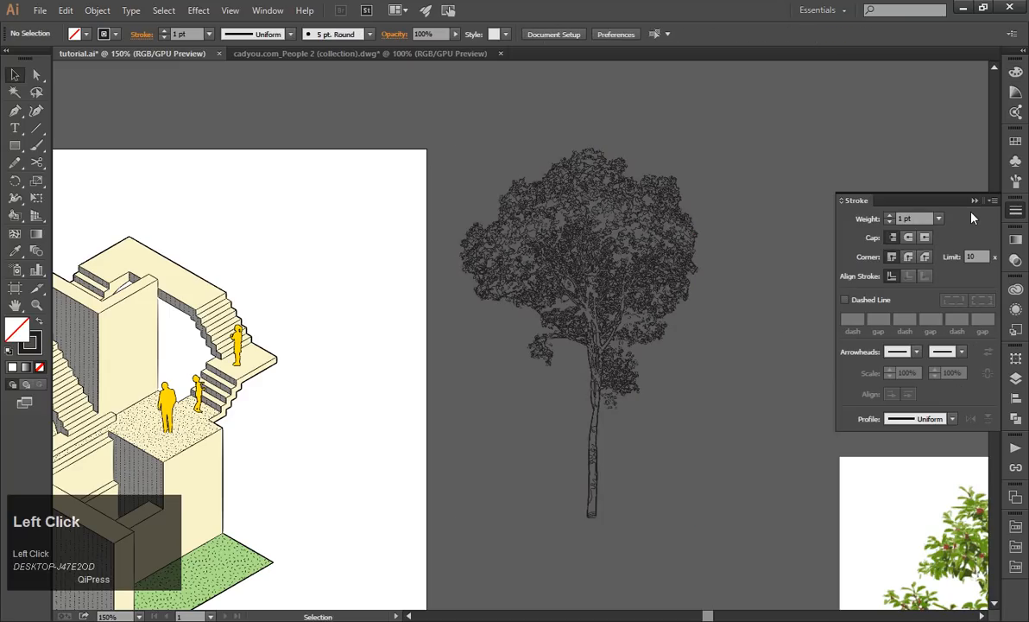
Group all the outlined tree's paths into one object.
drag(414, 123, 740, 570)
key(ctrl+g)
click(715, 466)
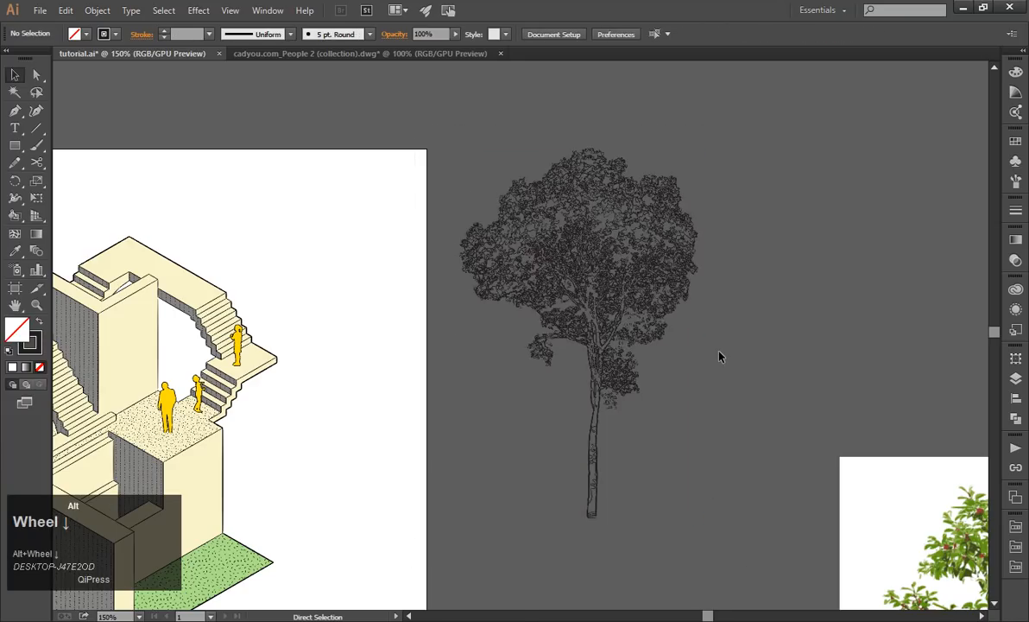
Move the outlined tree group onto the staircase drawing and scale it down to about 44.6 by 69.3 mm.
scroll(721, 357, down, 1)
drag(640, 342, 378, 371)
click(493, 385)
drag(922, 484, 665, 260)
scroll(414, 301, up, 1)
click(412, 309)
drag(425, 247, 456, 400)
click(466, 404)
Delete the 03.png tree image and move the outlined tree so its trunk stands on the green lawn.
click(720, 349)
scroll(722, 348, down, 2)
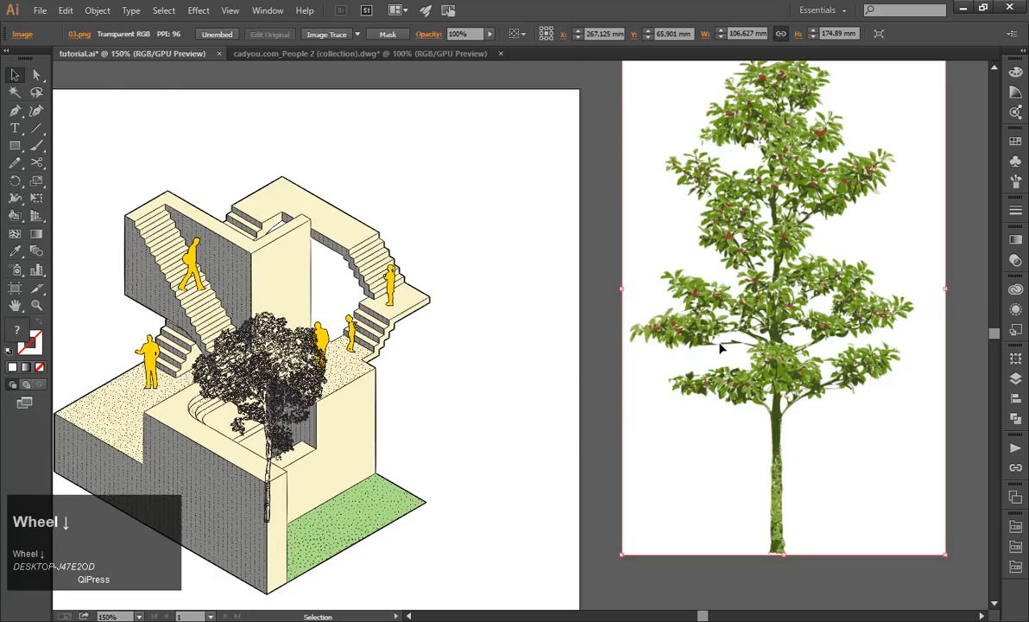
key(Delete)
drag(301, 344, 360, 355)
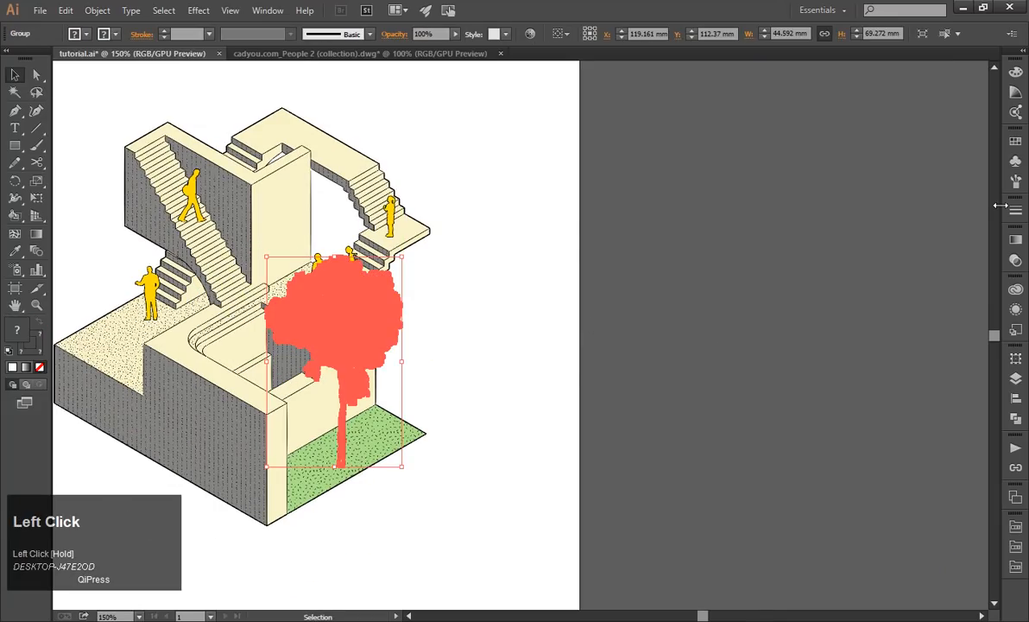
Lower the outlined tree group's opacity to 54% and move it about 3 mm left and 2 mm down.
click(1016, 261)
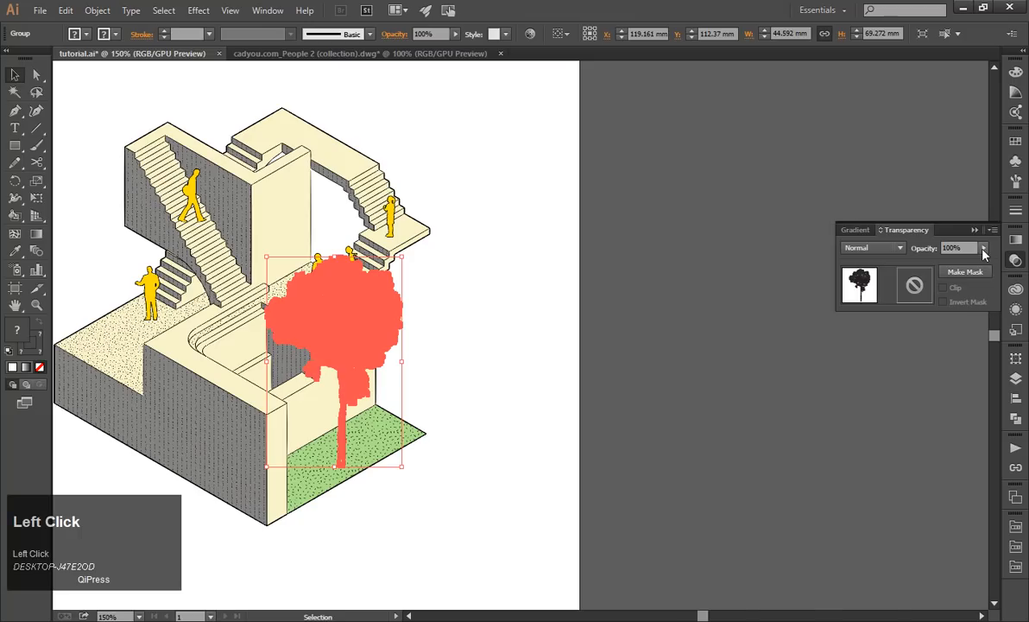
mouse_move(983, 249)
mouse_down()
mouse_move(949, 263)
mouse_move(988, 265)
mouse_up()
click(268, 10)
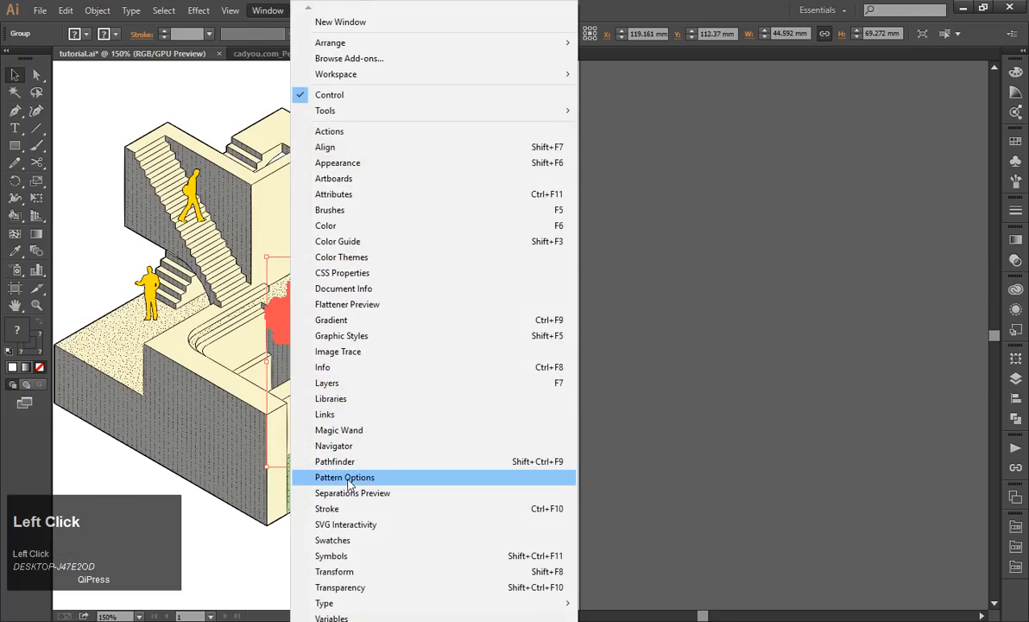
click(328, 588)
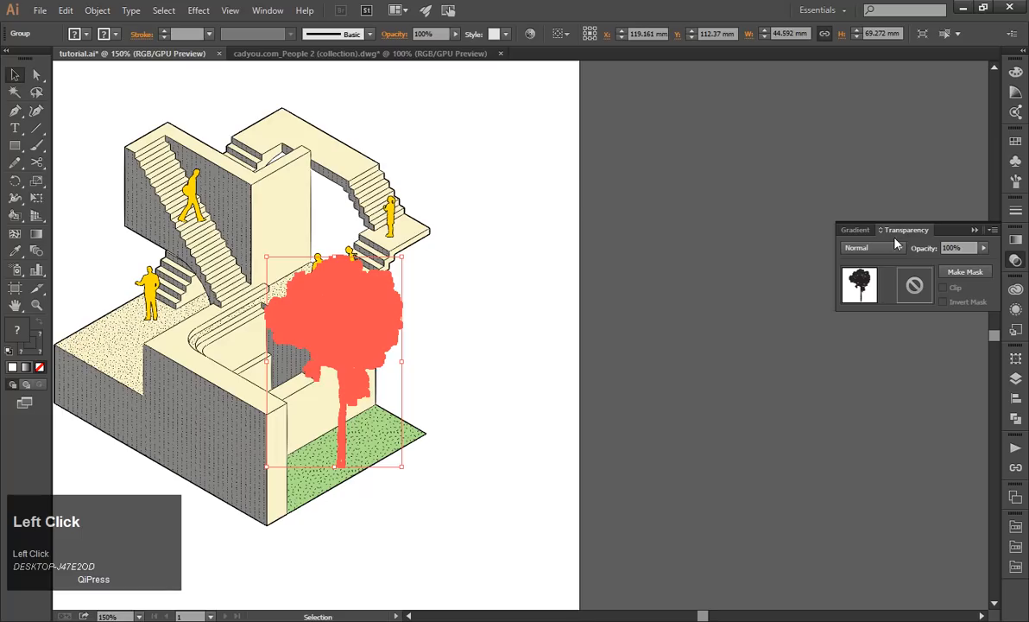
click(983, 248)
drag(981, 262, 956, 260)
click(440, 307)
scroll(111, 334, down, 2)
scroll(117, 337, up, 4)
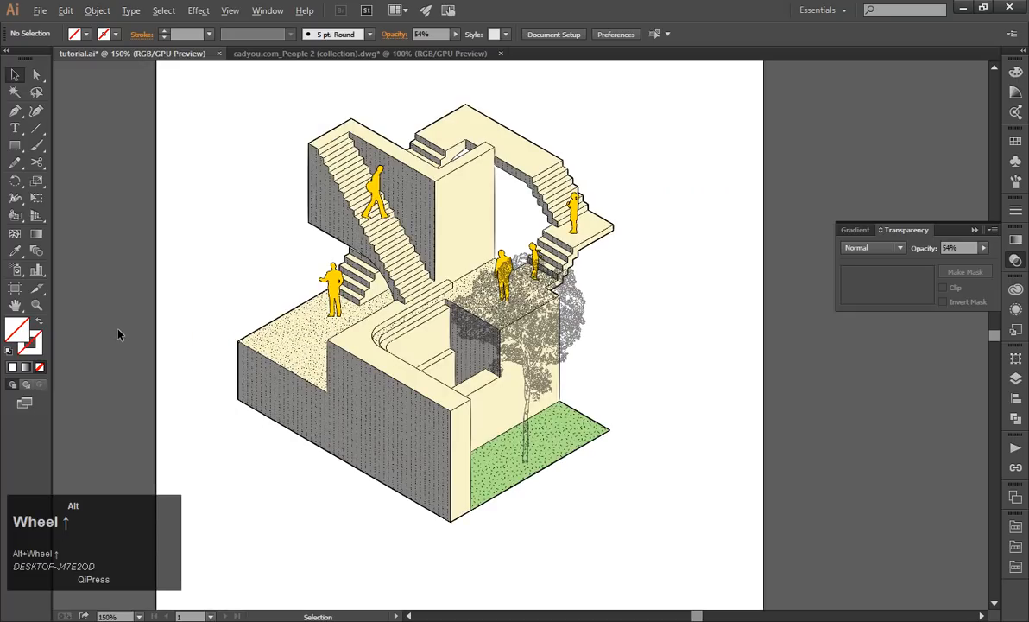
drag(528, 361, 680, 343)
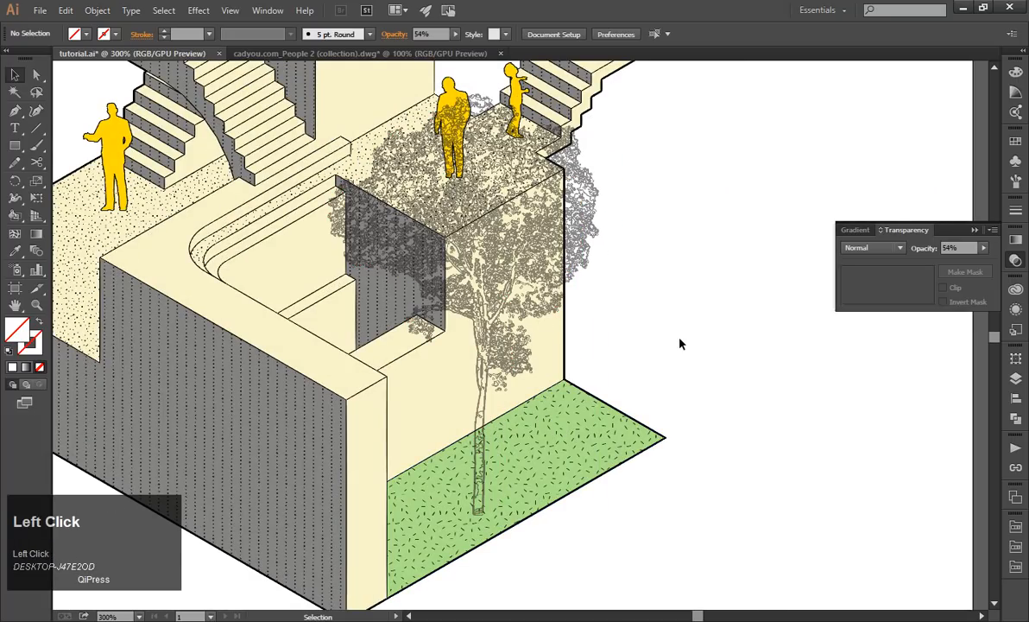
scroll(680, 345, down, 1)
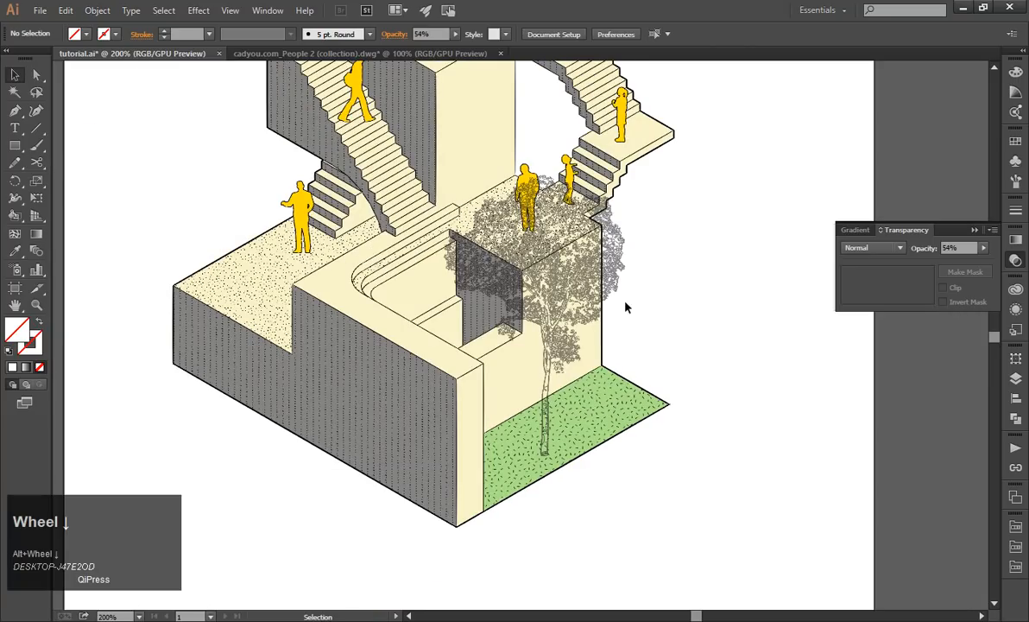
Hide Layer 2 and show it again to check which objects it holds.
click(593, 283)
click(1017, 379)
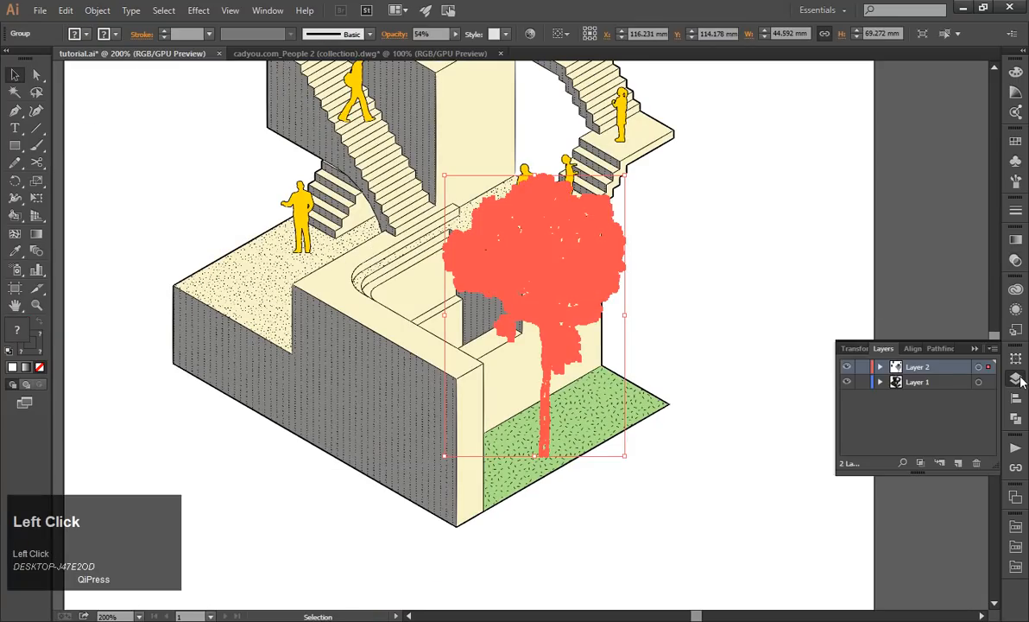
click(848, 367)
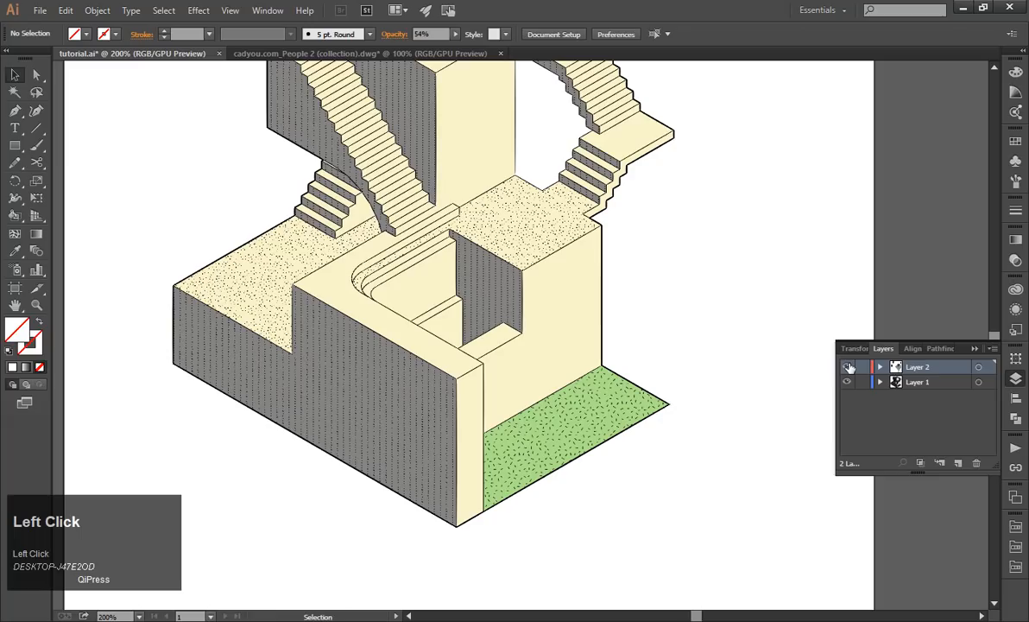
click(848, 367)
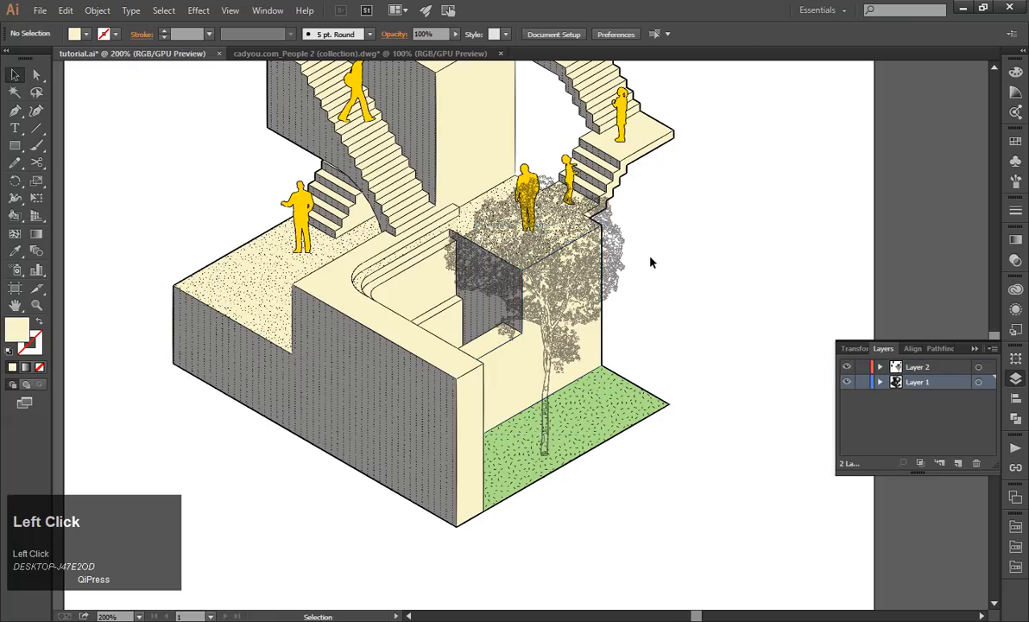
Set the outlined tree group's stroke weight to 0.1 pt.
click(618, 250)
click(1015, 210)
click(920, 218)
text(0)
key(Escape)
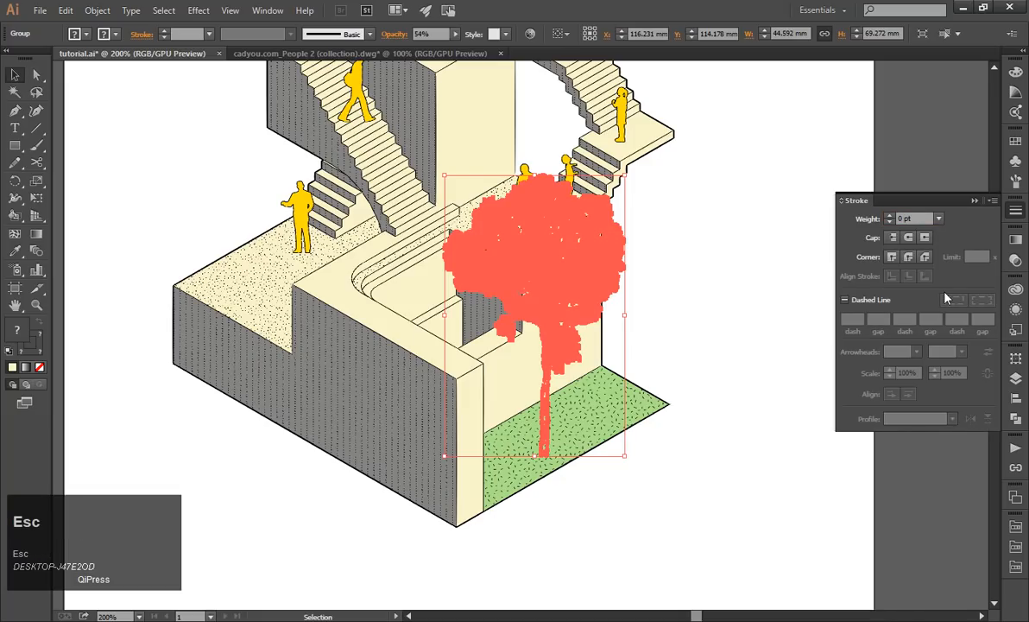
click(653, 269)
key(Escape)
click(620, 262)
click(915, 218)
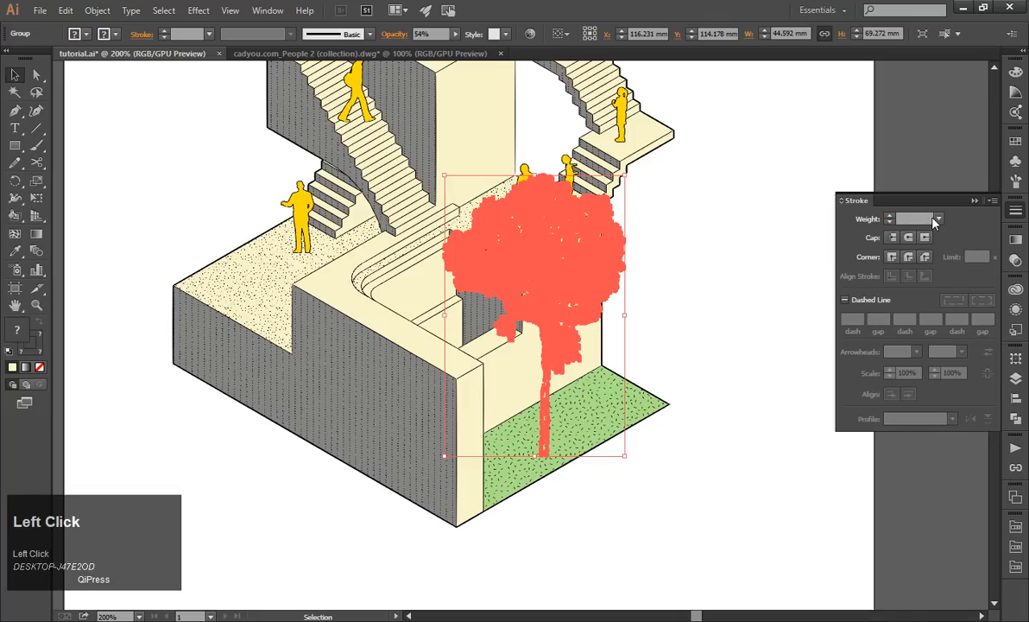
text(0.1)
key(Return)
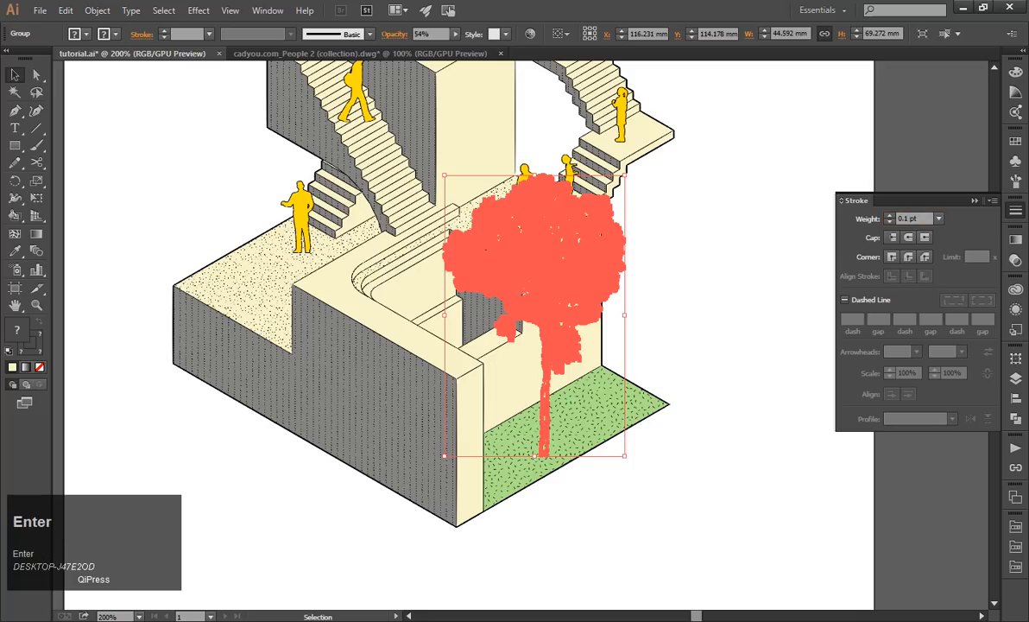
Raise the outlined tree group's opacity to 100%.
click(1018, 272)
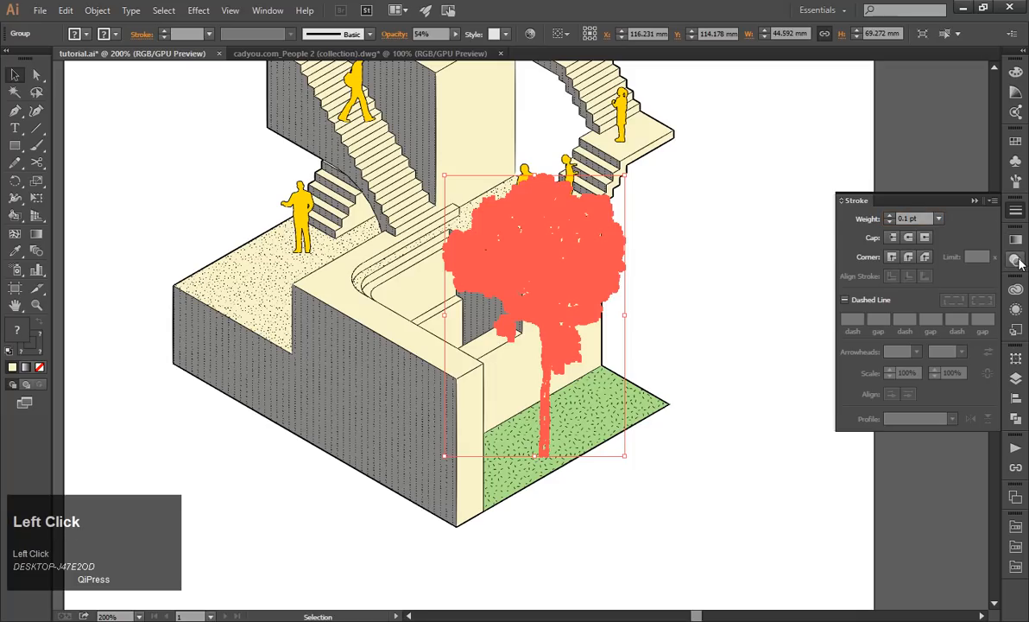
click(1016, 260)
click(984, 248)
click(980, 264)
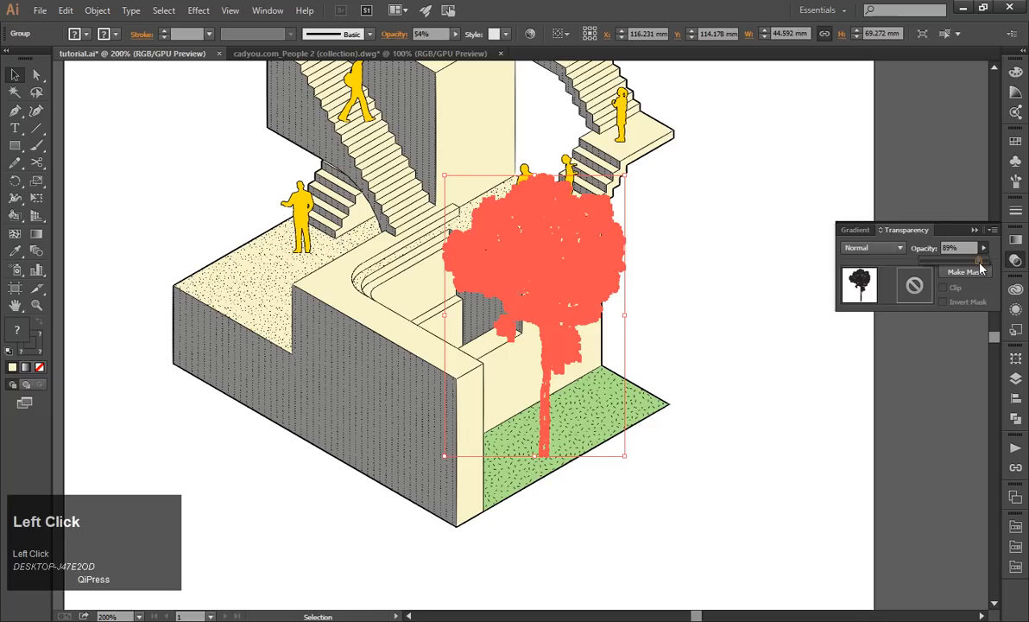
click(762, 308)
key(Escape)
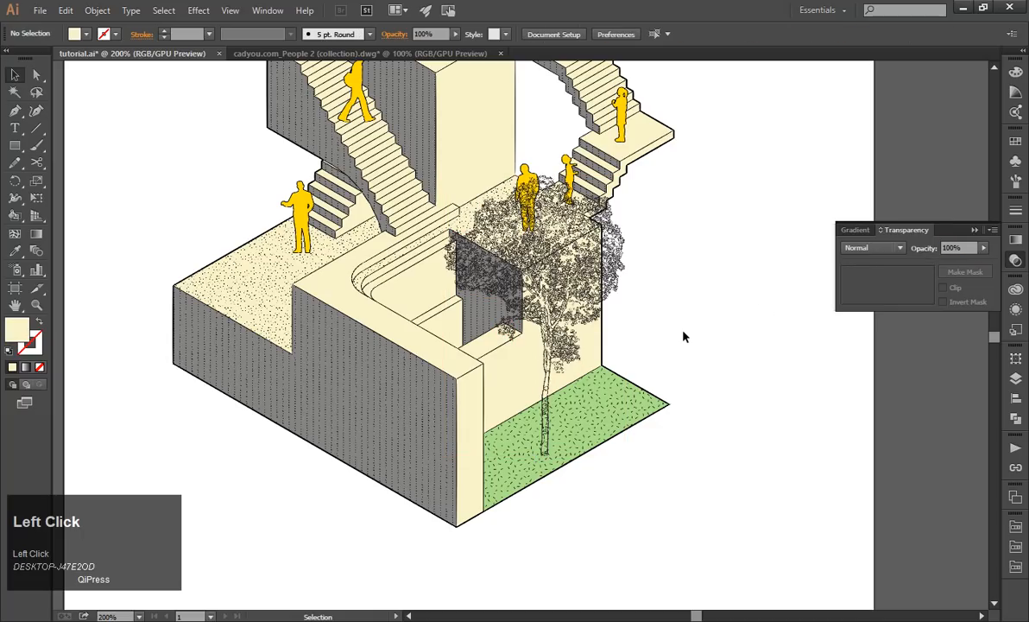
scroll(706, 356, down, 1)
scroll(713, 361, up, 1)
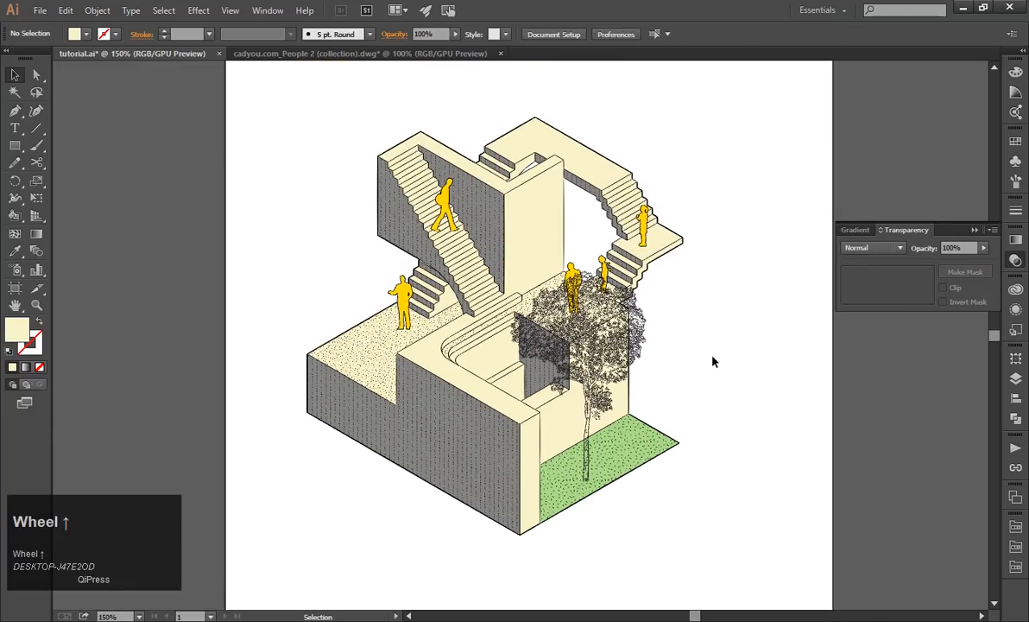
Move the outlined tree toward the lawn's far corner and scale it down to fit below the upper terrace figures.
drag(579, 383, 729, 351)
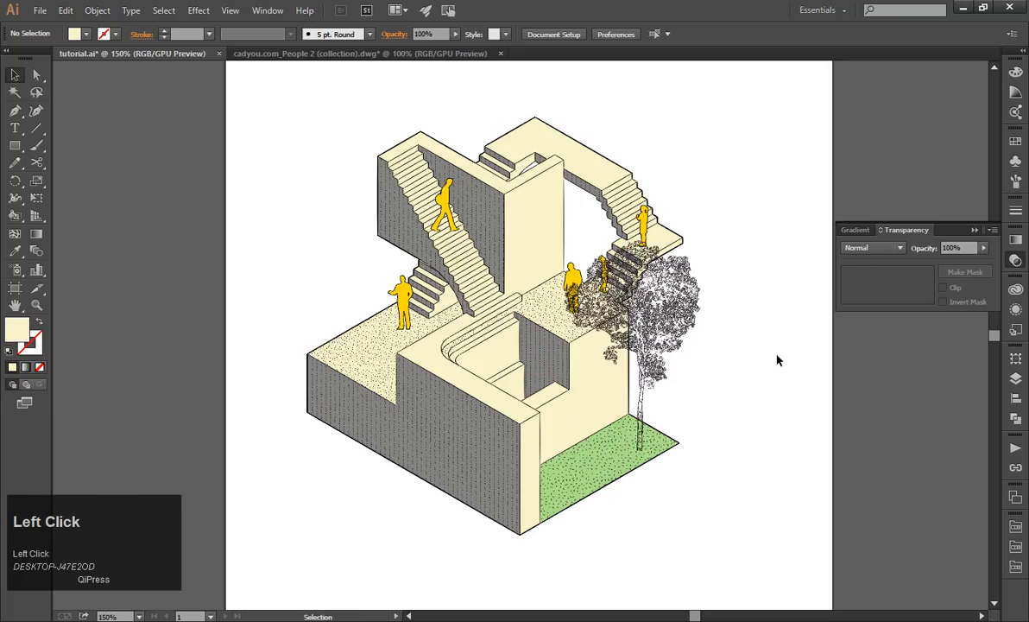
scroll(558, 269, up, 1)
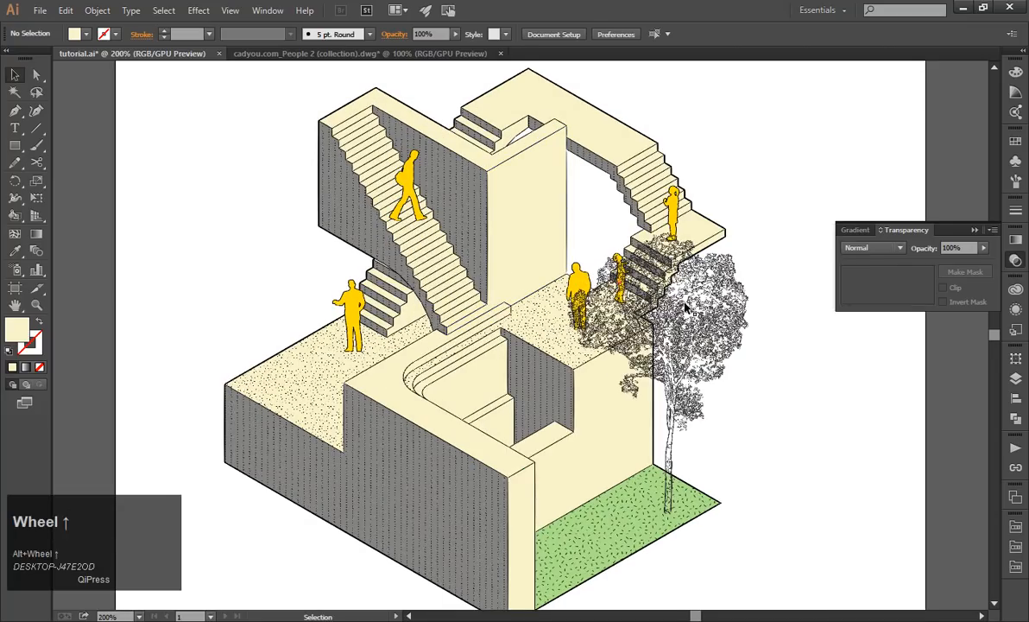
click(730, 259)
drag(749, 234, 784, 369)
click(729, 340)
scroll(729, 341, down, 1)
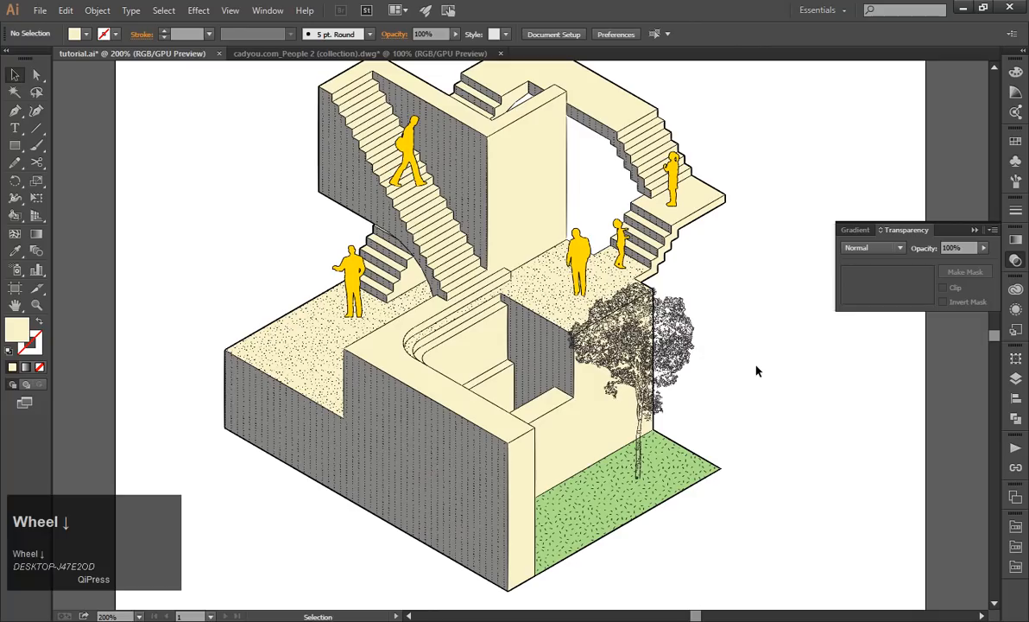
Move the scaled-down tree closer to the middle of the green lawn.
click(684, 351)
drag(684, 353, 771, 391)
click(788, 390)
scroll(789, 389, down, 1)
click(772, 391)
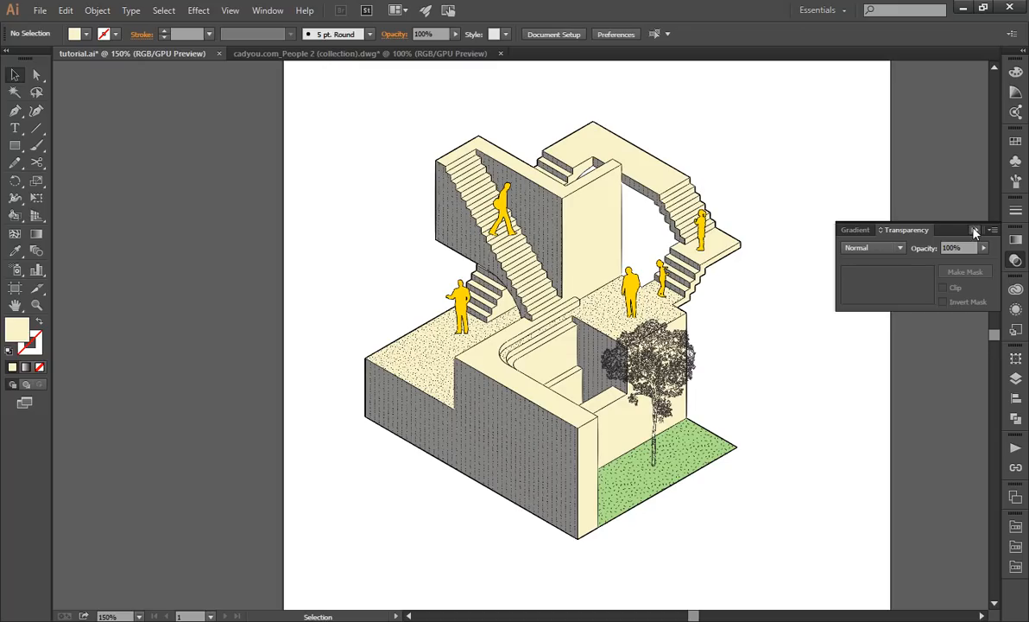
Enlarge the outlined tree group slightly, keeping its trunk on the lawn.
scroll(597, 397, down, 3)
scroll(619, 383, up, 3)
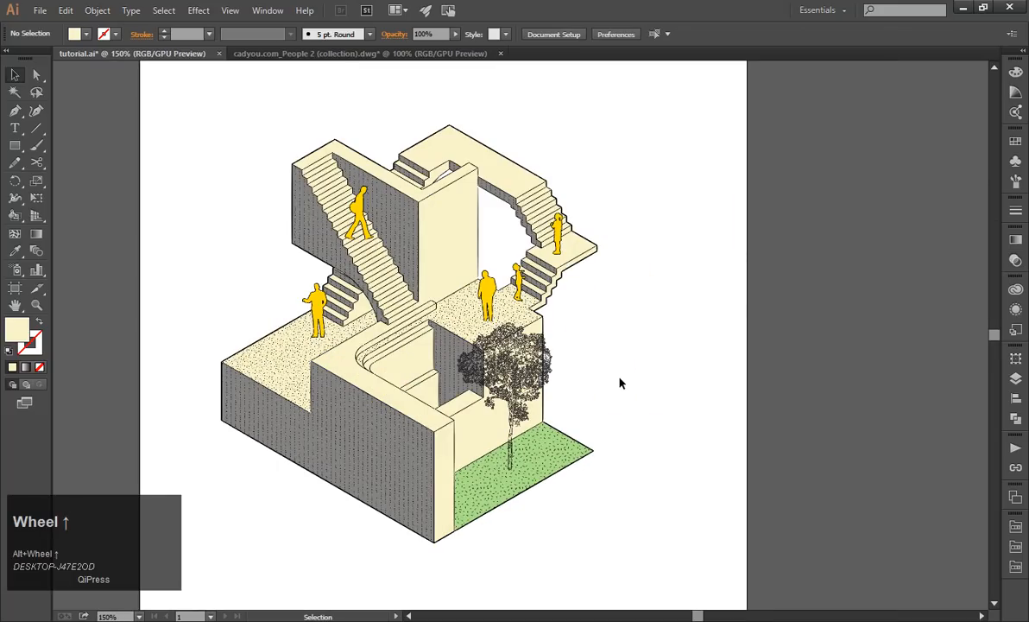
scroll(619, 382, down, 2)
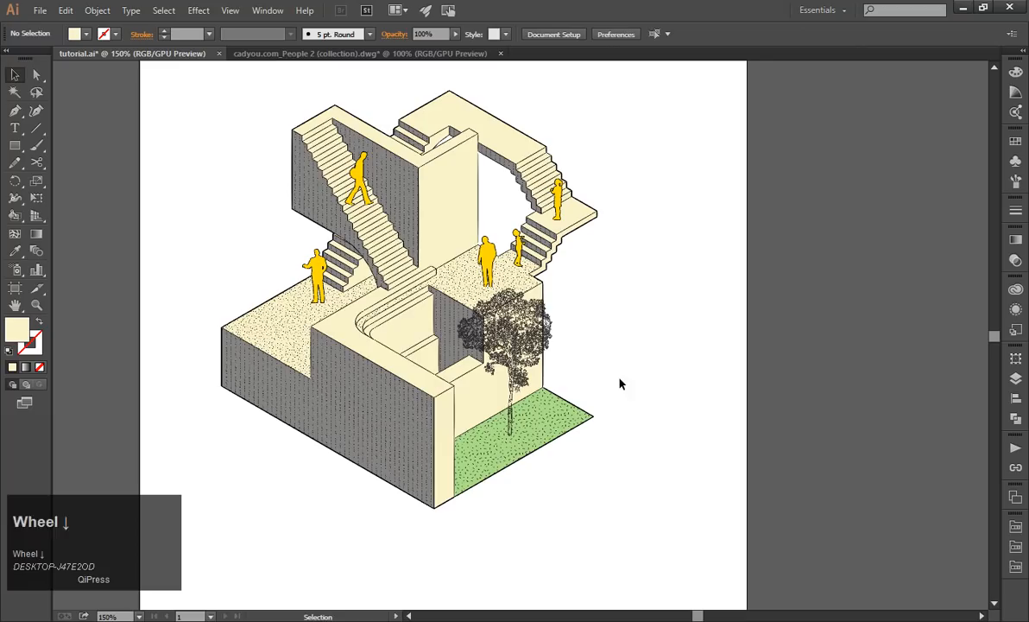
scroll(554, 367, down, 1)
scroll(540, 360, up, 2)
click(538, 361)
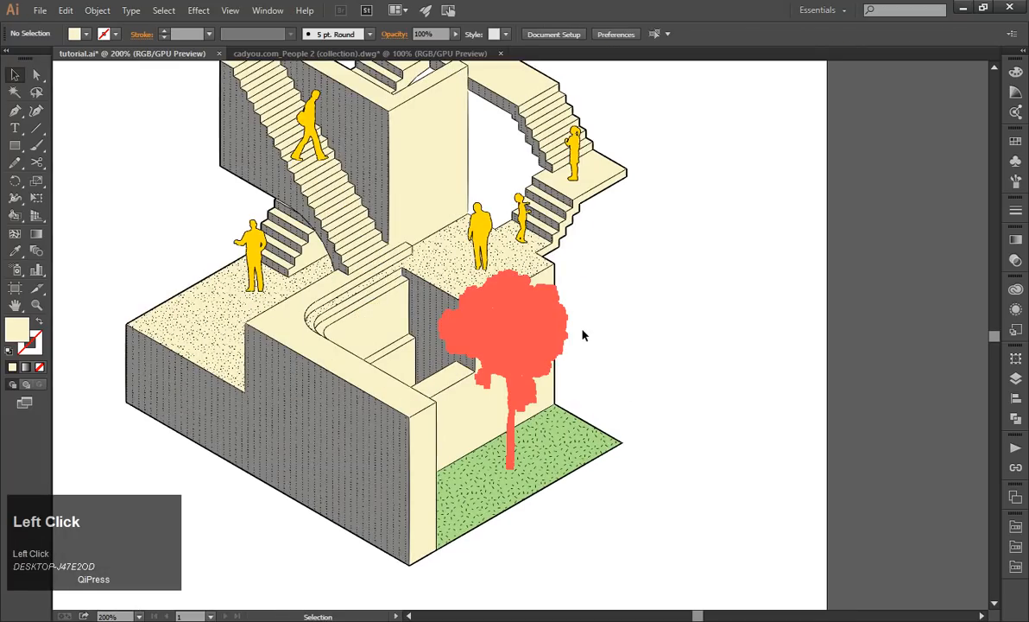
drag(567, 275, 686, 297)
click(686, 300)
Inspect the outlined tree's line work up close and delete the tree from the drawing.
scroll(686, 302, up, 2)
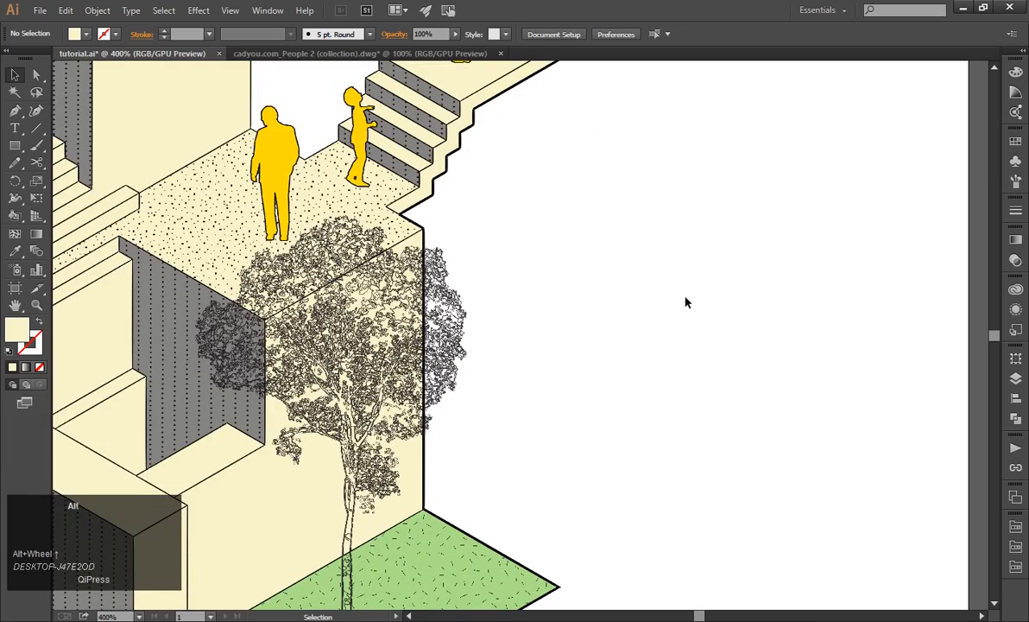
scroll(545, 436, up, 4)
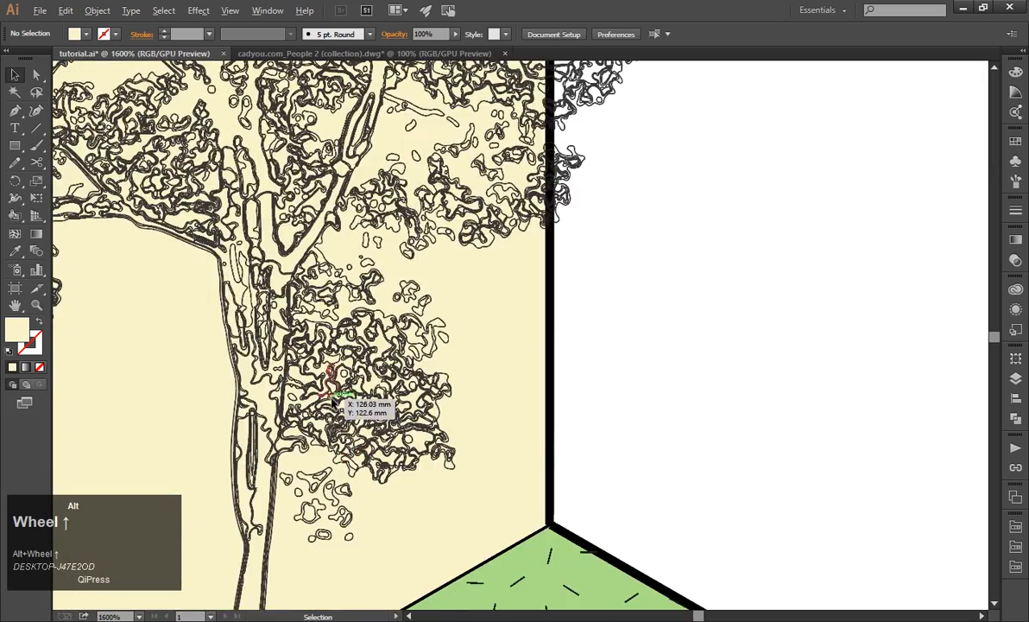
scroll(331, 401, up, 2)
scroll(478, 355, down, 5)
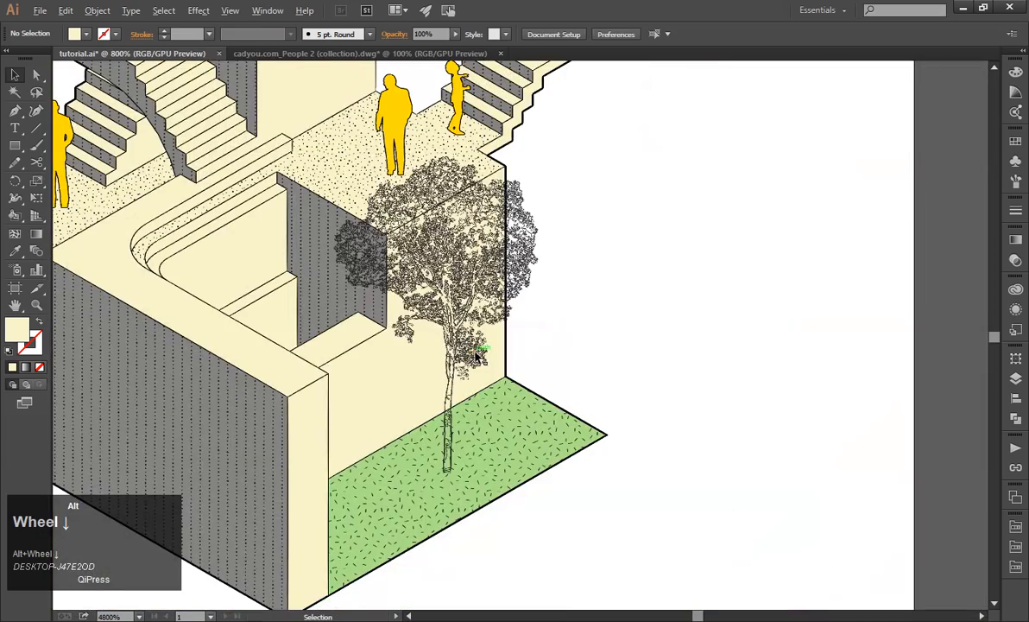
click(509, 259)
key(Delete)
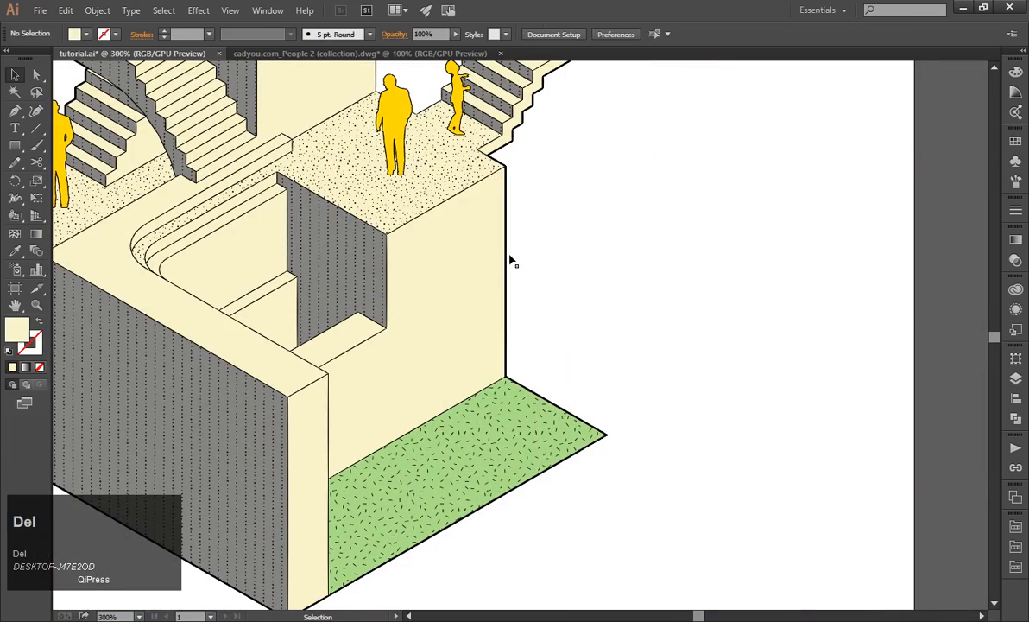
key(alt+Tab)
click(346, 100)
drag(345, 100, 218, 231)
key(alt+Tab)
Place the 03.png tree image from the trees folder beside the staircase drawing.
click(39, 11)
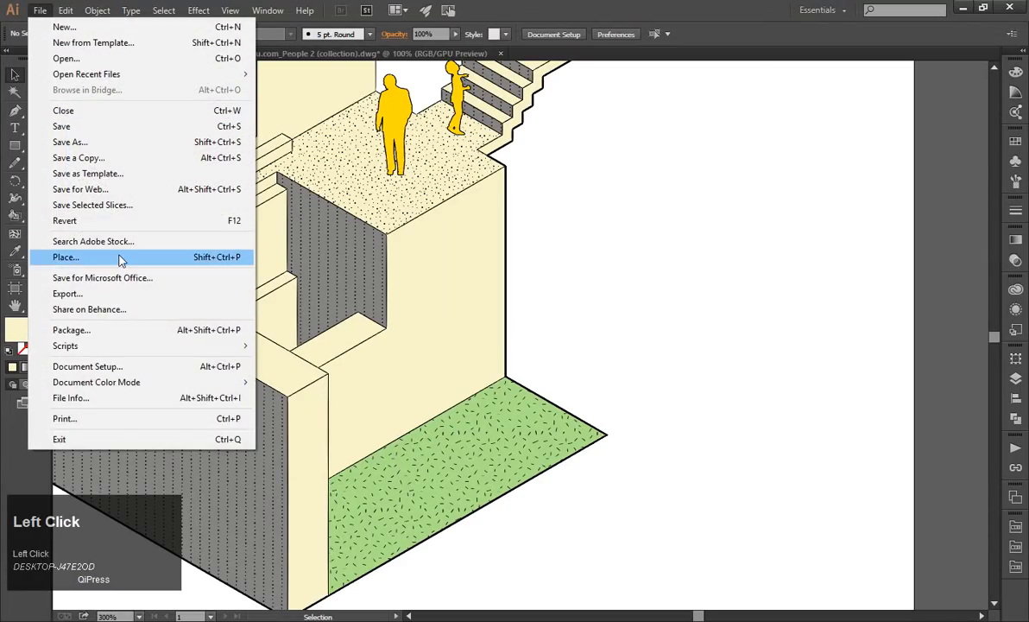
click(122, 257)
click(336, 130)
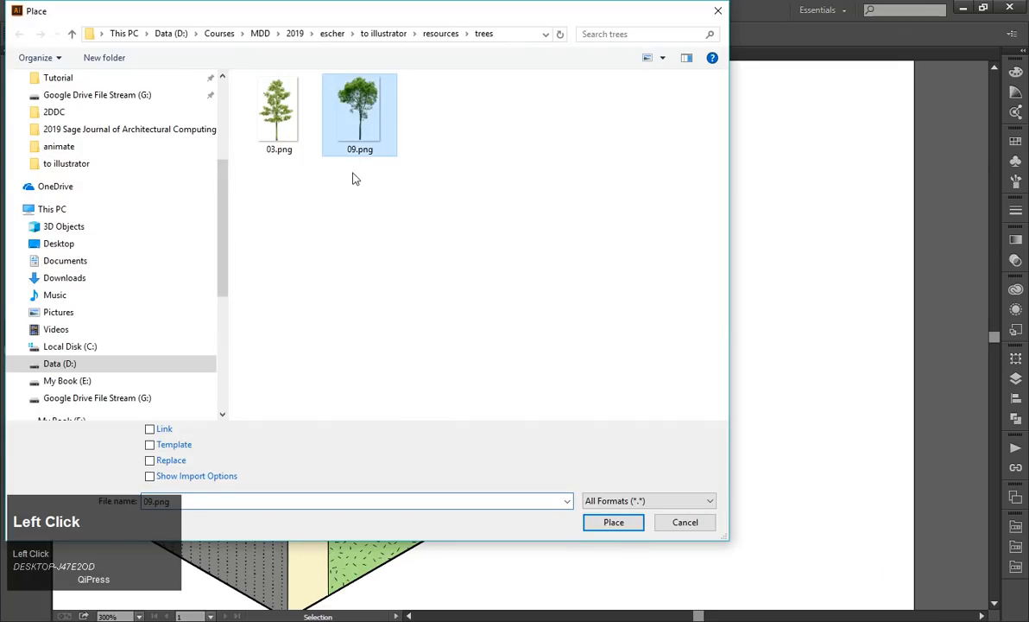
click(276, 109)
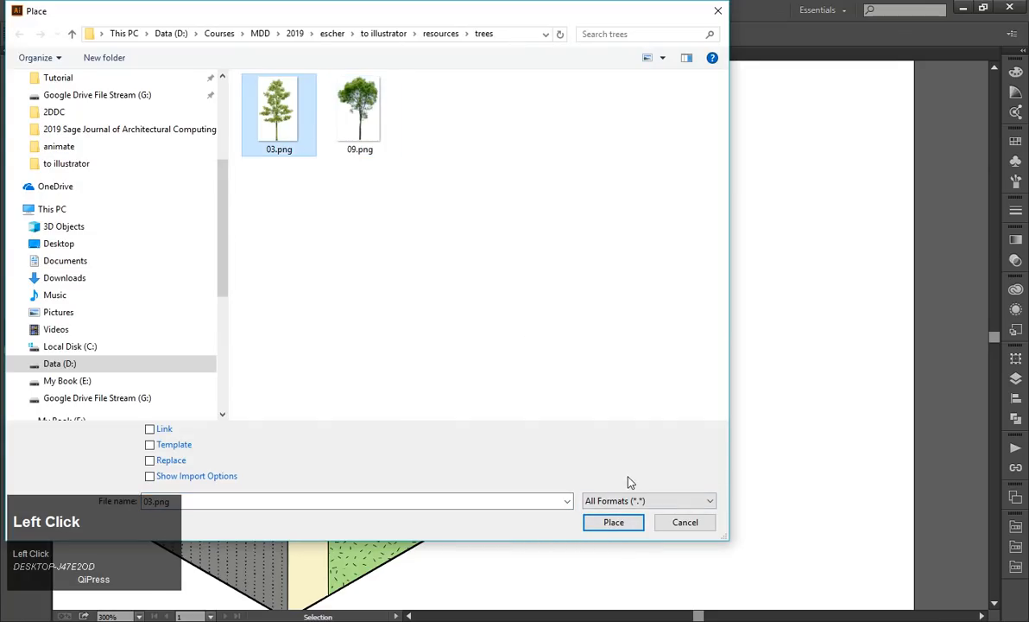
click(614, 523)
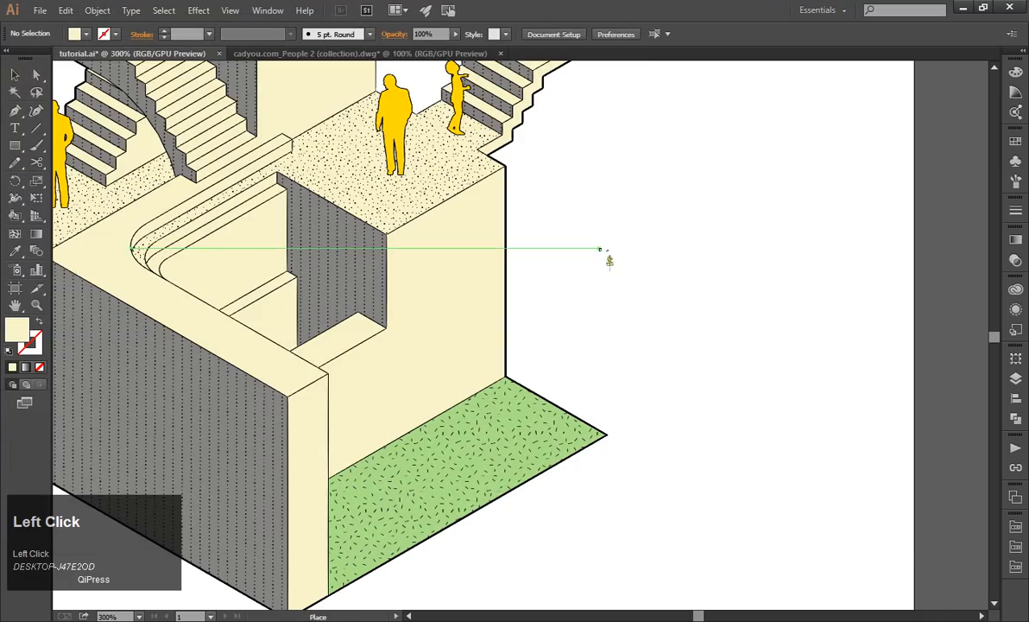
click(600, 246)
Scale the placed tree image down to about 58.6 by 96.1 mm and move it next to the lawn.
scroll(600, 247, down, 3)
scroll(819, 379, up, 1)
drag(705, 356, 815, 137)
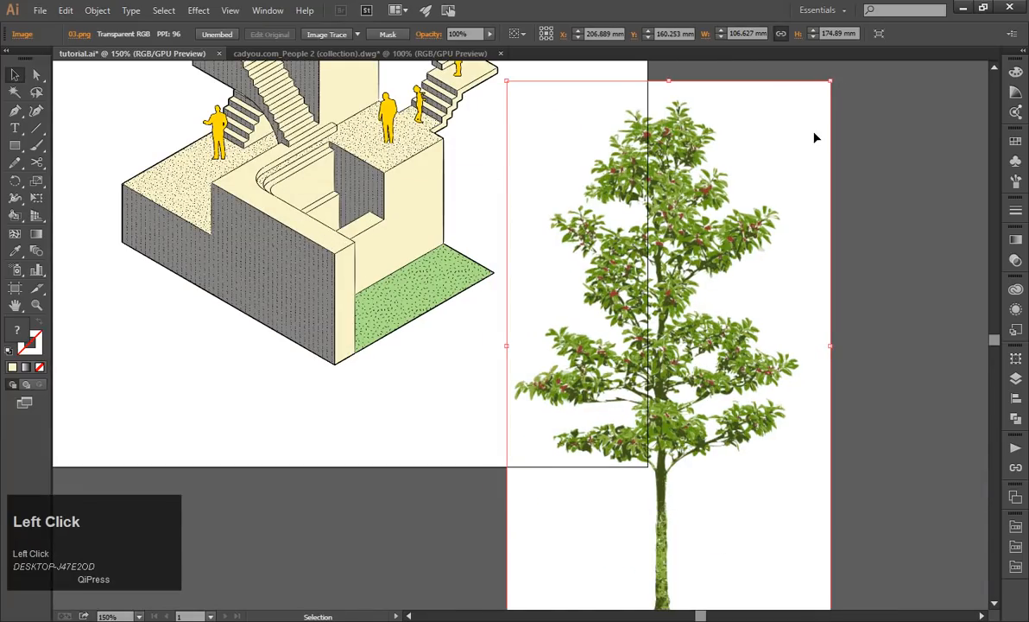
drag(832, 87, 685, 317)
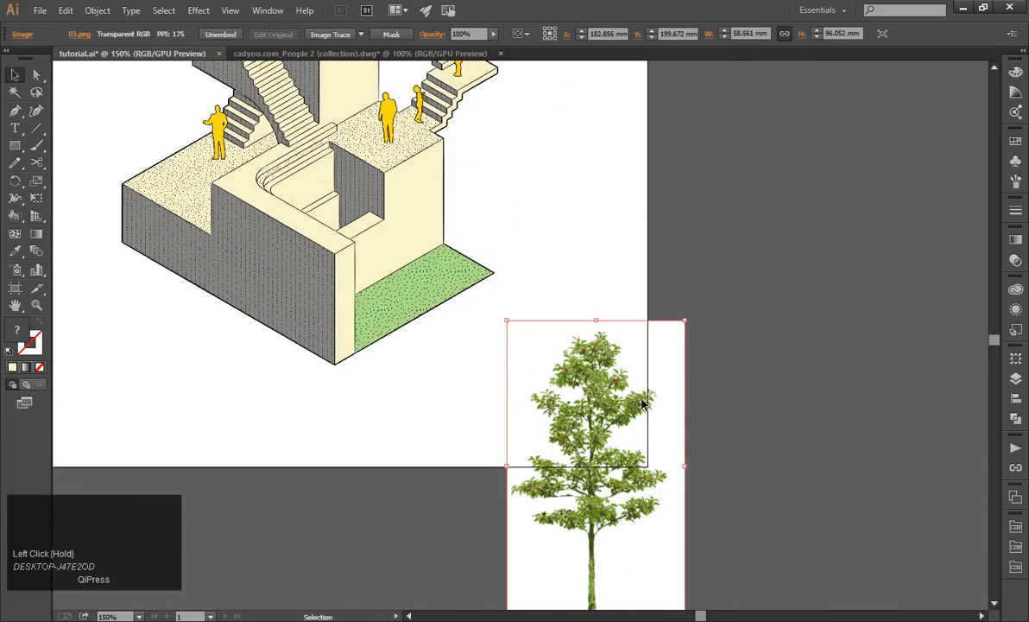
drag(645, 402, 625, 196)
Trace the placed tree image with the 6 Colors preset and move the tracing further away from the lawn.
click(361, 35)
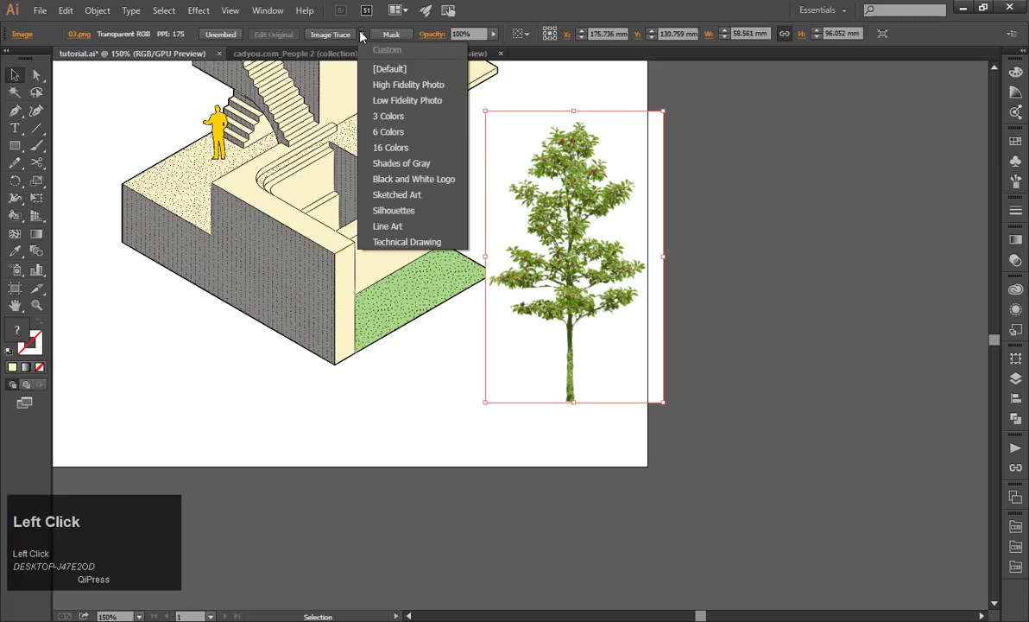
click(397, 138)
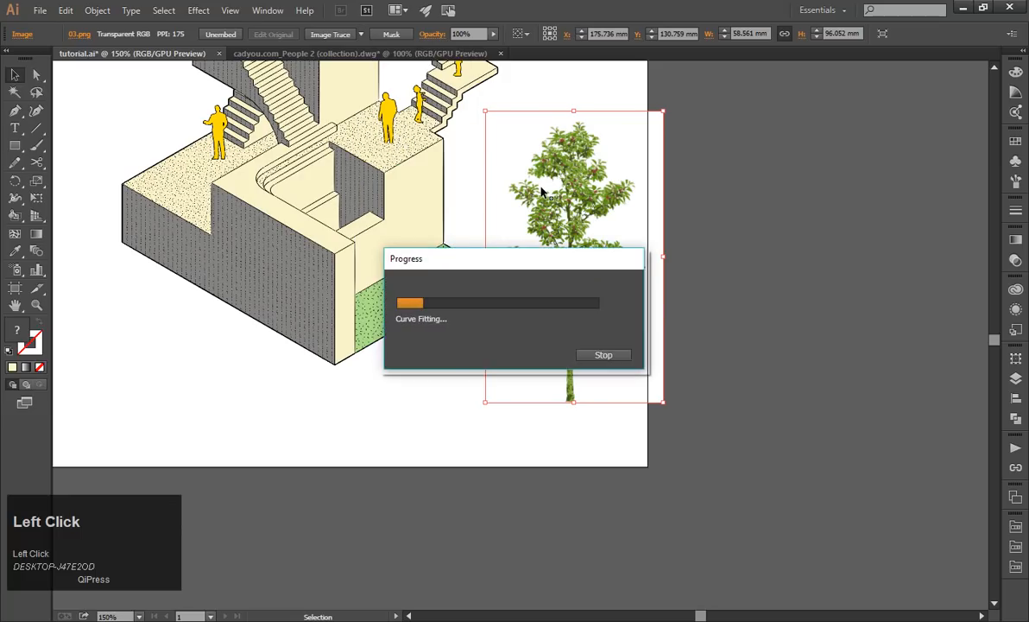
alt+scroll(615, 201, up, 1)
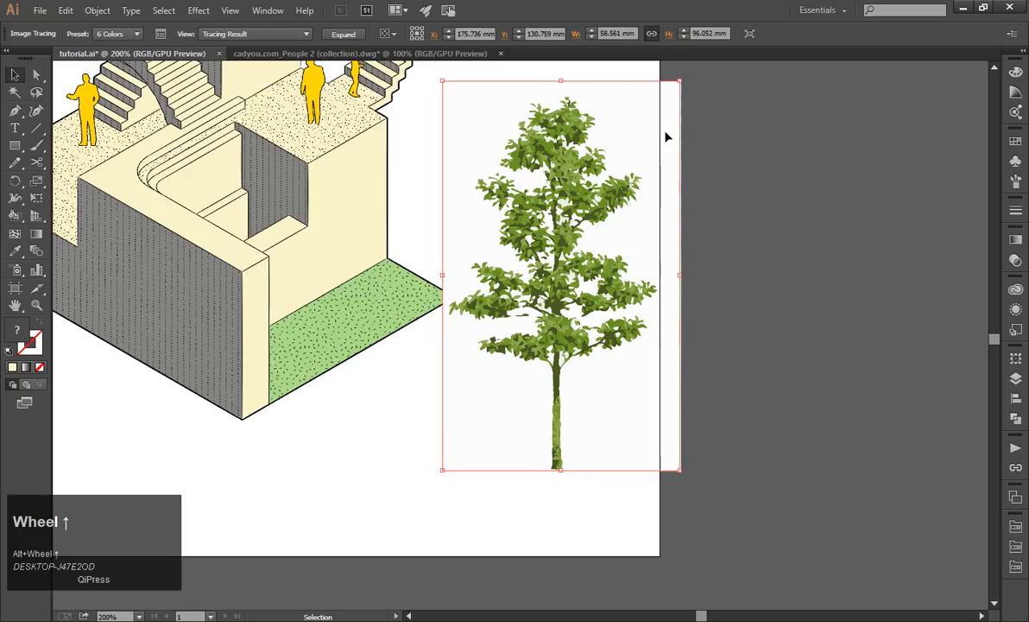
drag(613, 229, 713, 208)
Try to delete the background of the unexpanded tree tracing in isolation mode and undo the attempt.
double_click(712, 209)
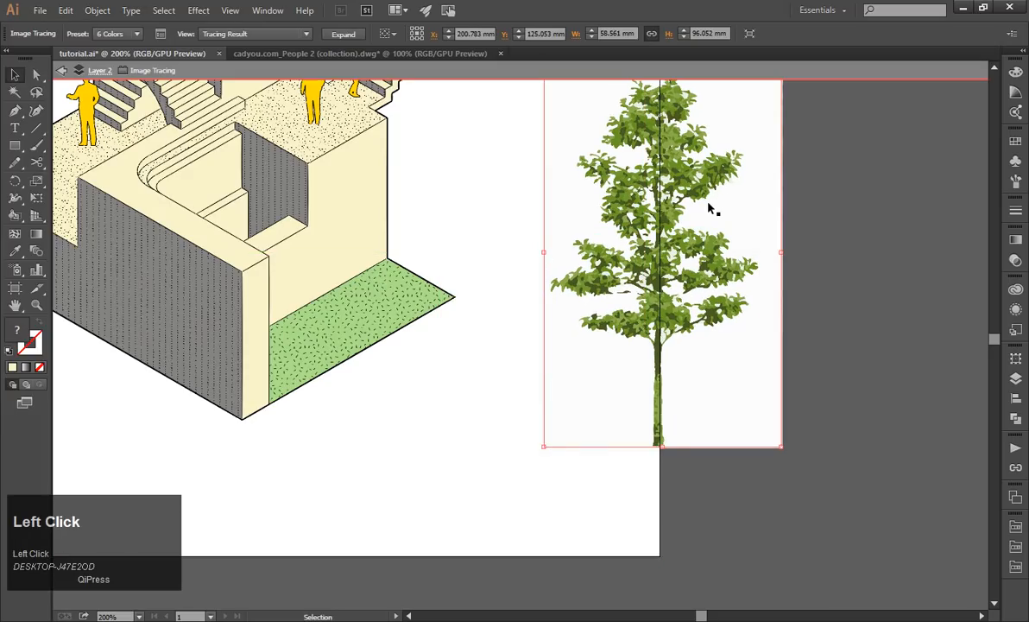
click(721, 223)
key(Delete)
key(Escape)
click(563, 274)
key(ctrl+z)
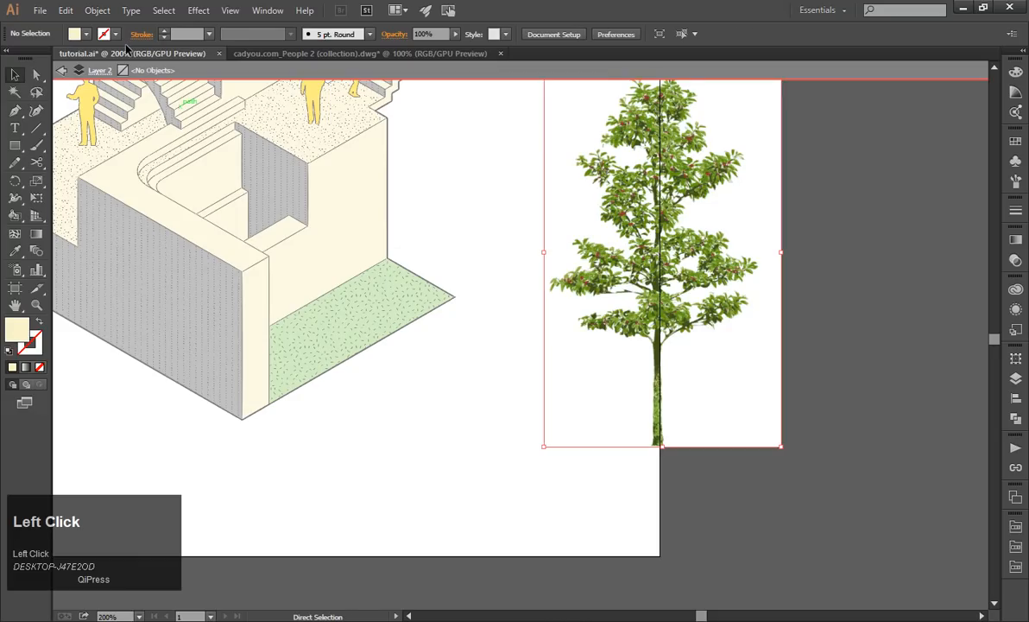
click(65, 70)
key(Escape)
click(811, 197)
Expand the tree tracing into vector paths and ungroup the result.
click(643, 263)
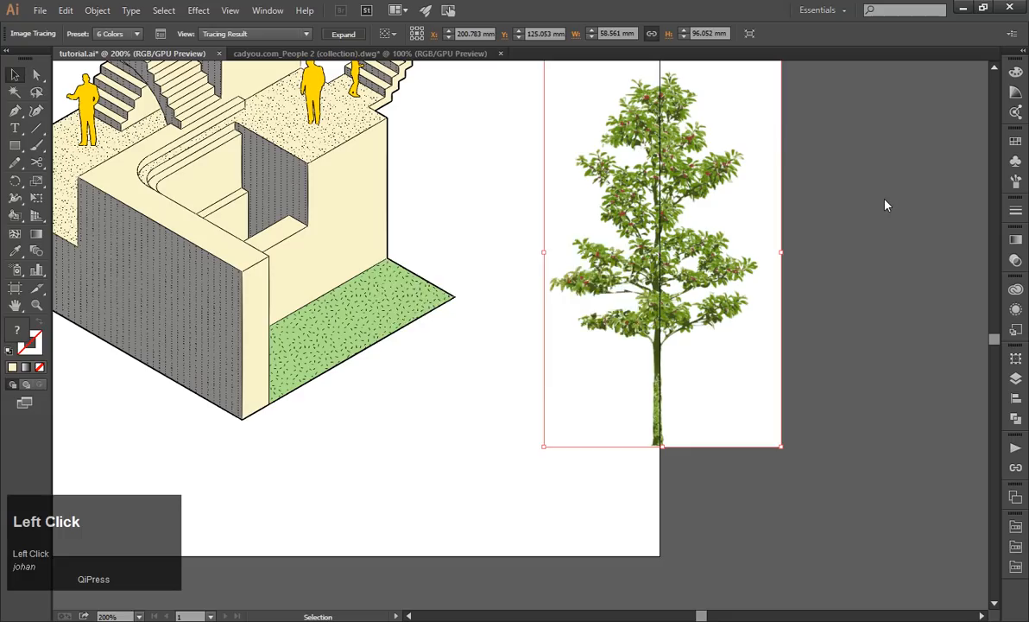
click(712, 229)
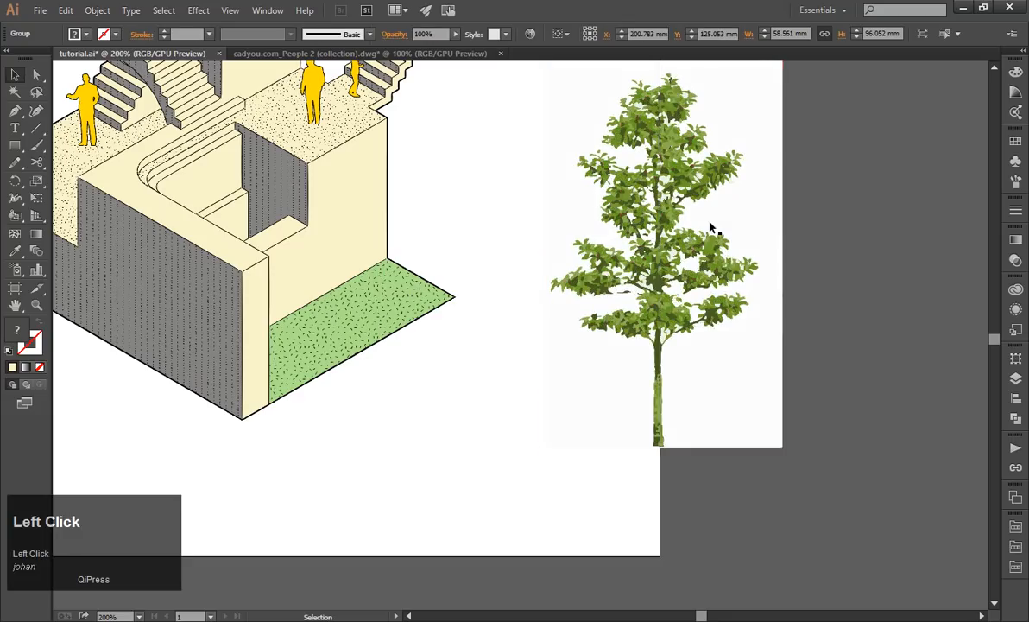
right_click(714, 225)
click(751, 305)
Delete the traced tree's background rectangle and every white patch in the foliage that shares the same fill color.
click(681, 193)
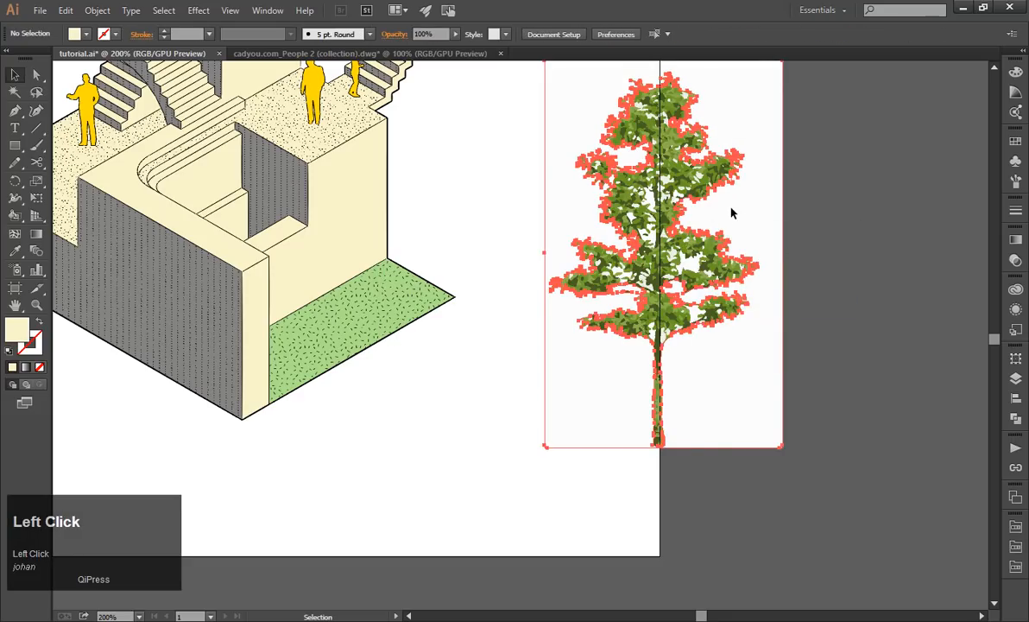
key(Delete)
click(684, 262)
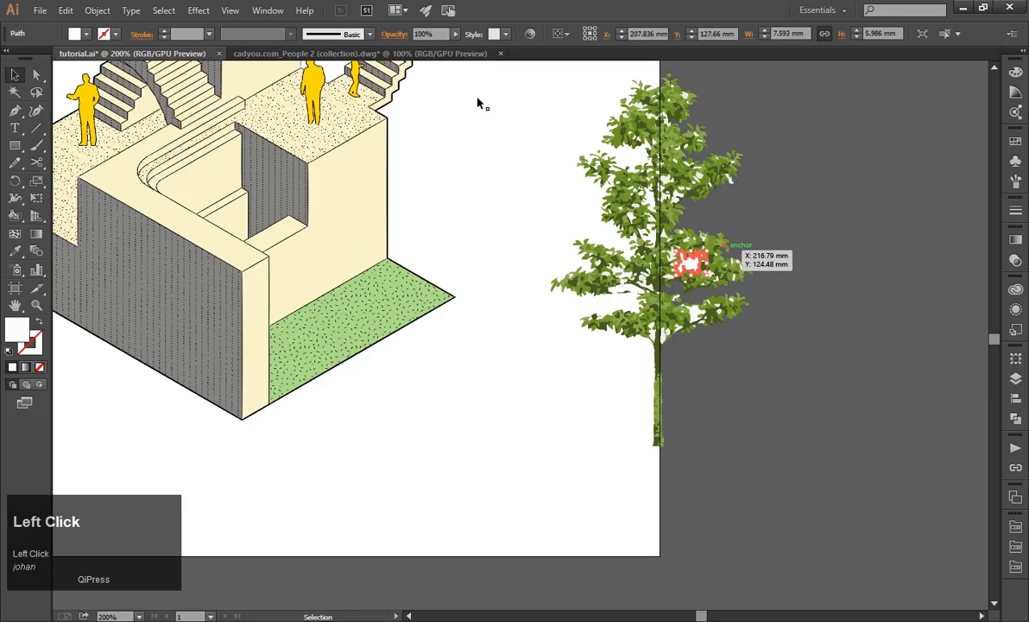
click(163, 10)
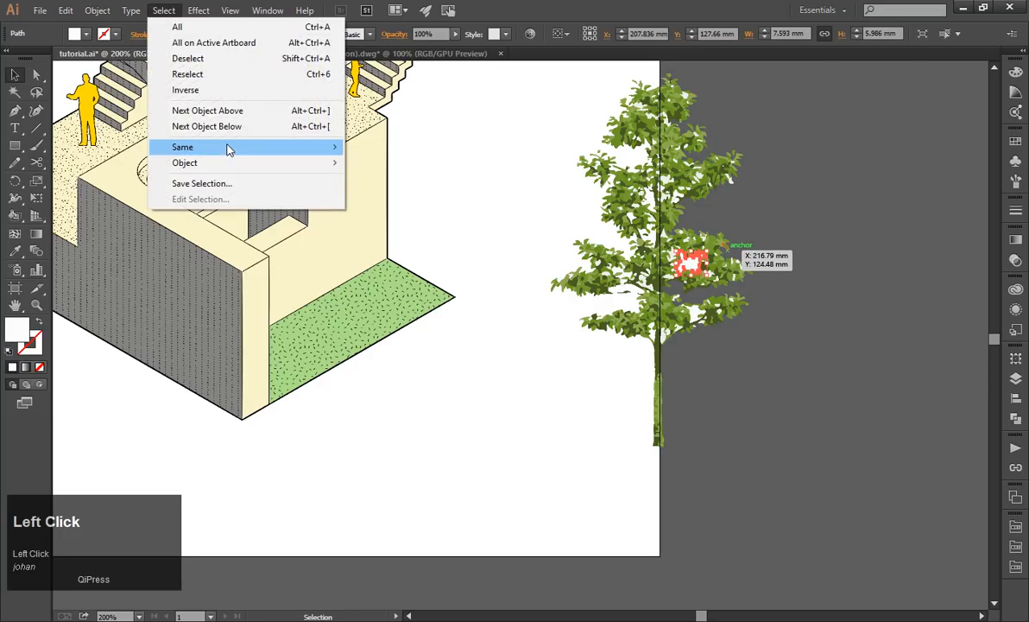
mouse_move(246, 152)
click(405, 207)
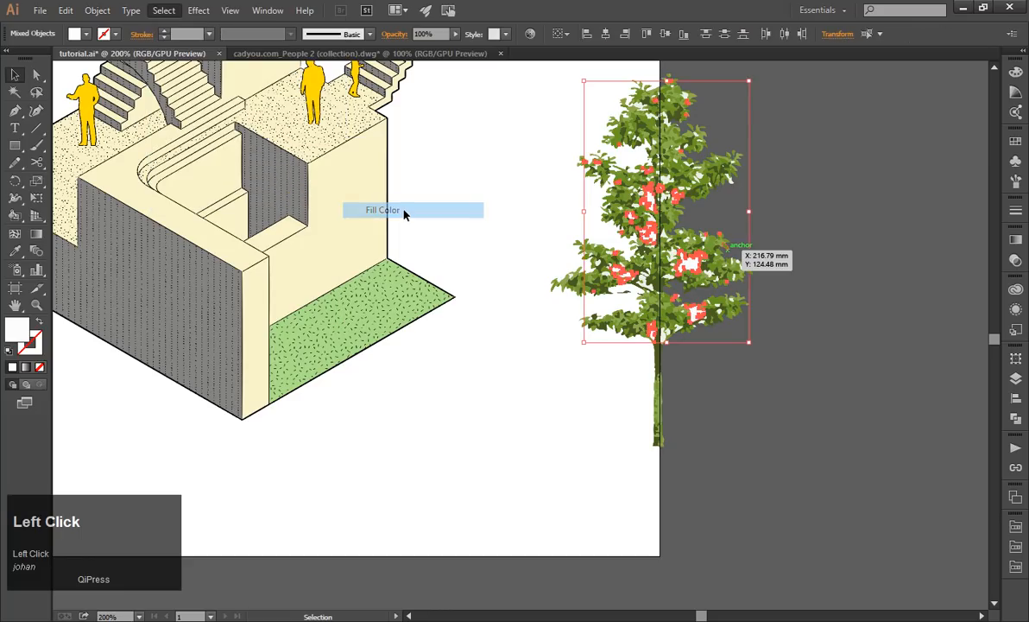
key(Delete)
Group the remaining tree shapes and move the tree onto the green lawn.
drag(531, 79, 809, 486)
key(ctrl+g)
click(786, 342)
drag(644, 263, 342, 145)
scroll(423, 137, up, 4)
scroll(422, 136, up, 1)
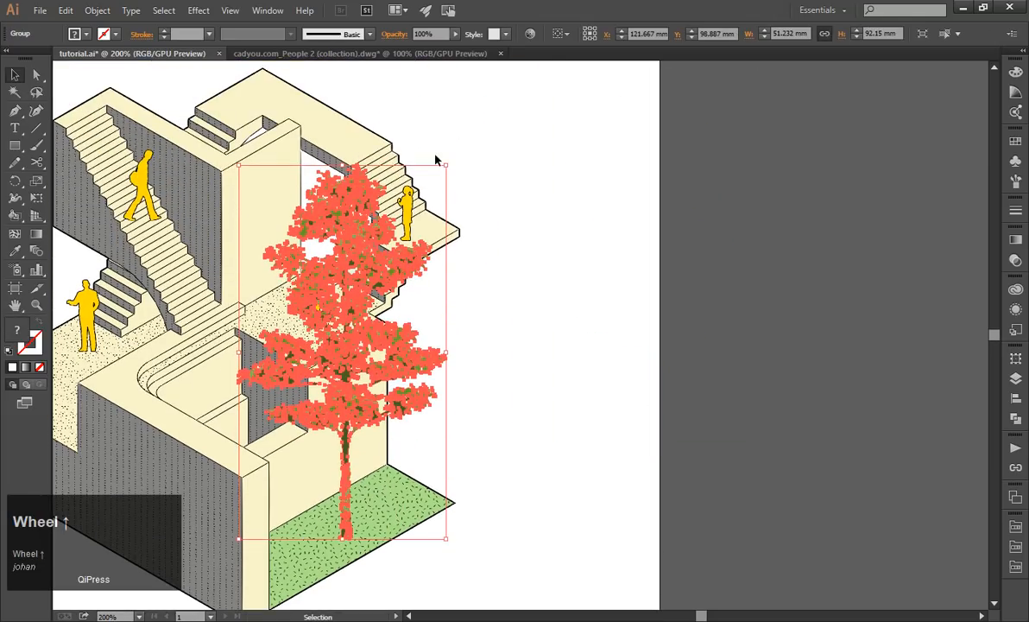
Scale the tree group down to about 31.2 by 56.2 mm and position its trunk on the lawn.
drag(446, 165, 364, 315)
click(380, 433)
scroll(375, 433, up, 1)
drag(357, 434, 451, 410)
click(614, 393)
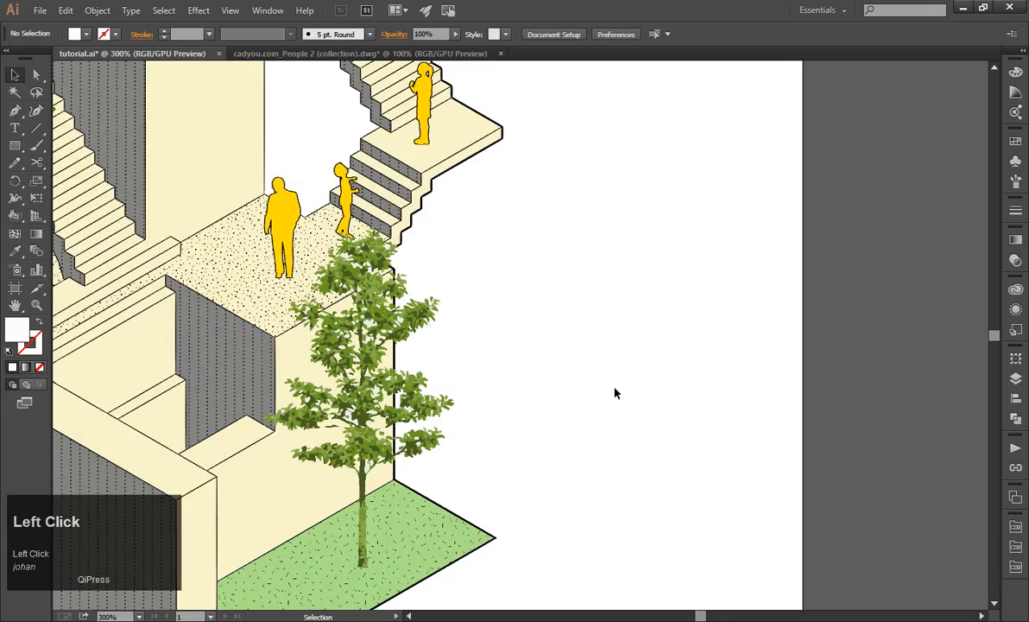
scroll(643, 369, down, 2)
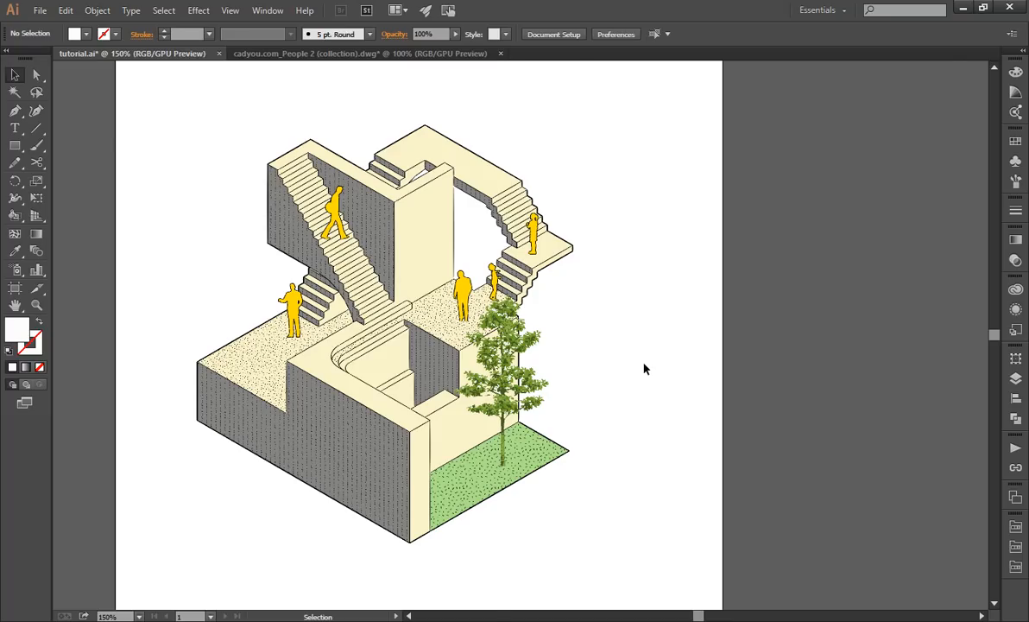
Fill the whole tree group with yellow #ffdb06 to match the people and review it in the drawing.
scroll(512, 354, up, 2)
click(544, 341)
double_click(17, 331)
click(42, 190)
click(163, 122)
drag(162, 111, 196, 46)
click(330, 57)
click(678, 325)
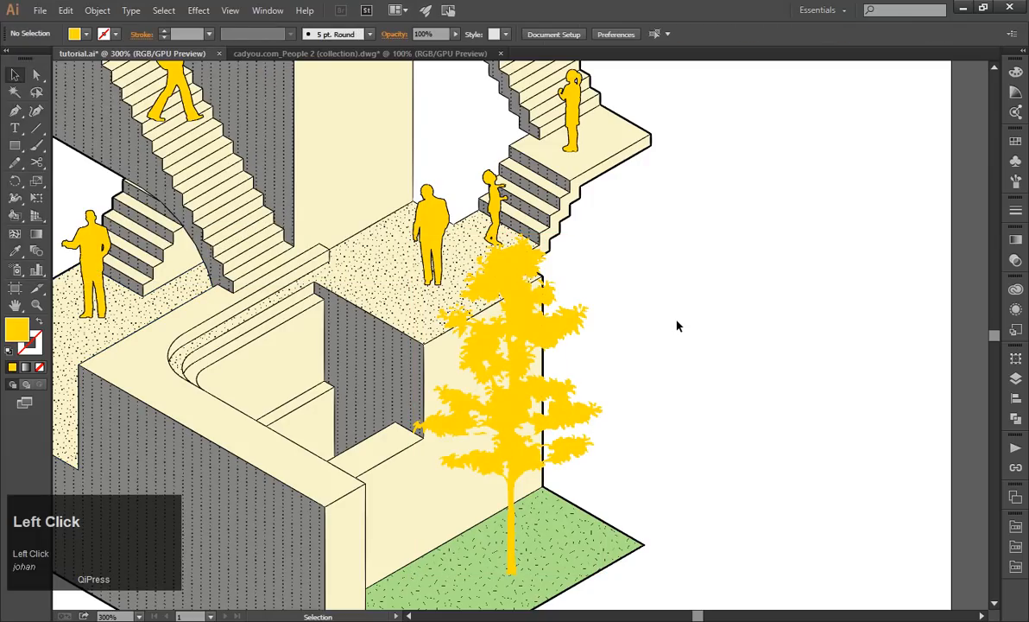
scroll(678, 326, down, 2)
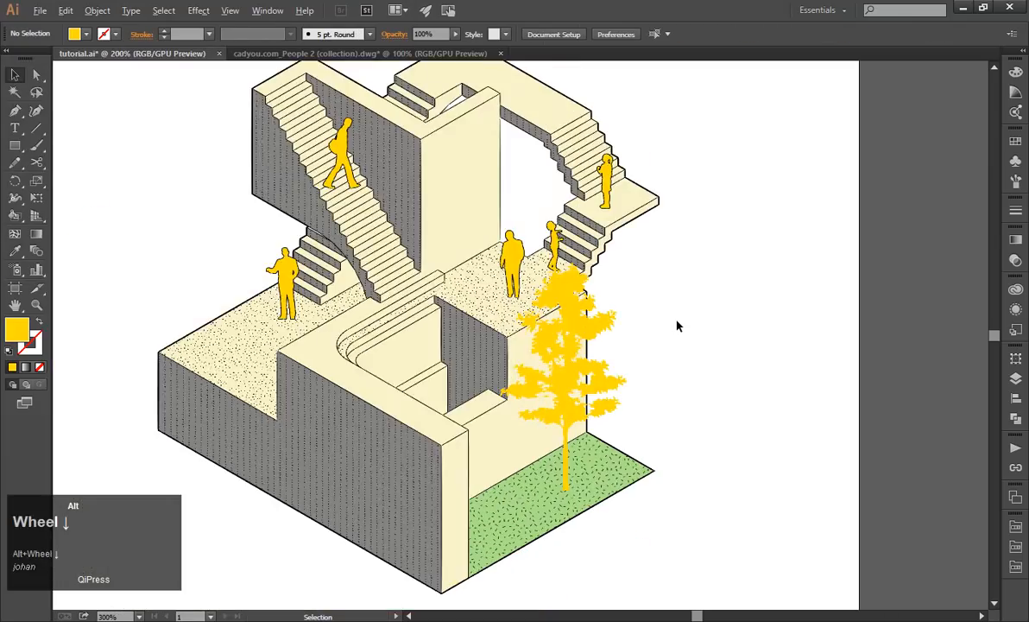
scroll(561, 363, up, 3)
scroll(708, 363, down, 1)
scroll(709, 361, down, 2)
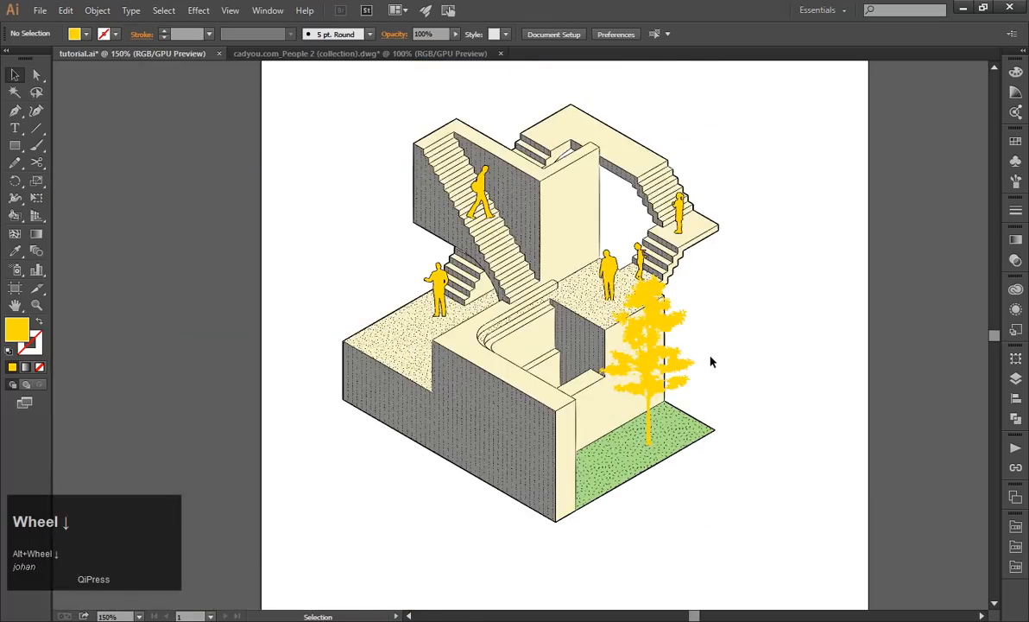
Change the tree's fill to dark ochre #a58900.
scroll(710, 361, up, 2)
click(627, 362)
double_click(15, 337)
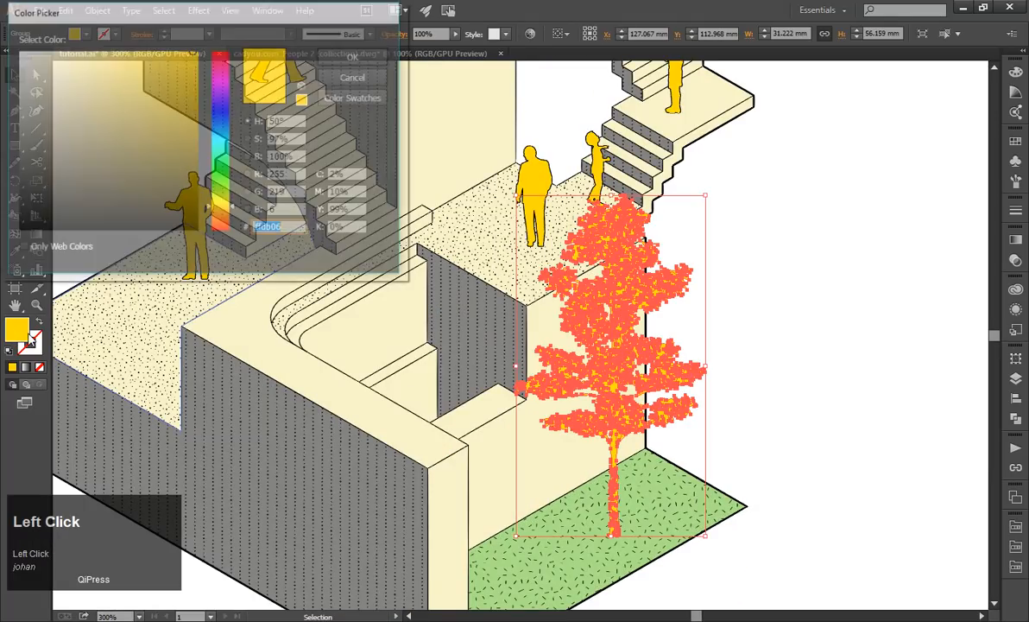
drag(196, 87, 196, 114)
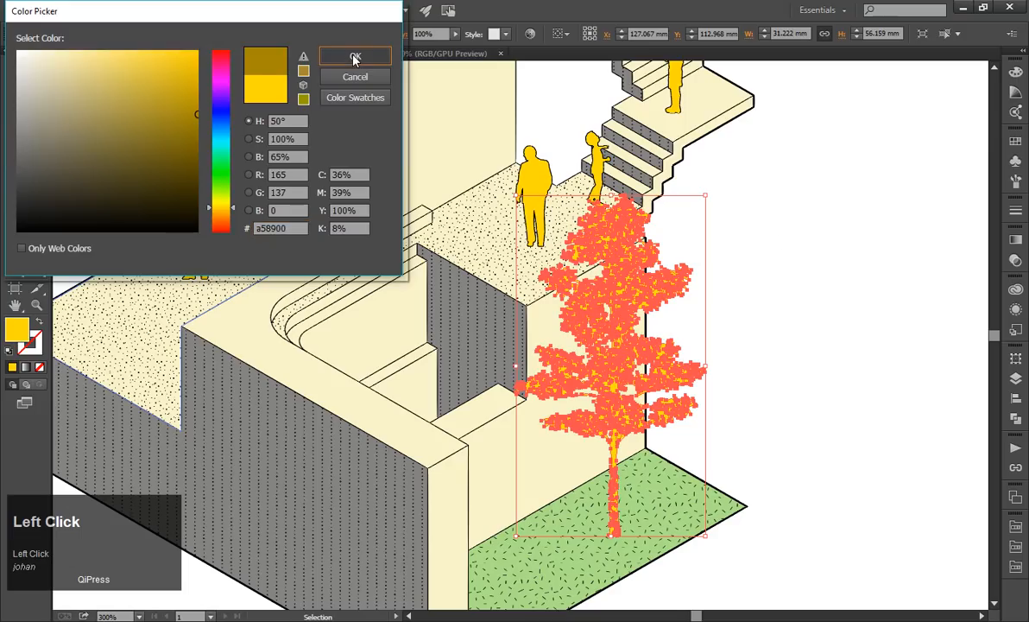
click(349, 57)
click(776, 240)
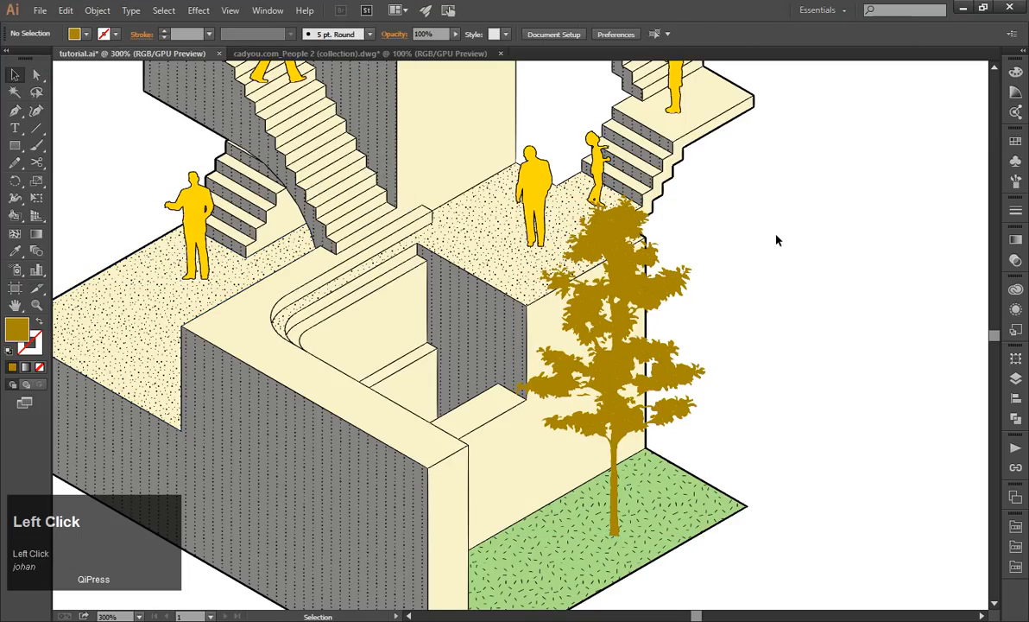
scroll(760, 275, up, 2)
scroll(760, 276, down, 2)
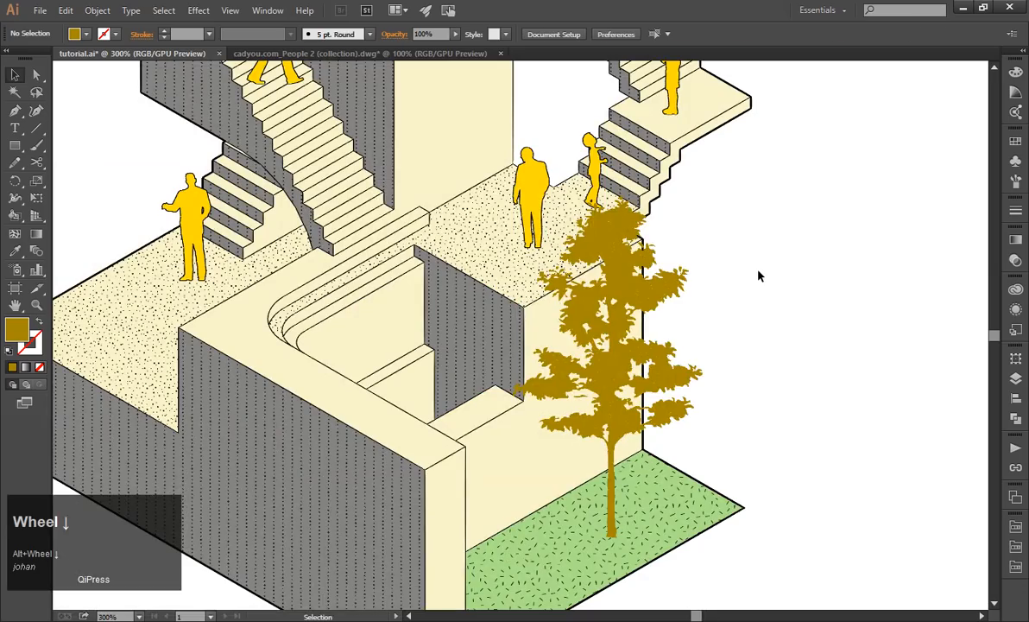
Undo the tree's yellow and ochre fills and inspect its original green foliage up close.
key(ctrl+z)
click(764, 302)
scroll(678, 296, up, 2)
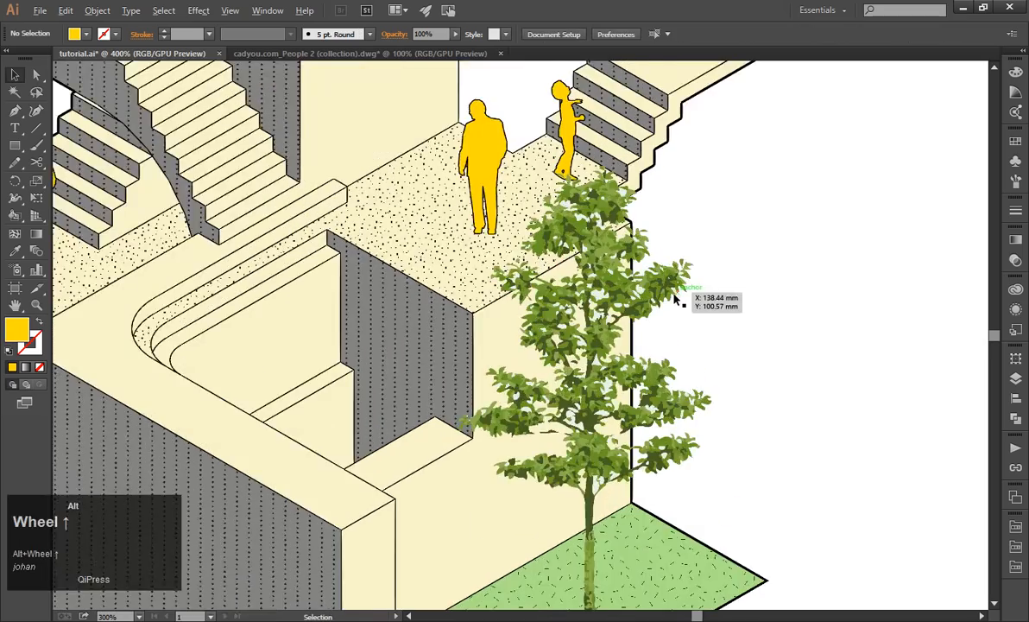
scroll(628, 306, up, 2)
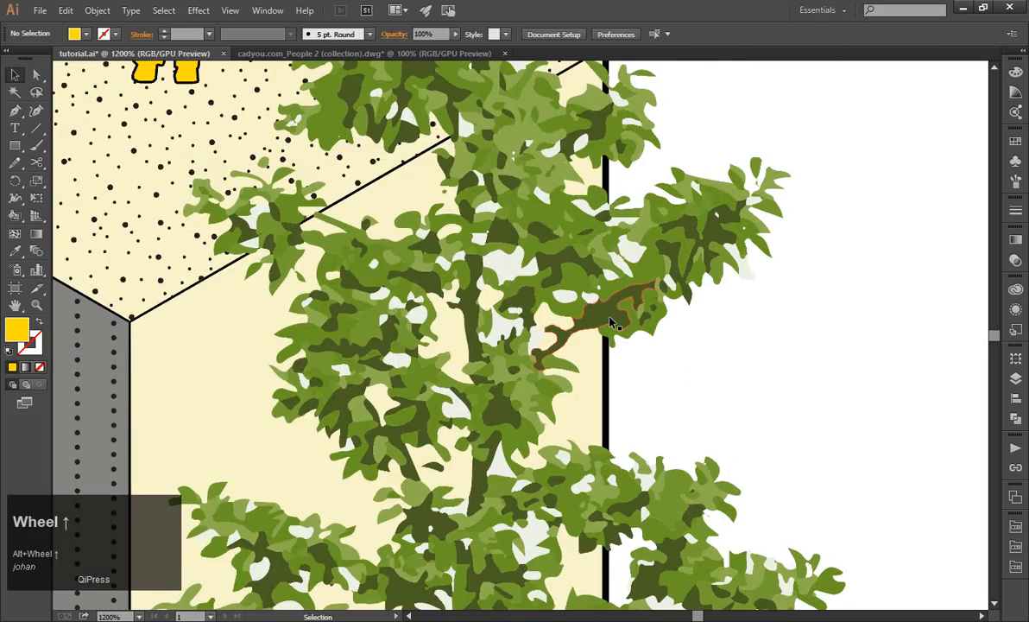
click(642, 324)
scroll(641, 324, down, 3)
click(828, 347)
scroll(829, 348, down, 1)
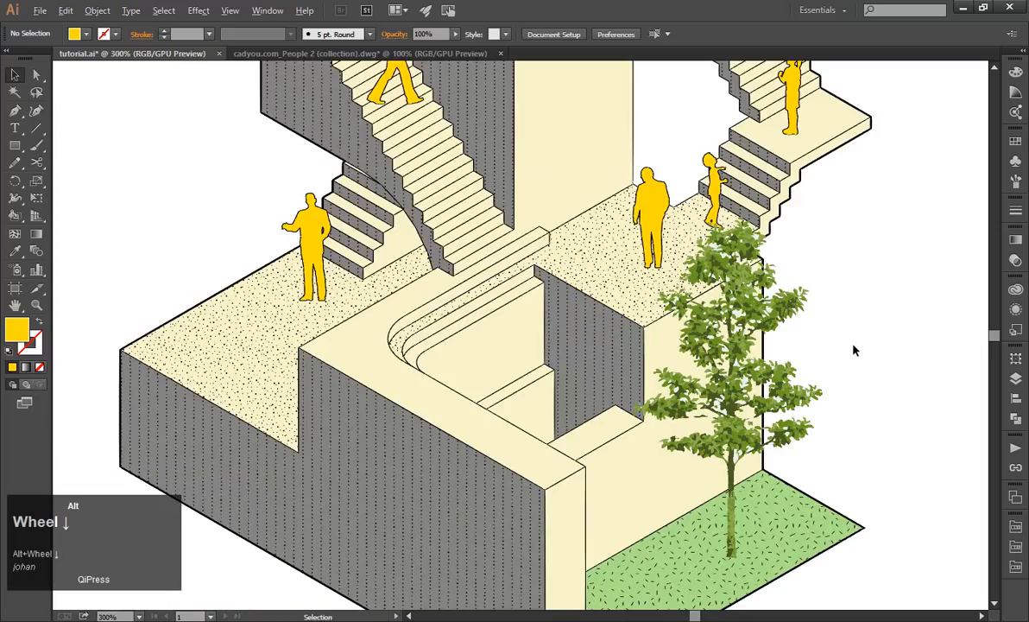
Try a grey #6d6d6b fill on the tree group and undo it.
click(725, 358)
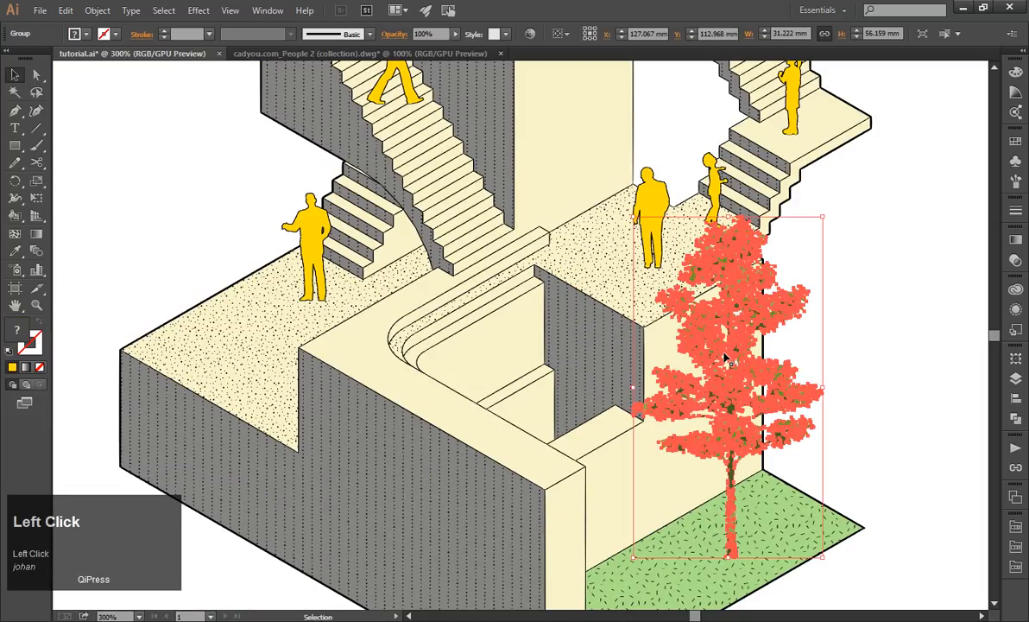
double_click(19, 334)
click(19, 148)
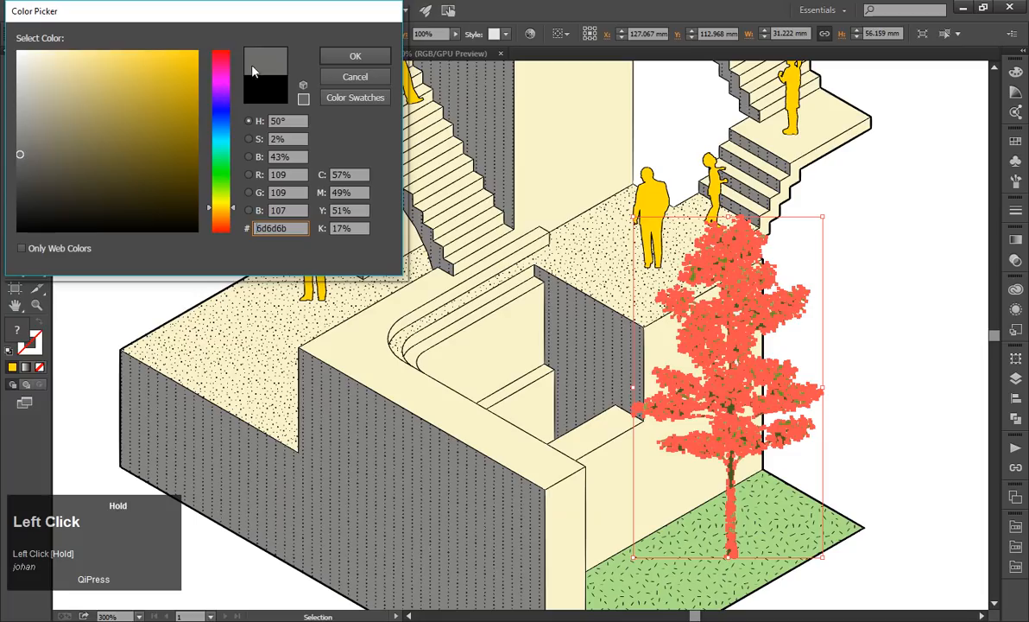
click(350, 56)
click(880, 285)
key(ctrl+z)
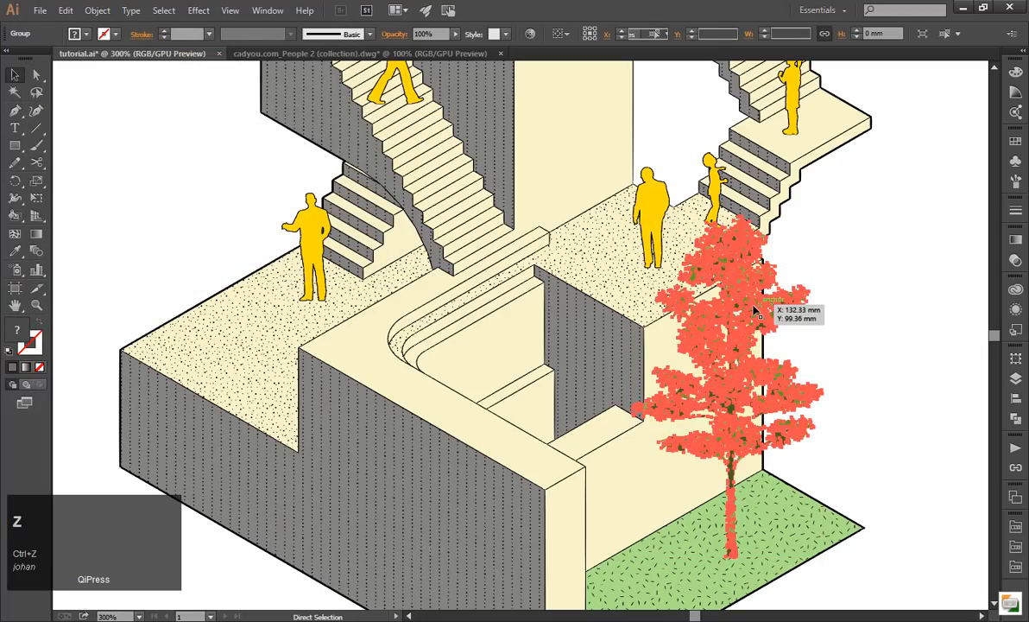
Fill the tree group with muted green #9db552 and review it against the whole drawing.
double_click(17, 333)
drag(156, 156, 233, 198)
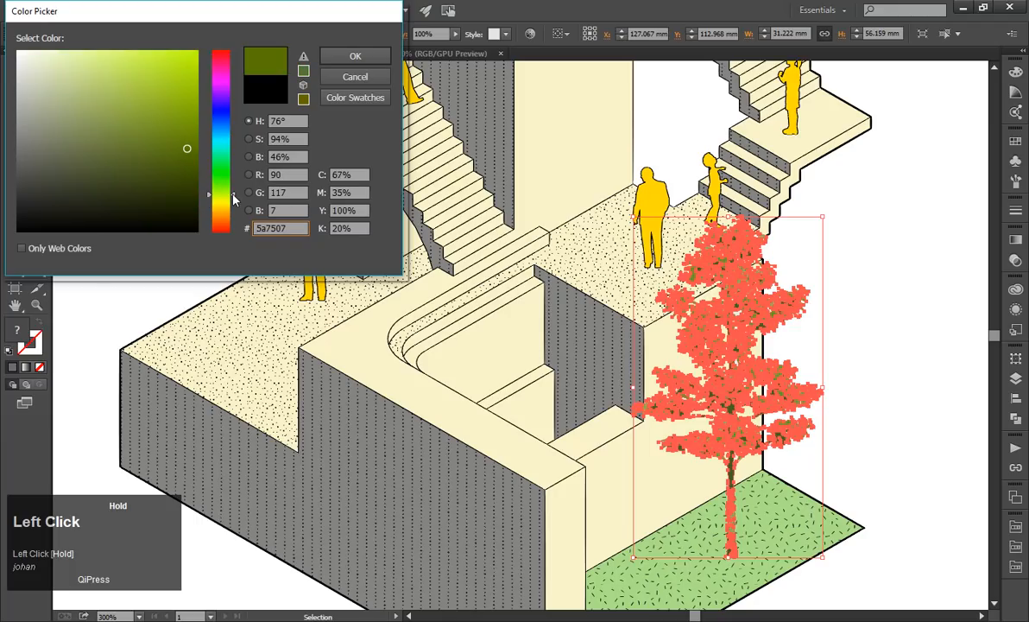
mouse_move(193, 83)
mouse_down()
mouse_move(132, 69)
mouse_move(115, 101)
mouse_up()
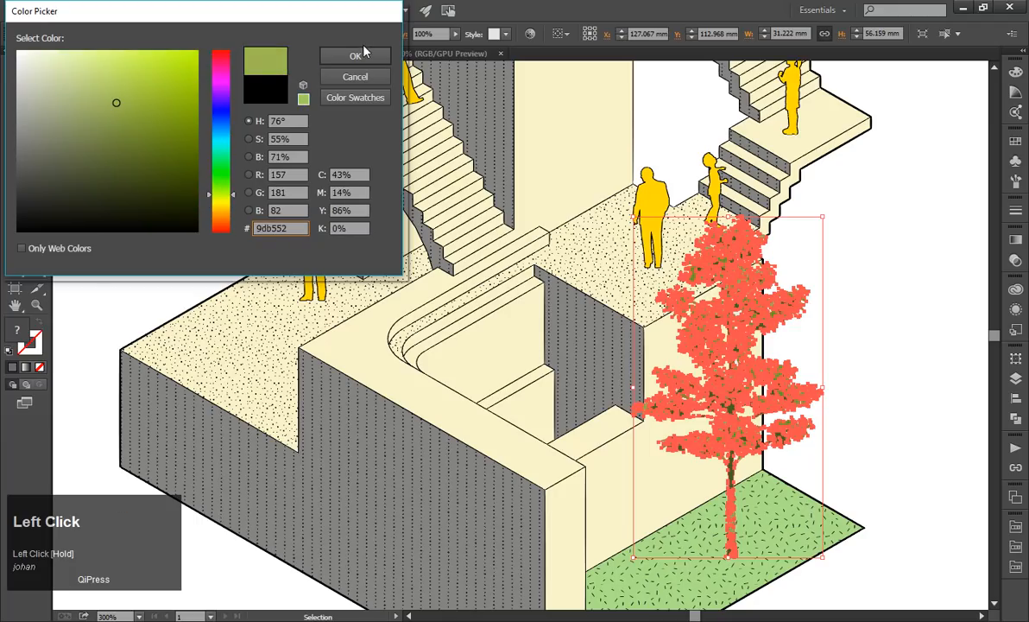
click(363, 54)
click(813, 256)
scroll(874, 337, down, 3)
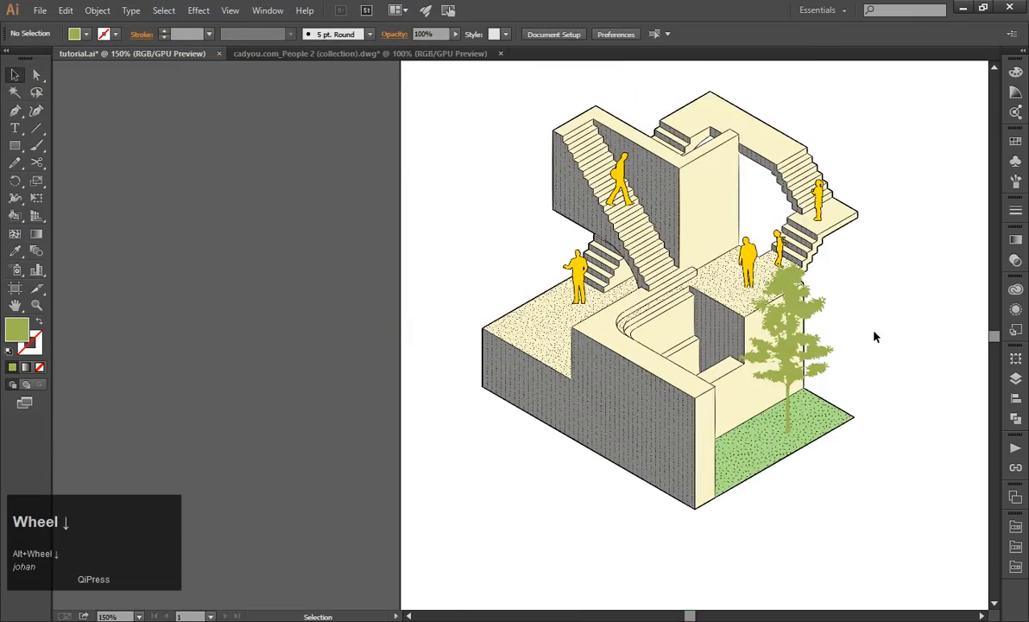
scroll(874, 336, up, 1)
scroll(841, 351, right, 3)
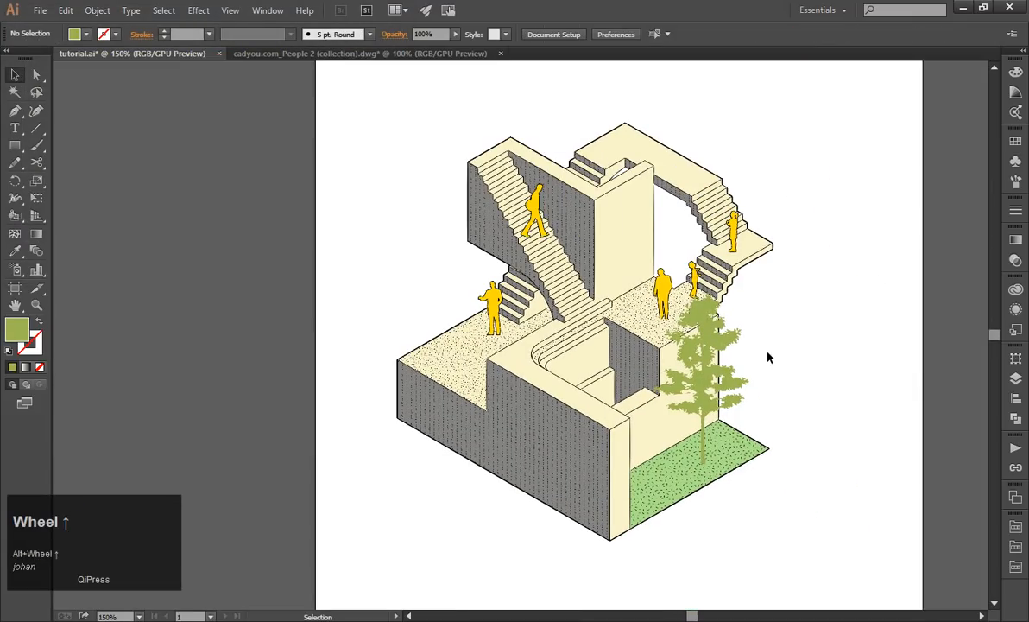
Set the tree group's opacity to 65% and review the result in the drawing.
click(703, 345)
click(1016, 261)
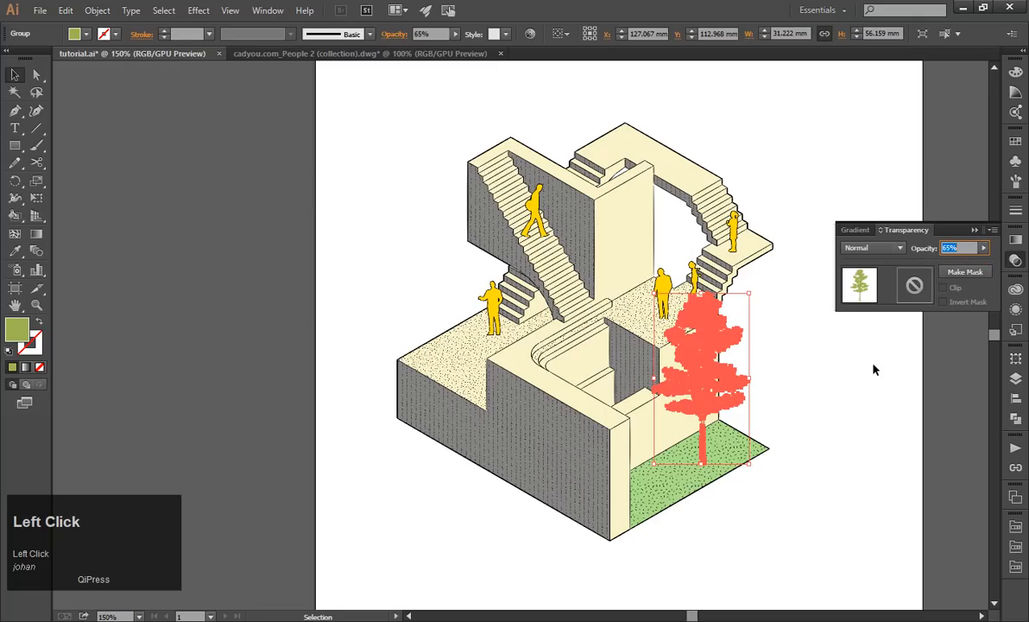
click(844, 395)
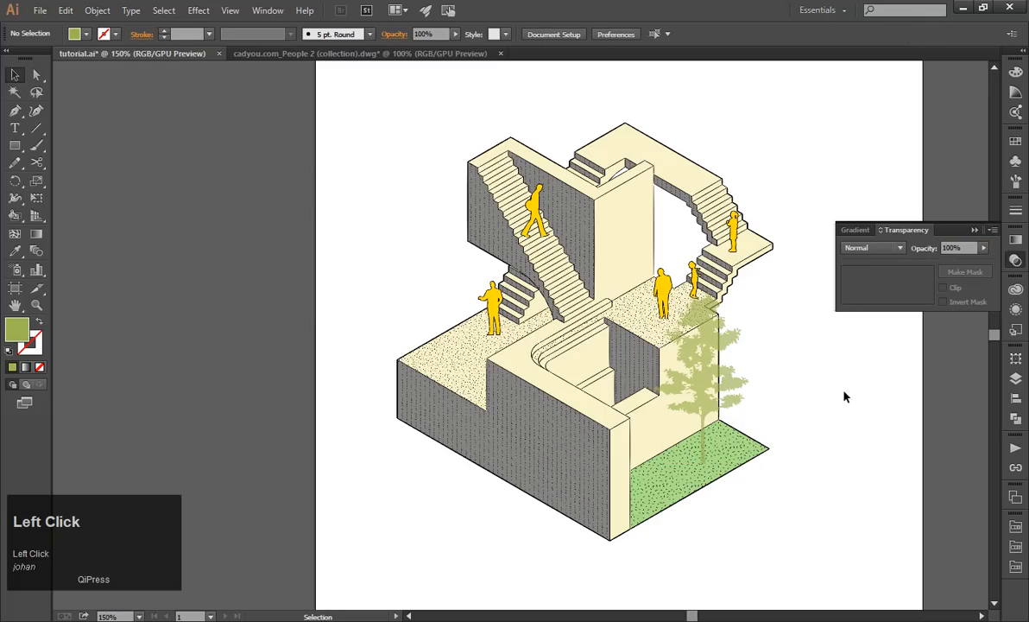
scroll(844, 396, up, 1)
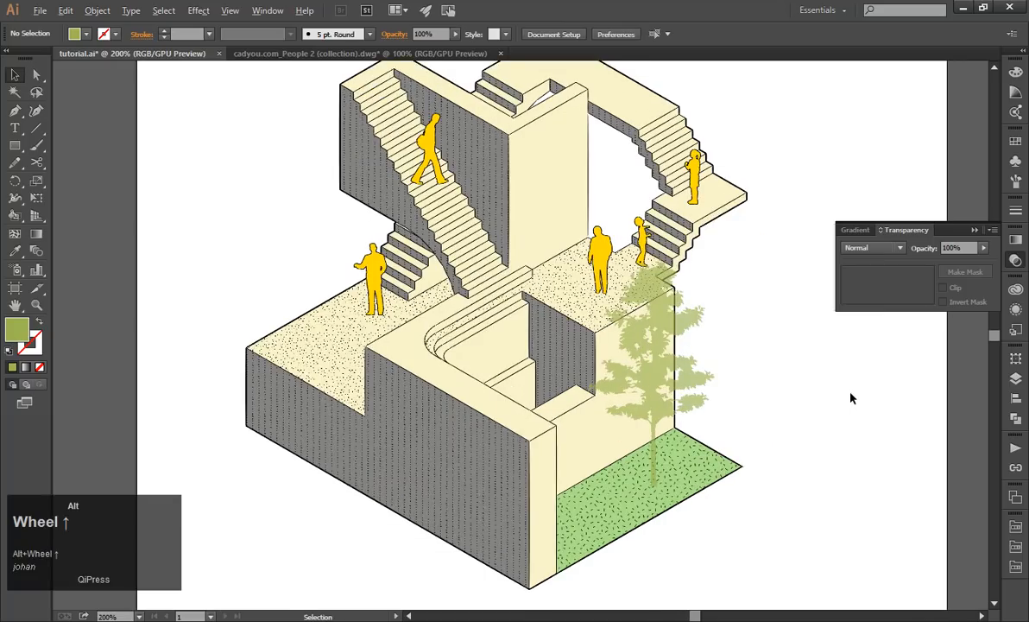
scroll(752, 388, down, 1)
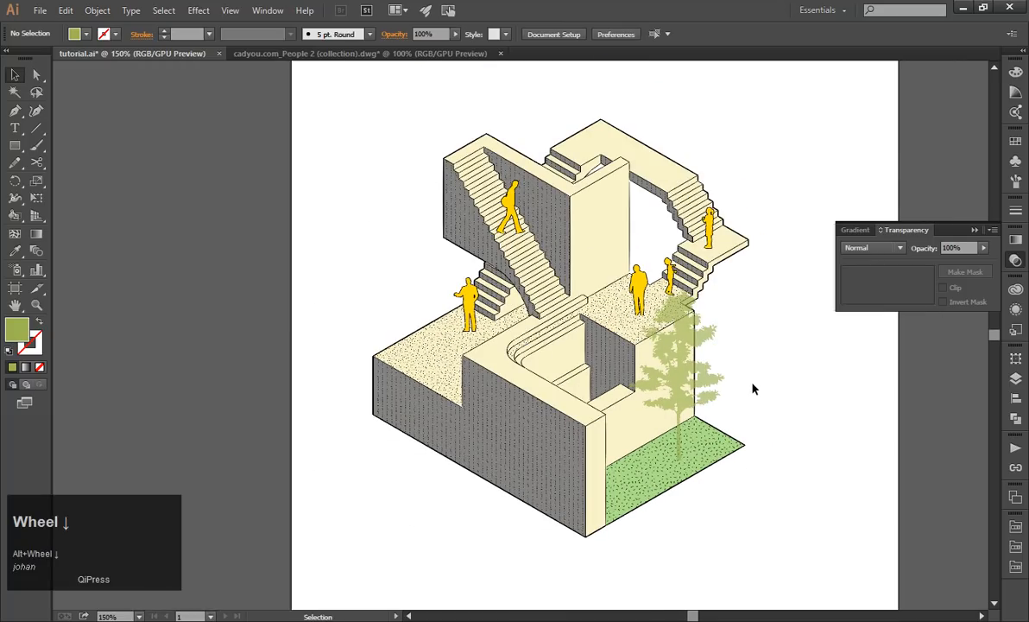
Duplicate the green tree over the sunken seating area and isolate the copied group for editing.
drag(650, 395, 592, 360)
scroll(601, 394, up, 1)
scroll(602, 394, up, 3)
scroll(593, 359, down, 1)
right_click(569, 329)
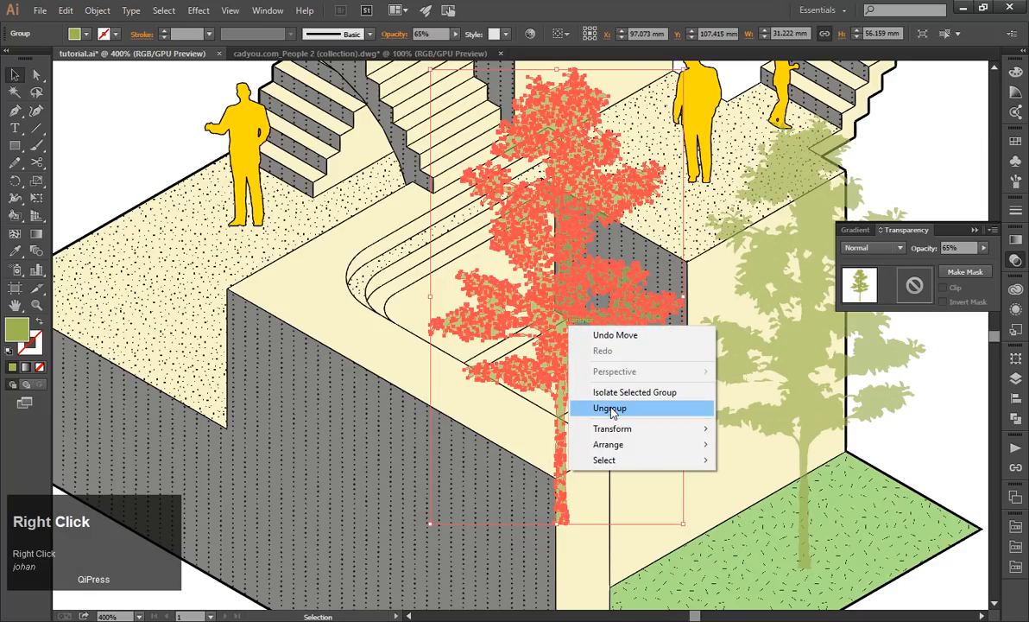
click(634, 392)
scroll(556, 379, up, 2)
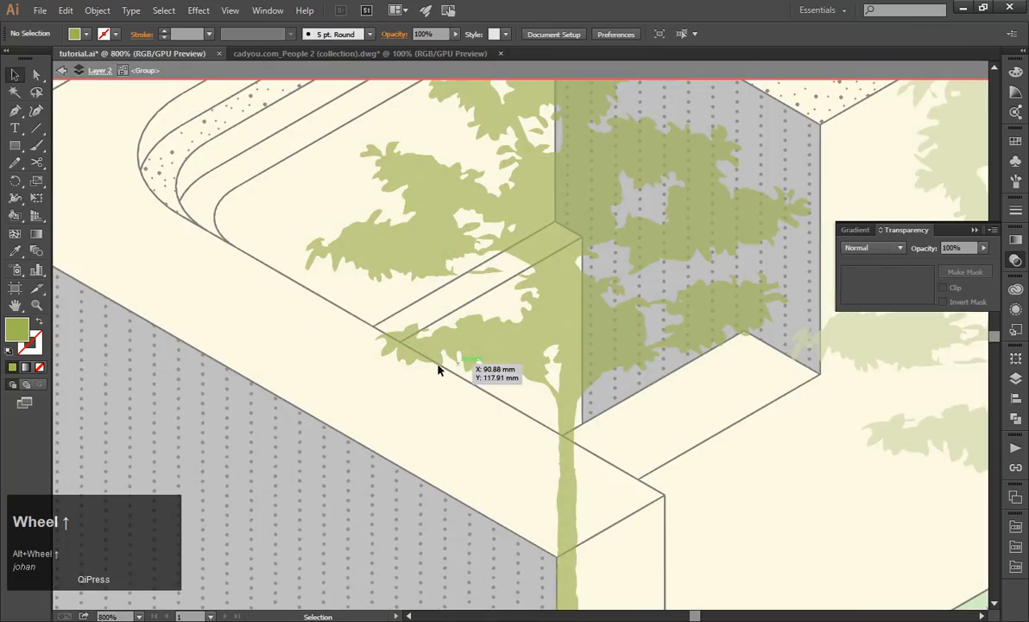
Delete the copied tree's leaf pieces overhanging the front wall and part of its lower trunk.
click(392, 350)
key(Delete)
click(386, 355)
key(Delete)
click(380, 336)
key(Delete)
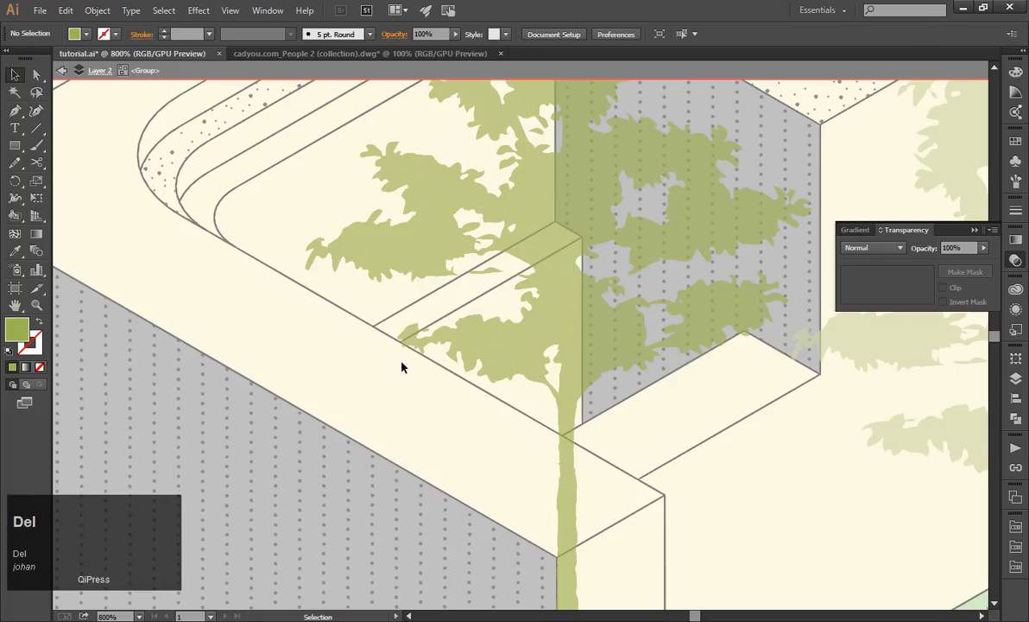
drag(597, 458, 500, 480)
key(Delete)
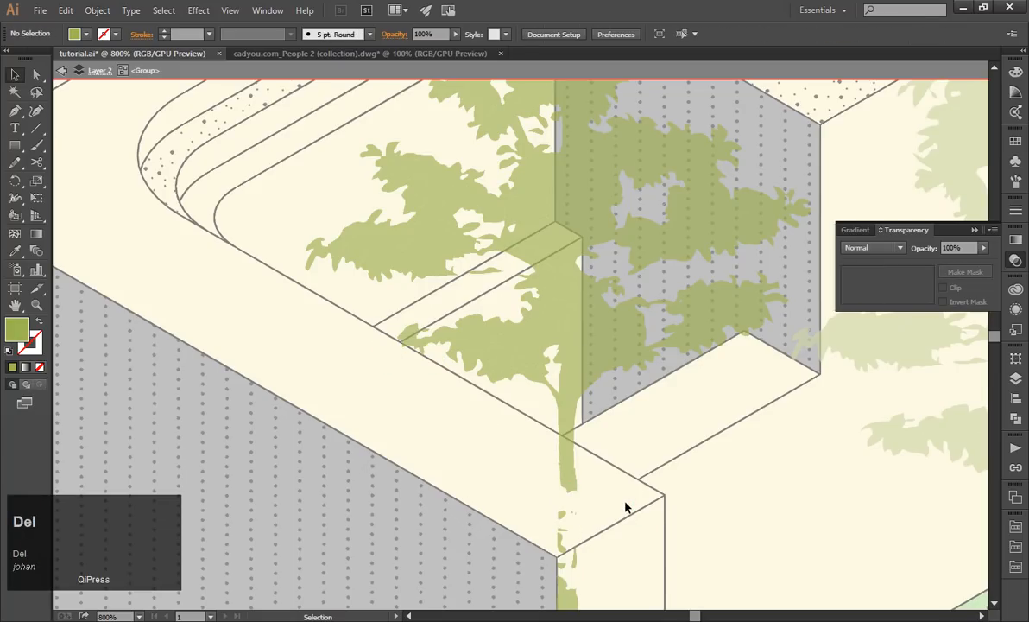
drag(626, 508, 553, 447)
key(Delete)
key(ctrl+z)
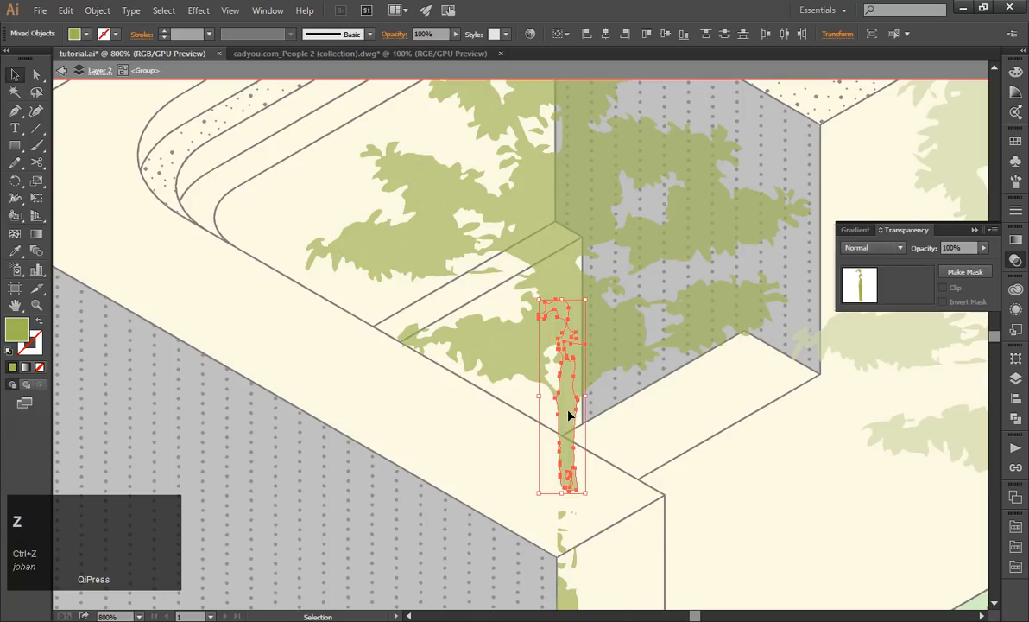
Delete the leftover trunk fragments lying on the front wall's top near its corner.
scroll(569, 397, down, 4)
click(610, 471)
drag(609, 471, 519, 397)
key(Delete)
scroll(579, 385, up, 4)
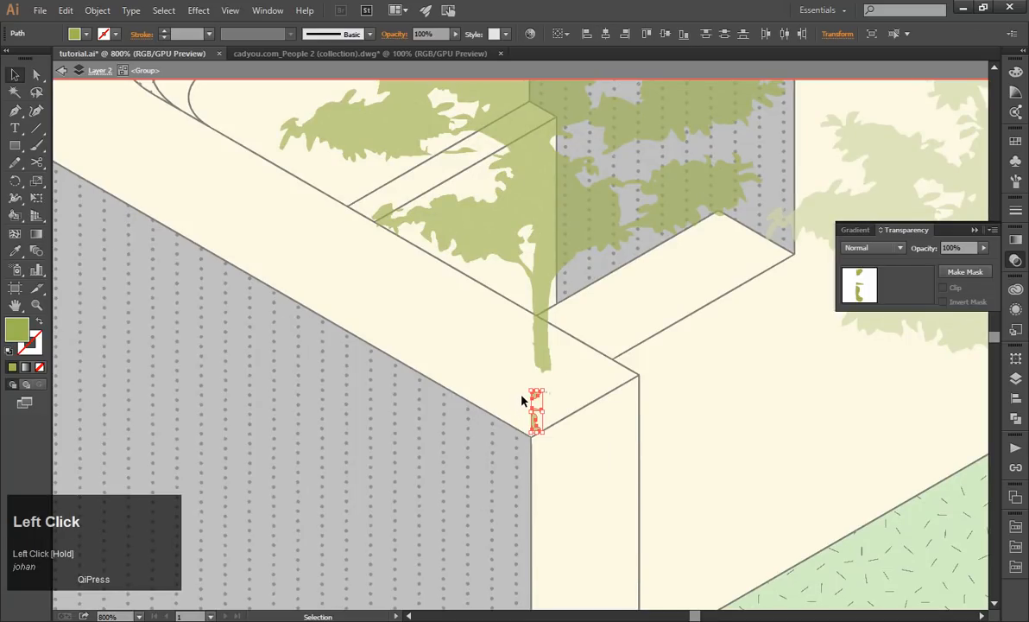
key(Delete)
Isolate the copied tree's main trunk path and delete its lower anchor points below the branches.
scroll(553, 329, up, 3)
click(544, 330)
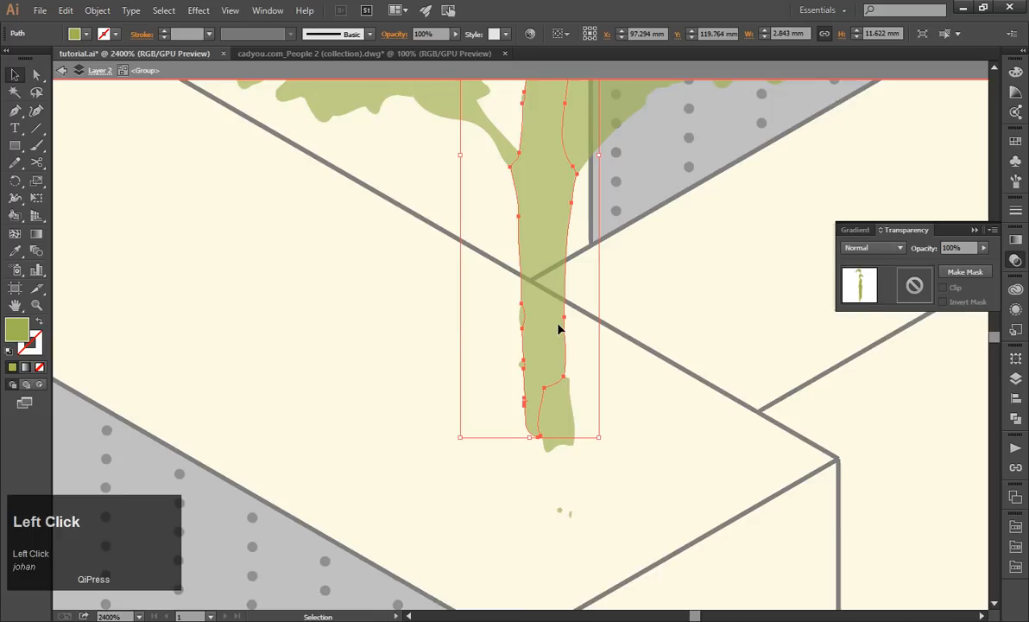
scroll(566, 392, down, 1)
scroll(572, 371, up, 2)
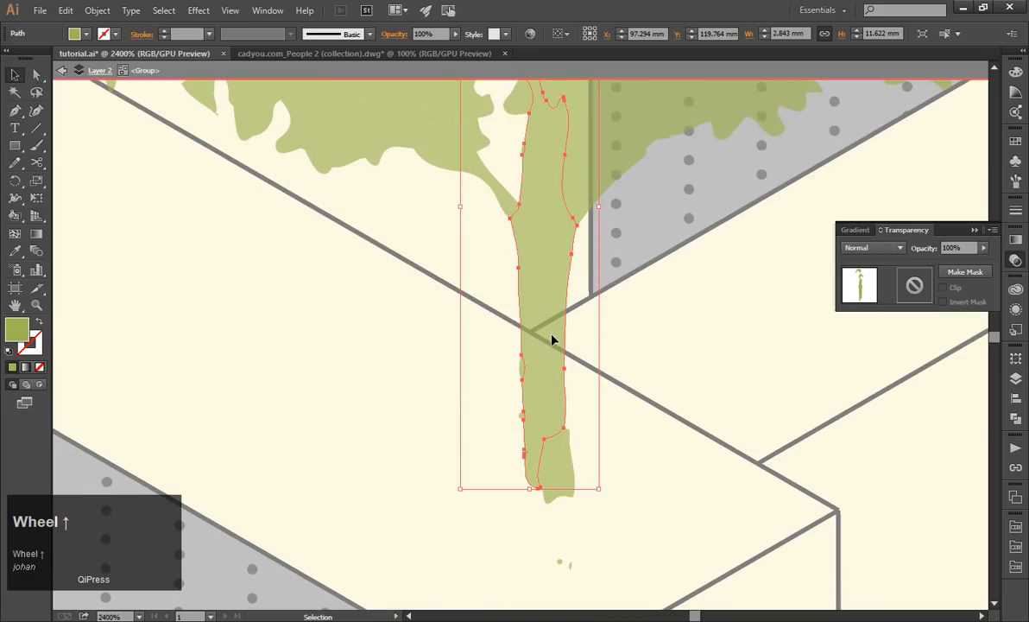
double_click(553, 339)
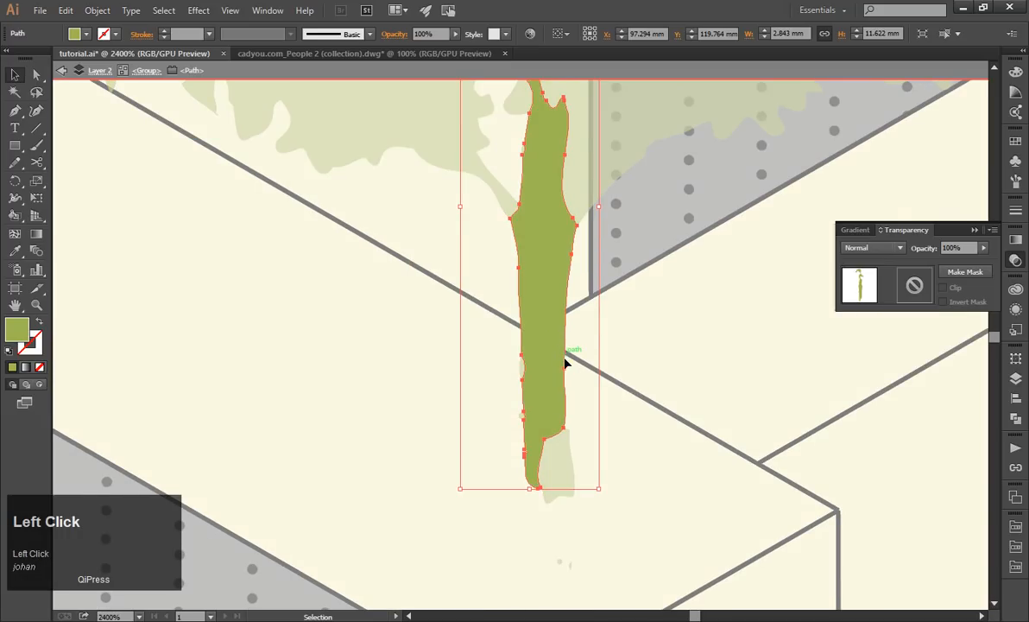
click(38, 76)
drag(514, 377, 599, 501)
key(Delete)
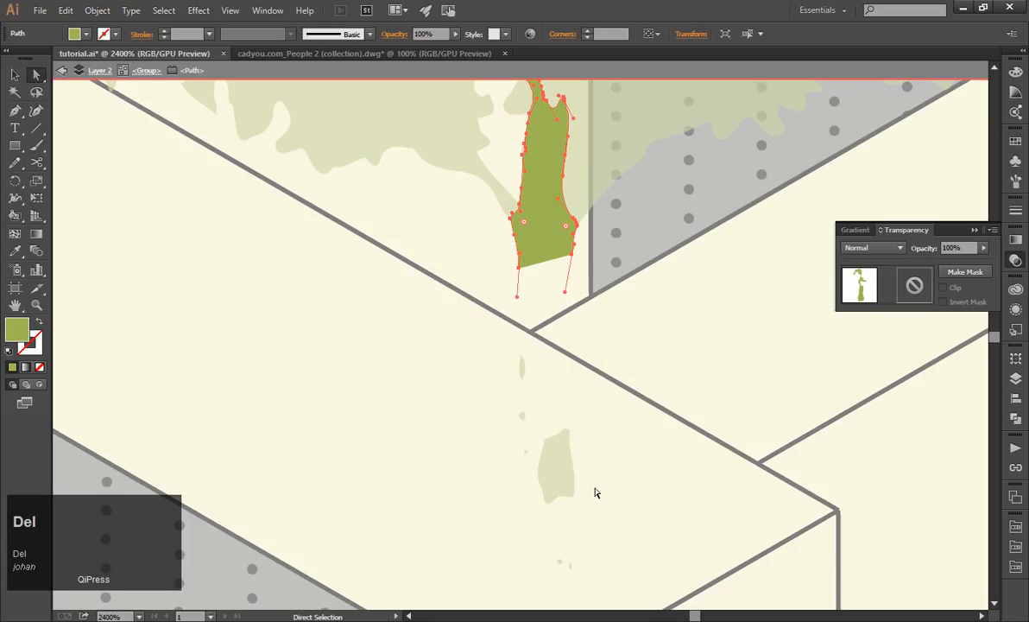
Try to delete the loose trunk fragments individually outside the tree's group isolation.
key(Escape)
click(545, 473)
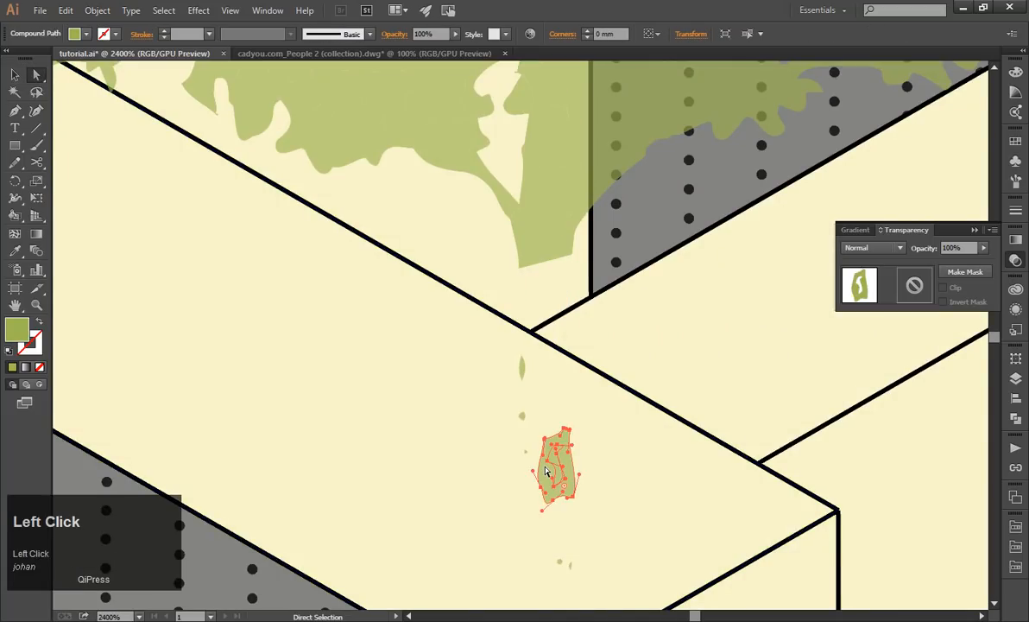
key(Delete)
drag(487, 351, 602, 495)
key(ctrl+z)
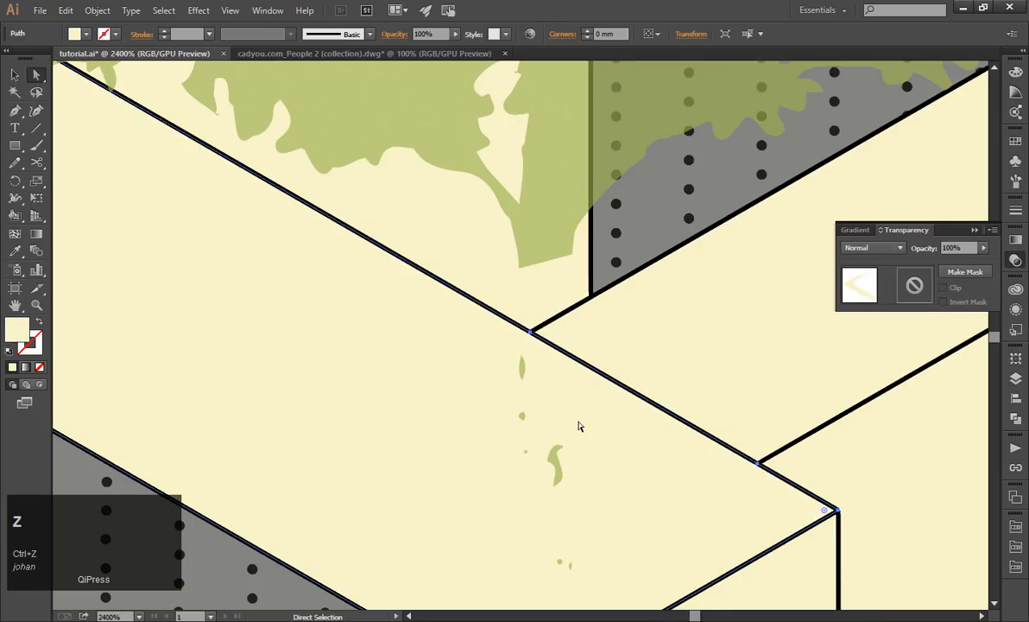
click(579, 210)
click(522, 366)
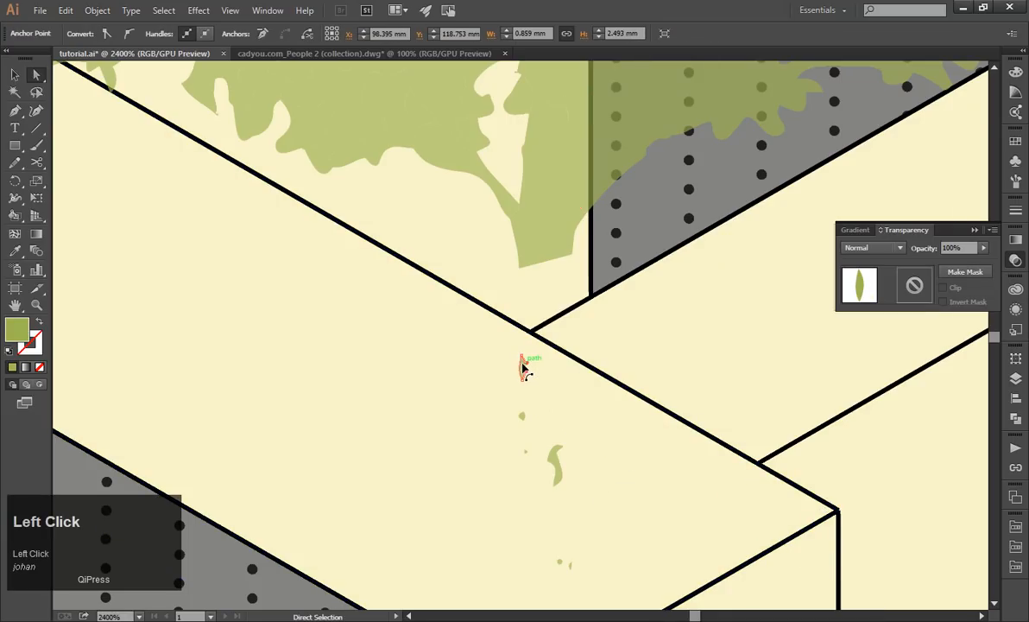
click(15, 74)
key(Delete)
drag(526, 380, 675, 517)
key(ctrl+z)
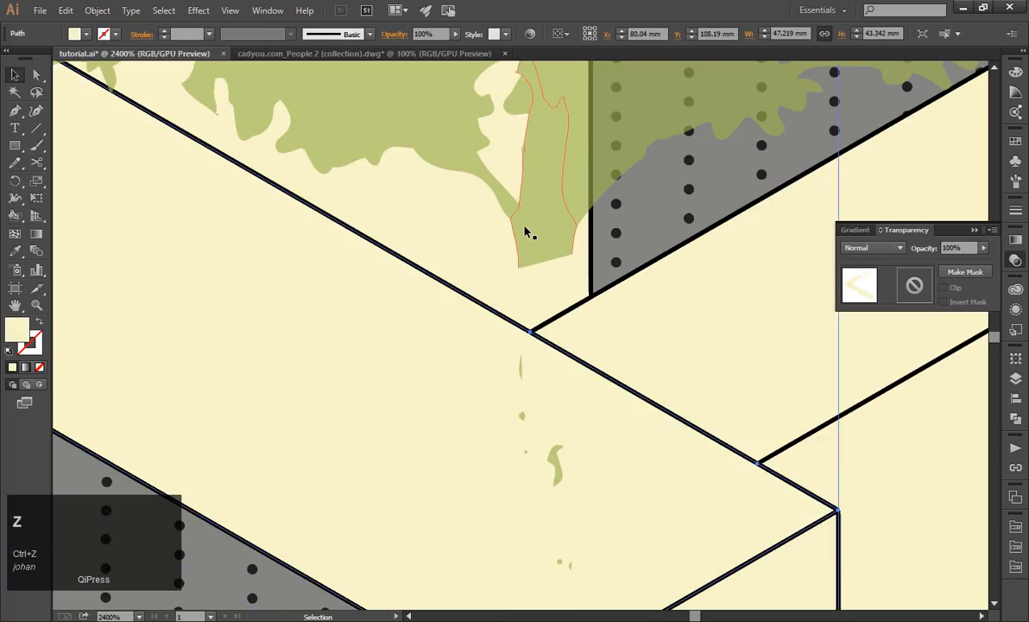
Isolate the copied tree group again and delete all remaining loose fragments beneath the shortened trunk.
double_click(527, 231)
drag(450, 336, 644, 521)
key(Delete)
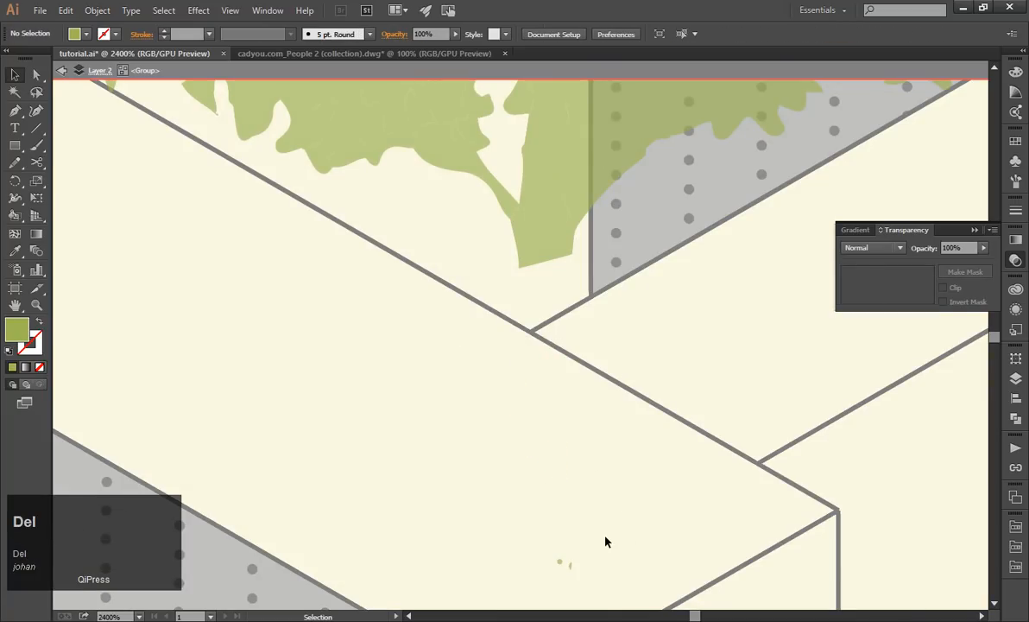
drag(535, 471, 611, 577)
key(Delete)
Extend the shortened trunk down to the wall edges and close its base with the Pen tool at the wall corner.
click(537, 249)
scroll(537, 248, up, 2)
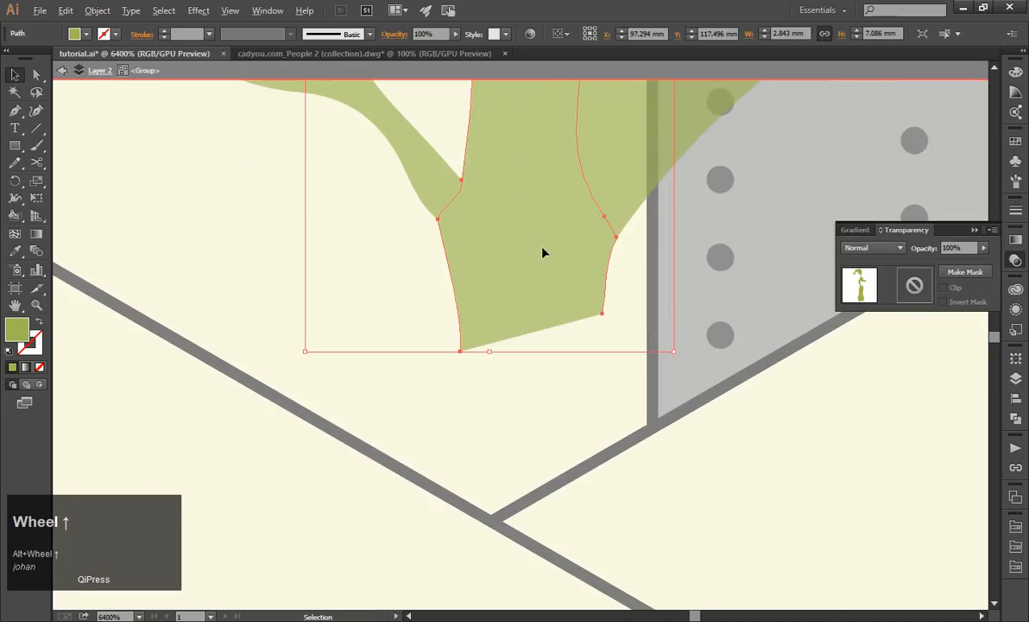
click(37, 75)
click(462, 355)
drag(460, 350, 441, 496)
drag(603, 315, 608, 452)
key(p)
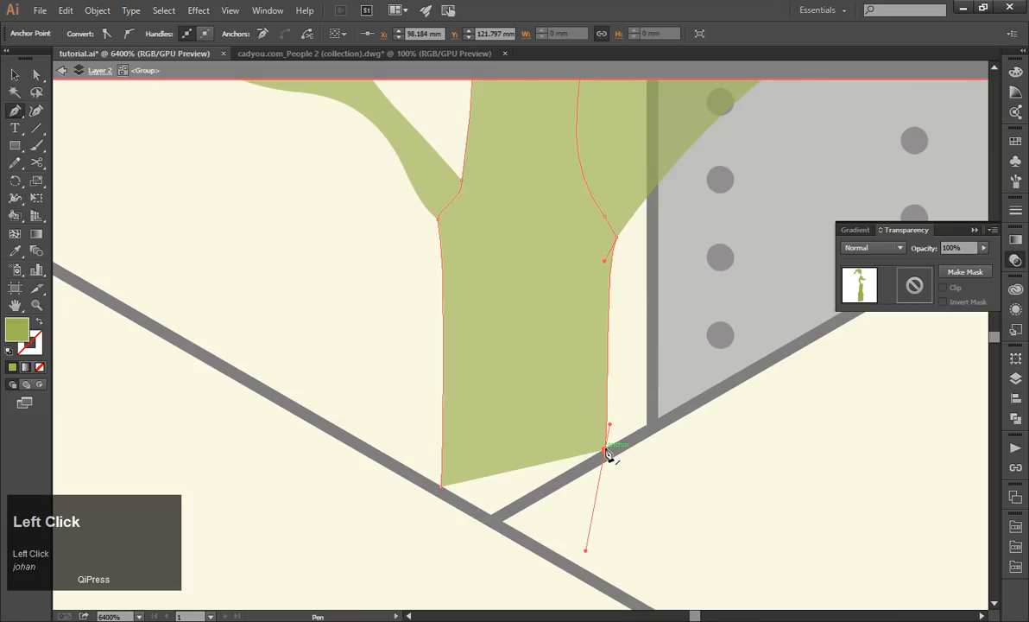
click(603, 450)
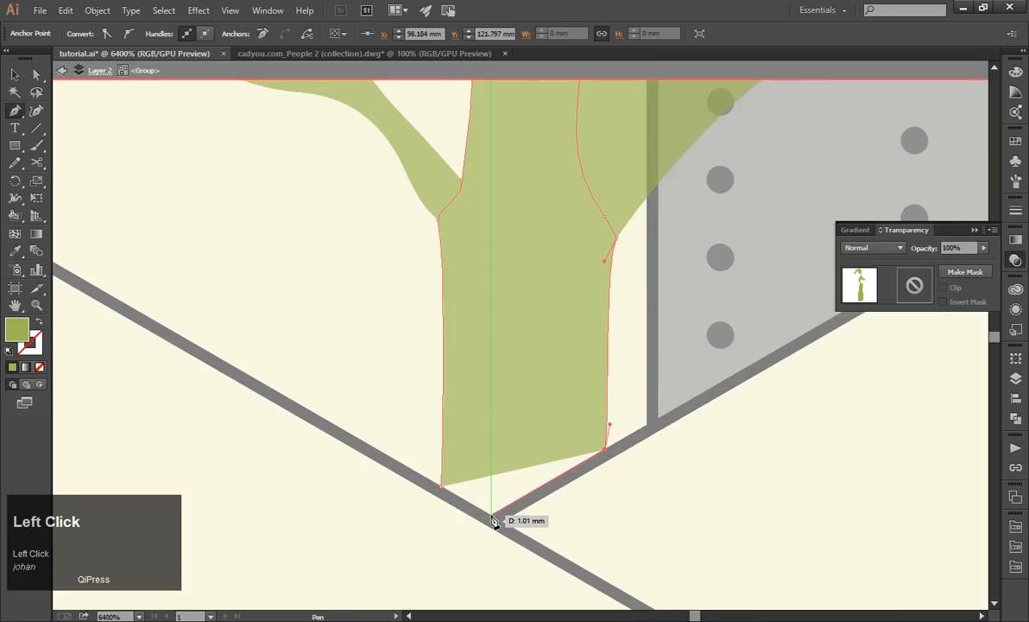
click(493, 519)
click(442, 486)
click(10, 76)
Leave group isolation and scale the copied tree down to about 26.8 mm wide and 36.9 mm high.
scroll(328, 254, down, 10)
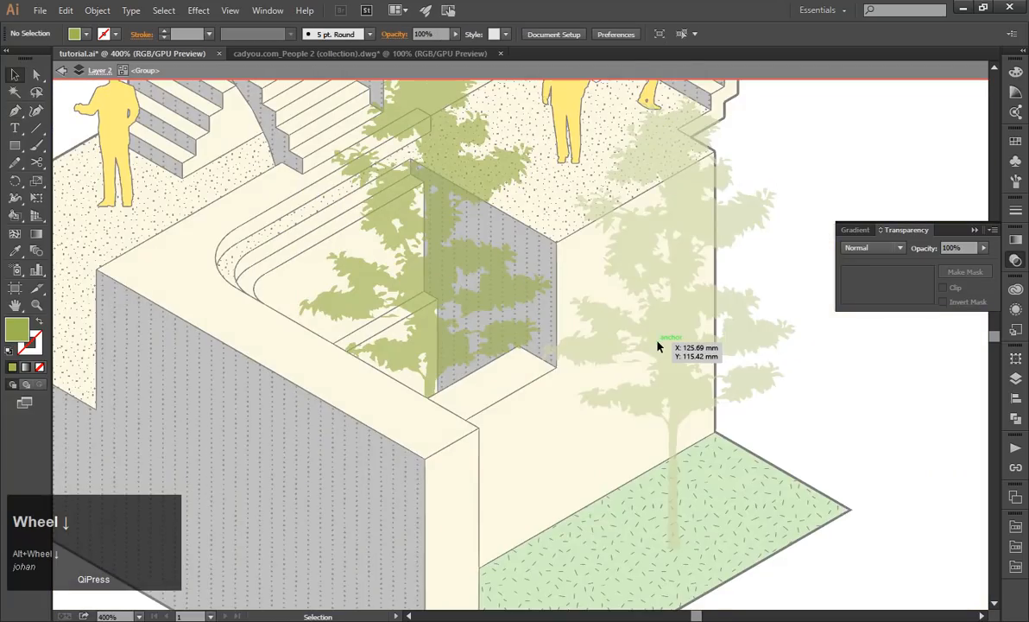
scroll(658, 345, down, 3)
click(724, 335)
scroll(724, 337, up, 2)
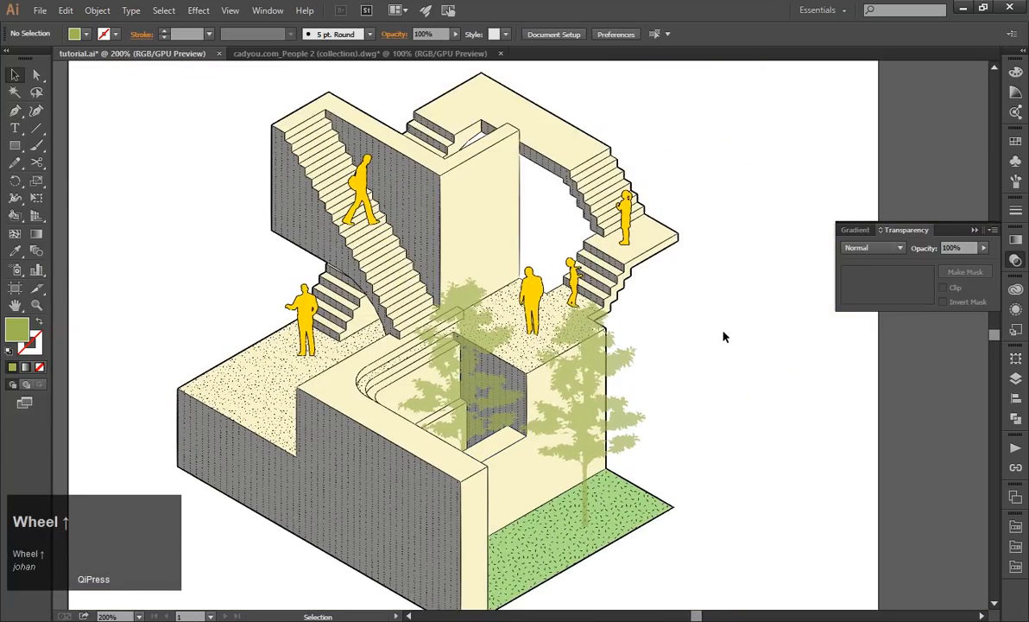
scroll(723, 336, up, 2)
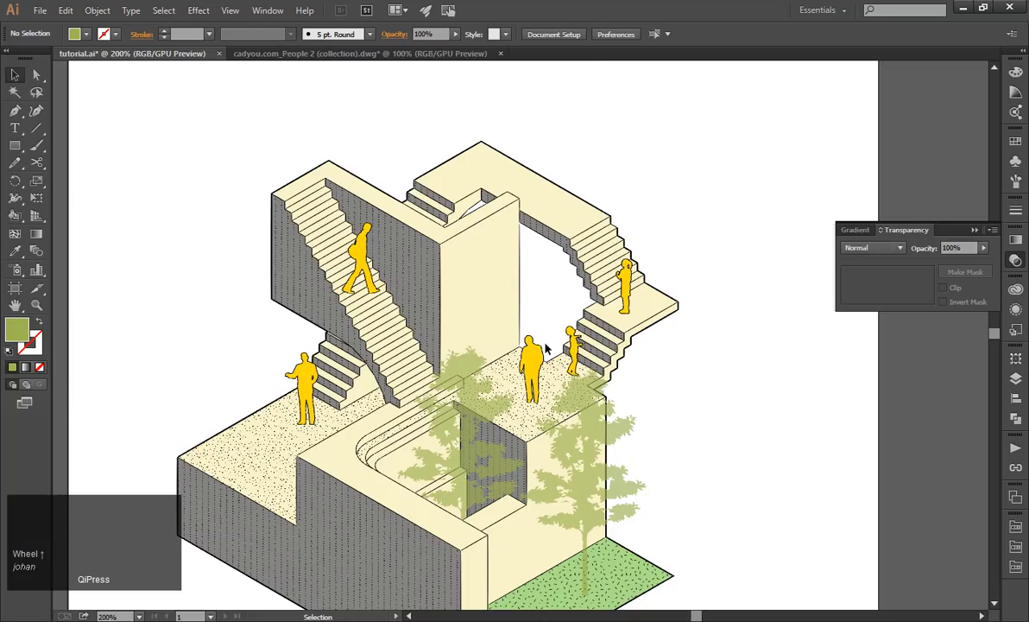
scroll(458, 529, up, 1)
click(466, 471)
drag(556, 249, 531, 284)
click(854, 411)
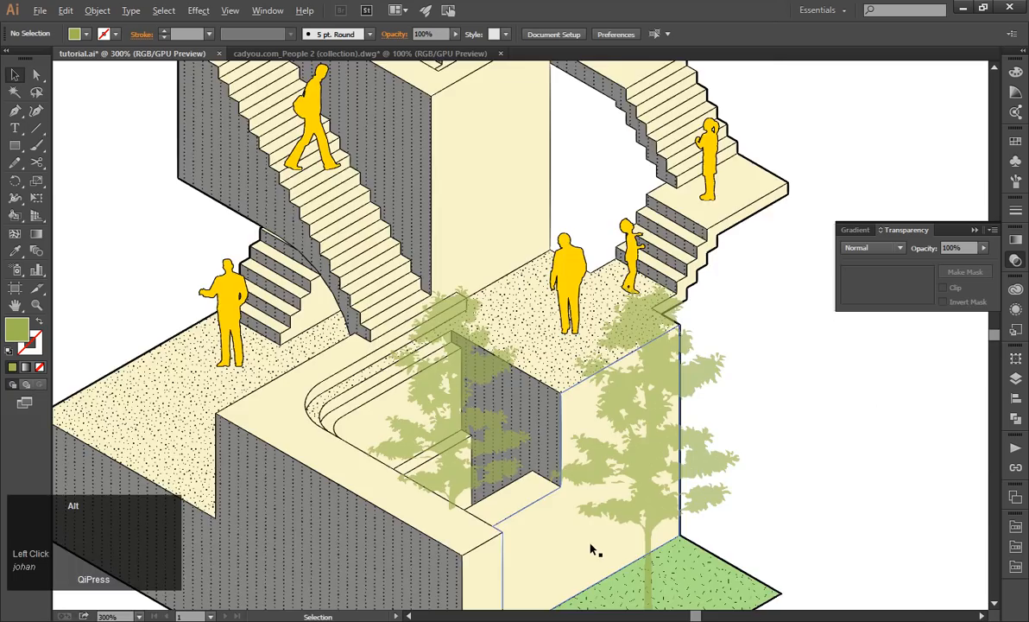
Move the smaller tree about 2 mm sideways so its trunk base meets the inner corner of the wall edges.
scroll(592, 549, up, 4)
drag(288, 444, 340, 442)
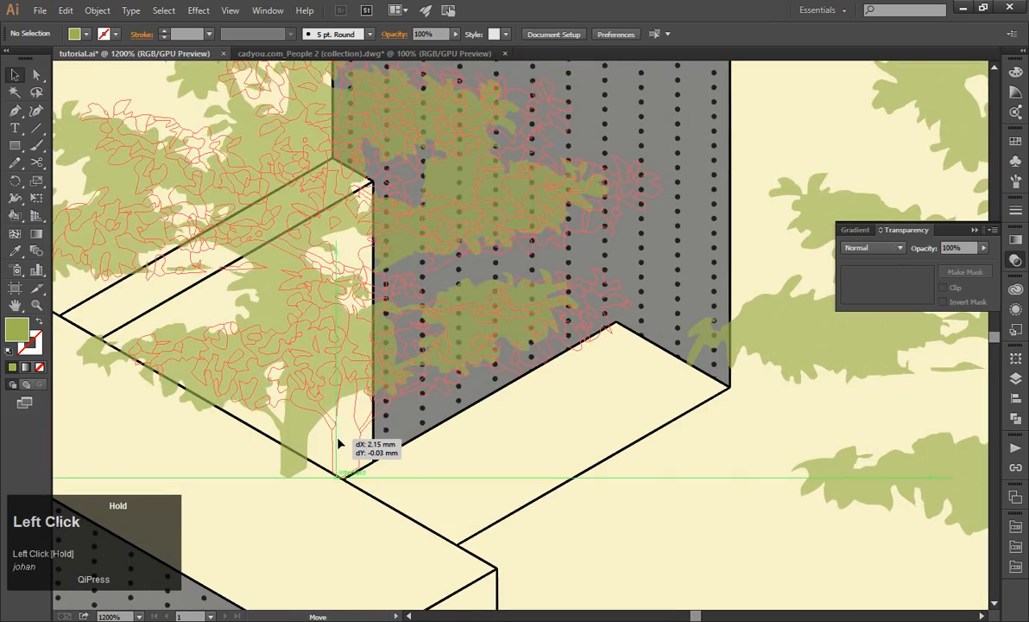
scroll(340, 443, down, 3)
click(761, 471)
scroll(761, 471, down, 2)
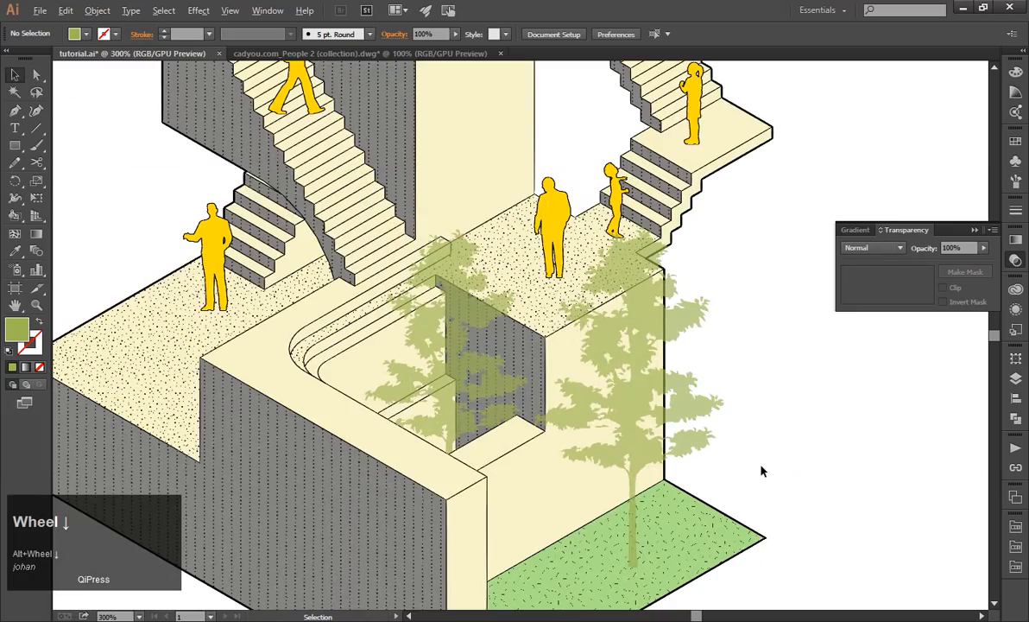
scroll(752, 432, down, 1)
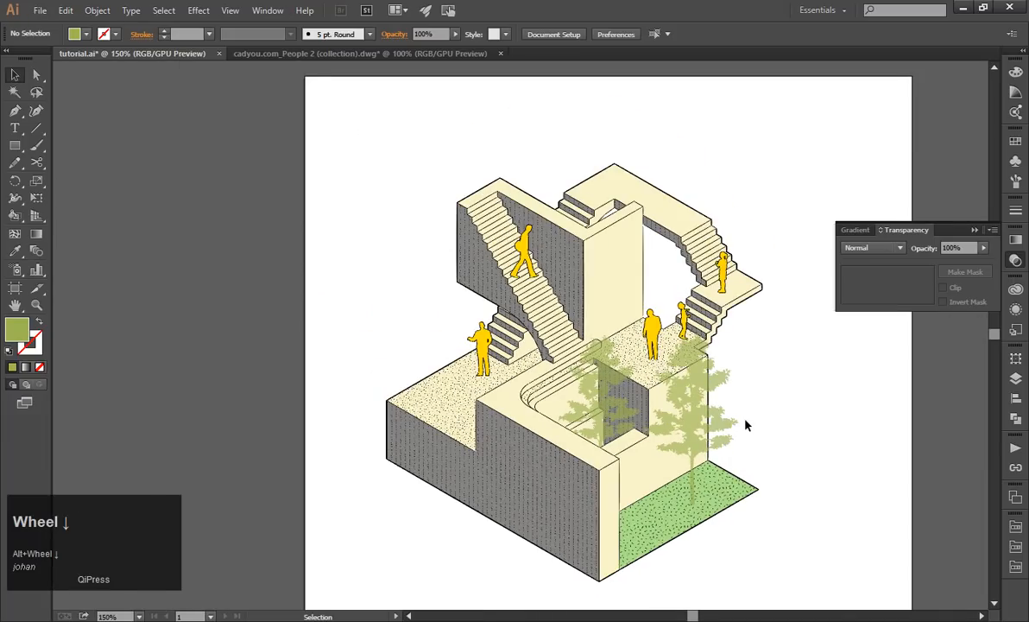
scroll(681, 411, up, 1)
click(533, 370)
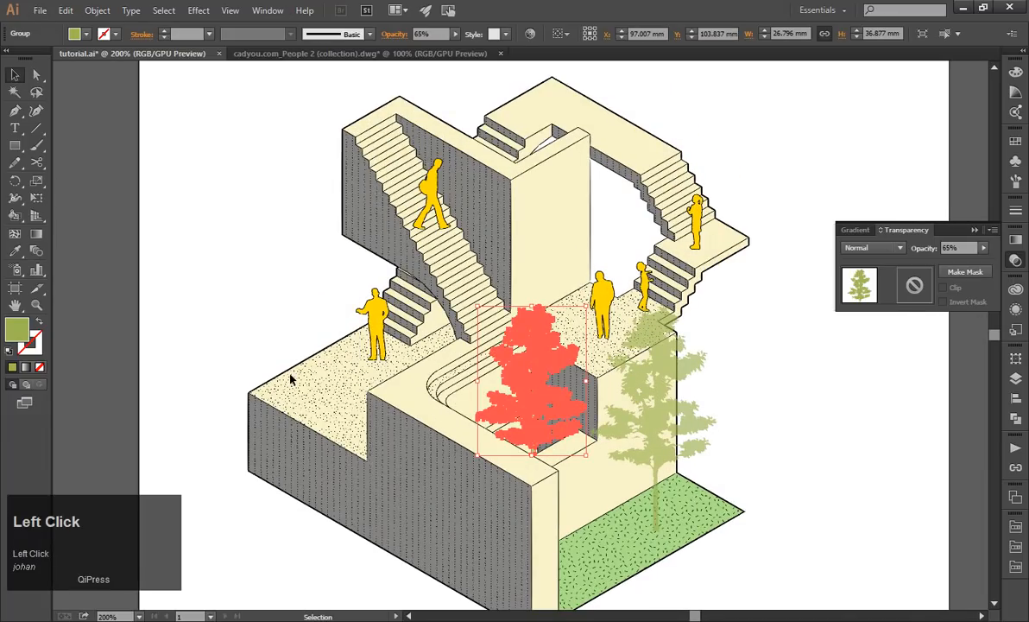
click(759, 443)
click(679, 442)
click(849, 432)
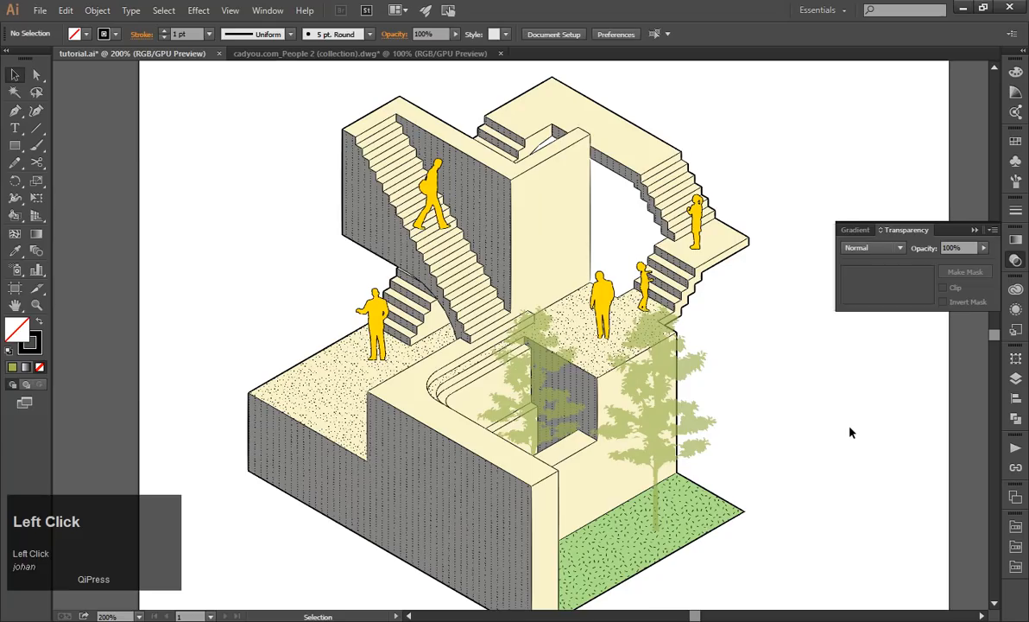
Set the opacity of all five yellow people to 67%.
click(373, 321)
shift+click(432, 188)
shift+click(601, 293)
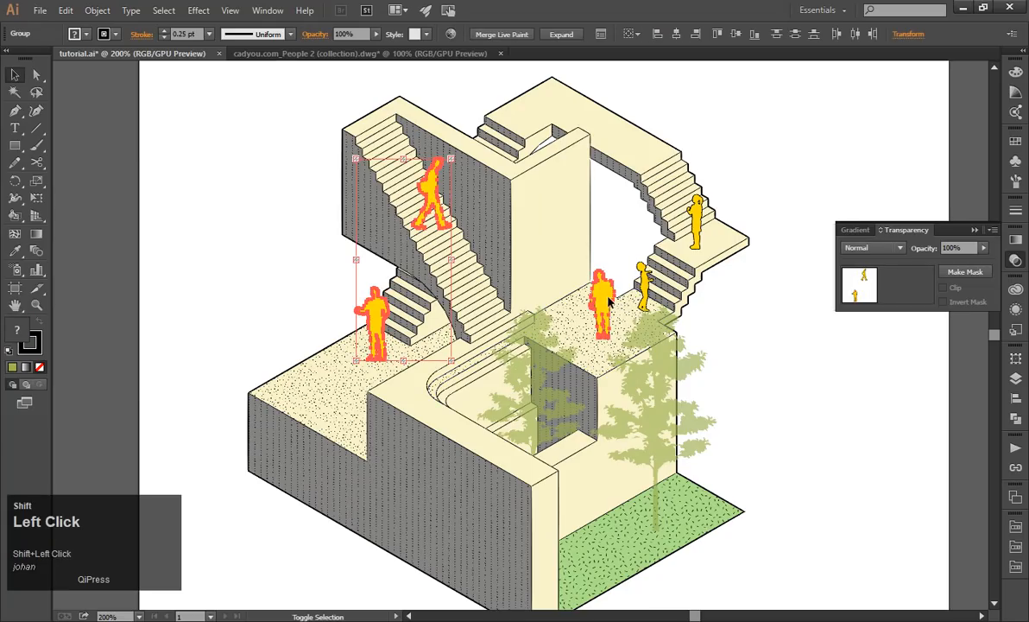
shift+click(642, 281)
shift+click(695, 216)
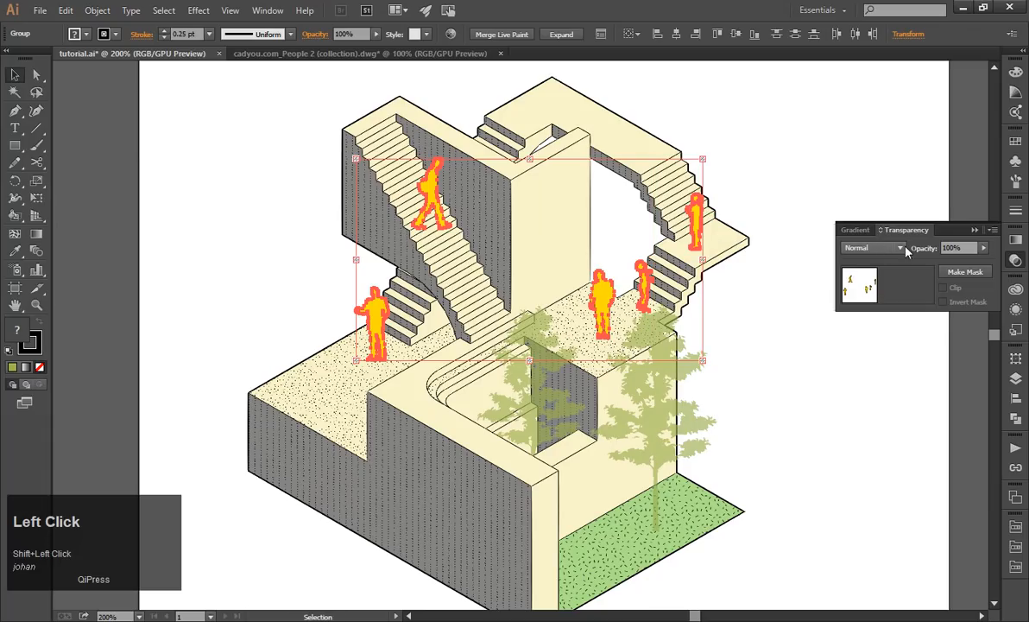
click(983, 248)
drag(973, 270, 966, 270)
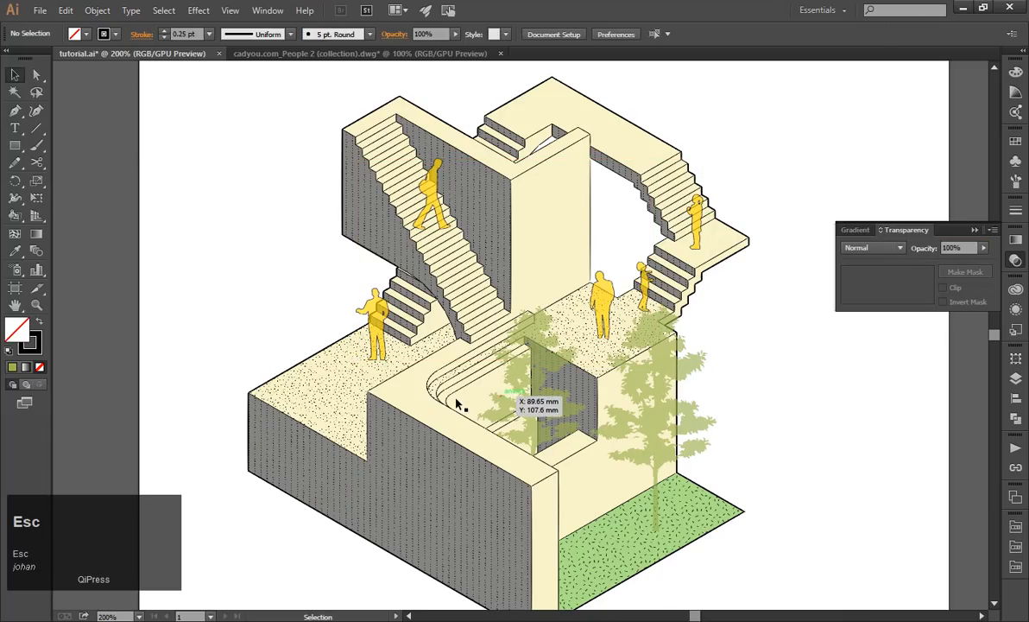
Remove the black outline stroke from all five yellow people.
scroll(483, 401, down, 2)
click(545, 280)
shift+click(414, 206)
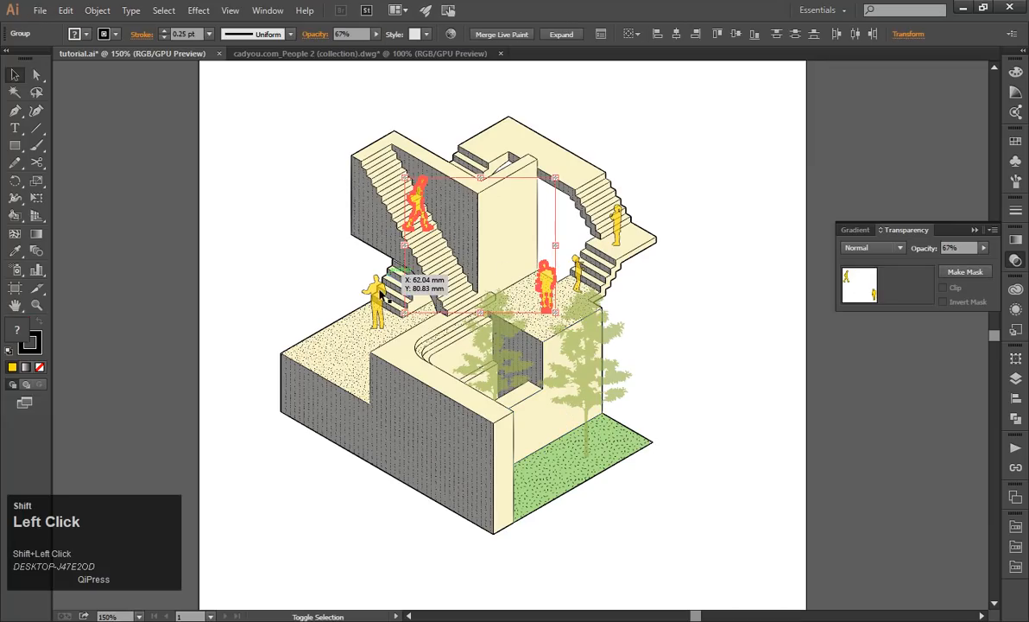
shift+click(378, 294)
shift+click(579, 270)
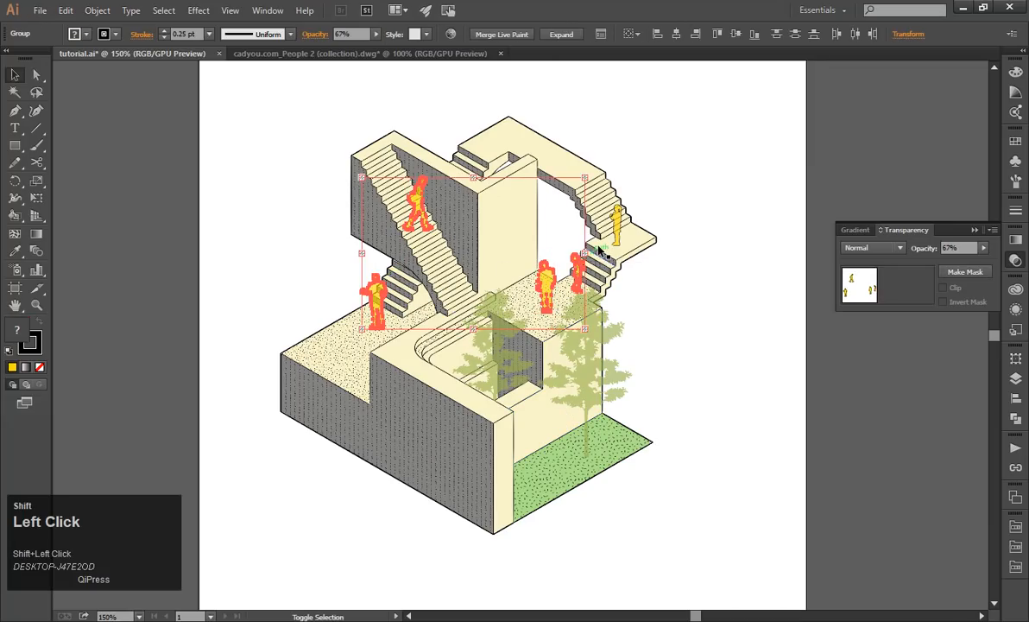
shift+click(616, 221)
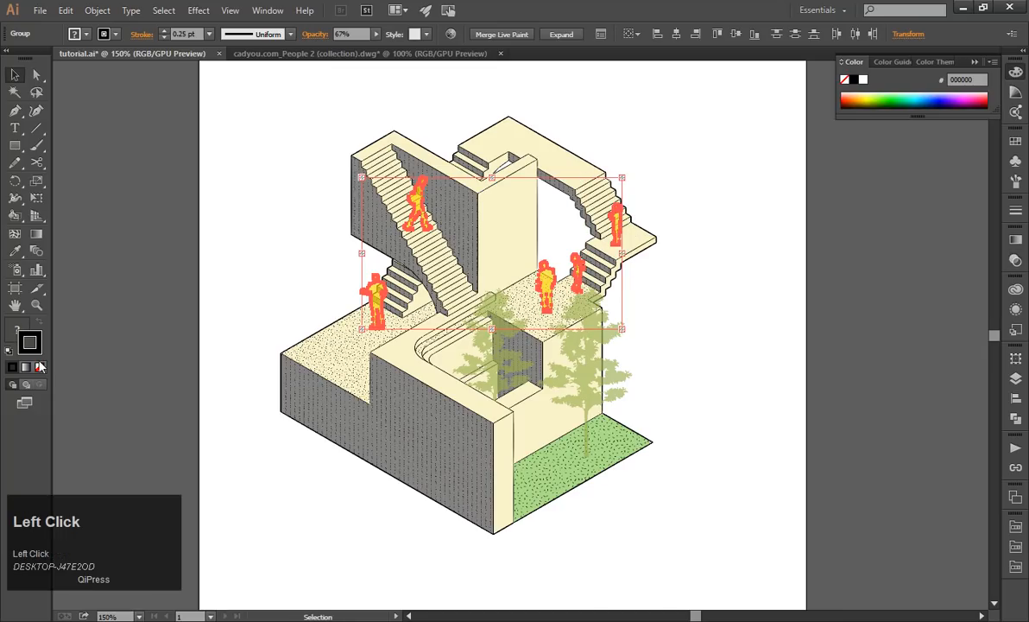
click(270, 286)
key(Escape)
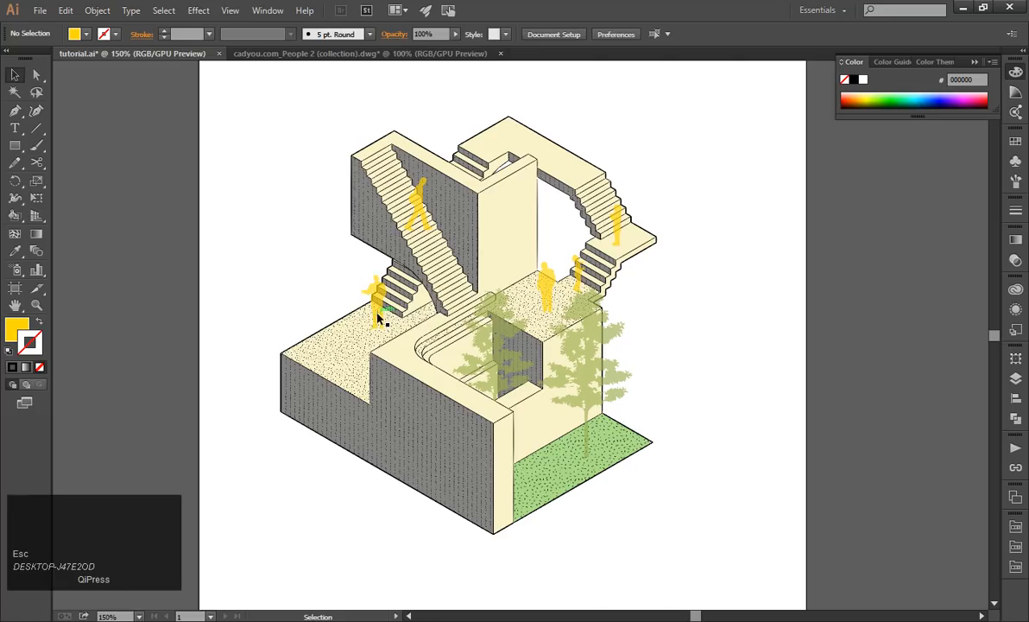
click(374, 298)
shift+click(414, 199)
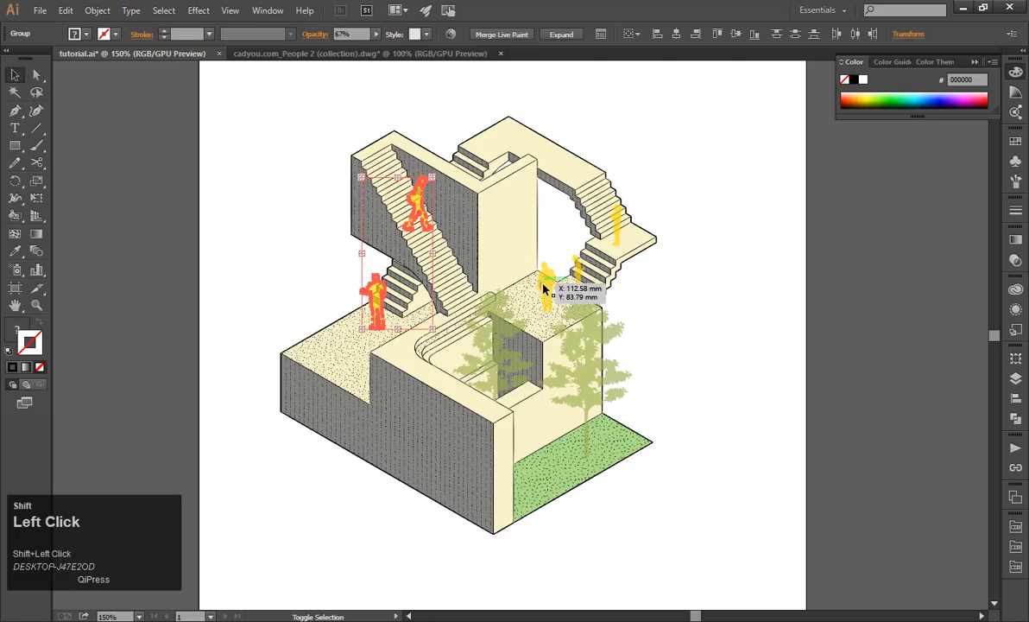
shift+click(545, 282)
shift+click(579, 269)
shift+click(616, 225)
click(14, 330)
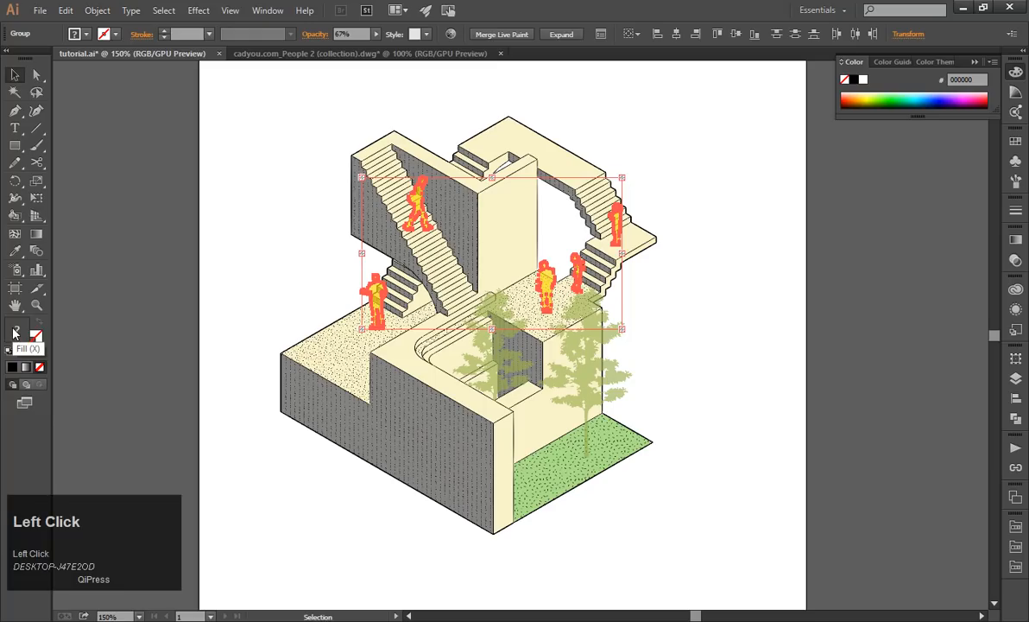
click(181, 289)
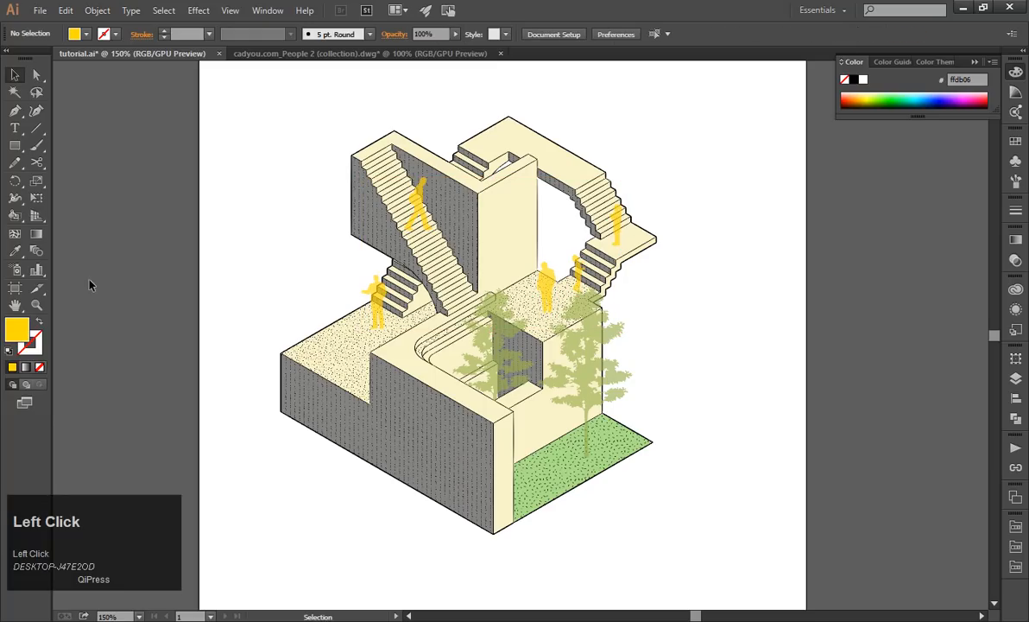
Set the fill colour to dark blue, hex 051e77.
double_click(24, 332)
drag(221, 207, 222, 122)
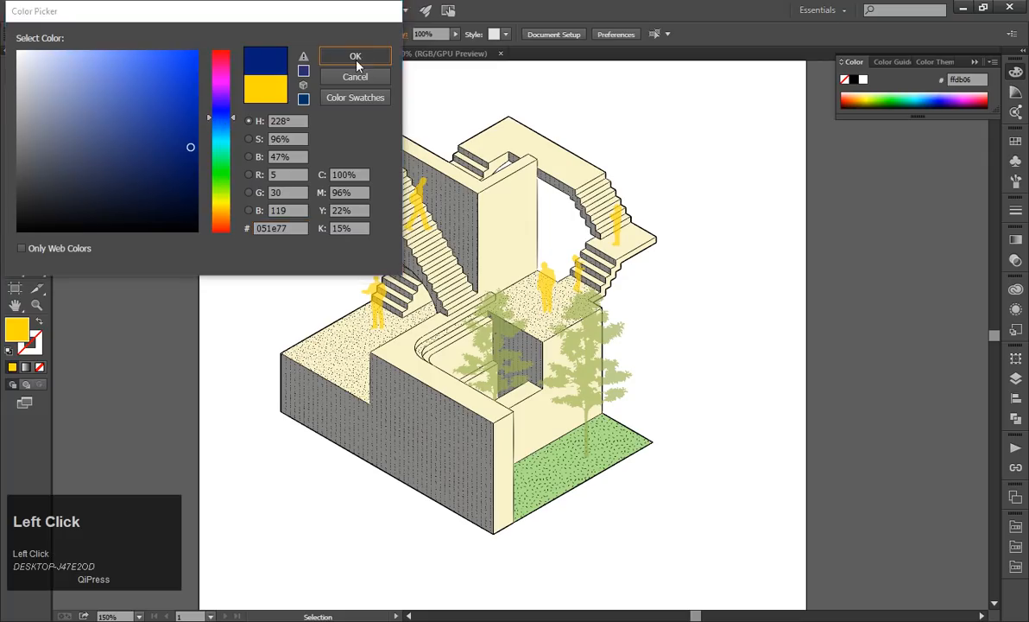
click(333, 56)
Recolour all five yellow people with the dark blue fill using the Live Paint Bucket.
click(15, 215)
scroll(372, 209, up, 3)
click(462, 176)
click(462, 178)
click(370, 354)
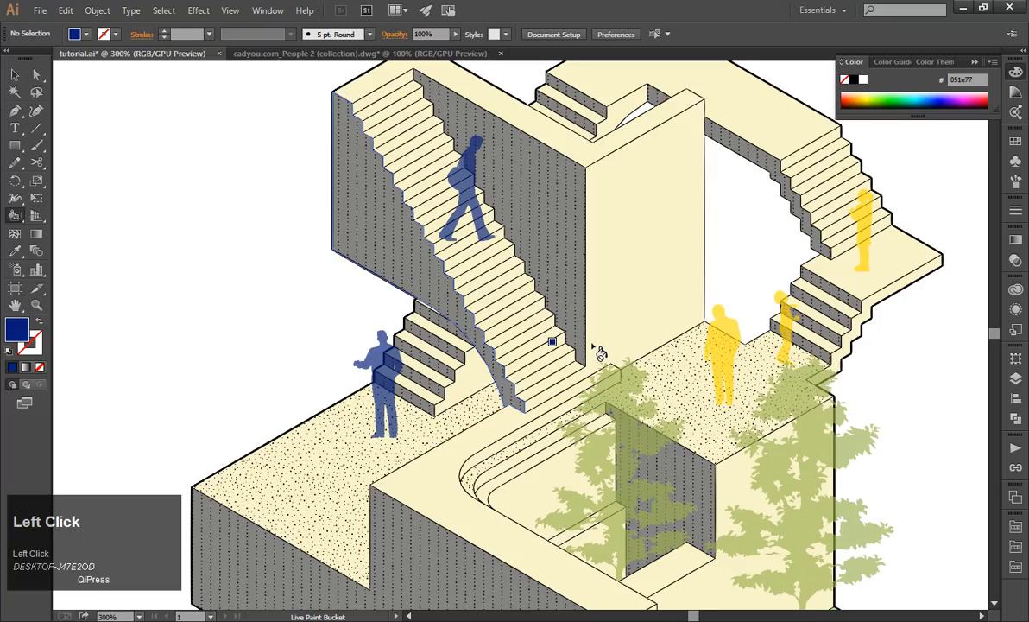
click(718, 333)
click(778, 331)
click(862, 229)
scroll(628, 296, down, 2)
Try moving the whole drawing lower on the artboard, undo the move and clear the selection.
click(15, 75)
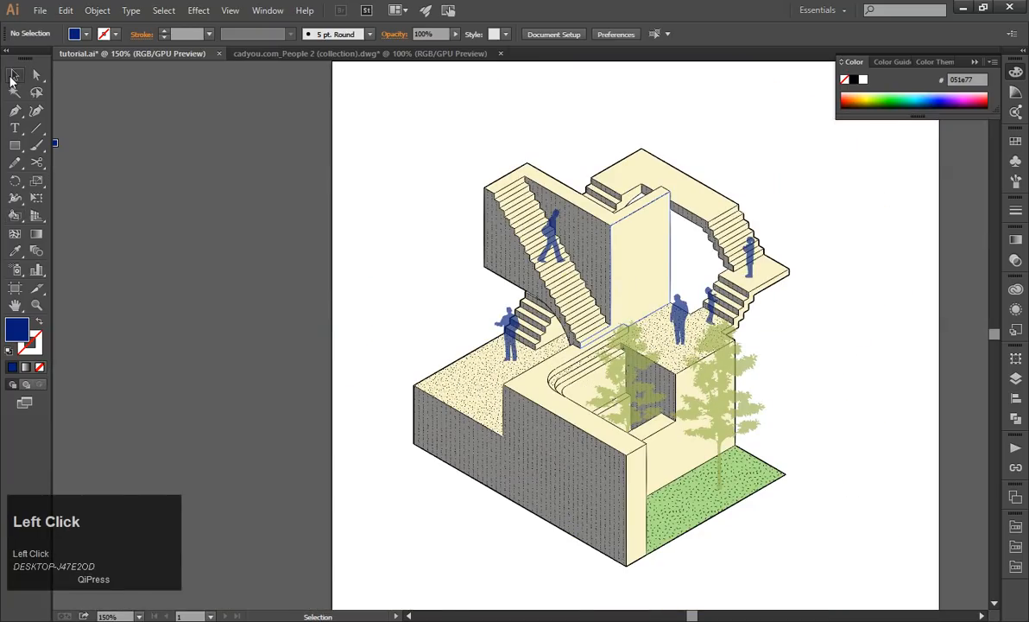
scroll(294, 173, down, 1)
drag(311, 107, 661, 450)
drag(546, 420, 515, 459)
click(670, 425)
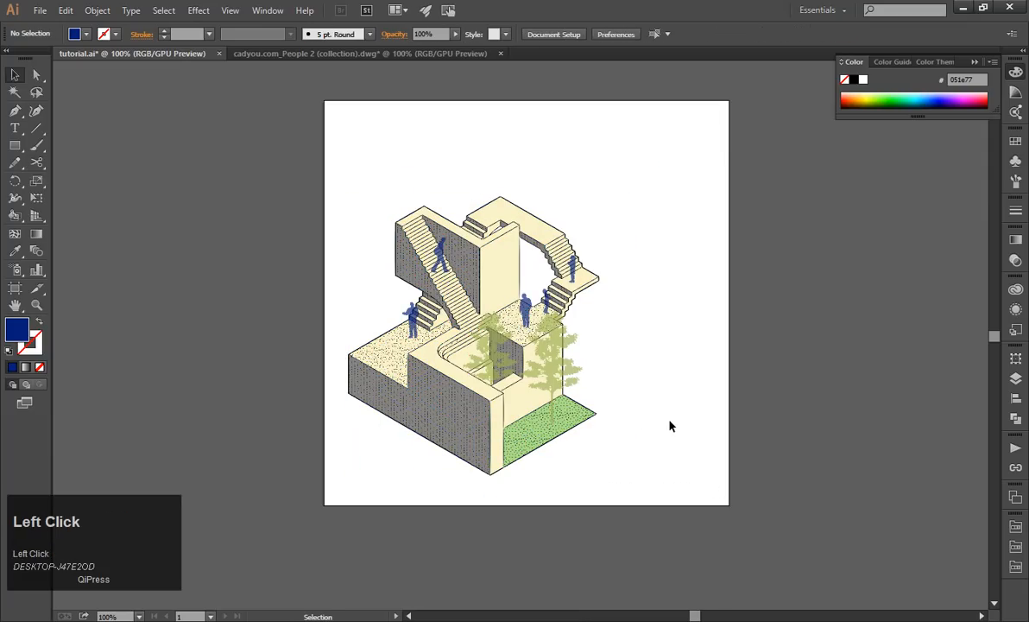
key(ctrl+z)
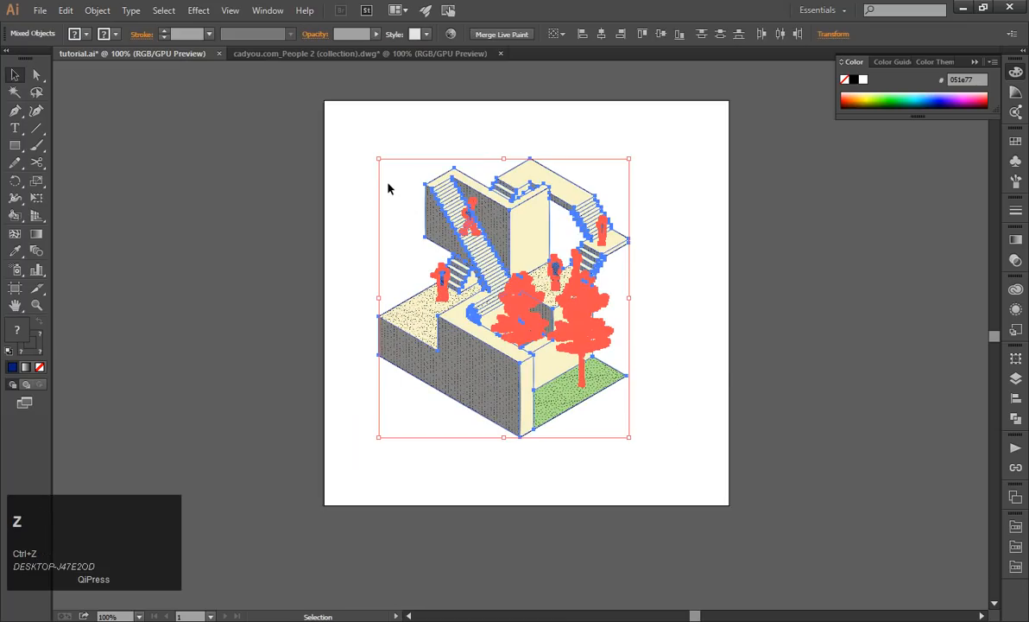
click(704, 368)
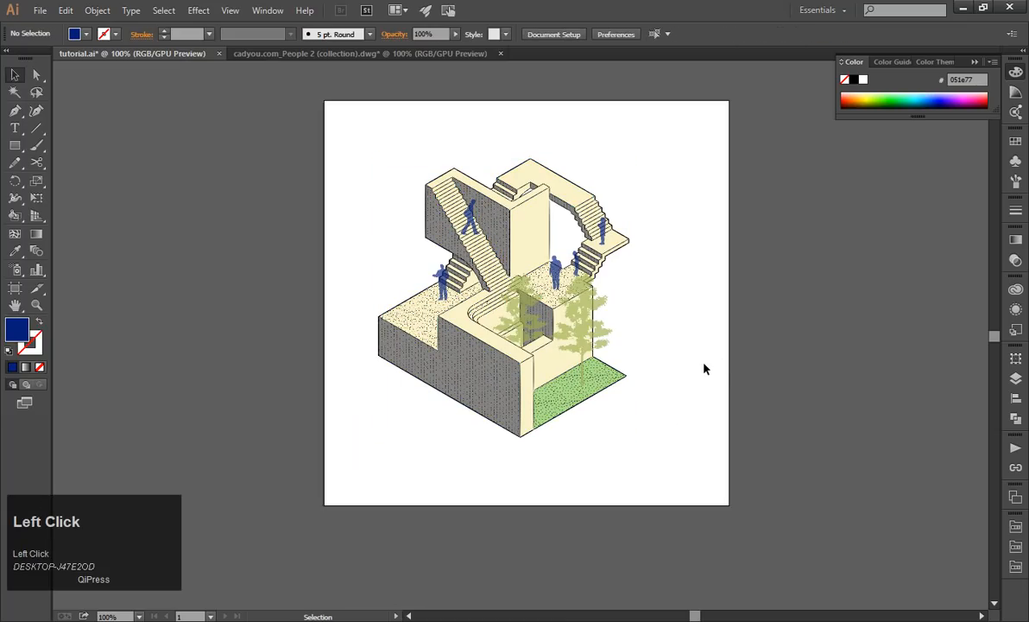
Select both trees and check the layer structure by hiding and showing Layer 1, leaving nothing selected.
click(571, 326)
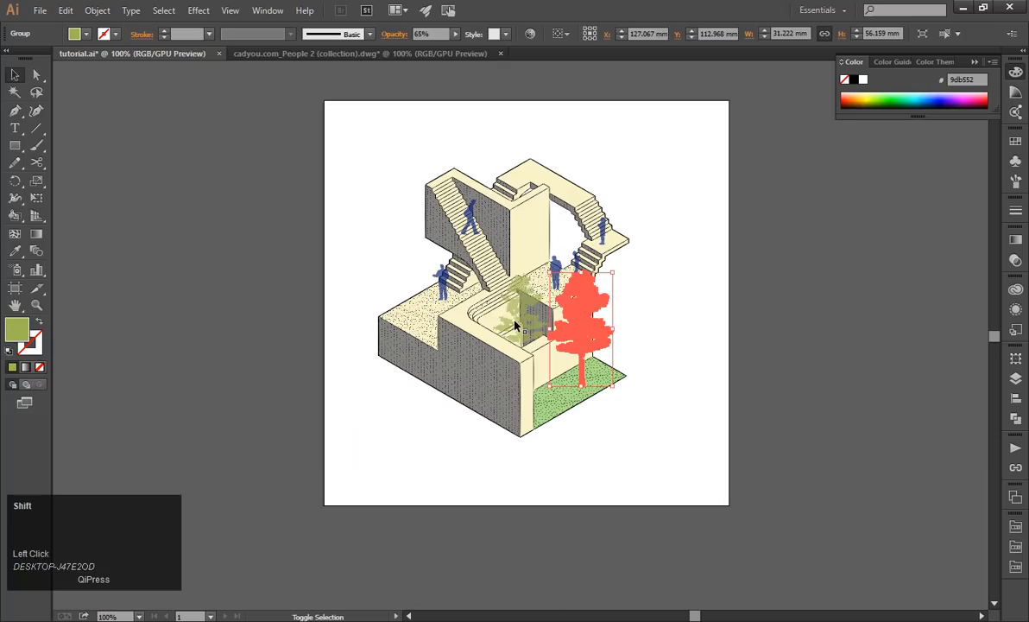
shift+click(516, 325)
click(1016, 380)
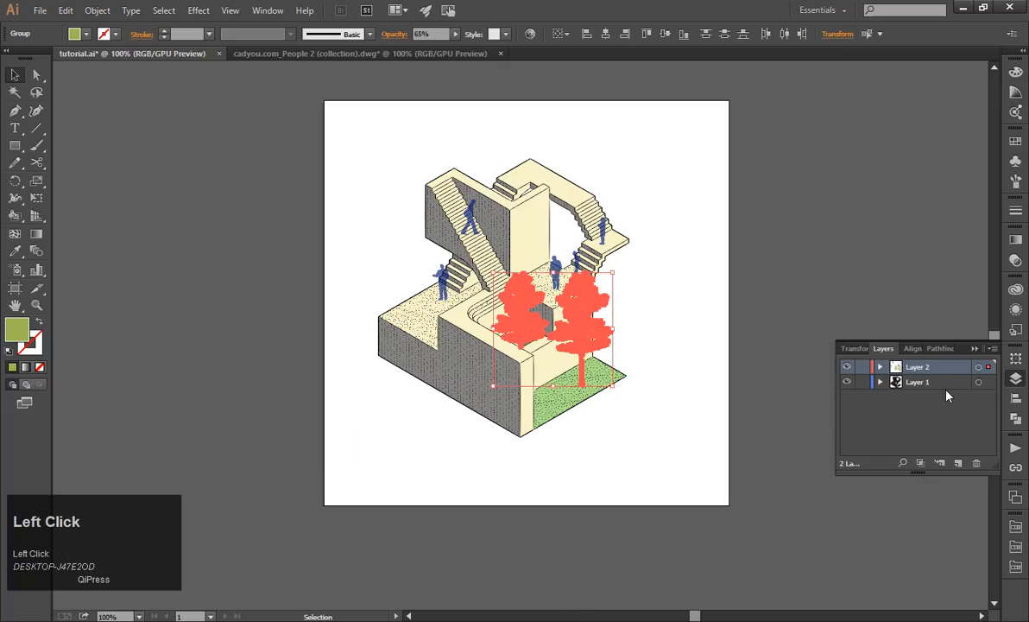
click(847, 383)
click(847, 383)
click(766, 275)
key(Escape)
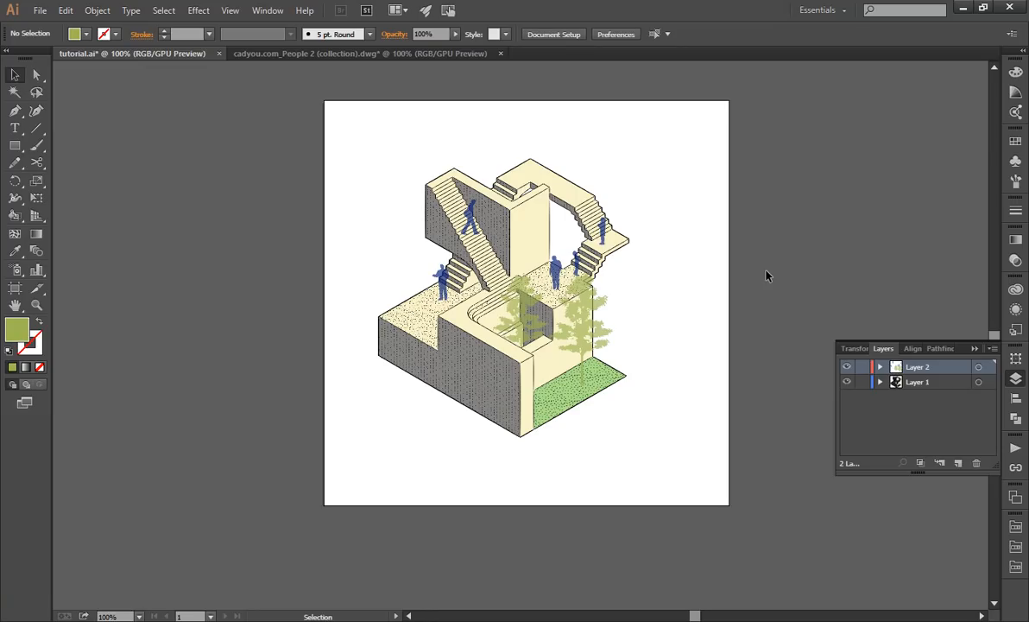
Set up the Type tool with the Open Sans Light font at 18 pt.
click(15, 128)
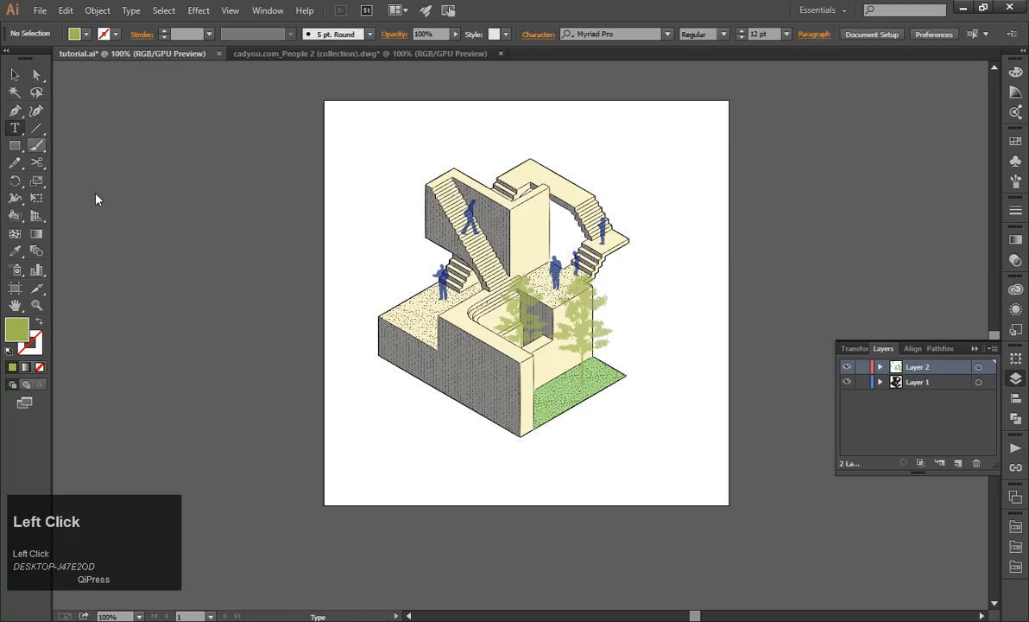
alt+scroll(393, 410, up, 1)
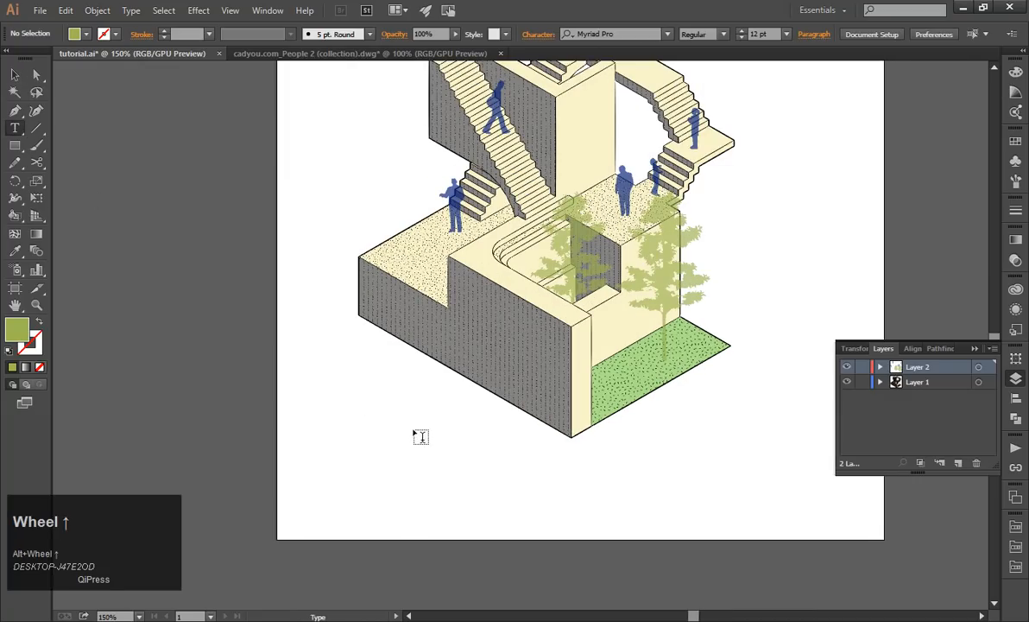
click(615, 35)
text(open)
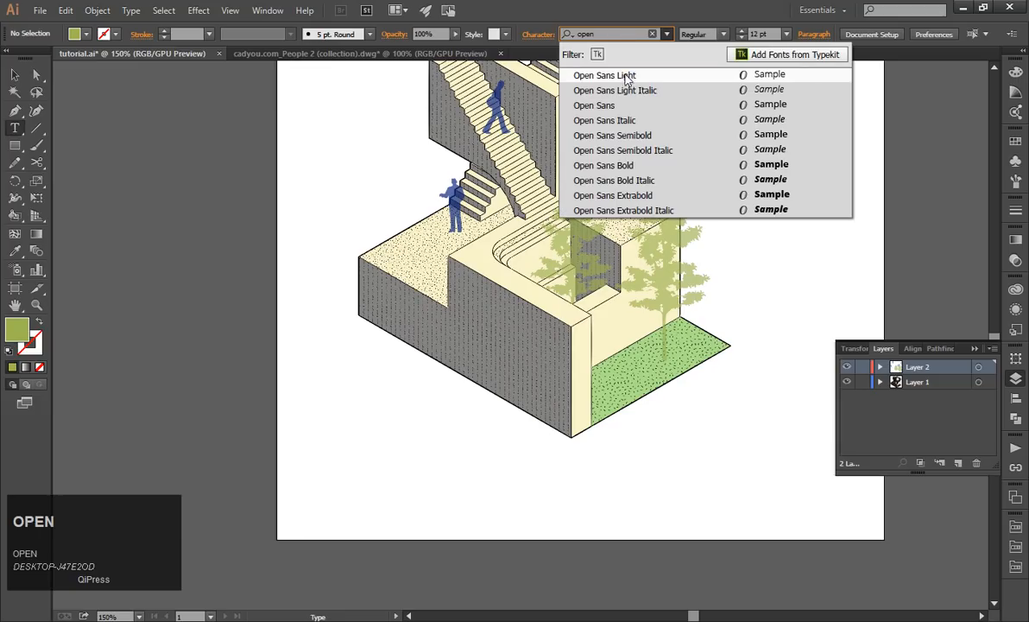
click(584, 74)
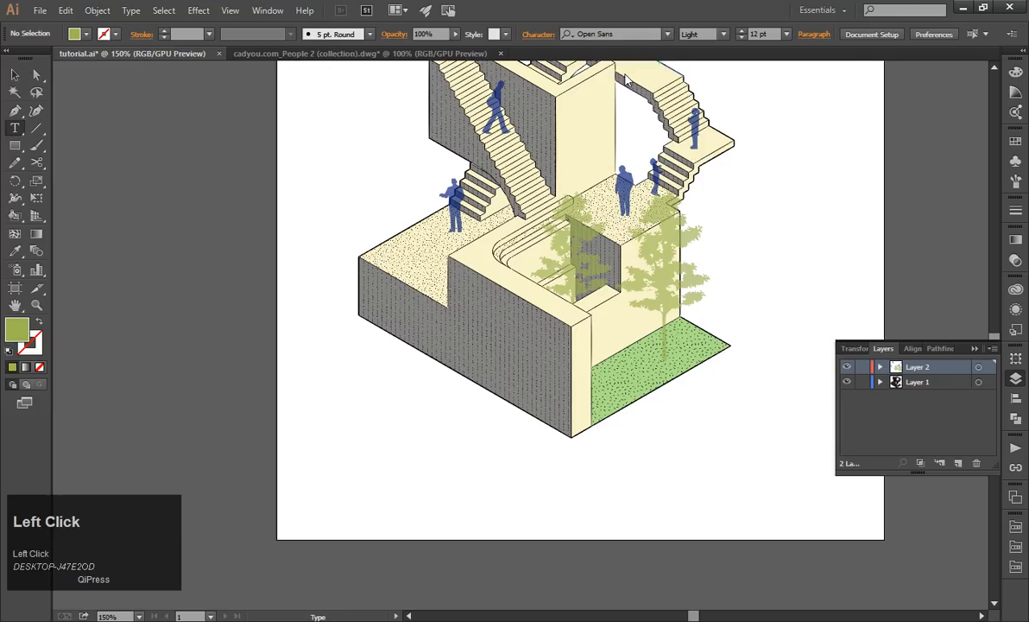
click(785, 35)
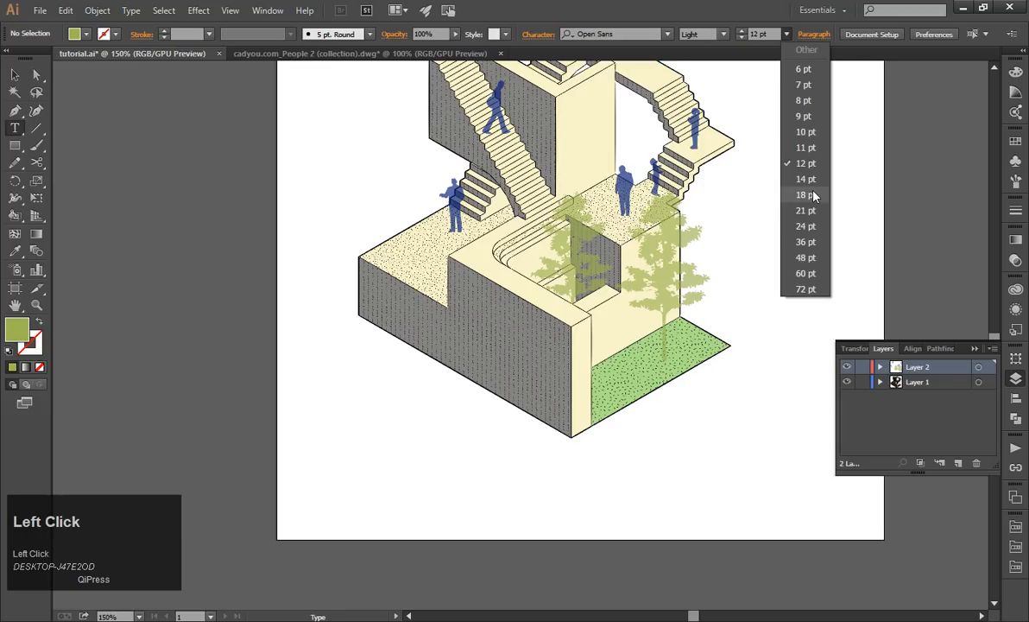
click(760, 182)
Add the title text "Escherian Park" on the blank area below the drawing.
click(385, 454)
text(dfsdf)
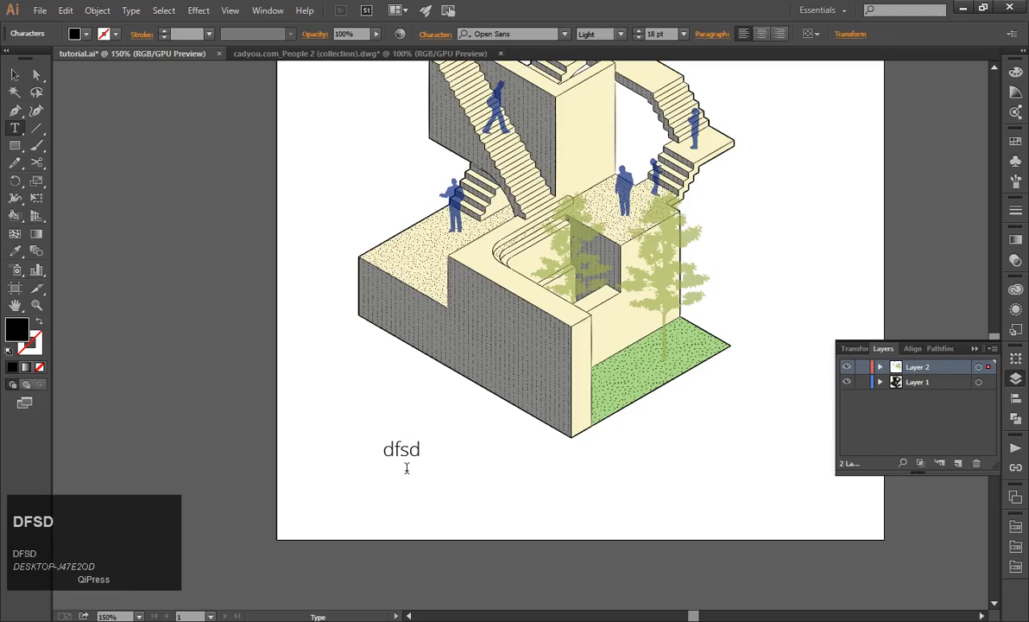
key(BackSpace)
key(BackSpace)
key(BackSpace)
key(BackSpace)
key(BackSpace)
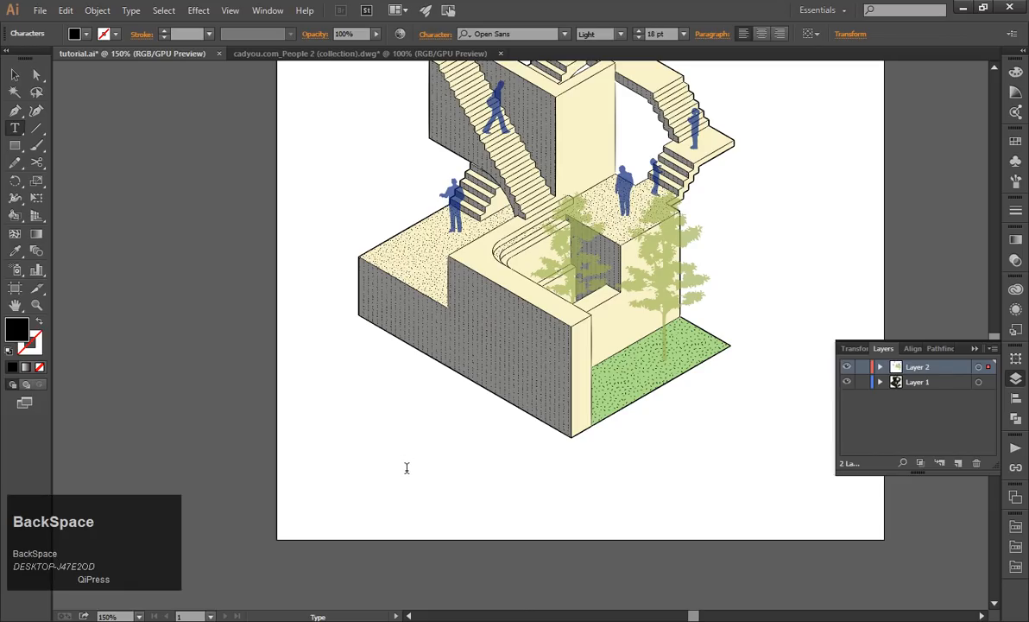
text(E)
key(BackSpace)
text(E)
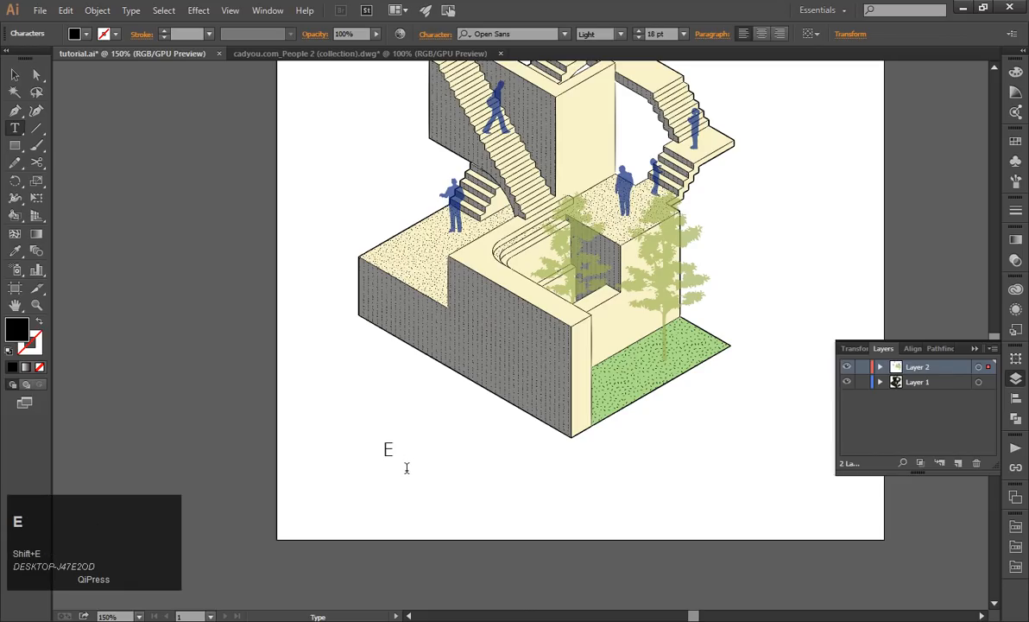
text(scherian Park)
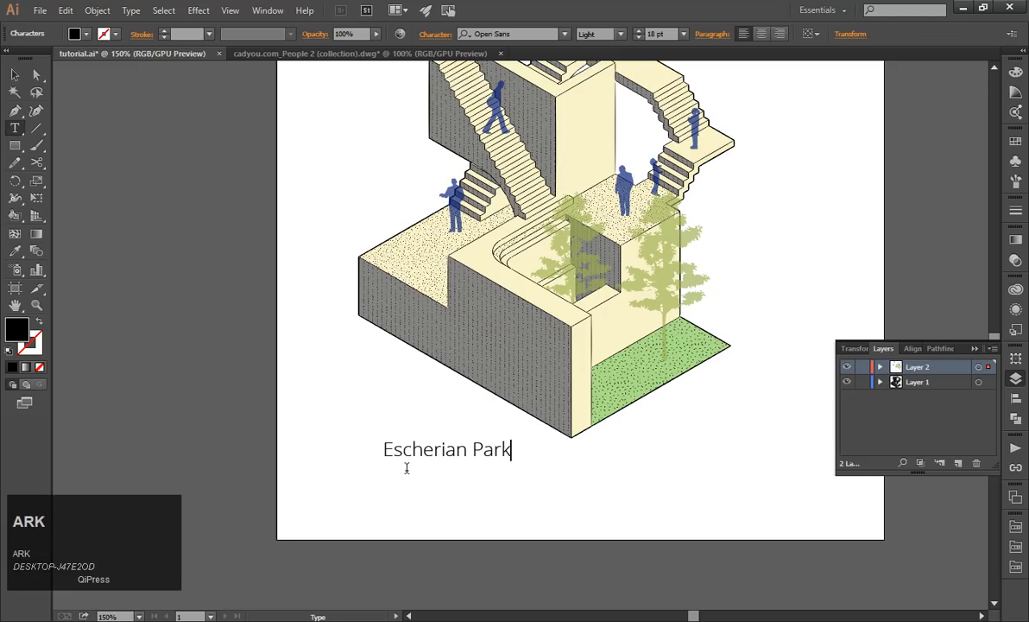
click(16, 77)
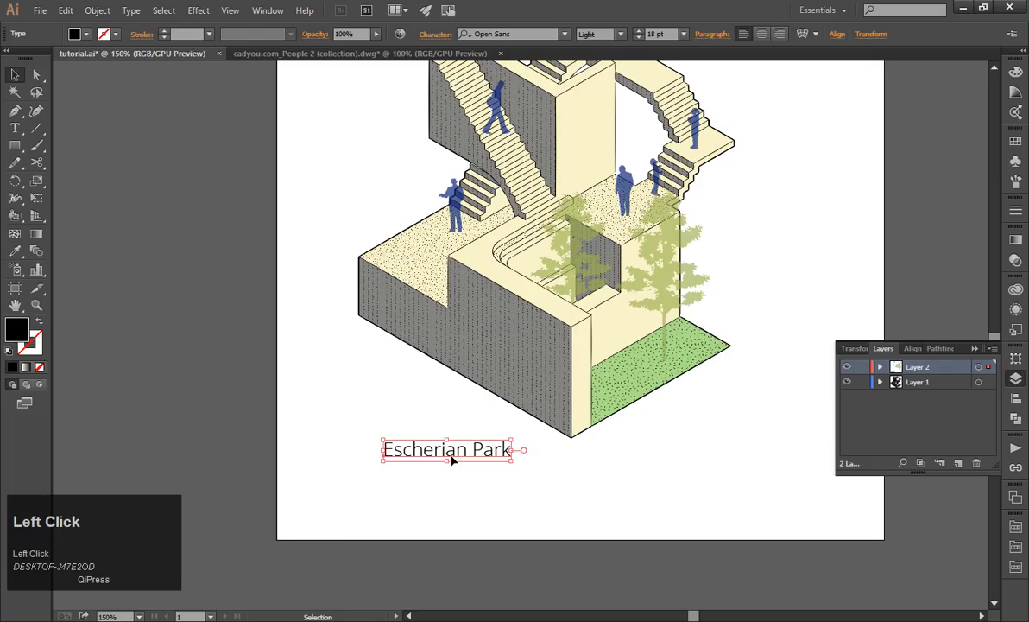
Replace the word "Park" in the title with "Pavilion".
double_click(450, 458)
triple_click(483, 451)
click(494, 451)
drag(475, 452, 545, 462)
text(Pavilion)
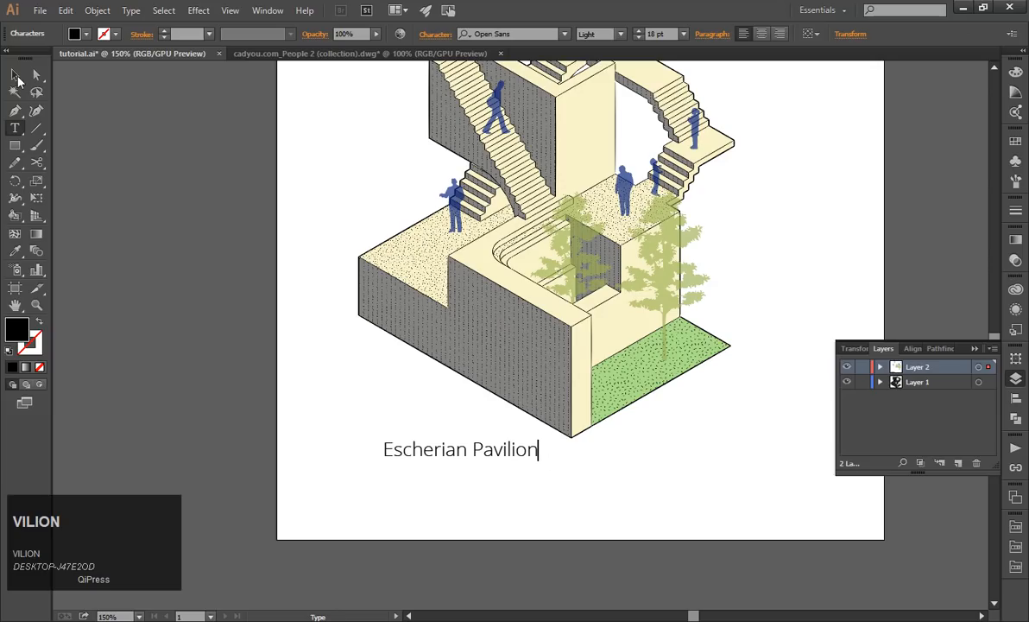
Move the title lower on the artboard and align its start with the drawing's leftmost edge.
click(17, 78)
click(282, 372)
drag(431, 449, 403, 493)
click(259, 437)
Draw a horizontal line about 67 mm long beneath the "Escherian Pavilion" title with the Pen tool.
scroll(407, 483, down, 2)
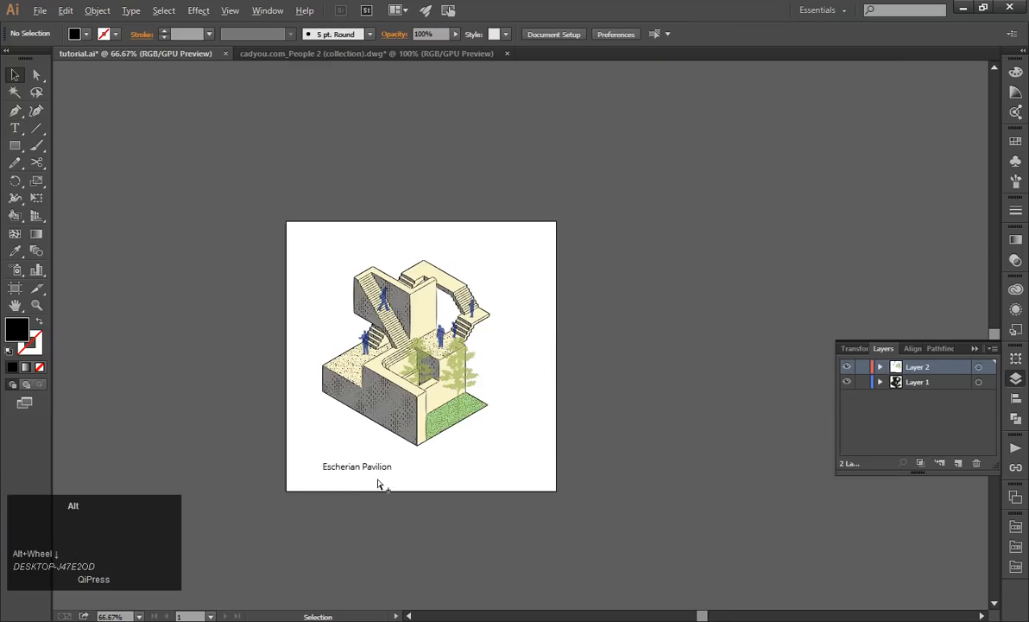
scroll(377, 484, up, 1)
scroll(370, 478, up, 2)
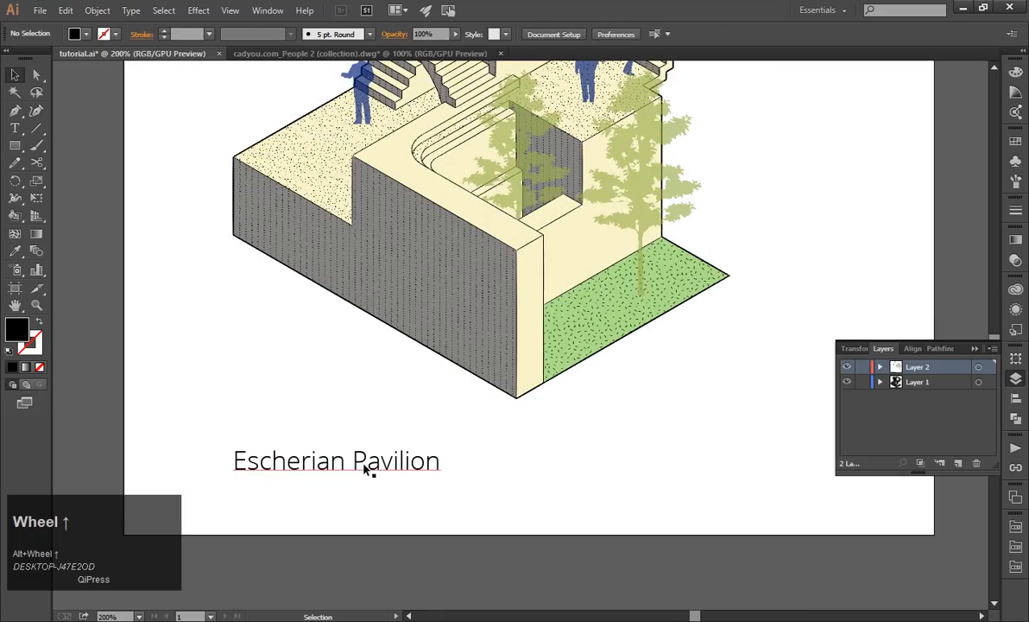
click(14, 110)
scroll(427, 419, down, 2)
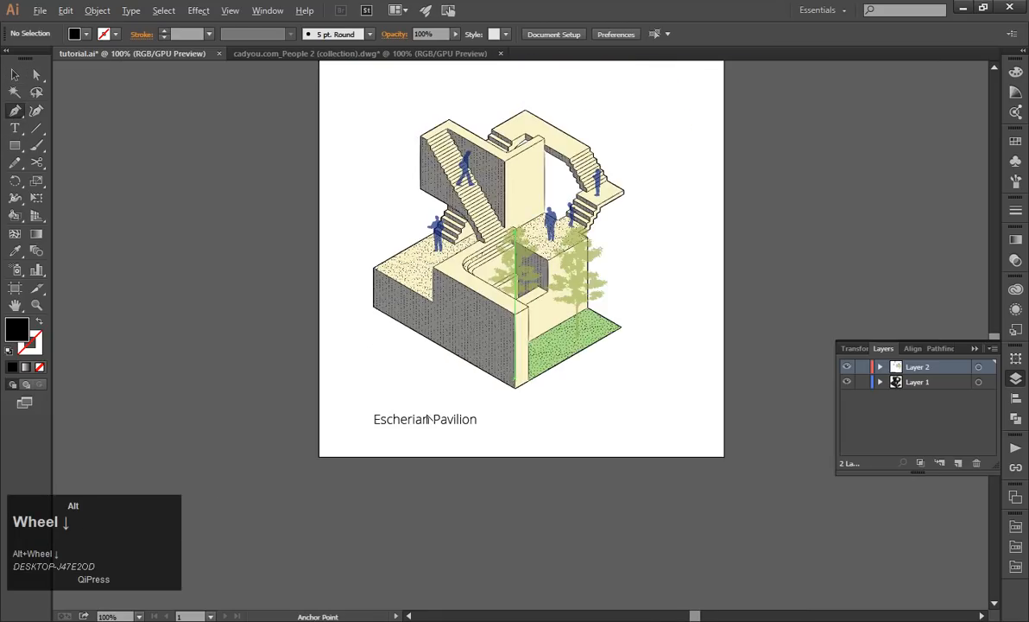
scroll(427, 419, up, 2)
click(325, 434)
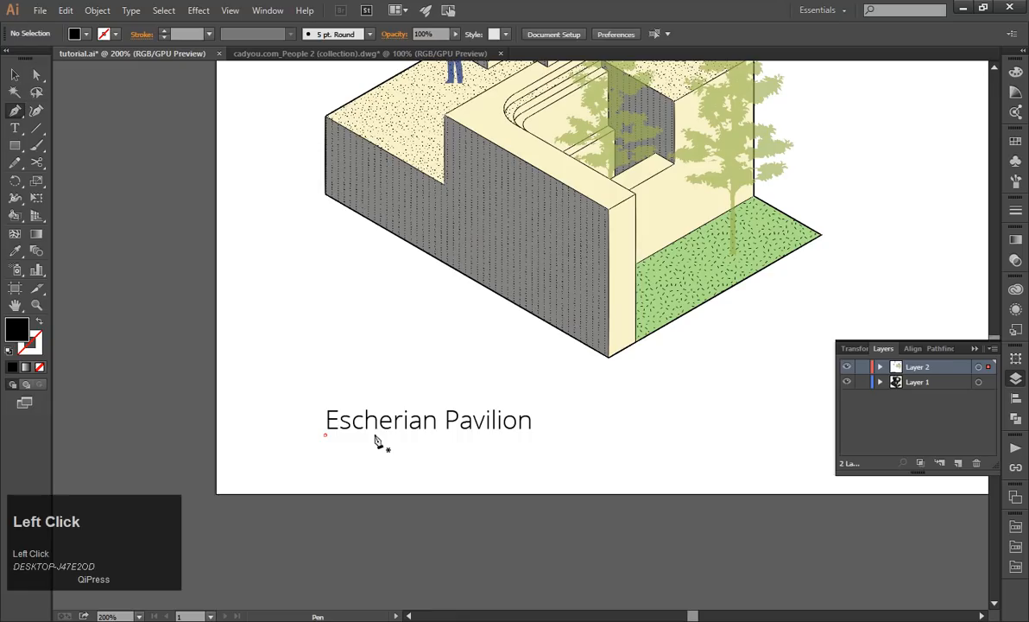
shift+click(595, 436)
click(14, 75)
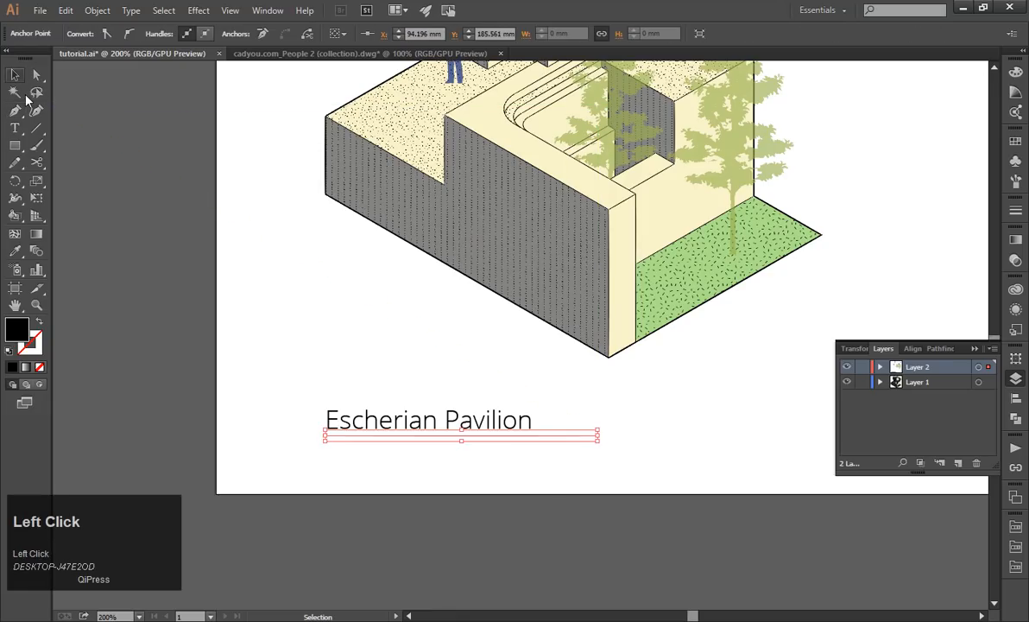
click(541, 485)
Swap the line's fill and stroke to give it a black outline, and move it slightly closer to the title.
click(533, 436)
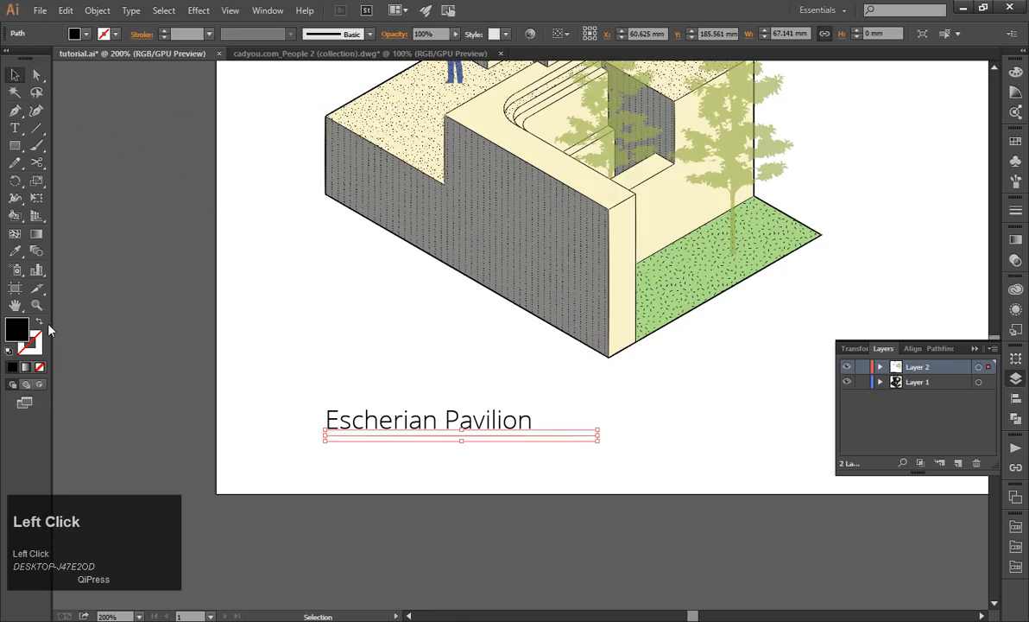
click(38, 322)
scroll(419, 432, up, 1)
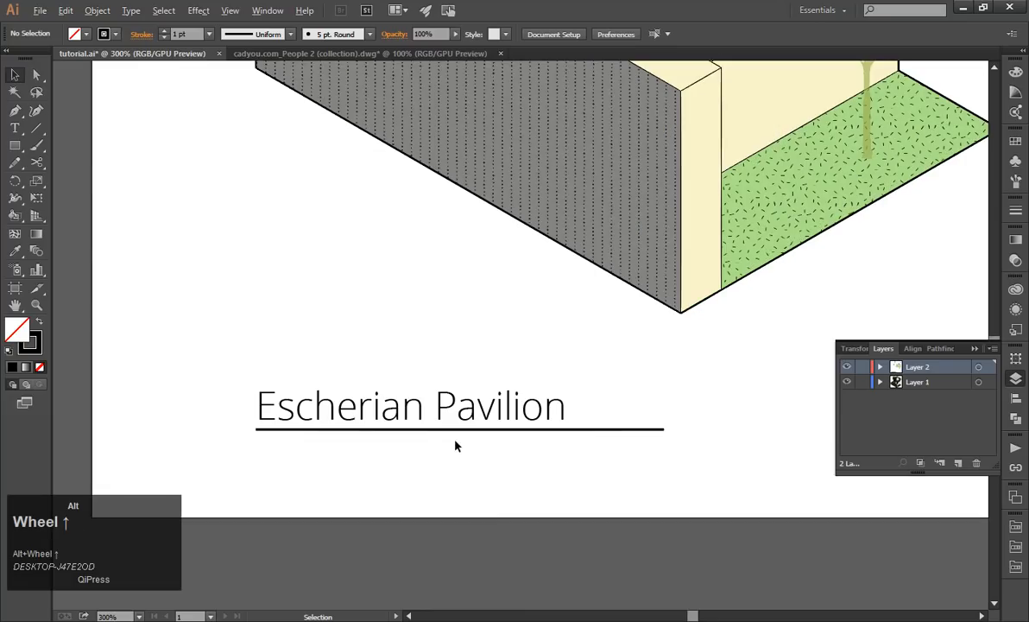
drag(421, 434, 423, 427)
click(423, 470)
scroll(423, 471, down, 2)
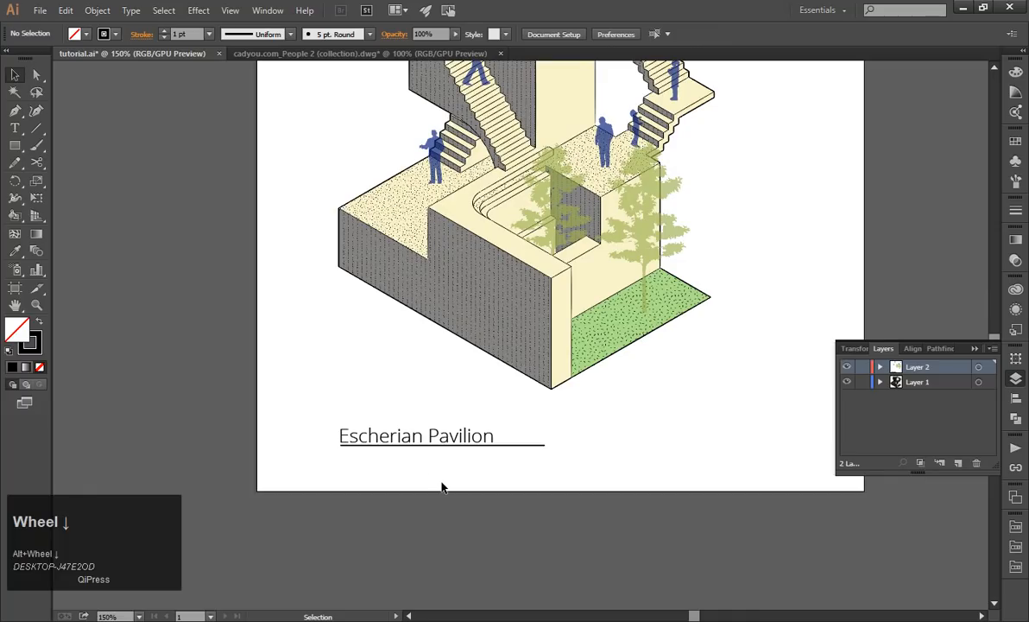
scroll(442, 486, down, 1)
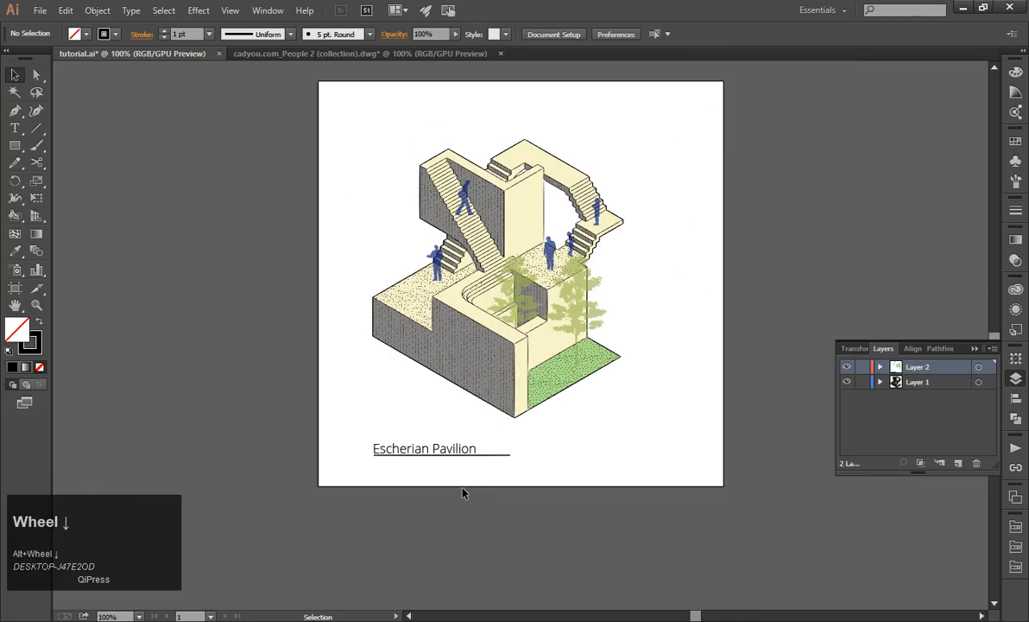
Group the "Escherian Pavilion" title with its underline and select the group.
click(423, 447)
click(443, 497)
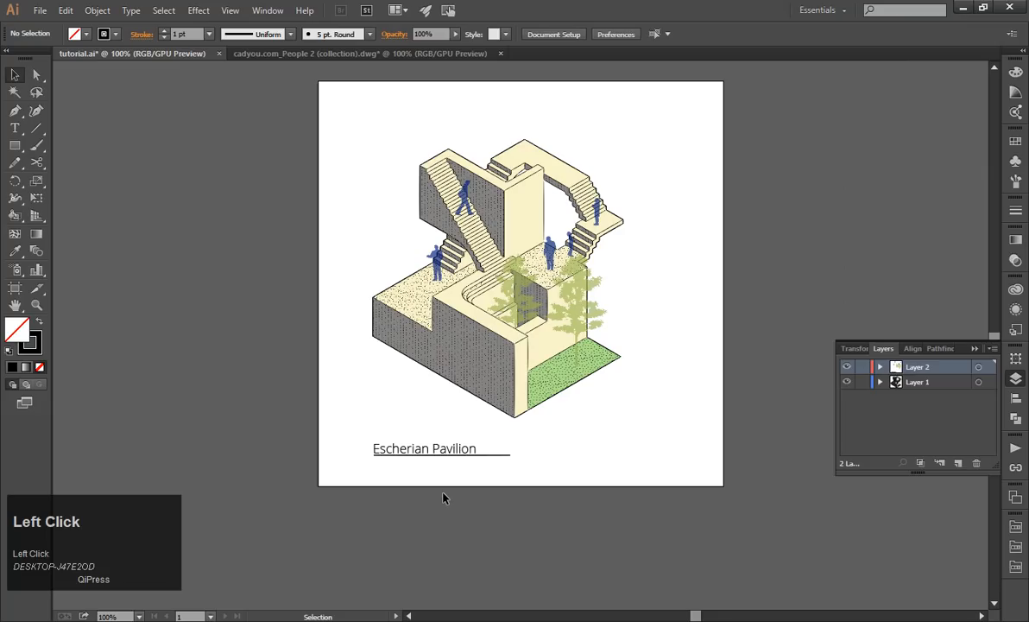
drag(421, 475, 384, 442)
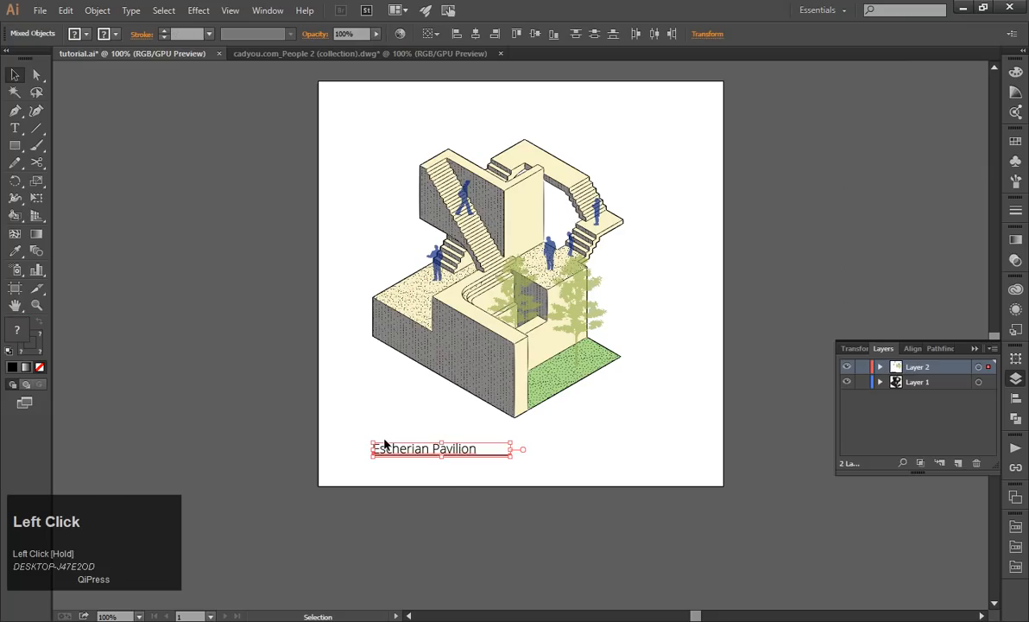
click(455, 479)
scroll(454, 477, up, 1)
drag(454, 476, 383, 410)
key(ctrl+g)
click(414, 462)
click(416, 444)
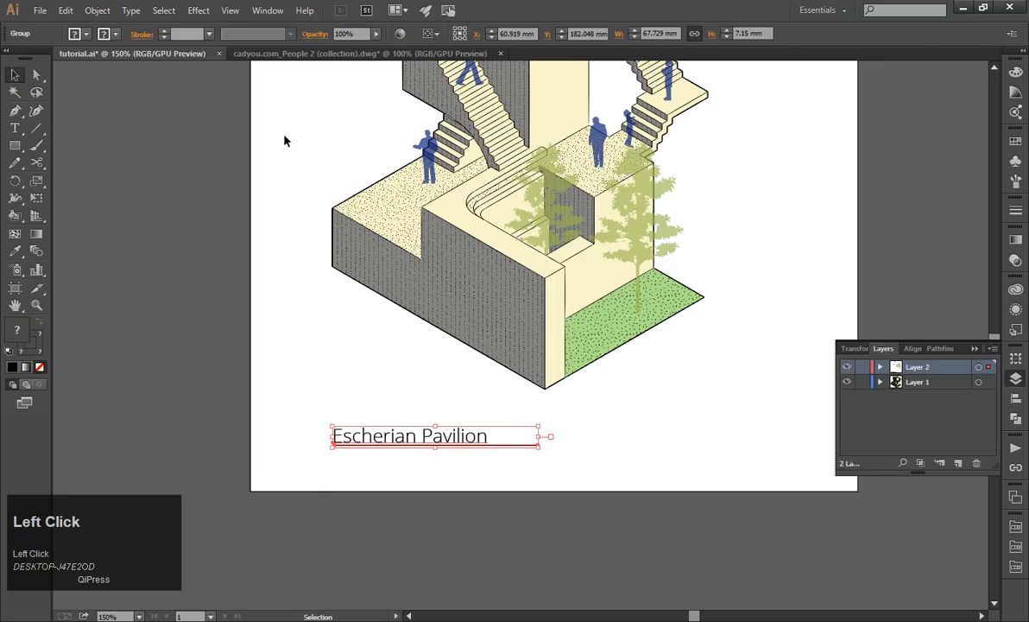
Start a 3D Extrude & Bevel effect on the title group, trying Isometric Left and Isometric Right before setting its position to Isometric Top.
click(100, 9)
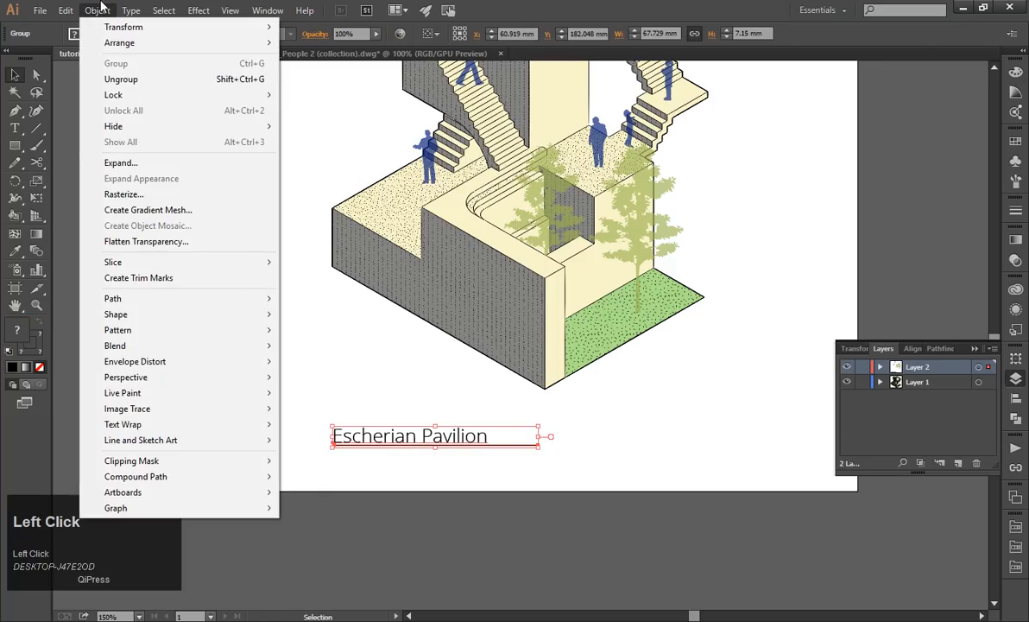
mouse_move(130, 29)
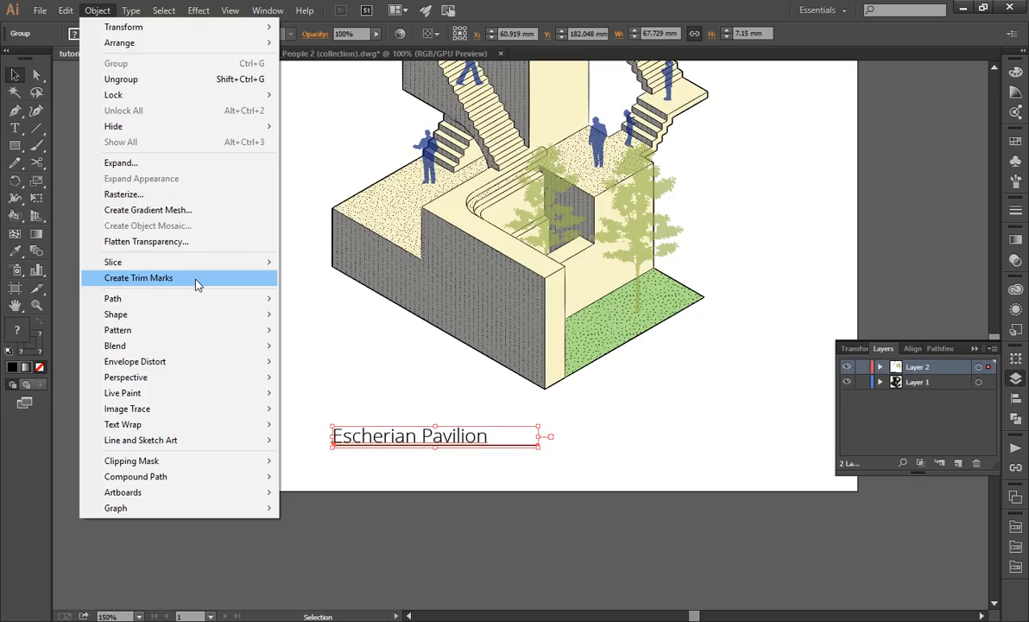
mouse_move(230, 15)
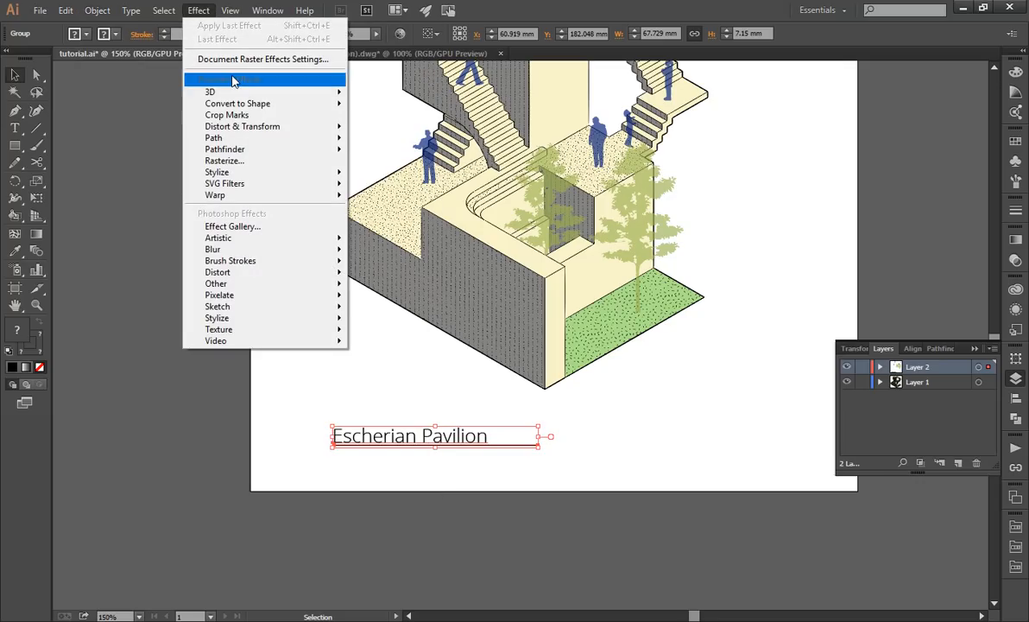
mouse_move(285, 92)
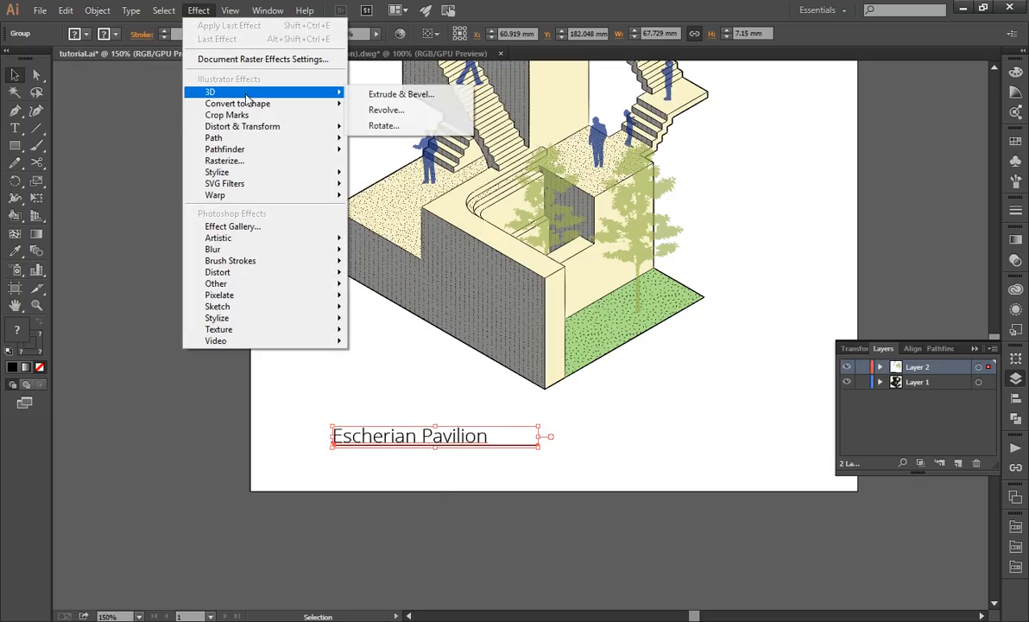
click(367, 95)
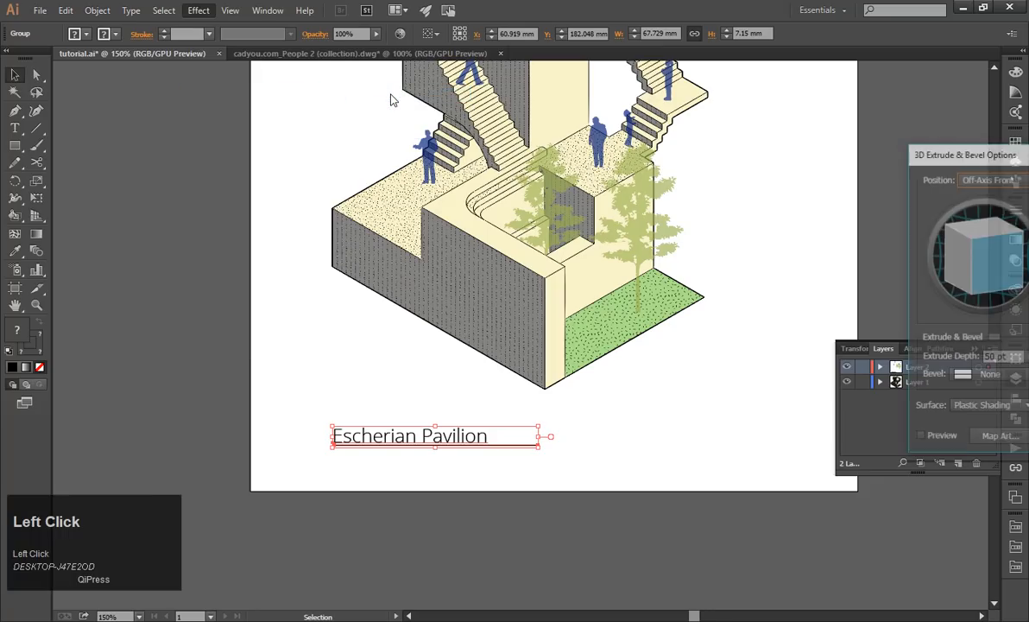
drag(971, 156, 160, 54)
click(180, 77)
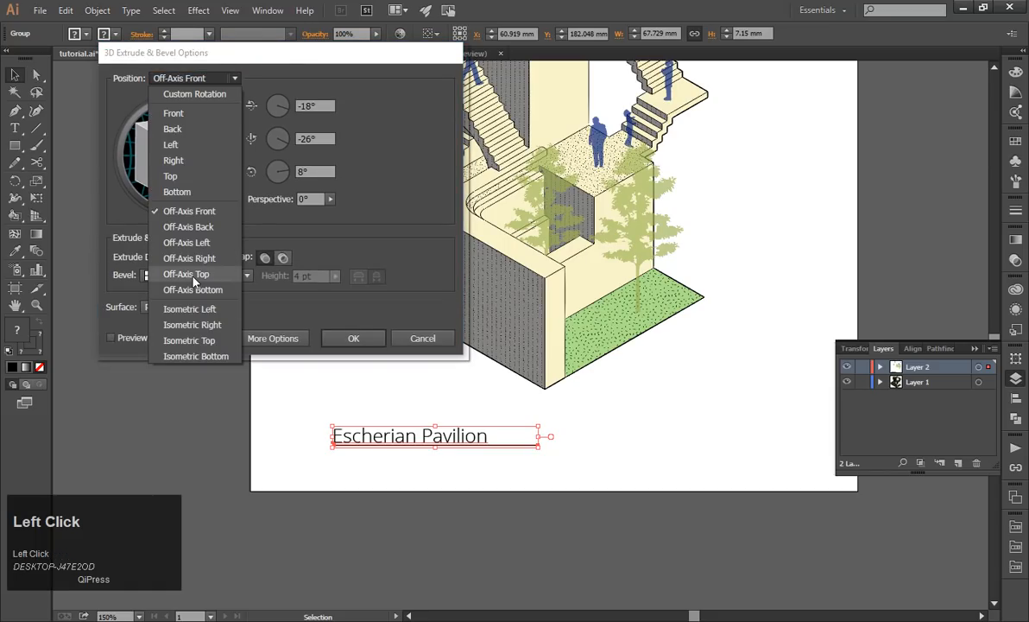
click(194, 308)
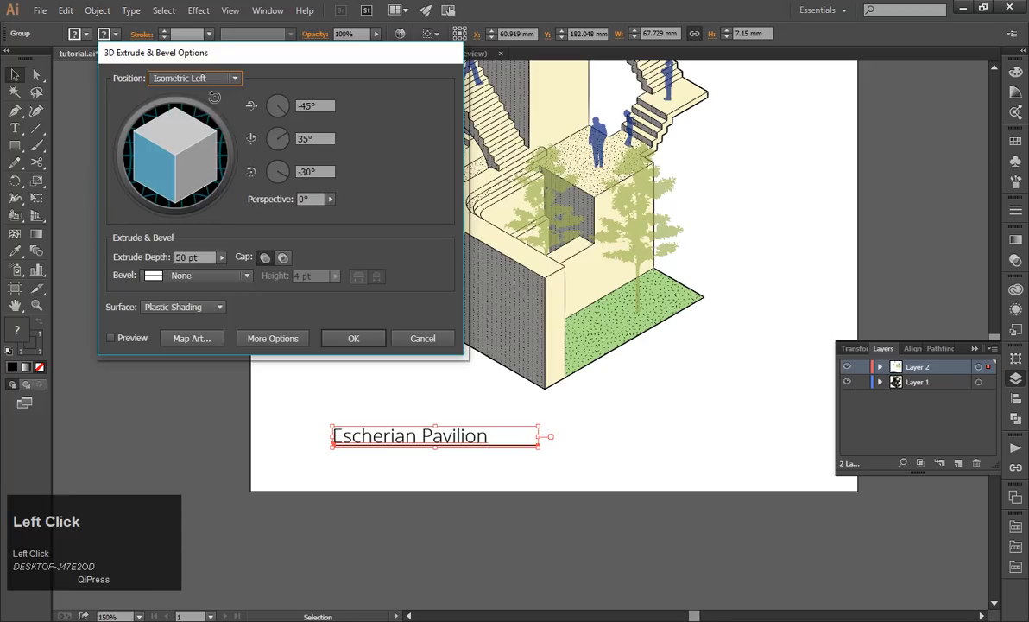
click(195, 83)
click(193, 324)
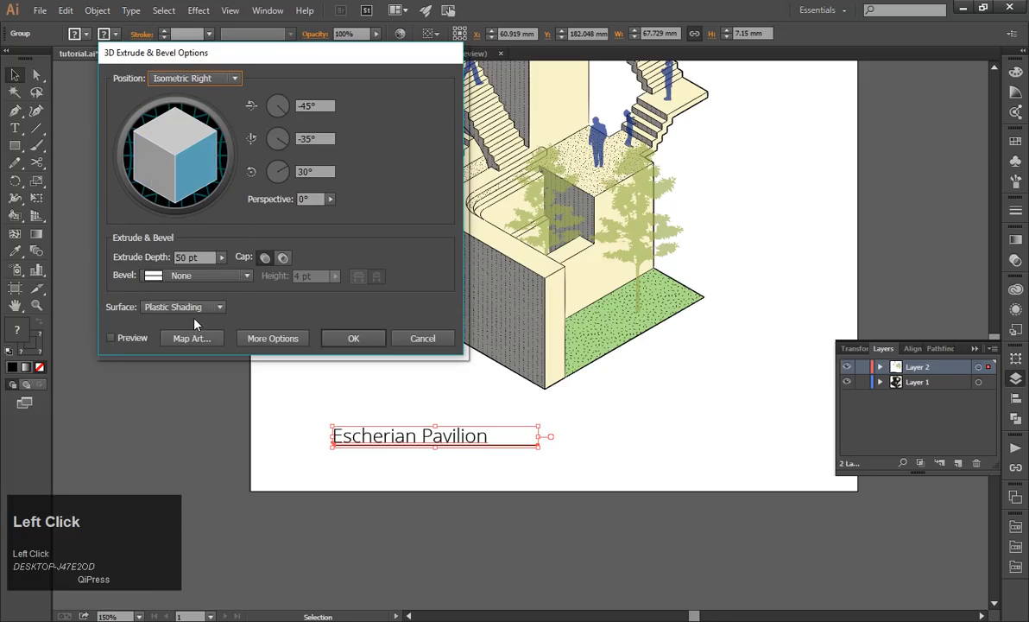
click(193, 79)
click(189, 339)
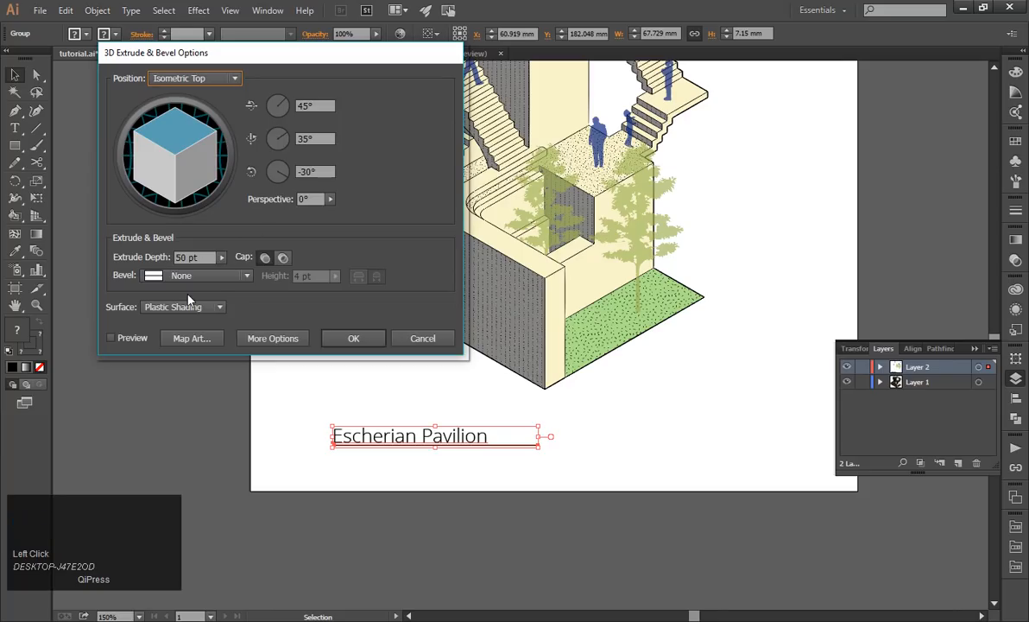
Preview the title's extrude depth at 10 pt and 1 pt, and settle on 0 pt with the preview on.
click(177, 259)
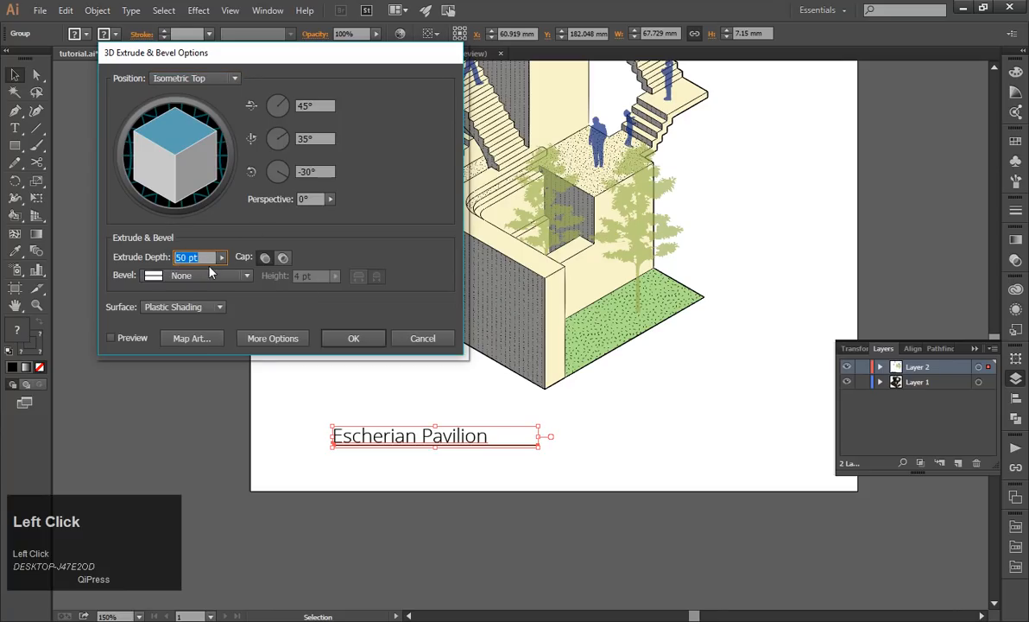
text(10)
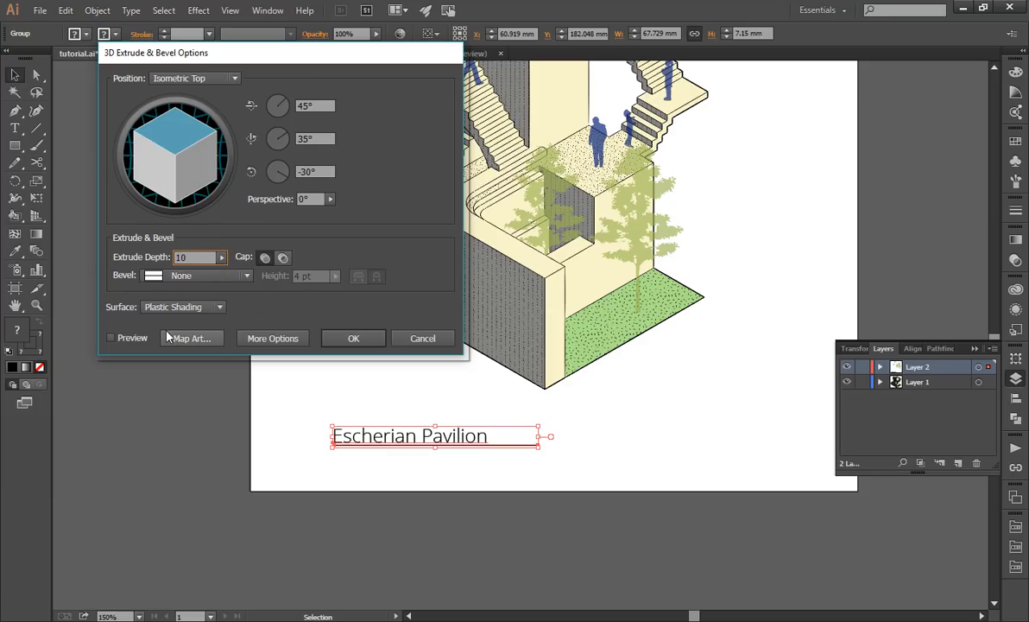
click(121, 338)
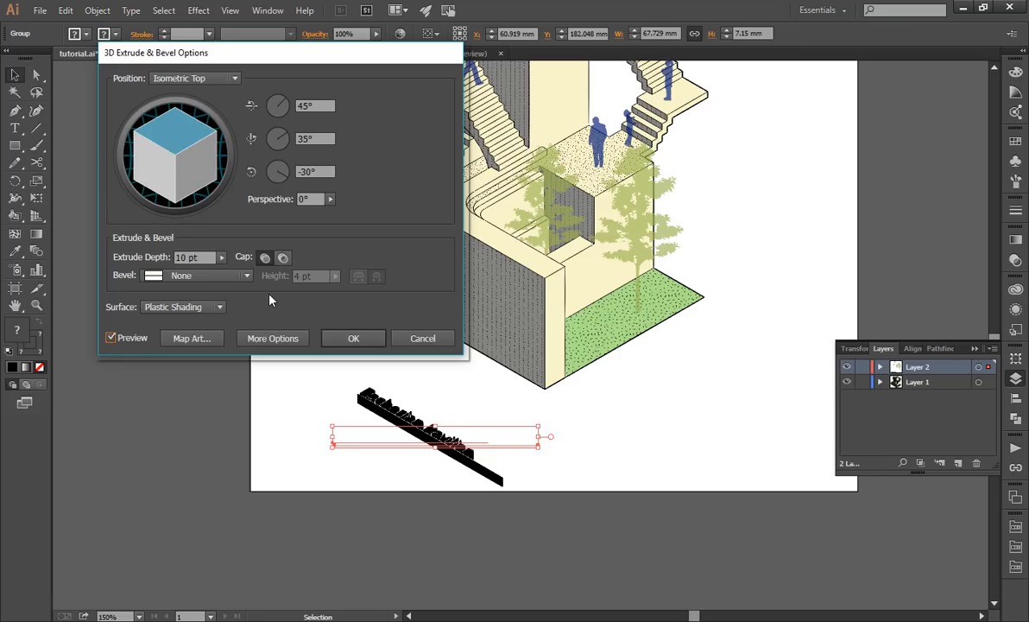
click(206, 256)
text(1)
click(121, 339)
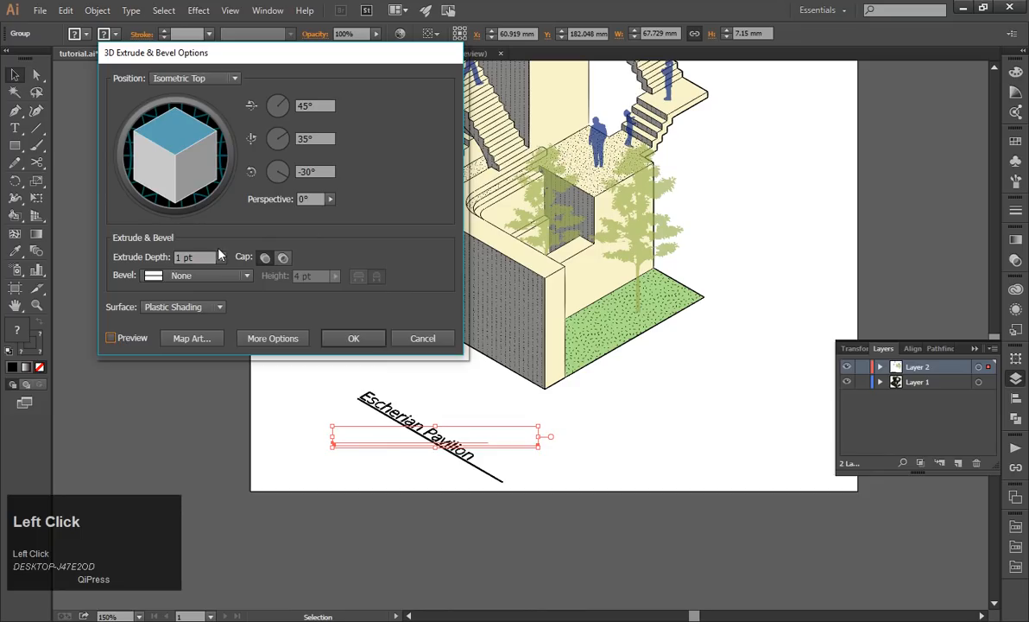
text(0)
click(136, 340)
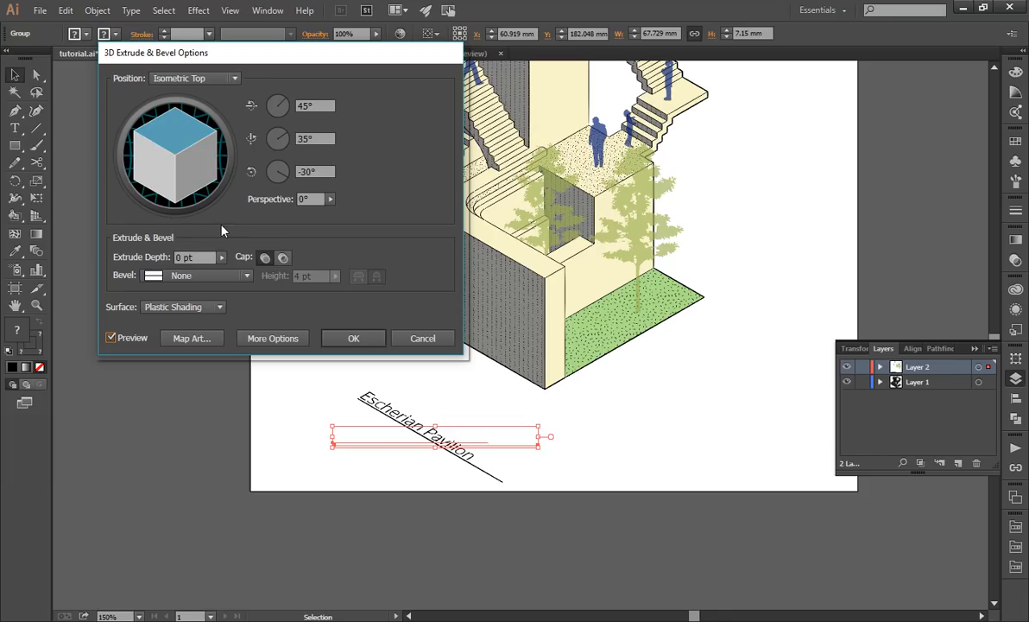
Try a 30° rotation around the vertical axis for the title's 3D effect and return its position to Isometric Top.
click(327, 200)
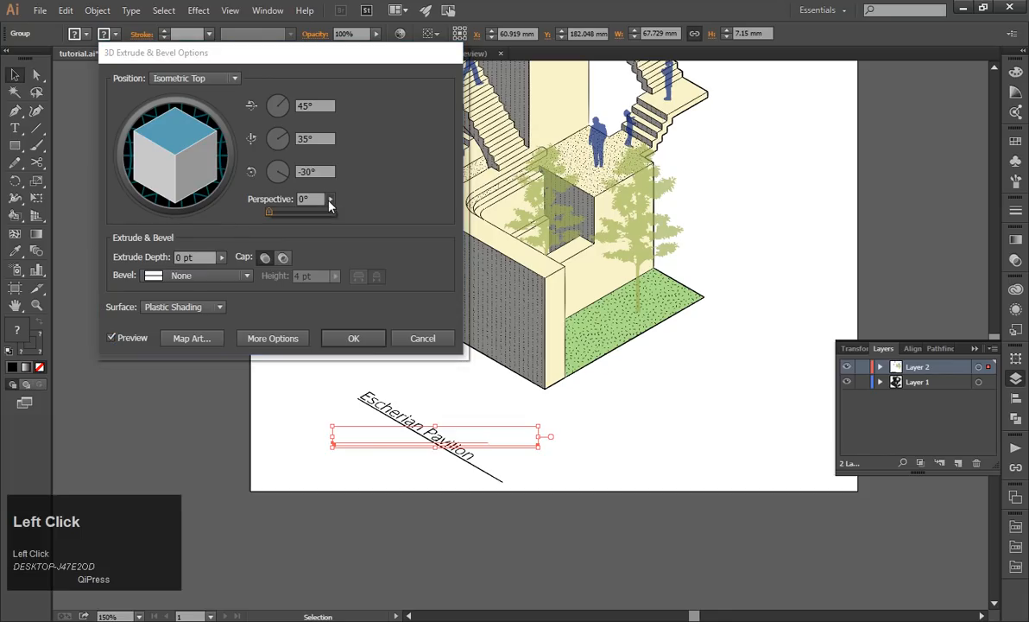
click(383, 193)
mouse_move(282, 143)
mouse_down()
mouse_move(262, 138)
mouse_move(292, 133)
mouse_up()
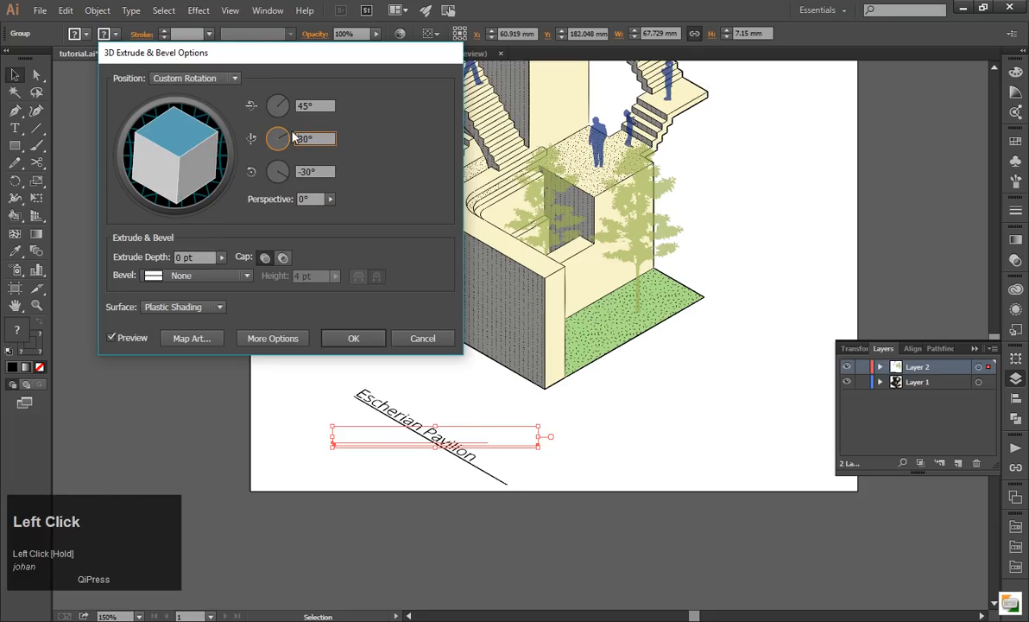
click(197, 78)
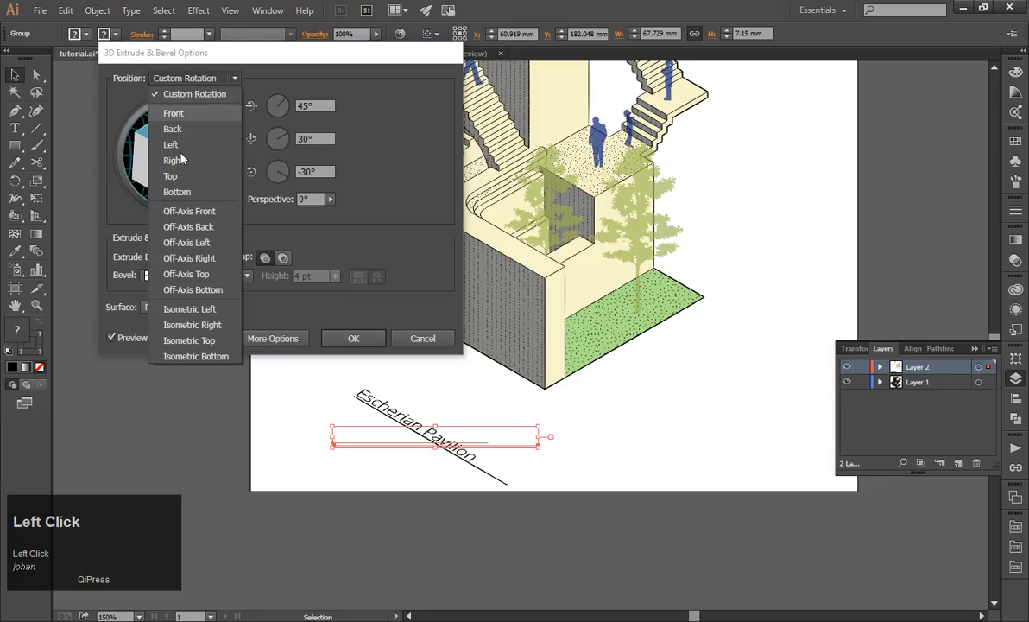
click(201, 342)
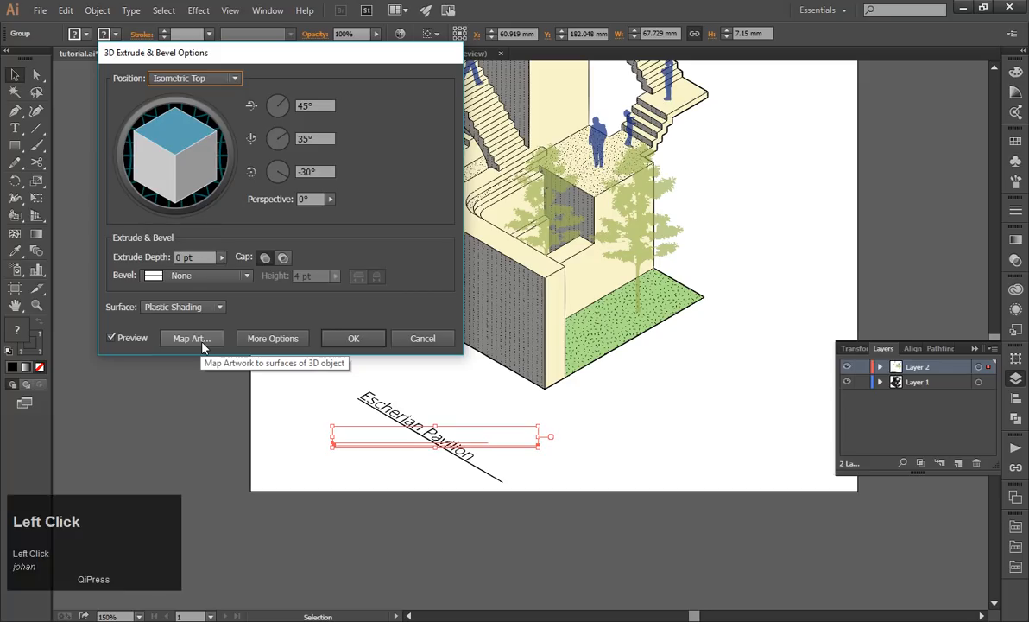
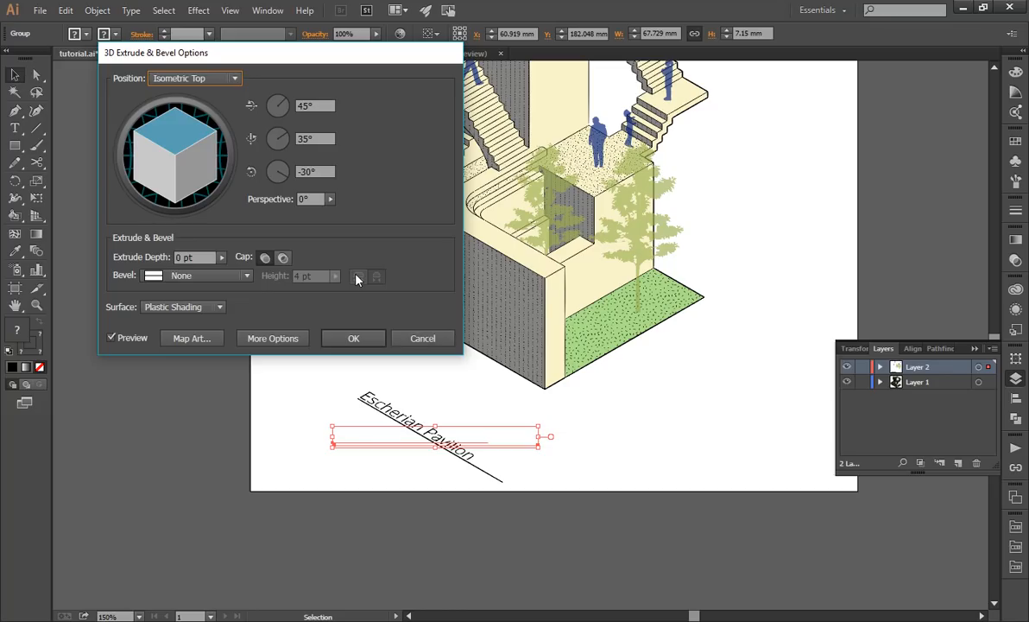
Cancel the isometric extrusion and move the horizontal "Escherian Pavilion" title slightly upward.
click(409, 337)
click(591, 467)
mouse_move(462, 436)
mouse_down()
mouse_move(665, 418)
mouse_move(464, 419)
mouse_up()
Paste a copy of the title group and place it beside the building, rotated 90° counterclockwise.
key(ctrl+v)
drag(435, 341, 215, 388)
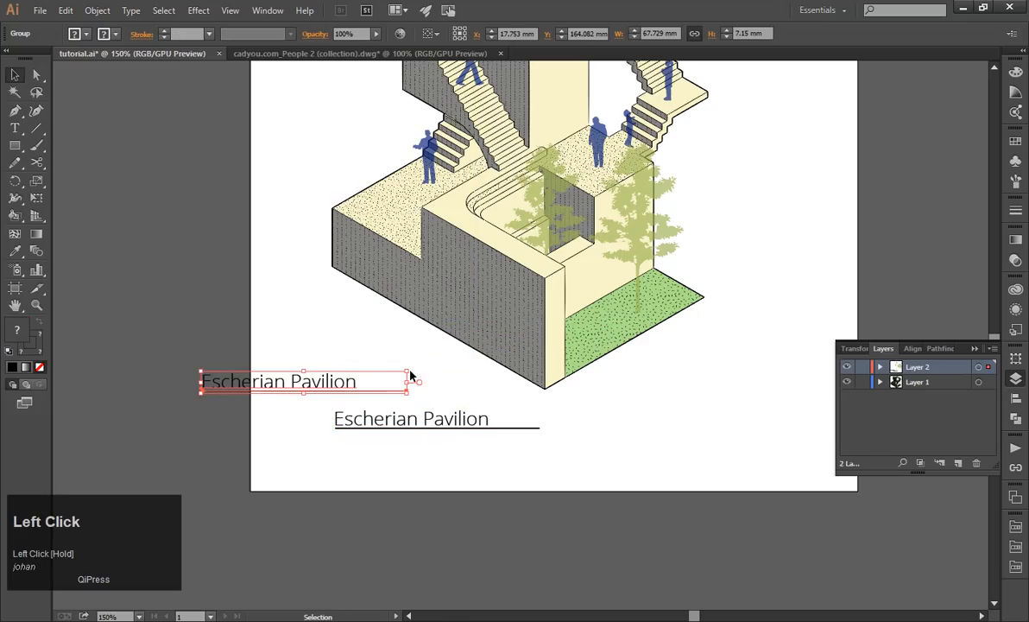
drag(414, 367, 793, 278)
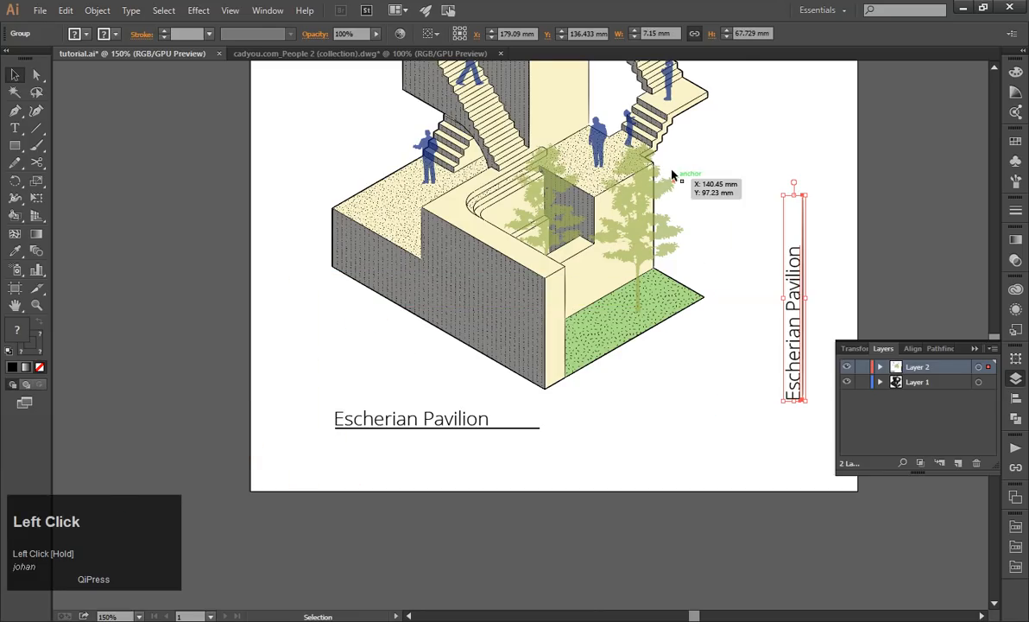
Start a 3D Extrude & Bevel effect on the vertical title copy with the Isometric Top position.
click(193, 10)
mouse_move(163, 11)
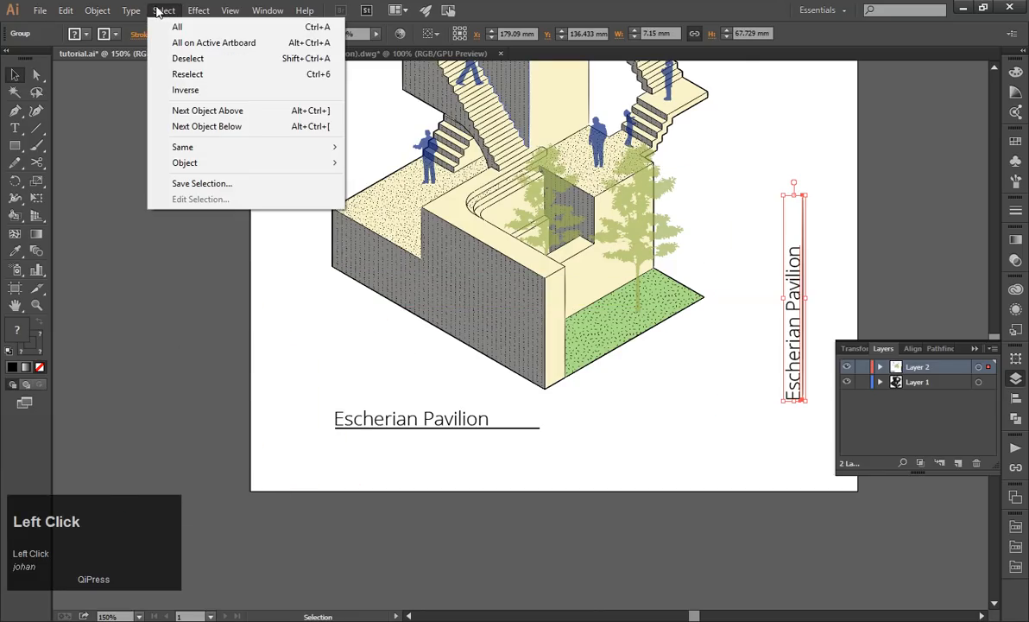
click(97, 10)
click(198, 10)
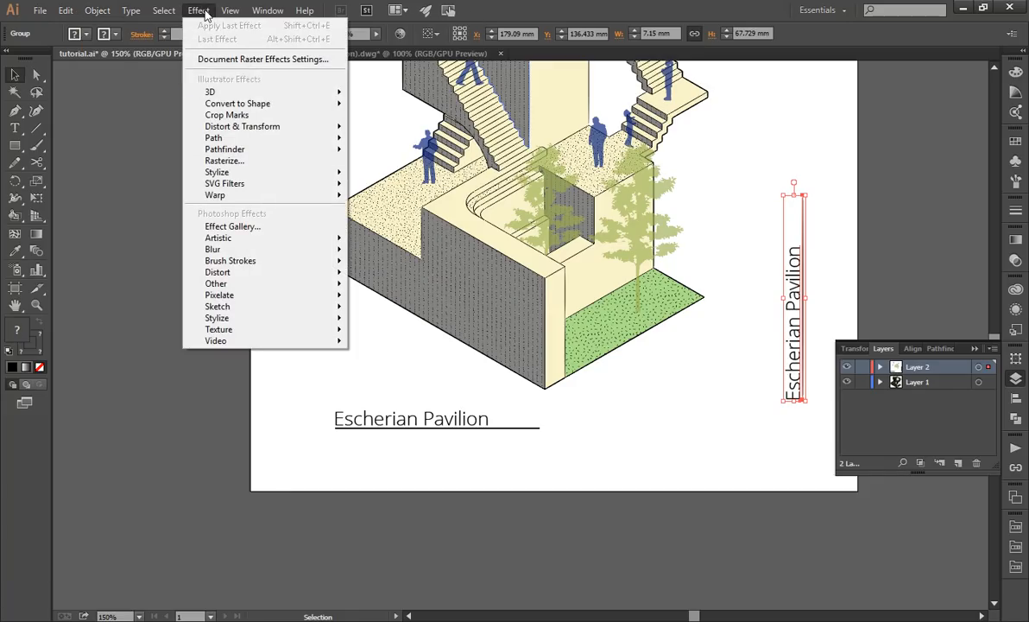
mouse_move(288, 96)
click(384, 94)
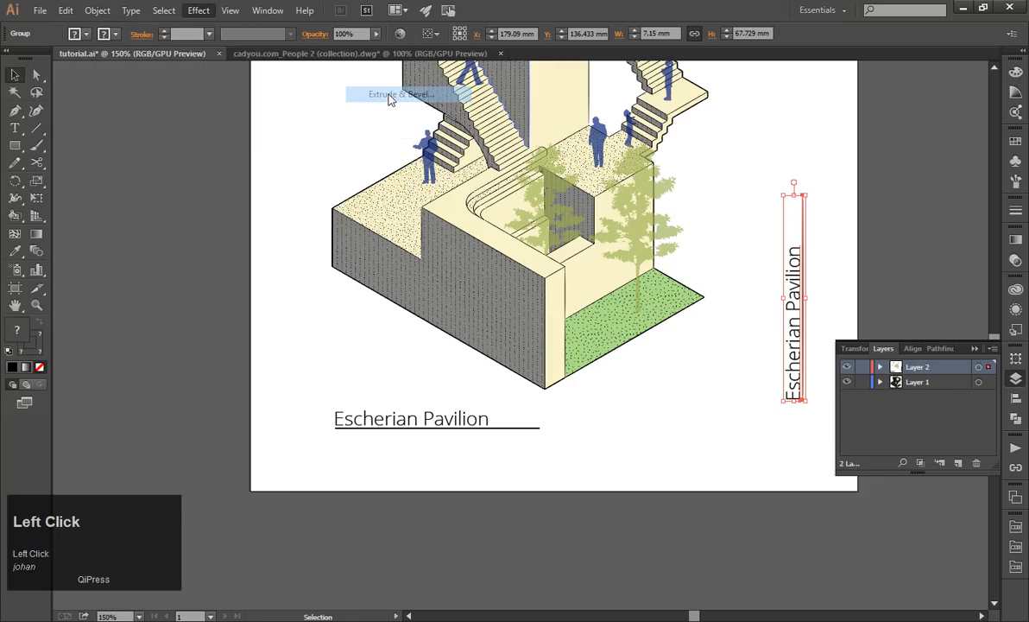
click(174, 79)
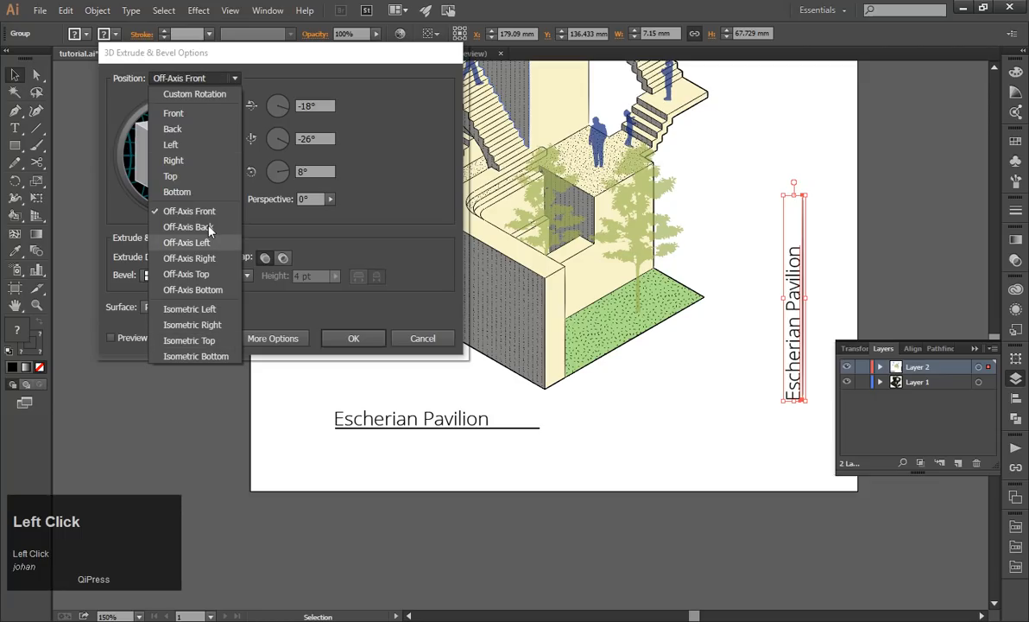
click(183, 340)
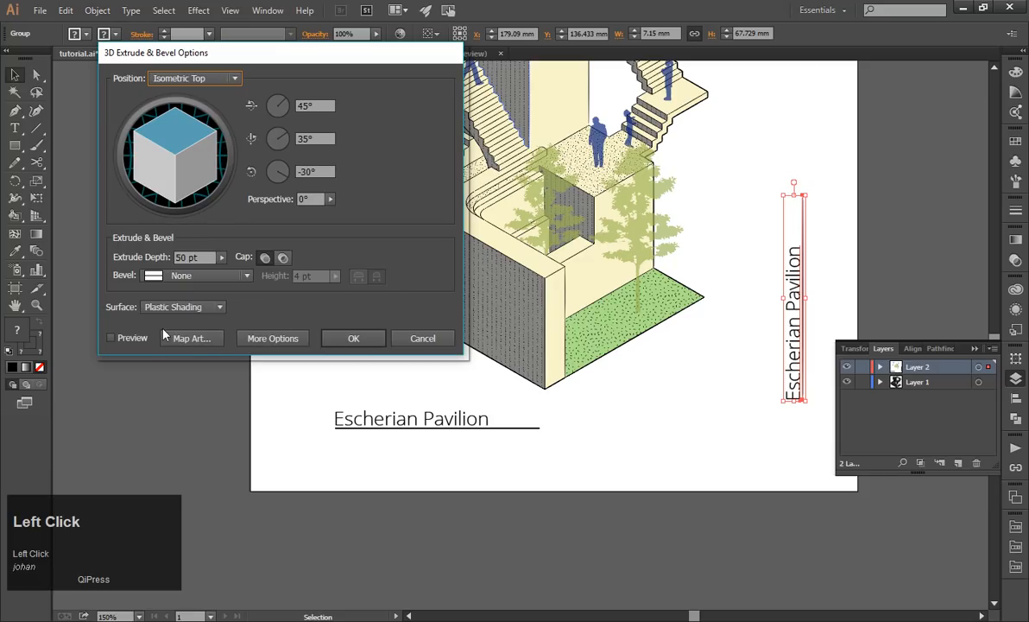
Set the extrude depth to 0 pt with the preview on and apply the effect to the title copy.
click(113, 338)
drag(203, 257, 157, 248)
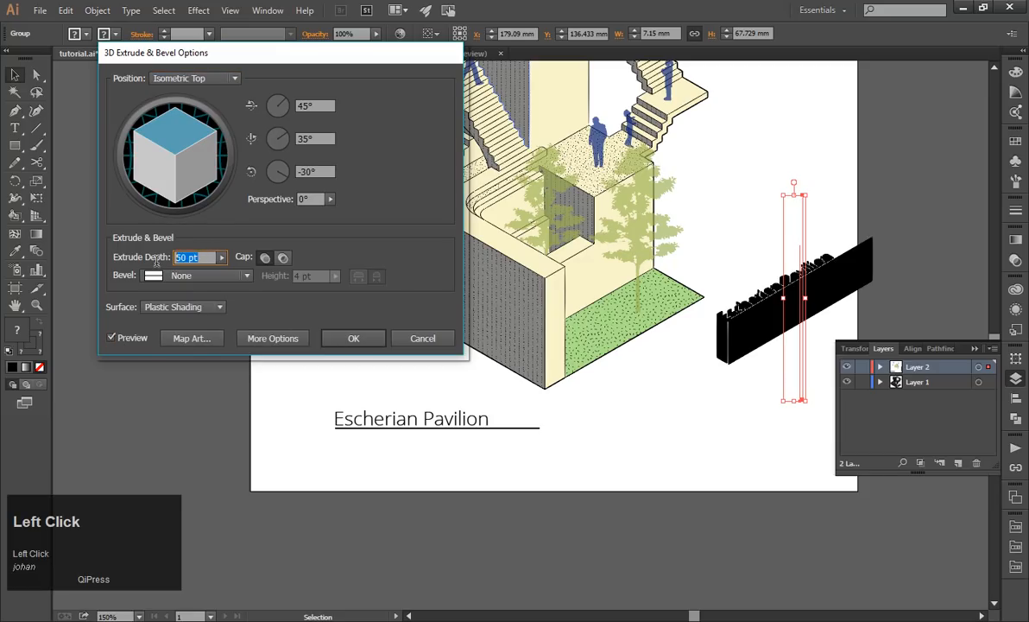
text(0)
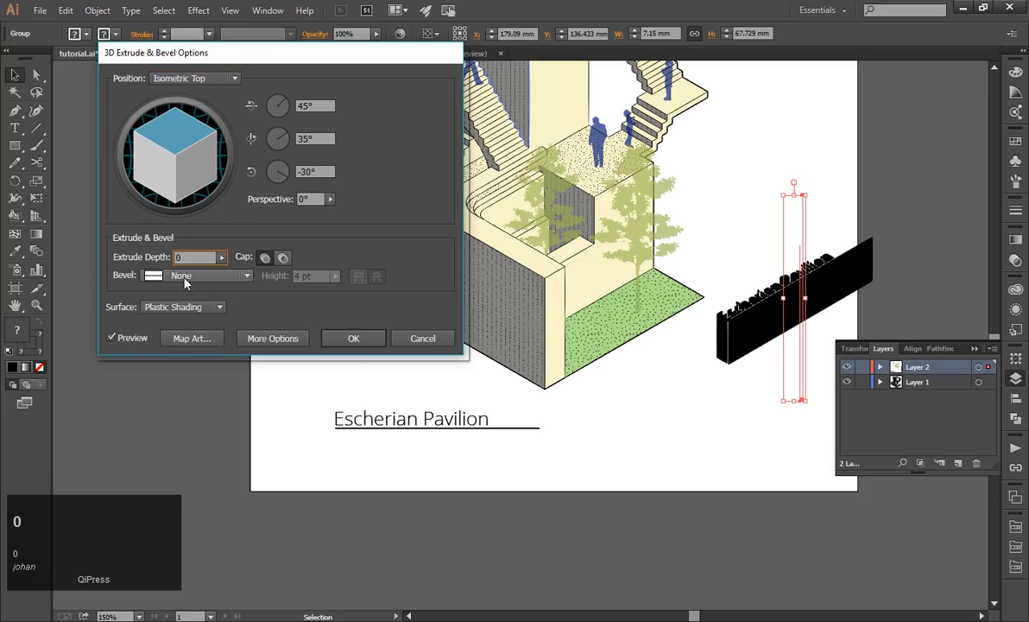
click(359, 257)
click(111, 338)
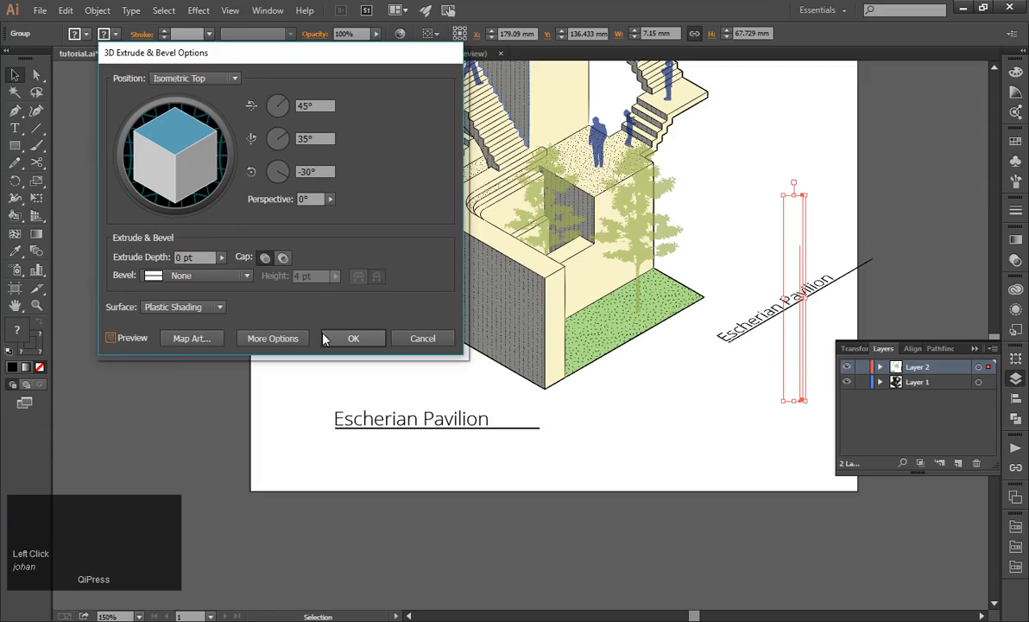
click(354, 338)
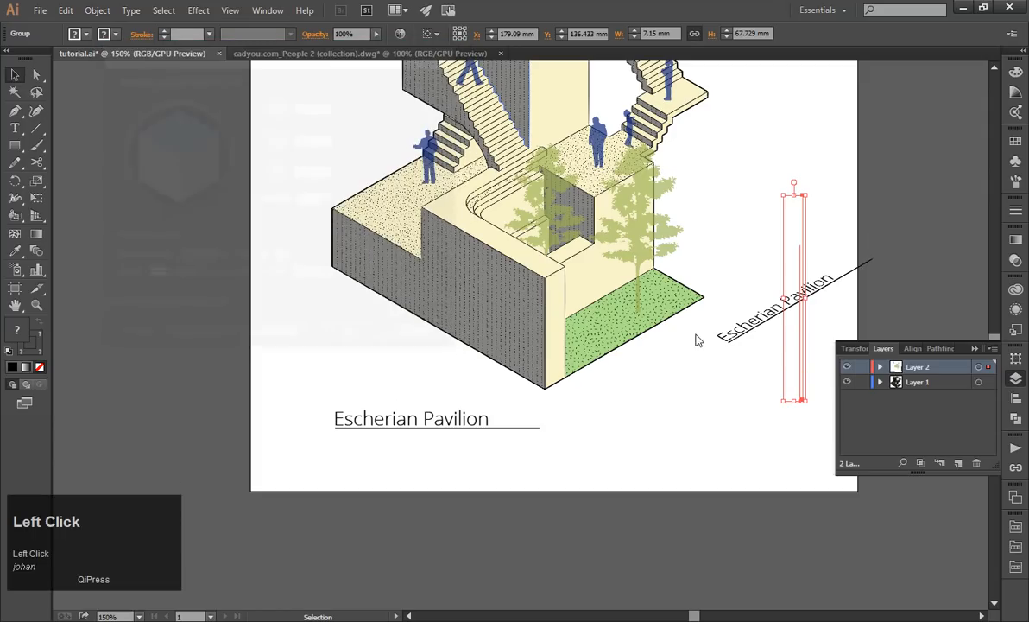
Move the isometric title copy below the building and delete the original horizontal title.
click(741, 367)
drag(738, 338, 618, 558)
click(467, 432)
click(464, 431)
key(Delete)
Place the isometric title parallel to the outer edge of the green lawn, just outside it.
drag(669, 426, 620, 380)
click(747, 443)
scroll(565, 424, down, 1)
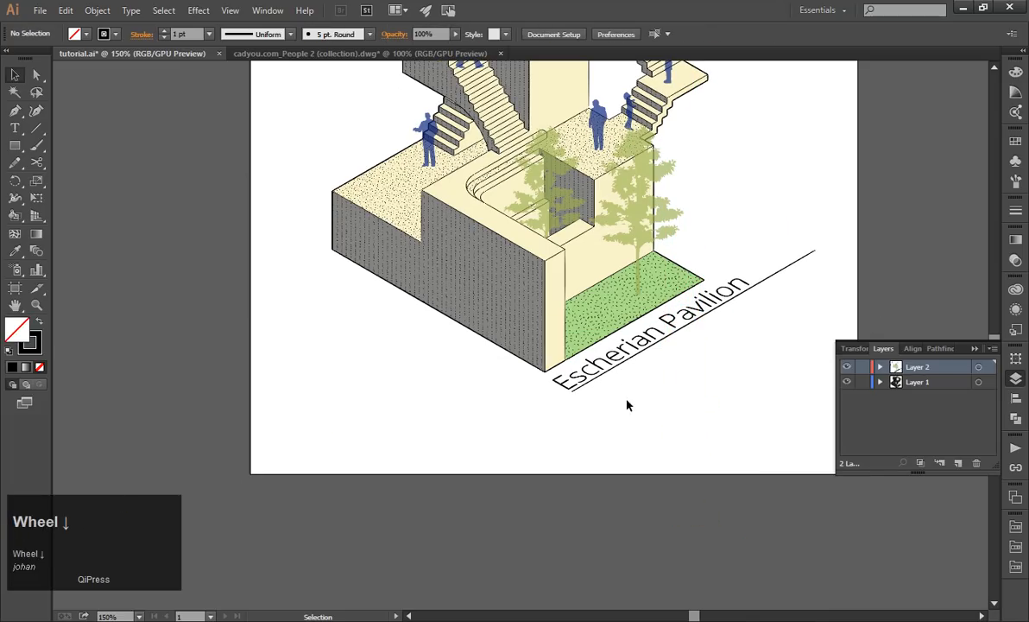
click(622, 425)
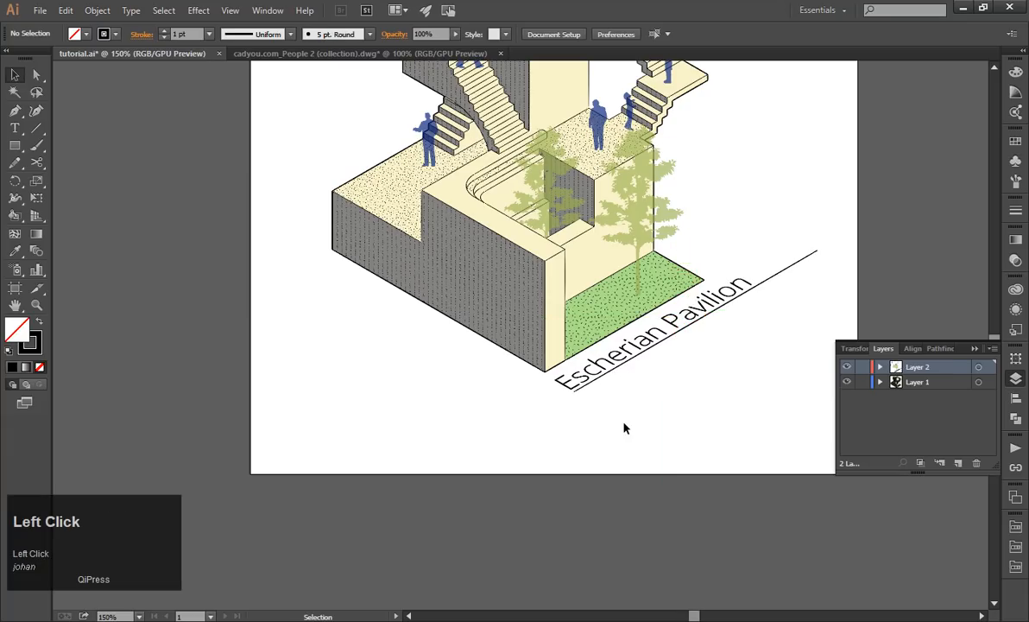
scroll(647, 406, down, 2)
scroll(725, 360, up, 1)
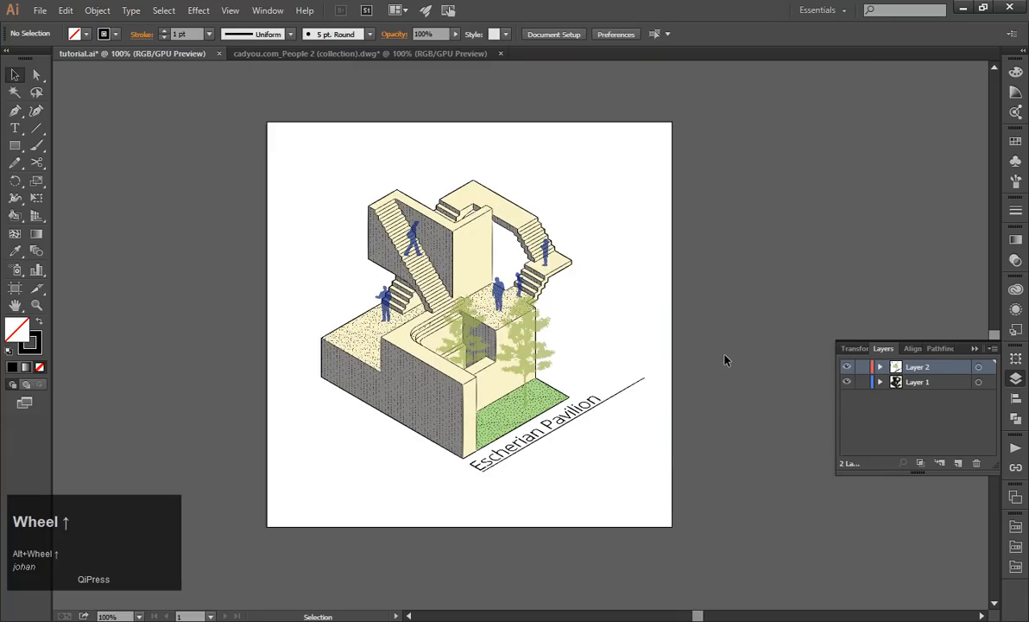
scroll(544, 371, up, 1)
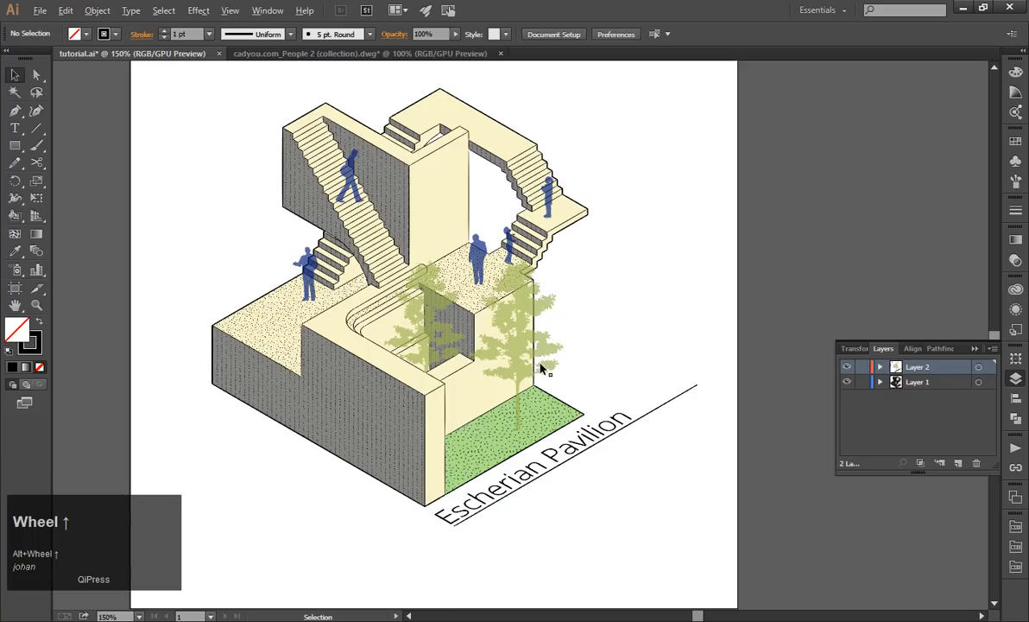
Draw a straight vertical line about 42 mm long beside the front tree with the Pen tool.
click(15, 110)
scroll(553, 358, up, 1)
click(566, 426)
shift+click(562, 252)
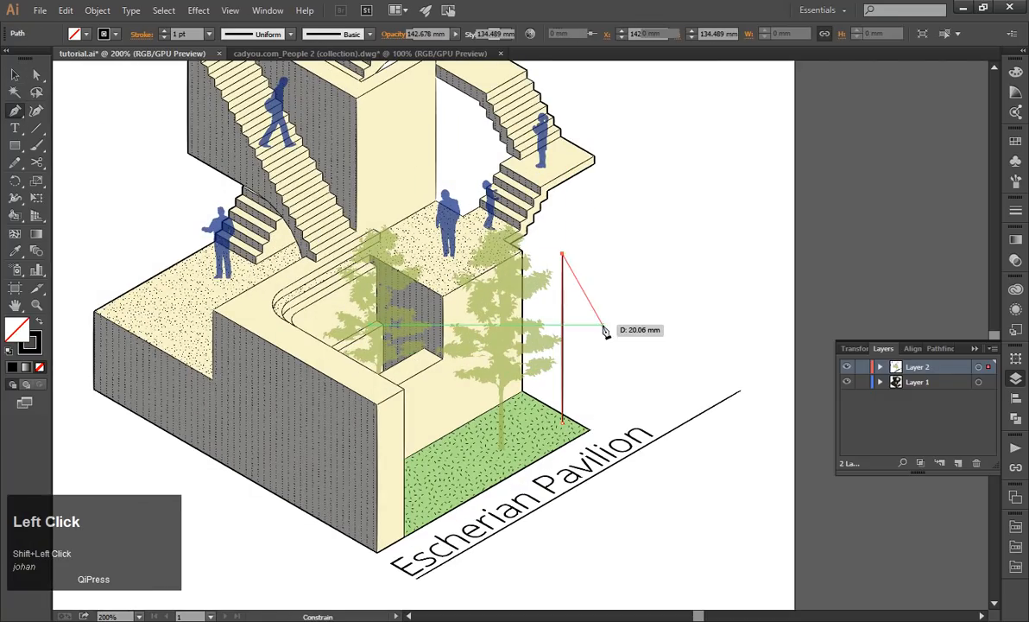
click(15, 75)
click(571, 319)
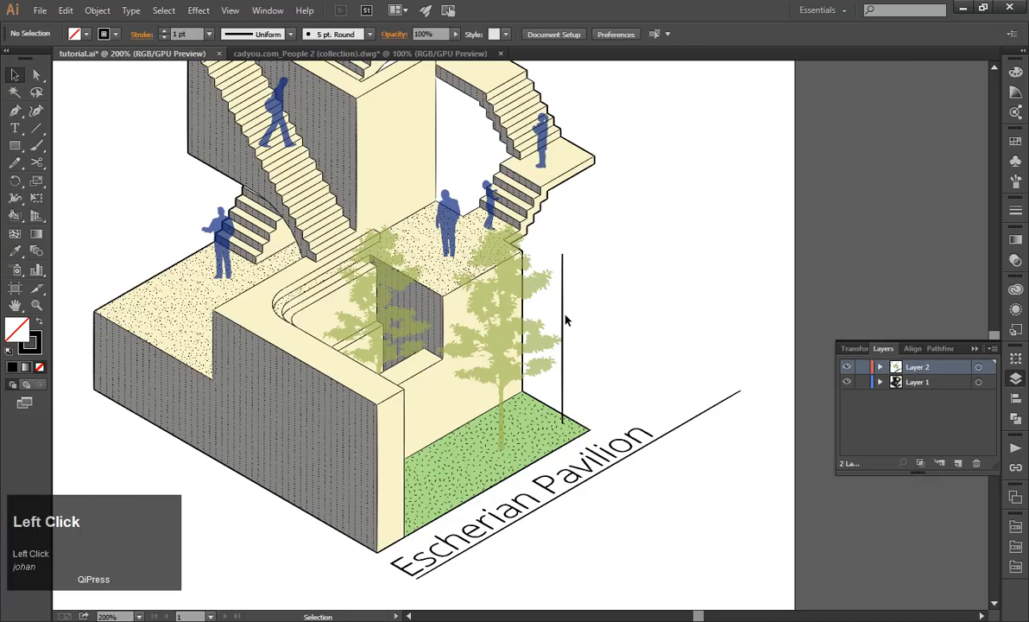
Make the vertical line's stroke dashed with a 6 pt dash and a 6 pt gap.
click(563, 320)
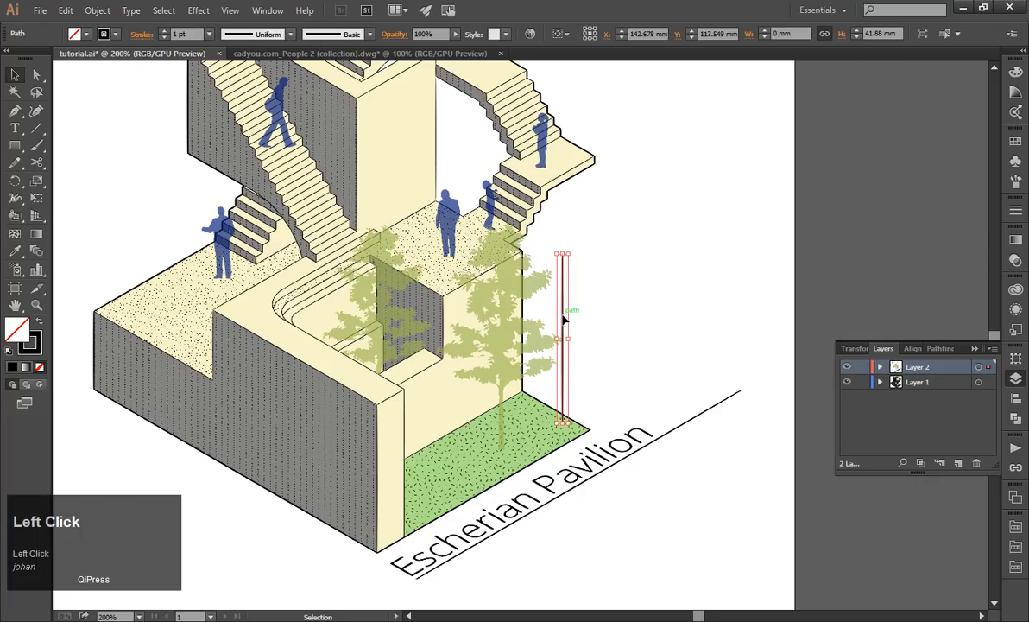
click(1016, 210)
click(845, 299)
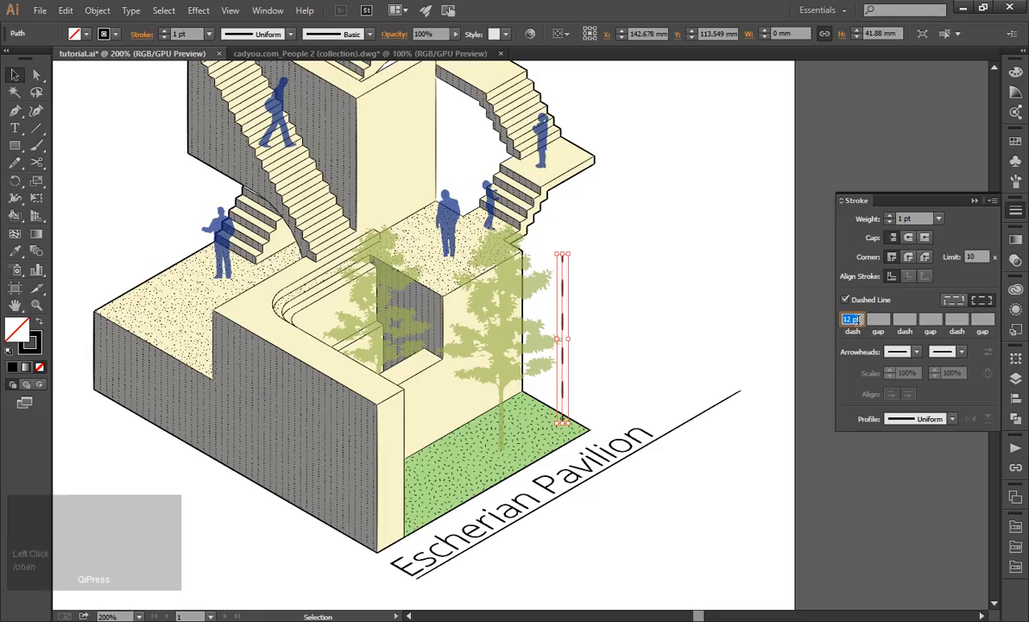
text(6)
click(878, 320)
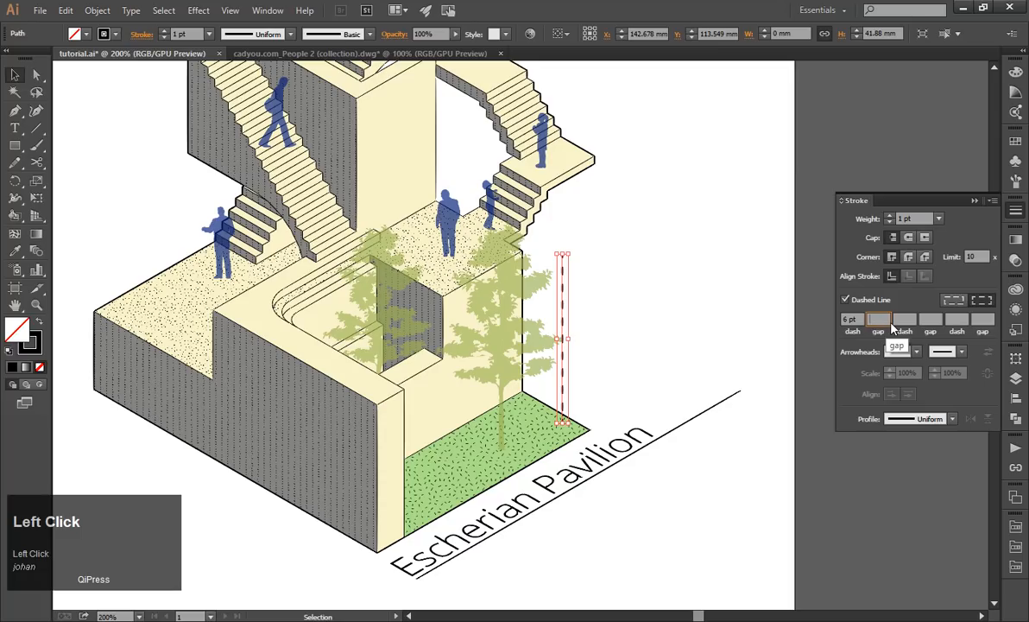
text(6)
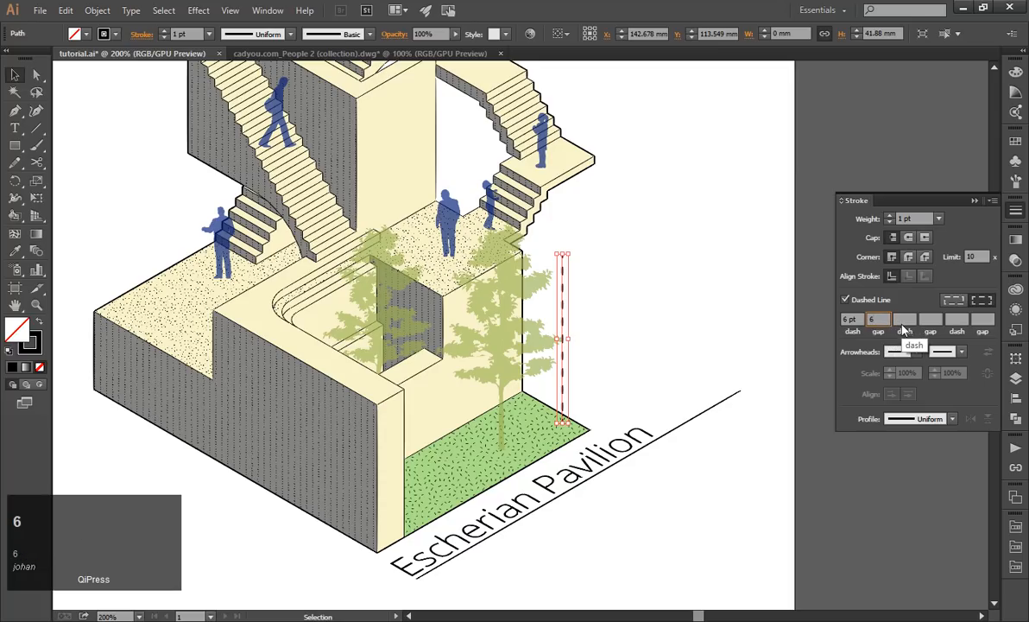
Set the first gap to 2 pt and add a 1 pt dash, a 2 pt gap and a 6 pt dash to the line's pattern.
click(854, 318)
text(2)
click(903, 318)
text(1)
click(925, 319)
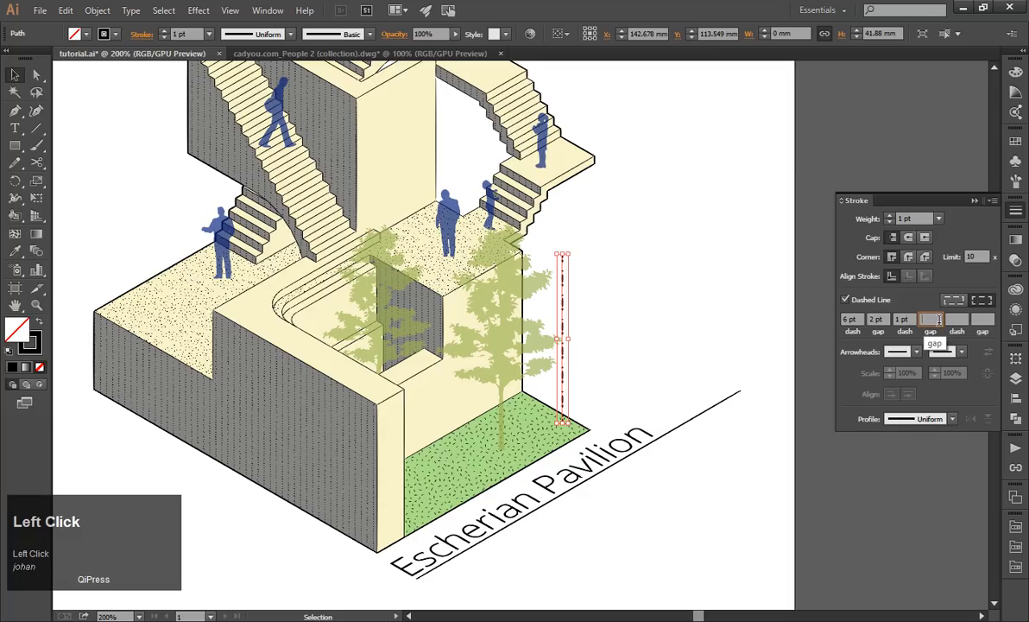
text(2)
click(953, 320)
text(6)
click(978, 322)
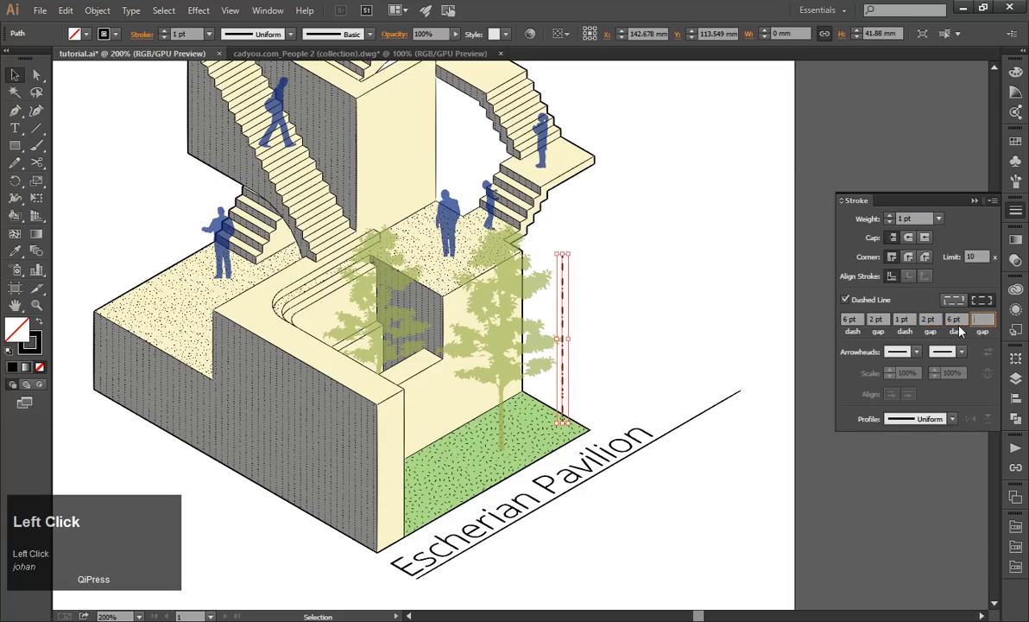
click(643, 309)
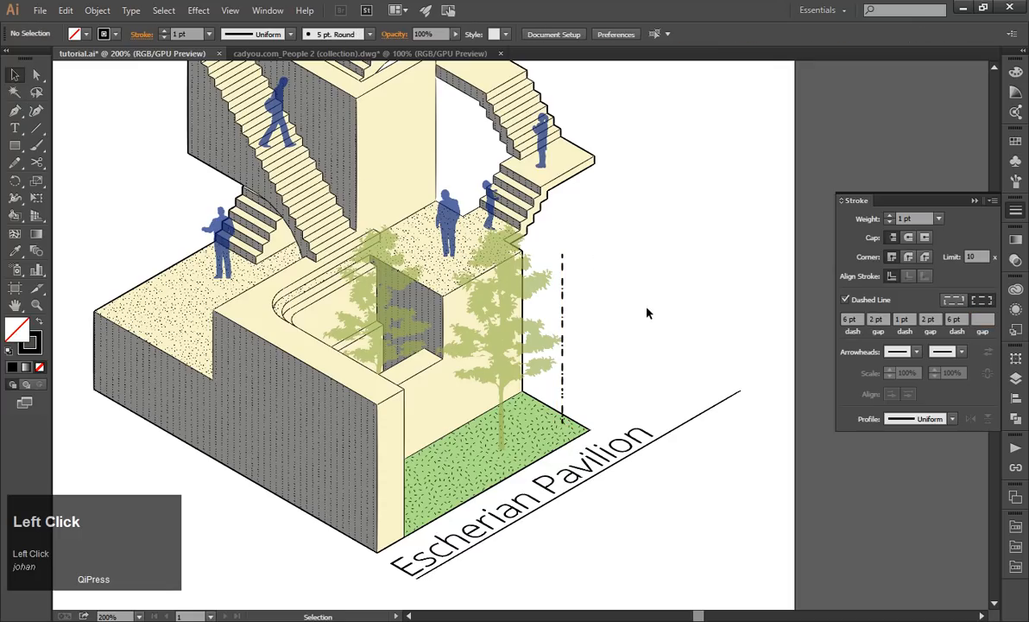
Remove the third dash value from the line's pattern and re-enter 2 pt as the second gap.
click(562, 319)
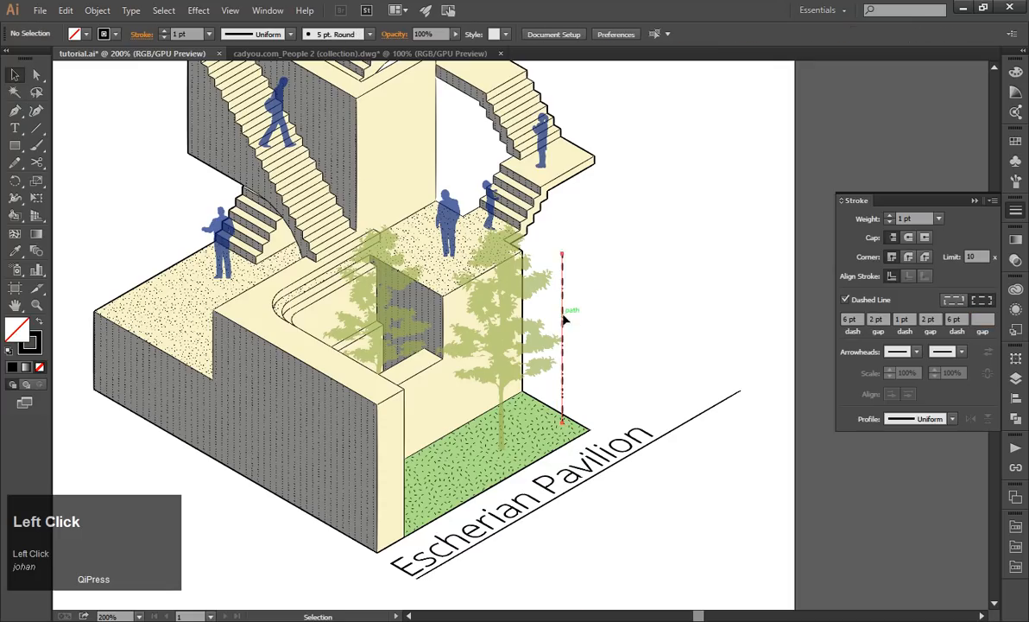
drag(965, 320, 945, 330)
key(BackSpace)
click(923, 318)
key(BackSpace)
text(2)
click(726, 316)
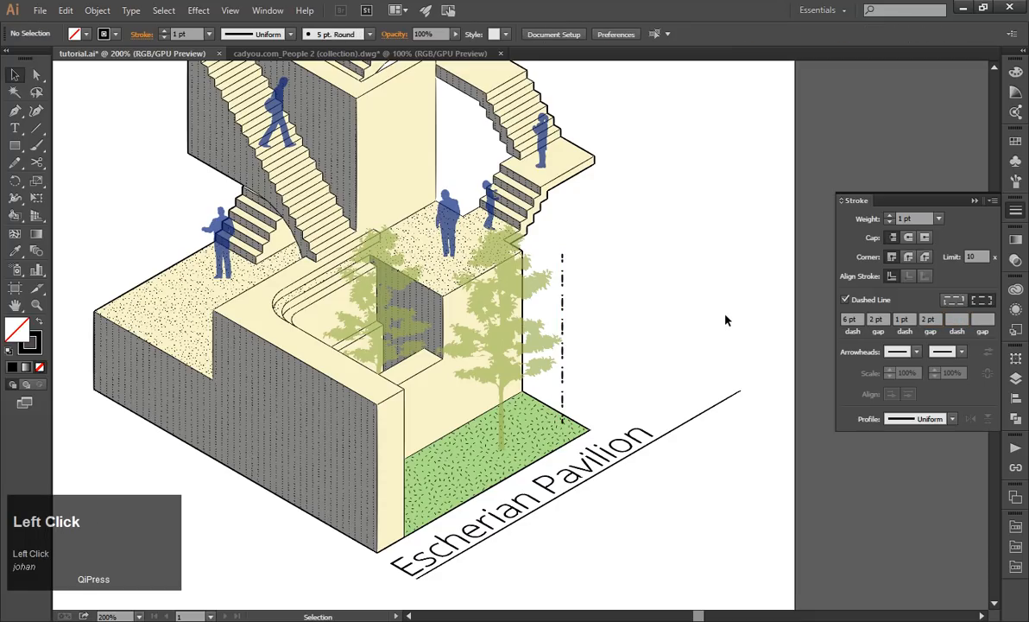
Try the line's dash pattern without the second gap value and restore that gap to 2 pt.
click(562, 294)
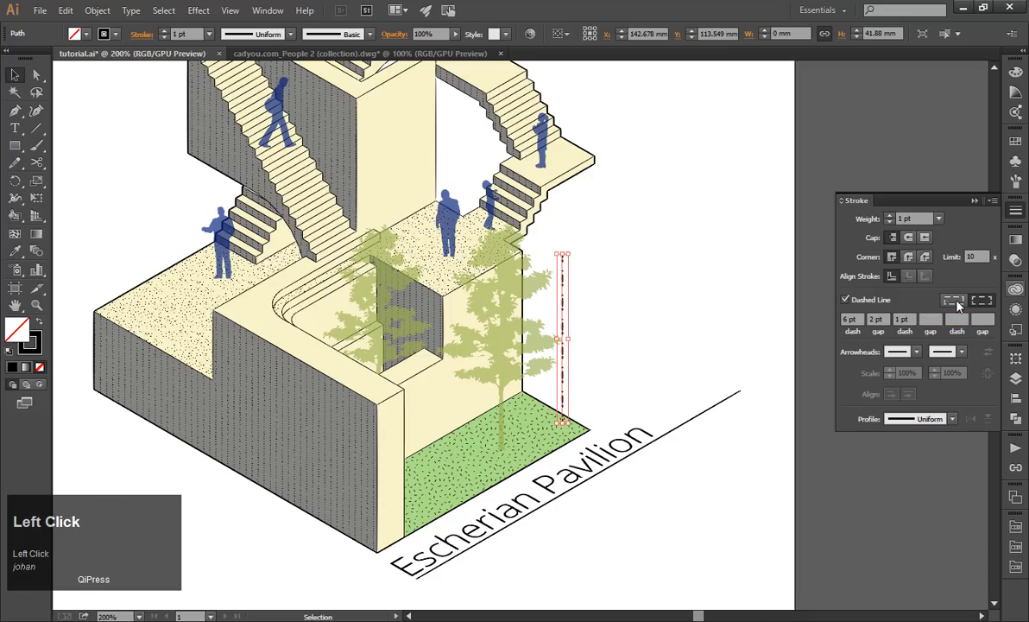
click(702, 336)
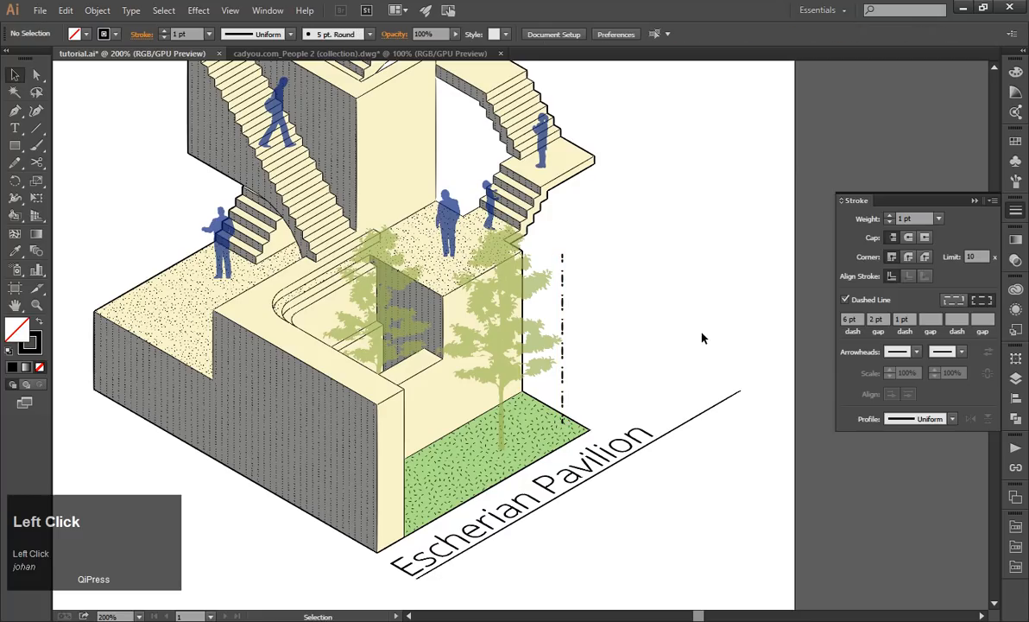
click(562, 312)
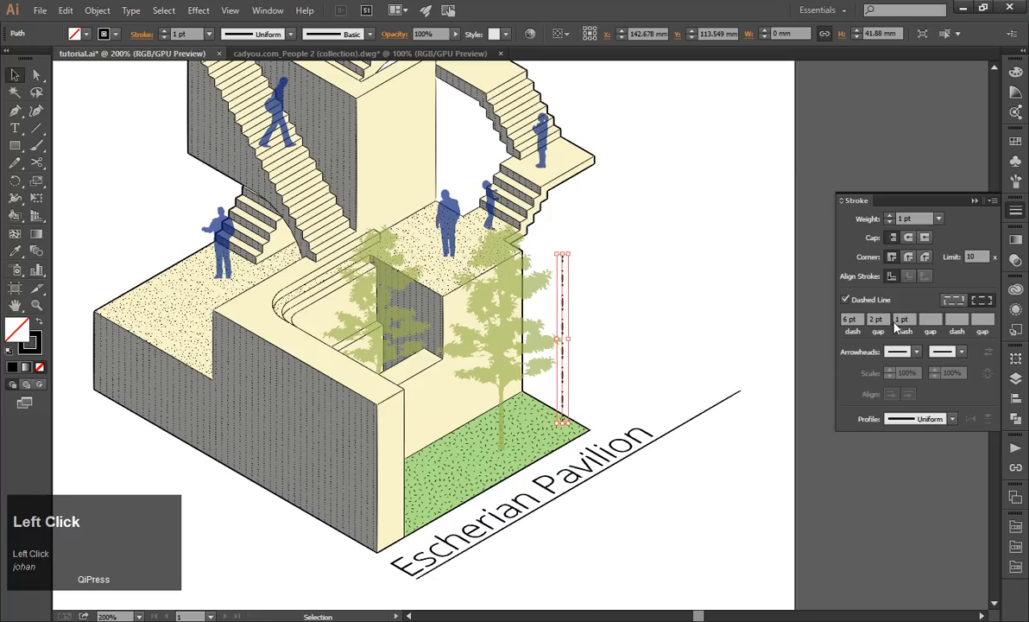
click(771, 330)
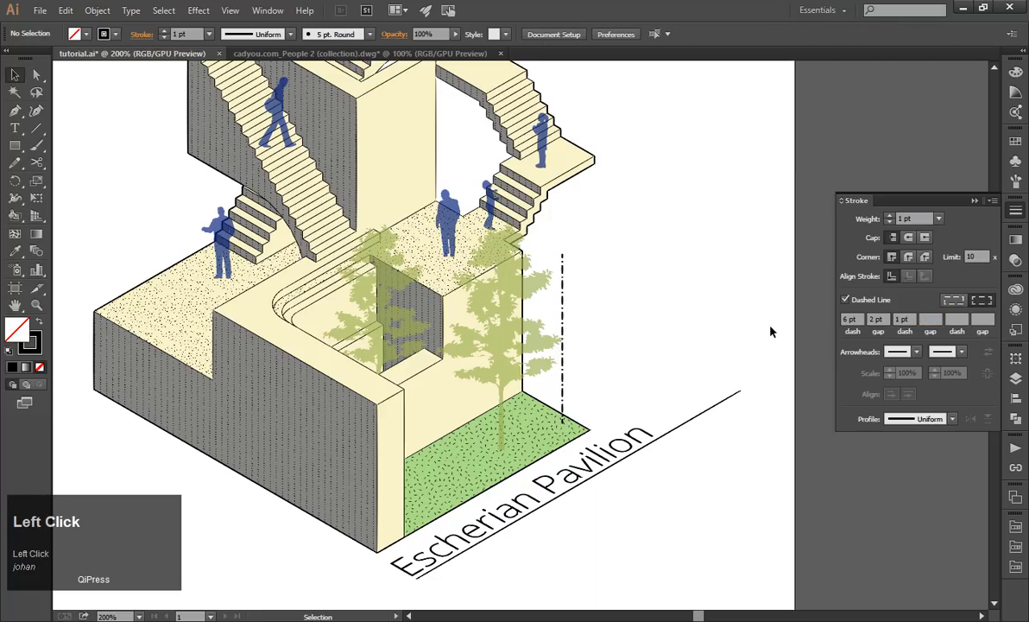
click(563, 289)
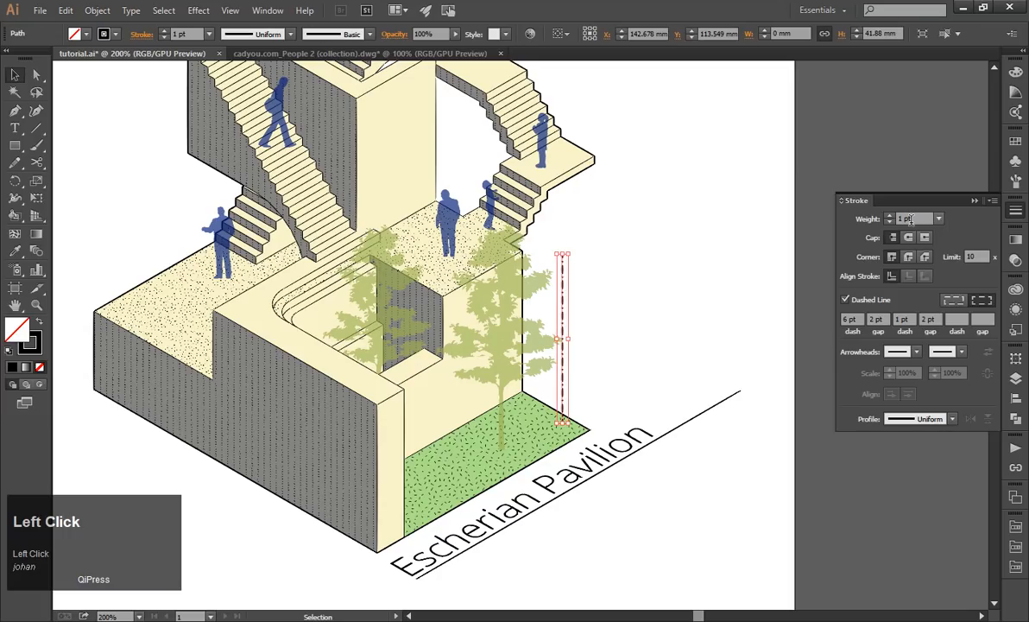
Stretch the dash-dot line upward to about 44 mm and move it further away from the building.
drag(562, 253, 563, 246)
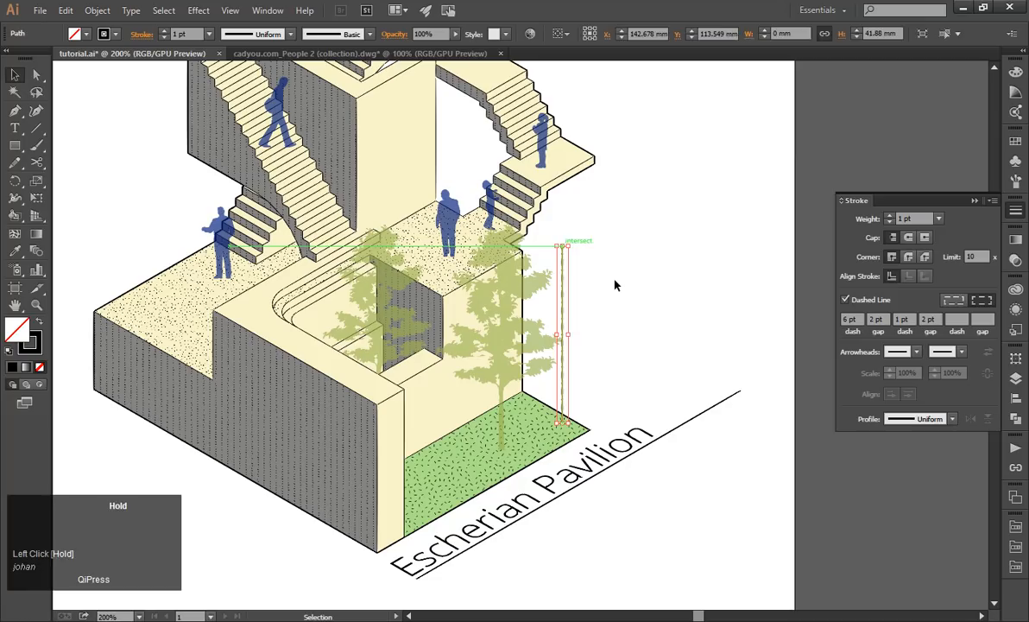
click(618, 286)
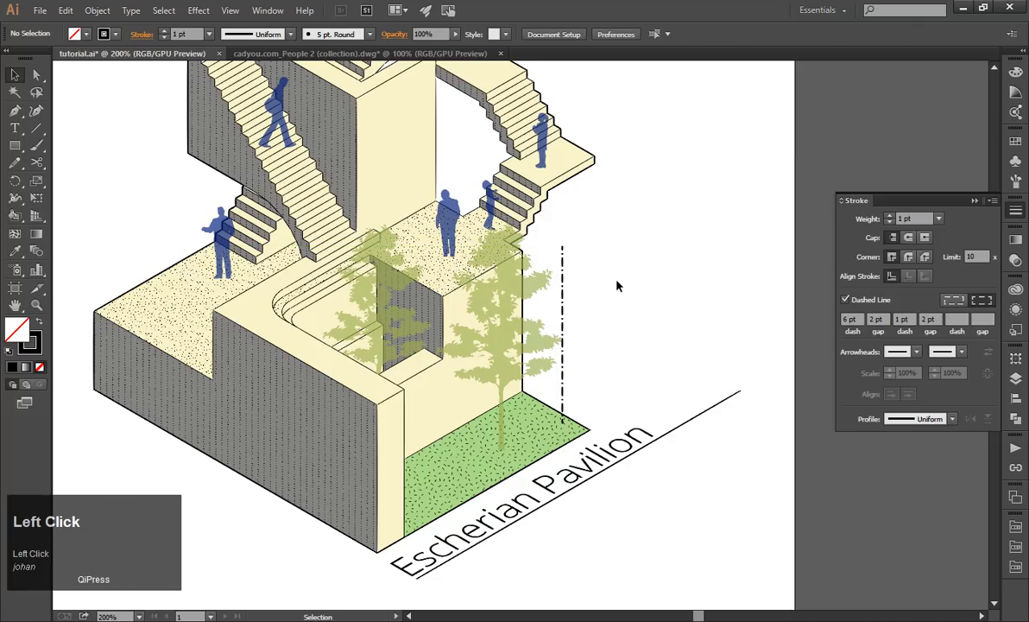
drag(562, 312, 659, 263)
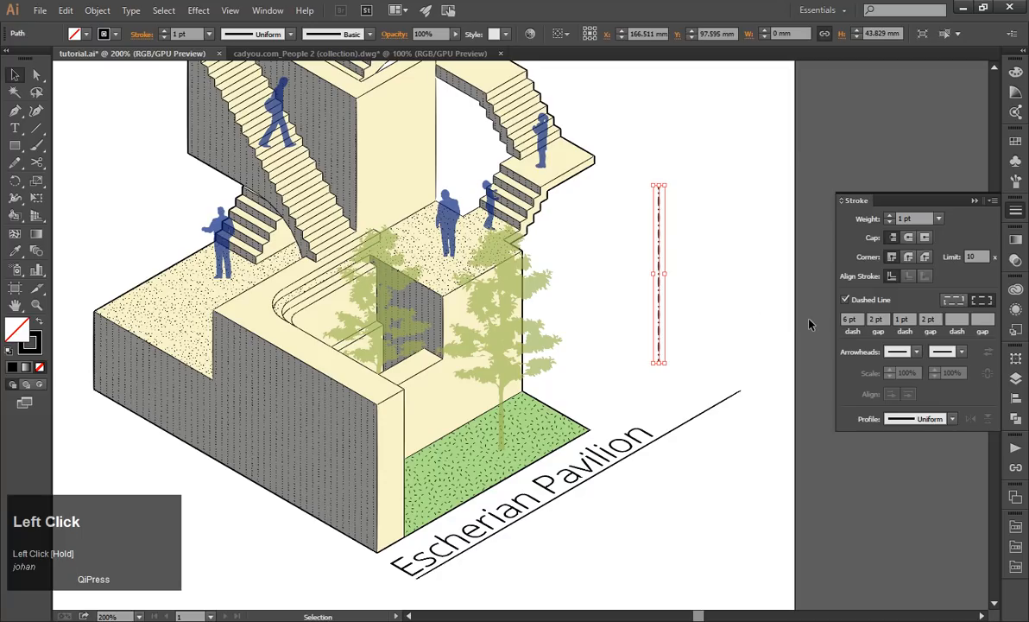
key(Delete)
key(ctrl+z)
click(760, 340)
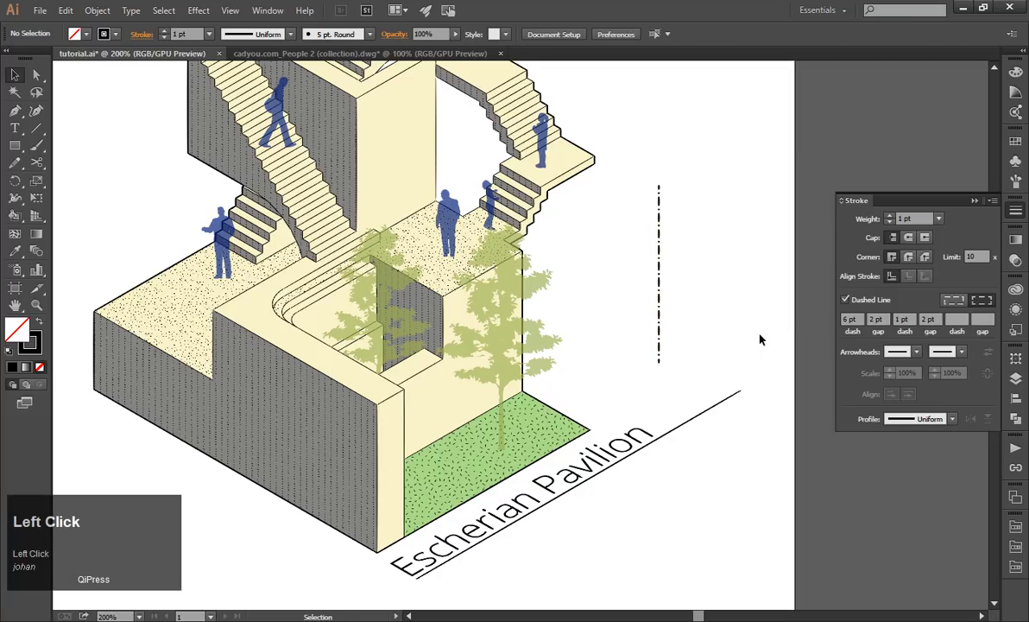
Undo the dash-dot line's last move and set its stroke weight to 0.25 pt.
key(ctrl+z)
click(939, 218)
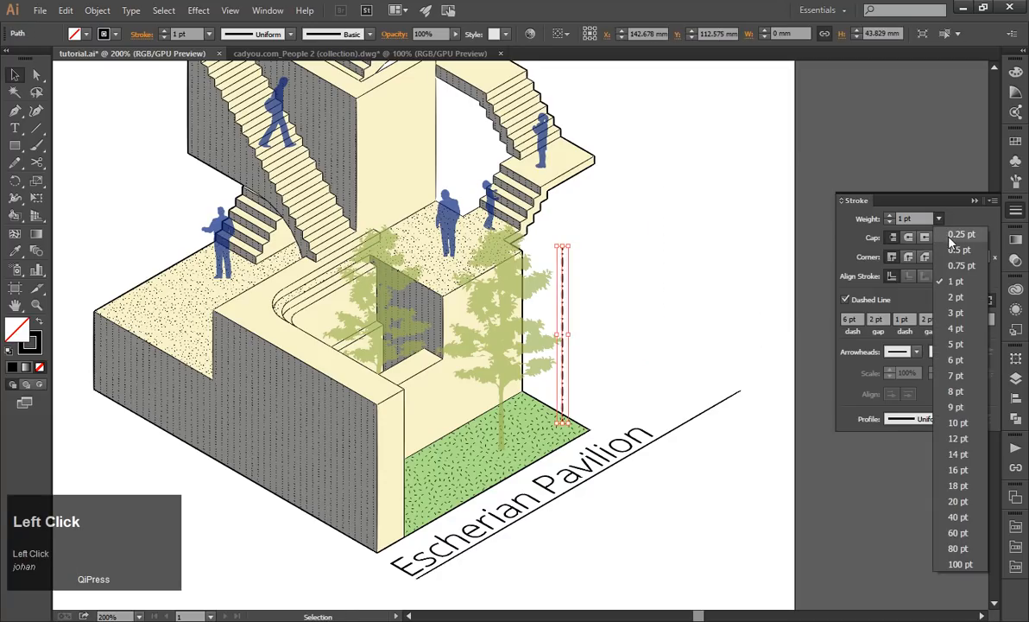
click(960, 234)
click(627, 301)
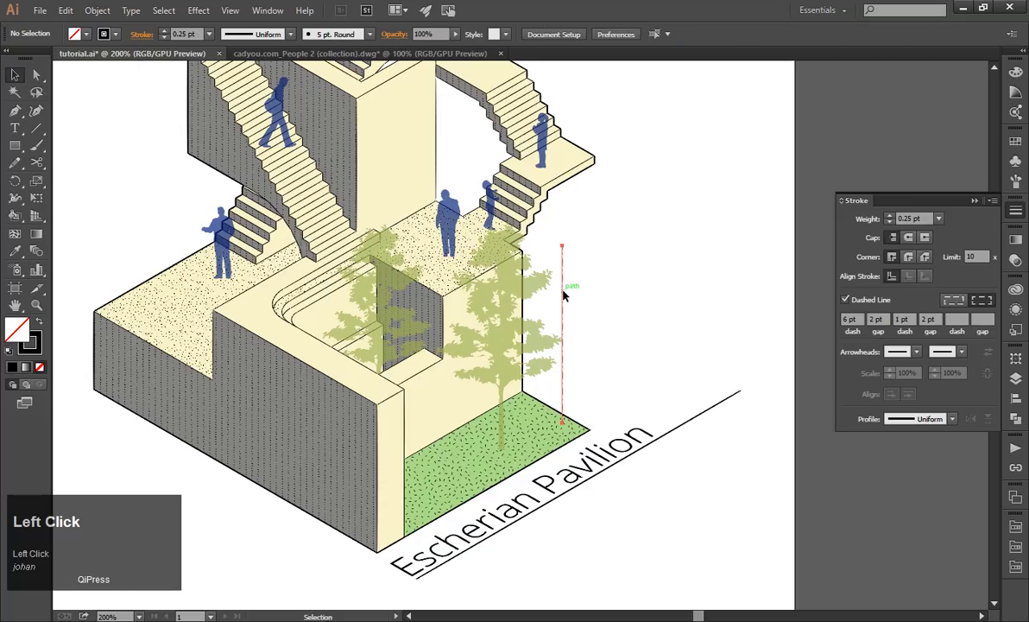
Move the thin dash-dot line away from the building into the empty area above the title line.
drag(563, 295, 559, 296)
click(667, 344)
drag(565, 301, 698, 268)
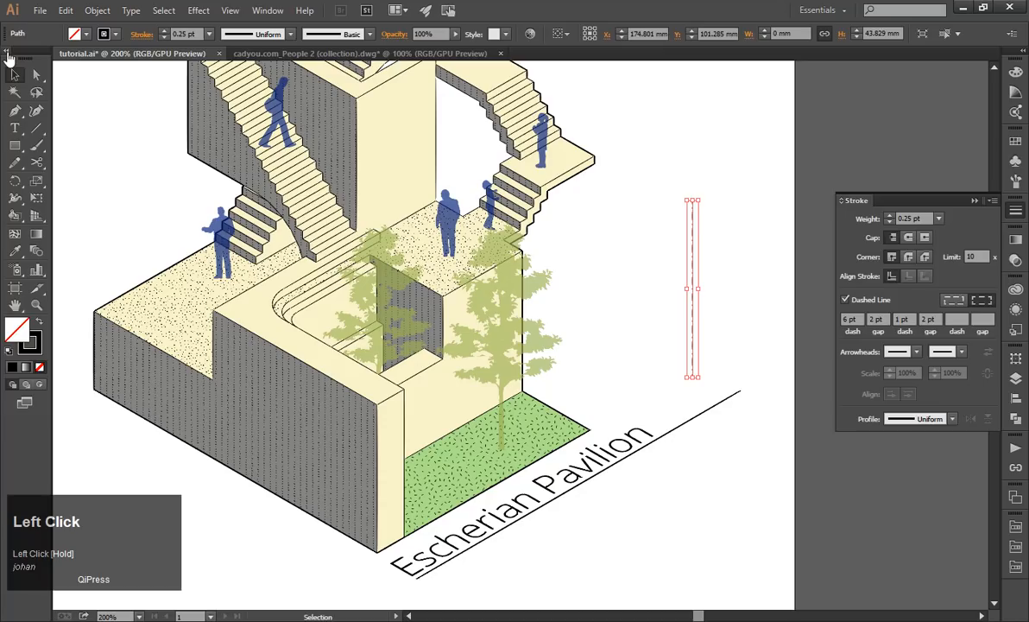
Draw a bent leader about 43 mm tall with the Pen tool, rising vertically from the lawn and slanting up and away from the building.
click(15, 111)
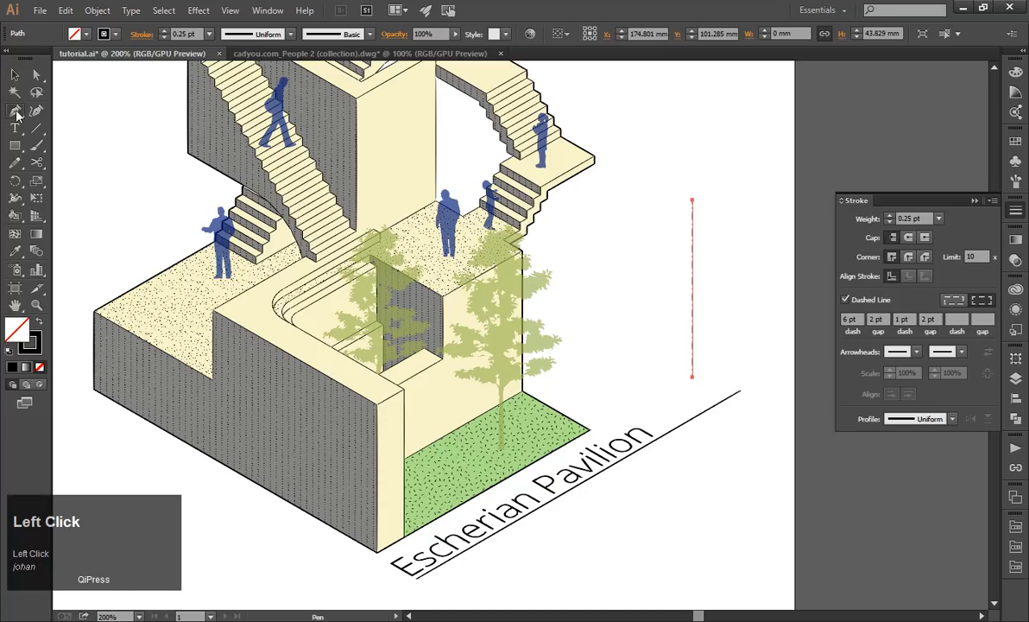
click(562, 423)
click(562, 300)
shift+click(619, 266)
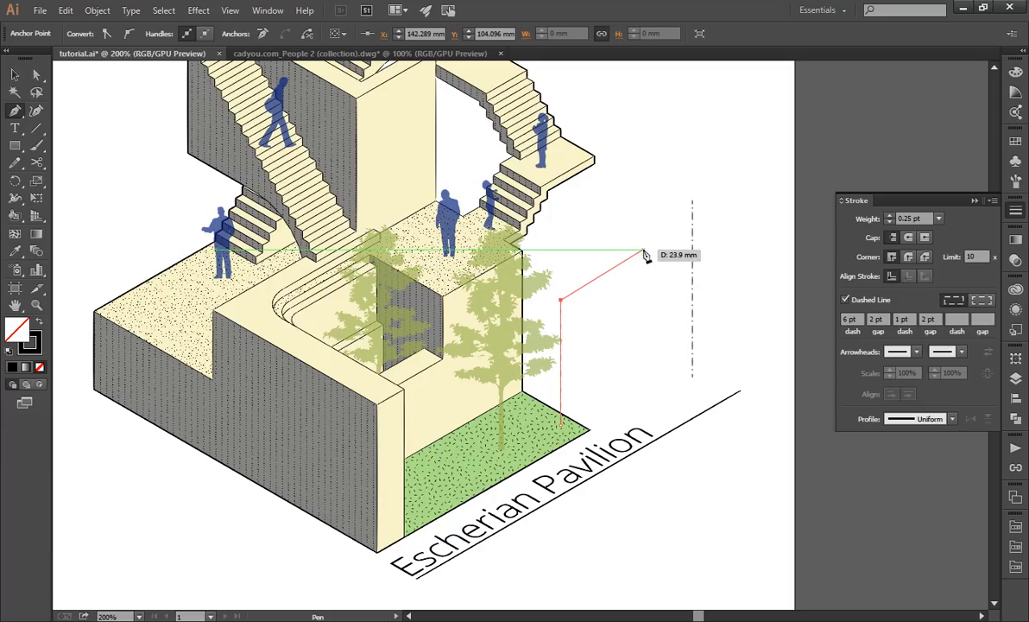
click(643, 252)
click(17, 76)
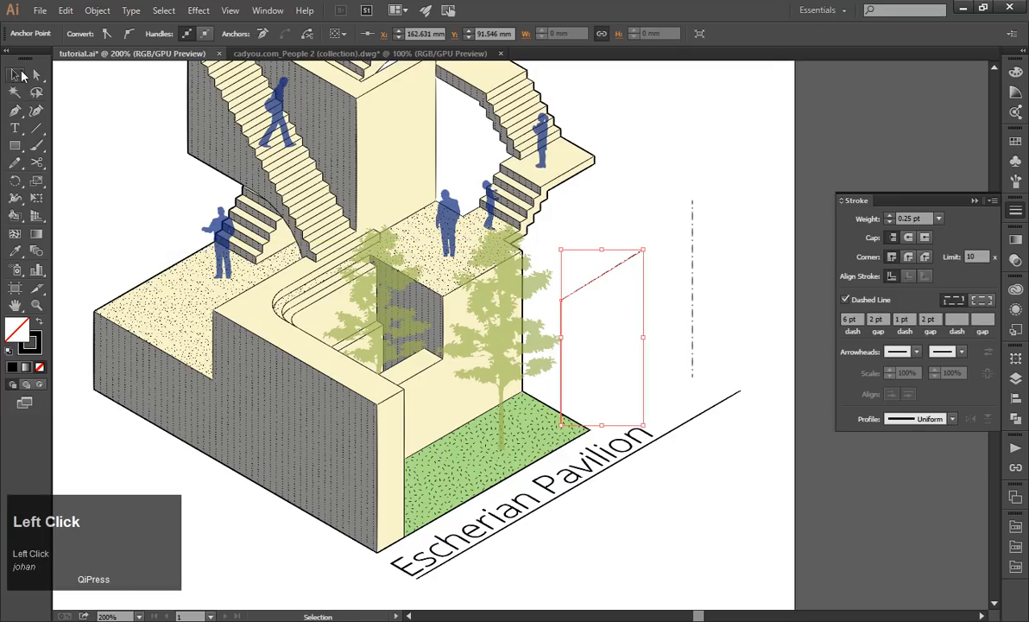
Delete the straight vertical dash-dot line beside the bent leader.
click(713, 174)
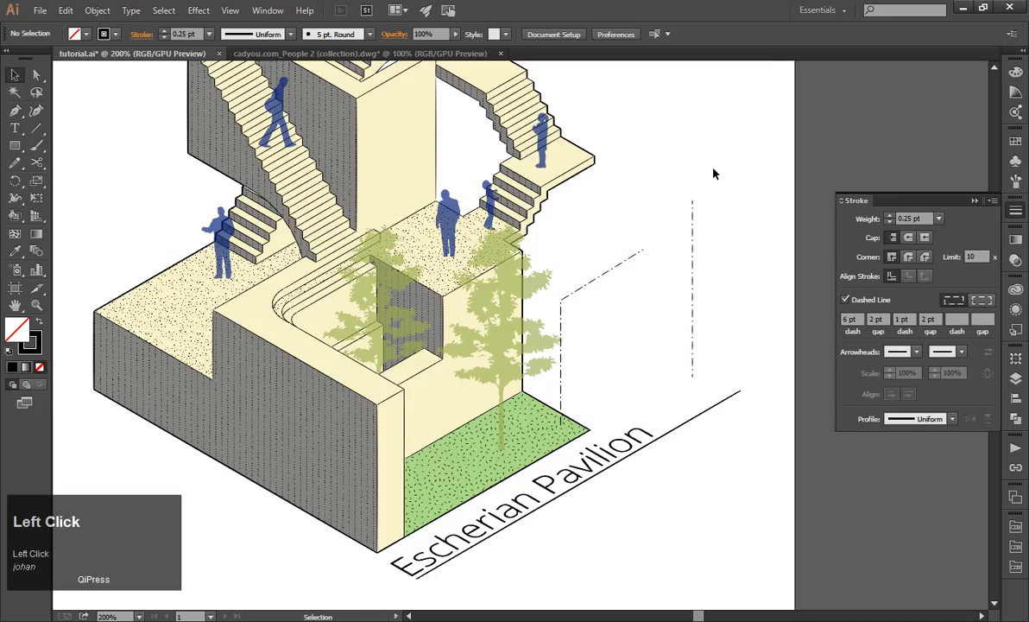
click(694, 226)
key(Delete)
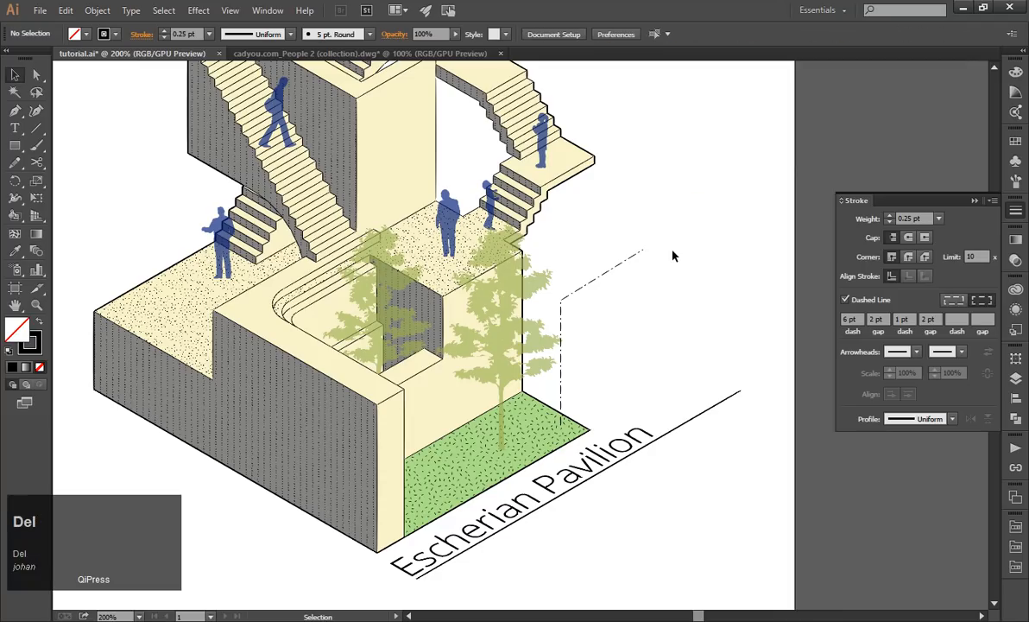
Delete the bent leader, undo the deletion and move the leader farther away from the building.
click(594, 283)
key(Delete)
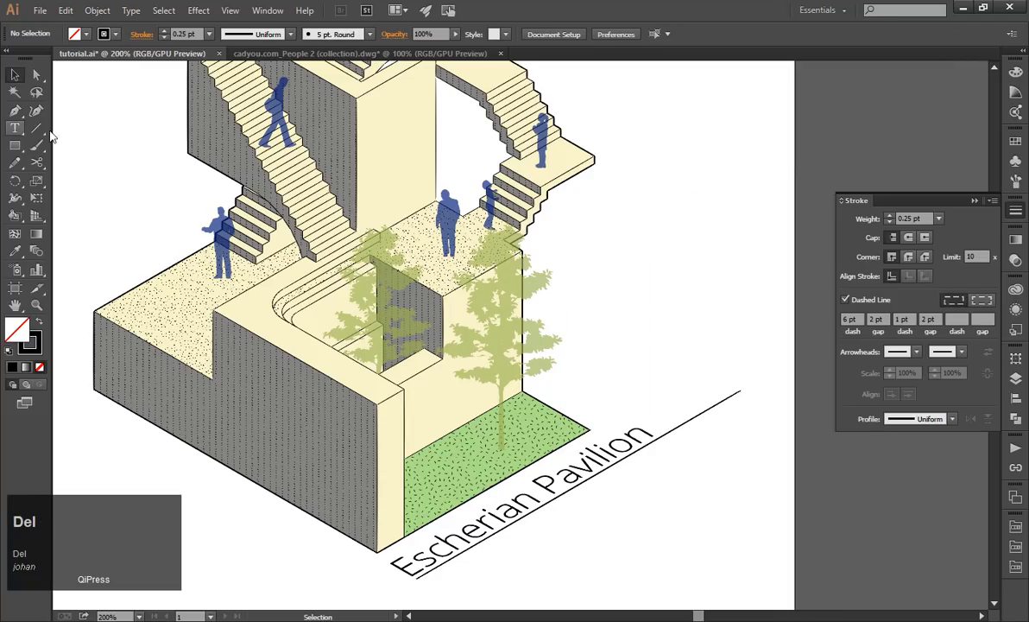
click(38, 128)
click(15, 75)
key(ctrl+z)
drag(613, 276, 725, 234)
Draw a 35.28 mm line at 30° with the Line Segment tool and move it beside the building's upper terrace corner.
click(36, 128)
click(600, 328)
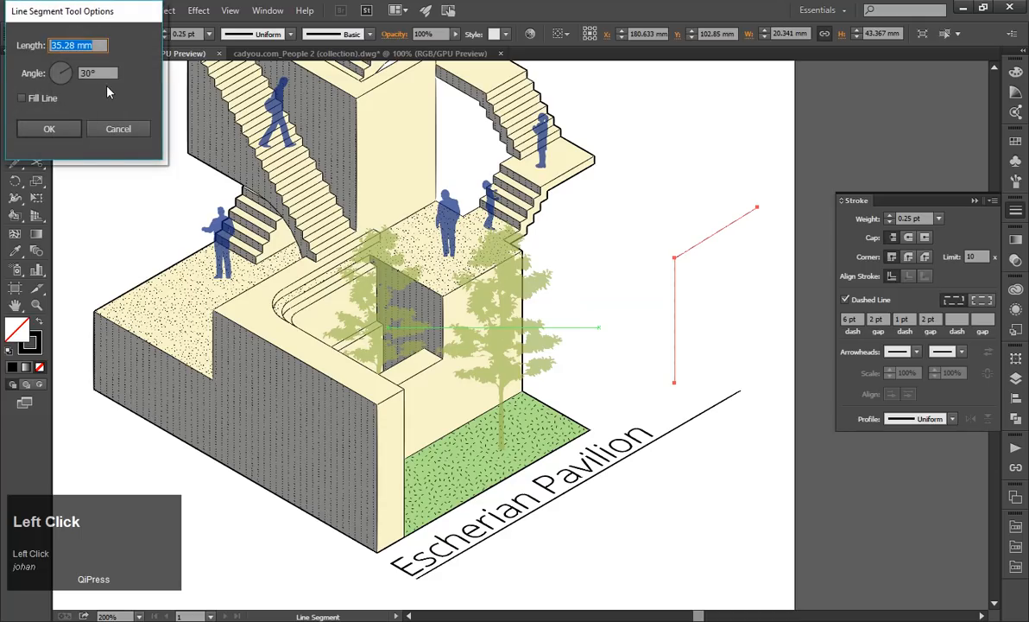
click(34, 129)
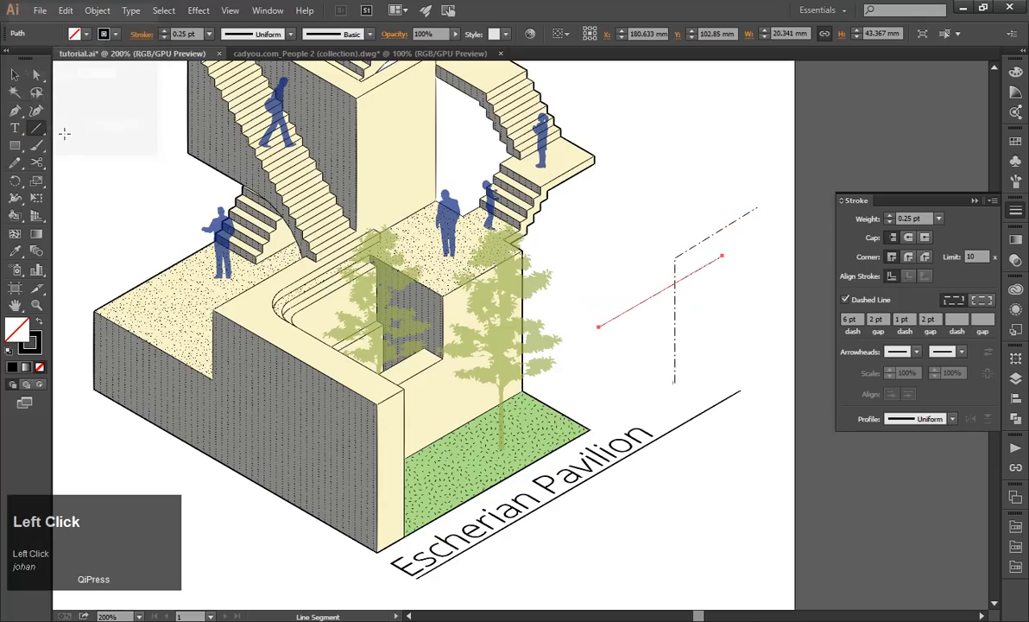
click(12, 75)
click(625, 353)
drag(622, 323, 558, 253)
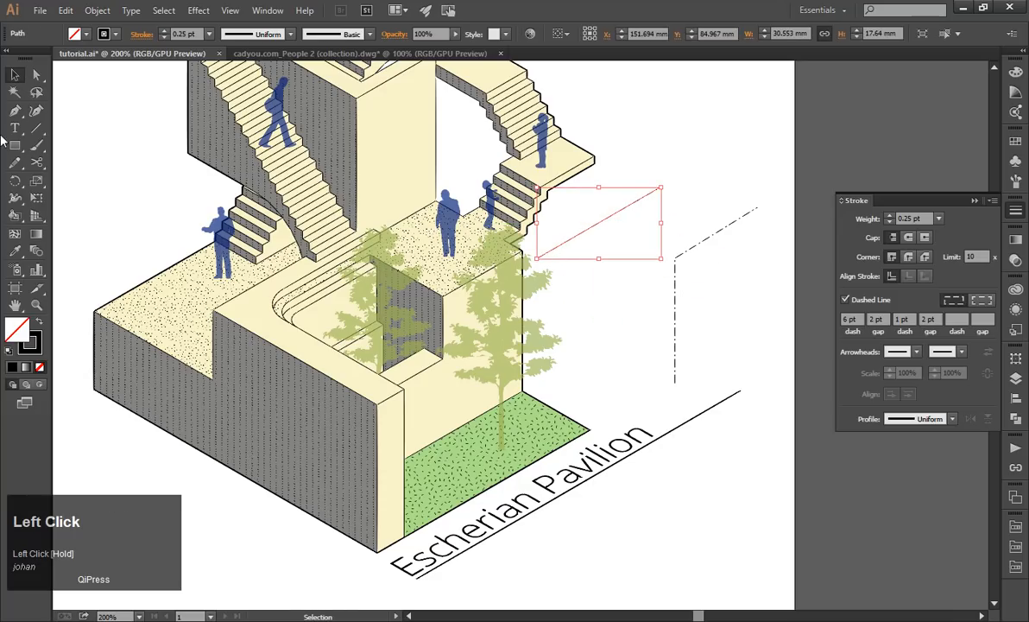
Continue the 30° line from its lower end with a vertical Pen segment about 42 mm long down to the lawn.
click(15, 111)
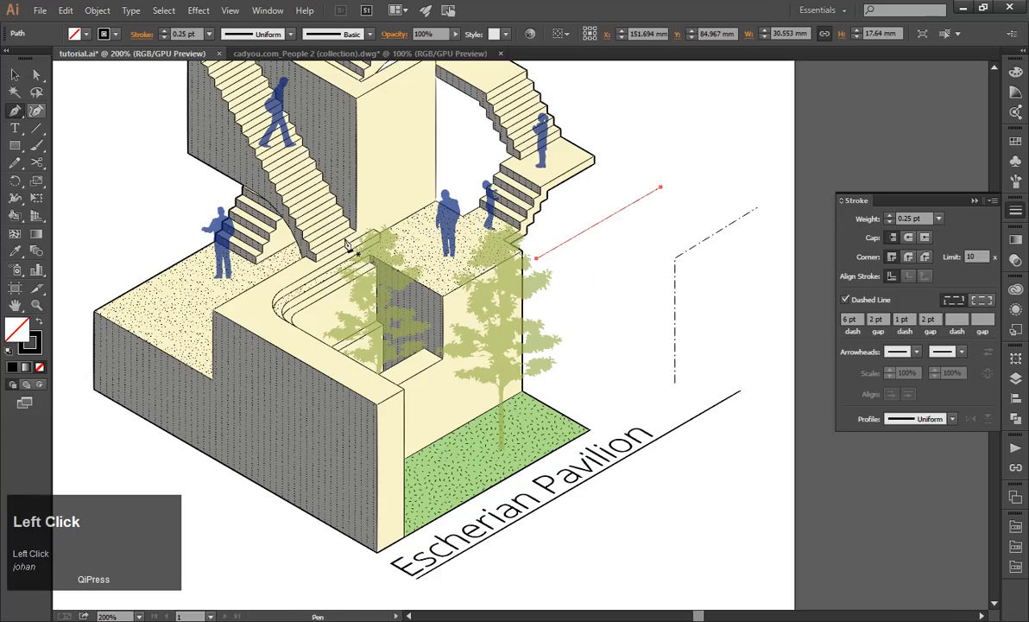
click(537, 259)
shift+click(539, 423)
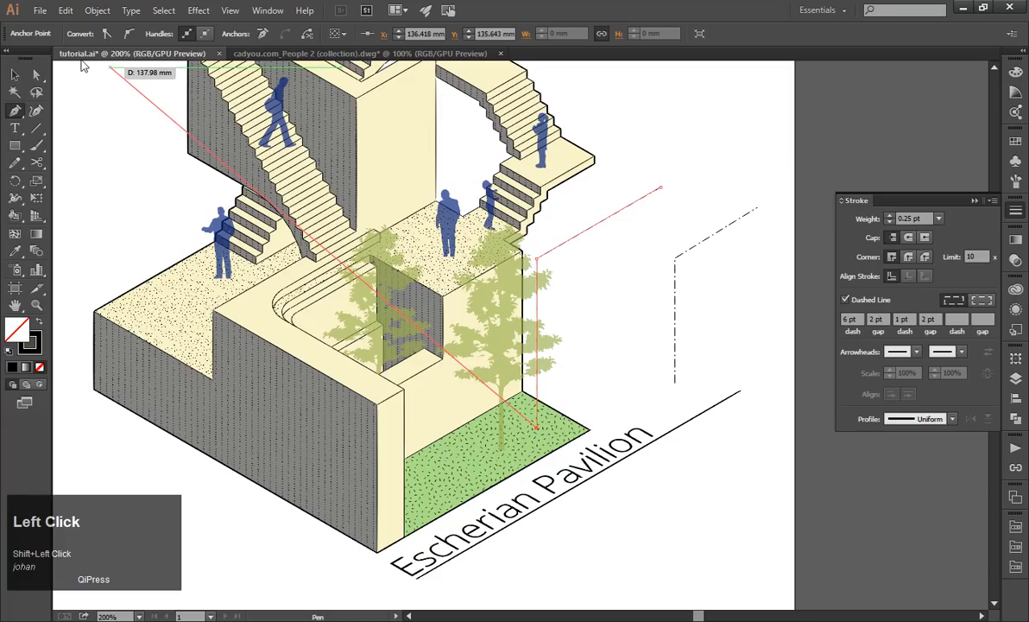
Shorten the new leader's slanted segment to span about 17 mm horizontally and round its corner into a wide curve.
click(37, 75)
drag(663, 192, 608, 224)
click(559, 275)
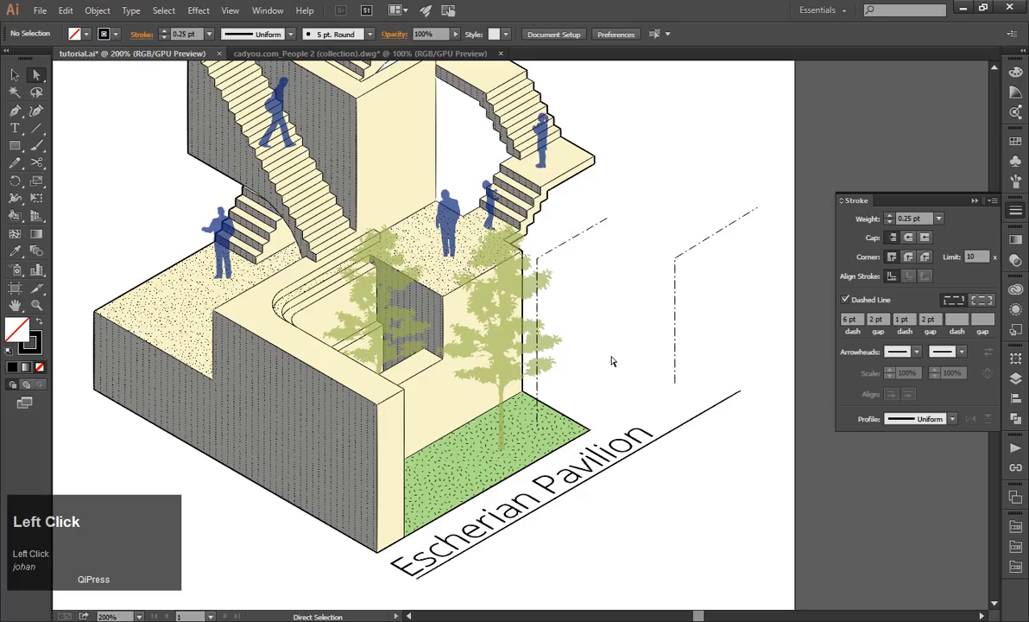
click(540, 265)
drag(550, 269, 607, 326)
click(15, 77)
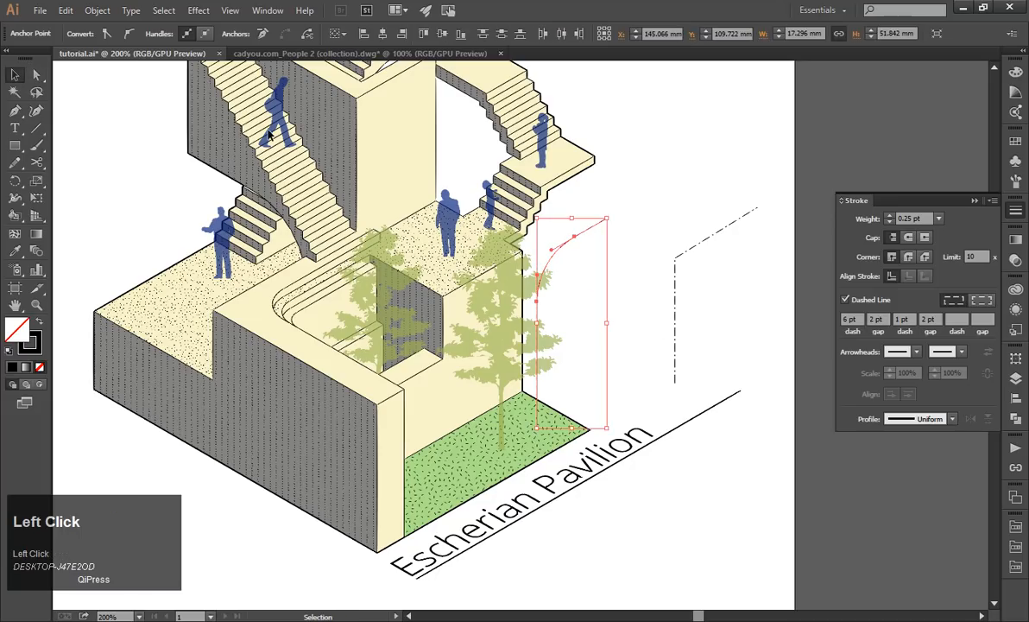
Delete the sharp-cornered leader that stands away from the building.
click(680, 238)
click(709, 238)
key(Delete)
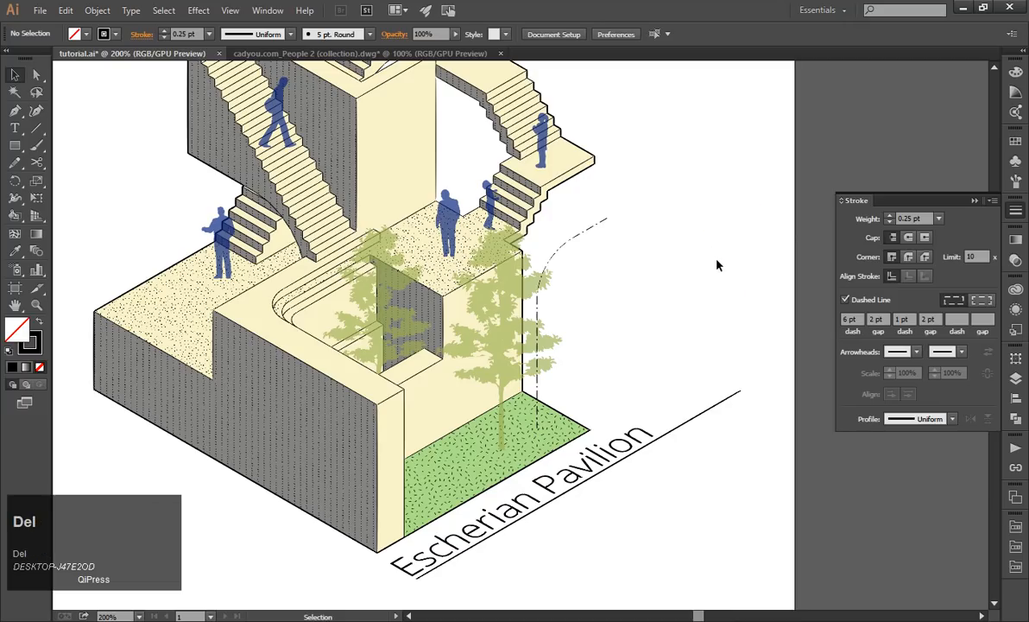
Add the text label "park" and place it near the upper end of the curved leader.
click(14, 128)
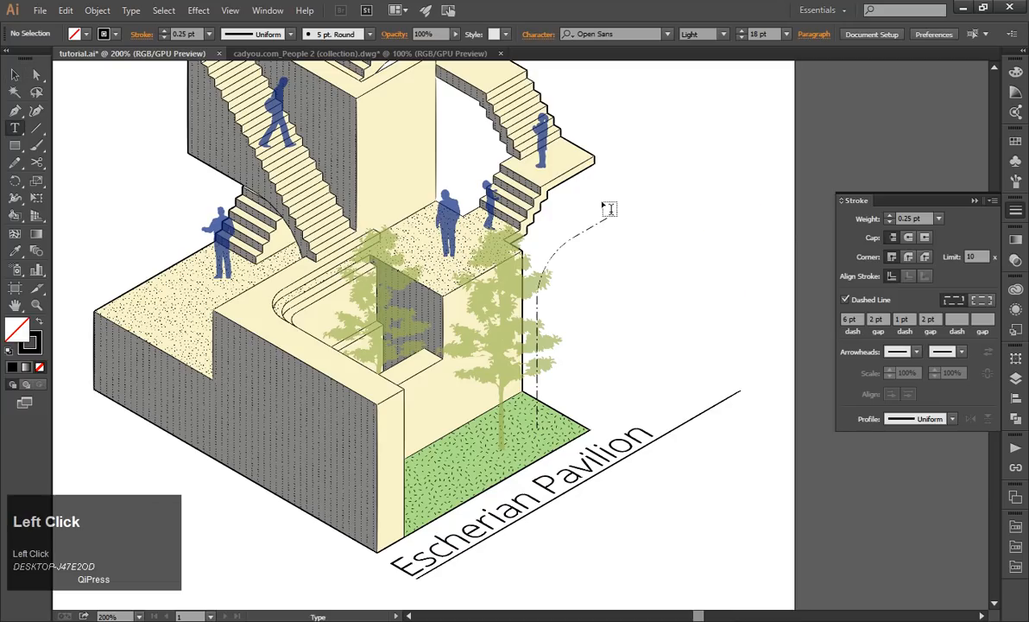
click(653, 233)
text(park)
key(BackSpace)
key(BackSpace)
key(BackSpace)
key(BackSpace)
text(park)
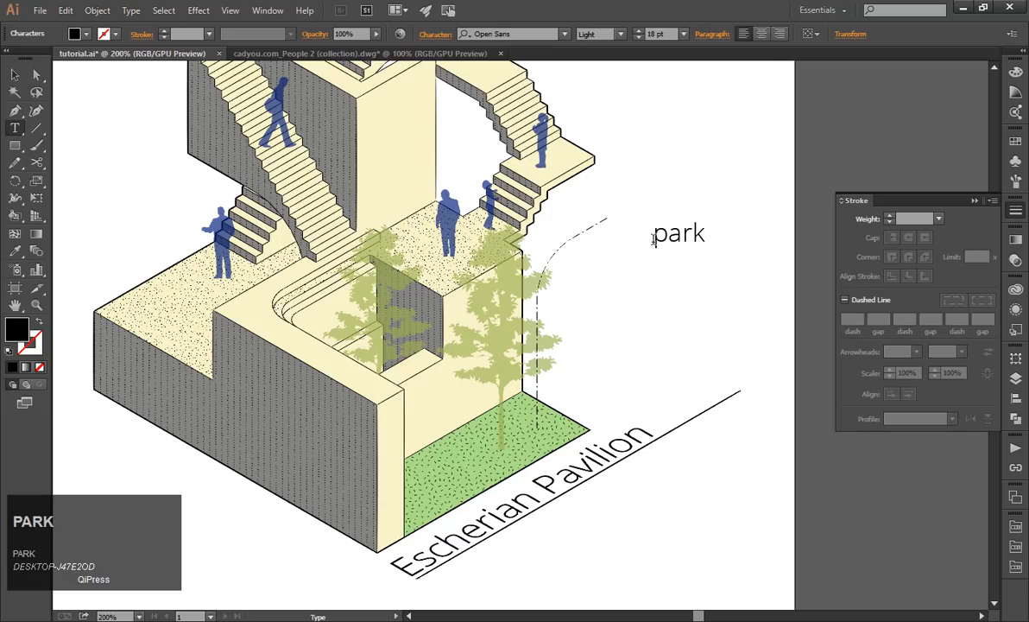
click(15, 75)
click(660, 290)
drag(684, 247, 655, 221)
Apply the 3D Extrude & Bevel effect to the "park" label with the Isometric Right position and an extrude depth of 0.
click(157, 11)
mouse_move(206, 12)
mouse_move(291, 93)
click(389, 93)
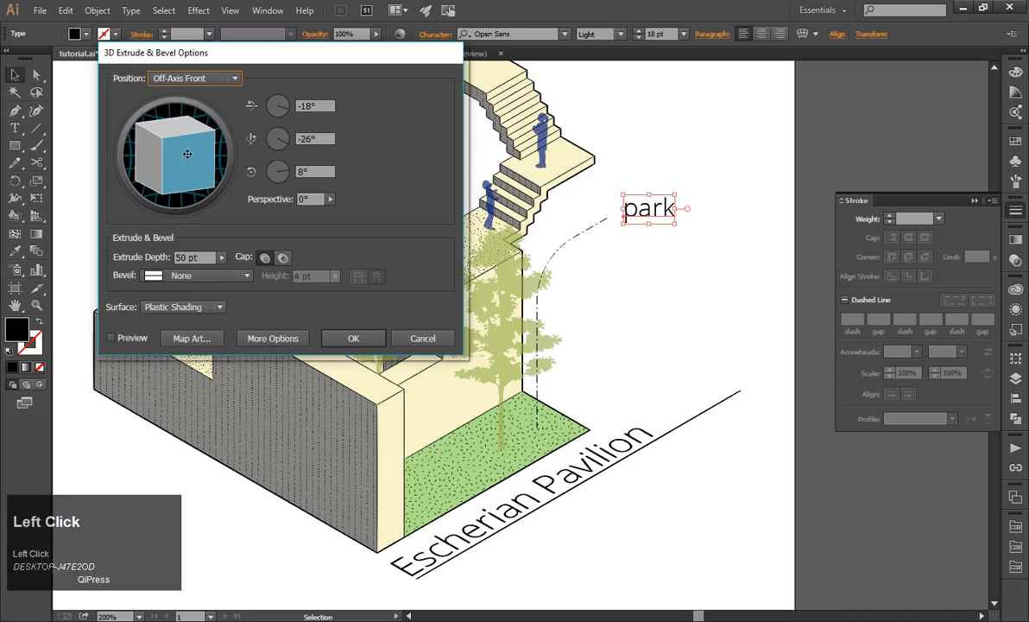
click(194, 77)
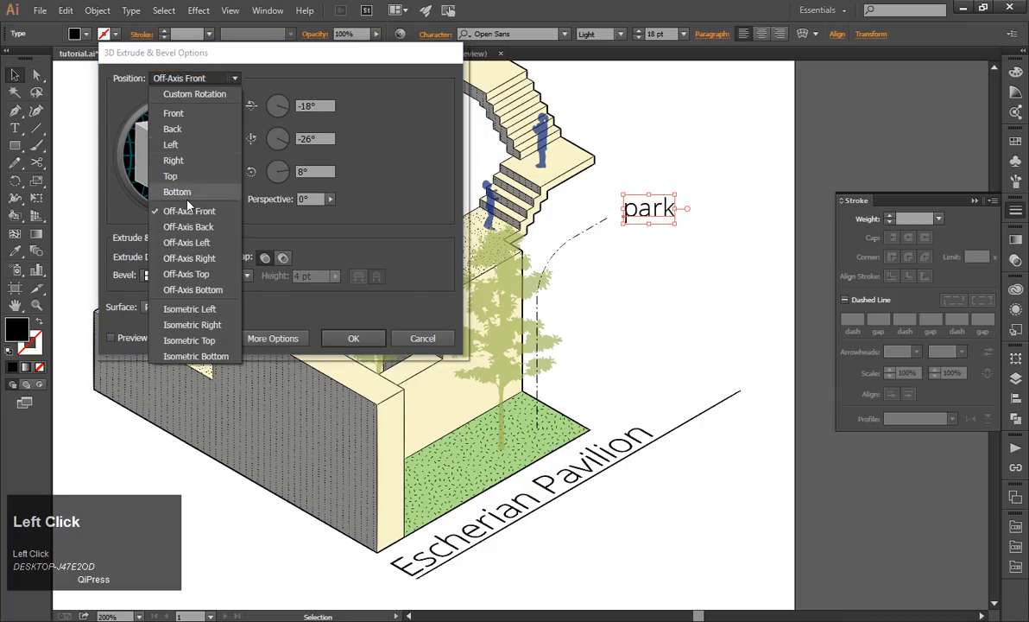
click(186, 227)
click(185, 76)
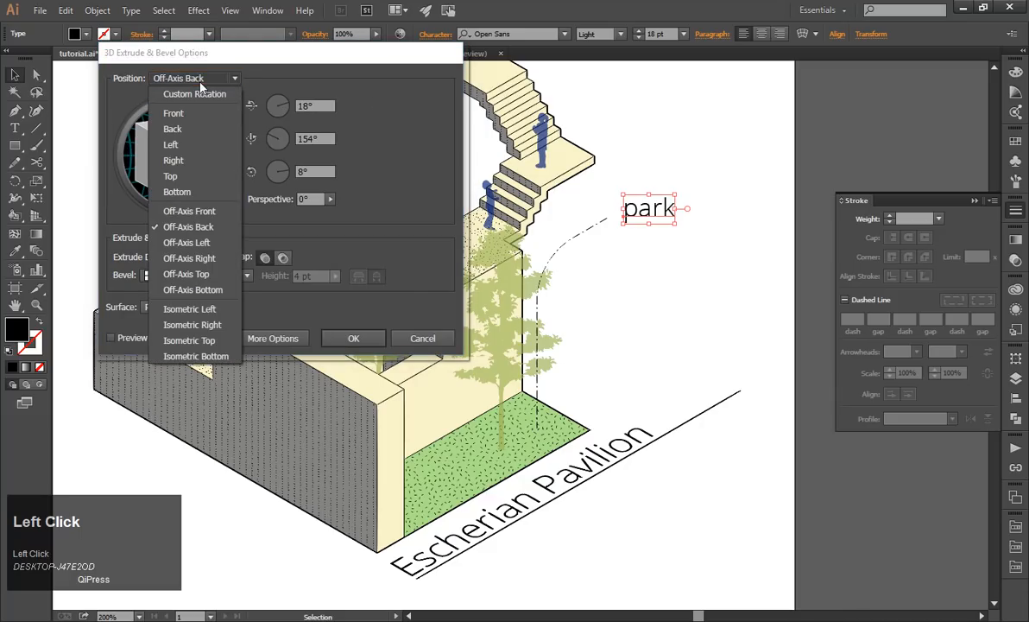
click(202, 324)
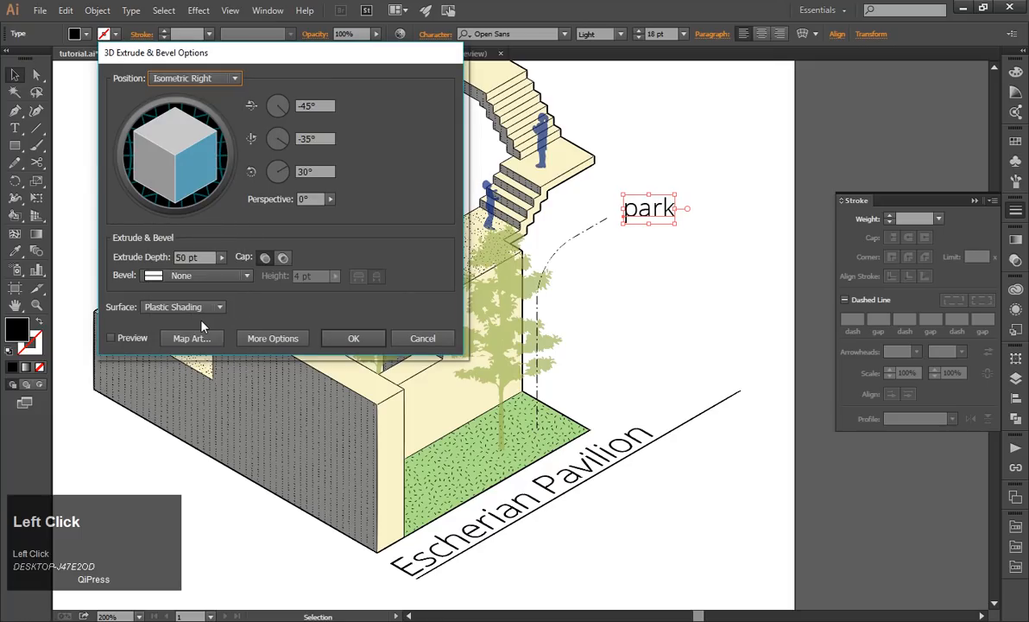
click(113, 338)
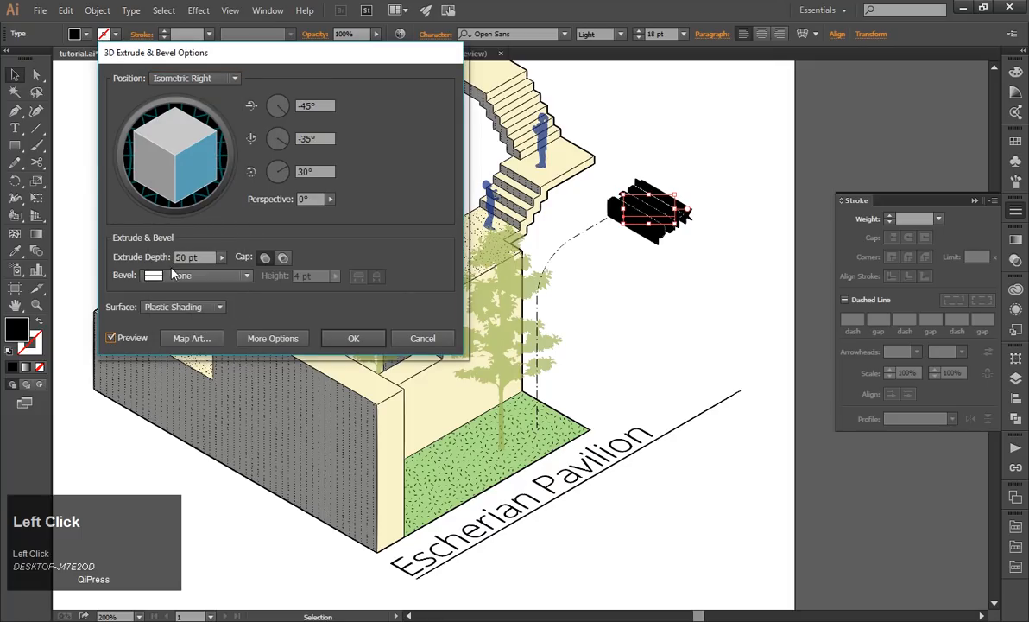
click(200, 257)
text(0)
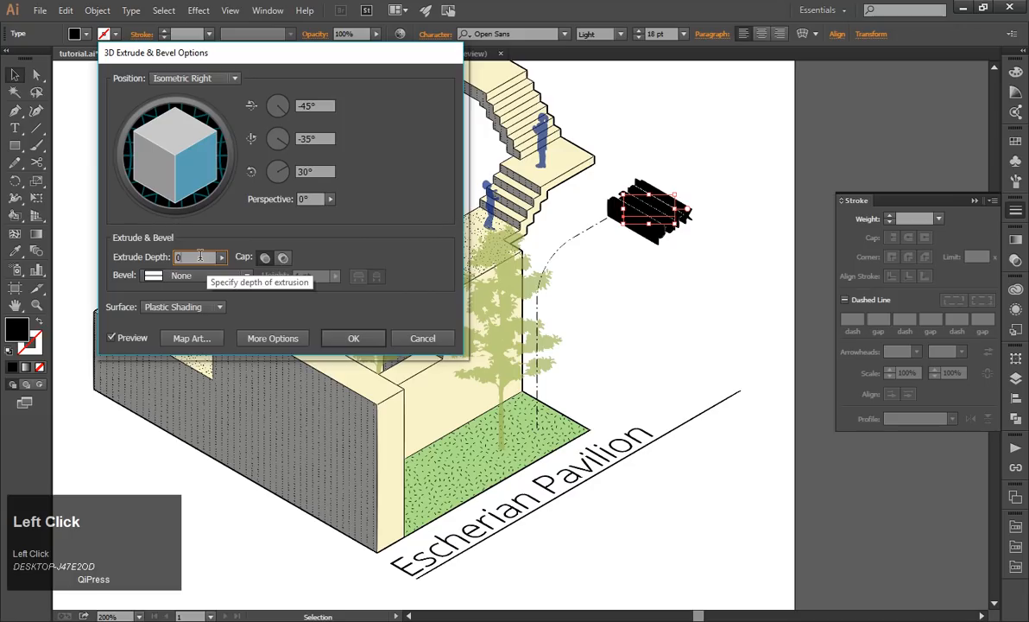
click(353, 338)
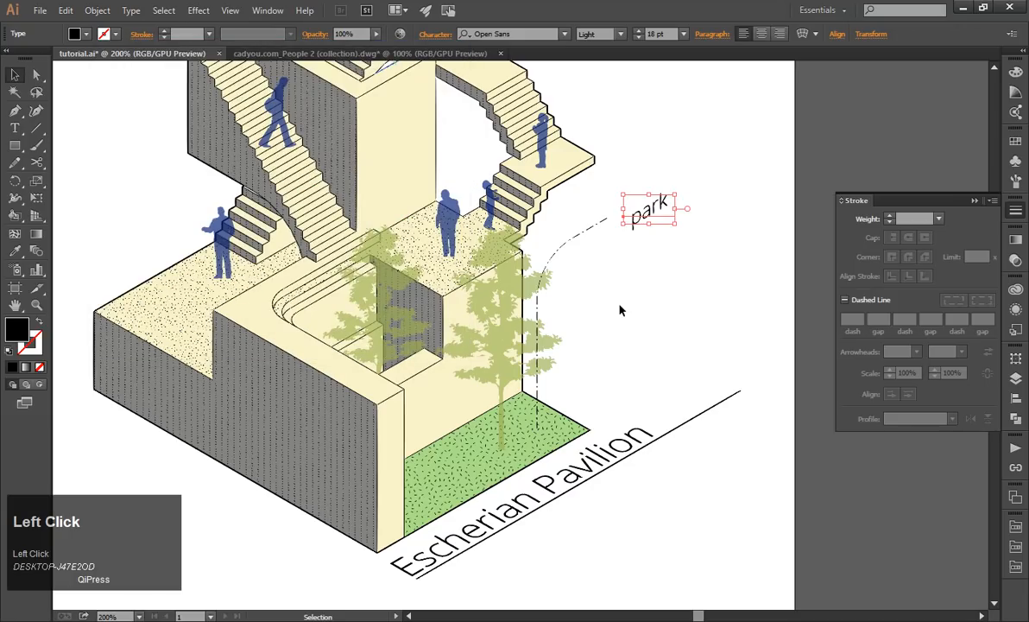
click(620, 306)
Move the isometric "park" label so it lines up with the end of the curved leader.
scroll(647, 222, up, 2)
mouse_move(634, 212)
mouse_down()
mouse_move(611, 212)
mouse_move(587, 192)
mouse_move(618, 216)
mouse_up()
click(609, 241)
scroll(611, 244, down, 3)
scroll(617, 210, up, 3)
click(611, 321)
Duplicate the curved leader and its "park" label, placing the copy so its vertical segment ends on the upper terrace.
scroll(611, 321, down, 3)
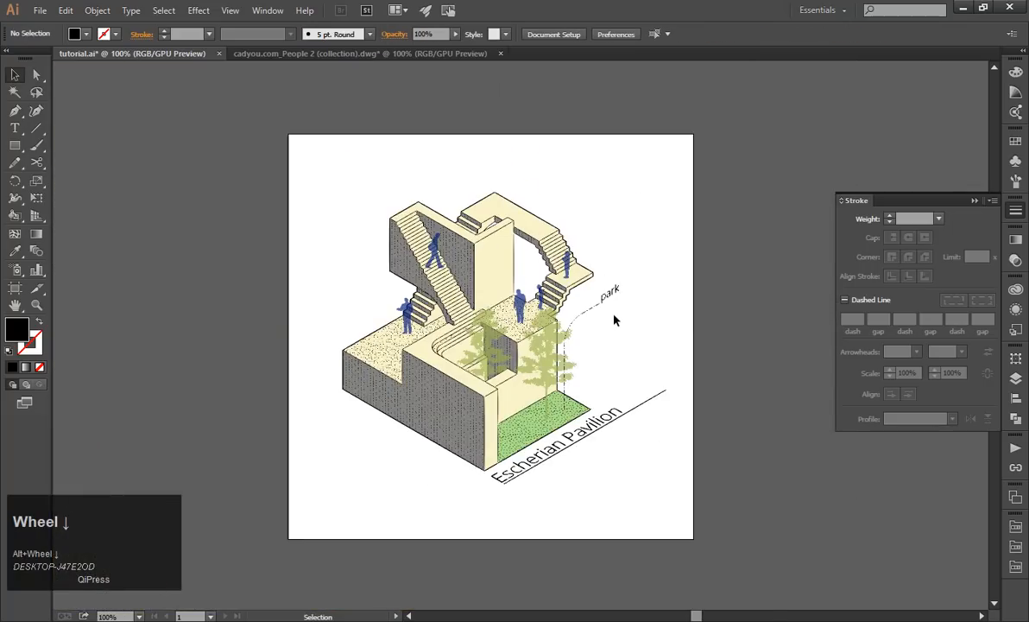
scroll(613, 316, up, 2)
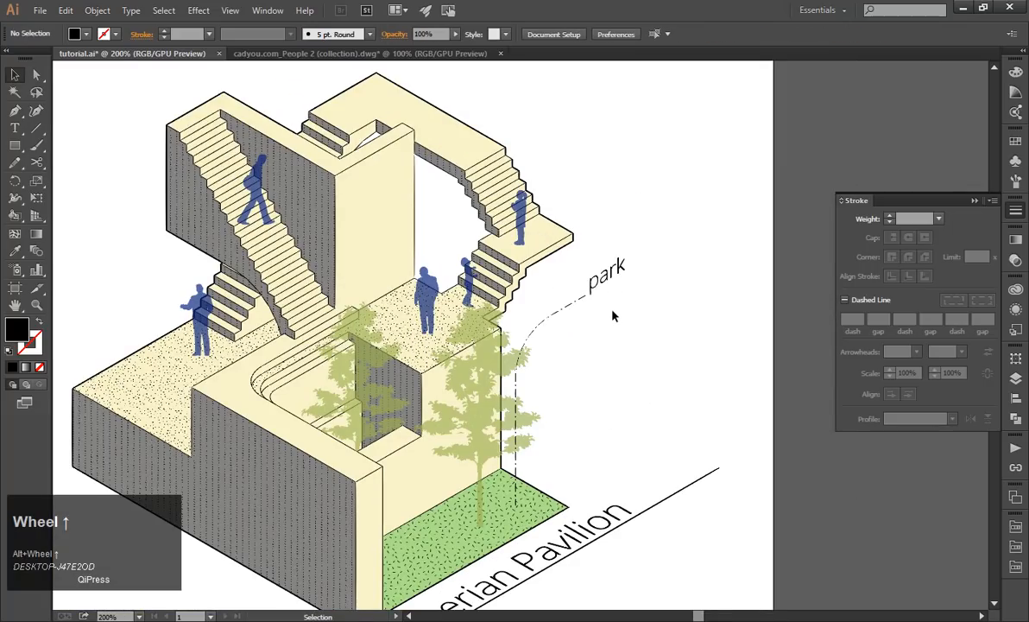
scroll(615, 318, down, 1)
scroll(647, 349, down, 1)
scroll(651, 350, up, 1)
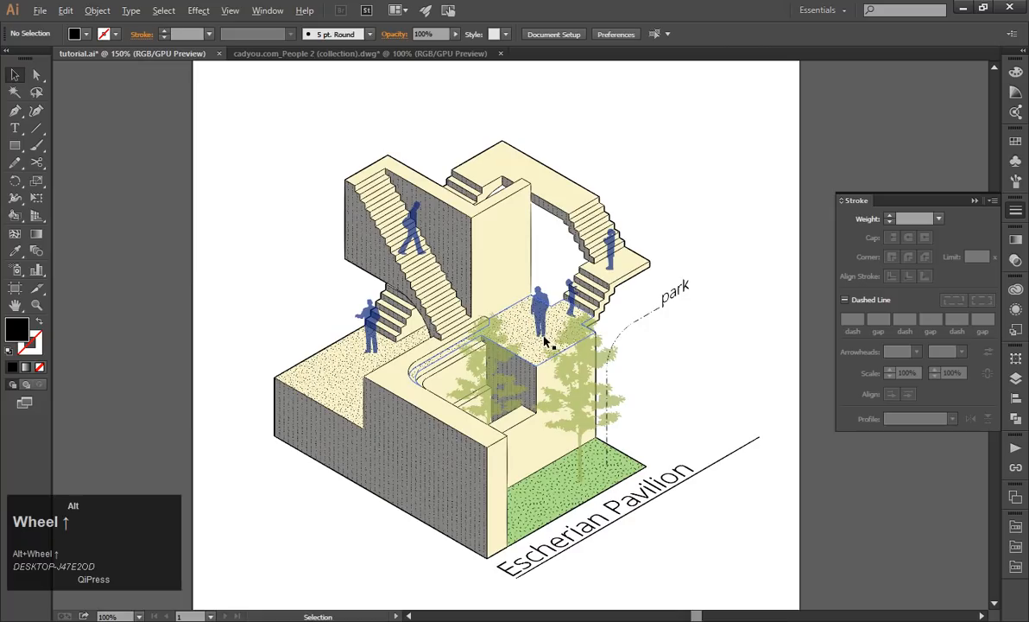
click(649, 321)
shift+click(678, 291)
drag(649, 321, 643, 169)
drag(423, 205, 588, 190)
click(701, 185)
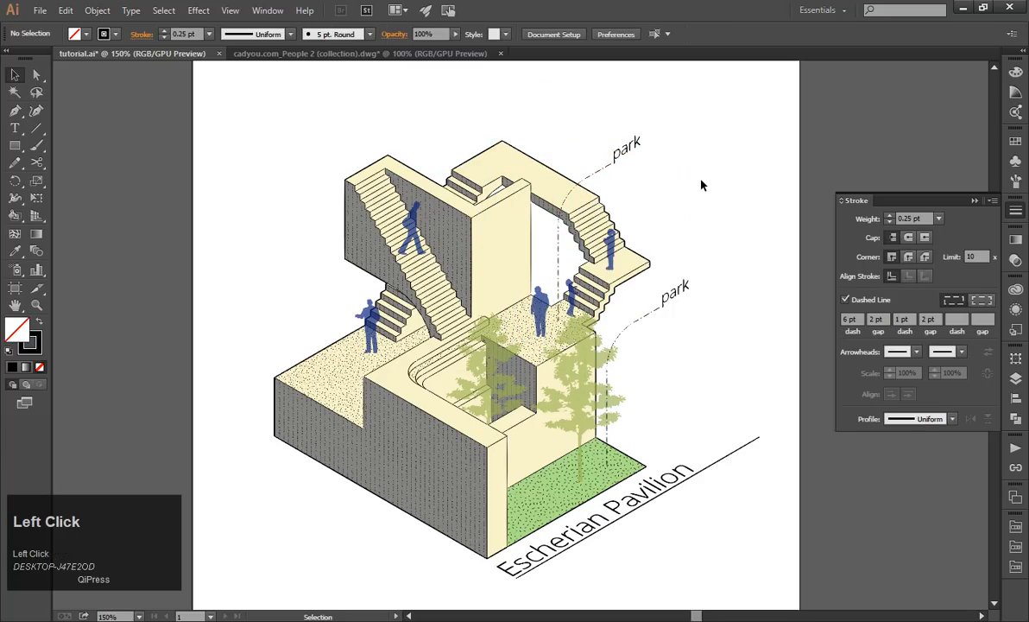
Move the copied label farther out above the building and stretch the copied leader's slanted end out to it.
drag(647, 153, 737, 125)
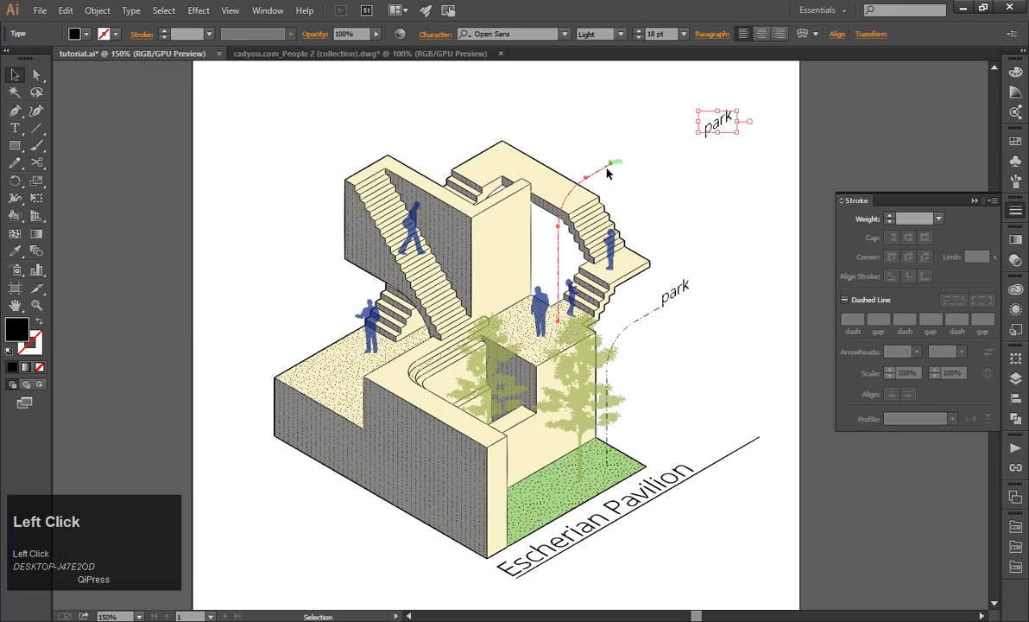
click(607, 173)
key(a)
drag(612, 169, 660, 104)
key(Escape)
Replace the text of the copied label above the building with "viewing deck".
scroll(673, 138, up, 2)
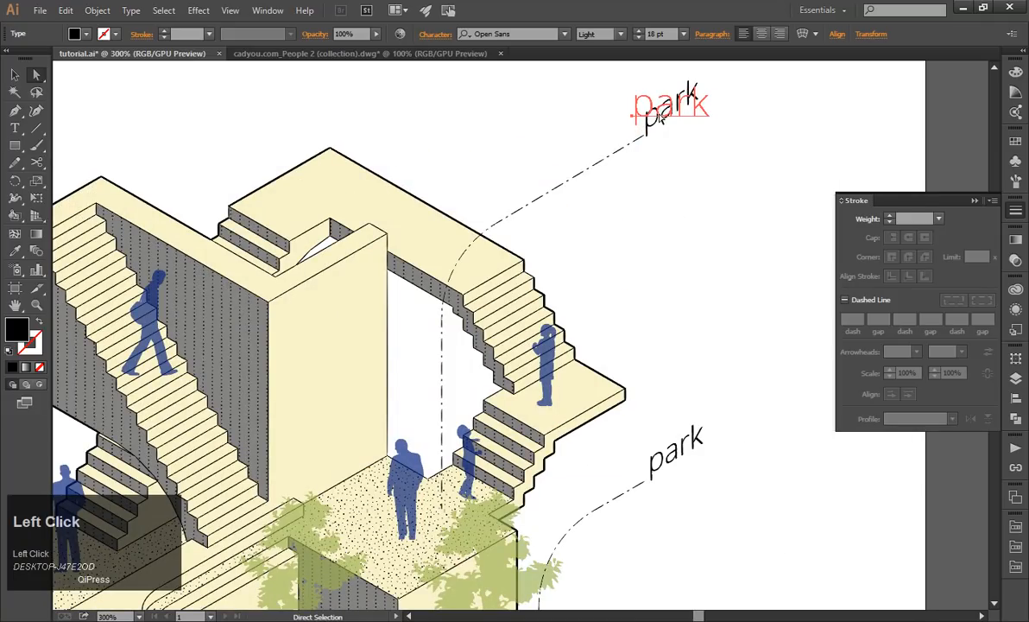
key(t)
key(ctrl+a)
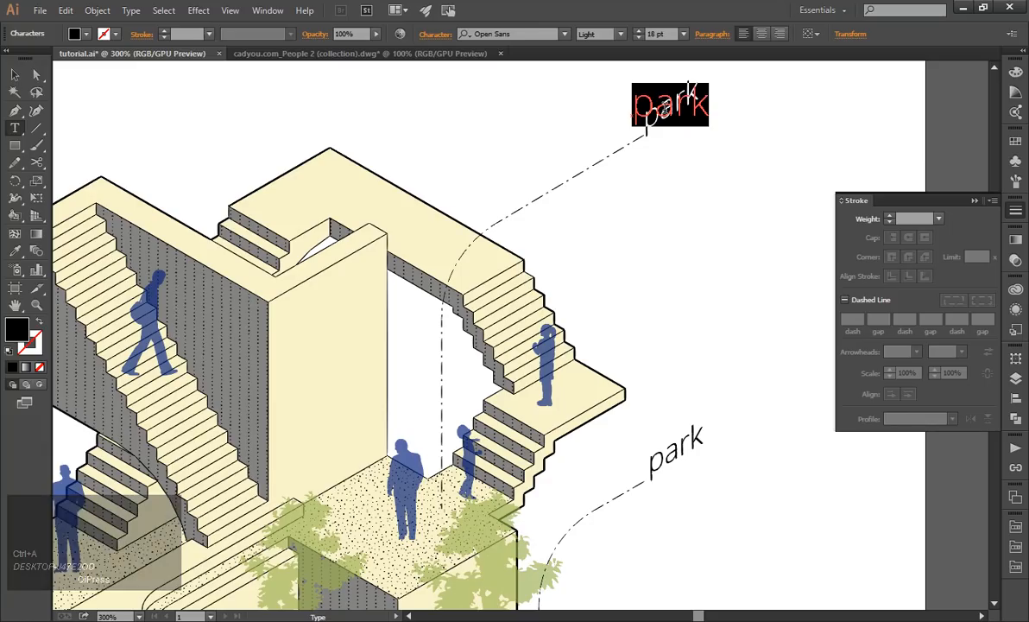
key(BackSpace)
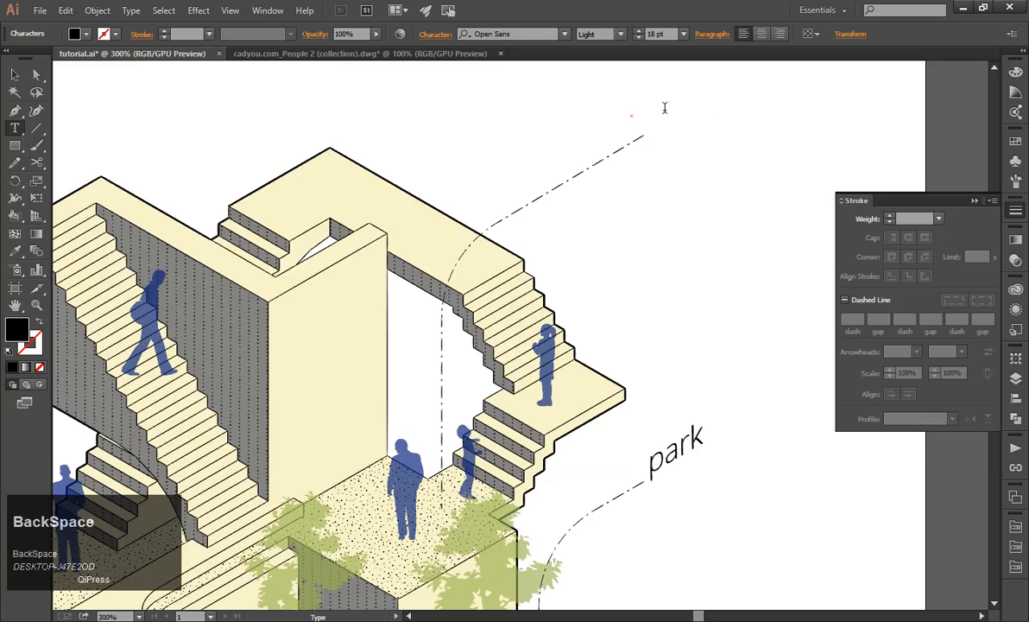
text(viewing deck)
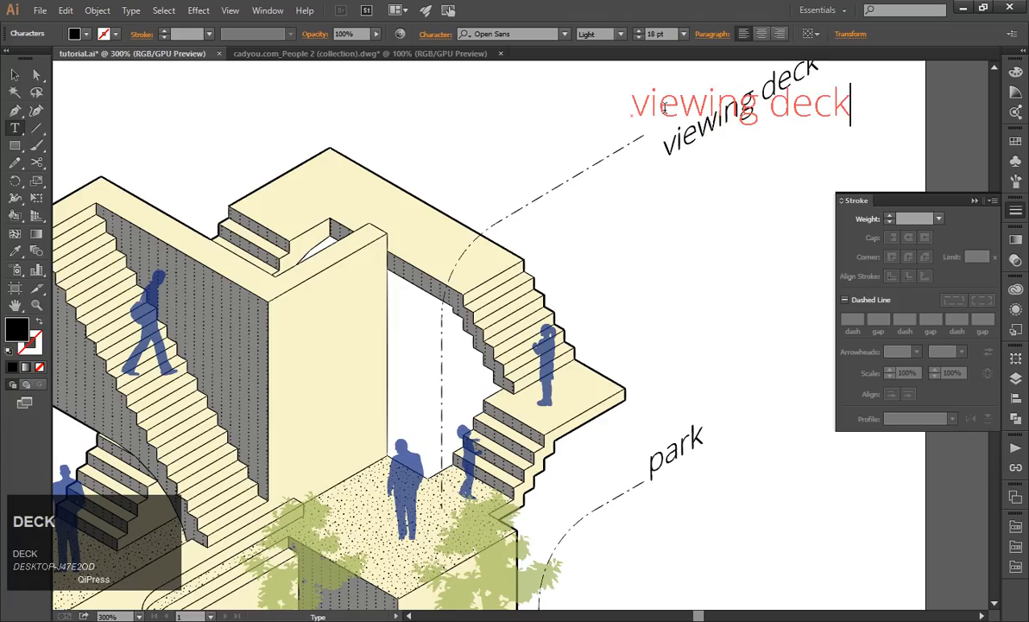
click(15, 75)
click(694, 258)
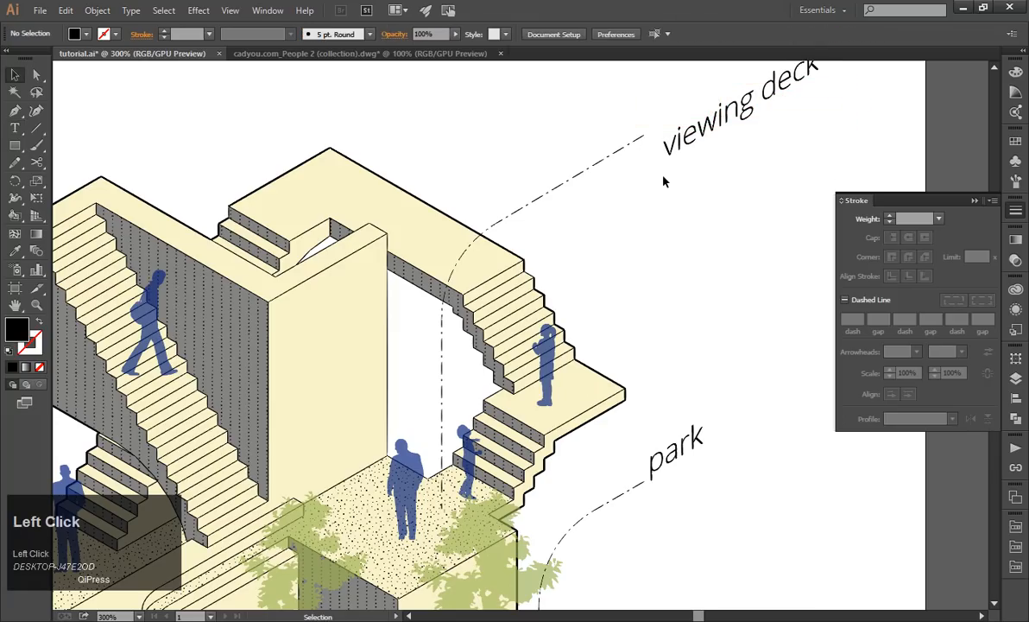
click(696, 145)
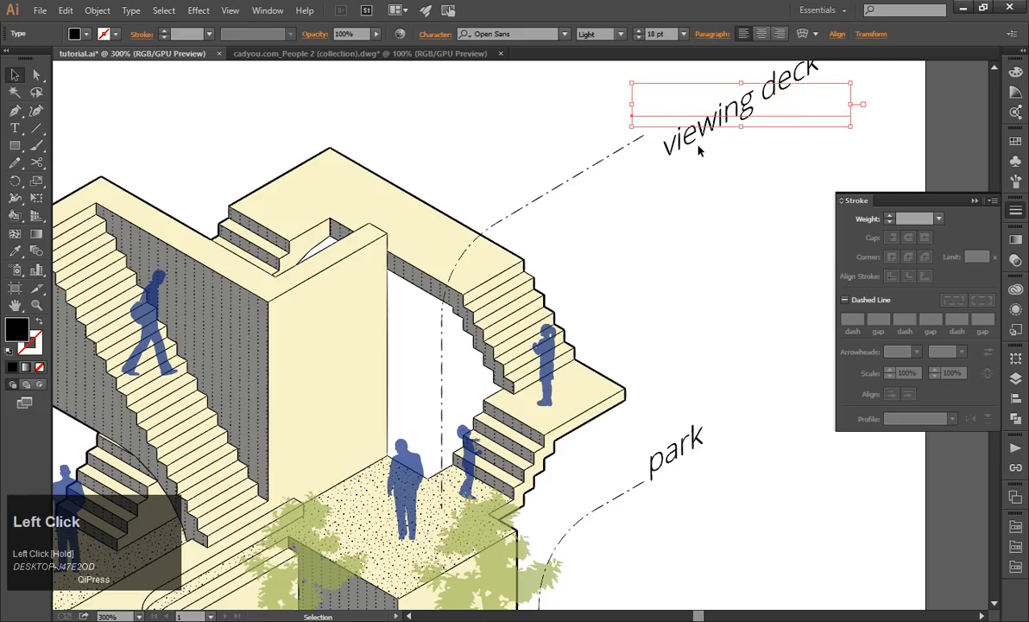
key(Escape)
scroll(717, 224, down, 4)
click(719, 247)
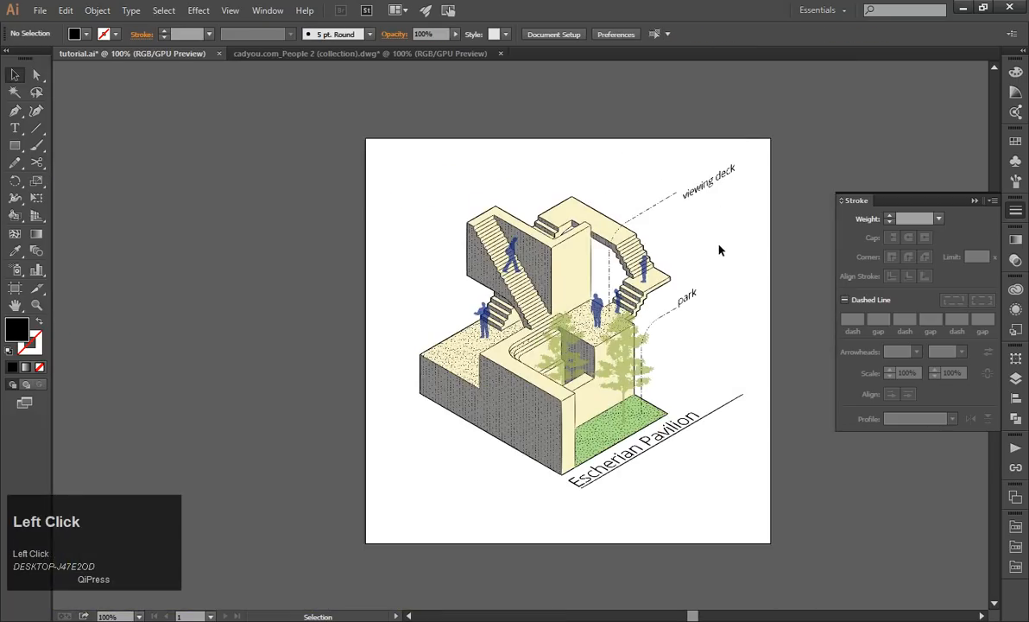
scroll(710, 219, up, 2)
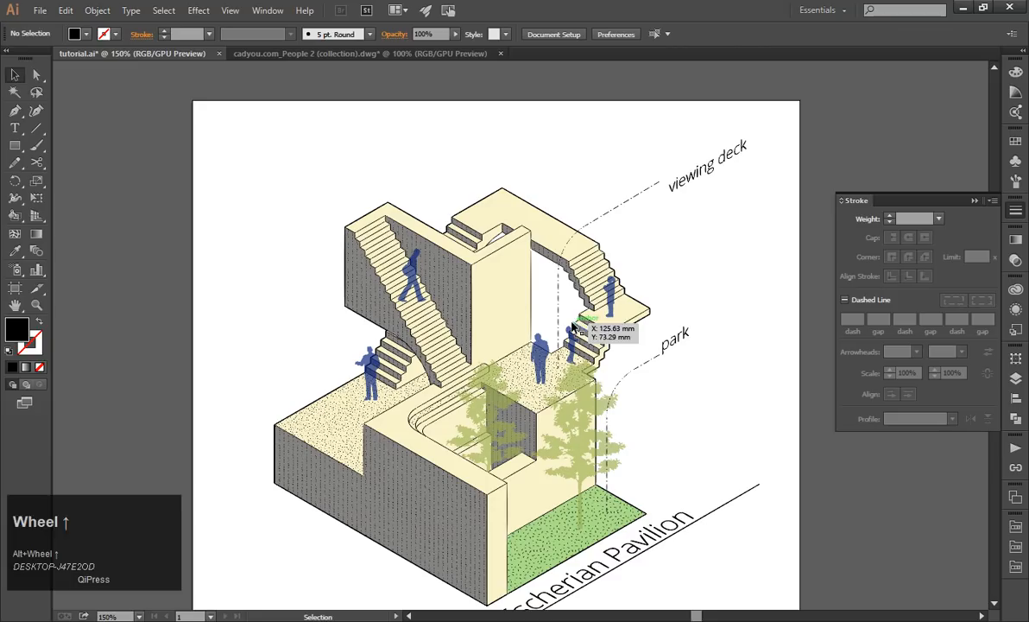
Replace the "viewing deck" label's text with "platform".
double_click(639, 169)
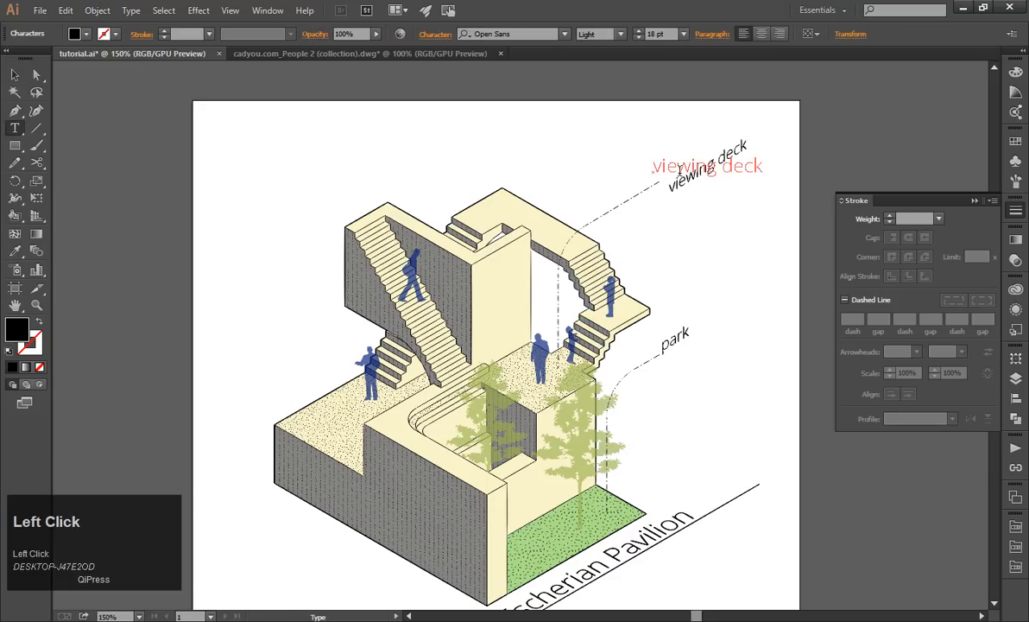
key(ctrl+a)
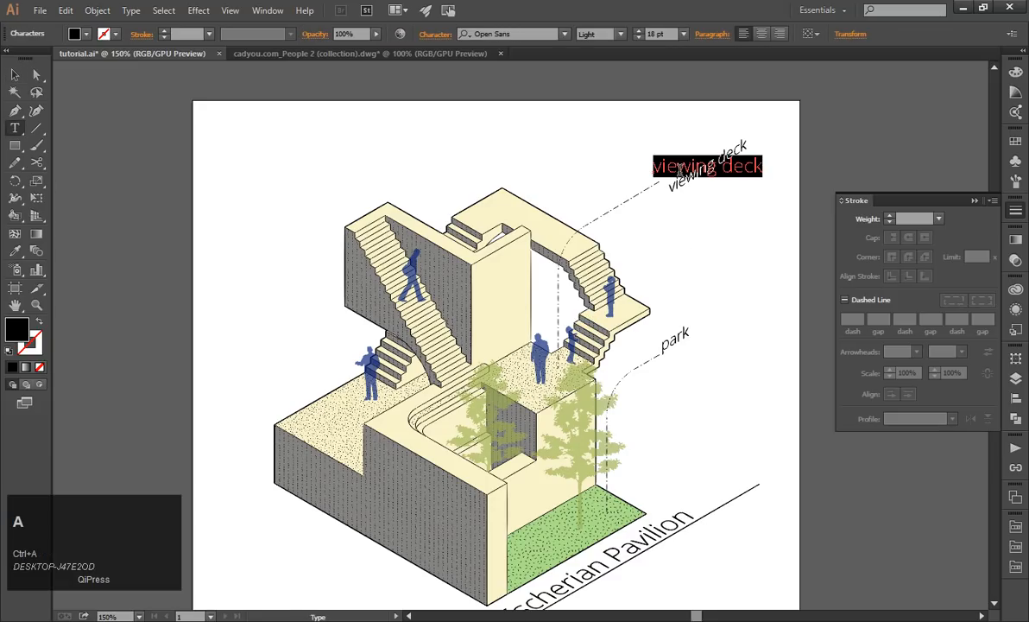
text(paltof)
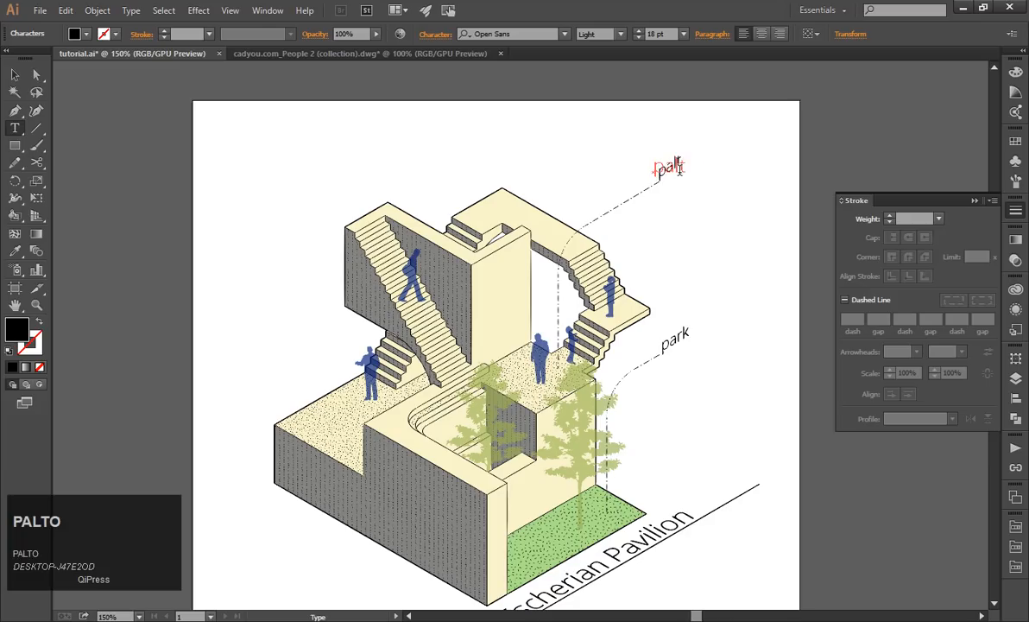
key(BackSpace)
key(BackSpace)
key(BackSpace)
key(BackSpace)
text(latform)
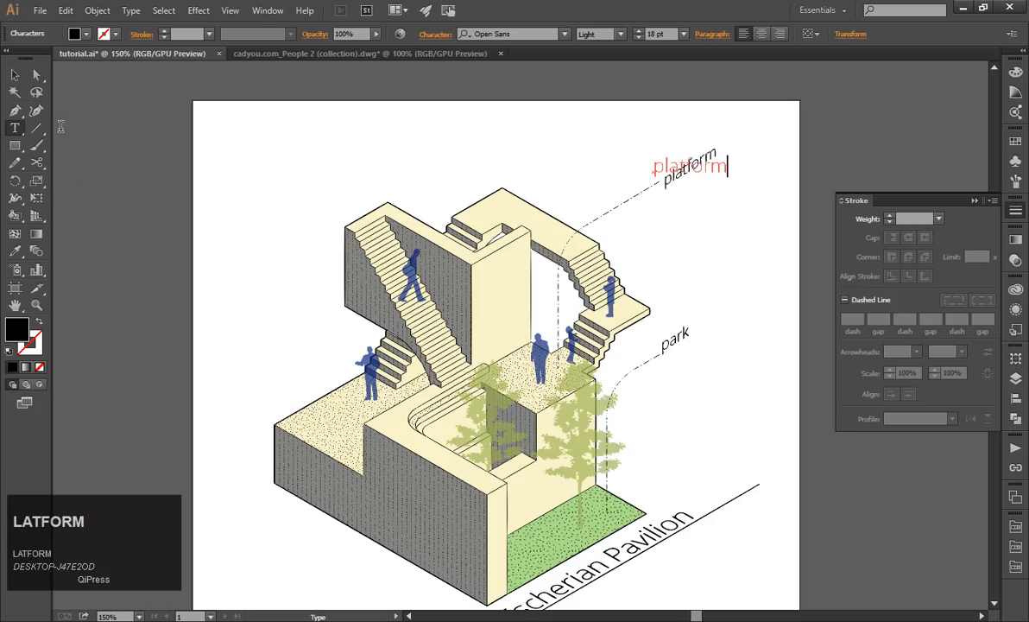
click(15, 75)
click(660, 252)
alt+scroll(678, 223, up, 1)
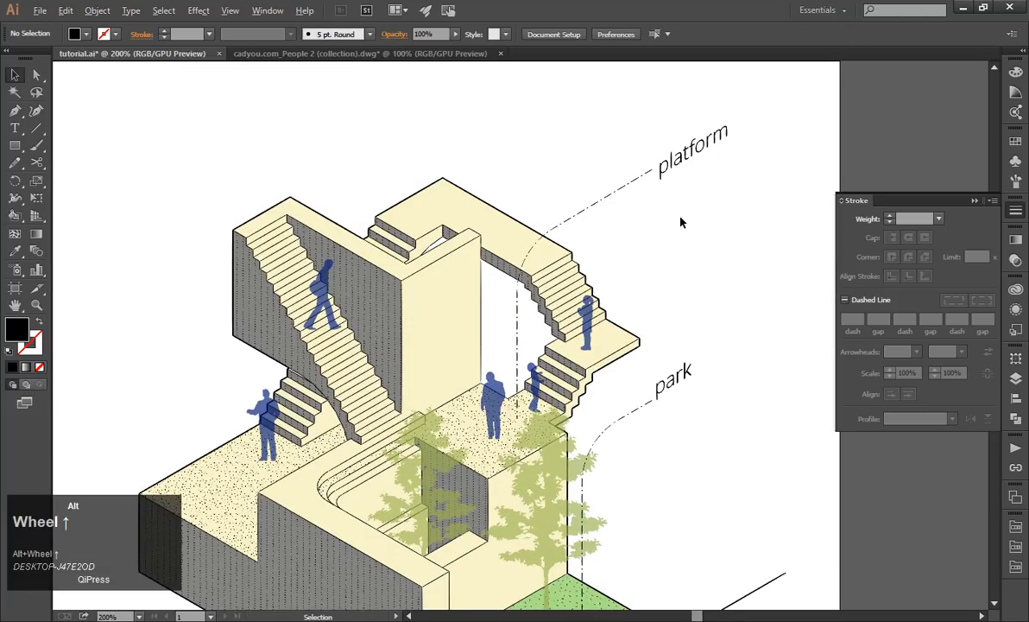
alt+scroll(699, 237, down, 1)
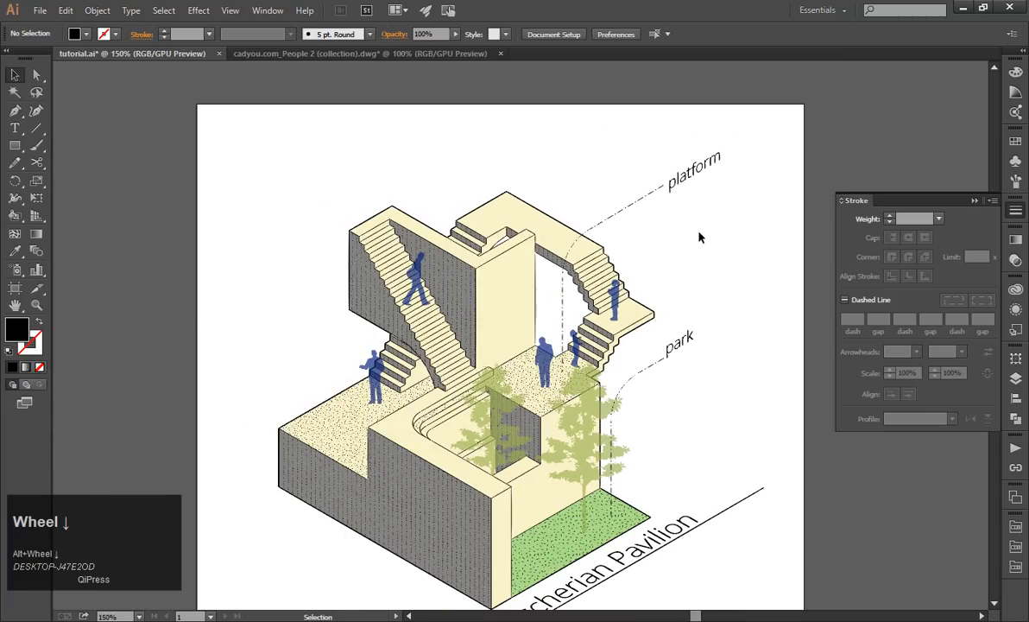
Duplicate the dash-dot leader of the "platform" label, placing the copy straight above the original.
drag(699, 238, 590, 143)
click(663, 255)
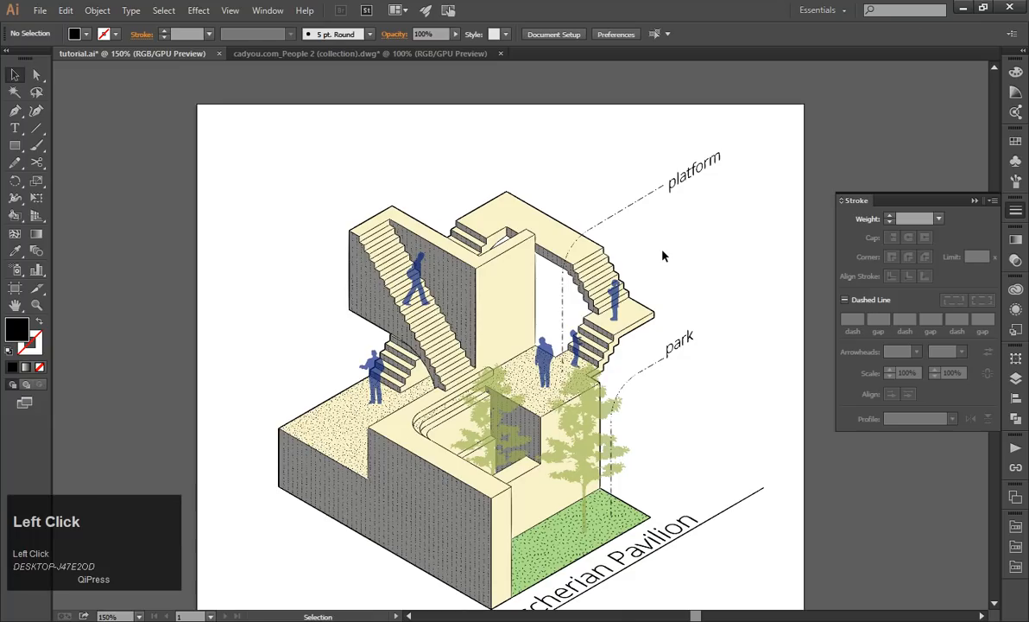
alt+scroll(666, 259, down, 1)
alt+scroll(683, 271, up, 1)
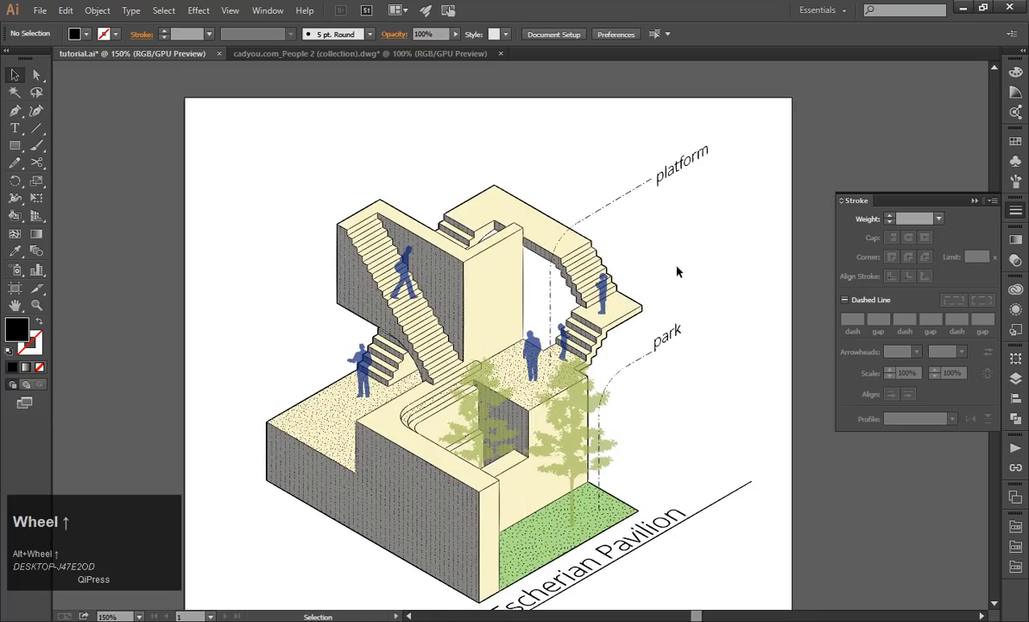
drag(585, 214, 592, 173)
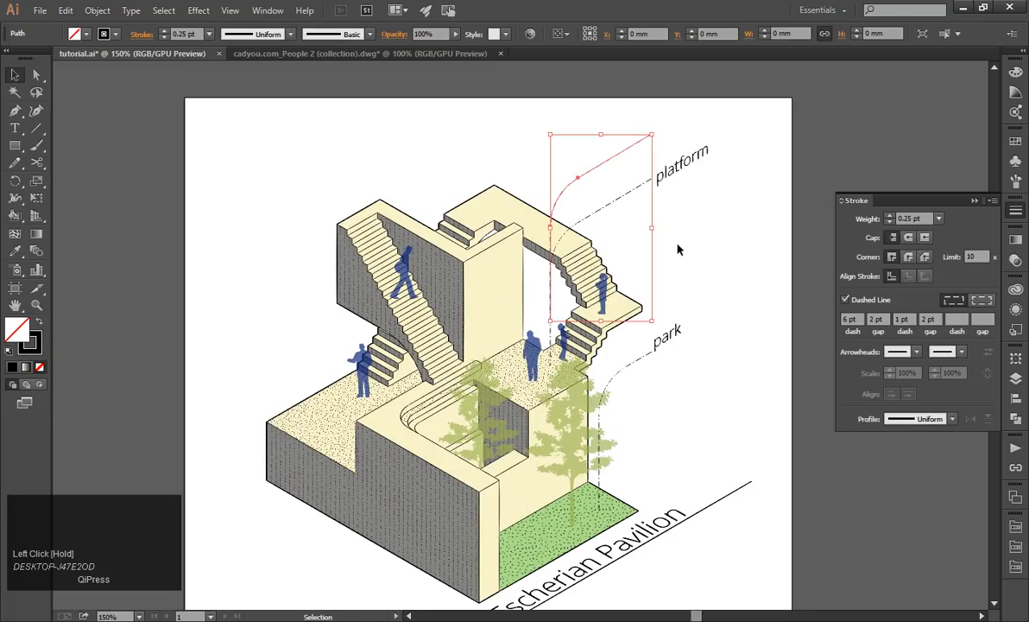
click(678, 249)
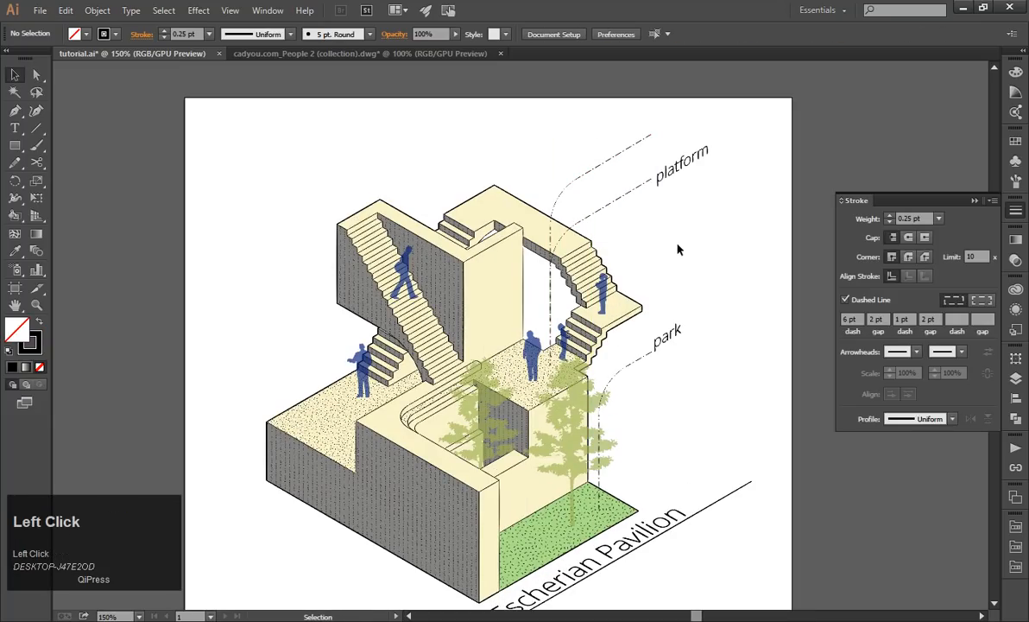
Shorten the copied leader's vertical segment so that it ends on the building's uppermost deck.
click(554, 209)
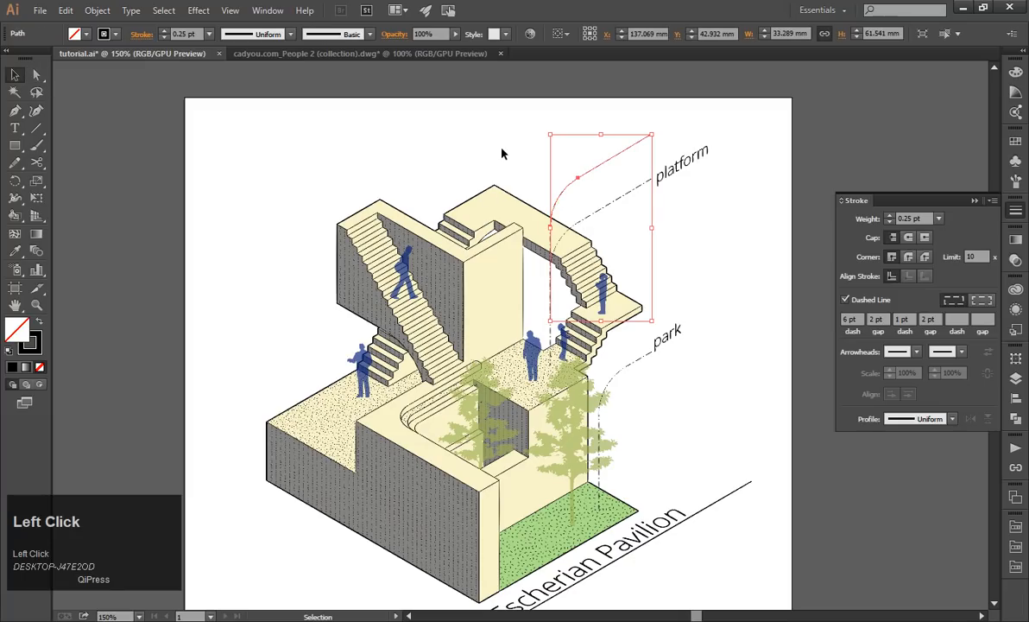
double_click(596, 174)
click(36, 75)
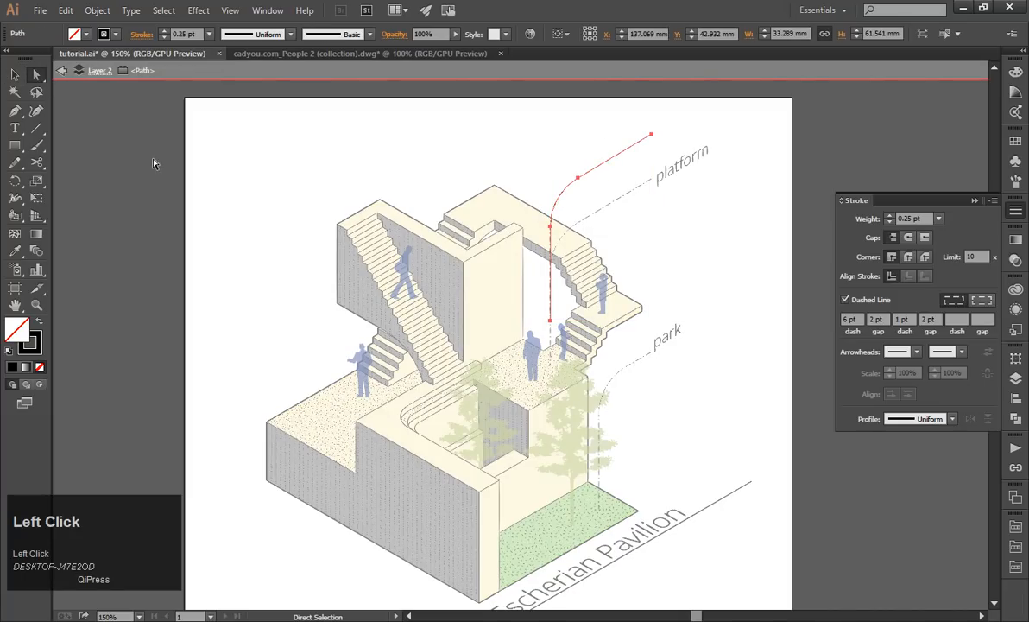
drag(549, 327, 552, 239)
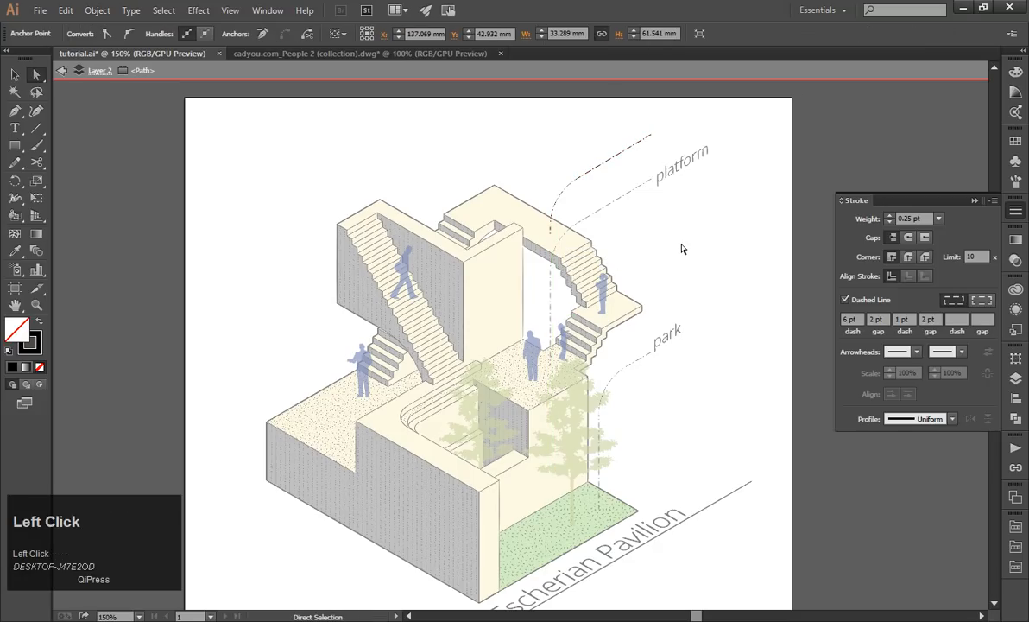
key(Escape)
Copy the "platform" label up to the end of the upper leader and change the copy's text to "viewing deck".
drag(701, 170, 661, 134)
scroll(677, 128, up, 2)
double_click(658, 134)
key(ctrl+a)
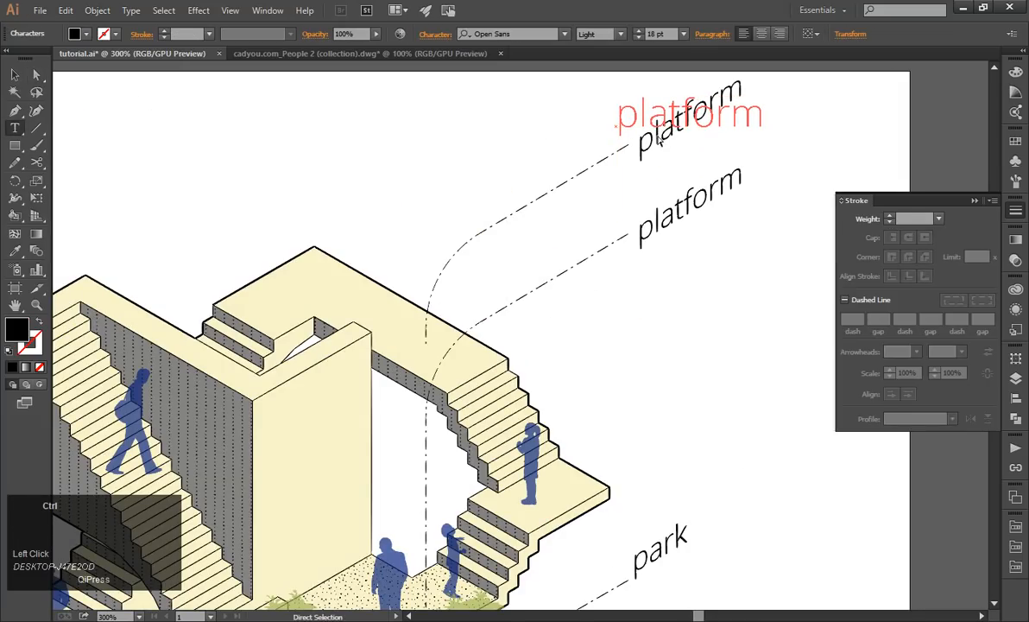
text(viwe)
key(BackSpace)
key(BackSpace)
text(ewing de)
key(BackSpace)
text(dekc)
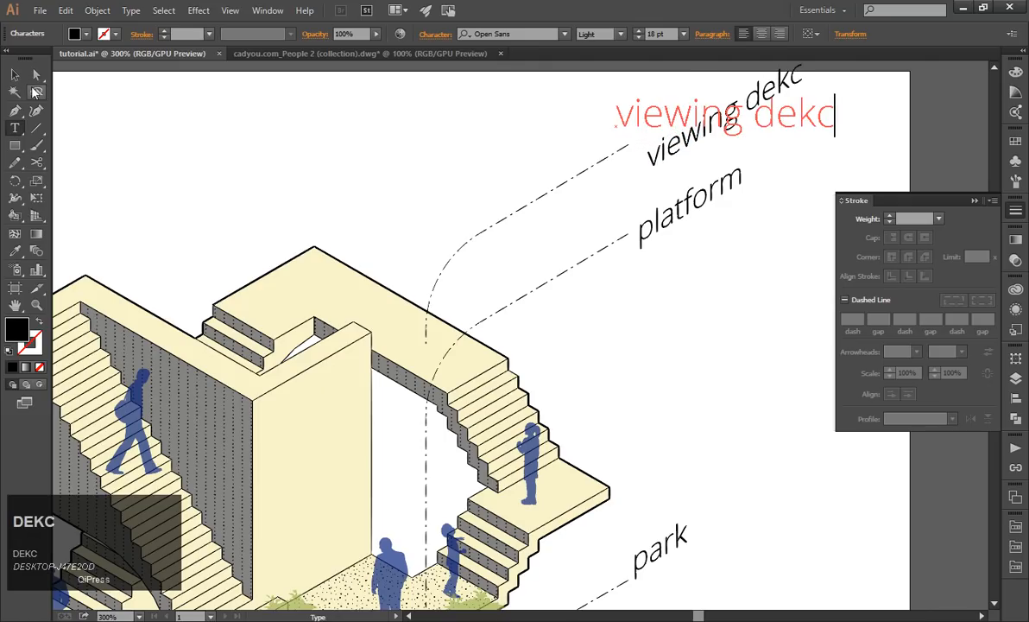
key(BackSpace)
key(BackSpace)
text(ck)
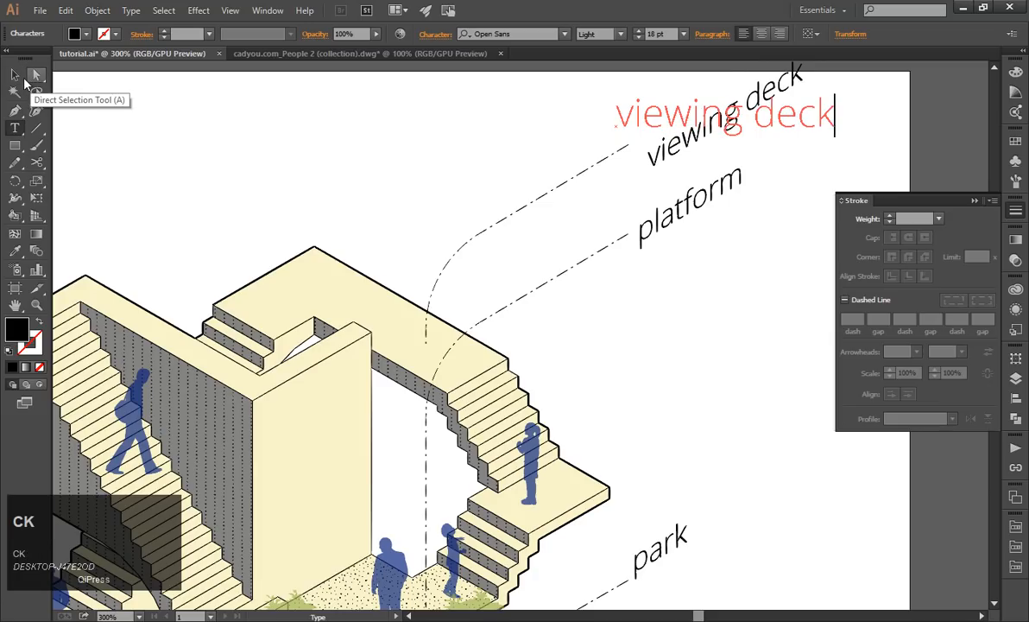
Move the "viewing deck" label so it lines up with the slanted end of its leader.
click(16, 76)
drag(658, 149, 660, 126)
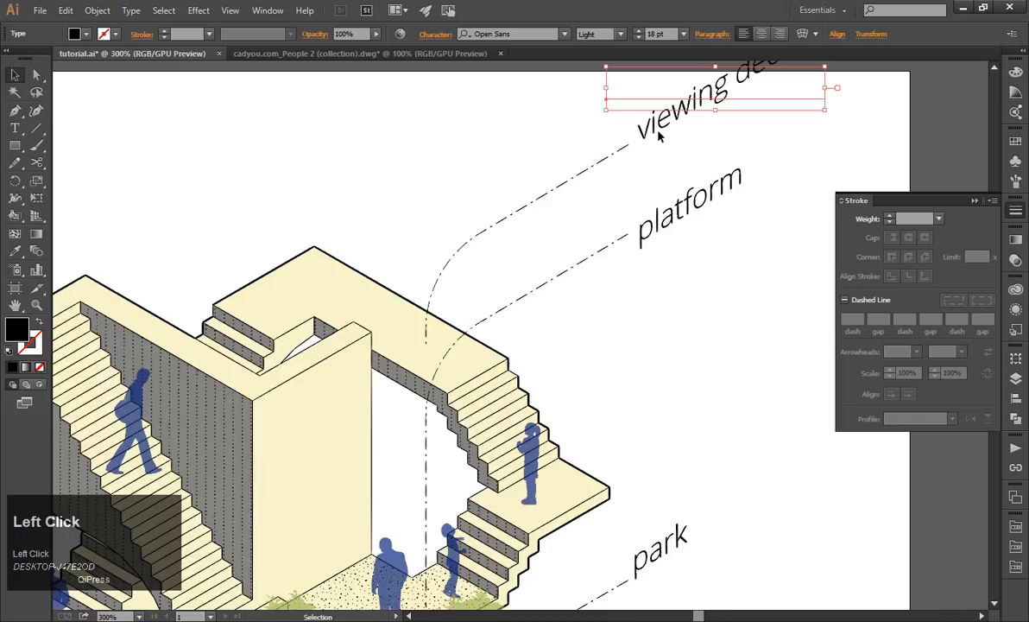
scroll(680, 277, down, 5)
click(722, 278)
Move the entire illustration with its labels down and left on the artboard, and shift it back about 5 mm to the right.
scroll(721, 278, up, 1)
drag(335, 133, 720, 458)
scroll(551, 392, up, 1)
drag(544, 377, 498, 412)
drag(688, 418, 716, 399)
click(716, 399)
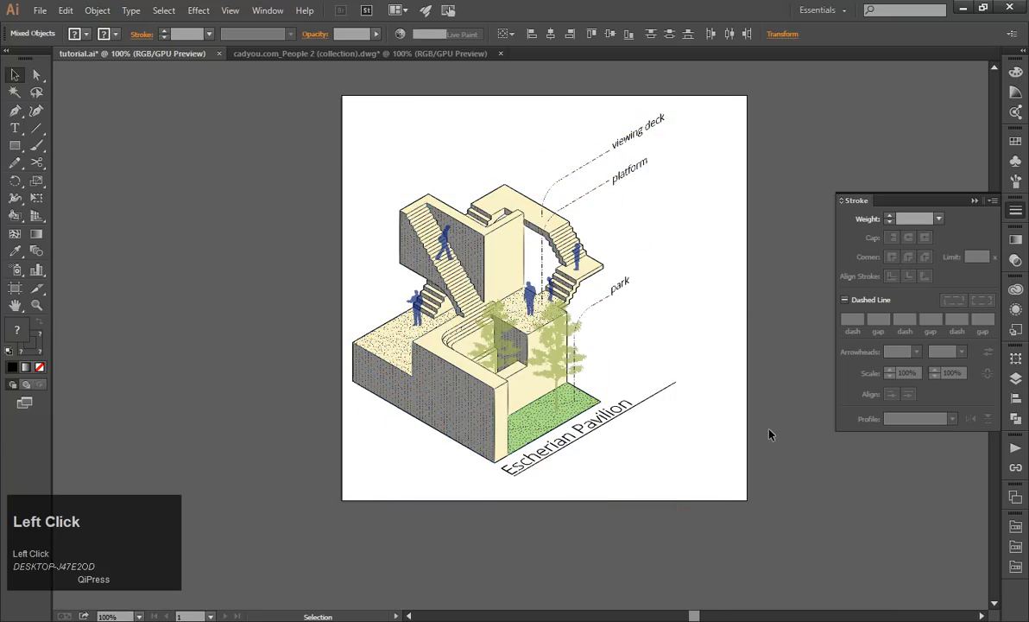
drag(350, 143, 680, 466)
drag(455, 386, 460, 385)
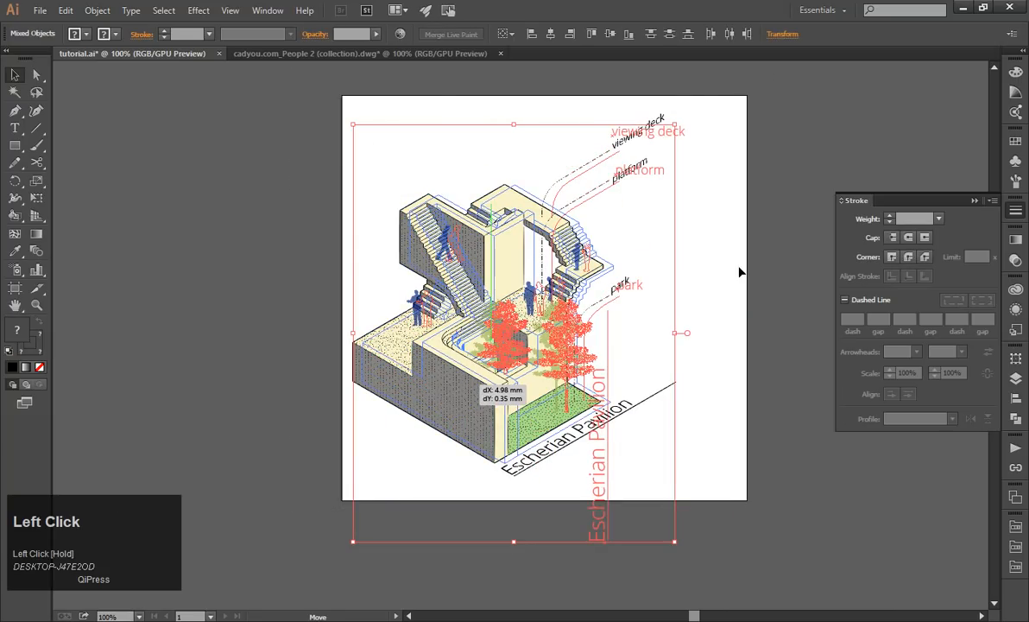
click(734, 263)
alt+scroll(579, 211, up, 1)
click(549, 181)
key(a)
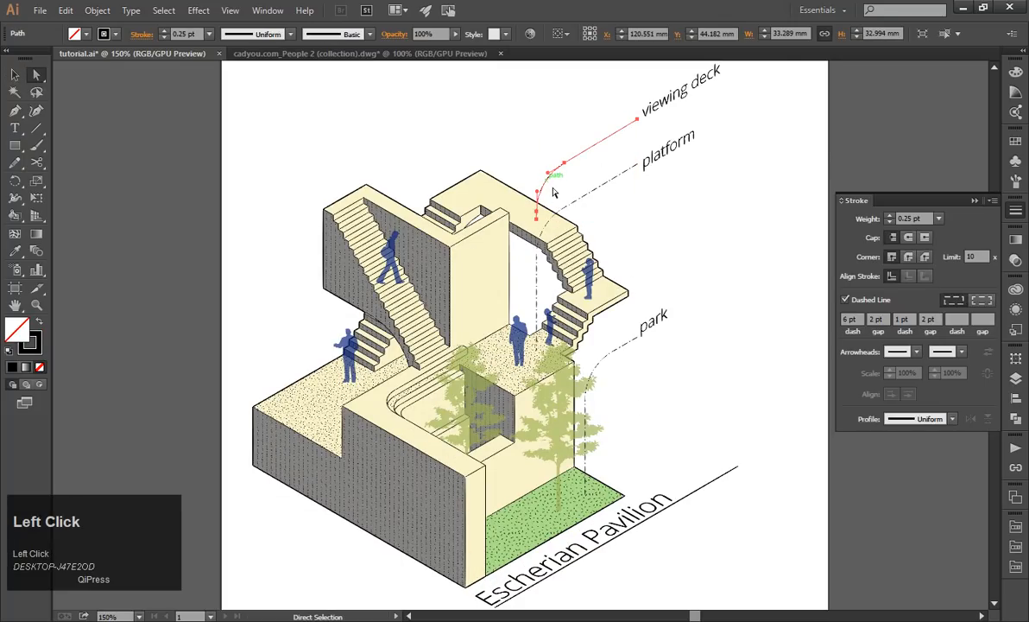
click(654, 243)
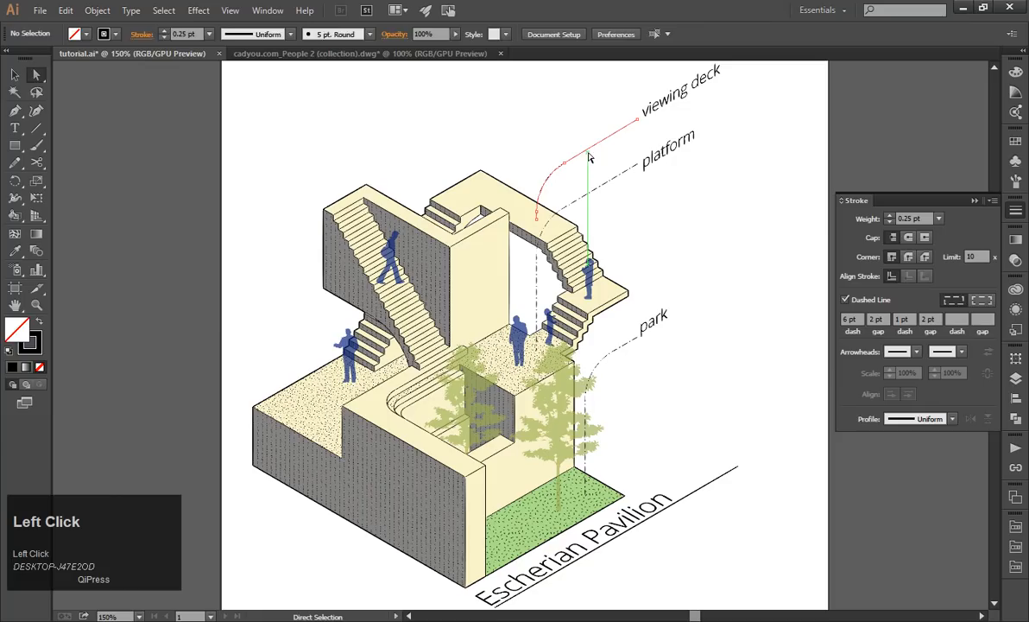
click(590, 157)
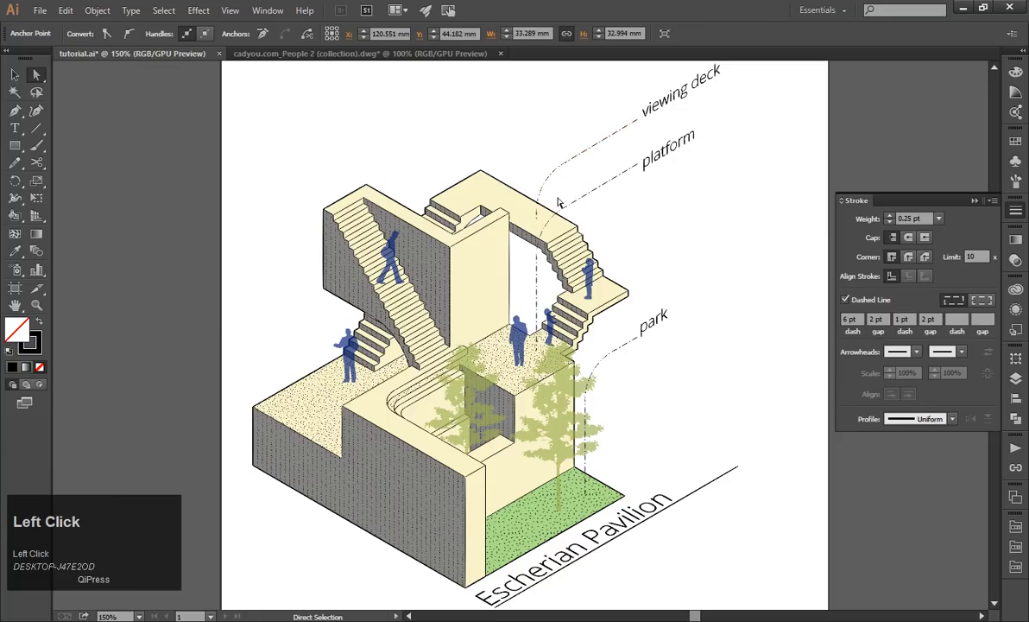
click(550, 232)
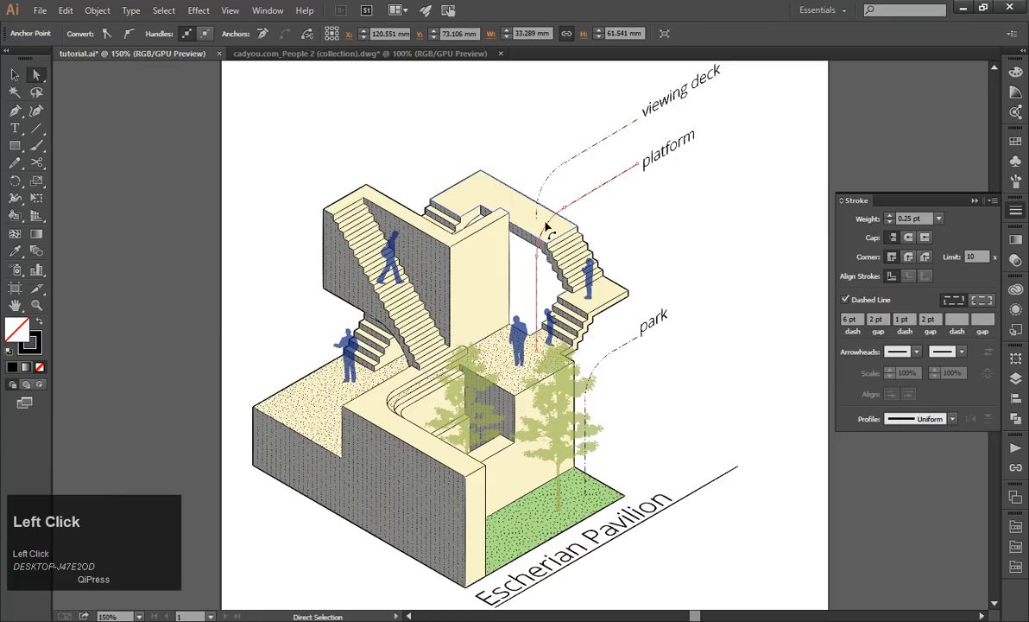
click(676, 240)
key(Escape)
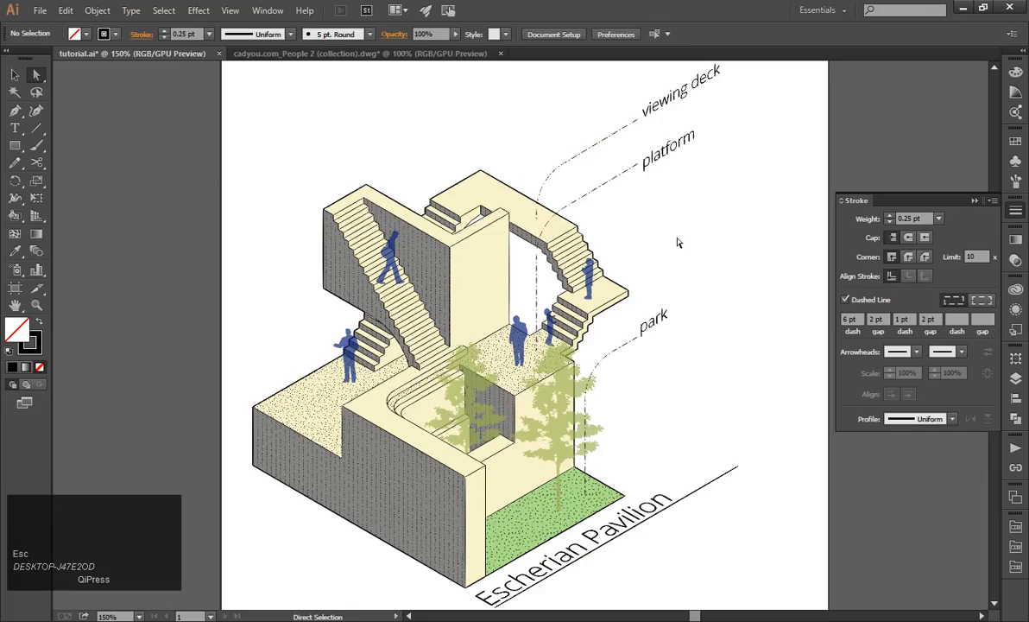
click(557, 175)
key(ctrl+z)
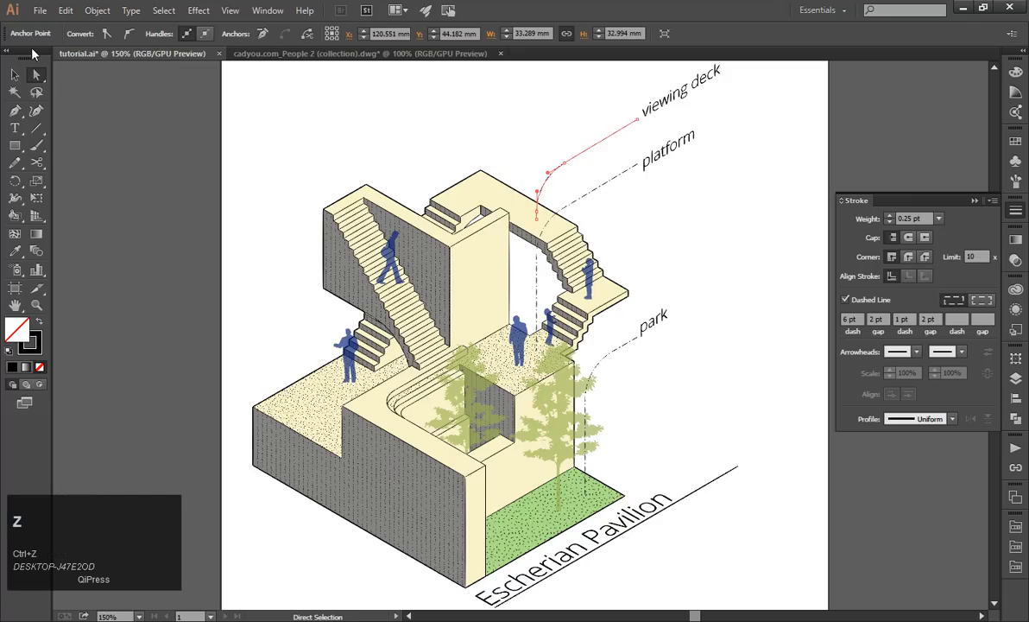
Move the "viewing deck" leader up and left over the uppermost deck and stretch its slanted end out toward the label.
click(22, 77)
click(372, 139)
drag(584, 157, 522, 130)
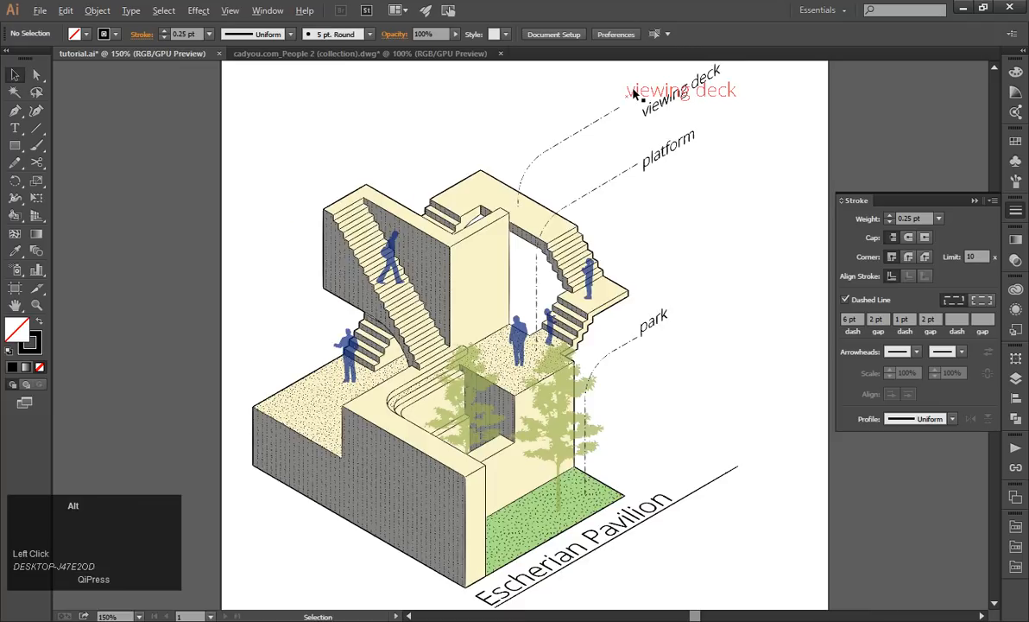
alt+scroll(610, 129, up, 1)
click(609, 116)
key(a)
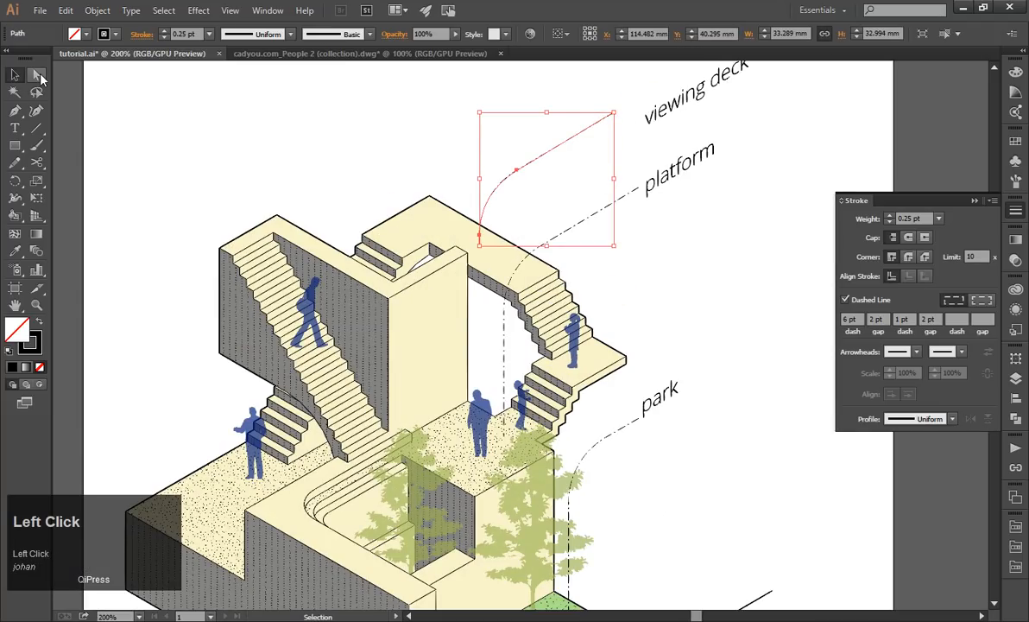
drag(615, 113, 675, 93)
Nudge the "viewing deck", "platform" and "park" labels so each lines up closely with the end of its leader.
click(14, 76)
click(213, 115)
scroll(671, 97, down, 1)
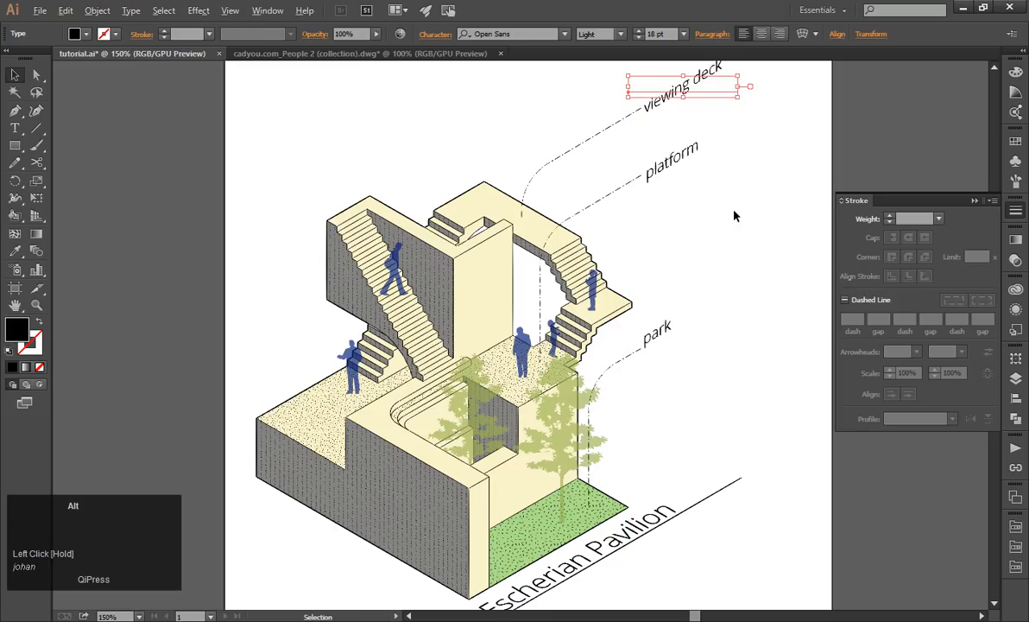
scroll(630, 97, up, 2)
drag(669, 244, 656, 248)
scroll(667, 311, down, 1)
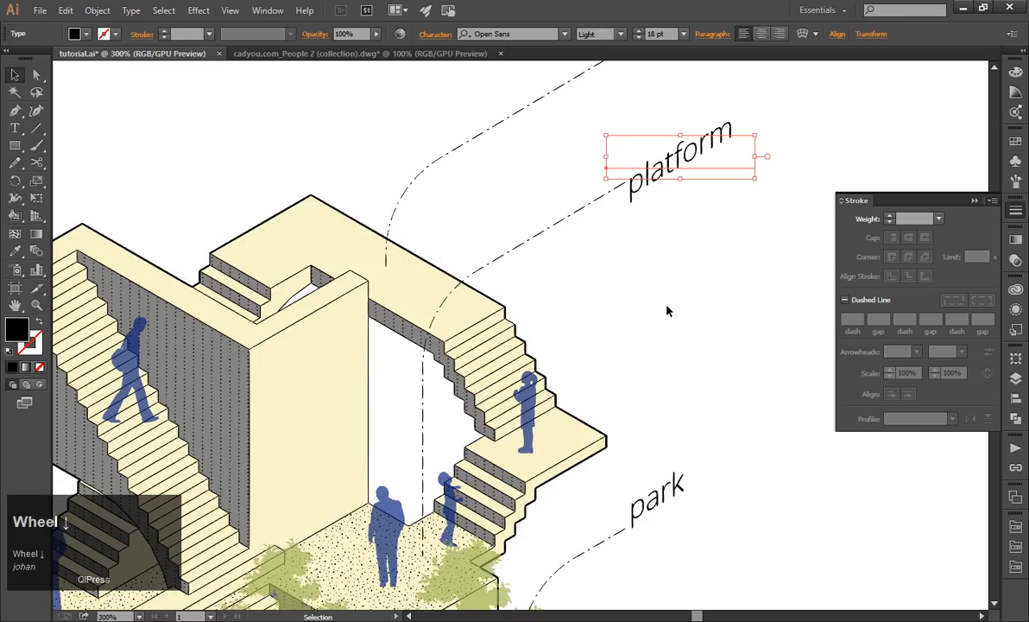
drag(651, 508, 682, 517)
click(682, 436)
scroll(682, 436, down, 3)
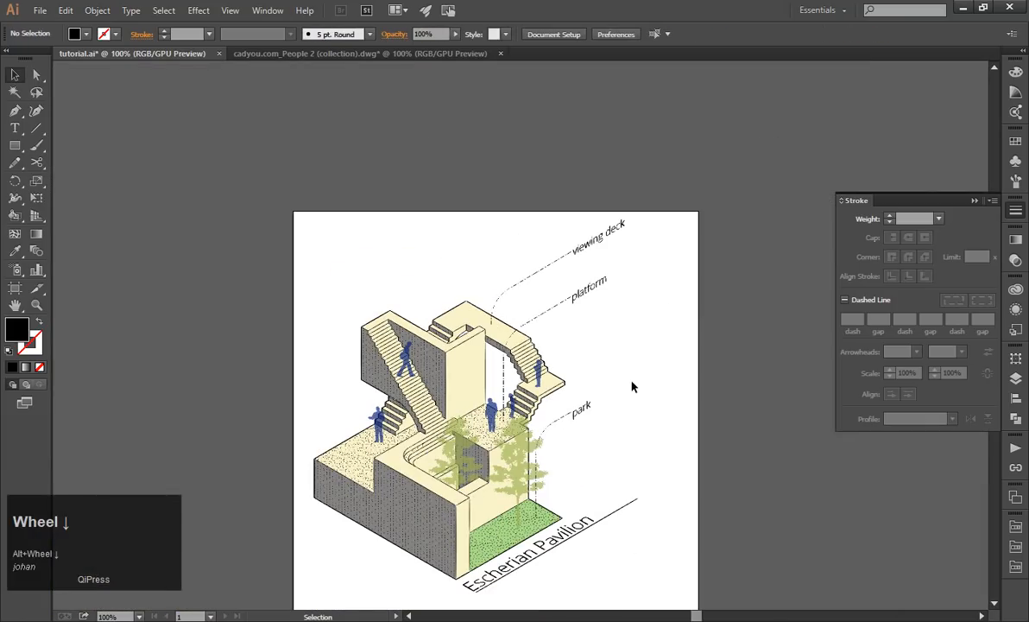
Switch to the slide show and display the slide outlining the Sketchup and Illustrator workflow topics.
key(alt+Tab)
key(Tab)
key(Tab)
key(Tab)
key(Tab)
key(alt+Tab)
key(Tab)
key(Tab)
key(Tab)
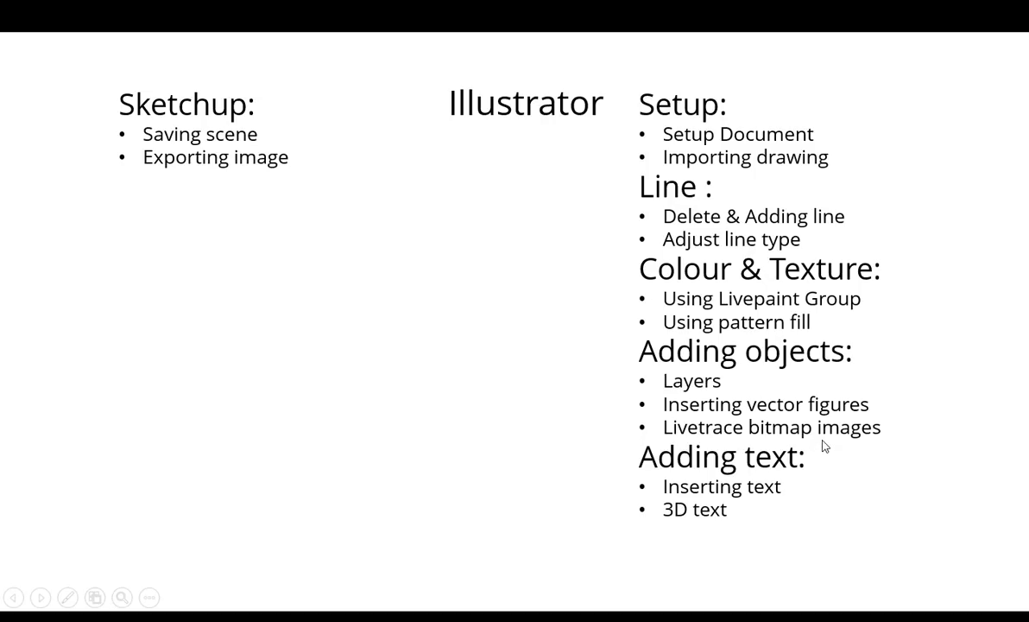
Switch back to Illustrator and move the entire pavilion illustration with its labels slightly down on the artboard.
key(alt)
key(alt+Tab)
key(alt+Tab)
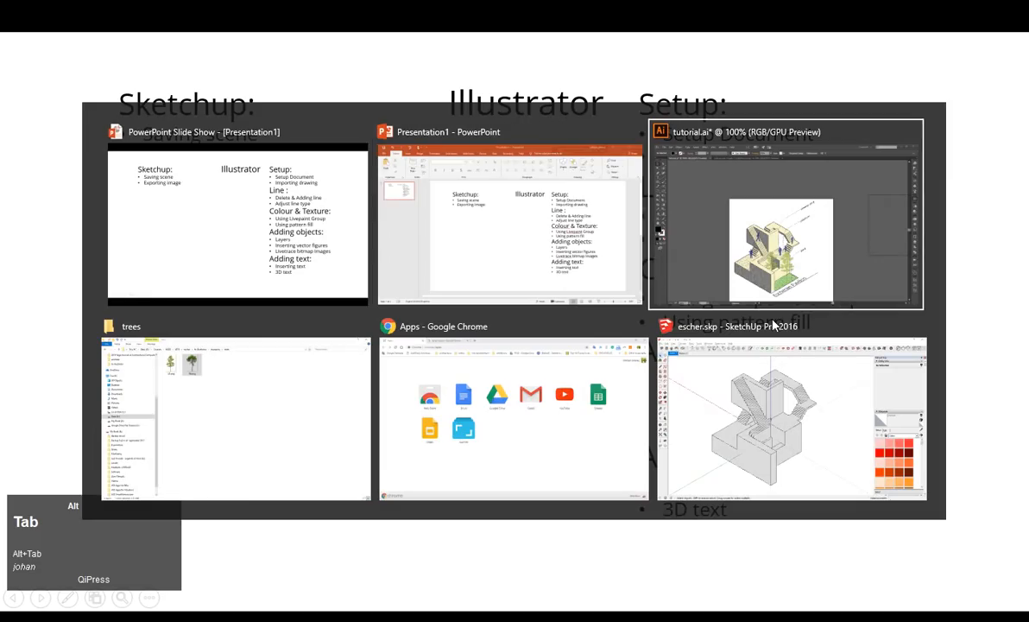
scroll(632, 242, down, 1)
scroll(632, 242, down, 2)
scroll(519, 195, down, 1)
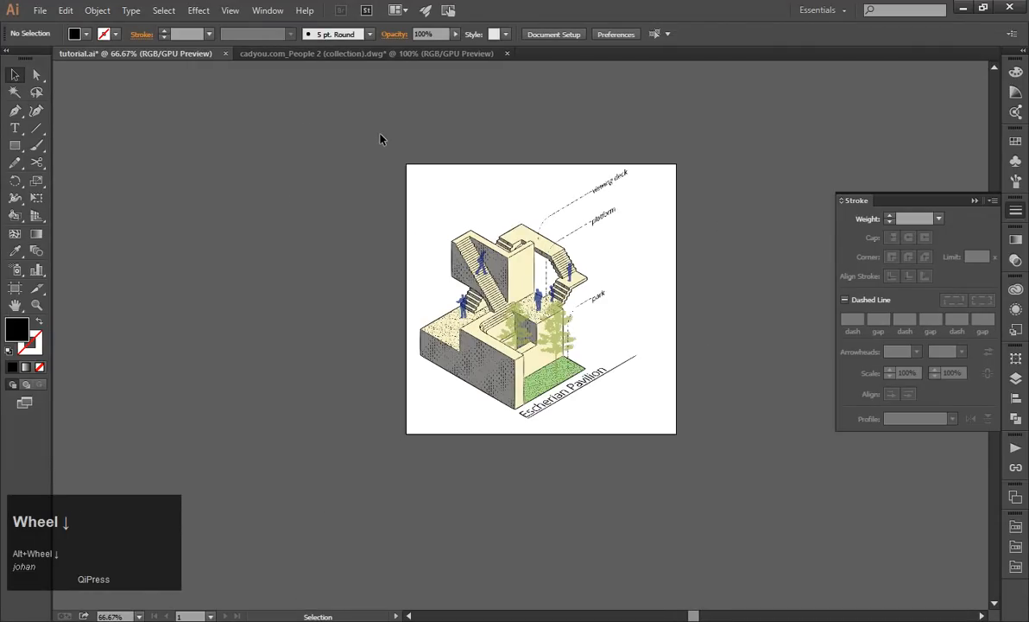
scroll(381, 137, up, 1)
drag(287, 96, 474, 367)
drag(493, 404, 497, 419)
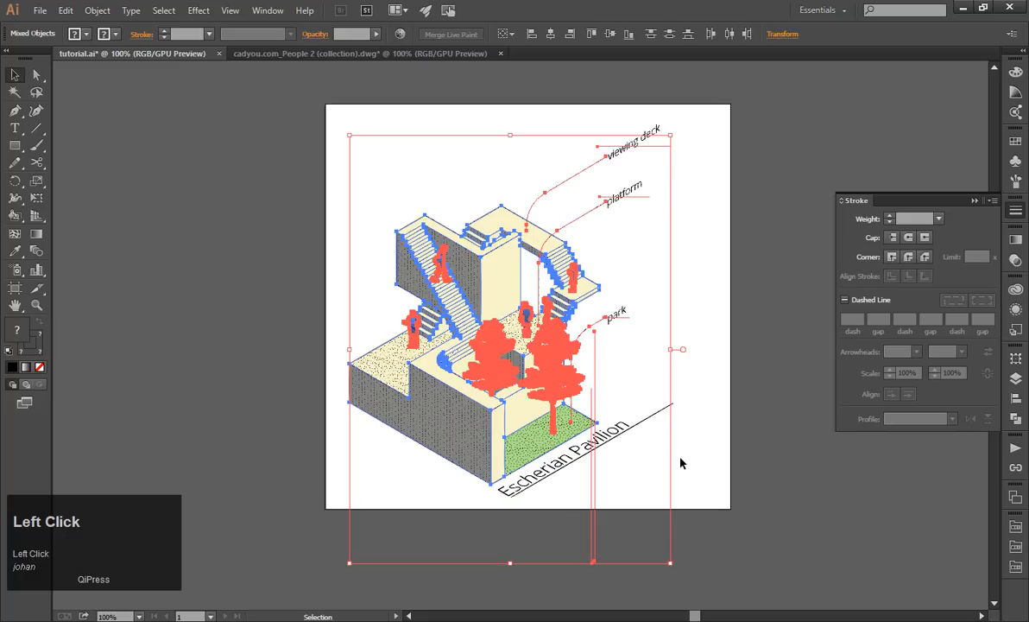
click(680, 462)
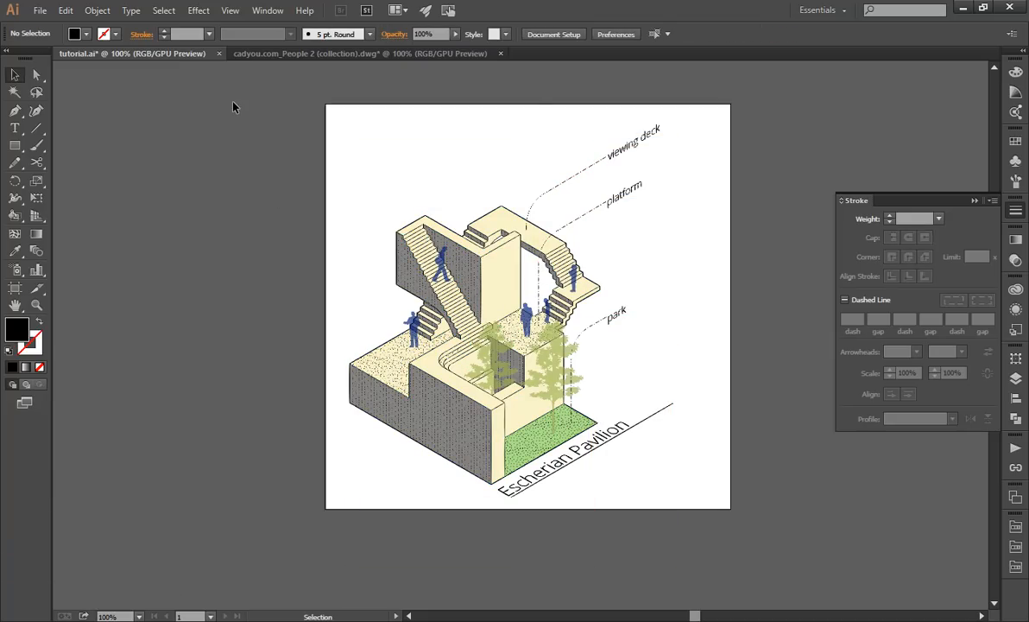
Scale the whole illustration with its labels down slightly, pulling its lower-left corner inward.
drag(315, 91, 759, 527)
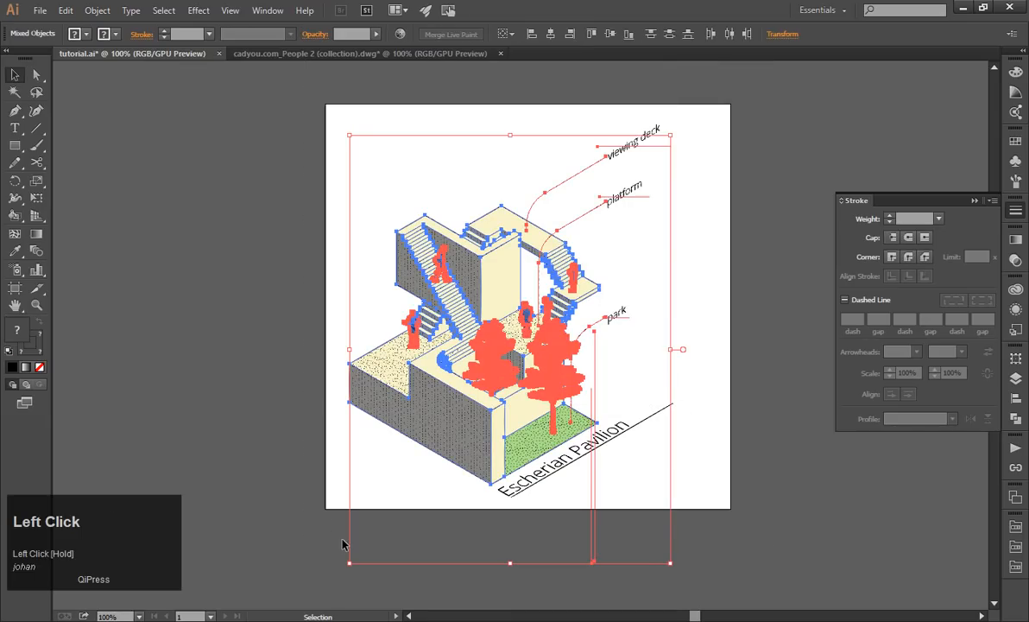
drag(360, 557, 360, 554)
click(784, 491)
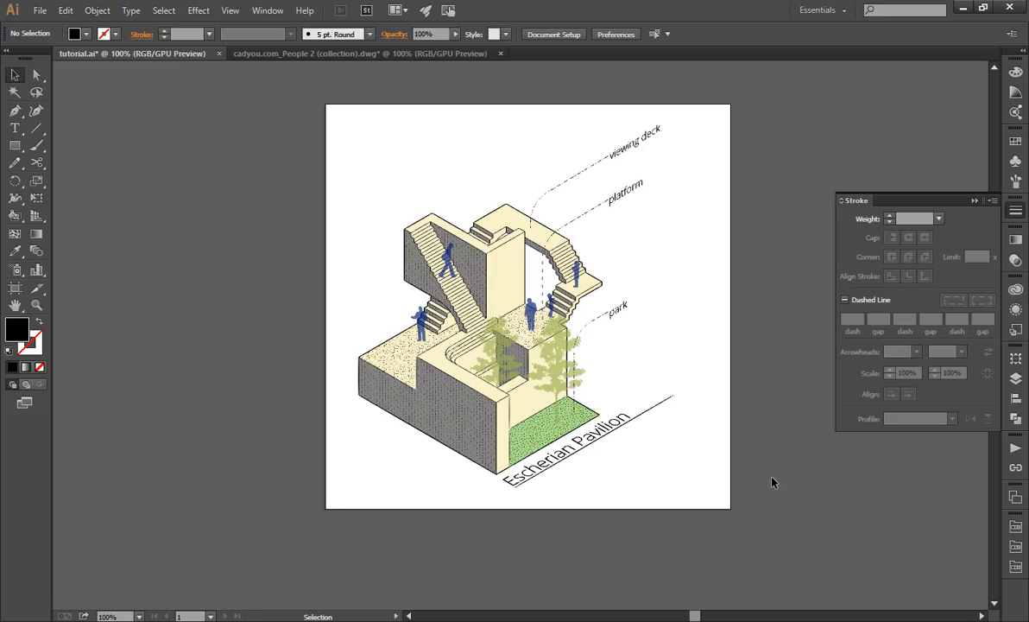
Set the "viewing deck" label's font style to Semibold.
double_click(621, 153)
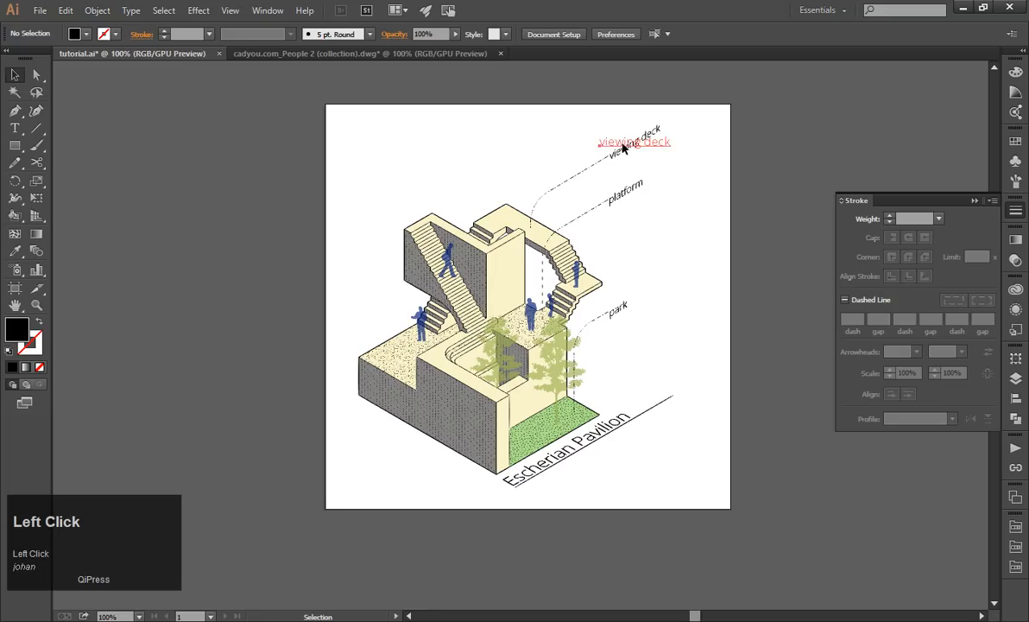
key(ctrl+a)
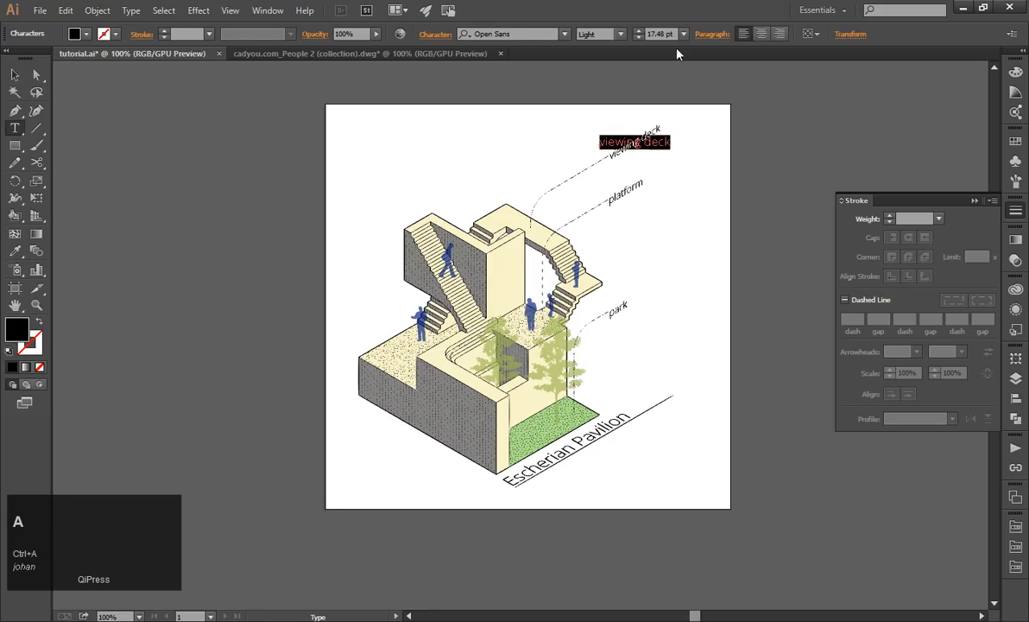
click(620, 33)
click(608, 110)
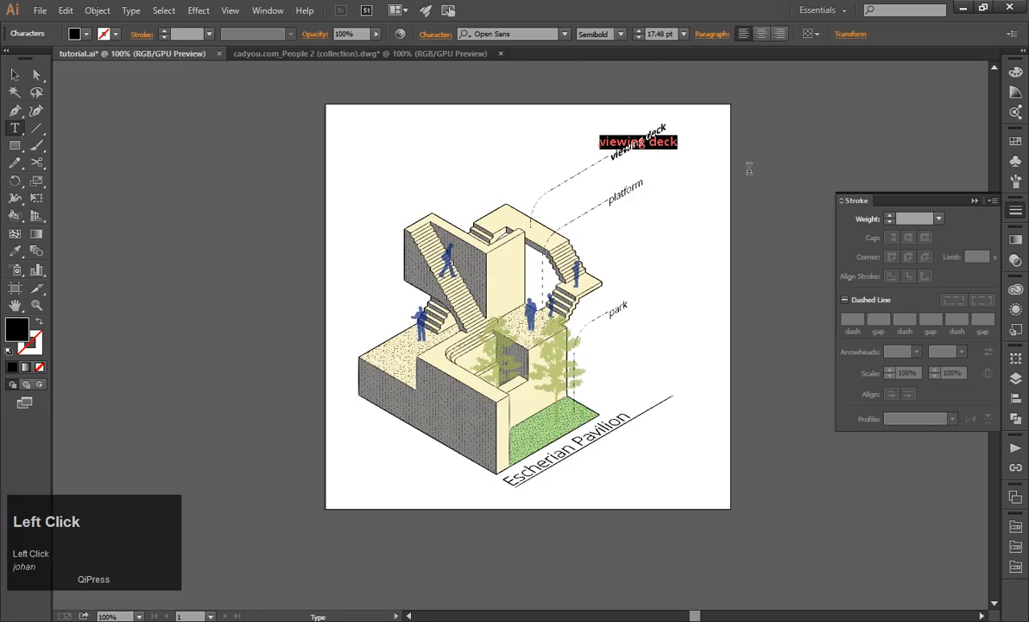
key(Escape)
click(657, 248)
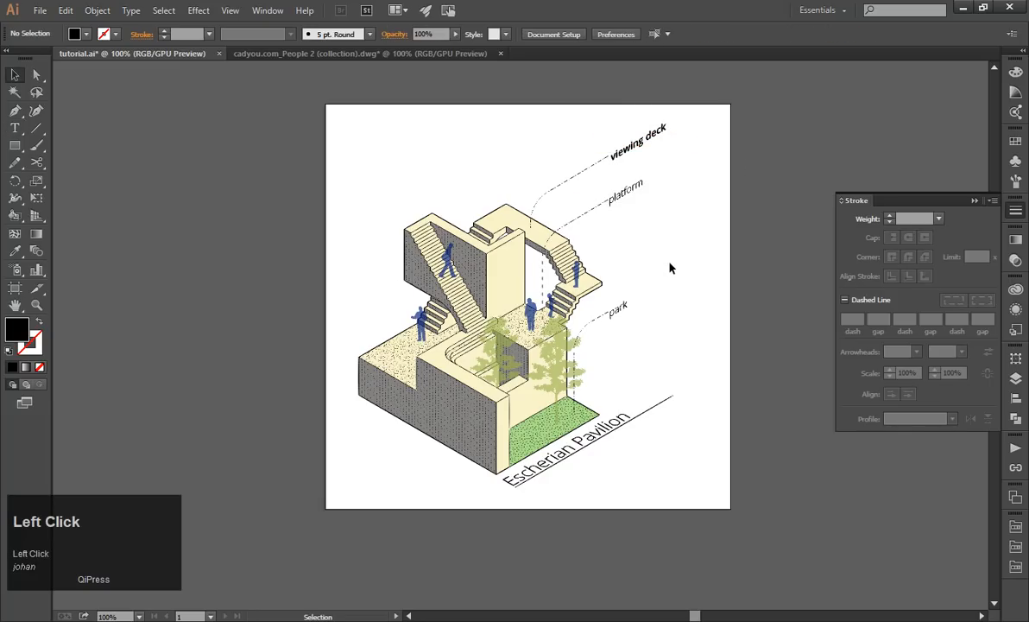
Set the "platform" label's font style to Semibold.
double_click(621, 201)
key(ctrl+a)
click(619, 34)
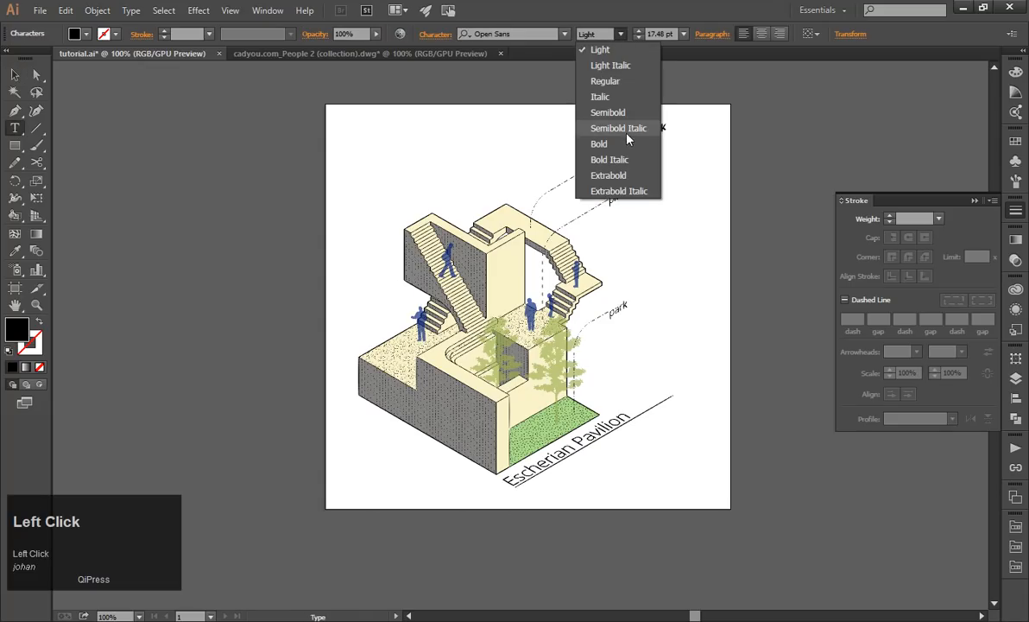
click(620, 113)
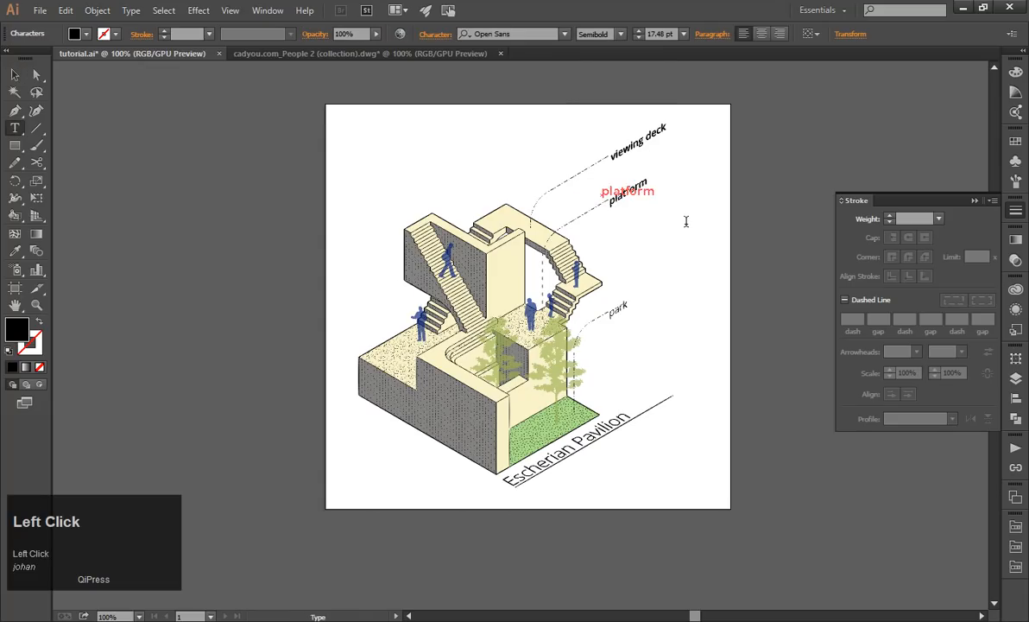
key(Escape)
Set the "park" label's font style to Semibold and deselect it.
double_click(614, 312)
key(ctrl+a)
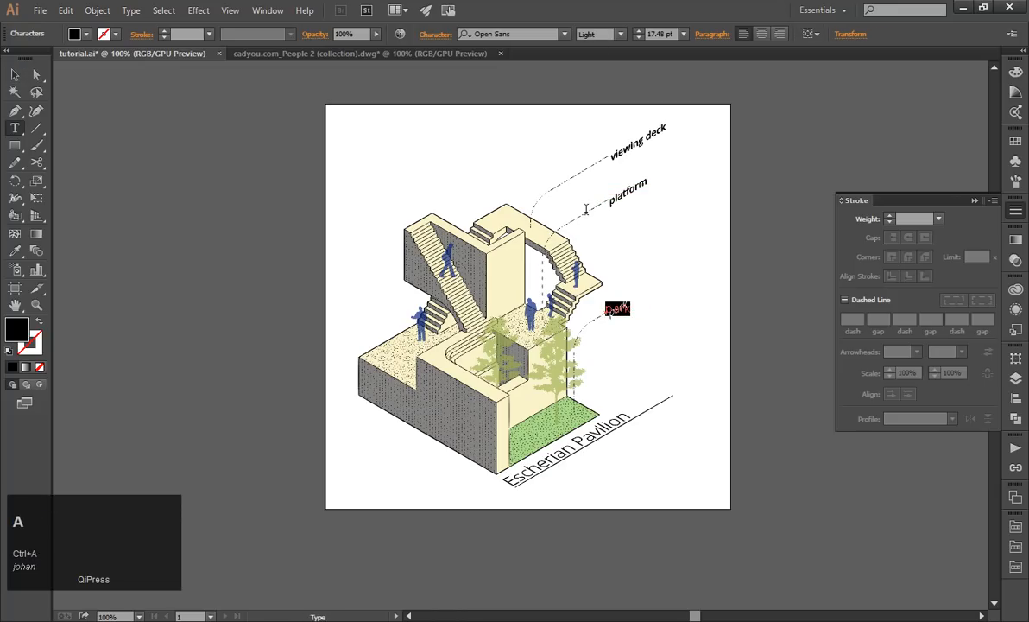
click(619, 33)
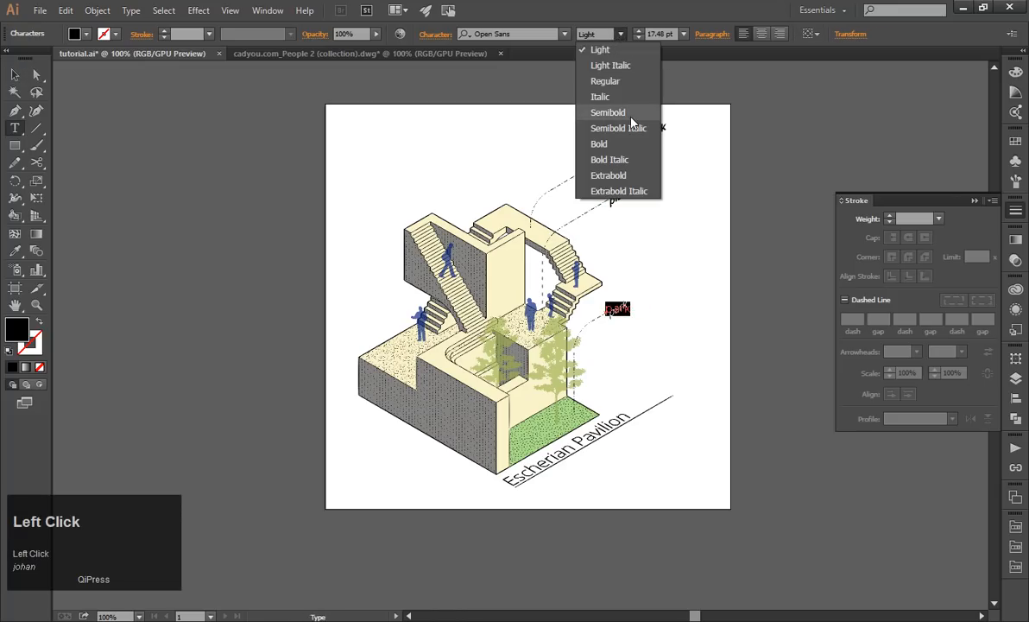
click(639, 112)
click(15, 75)
click(285, 255)
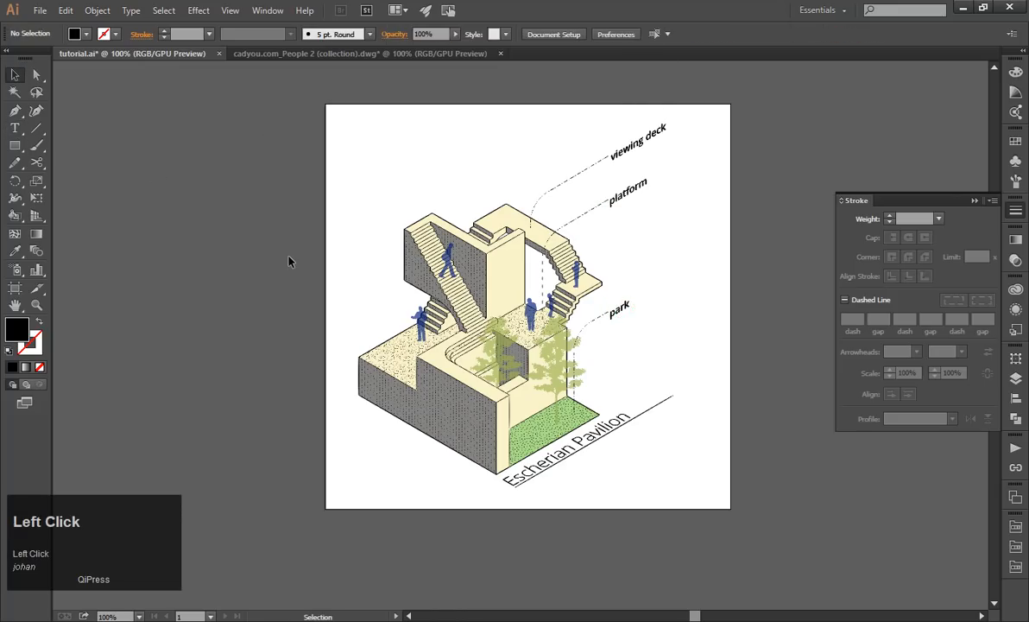
Raise the opacity of both trees to about 83% and deselect them.
key(alt)
alt+scroll(705, 360, up, 1)
click(485, 415)
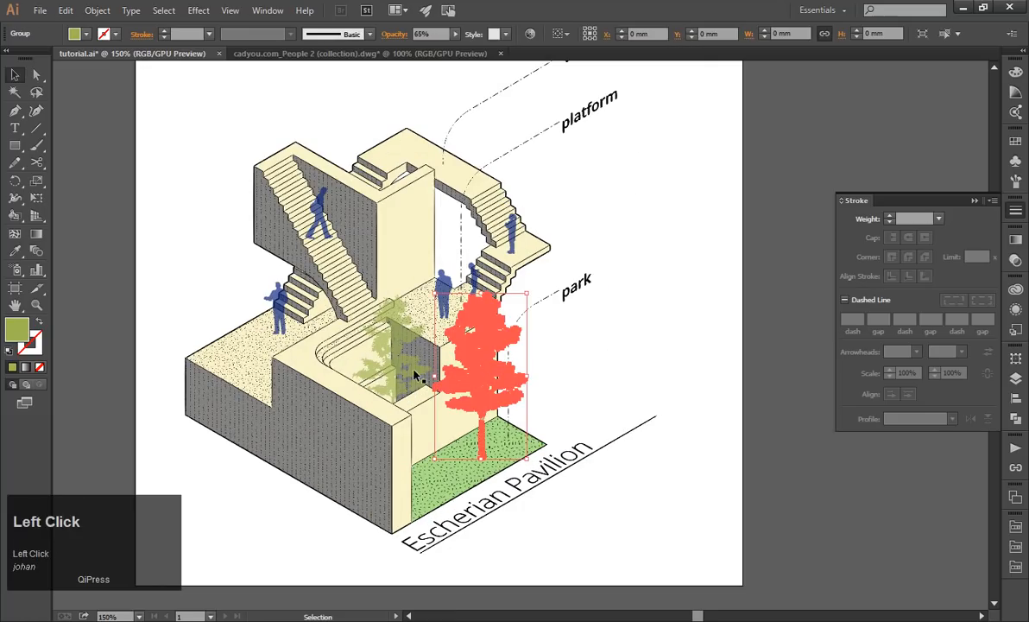
shift+click(388, 354)
click(1015, 259)
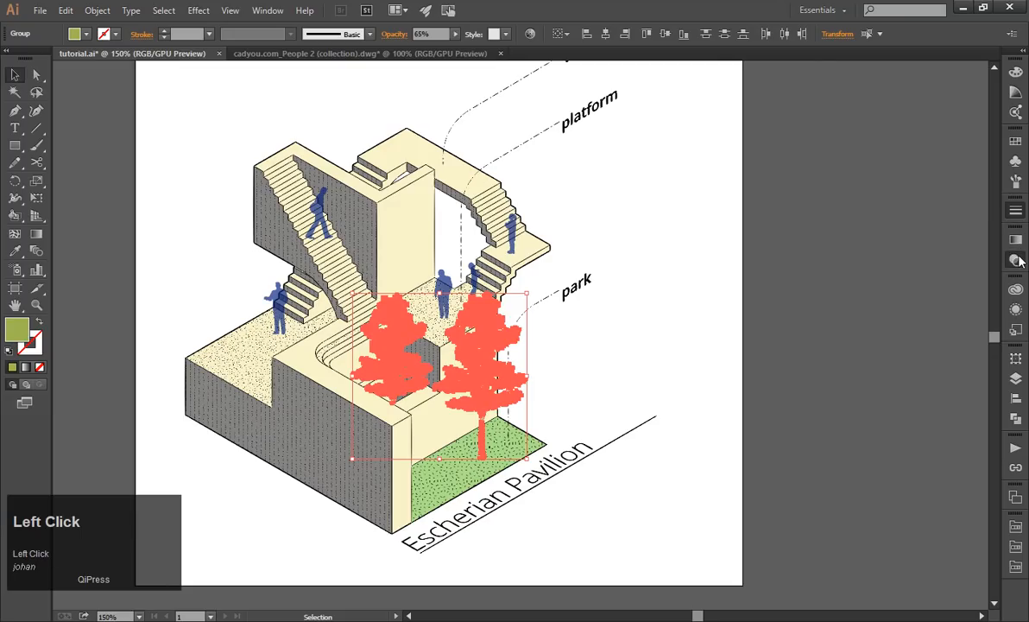
click(983, 249)
drag(974, 265, 970, 266)
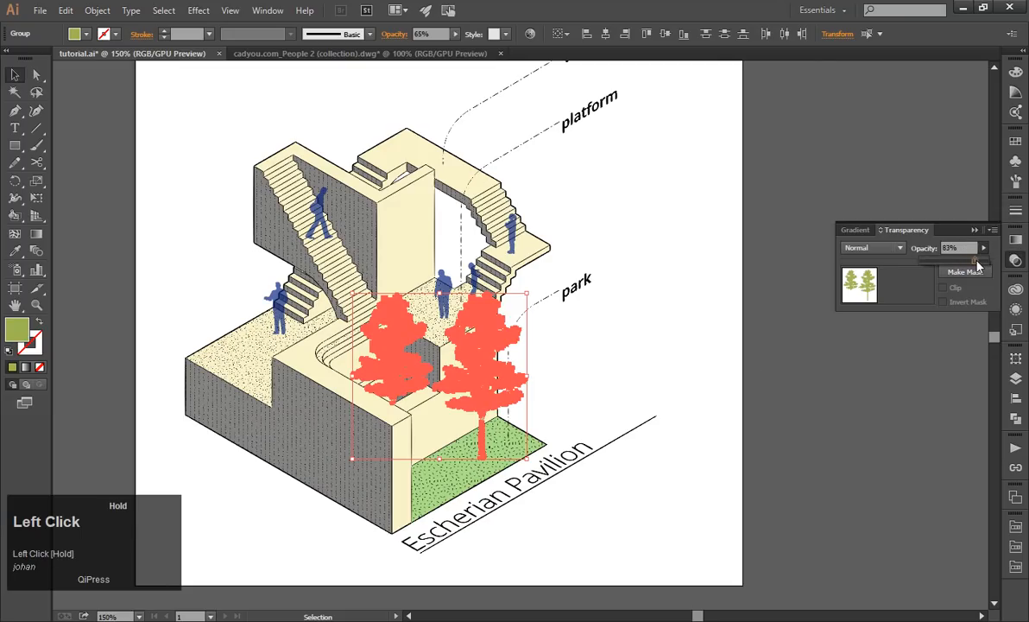
key(Escape)
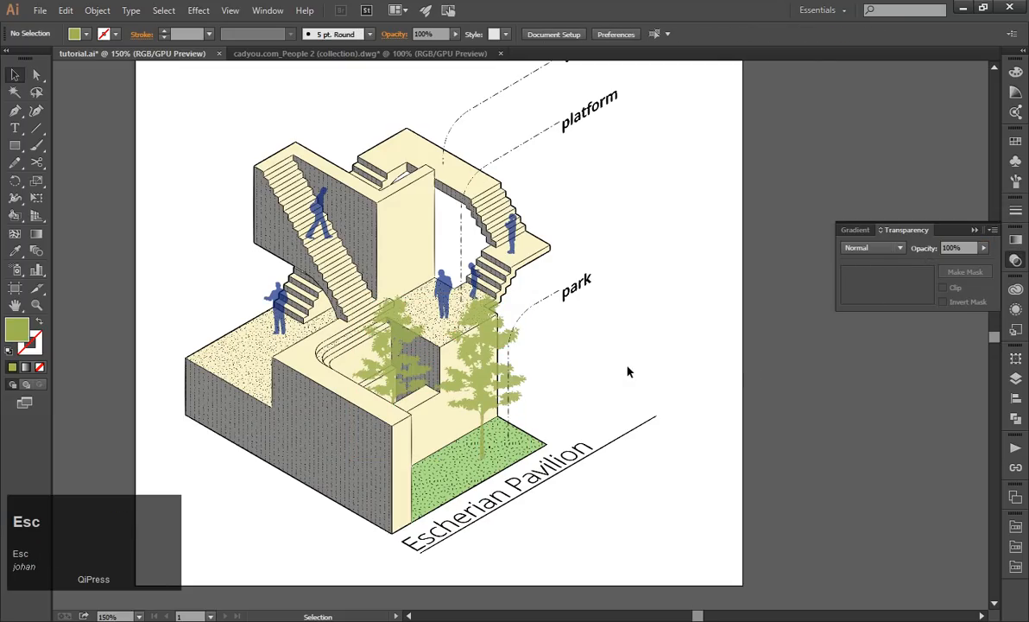
drag(562, 473, 570, 482)
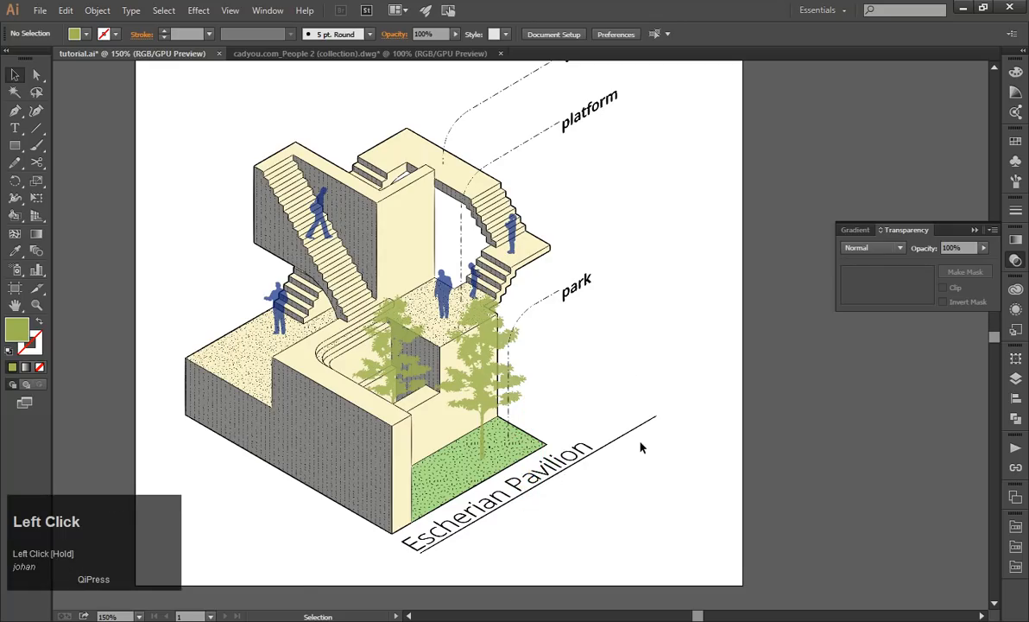
scroll(651, 418, down, 1)
click(752, 435)
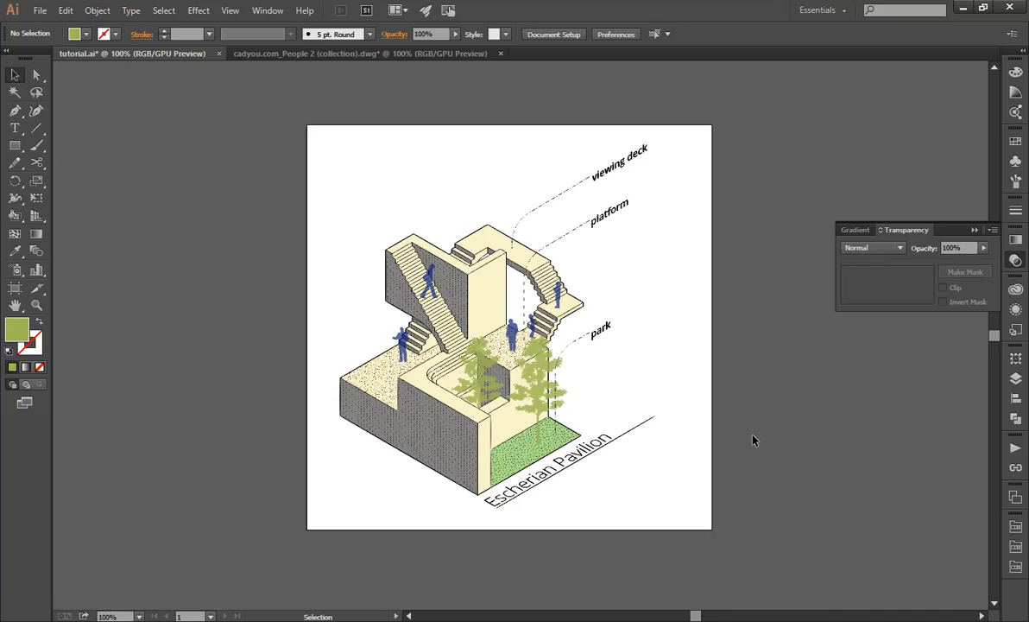
Start exporting the artwork as tutorial.jpg in JPEG format, using all artboards, into the "to illustrator" folder.
click(40, 11)
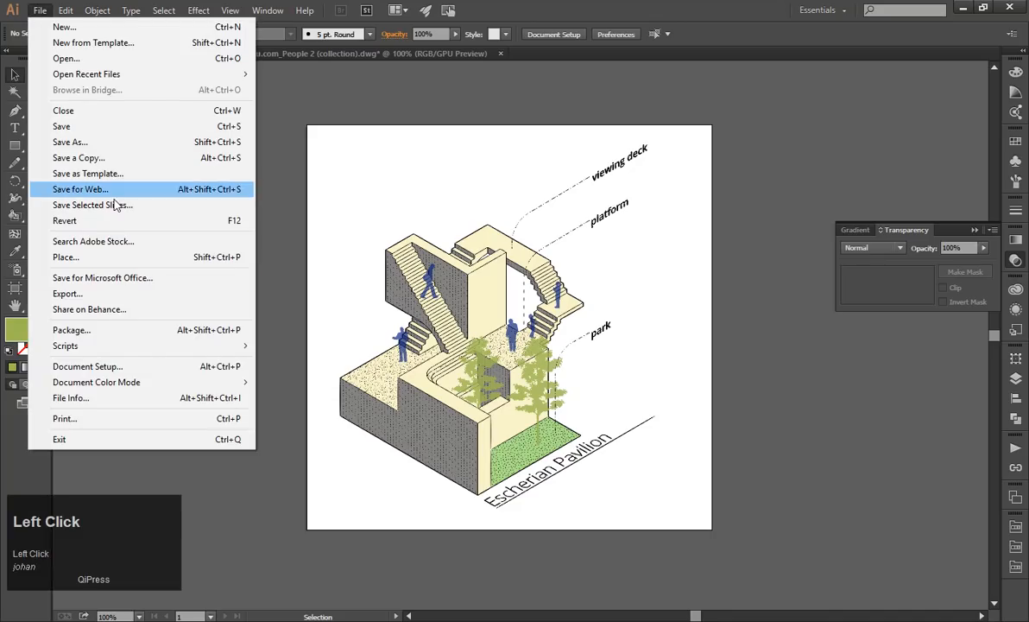
click(169, 293)
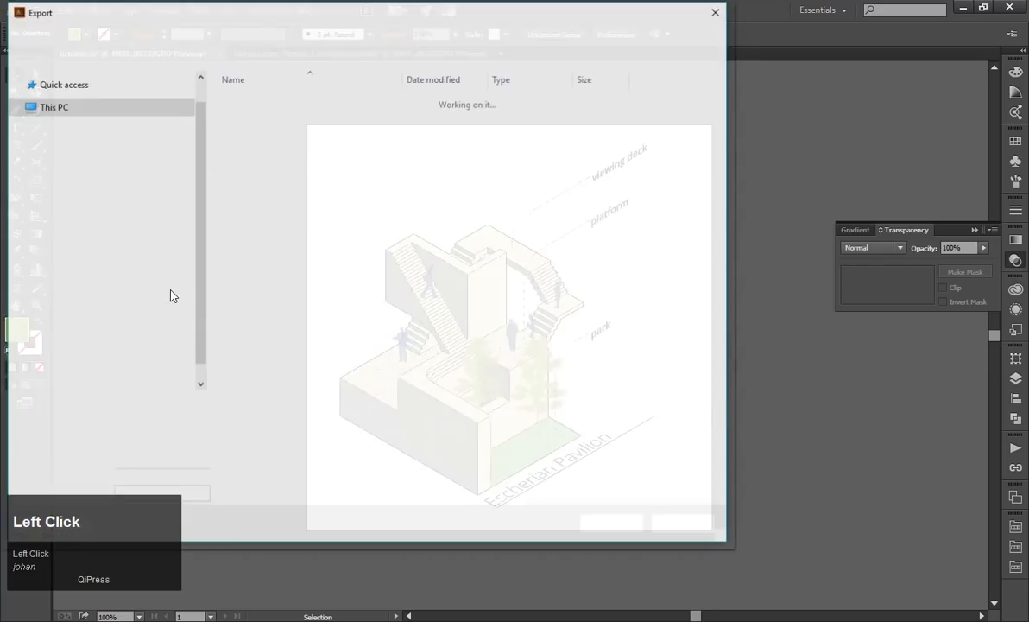
click(200, 426)
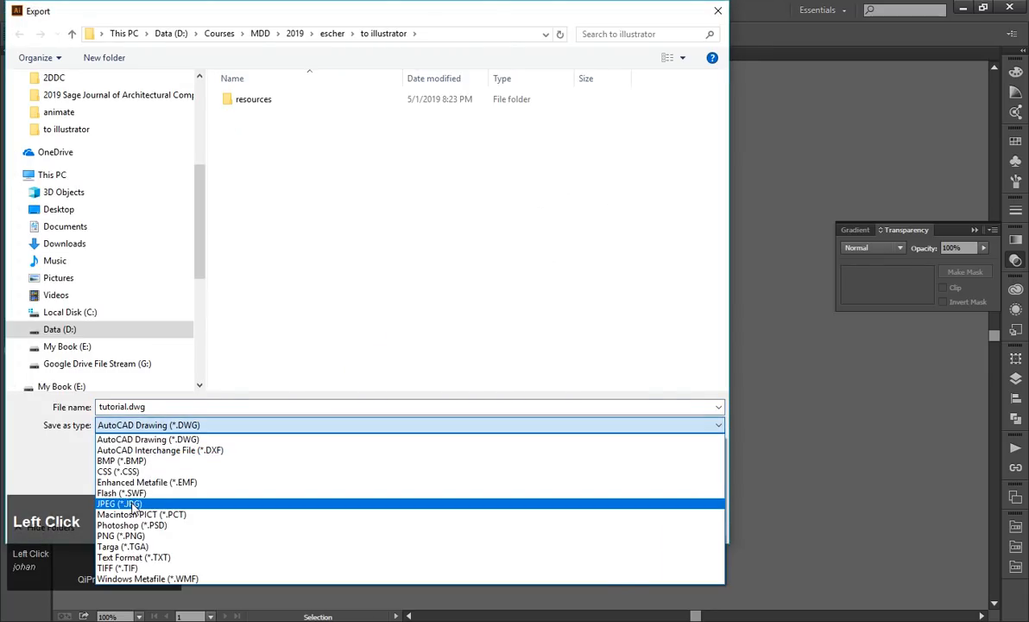
click(131, 507)
click(143, 448)
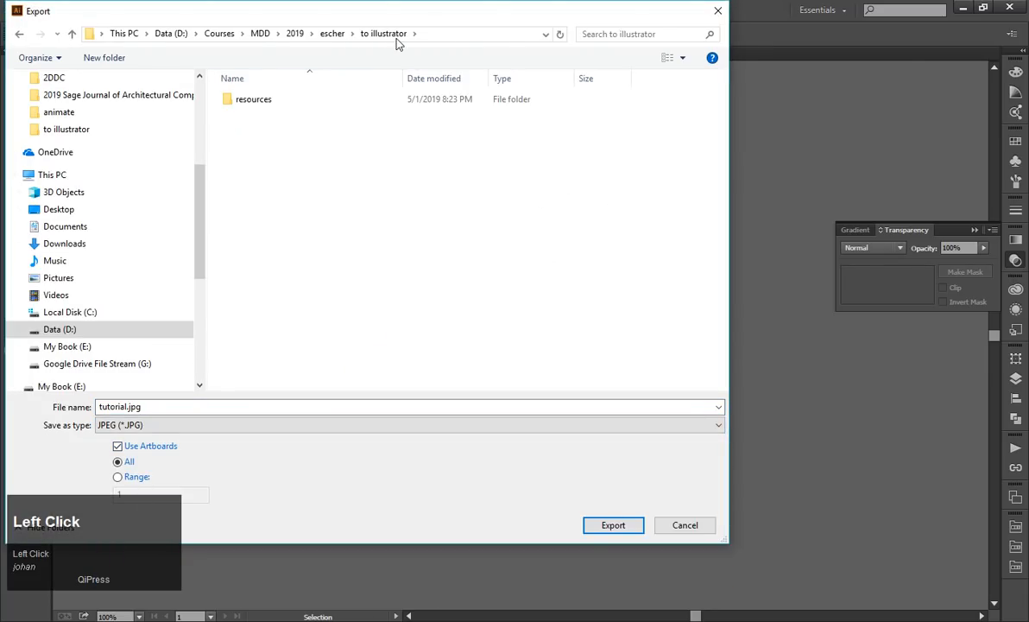
click(613, 525)
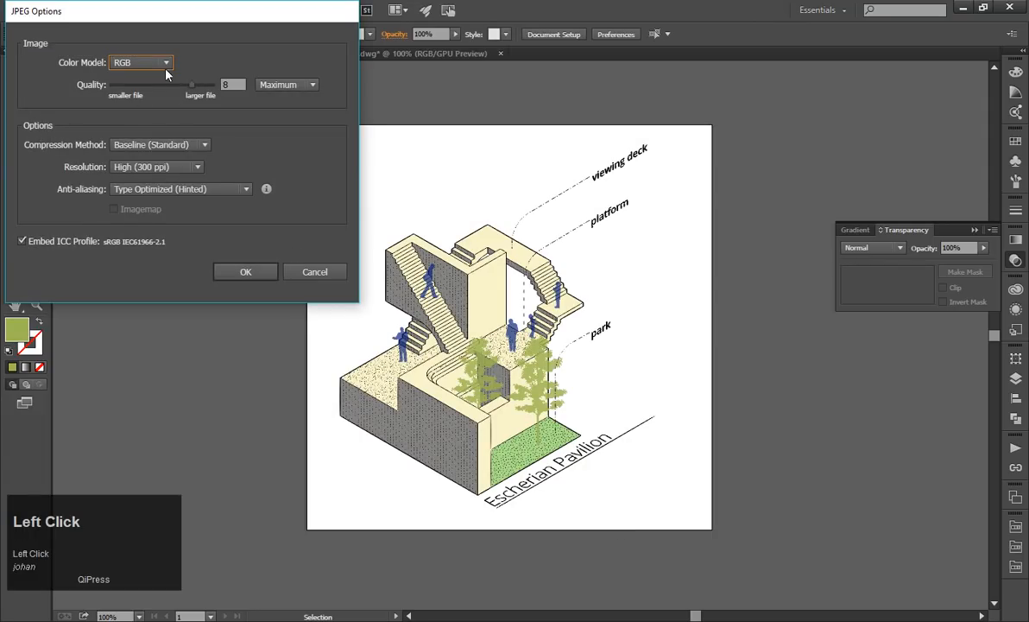
Choose the High (300 ppi) resolution for the JPEG and complete the export.
click(152, 167)
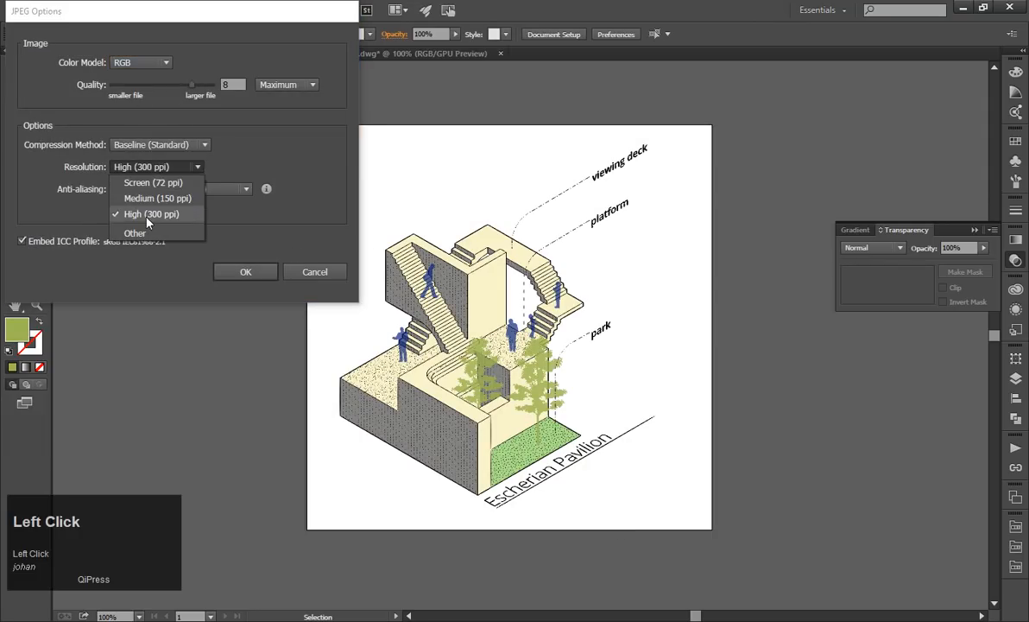
click(147, 216)
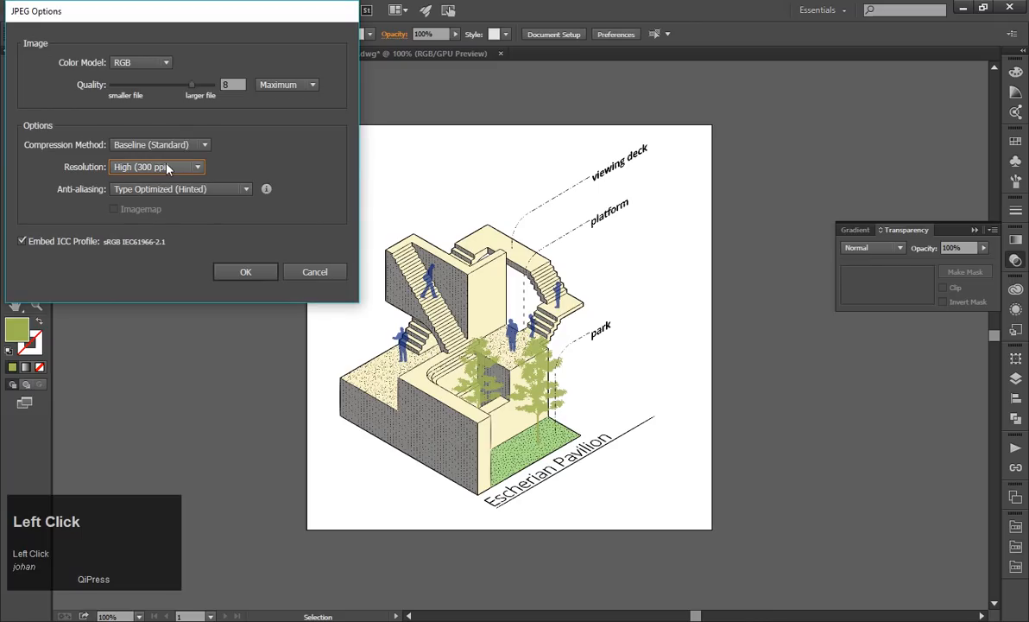
click(168, 169)
click(131, 216)
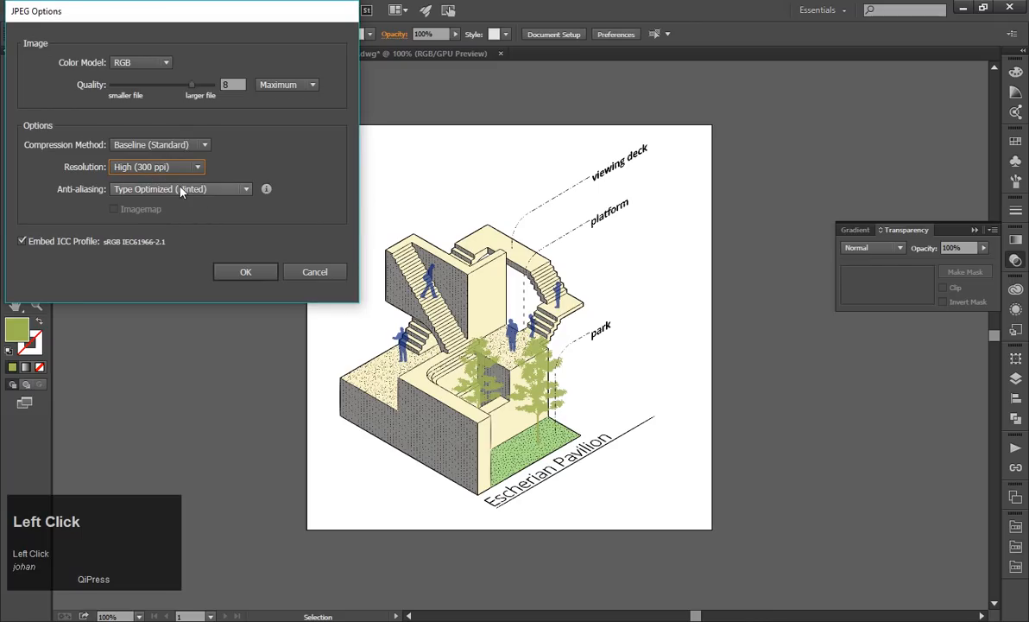
click(247, 273)
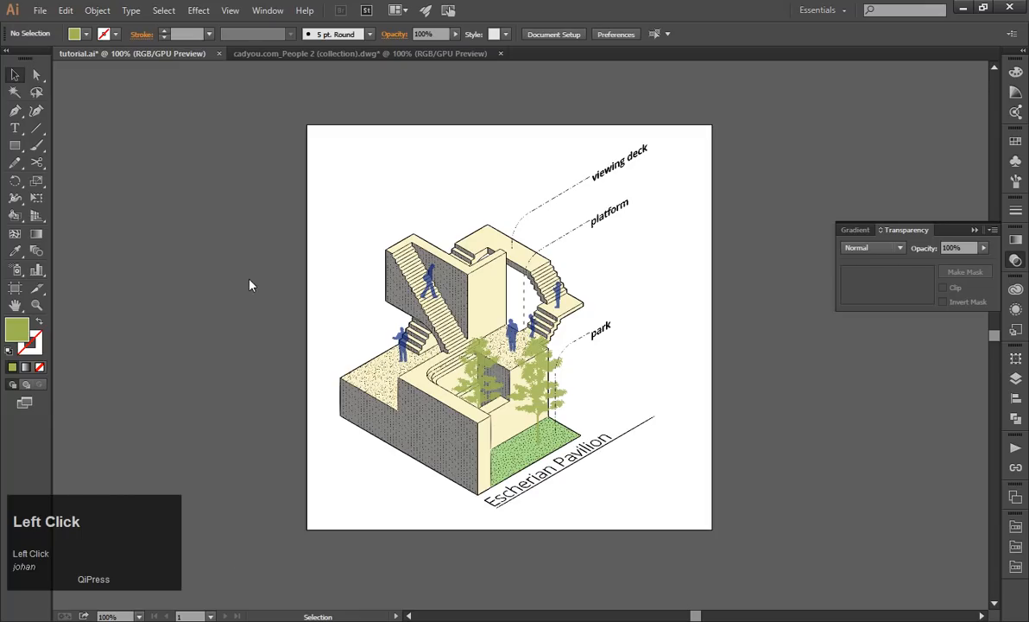
Switch to File Explorer, go to the "to illustrator" folder and open tutorial-01.jpg to check the exported image.
key(alt+Tab)
key(alt+Tab)
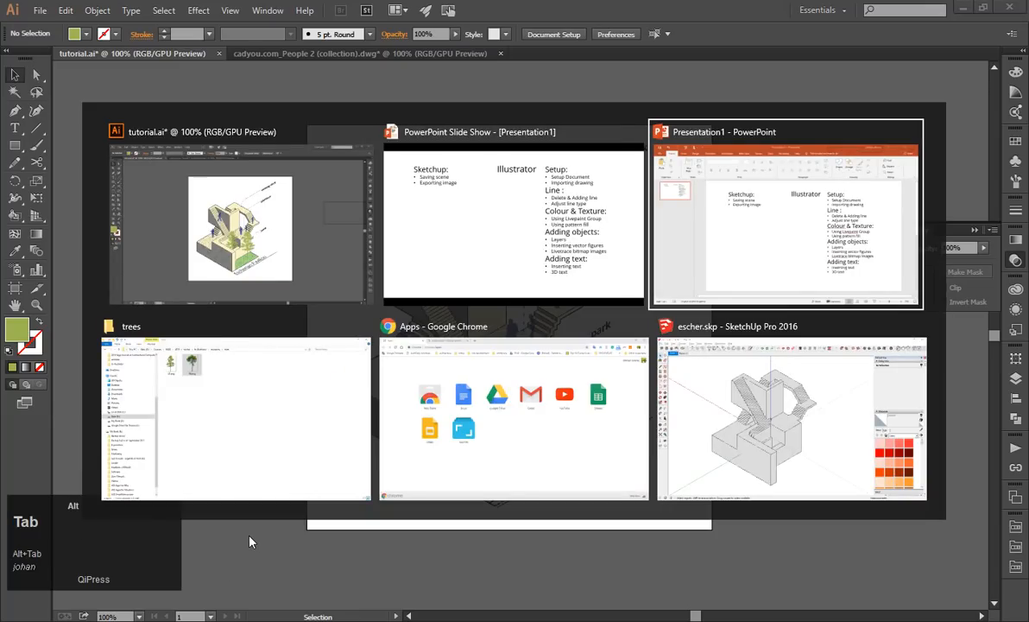
key(alt+Tab)
click(390, 47)
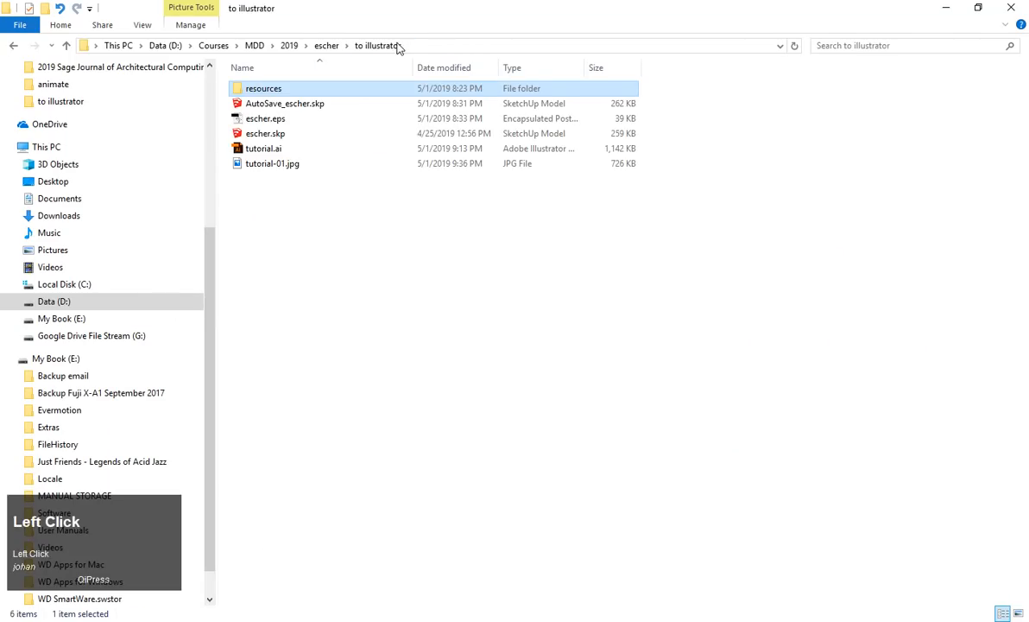
double_click(278, 163)
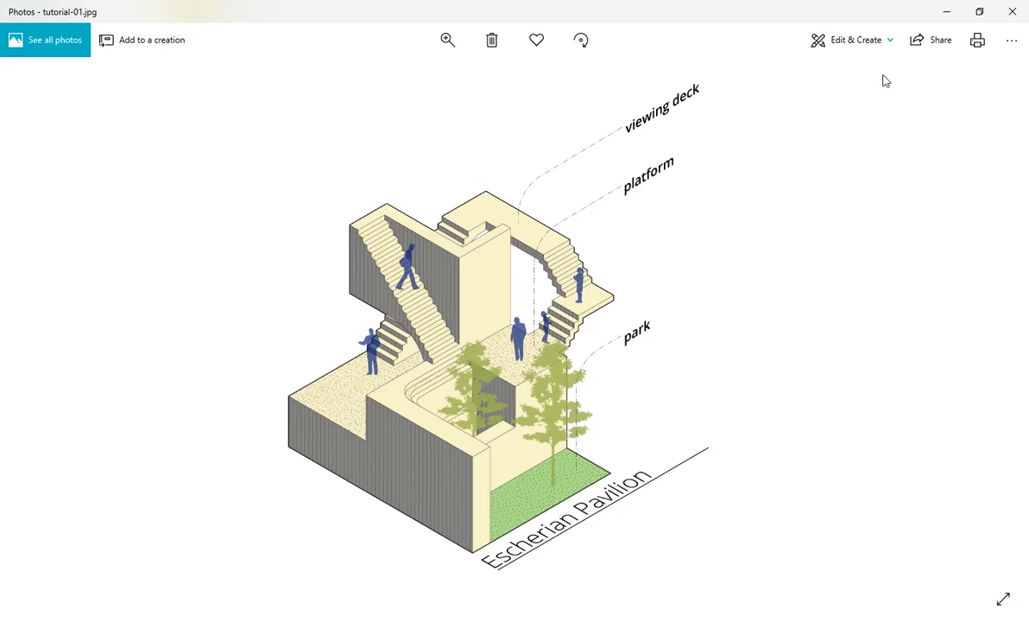
key(Escape)
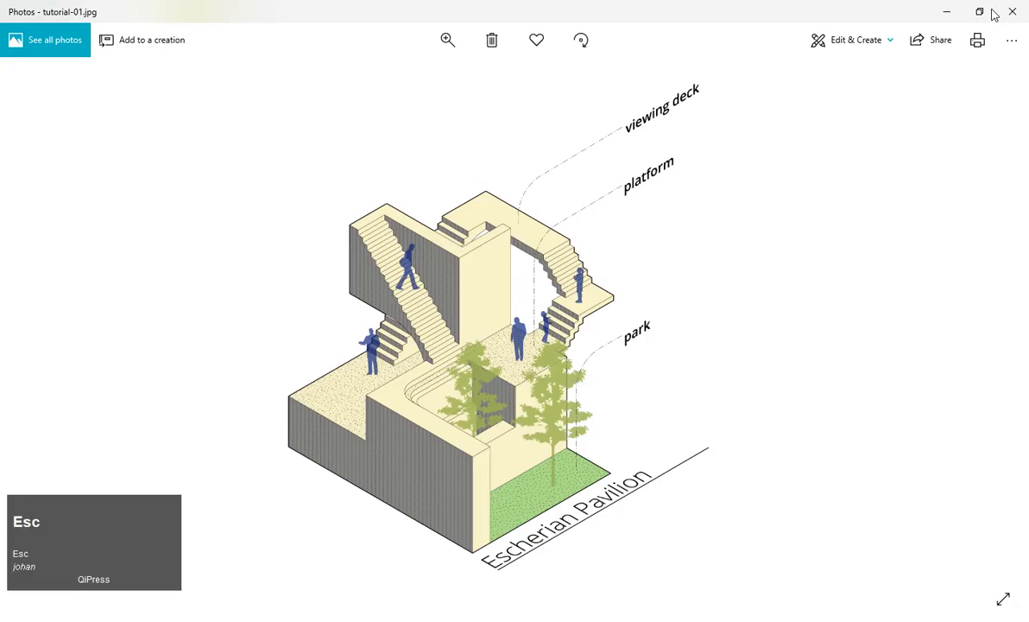